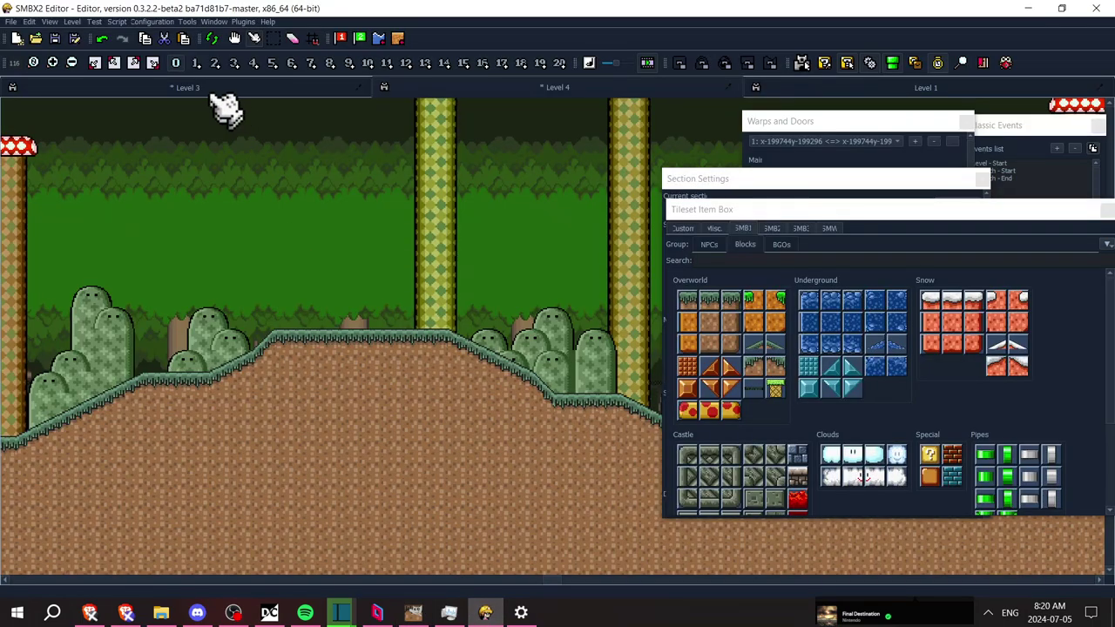
Save Level 4, test-play it, and exit the test back to the editor
key(ctrl+s)
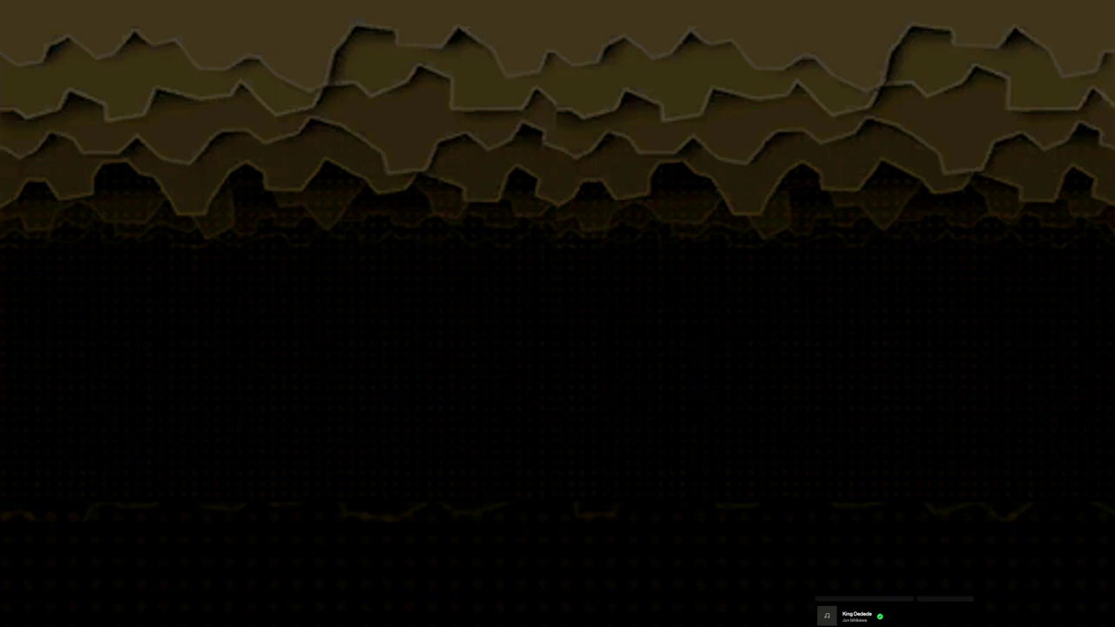
key(Escape)
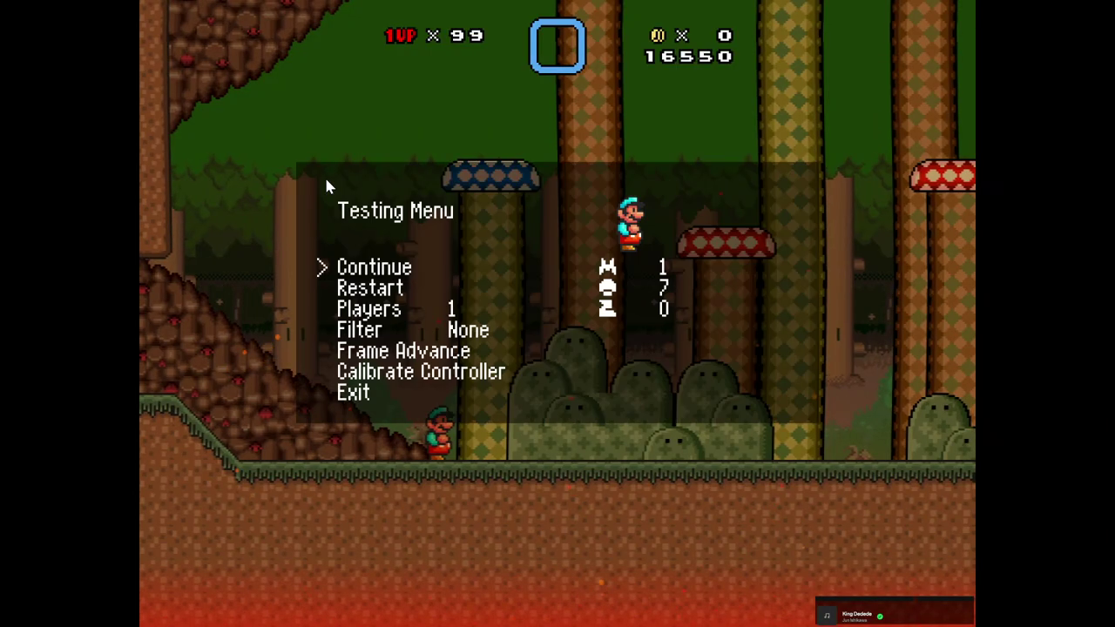
key(Up)
key(Return)
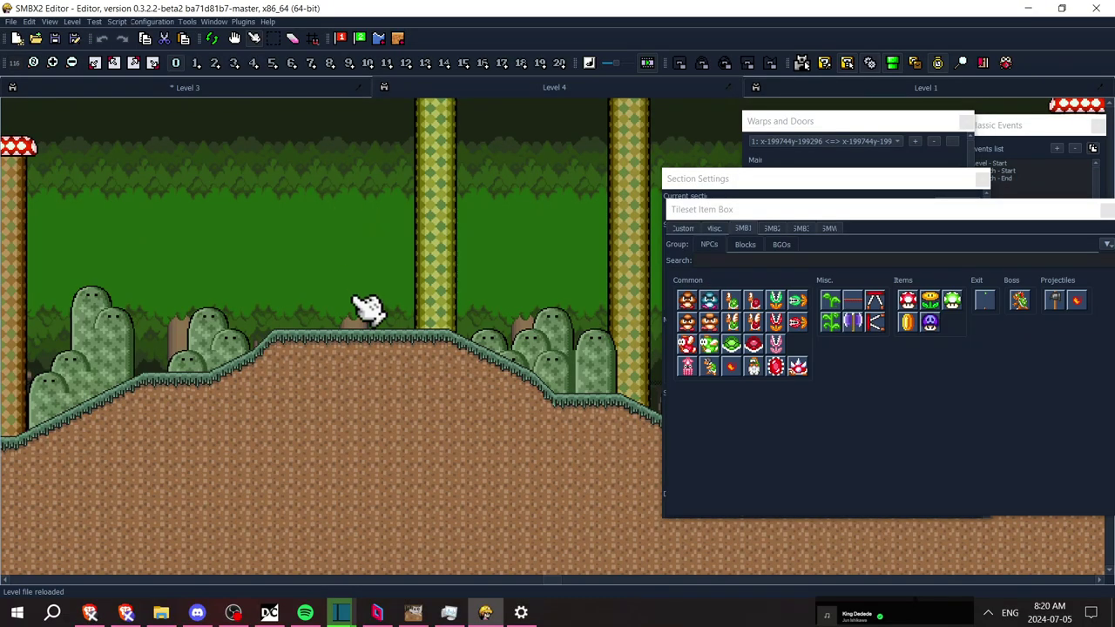
Delete the row of grass-topped blocks in the middle of the hill's flat top
click(322, 340)
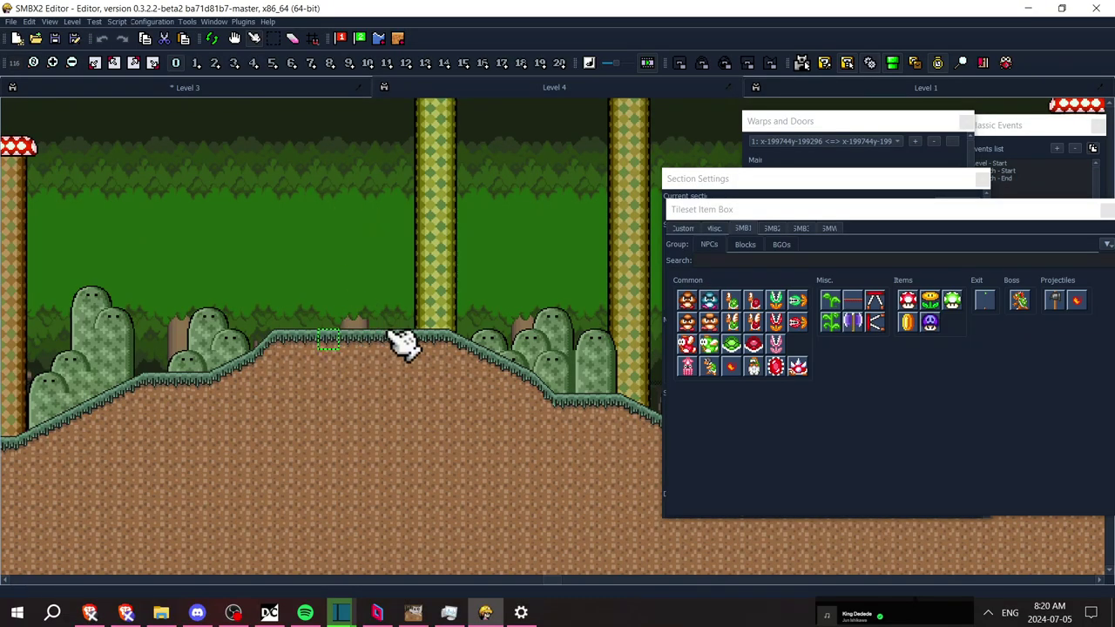
drag(382, 319, 300, 343)
key(Delete)
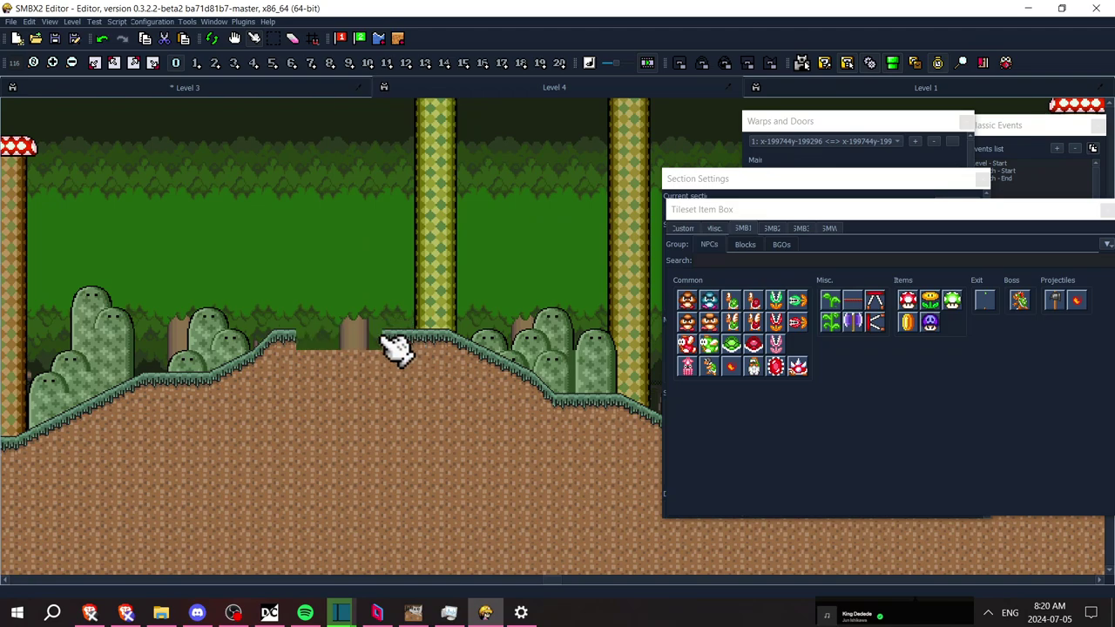
Fill the gap on the hilltop with brown dirt-topped blocks from the SMB1 Overworld tileset
click(745, 245)
click(695, 337)
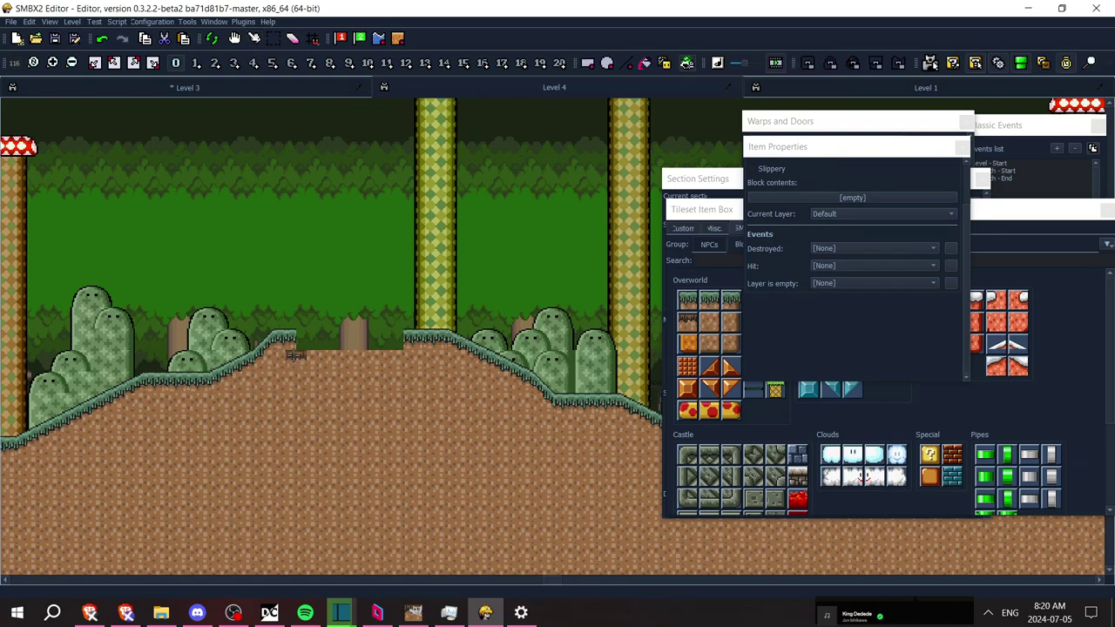
click(305, 340)
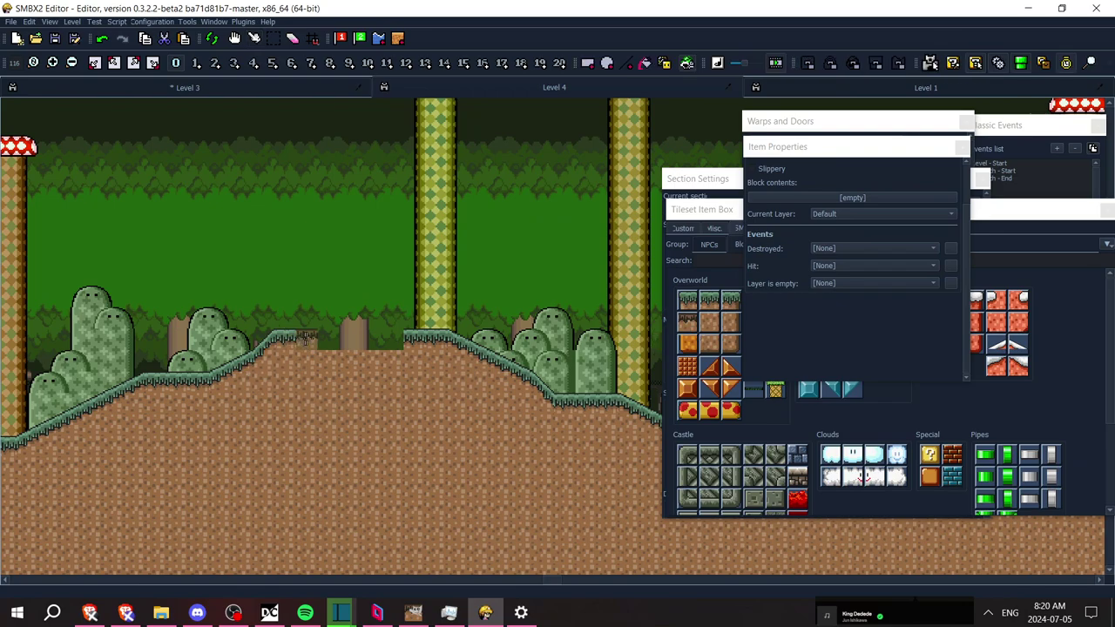
drag(297, 334, 405, 353)
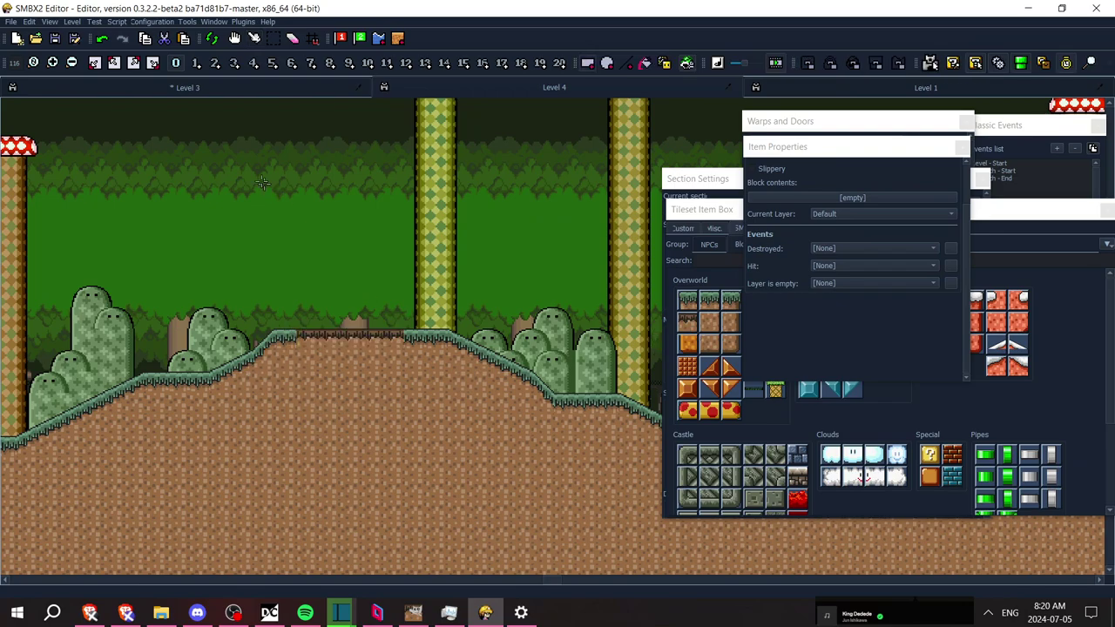
click(254, 39)
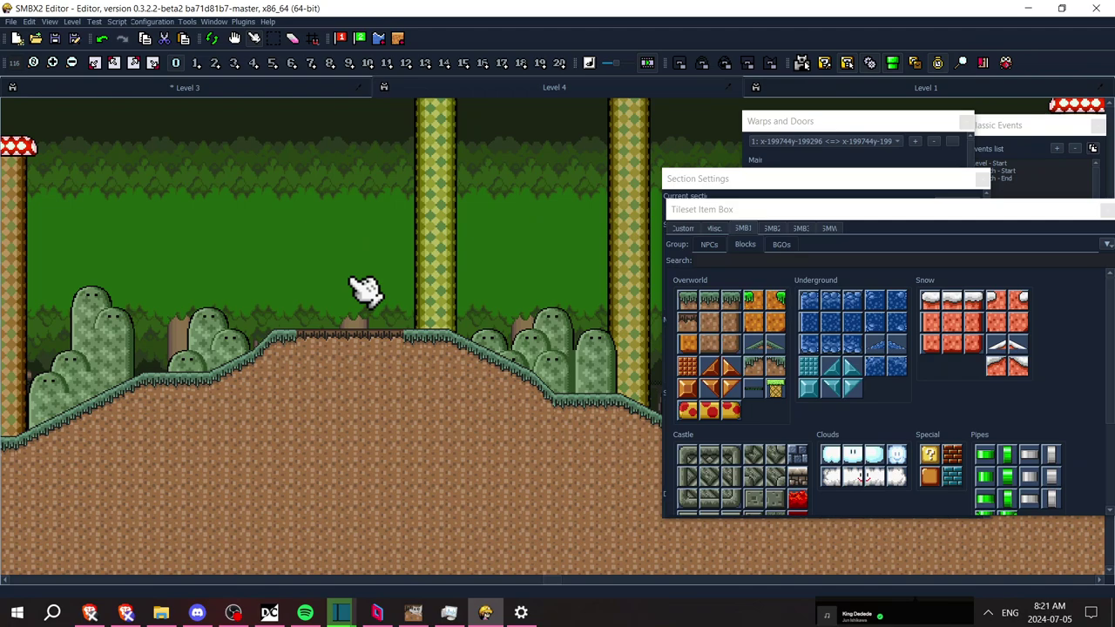
Switch to File Explorer and open block-63.png from the Level 4 folder in GIMP, magnified to 1600%
scroll(353, 283, left, 2)
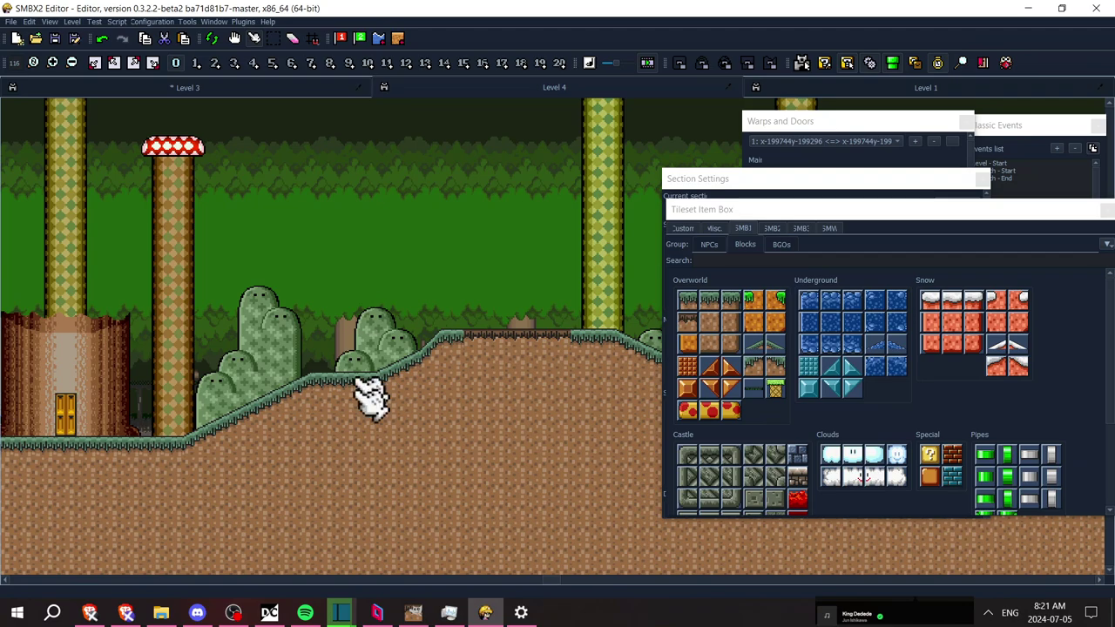
click(413, 612)
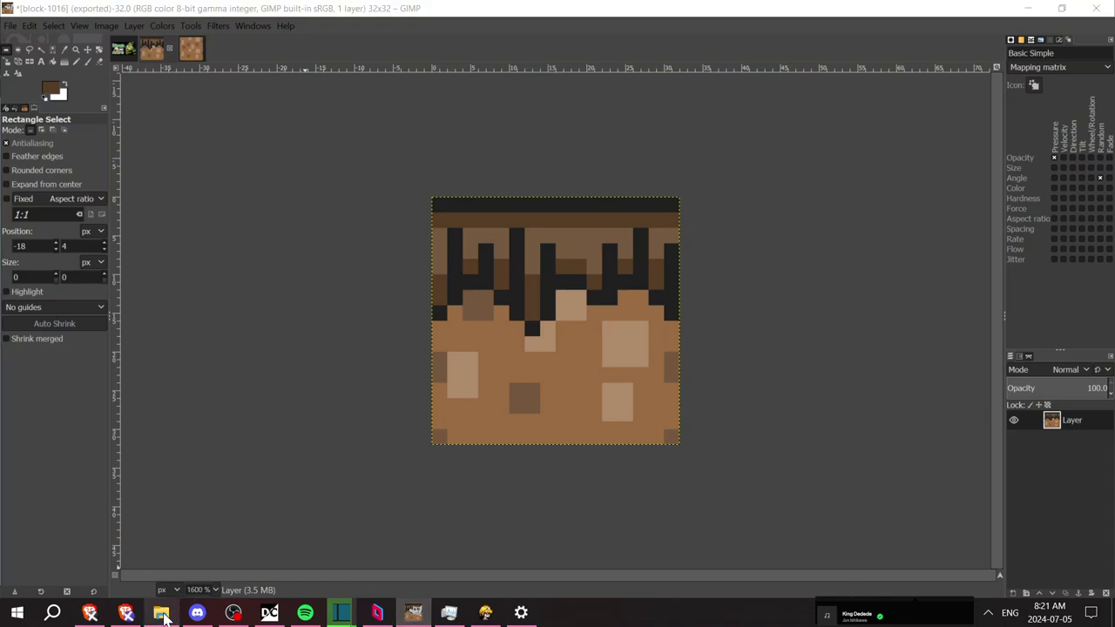
click(161, 612)
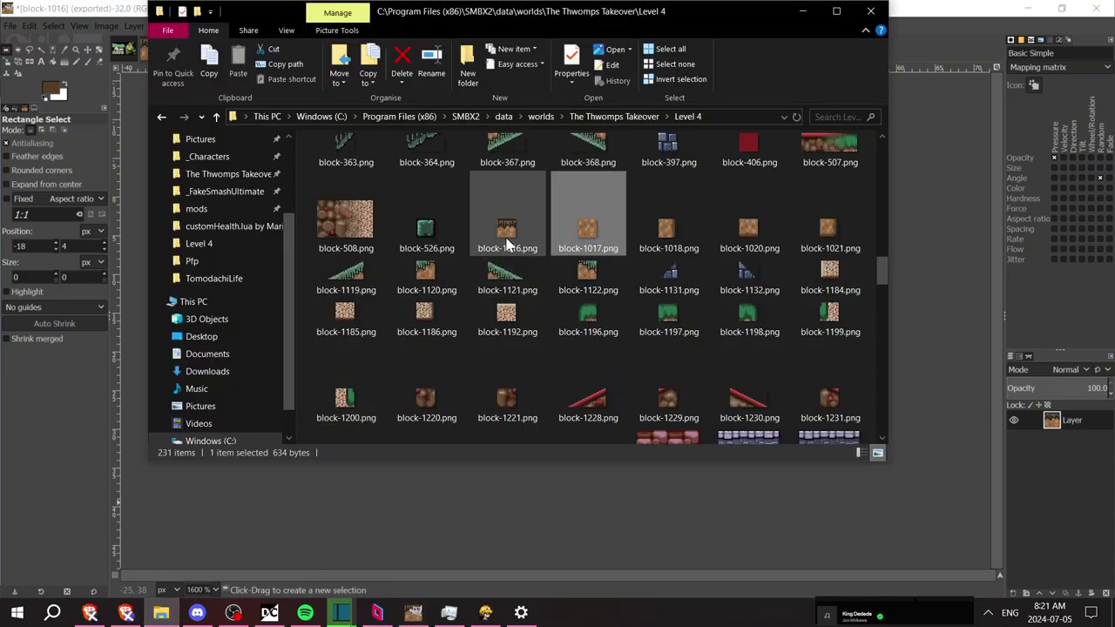
drag(886, 284, 878, 187)
scroll(878, 188, down, 3)
click(670, 384)
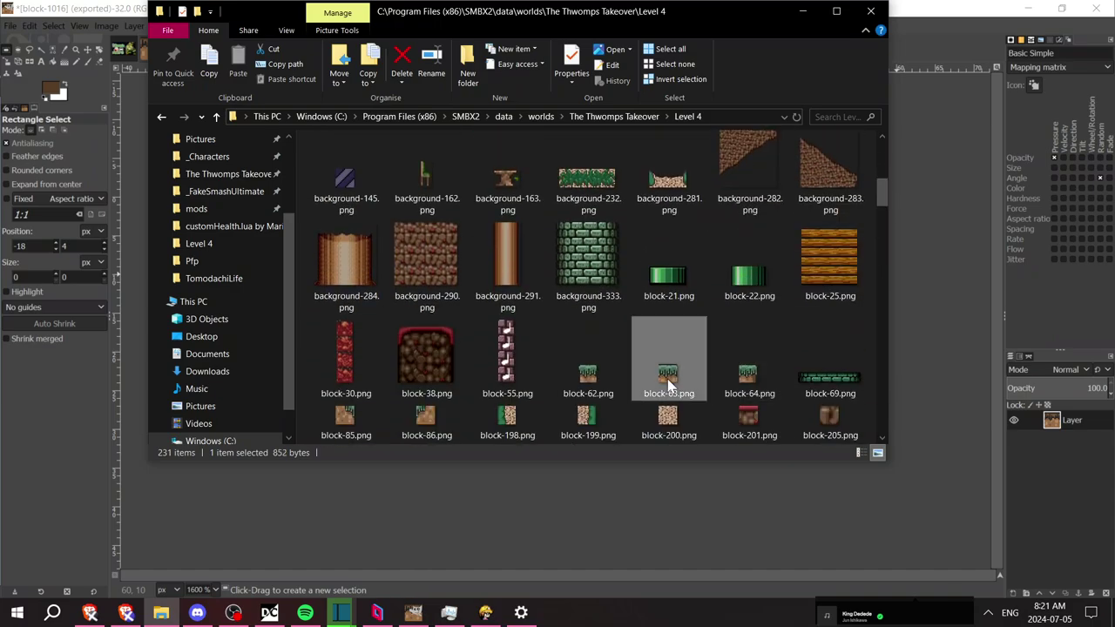
right_click(669, 386)
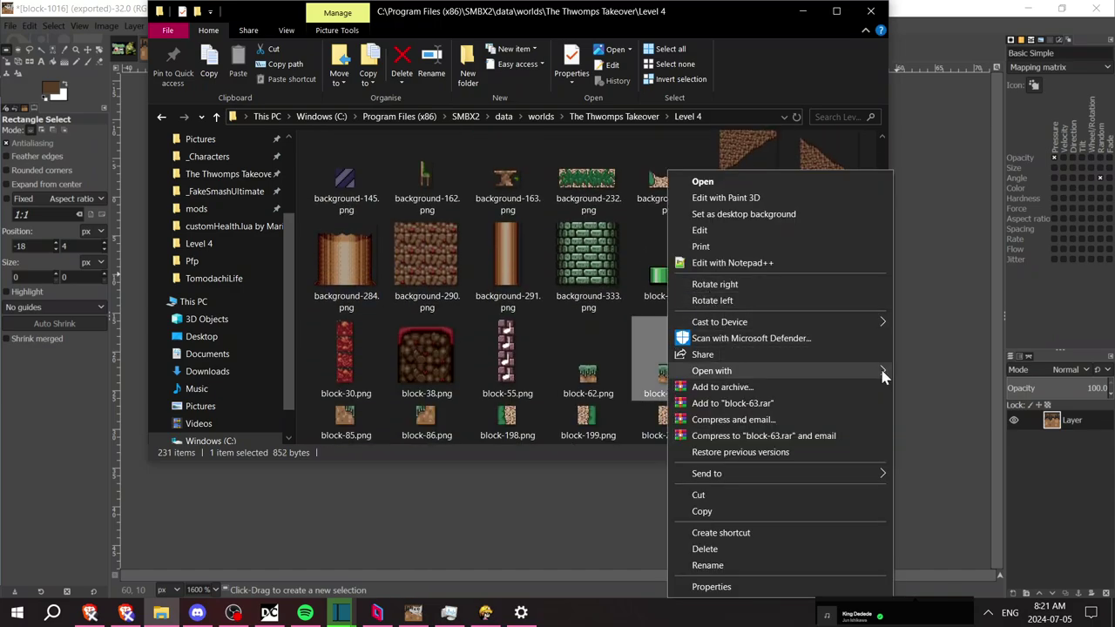
mouse_move(883, 375)
click(924, 421)
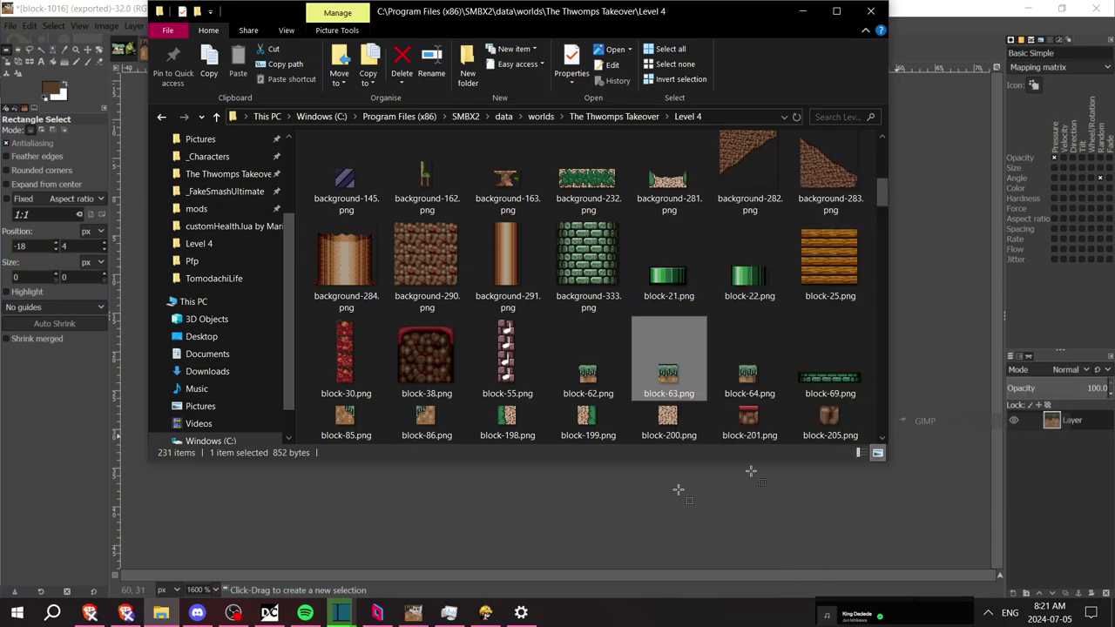
click(416, 613)
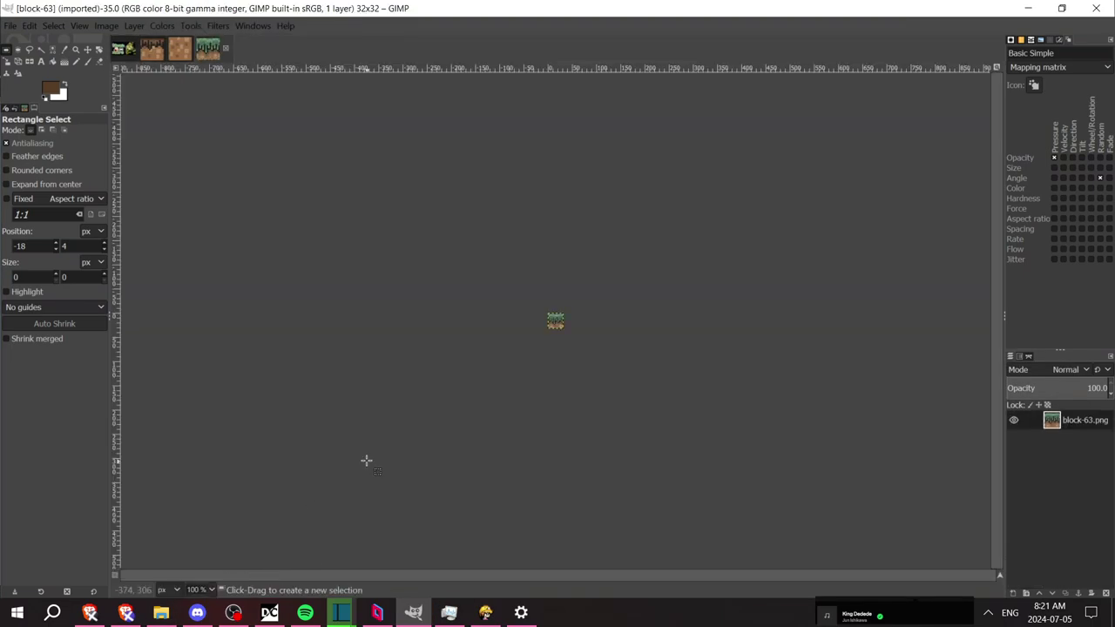
ctrl+scroll(549, 366, up, 8)
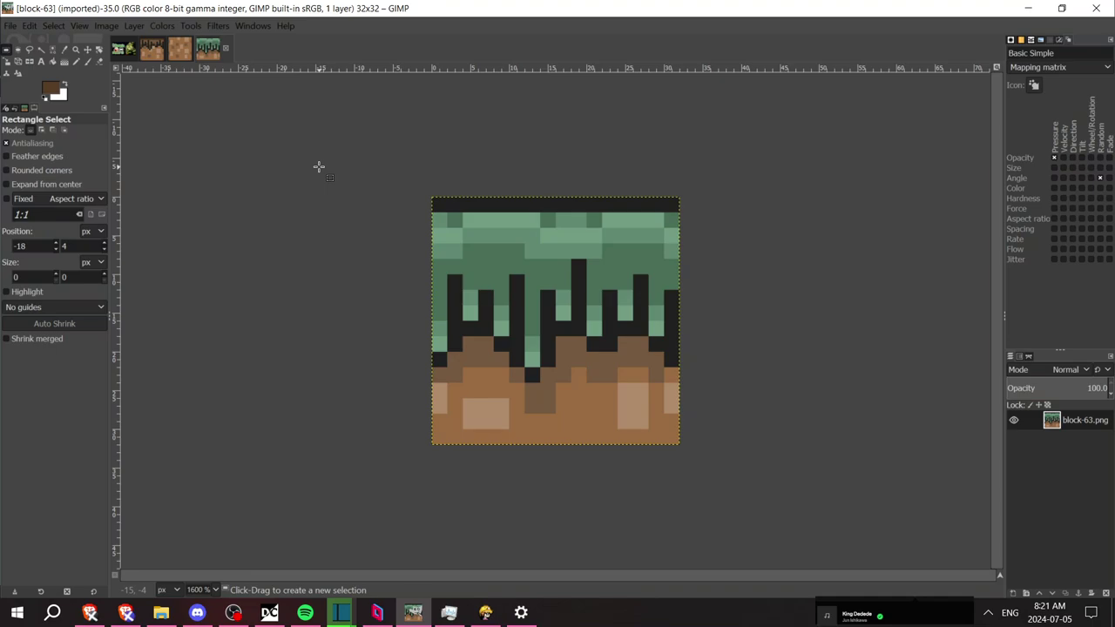
Compare the dirt-topped block-1016 image with the grass-topped block-63 image
click(154, 50)
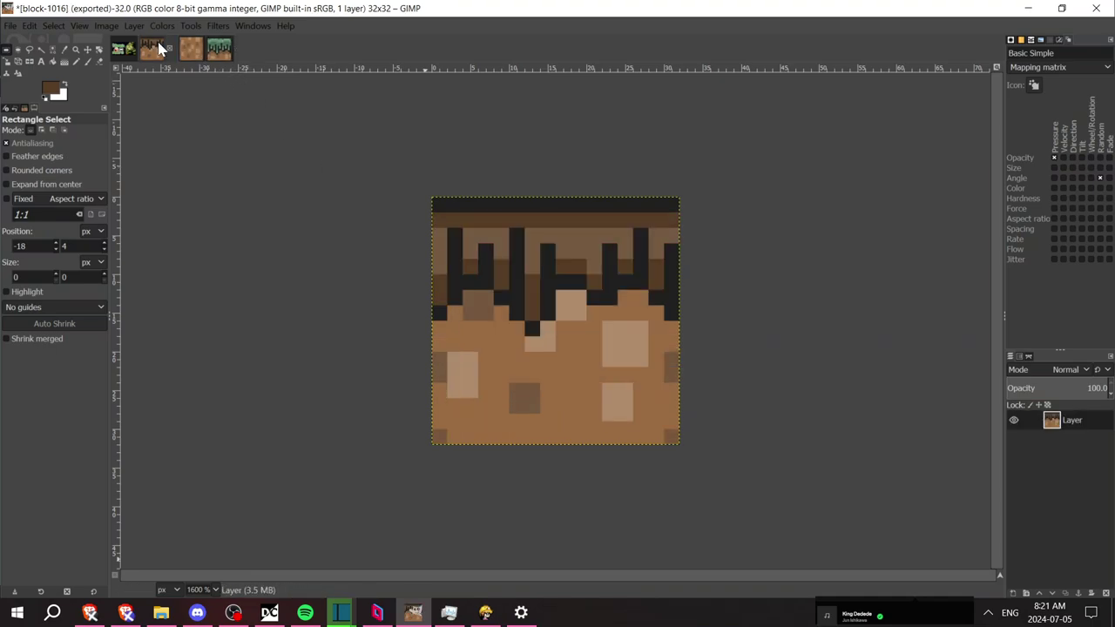
click(213, 52)
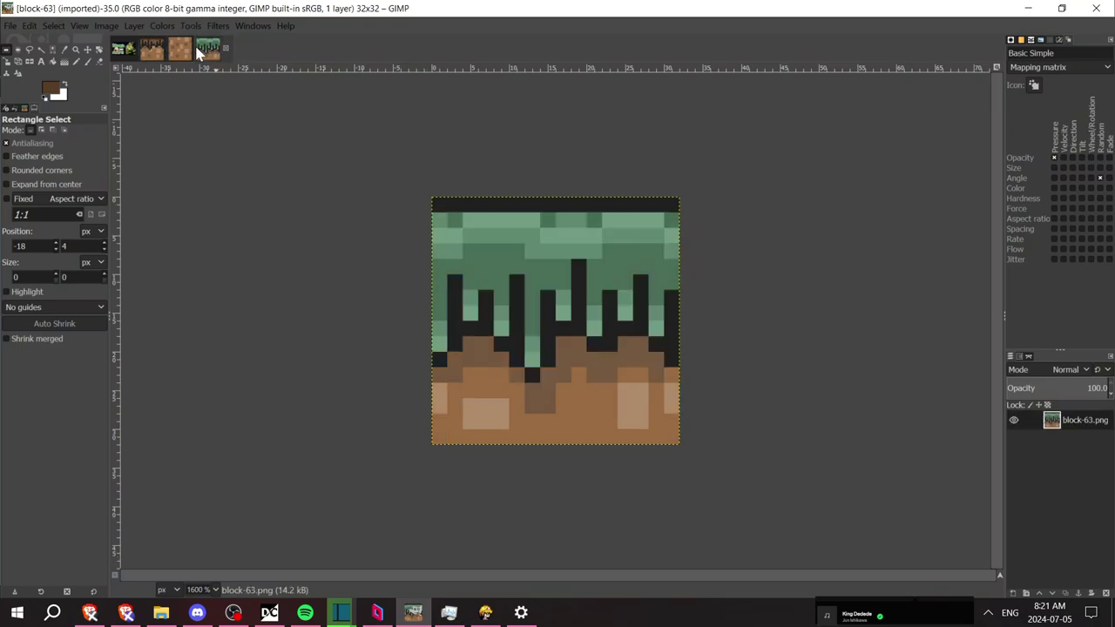
click(162, 52)
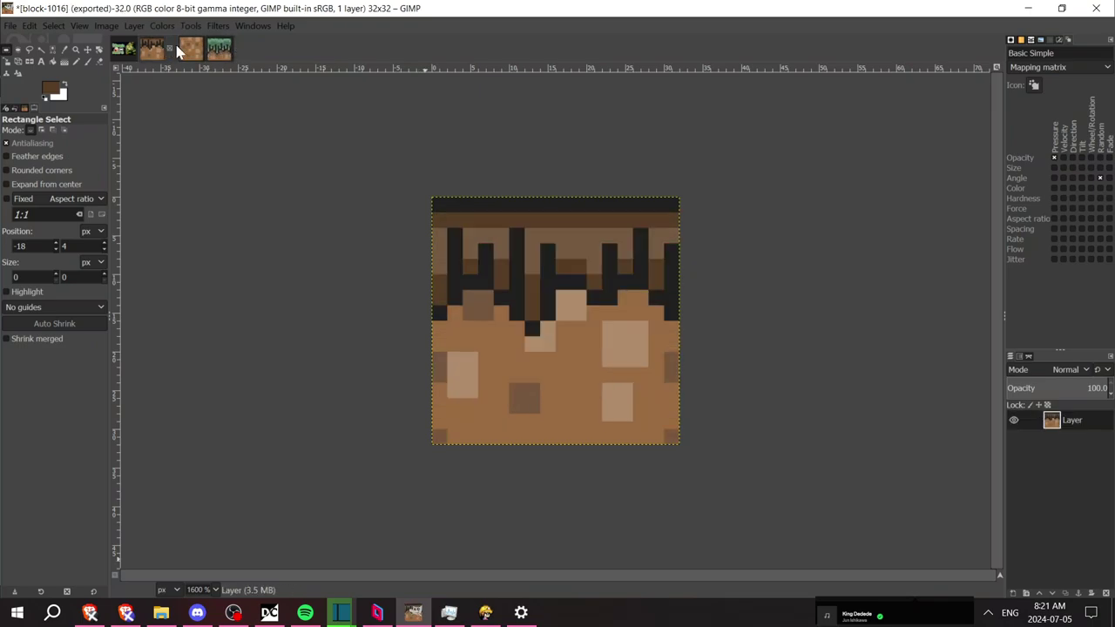
click(219, 53)
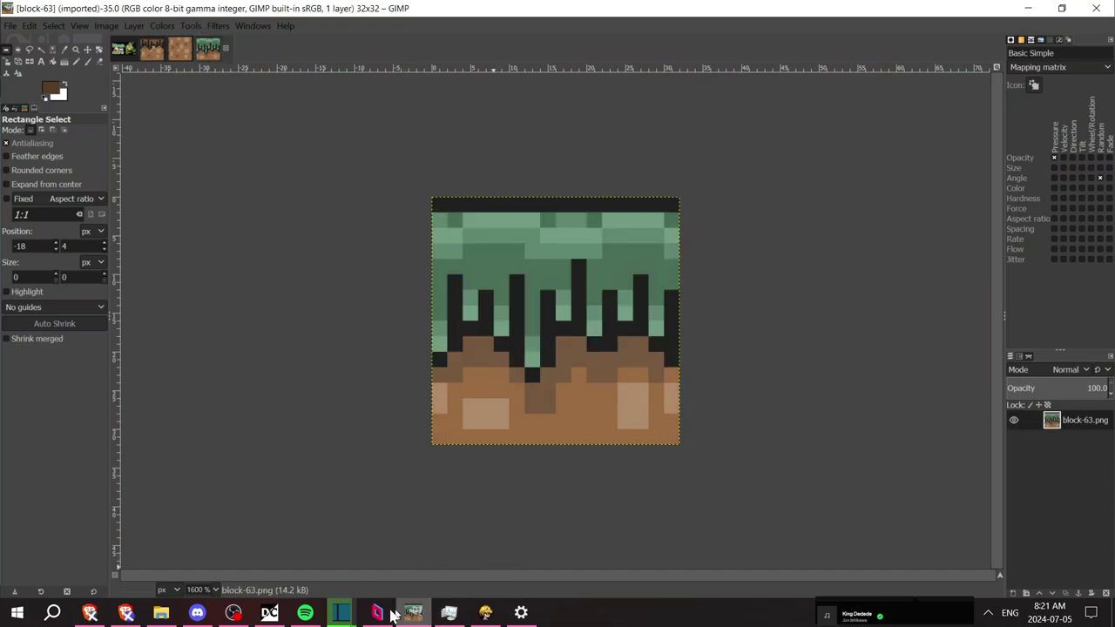
Switch back to the SMBX2 editor and examine the grass-topped terrain on both sides of the hill
click(485, 613)
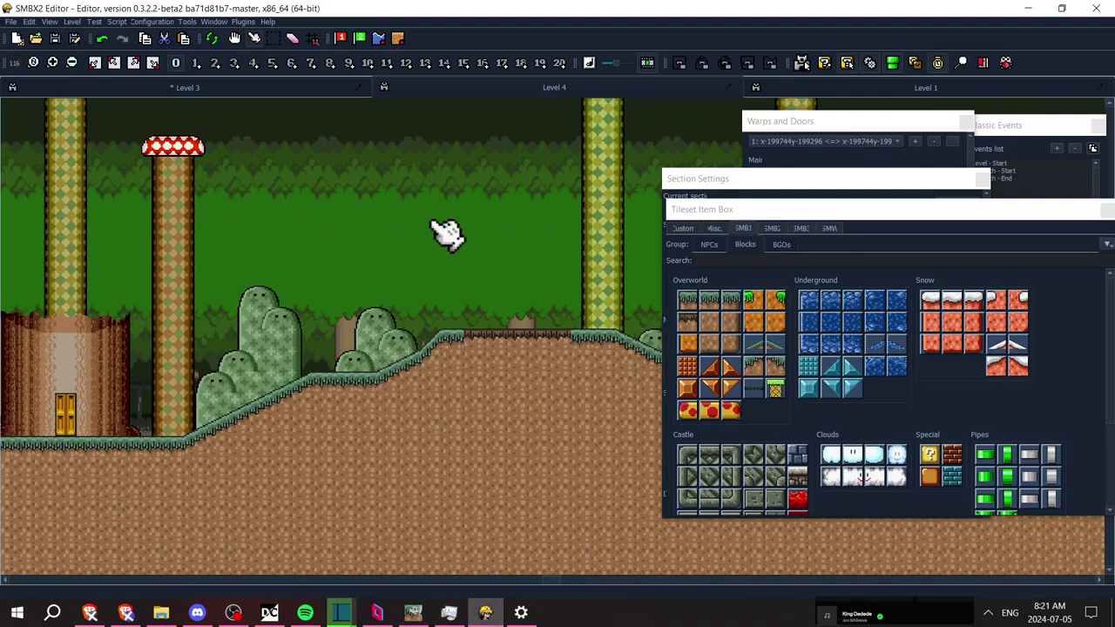
key(Left)
key(Left)
key(Left)
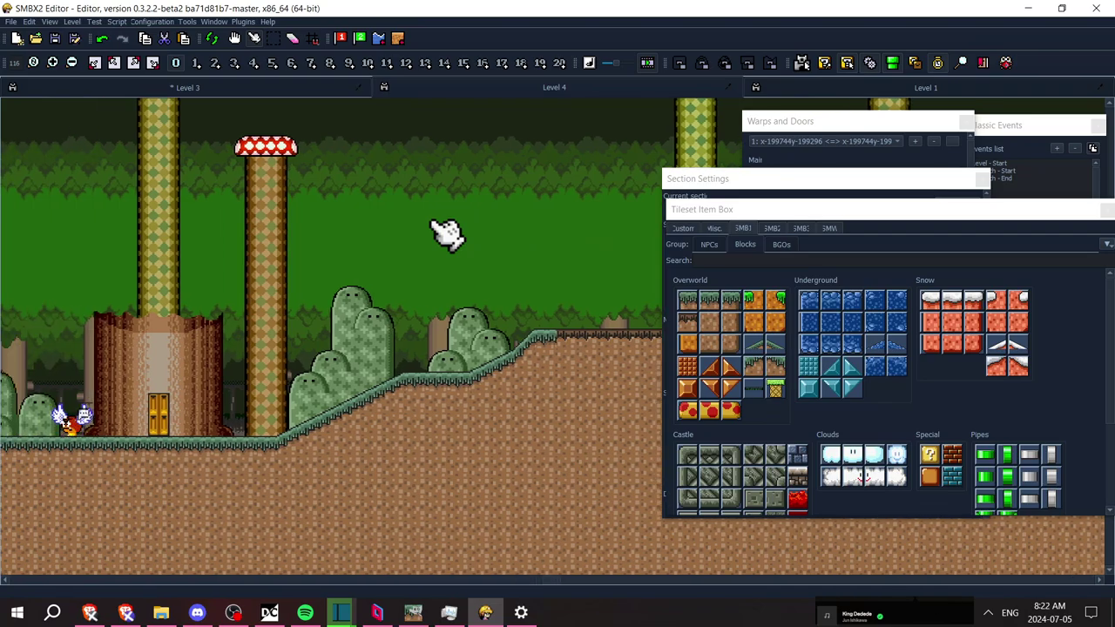
key(Right)
key(Right)
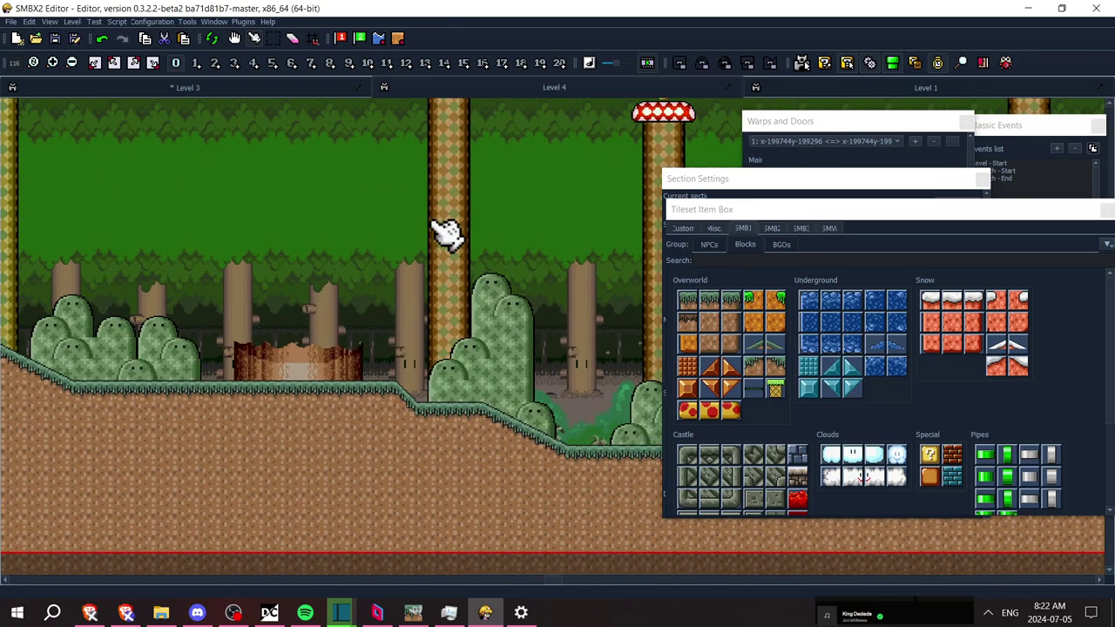
click(247, 397)
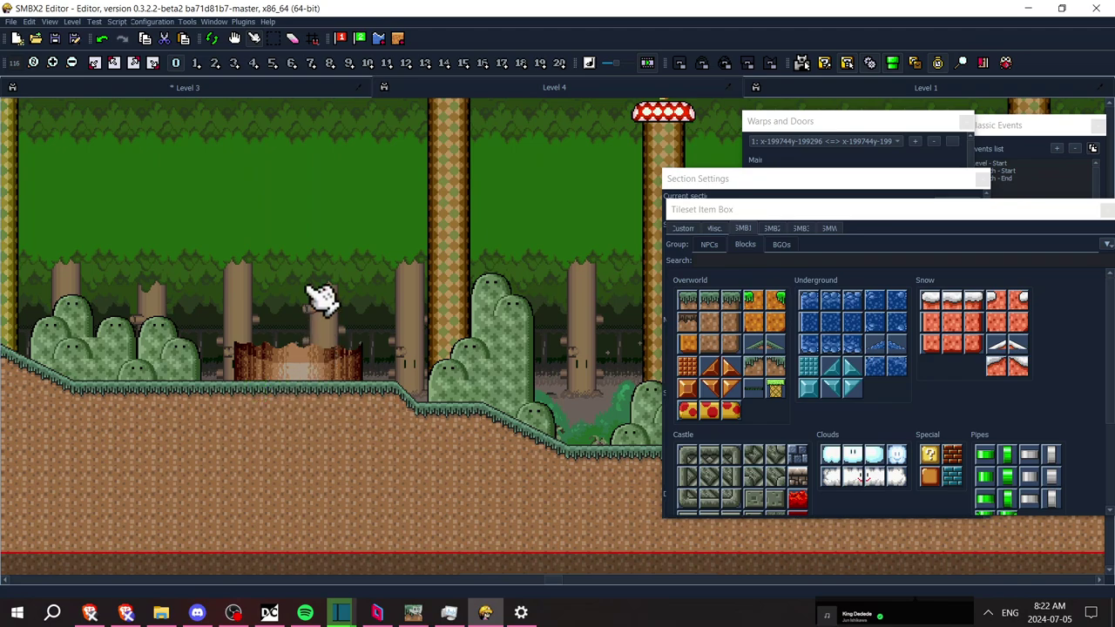
key(Left)
key(Up)
key(Left)
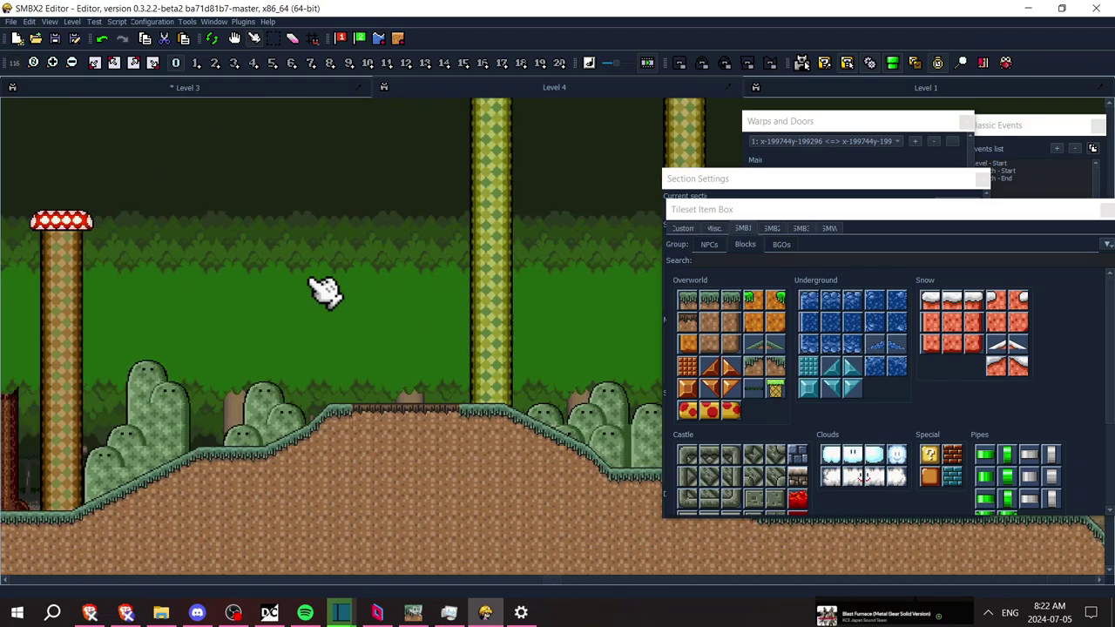
Replace the grass-topped block beside the right end of the hilltop's dirt strip with a brown dirt-topped block
middle_click(467, 412)
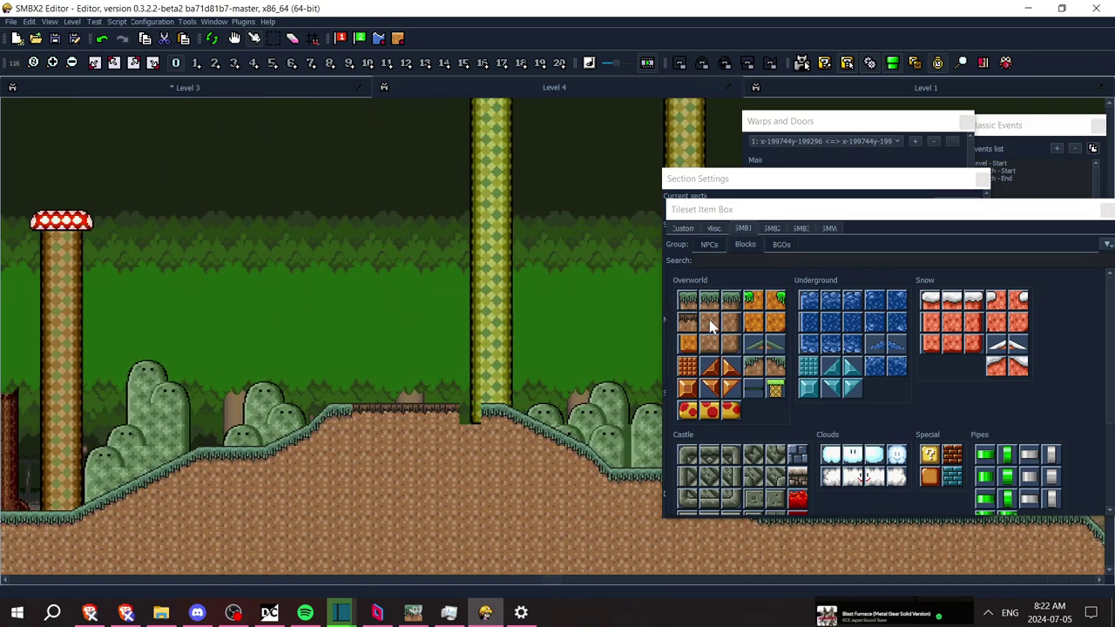
click(710, 325)
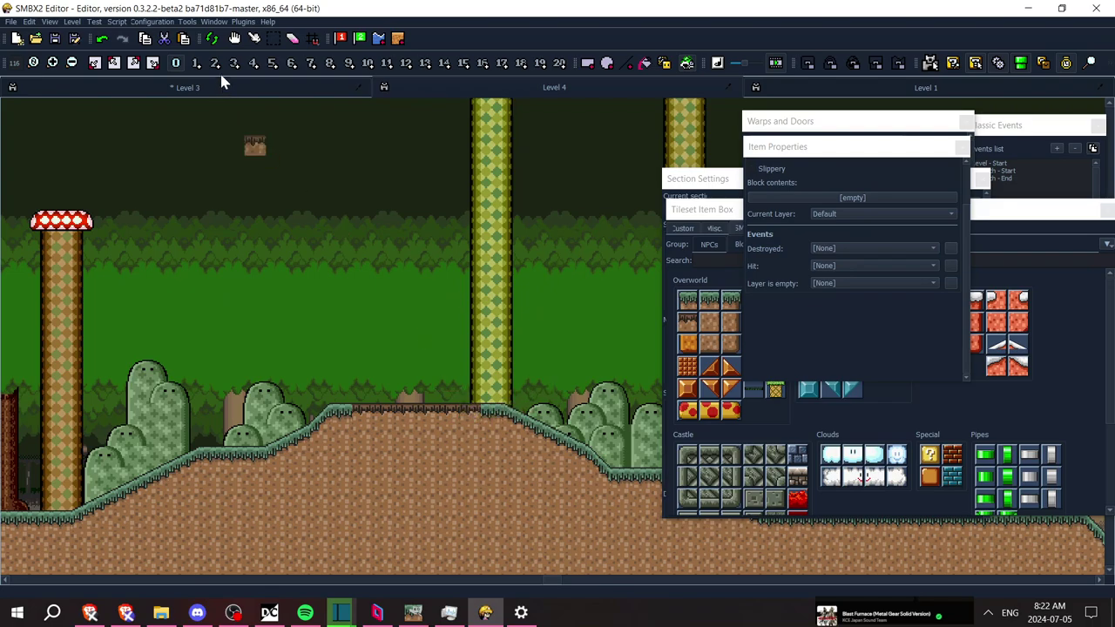
click(254, 38)
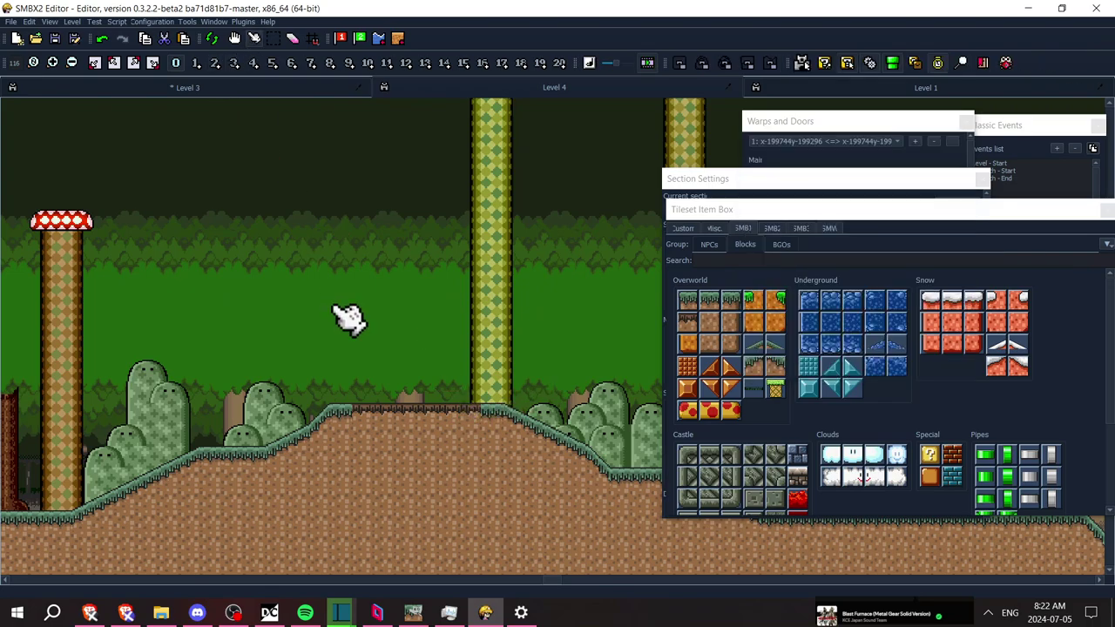
Examine the level's terrain from the hill back to the raised ledge at the level's starting boundary
key(Left)
scroll(348, 318, left, 10)
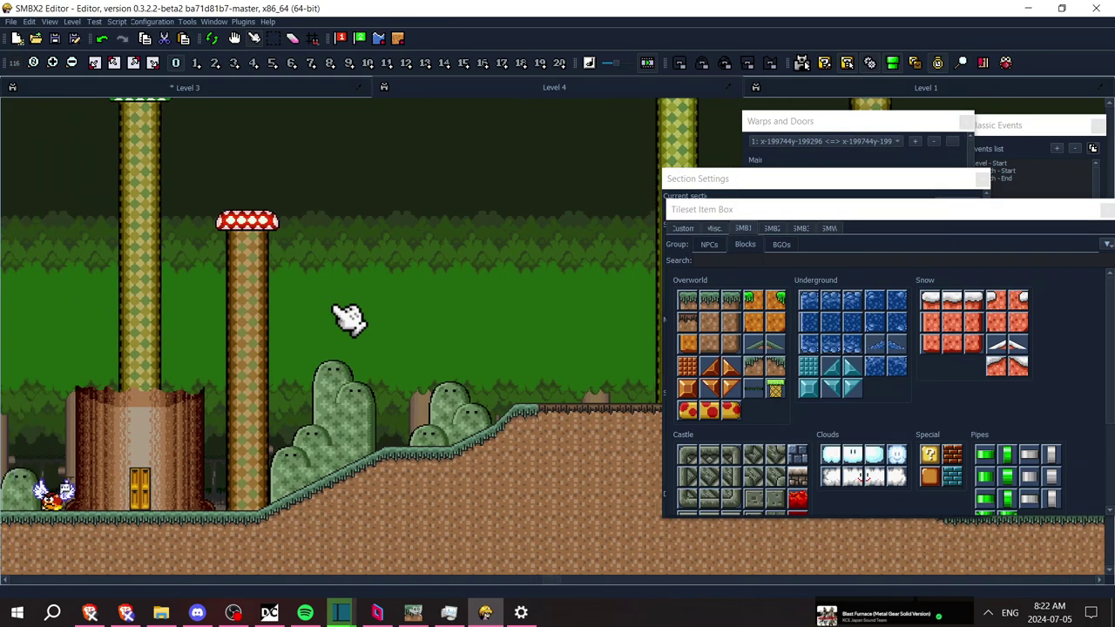
scroll(349, 318, left, 14)
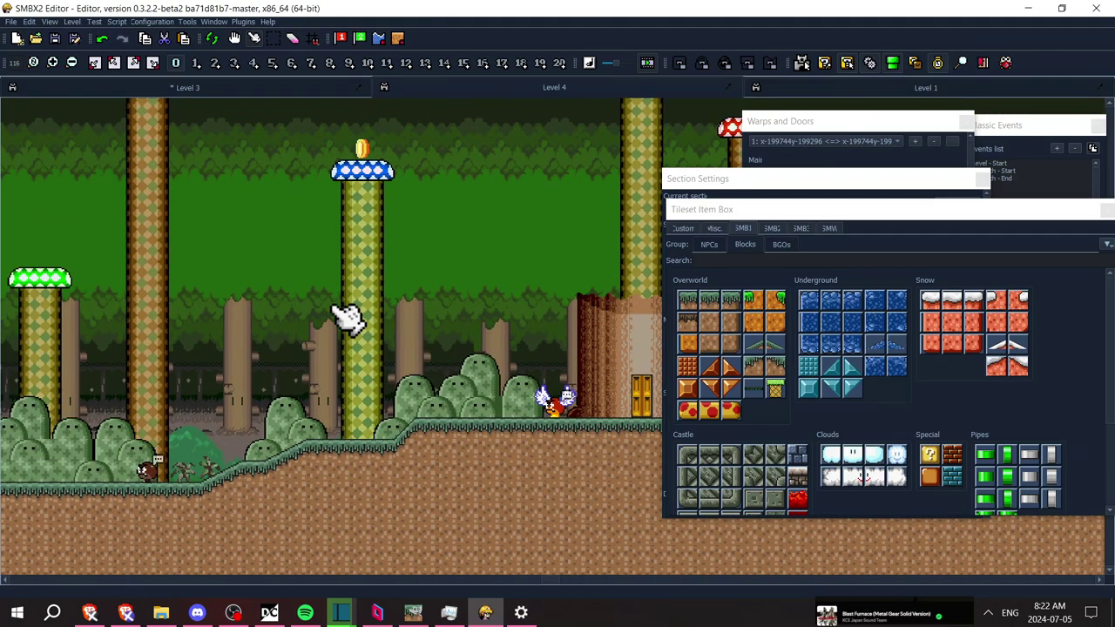
scroll(346, 318, left, 20)
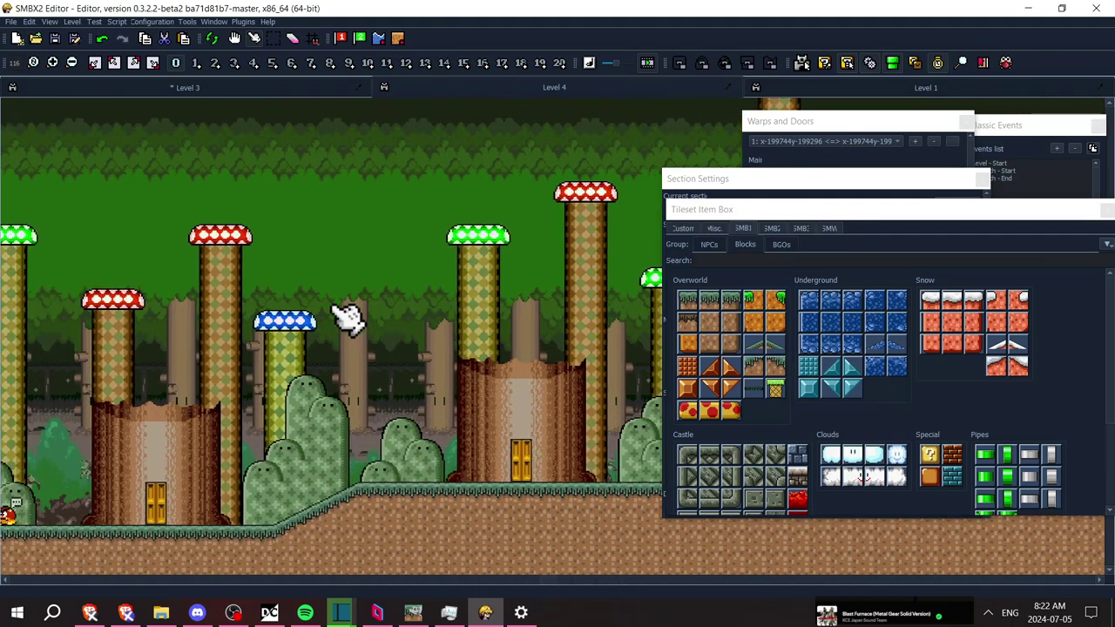
scroll(349, 318, left, 20)
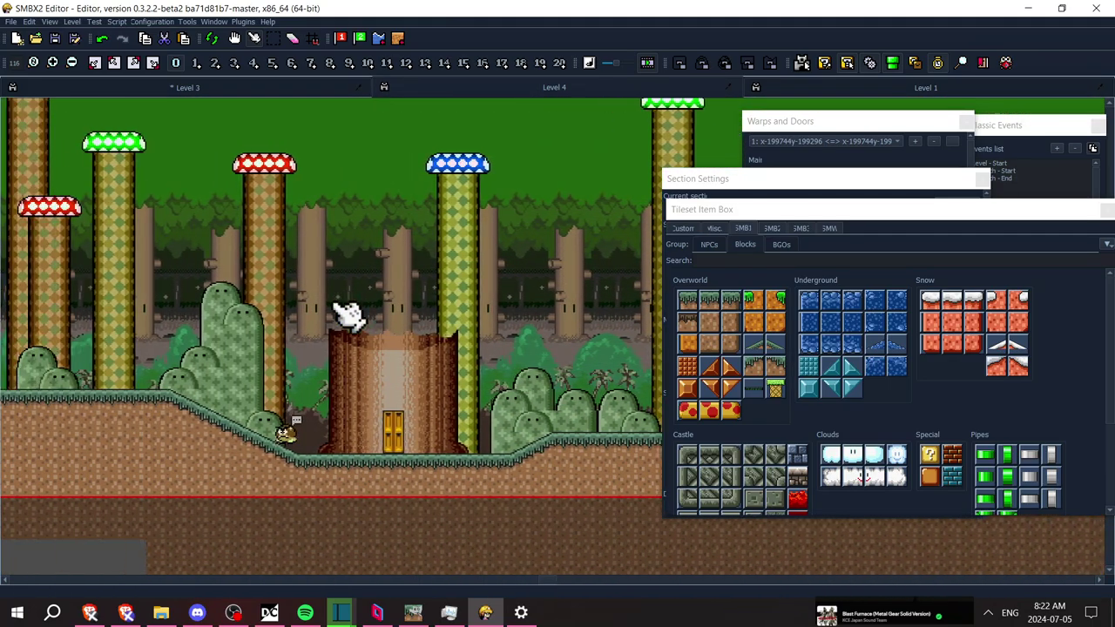
scroll(348, 318, left, 8)
scroll(348, 318, up, 10)
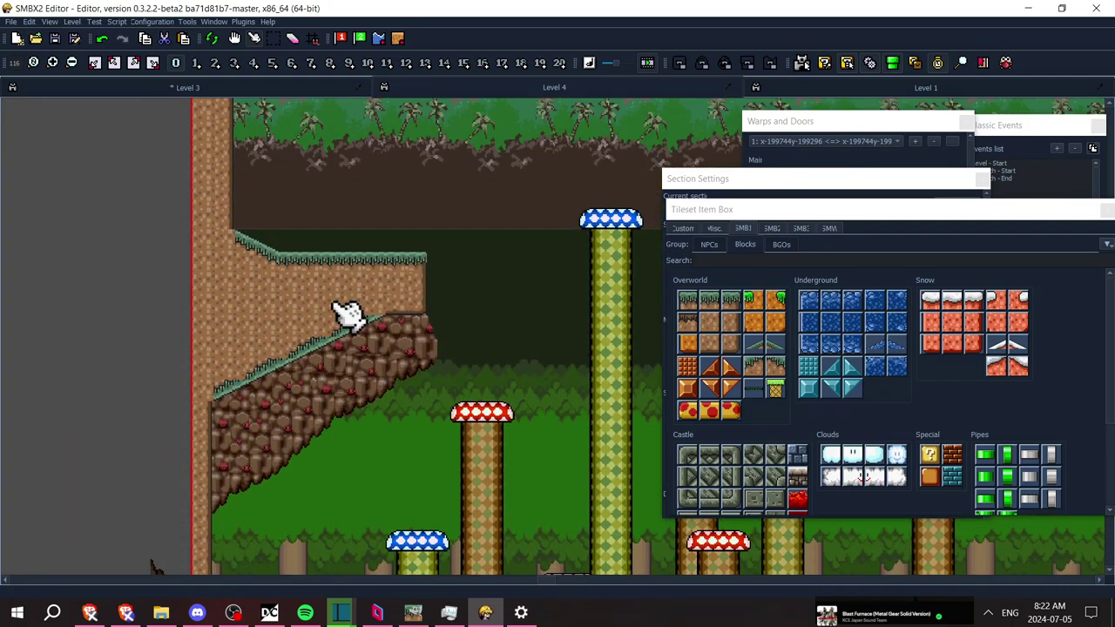
scroll(346, 318, up, 5)
scroll(346, 318, right, 4)
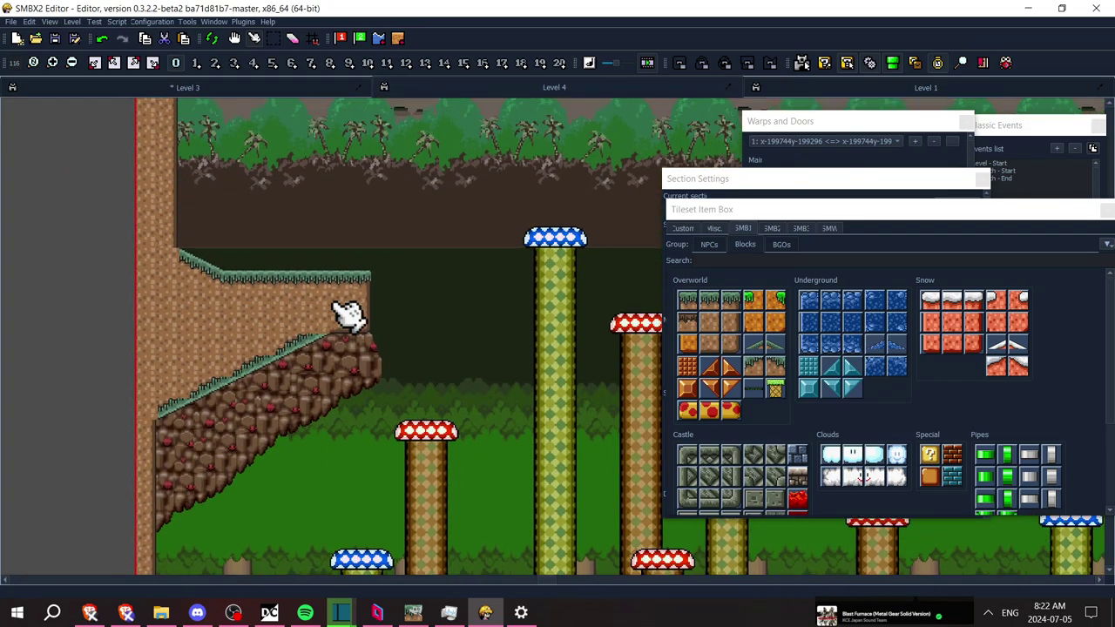
Sink the first tree-stump house partway into the ground at the bottom of the dip and delete its door
scroll(347, 318, down, 5)
scroll(347, 318, right, 3)
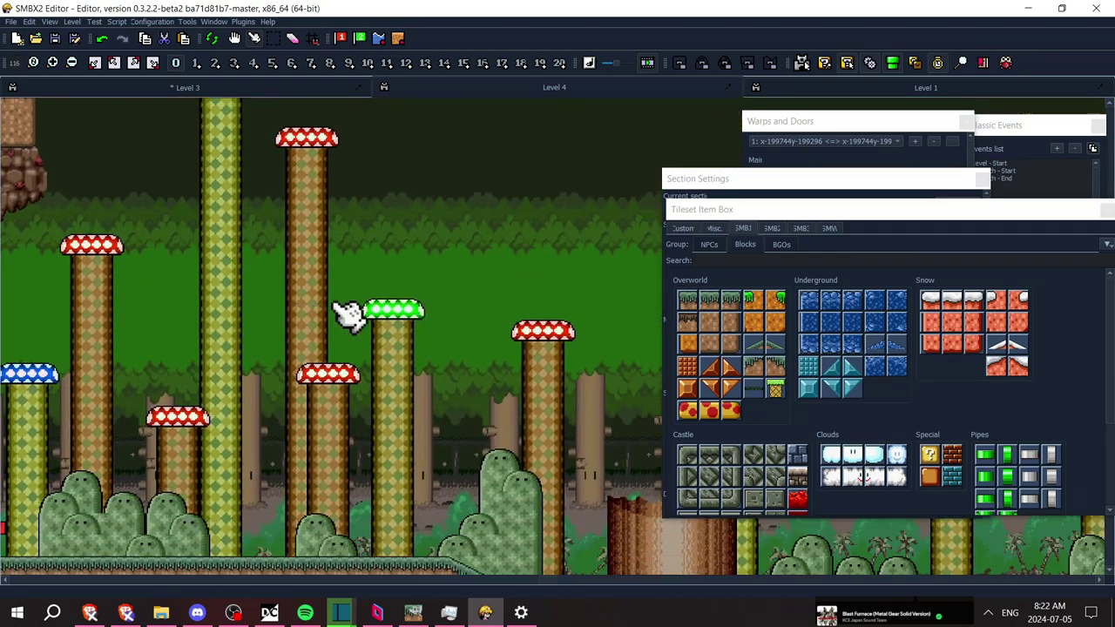
scroll(347, 318, down, 2)
scroll(347, 318, right, 5)
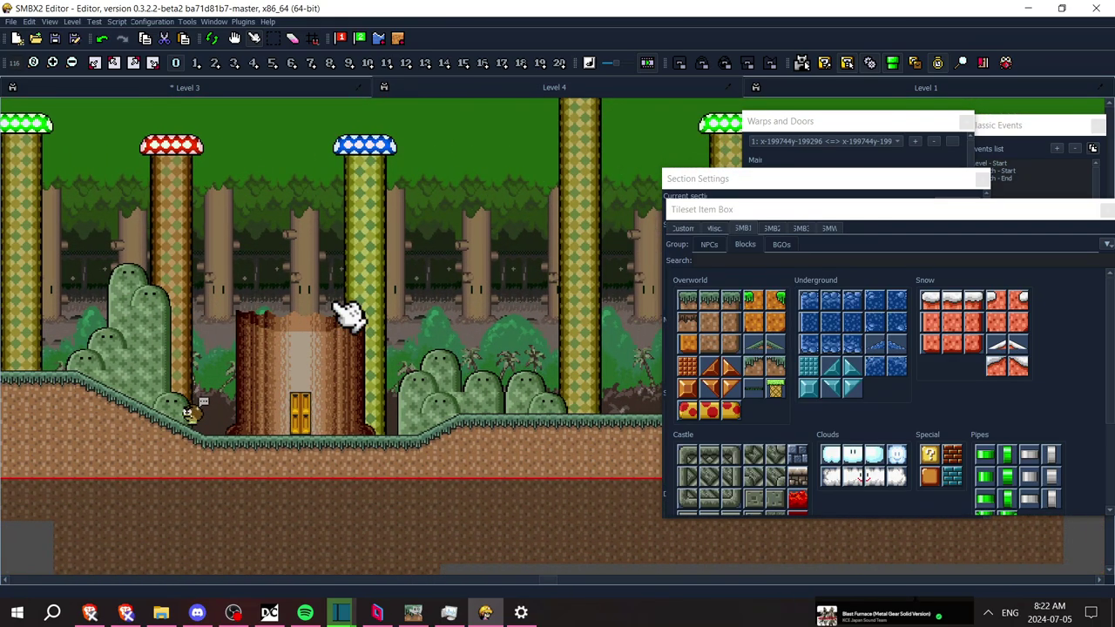
scroll(347, 318, right, 5)
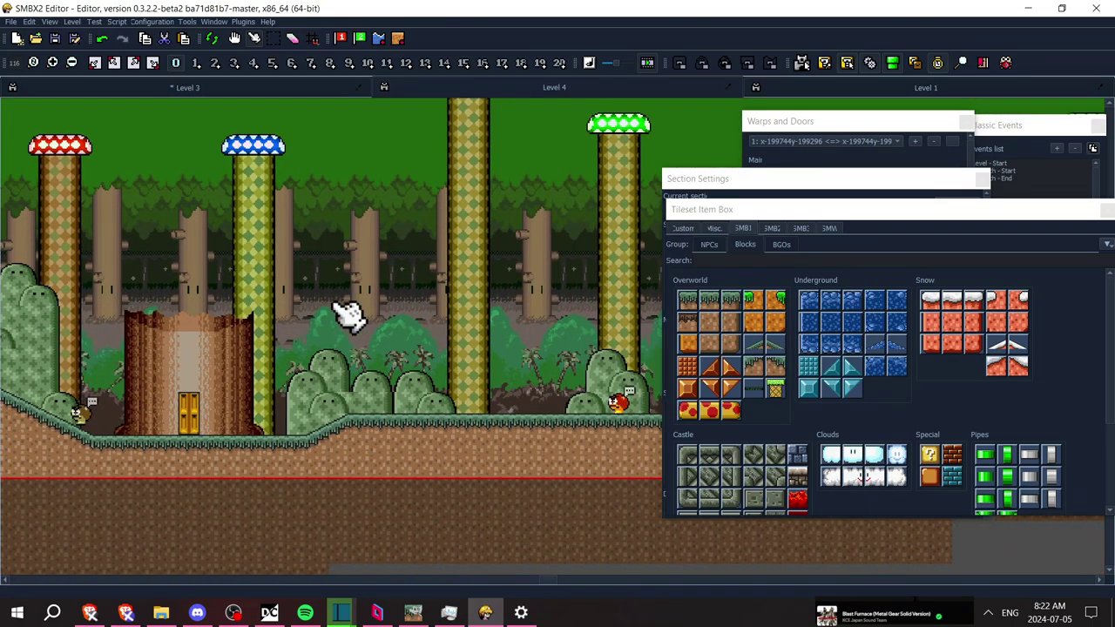
scroll(346, 318, left, 5)
scroll(347, 318, right, 1)
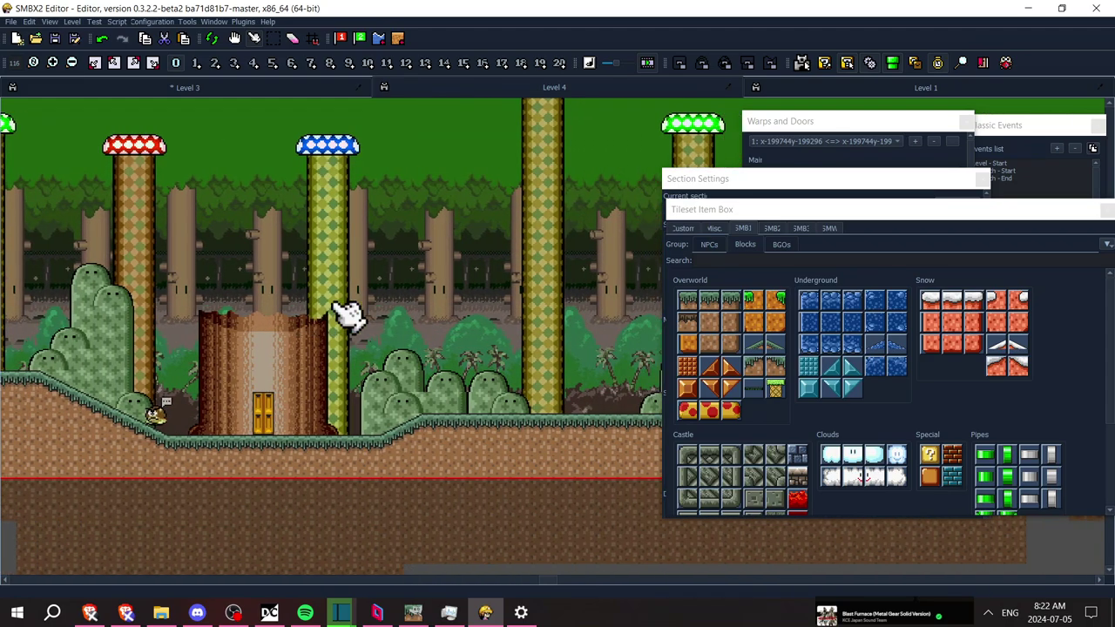
drag(323, 374, 310, 443)
click(263, 426)
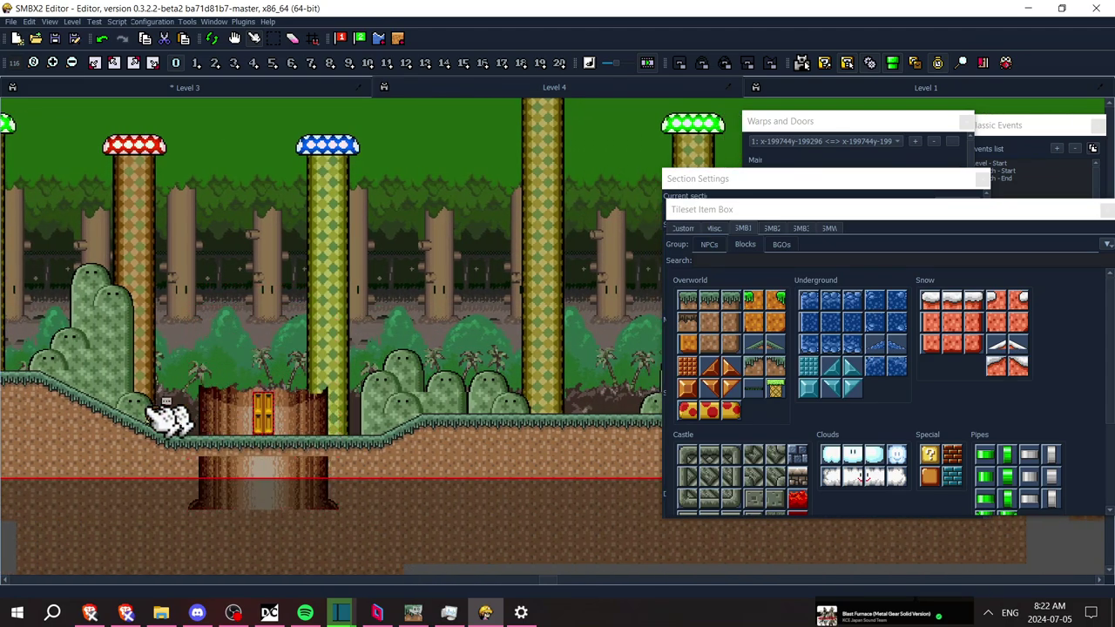
key(Delete)
Delete the red enemy standing on the grass beside the bushes past the first stump
key(Right)
click(421, 417)
click(428, 407)
key(Delete)
Try to delete the second tree-stump house, and undo the deletion
click(557, 373)
key(Delete)
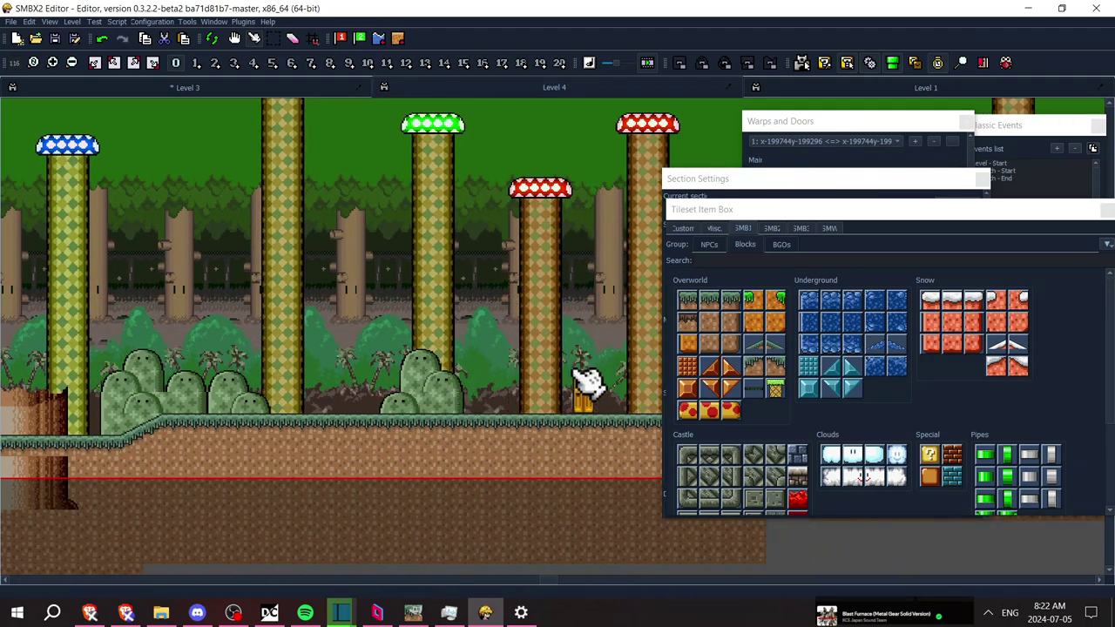
scroll(401, 450, right, 8)
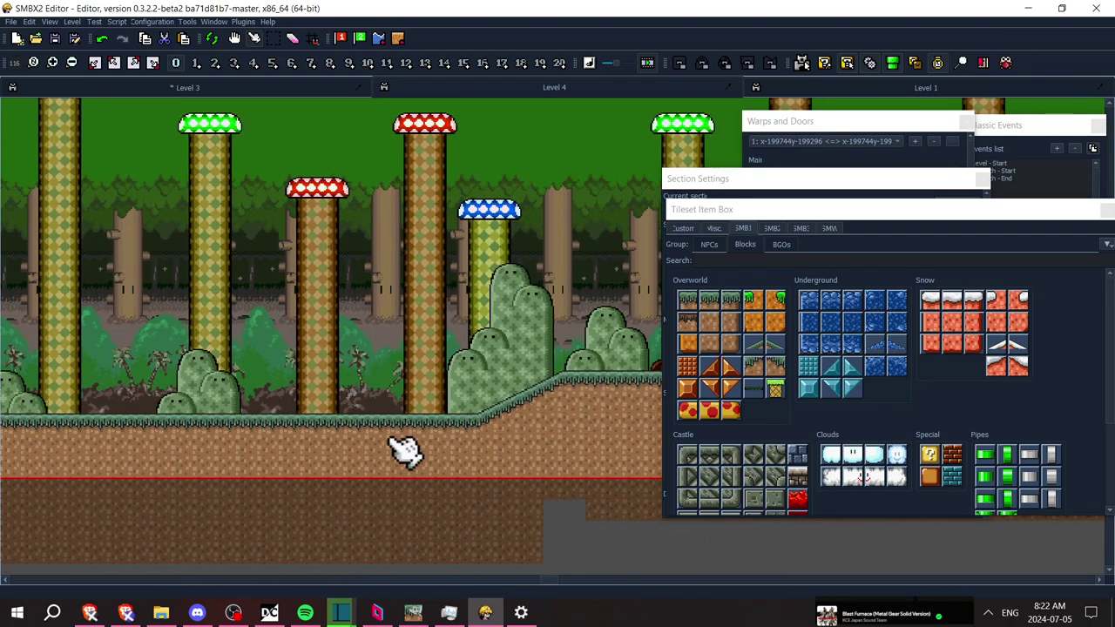
key(ctrl+z)
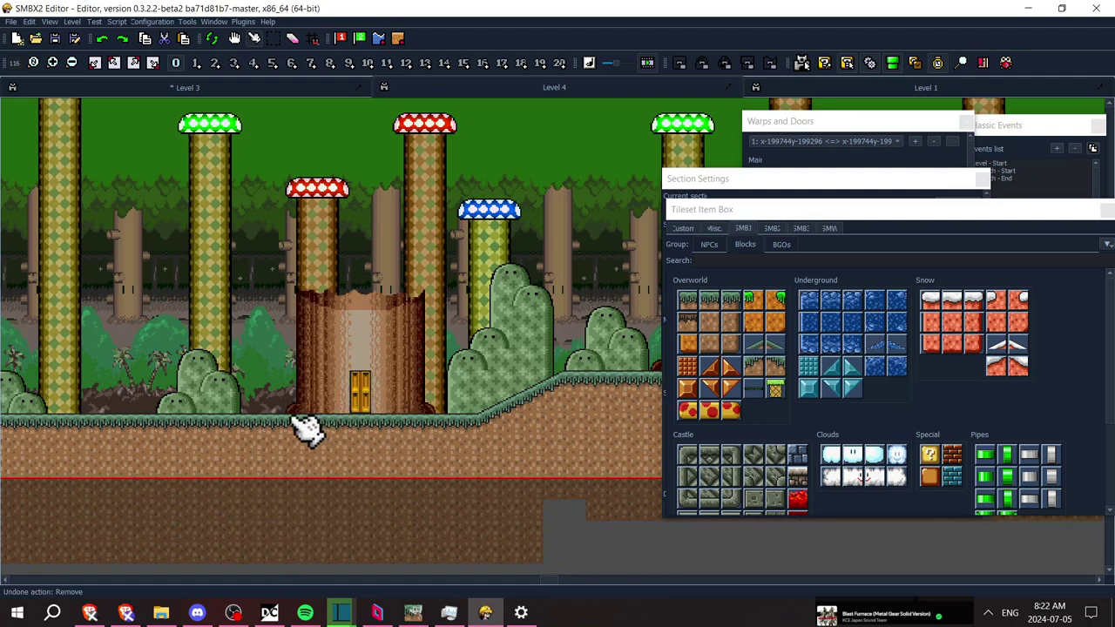
Replace the row of grass-topped blocks beneath the second tree-stump house with dirt-topped blocks
ctrl+click(319, 423)
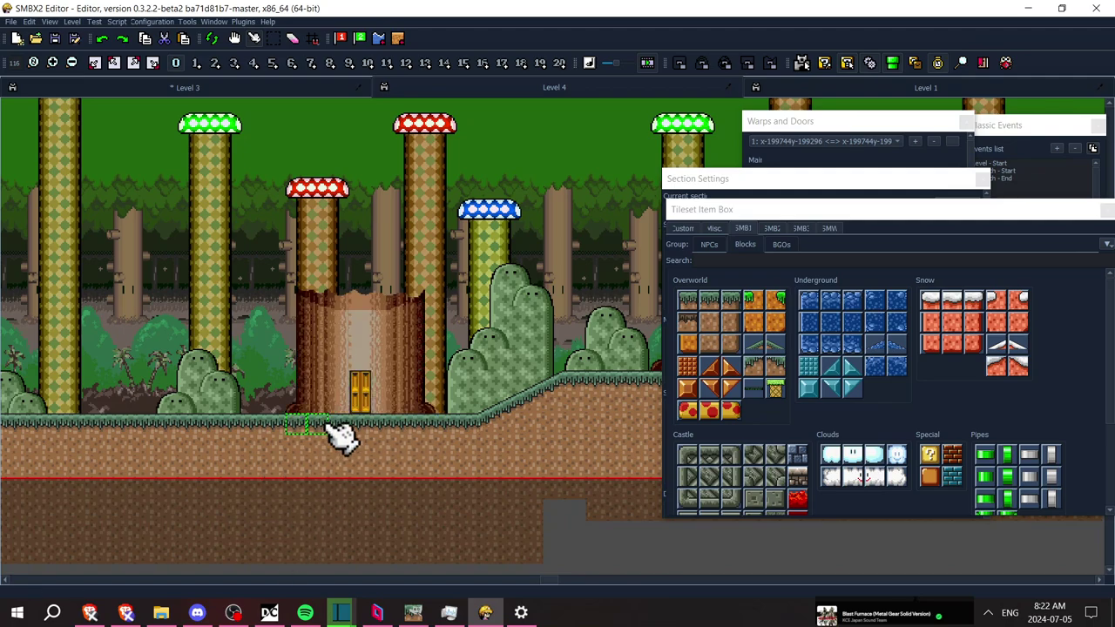
drag(353, 427, 429, 429)
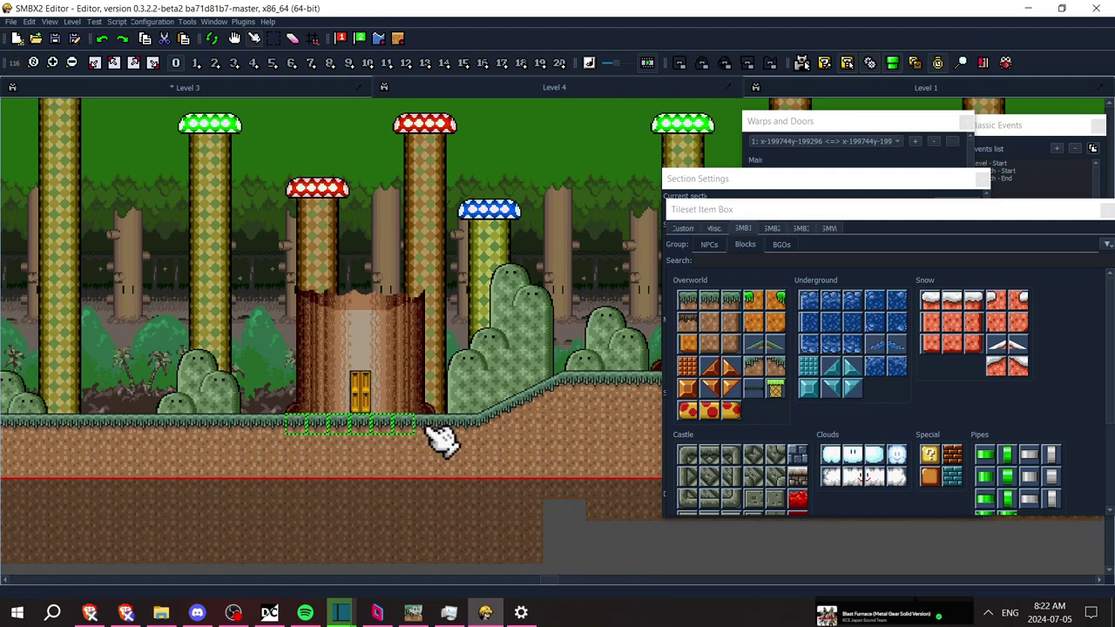
key(Delete)
click(689, 325)
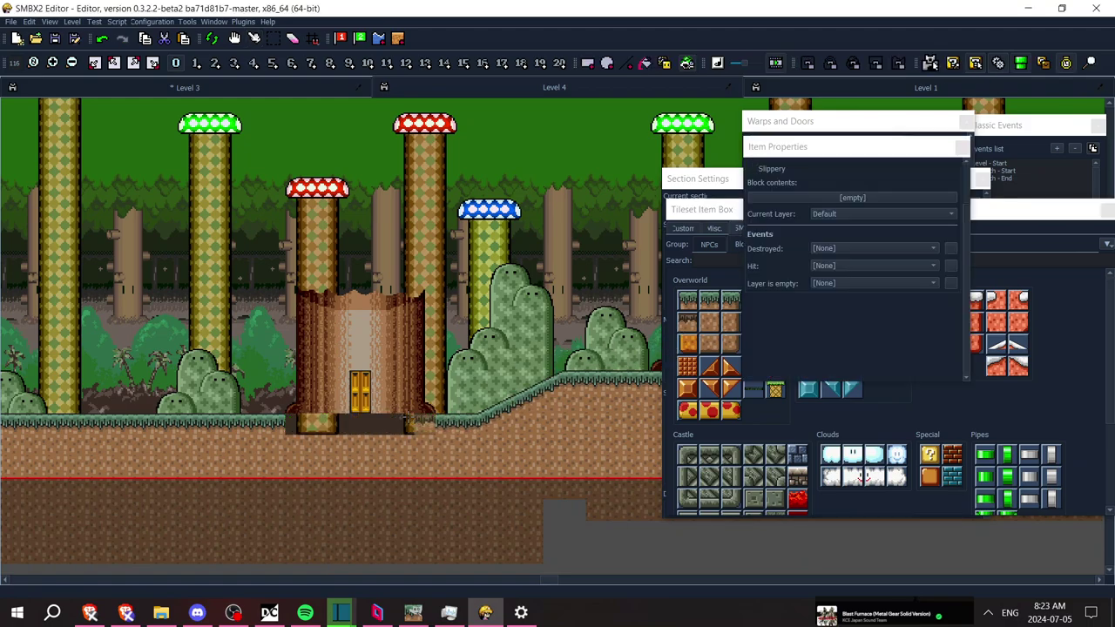
click(419, 426)
drag(287, 416, 433, 434)
click(257, 42)
Delete the second tree-stump house and its door from above the new dirt strip
click(352, 358)
key(Delete)
click(361, 376)
key(Delete)
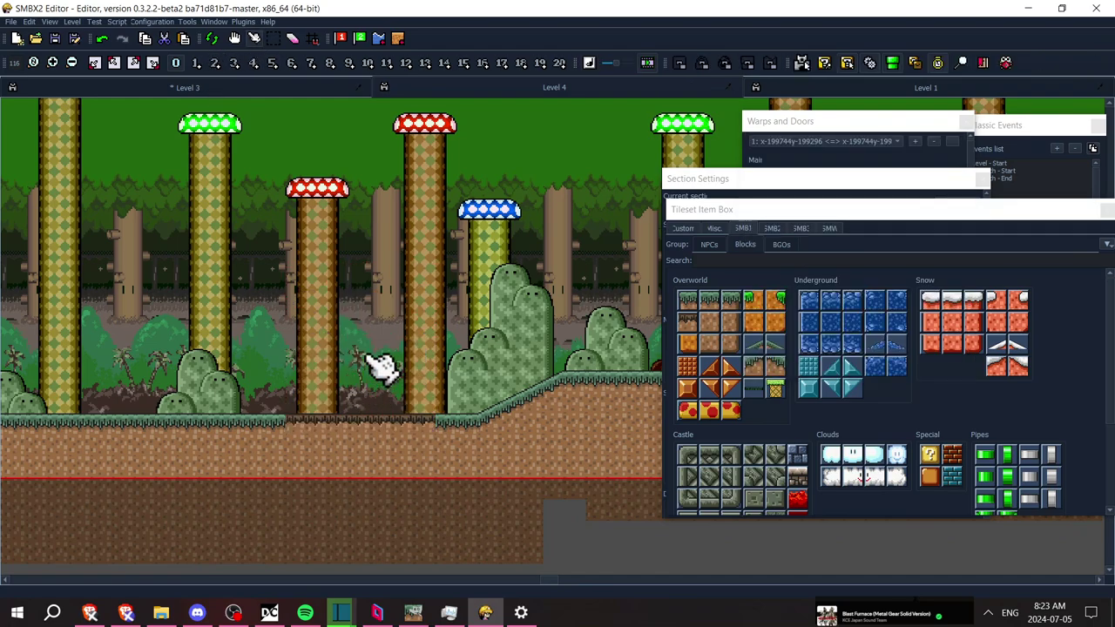
Replace the grass-topped blocks at both ends of the hilltop's dirt strip with dirt-topped blocks
scroll(379, 368, right, 5)
scroll(379, 368, left, 1)
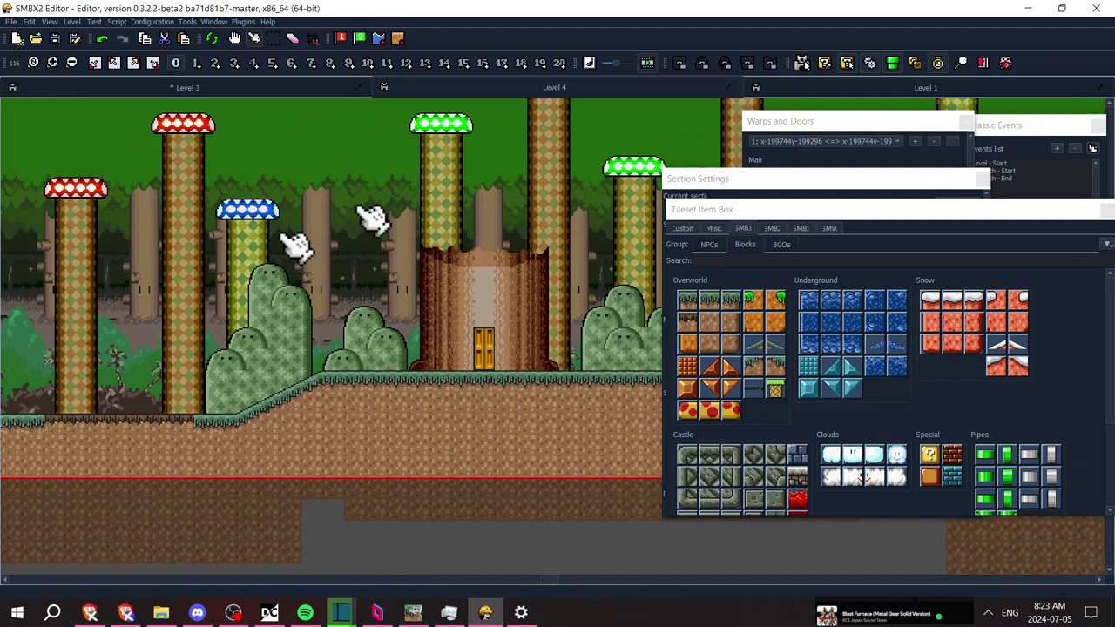
drag(54, 419, 136, 423)
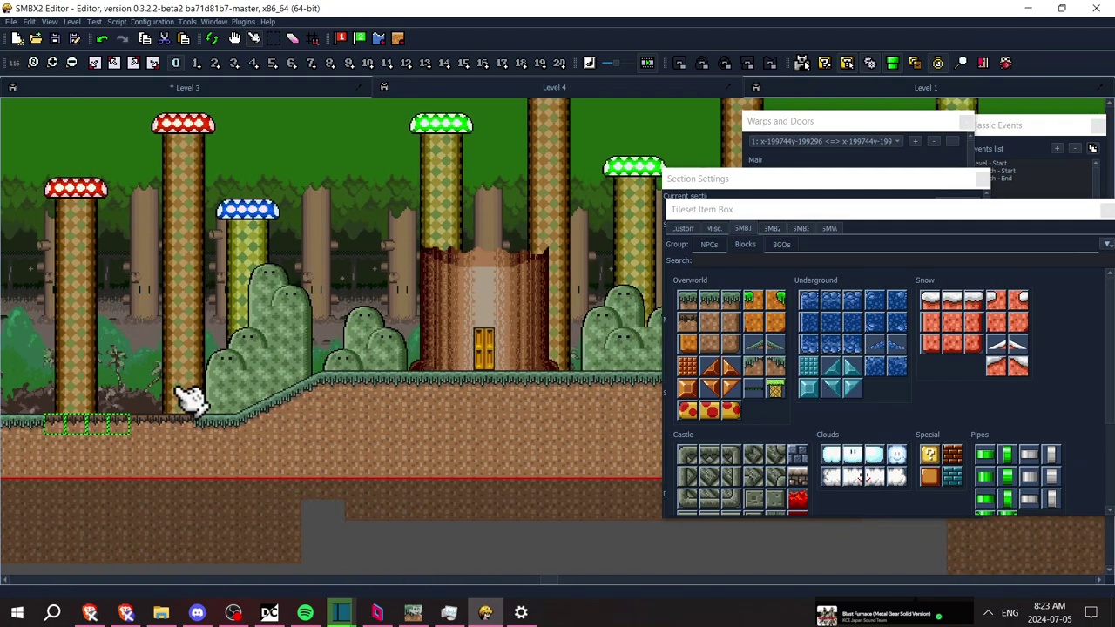
key(Right)
key(Up)
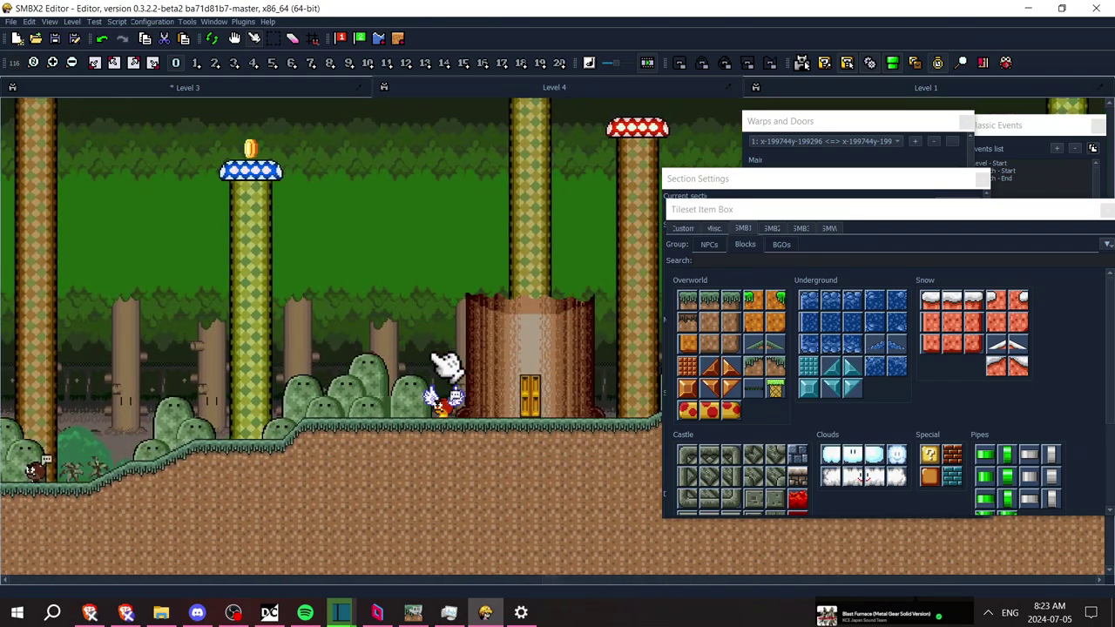
scroll(444, 367, up, 2)
scroll(445, 367, right, 8)
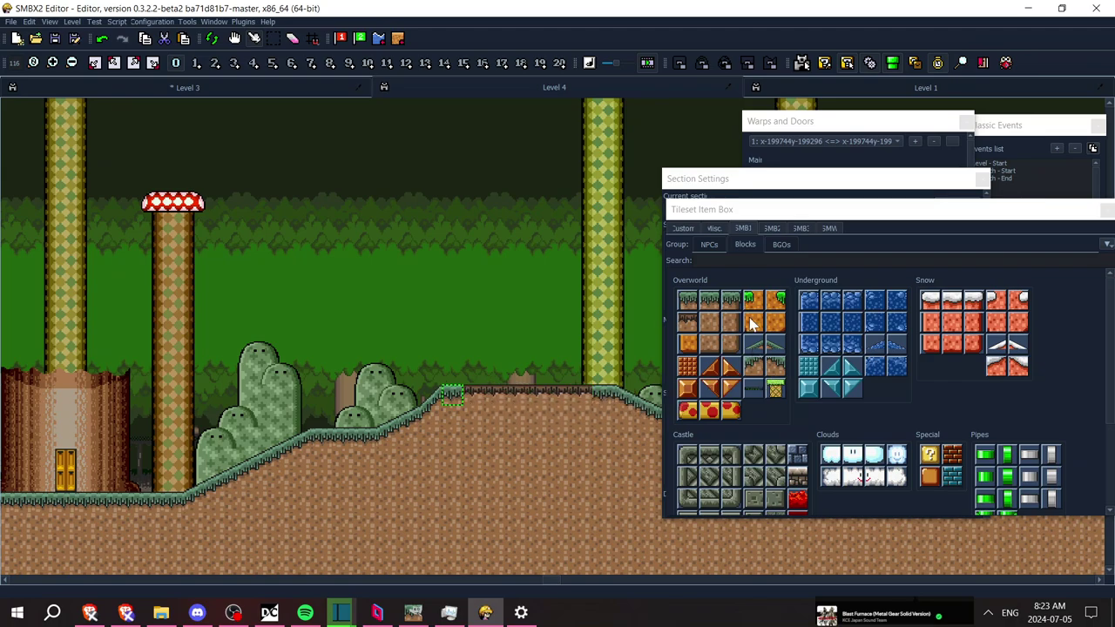
key(Delete)
click(605, 399)
key(Delete)
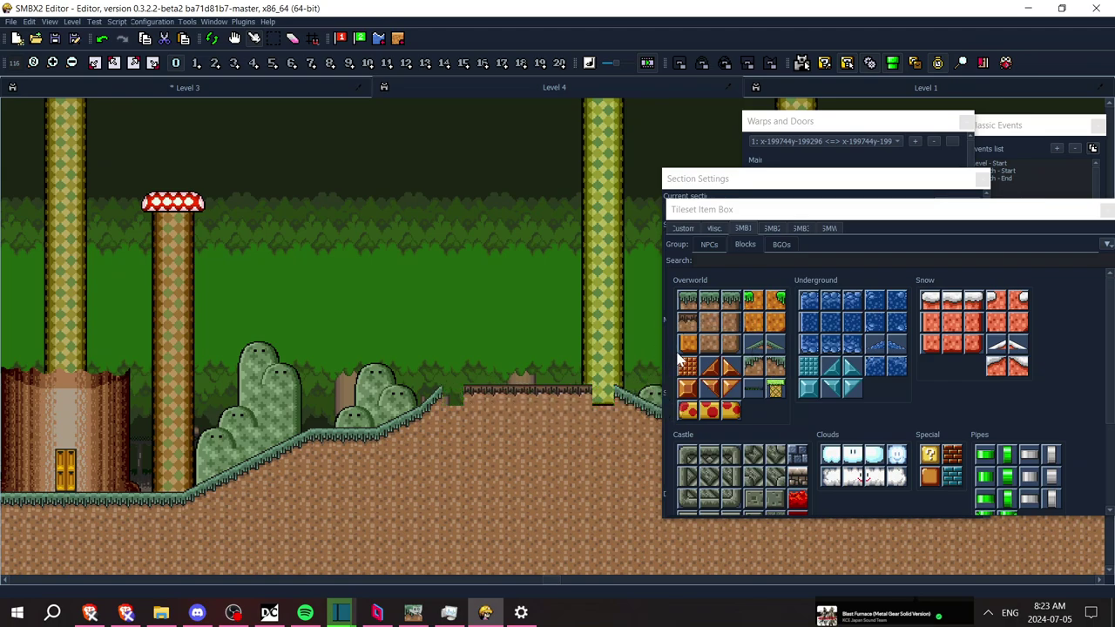
click(688, 325)
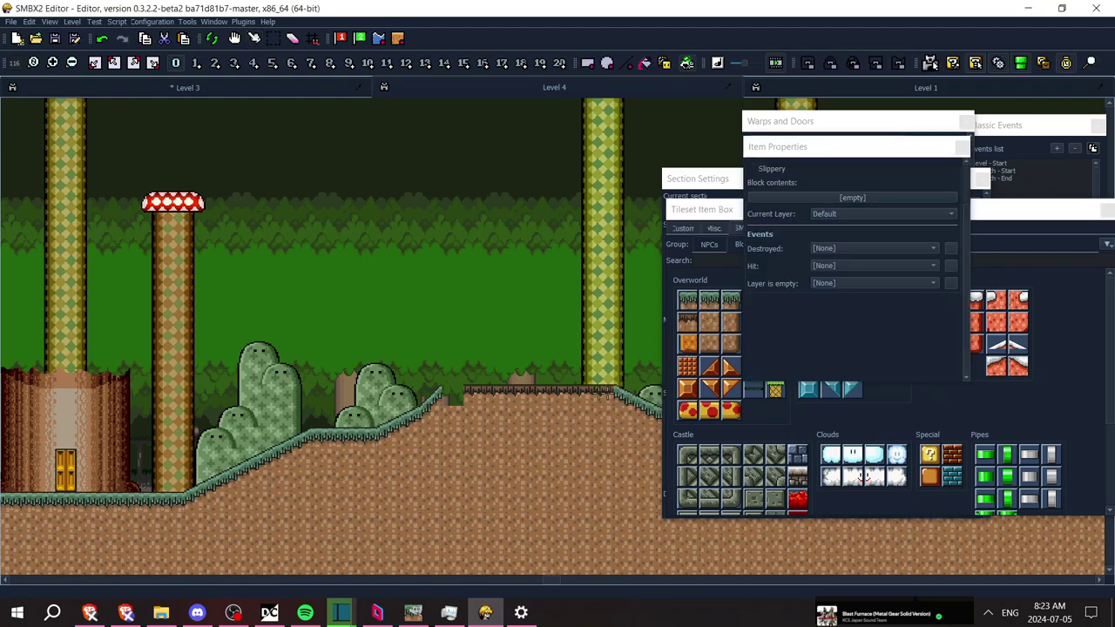
click(453, 396)
click(255, 40)
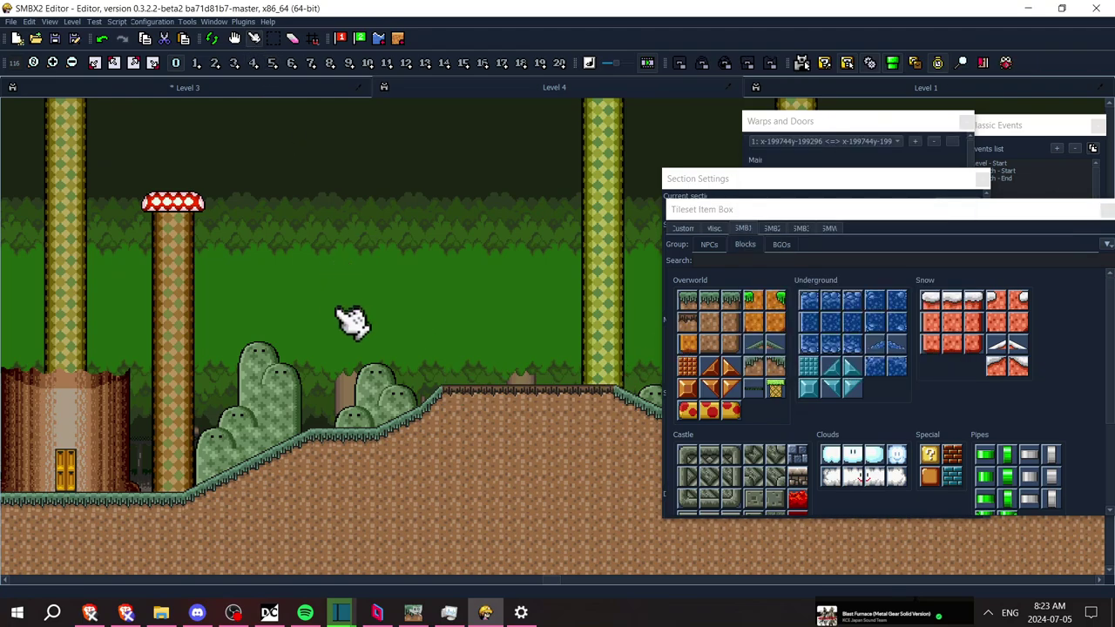
Replace the grass-topped blocks at both ends of the dirt strip where the second stump stood with dirt-topped blocks
key(Left)
key(Down)
key(Left)
key(Down)
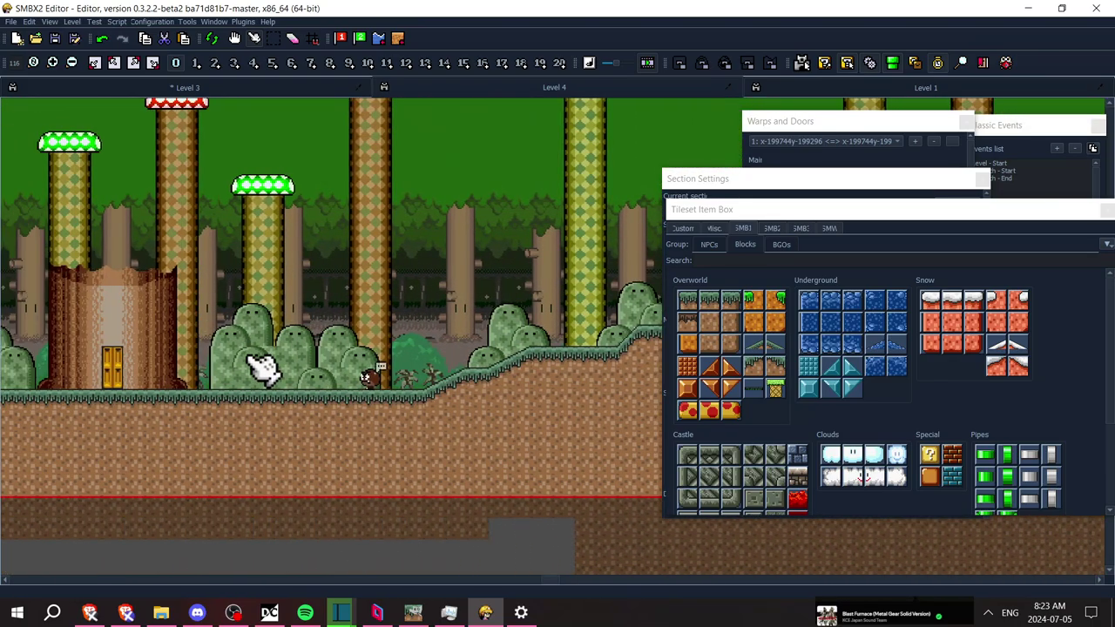
key(Left)
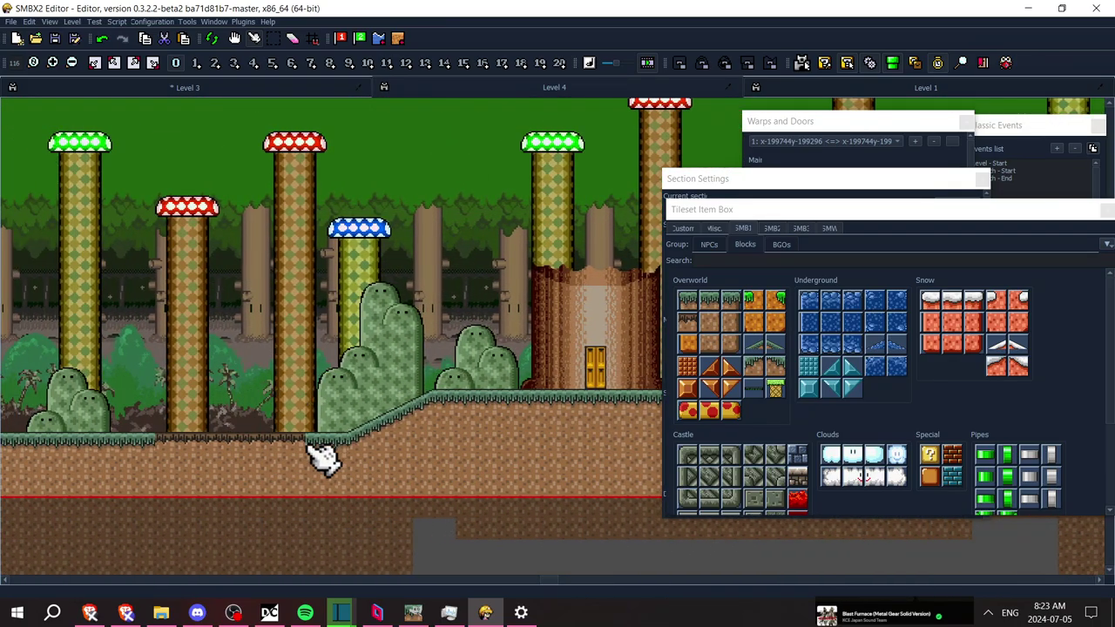
middle_click(145, 438)
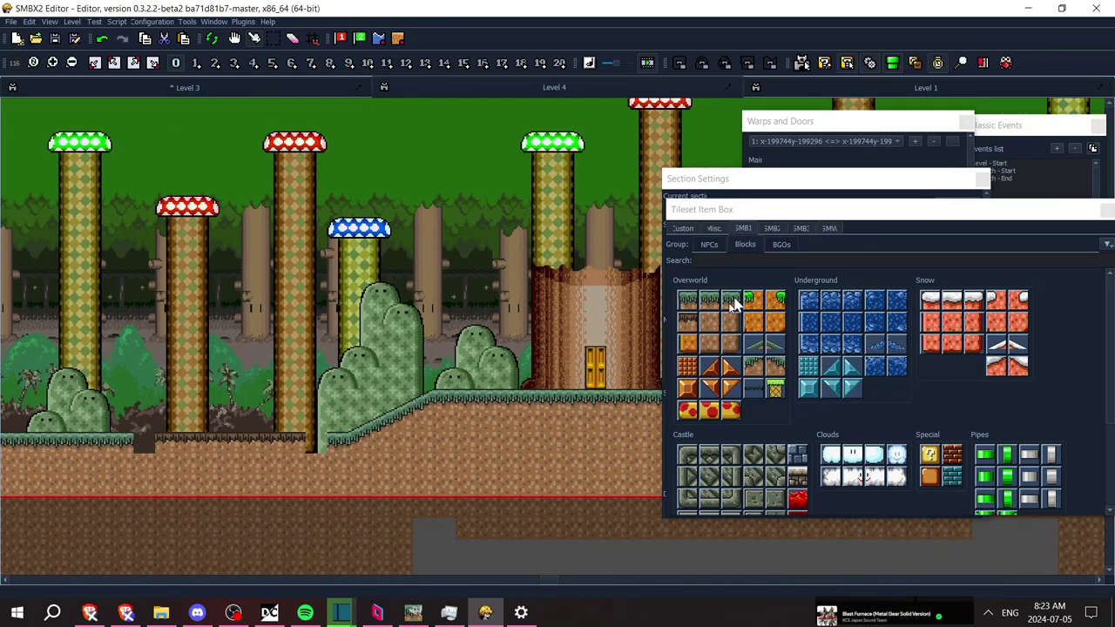
click(689, 322)
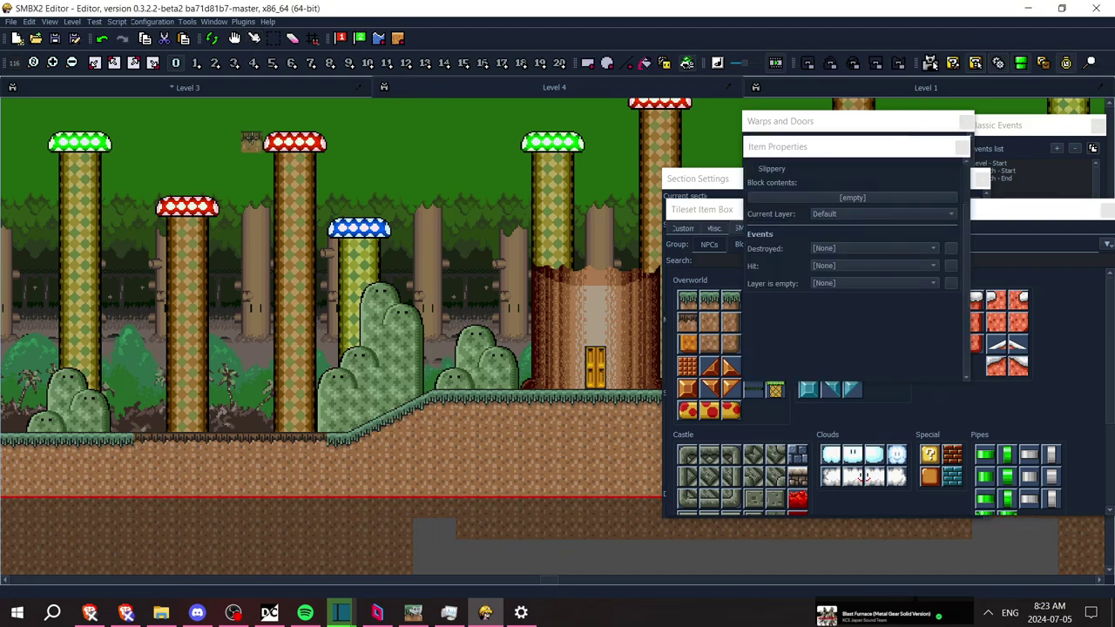
click(253, 40)
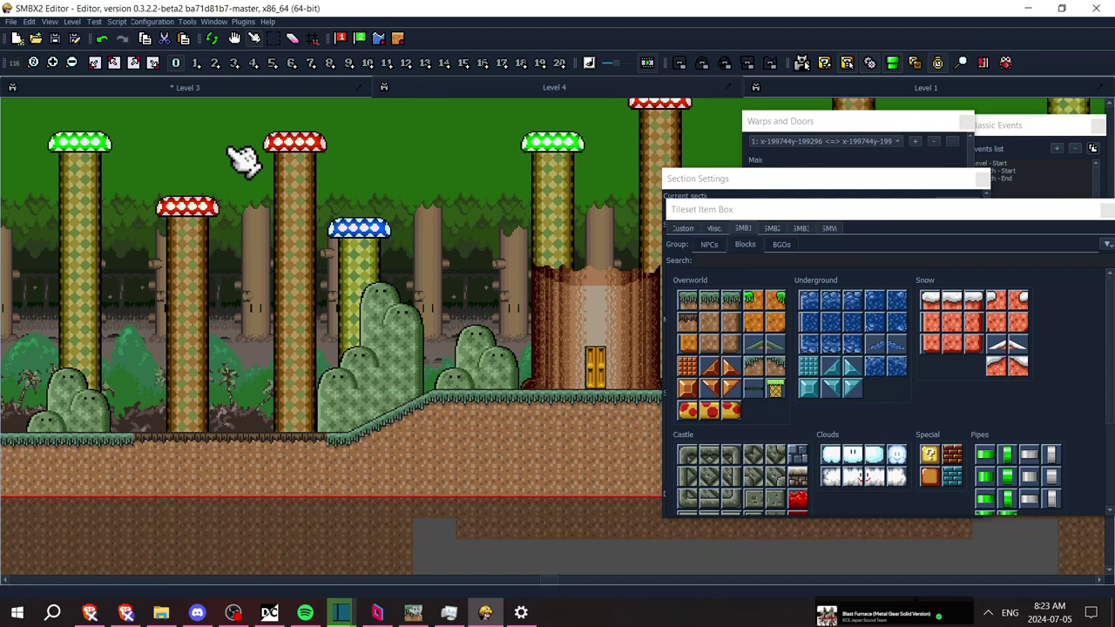
Sink the tree-stump house on the raised ground past the slope partway into the terrain and delete its door
key(Right)
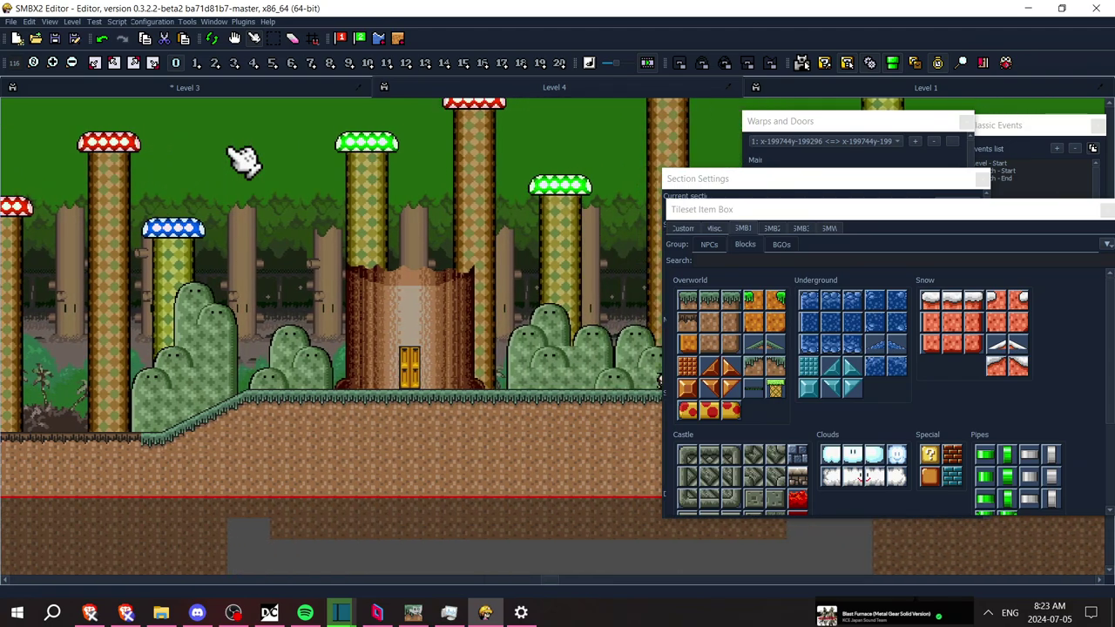
key(Left)
key(Right)
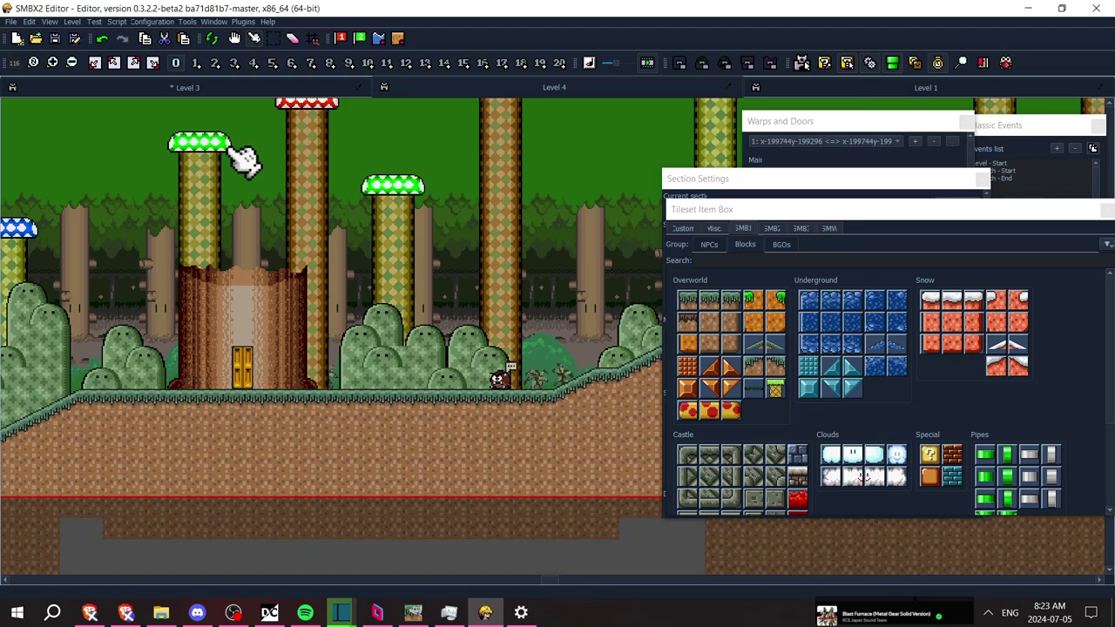
click(277, 328)
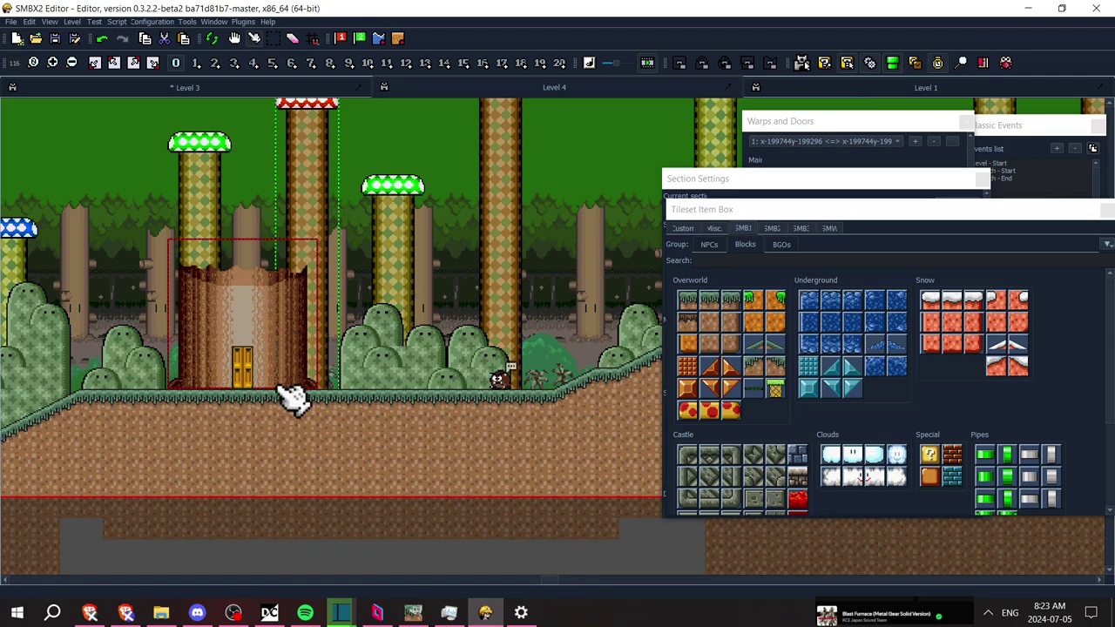
drag(244, 318, 253, 384)
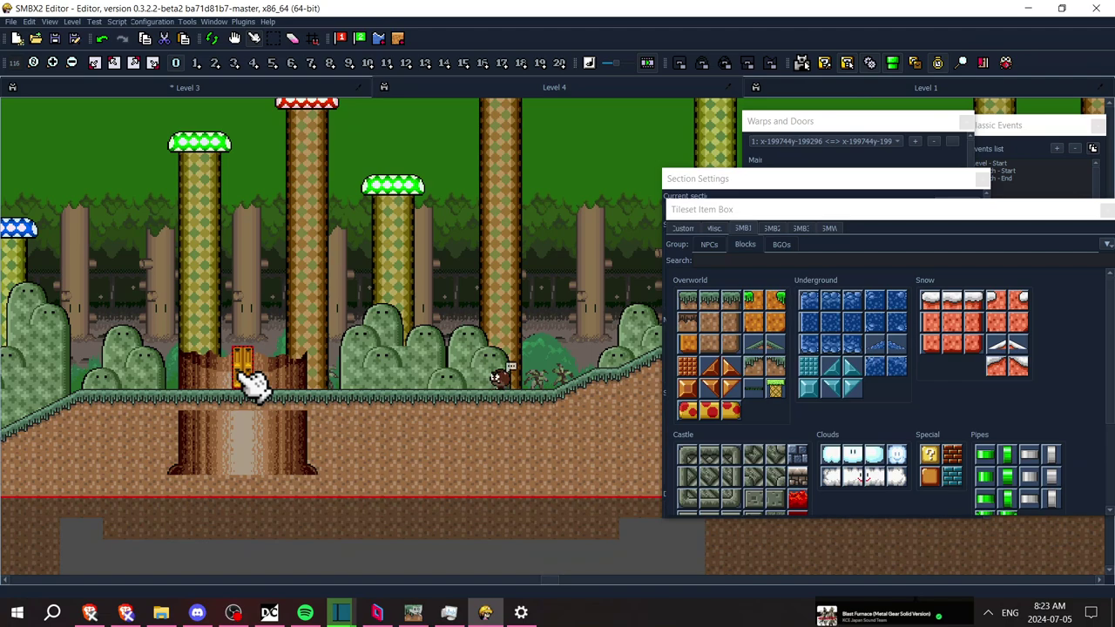
key(Delete)
Cover the underground parts of both sunken stumps with plain dirt blocks down to the section boundary
click(711, 331)
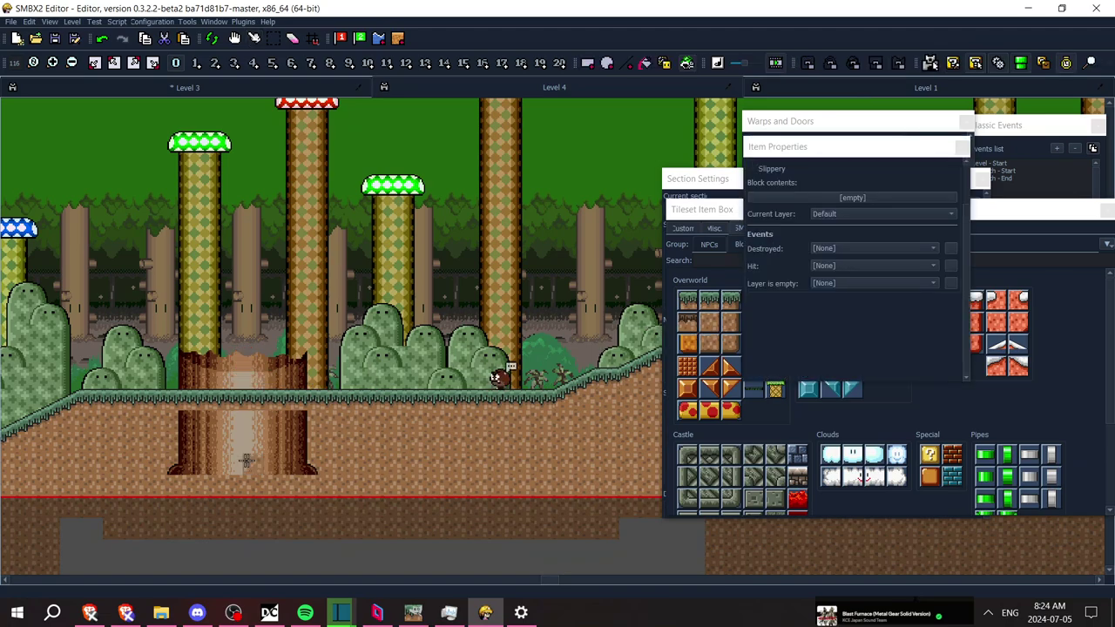
drag(158, 414, 328, 491)
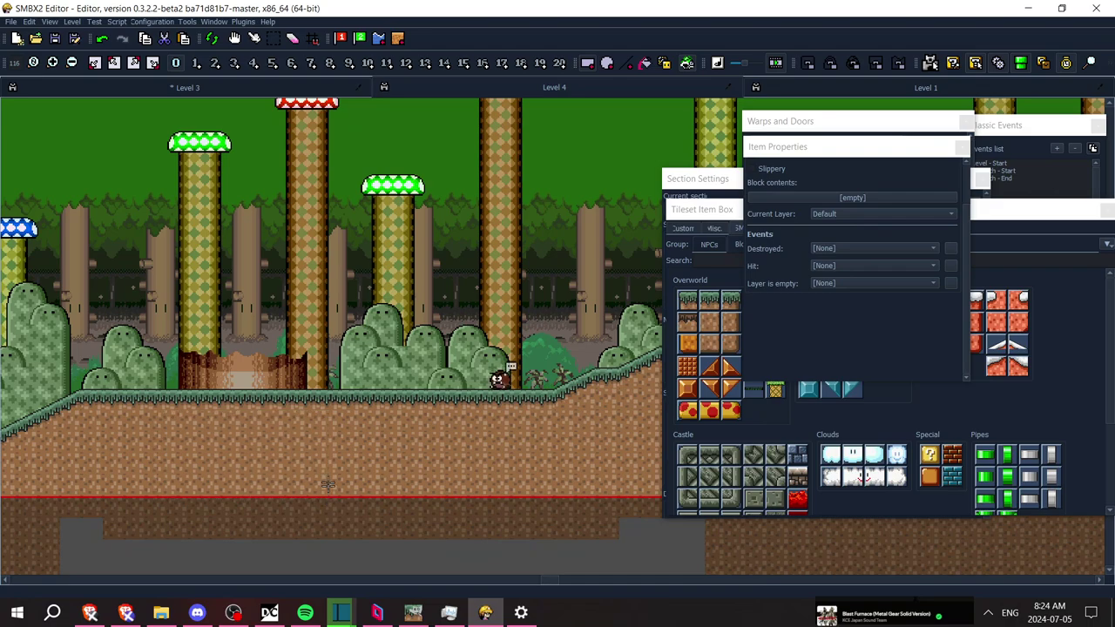
key(Left)
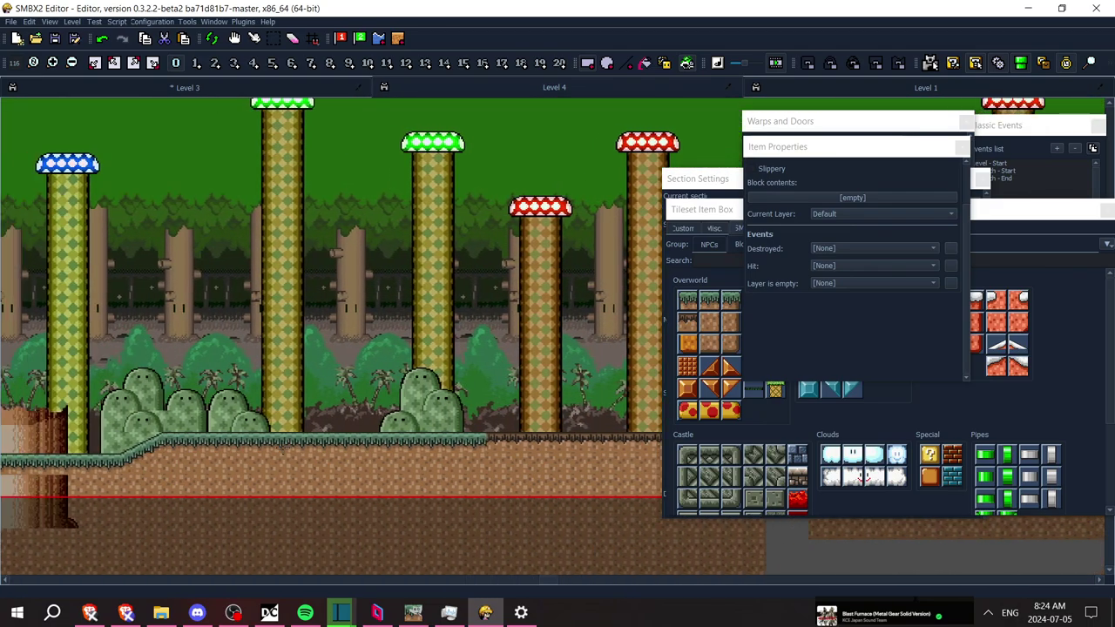
drag(210, 481, 151, 500)
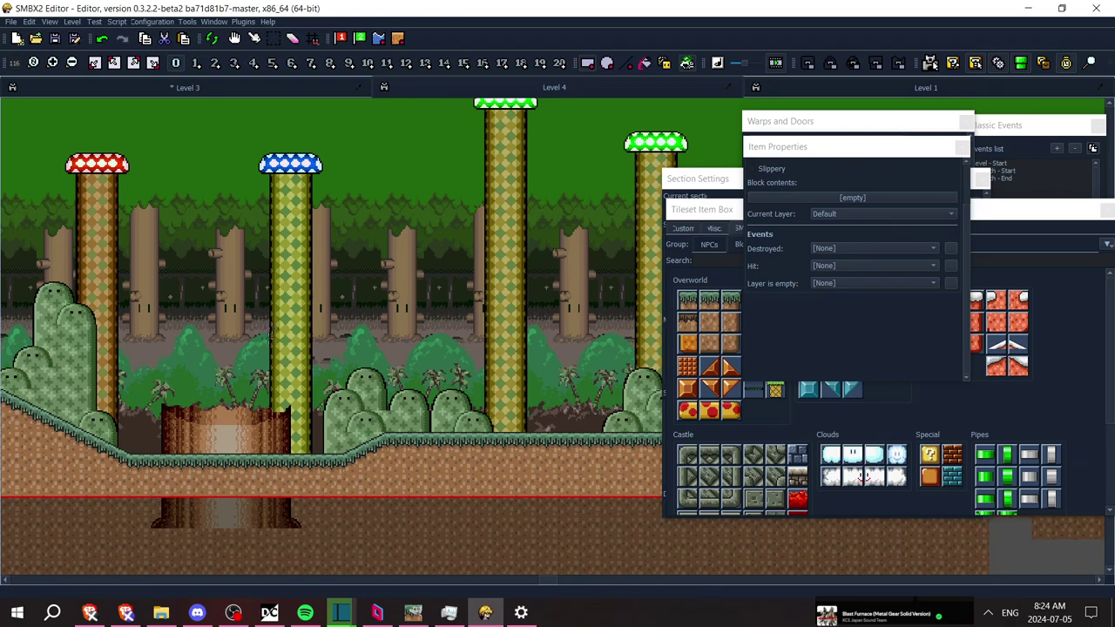
click(268, 37)
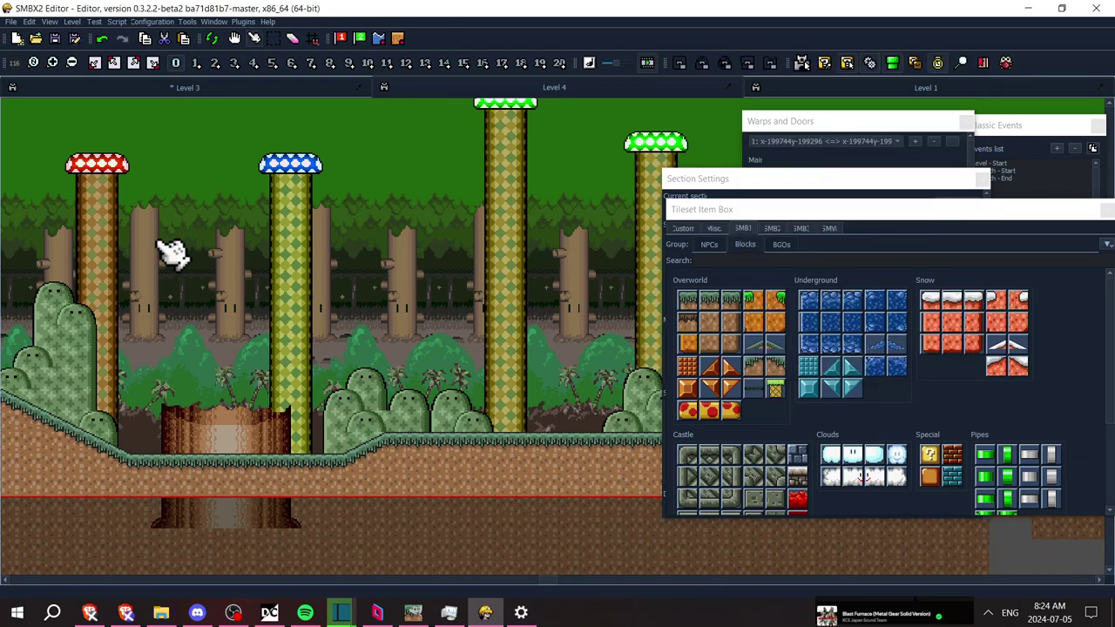
Delete the door of the standing tree-stump house beside the winged enemy, before the rising slope
key(Left)
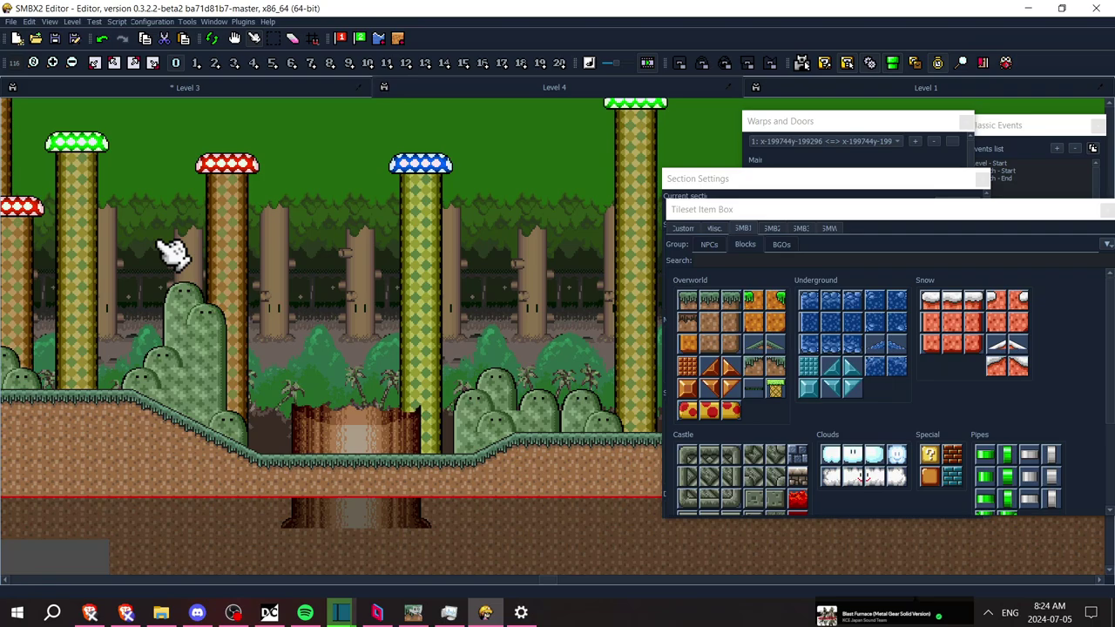
scroll(172, 253, left, 15)
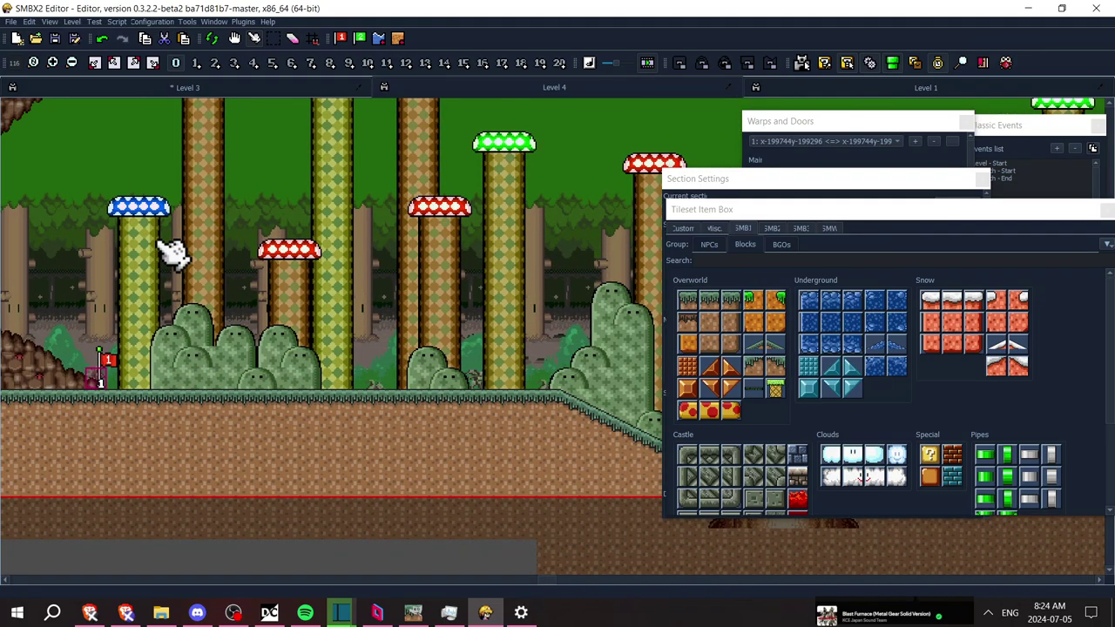
scroll(172, 252, right, 15)
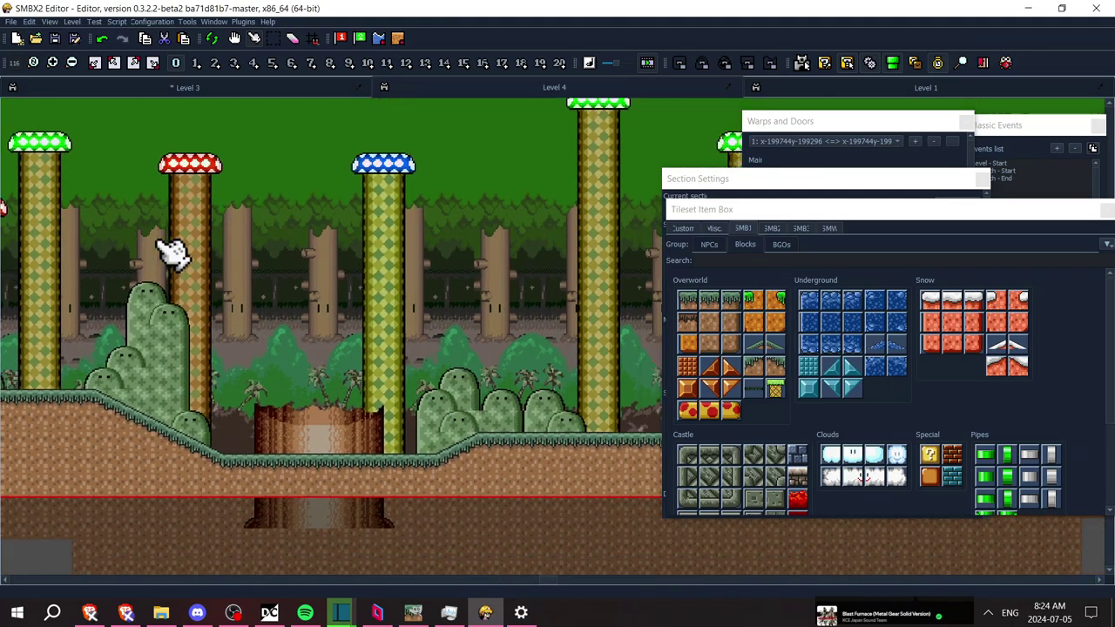
scroll(173, 252, right, 16)
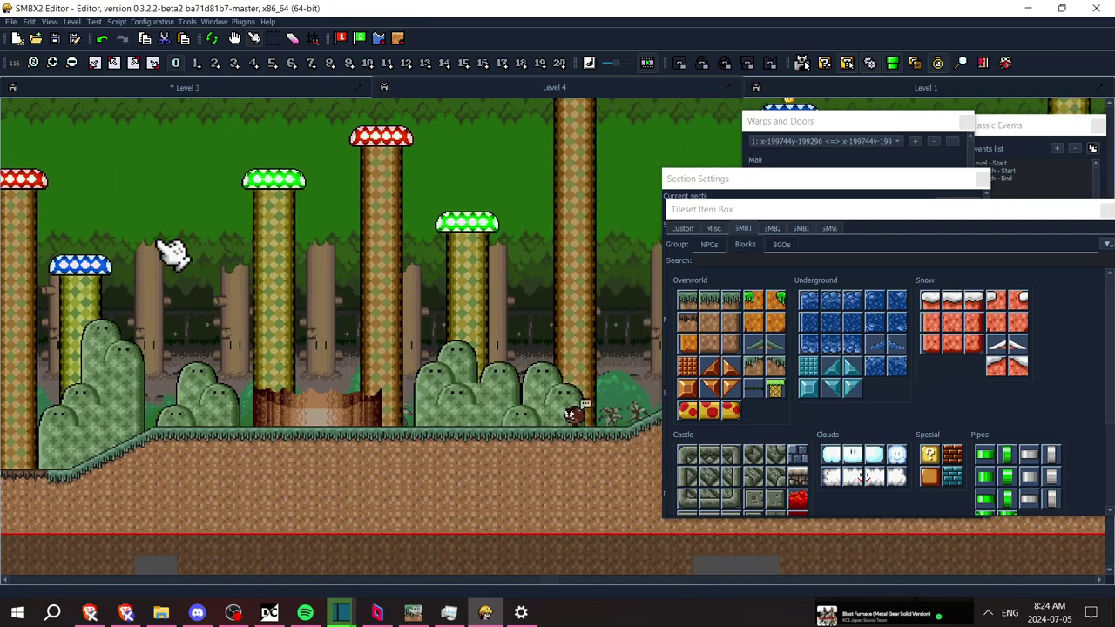
scroll(173, 252, right, 14)
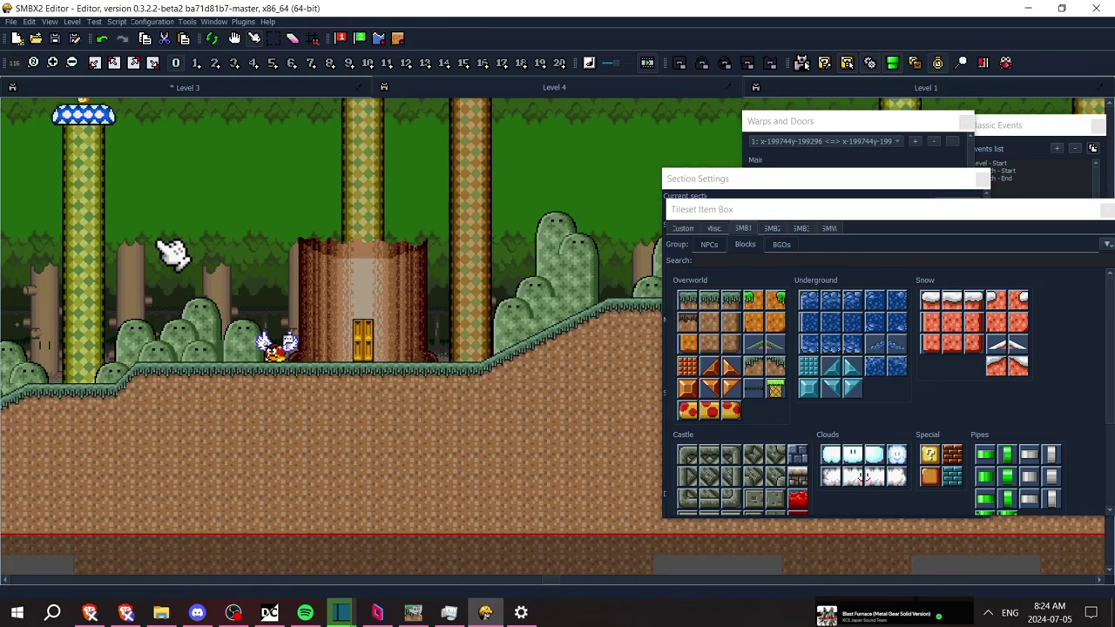
scroll(173, 252, left, 2)
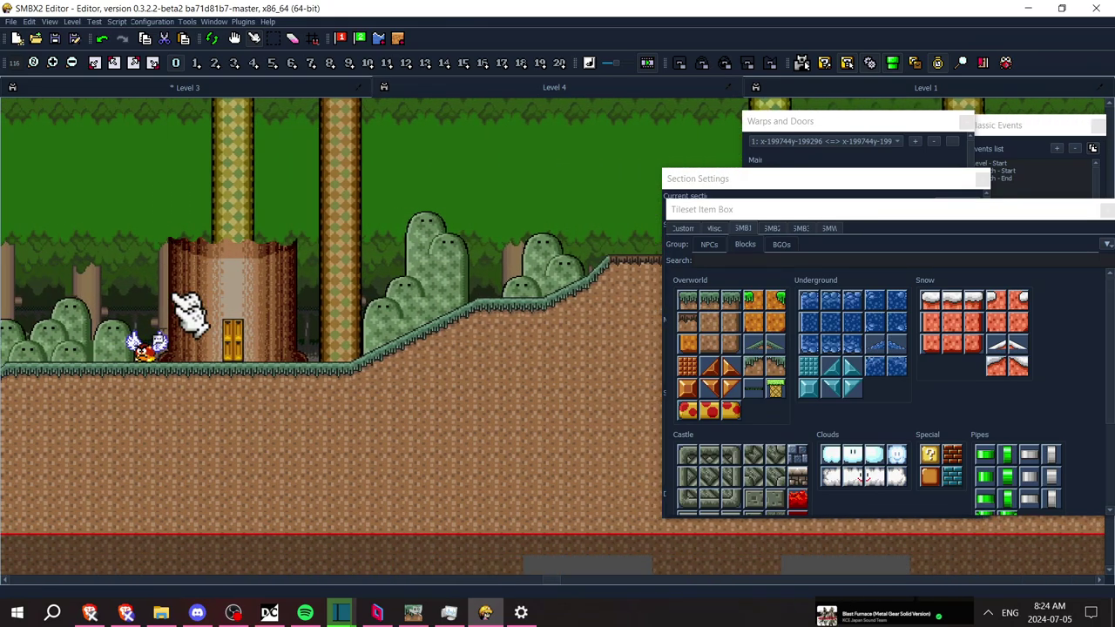
key(Delete)
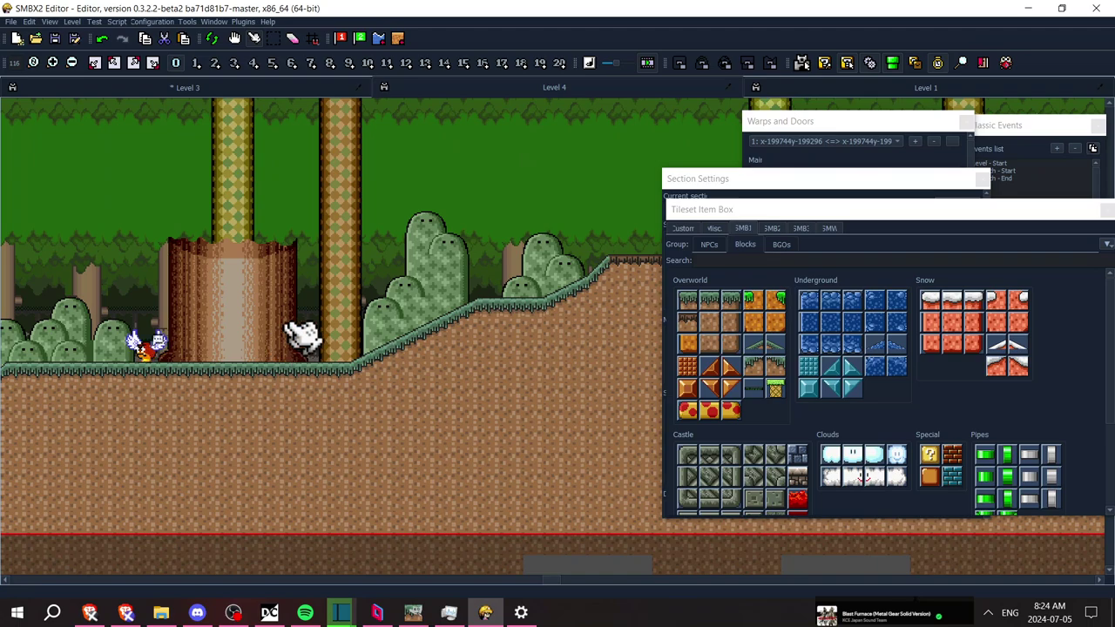
Replace the grass-topped blocks beneath the doorless stump with dirt-topped blocks and remove the winged enemy beside it
click(281, 338)
click(313, 369)
ctrl+click(288, 370)
ctrl+click(272, 370)
drag(258, 372, 160, 374)
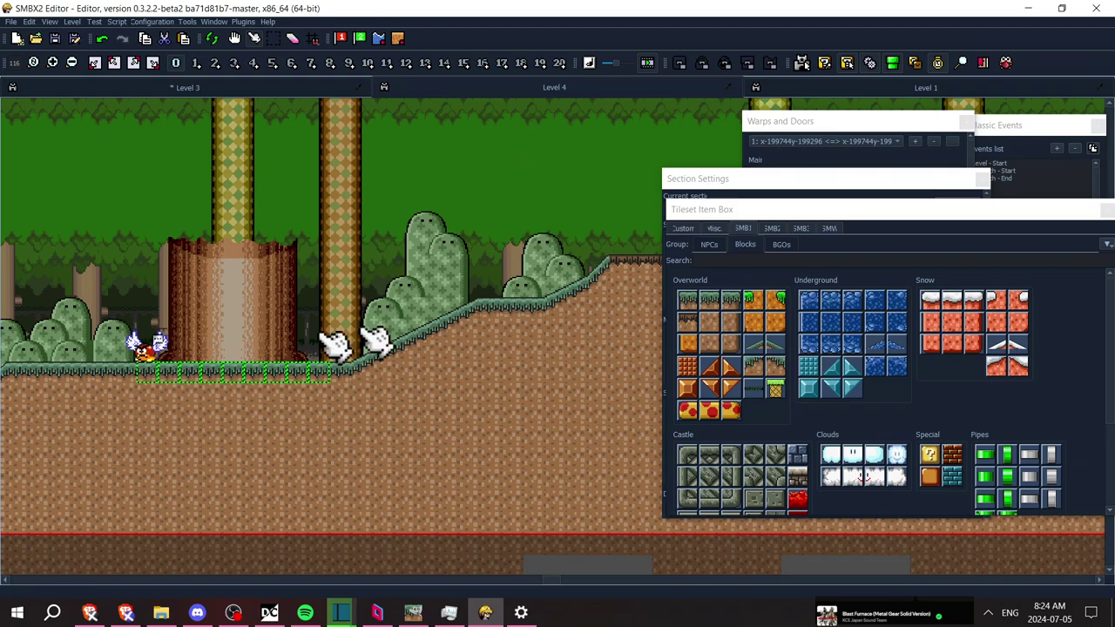
key(Delete)
click(691, 338)
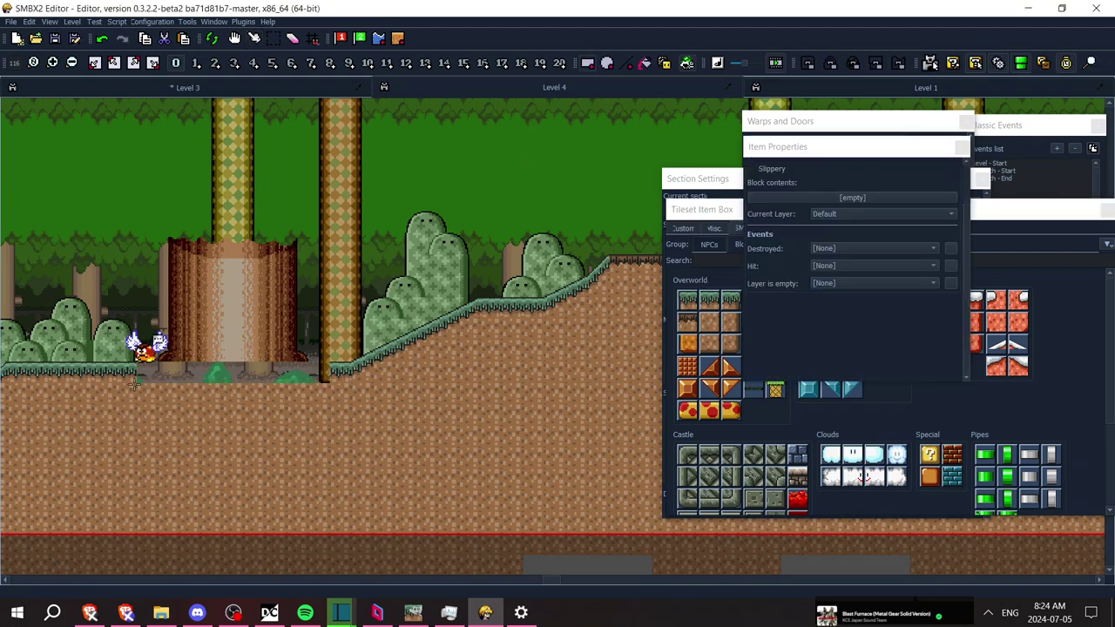
drag(138, 370, 327, 381)
click(266, 38)
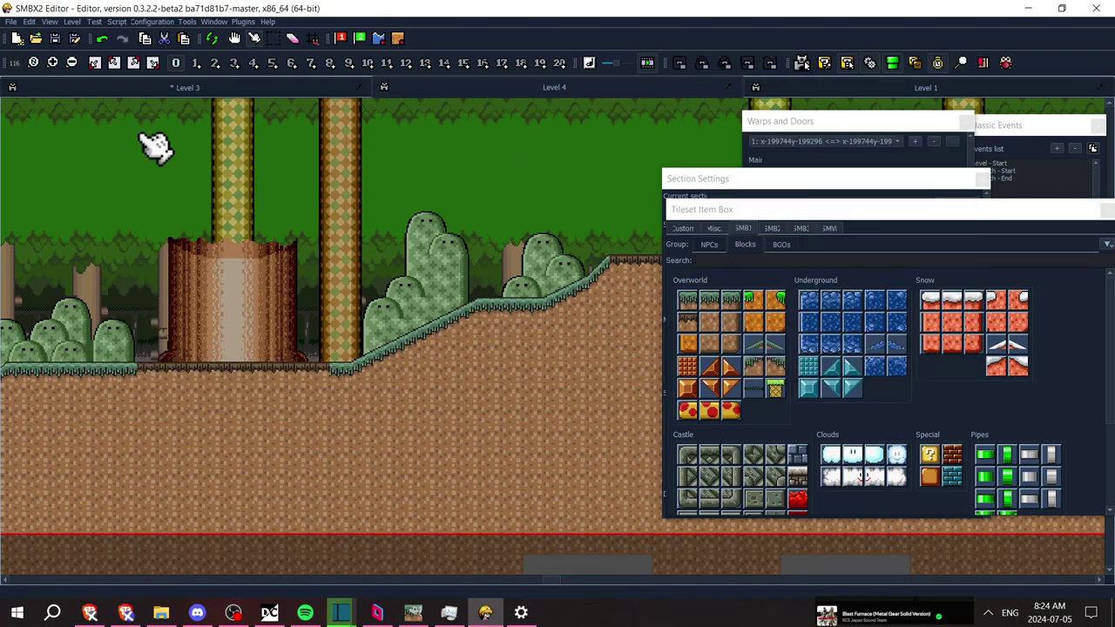
Delete the doorless tree stump and the tall mushroom pillar behind it
key(Right)
key(Left)
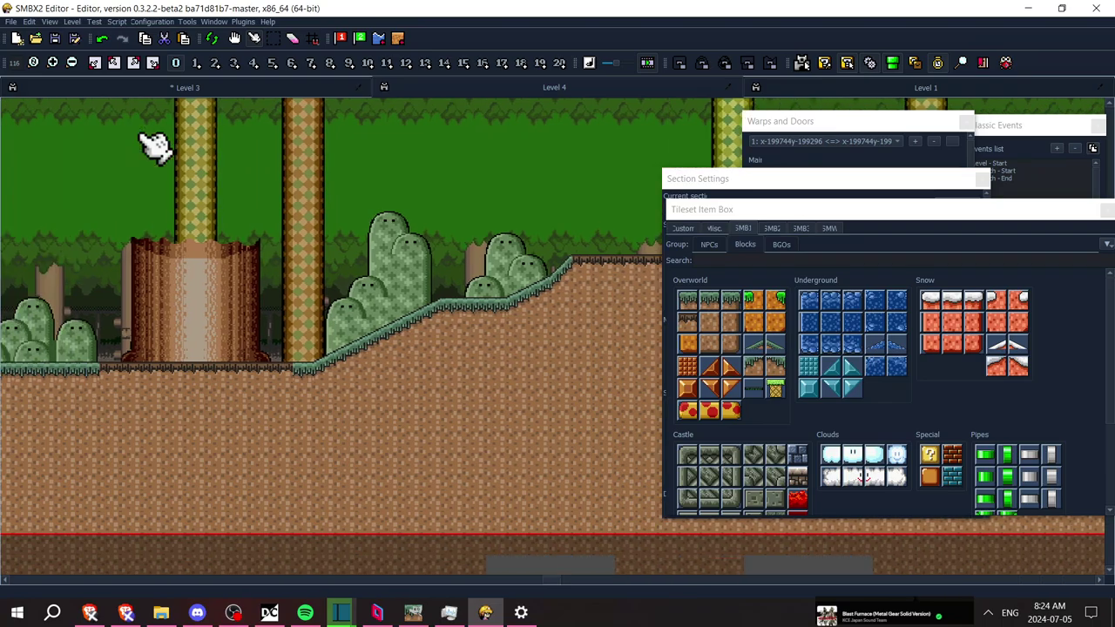
key(Delete)
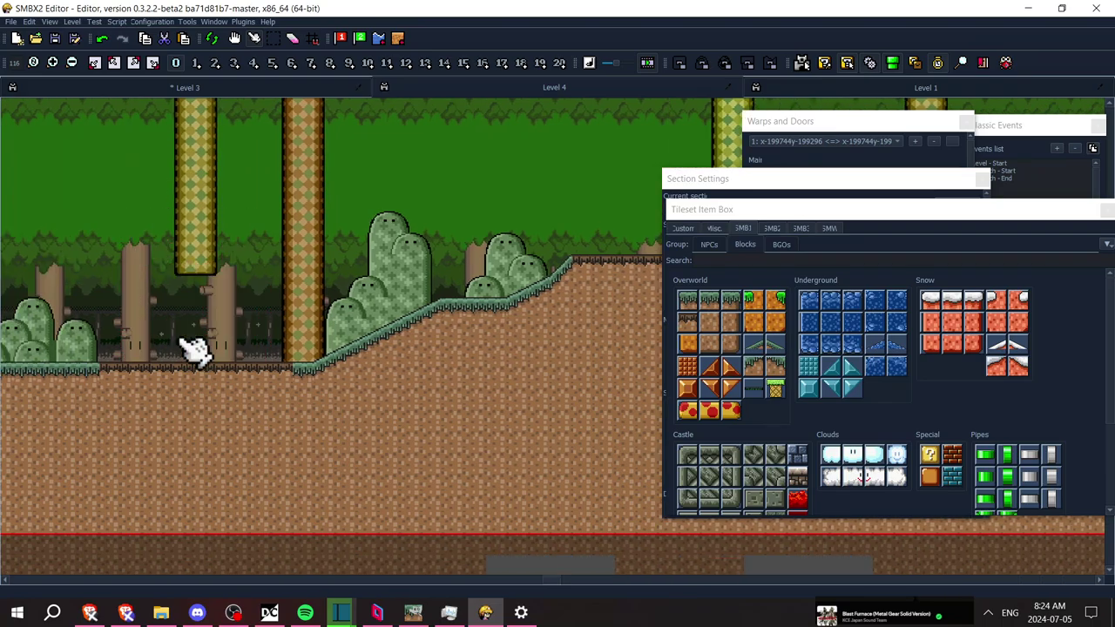
key(Left)
key(Up)
key(Right)
click(242, 320)
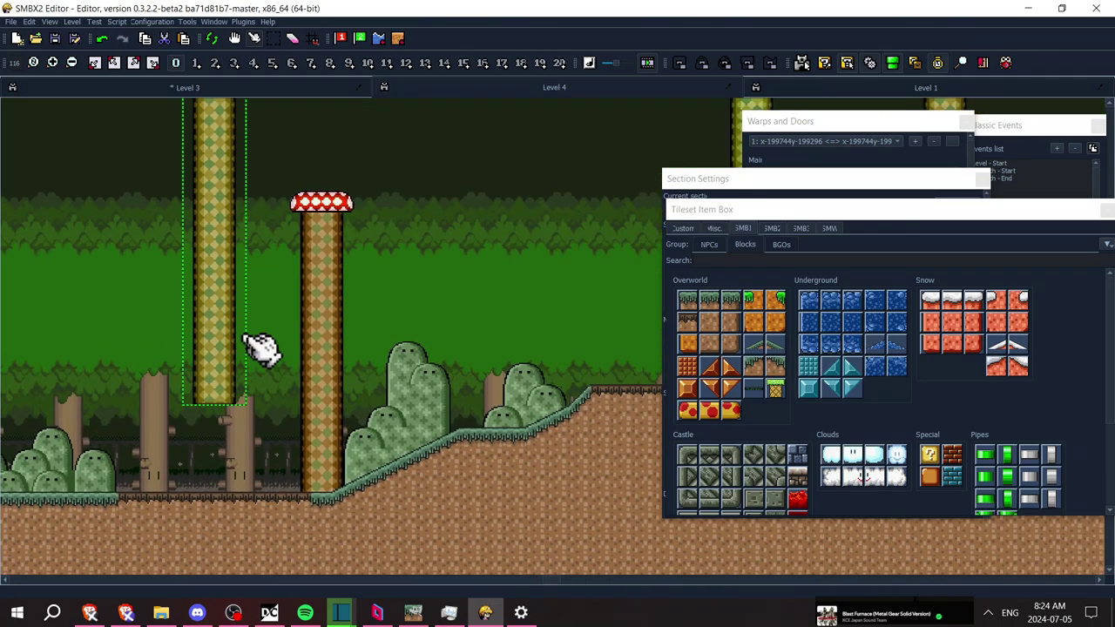
key(Delete)
Delete the tall red-capped mushroom pillar at the foot of the slope beside the new dirt strip
key(Left)
key(Up)
key(Down)
key(Right)
click(411, 323)
key(Delete)
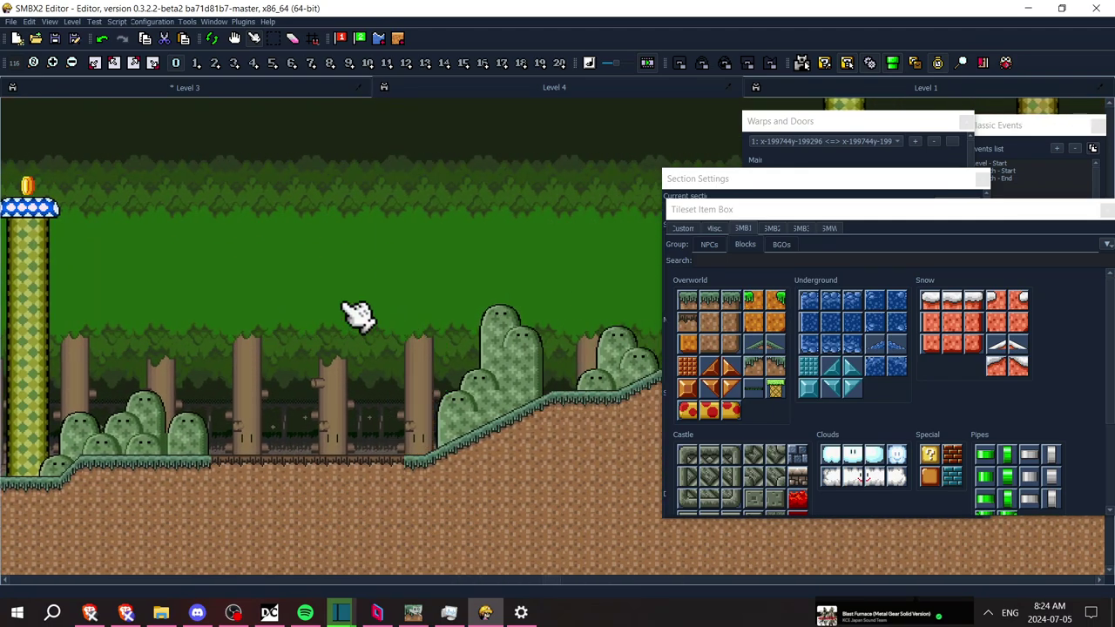
Delete the two red-capped mushrooms and the blue-capped one around the dirt strip before the first sunken stump's slope
key(Right)
key(Left)
key(Down)
click(343, 304)
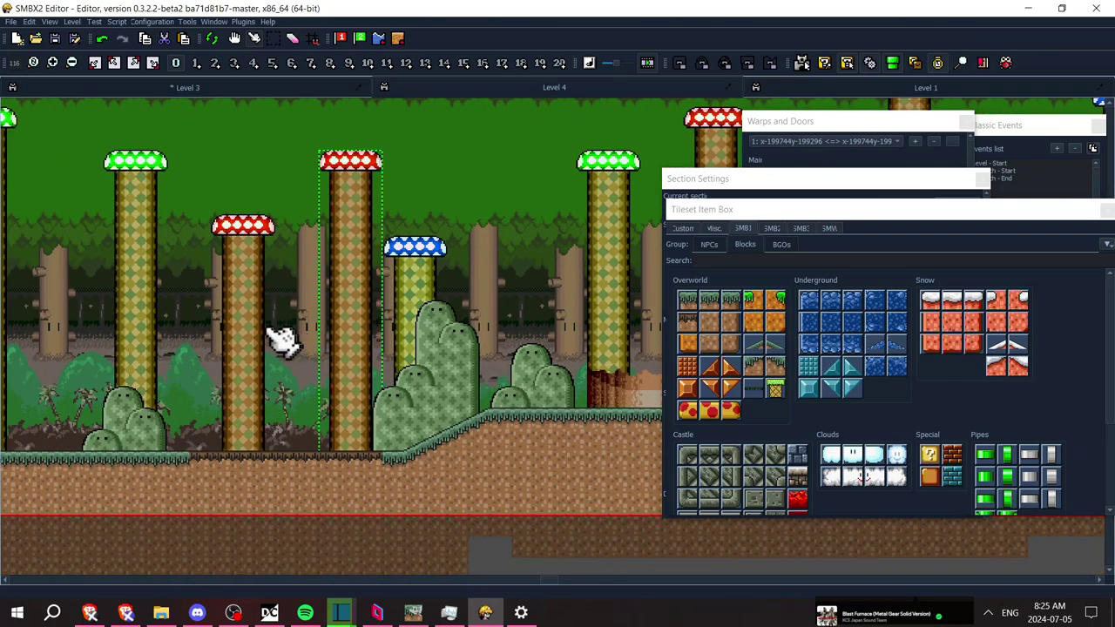
key(Delete)
click(230, 305)
key(Delete)
click(388, 239)
key(Delete)
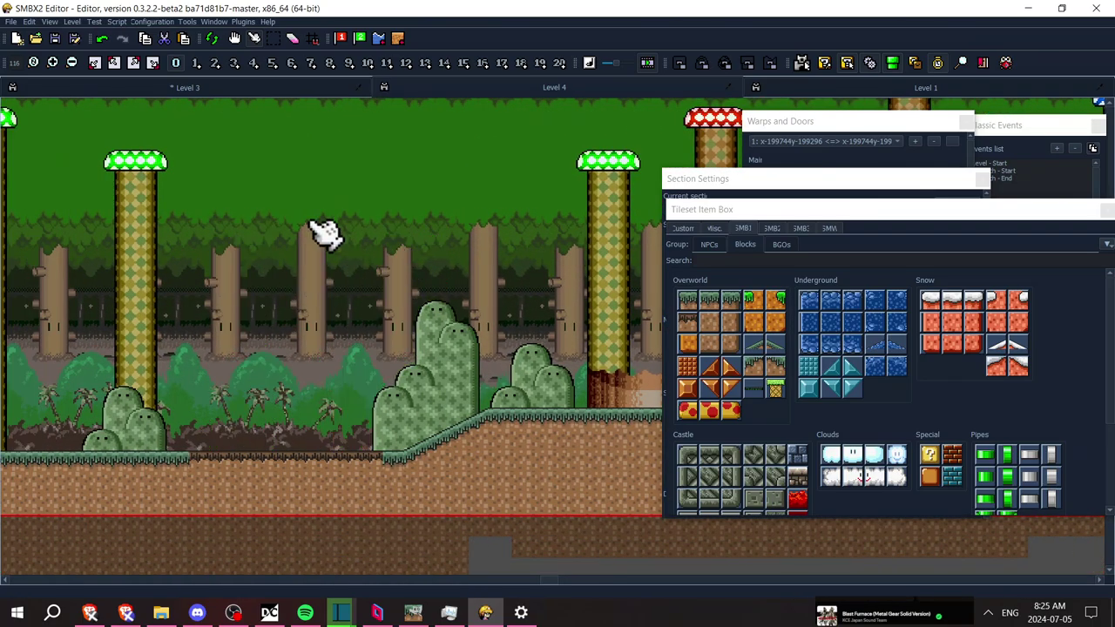
click(415, 338)
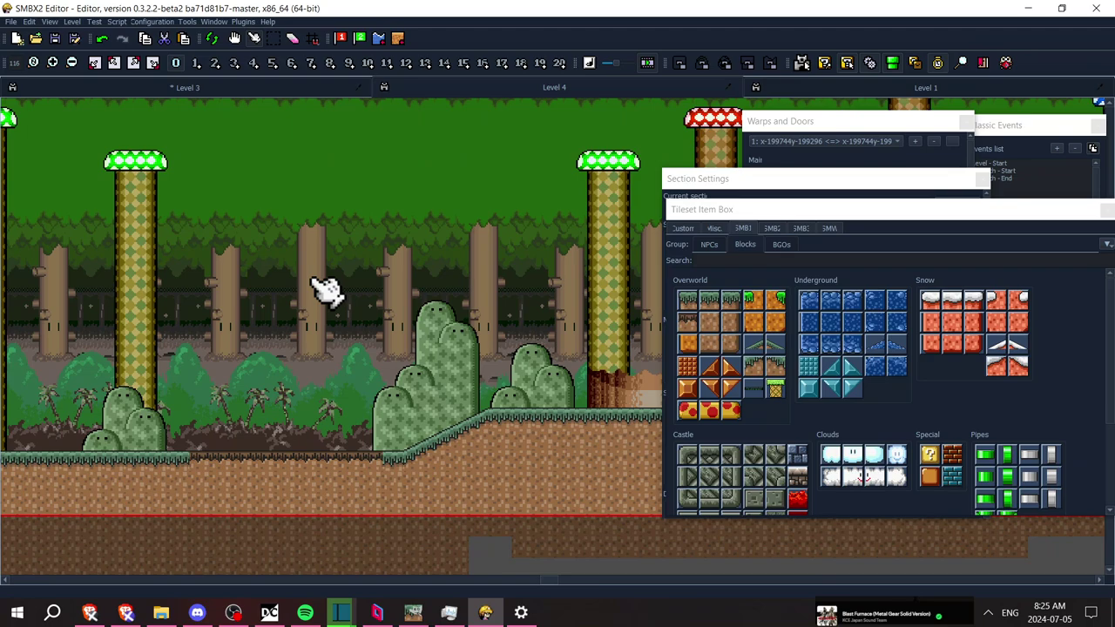
Switch to the Level 4 folder in File Explorer and open background-2.png in GIMP
click(161, 613)
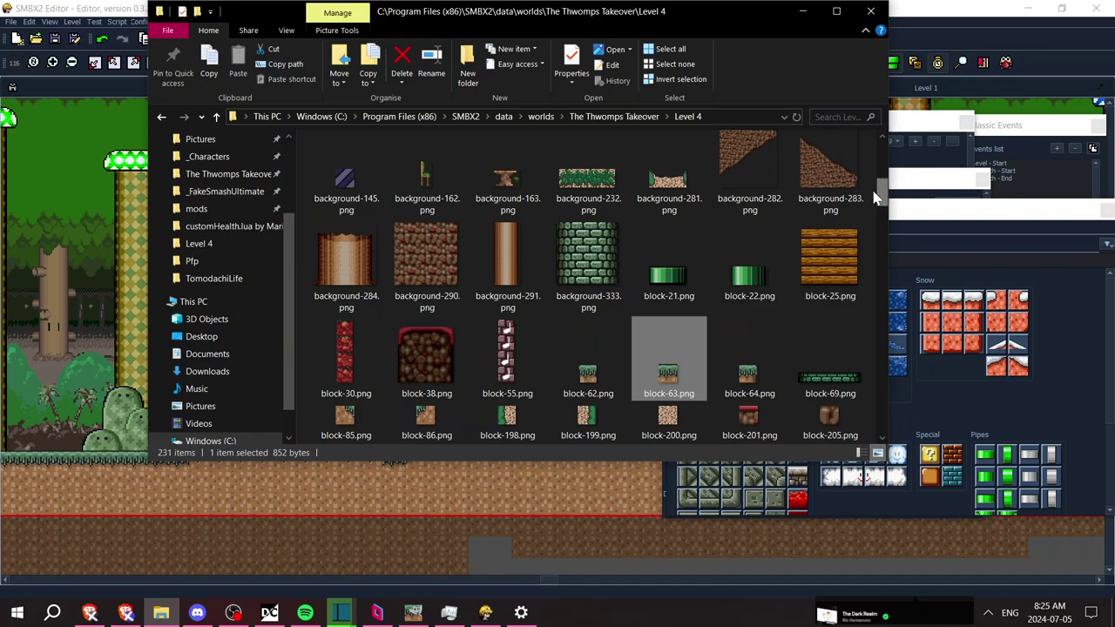
drag(886, 202, 900, 152)
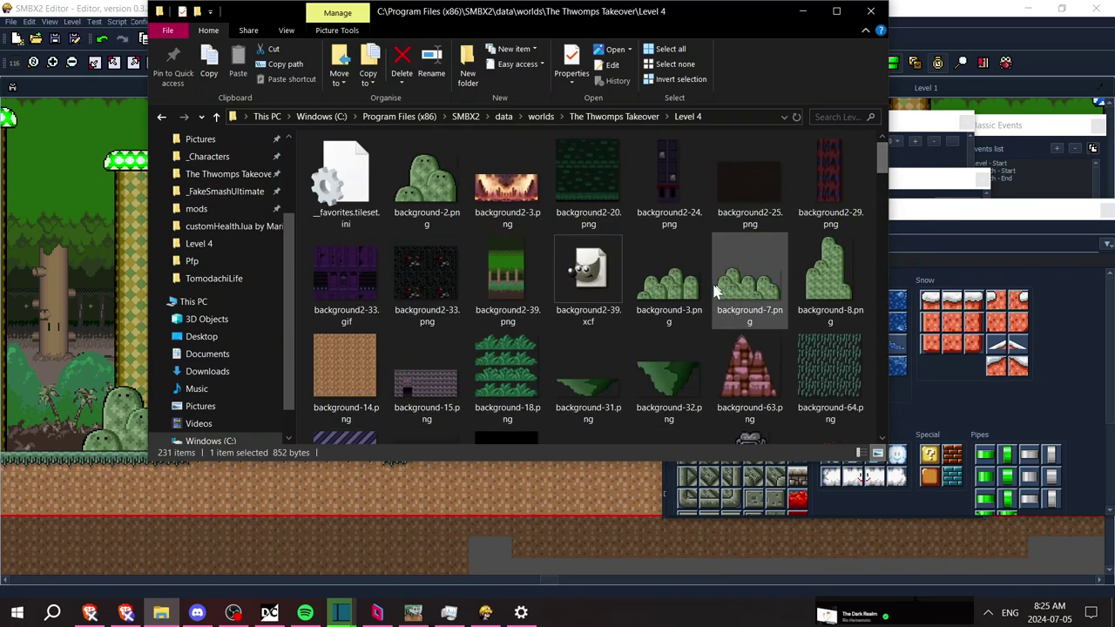
right_click(684, 307)
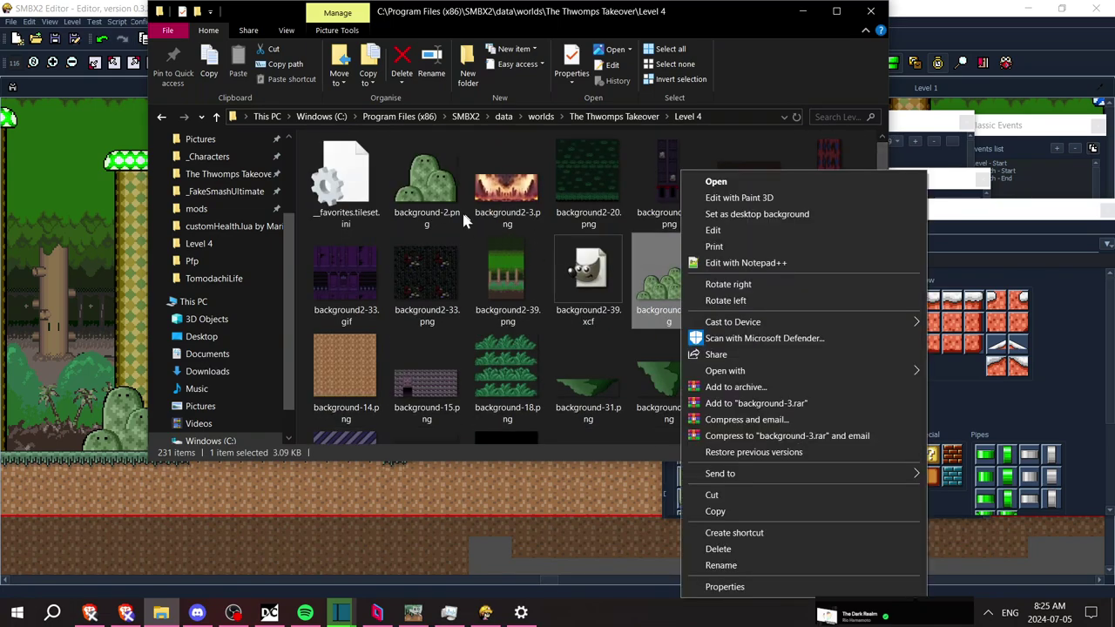
right_click(431, 173)
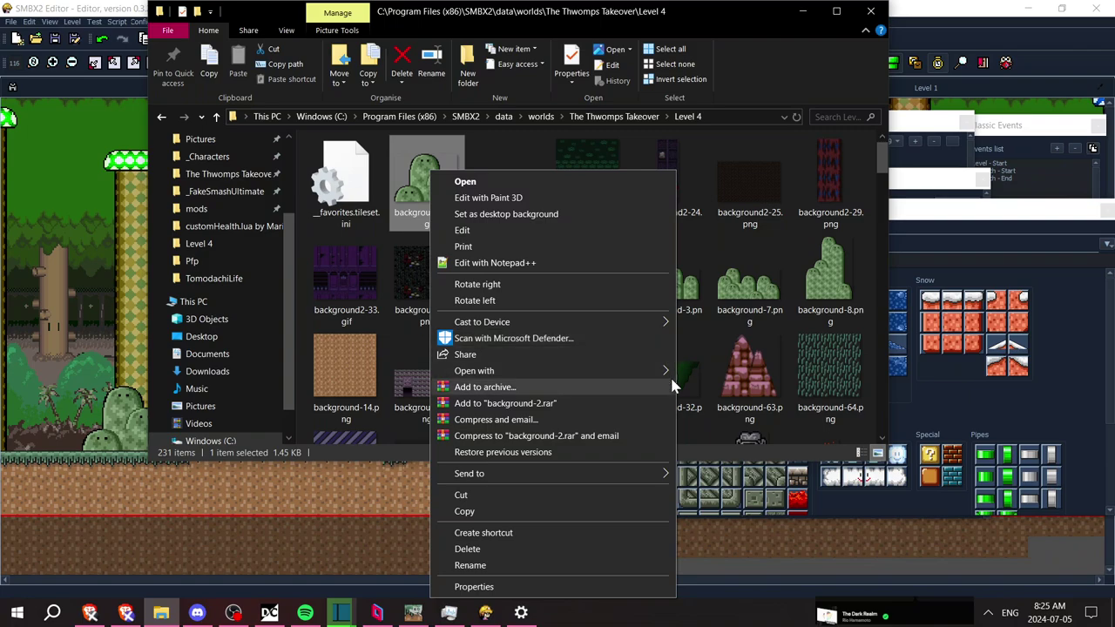
mouse_move(659, 373)
click(720, 423)
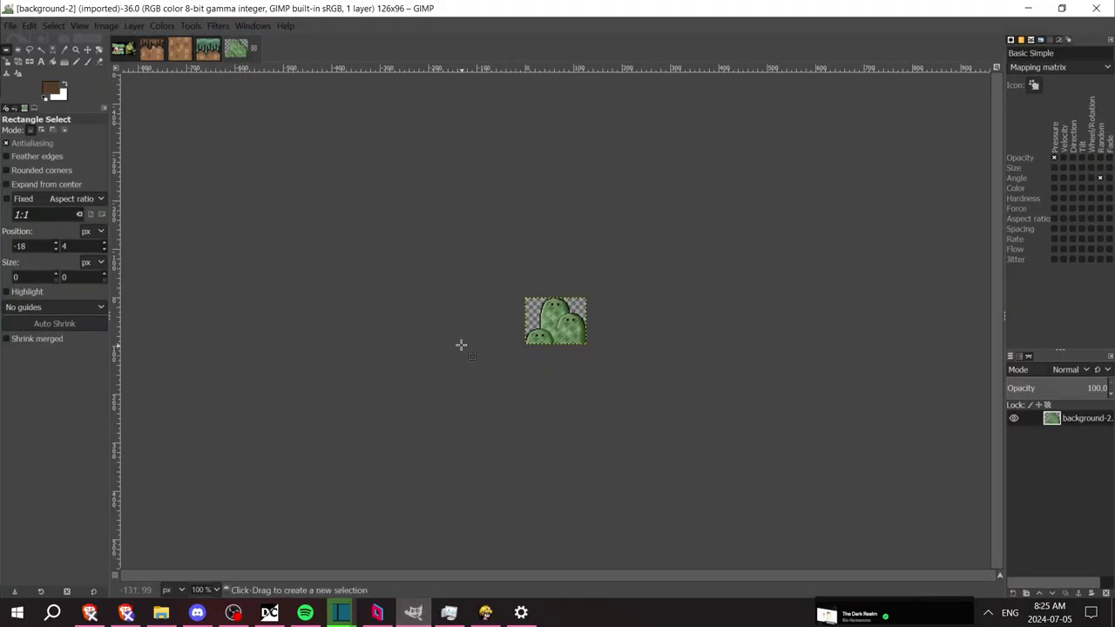
Grey and darken the hills with Hue-Chroma at chroma -100 and lightness -25.69, and overwrite background-2.png
click(216, 591)
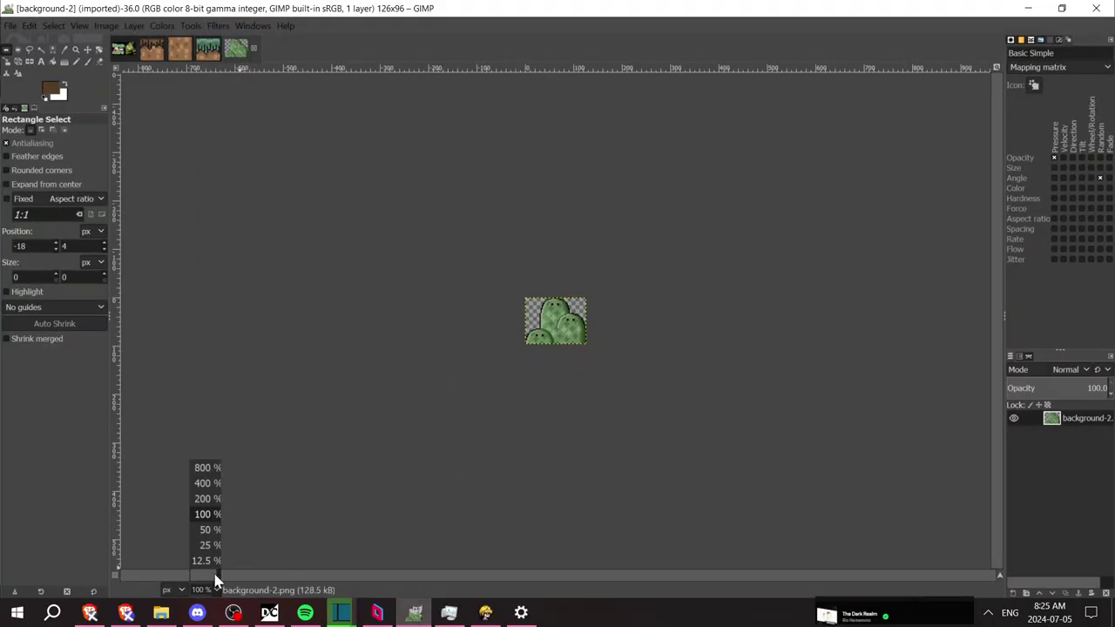
click(208, 485)
ctrl+scroll(466, 386, up, 3)
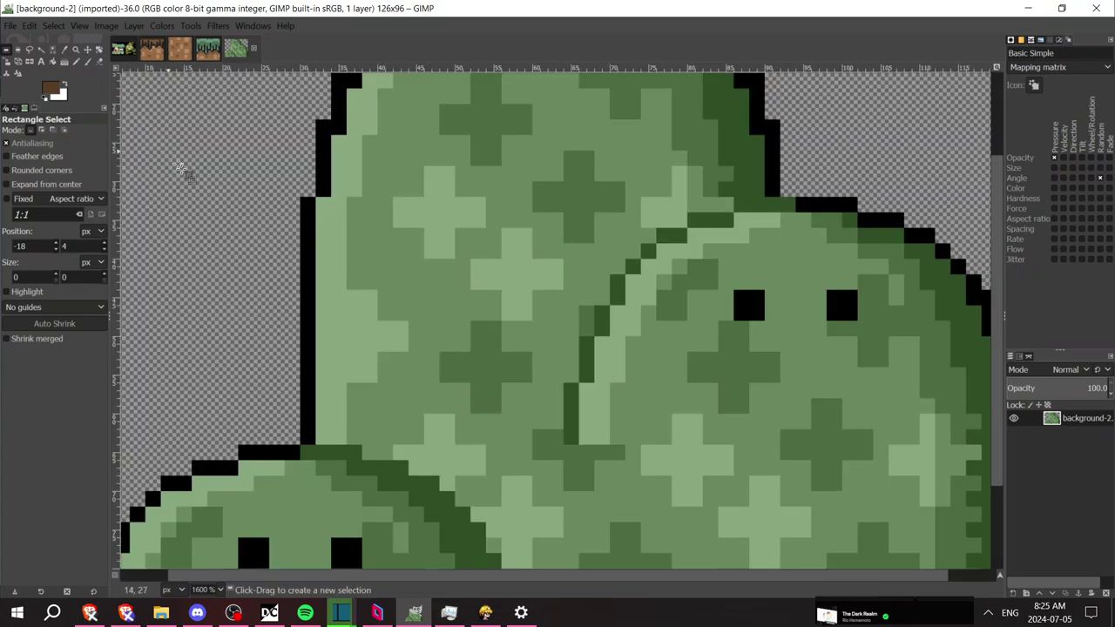
ctrl+scroll(243, 260, down, 1)
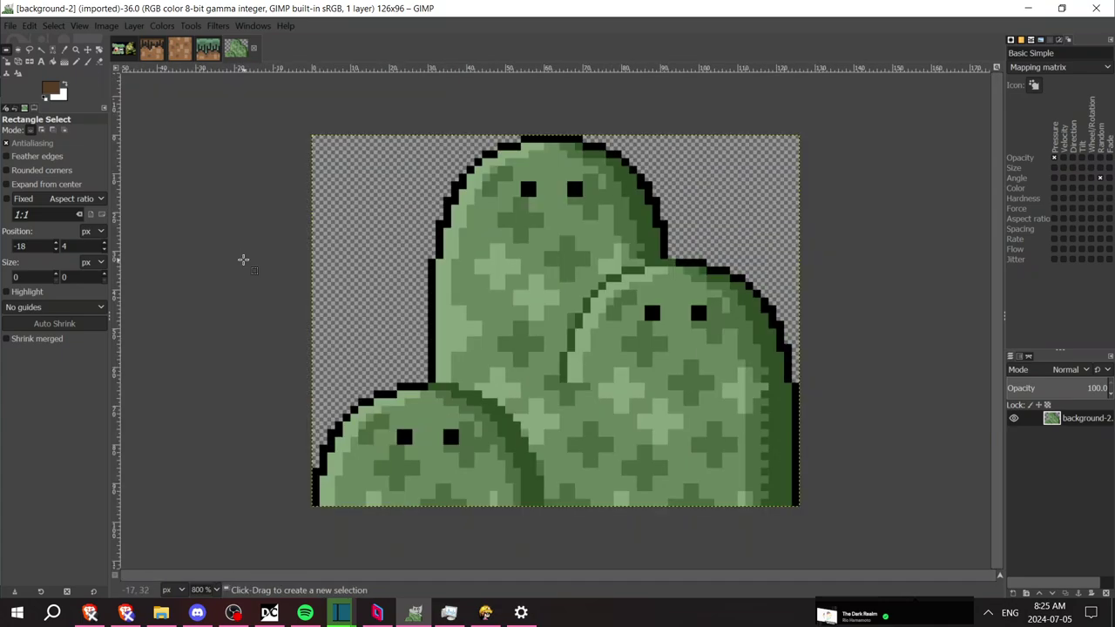
click(174, 27)
click(178, 71)
drag(78, 170, 101, 193)
click(87, 193)
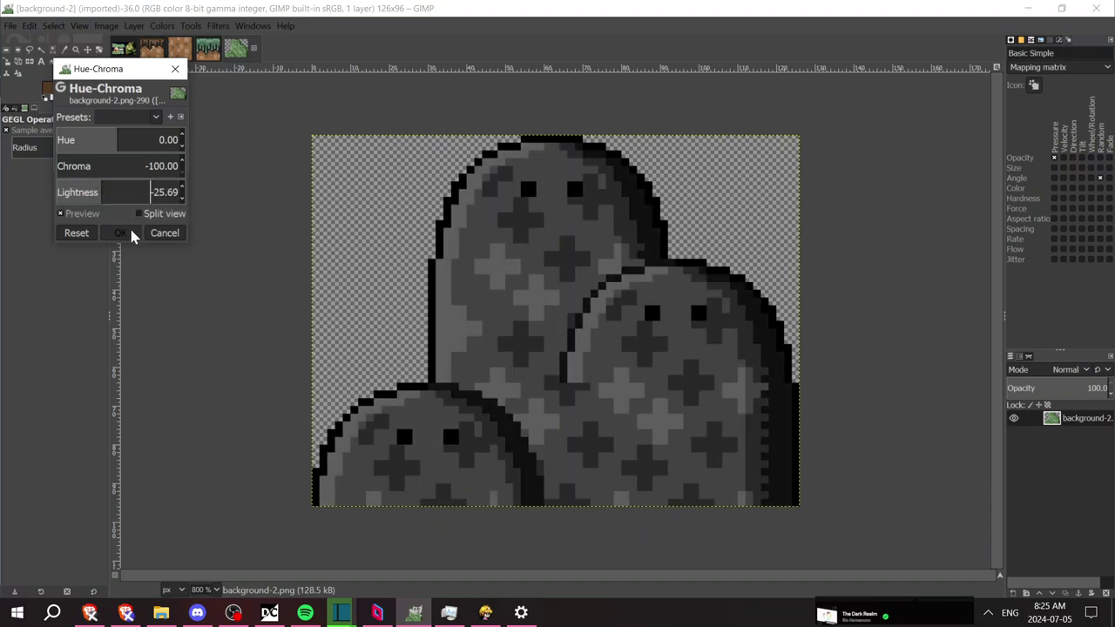
key(ctrl+a)
click(130, 235)
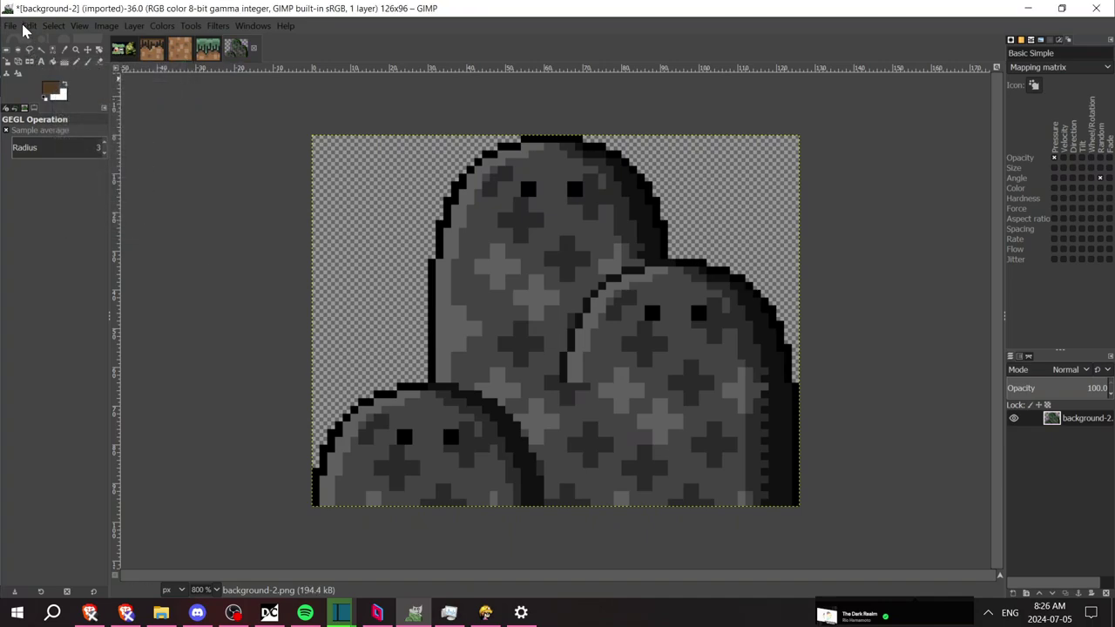
click(12, 25)
click(107, 220)
Open background-3.png from the Level 4 folder in GIMP
click(161, 612)
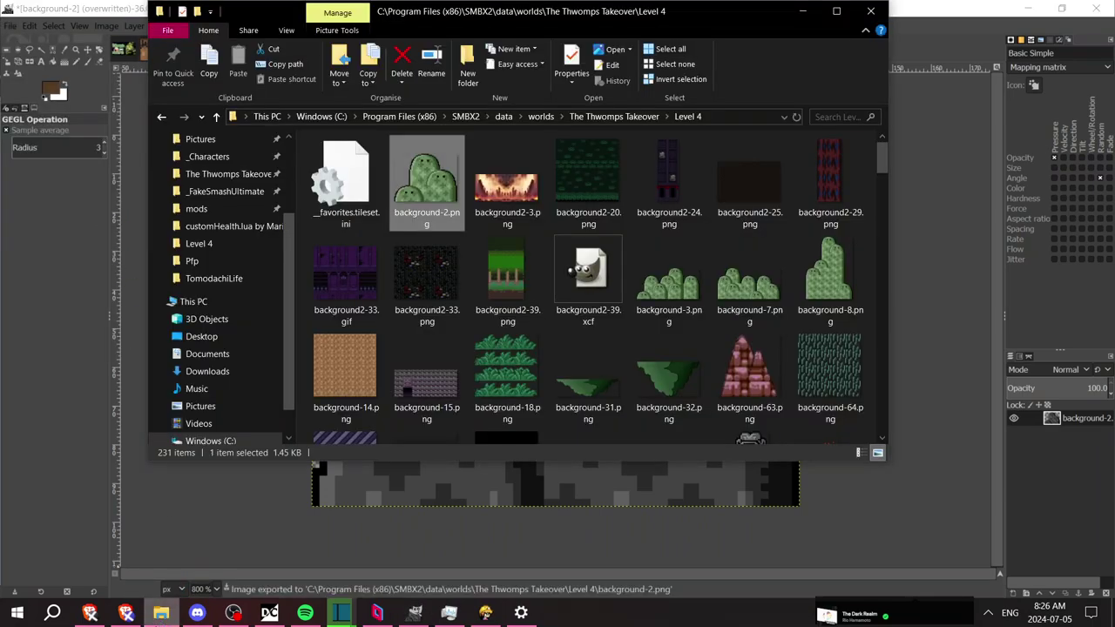
right_click(652, 291)
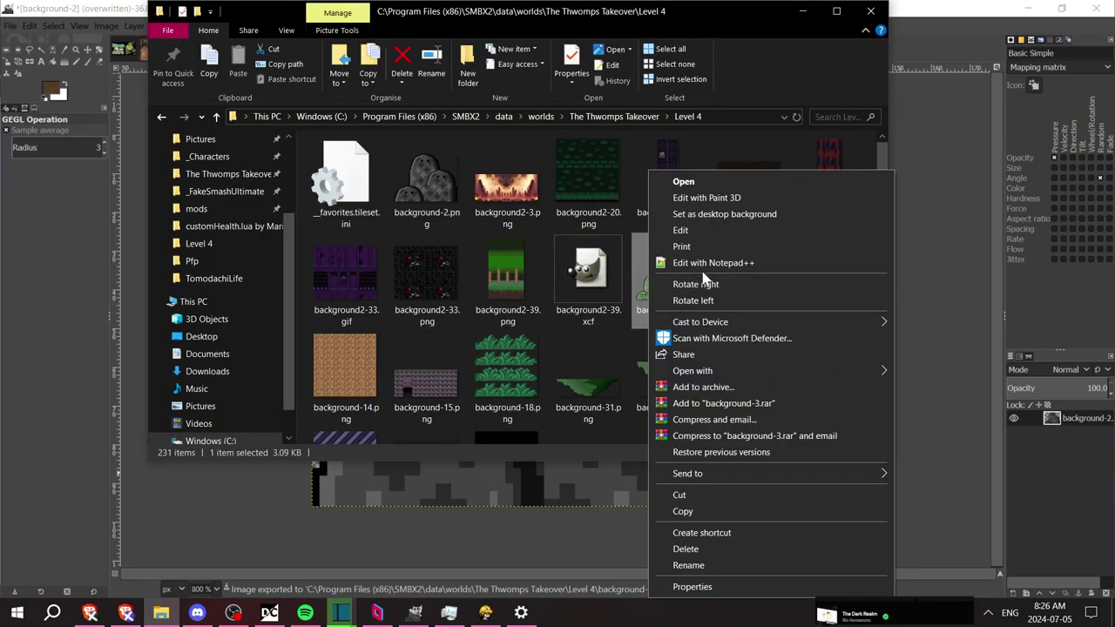
mouse_move(741, 371)
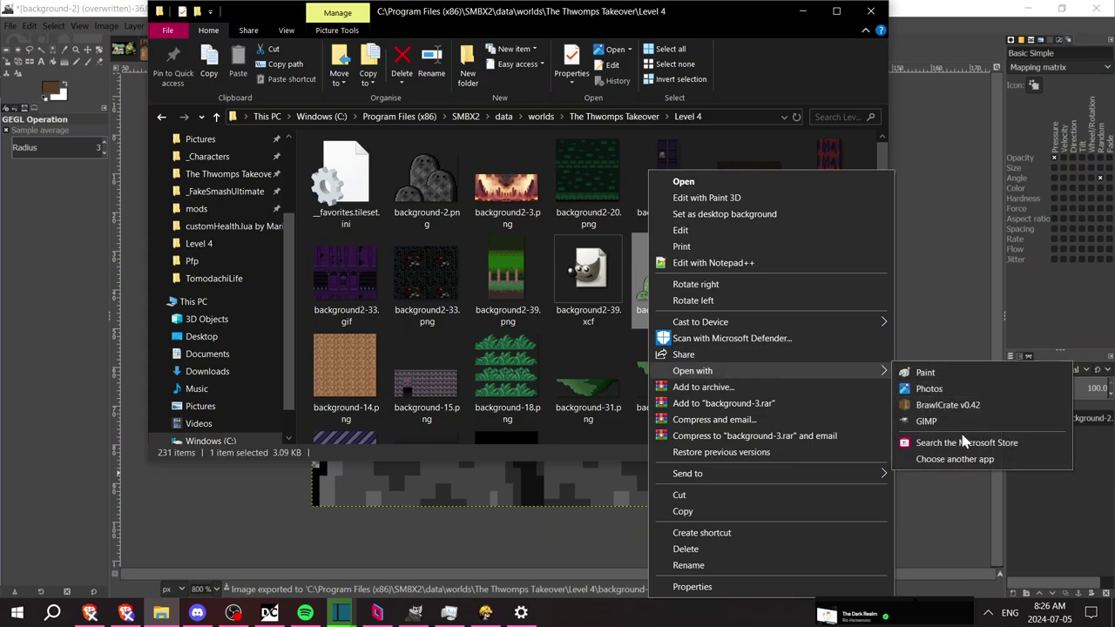
click(928, 420)
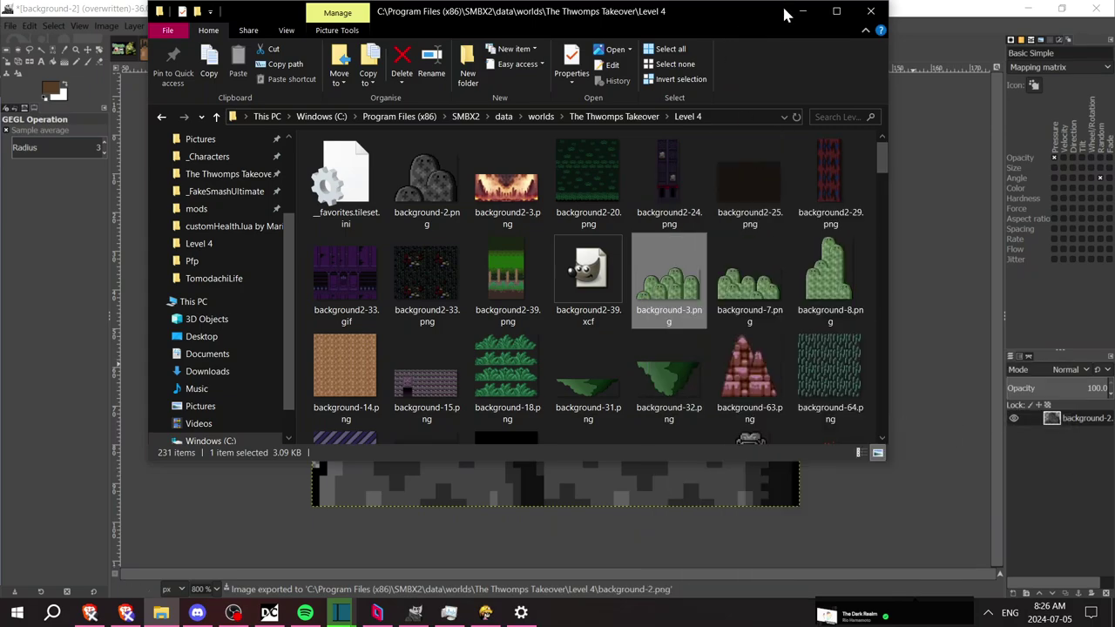
click(801, 12)
click(220, 45)
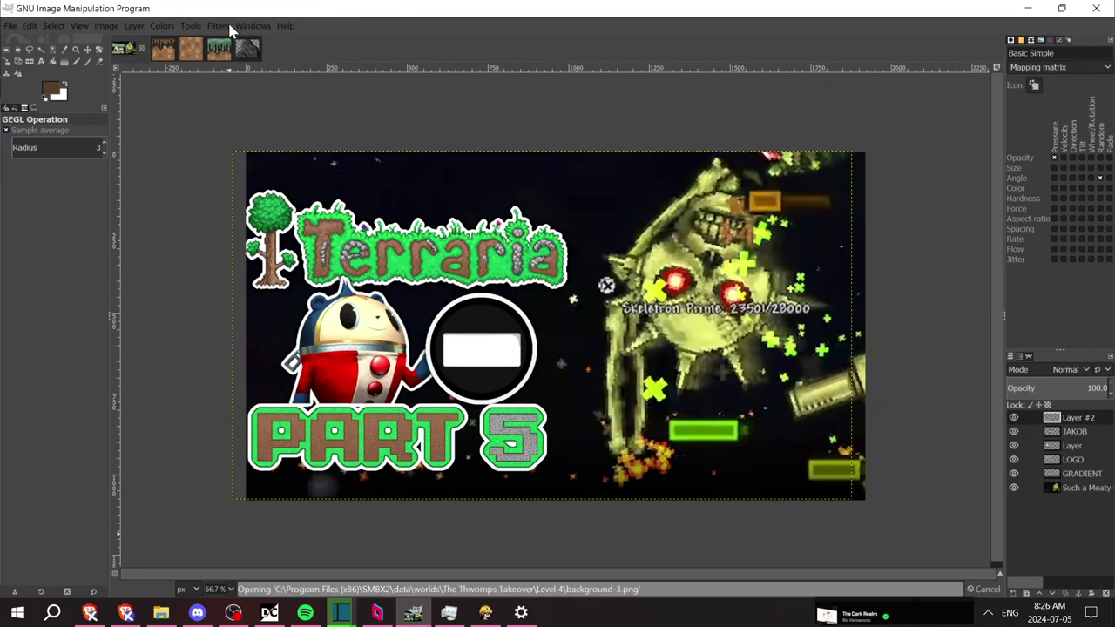
Undo a trial run of the last filter on background-3 and convert the image to RGB mode
key(ctrl+f)
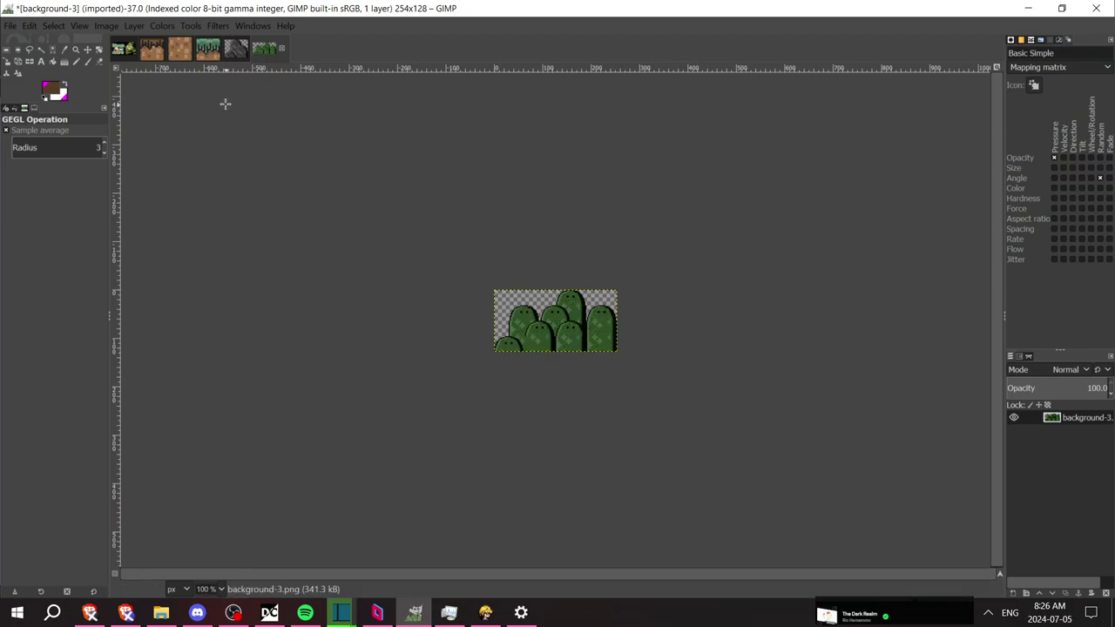
key(ctrl+z)
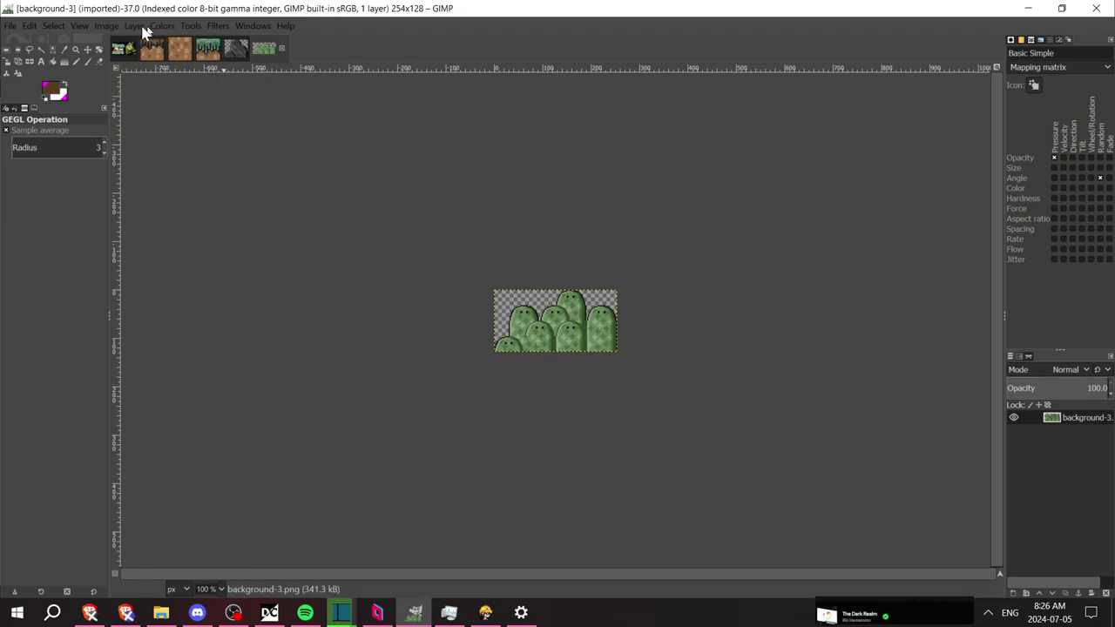
click(108, 26)
click(277, 64)
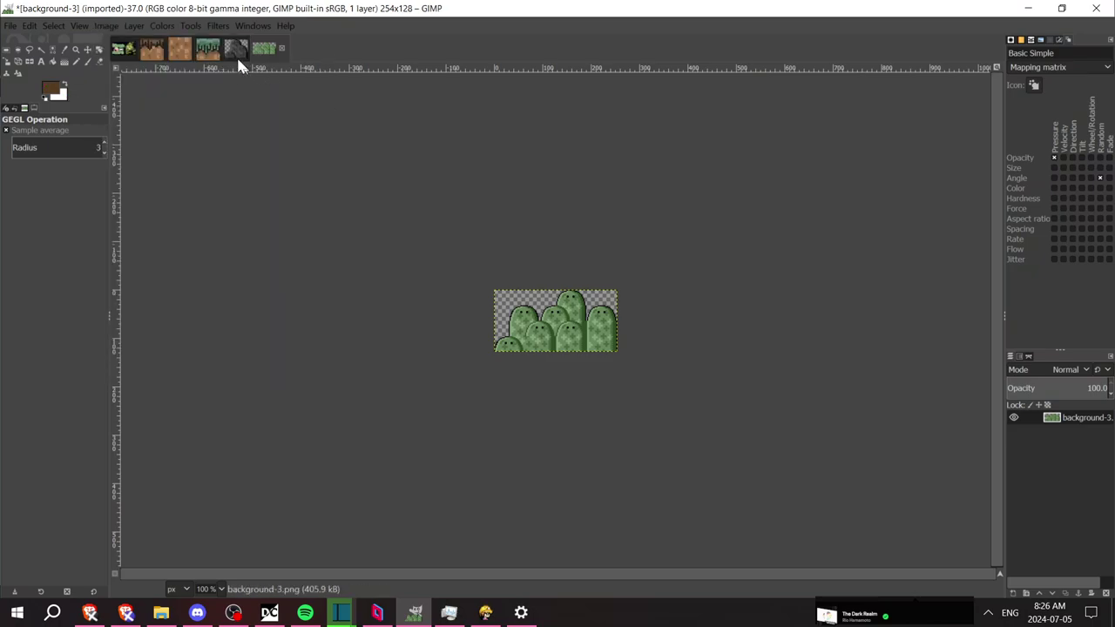
Reapply the last Hue-Chroma filter to background-3 and overwrite background-3.png
click(218, 25)
click(233, 40)
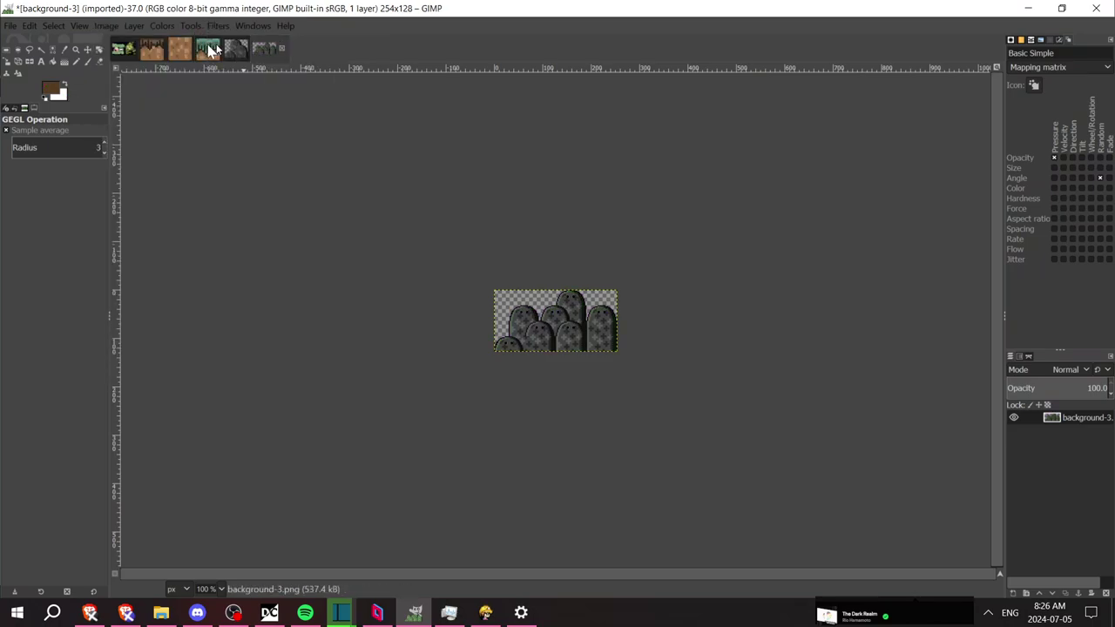
click(11, 30)
click(40, 218)
Close the background-3 and background-2 images, discarding the unsaved project changes
click(282, 48)
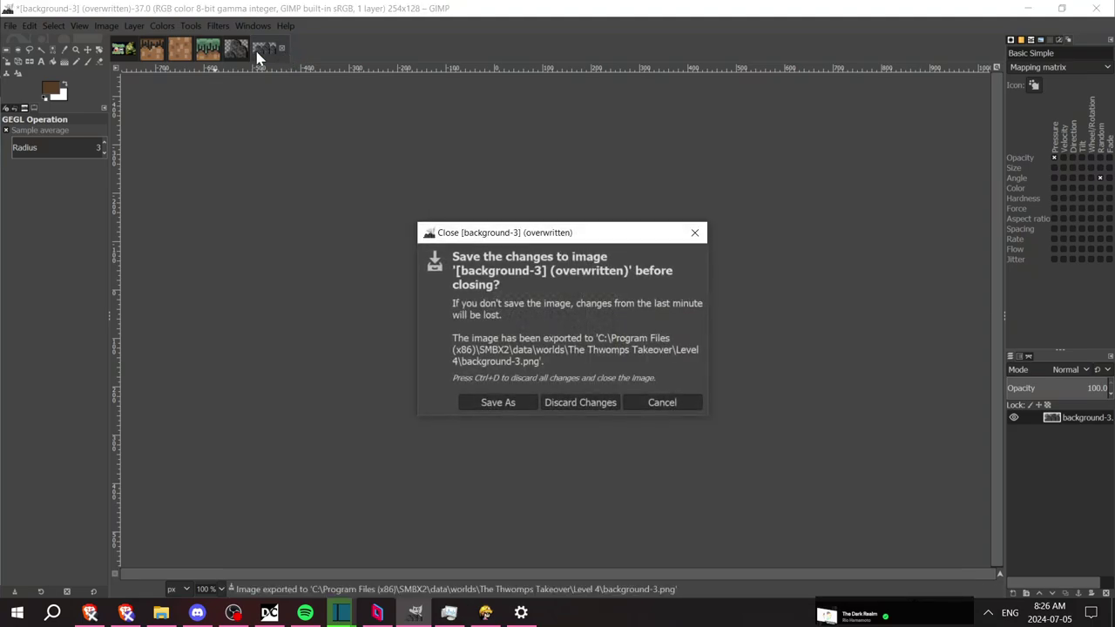
key(ctrl+d)
click(254, 48)
key(ctrl+d)
Switch to the Level 4 folder in File Explorer and open background-7.png in GIMP
key(alt+Tab)
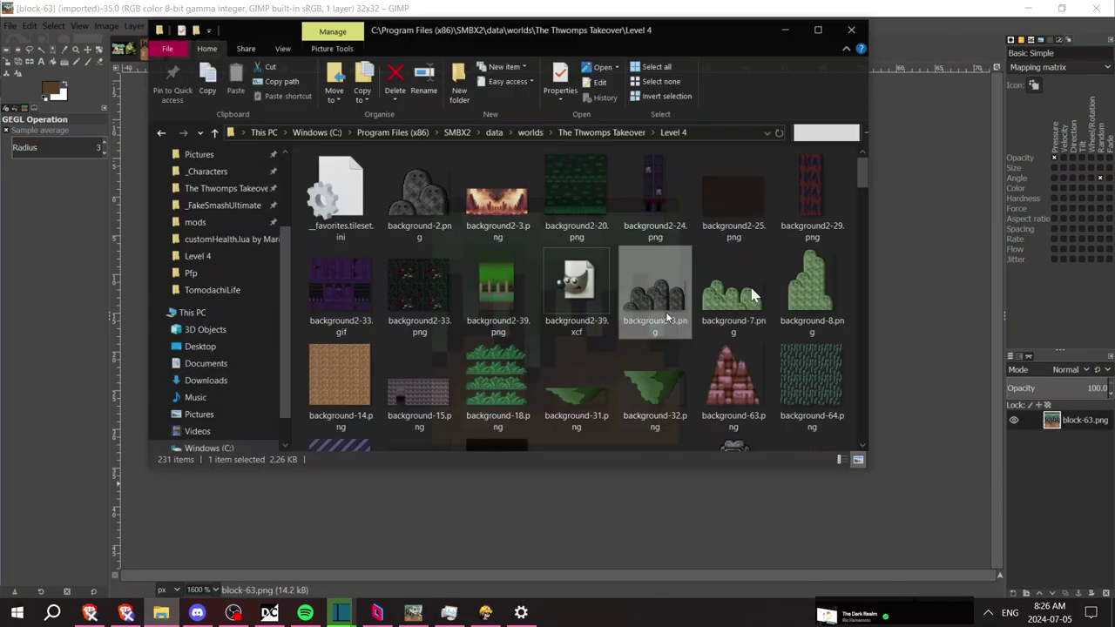
right_click(740, 288)
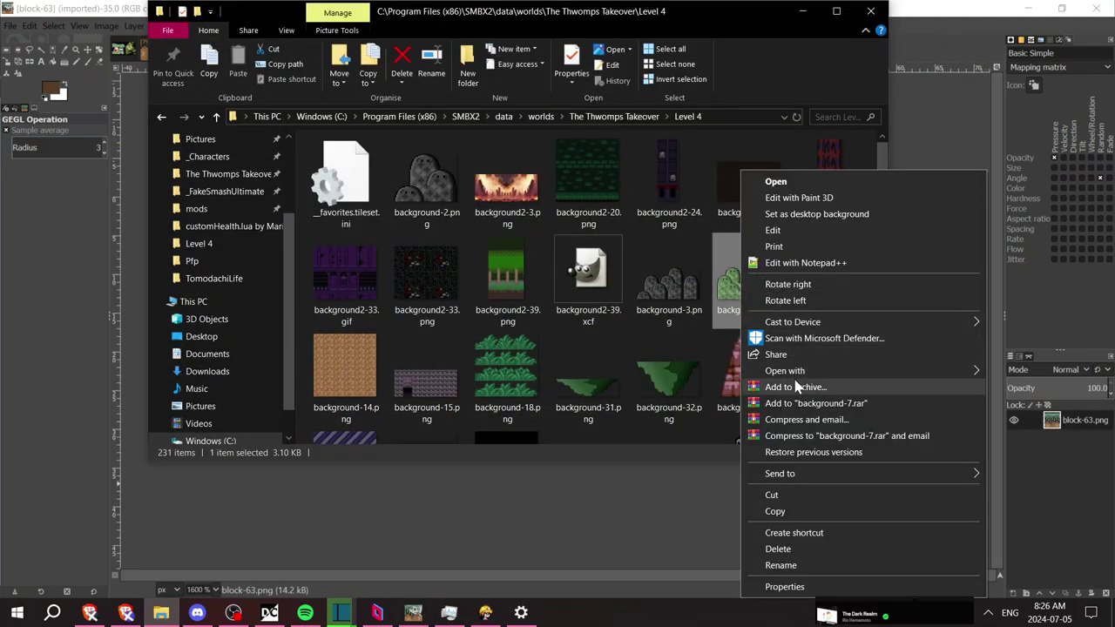
click(789, 370)
key(Escape)
right_click(746, 287)
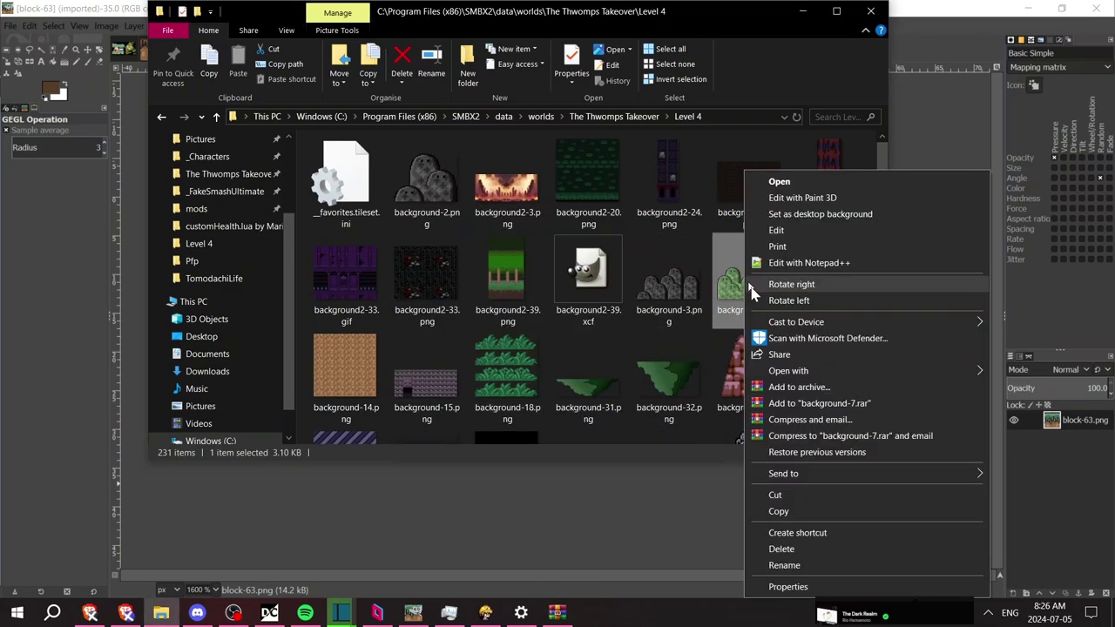
mouse_move(790, 370)
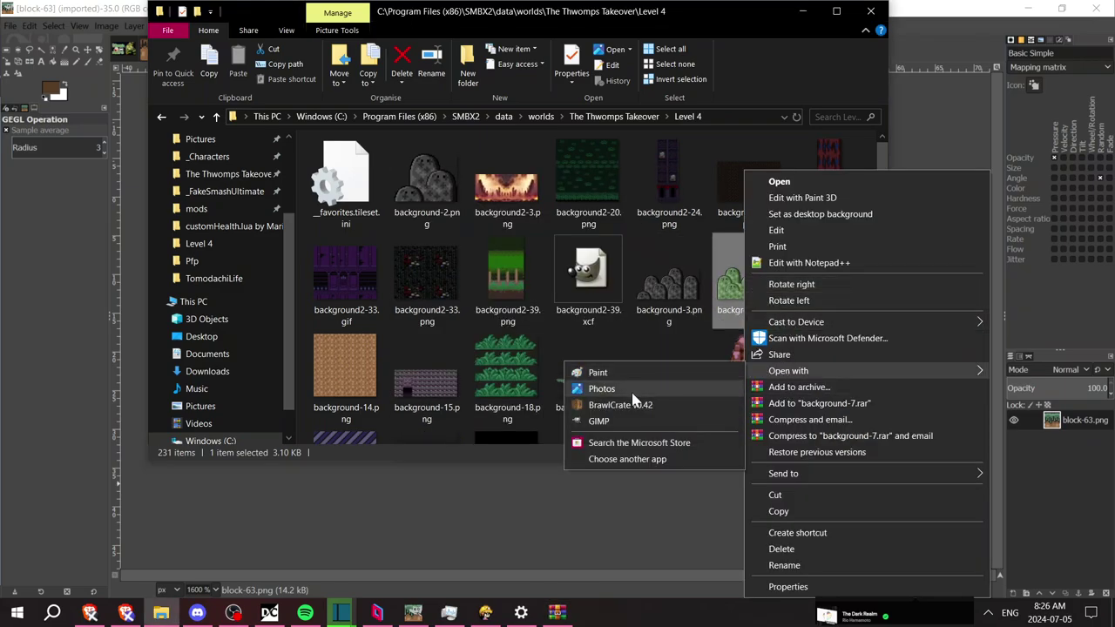
click(649, 423)
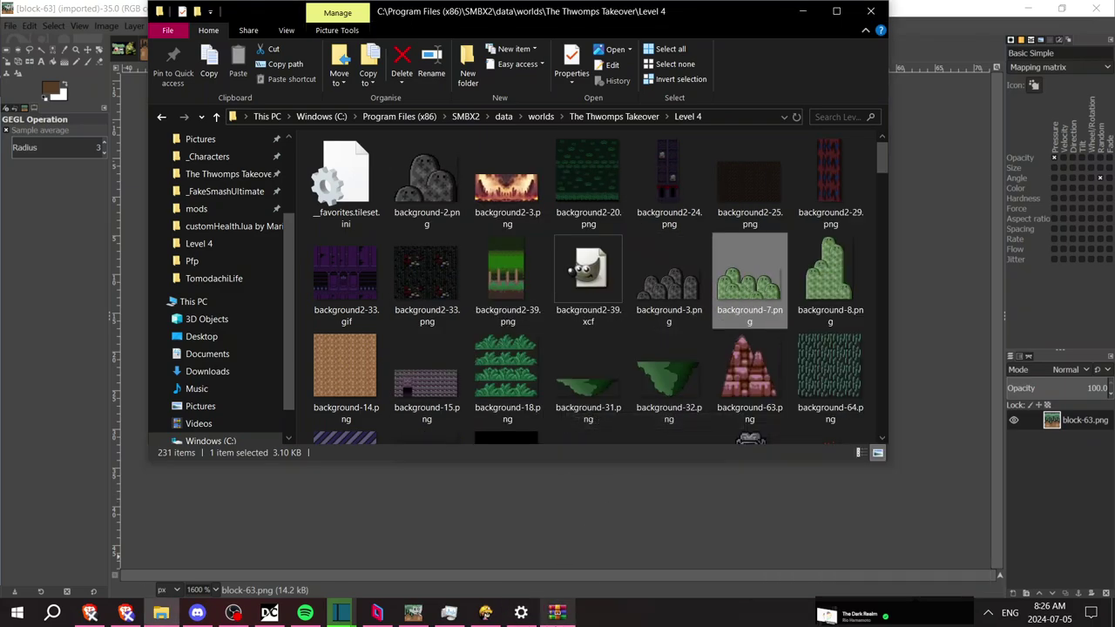
click(556, 613)
click(703, 175)
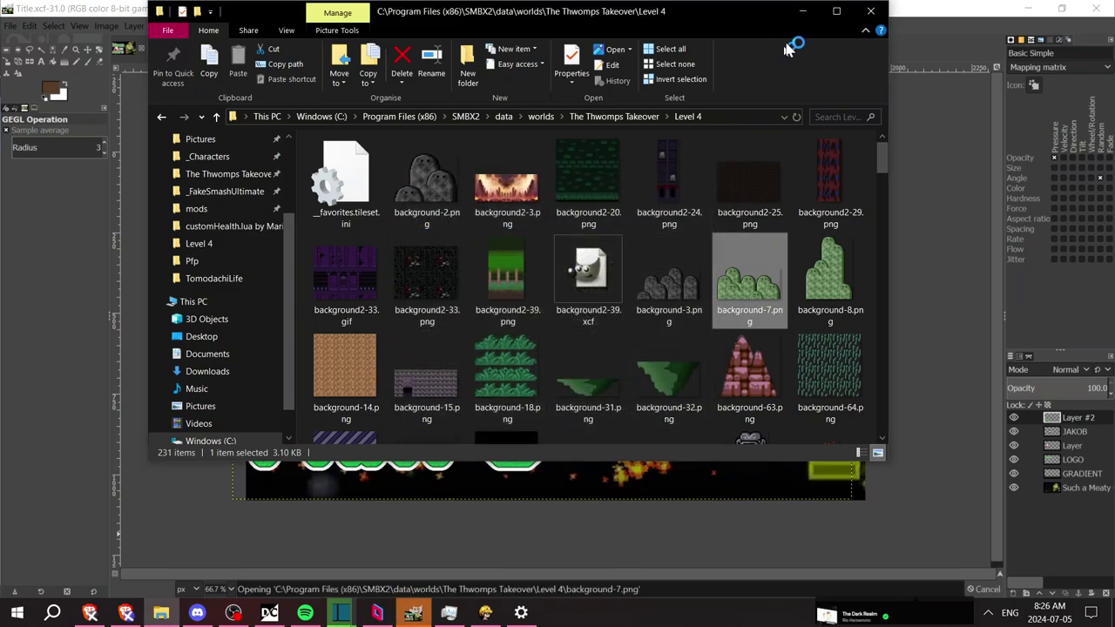
click(805, 13)
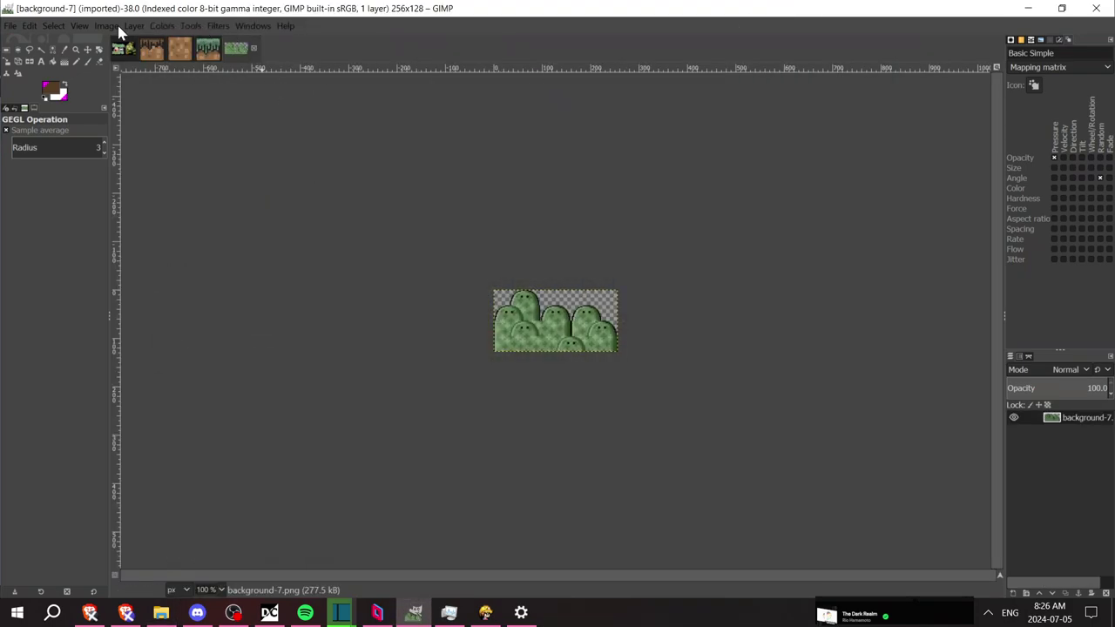
Convert background-7 to RGB, darken it with the last Hue-Chroma filter, overwrite background-7.png and close the image
click(117, 28)
mouse_move(190, 69)
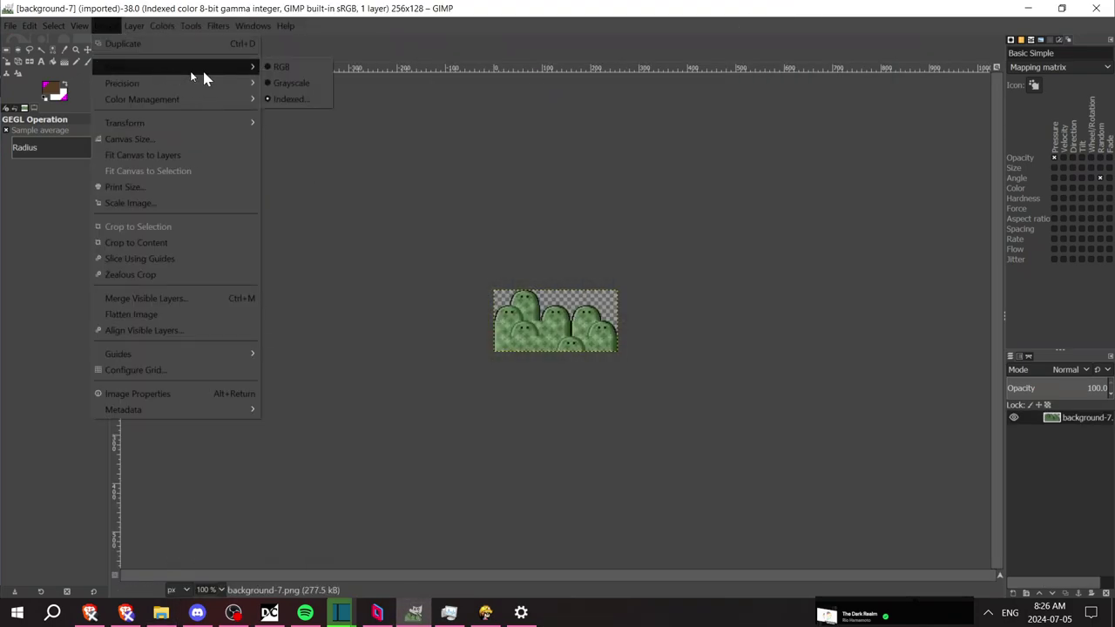
click(296, 78)
click(14, 26)
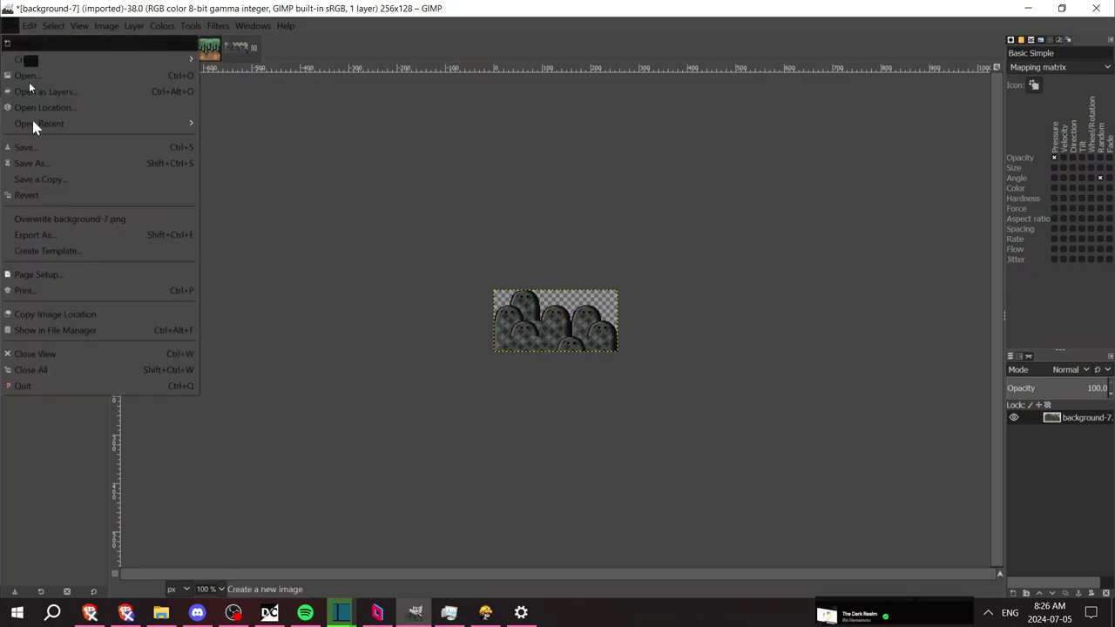
click(75, 216)
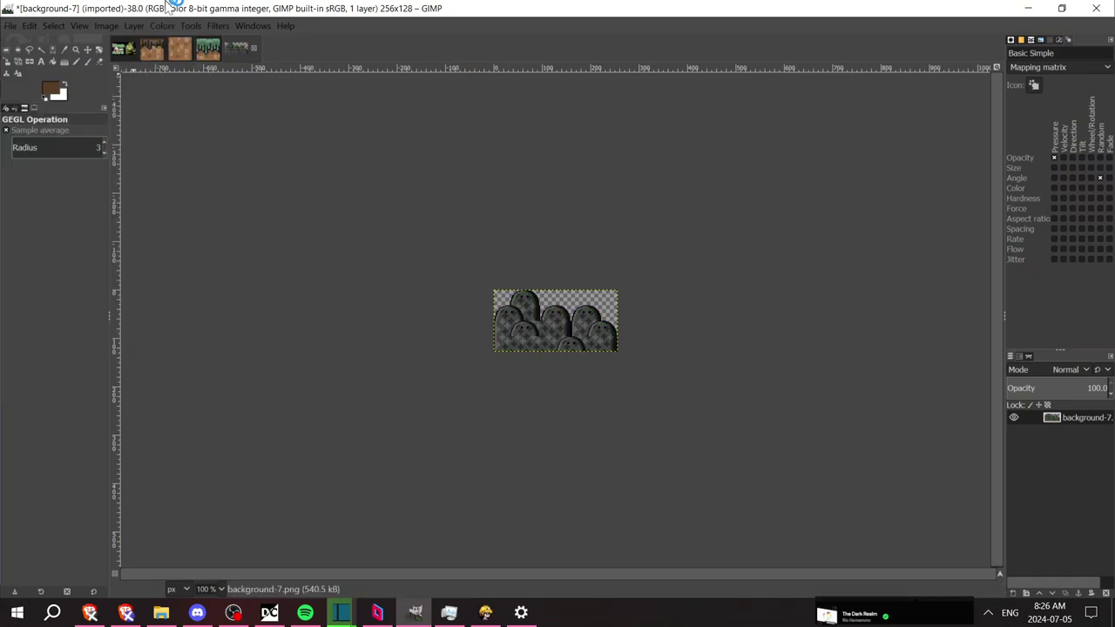
click(253, 48)
key(ctrl+d)
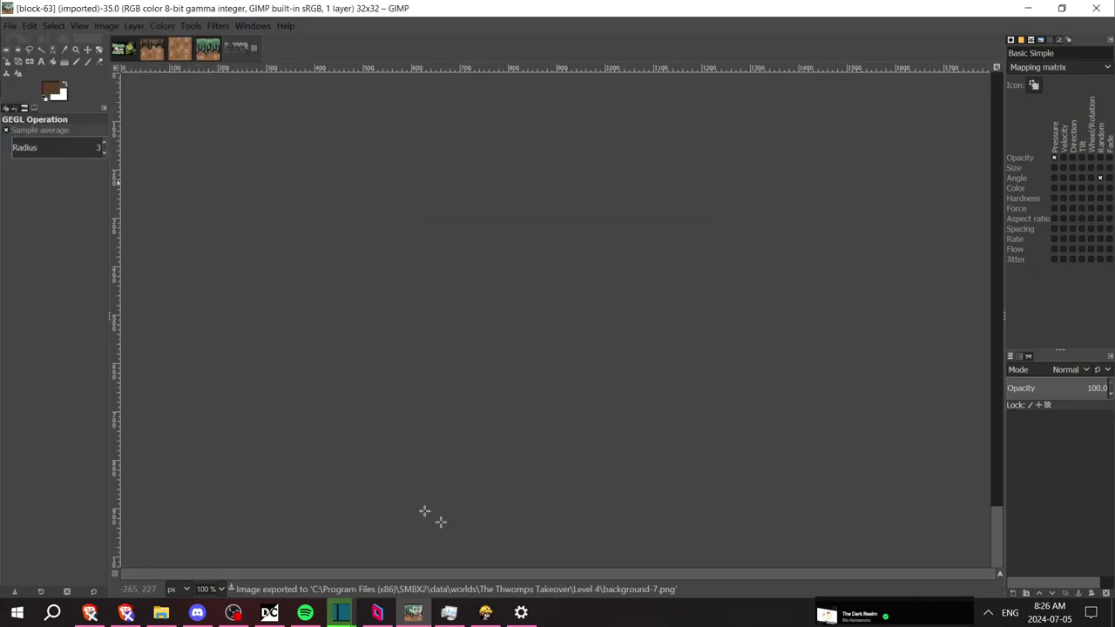
Return to the Level 4 folder in File Explorer and open background-8.png in GIMP
click(162, 614)
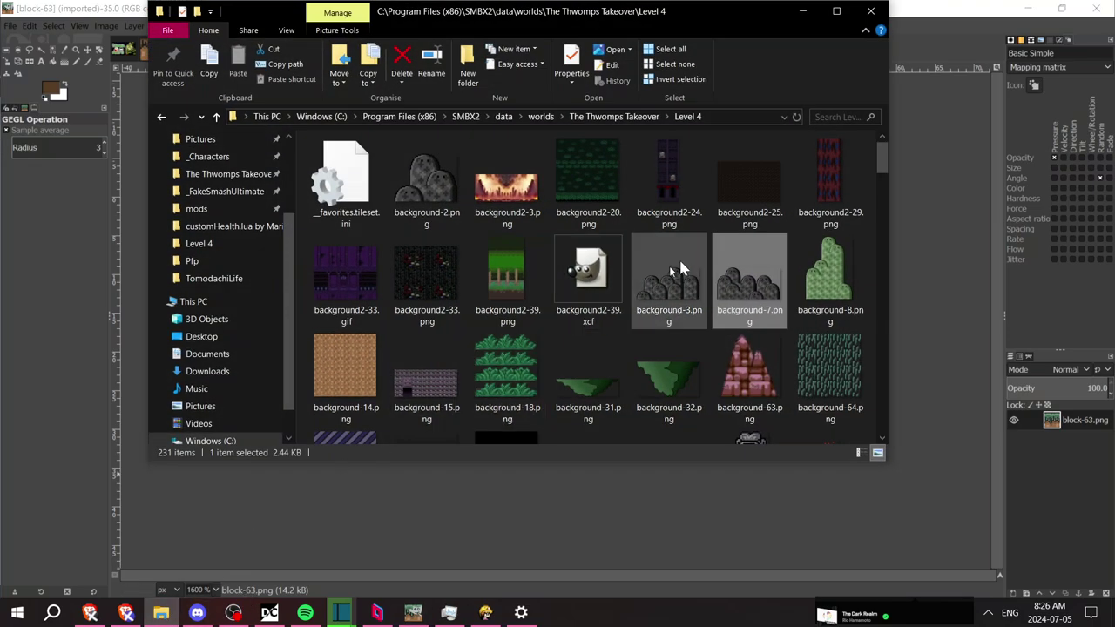
click(812, 279)
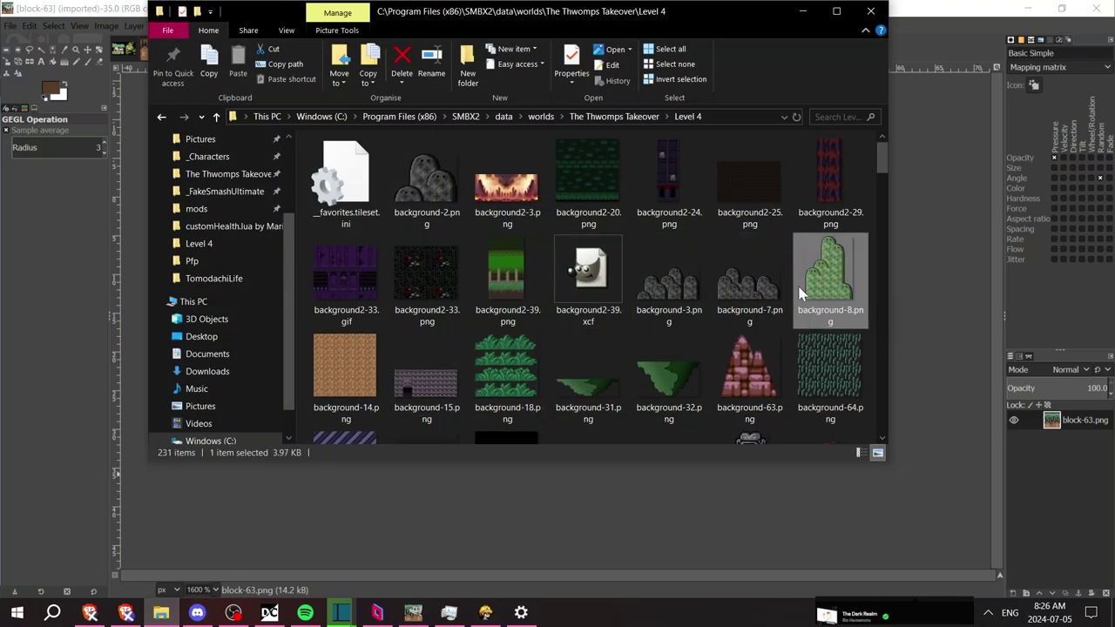
right_click(816, 281)
mouse_move(865, 375)
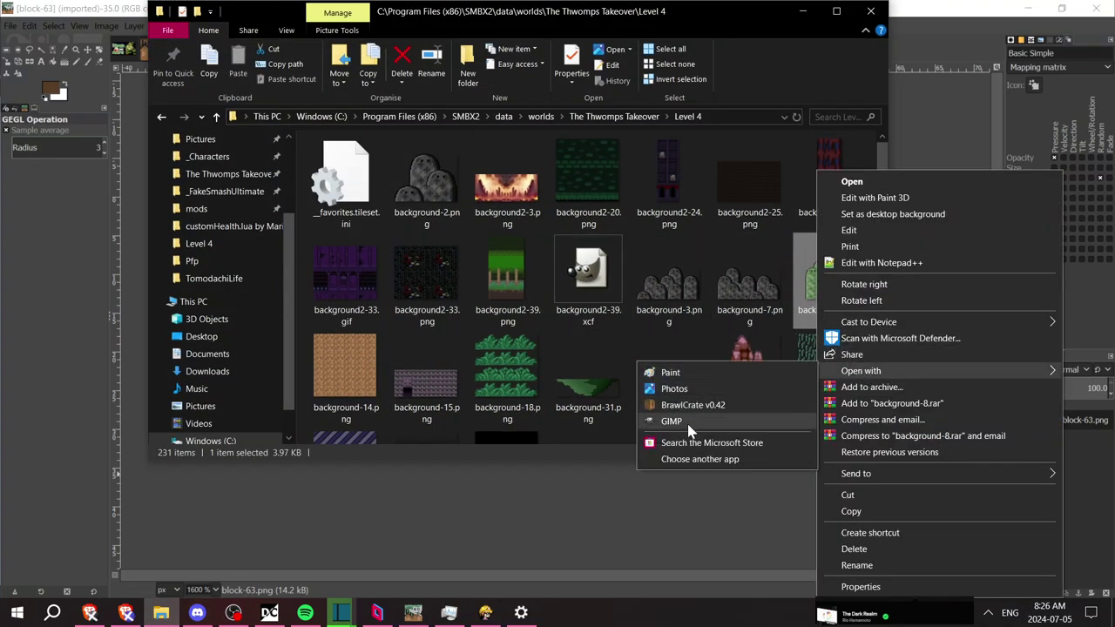
click(687, 423)
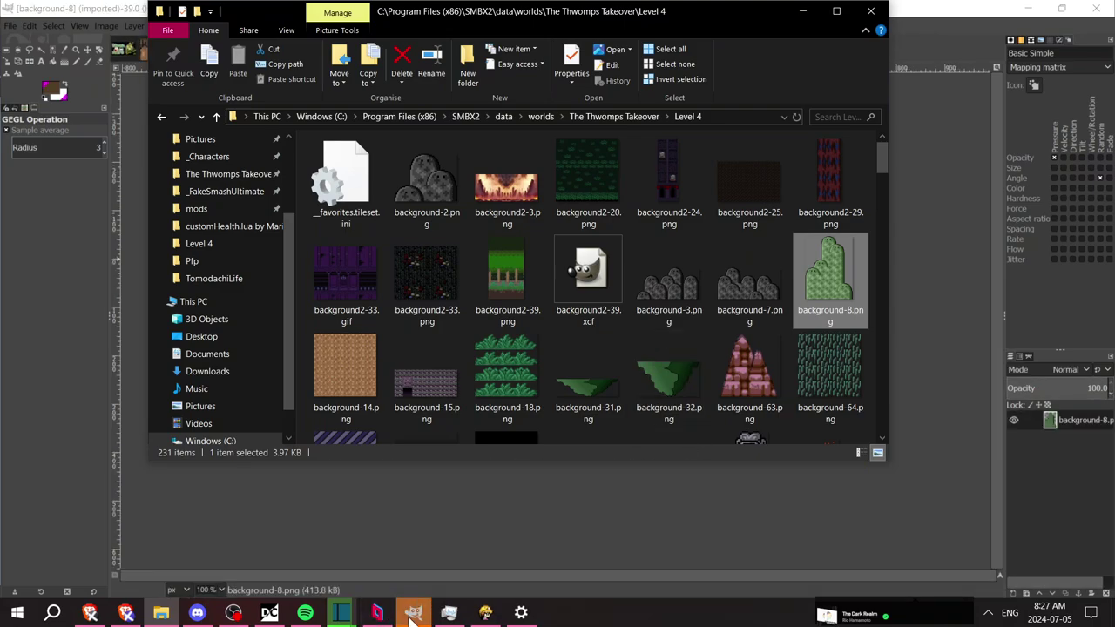
mouse_move(417, 611)
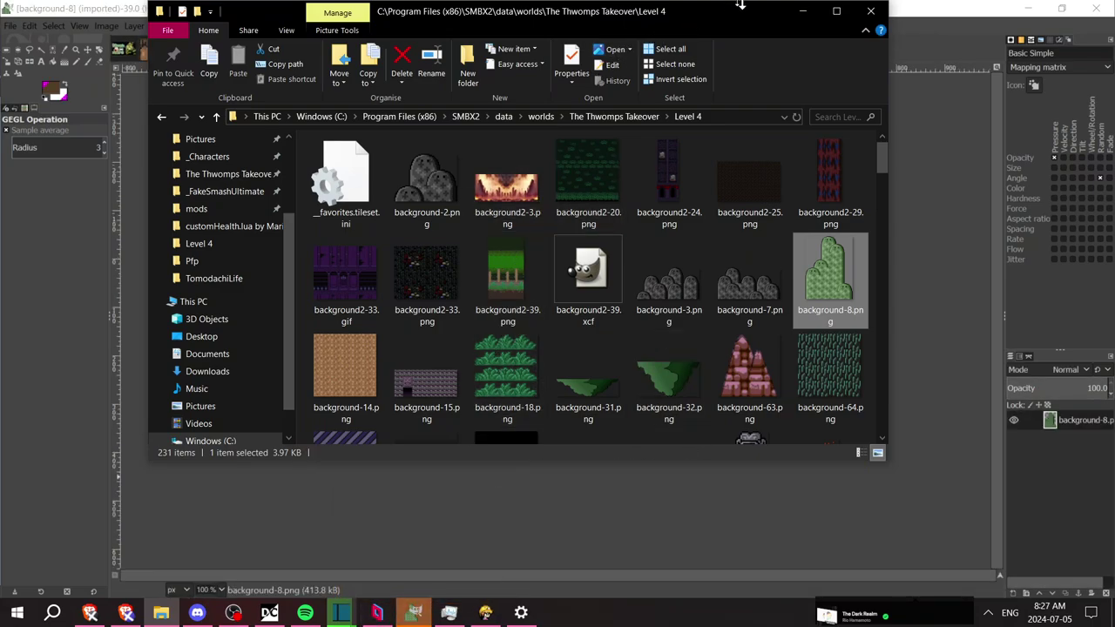
click(802, 11)
Convert background-8 to RGB, reapply the last Hue-Chroma filter and overwrite background-8.png
mouse_move(156, 67)
click(265, 67)
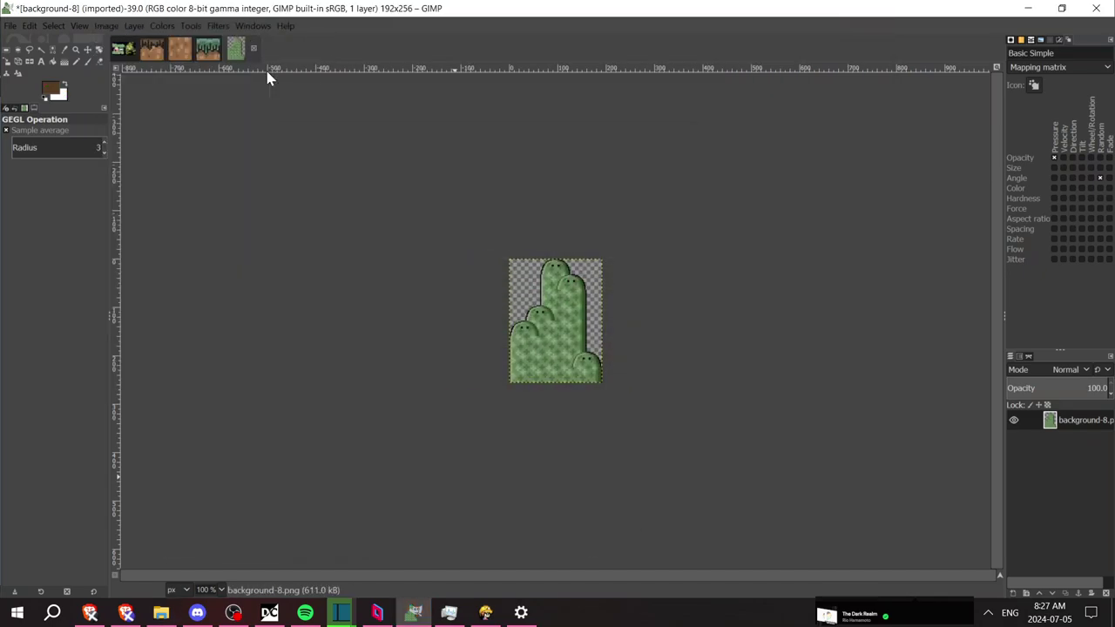
click(10, 25)
click(101, 223)
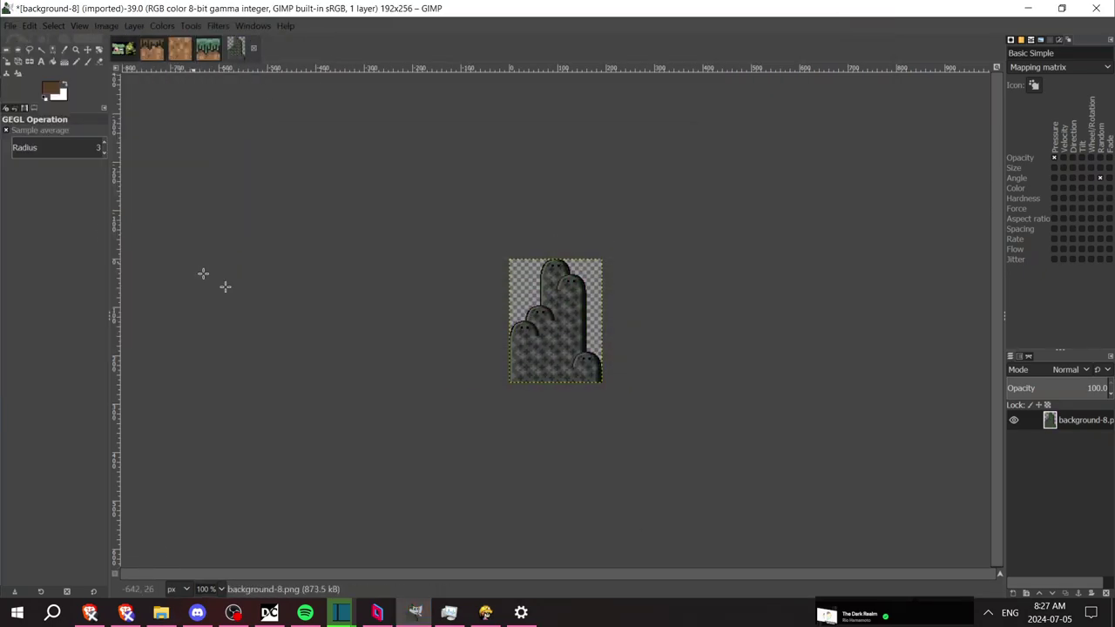
Switch to the SMBX2 Editor and delete the tall grey hill on the slope after the bare dirt strip in Level 4
click(496, 619)
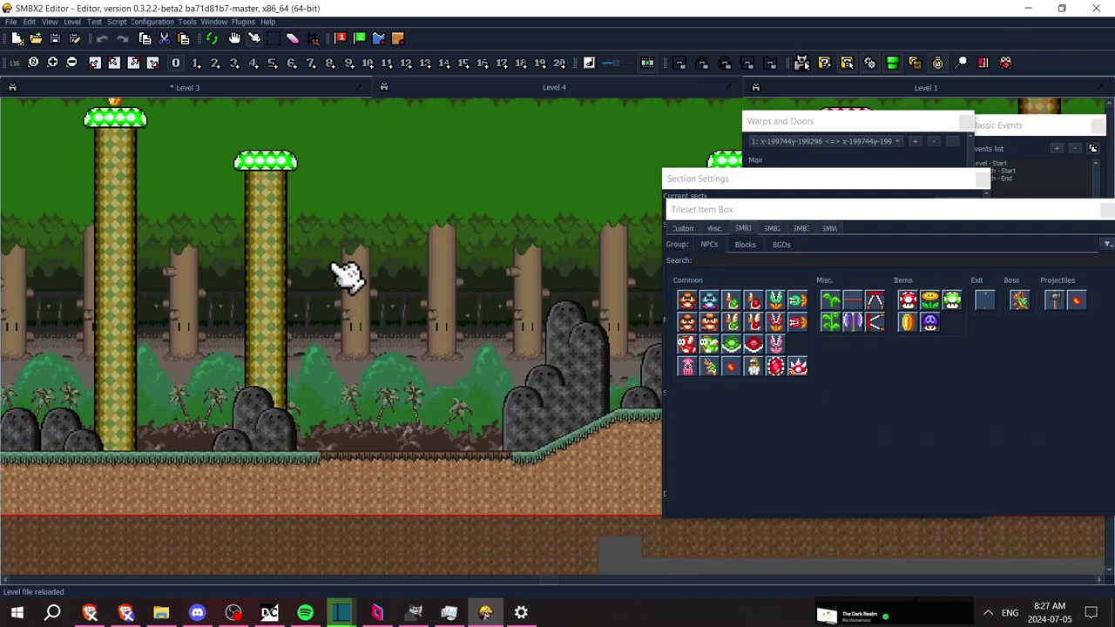
key(Right)
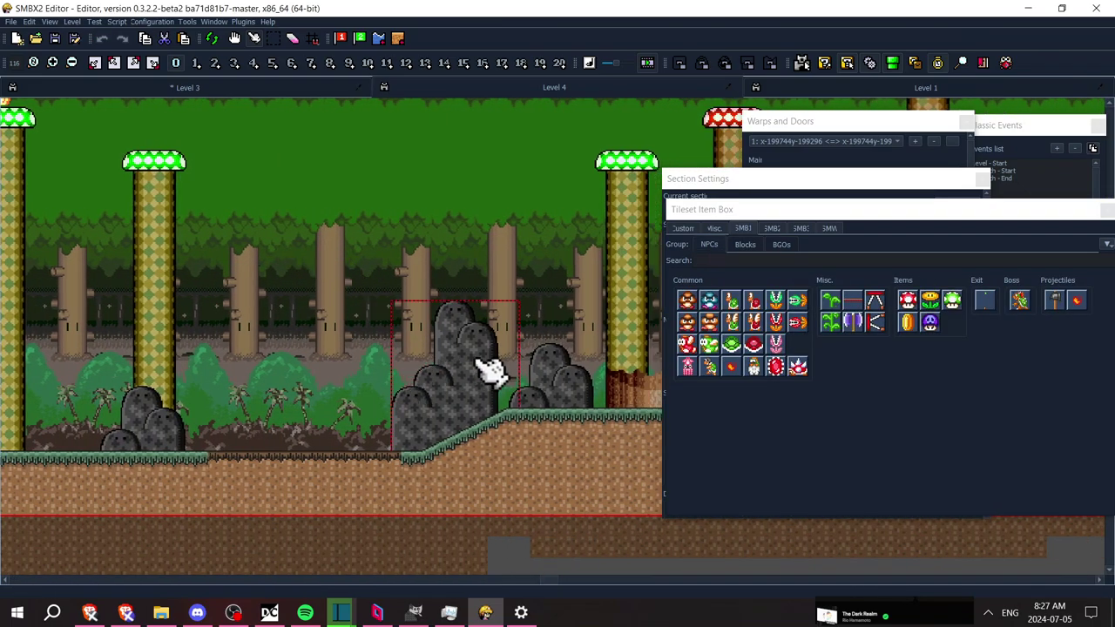
key(Delete)
Delete the tallest blue mushroom pillar and the tall red one beside it near the start of Level 4
scroll(366, 340, right, 5)
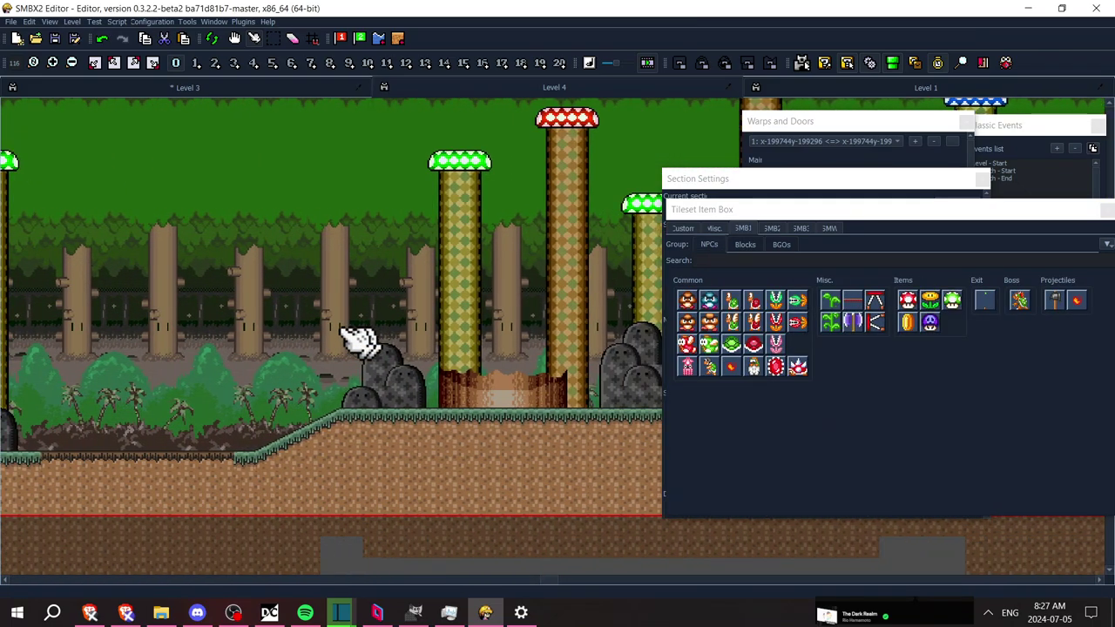
scroll(287, 328, left, 6)
scroll(287, 327, left, 18)
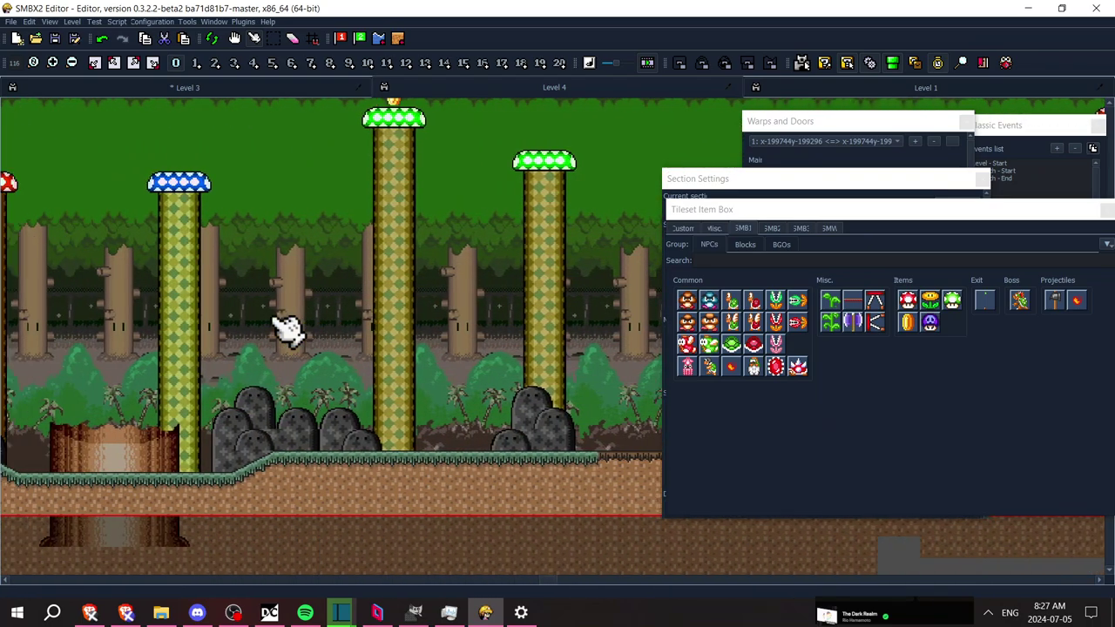
scroll(287, 327, left, 12)
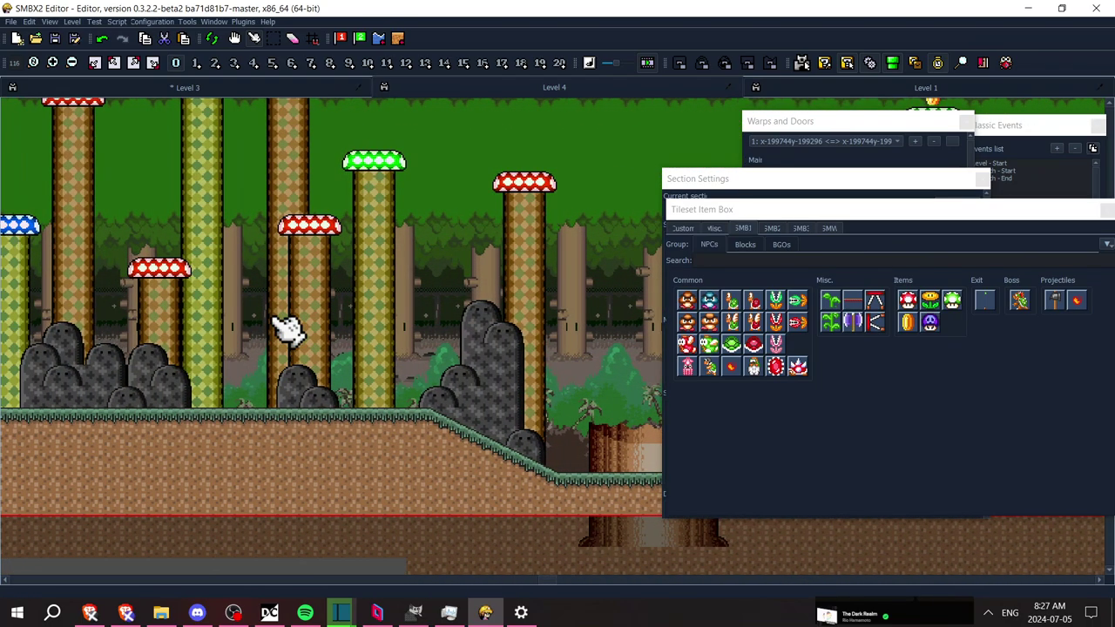
scroll(287, 328, right, 6)
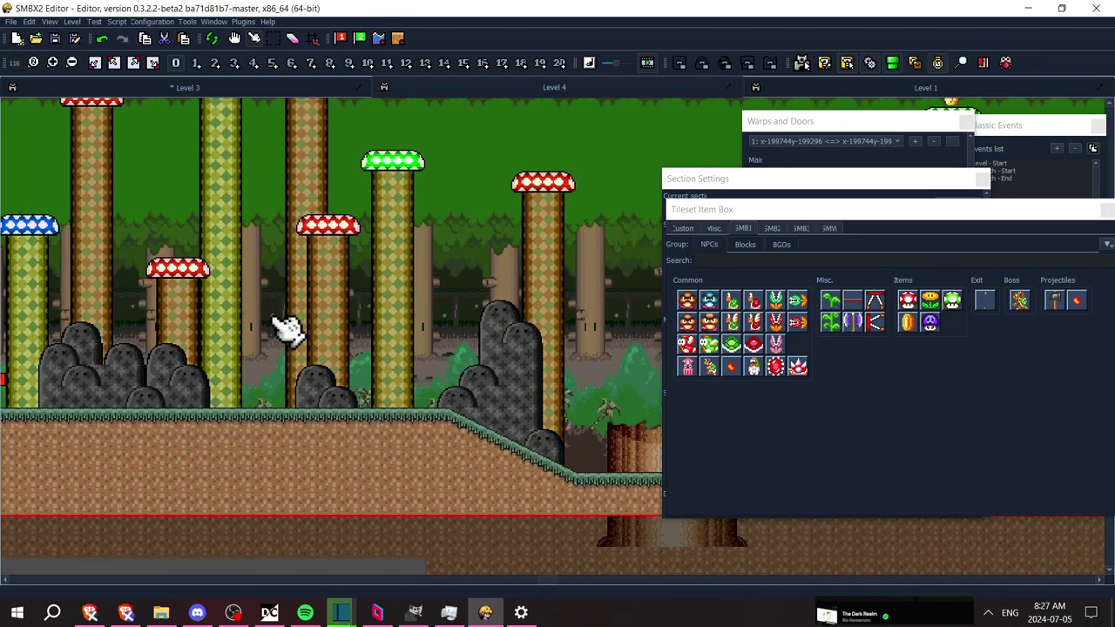
scroll(288, 327, up, 6)
scroll(287, 328, left, 3)
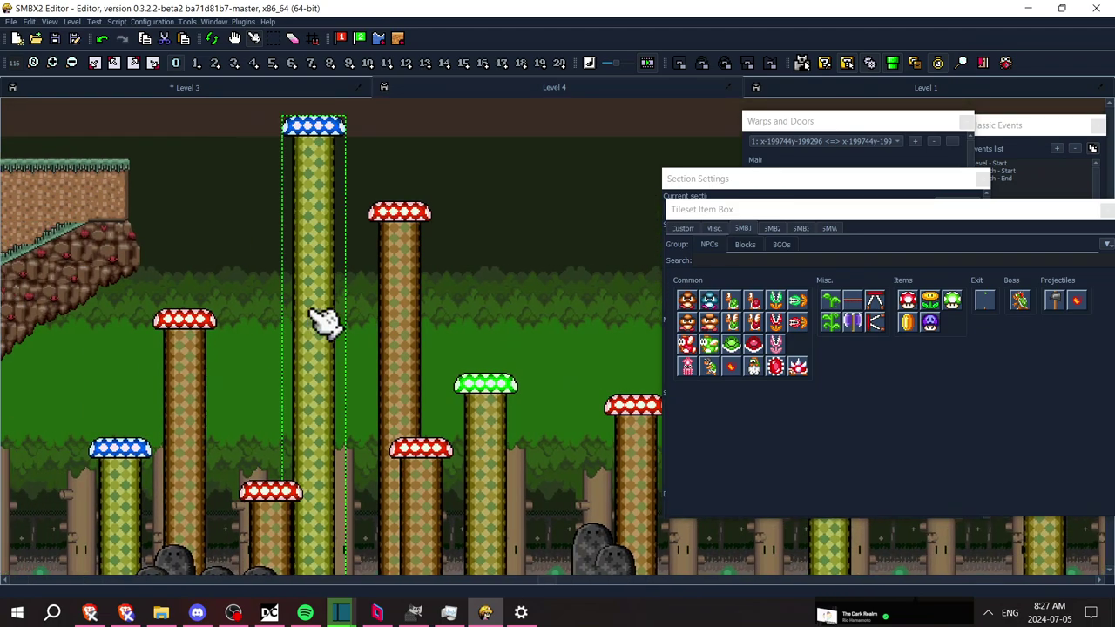
key(Delete)
click(393, 343)
key(Delete)
scroll(393, 344, left, 3)
click(354, 342)
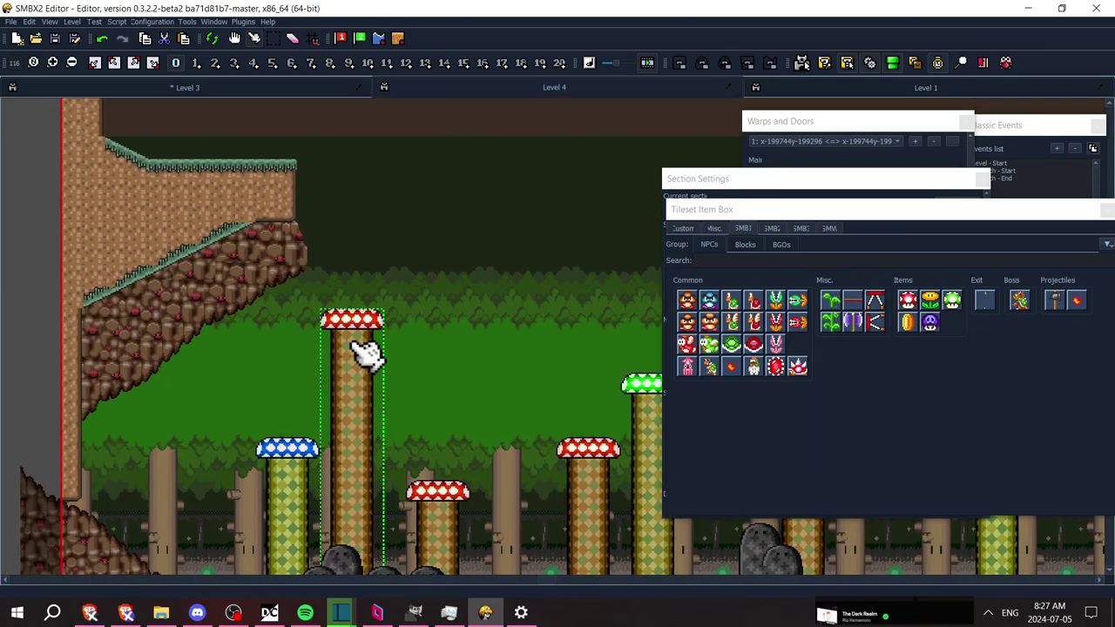
Examine the recoloured hills, stumps and mushroom pillars along the rest of Level 4's forest
scroll(366, 352, down, 3)
scroll(366, 352, right, 14)
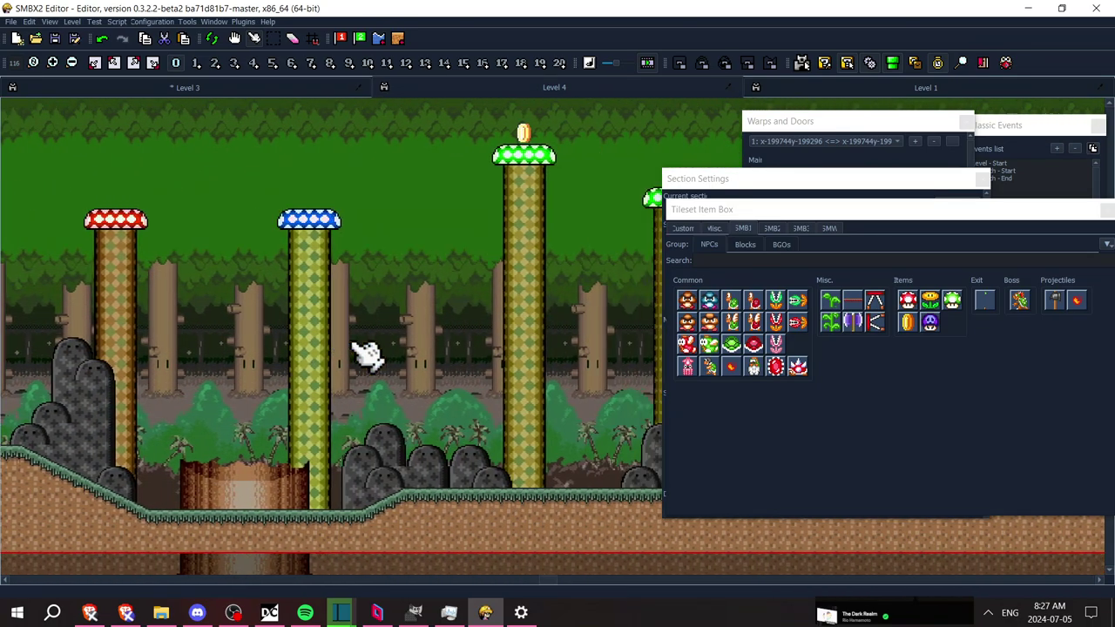
scroll(366, 352, right, 13)
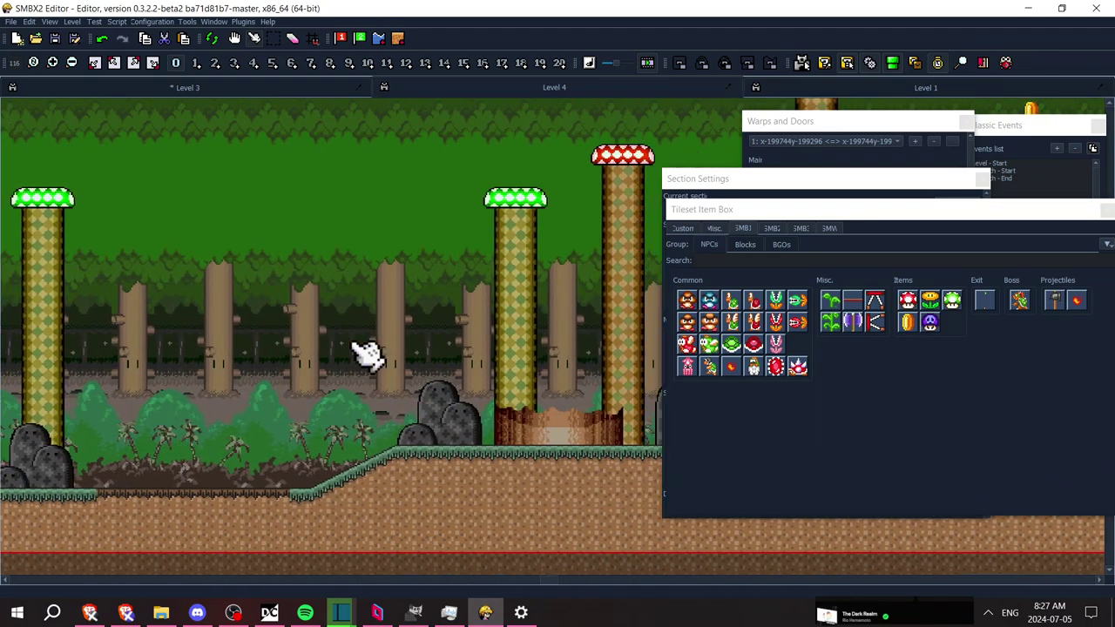
scroll(366, 352, right, 2)
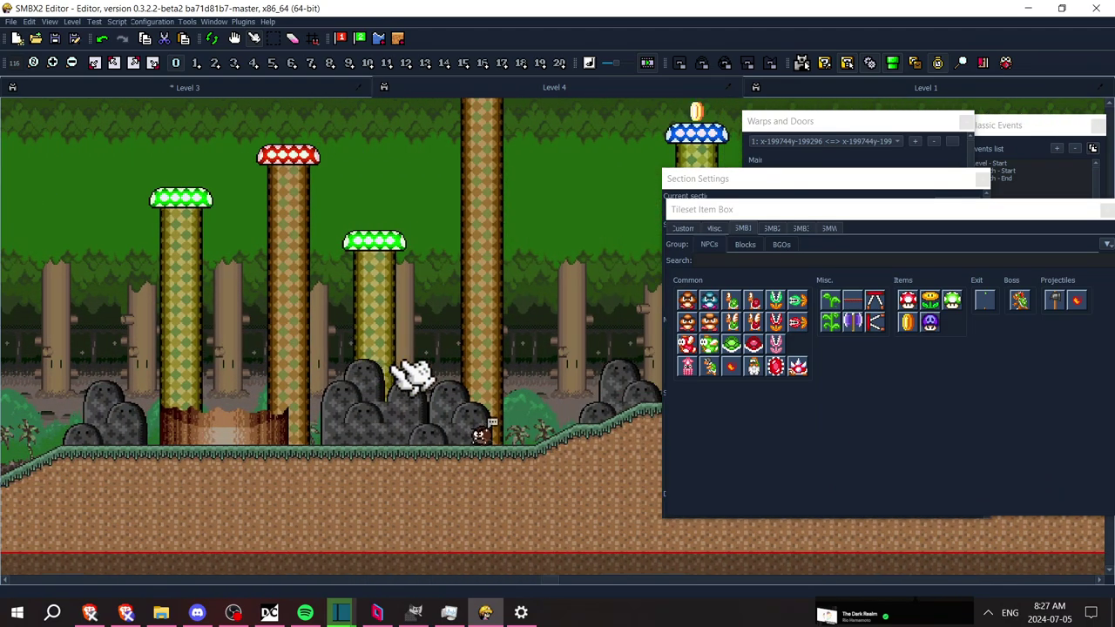
scroll(557, 329, right, 8)
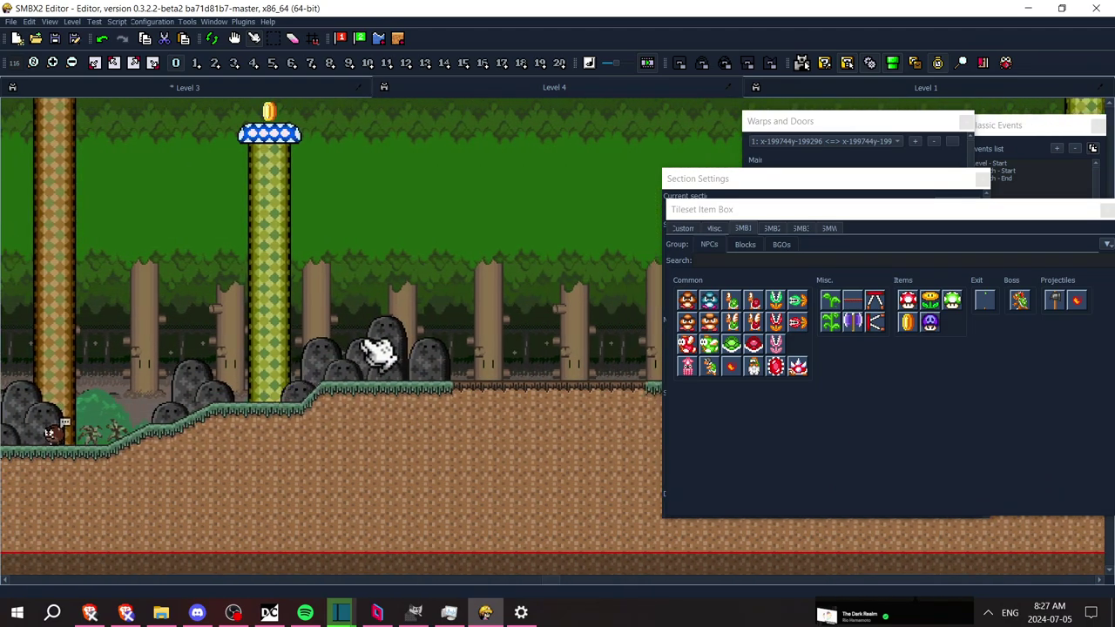
scroll(392, 348, right, 8)
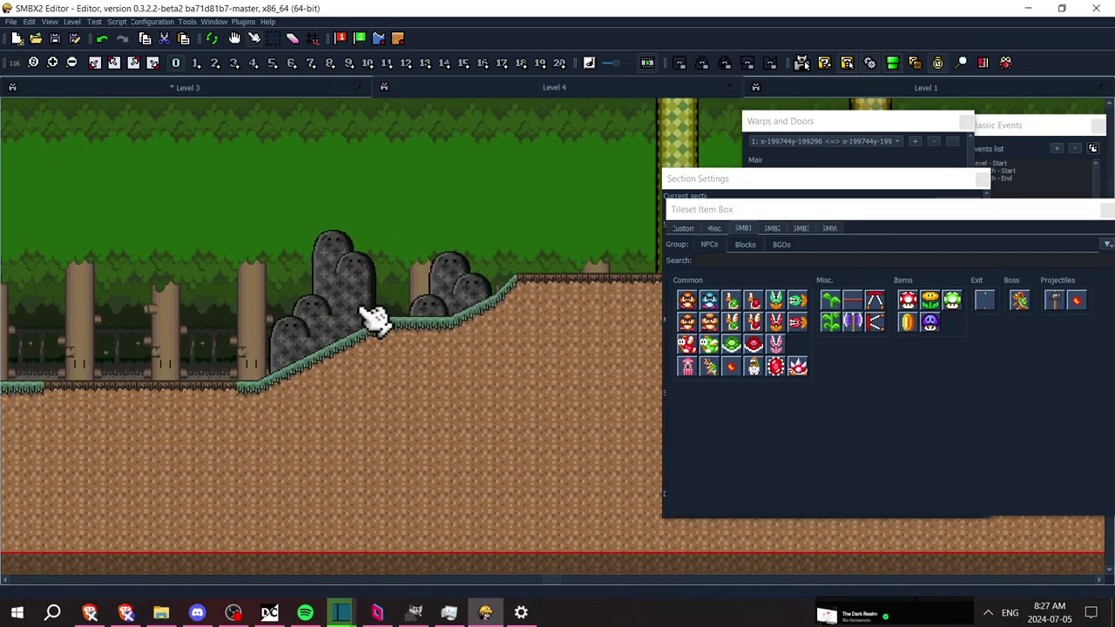
scroll(447, 296, right, 7)
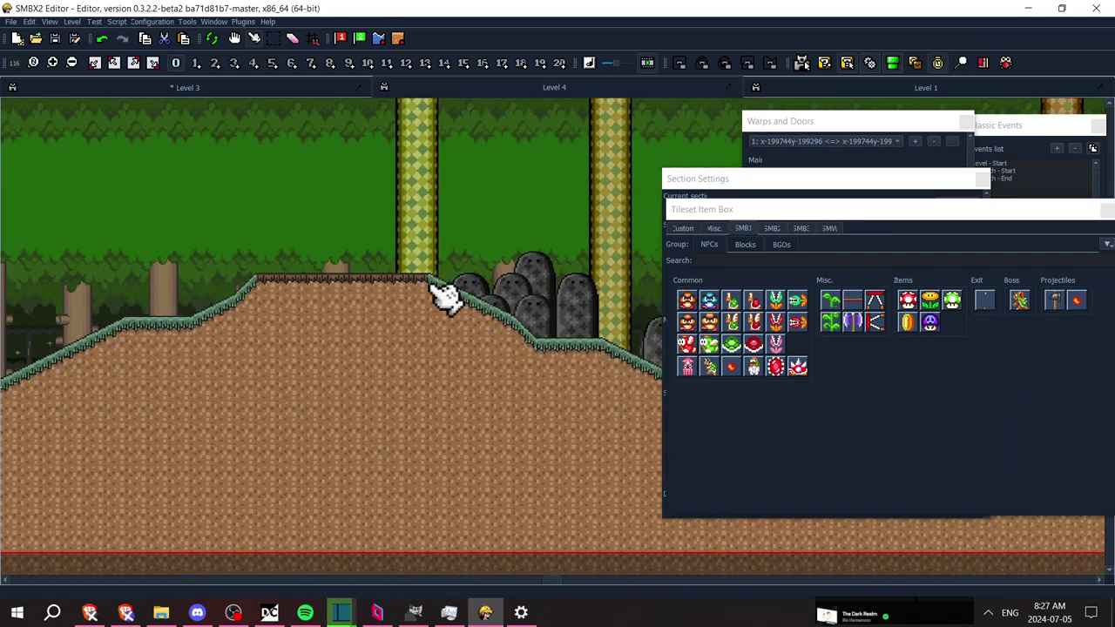
scroll(443, 288, right, 14)
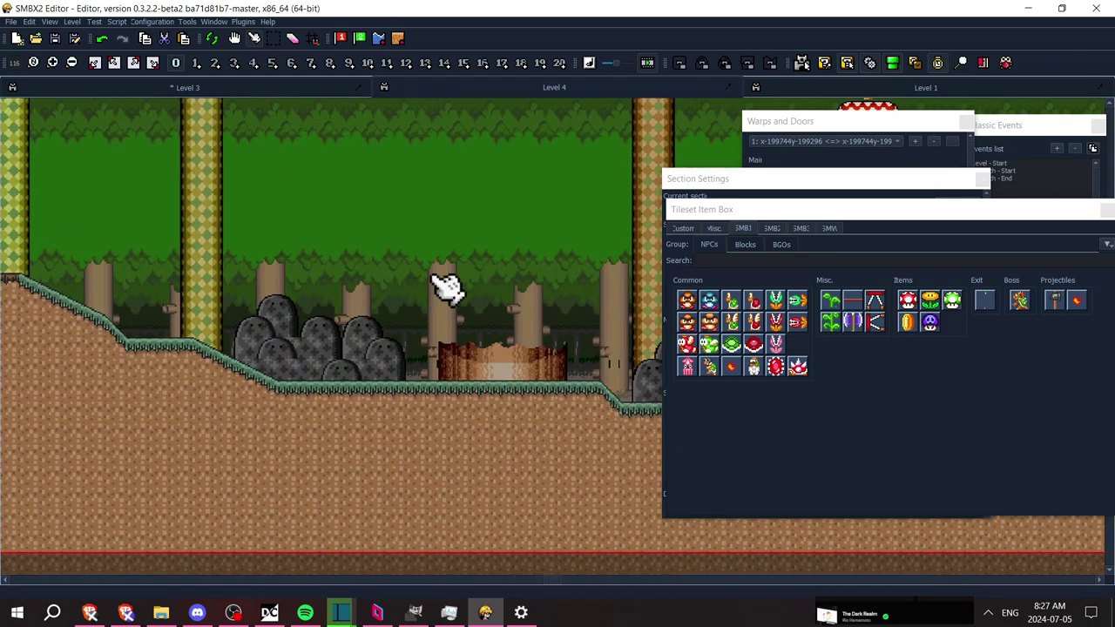
Delete the row of five coins in front of the castle wall near the end of Level 4
scroll(443, 288, right, 9)
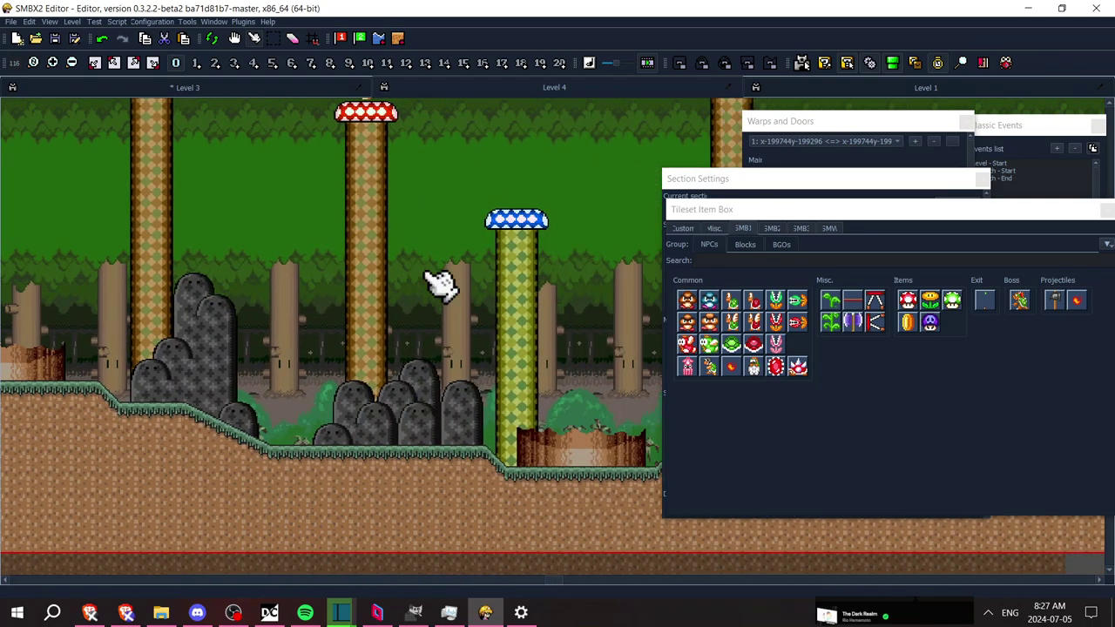
scroll(440, 287, right, 4)
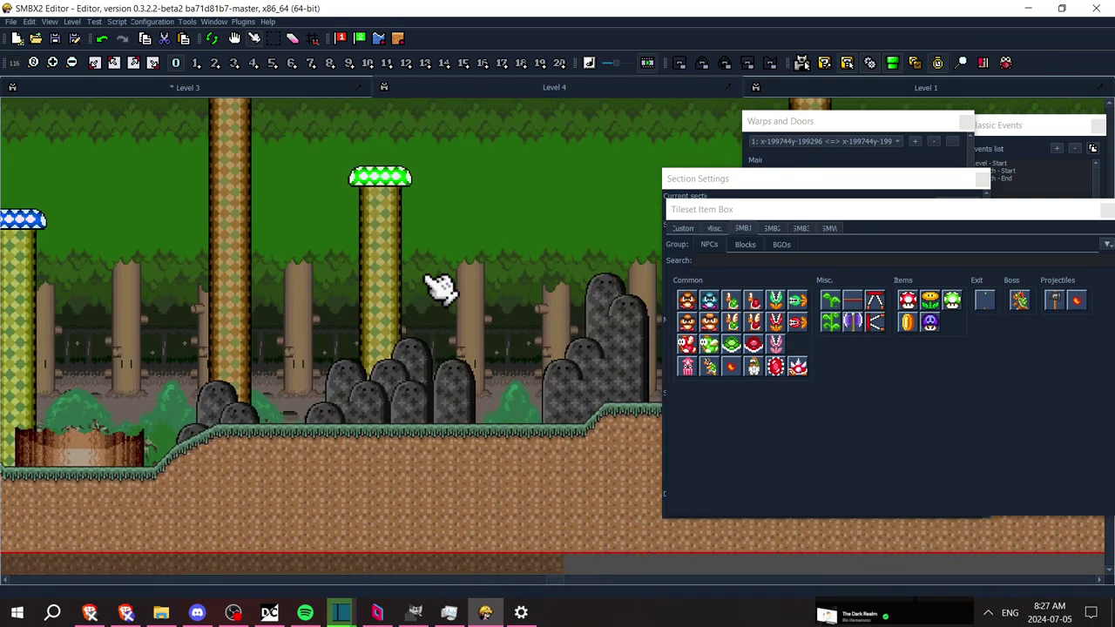
scroll(440, 294, right, 13)
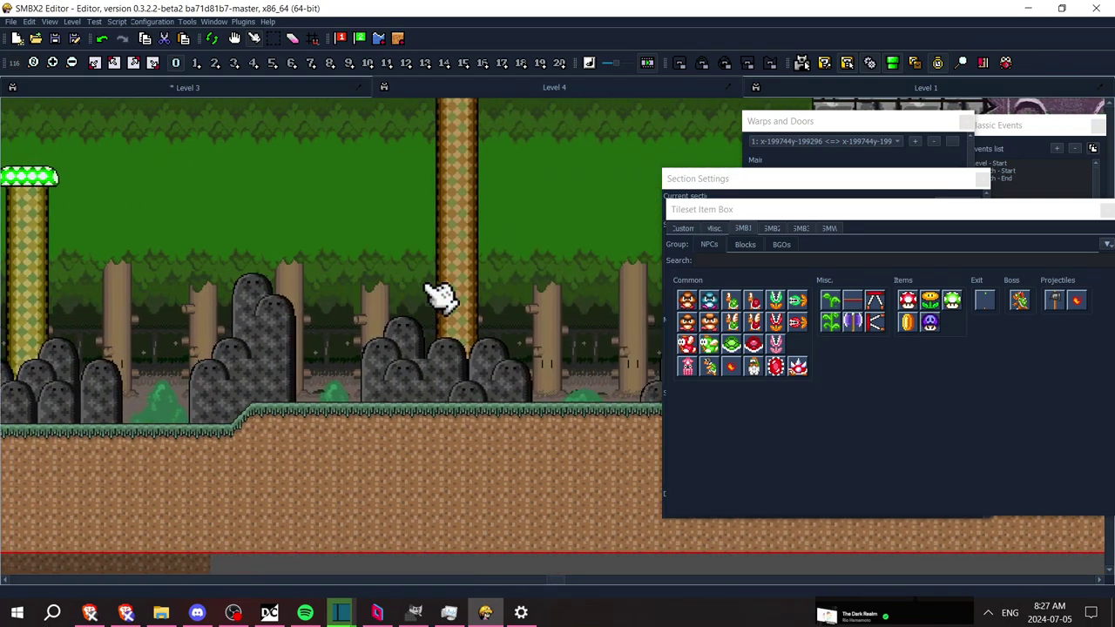
scroll(457, 309, left, 3)
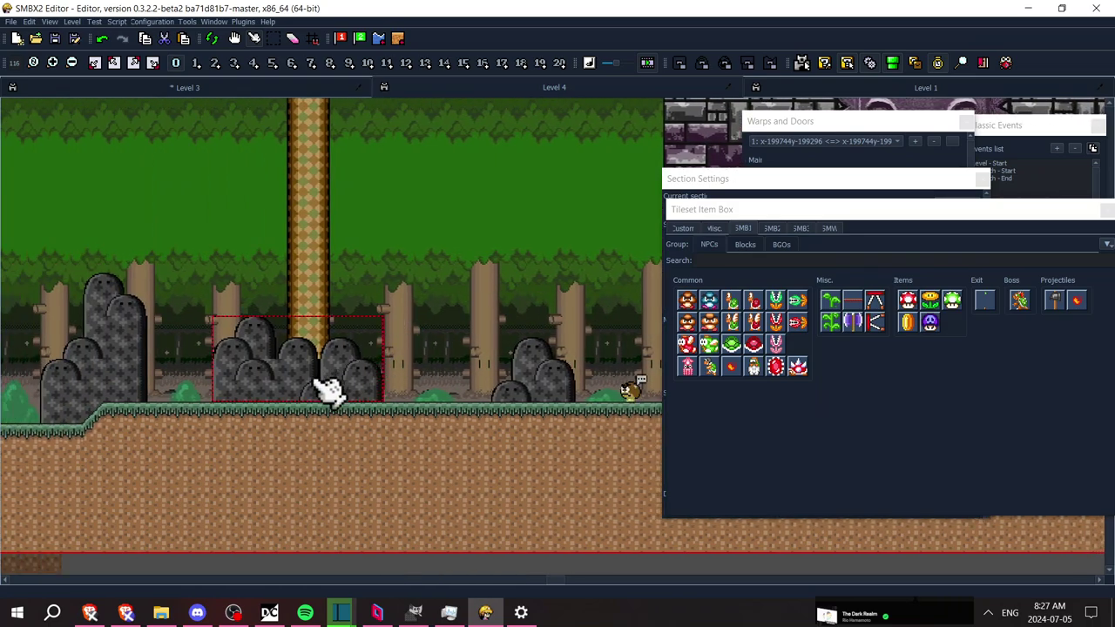
scroll(314, 349, left, 8)
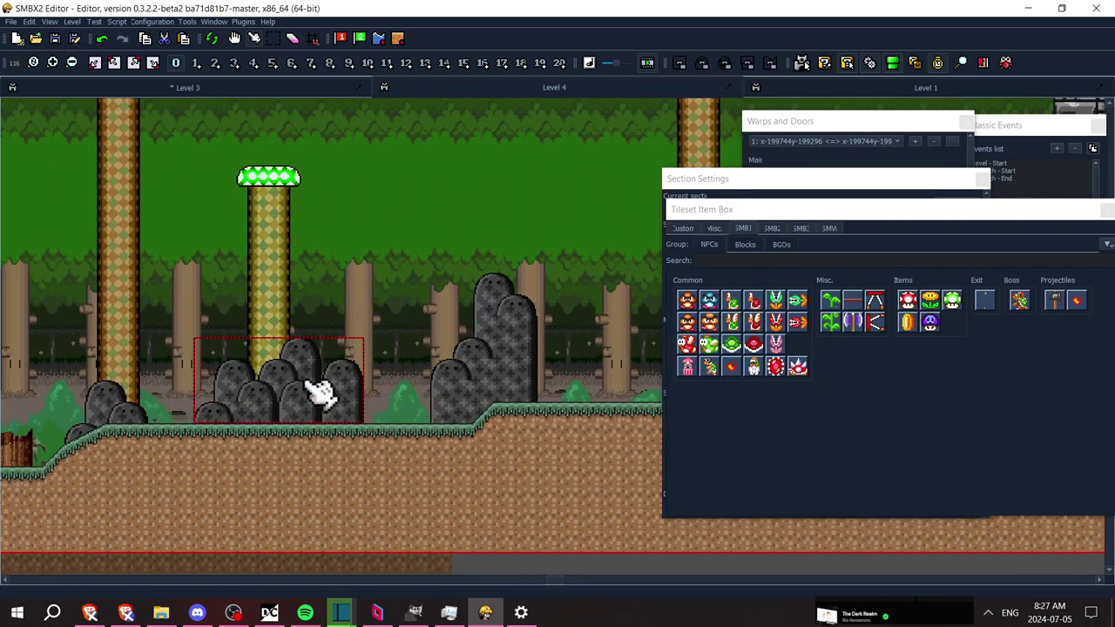
scroll(316, 383, right, 13)
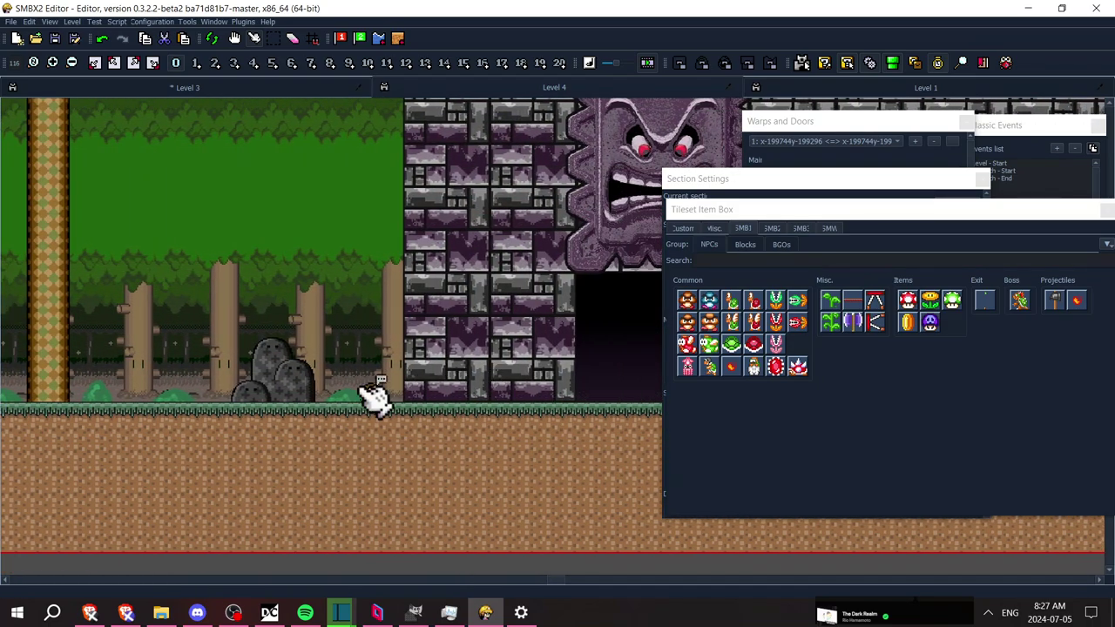
scroll(381, 376, right, 11)
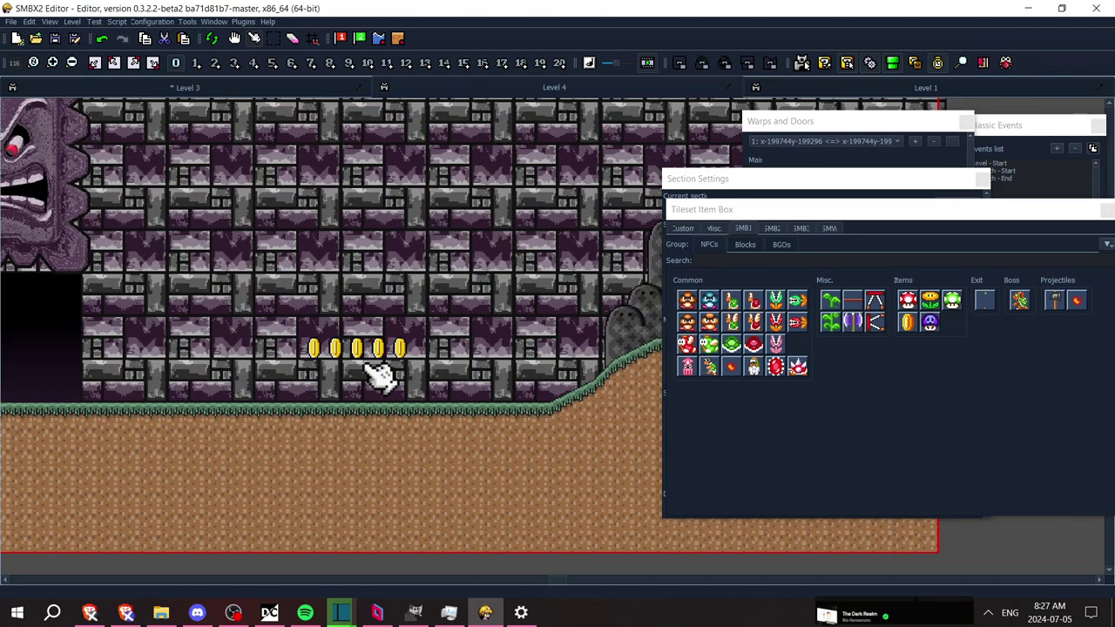
middle_click(314, 346)
middle_click(336, 346)
middle_click(355, 342)
middle_click(378, 344)
middle_click(401, 343)
Delete the leftover item on the slope beside the tall grey hill at the end of Level 4
scroll(409, 325, right, 2)
scroll(416, 330, right, 3)
drag(442, 311, 519, 298)
click(513, 294)
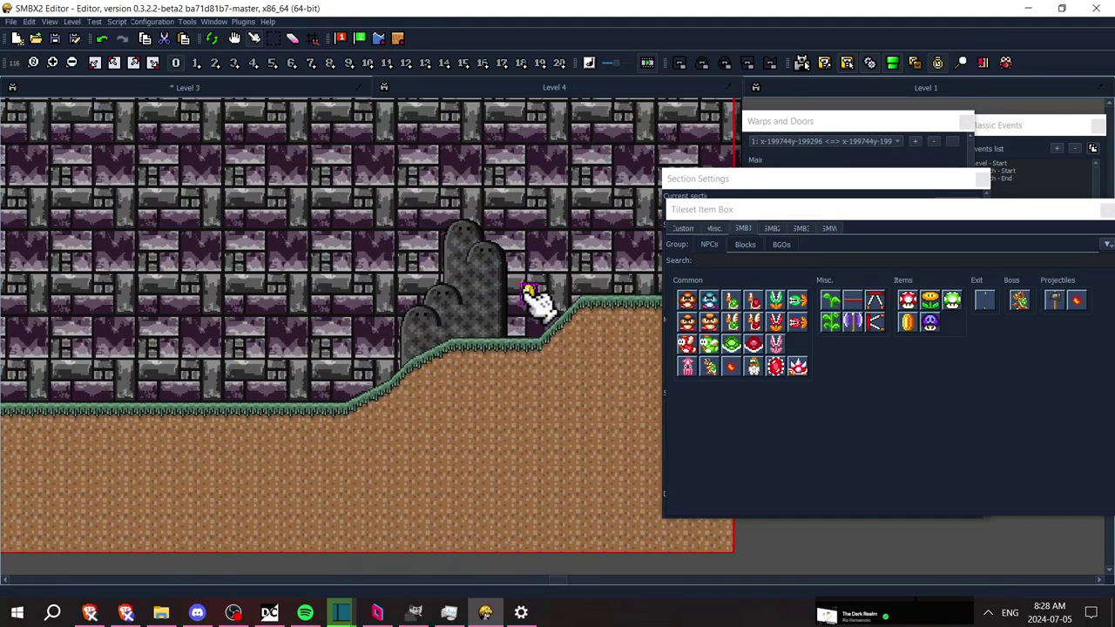
click(529, 293)
Turn off the offscreen exit for section 0 of Level 4
scroll(534, 299, right, 3)
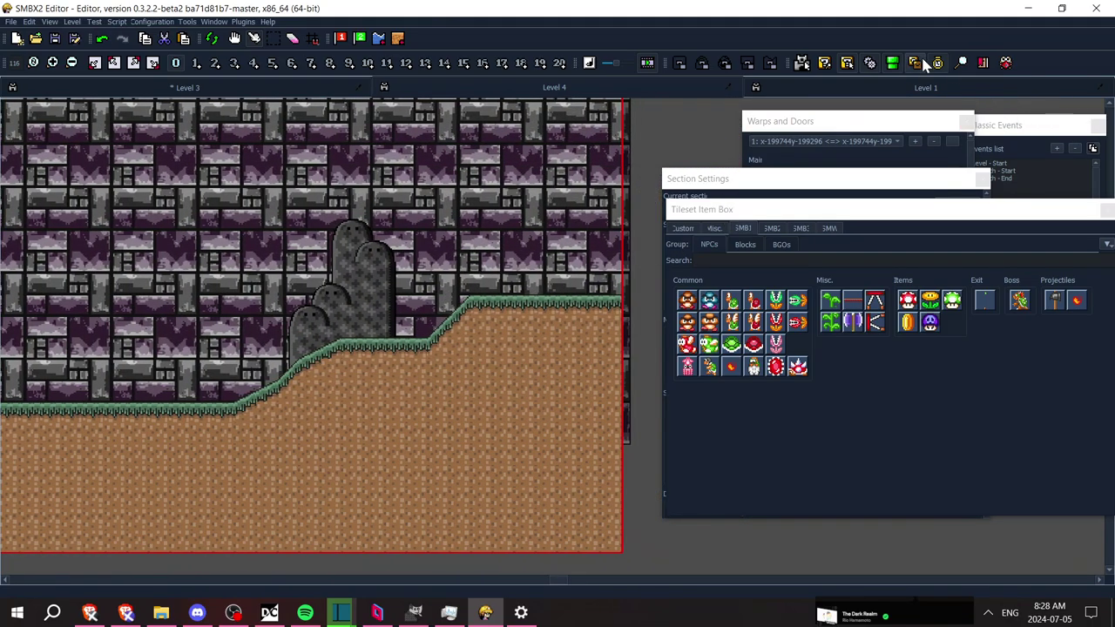
click(870, 68)
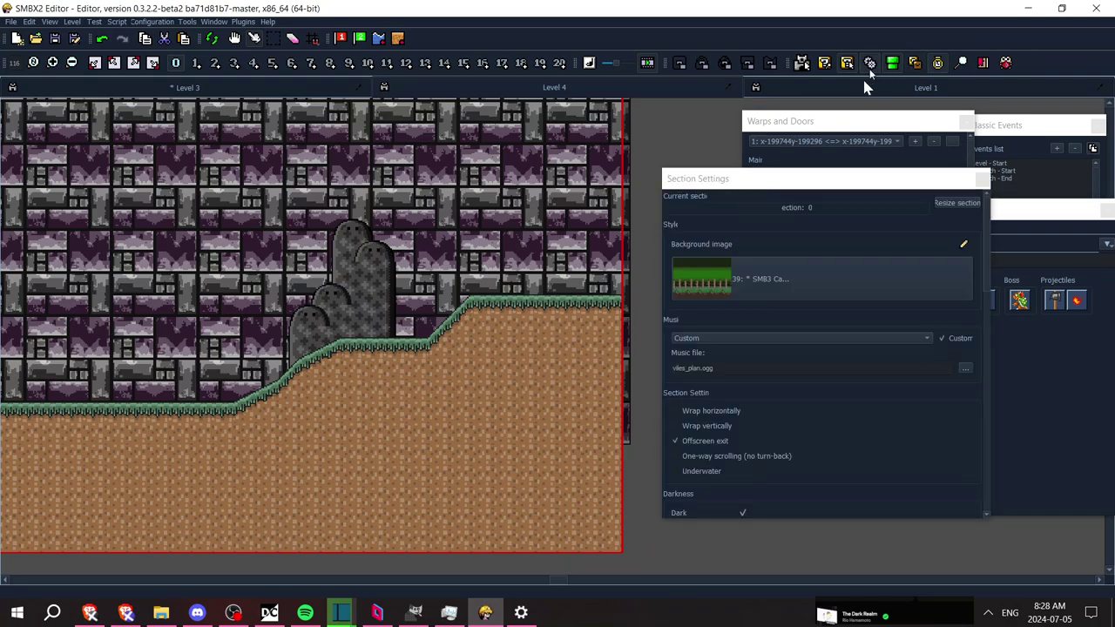
click(697, 440)
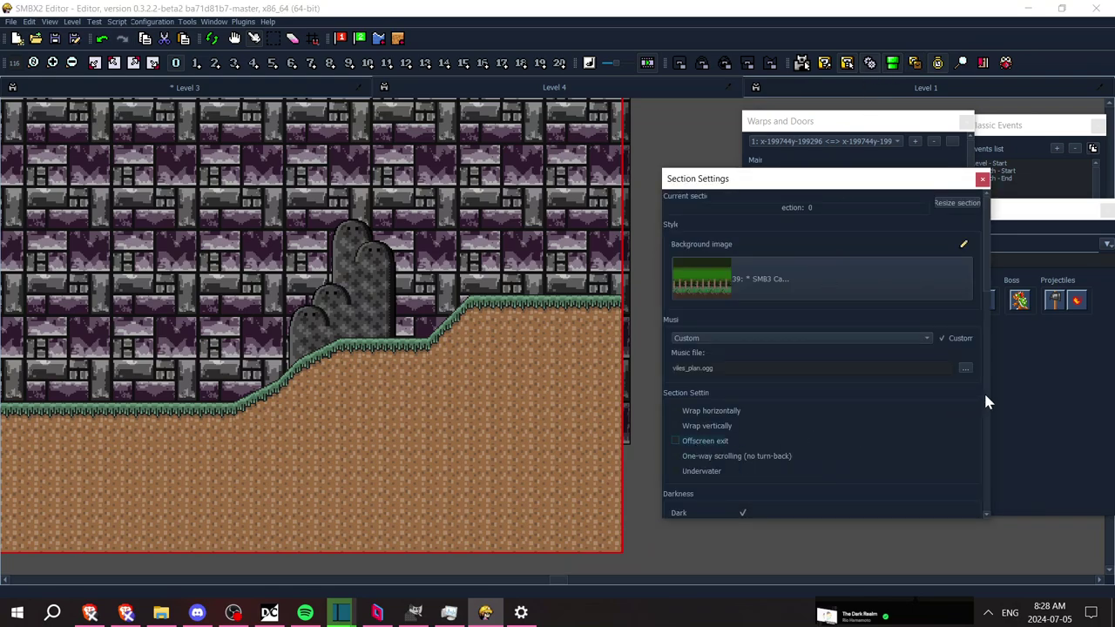
click(649, 323)
Playtest Level 4, running the character from the start through the forest to the castle wall
key(ctrl+s)
key(F5)
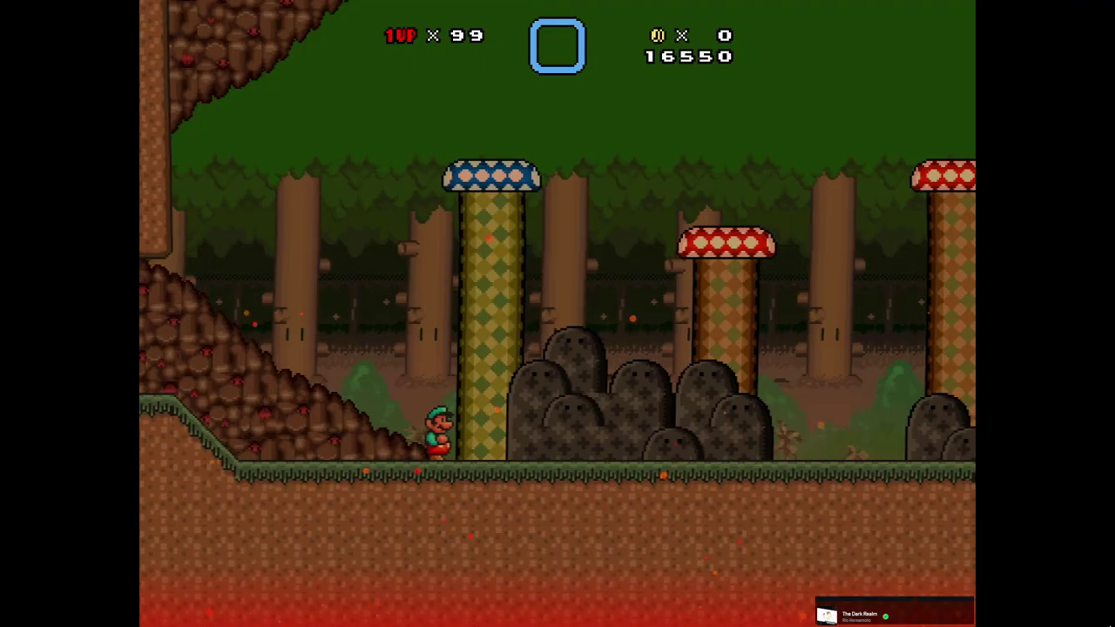
key(Right)
key(Right)
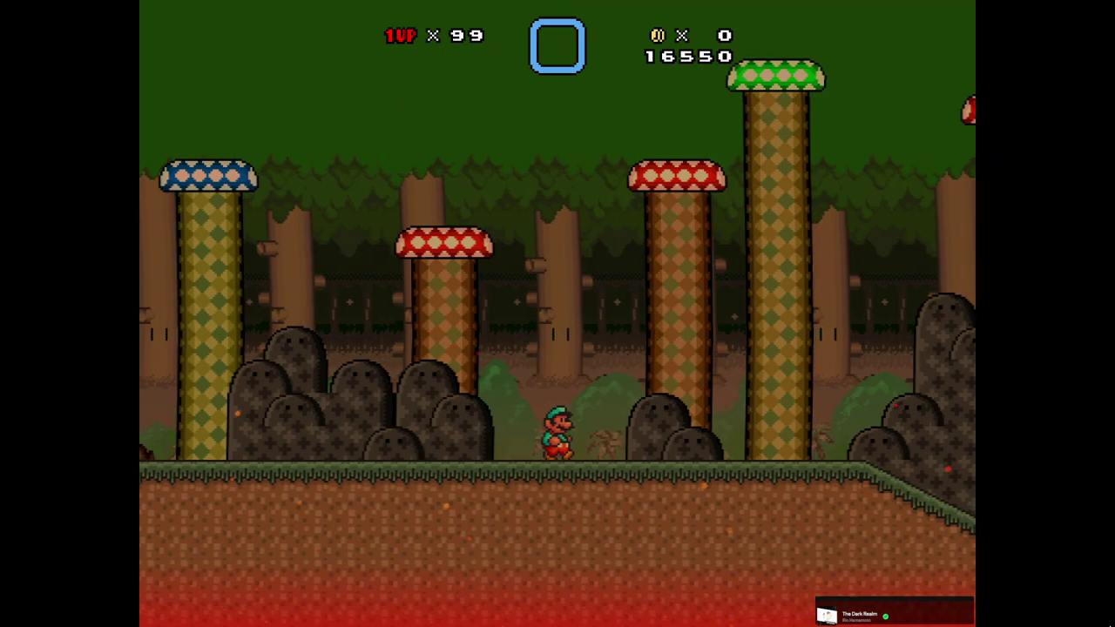
key(Right)
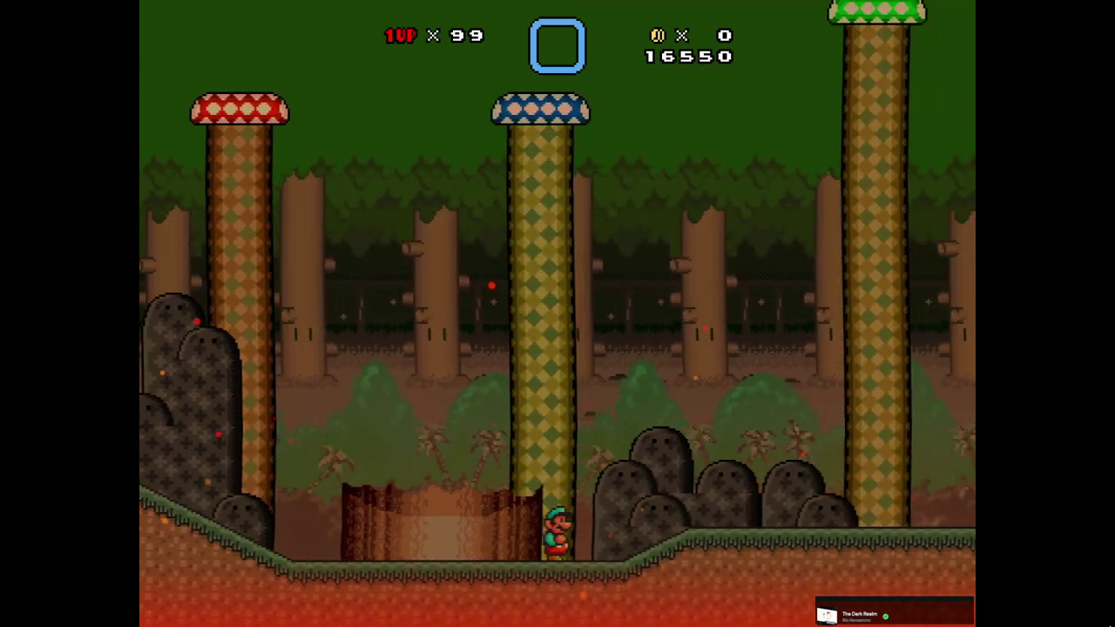
key(z)
key(Right)
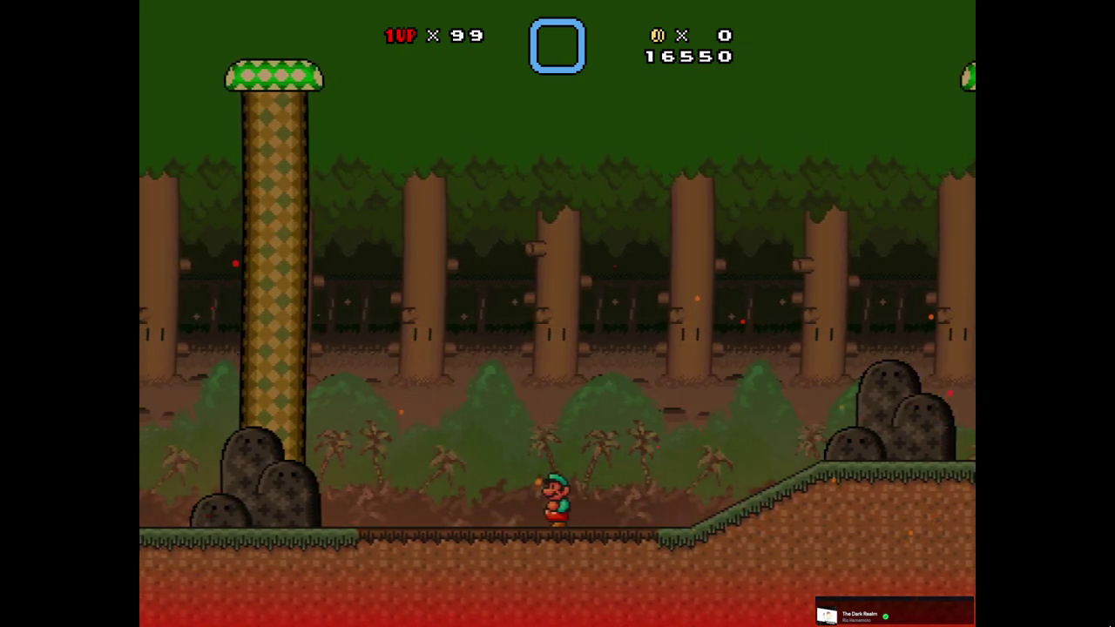
key(Right)
key(z)
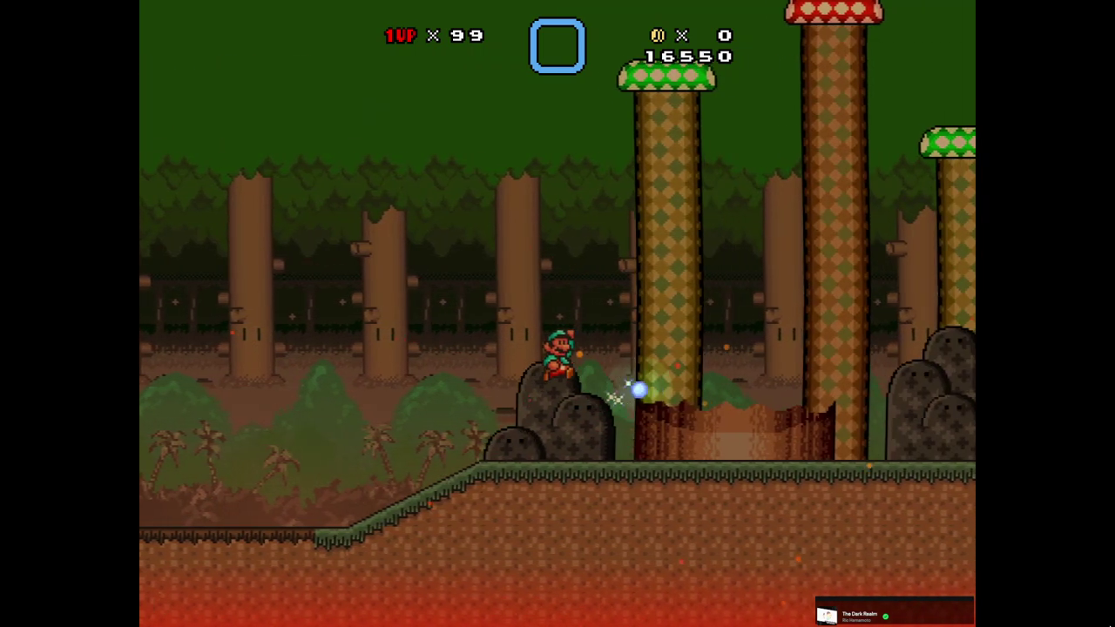
key(Right)
key(Right)
key(z)
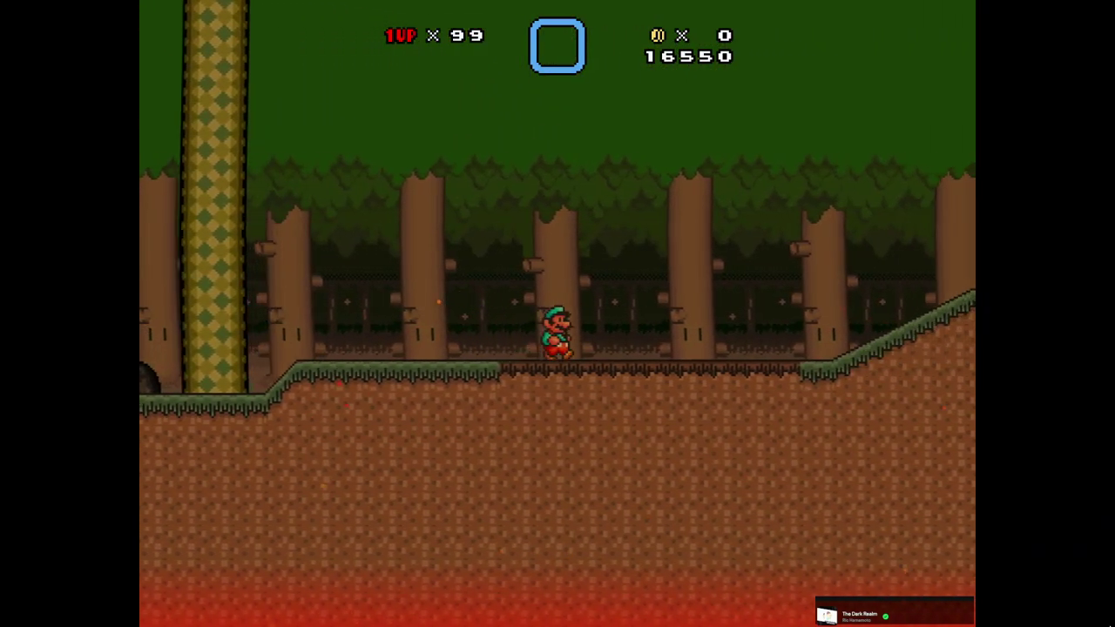
key(Right)
key(Right)
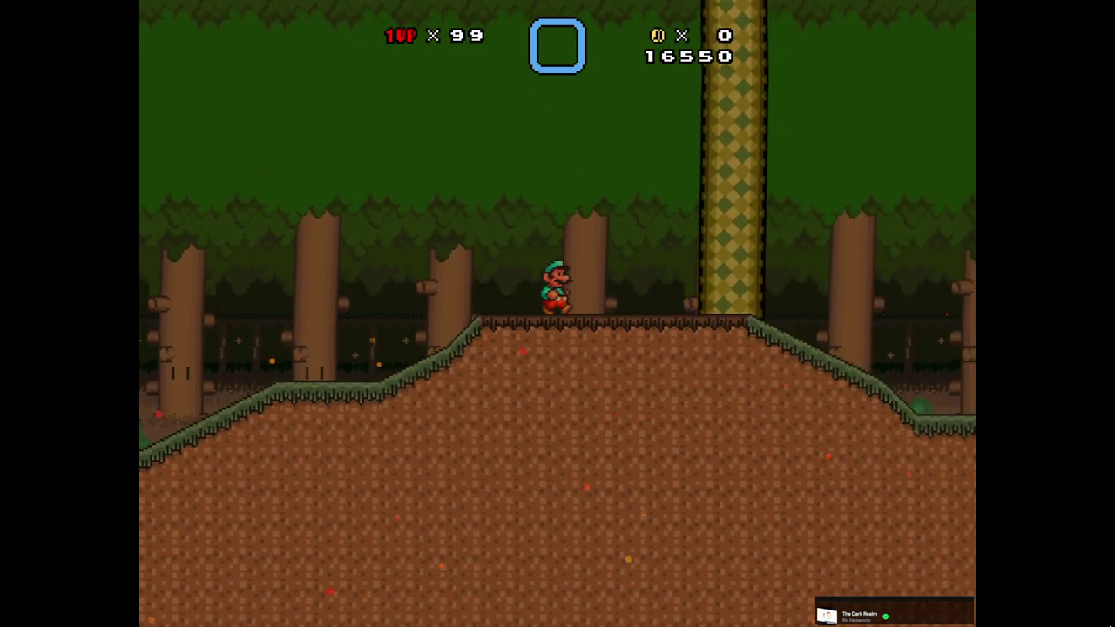
key(Right)
key(z)
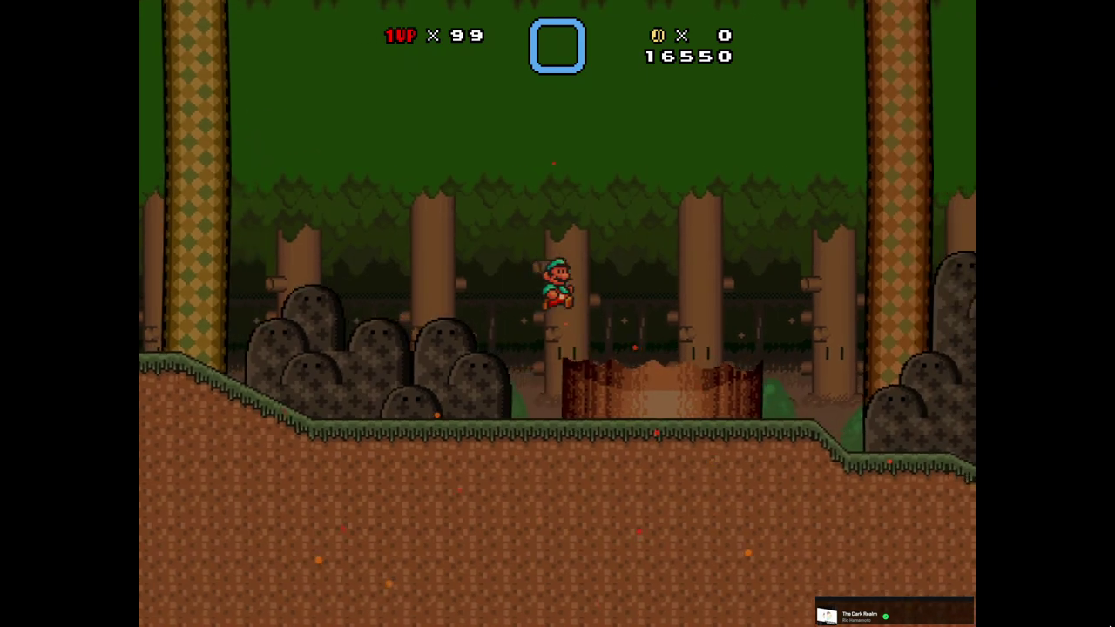
key(Right)
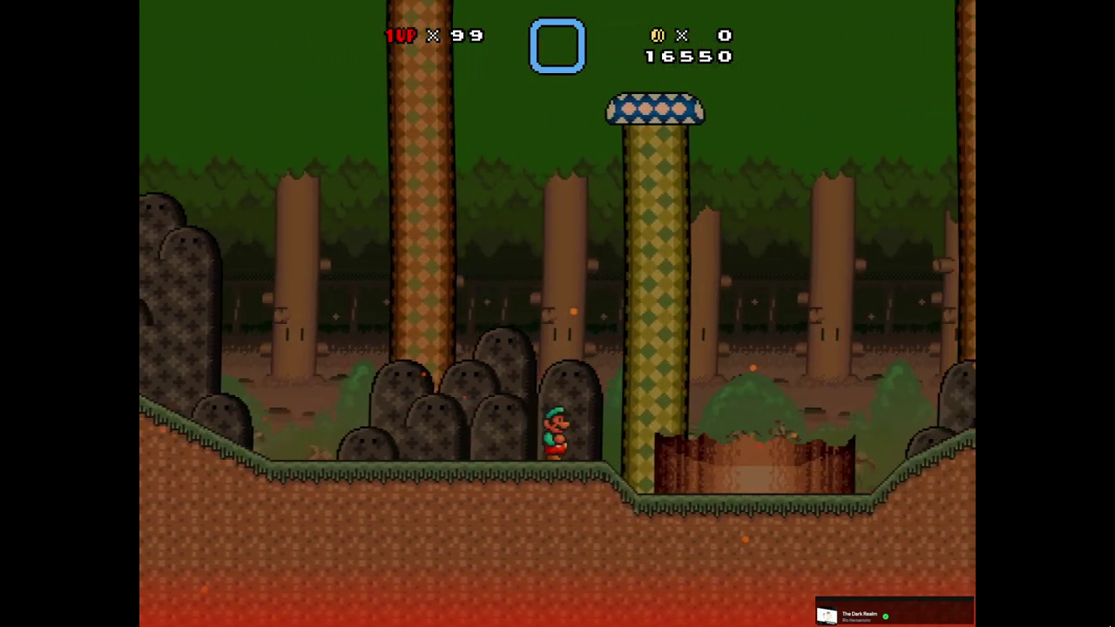
key(z)
key(Right)
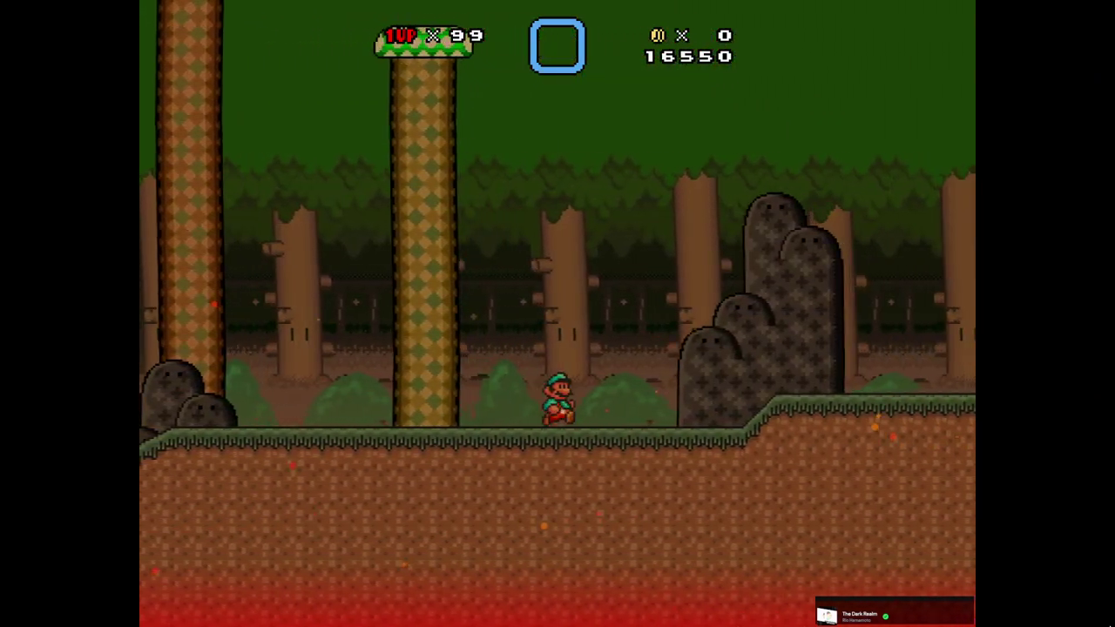
key(z)
key(Right)
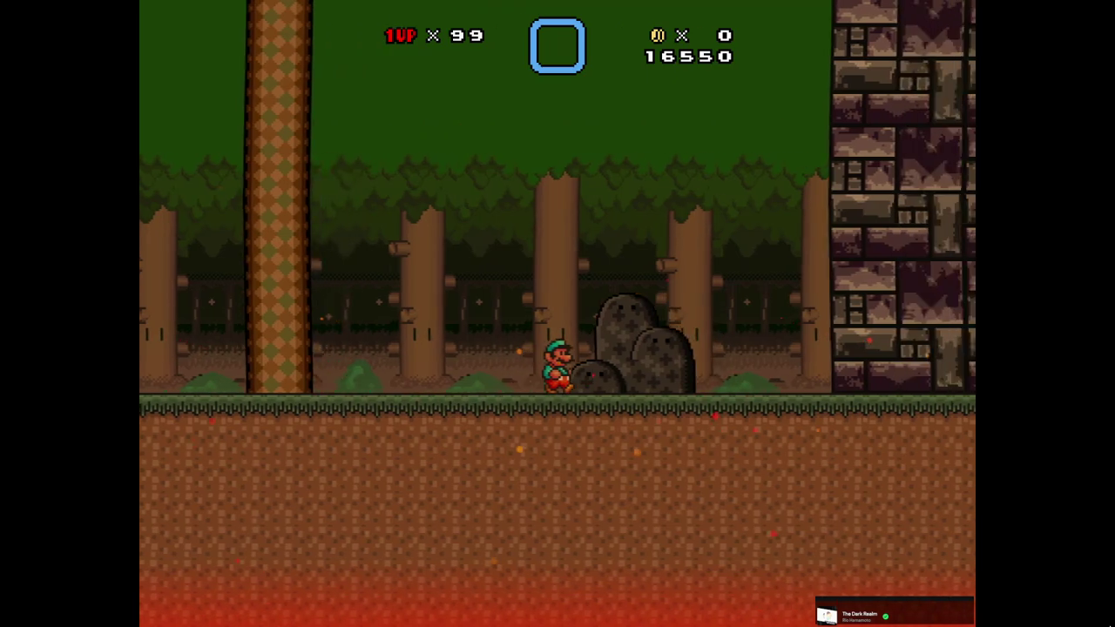
key(Right)
key(z)
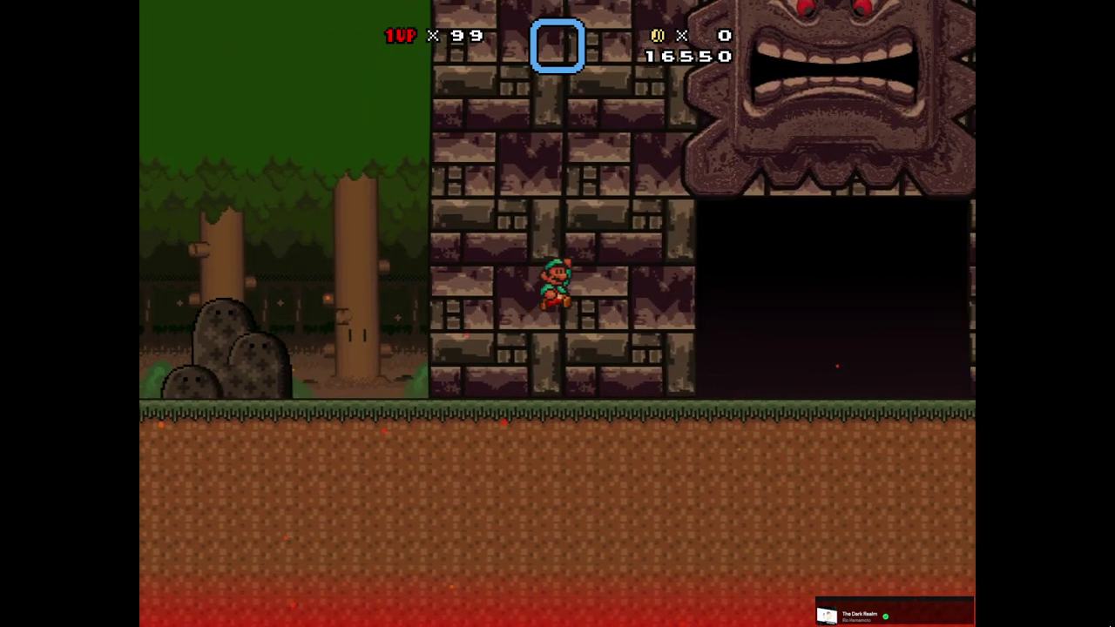
Check the Thwomp-faced castle entrance in the playtest and quit the test
key(z)
key(Right)
key(Left)
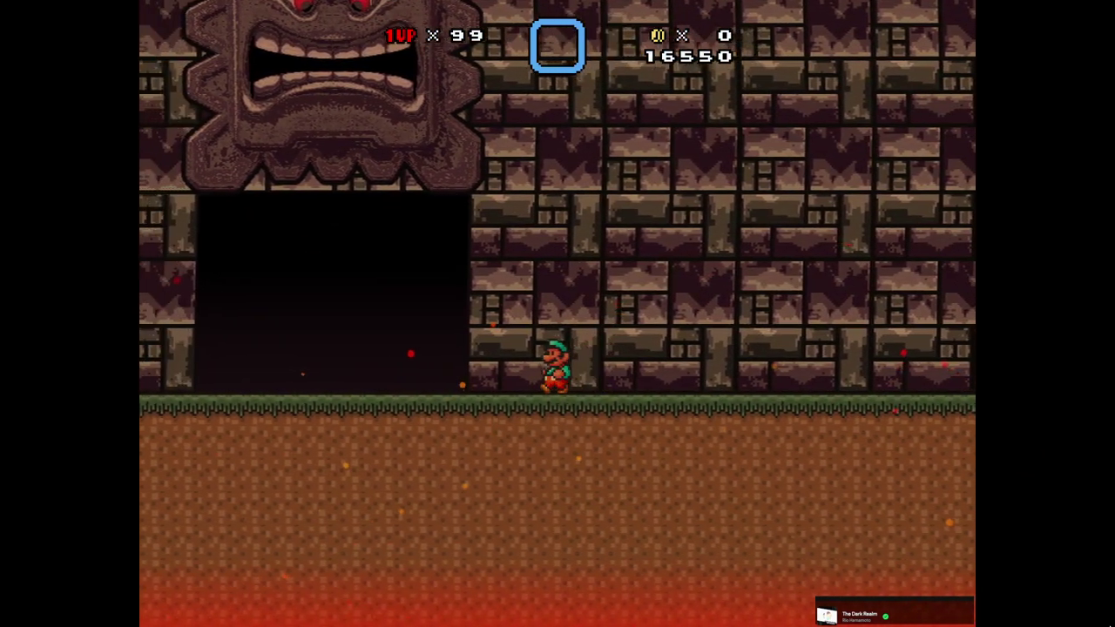
key(z)
key(Left)
key(Escape)
key(Up)
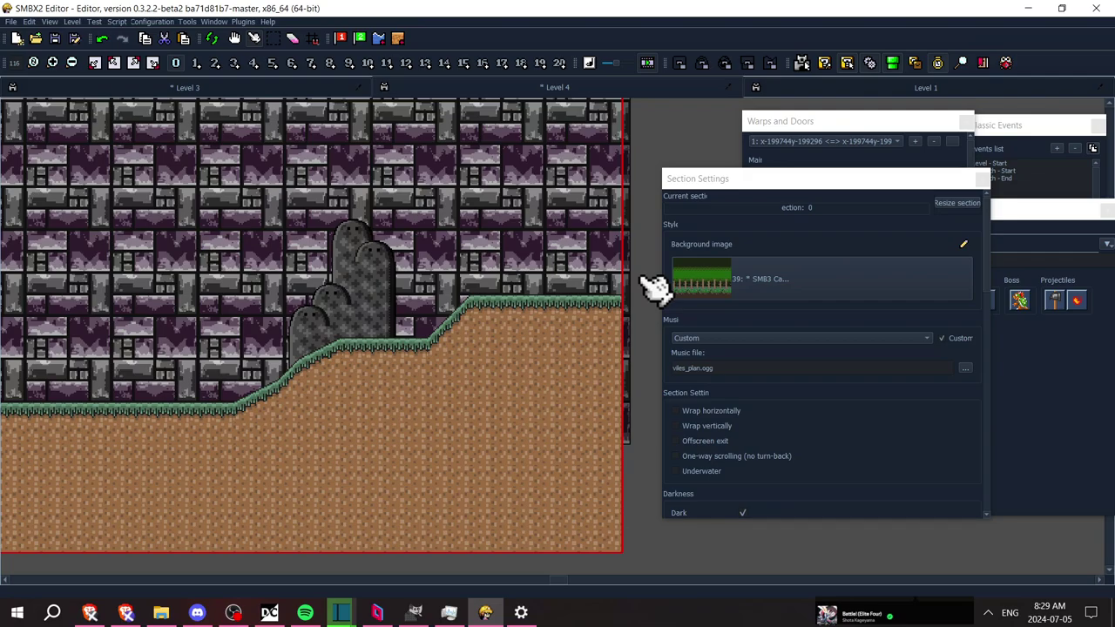
Examine Level 4's grassy ground edges from the castle entrance back to the bare dirt strips
key(Left)
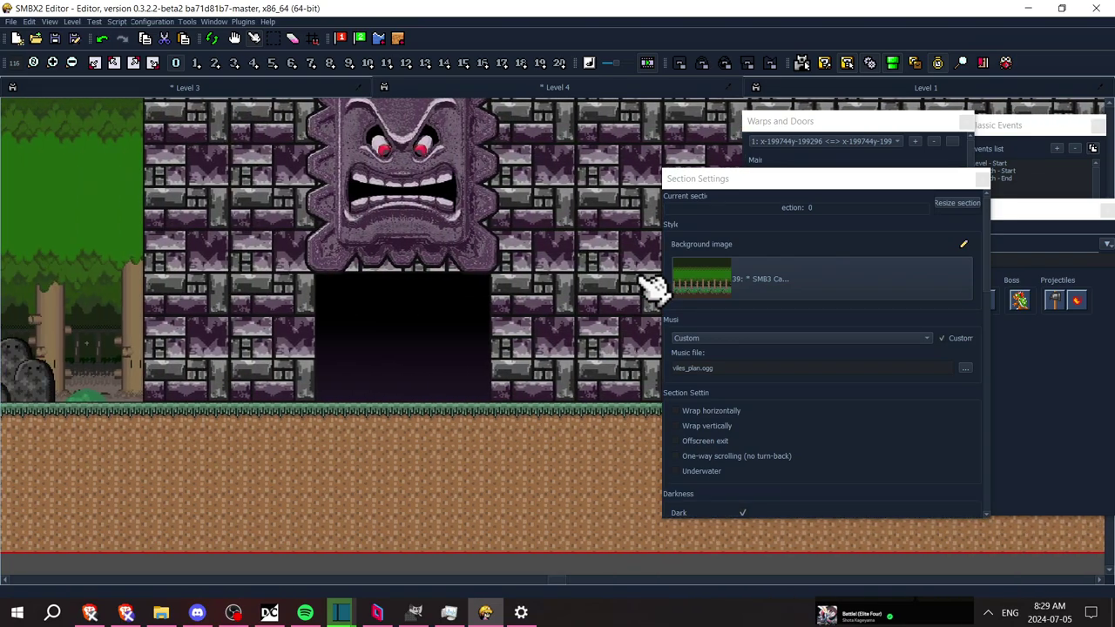
key(Left)
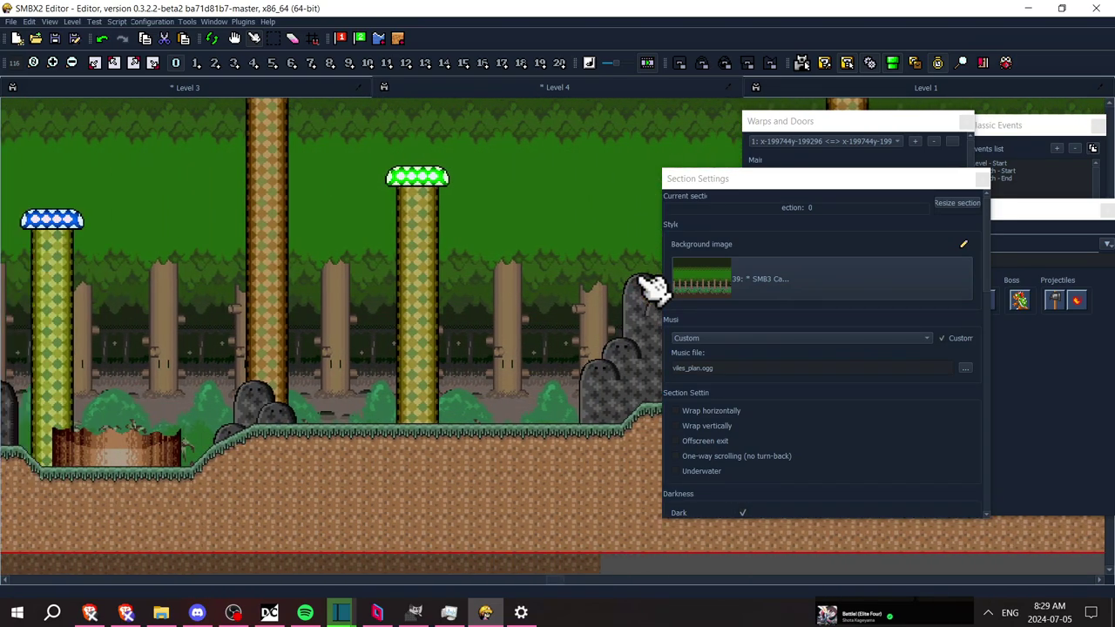
key(Left)
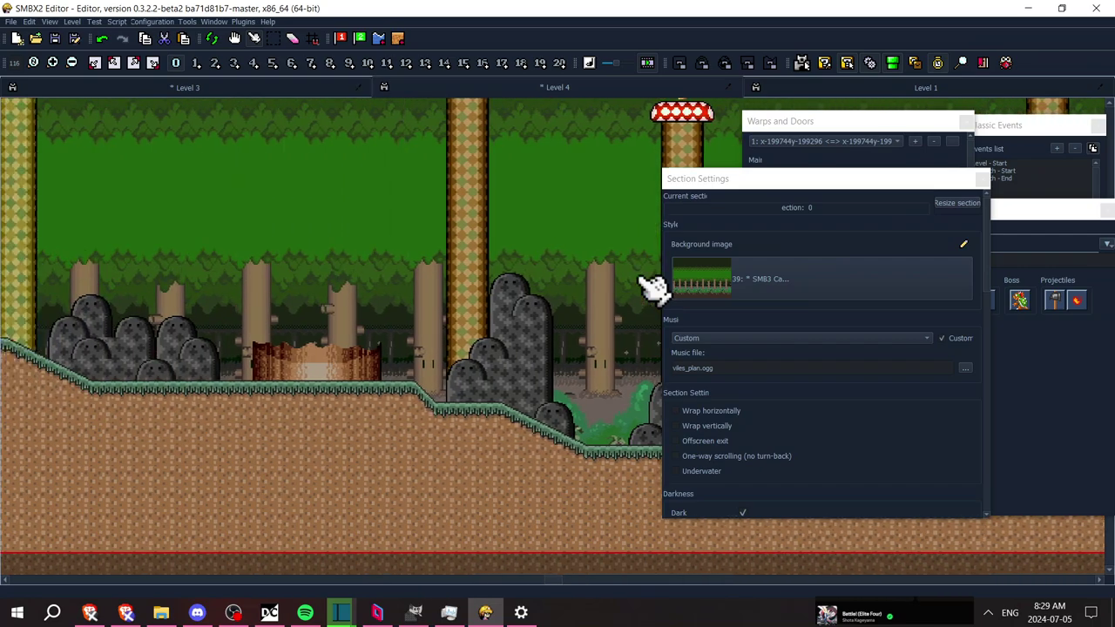
key(Left)
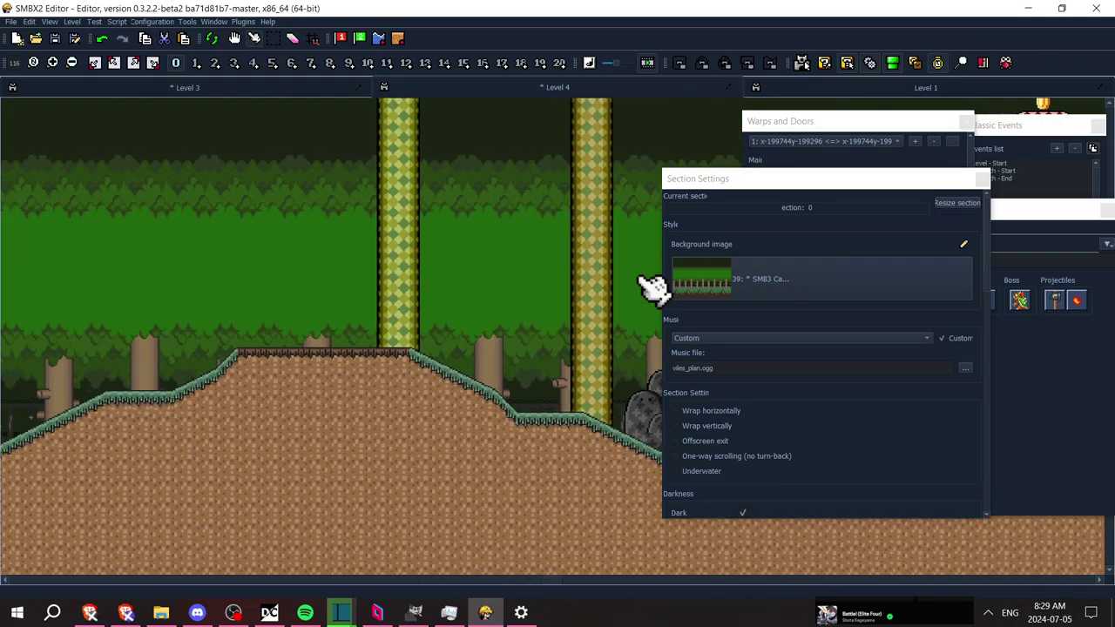
key(Left)
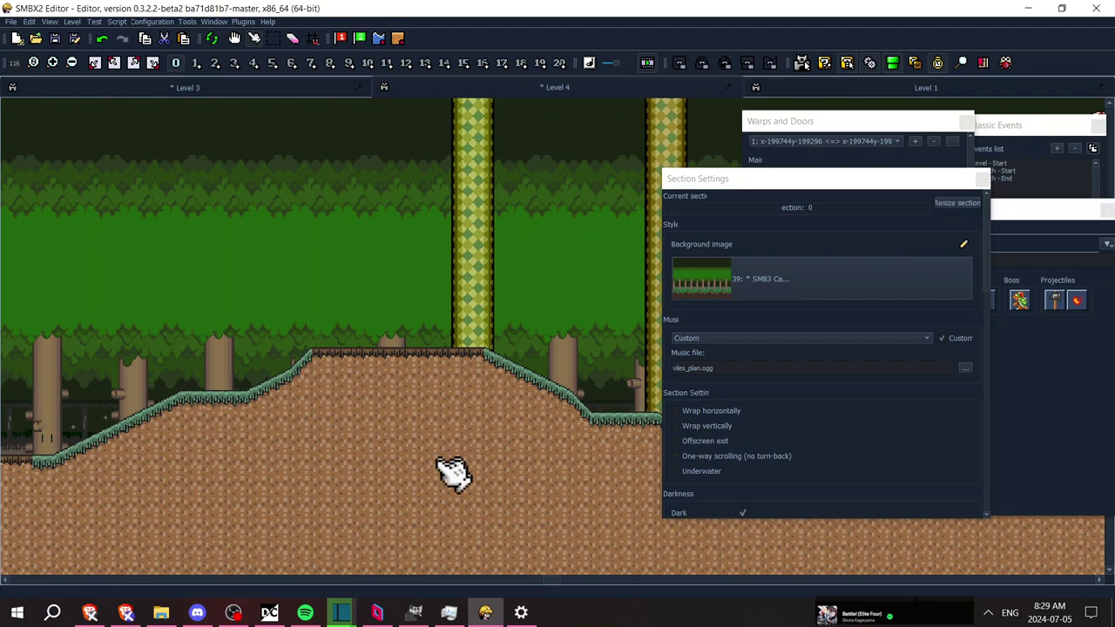
Switch to GIMP and close the background-8 image, discarding its unsaved changes
click(414, 610)
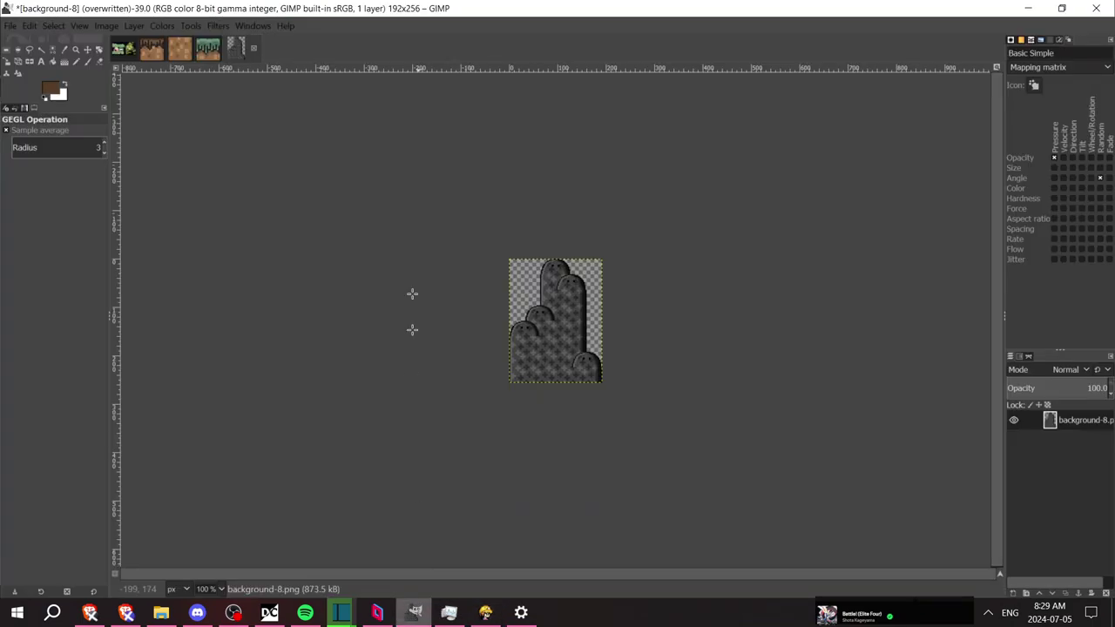
click(254, 49)
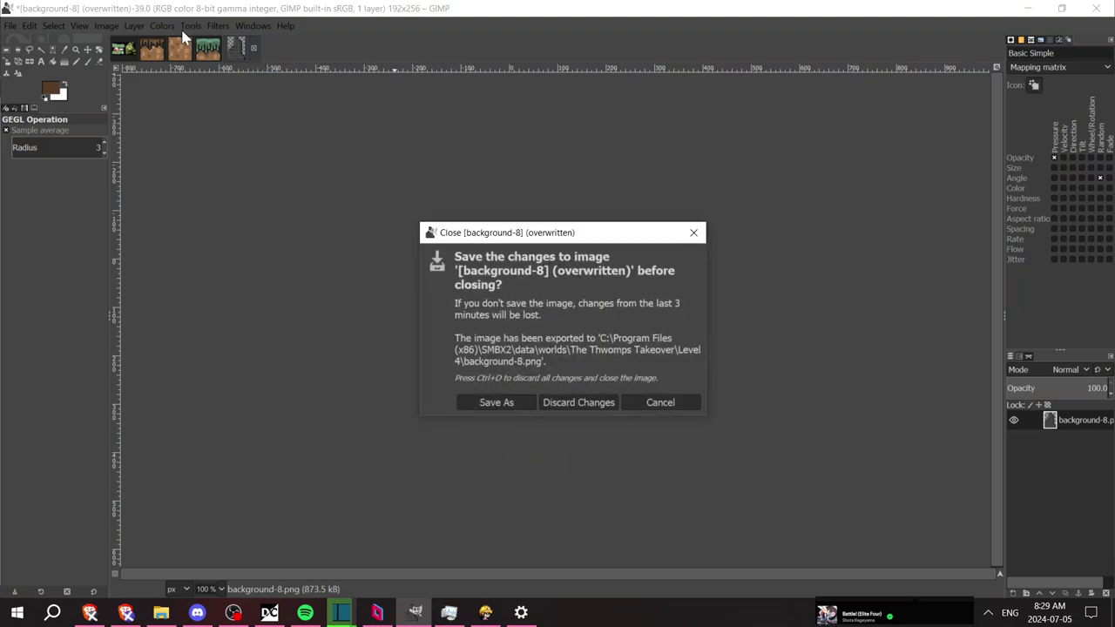
key(ctrl+d)
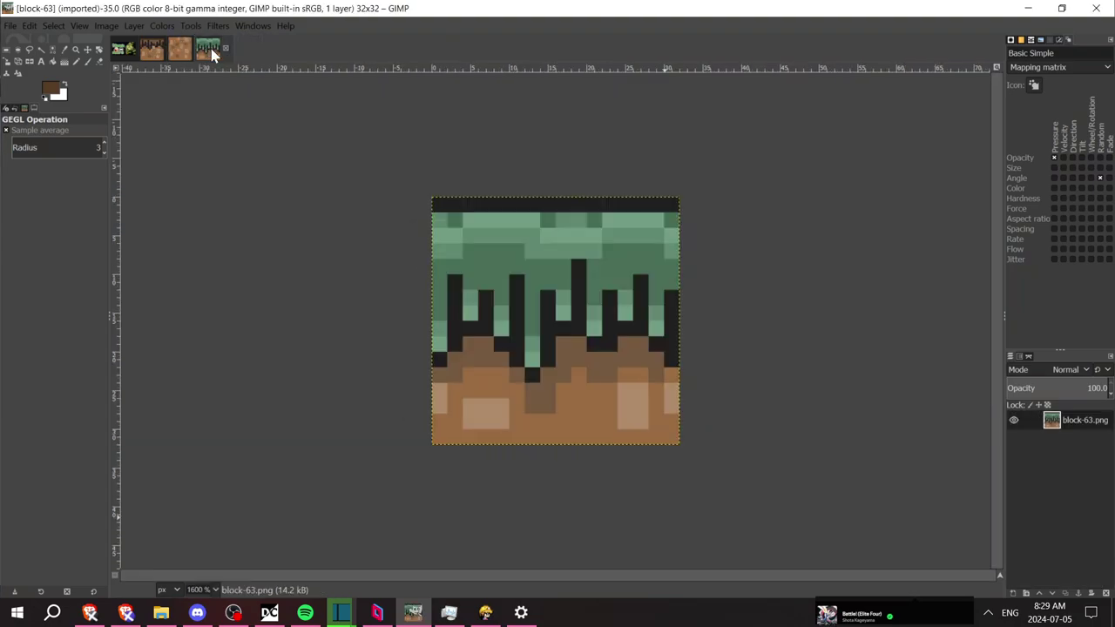
click(170, 27)
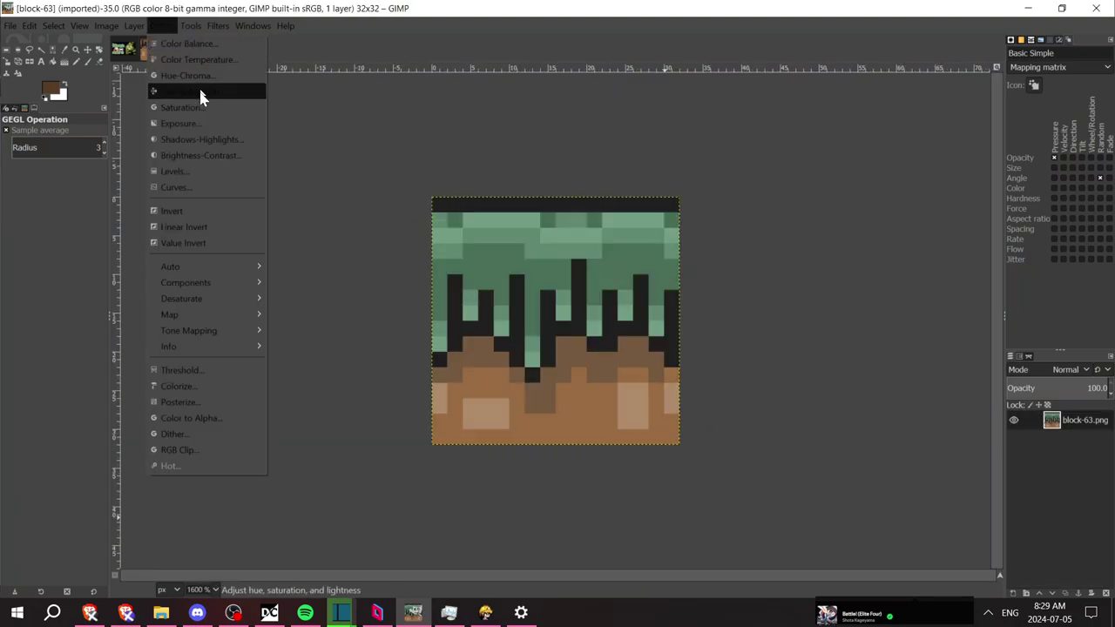
click(192, 76)
click(90, 140)
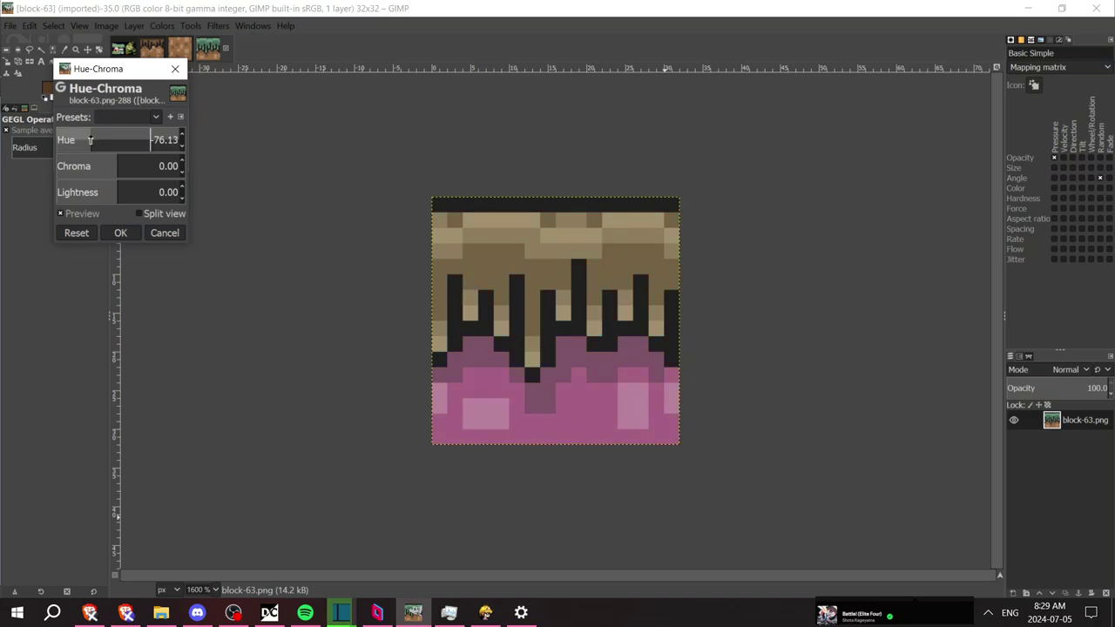
click(162, 233)
Select block-63's green grass shades by color, apply Hue-Chroma with hue -50.51 and chroma -1, and overwrite block-63.png
click(52, 51)
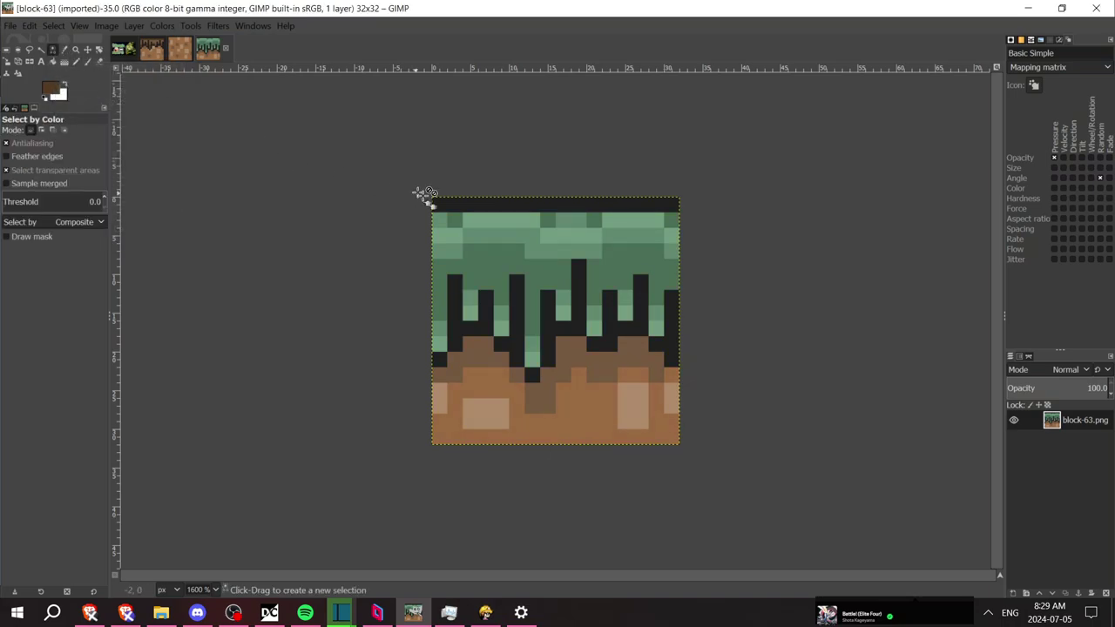
shift+click(482, 221)
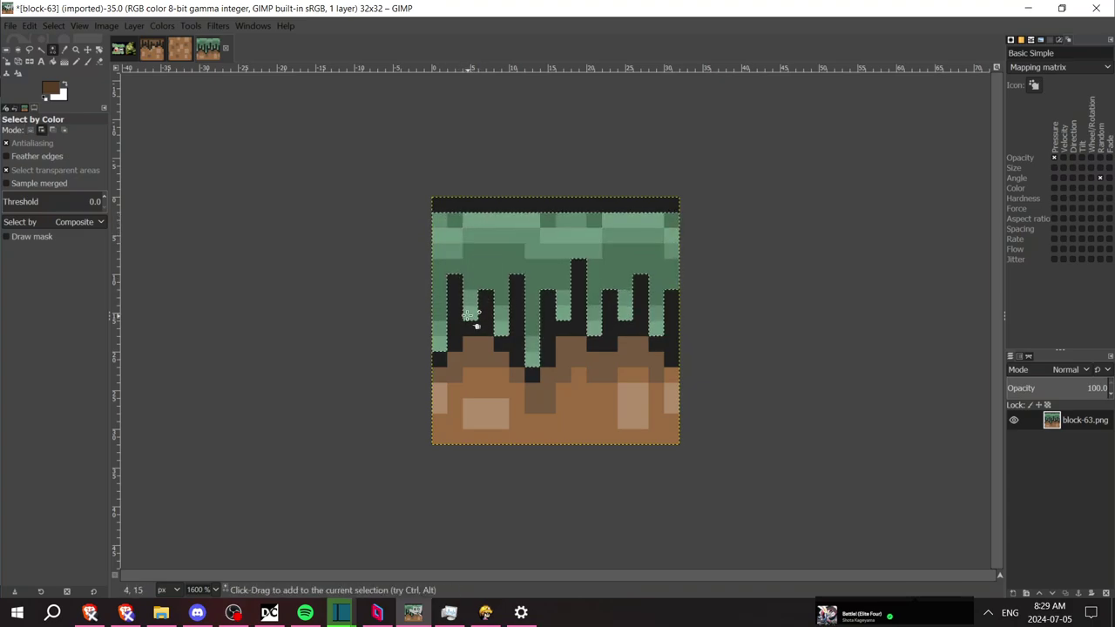
click(162, 26)
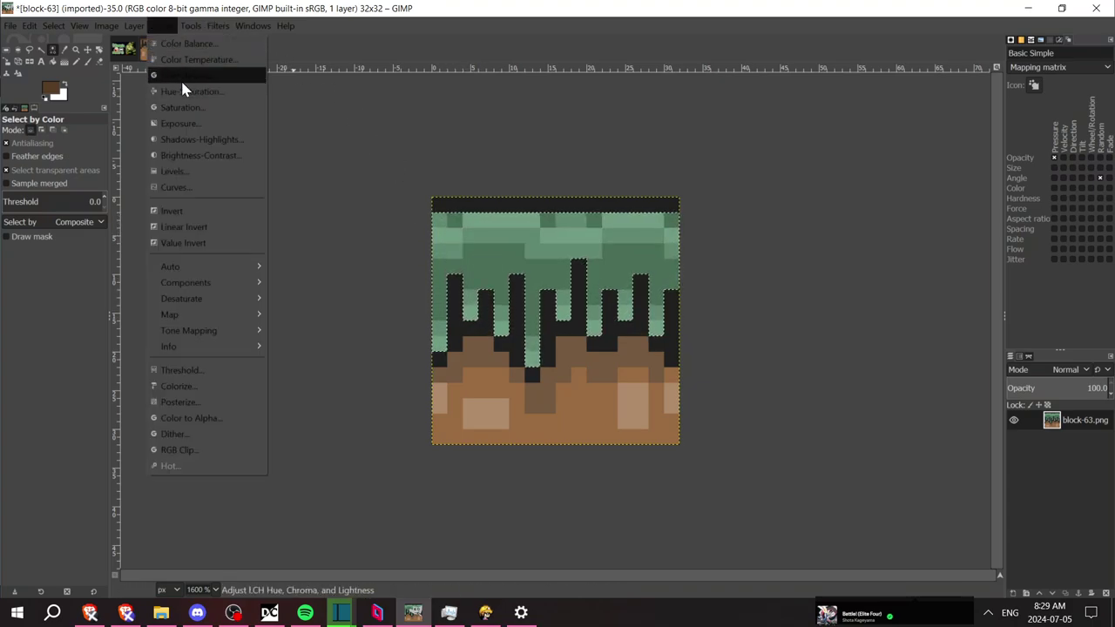
click(182, 88)
drag(112, 137, 105, 138)
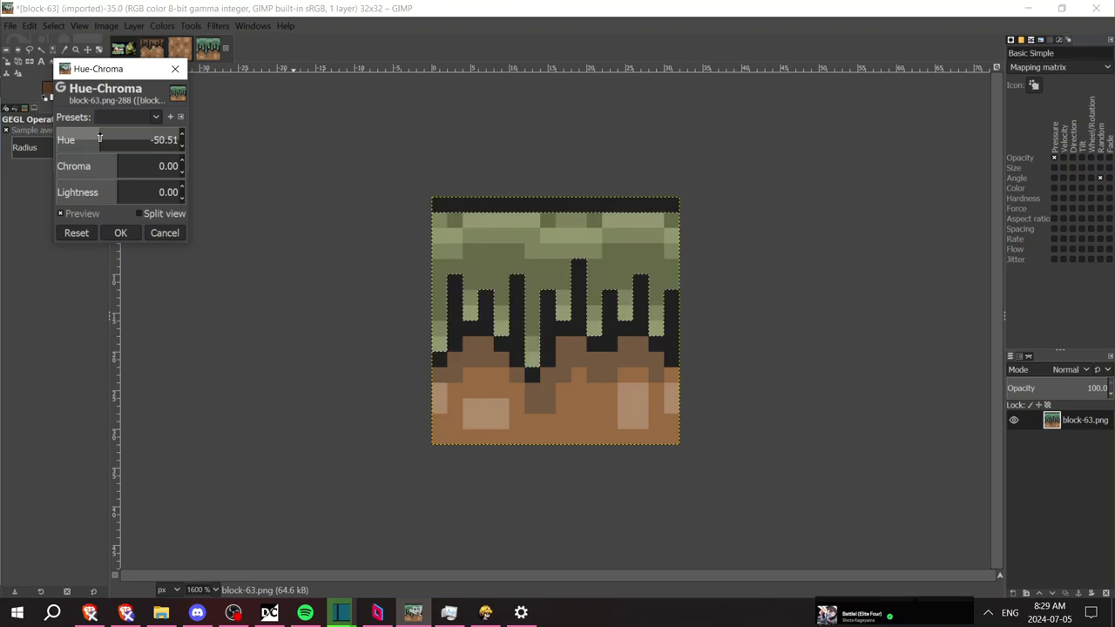
click(112, 164)
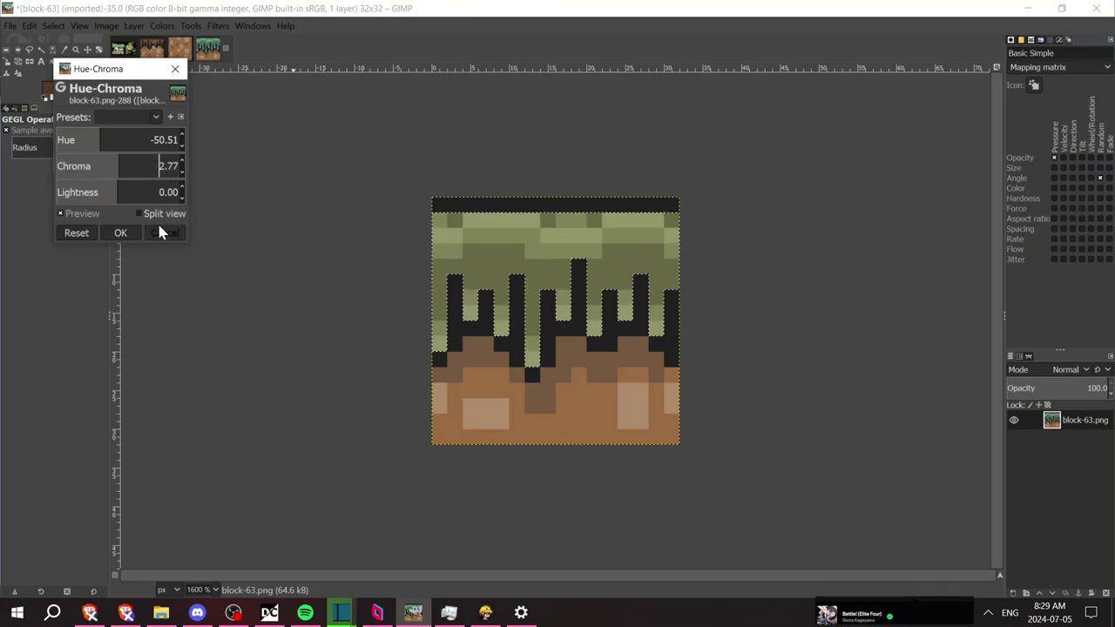
key(ctrl+a)
text(-1)
key(Return)
click(131, 232)
click(14, 34)
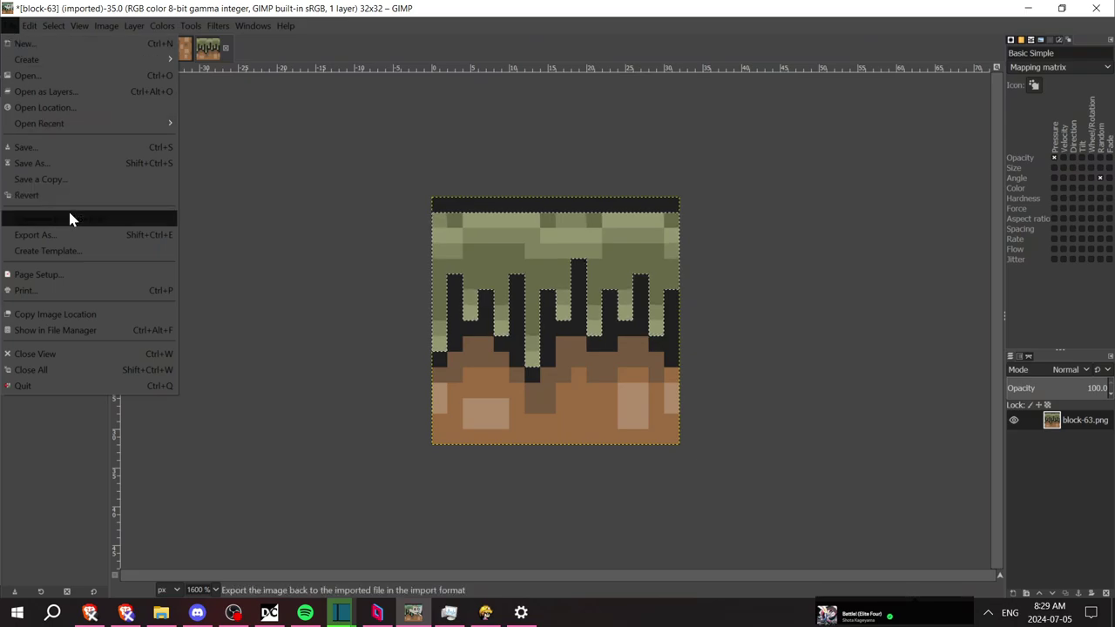
click(68, 209)
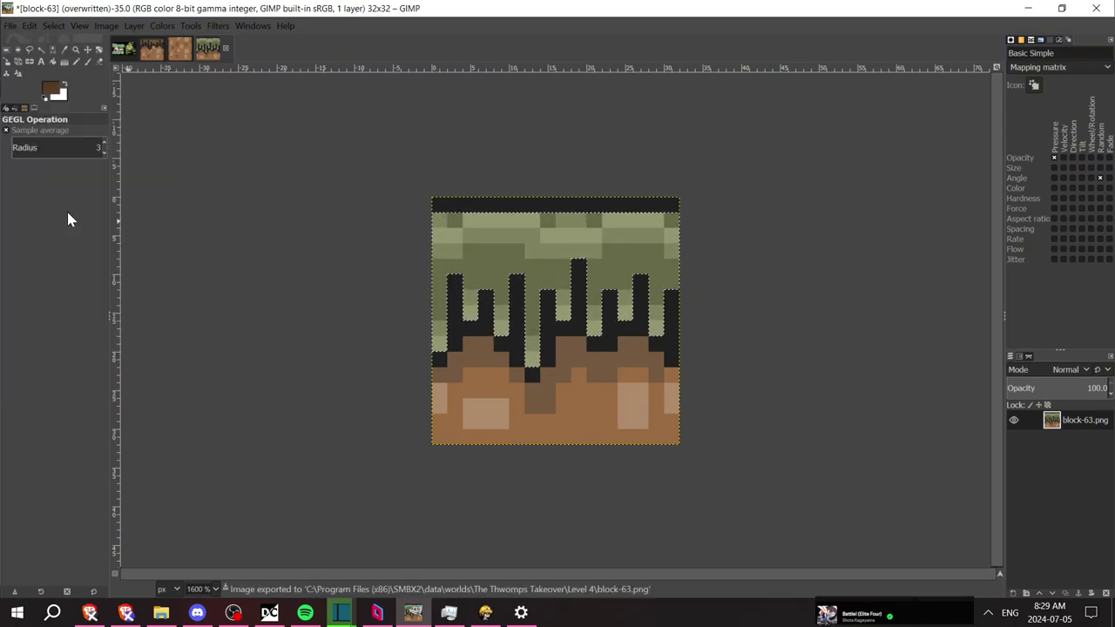
Find block-299.png in the Level 4 folder in File Explorer and open it in GIMP
click(161, 612)
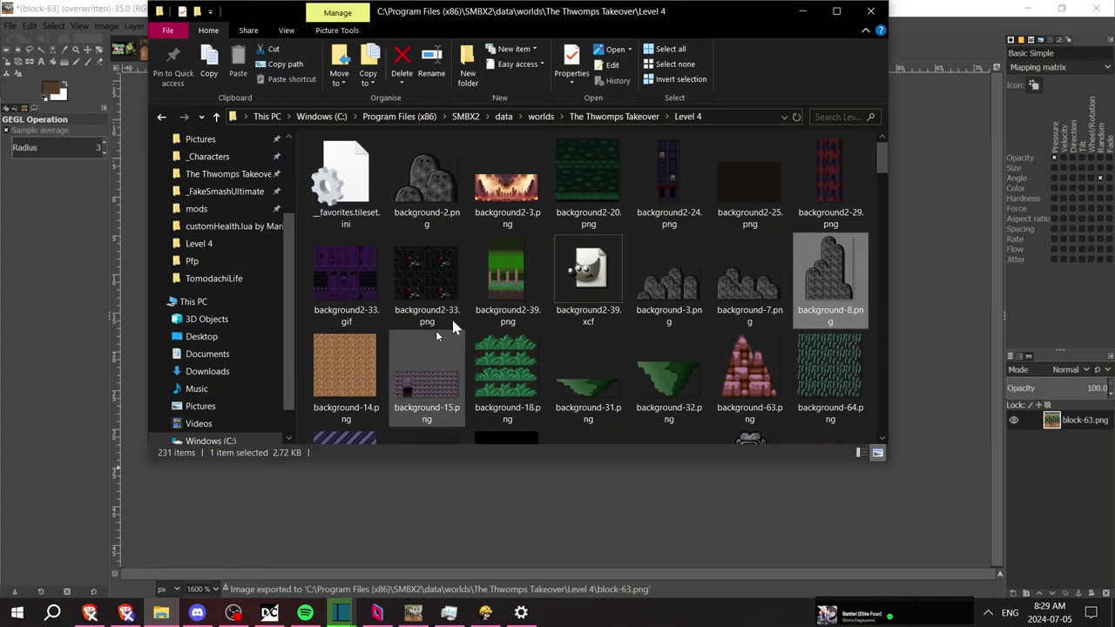
drag(881, 163, 881, 229)
click(749, 263)
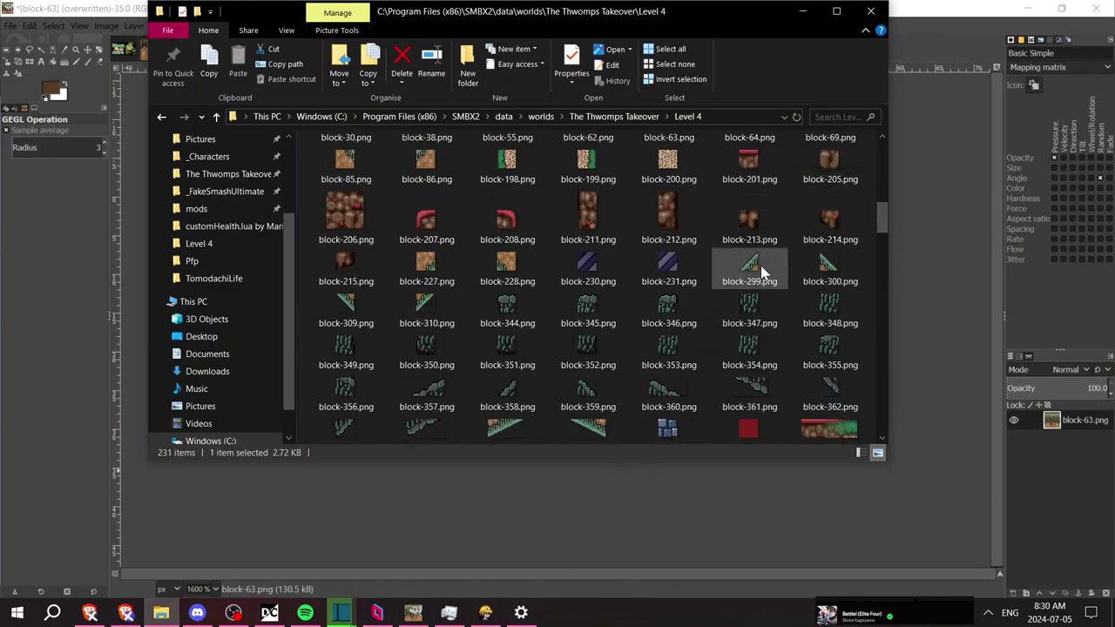
right_click(756, 266)
mouse_move(791, 371)
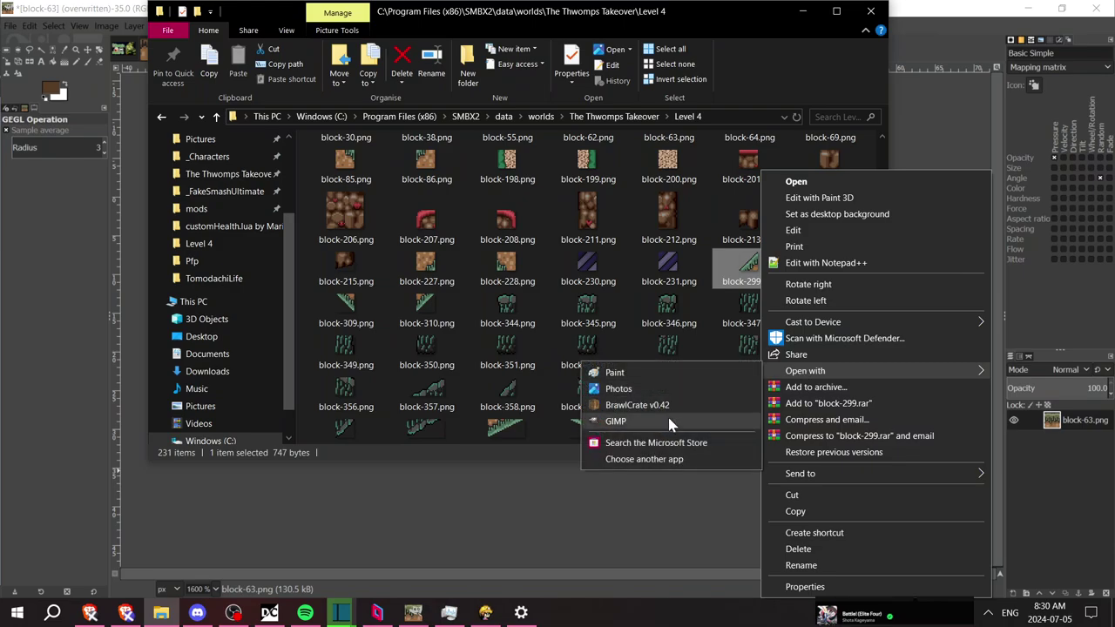
click(672, 416)
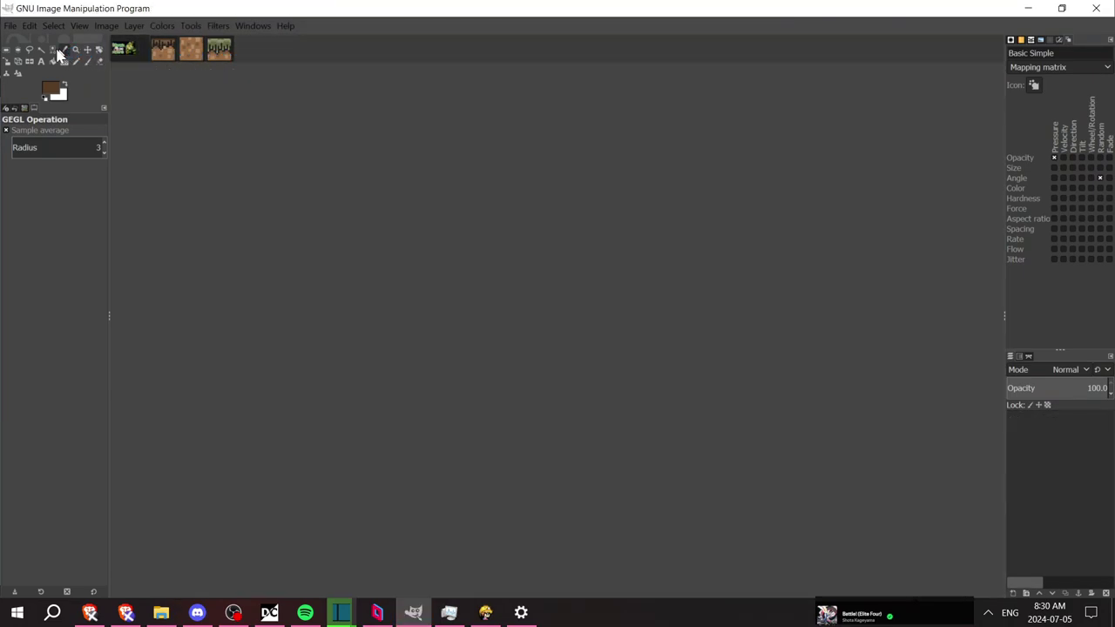
Select the slope's green grass shades by color, reapply the last Hue-Chroma filter, and overwrite block-299.png
click(52, 49)
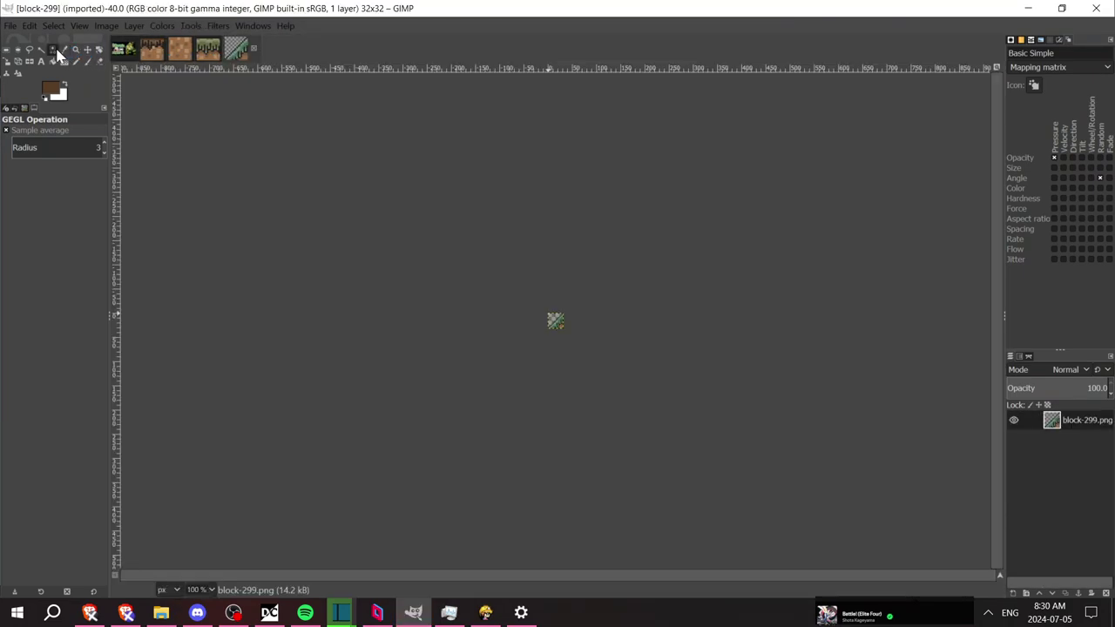
ctrl+scroll(390, 339, up, 8)
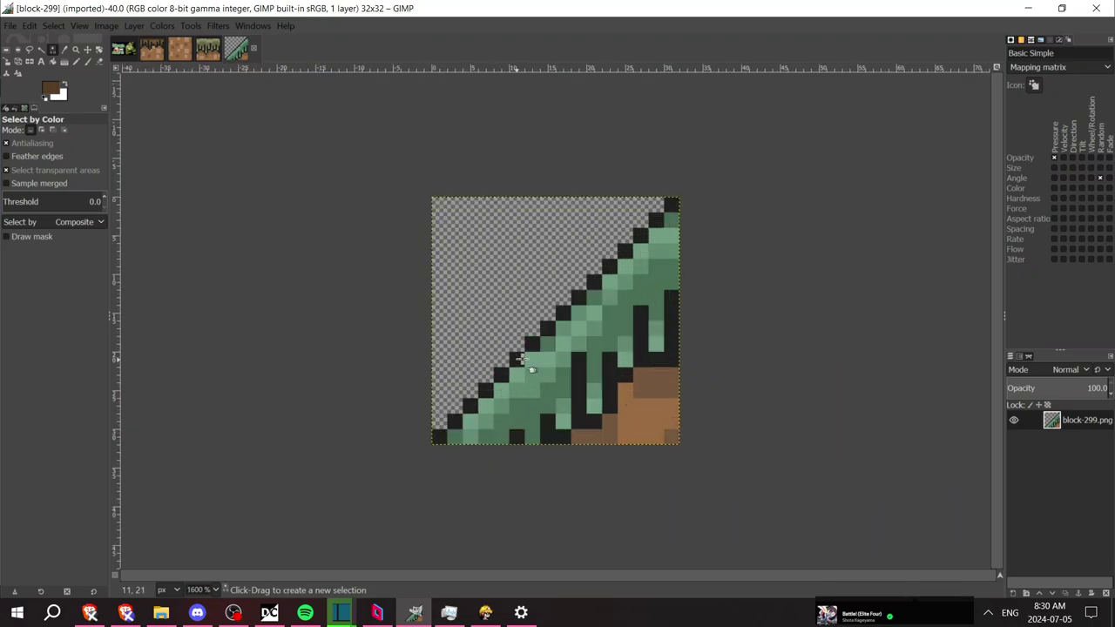
click(585, 328)
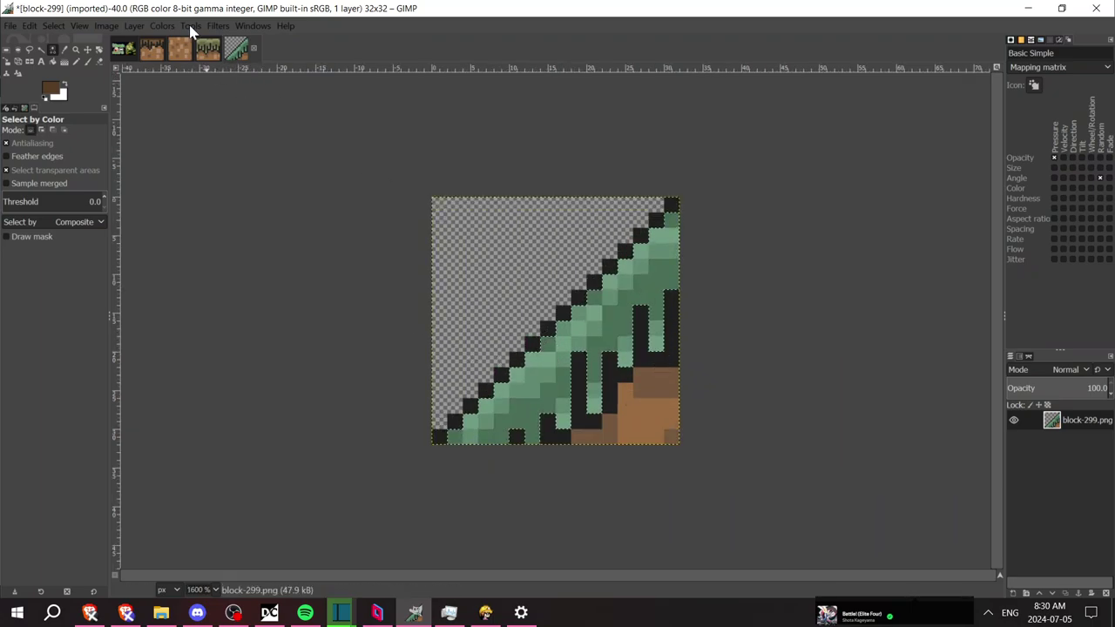
click(218, 26)
click(217, 40)
click(5, 25)
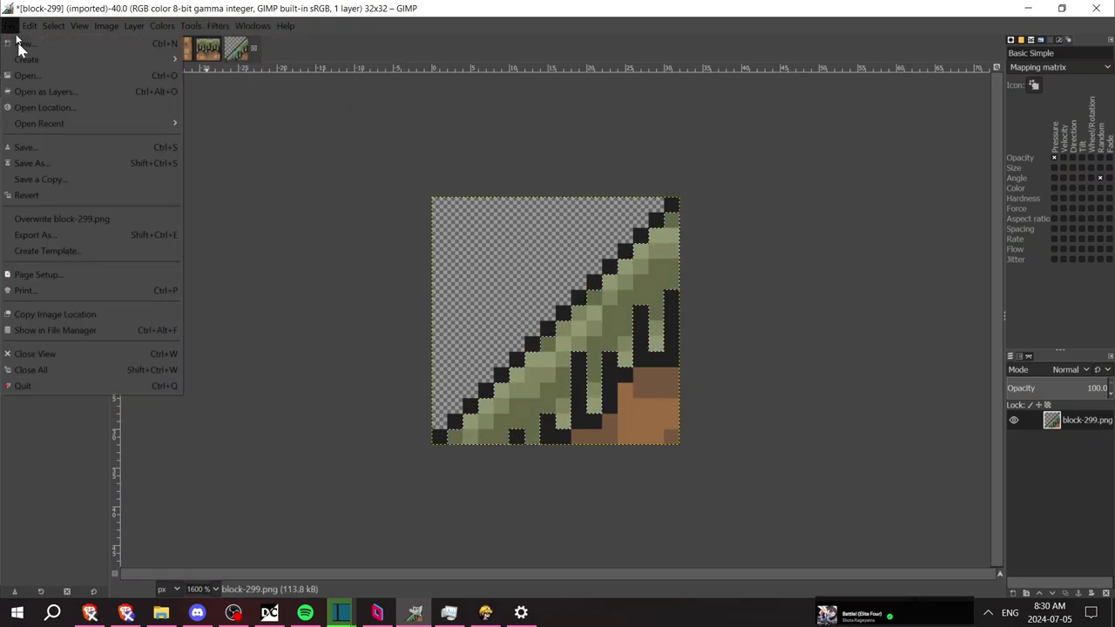
click(70, 219)
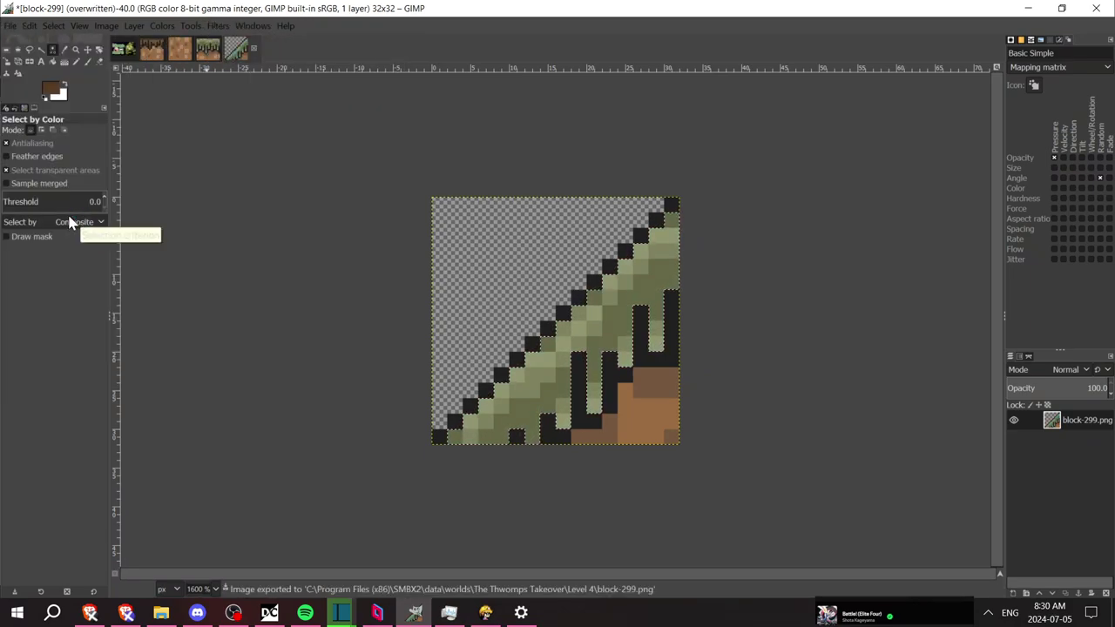
Close the block-299, block-63 and block-1017 images, discarding their unsaved changes
click(6, 50)
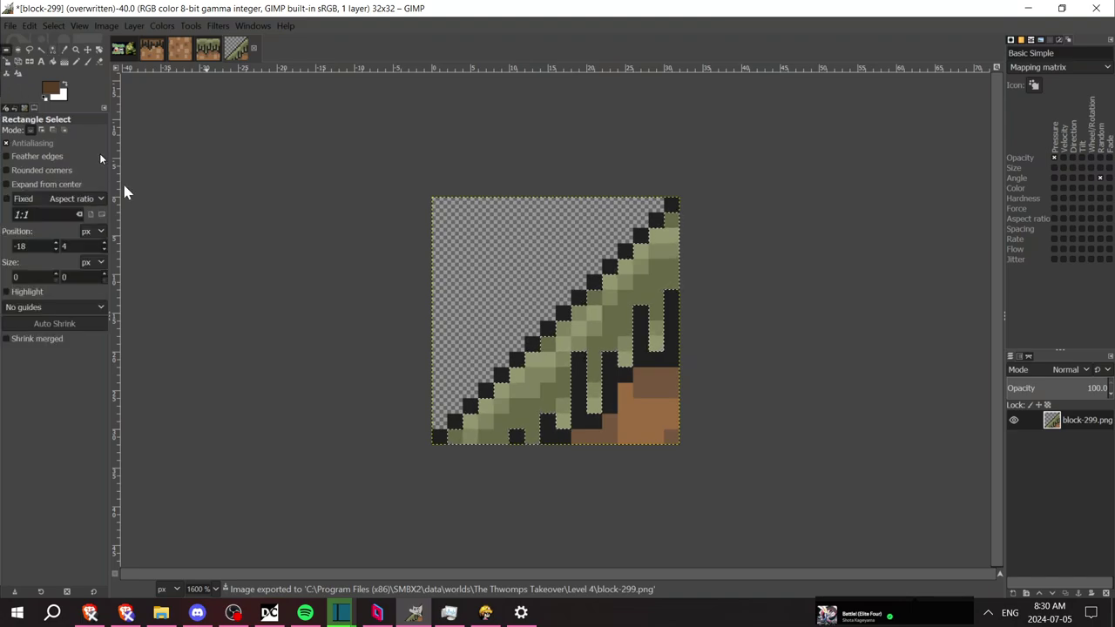
click(252, 49)
key(ctrl+d)
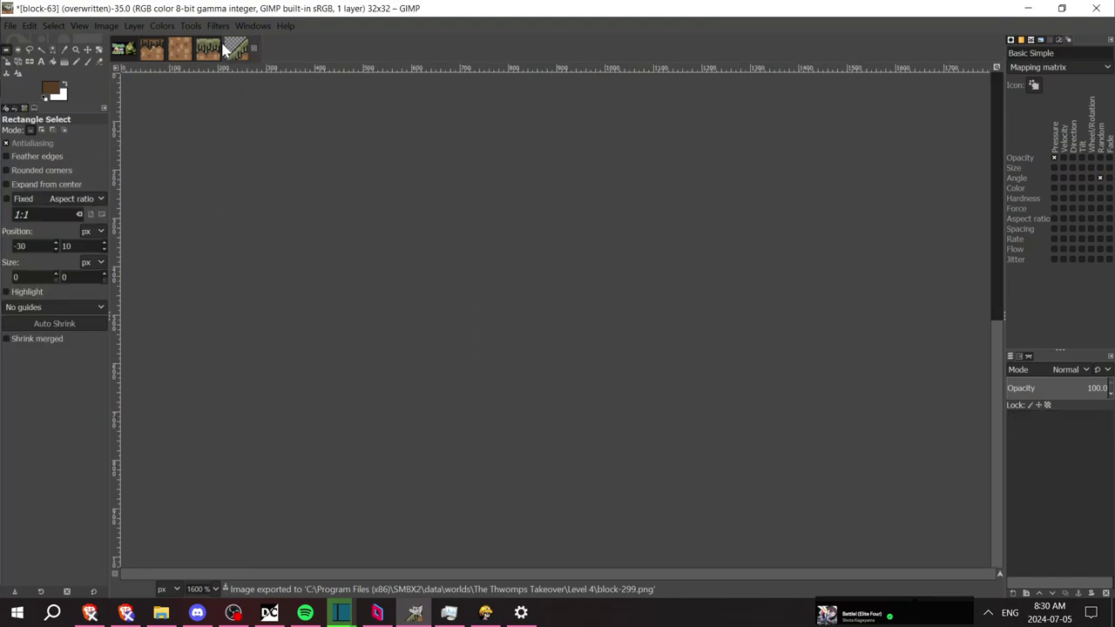
key(ctrl+w)
key(ctrl+d)
key(ctrl+w)
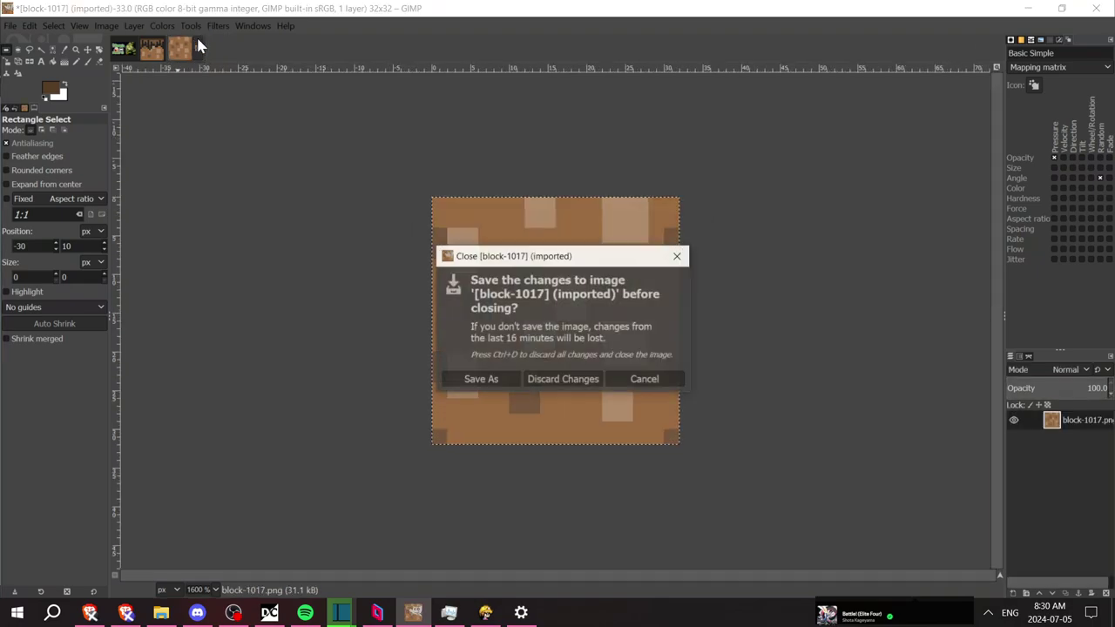
key(ctrl+d)
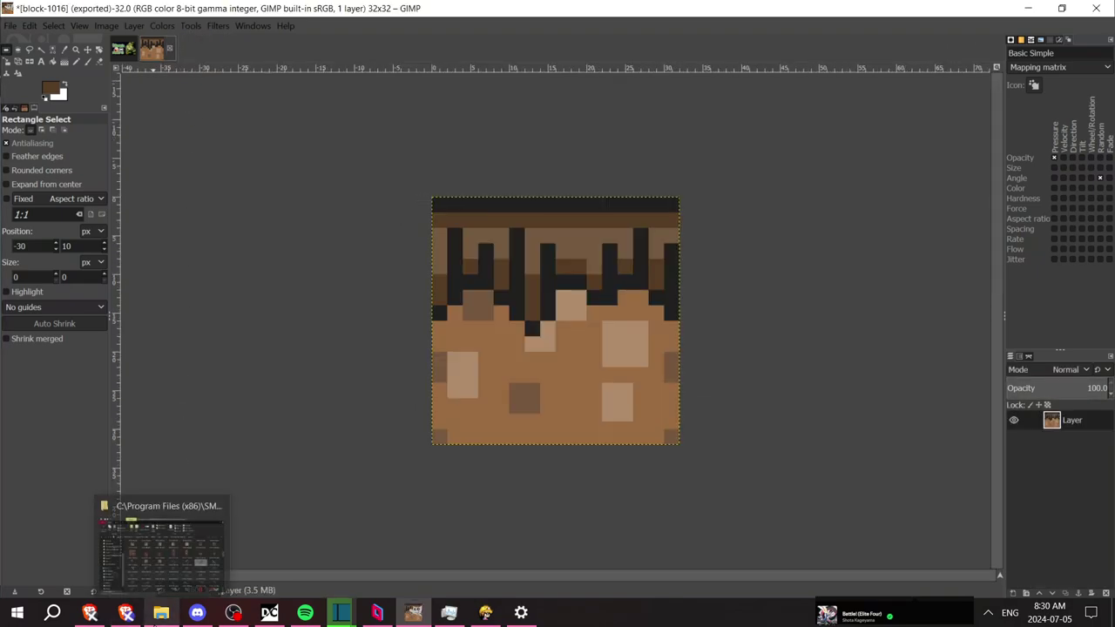
Open block-300.png from the Level 4 folder in GIMP
click(155, 624)
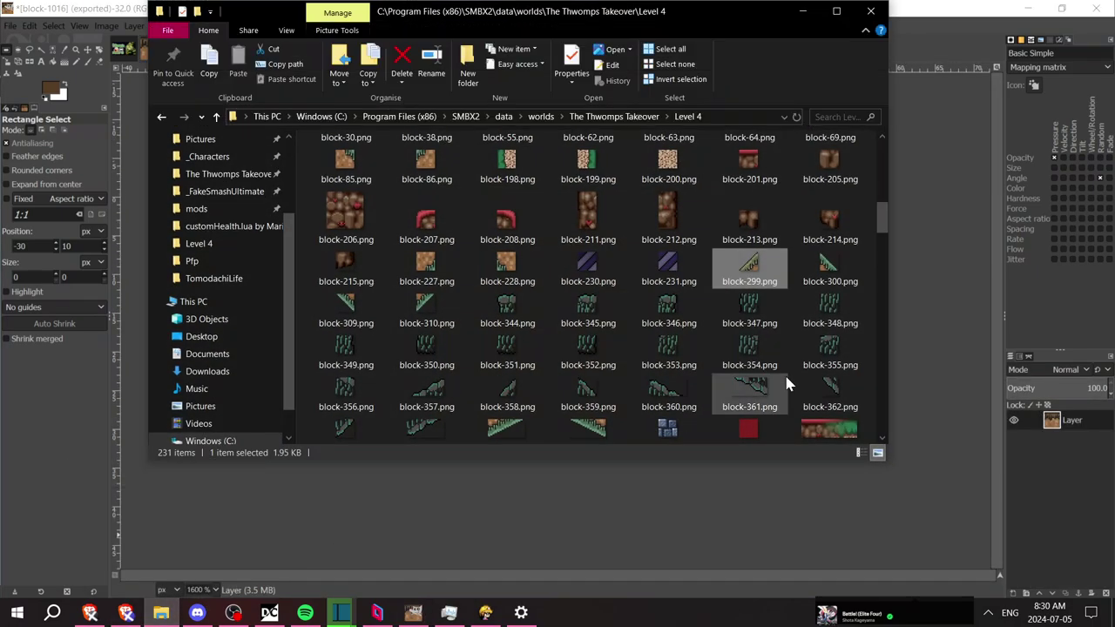
right_click(822, 281)
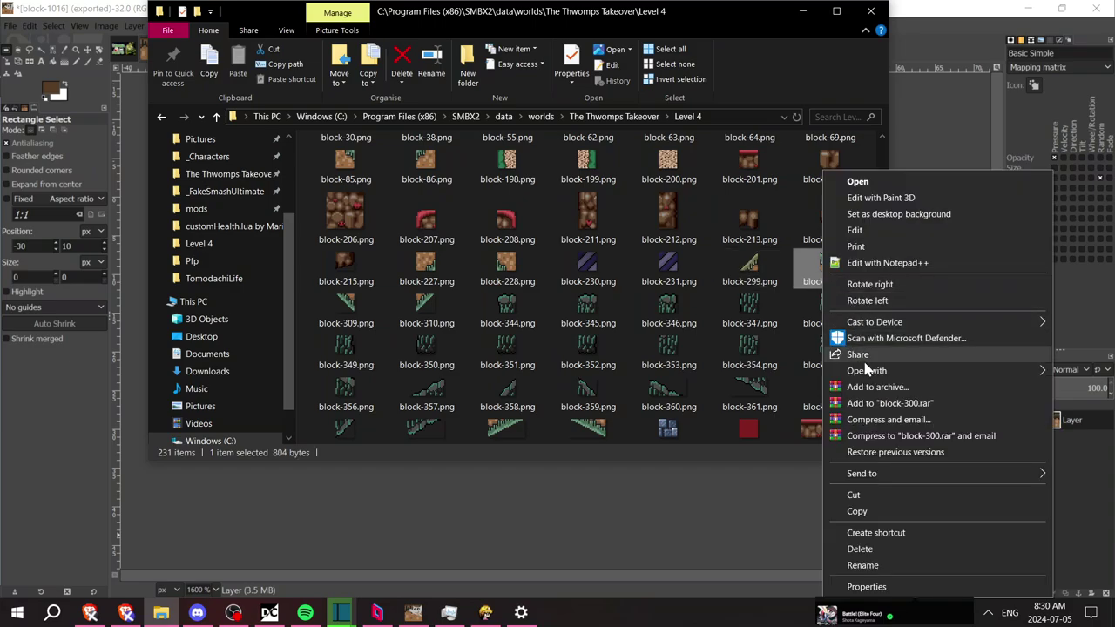
mouse_move(863, 370)
click(681, 423)
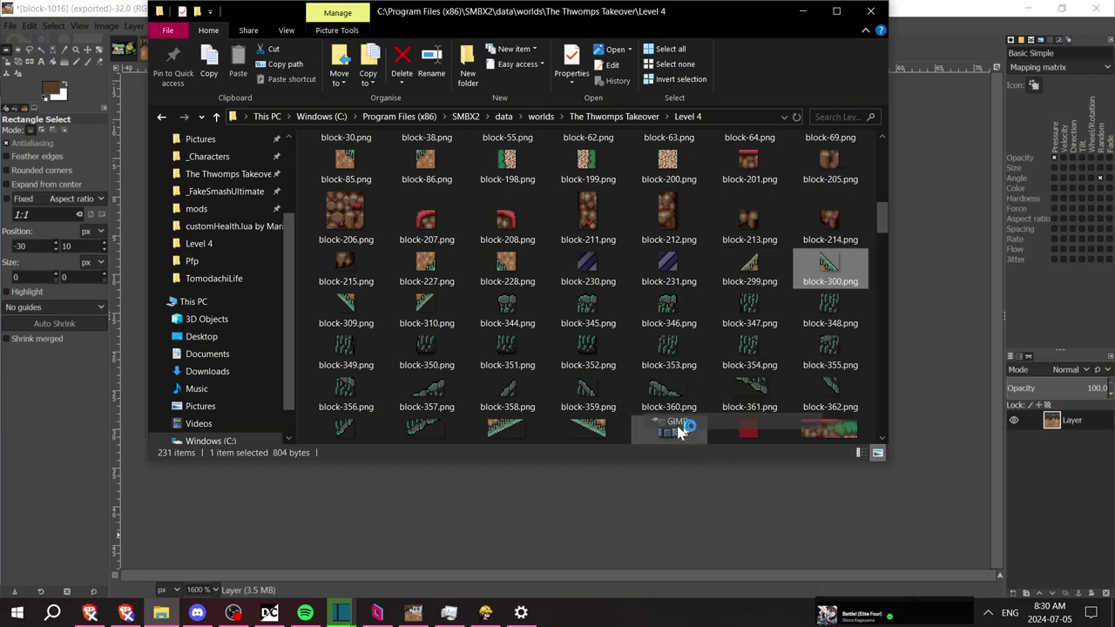
Switch to the SMBX2 Editor and examine Level 4's grass-edged ground and slopes from the hill back to the player start
click(485, 615)
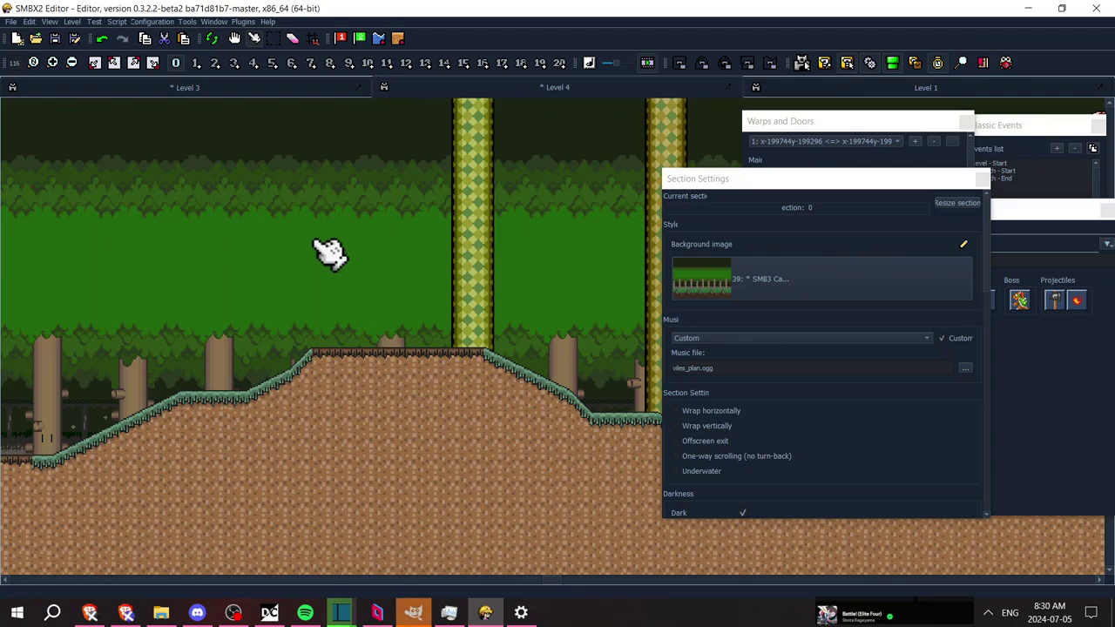
key(Left)
key(Up)
key(Down)
key(Left)
key(Up)
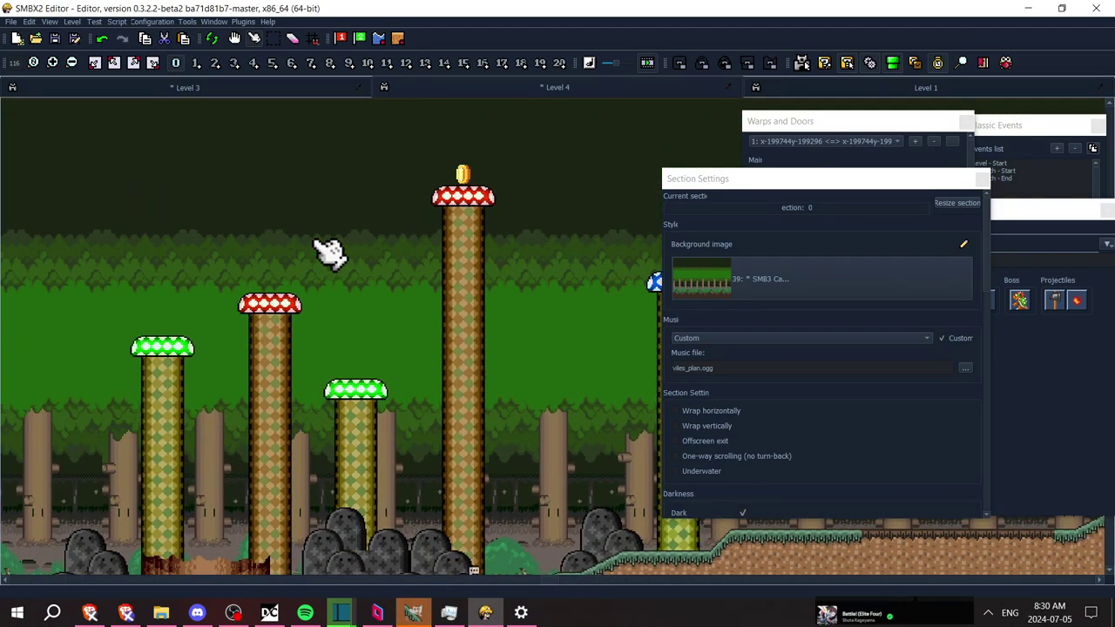
key(Down)
key(Left)
key(Down)
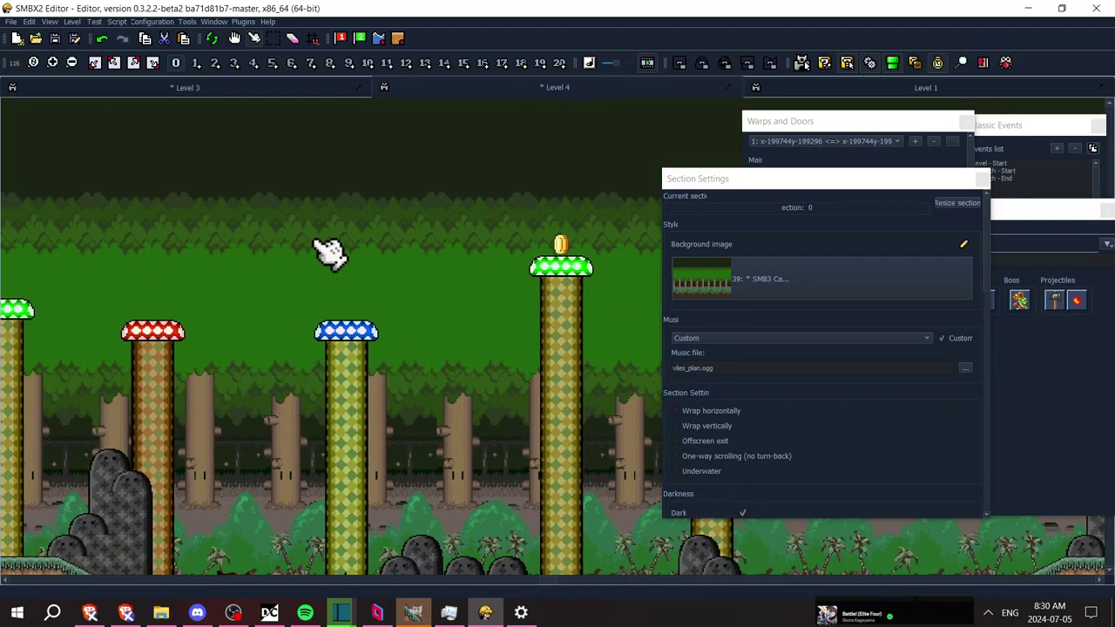
key(Left)
key(Up)
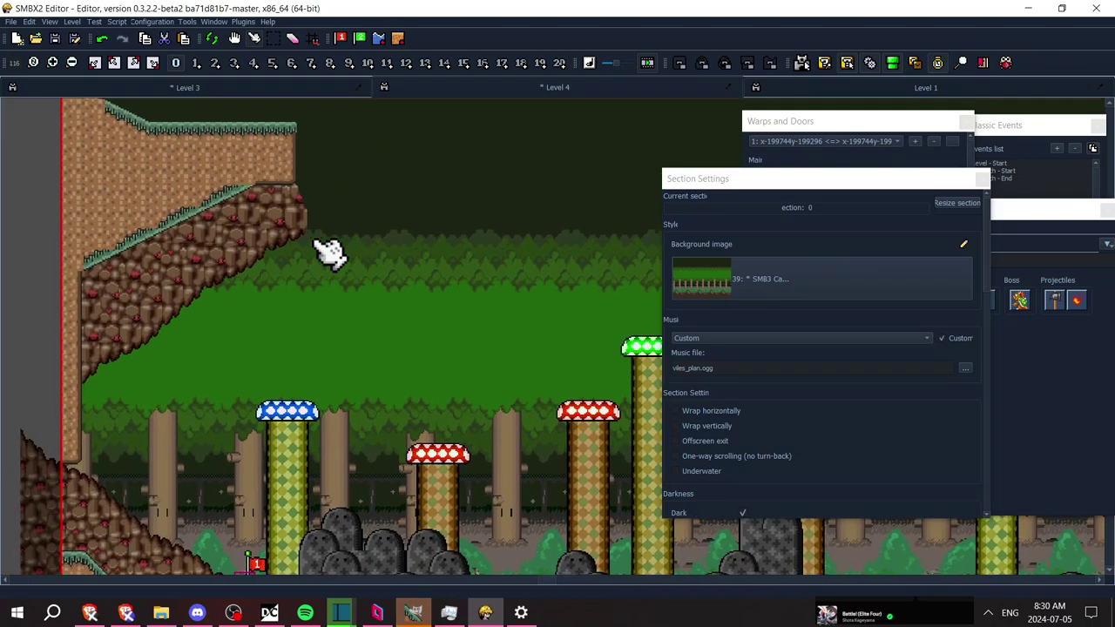
key(Left)
key(Up)
key(Up)
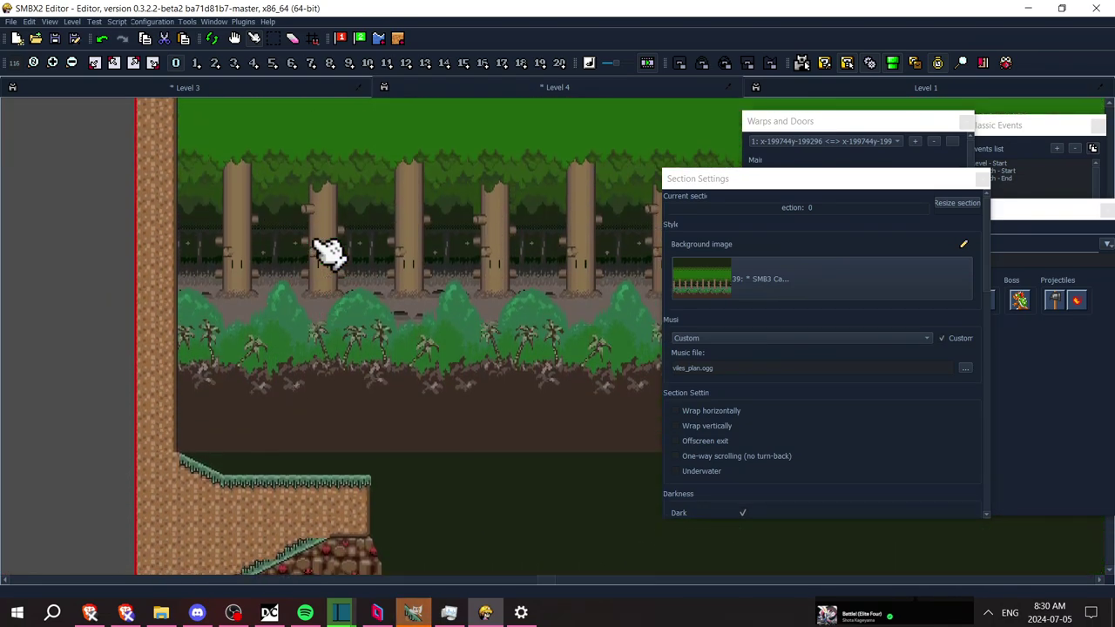
key(Down)
key(Down)
key(Right)
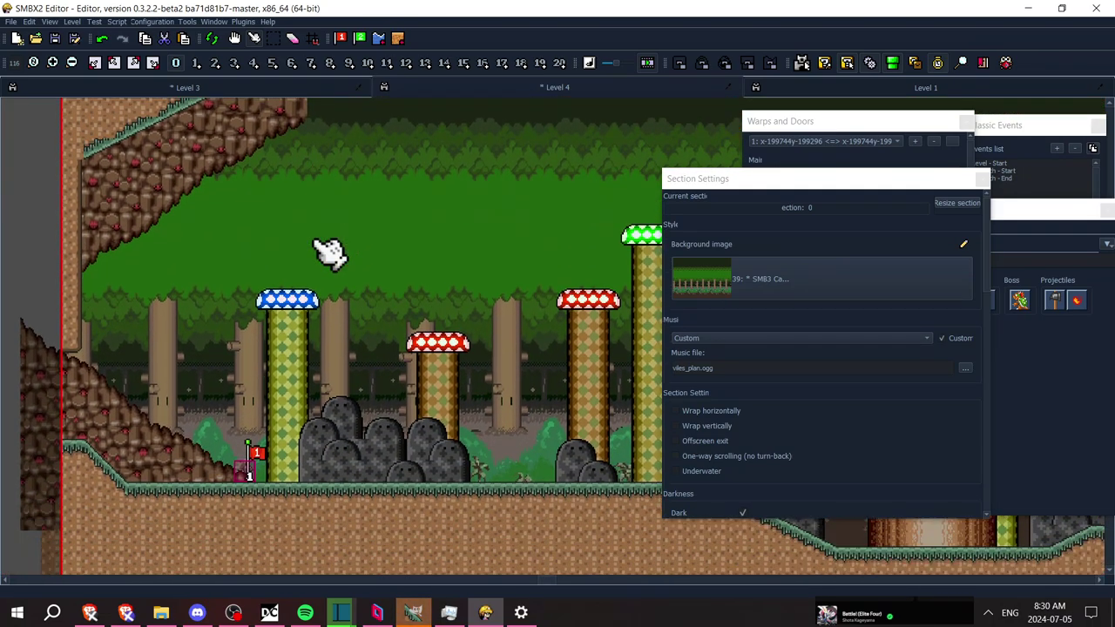
key(Right)
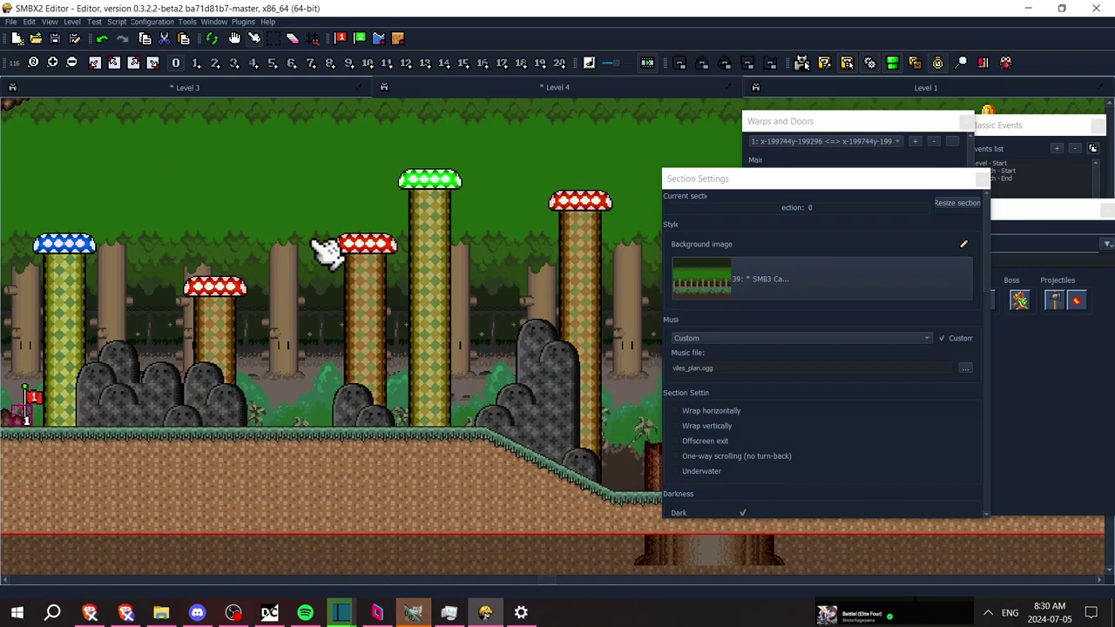
Return to GIMP, select block-300's green grass shades by color, and reapply the last Hue-Chroma filter
click(413, 613)
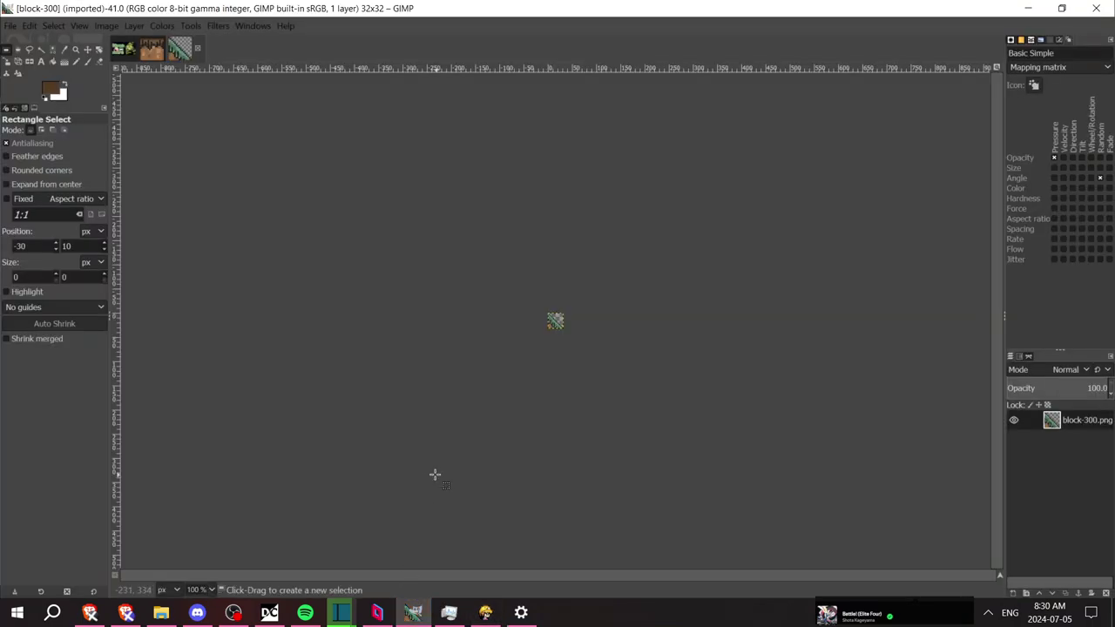
key(5)
click(52, 50)
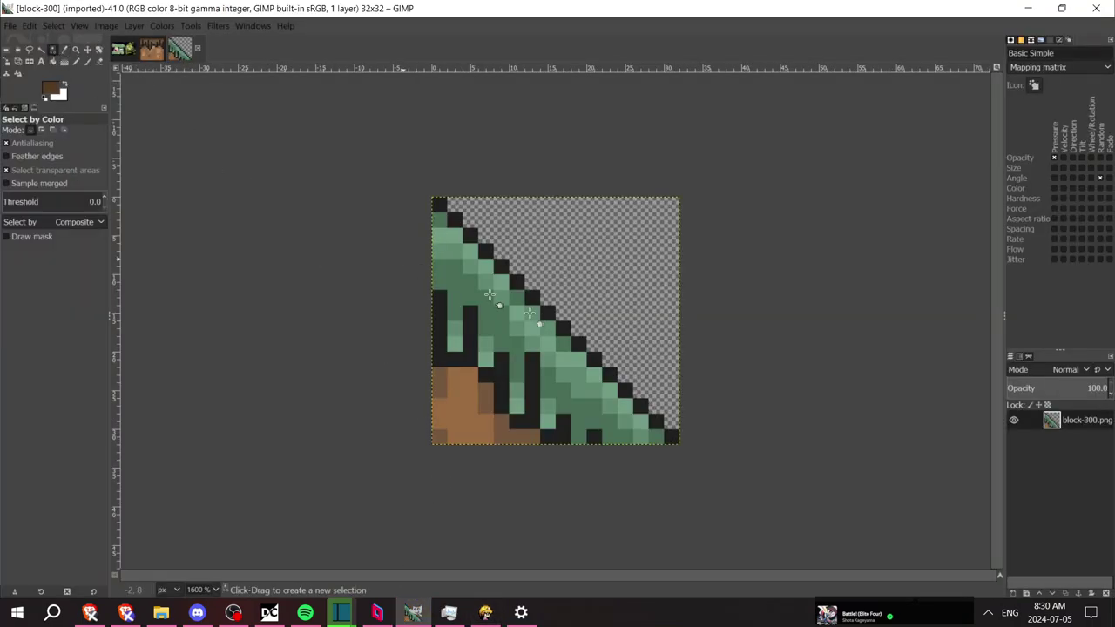
click(490, 296)
shift+click(456, 338)
key(ctrl+f)
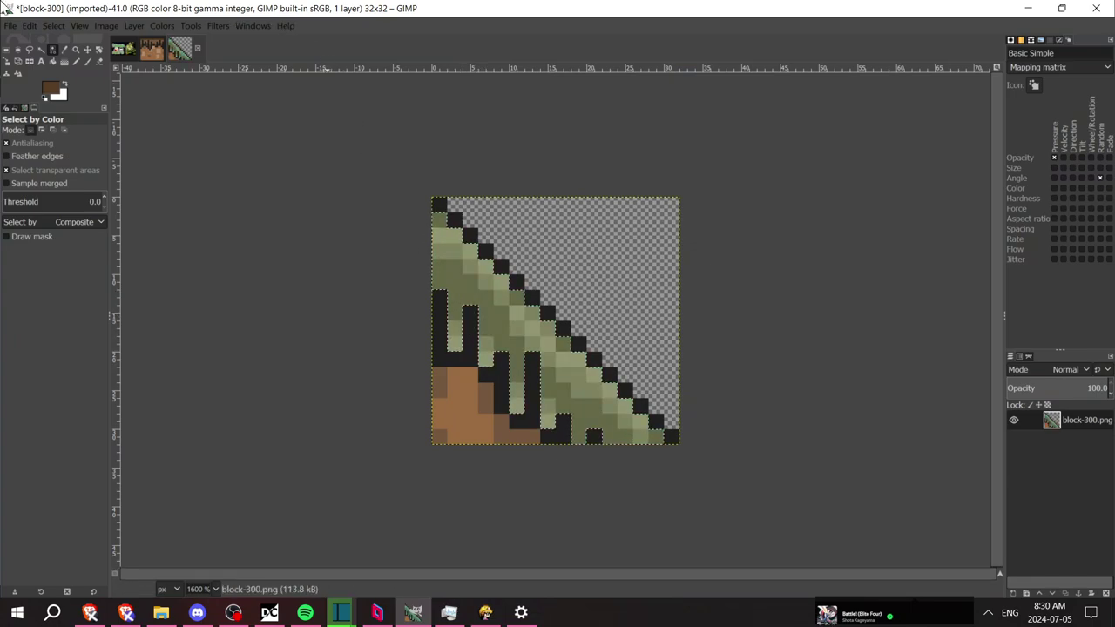
Overwrite block-300.png with the recoloured slope and close its image, discarding the unsaved GIMP changes
click(9, 28)
click(92, 215)
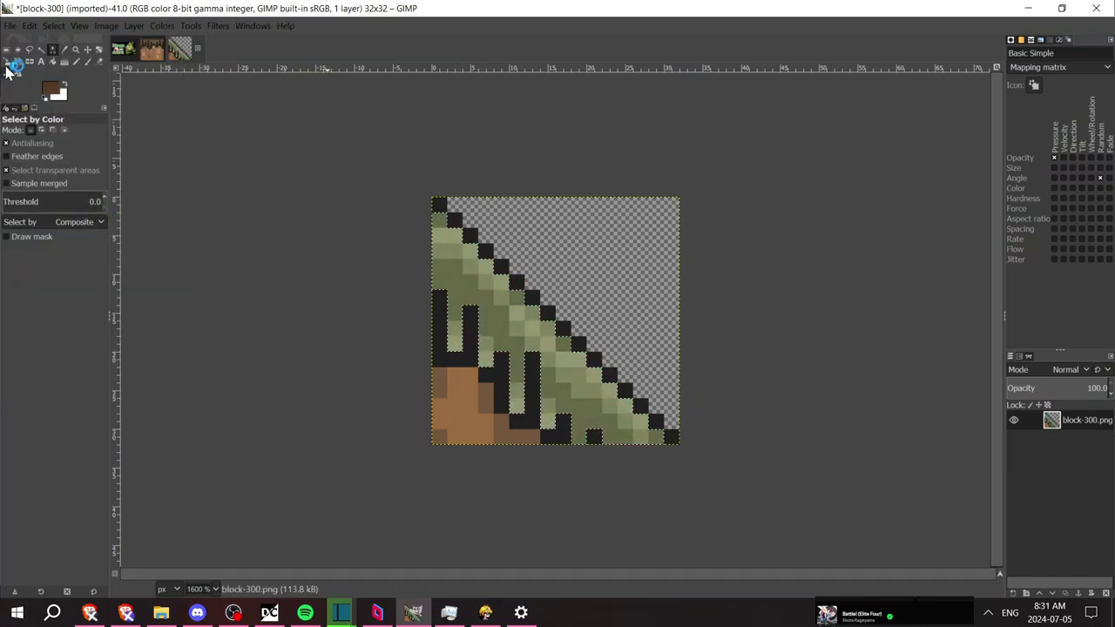
key(ctrl+e)
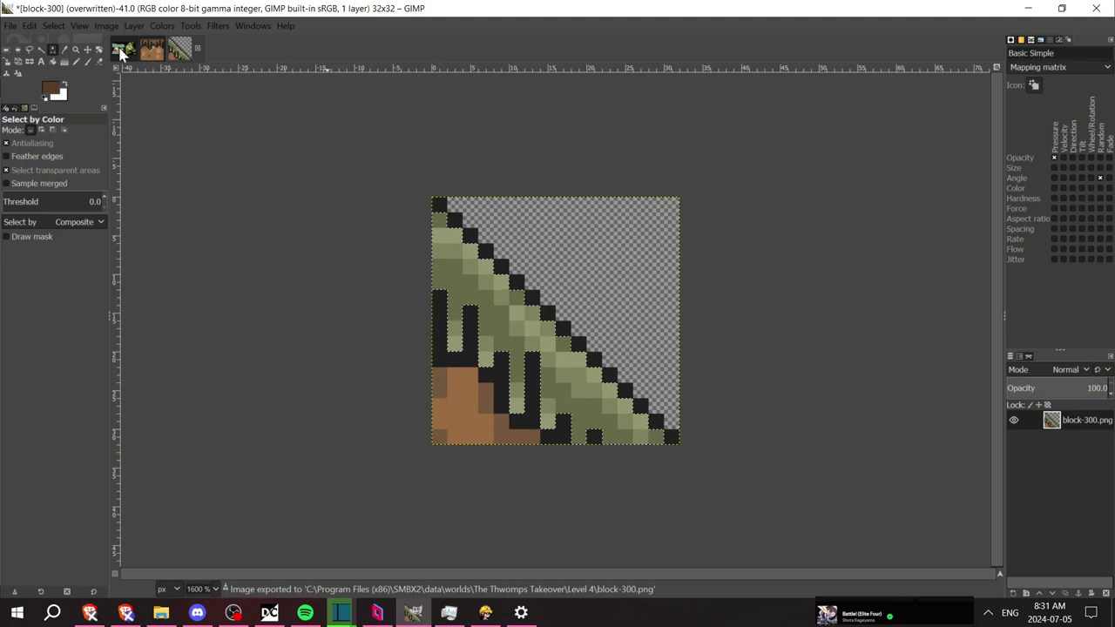
click(197, 51)
key(ctrl+d)
Switch to File Explorer and open block-1119.png from the Level 4 folder in GIMP
key(alt+Tab)
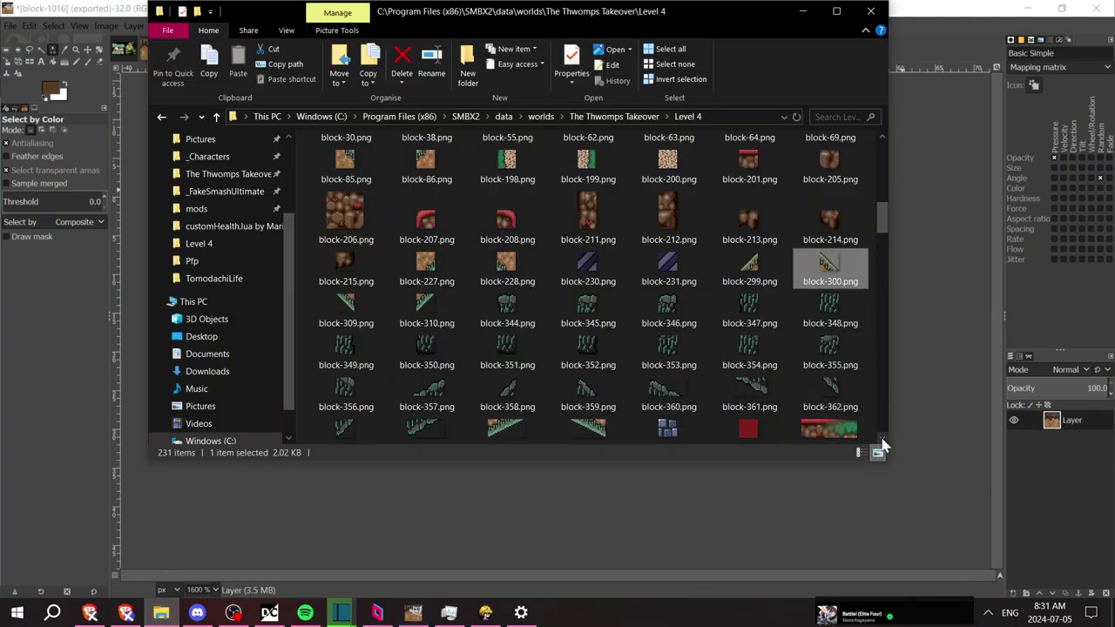
scroll(882, 446, down, 3)
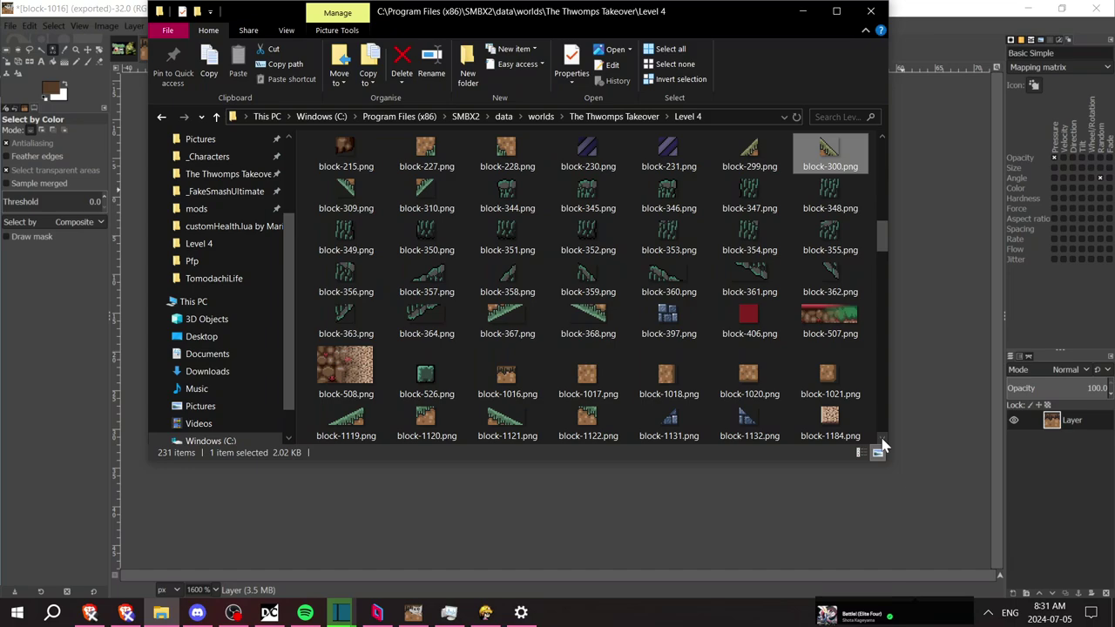
mouse_move(363, 425)
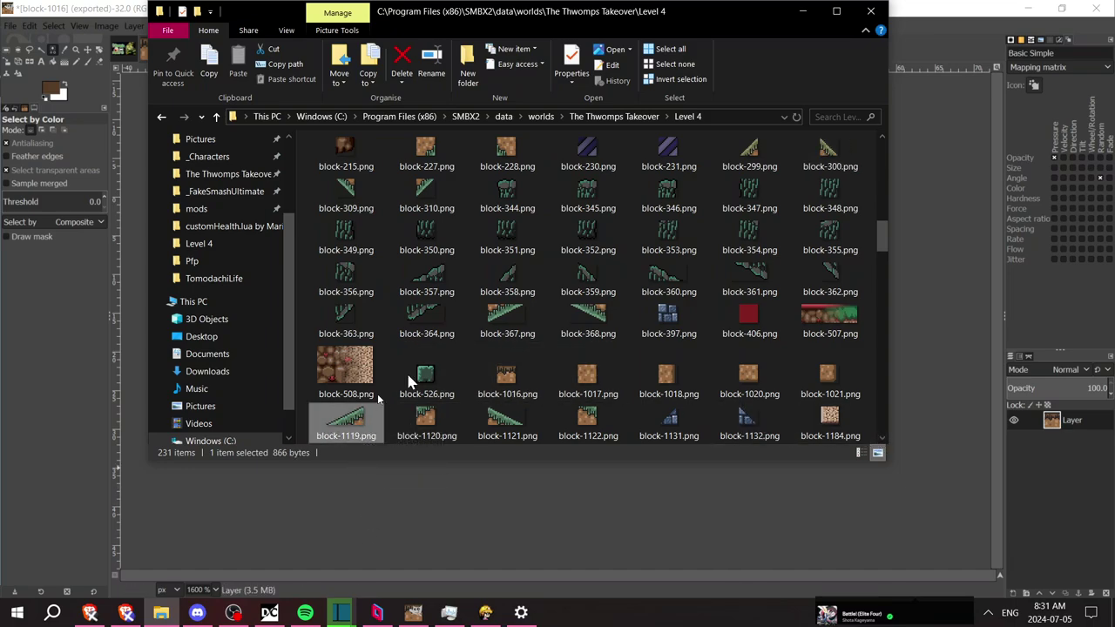
right_click(350, 424)
mouse_move(553, 369)
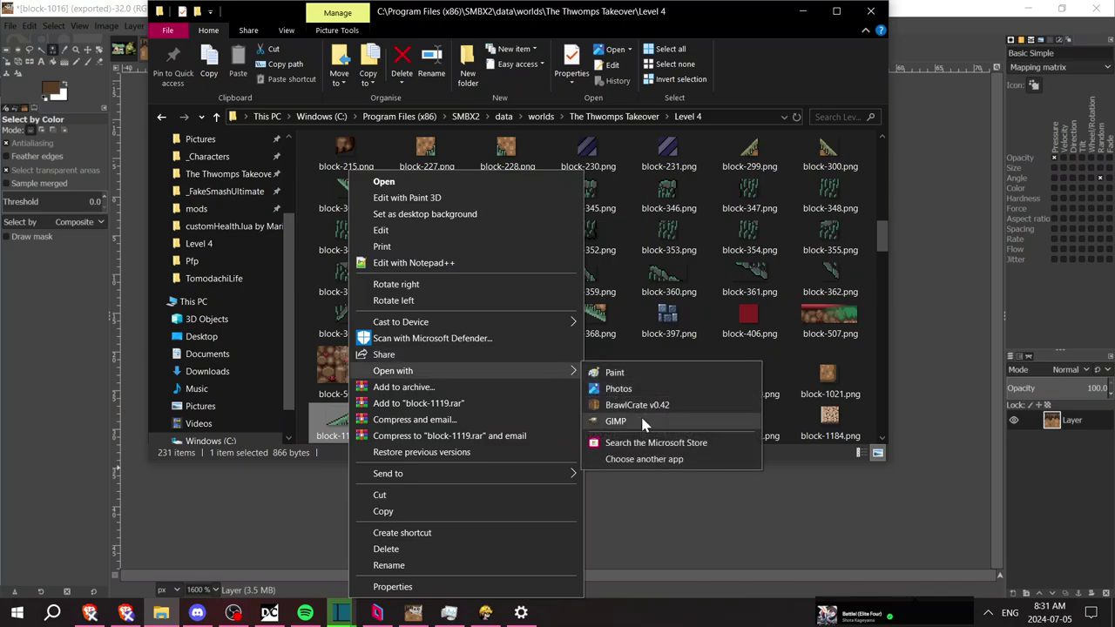
click(643, 424)
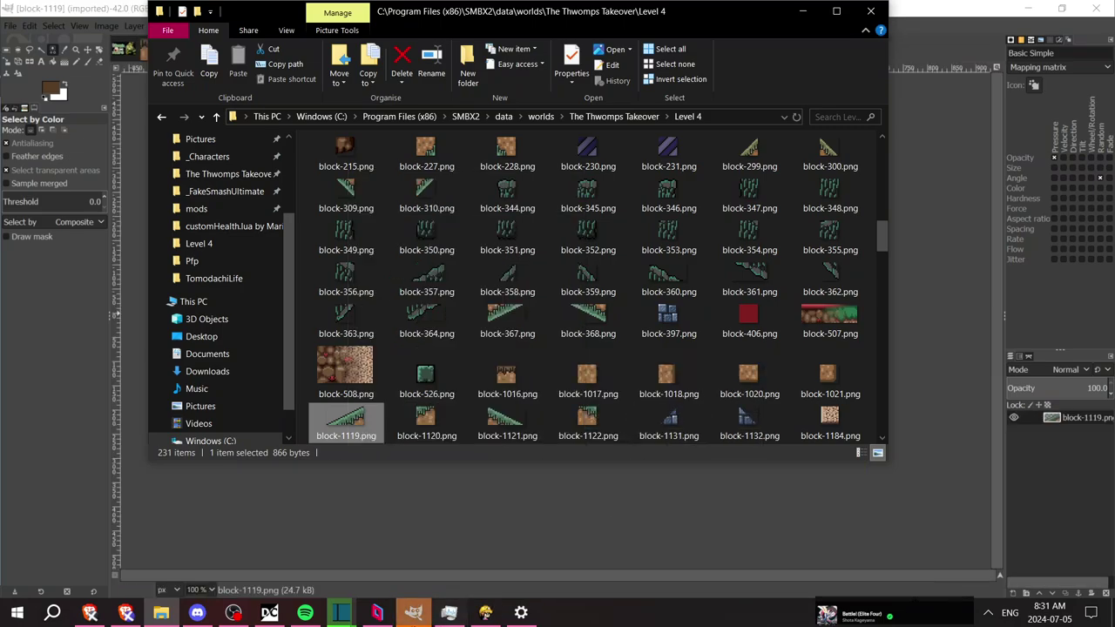
click(415, 612)
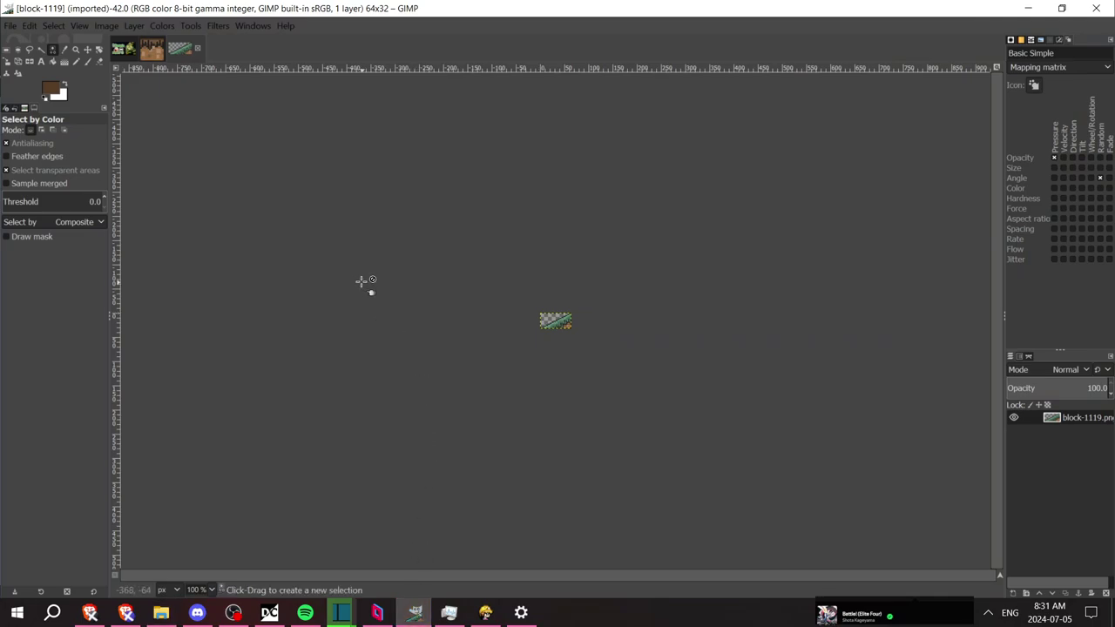
Select all of block-1119's green grass shades by color and reapply the last Hue-Chroma filter
key(5)
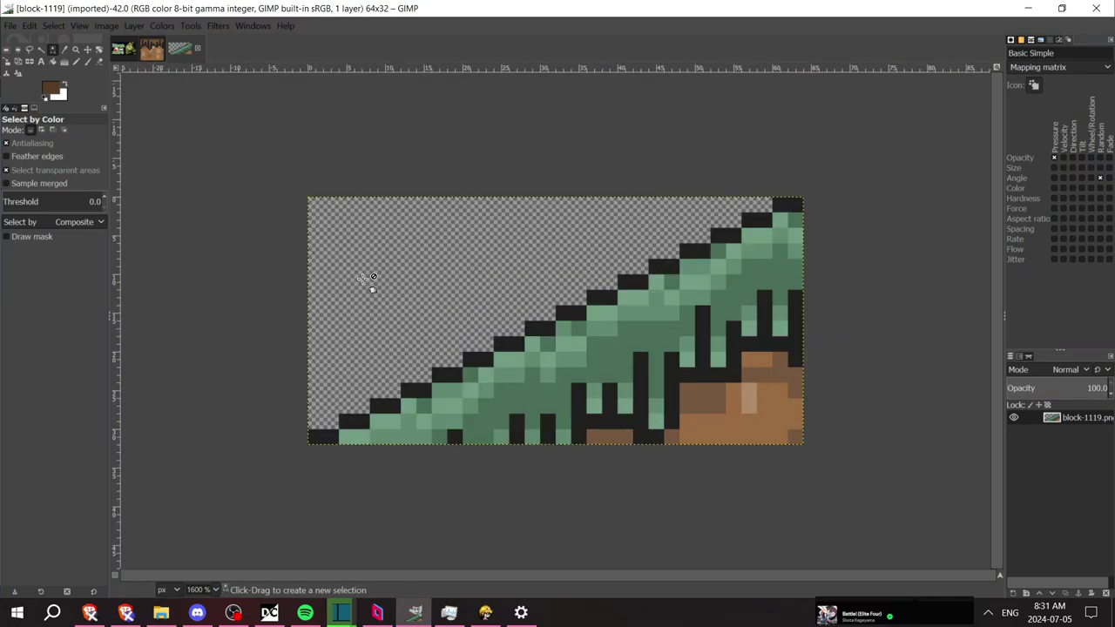
click(218, 27)
click(176, 145)
click(468, 372)
drag(468, 373, 468, 372)
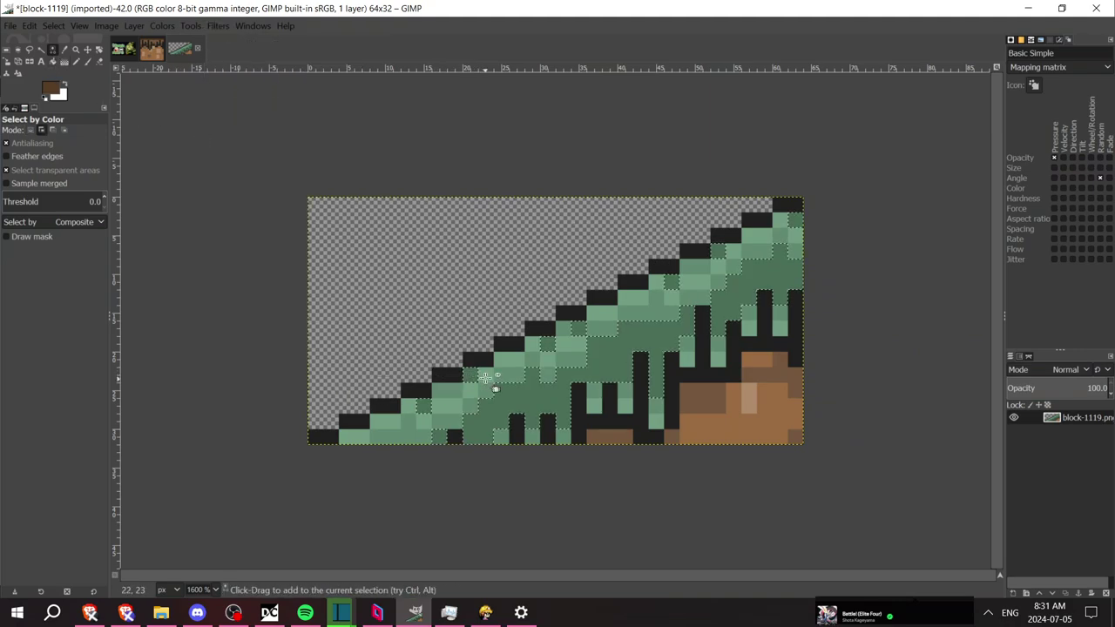
click(468, 394)
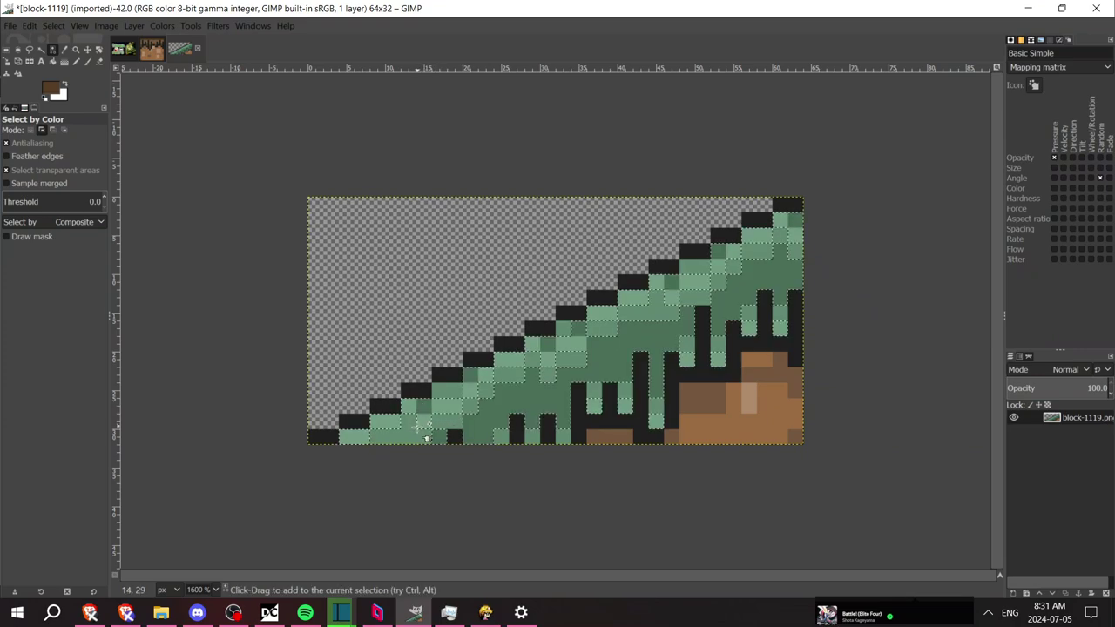
drag(422, 428, 409, 436)
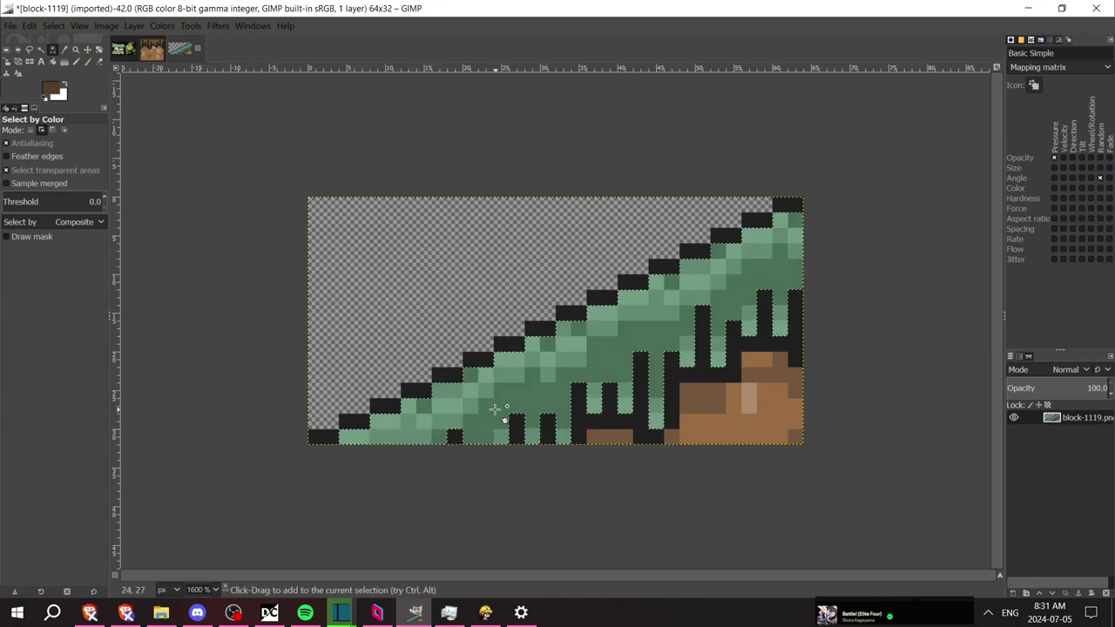
key(shift+b)
key(ctrl+f)
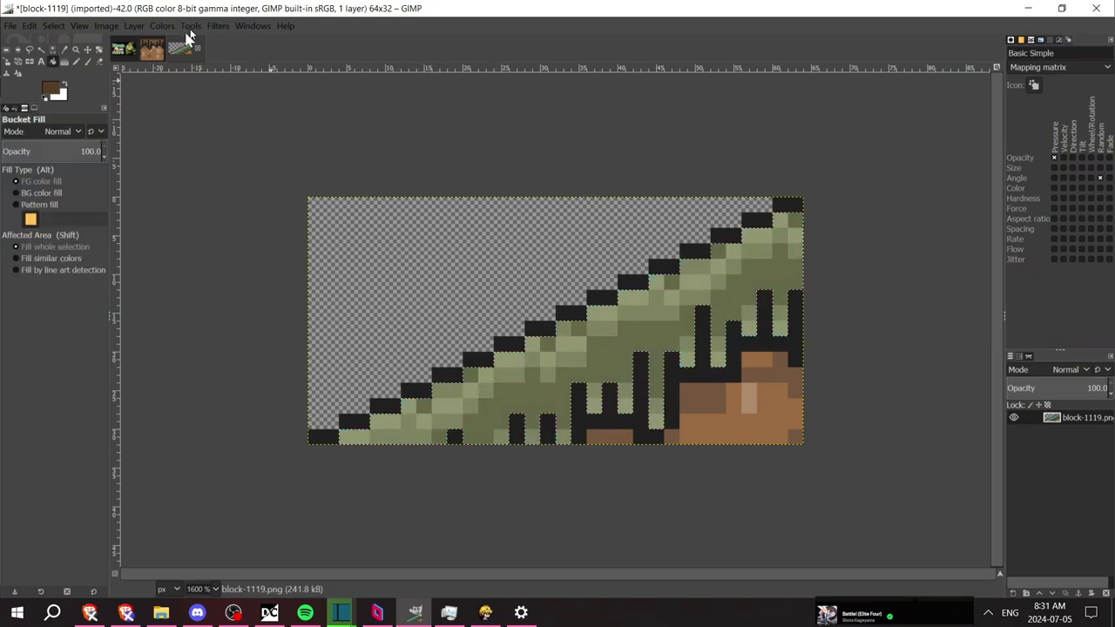
Overwrite block-1119.png with the olive-recoloured slope
click(6, 49)
click(11, 26)
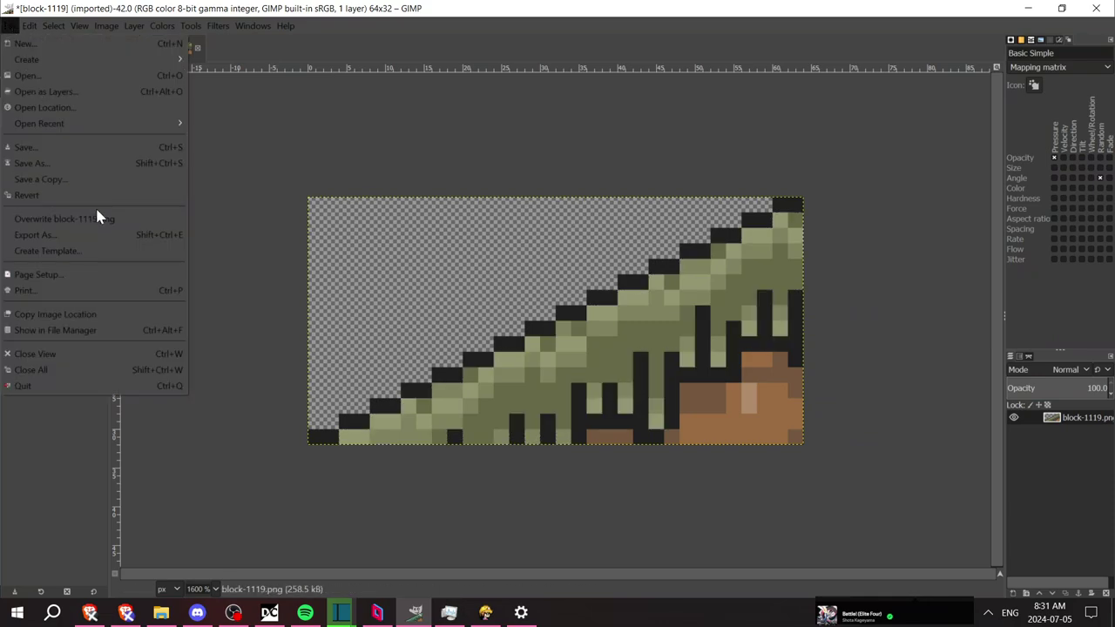
click(102, 212)
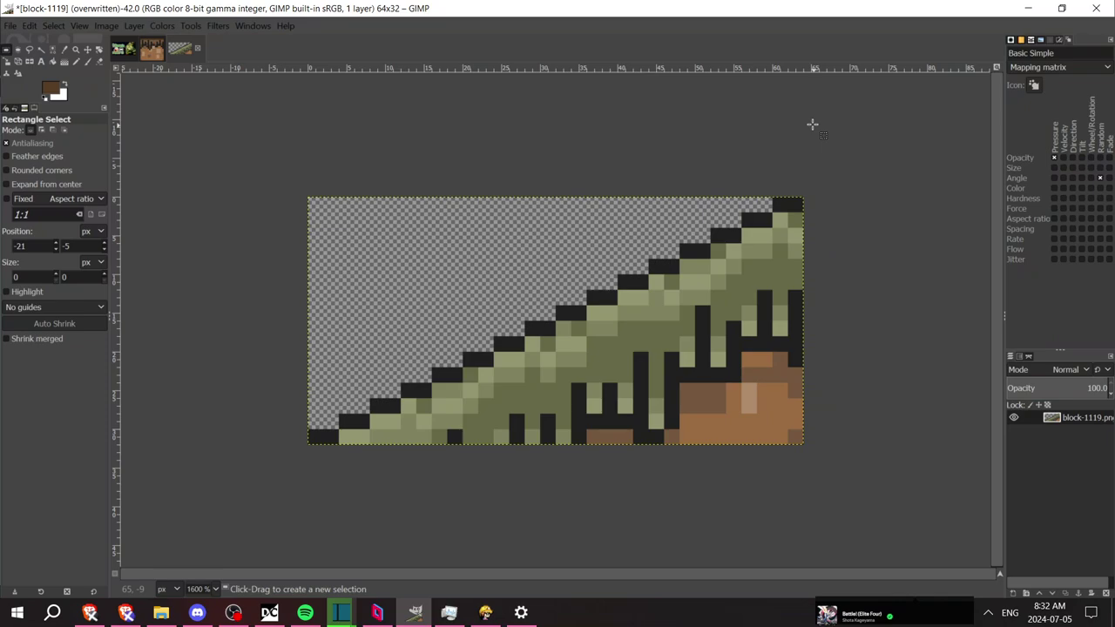
click(11, 26)
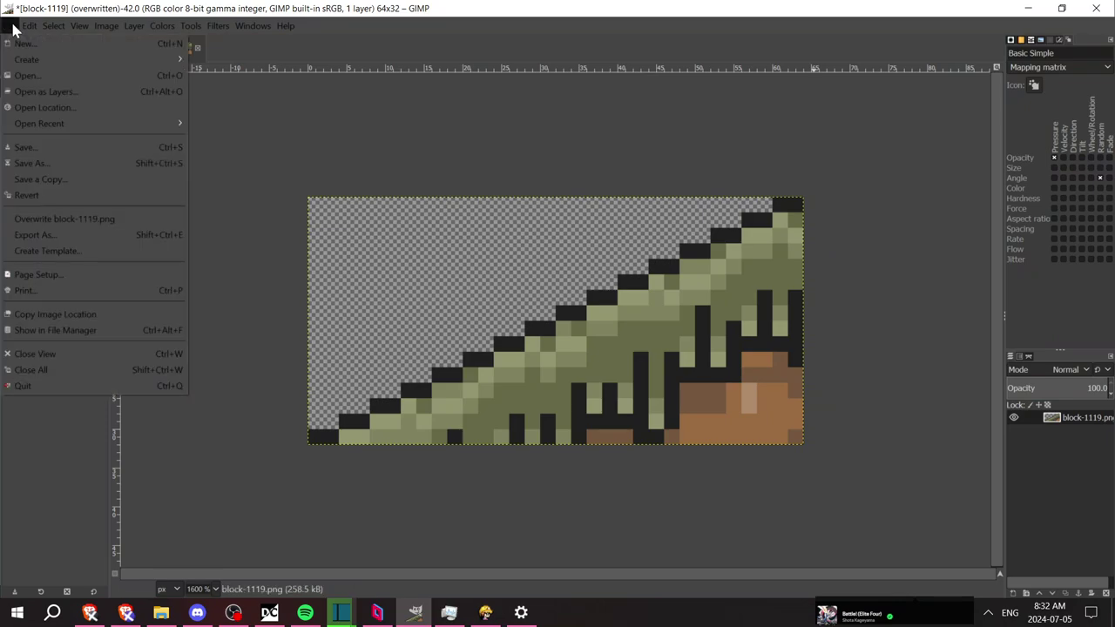
click(63, 218)
Switch to File Explorer and open block-1121.png from the Level 4 folder in GIMP
click(161, 614)
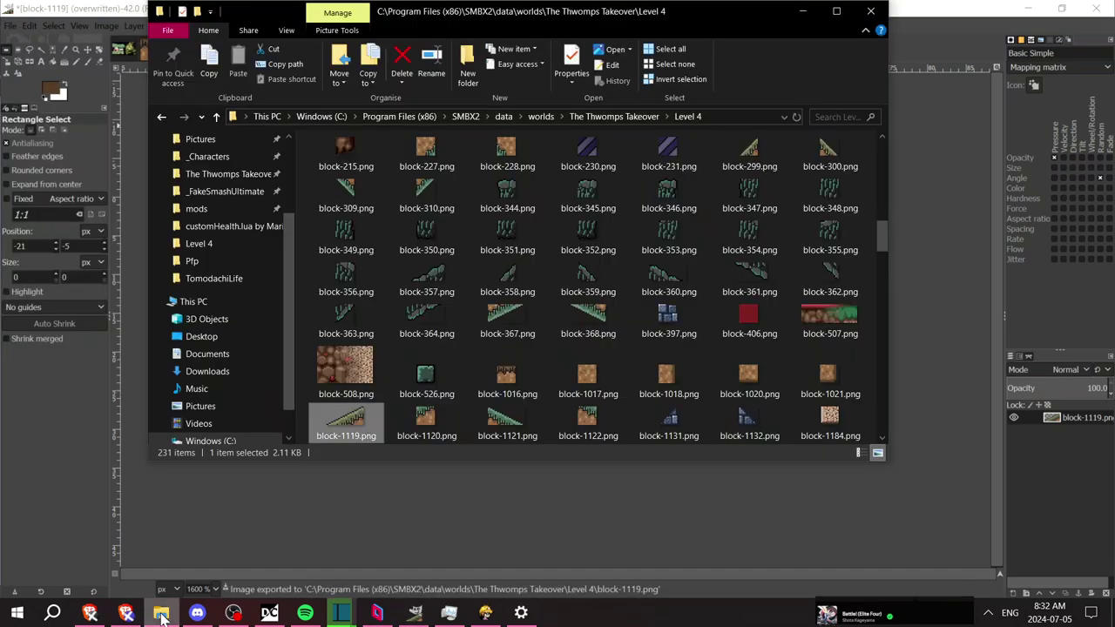
click(503, 424)
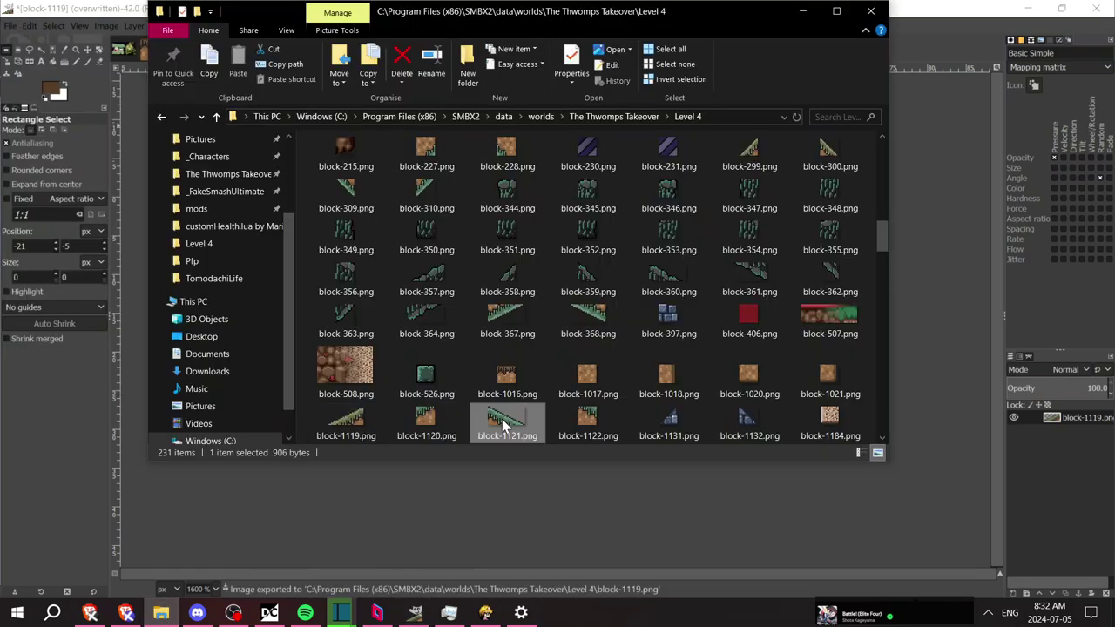
right_click(500, 435)
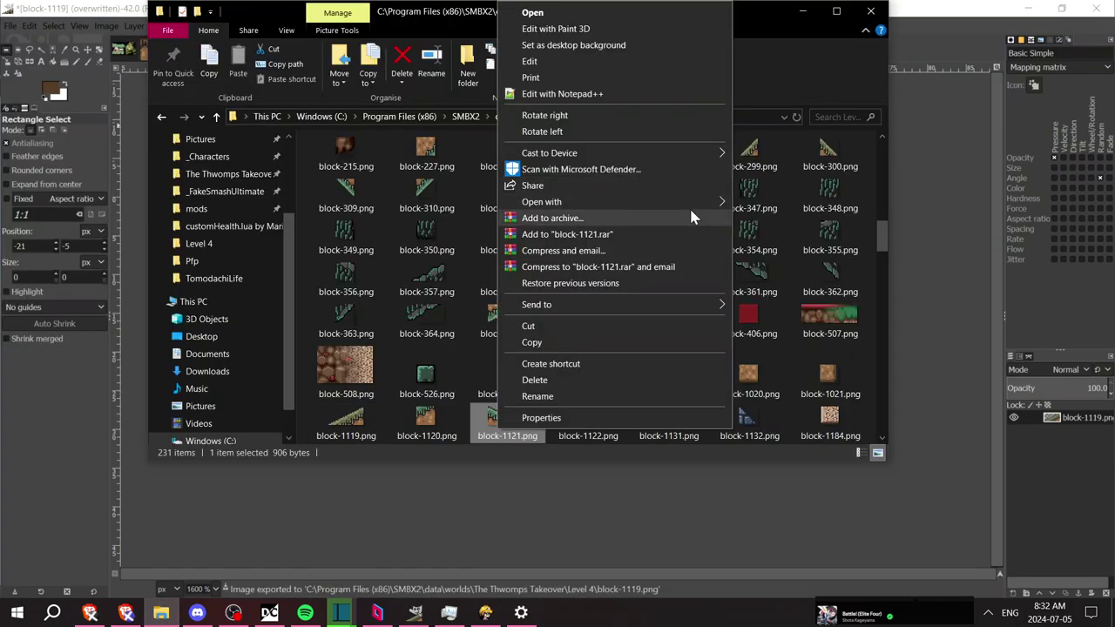
mouse_move(678, 206)
click(766, 252)
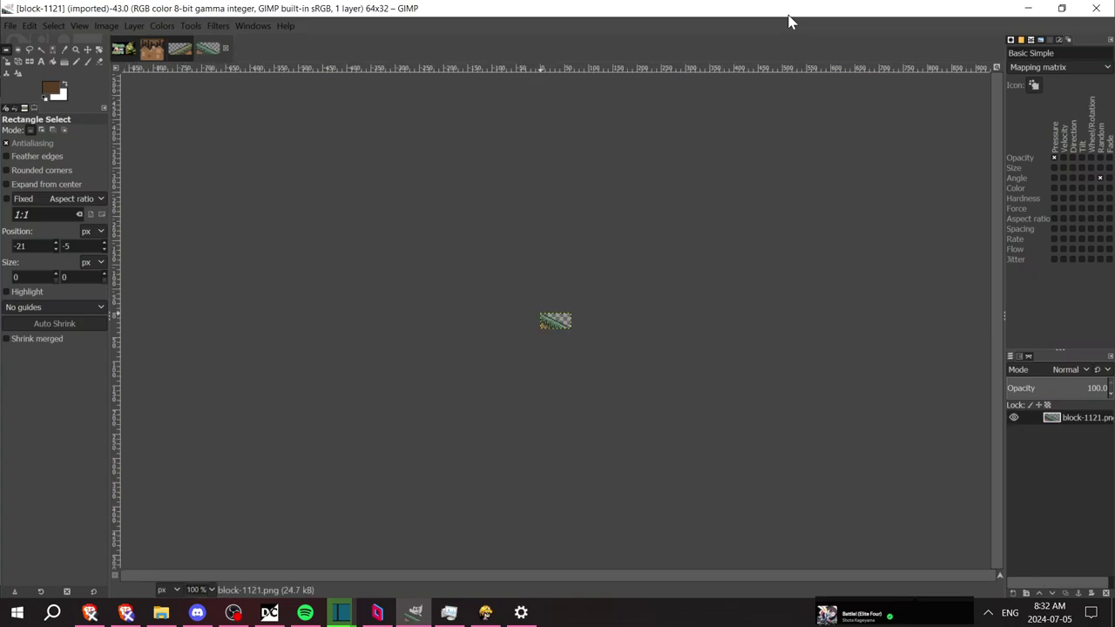
Select block-1121's dark green grass shade by color and repeat the Hue-Chroma filter on it
click(210, 590)
click(192, 467)
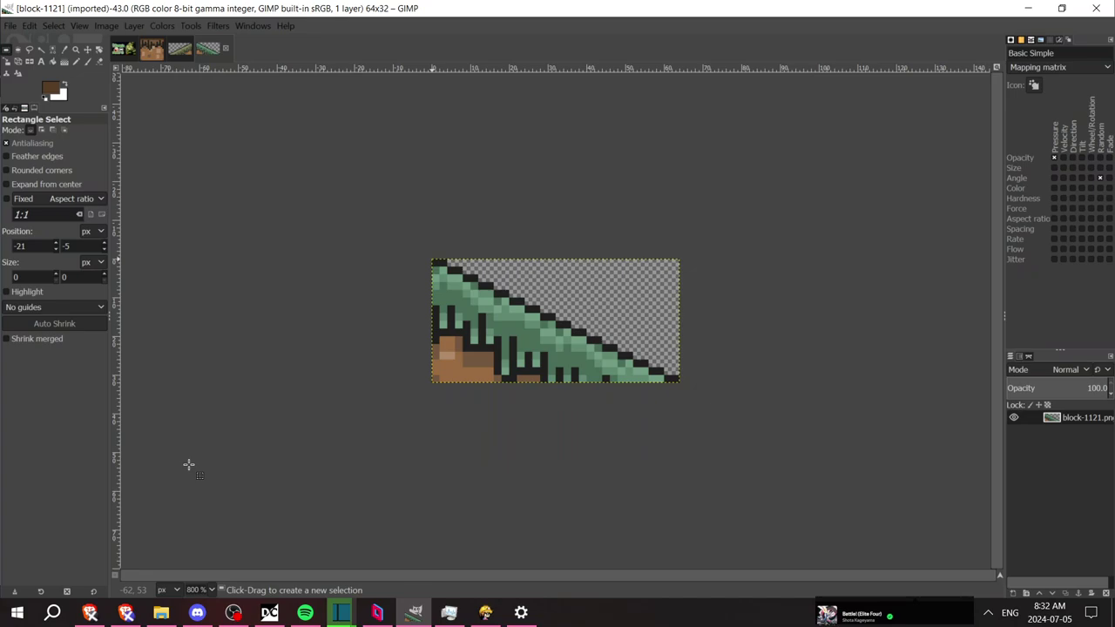
key(o)
click(52, 51)
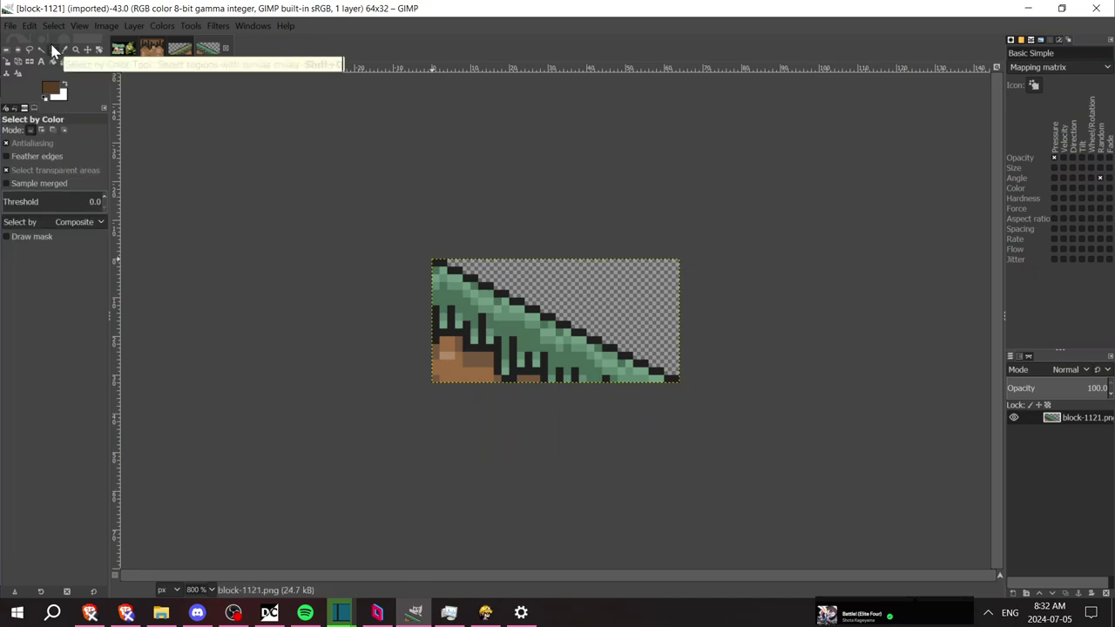
click(568, 352)
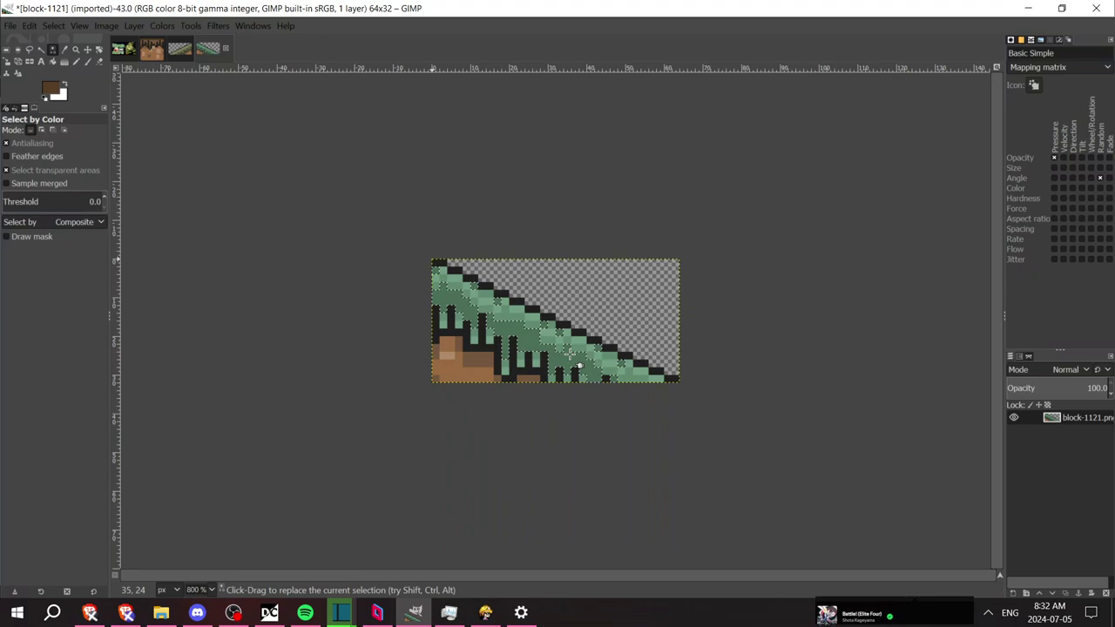
click(220, 26)
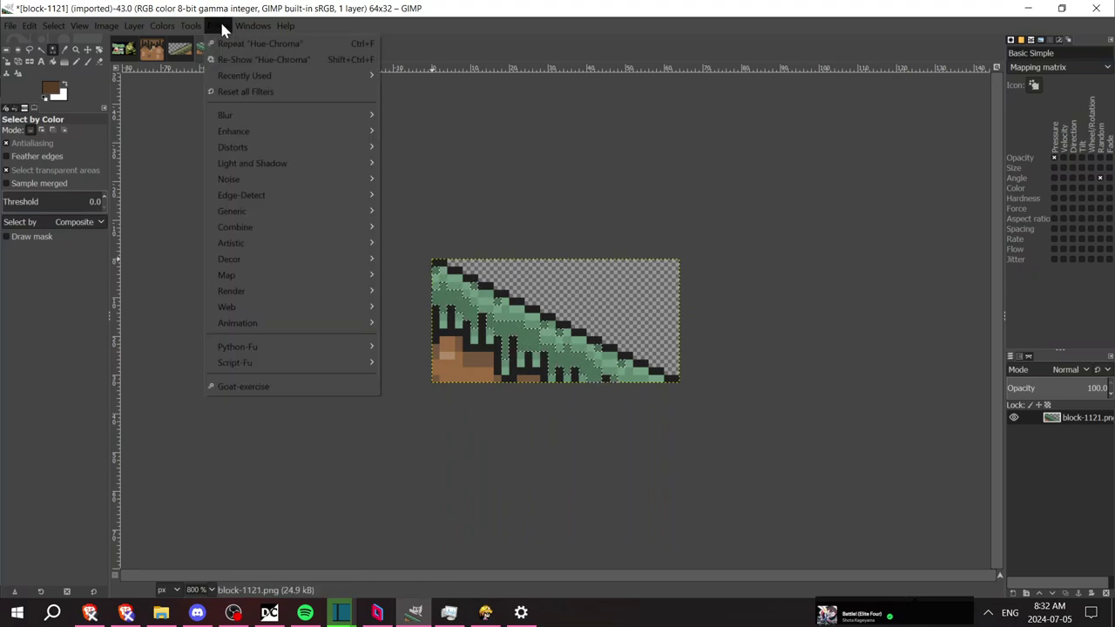
click(253, 45)
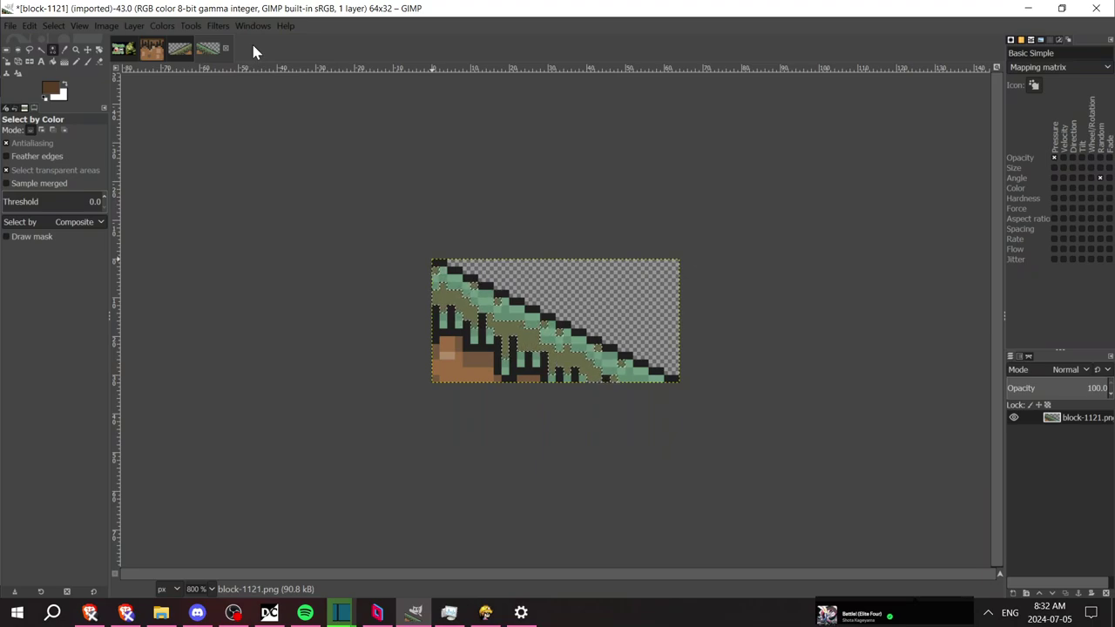
Repeat the Hue-Chroma filter on each of block-1121's remaining lighter green shades and overwrite block-1121.png
click(505, 314)
click(218, 25)
click(248, 43)
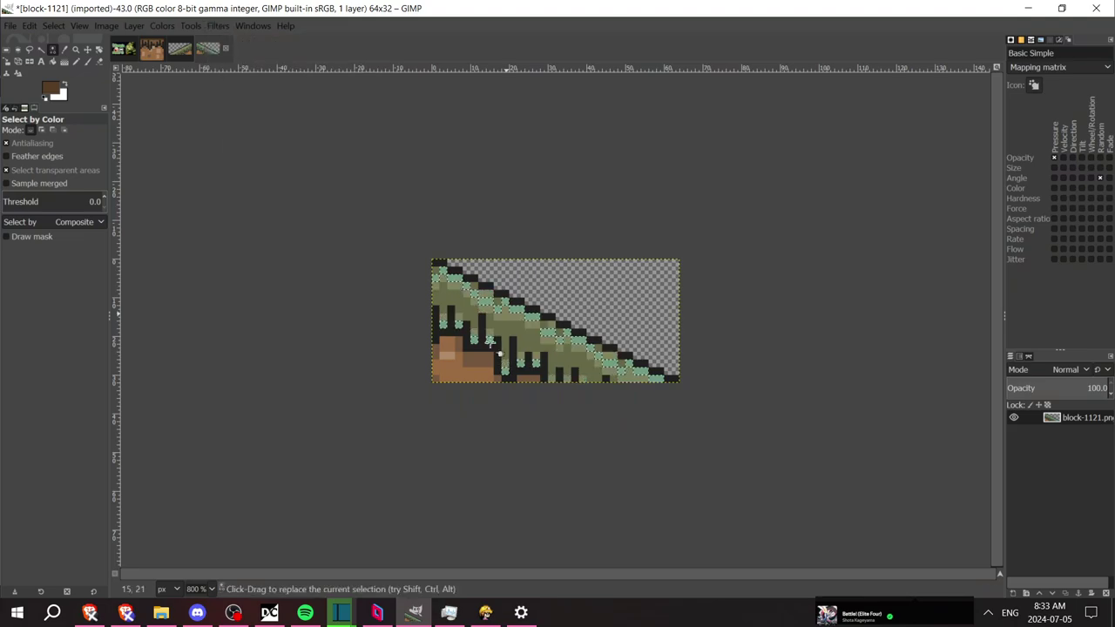
click(216, 26)
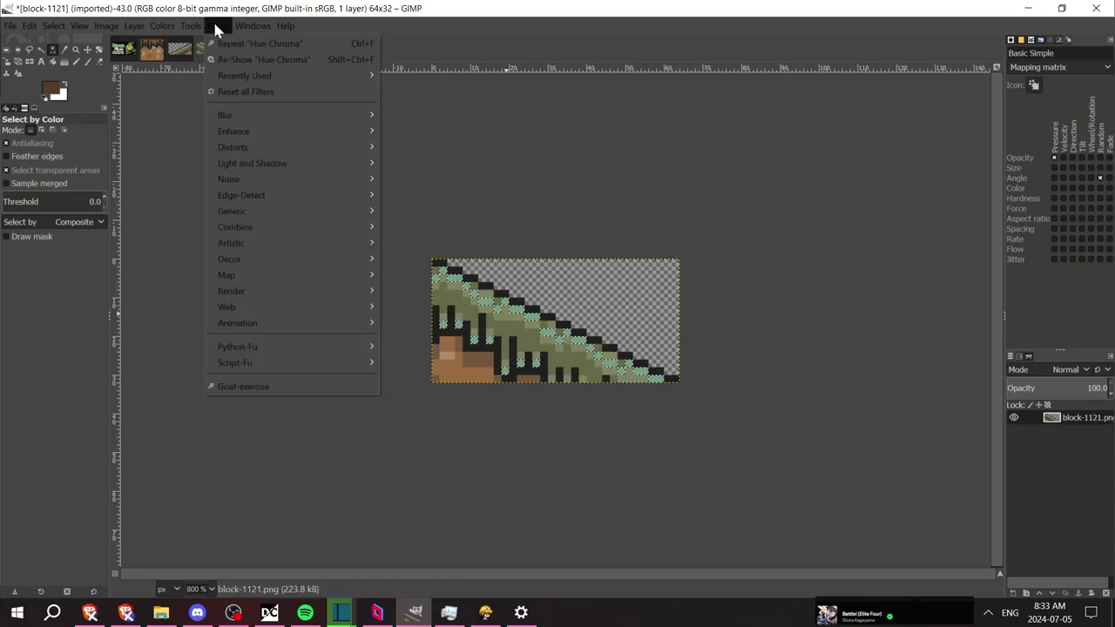
click(249, 43)
click(10, 25)
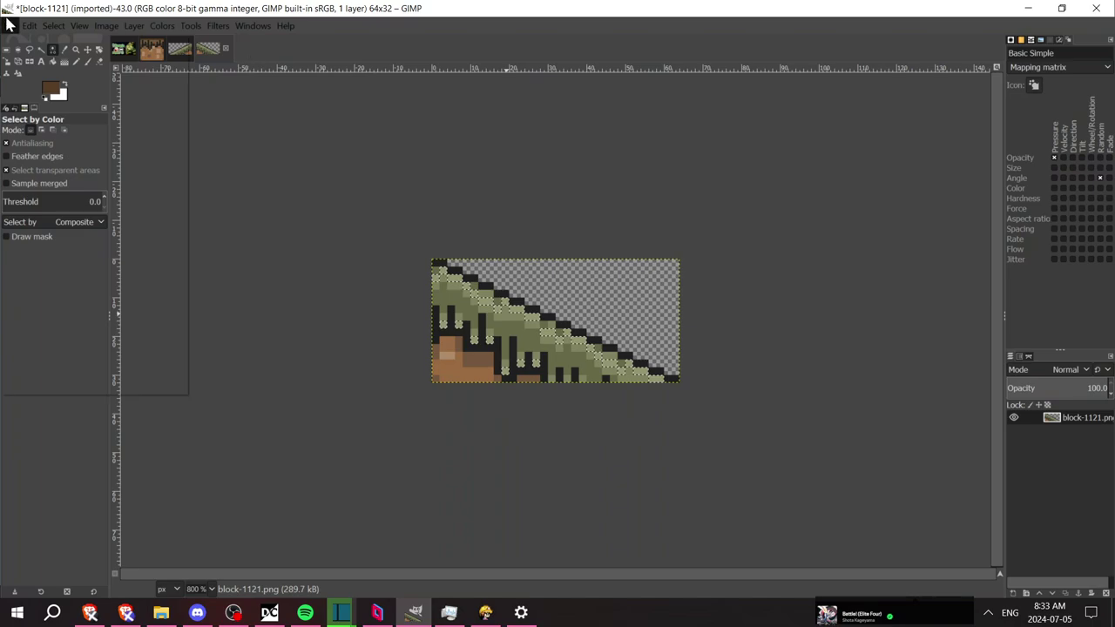
click(66, 217)
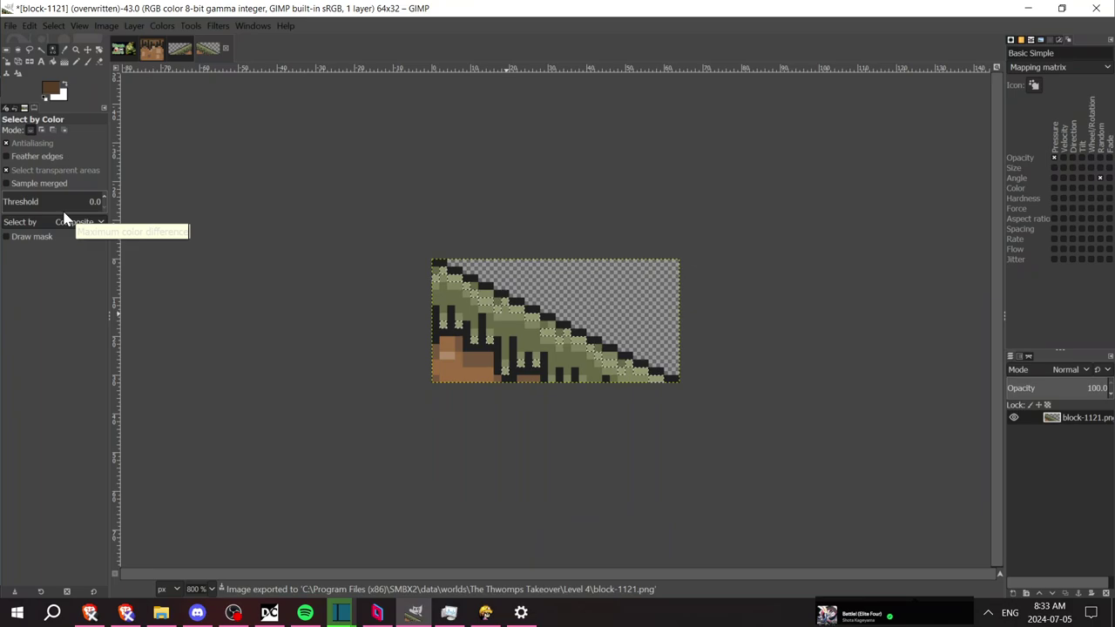
Close the block-1119 and block-1121 images, discarding their unsaved changes
click(174, 48)
click(196, 49)
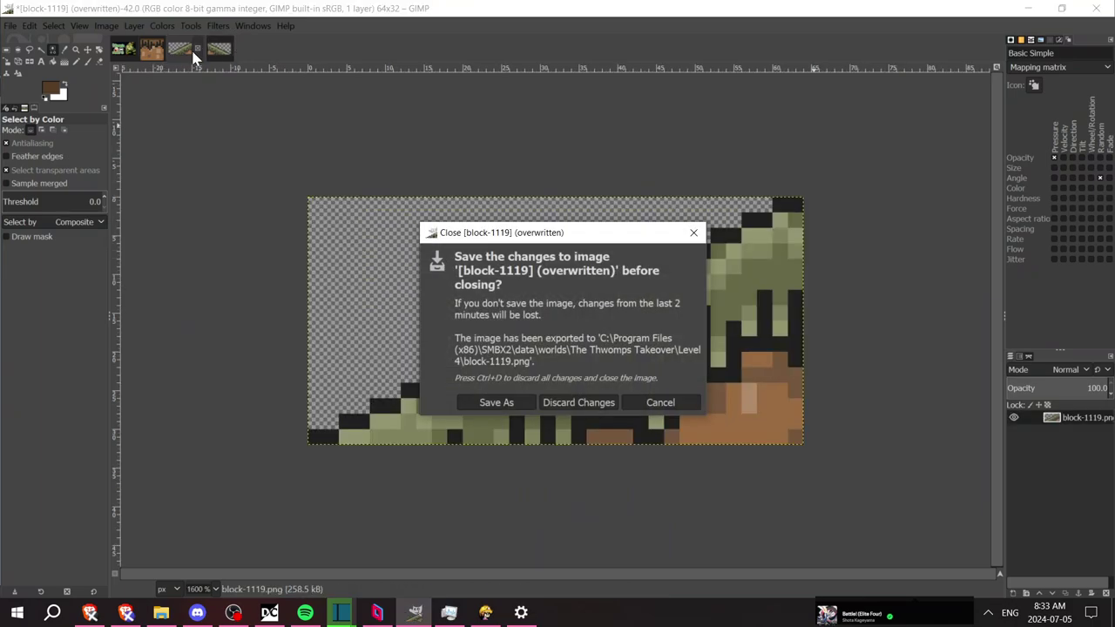
key(ctrl+d)
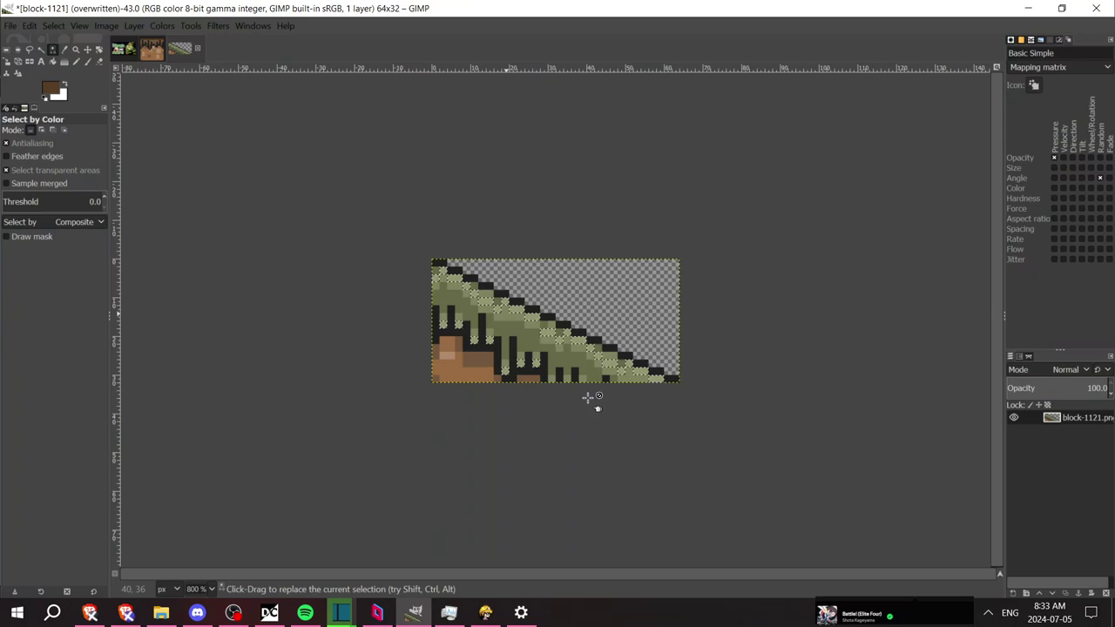
click(197, 49)
click(591, 401)
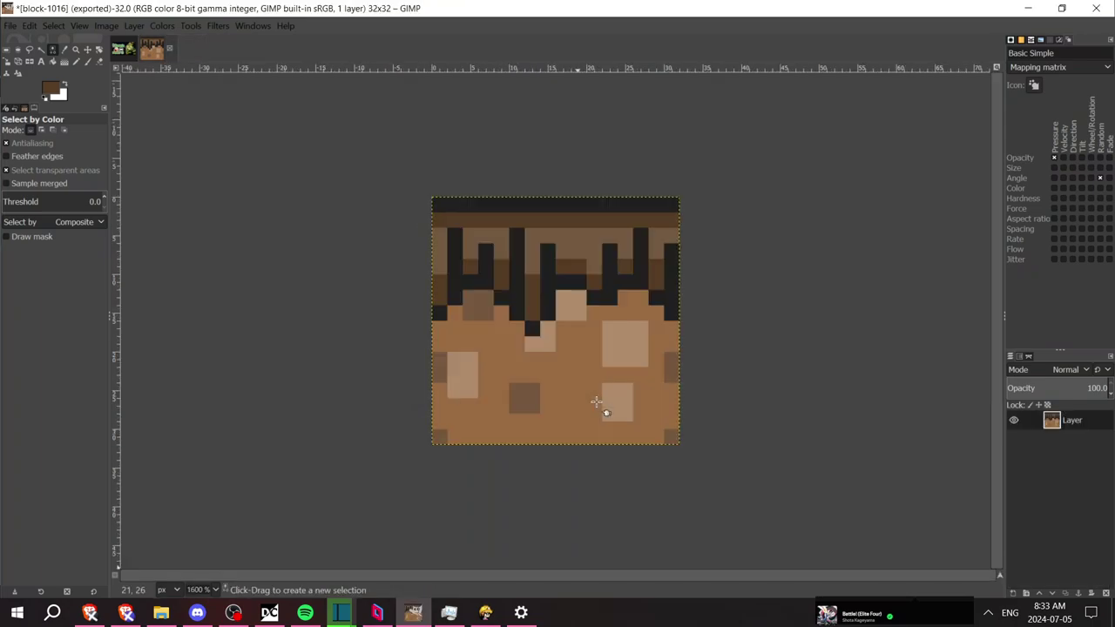
Switch to File Explorer and open block-1120.png from the Level 4 folder in GIMP
click(162, 614)
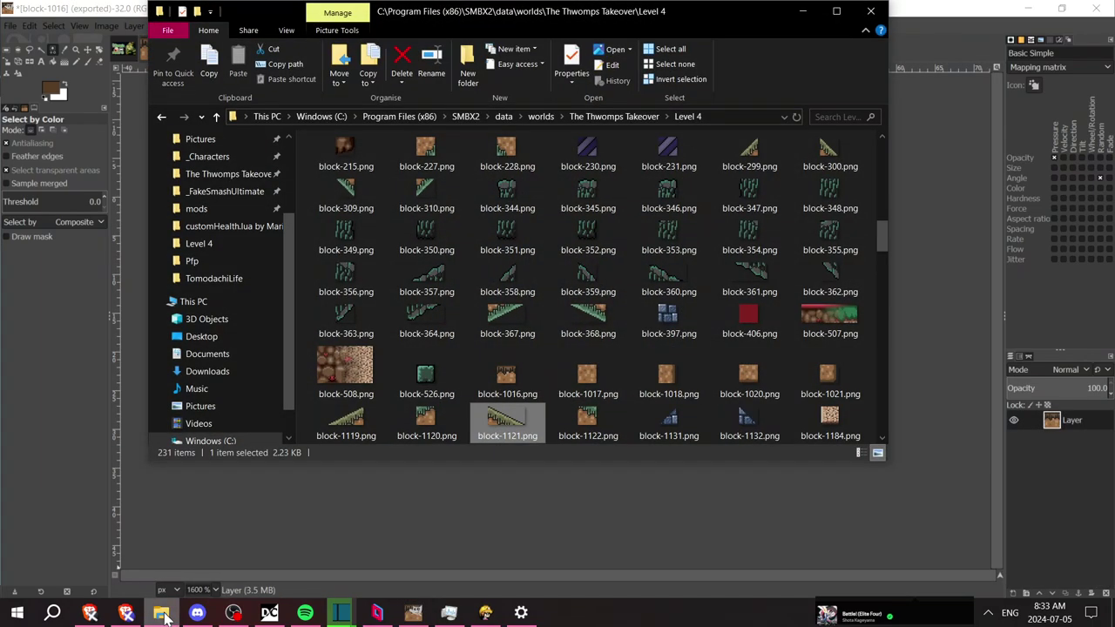
click(422, 427)
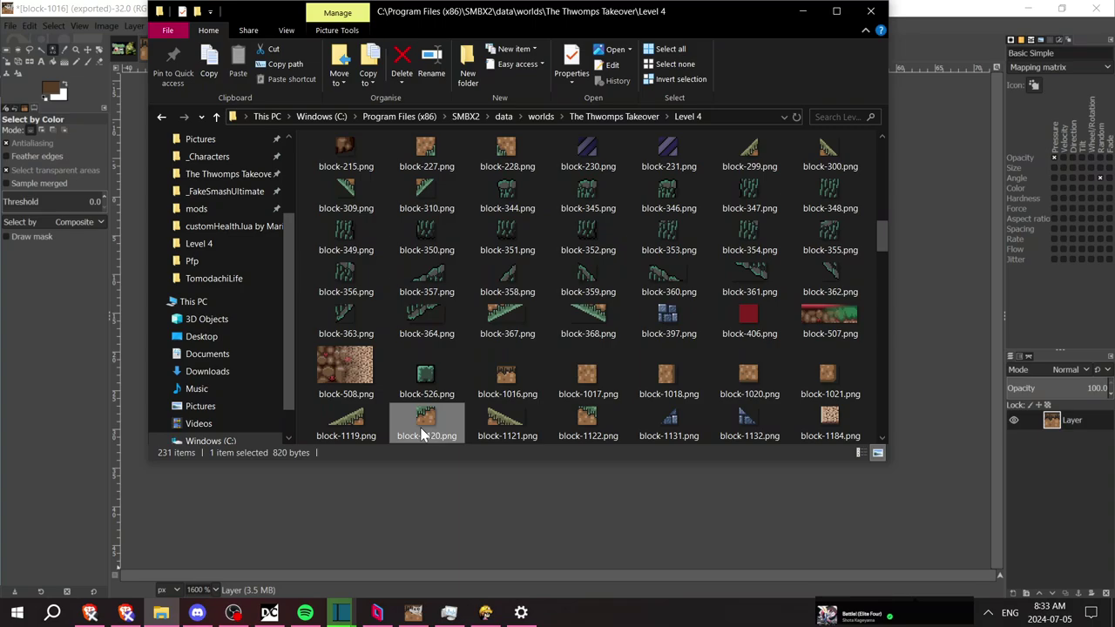
right_click(410, 430)
mouse_move(616, 370)
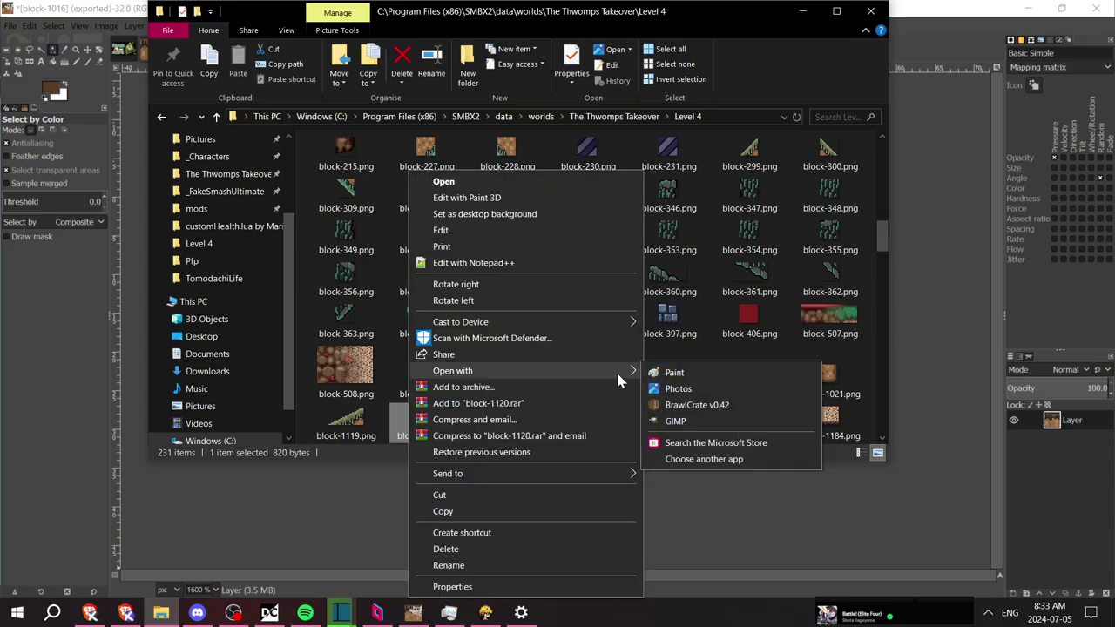
click(694, 425)
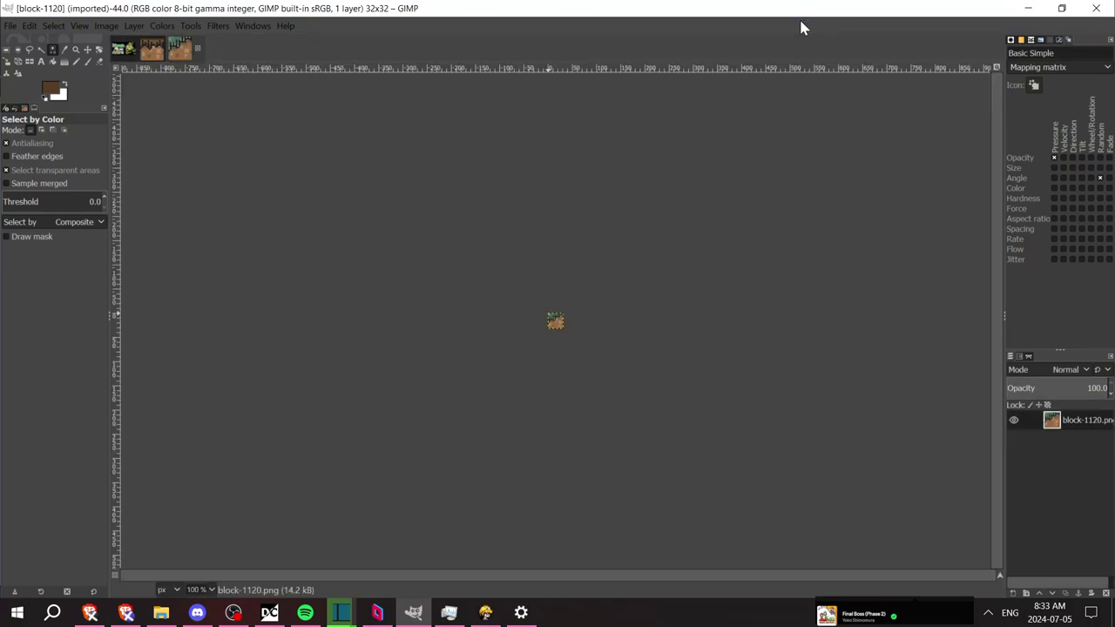
Select block-1120's dark green grass shade by color and repeat the Hue-Chroma filter on it
click(210, 592)
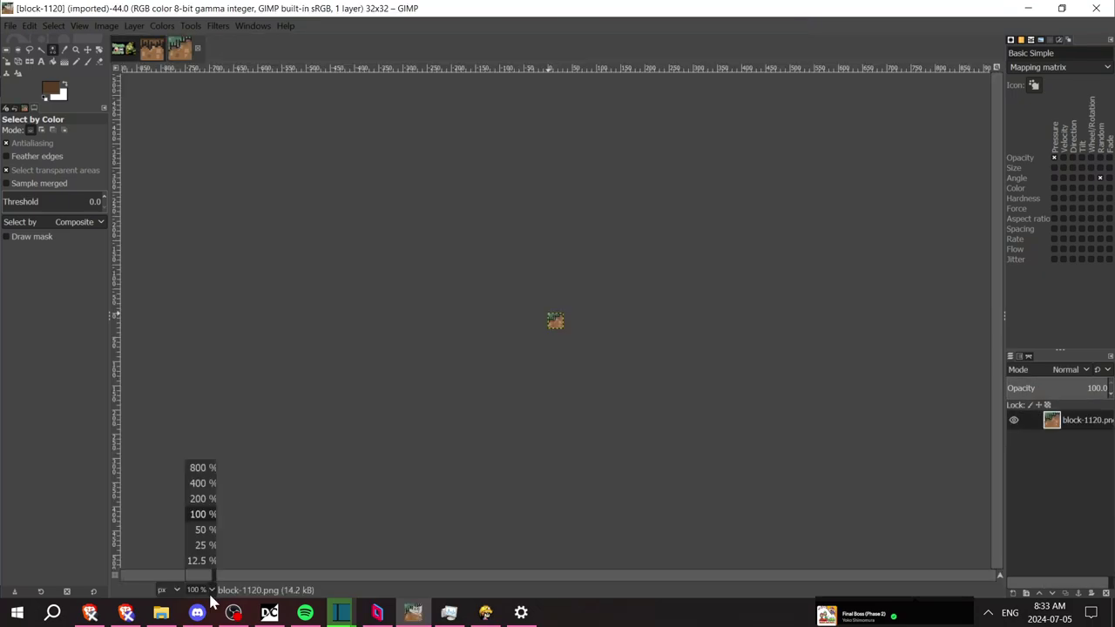
click(192, 465)
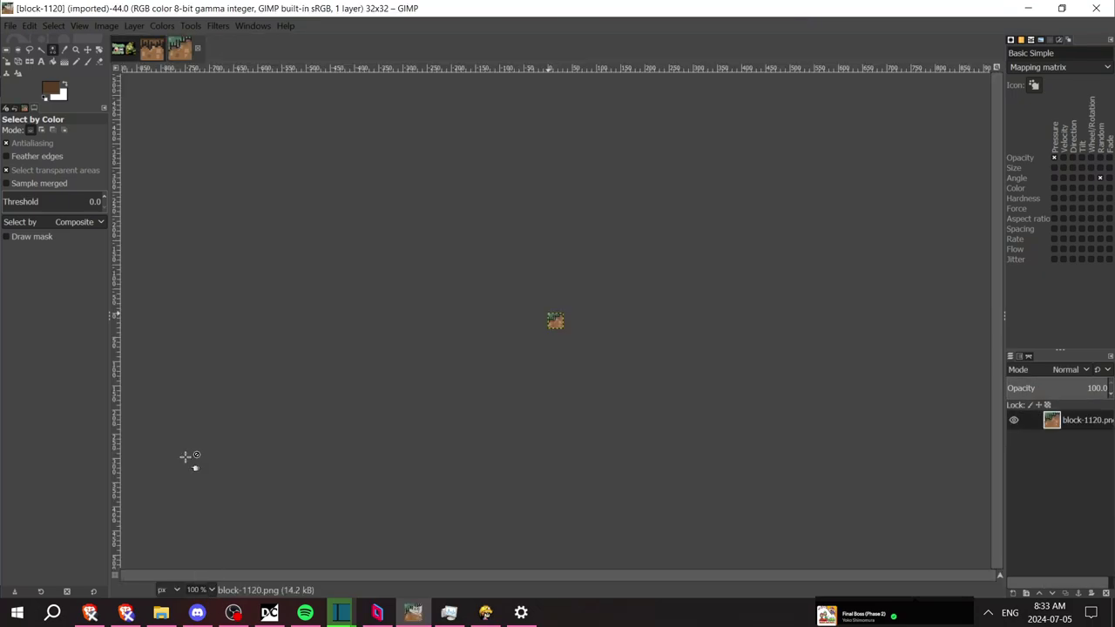
click(211, 590)
click(197, 467)
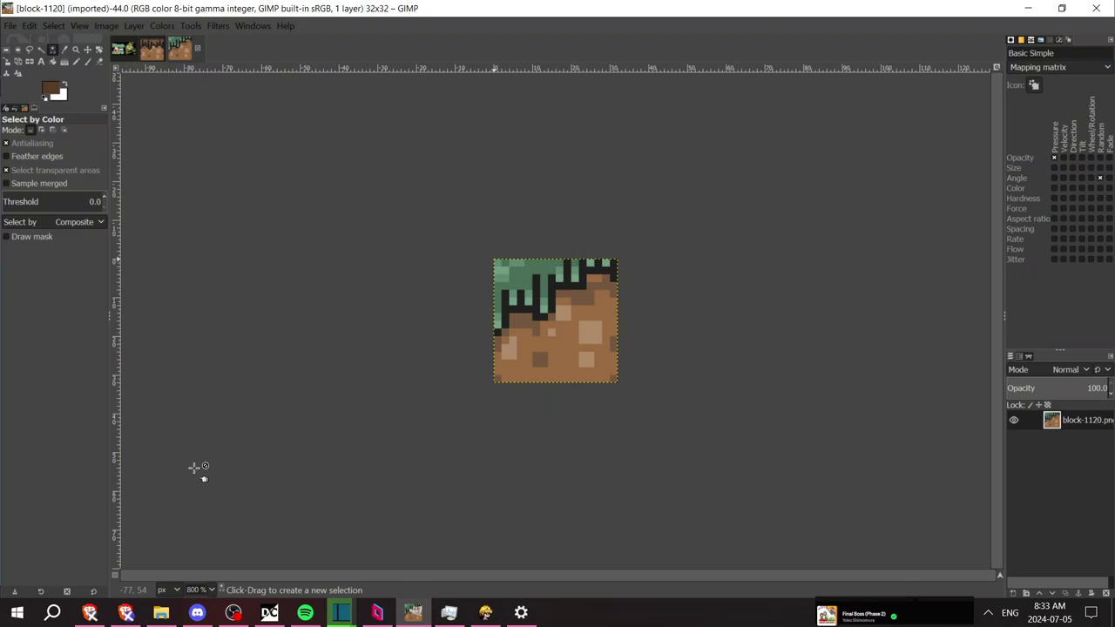
key(5)
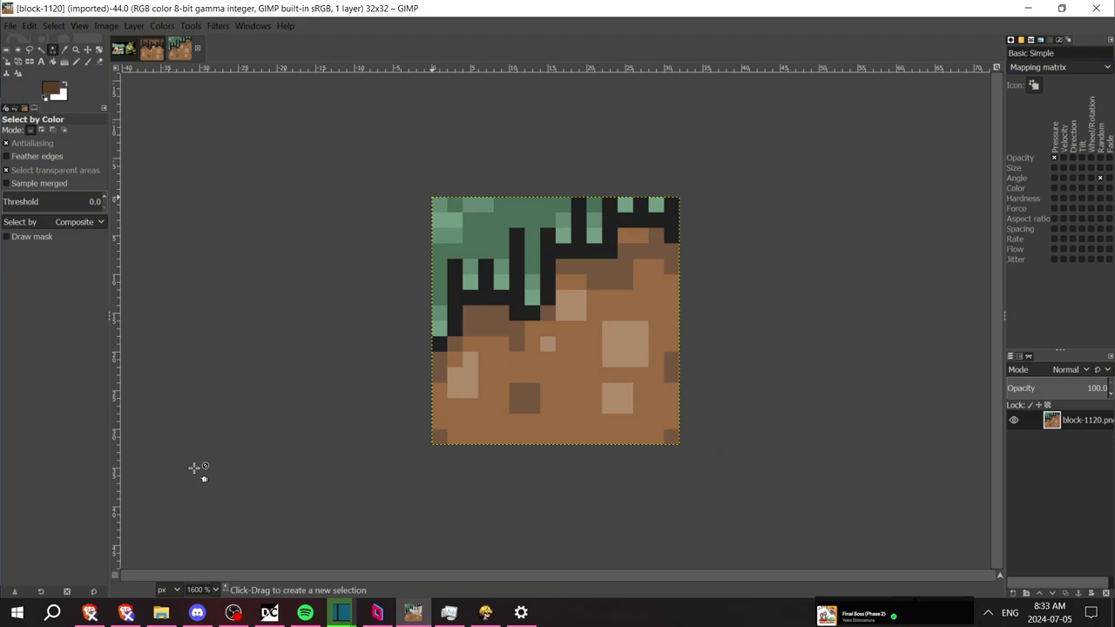
click(535, 213)
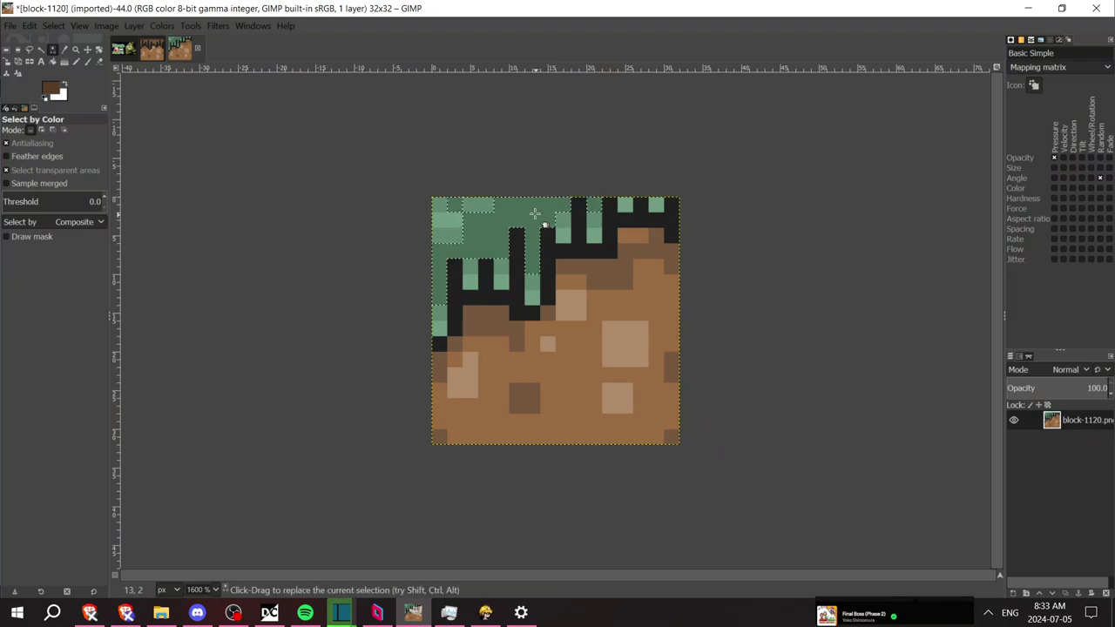
click(218, 25)
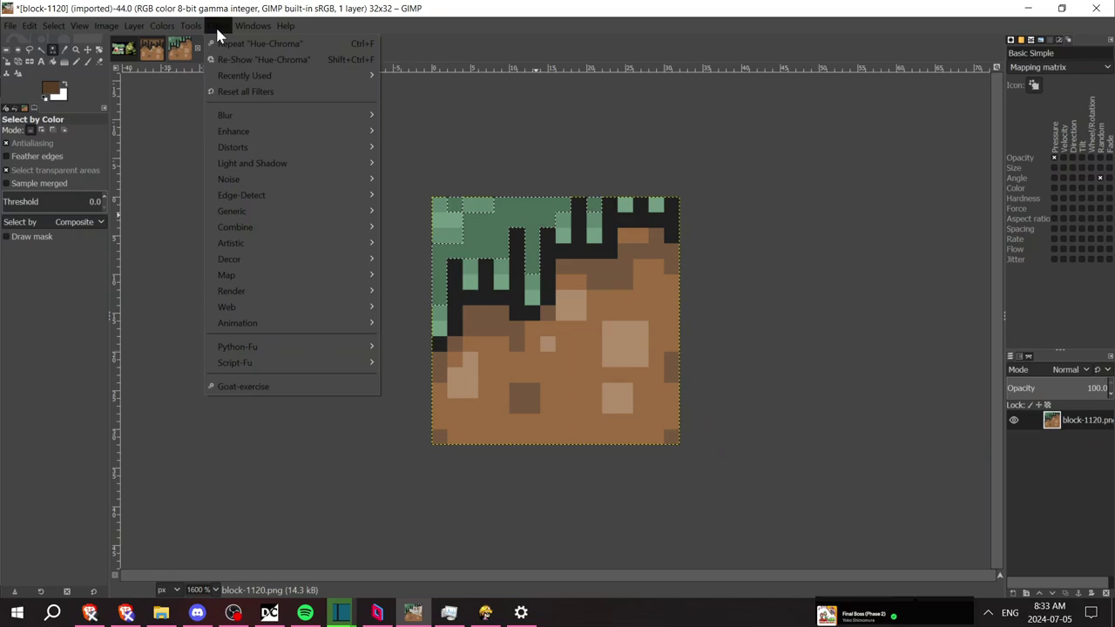
click(249, 40)
Repeat the Hue-Chroma filter on each of block-1120's two lighter green shades and overwrite block-1120.png
click(483, 205)
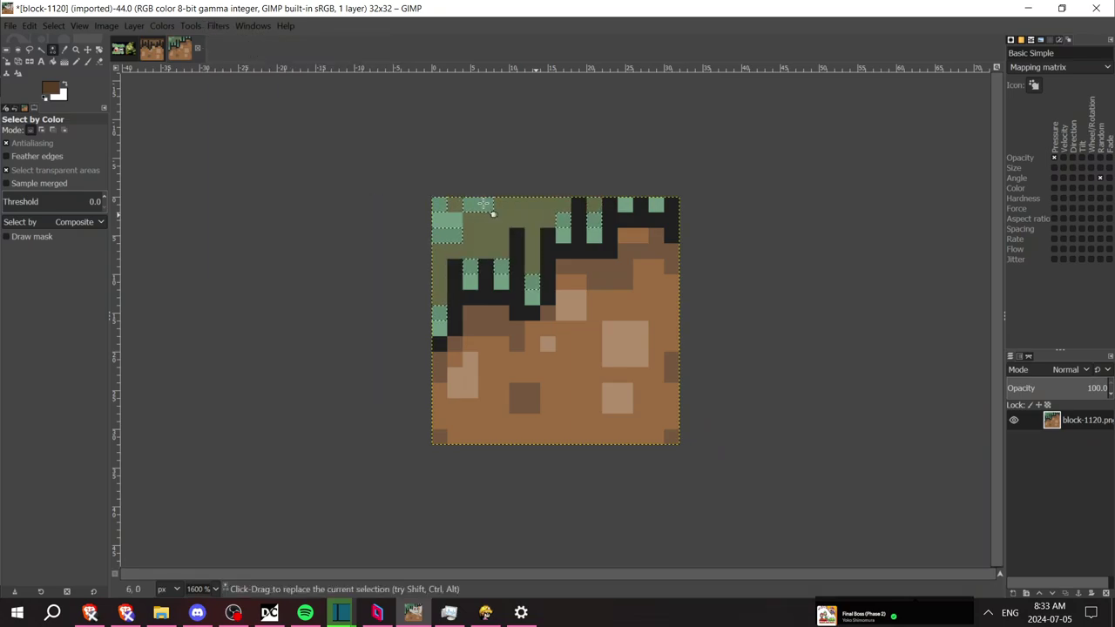
click(217, 26)
click(237, 41)
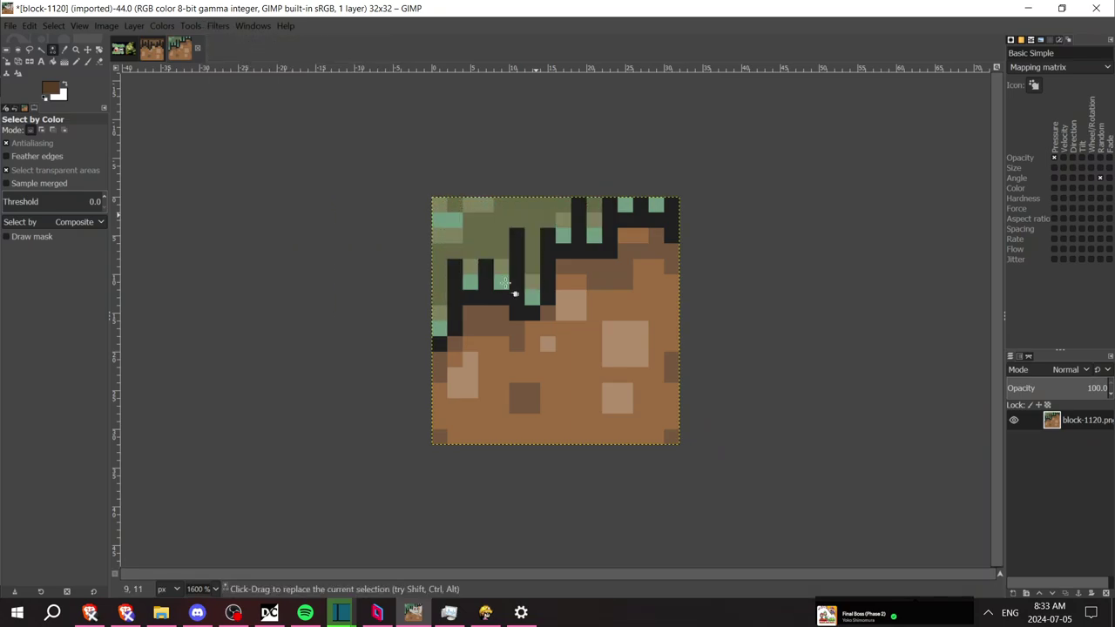
click(218, 26)
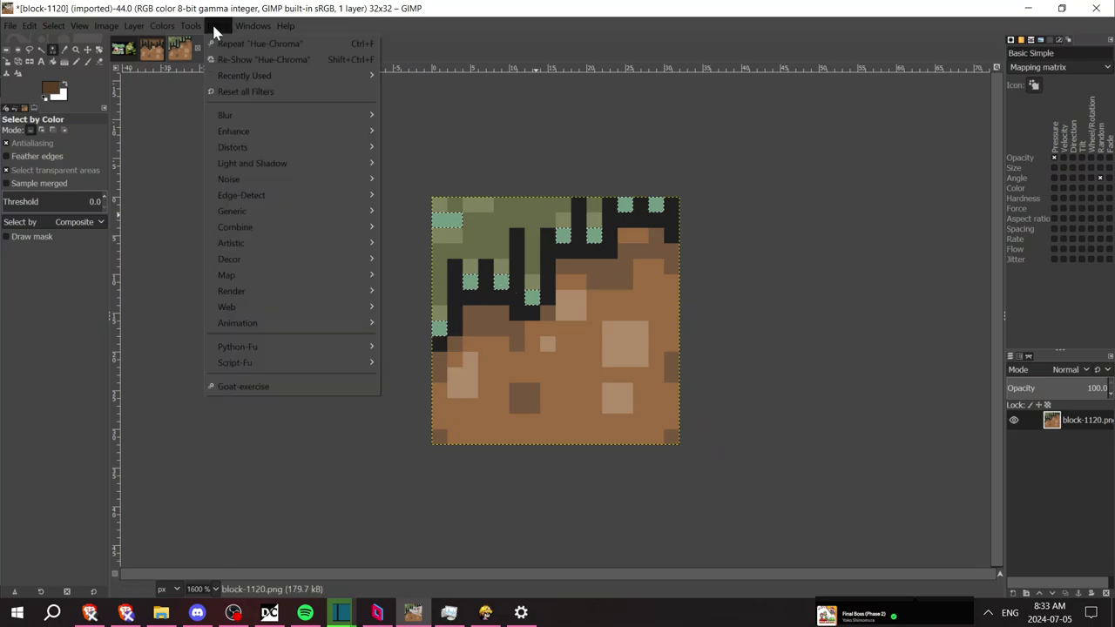
click(237, 44)
click(10, 26)
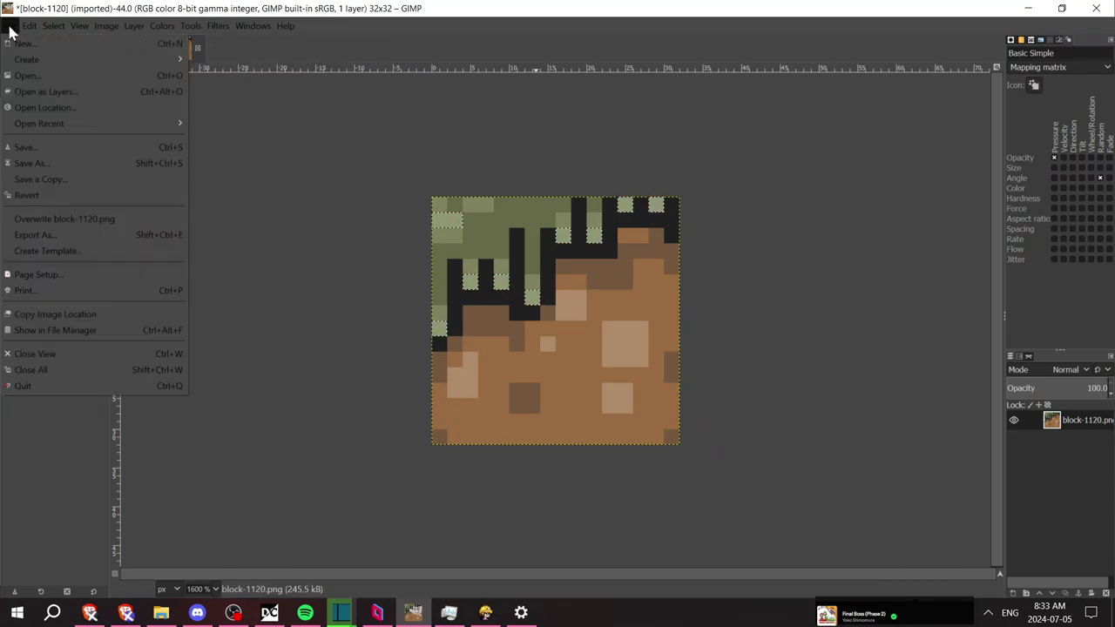
click(63, 219)
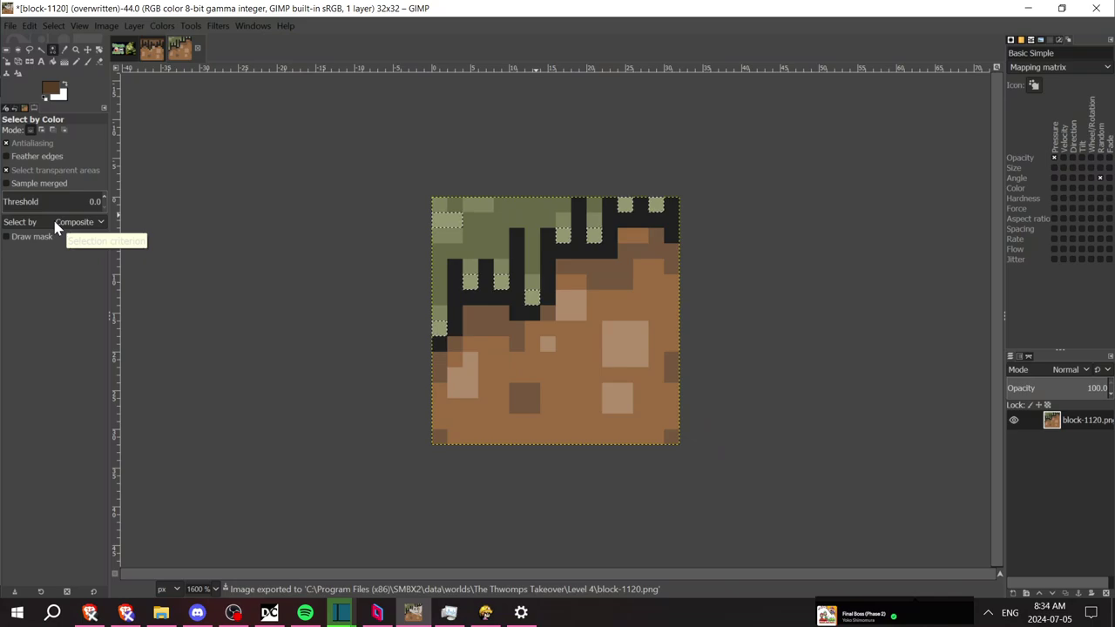
Close the block-1120 image, discarding its unsaved changes, and open block-1122.png from File Explorer in GIMP
click(199, 49)
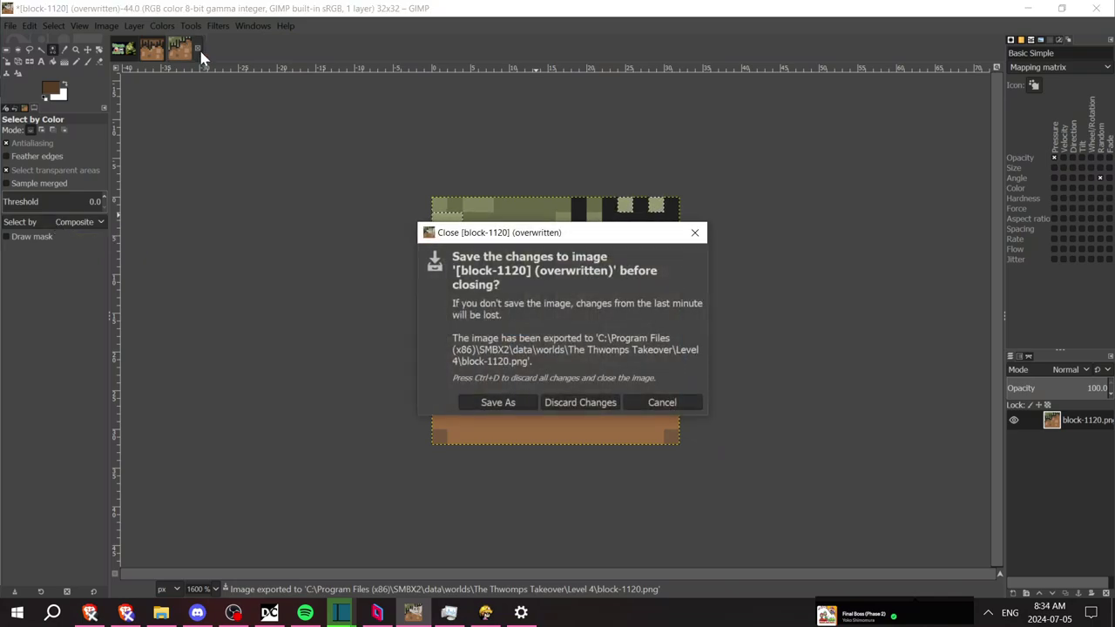
click(602, 399)
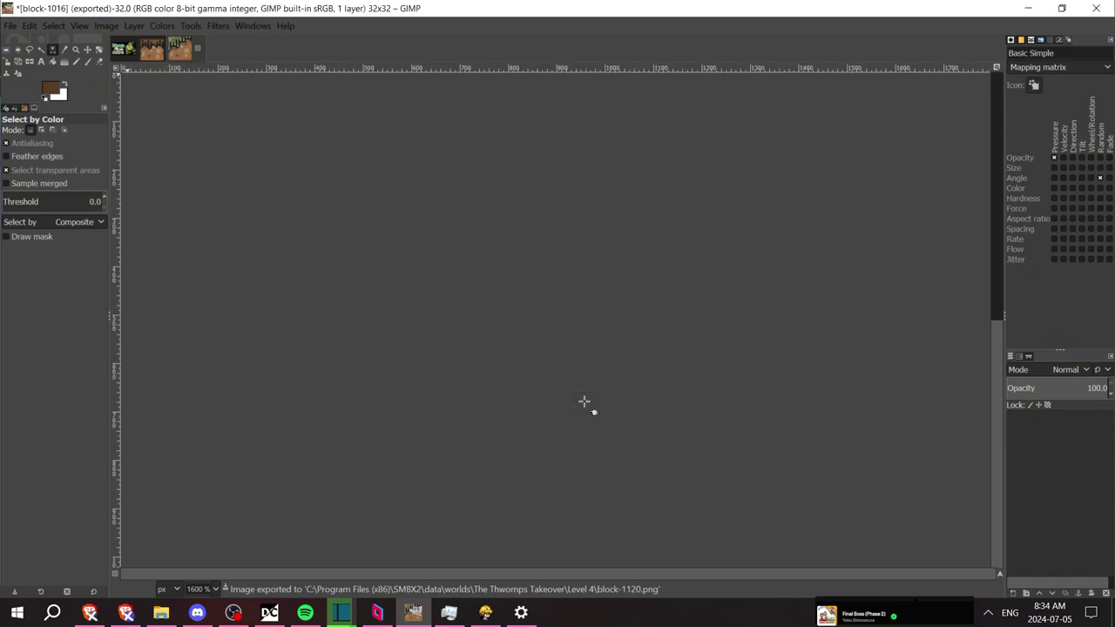
click(162, 614)
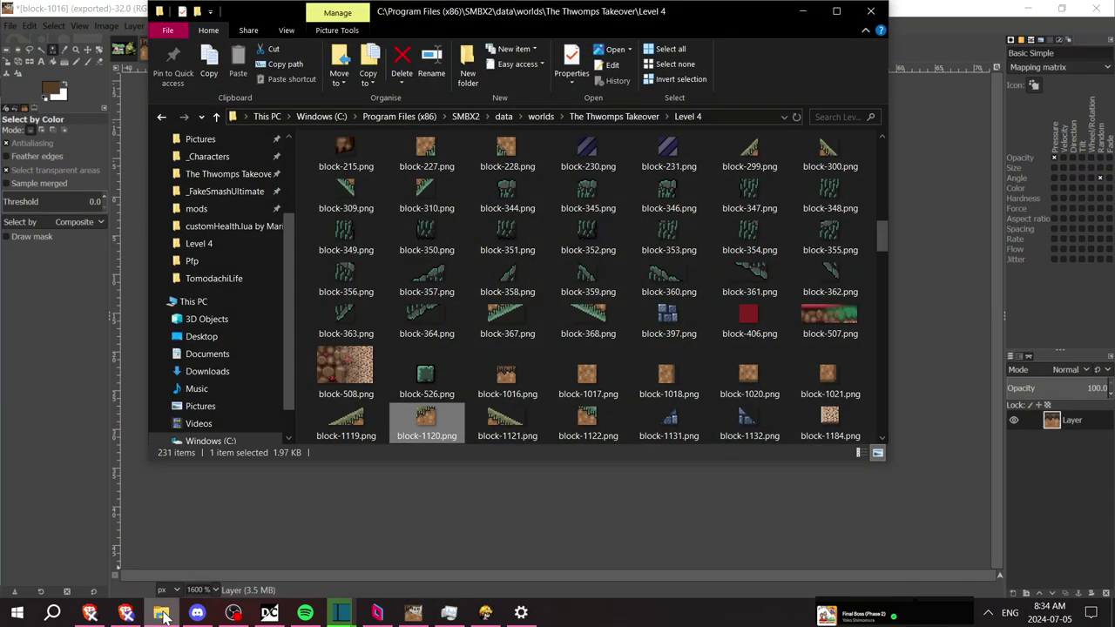
click(589, 422)
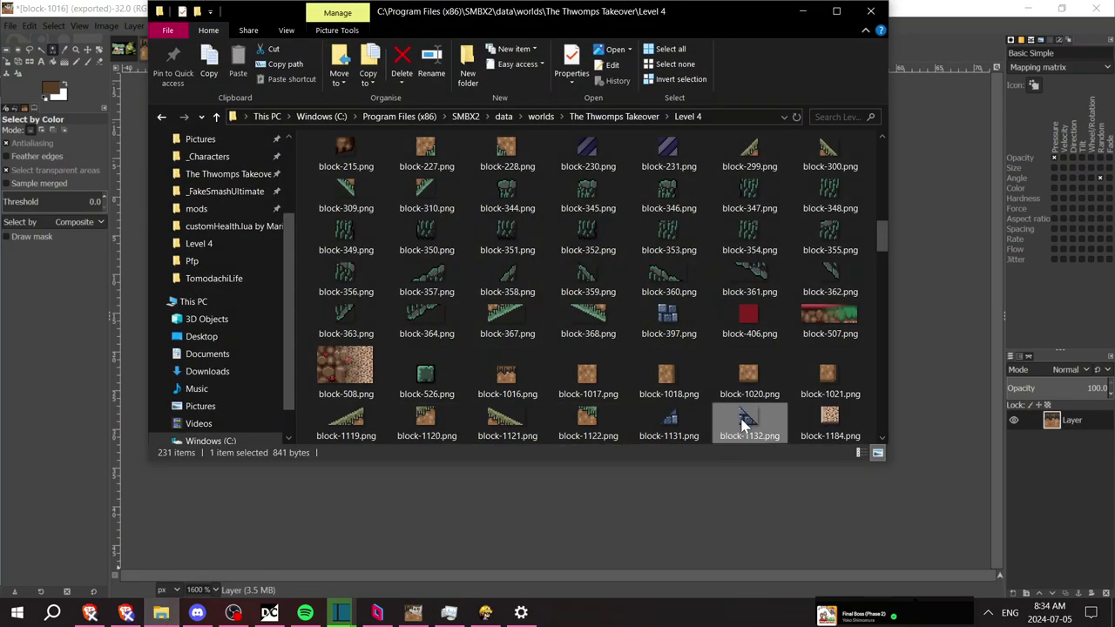
right_click(576, 427)
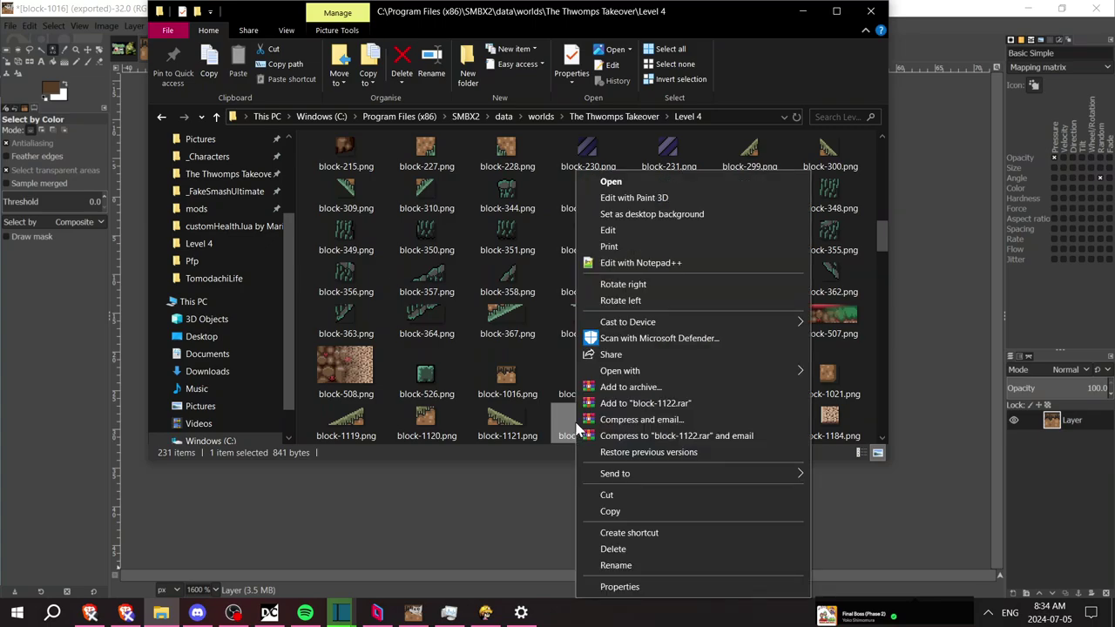
mouse_move(760, 371)
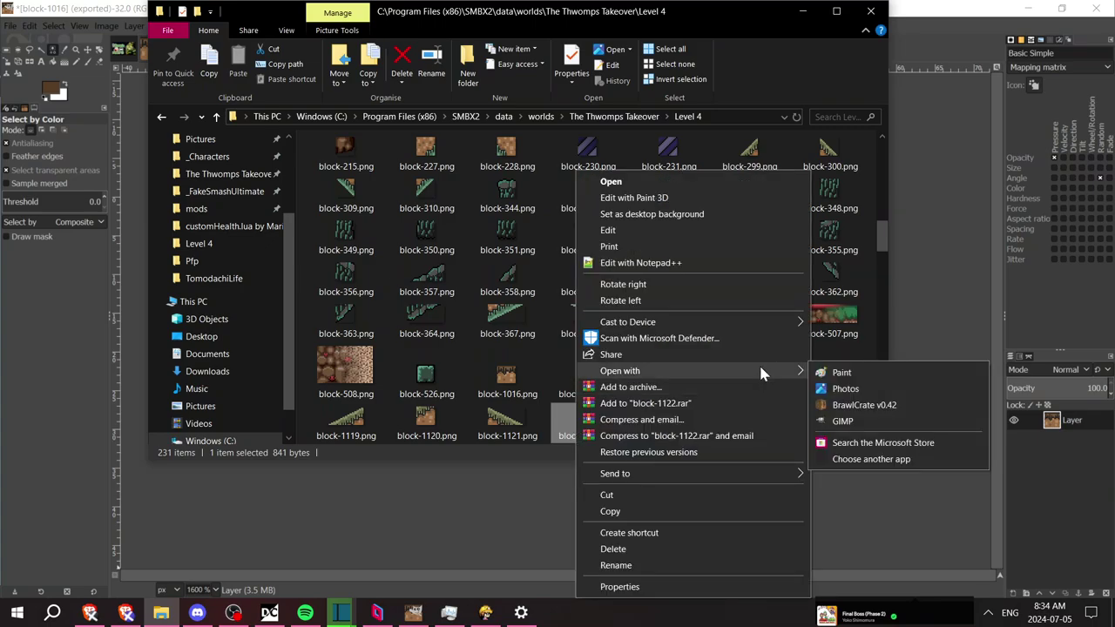
click(865, 425)
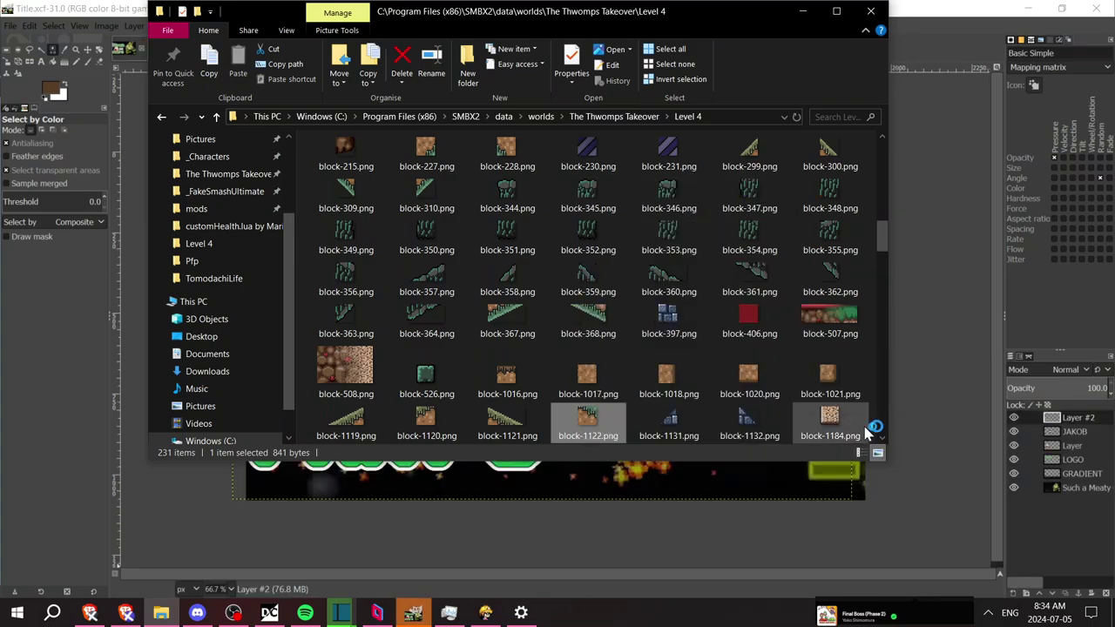
click(806, 12)
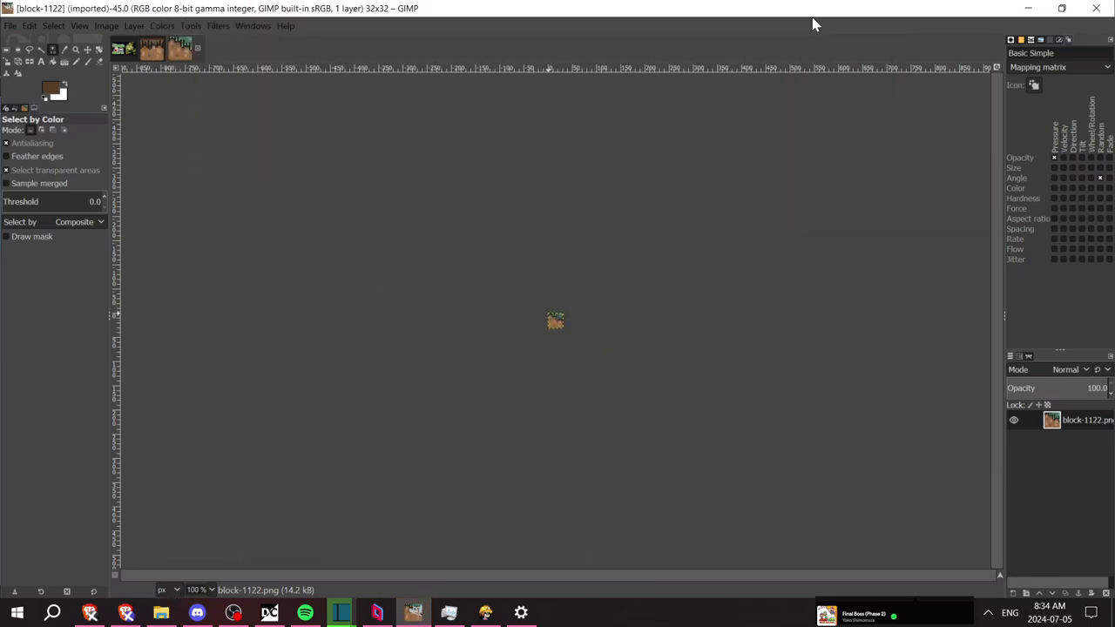
Select block-1122's dark green grass shade by color and repeat the Hue-Chroma filter on it
key(5)
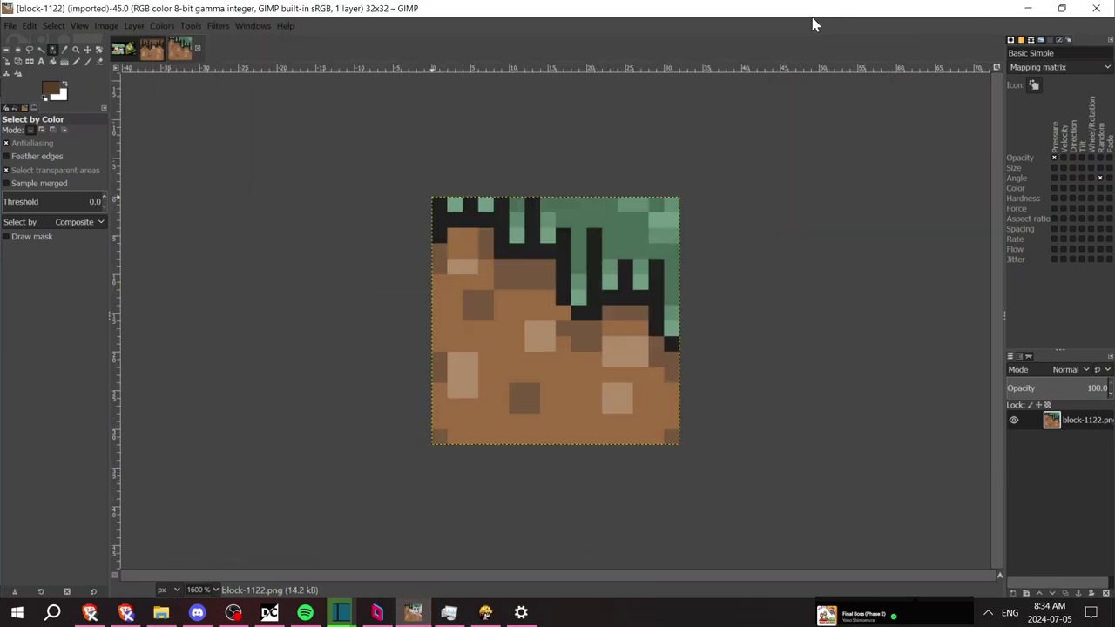
click(627, 227)
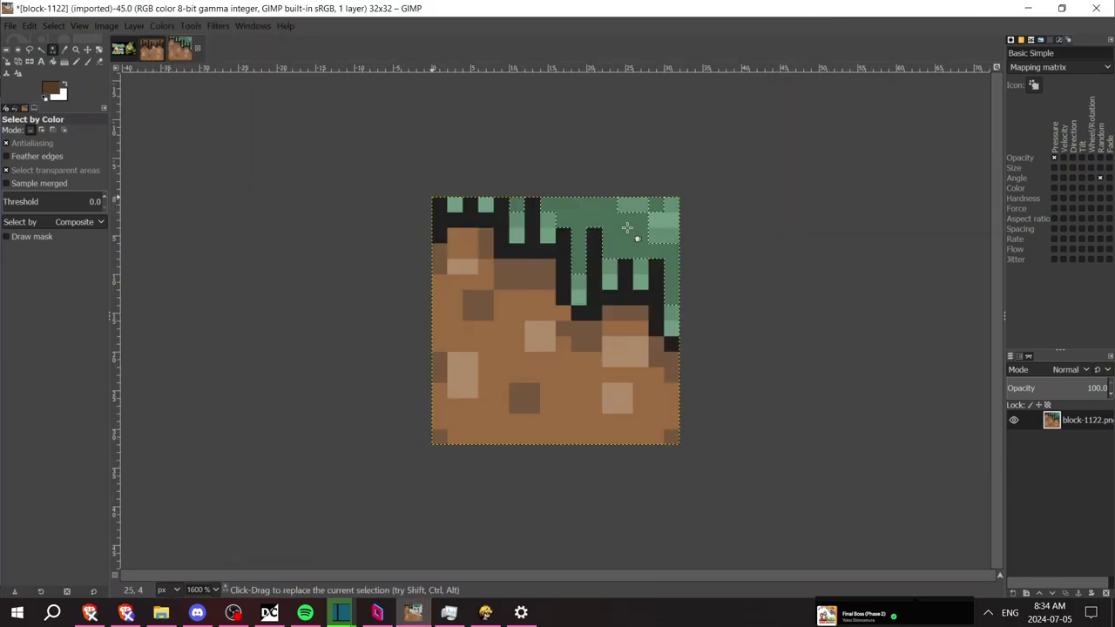
click(218, 26)
click(239, 43)
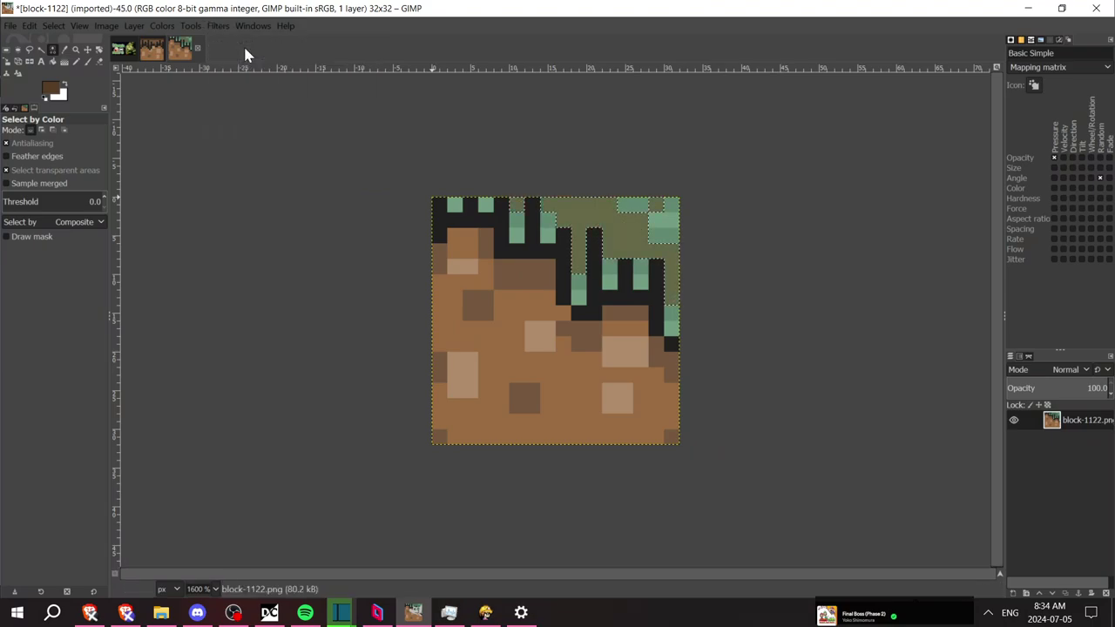
Repeat the Hue-Chroma filter on each of block-1122's two lighter green shades and overwrite block-1122.png
click(667, 224)
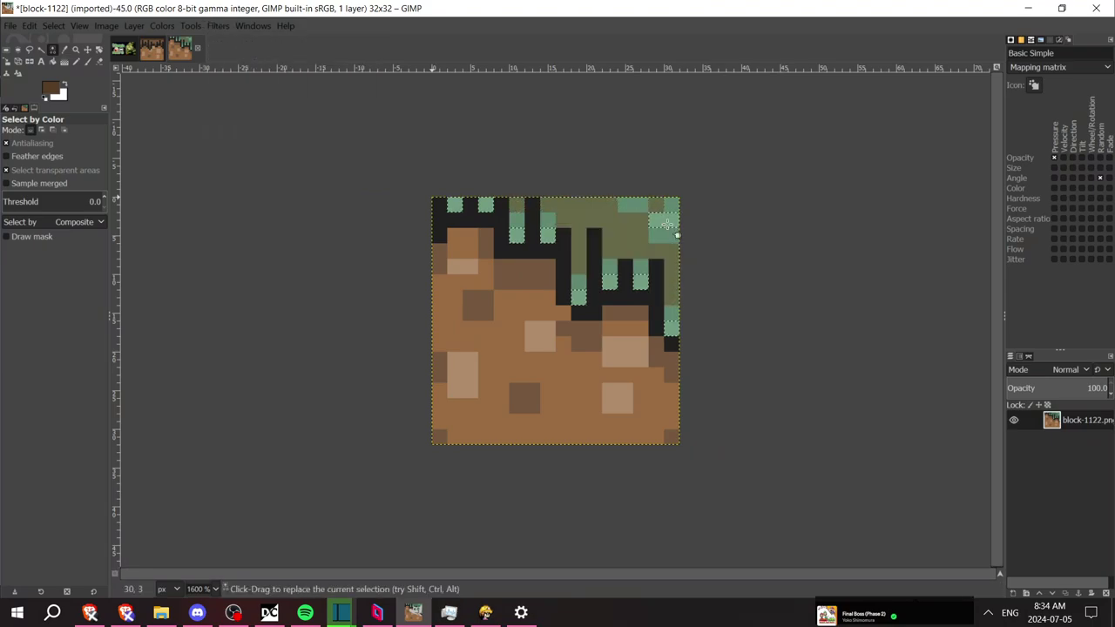
click(218, 26)
click(241, 43)
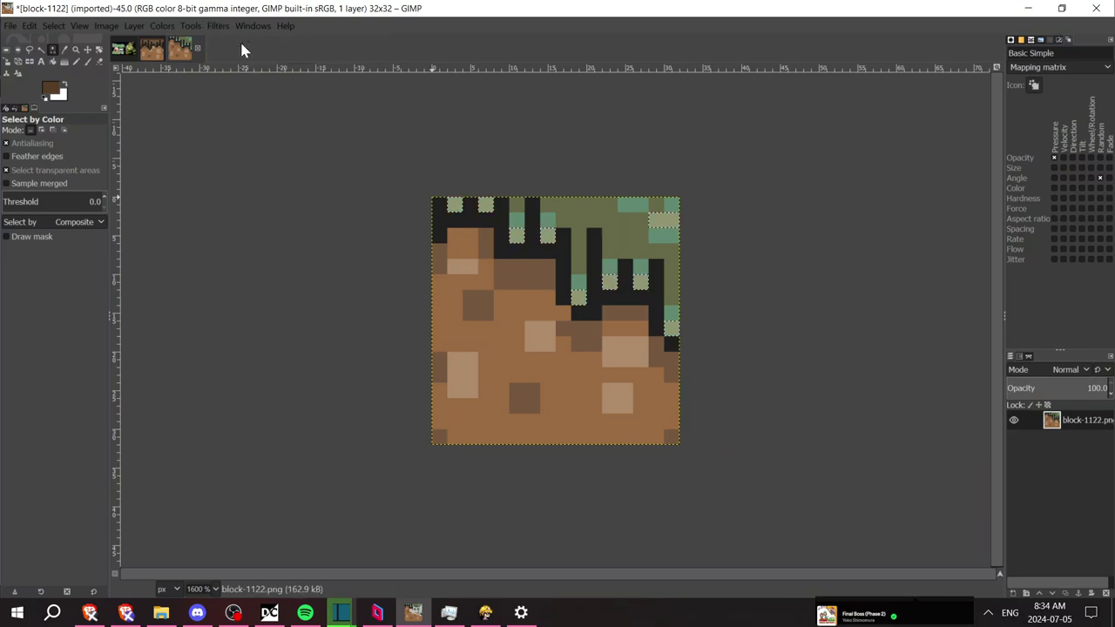
click(218, 27)
click(238, 39)
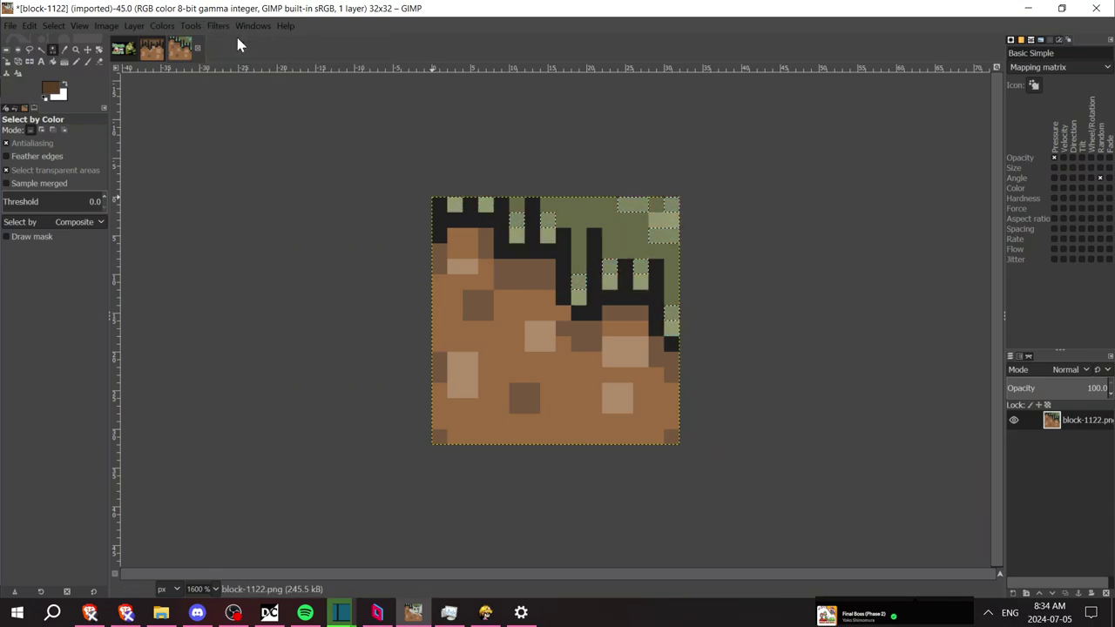
click(13, 26)
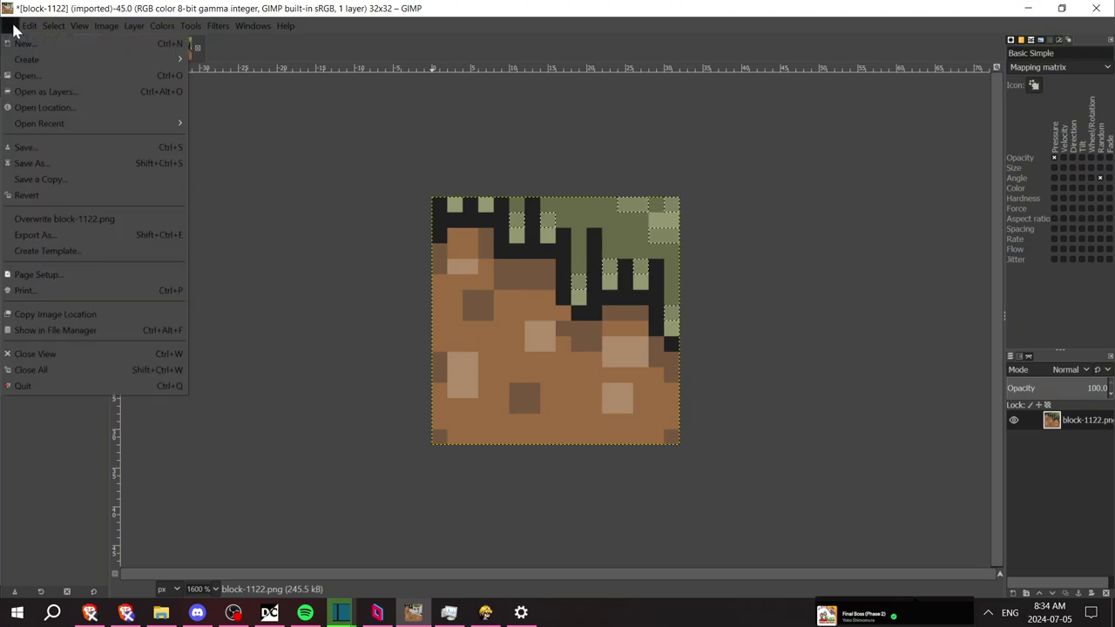
click(76, 219)
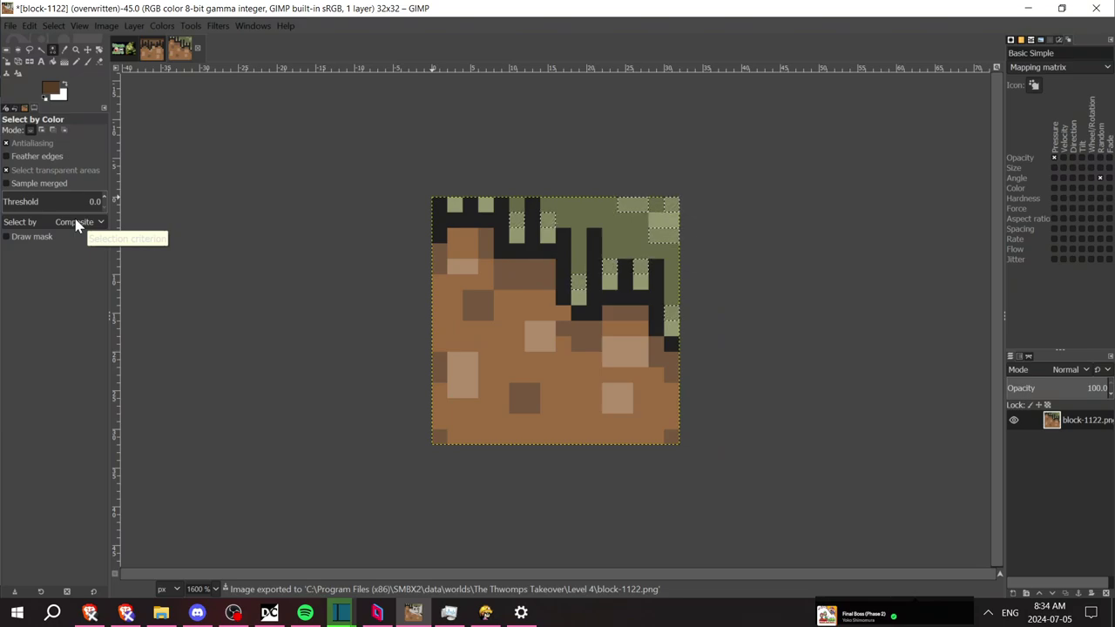
Switch to the SMBX2 Editor and reload the Level 4 file to apply the recoloured block graphics
click(487, 612)
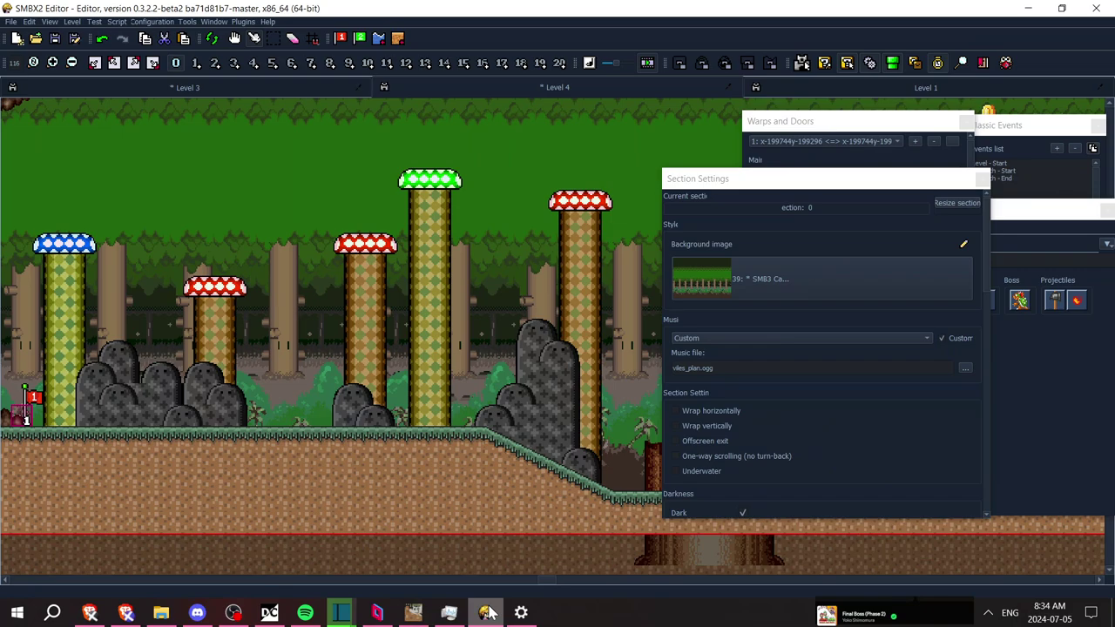
click(187, 22)
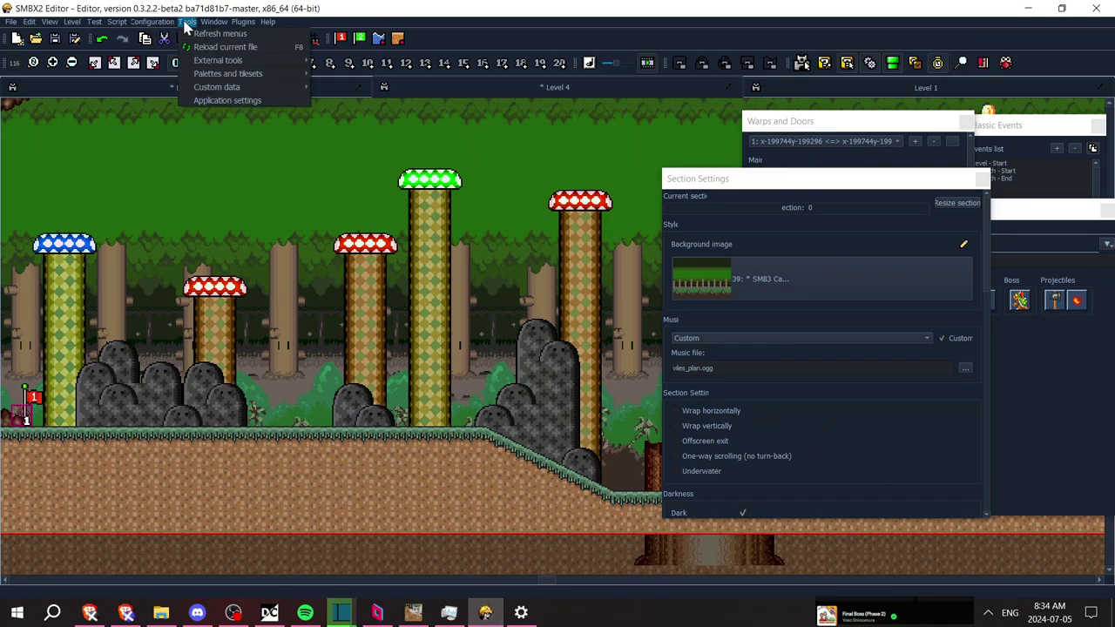
click(211, 46)
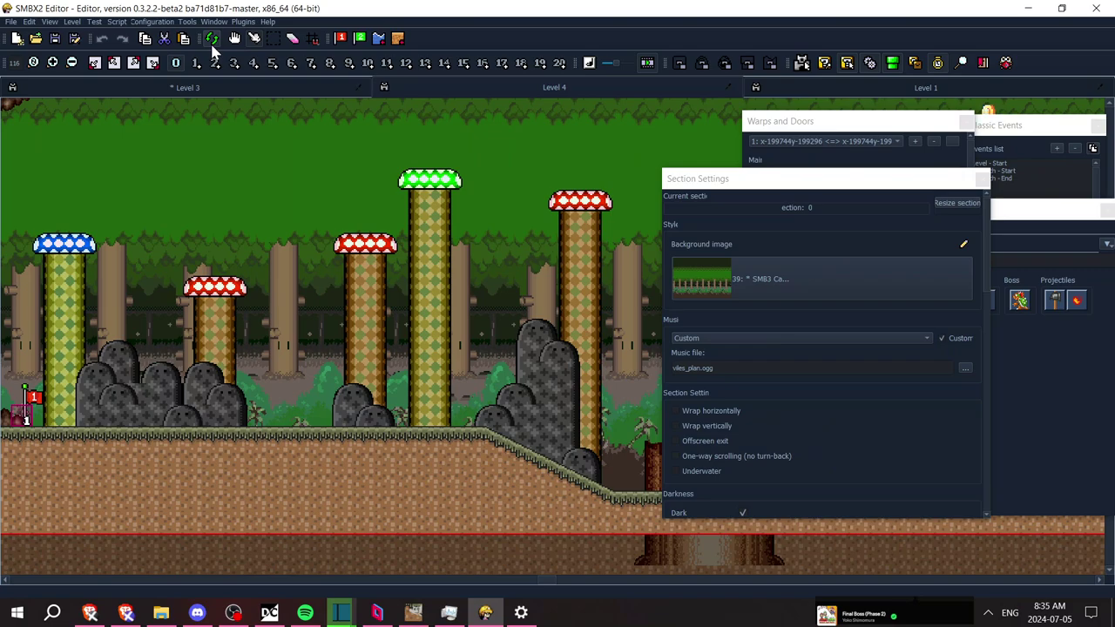
click(1099, 580)
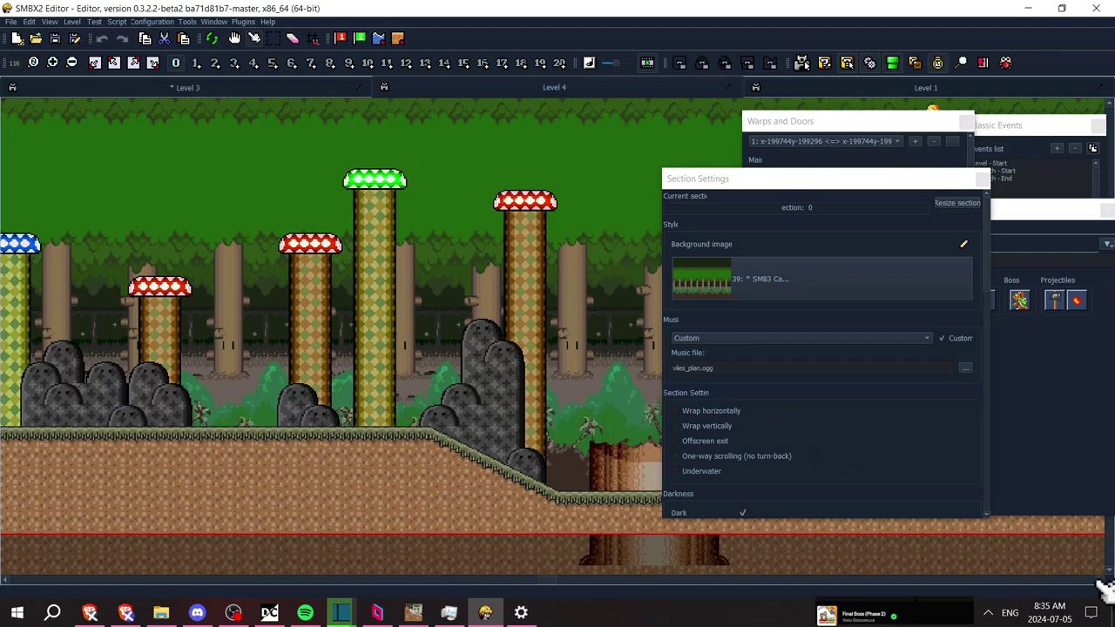
click(1099, 580)
click(1100, 580)
click(1100, 580)
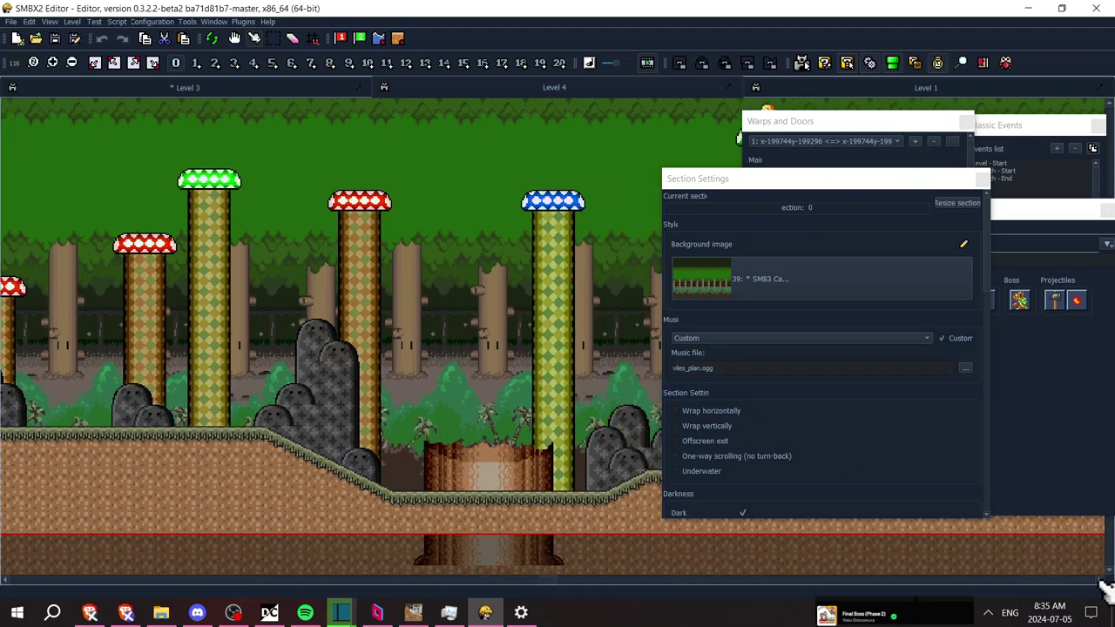
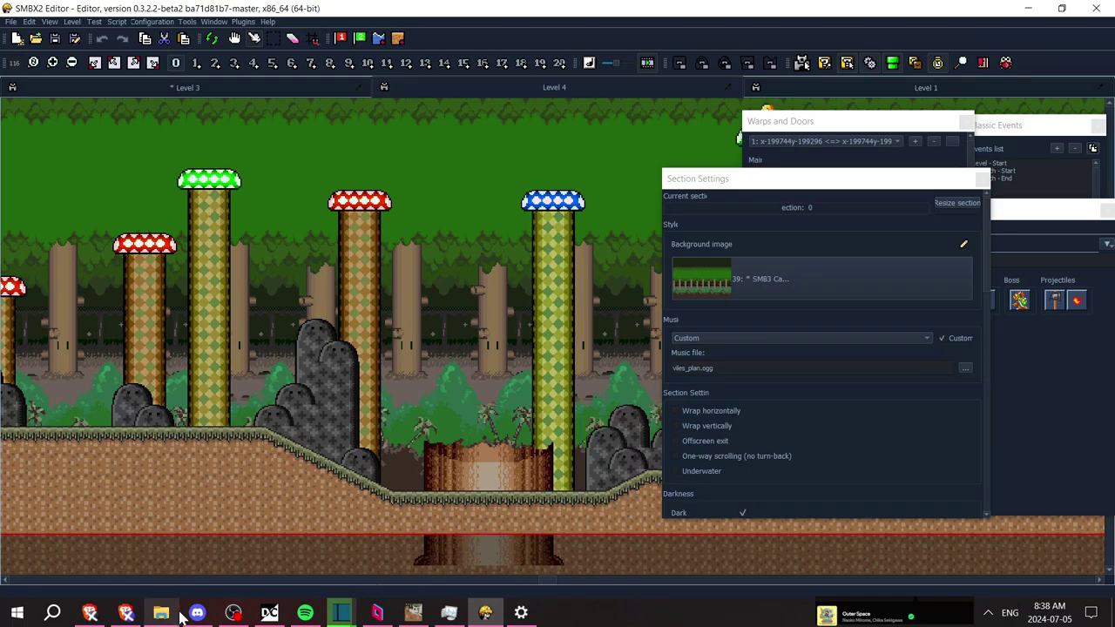
Switch to OBS, refresh the CHATBOX source, and check and accept its source properties
click(235, 612)
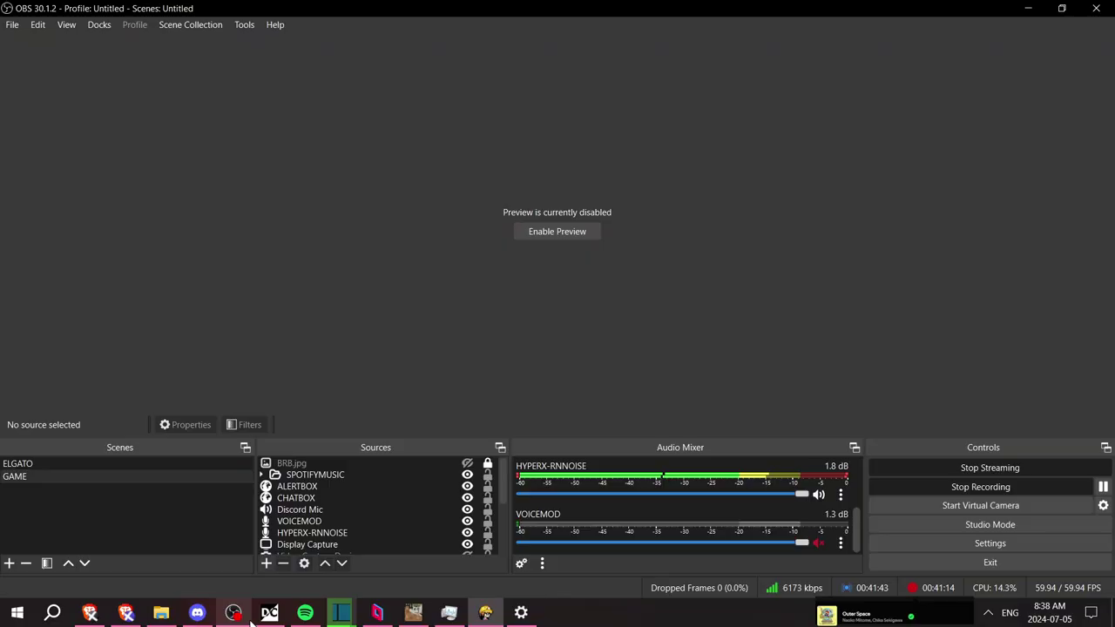
click(420, 498)
click(353, 424)
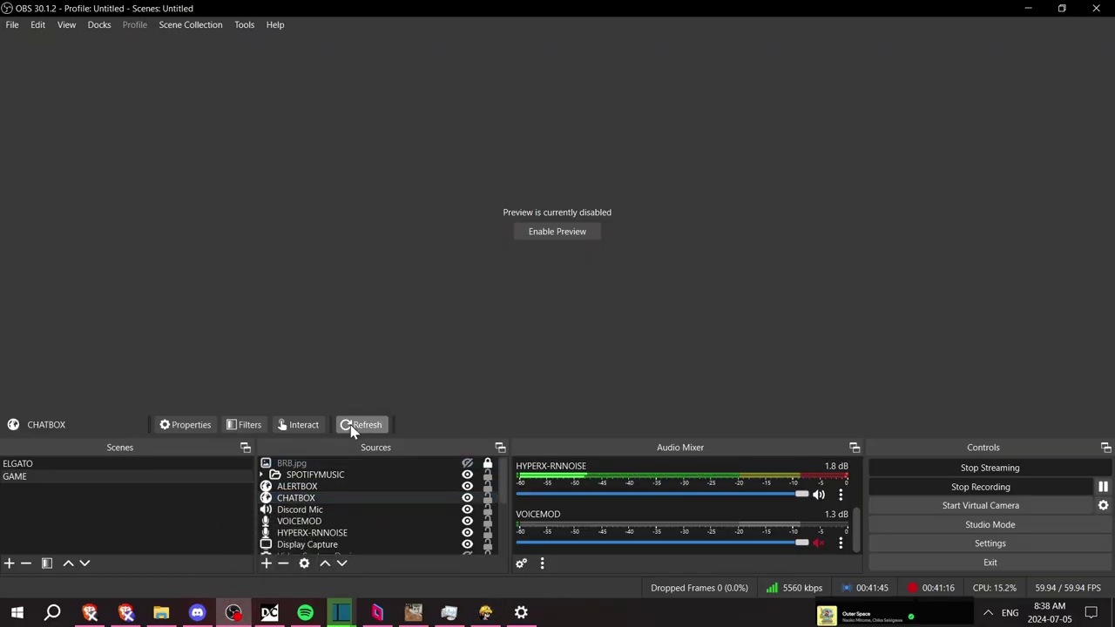
right_click(383, 499)
click(416, 486)
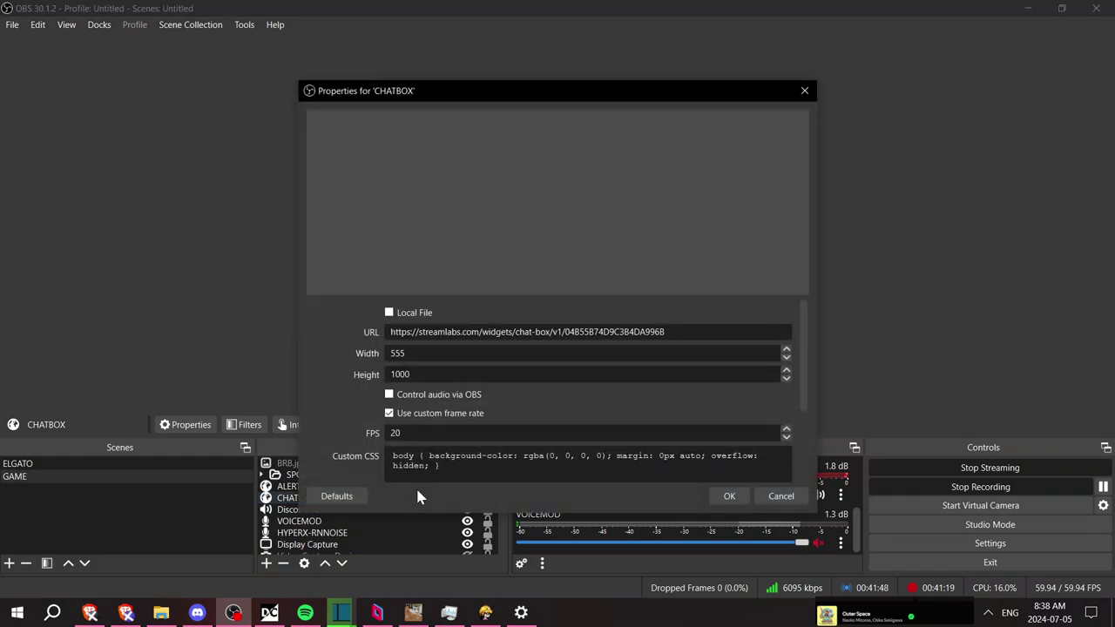
scroll(804, 362, down, 3)
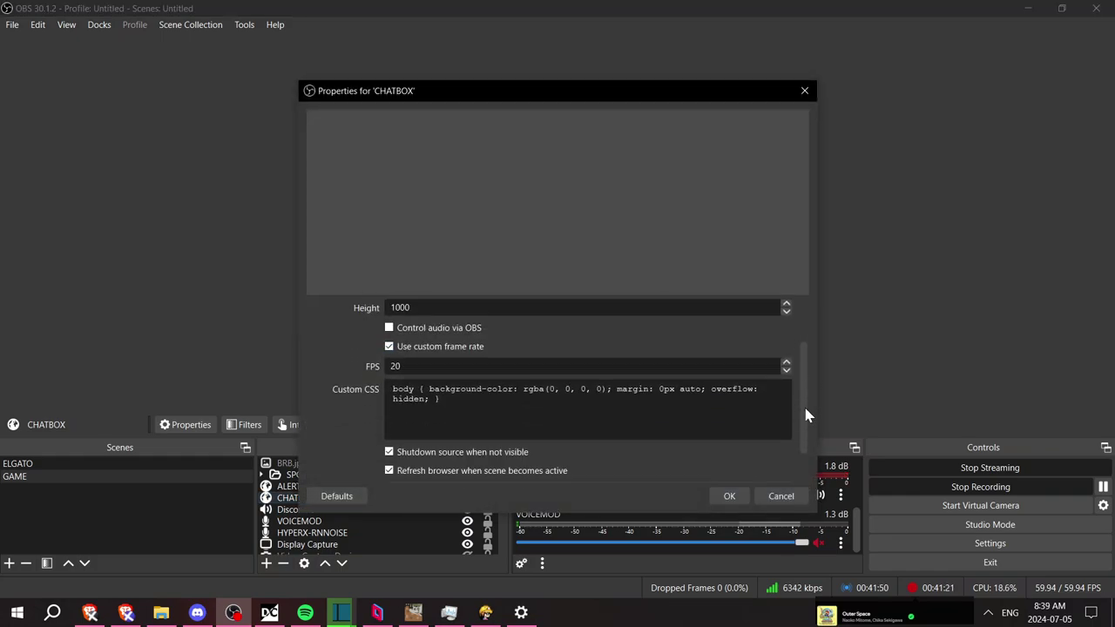
click(468, 410)
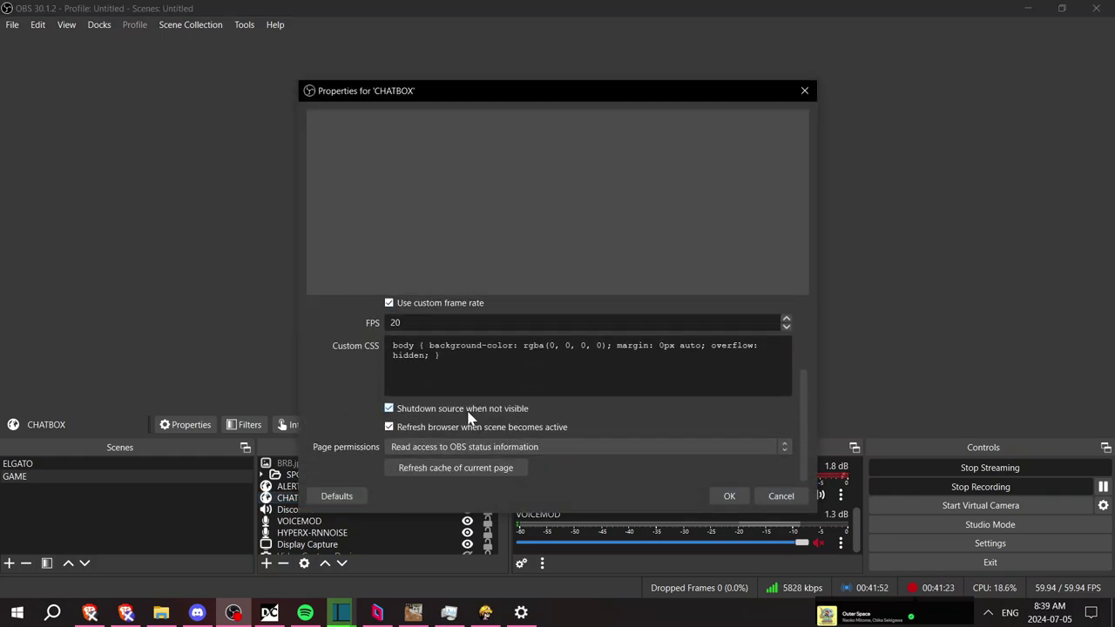
click(727, 497)
Check the ALERTBOX source's shutdown, browser refresh and page permission properties, and accept them
right_click(391, 486)
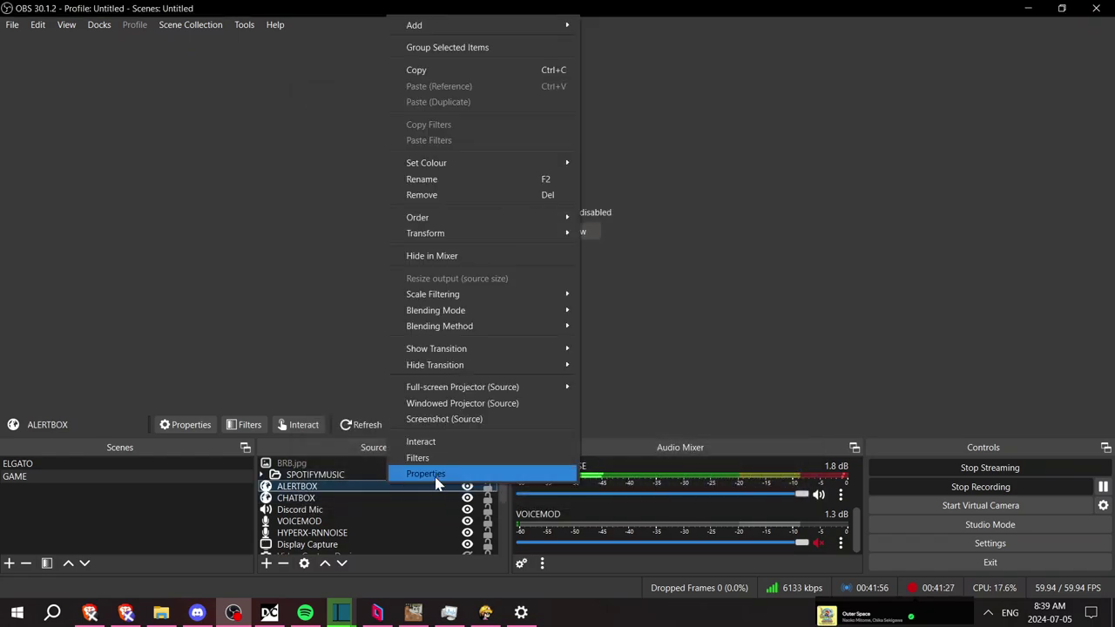
click(435, 473)
drag(808, 408, 812, 486)
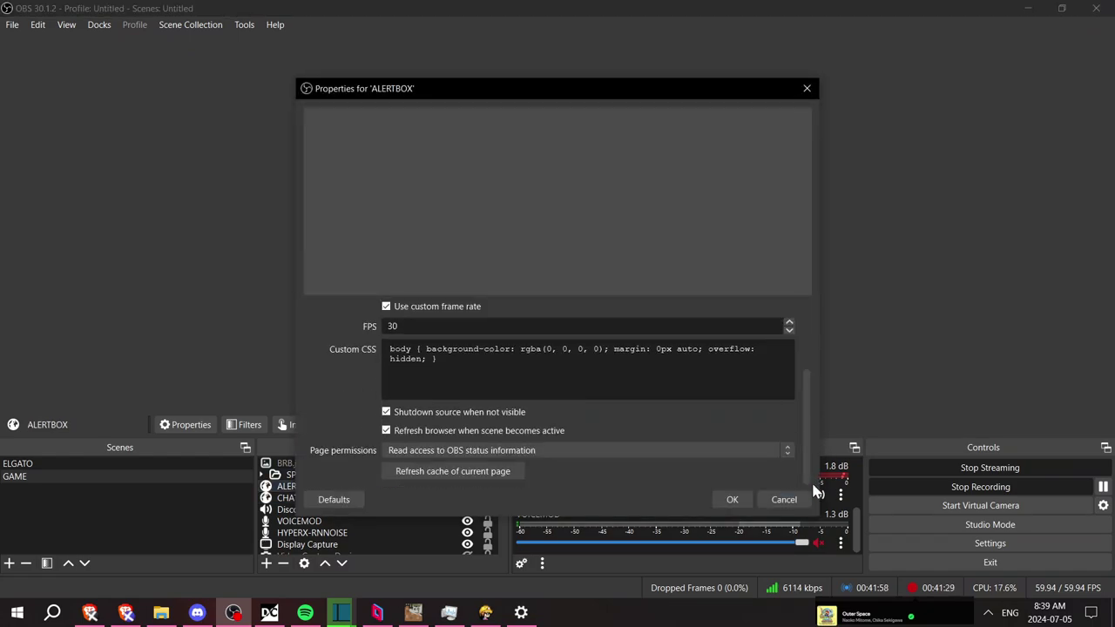
click(732, 500)
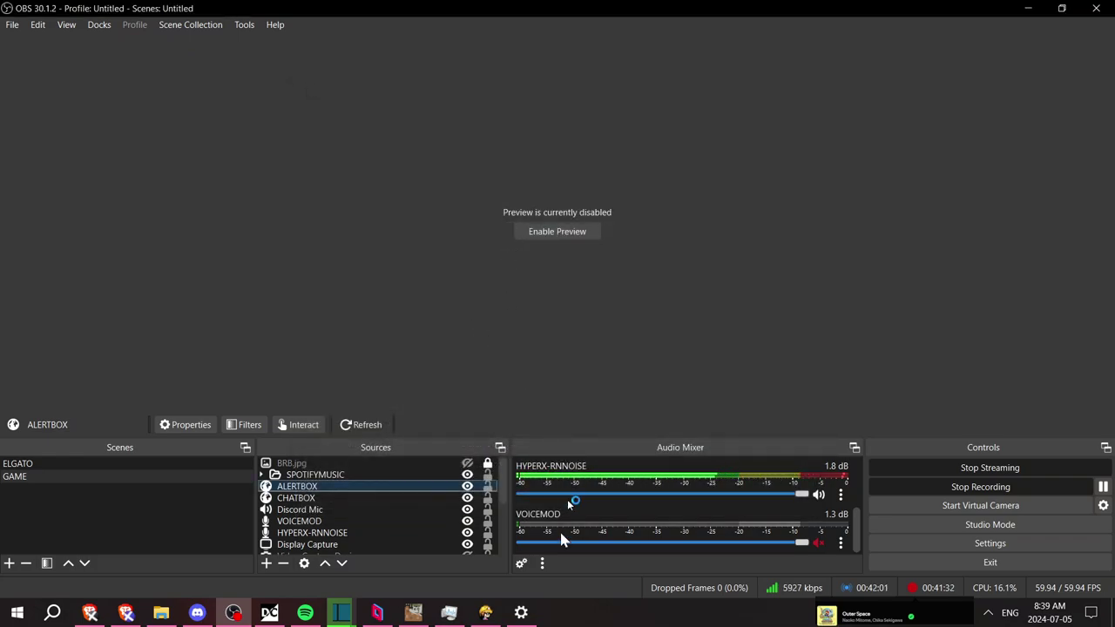
Return to the SMBX2 Editor, save Level 4, and delete an unwanted scenery item in the forest section
click(486, 613)
key(ctrl+s)
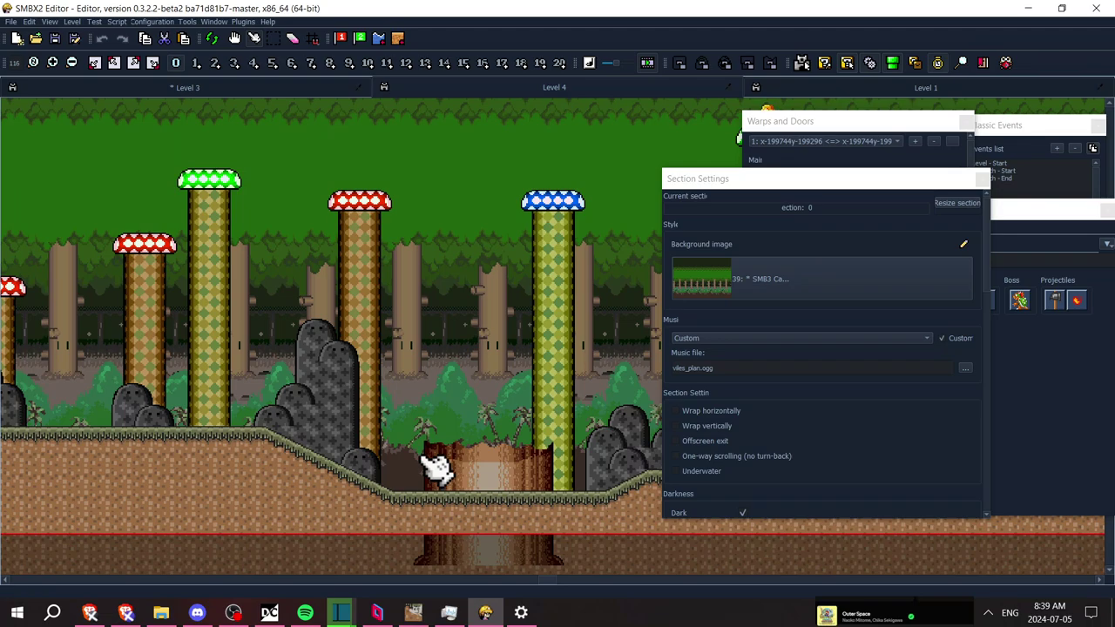
key(Right)
key(Up)
key(Down)
key(Right)
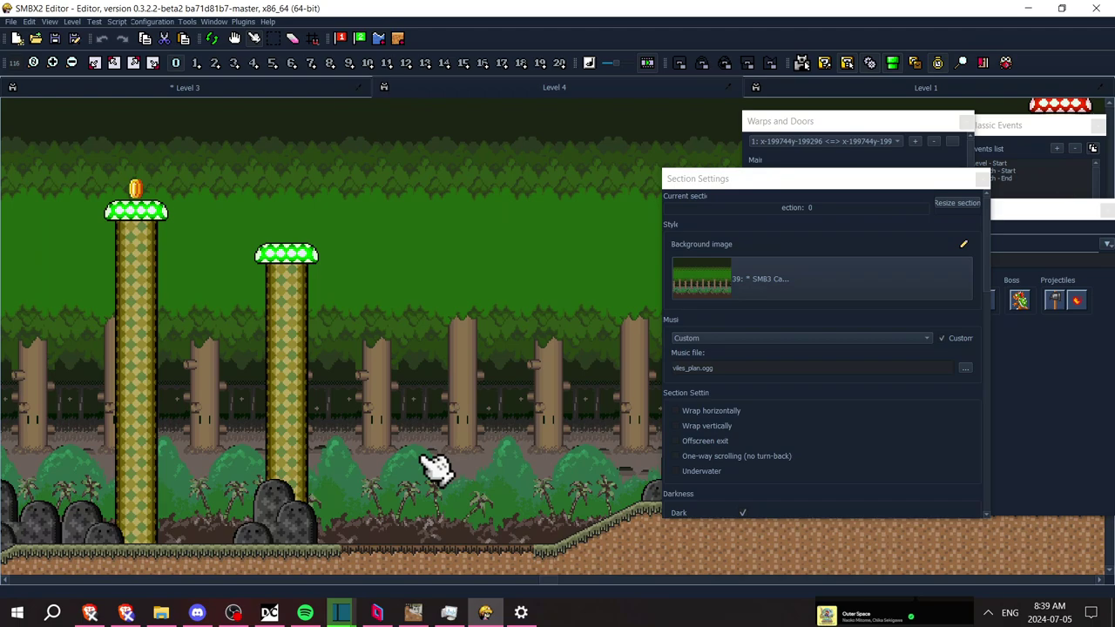
key(Right)
key(Right)
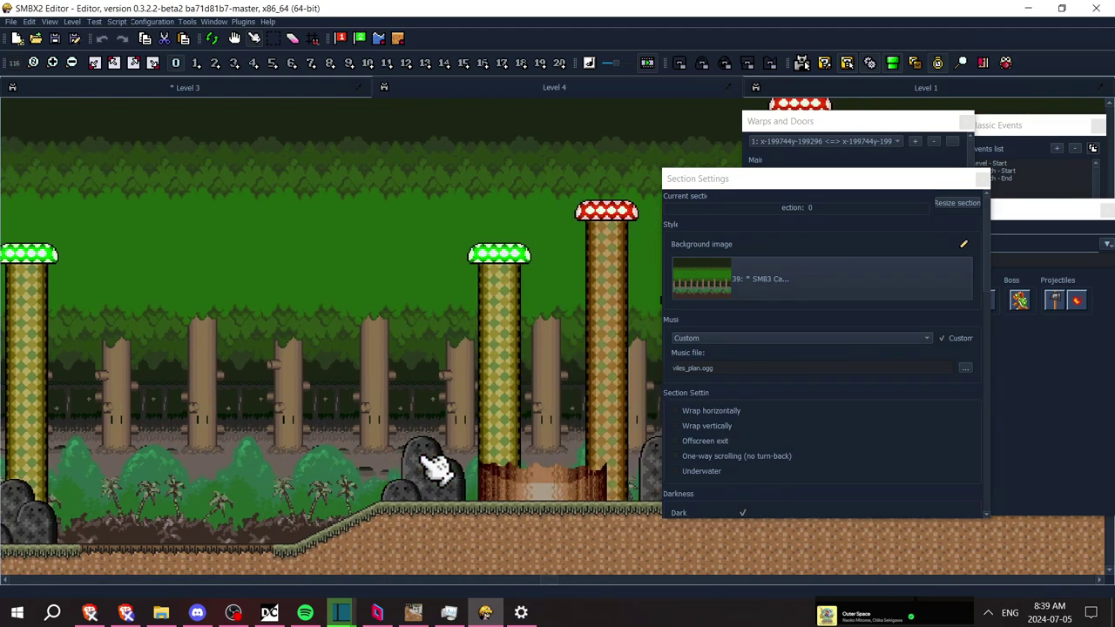
click(461, 488)
key(Delete)
Examine Level 4's forest section from the central hill to the Thwomp wall and back to the player start point
key(Right)
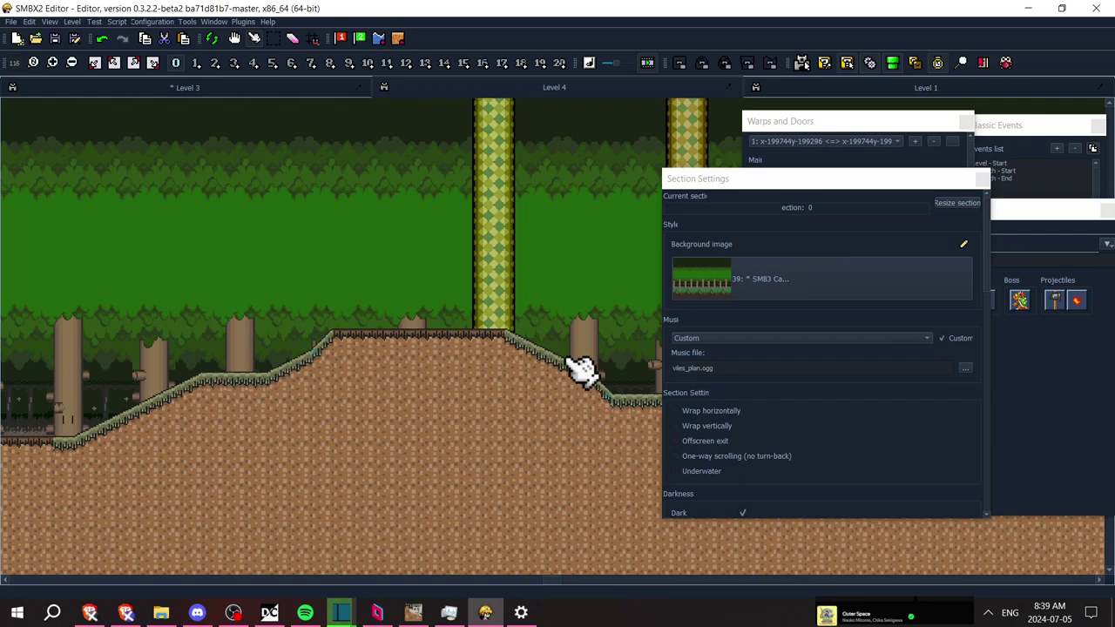
key(Right)
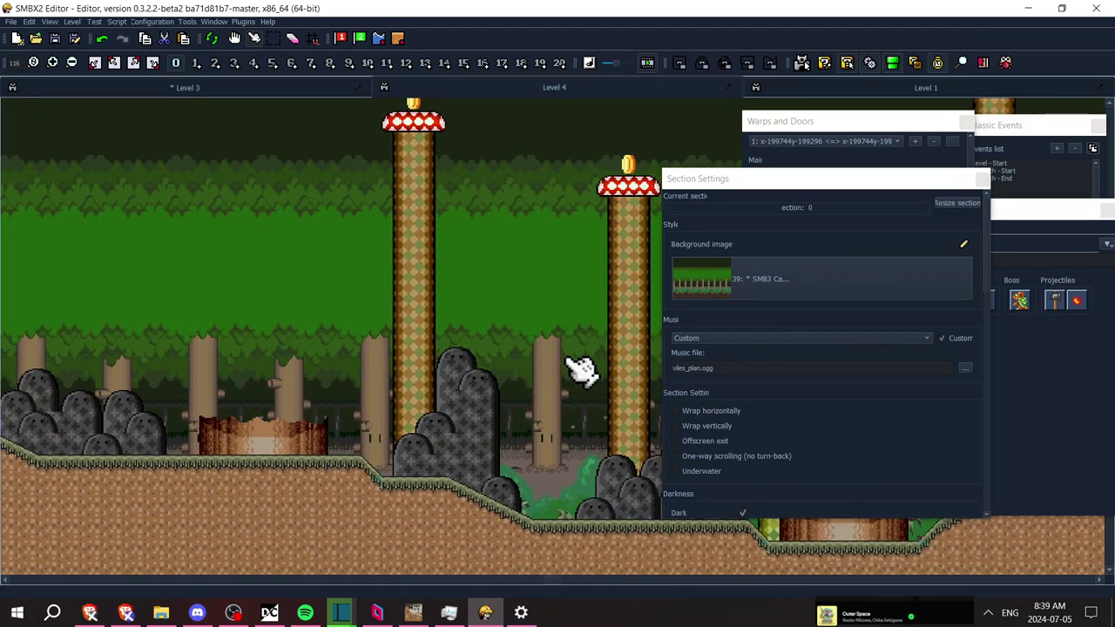
key(Right)
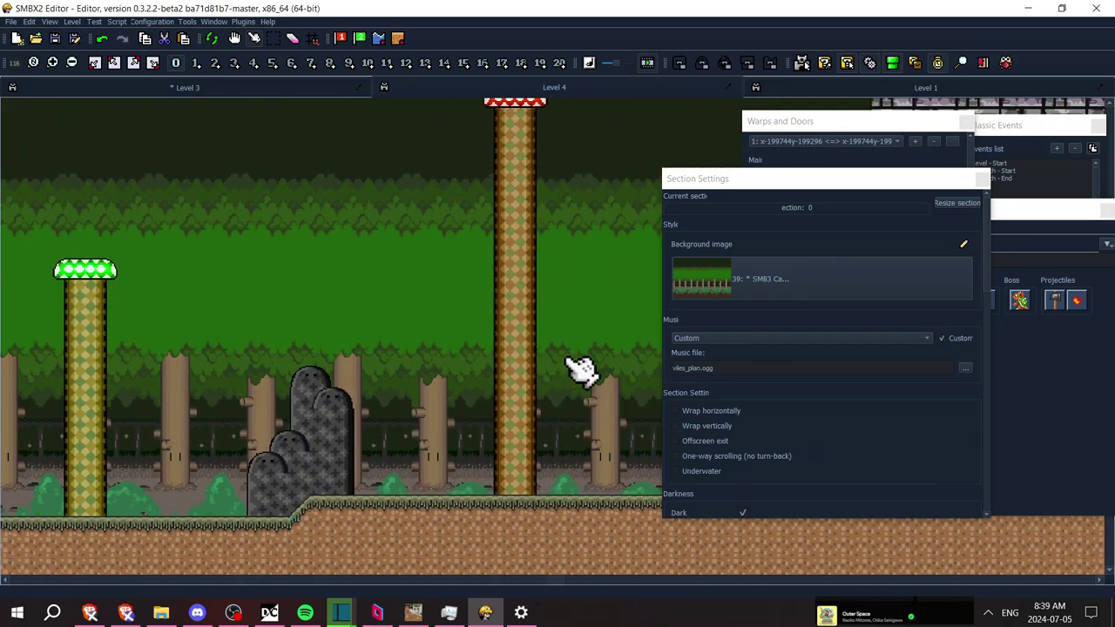
key(Right)
key(Left)
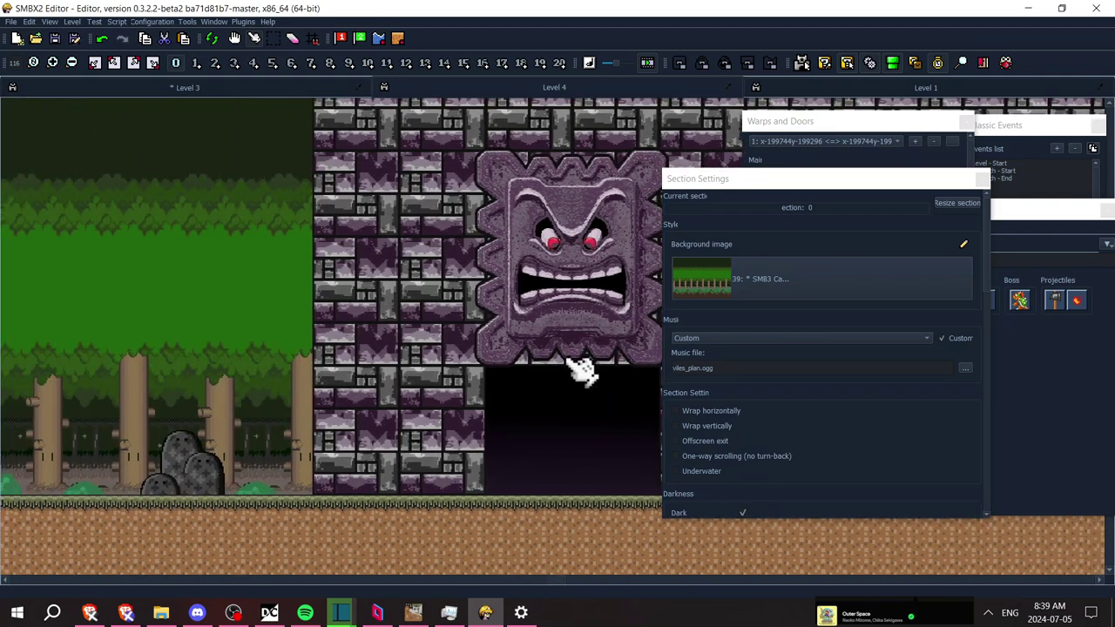
key(Left)
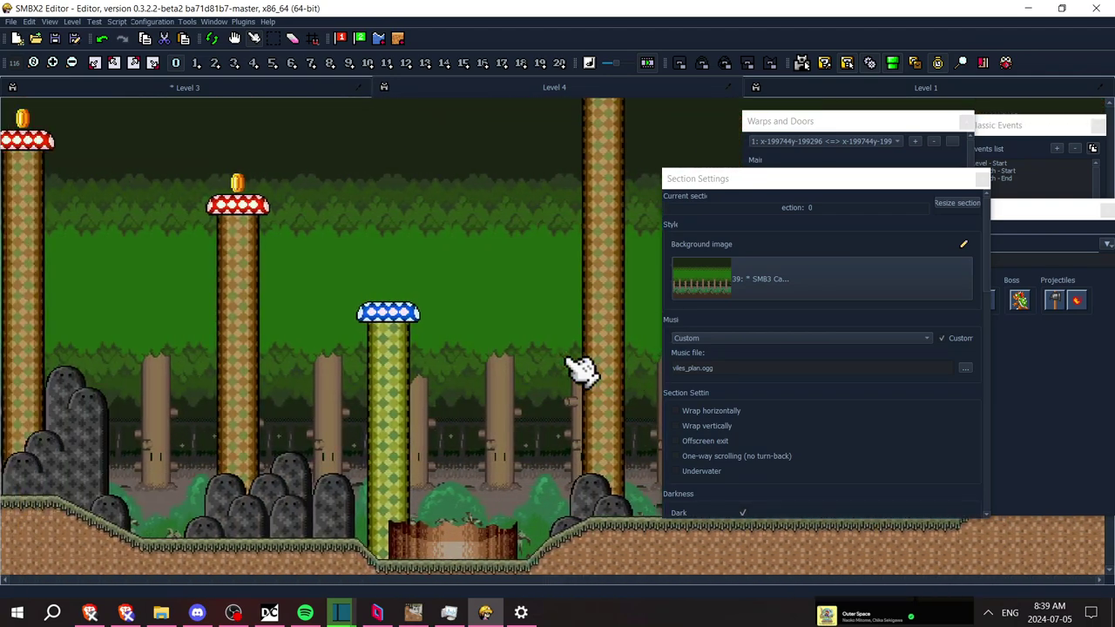
key(Left)
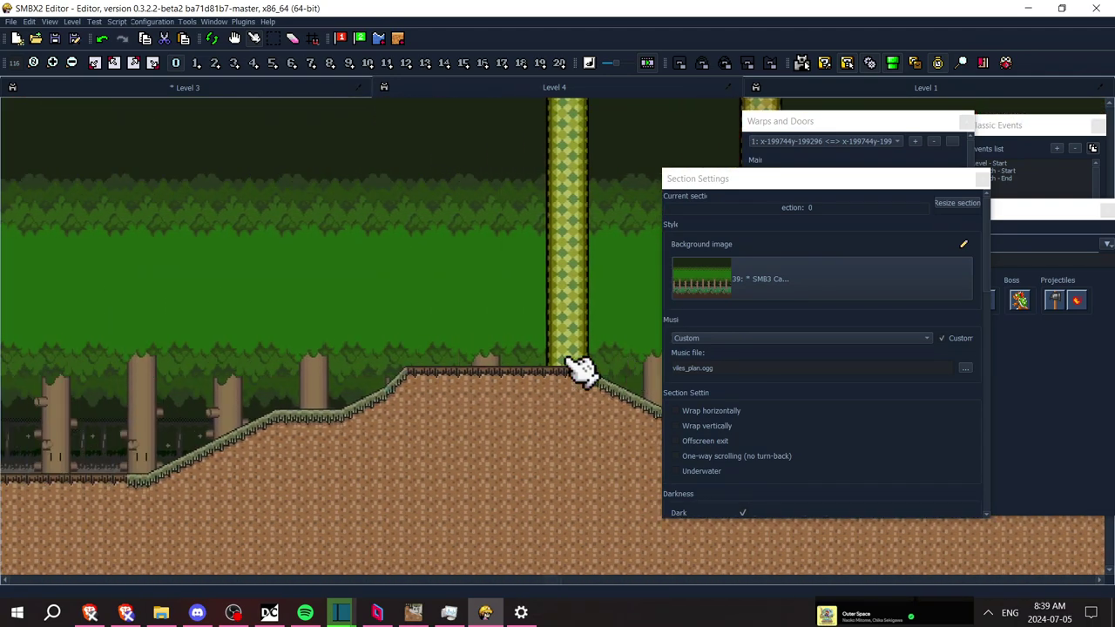
key(Left)
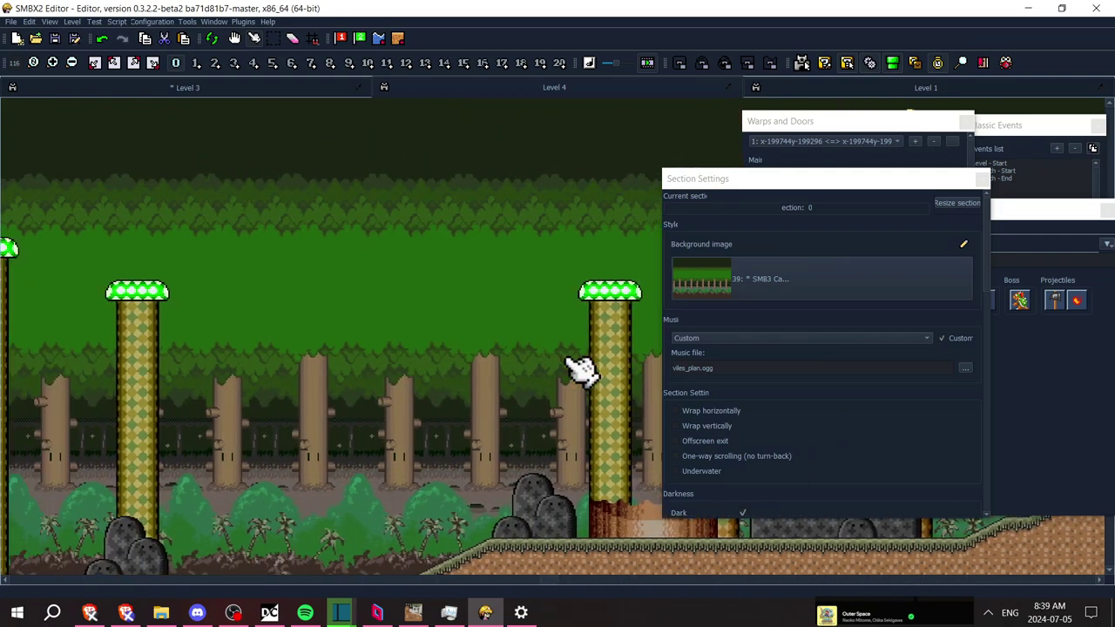
key(Left)
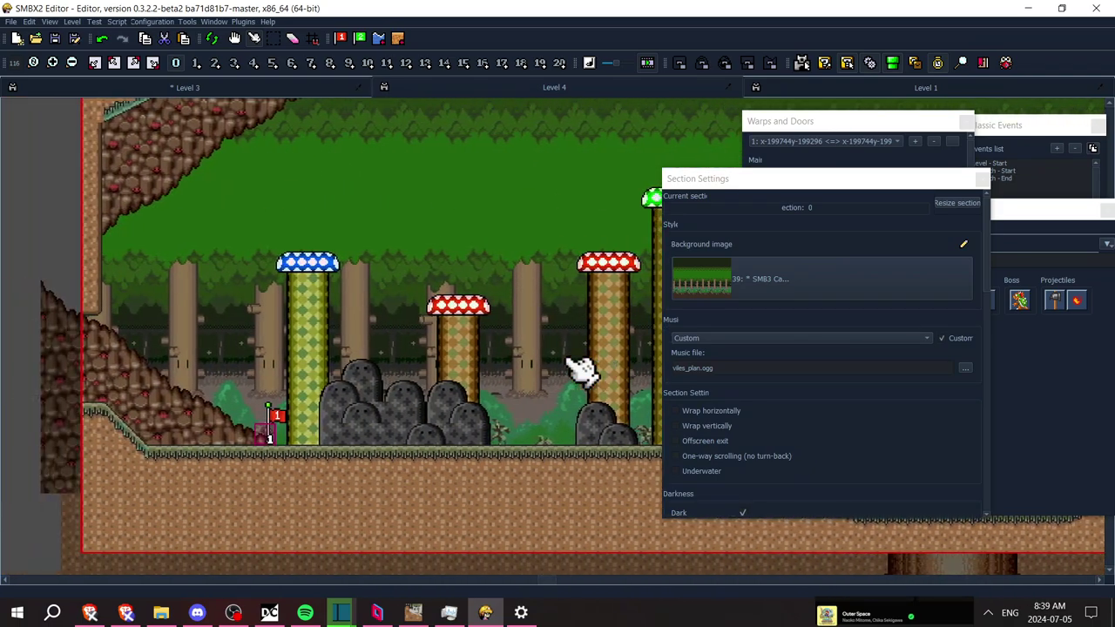
key(Right)
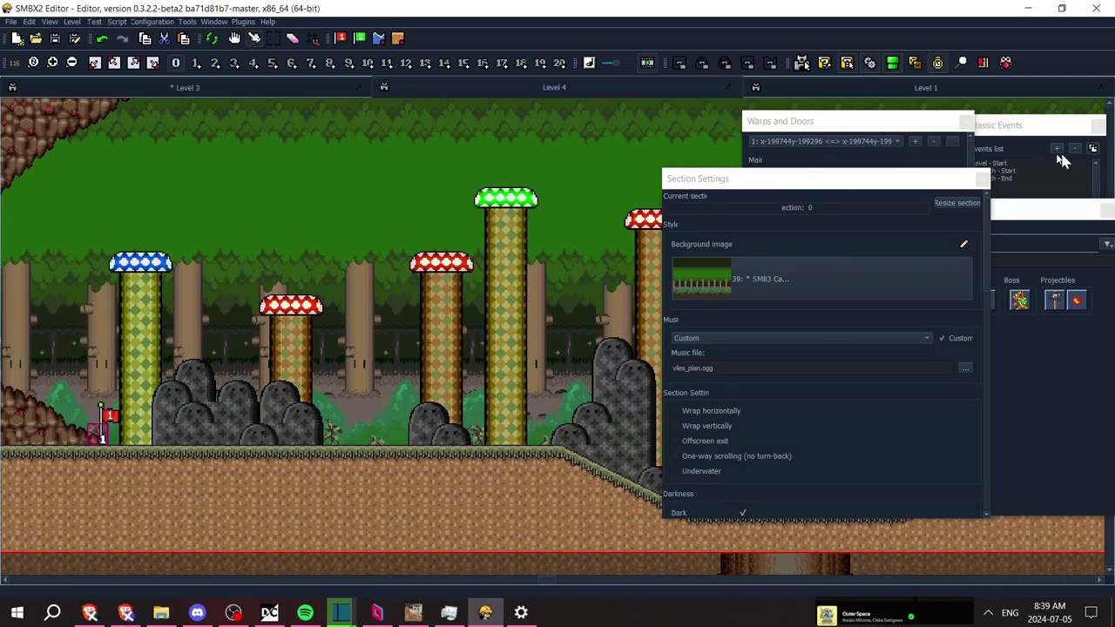
Pick the SMW Beach Koopa after the red one (NPC ID 119) from the Tileset Item Box
drag(1048, 219, 996, 218)
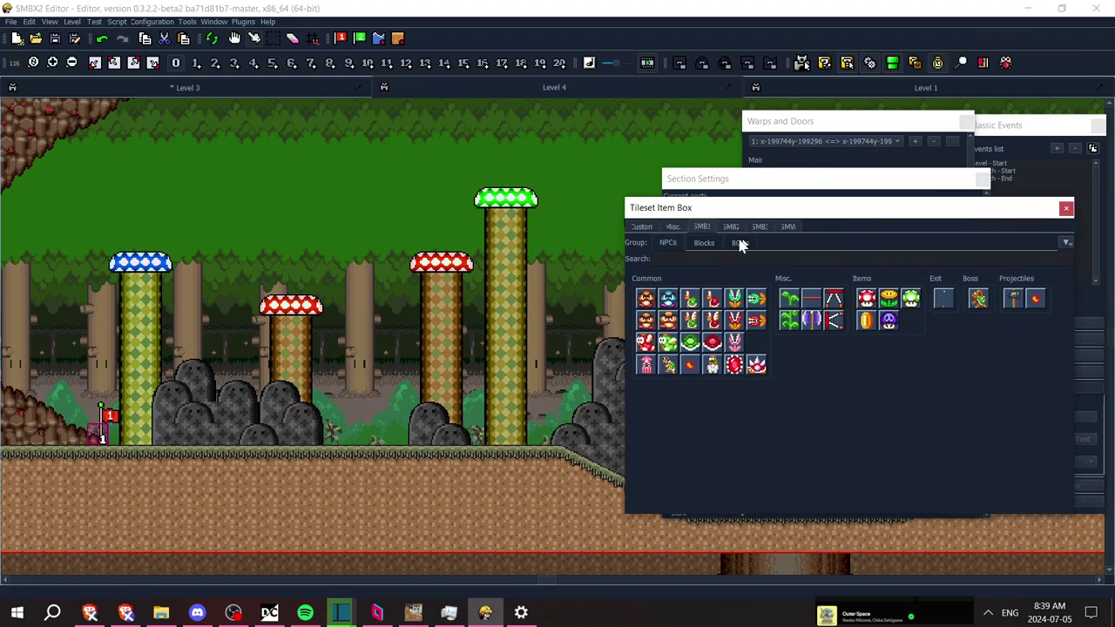
click(730, 228)
click(760, 227)
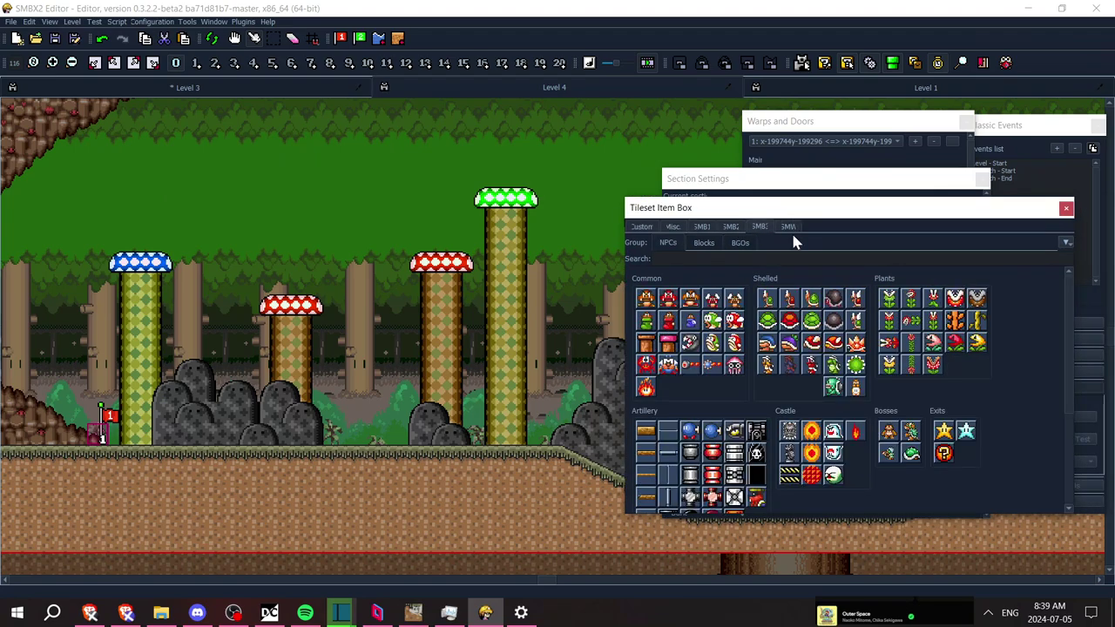
click(786, 228)
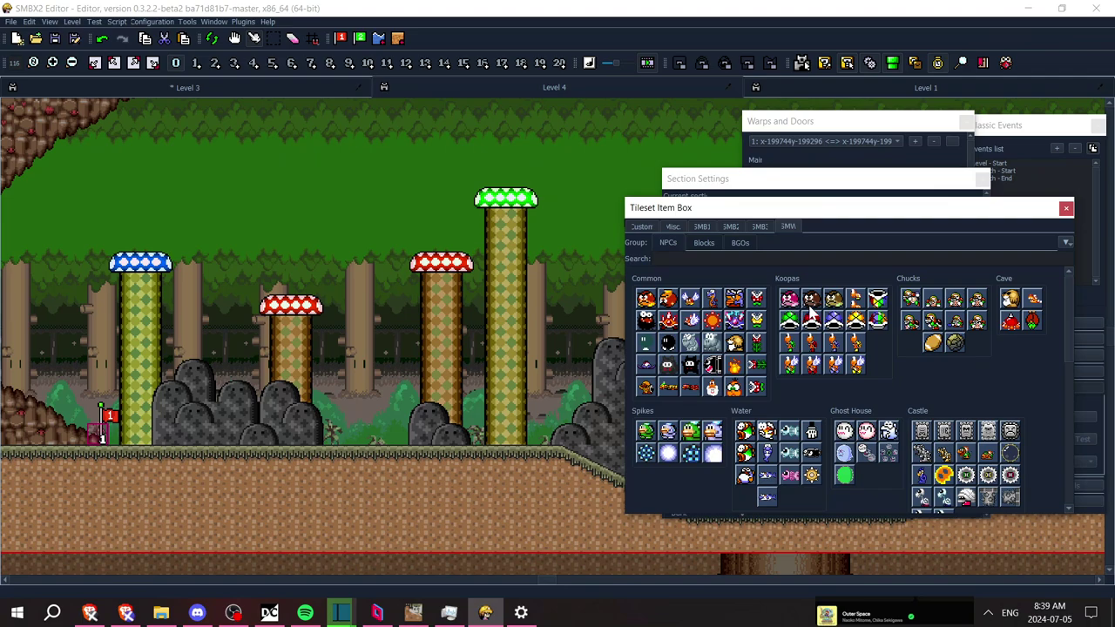
mouse_move(811, 311)
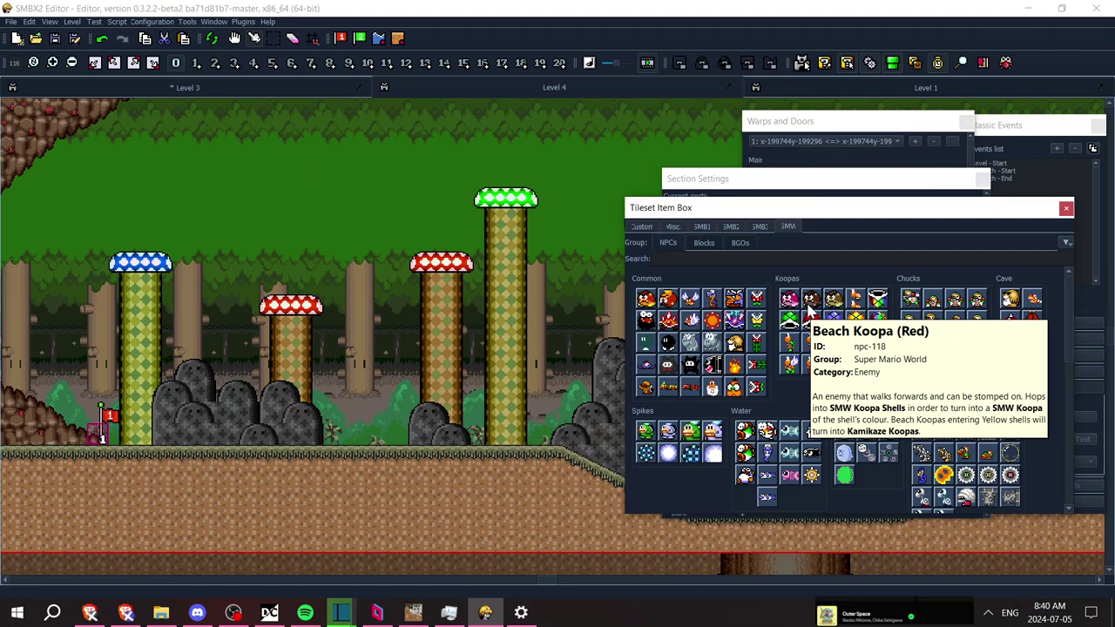
click(835, 299)
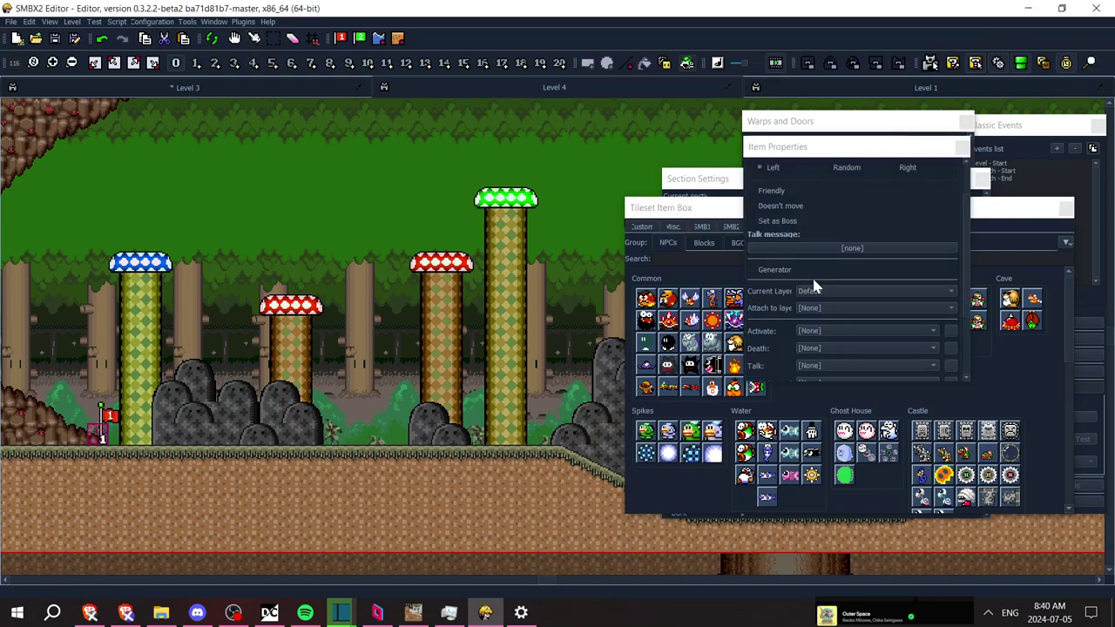
Write the Koopa's talk message: "Oy mate! Lissen, dem Thwomps are causin' a ruckus up there now. They've burnt our houses down and dey're ruinin' dis village, man!"
click(847, 252)
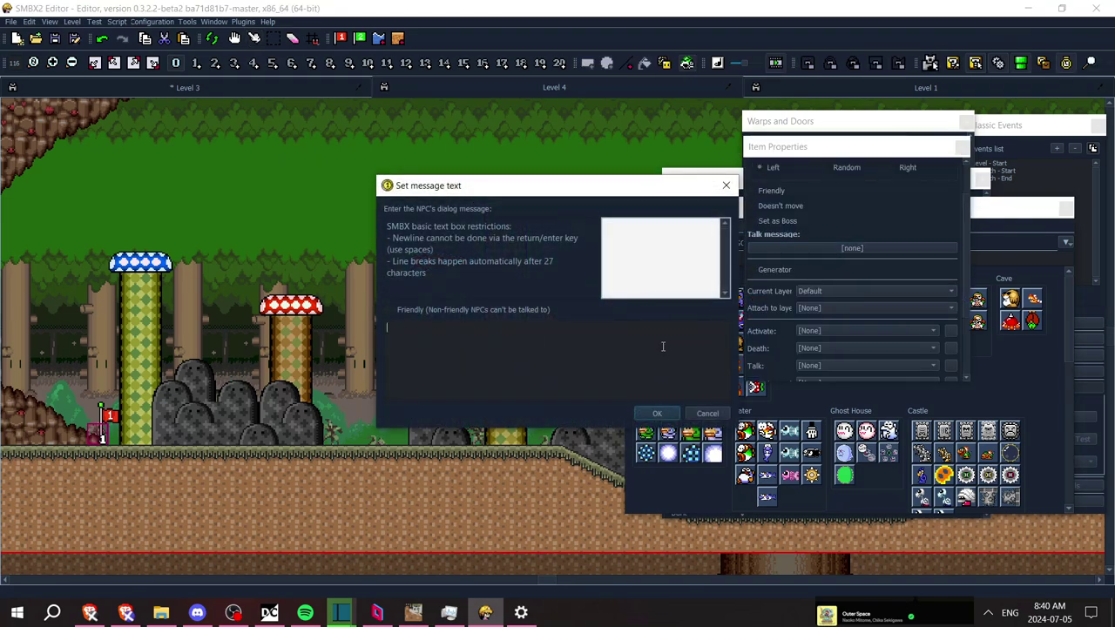
text(Oy mate!)
text(issen, dem Thwomps are causin' a ruckus)
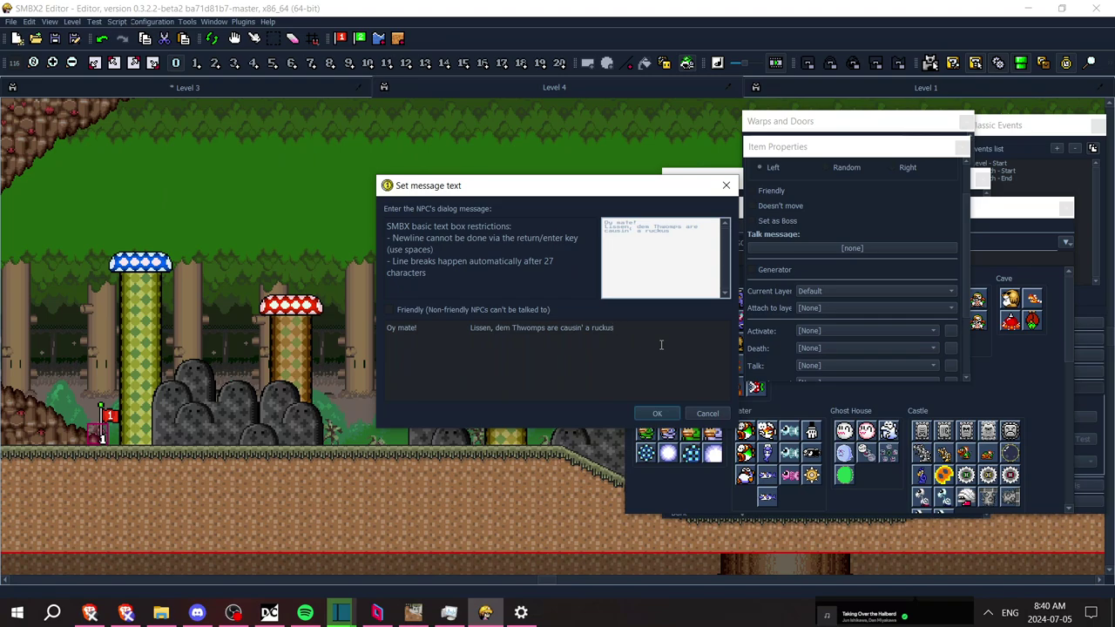
text(up there now)
text(. They've burnt a)
text(l)
key(BackSpace)
key(BackSpace)
text(our houses down and )
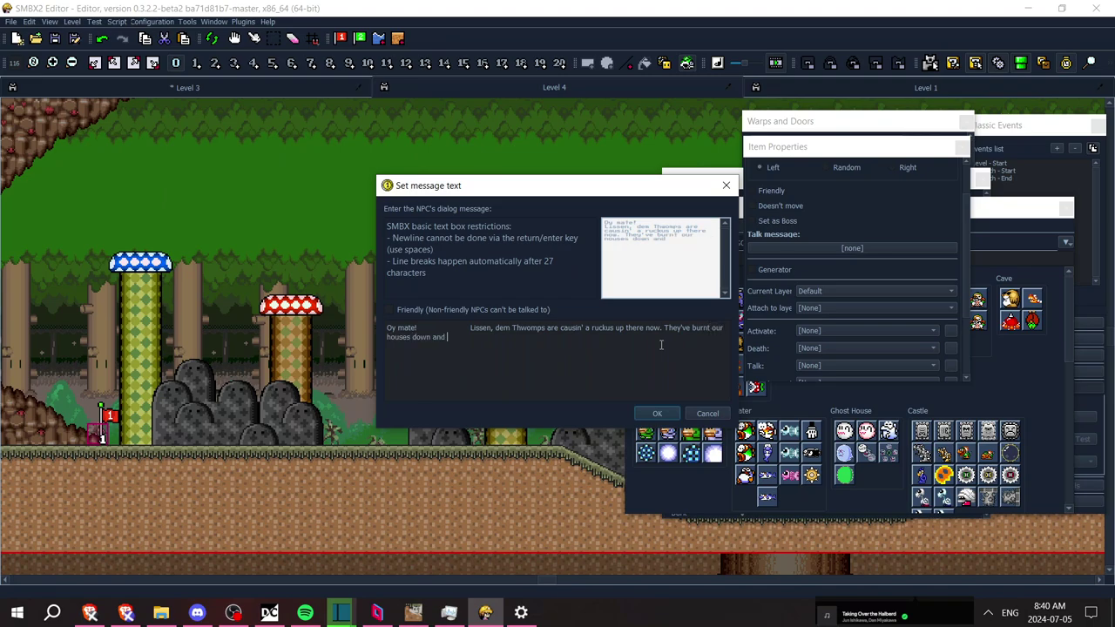
text(dey're ruinin' dis village, man!)
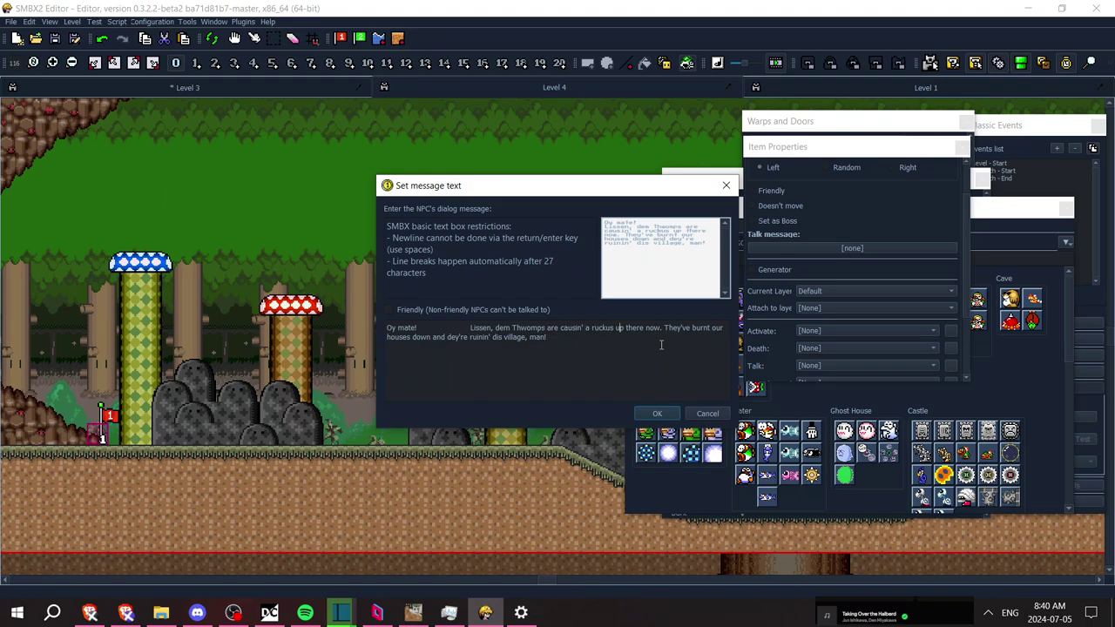
Change "They've" to "Dey've" in the talk message's sentence about the burnt houses
key(BackSpace)
key(BackSpace)
key(BackSpace)
key(BackSpace)
text(Dey)
Append "I can't stress it enough. Save our village, man. Youse all we have left to rely on..." and accept the message
text(Ican)
key(BackSpace)
key(BackSpace)
key(BackSpace)
text(can't str)
text(ess it en)
text(ough)
text(. Save )
text(our village)
text(, man.)
text( Youse all we)
text( have le)
text(ft to rely on...)
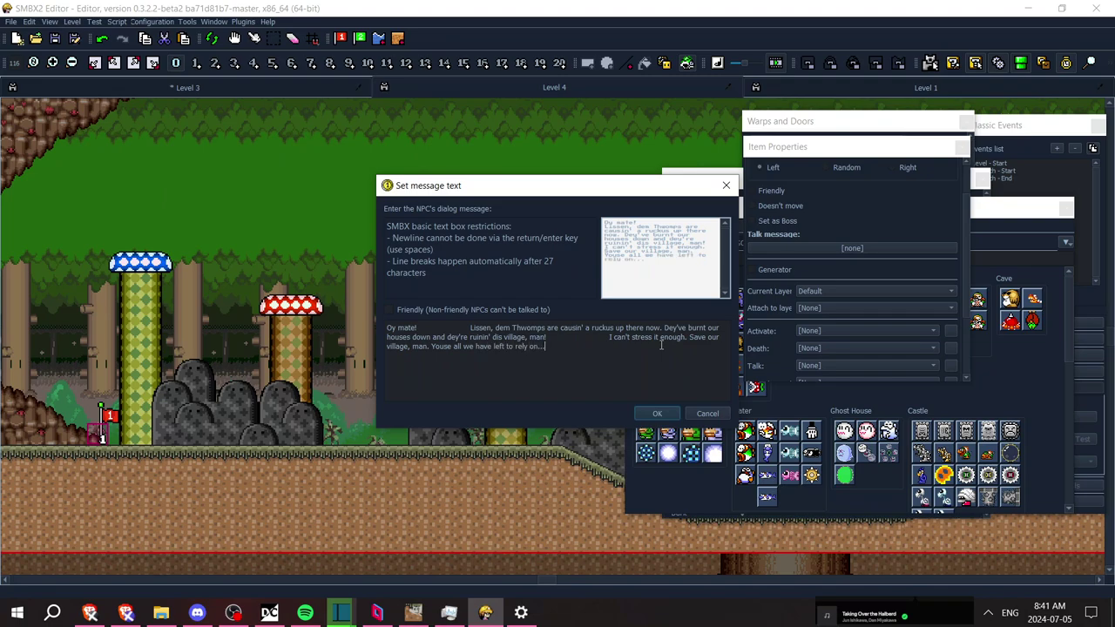
click(657, 413)
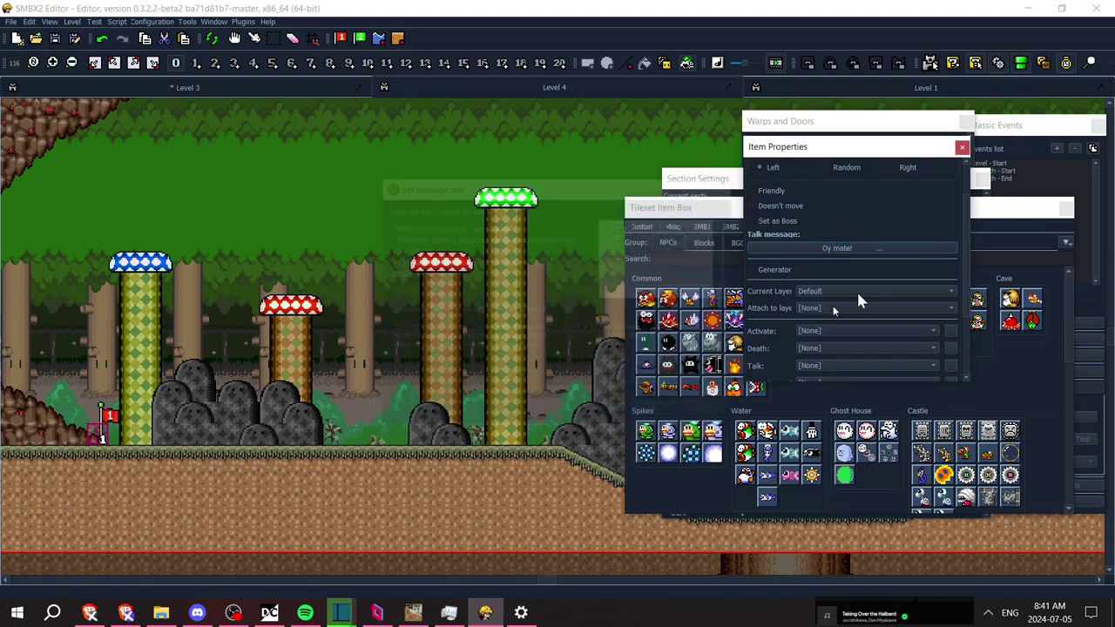
drag(965, 299, 962, 383)
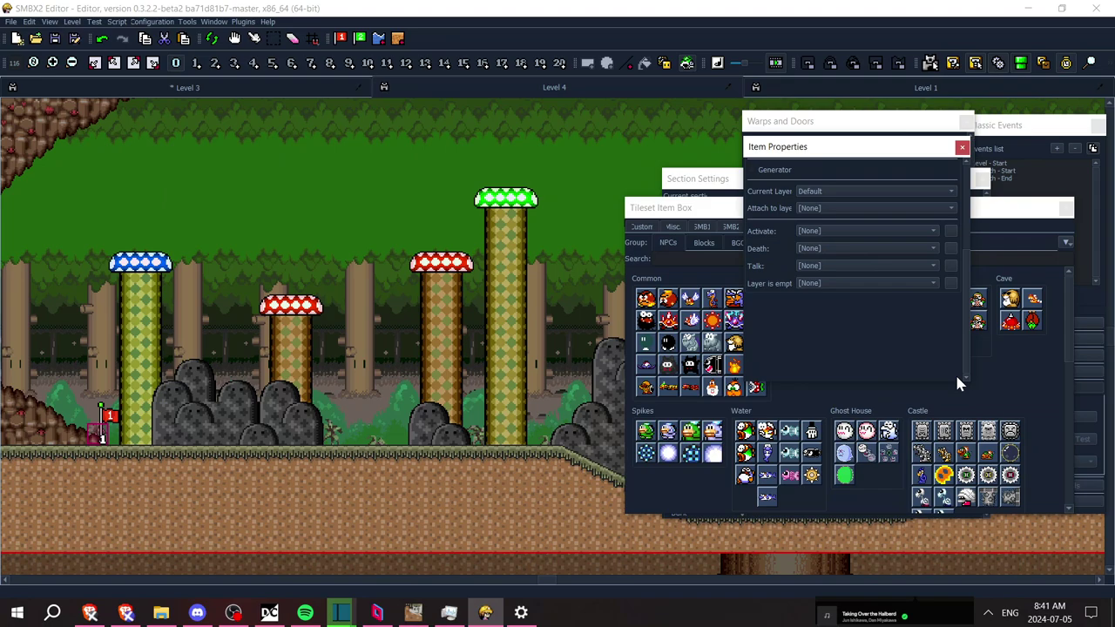
drag(963, 356, 971, 279)
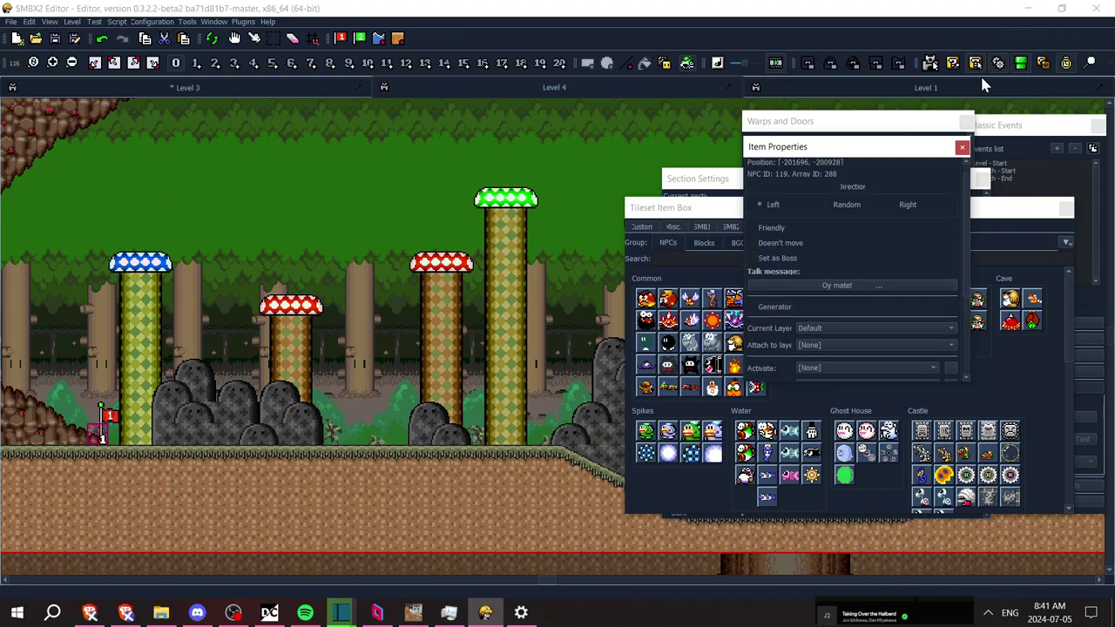
click(1044, 64)
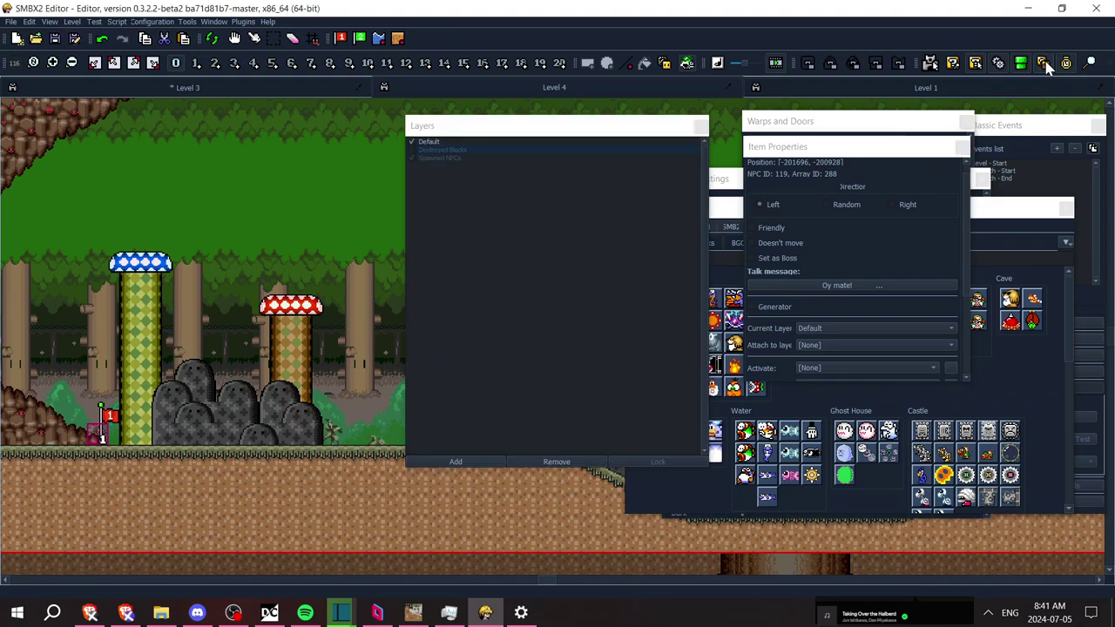
click(478, 464)
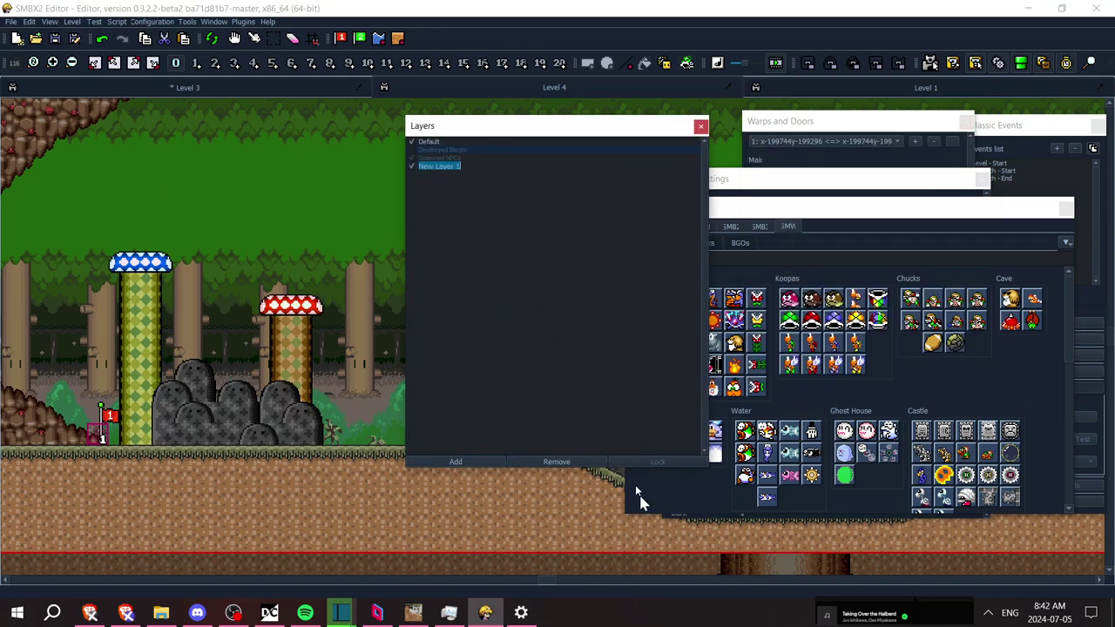
click(576, 461)
click(466, 167)
click(458, 167)
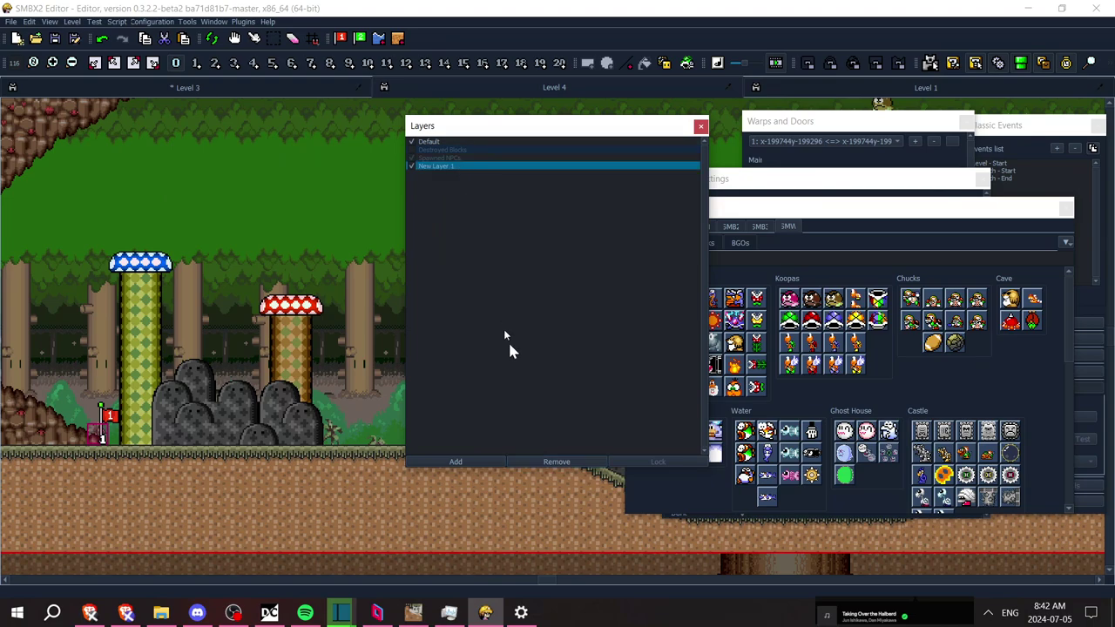
click(575, 464)
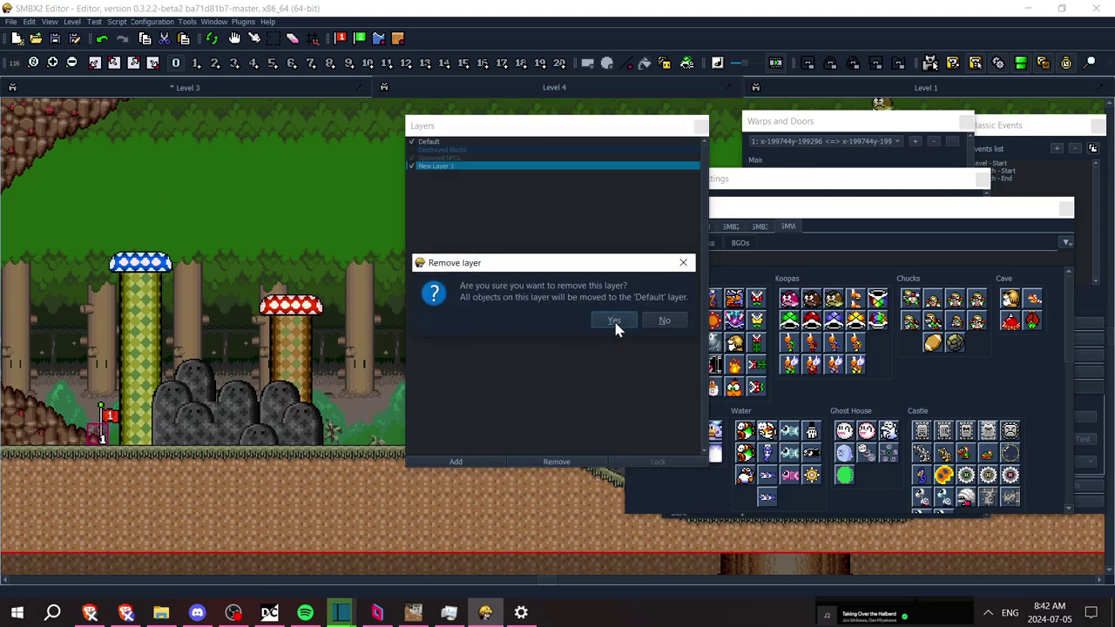
click(614, 322)
click(1065, 63)
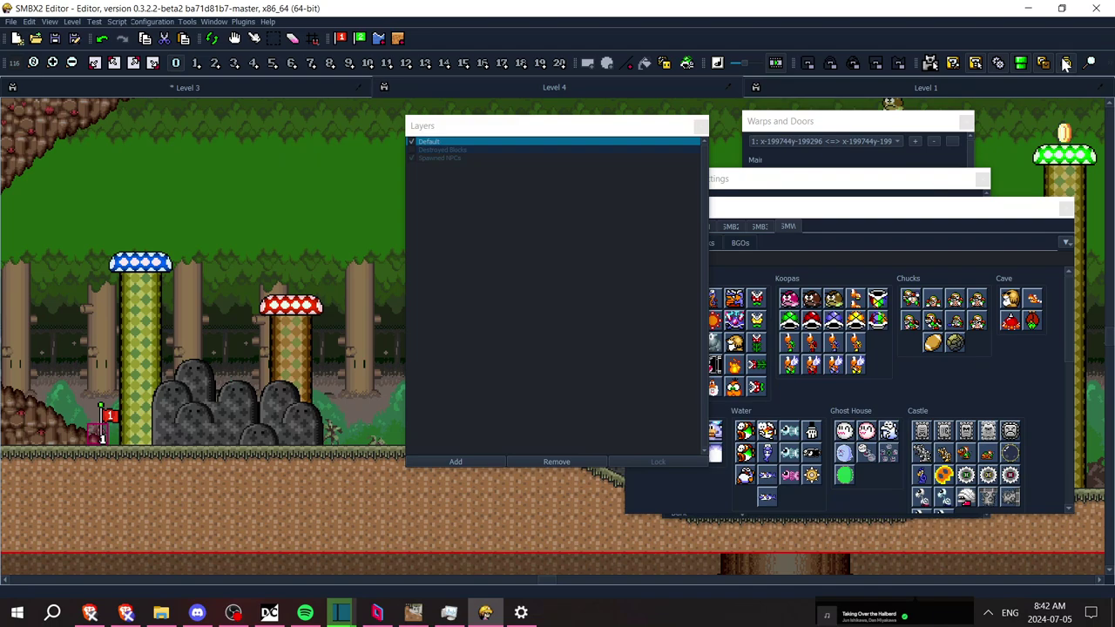
click(1065, 64)
click(702, 126)
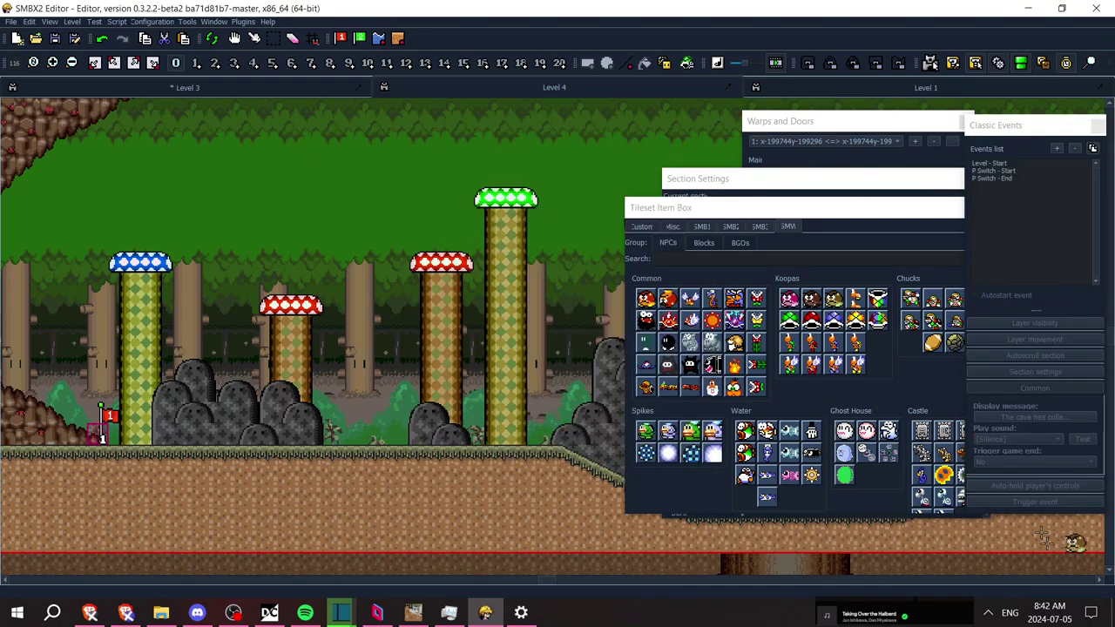
Add a classic event to Level 4 and name it MarioAgreesToGoomba
click(1058, 148)
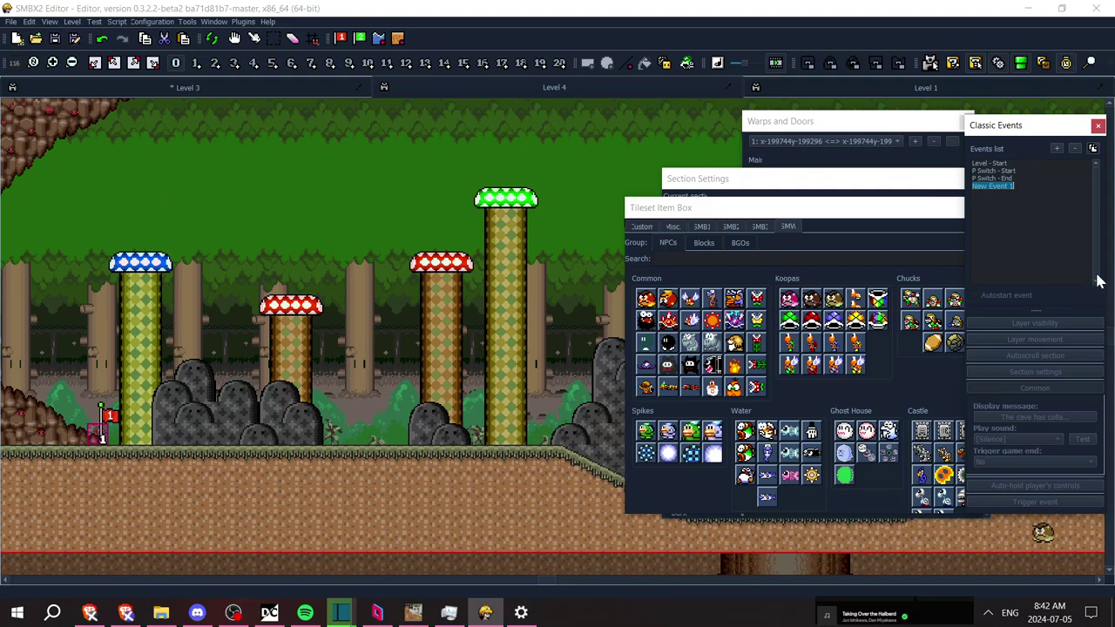
text(MarioAgree)
text(toCGoomb)
key(BackSpace)
key(BackSpace)
key(BackSpace)
key(BackSpace)
key(BackSpace)
key(BackSpace)
key(BackSpace)
text(sToGoomba)
key(Return)
Make the MarioAgreesToGoomba event auto-hold the player's Jump control and set its trigger delay to 1
click(1024, 186)
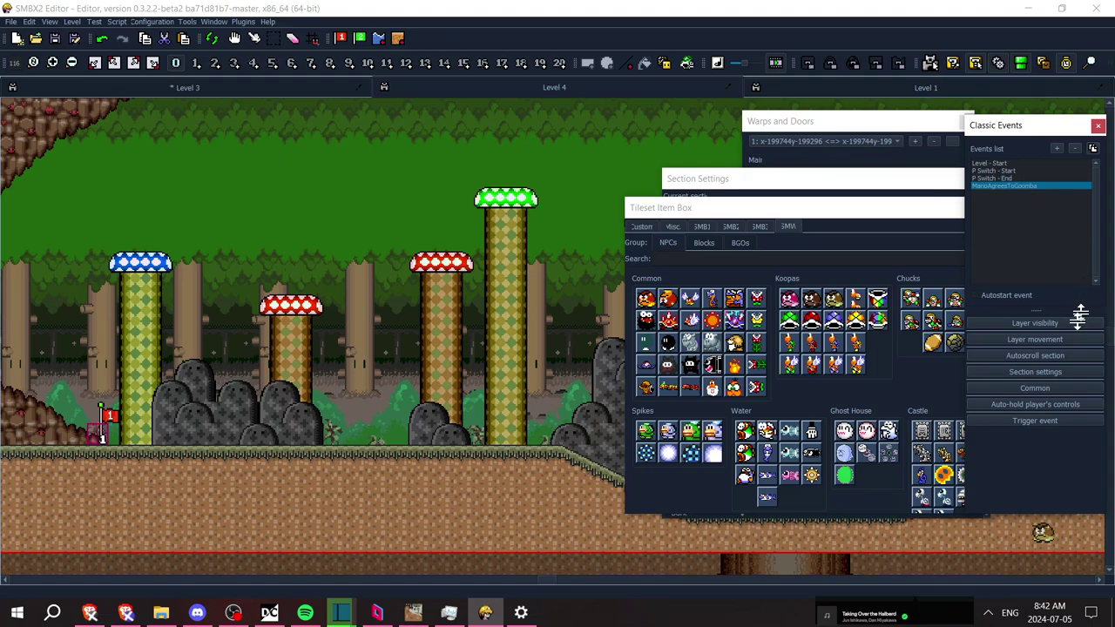
click(1058, 405)
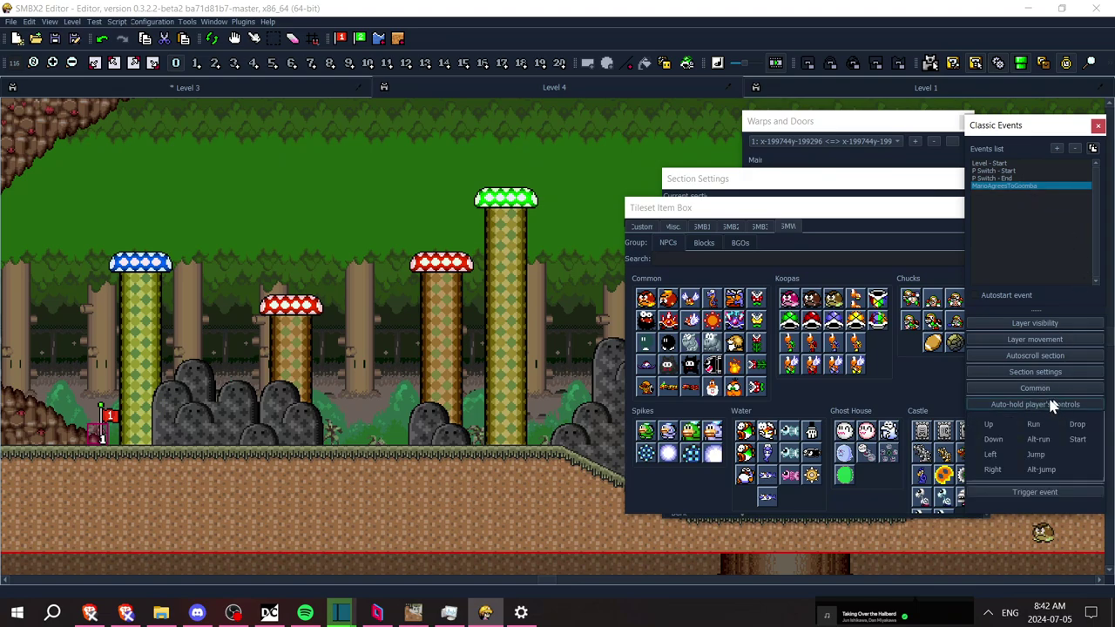
click(1032, 455)
click(1035, 494)
scroll(1103, 471, down, 2)
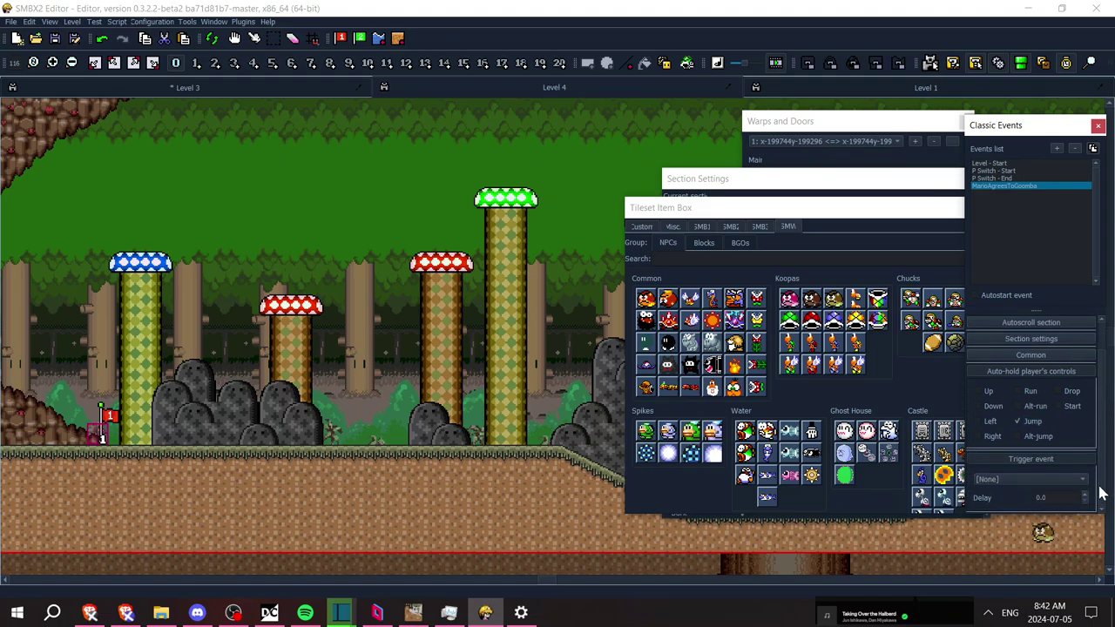
double_click(1056, 498)
text(1)
Add a second classic event to Level 4 and name it GoombaTalkTwo
click(1055, 144)
text(Go)
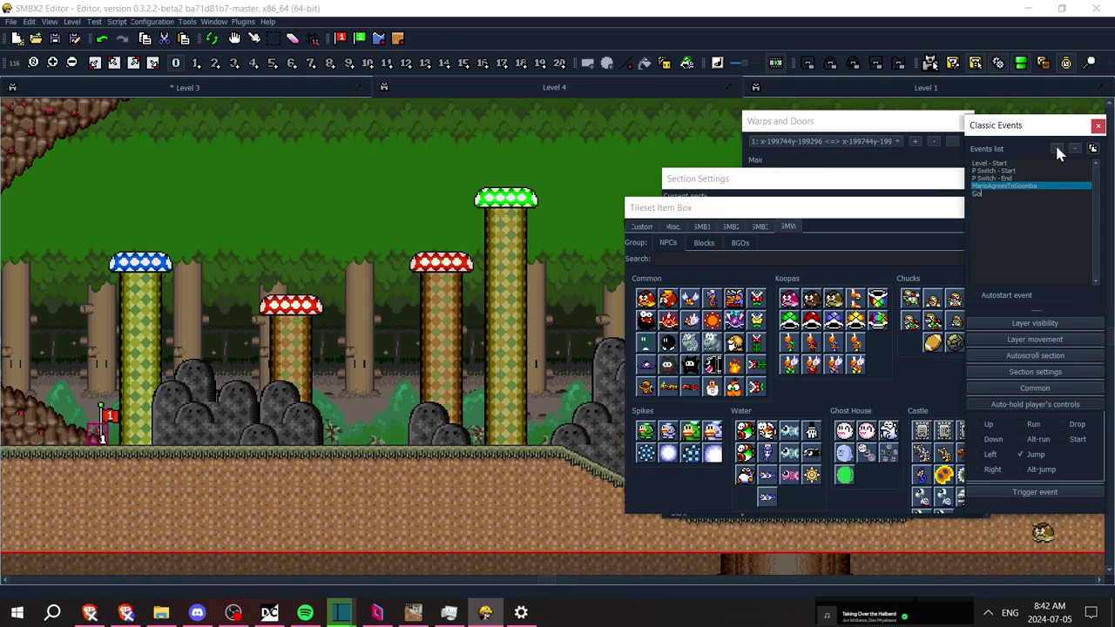
text(ombaTalkTwo)
click(999, 193)
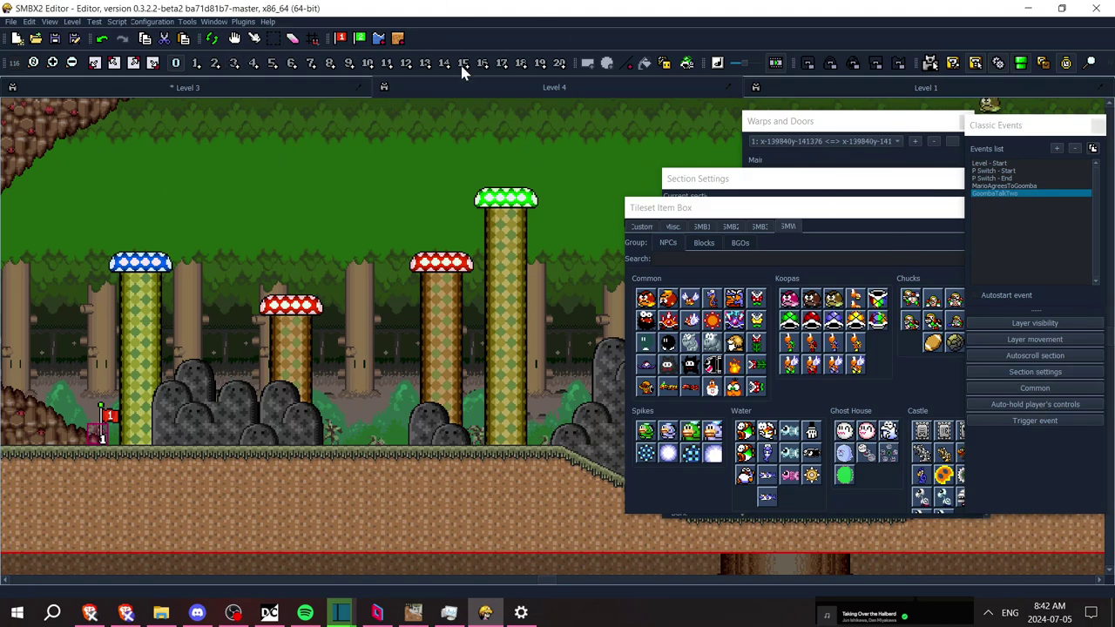
Examine the properties and event assignments of Level 1's friendly talking NPC beside the tree-stump door in section 0
click(993, 94)
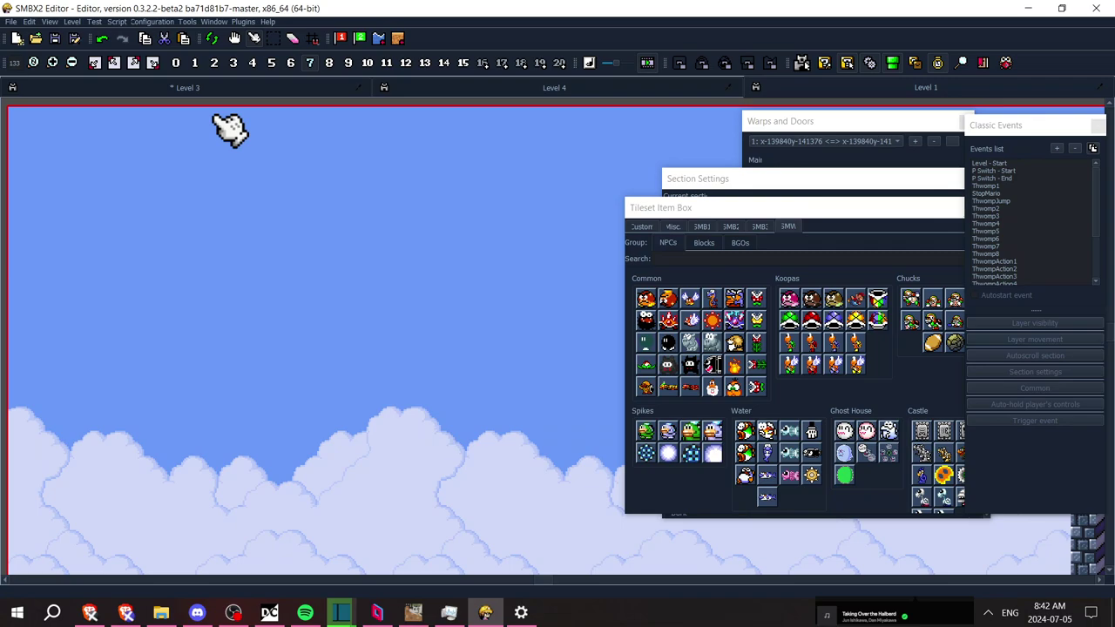
click(175, 63)
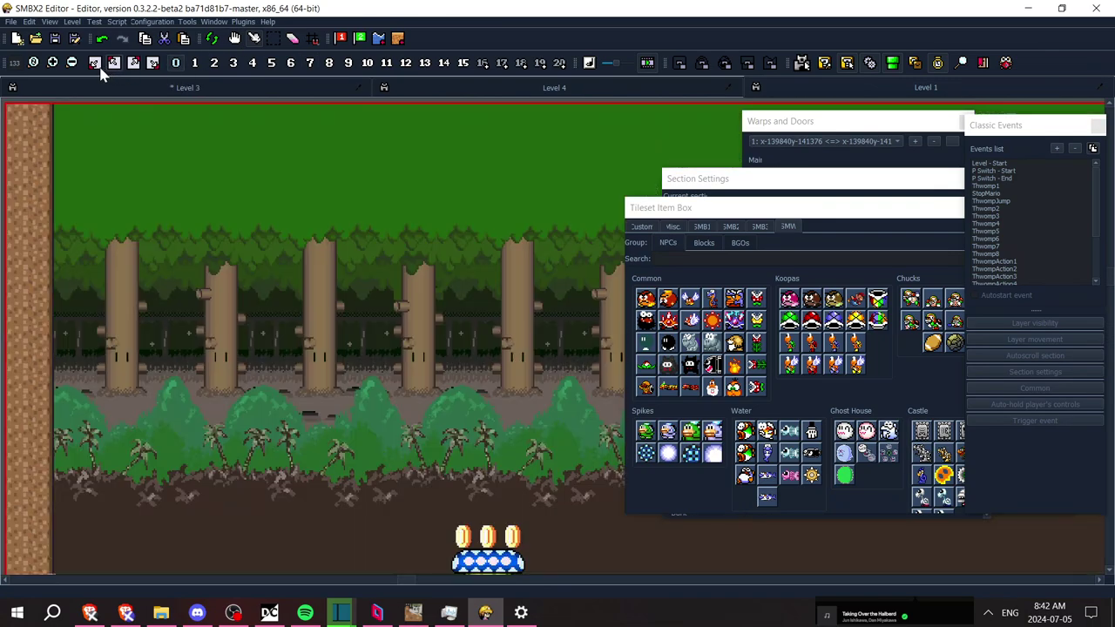
click(95, 67)
click(95, 67)
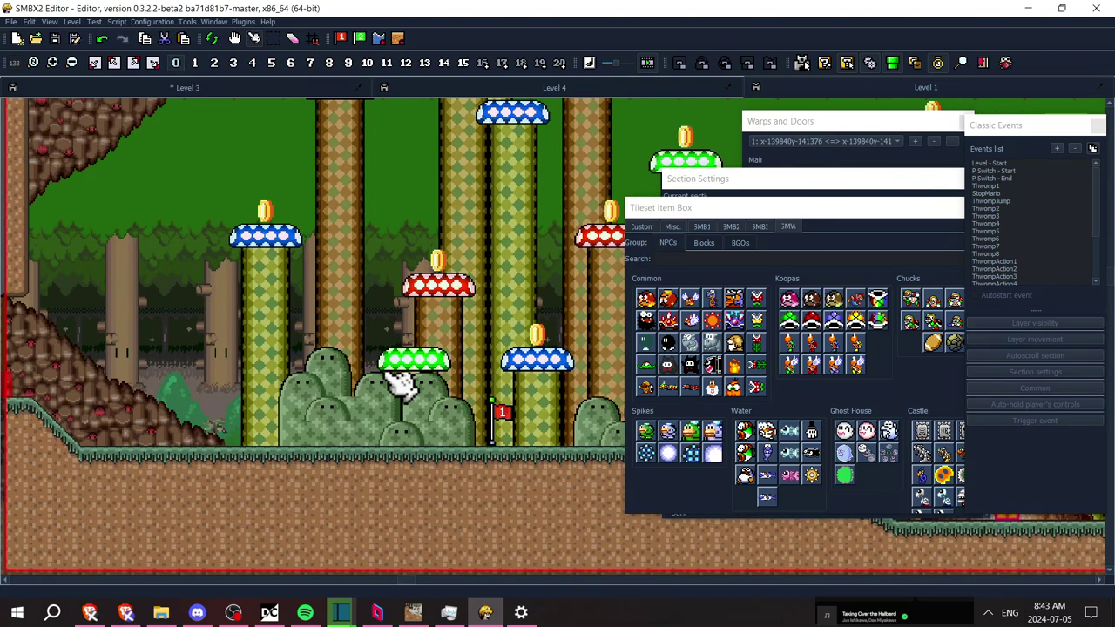
key(Right)
scroll(381, 407, right, 4)
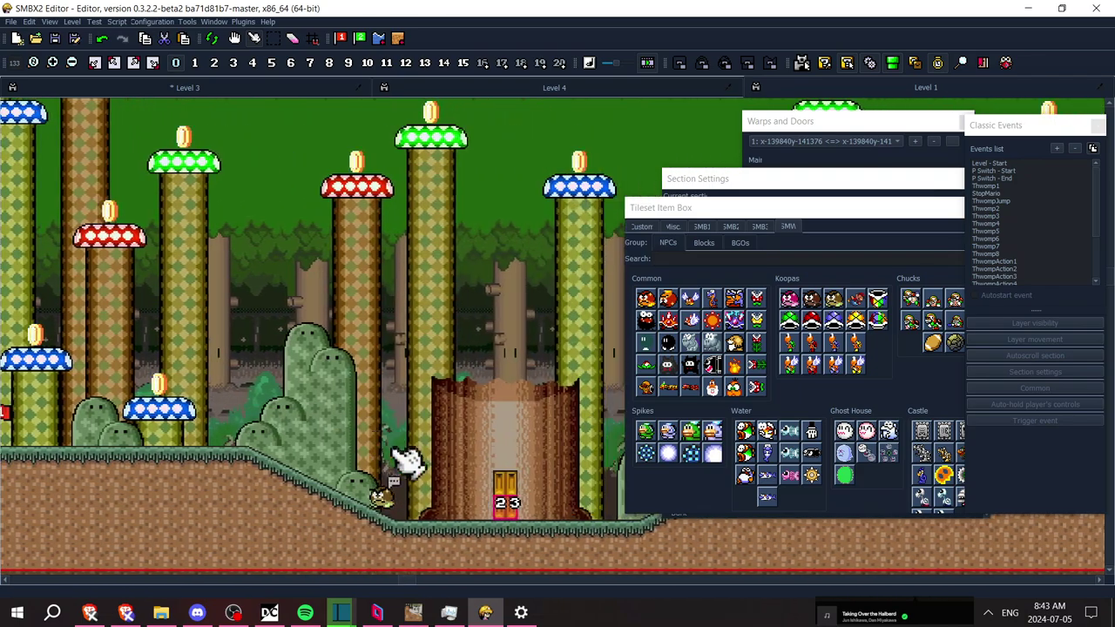
right_click(383, 493)
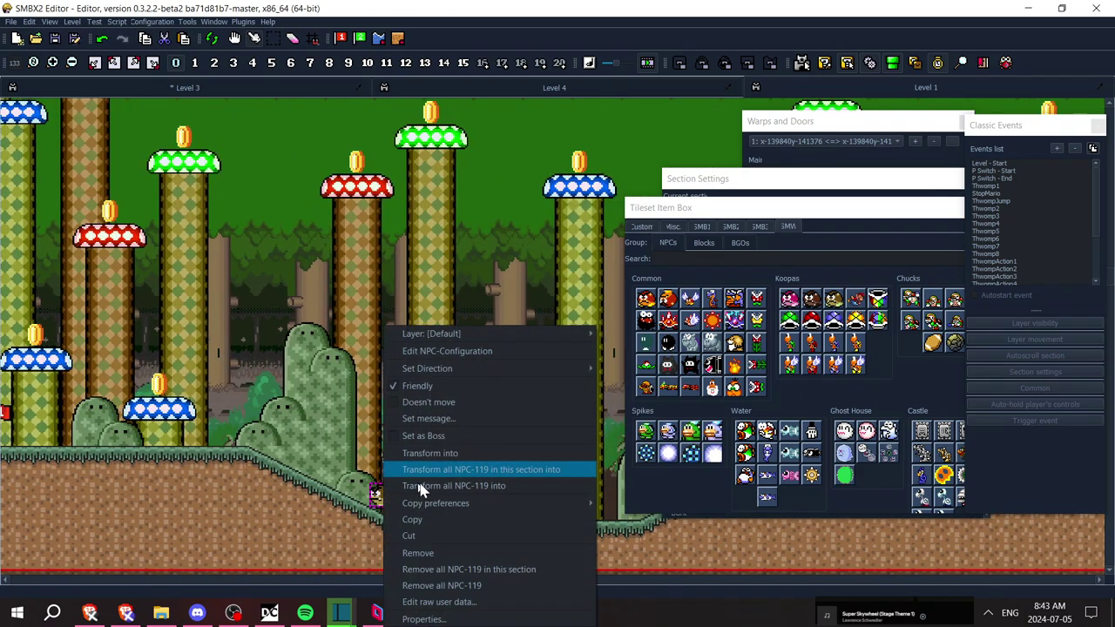
click(483, 617)
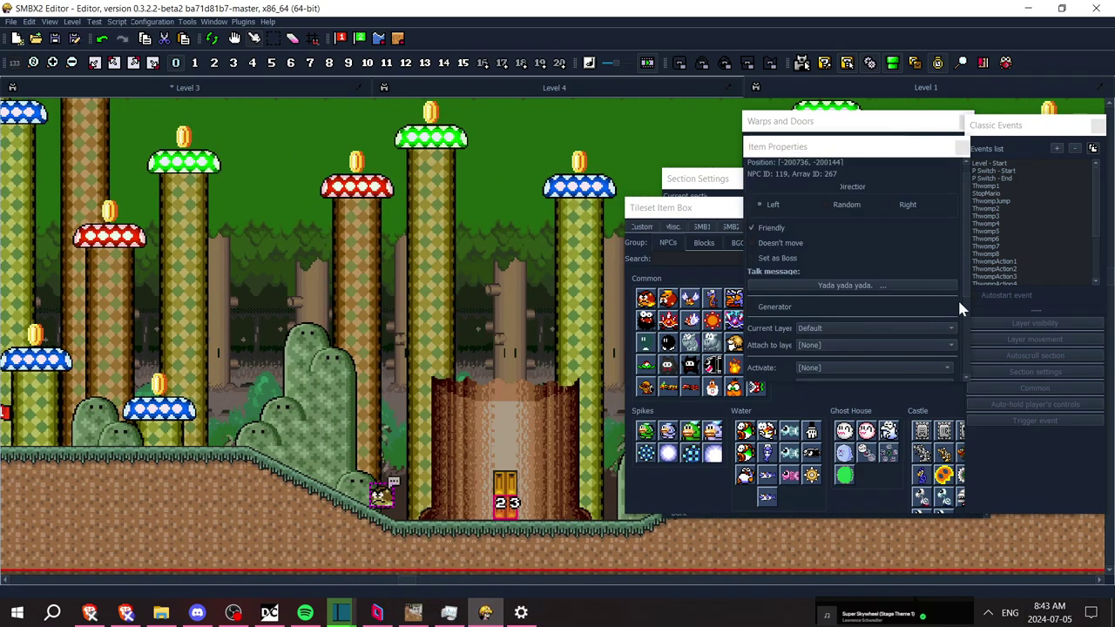
drag(963, 290, 954, 379)
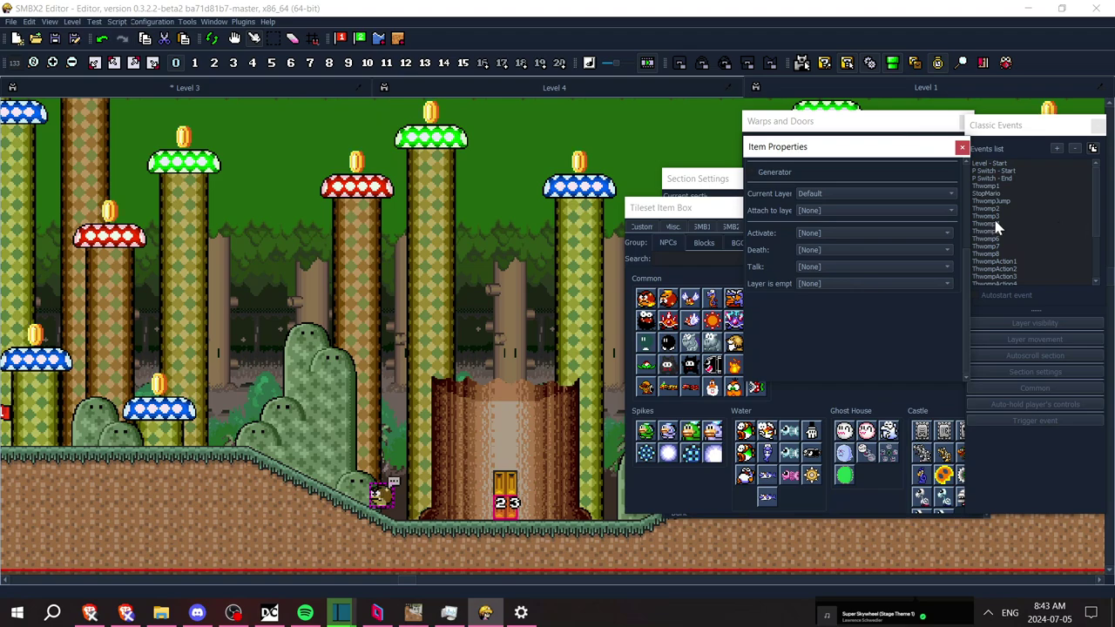
Compare the message and sound settings of Level 1's Galoomba1TextA and Galoomba1TextB events
drag(1095, 224, 1098, 277)
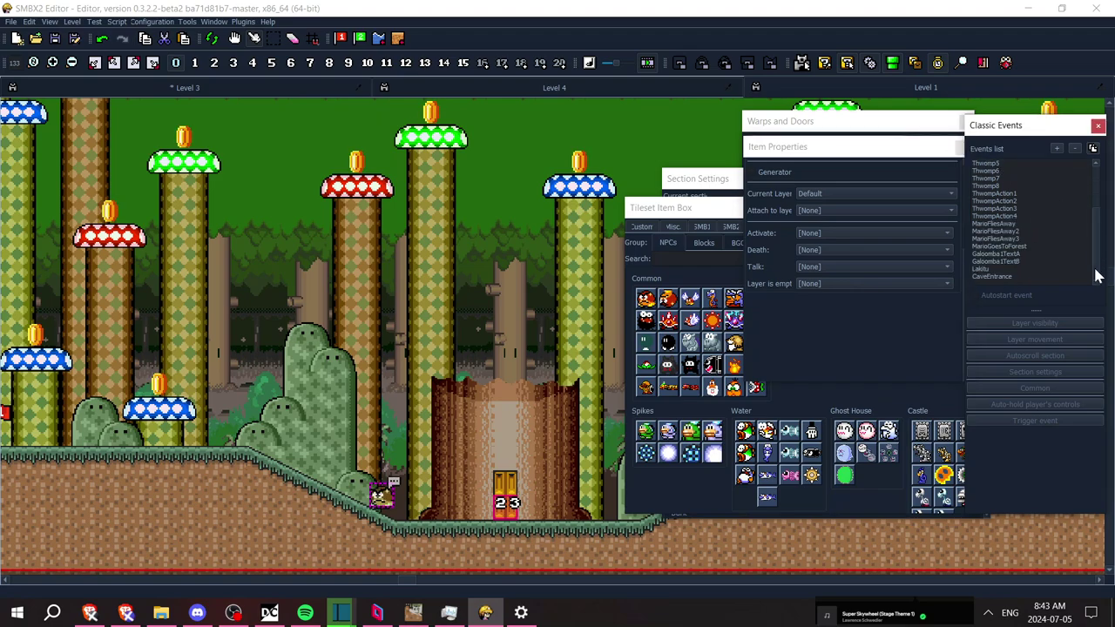
click(1000, 247)
click(1001, 253)
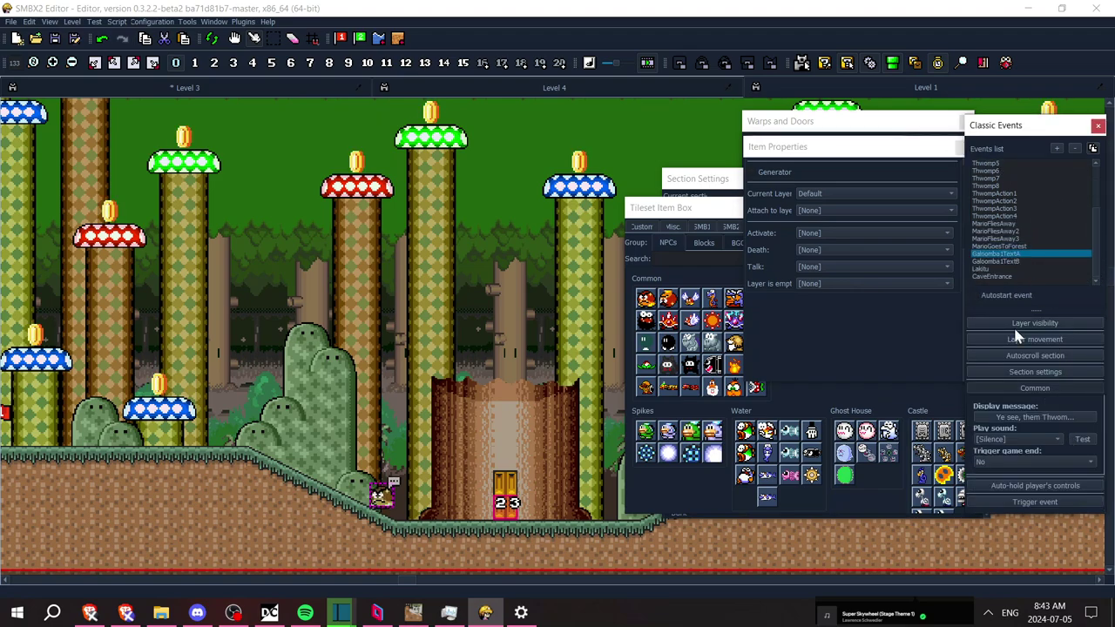
click(1009, 262)
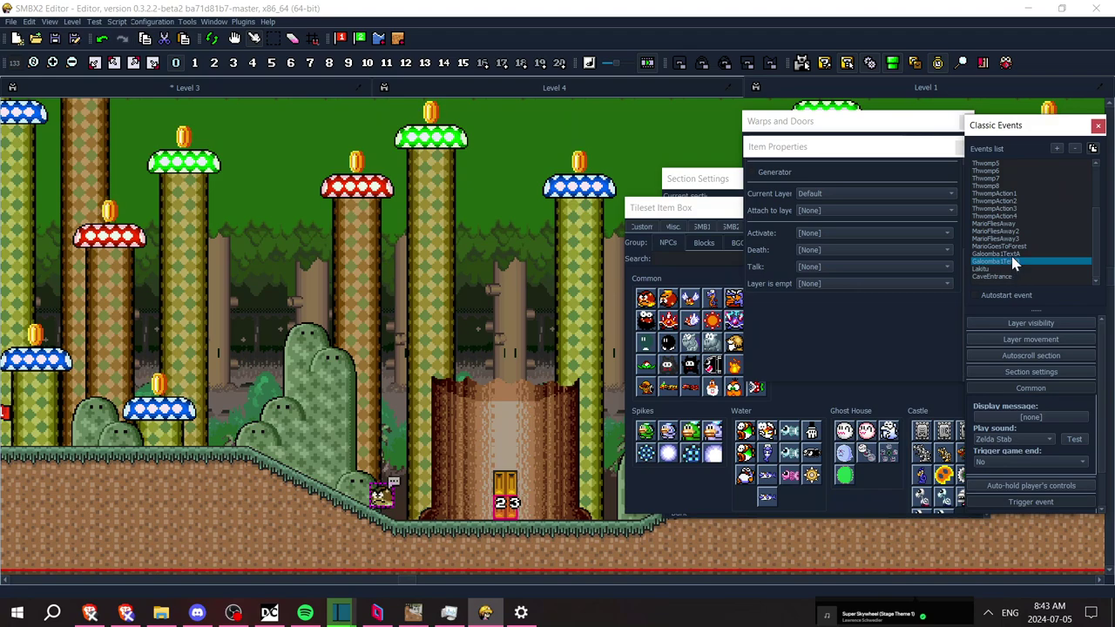
click(1011, 253)
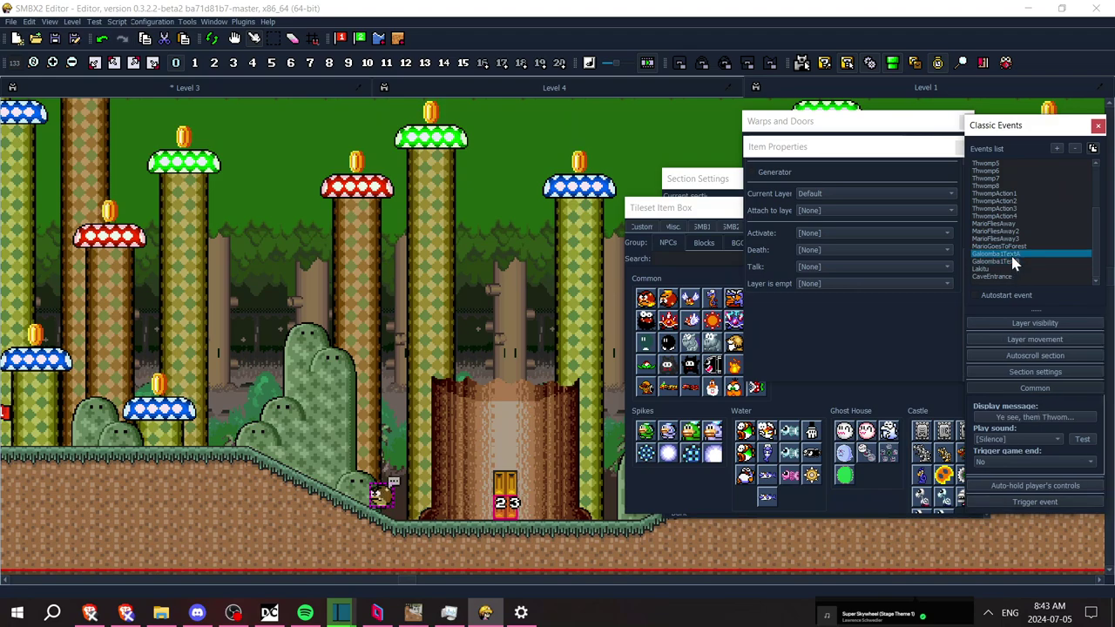
Set Level 4's GoombaTalkTwo event to play the Zelda Stab sound
click(504, 89)
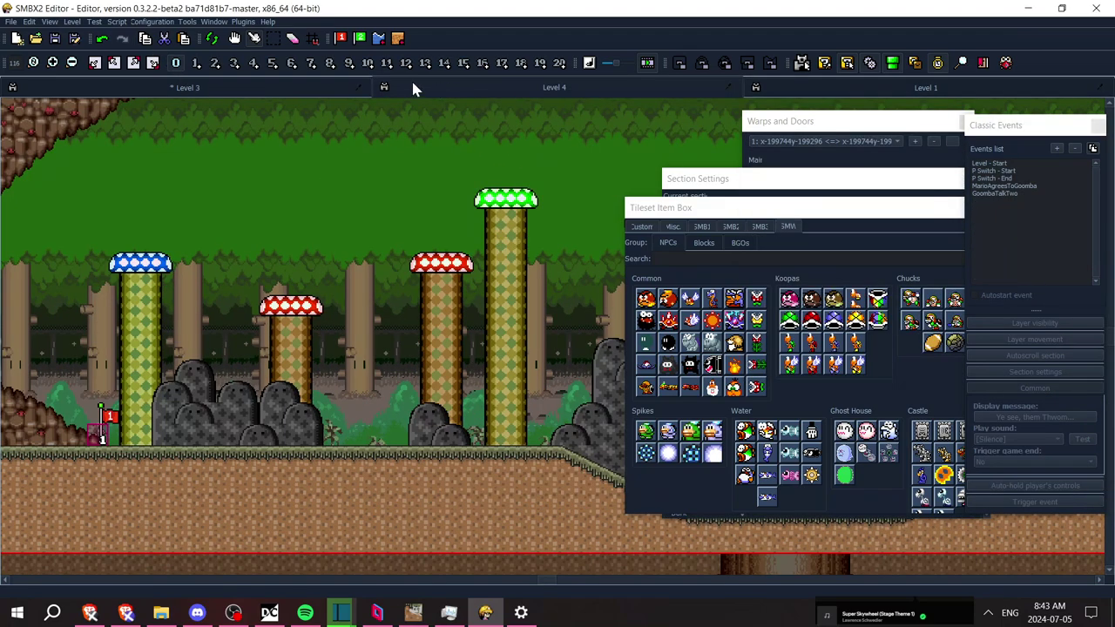
click(1024, 193)
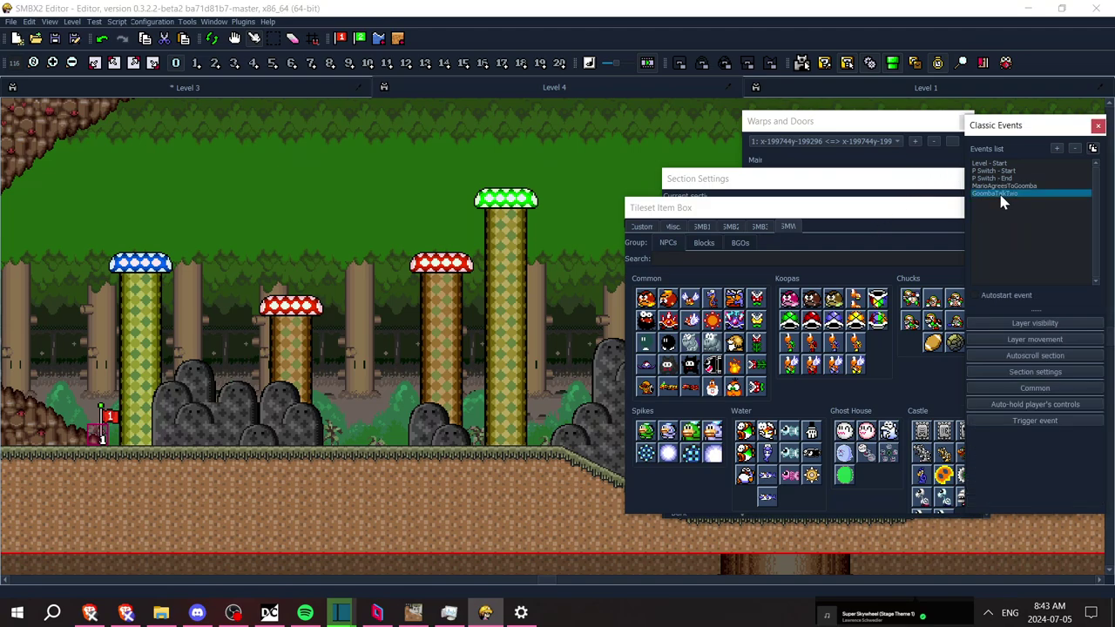
click(1043, 421)
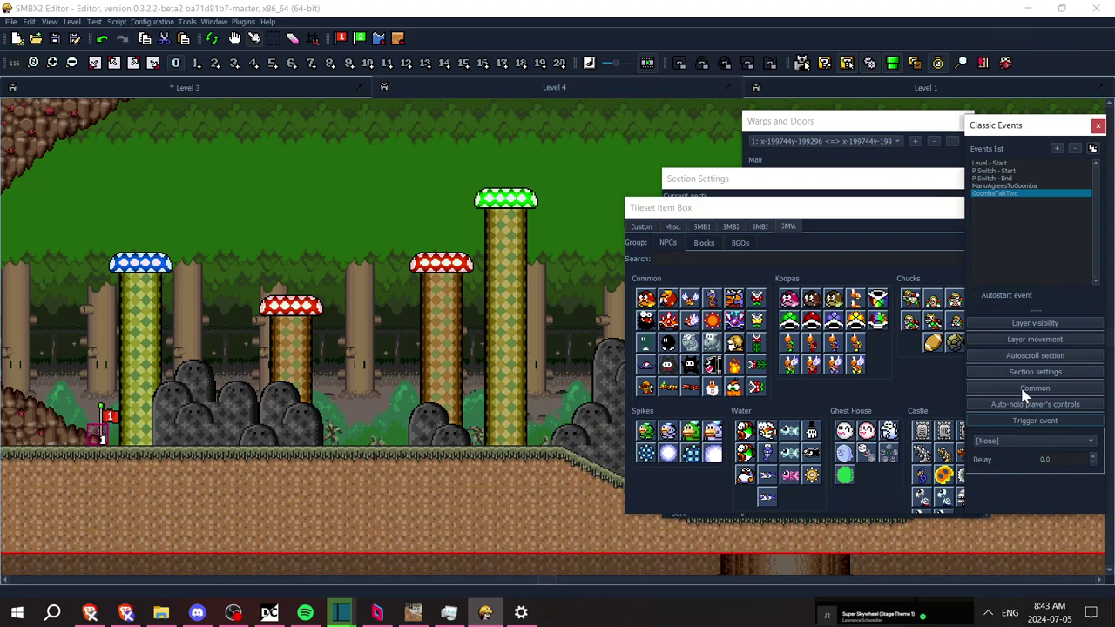
click(1028, 389)
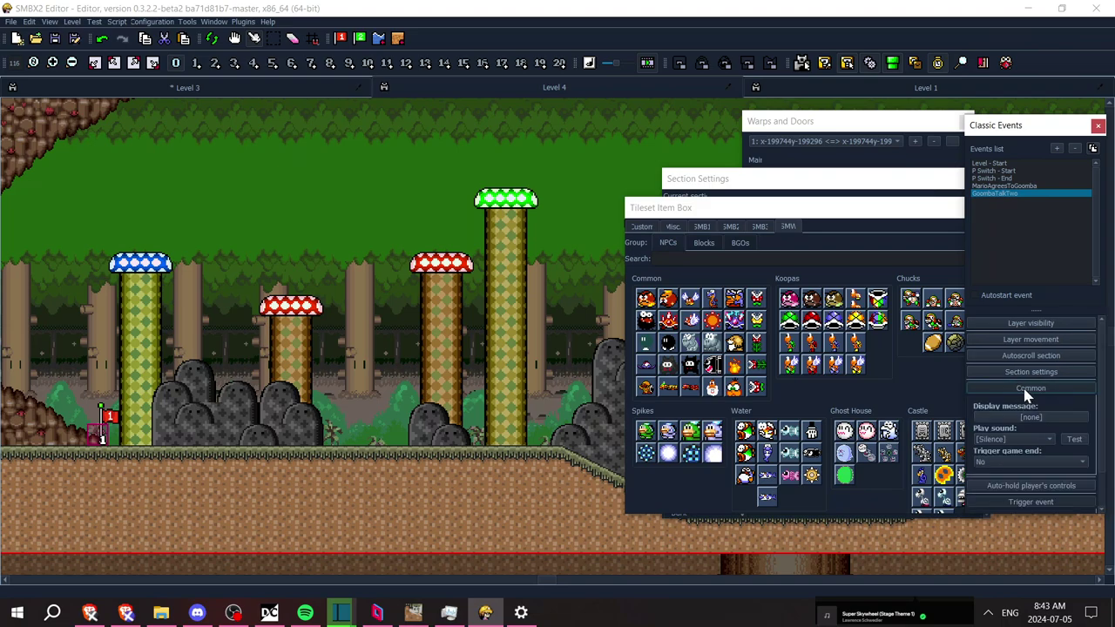
click(1041, 438)
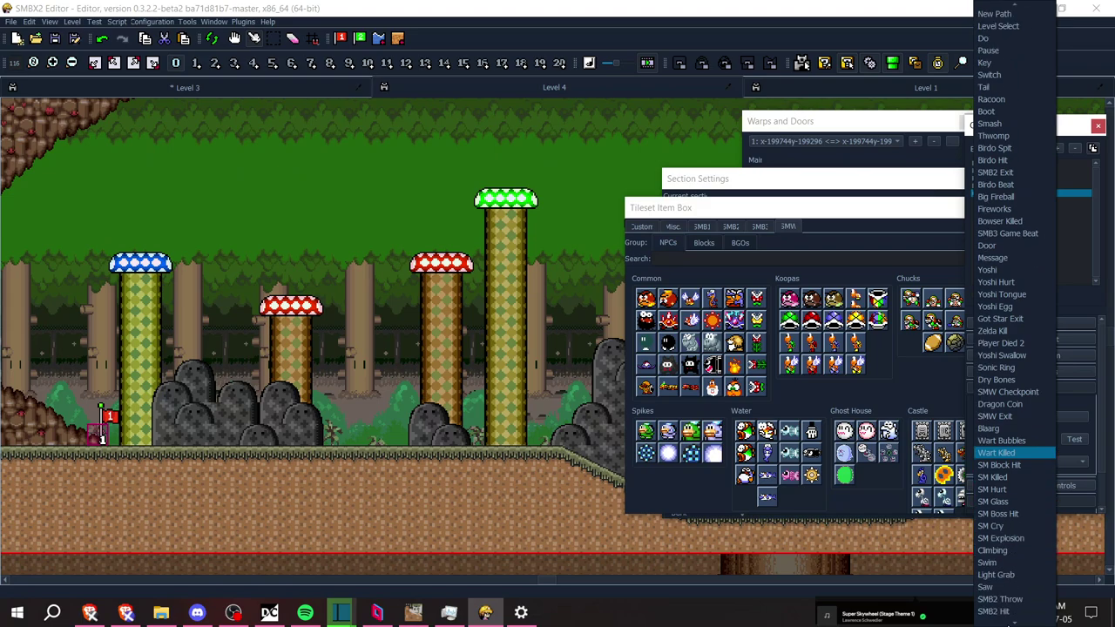
click(996, 599)
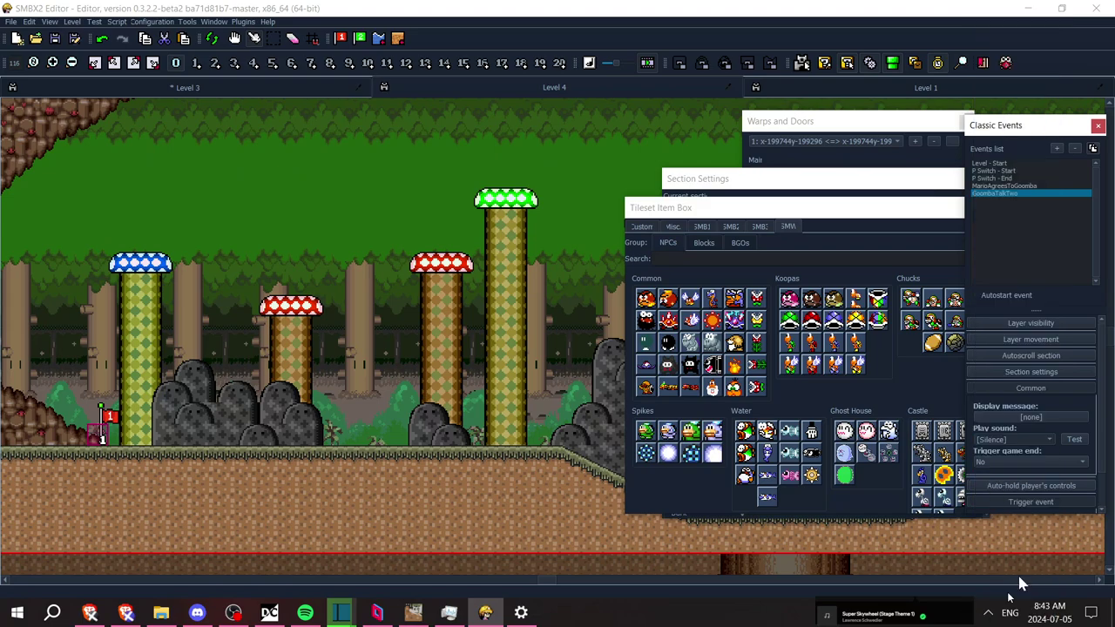
click(1084, 440)
Switch to File Explorer, look through The Thwomps Takeover world folder's sound files, and return to the GoombaTalkTwo event settings
click(161, 613)
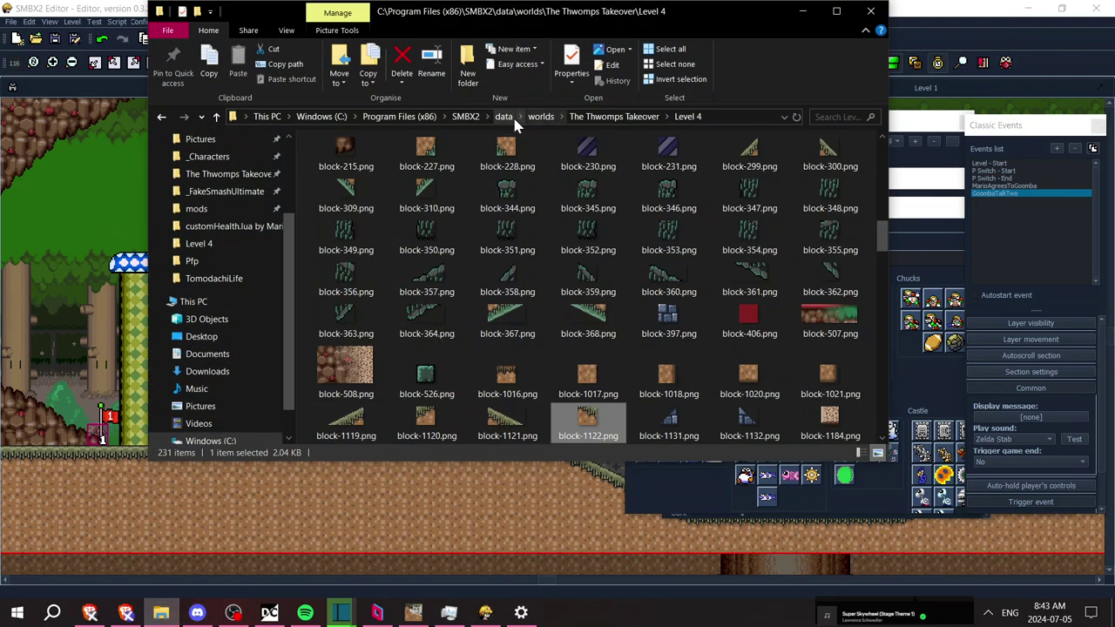
click(541, 116)
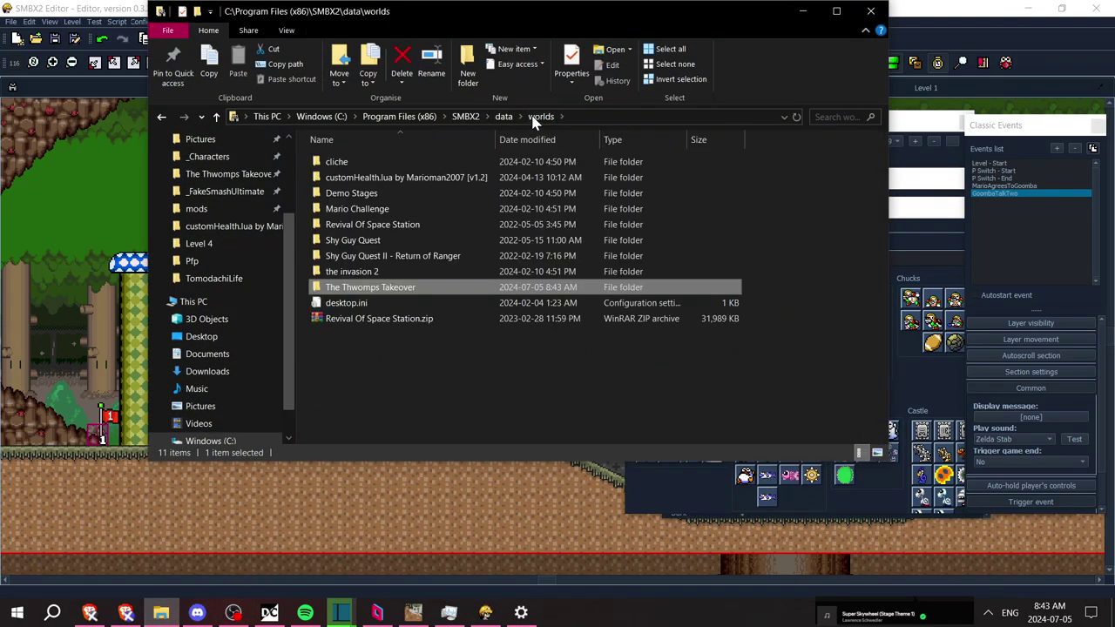
double_click(369, 293)
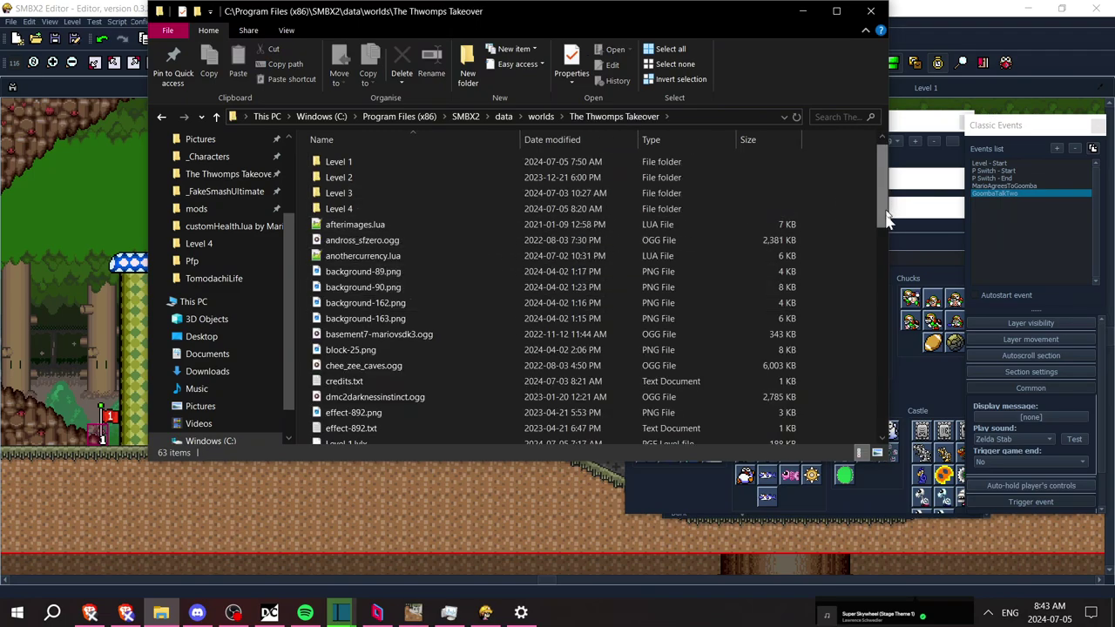
scroll(841, 395, down, 14)
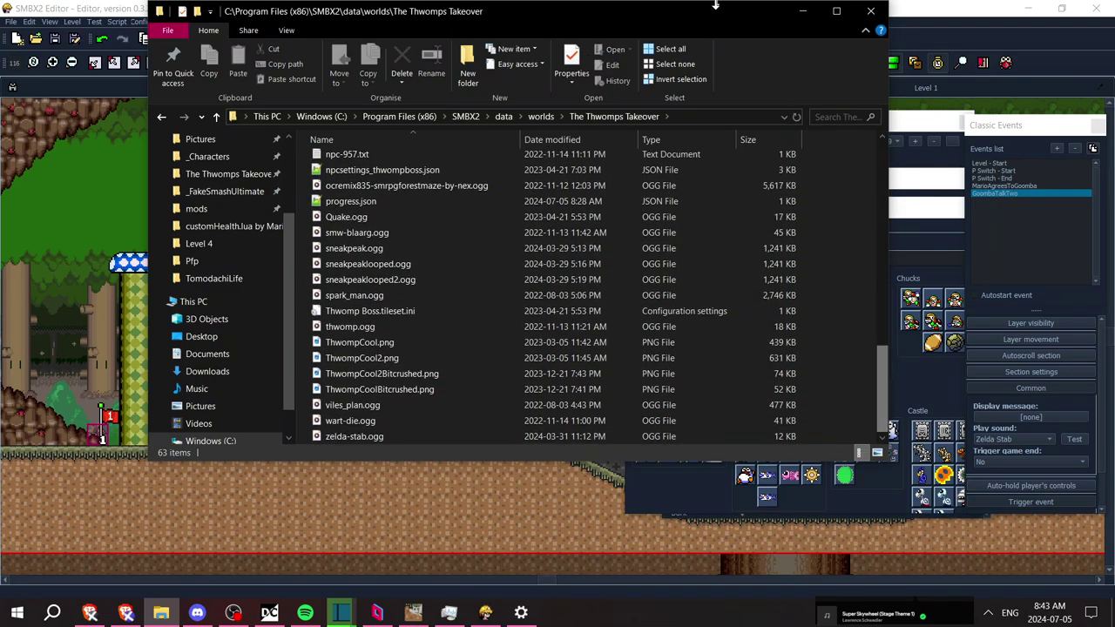
click(802, 12)
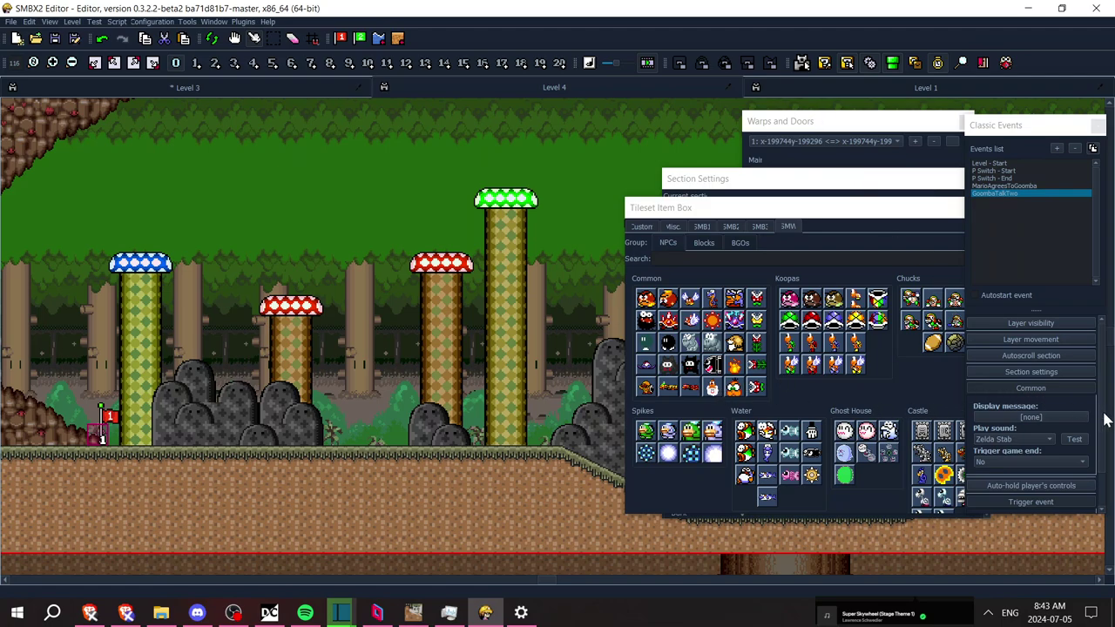
scroll(1089, 461, down, 2)
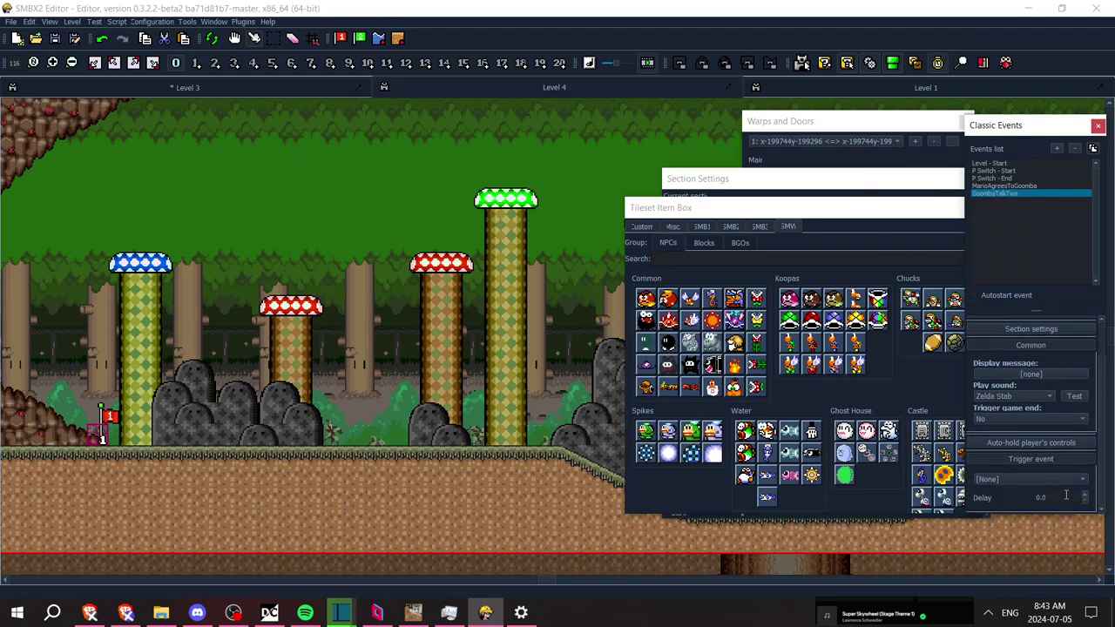
Set GoombaTalkTwo's trigger delay to 0.1 and add a new classic event named GoombaTalkThree
click(1086, 500)
click(1056, 149)
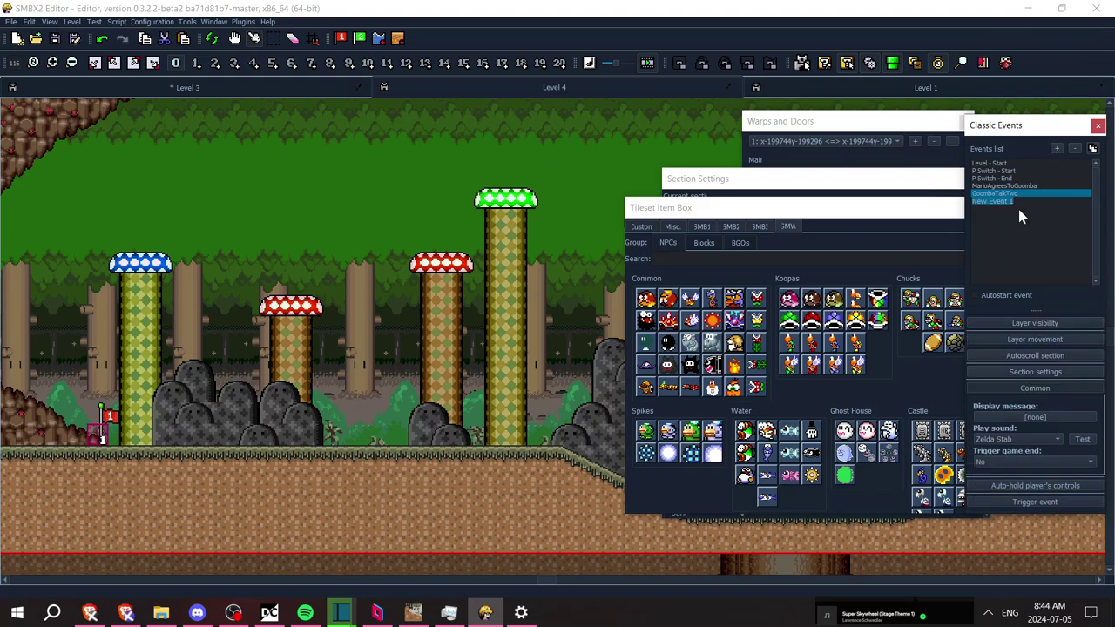
text(GoombaTalkThree)
click(1015, 201)
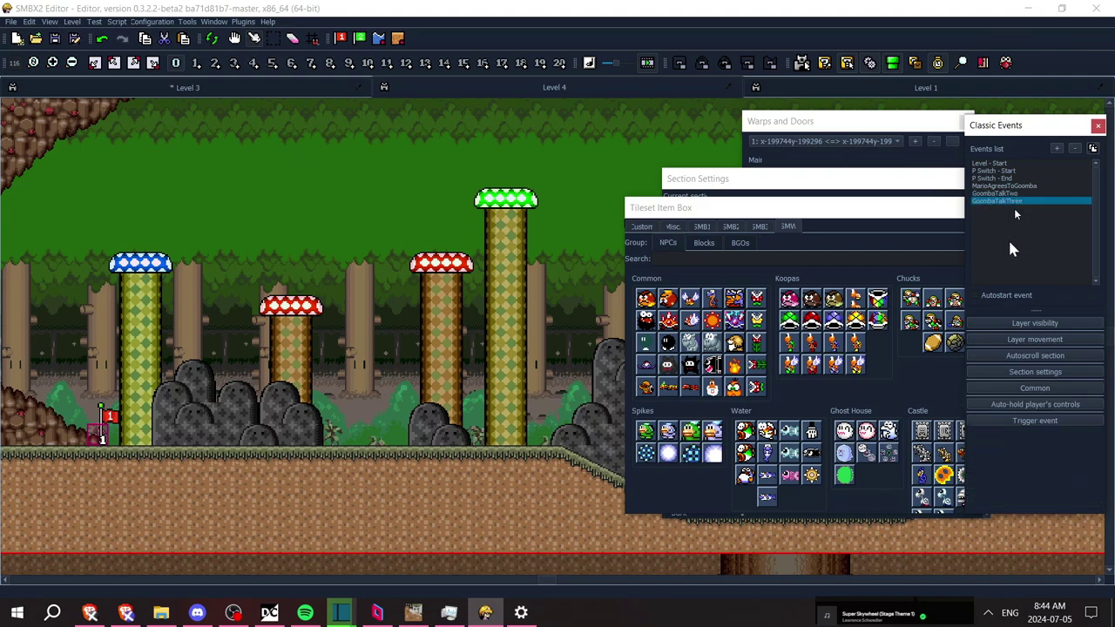
Give the GoombaTalkThree event the message "Danks, man. I can already feel the stress on my neck liftin'.", with spaces separating the two sentences
click(1015, 389)
click(1024, 418)
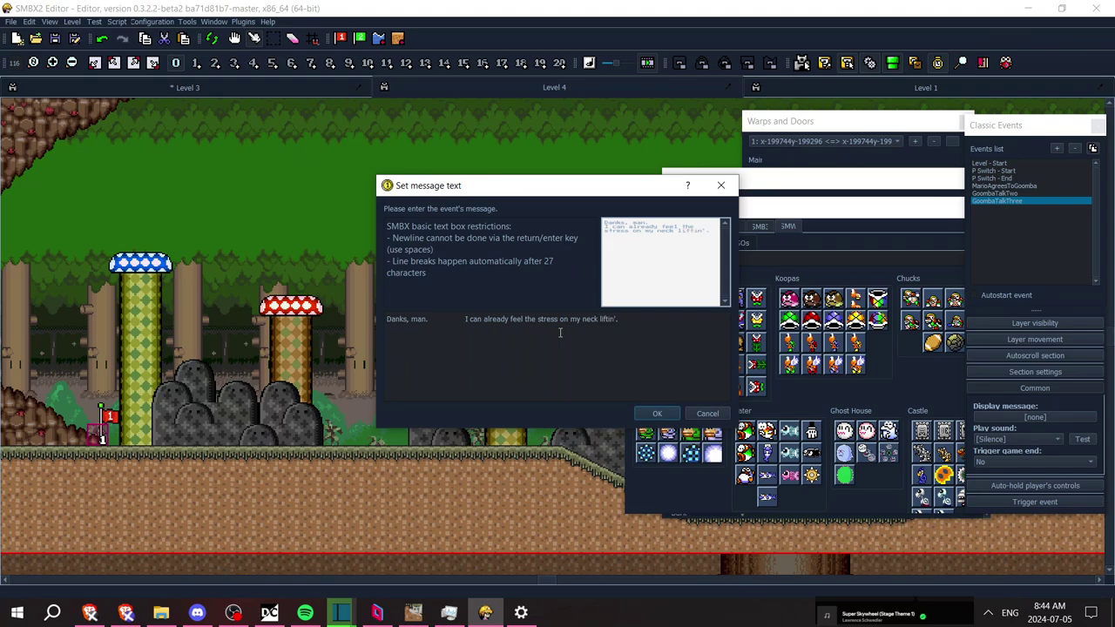
click(657, 415)
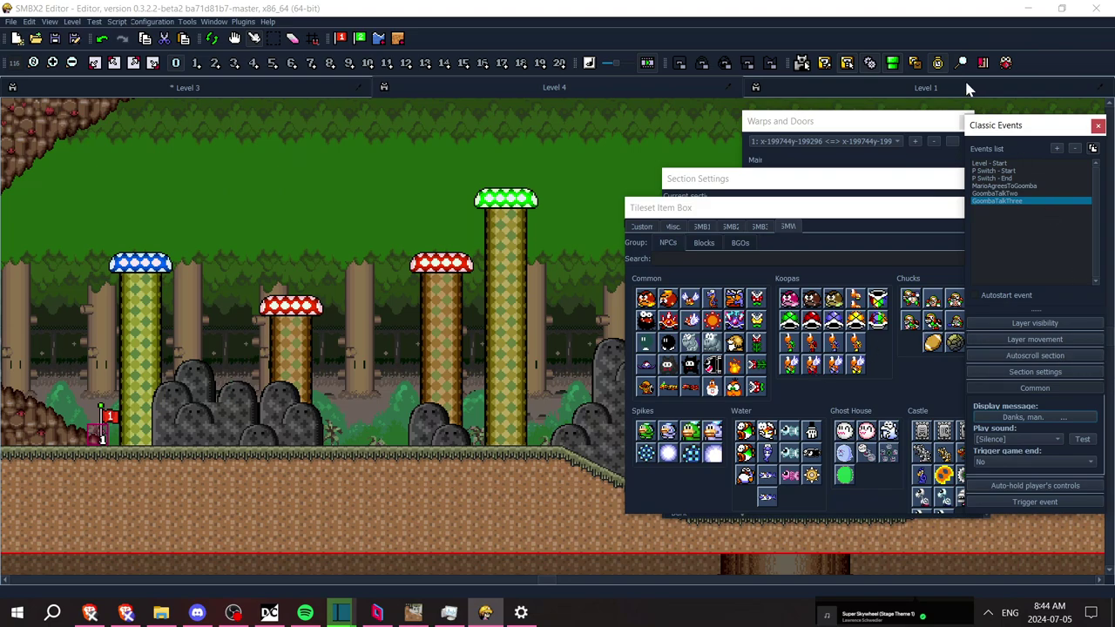
Make the MarioAgreesToGoomba event trigger GoombaTalkTwo with a delay of 2.0
click(1020, 185)
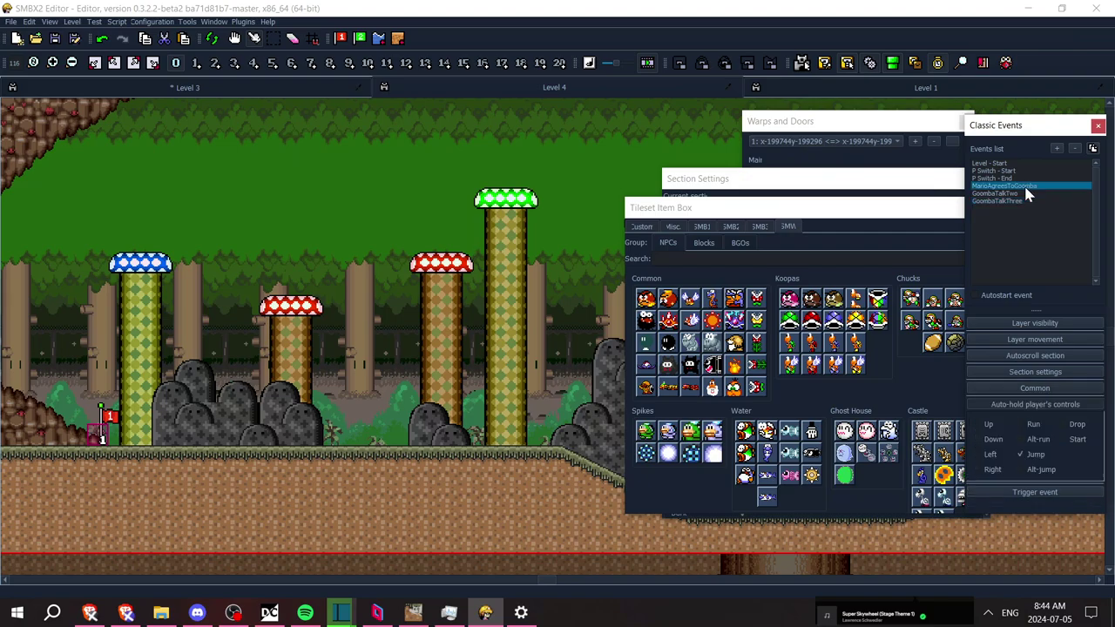
click(1108, 490)
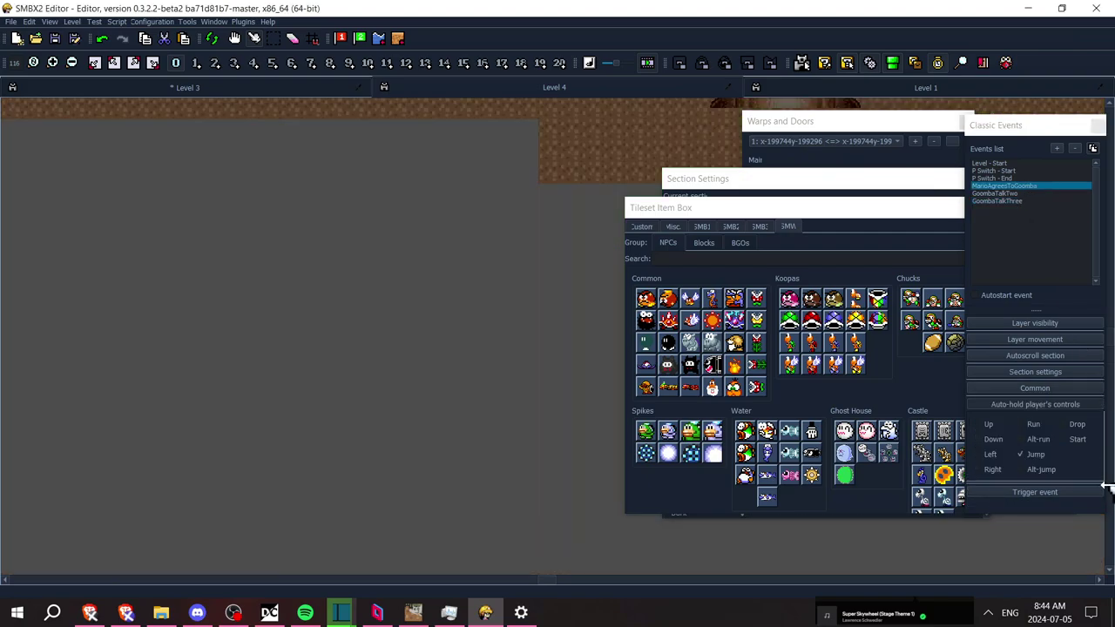
scroll(344, 151, up, 5)
scroll(344, 151, down, 1)
click(1026, 493)
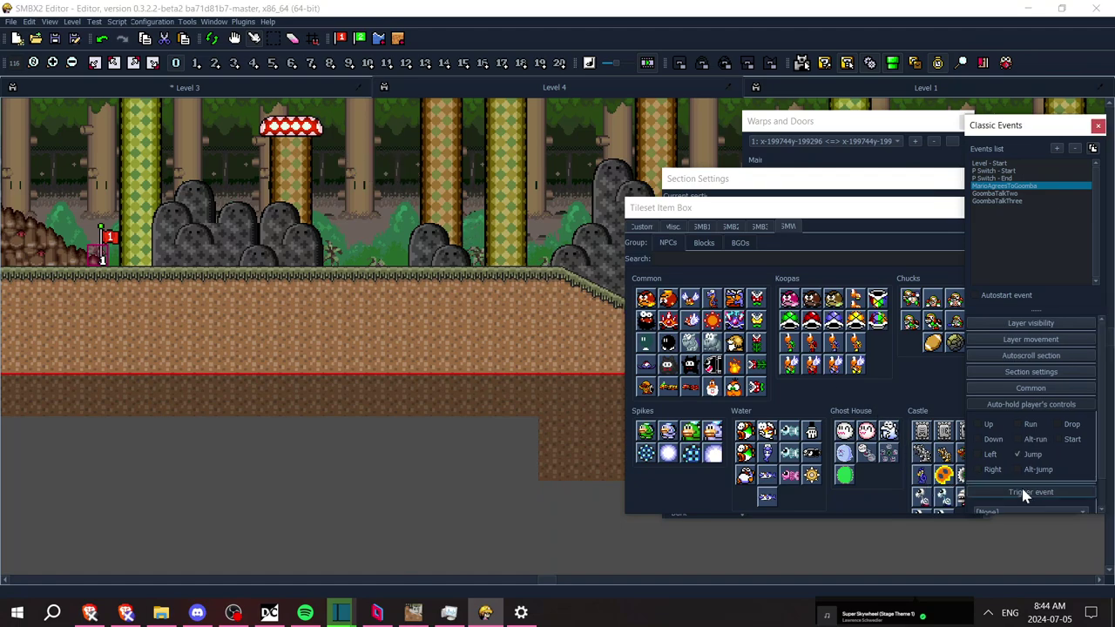
scroll(1089, 466, down, 1)
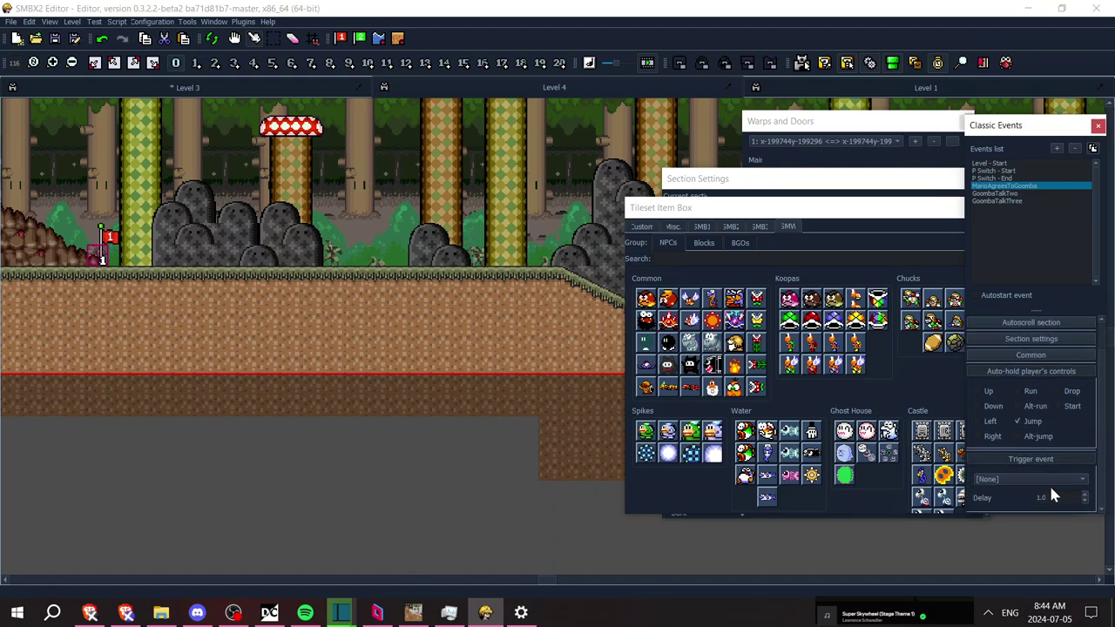
click(1044, 481)
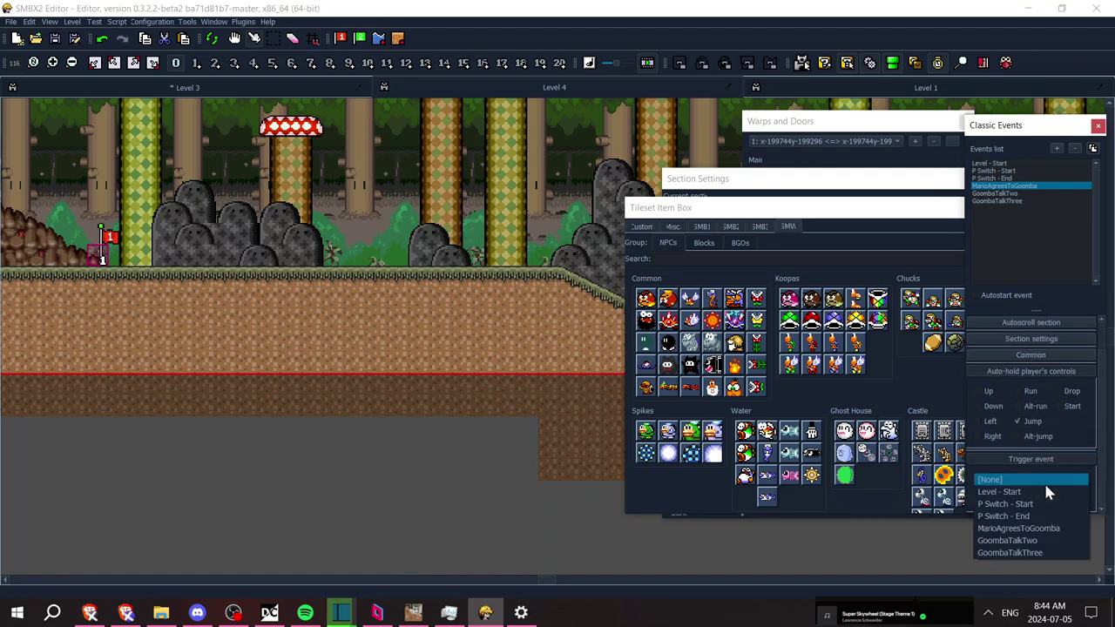
click(1029, 541)
click(1085, 499)
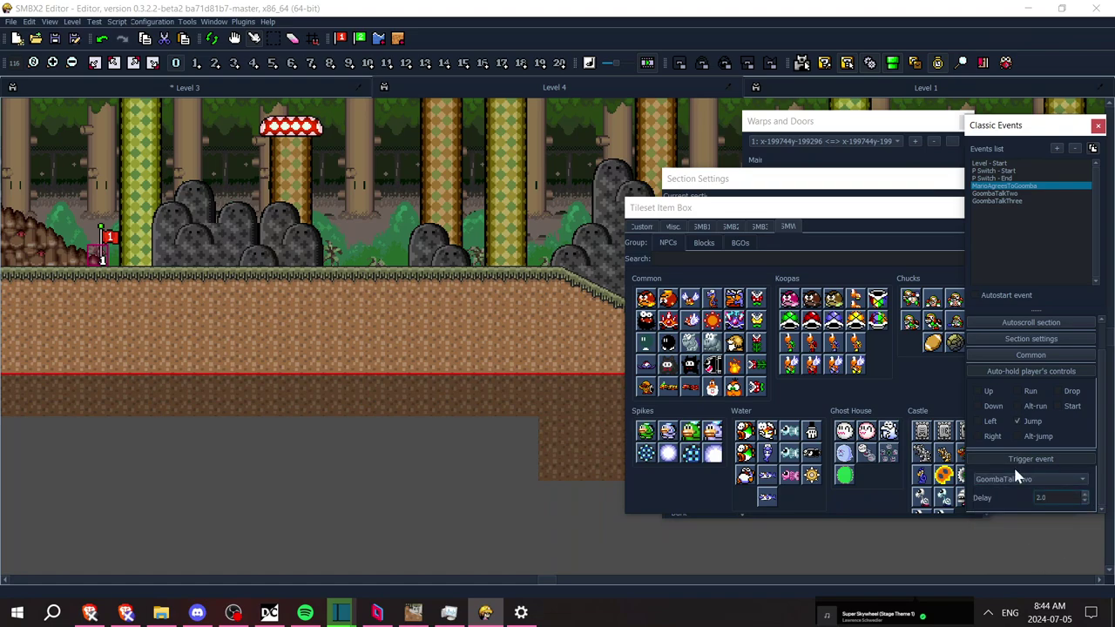
key(Return)
Make the GoombaTalkTwo event trigger GoombaTalkThree
click(1002, 194)
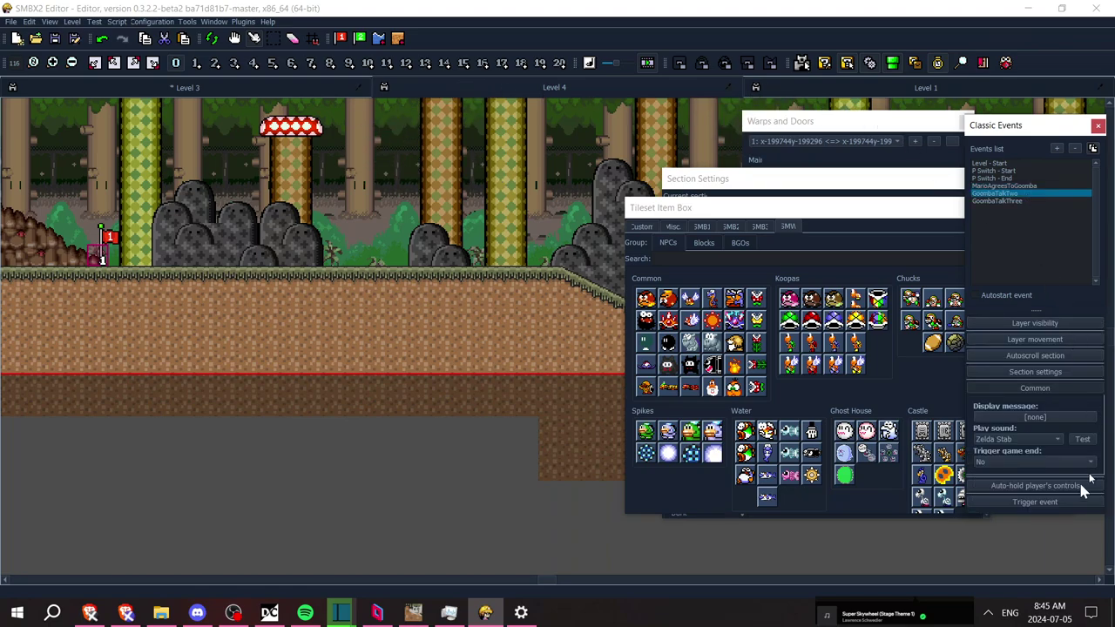
click(1057, 500)
scroll(1100, 508, down, 1)
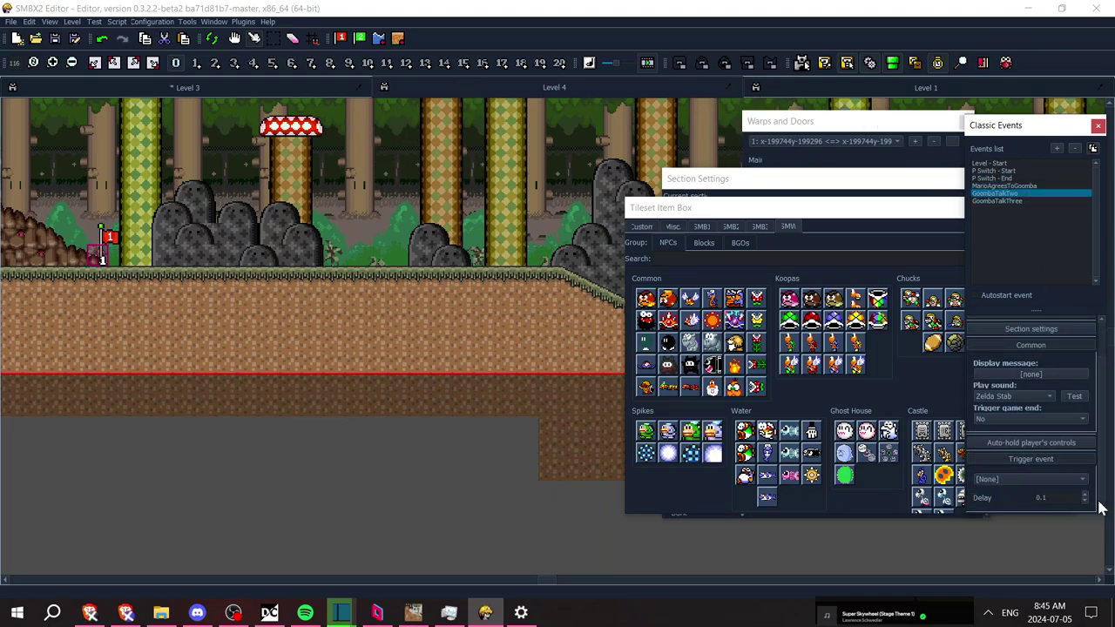
click(1061, 481)
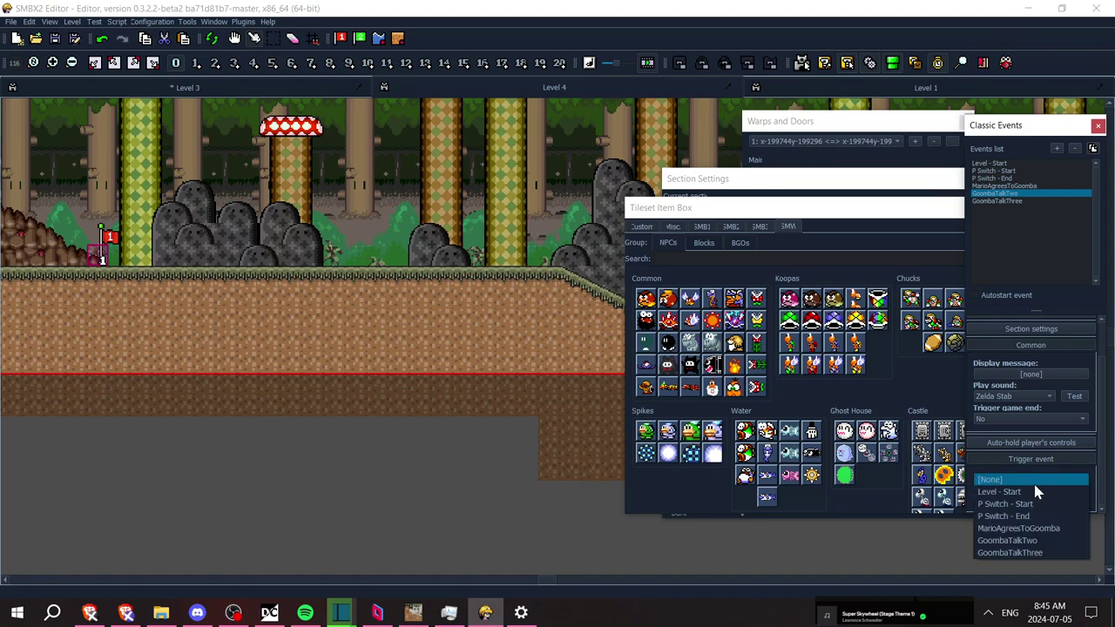
click(1024, 553)
click(396, 179)
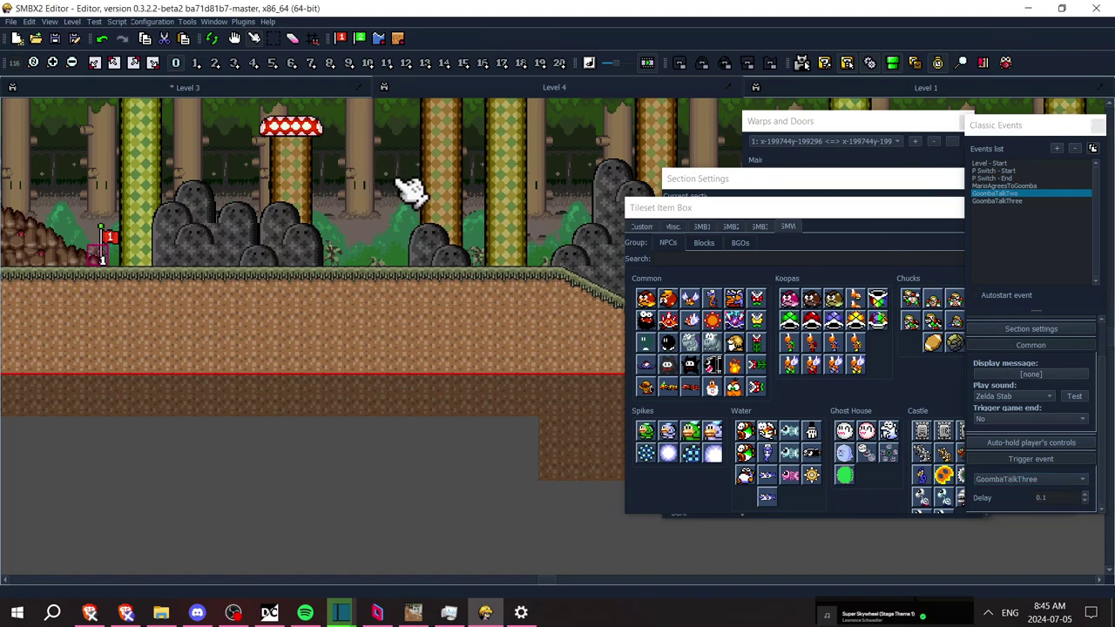
click(788, 228)
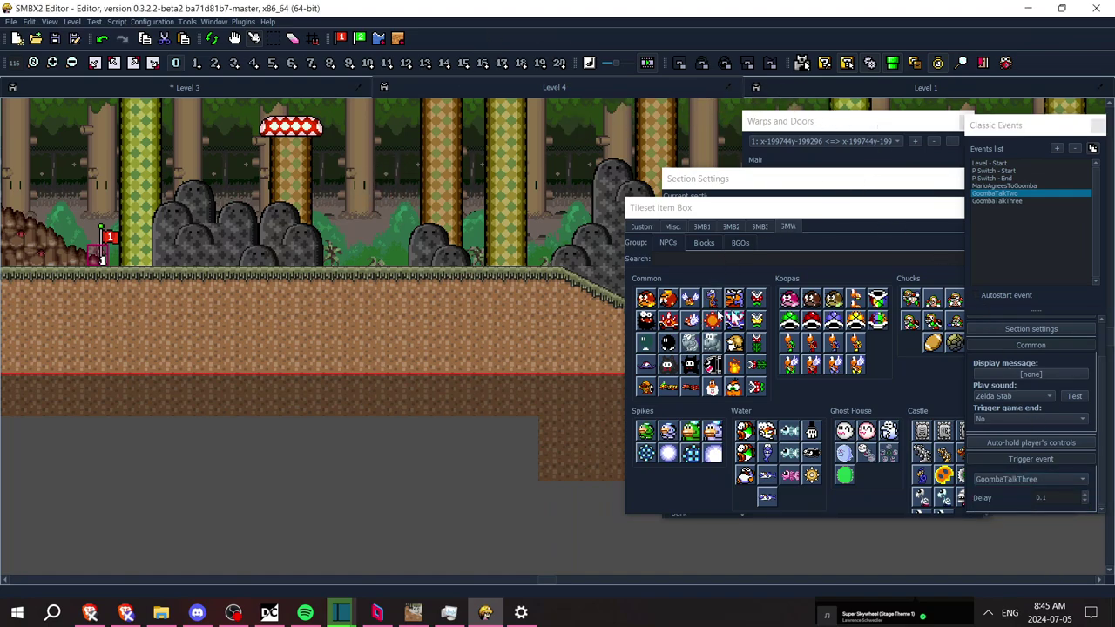
click(830, 307)
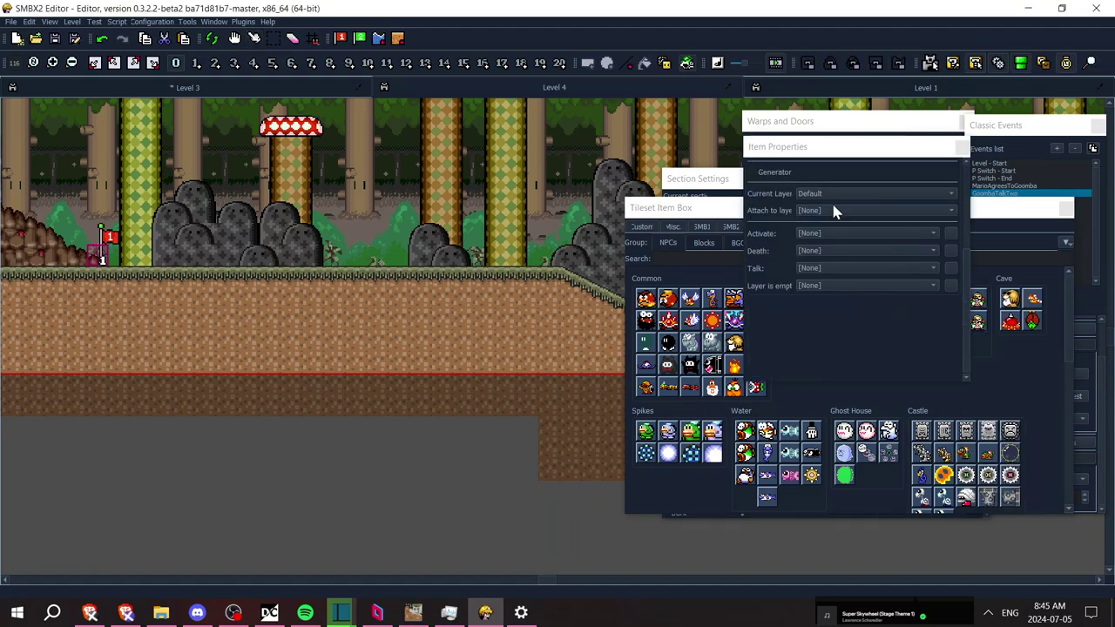
click(821, 270)
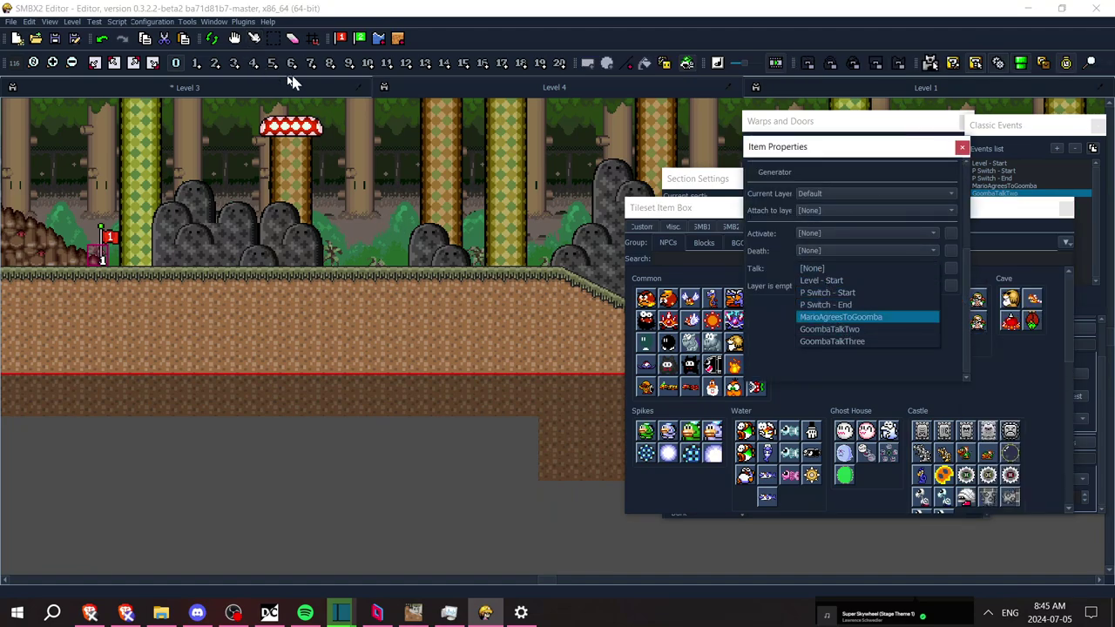
click(251, 38)
Check where the talking Goomba stands near the tree-stump door in Level 1
key(Right)
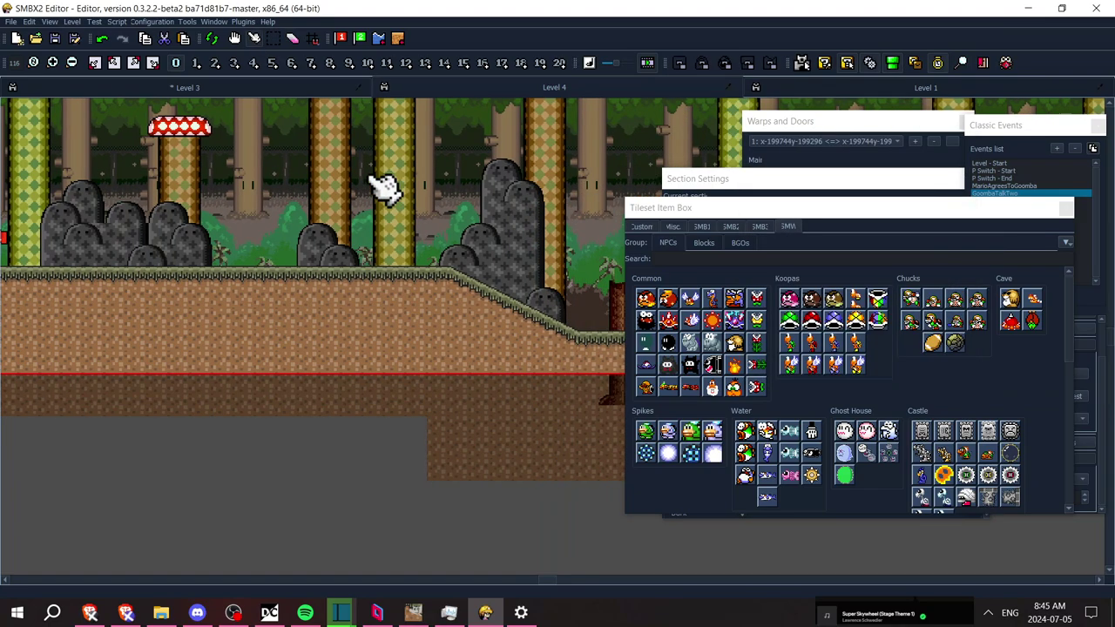
key(Up)
scroll(483, 367, up, 3)
scroll(487, 368, left, 6)
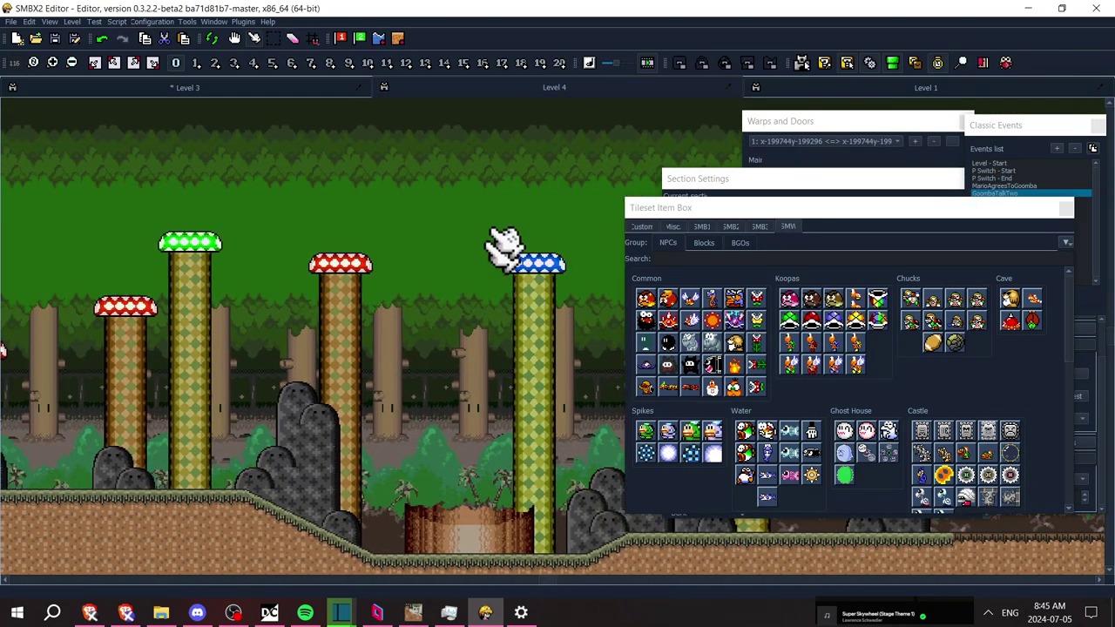
click(855, 99)
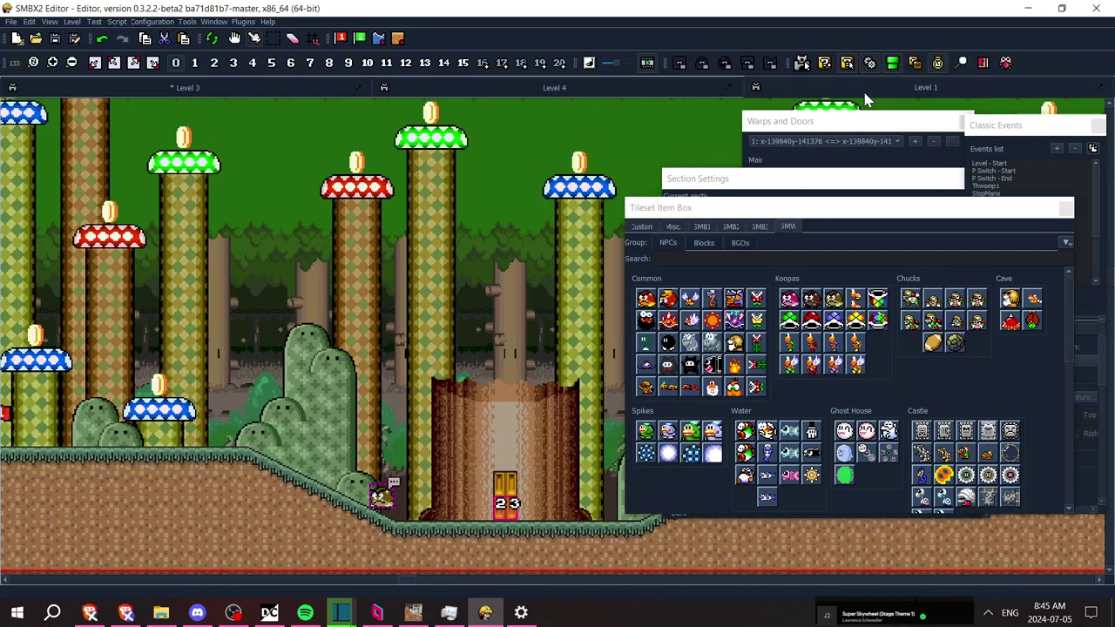
scroll(244, 314, left, 5)
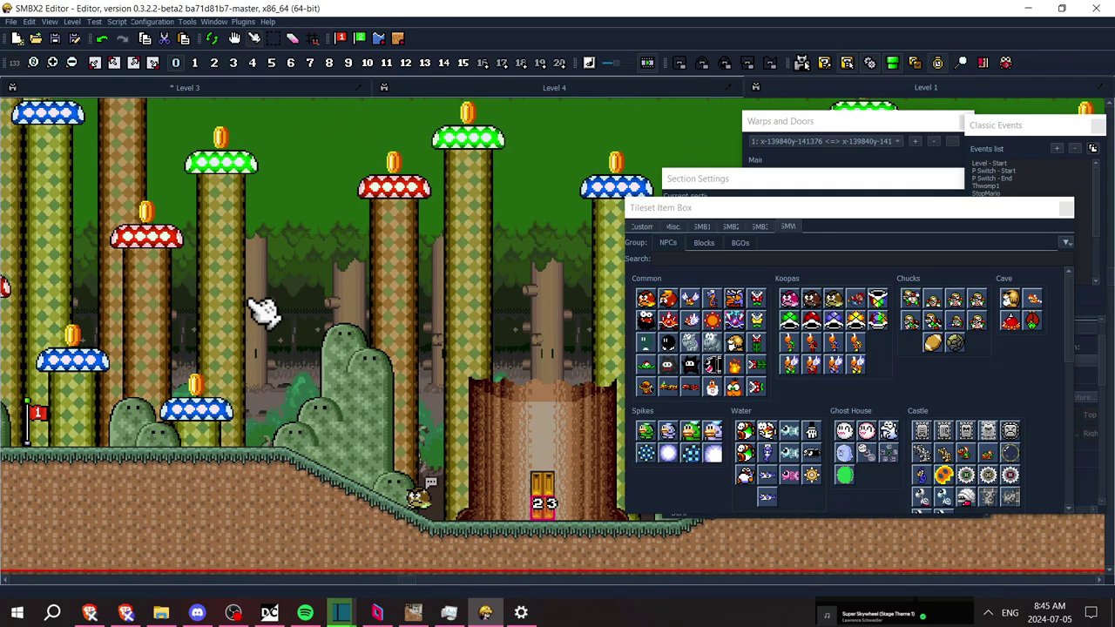
Return to Level 4 and look over the terrain around the start point for a spot for the Goomba
click(430, 82)
key(Left)
key(Down)
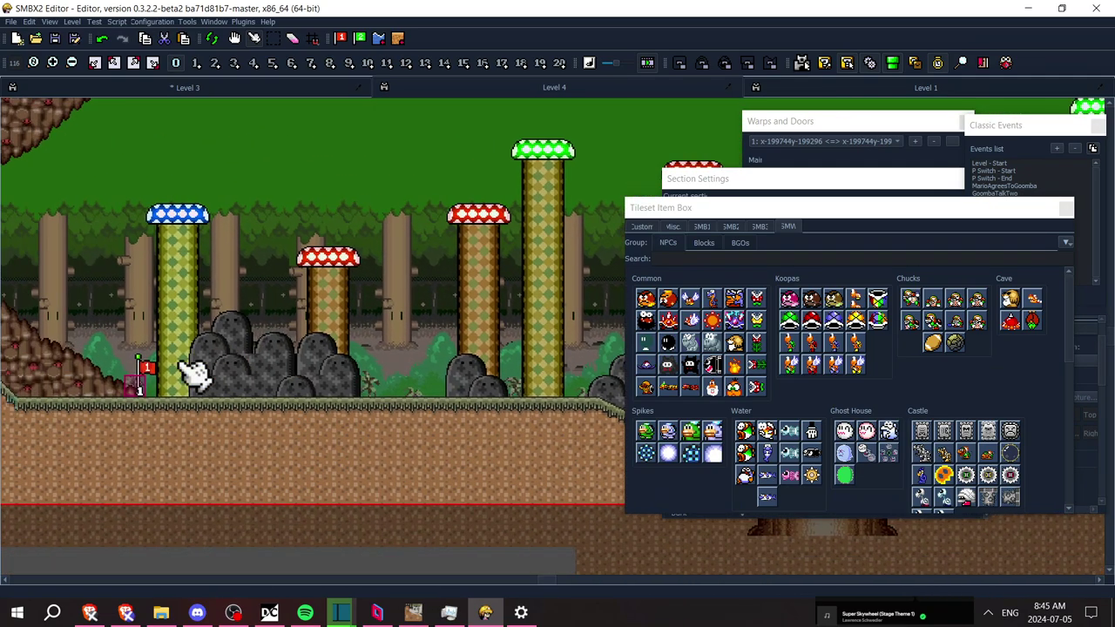
key(Up)
key(Right)
scroll(193, 373, down, 10)
scroll(194, 373, right, 15)
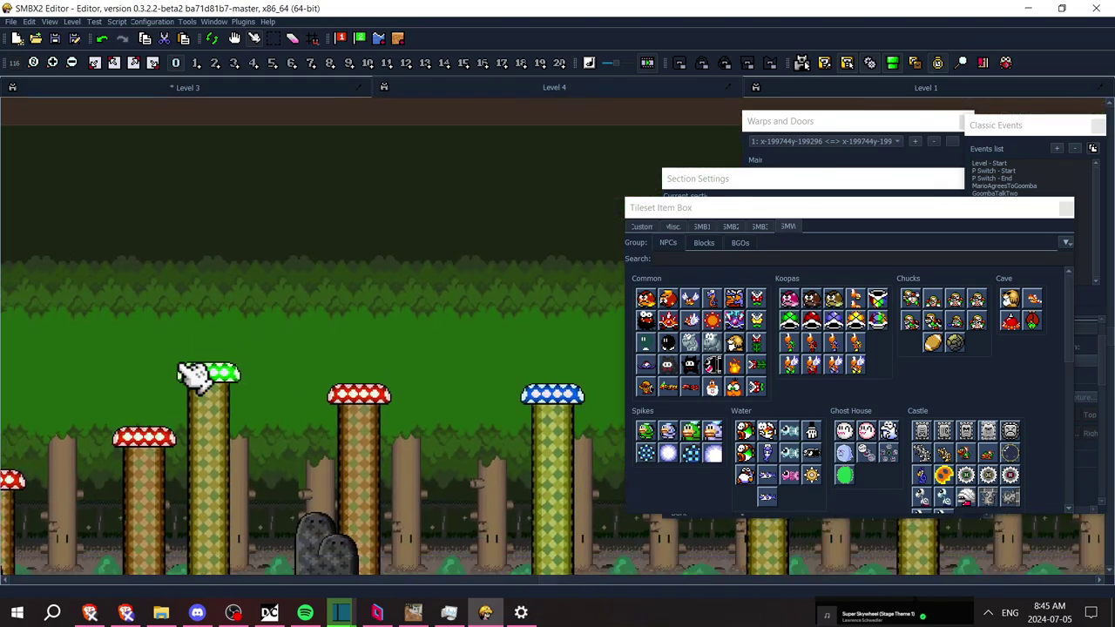
scroll(193, 373, left, 15)
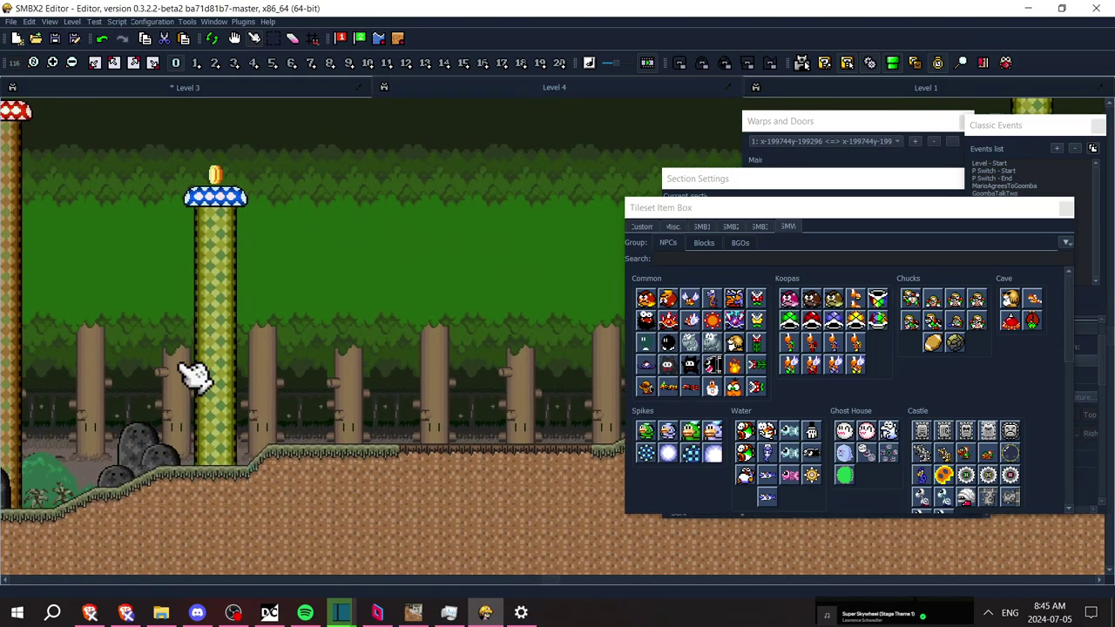
scroll(193, 373, left, 12)
scroll(194, 373, up, 2)
scroll(194, 373, down, 3)
key(Left)
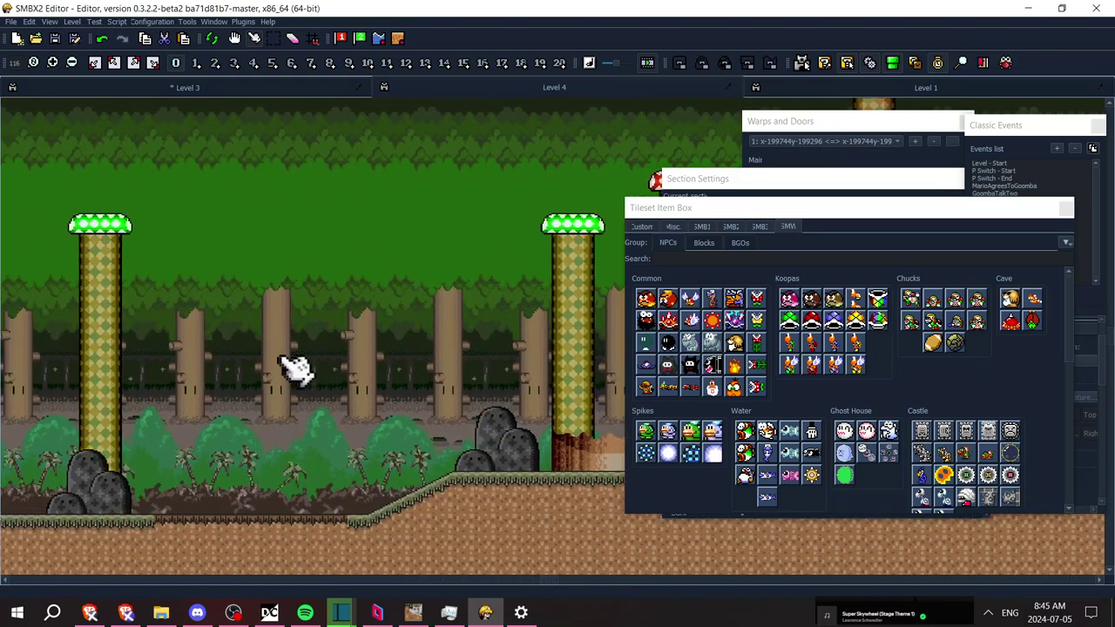
key(Left)
key(Left)
key(Left)
key(Left)
key(Left)
key(Left)
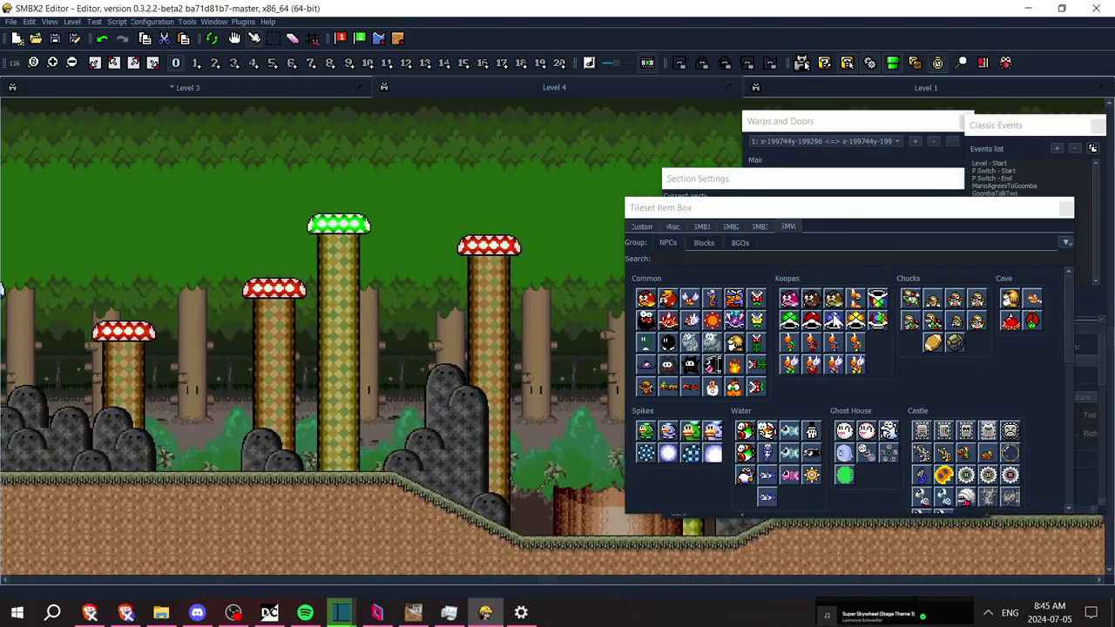
Place the brown Goomba NPC from the Koopas group beside the rocks near Level 4's start, and view its properties
click(836, 316)
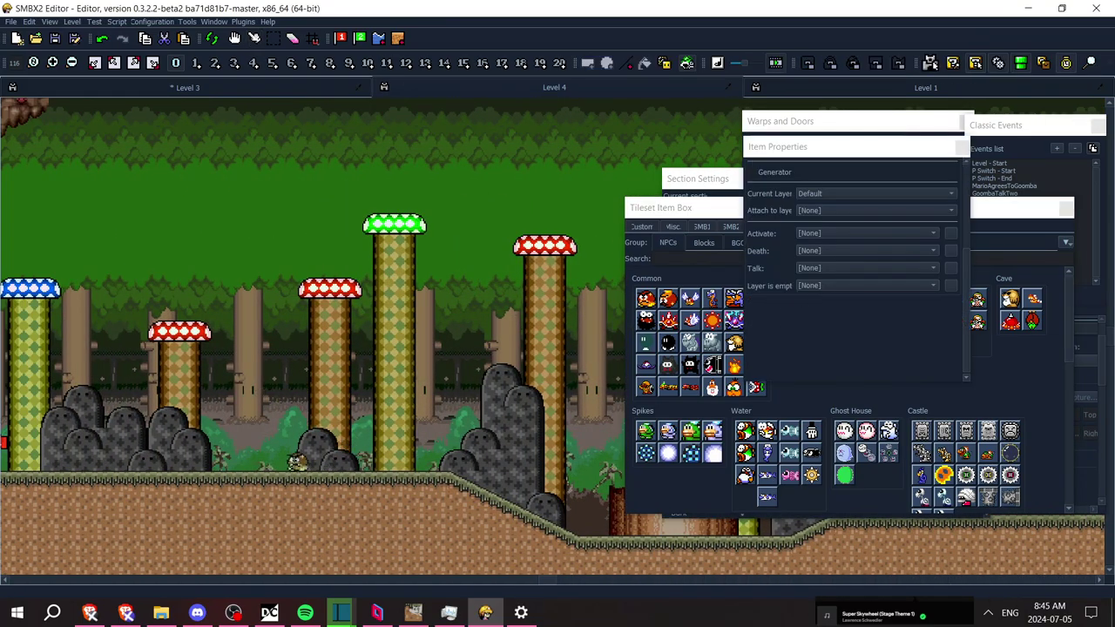
click(253, 39)
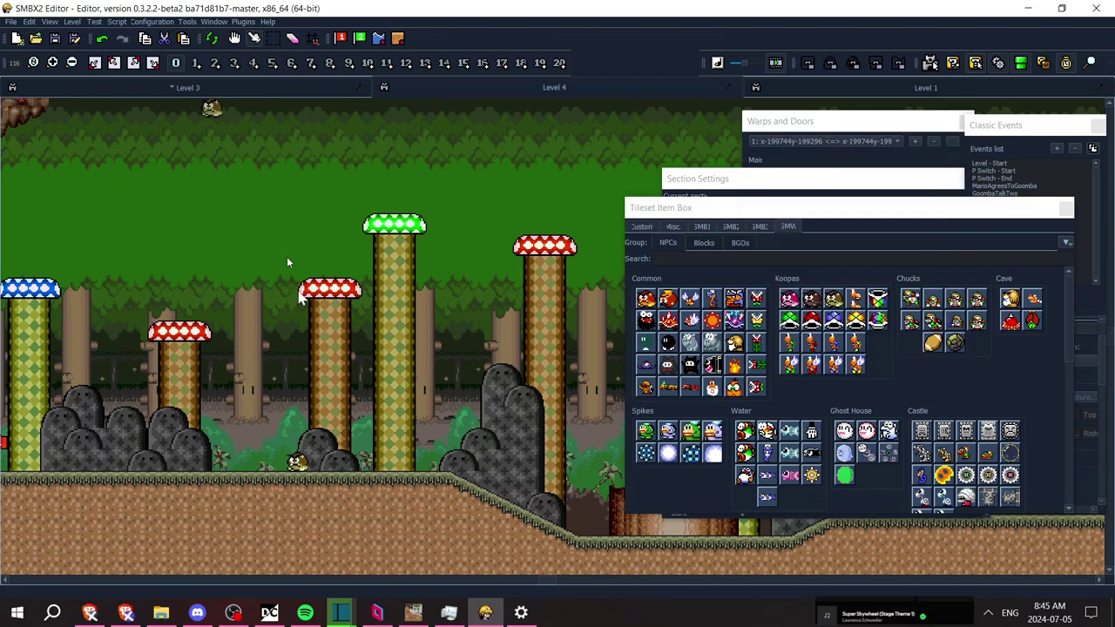
right_click(307, 465)
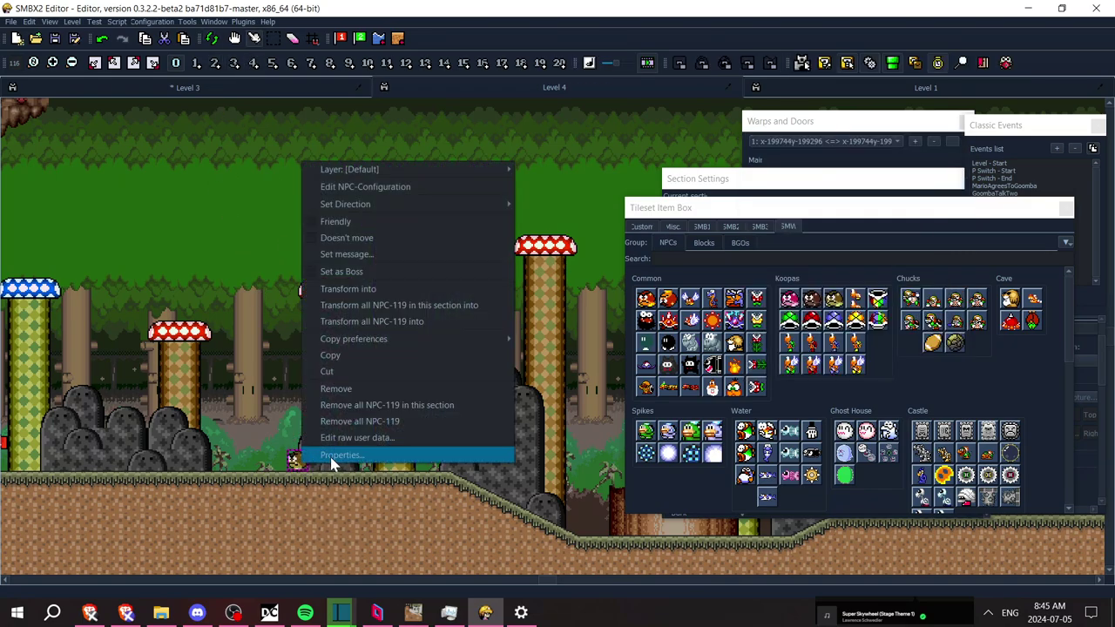
click(336, 455)
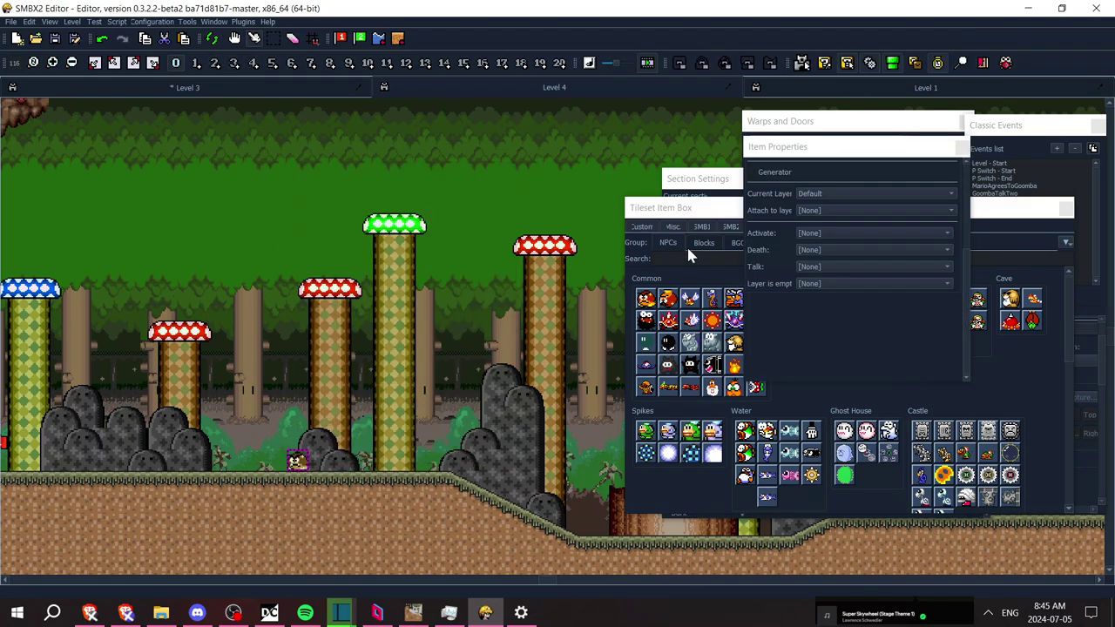
click(963, 147)
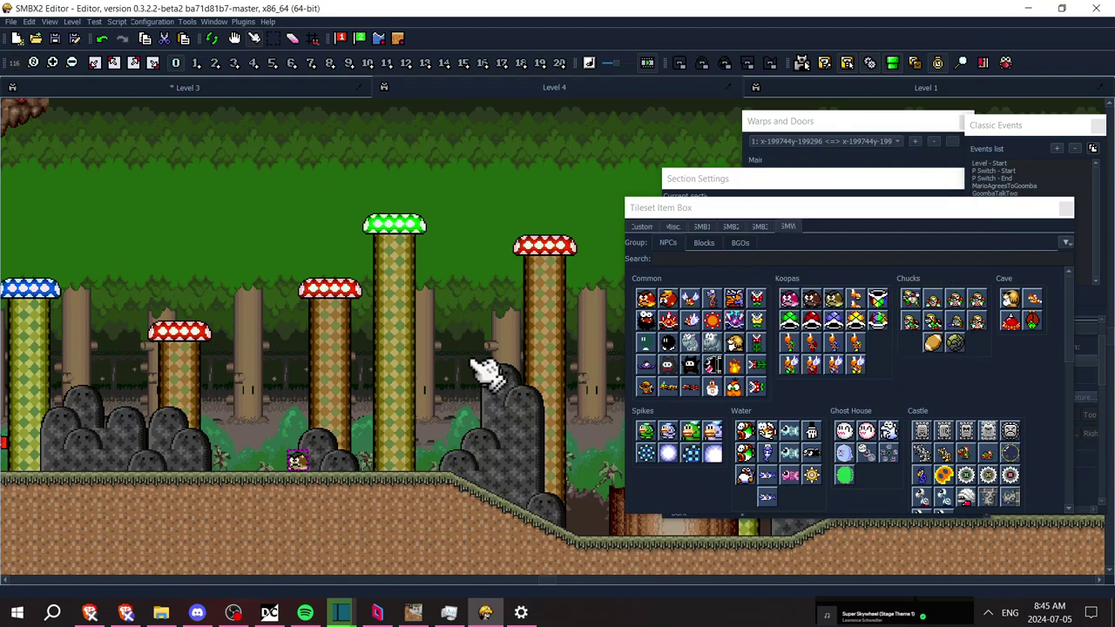
Move the Warps and Doors and Item Properties windows apart, and close Item Properties
click(834, 304)
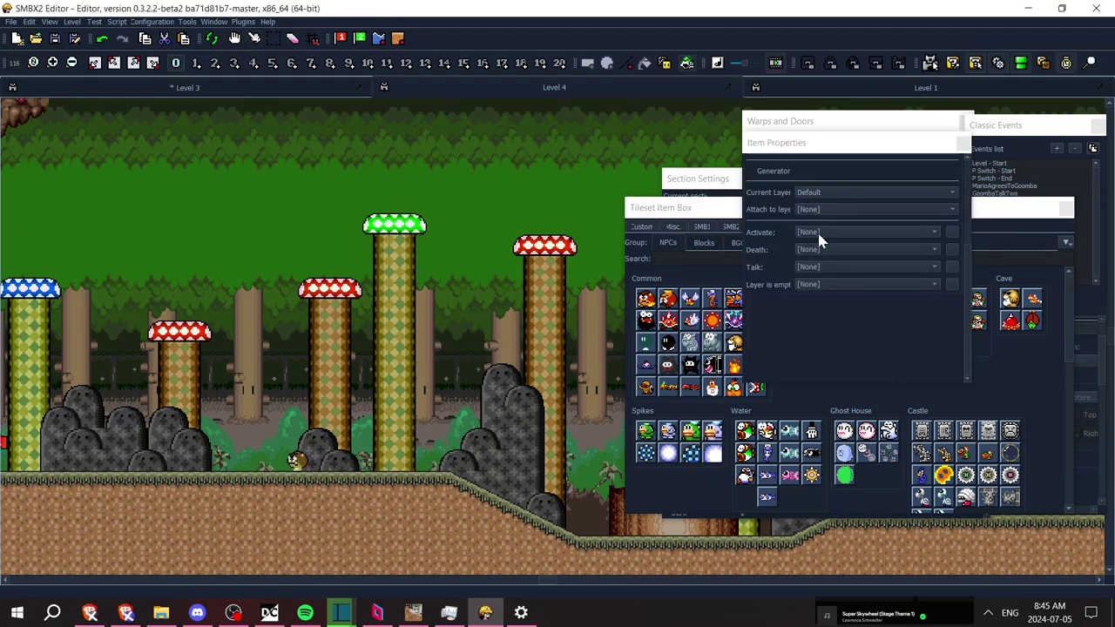
click(824, 124)
drag(824, 131, 941, 184)
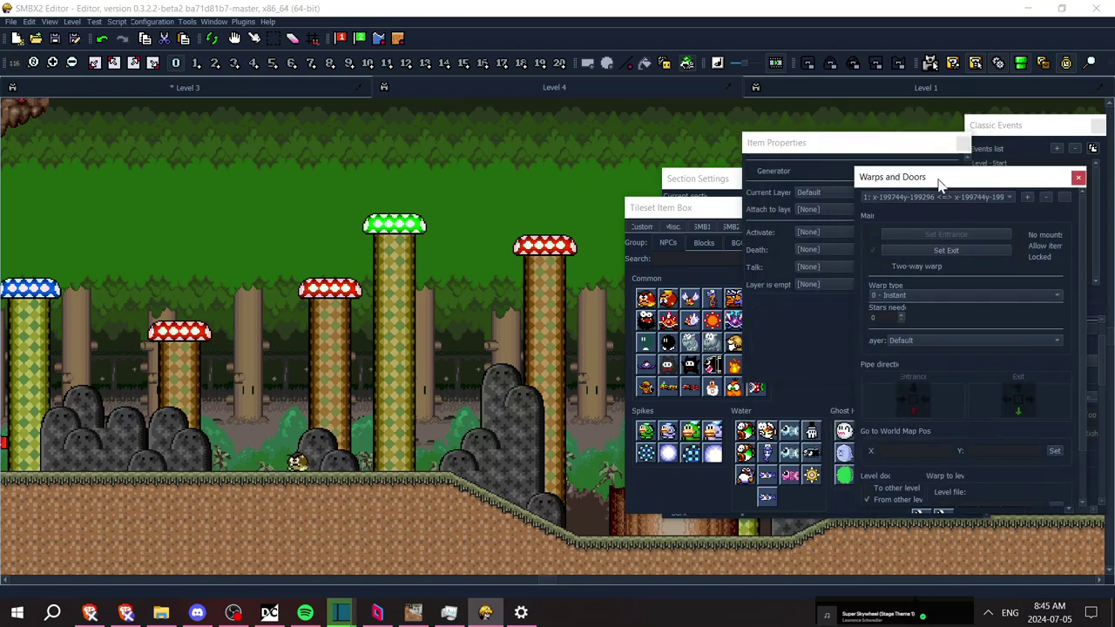
drag(828, 145, 818, 197)
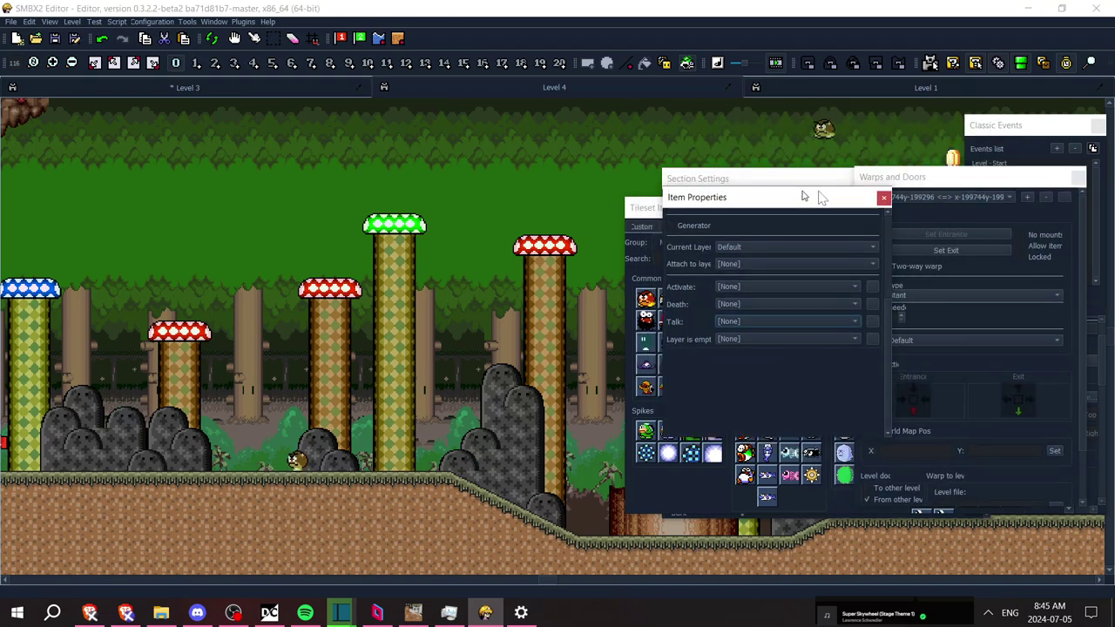
click(883, 198)
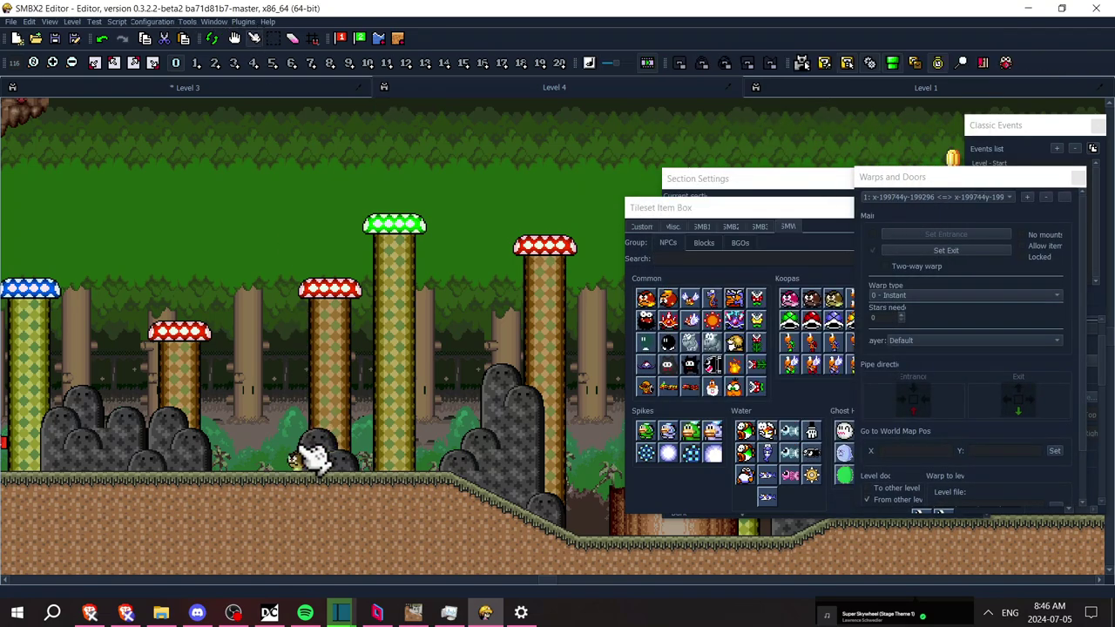
Open the placed Goomba's properties, make the window taller, and view its talk message editor without entering any text
right_click(295, 456)
right_click(297, 464)
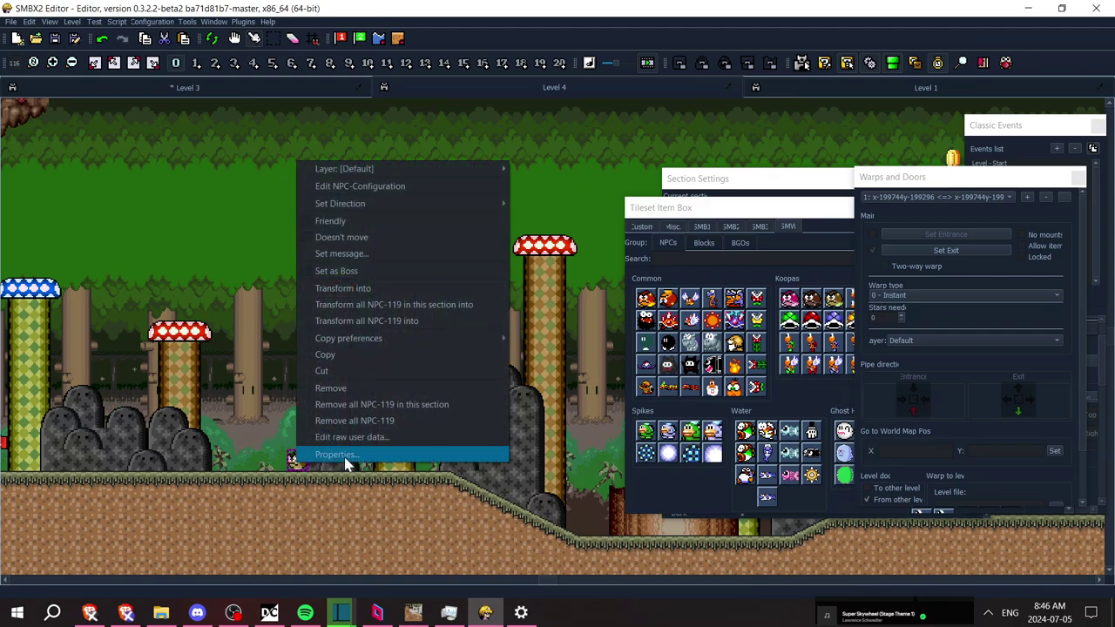
click(335, 454)
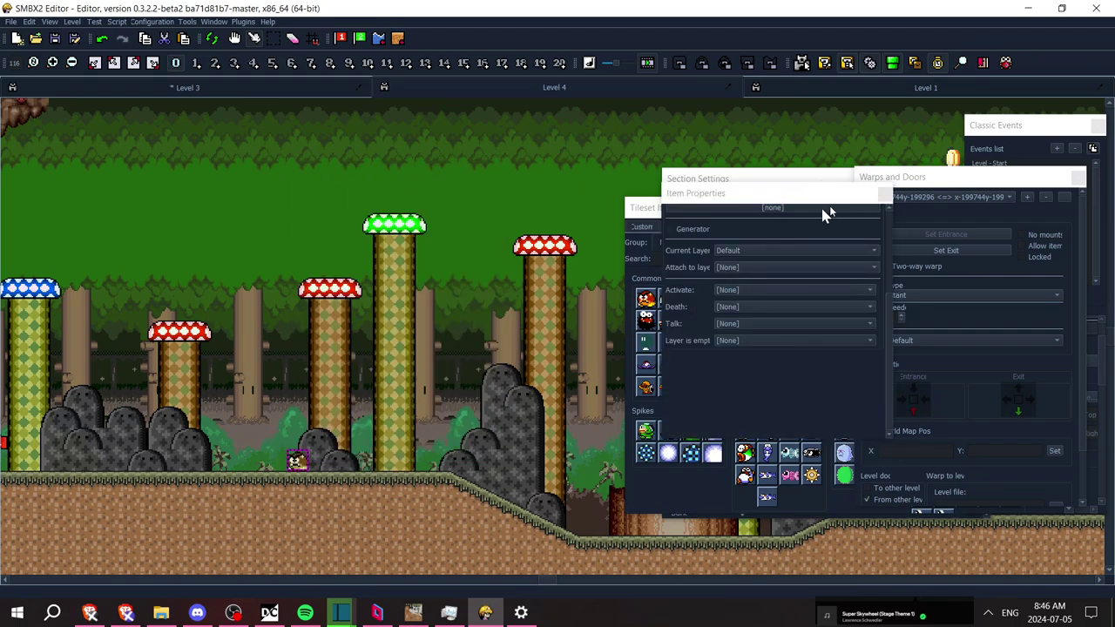
drag(796, 183, 807, 89)
drag(817, 436, 816, 503)
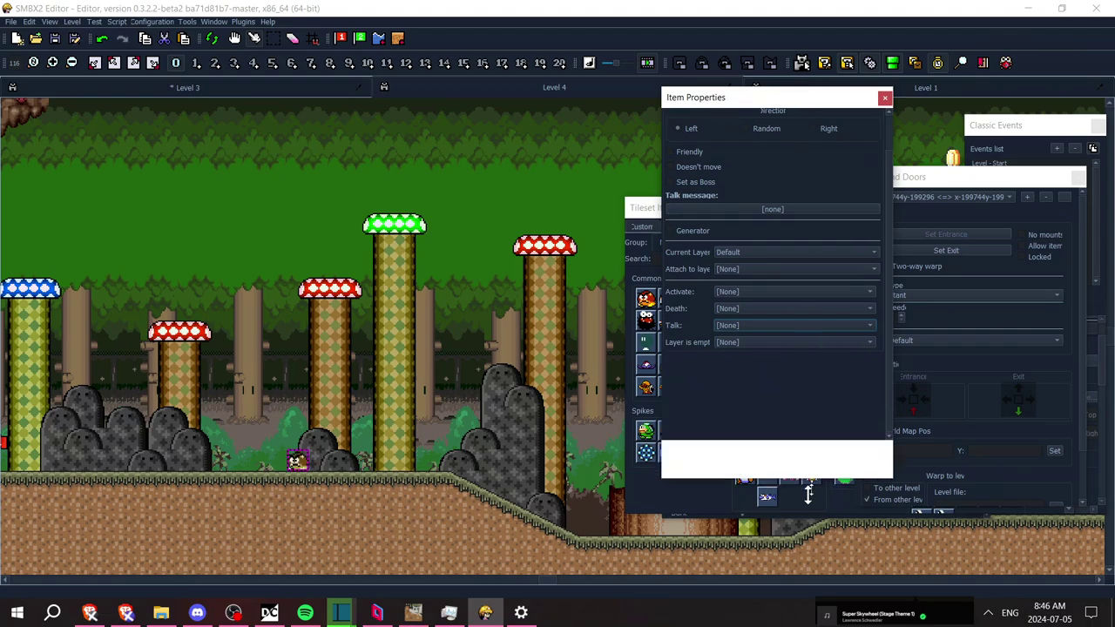
click(804, 249)
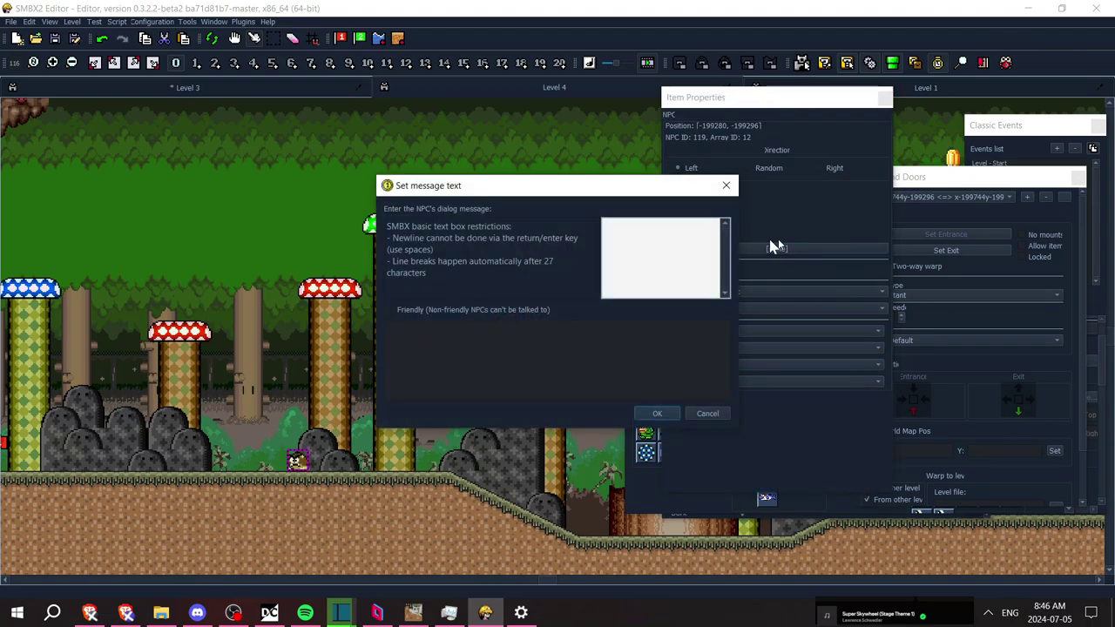
click(725, 186)
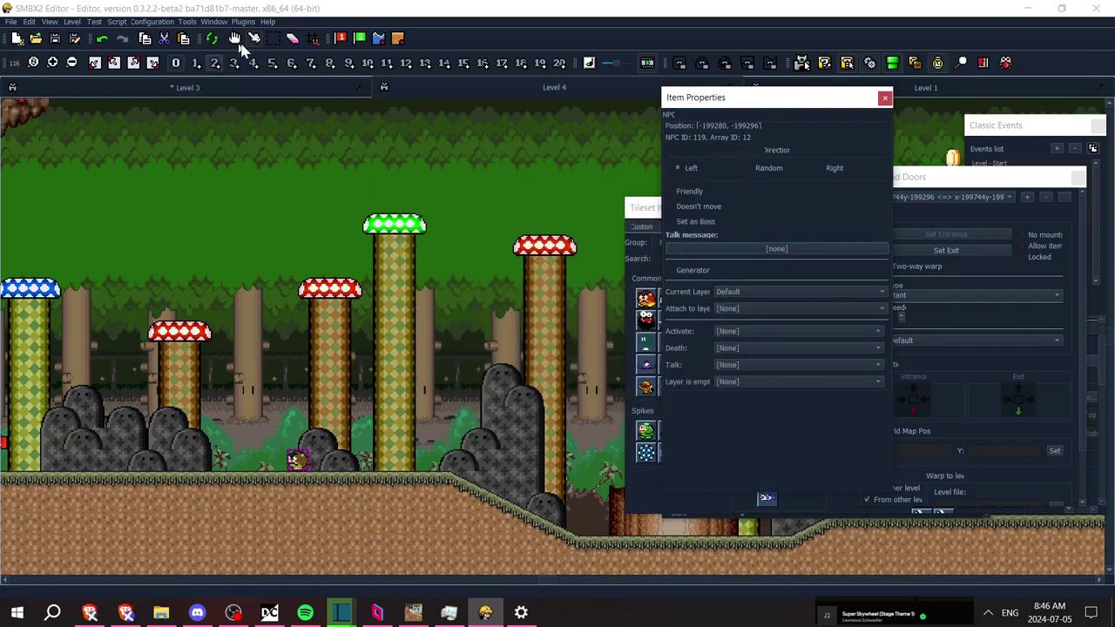
Look over the mushroom platforms and ground beyond the Goomba in Level 4
click(311, 154)
scroll(311, 154, left, 1)
scroll(311, 154, right, 10)
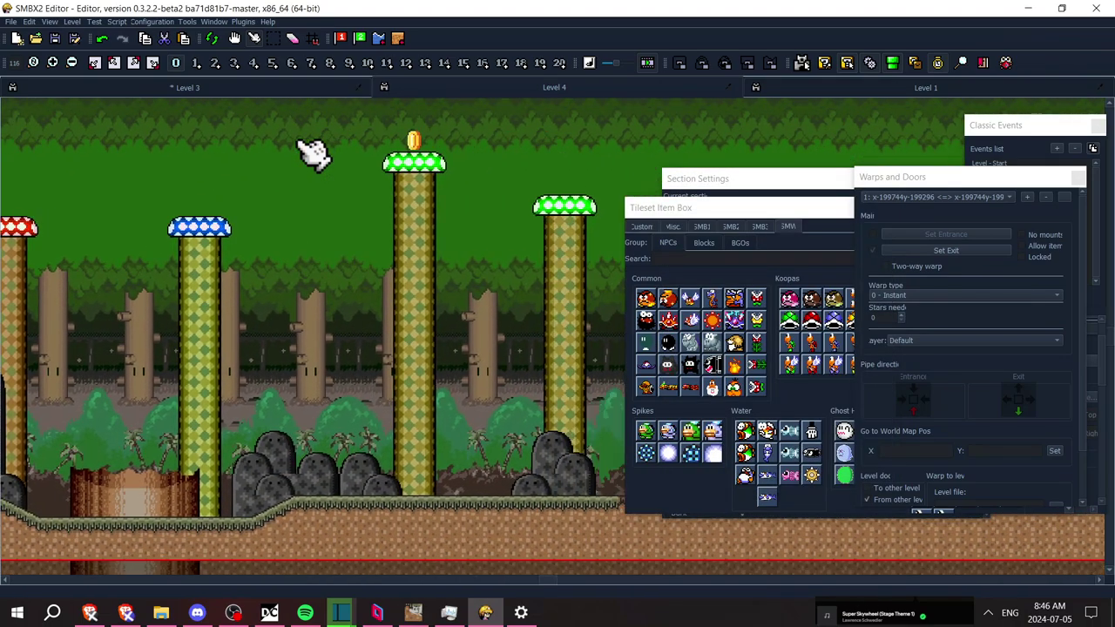
scroll(311, 155, left, 1)
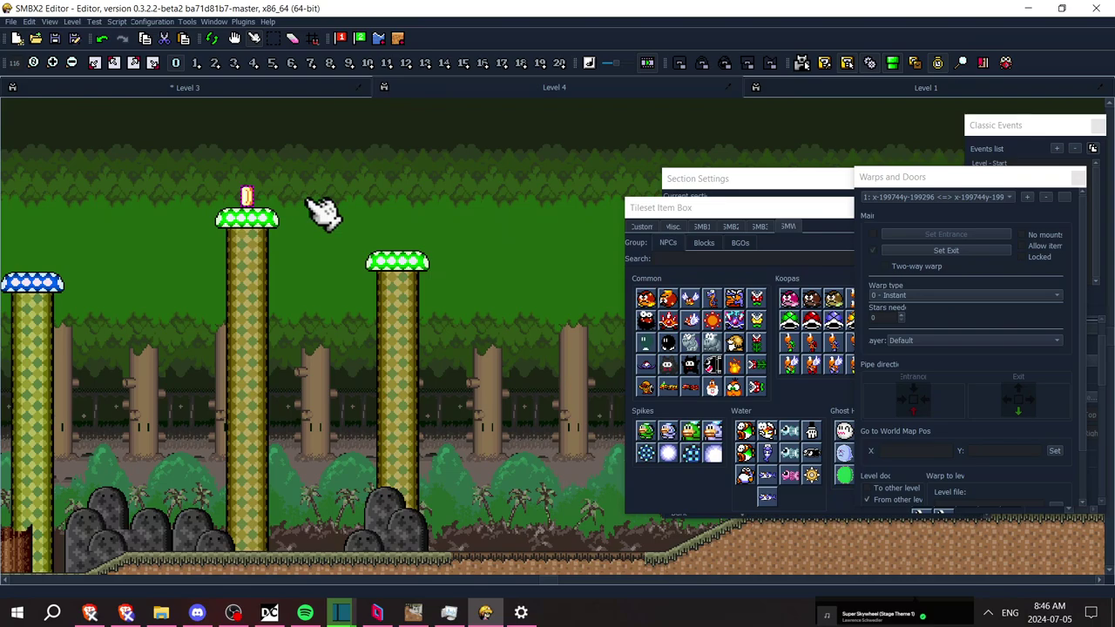
scroll(331, 211, right, 2)
scroll(333, 213, right, 8)
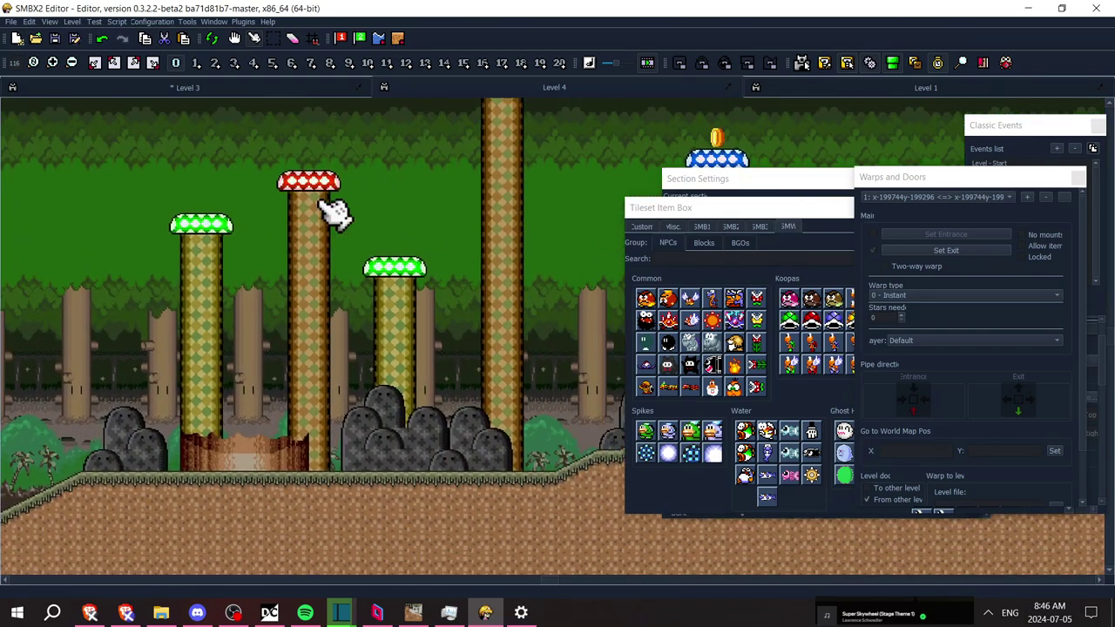
scroll(334, 214, right, 8)
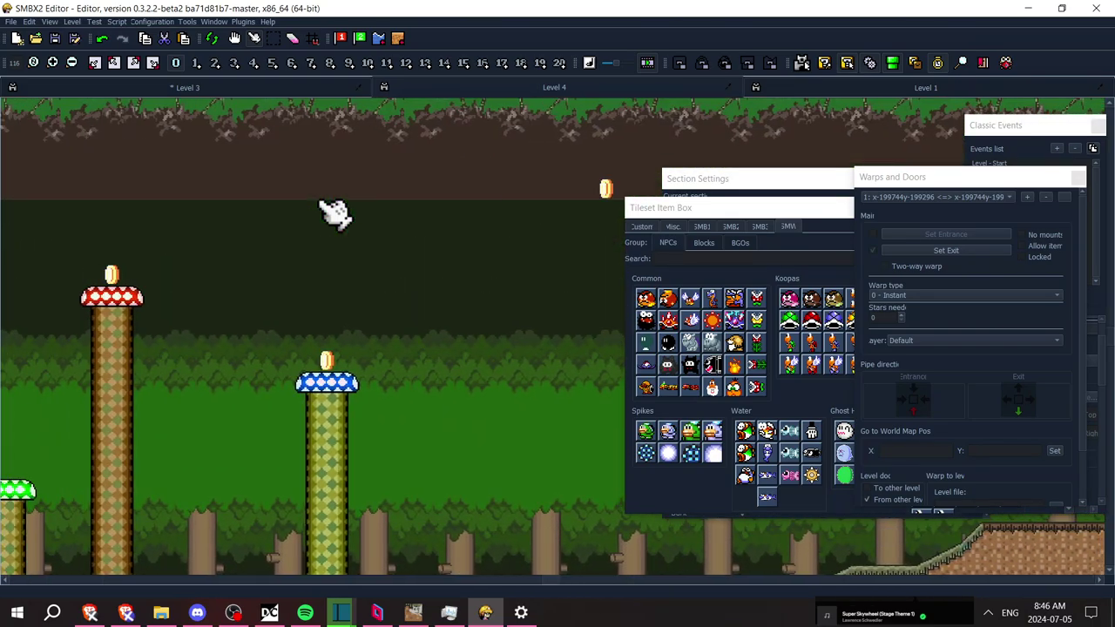
scroll(334, 213, right, 8)
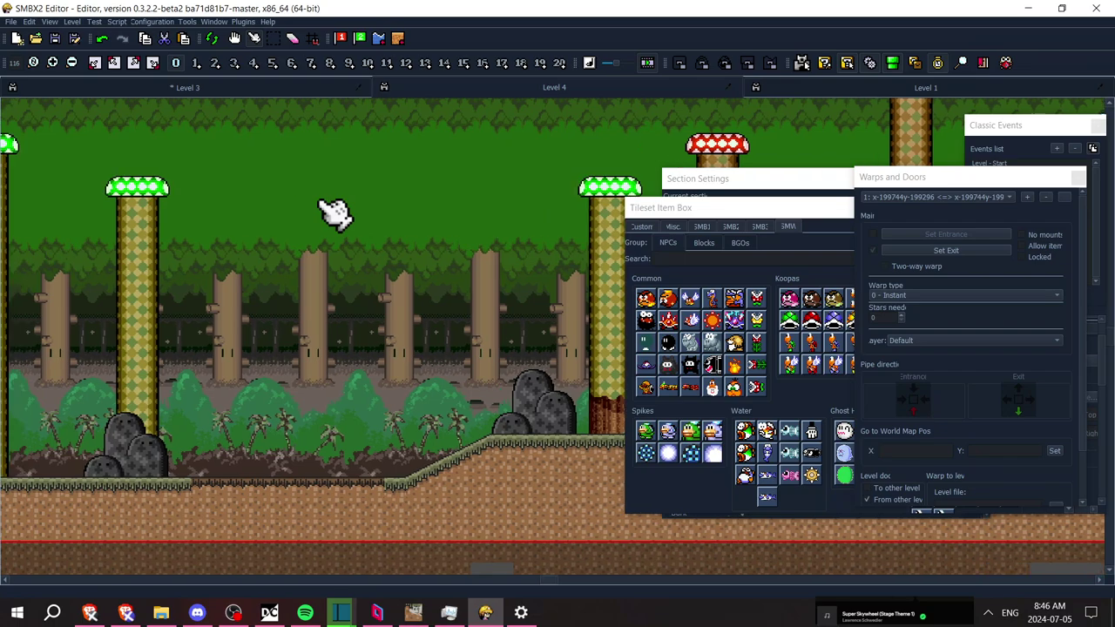
scroll(162, 439, down, 1)
scroll(162, 438, right, 8)
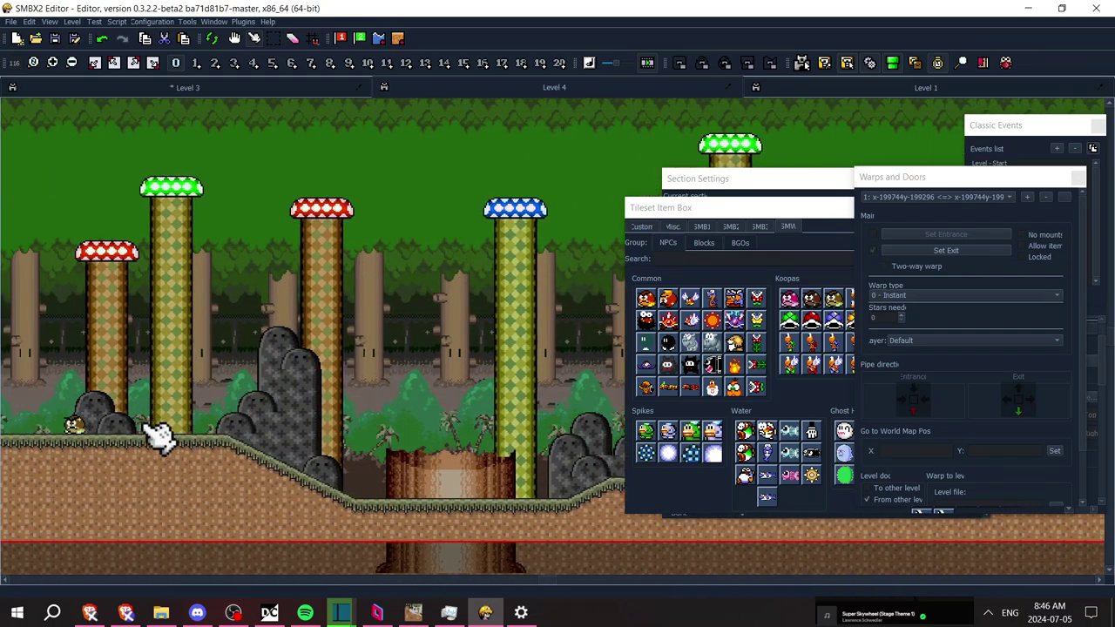
Set the placed Goomba's Talk event to MarioAgreesToGoomba in its properties
right_click(373, 426)
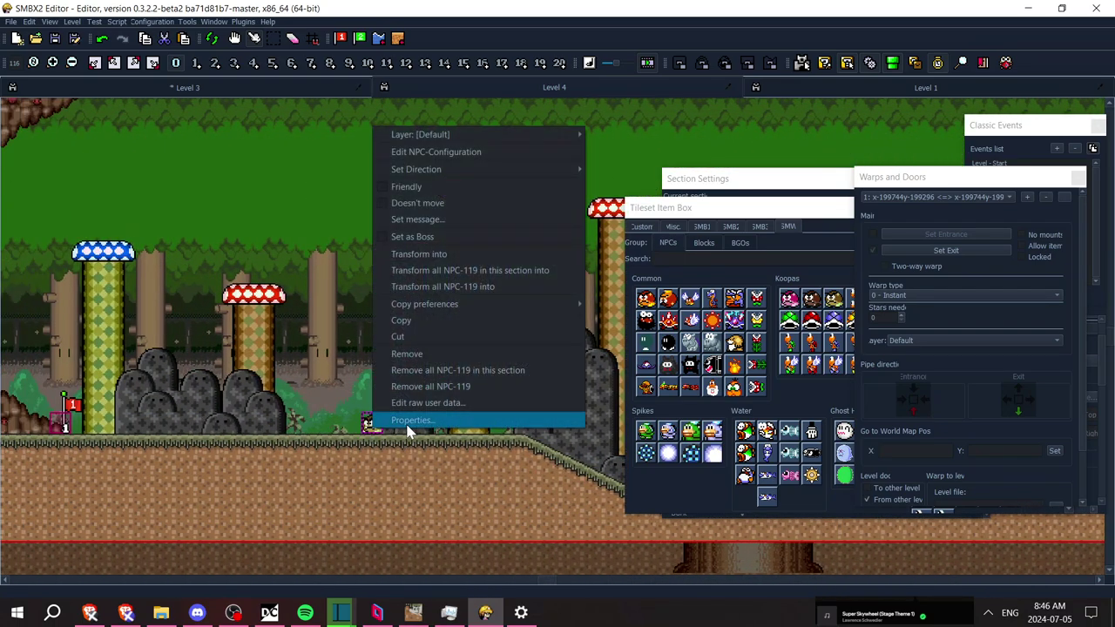
click(408, 425)
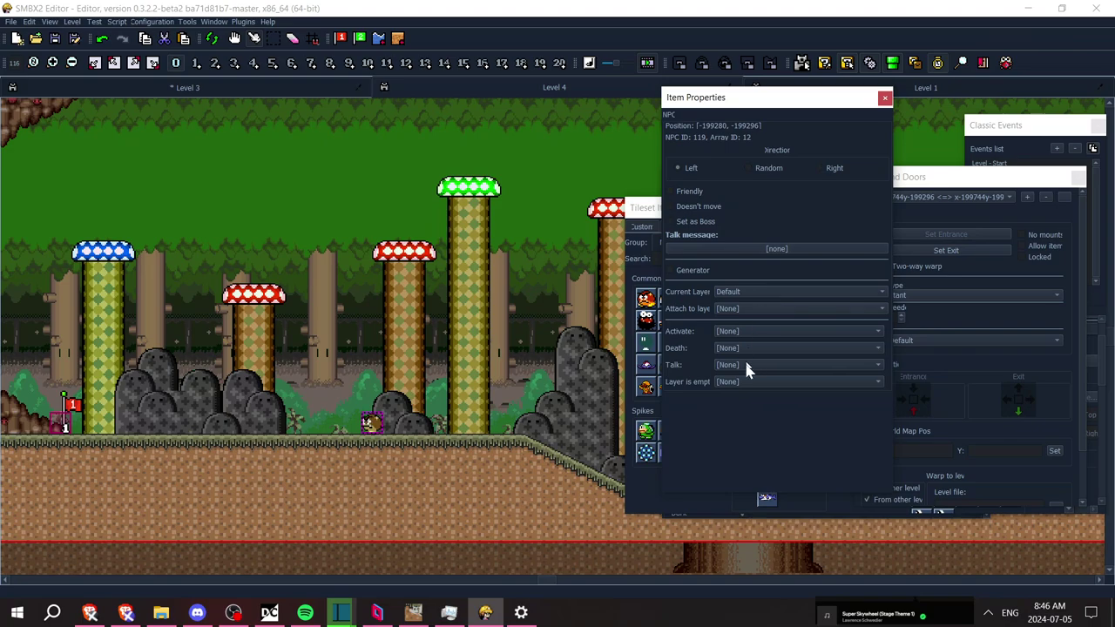
click(767, 366)
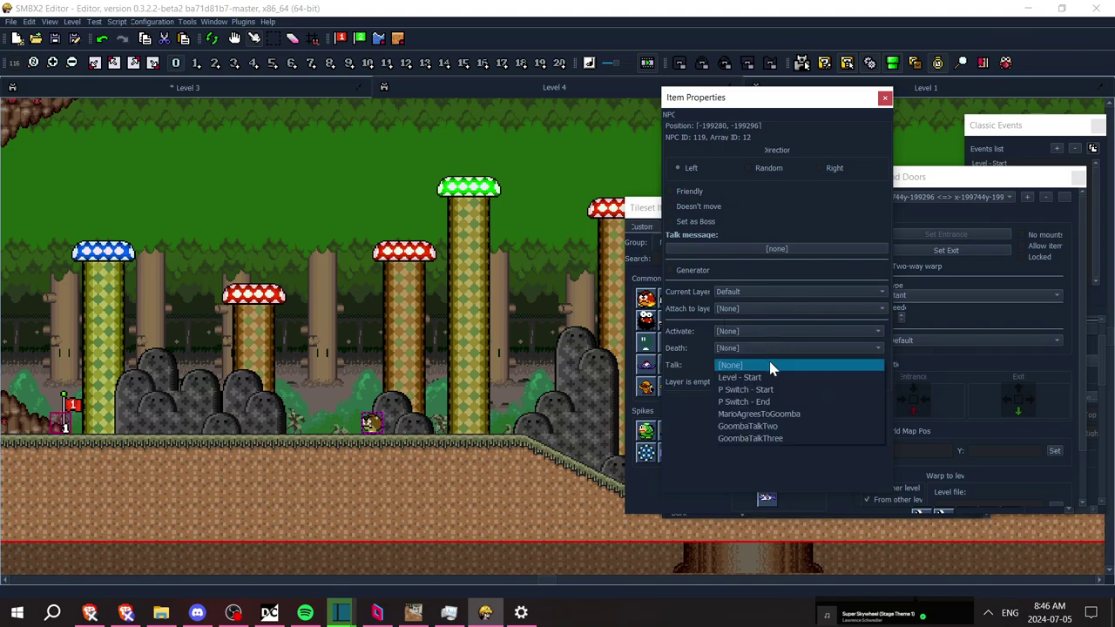
click(770, 426)
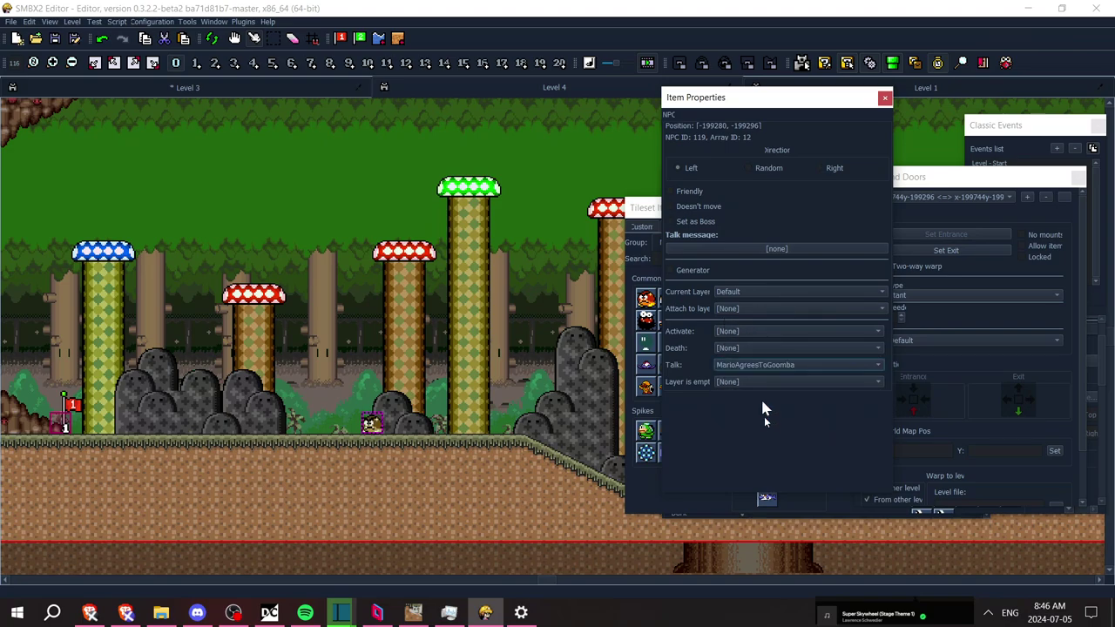
Begin the Goomba's talk message with "Oy mate! Lissen, dem Thwomps are gettin' a real nasty up dere. Dey've already burnt down our houses and villages"
click(731, 249)
text(Py)
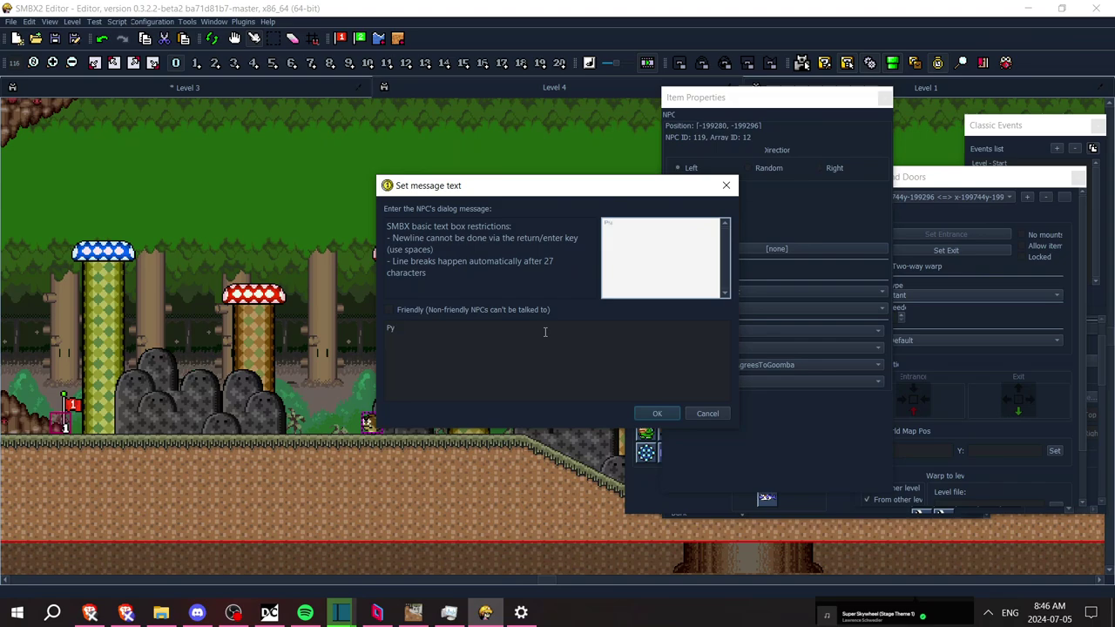
key(BackSpace)
key(BackSpace)
text(Oy mate!                   Lissen)
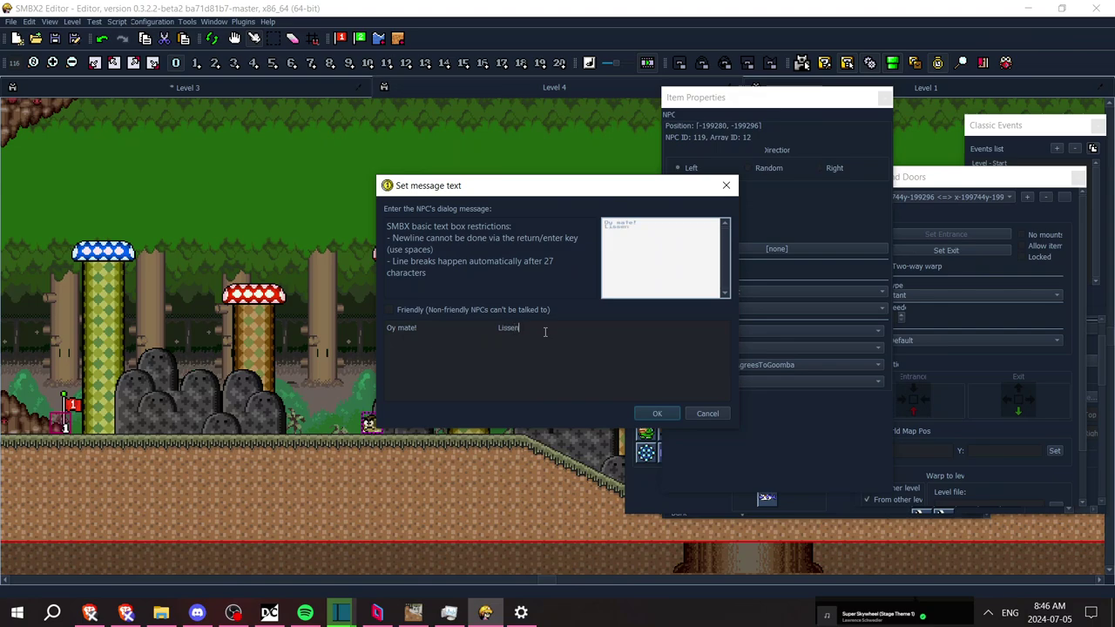
text(, dem Thwomps are gettin' a real nasty)
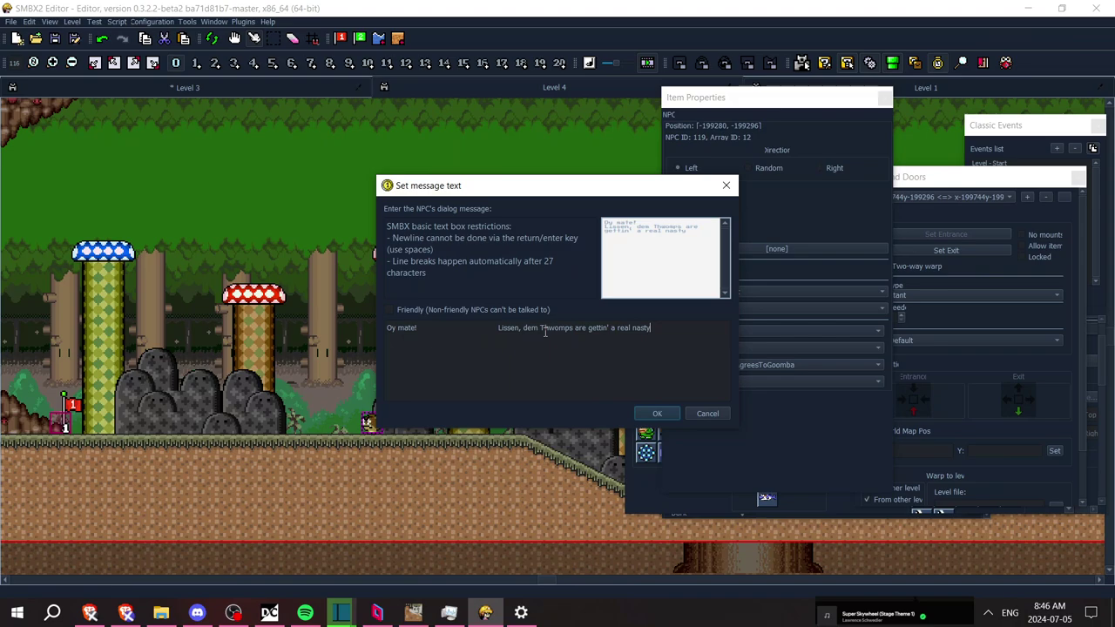
text( up dere. Dey've already burnt down our houses and villages.)
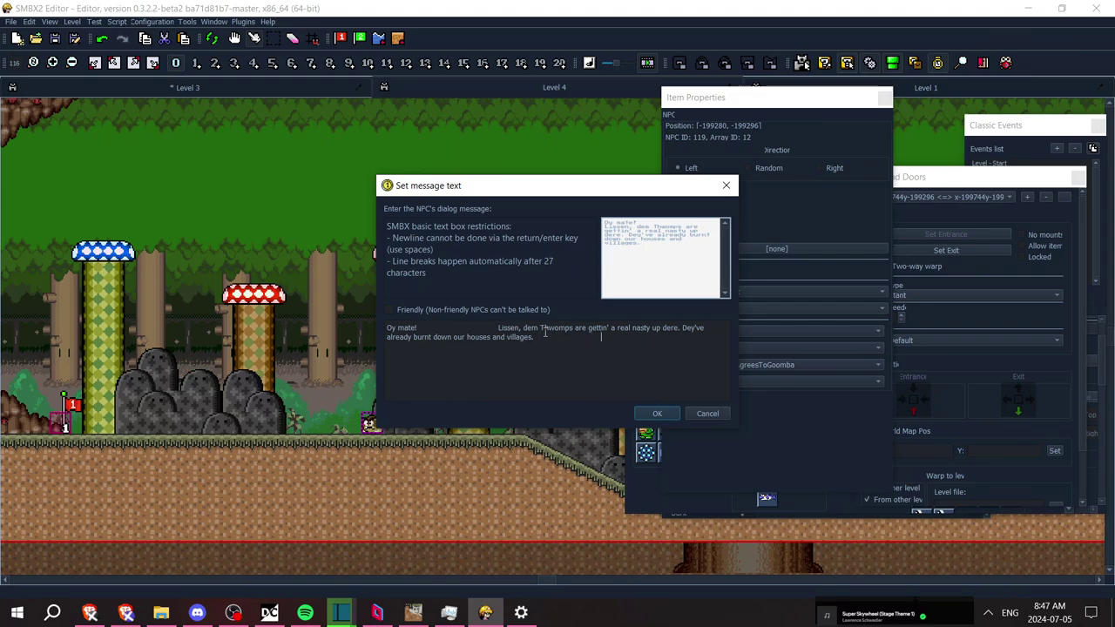
Continue the message after "villages" with ", man.", padding spaces for a line break, and "Seriously, I can't stress"
text(uosly)
key(BackSpace)
key(BackSpace)
key(BackSpace)
key(BackSpace)
text(o)
key(BackSpace)
key(BackSpace)
key(BackSpace)
key(BackSpace)
key(BackSpace)
key(BackSpace)
key(BackSpace)
key(BackSpace)
key(BackSpace)
key(BackSpace)
key(BackSpace)
key(BackSpace)
key(BackSpace)
key(BackSpace)
key(BackSpace)
key(BackSpace)
key(BackSpace)
key(BackSpace)
key(BackSpace)
text(, man.               Seriously, I can't stres)
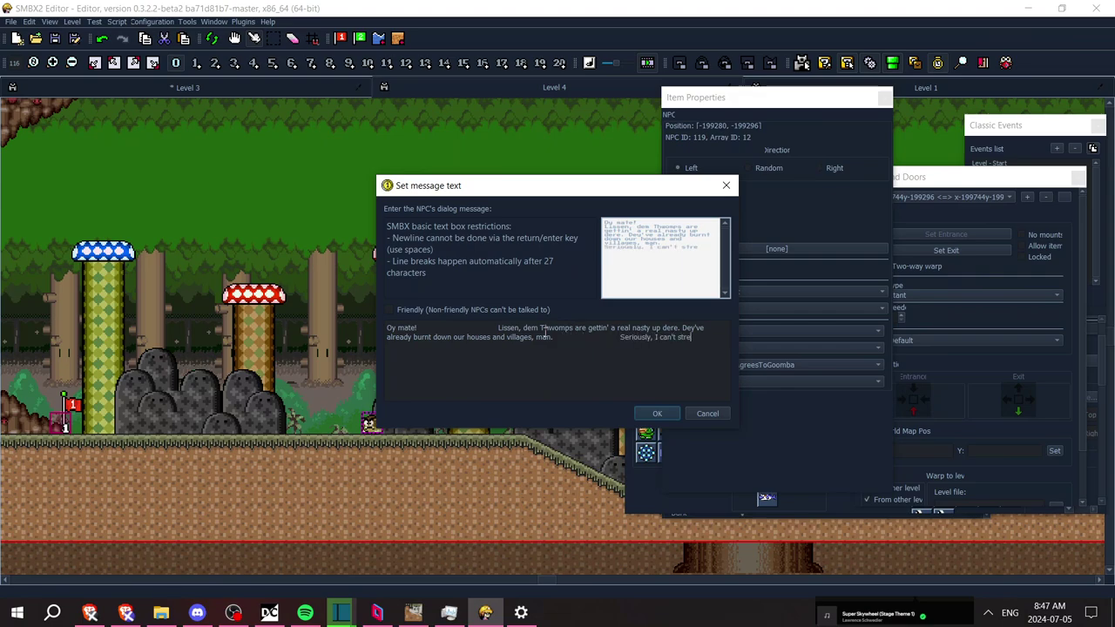
Finish the Goomba's message with "it enough. Stop dose guys and save our village! Youse our only hope left." and apply it
text(s it enough. Stop dem)
key(BackSpace)
key(BackSpace)
key(BackSpace)
text(ose guys and save our village!)
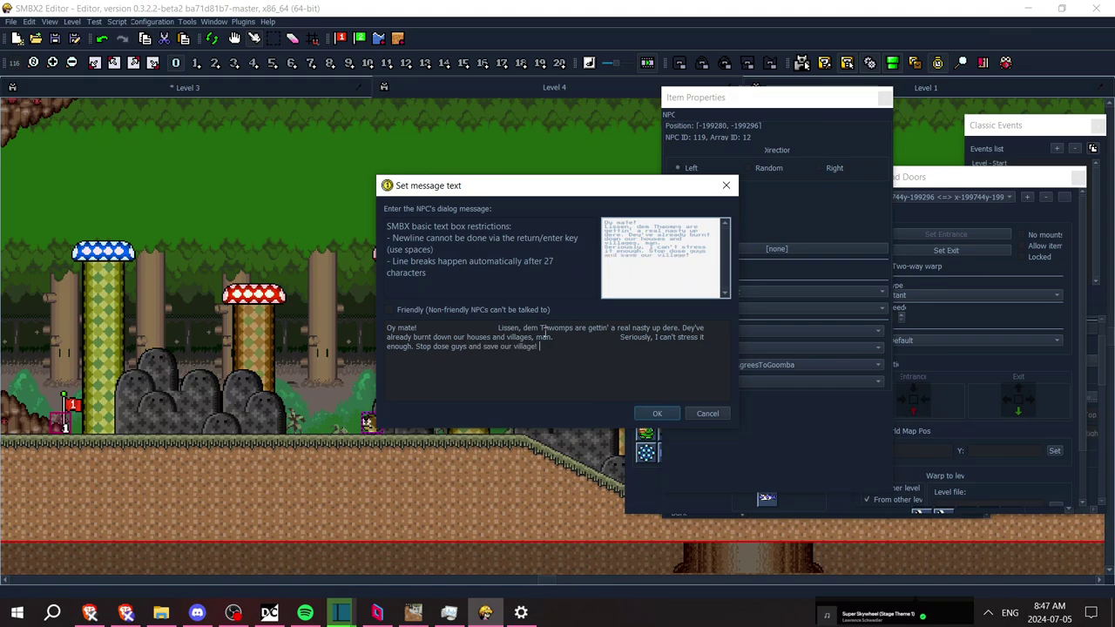
text( Youse our only hop)
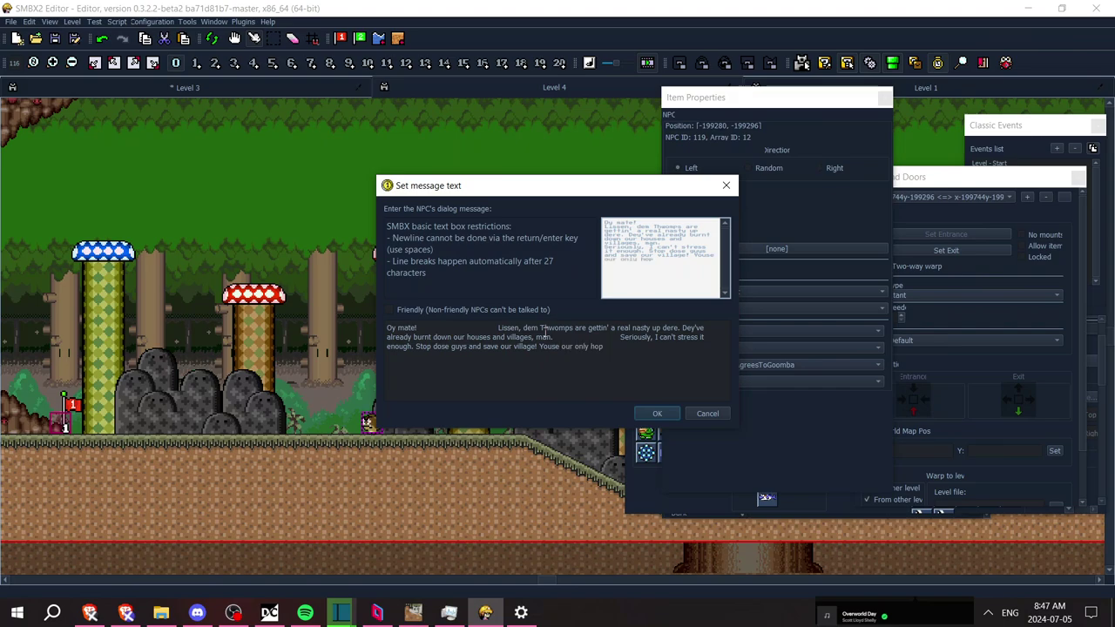
text(e left.)
click(657, 413)
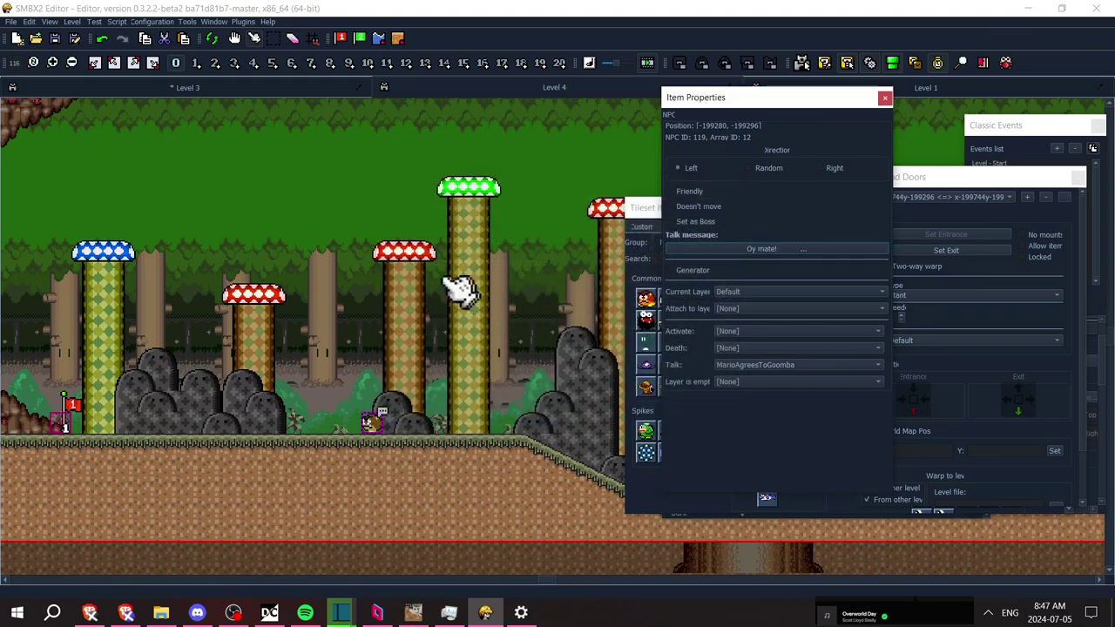
Playtest Level 4, move Mario towards the Goomba to check its behaviour, and exit the test
click(348, 240)
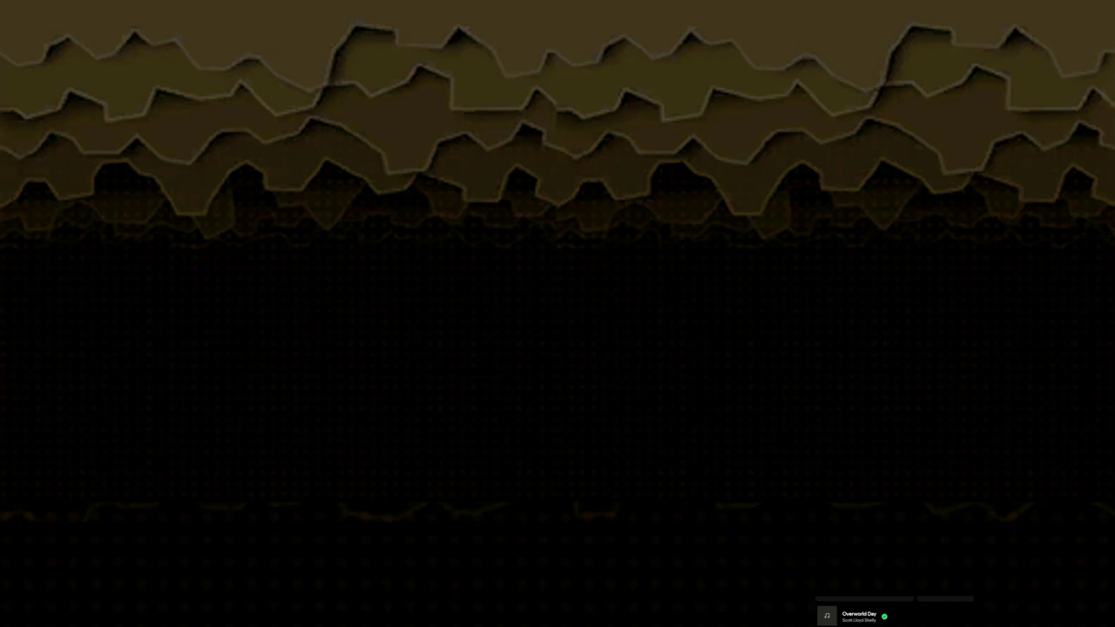
key(Right)
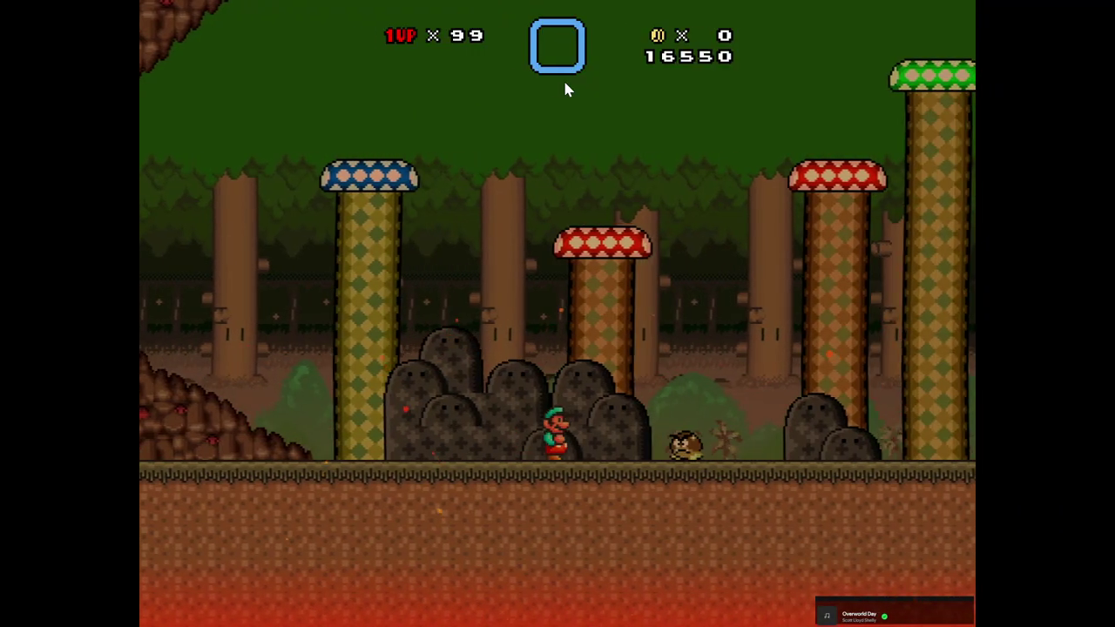
key(Escape)
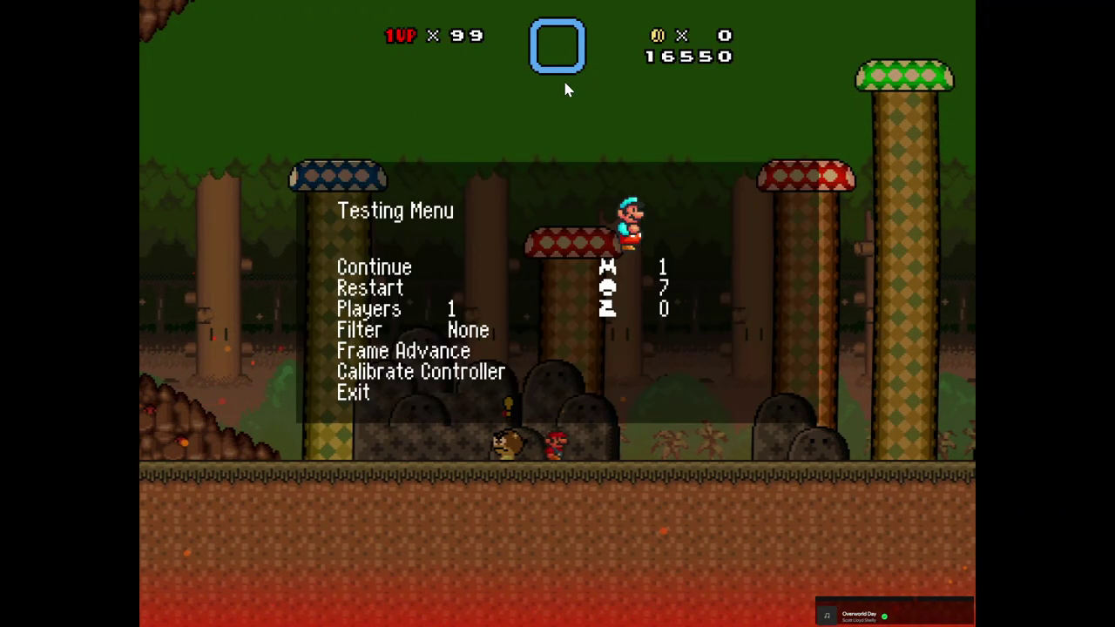
key(Up)
key(Return)
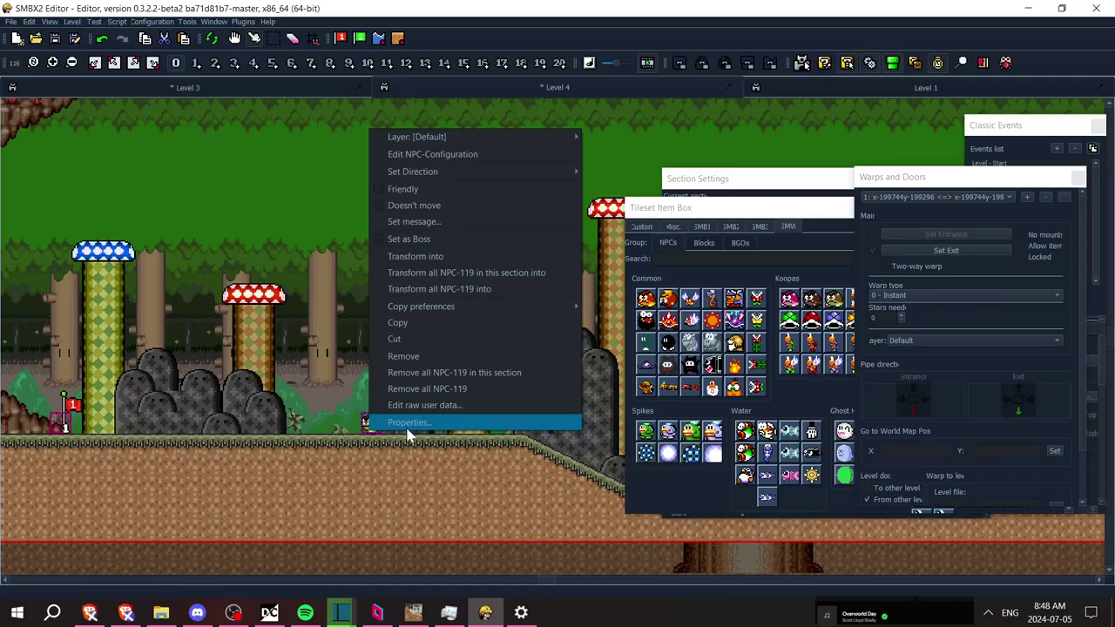
Set the placed Goomba to Friendly and Doesn't move in its properties, and save Level 4
click(418, 423)
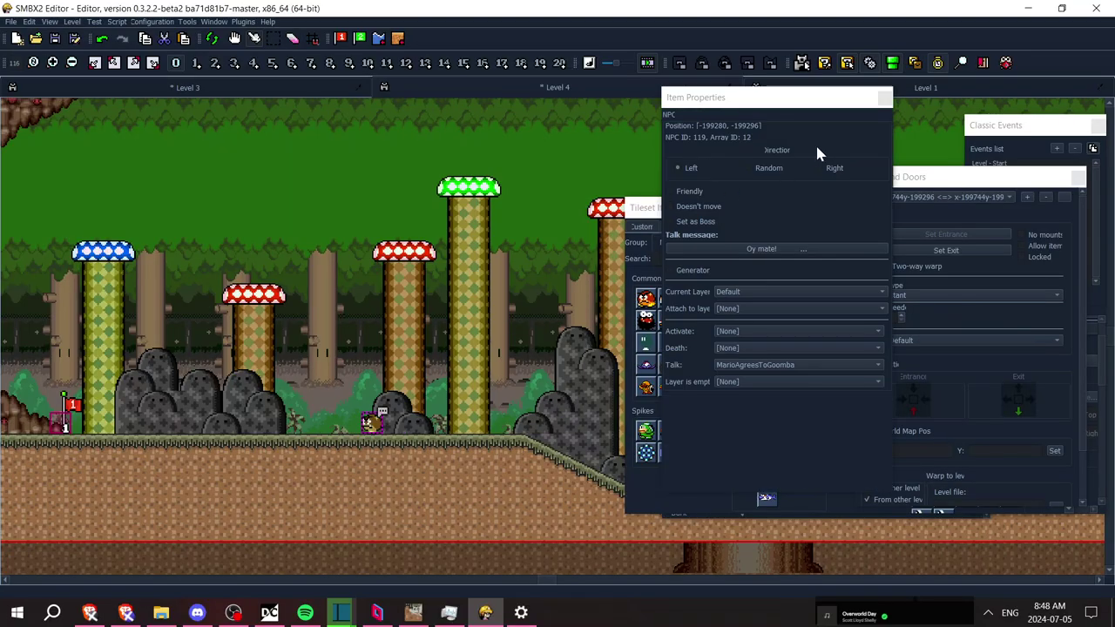
click(690, 208)
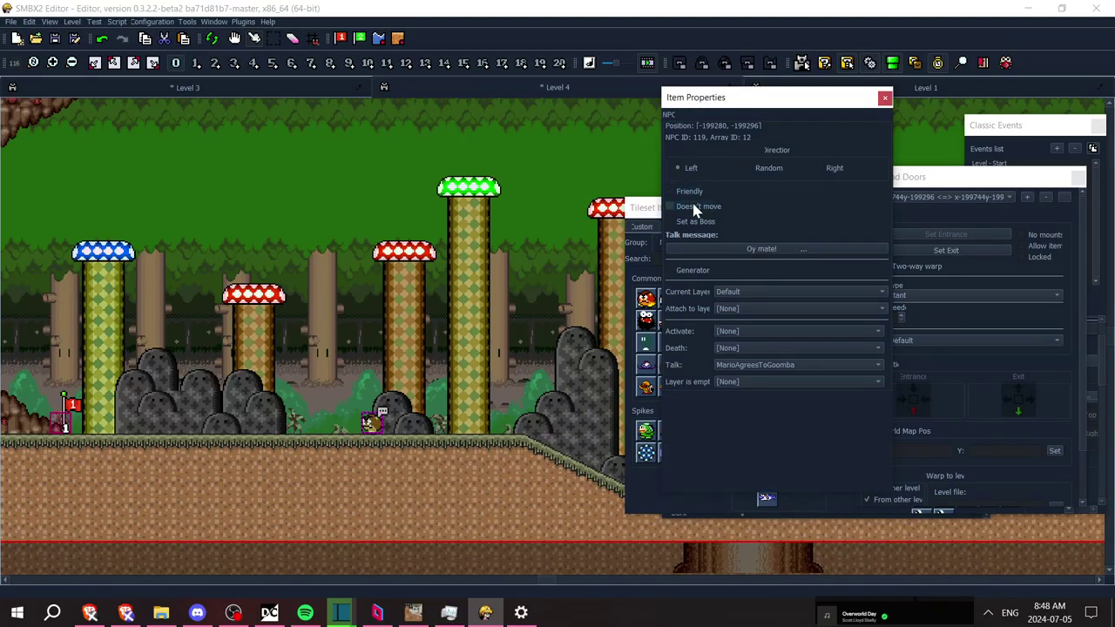
click(256, 230)
key(ctrl+s)
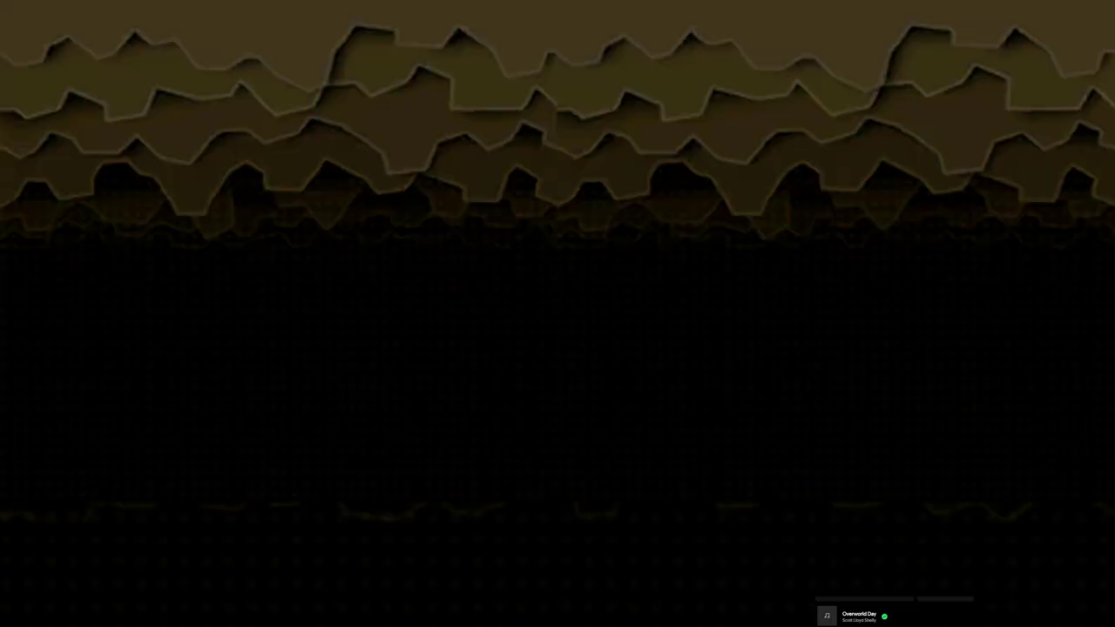
Playtest Level 4 by talking to the Goomba, check how its message lines break, and exit the test
key(Right)
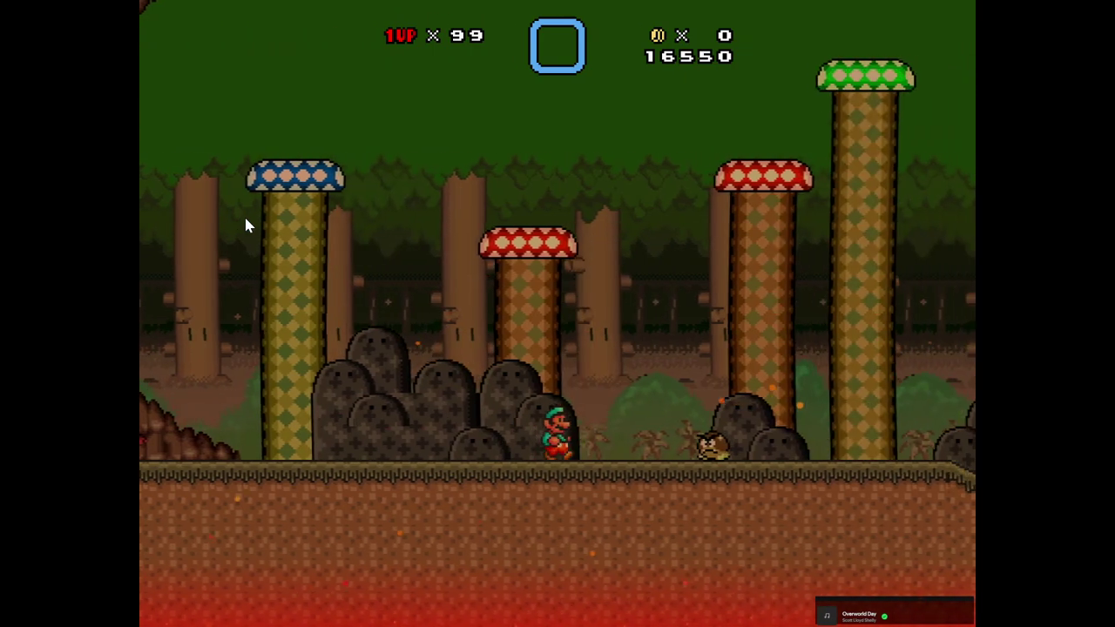
key(Up)
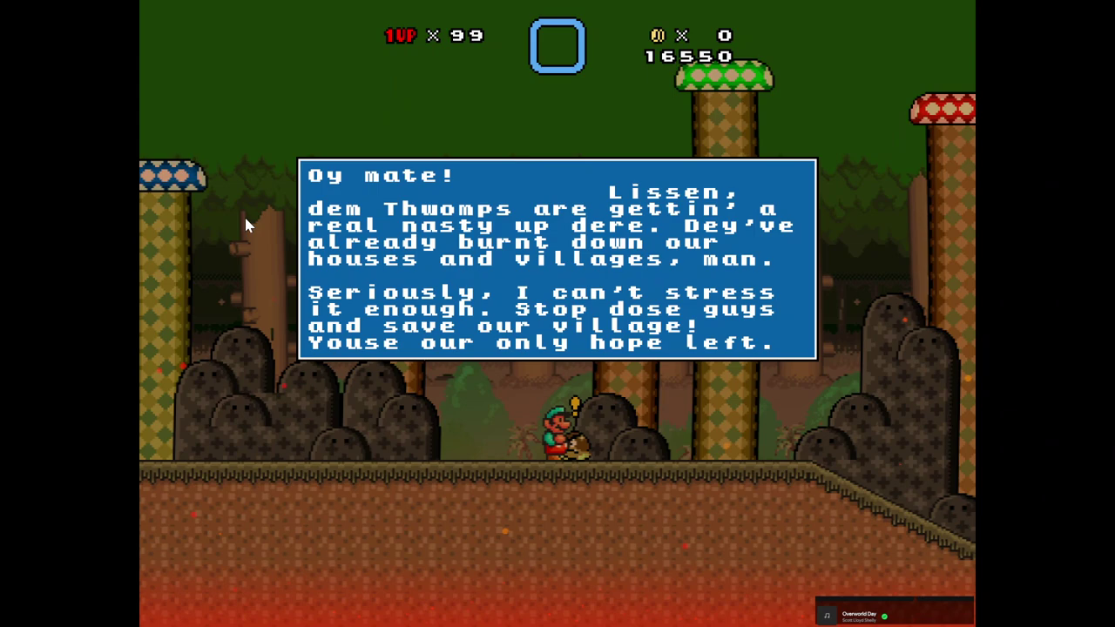
key(z)
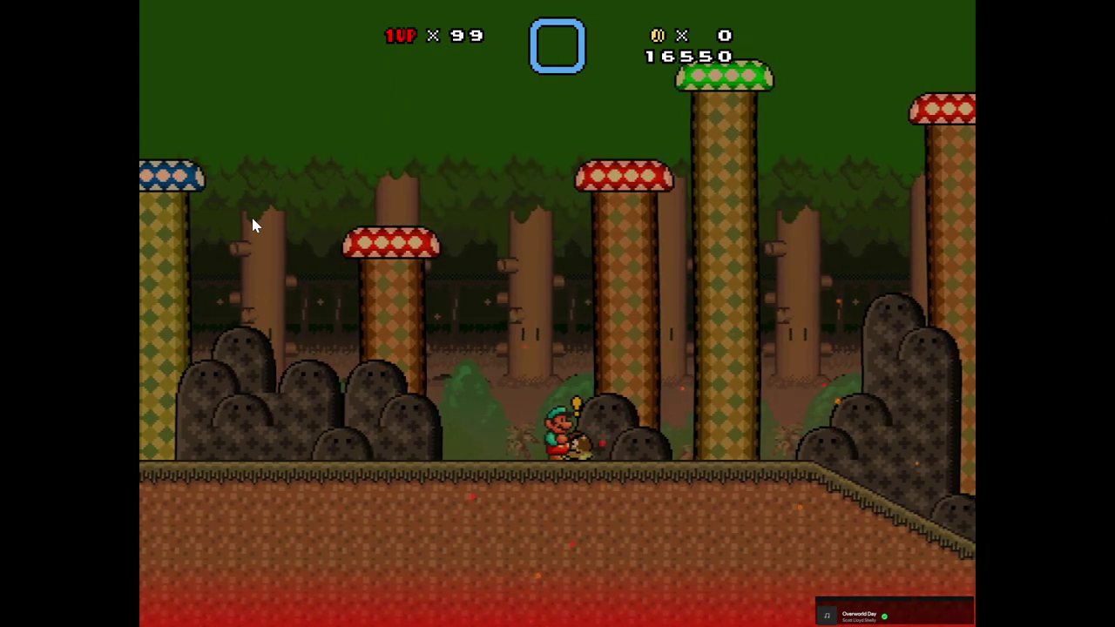
key(Escape)
key(Up)
key(z)
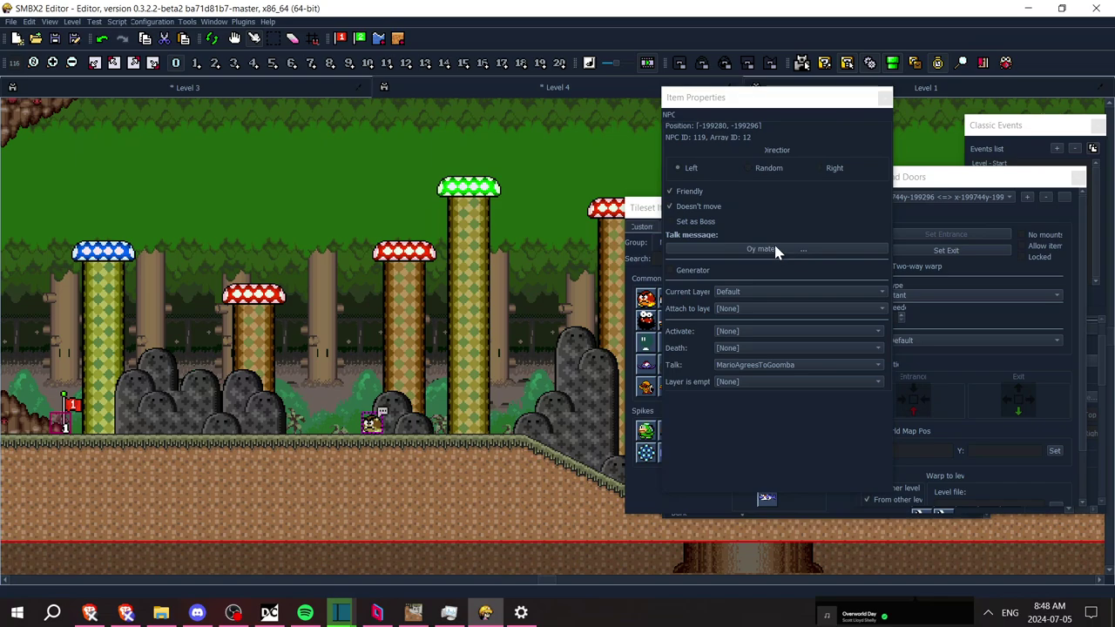
Remove the excess spaces between "Oy mate!" and "Lissen" in the Goomba's talk message, apply it, and save Level 4
click(774, 250)
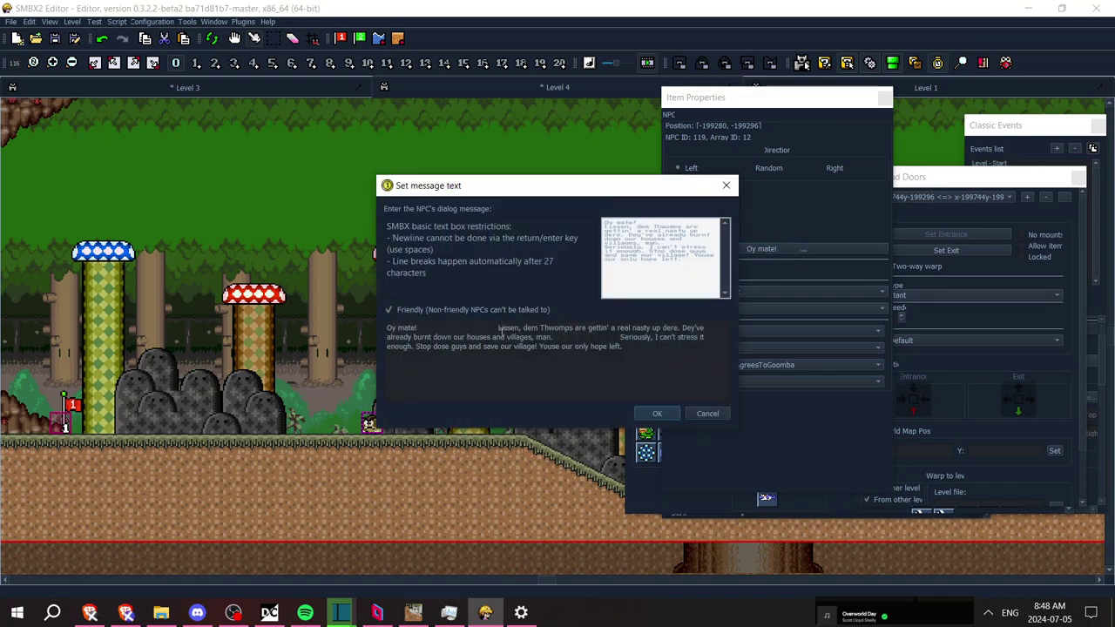
drag(497, 329, 479, 328)
key(BackSpace)
key(BackSpace)
key(BackSpace)
key(BackSpace)
key(BackSpace)
key(BackSpace)
key(BackSpace)
key(BackSpace)
key(BackSpace)
key(BackSpace)
key(BackSpace)
key(BackSpace)
key(BackSpace)
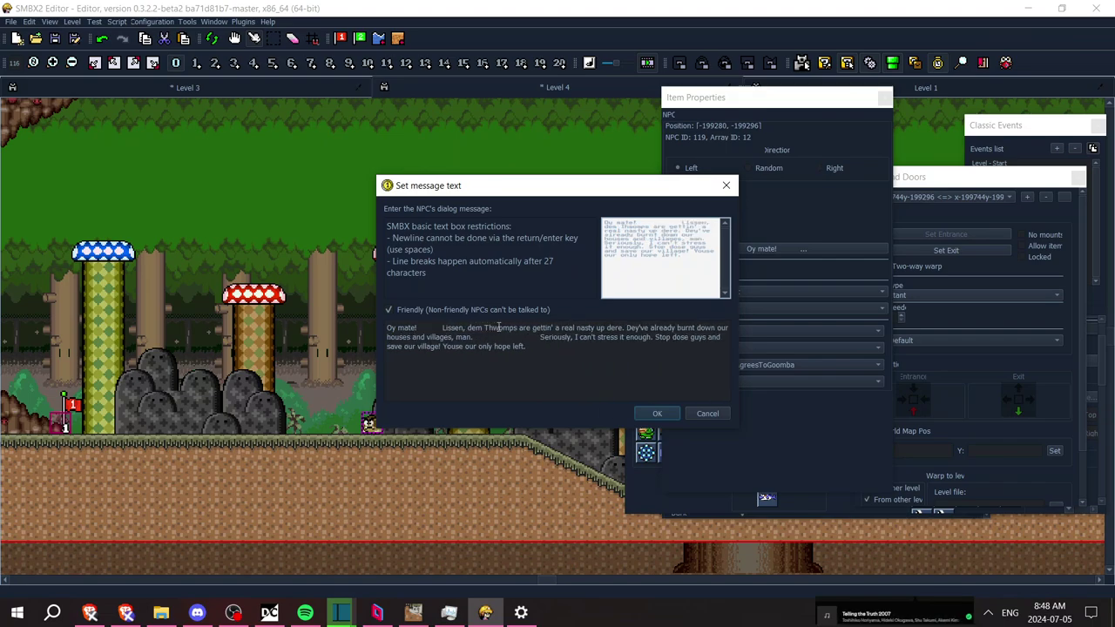
click(645, 417)
click(555, 344)
key(ctrl+s)
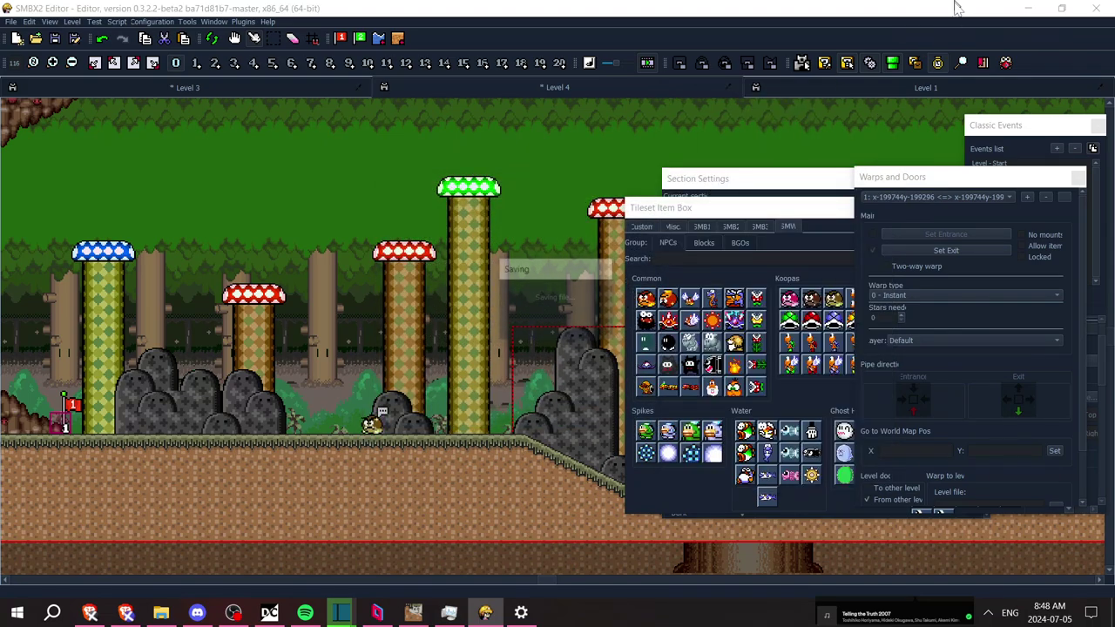
Bring up the Classic Events list and open the MarioAgreesToGoomba event's auto-hold controls and trigger settings
click(917, 64)
click(916, 64)
click(937, 65)
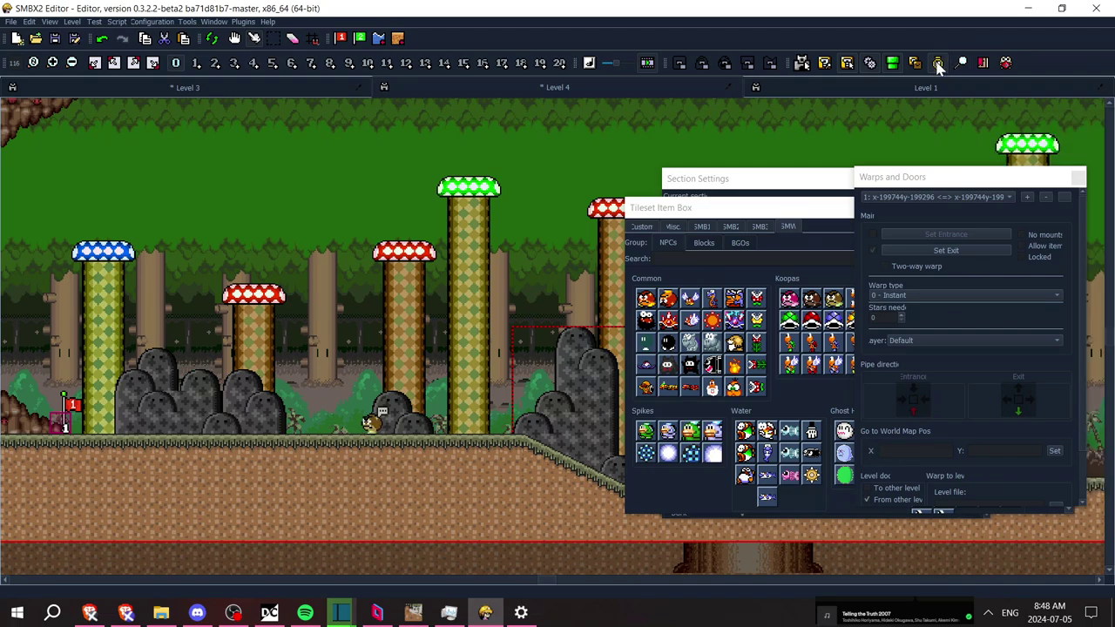
click(938, 63)
click(1023, 185)
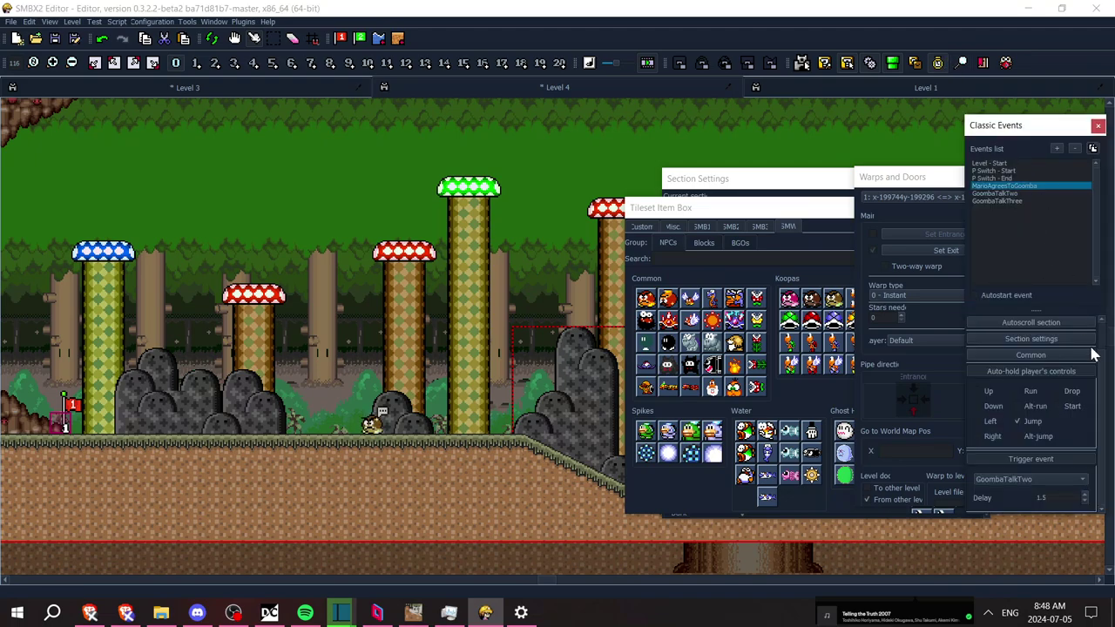
click(1038, 438)
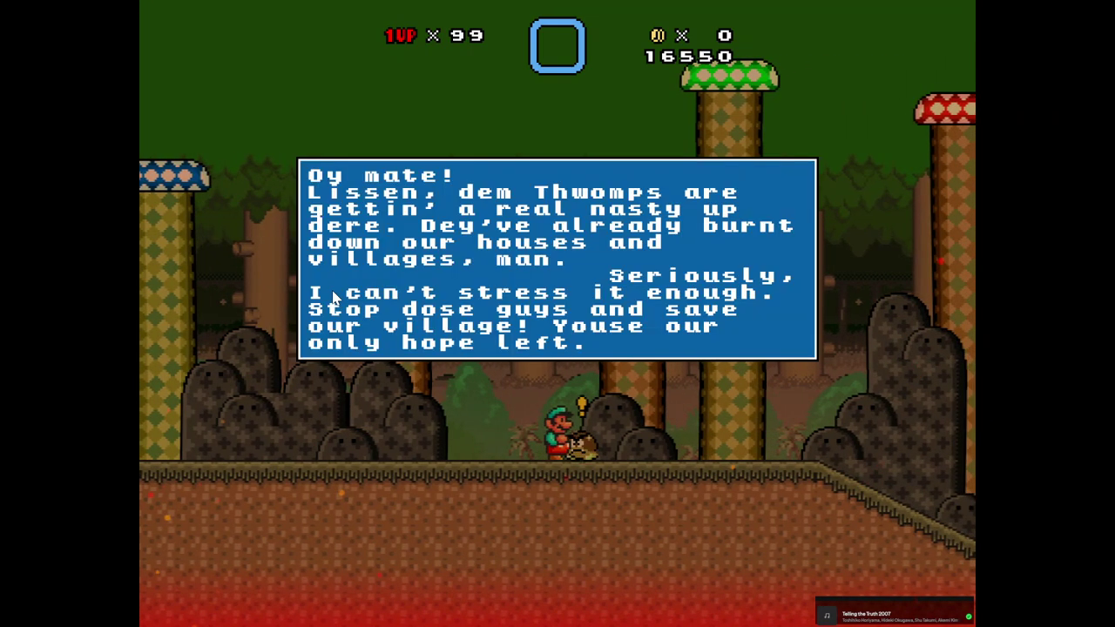
Playtest the Goomba conversation through to its follow-up message, checking the line breaks and timing, and exit the test
key(z)
key(Left)
key(Up)
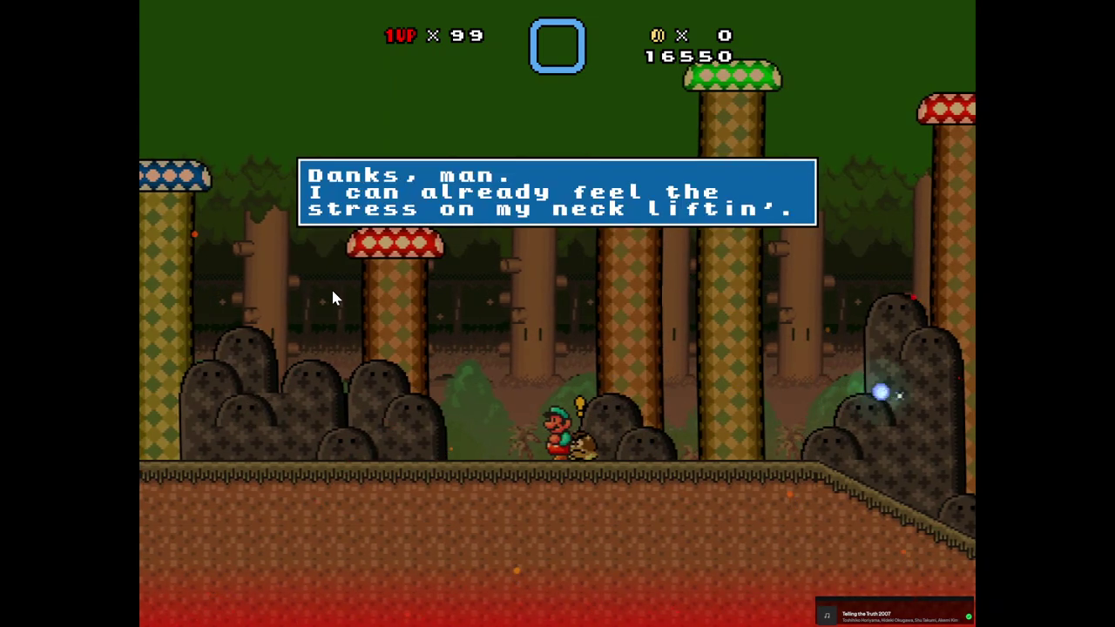
key(z)
key(Escape)
key(Up)
key(z)
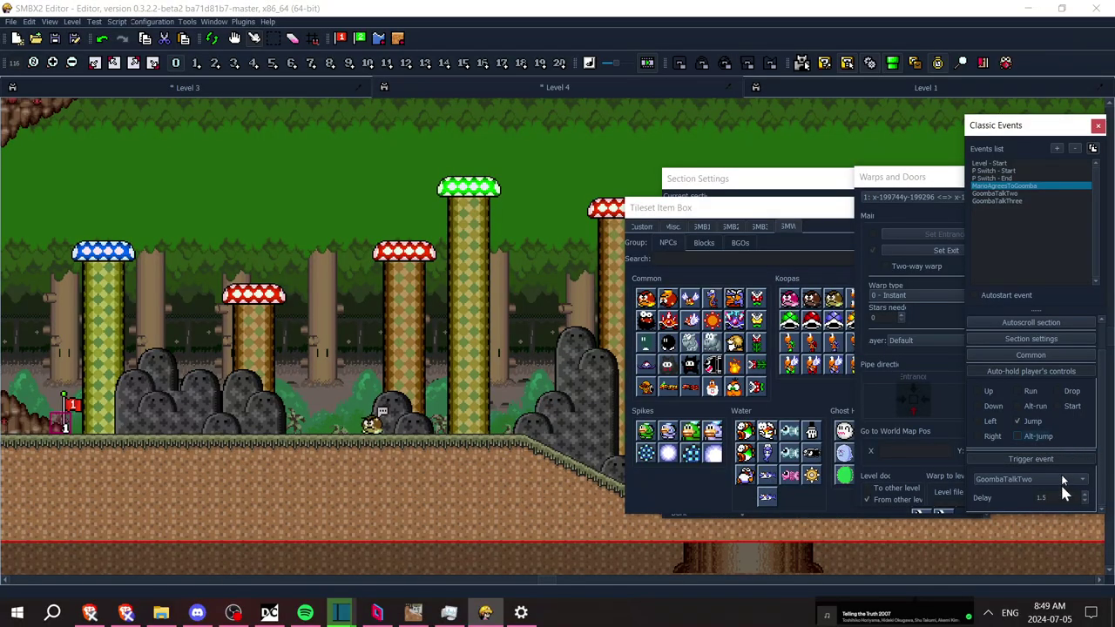
Set the delay before MarioAgreesToGoomba triggers GoombaTalkTwo to 1
drag(1053, 497, 1017, 497)
text(1)
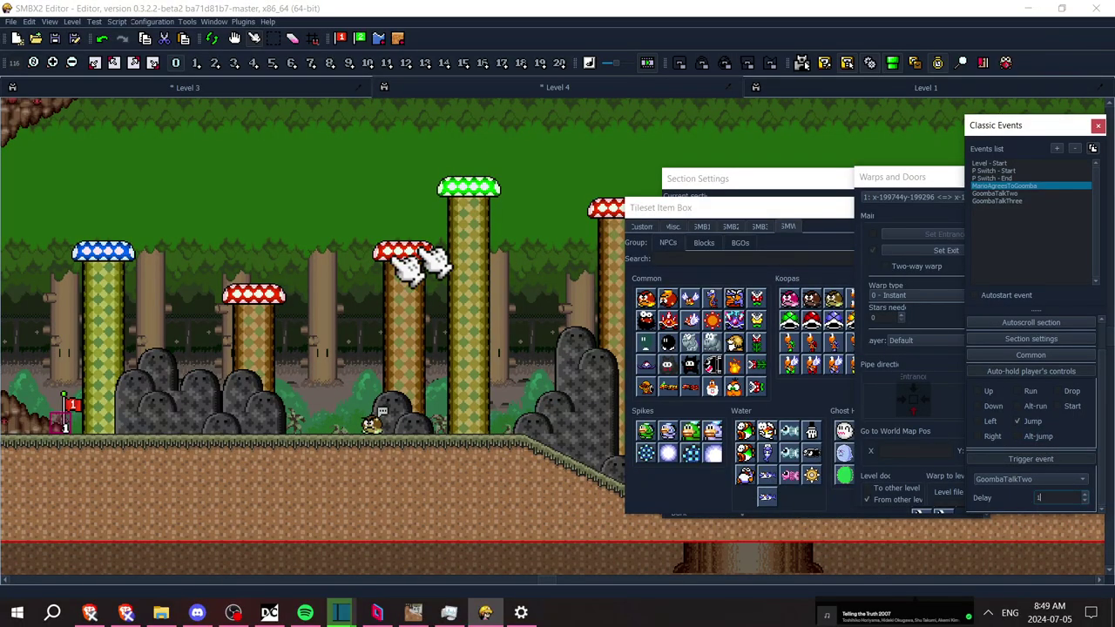
Remove the excess spaces between "man." and "Seriously" in the Goomba's talk message and apply the change
click(367, 420)
right_click(375, 428)
click(388, 426)
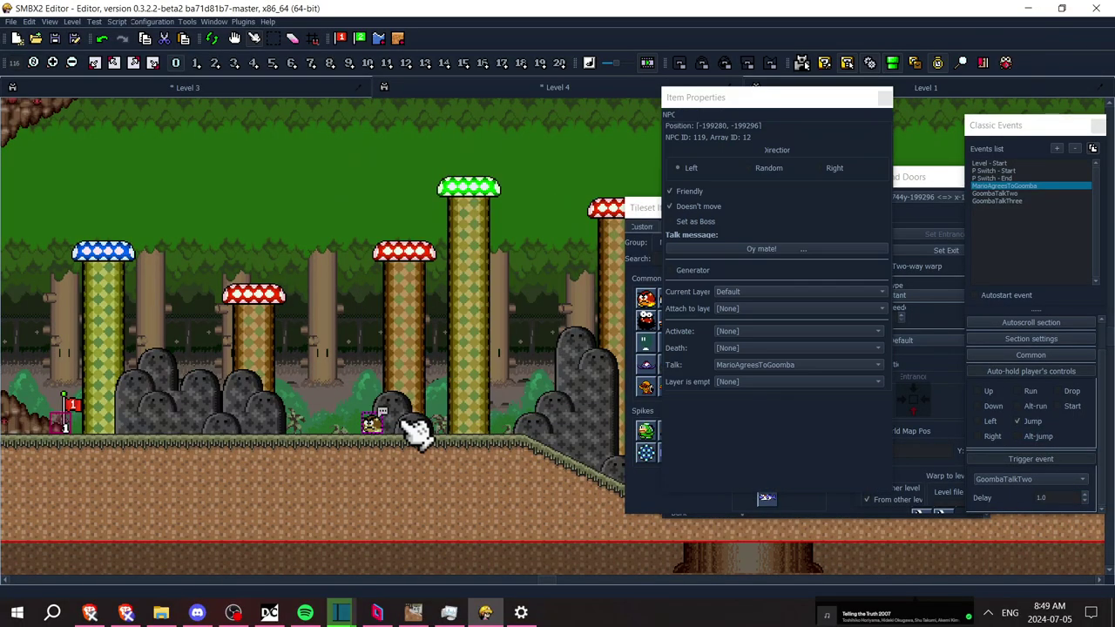
click(758, 251)
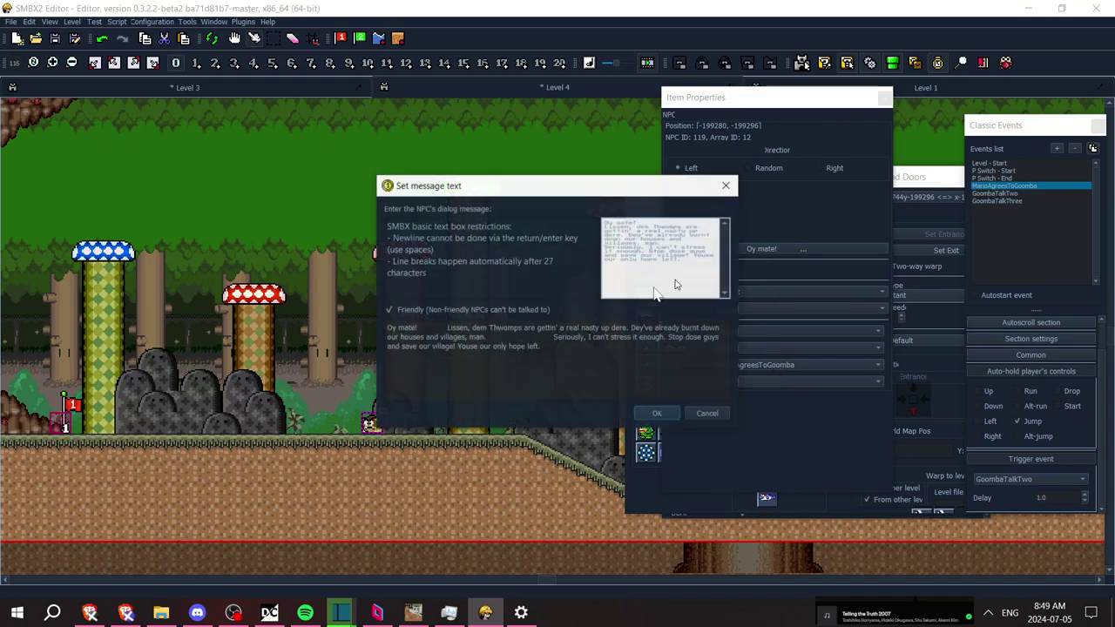
click(544, 338)
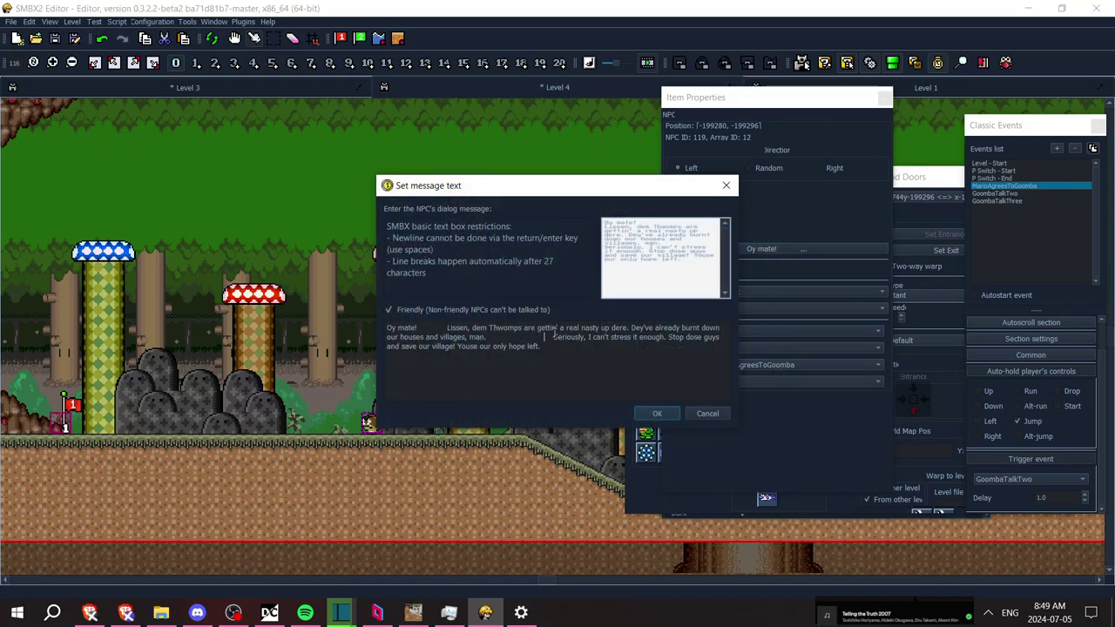
drag(552, 336, 525, 336)
key(BackSpace)
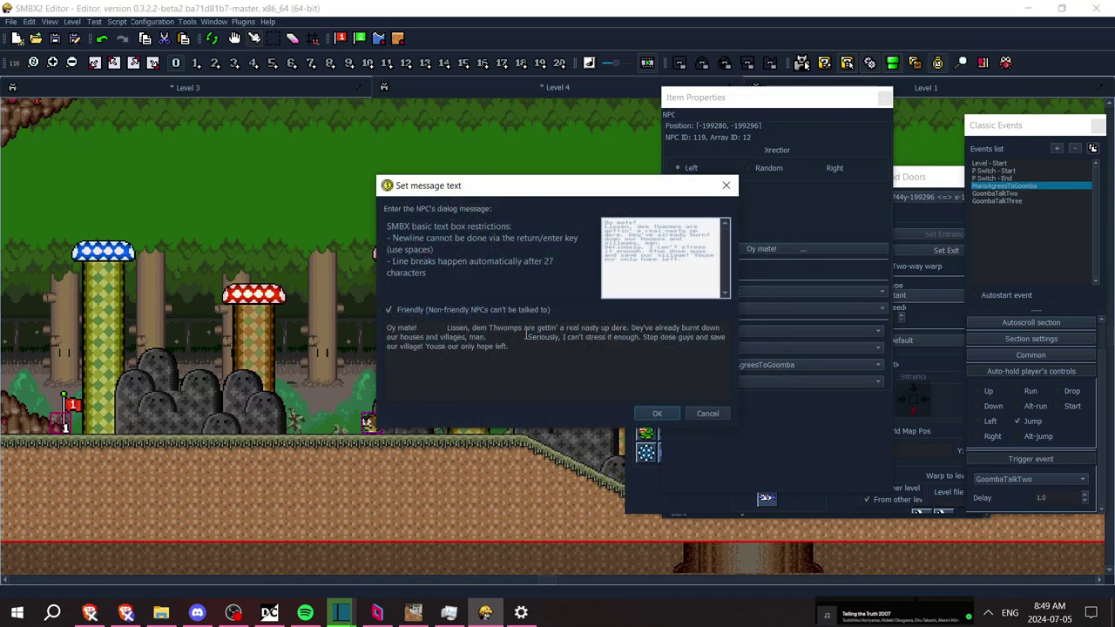
key(BackSpace)
key(BackSpace)
key(BackSpace)
key(BackSpace)
key(BackSpace)
key(BackSpace)
key(BackSpace)
key(BackSpace)
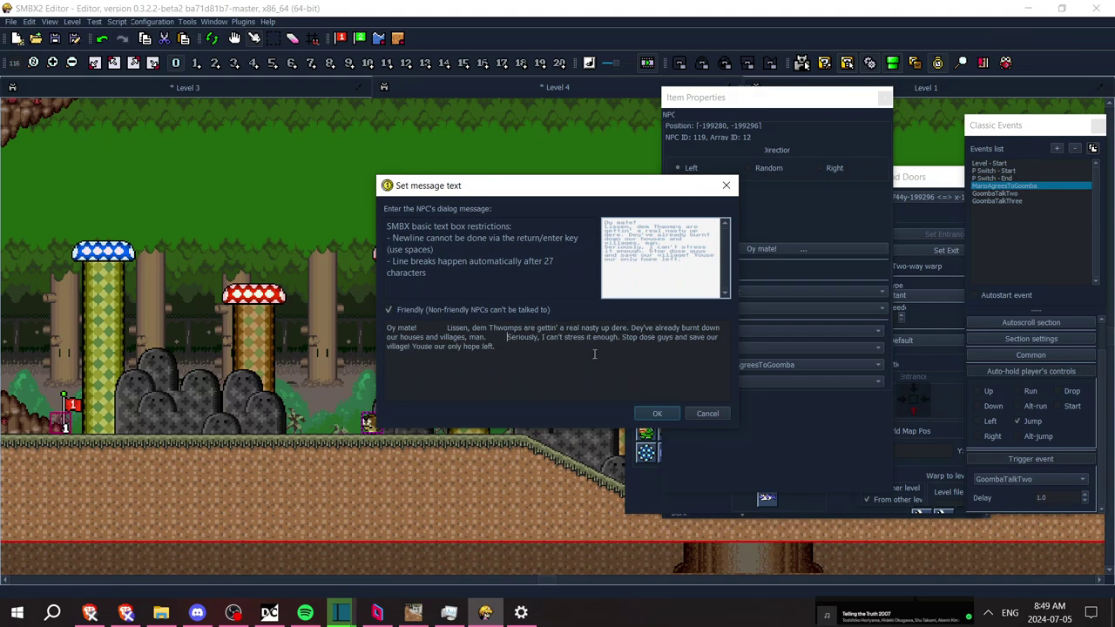
key(BackSpace)
key(BackSpace)
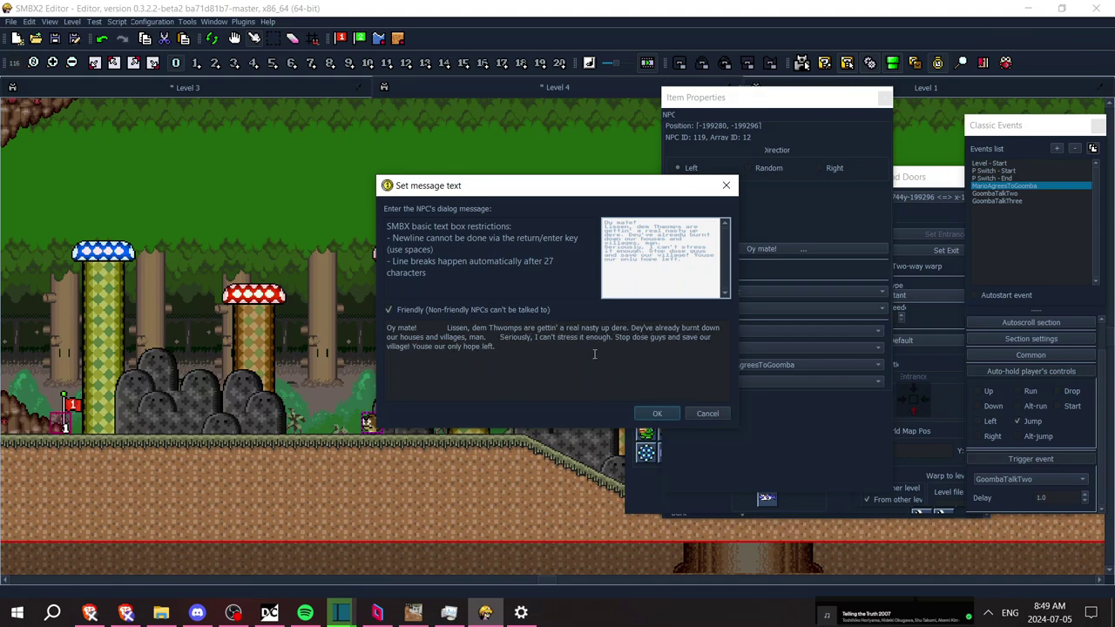
key(BackSpace)
key(BackSpace)
key(BackSpace)
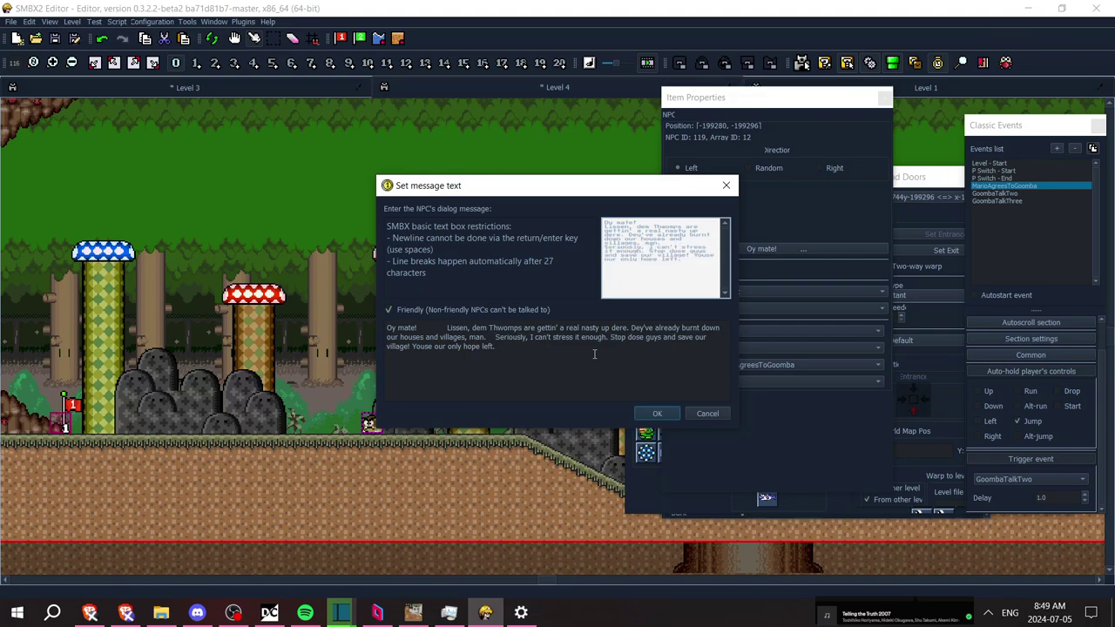
click(659, 414)
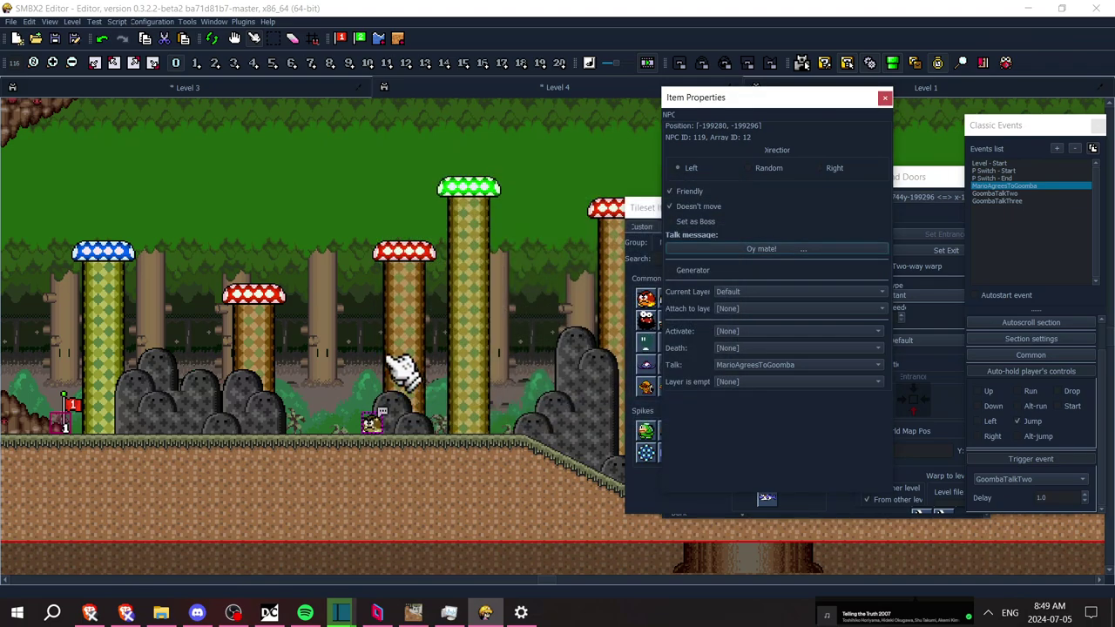
Playtest the Goomba conversation, checking the message's line breaks and the follow-up timing, and exit the test
key(F5)
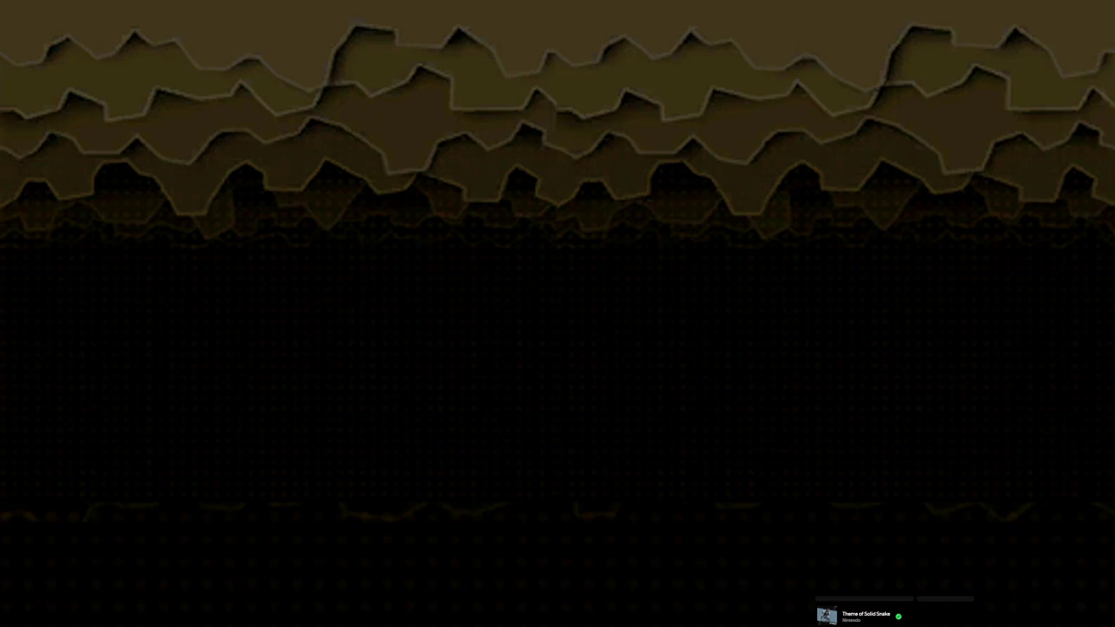
key(Right)
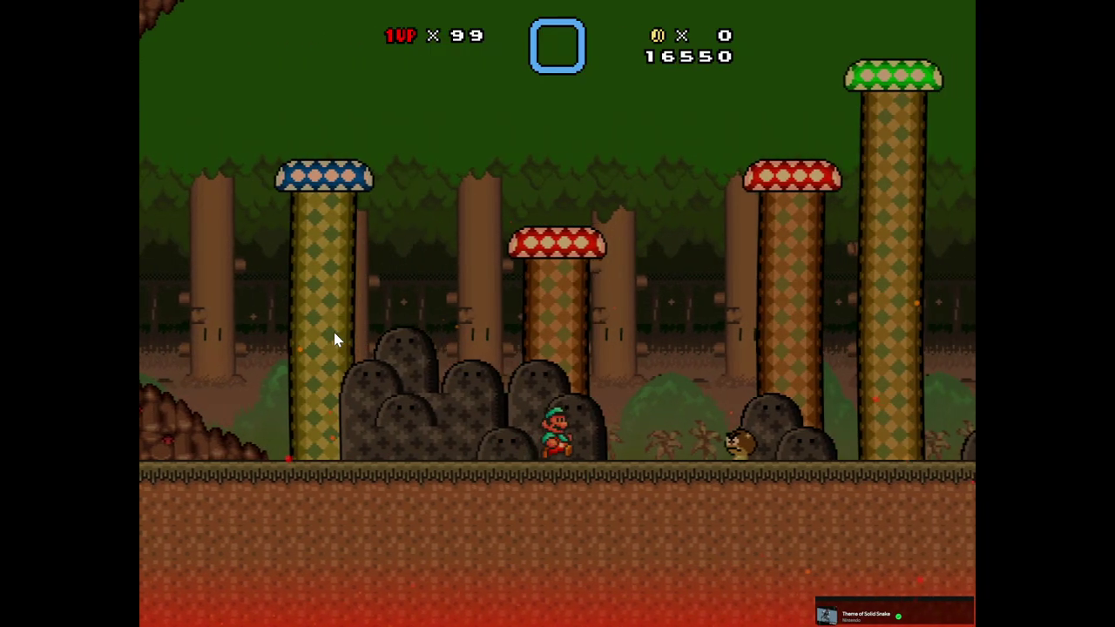
key(Up)
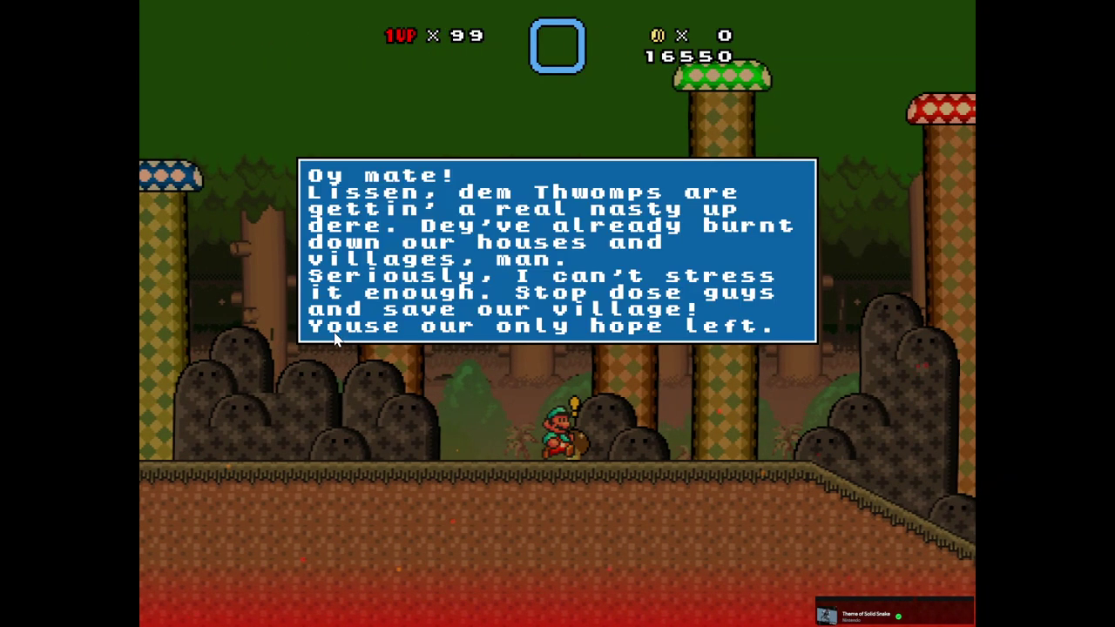
key(z)
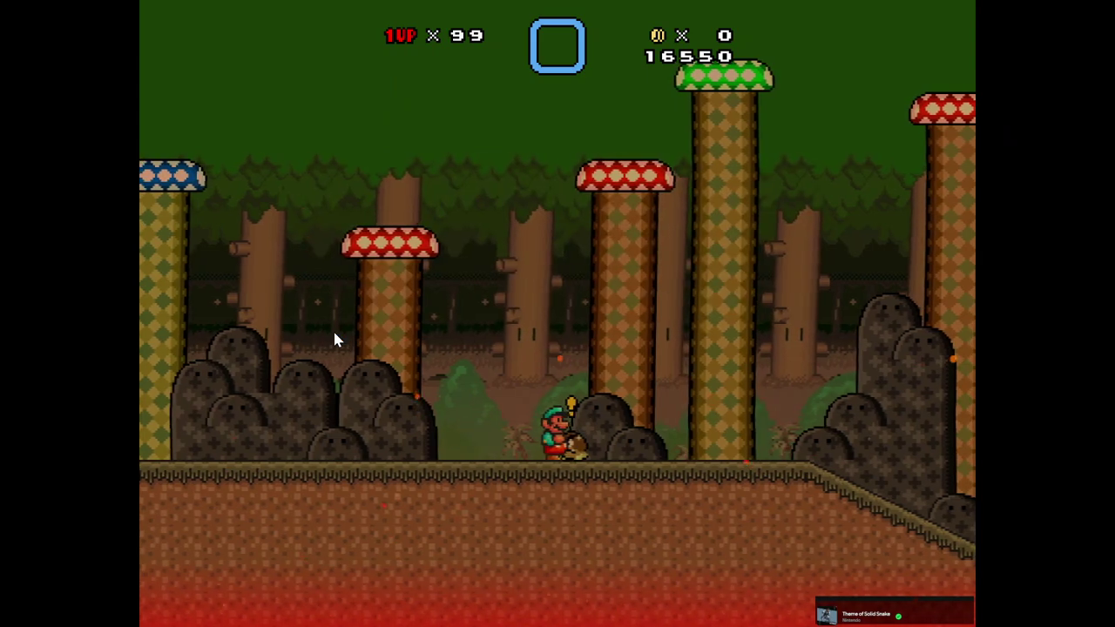
key(z)
key(Escape)
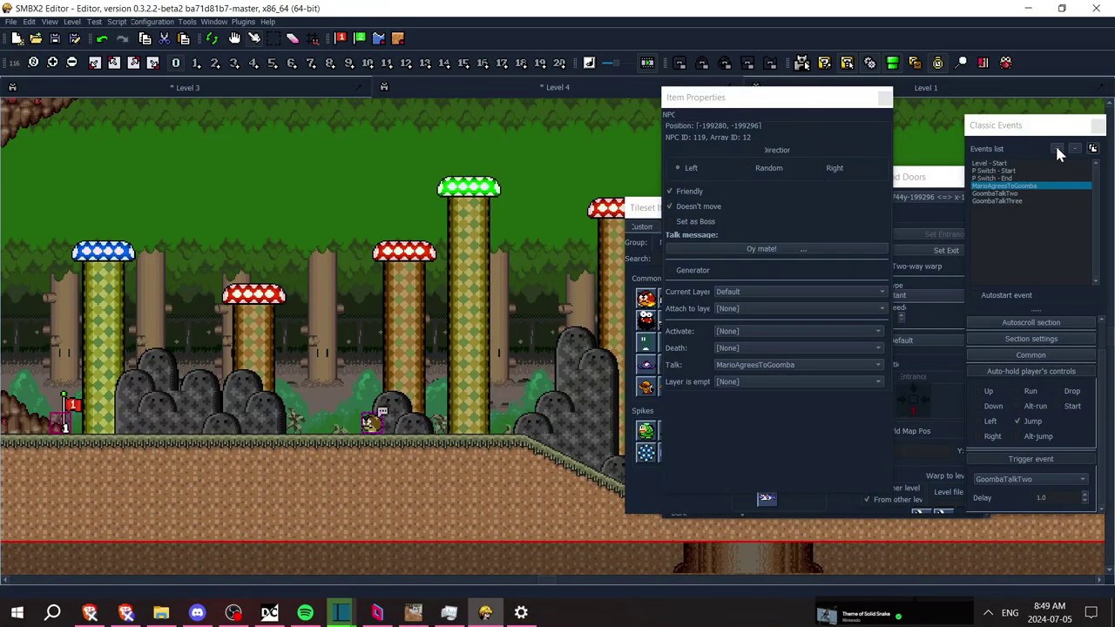
Add a new classic event named MarioAgreesToGoombaPart1
click(1057, 148)
text(MarioAgreed)
text(ToGoomba)
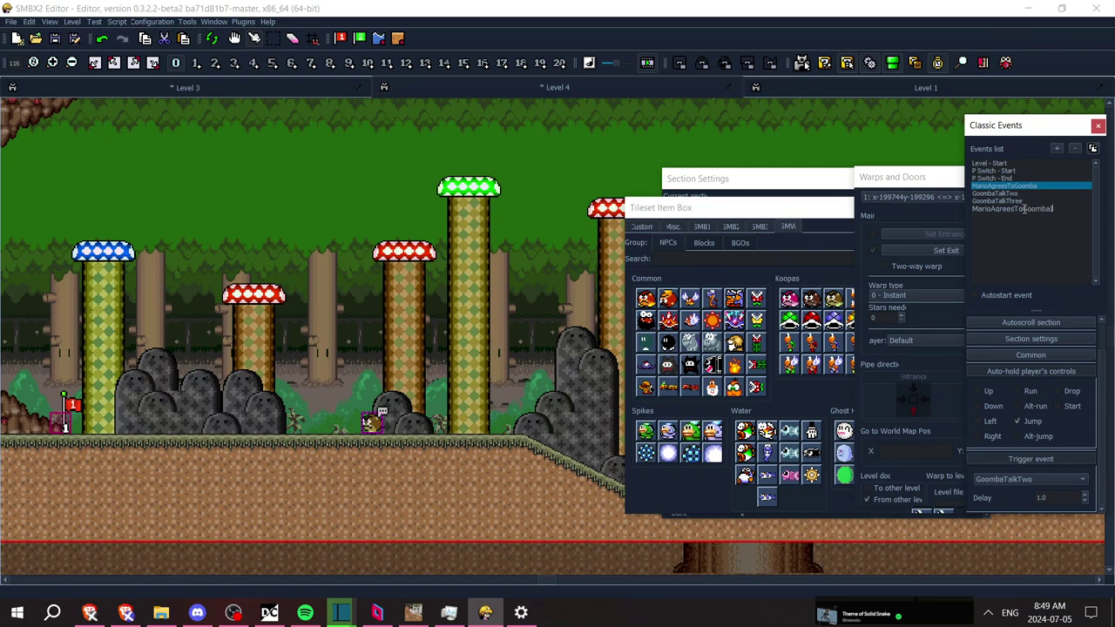
text(Part1)
key(Return)
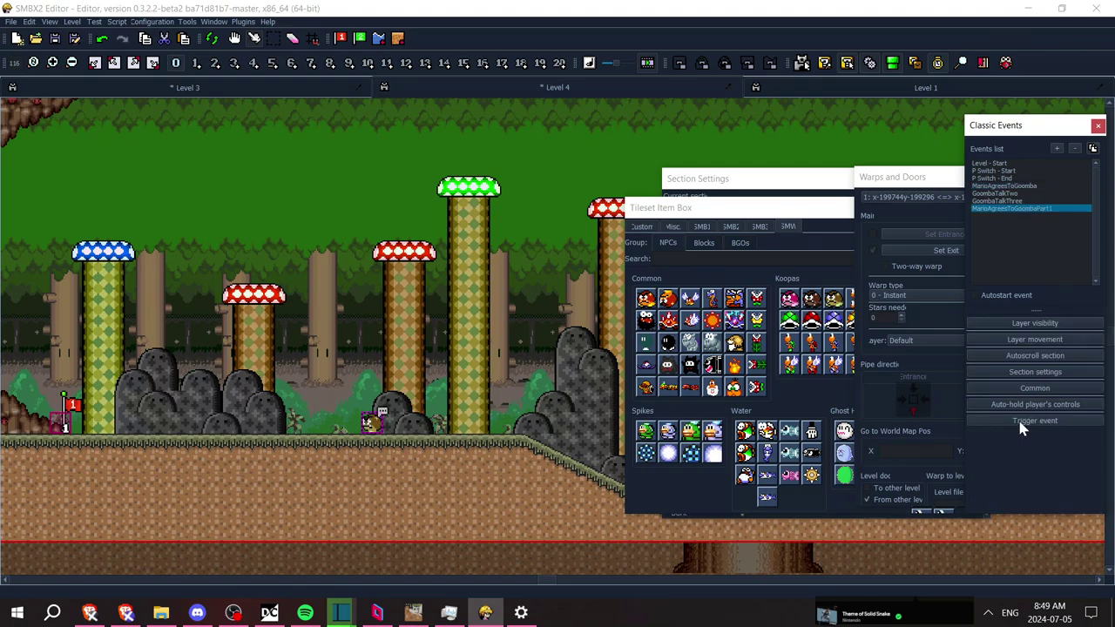
Set the new event's triggered event to MarioAgreesToGoombaPart1 with a delay of 0.5
click(1020, 425)
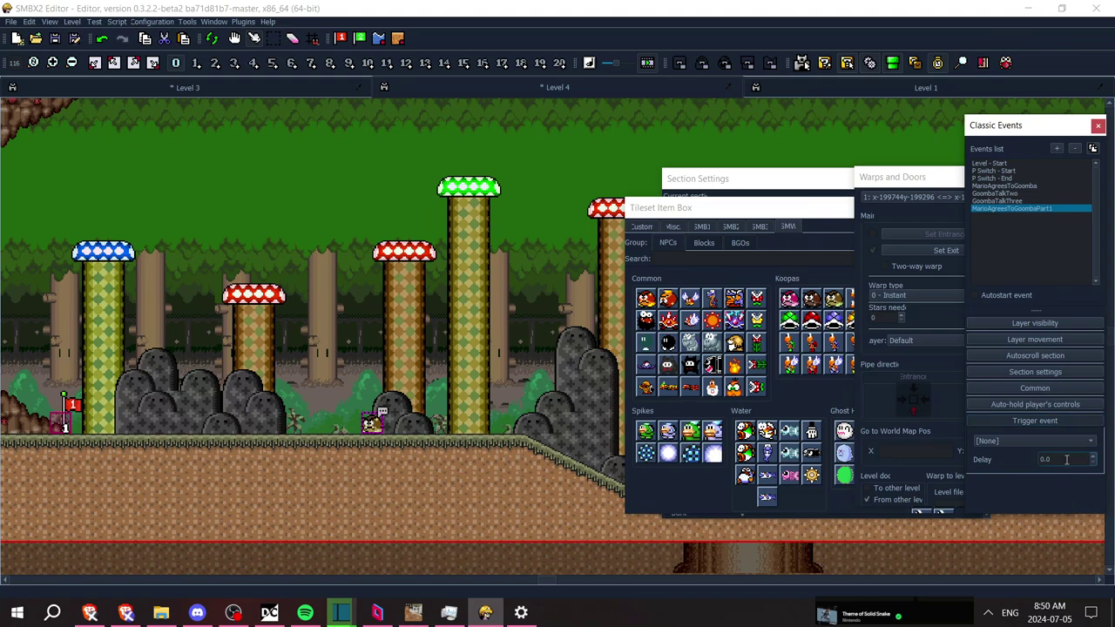
click(1001, 442)
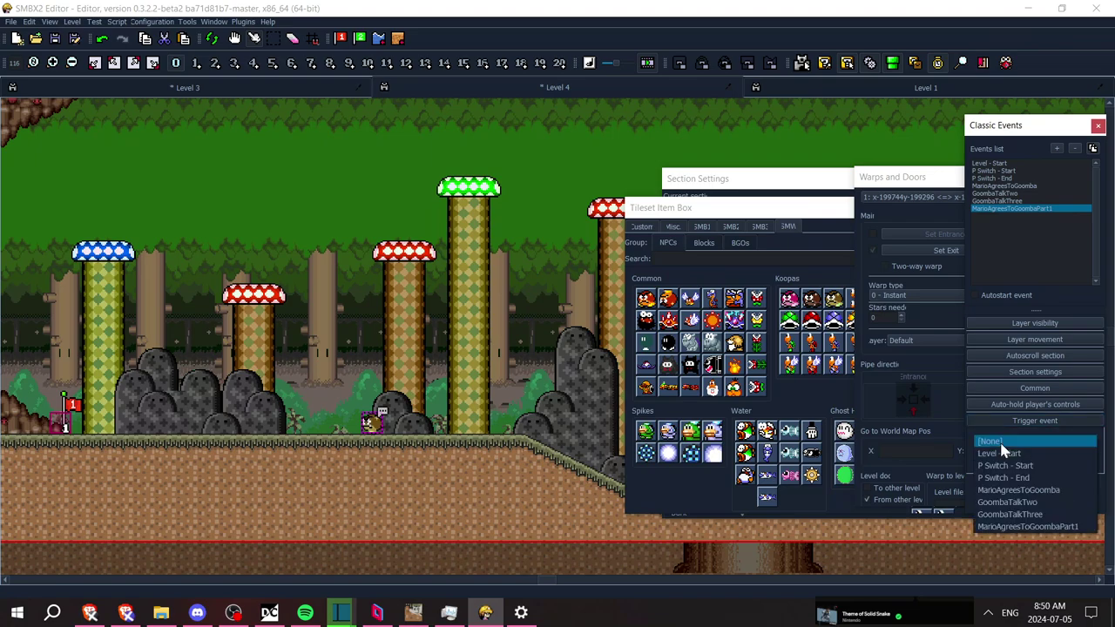
click(1009, 527)
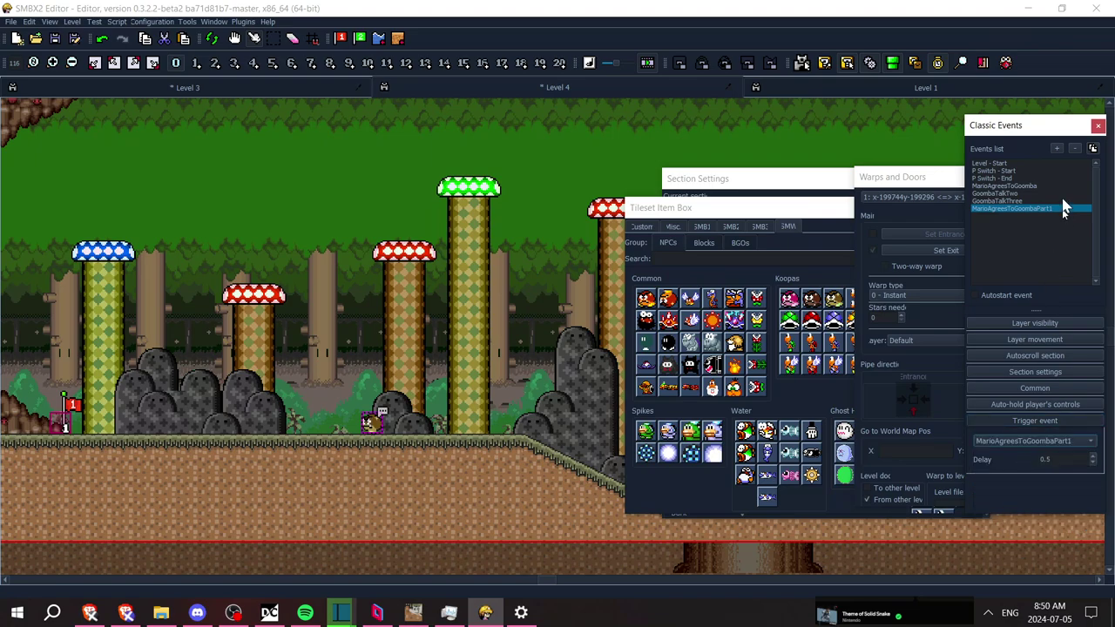
click(1058, 463)
Rename the MarioAgreesToGoomba event as MarioAgreesToGoombaPart2 and save Level 4
click(1021, 186)
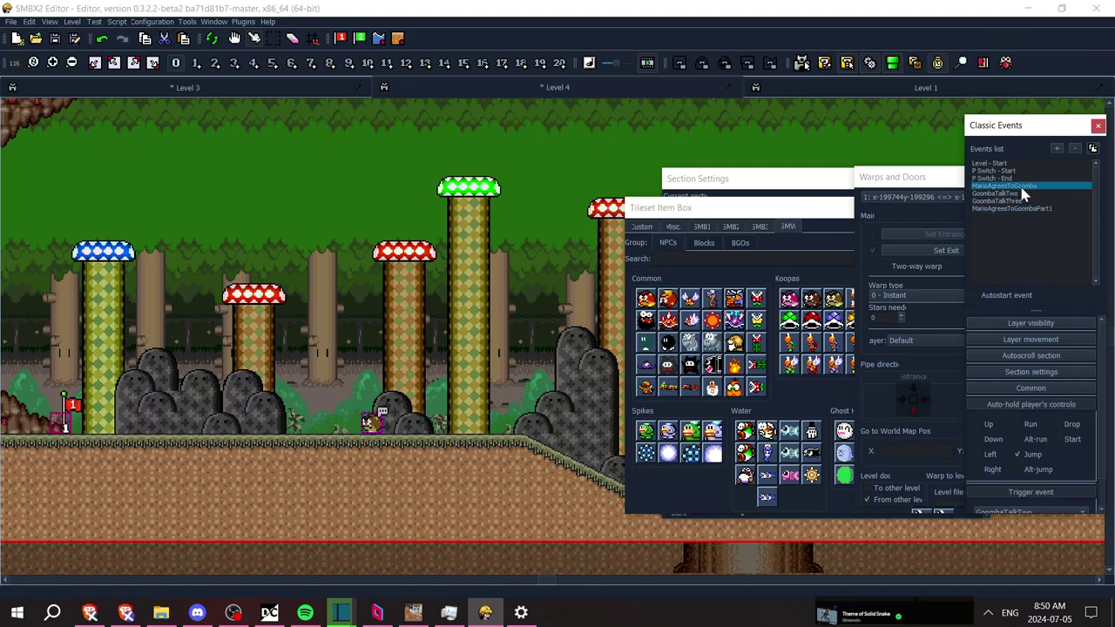
double_click(1022, 187)
key(Right)
text(Pa)
key(Return)
scroll(1102, 426, down, 2)
click(427, 295)
key(ctrl+s)
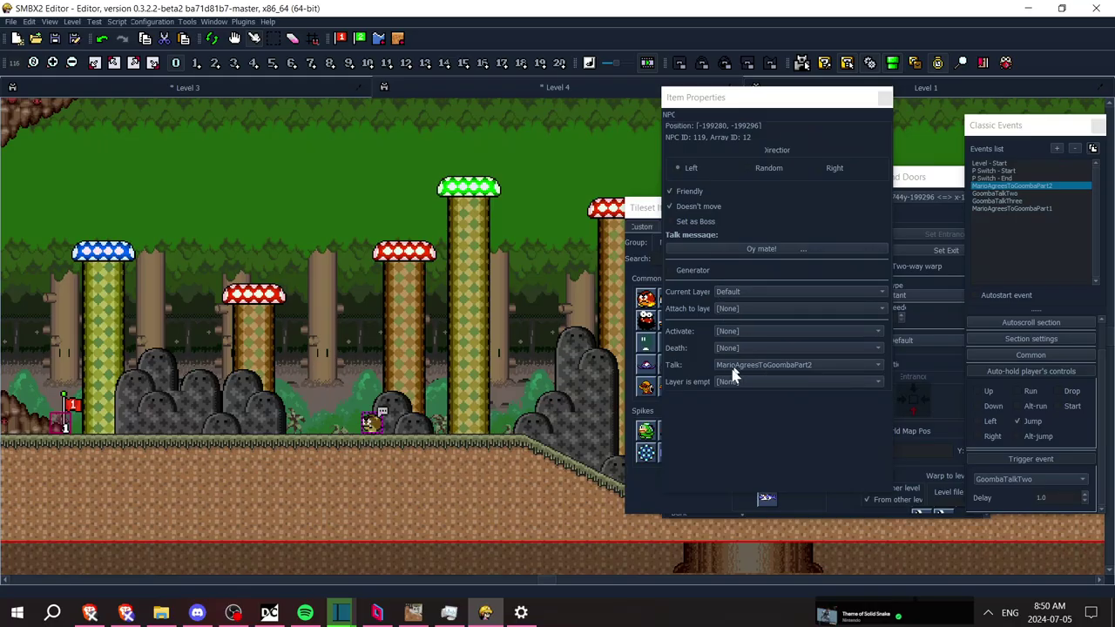
Set the friendly Goomba's Talk event to MarioAgreesToGoombaPart1
click(744, 366)
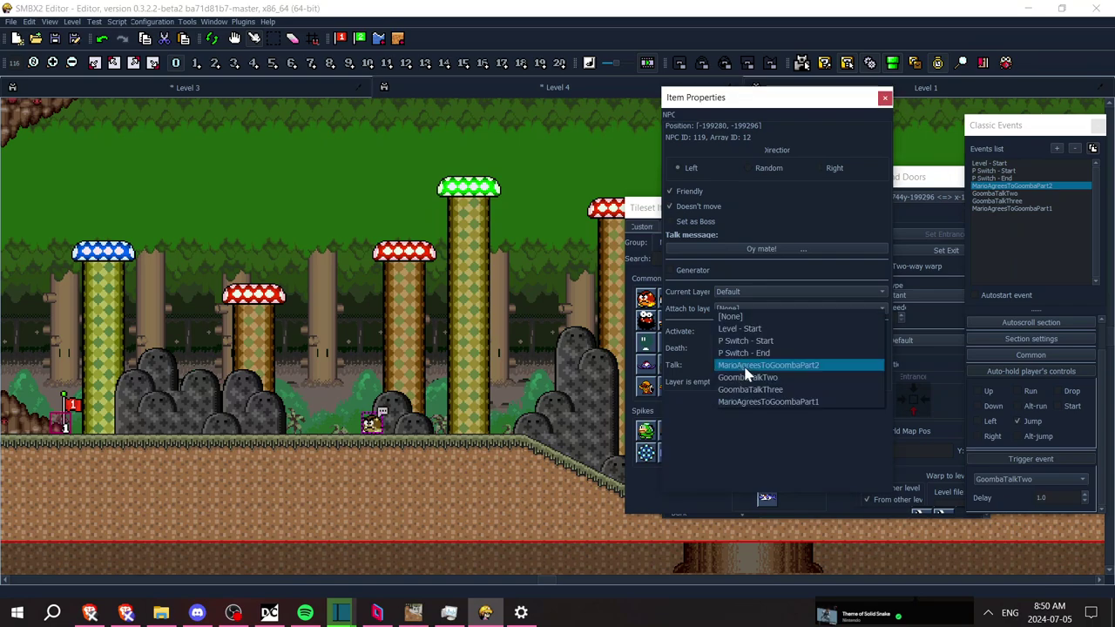
click(766, 403)
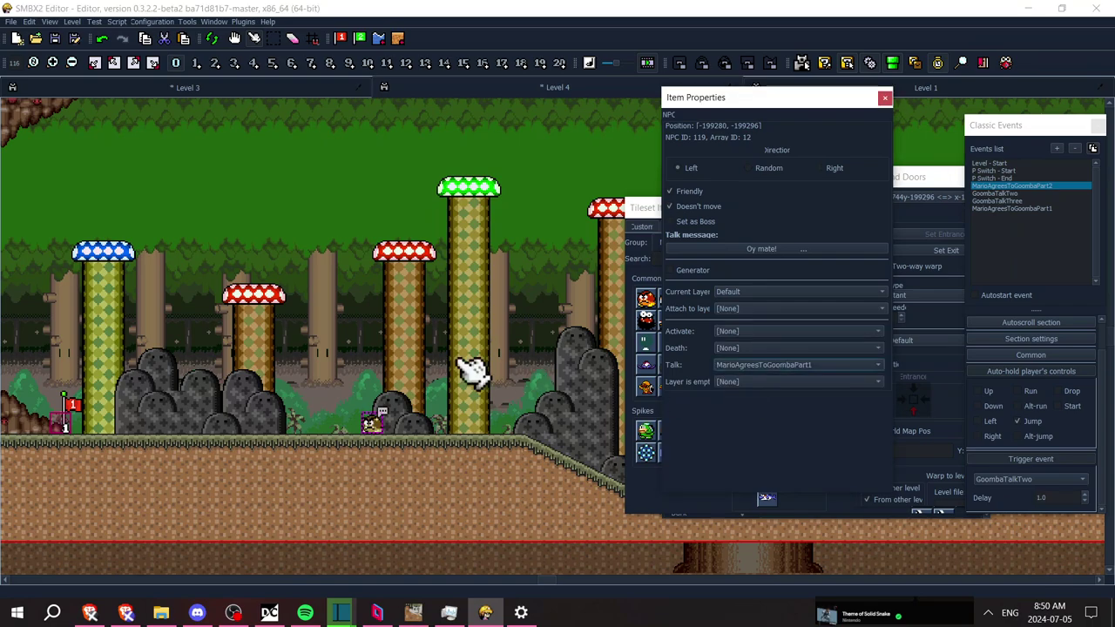
click(522, 375)
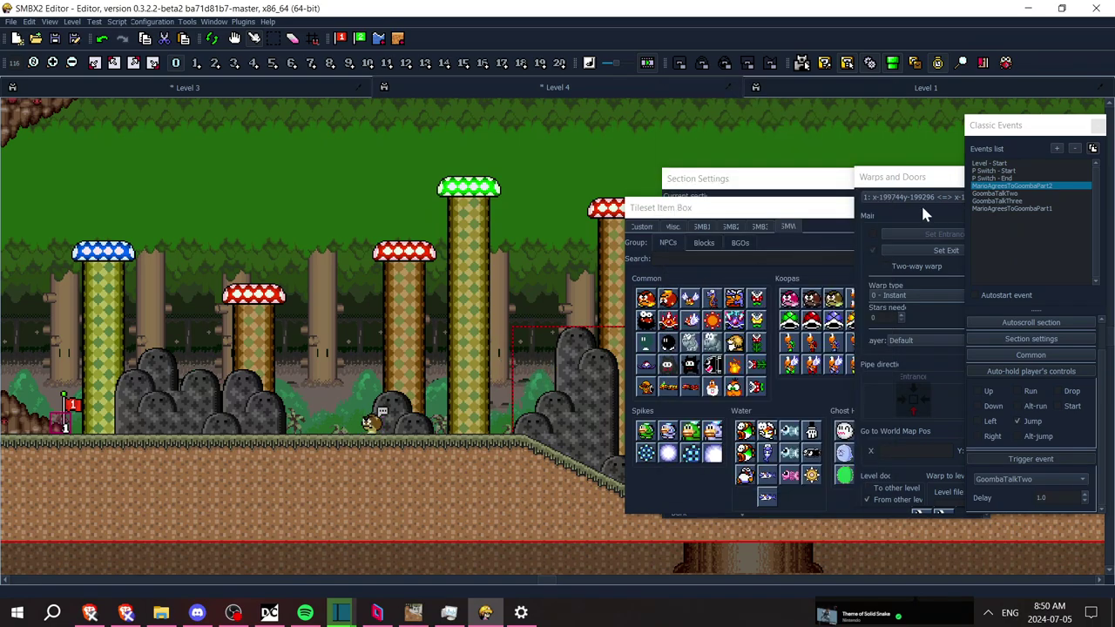
Move MarioAgreesToGoombaPart1 above MarioAgreesToGoombaPart2 in the events list and save the level
click(1006, 208)
drag(1008, 210, 1003, 187)
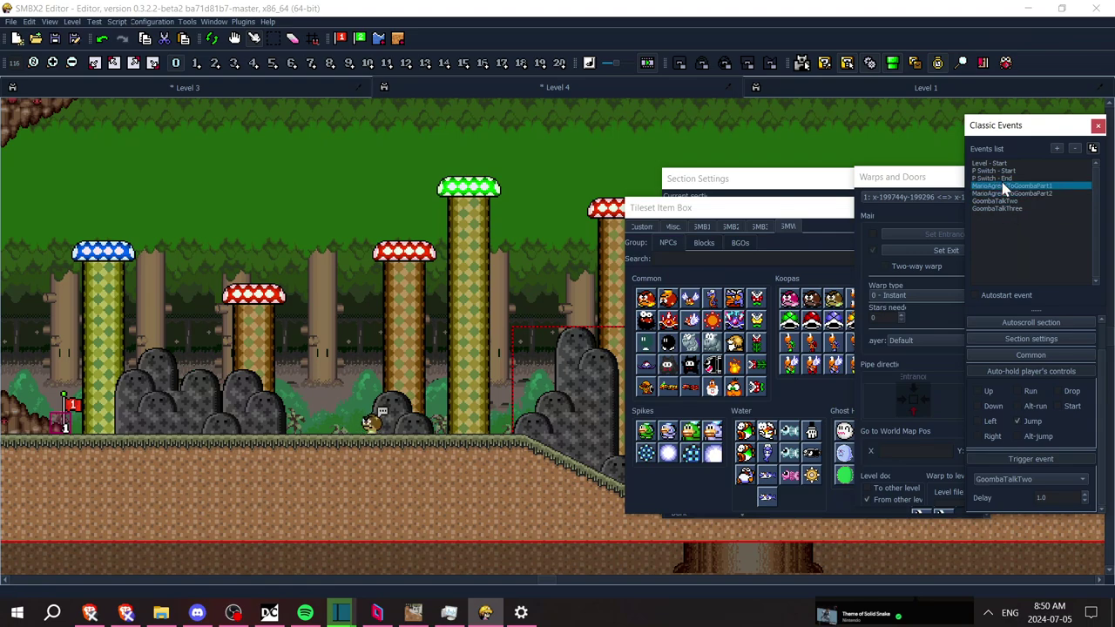
key(ctrl+s)
Playtest the Goomba conversation with its new Talk event, checking what follows the message, and exit the test
key(F5)
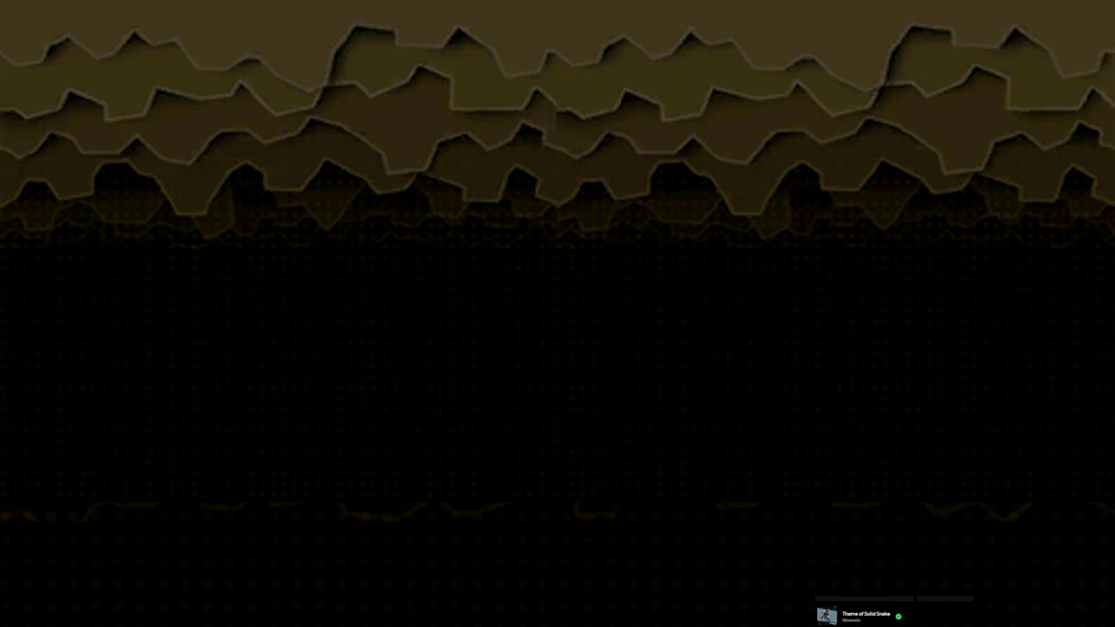
key(Right)
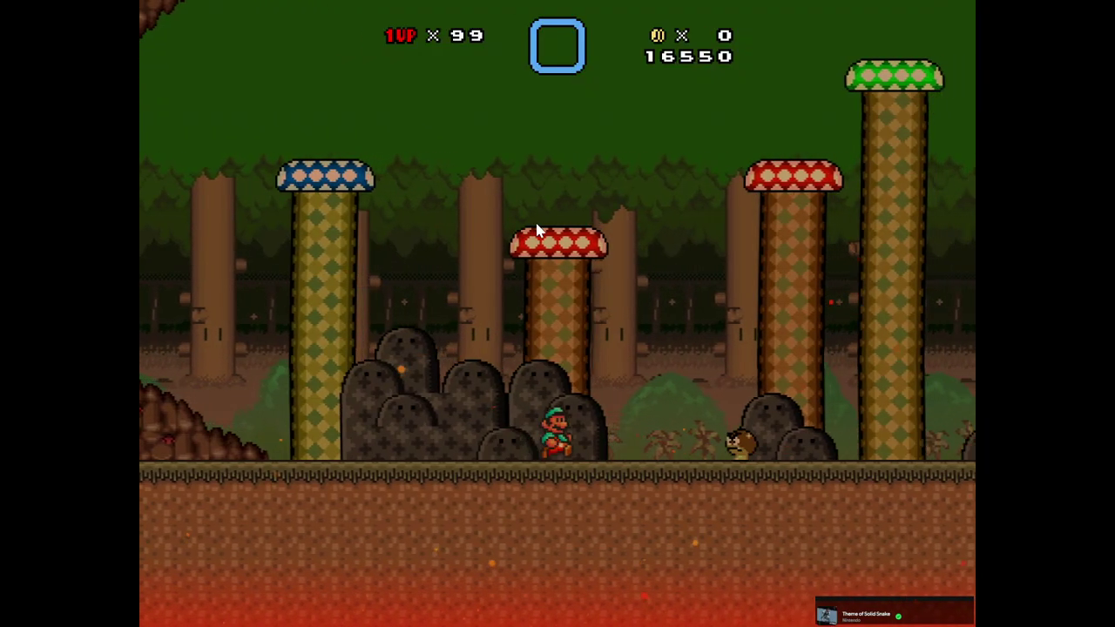
key(Right)
key(Up)
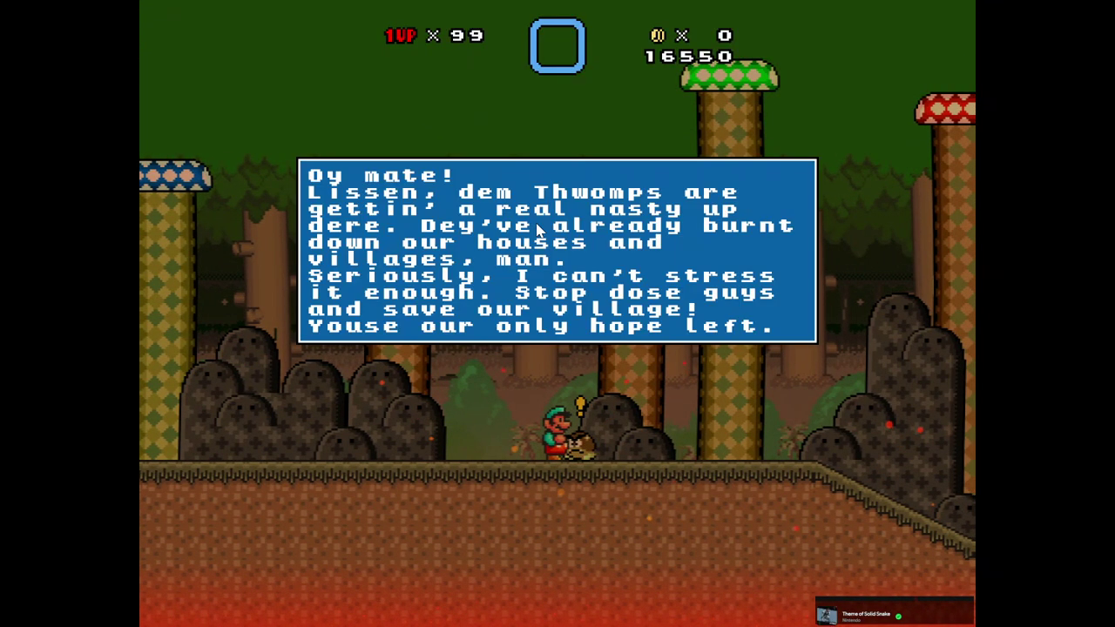
key(z)
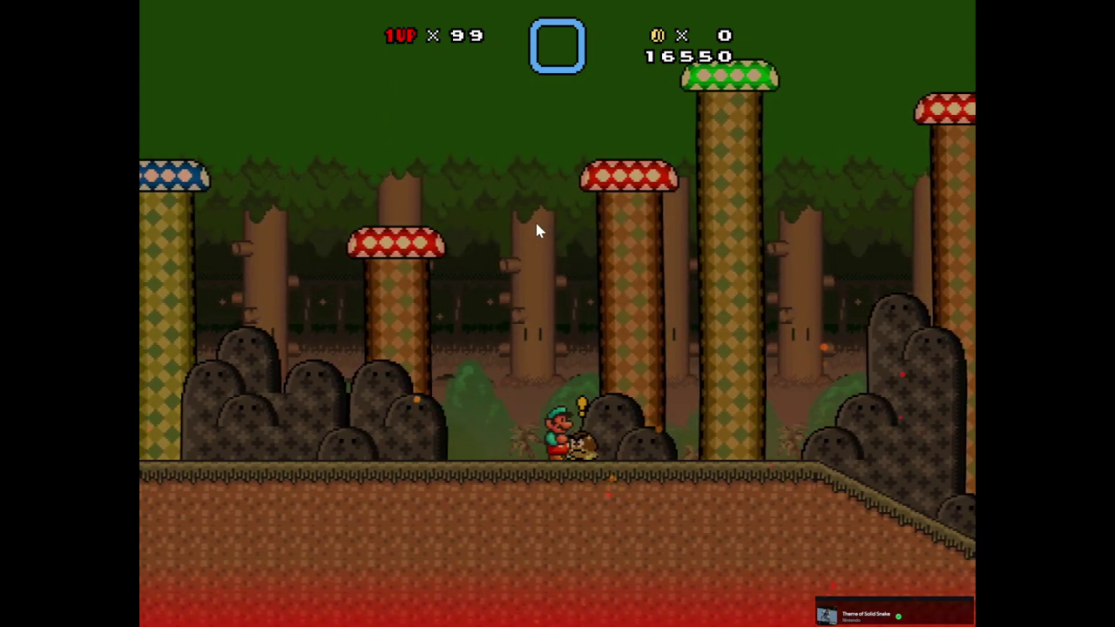
key(Left)
key(Right)
key(Escape)
key(Up)
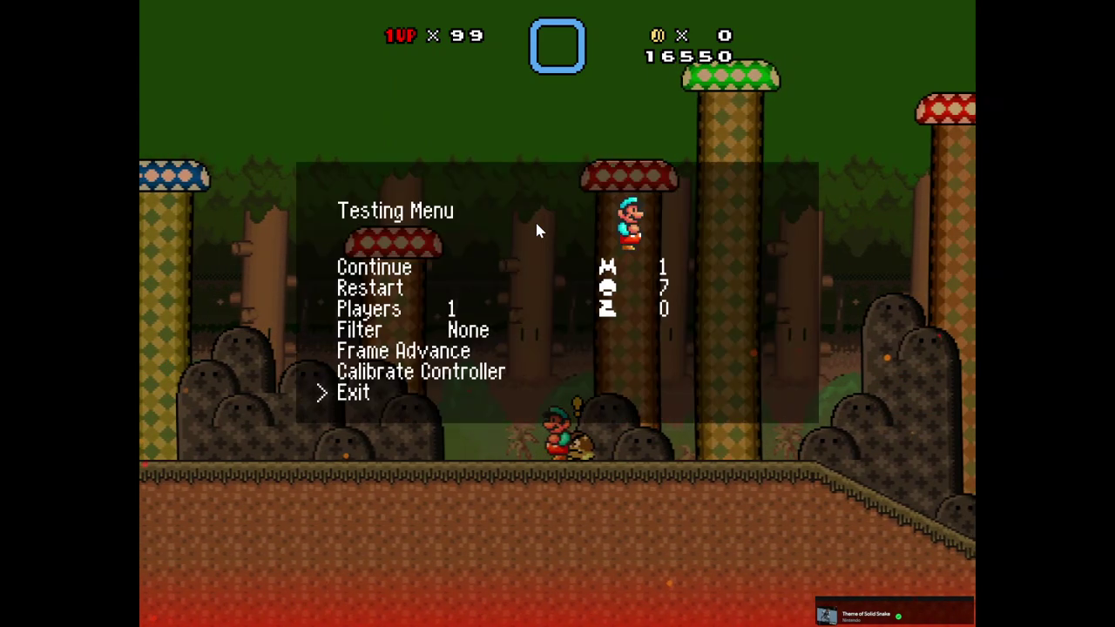
key(z)
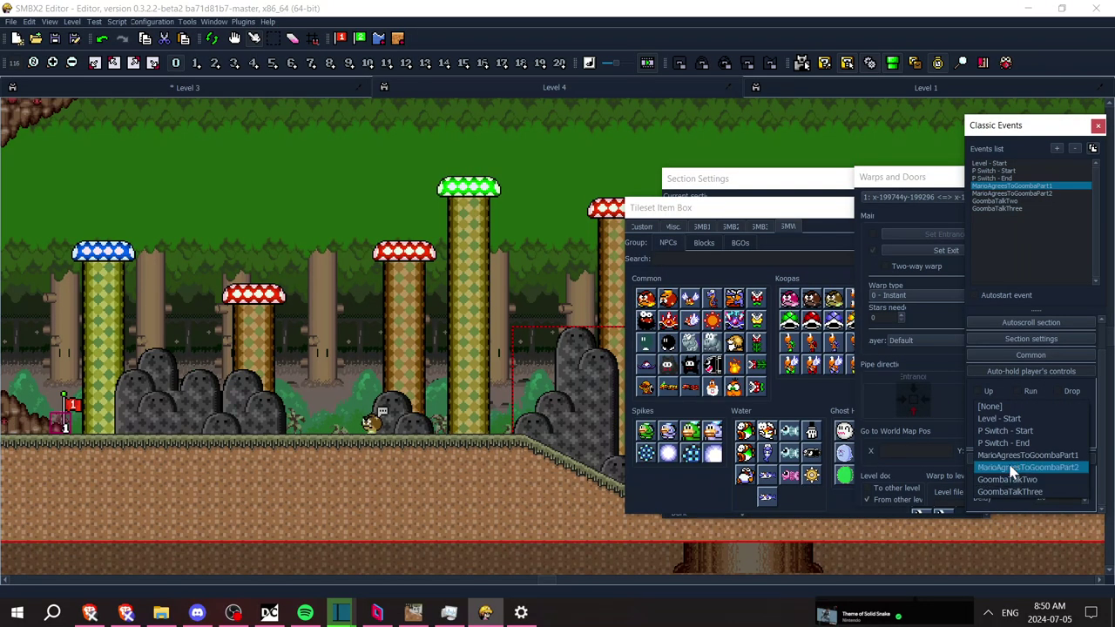
Set MarioAgreesToGoombaPart1 to trigger MarioAgreesToGoombaPart2 and save the level
click(1013, 476)
key(ctrl+s)
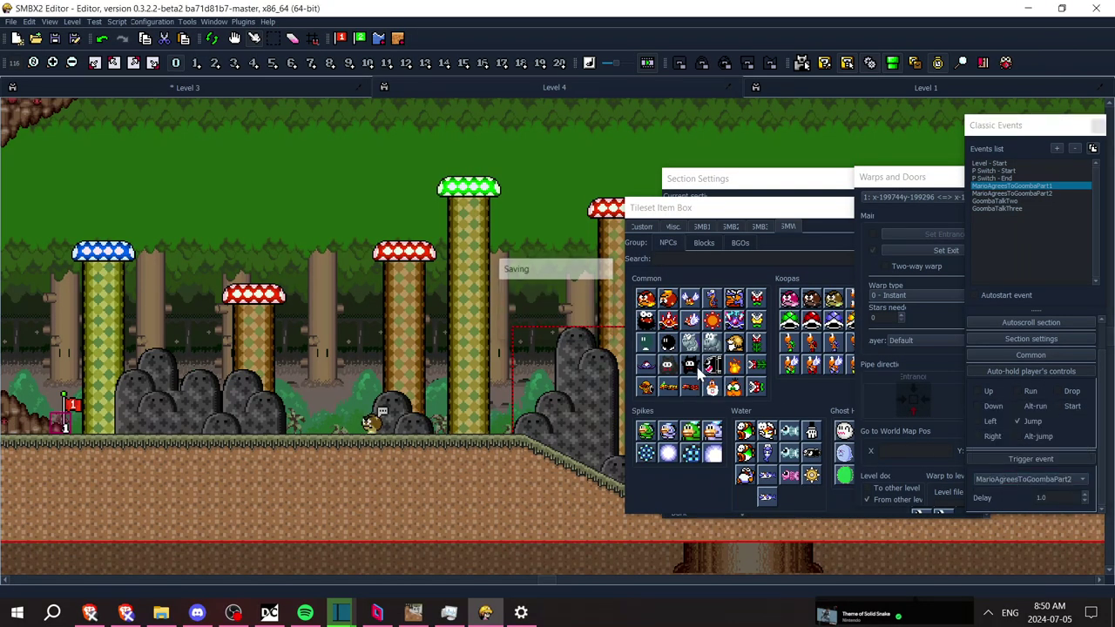
Playtest talking to the friendly Goomba, check what follows its message, and exit the test
key(F5)
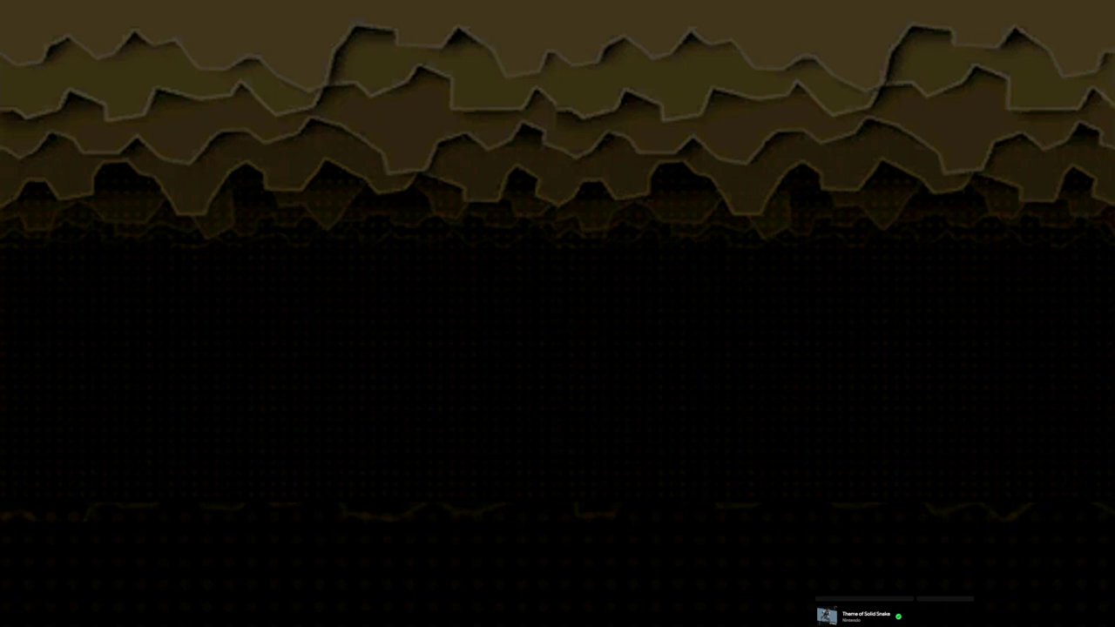
key(Right)
key(Left)
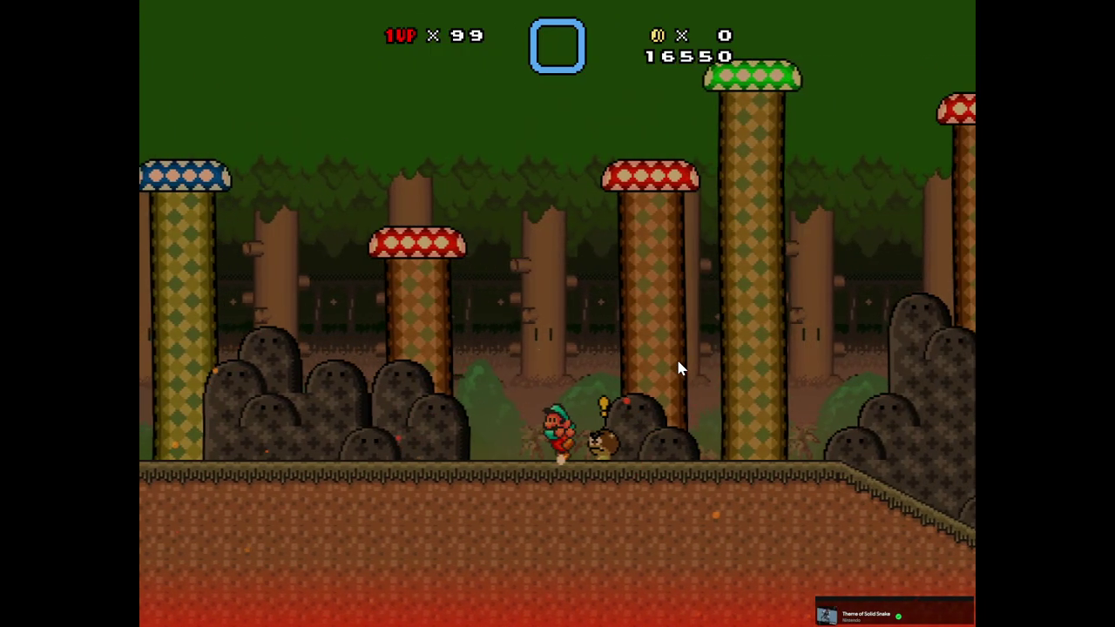
key(Up)
key(z)
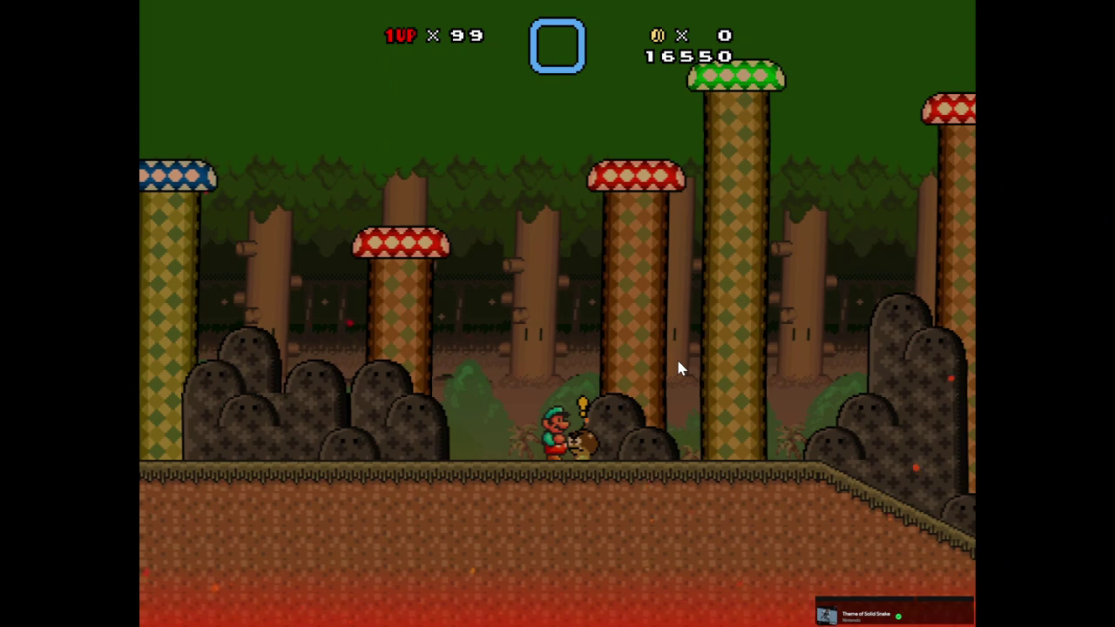
key(Left)
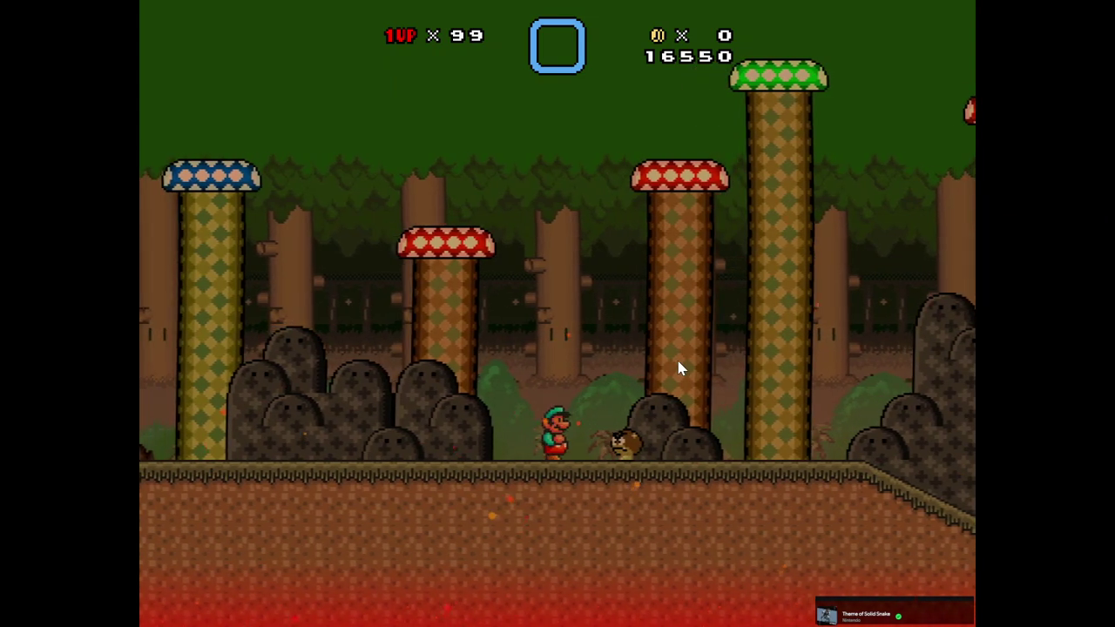
key(Escape)
key(Up)
key(z)
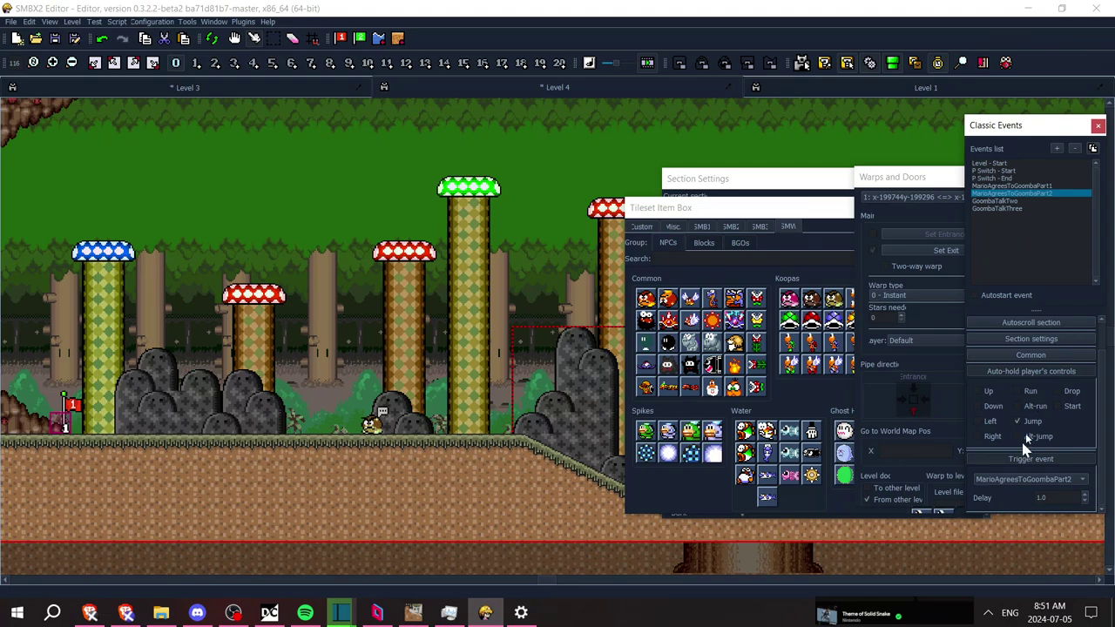
Set MarioAgreesToGoombaPart2 to trigger GoombaTalkTwo and to auto-hold Run together with Jump, and save the level
click(1018, 481)
click(1015, 494)
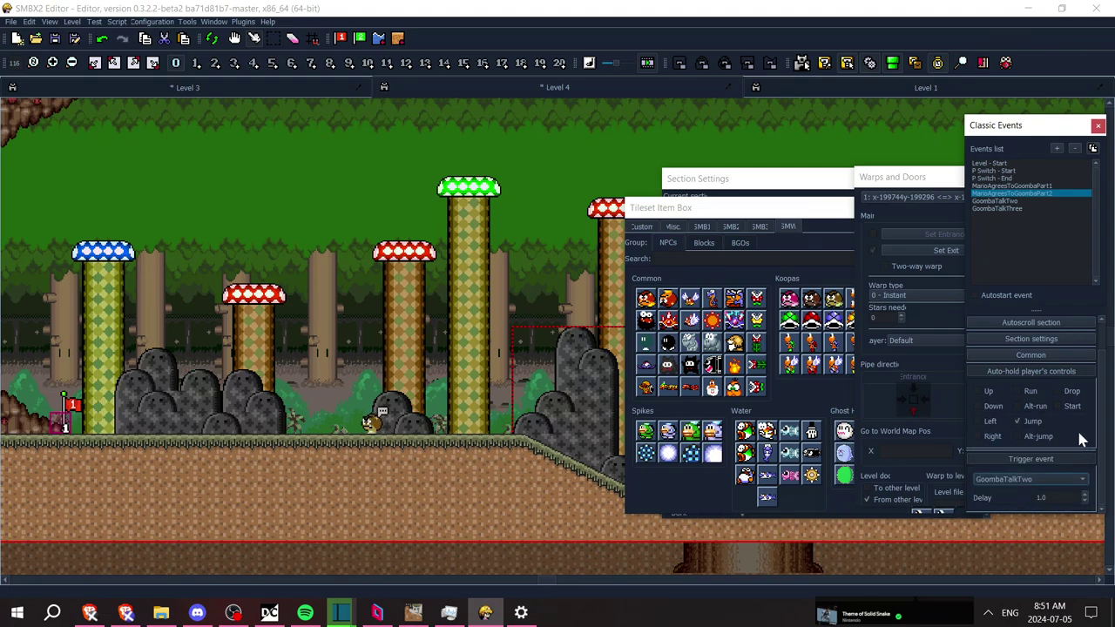
click(1032, 423)
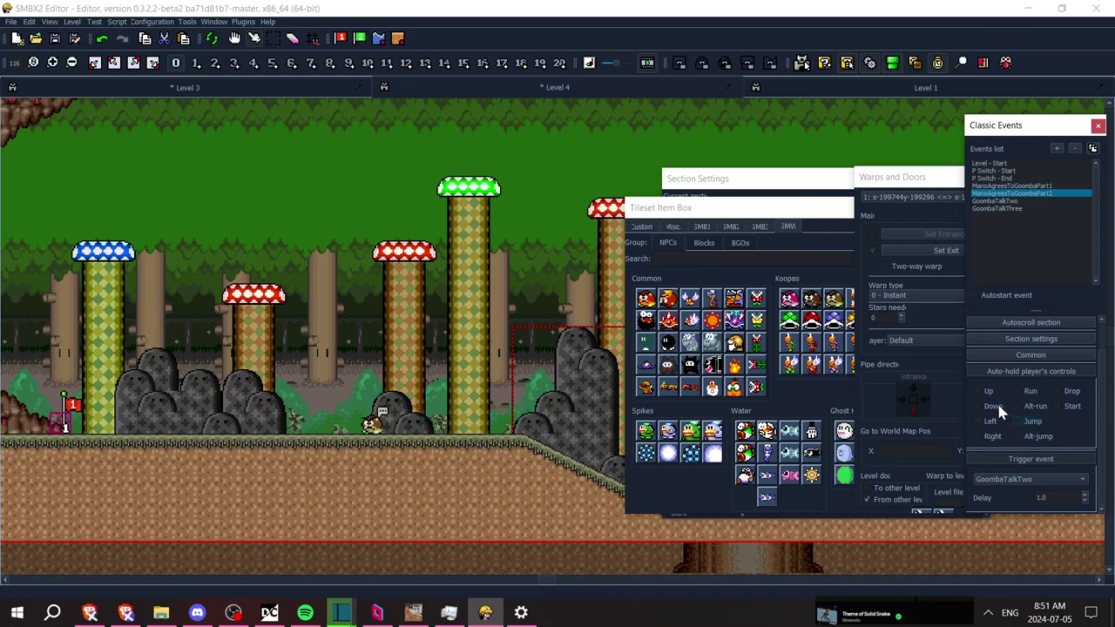
click(1033, 394)
click(1029, 423)
click(1023, 200)
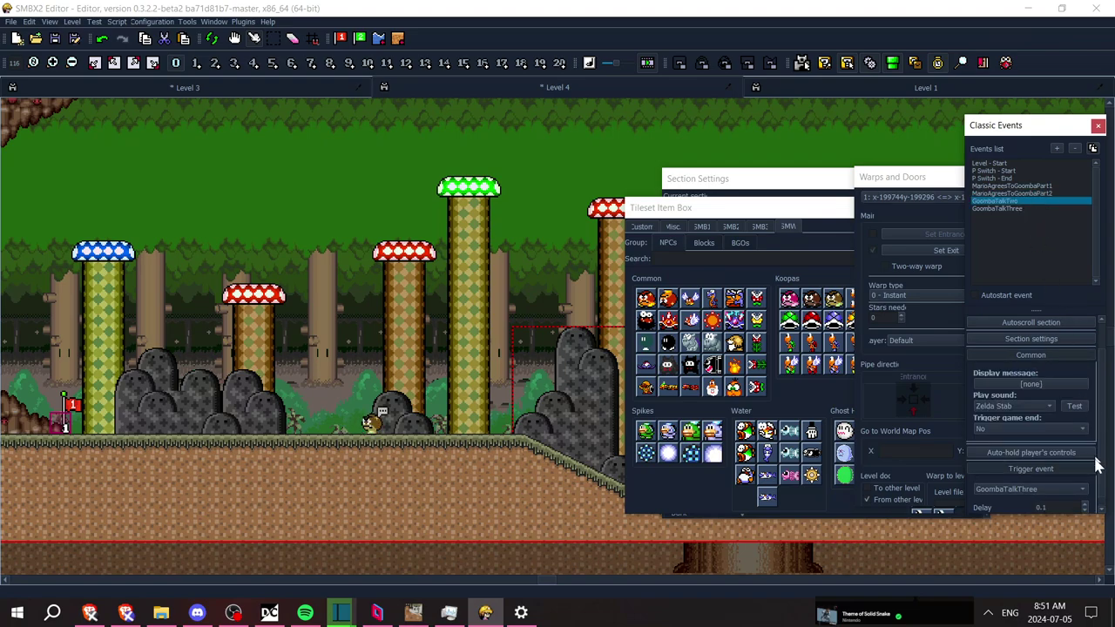
click(313, 283)
key(ctrl+s)
Playtest the Goomba conversation with Run and Jump auto-held in MarioAgreesToGoombaPart2, and exit the test
key(F5)
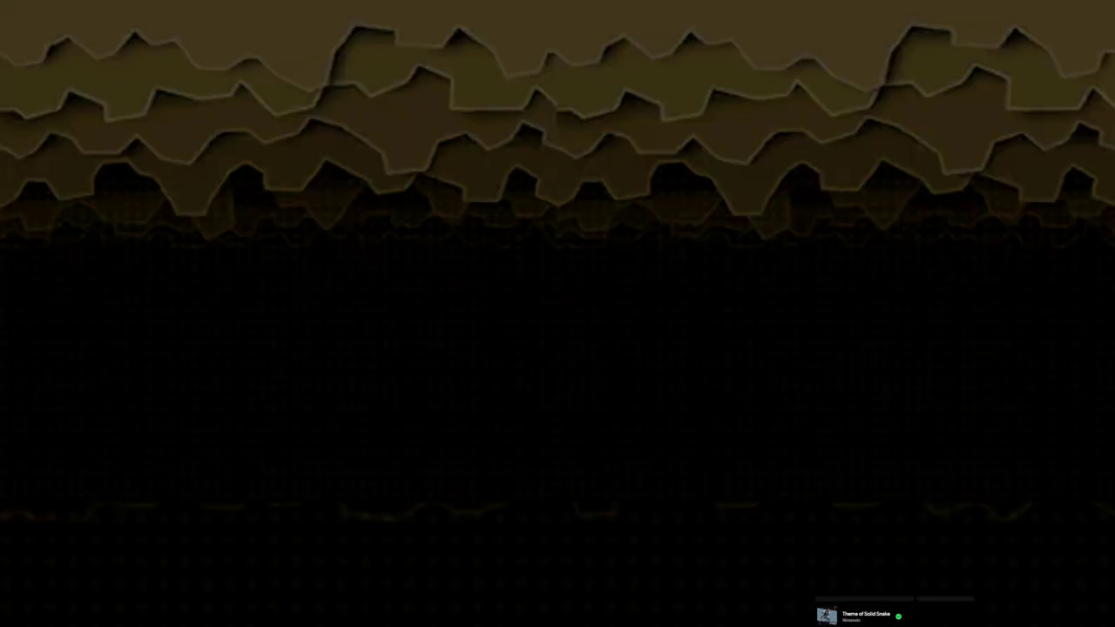
key(Right)
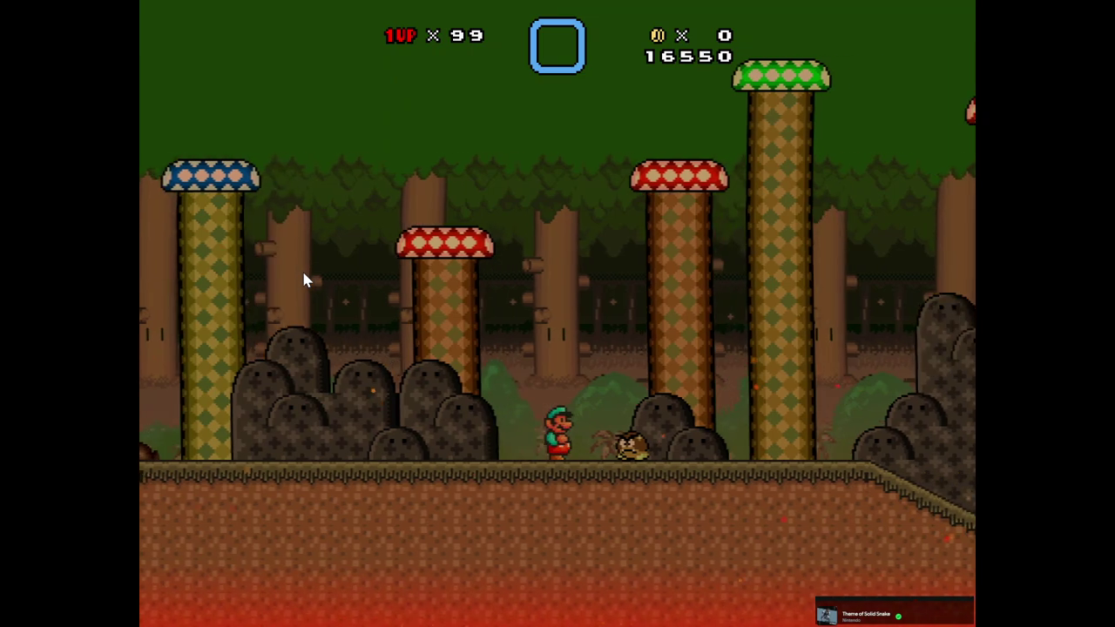
key(Right)
key(Up)
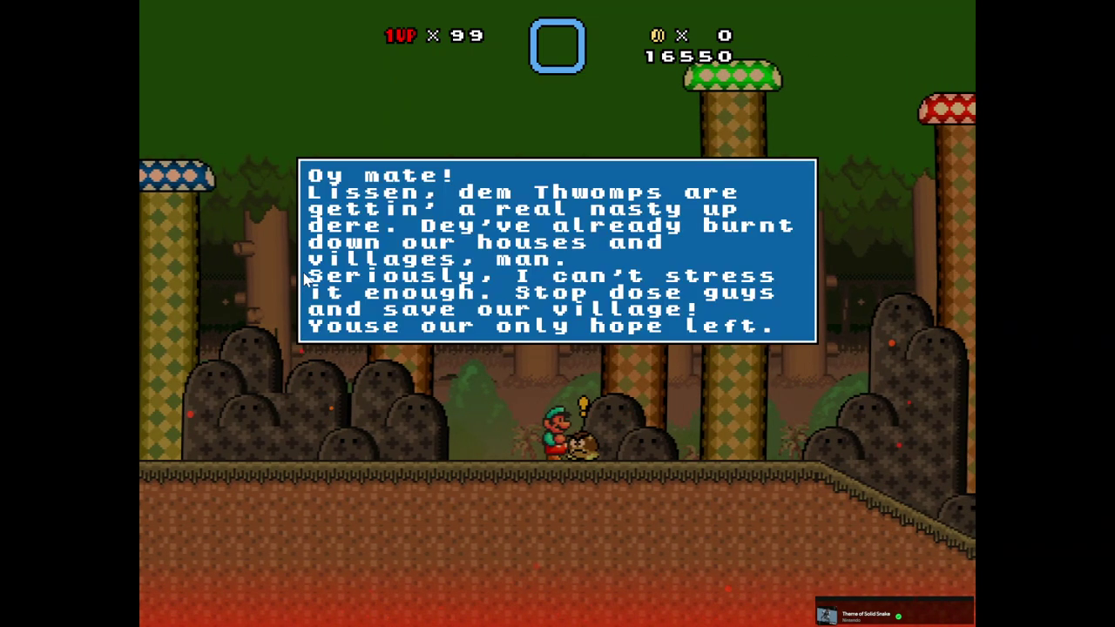
key(z)
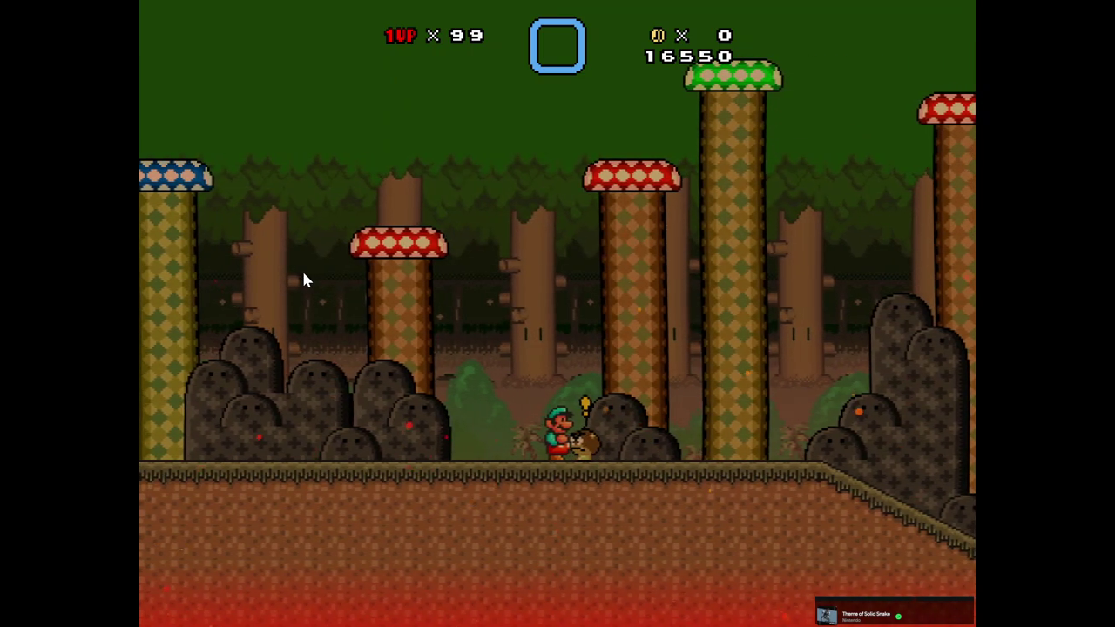
key(Left)
key(Escape)
key(Up)
key(Return)
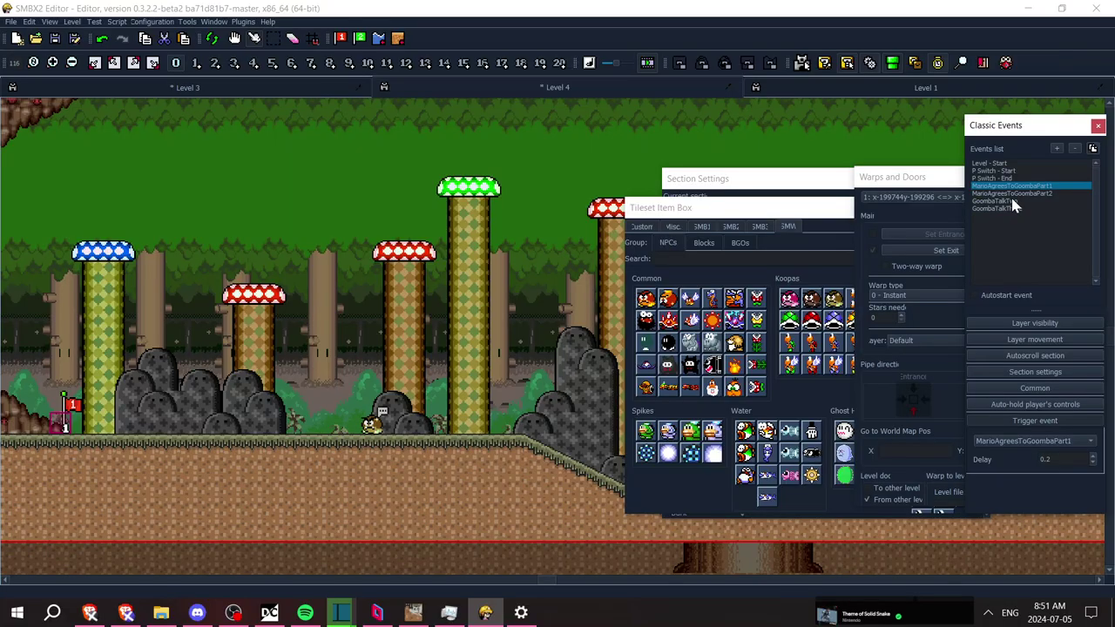
Point MarioAgreesToGoombaPart1's trigger at MarioAgreesToGoombaPart2, review the remaining events in the chain, and save the level
click(1033, 392)
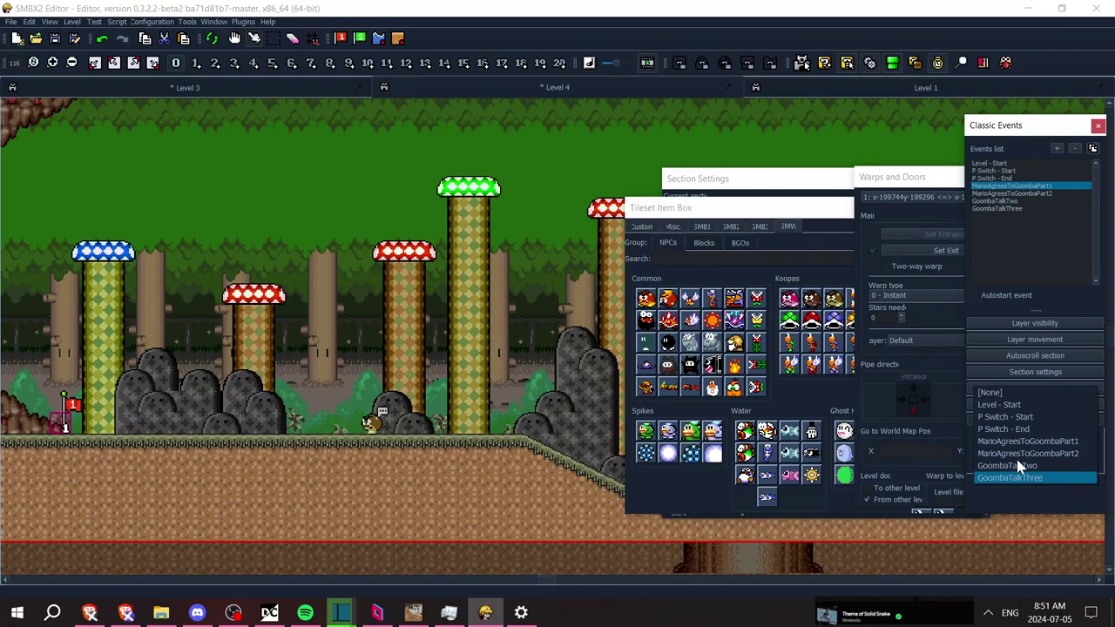
click(1021, 453)
click(1043, 193)
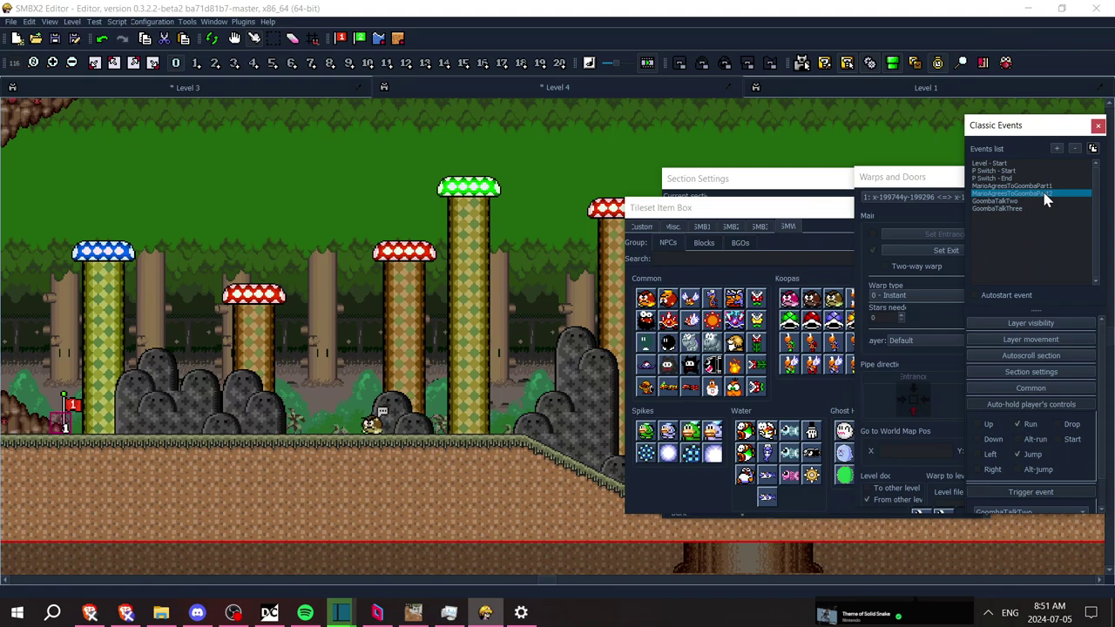
scroll(1063, 431, down, 3)
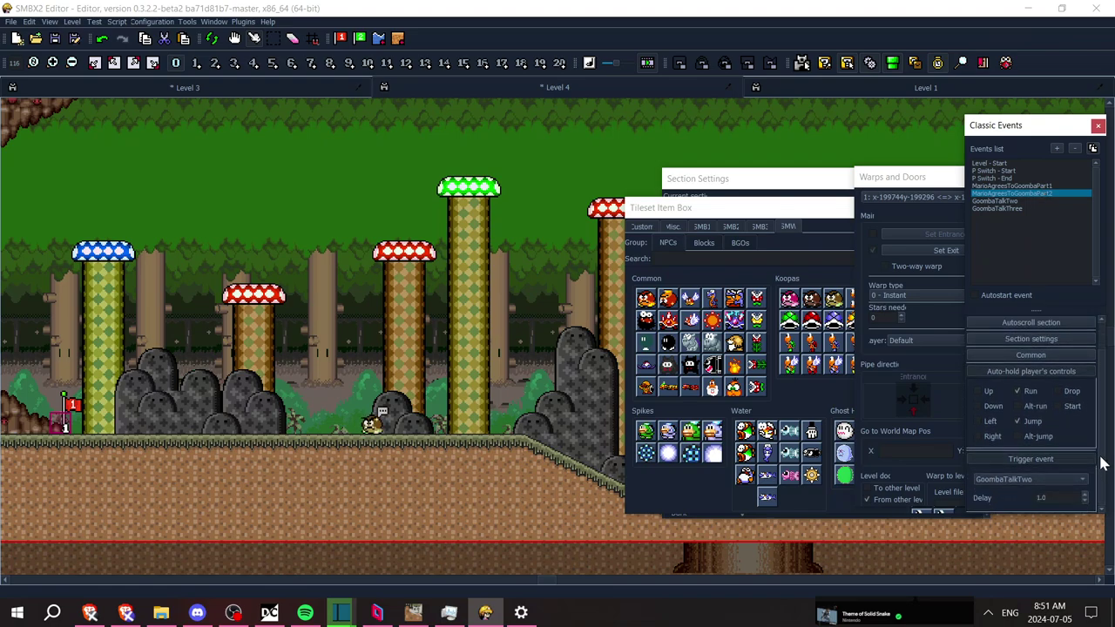
click(1037, 200)
click(1034, 210)
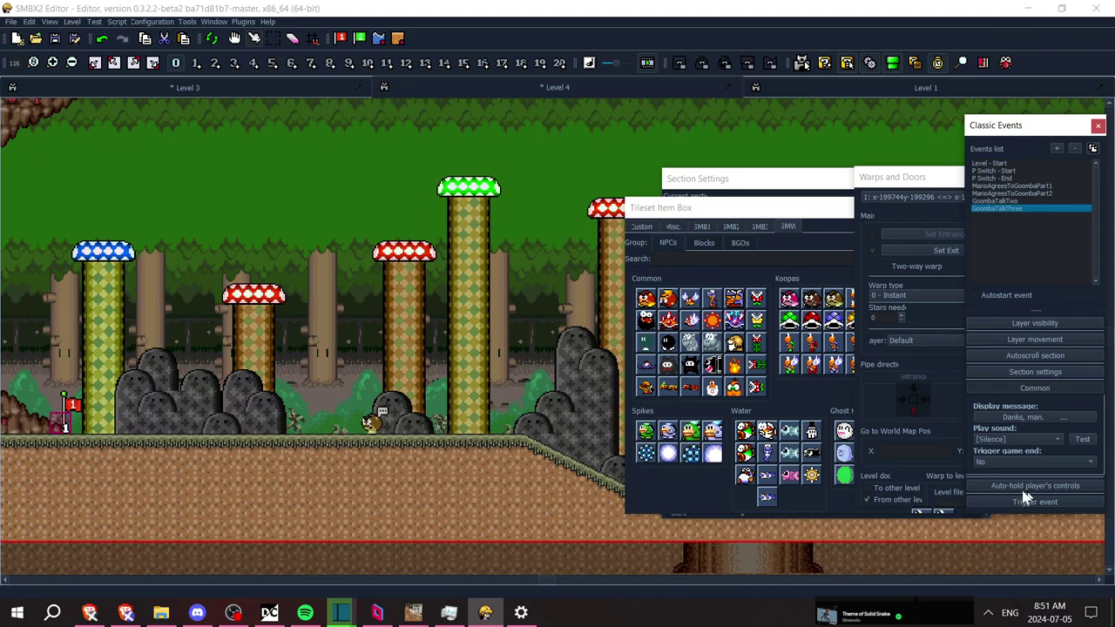
key(ctrl+s)
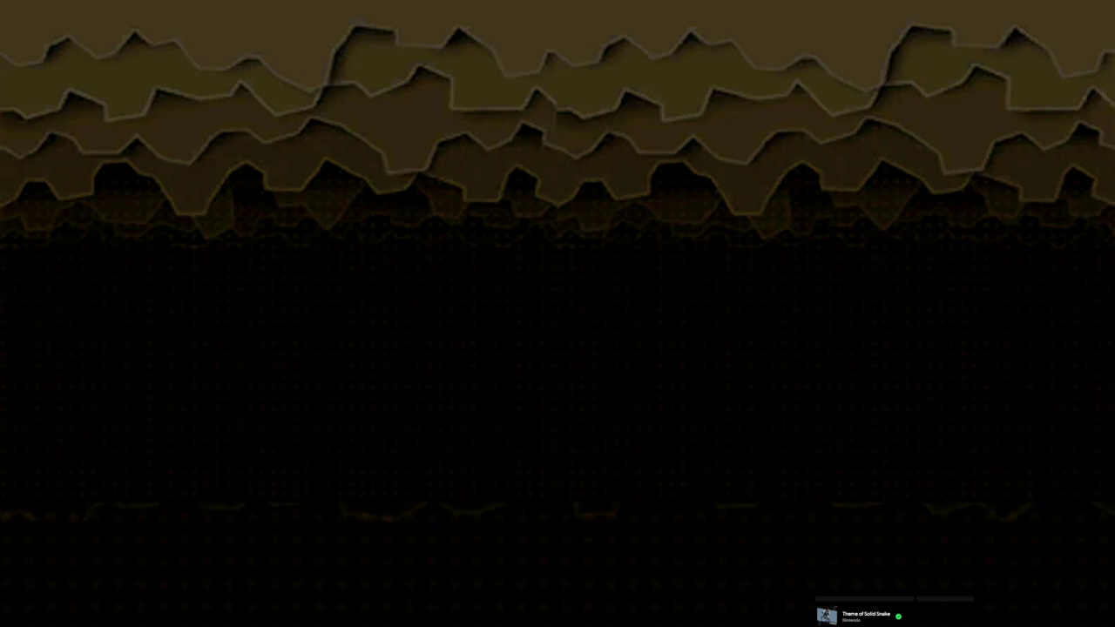
Playtest the full Goomba conversation, checking Mario's reaction and the Goomba's follow-up message, and exit the test
key(Right)
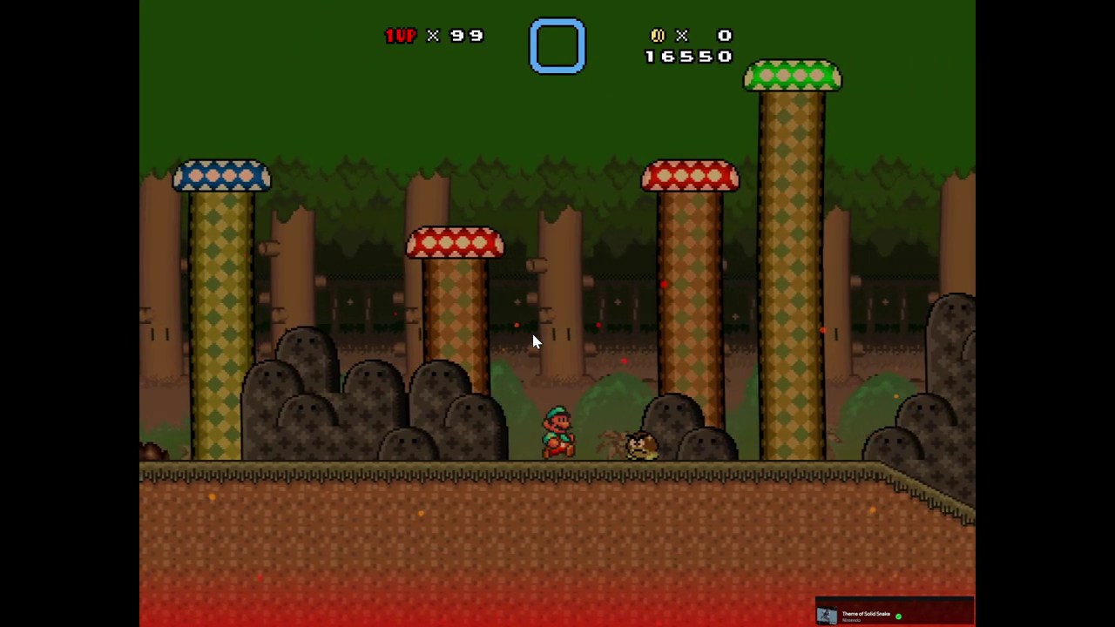
key(Up)
key(z)
key(x)
key(z)
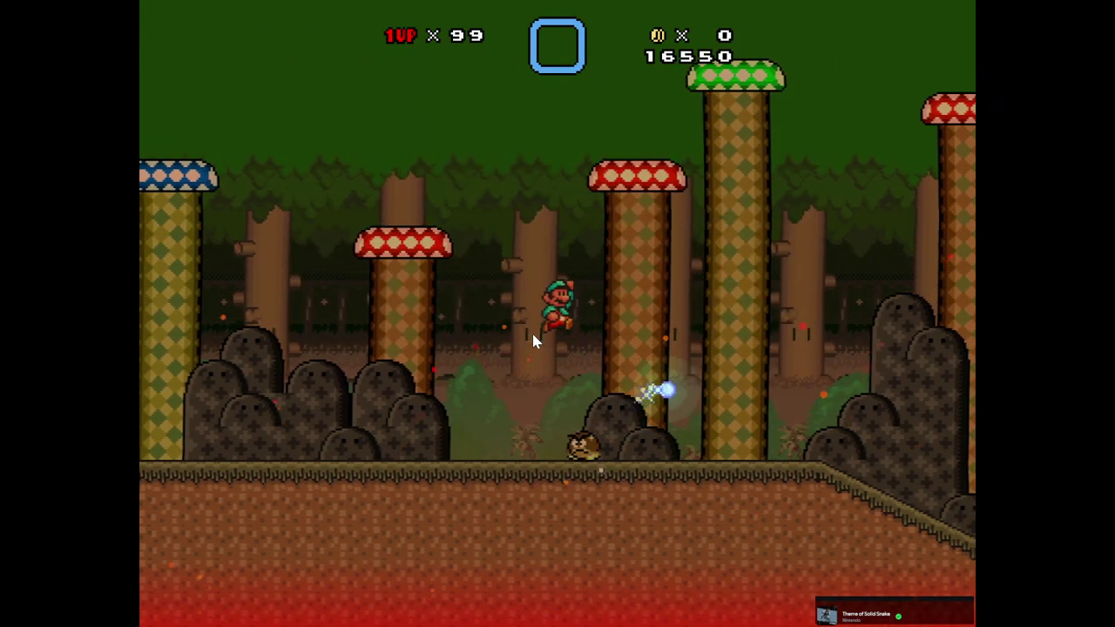
key(Up)
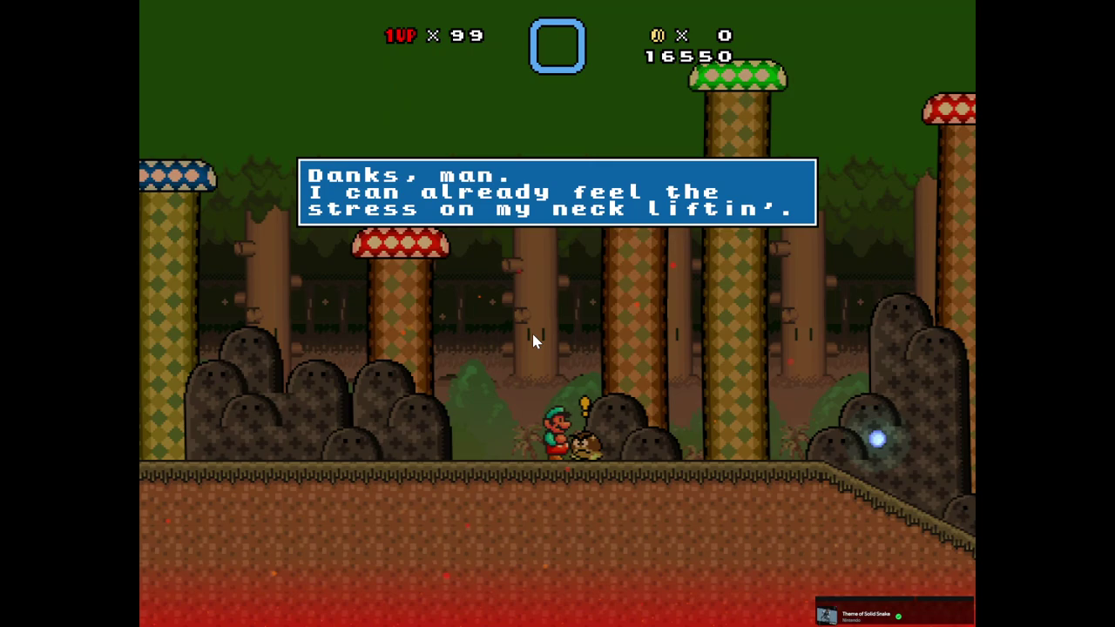
key(z)
key(Escape)
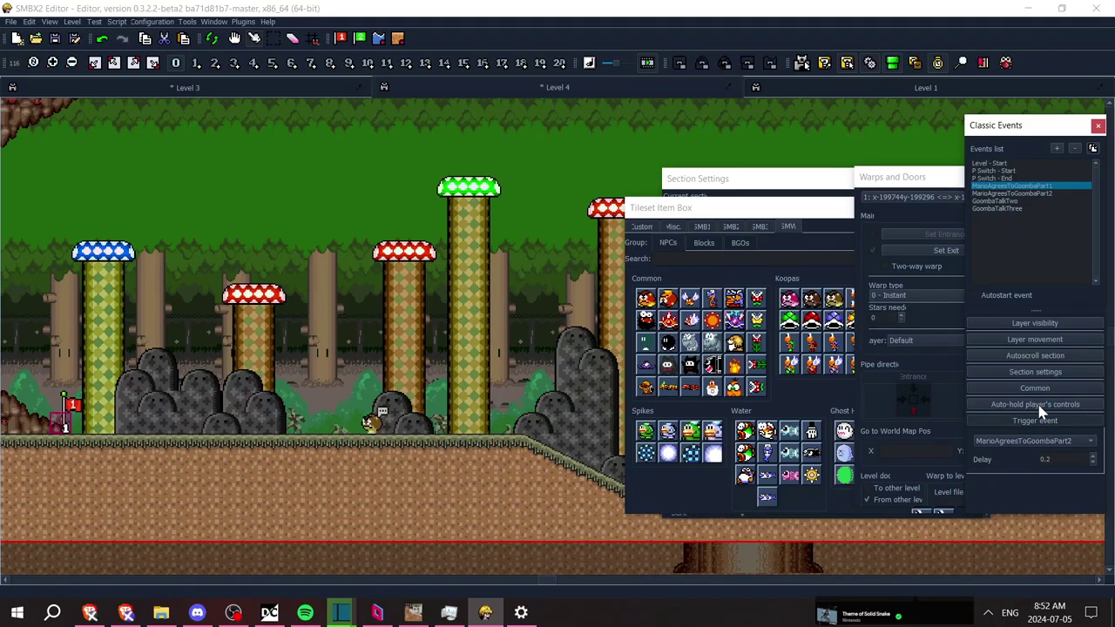
Remove Run from MarioAgreesToGoombaPart2's auto-held controls, keeping Jump, and save the level
click(1035, 403)
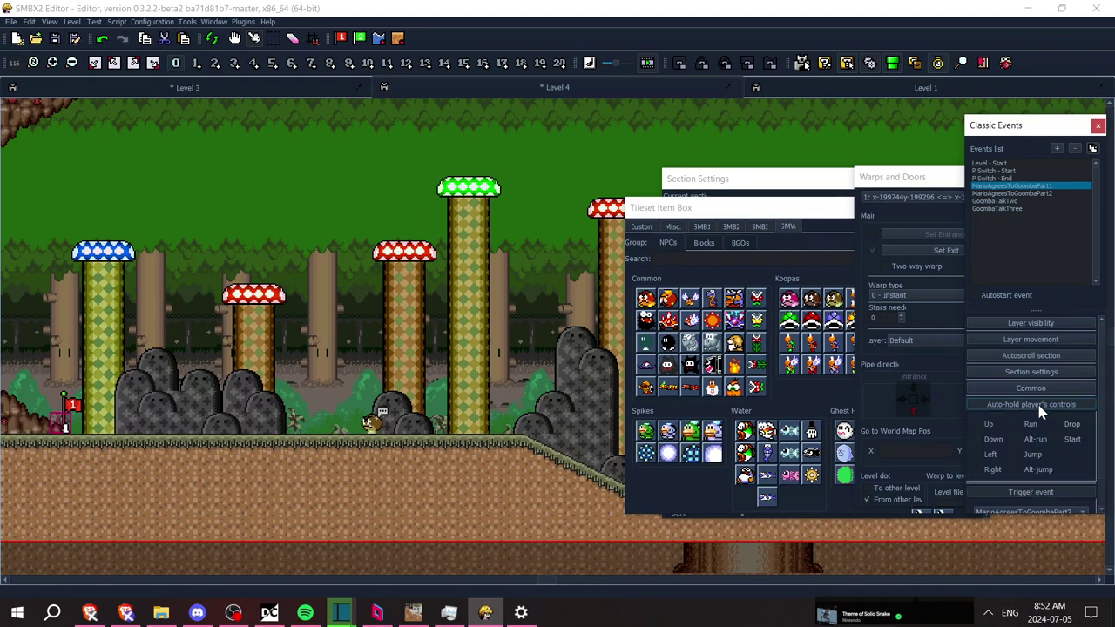
click(1027, 193)
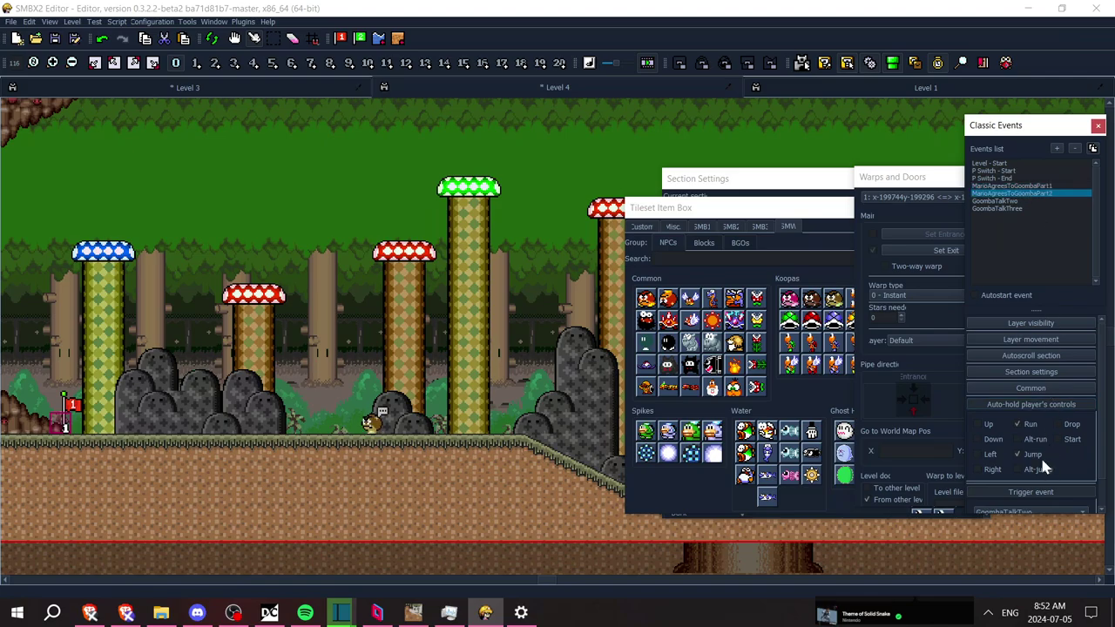
key(ctrl+s)
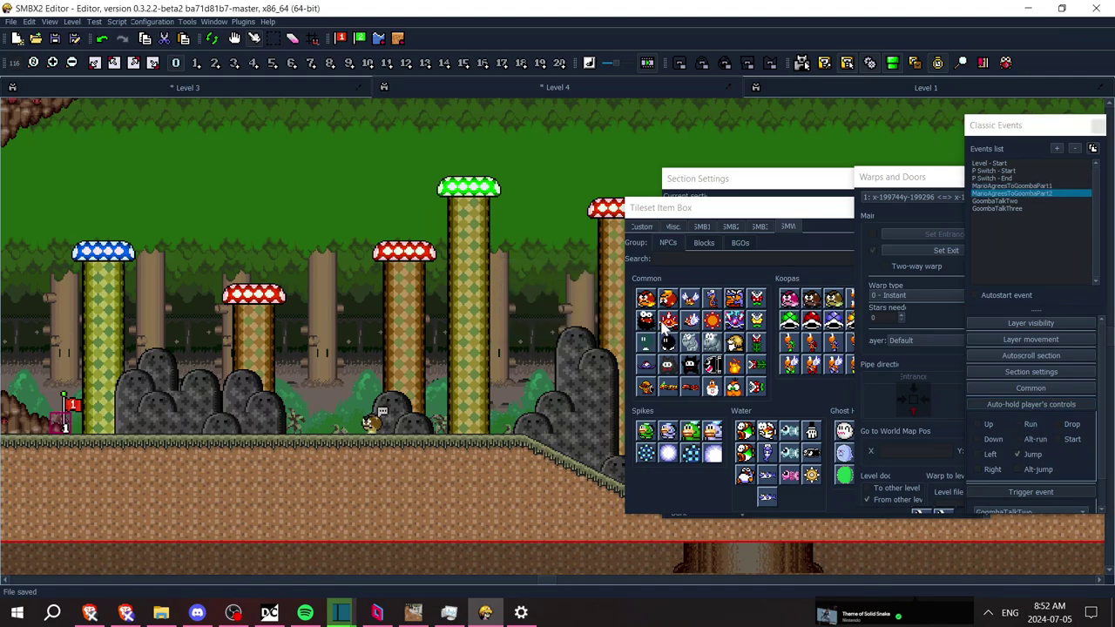
Playtest the Goomba conversation with only Jump auto-held, going through both of the Goomba's messages
key(F5)
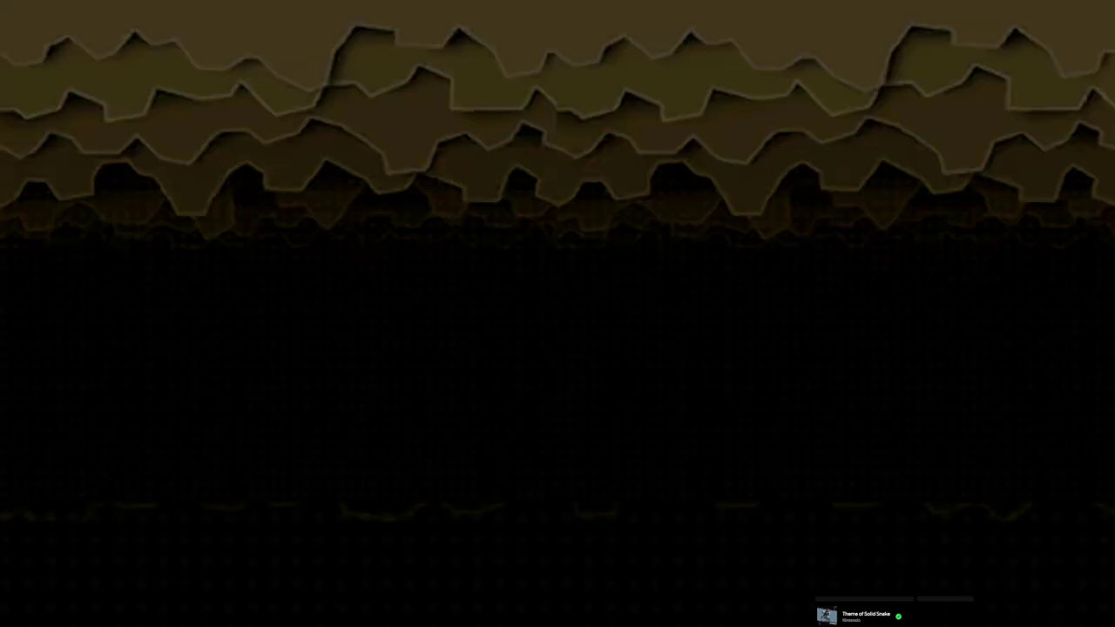
key(Right)
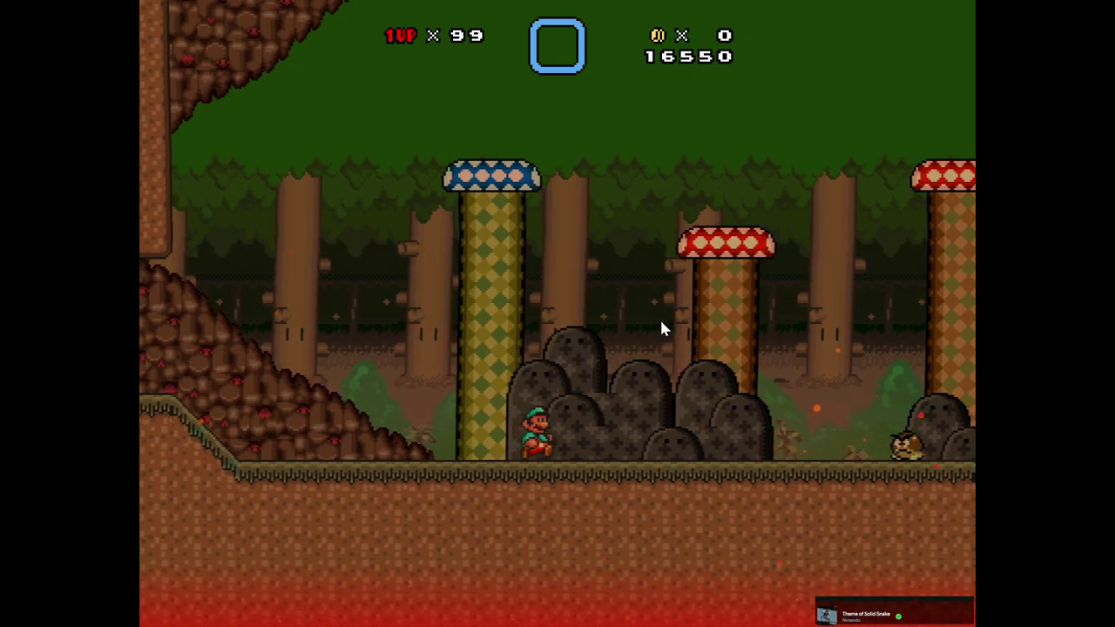
key(Right)
key(Left)
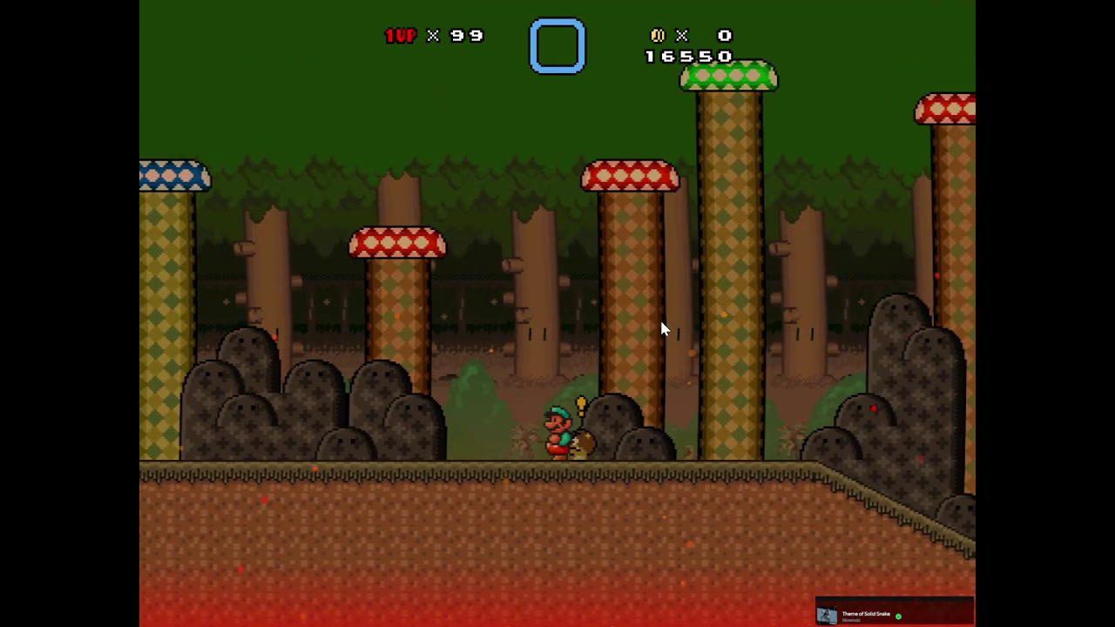
key(Right)
key(Up)
key(z)
key(z)
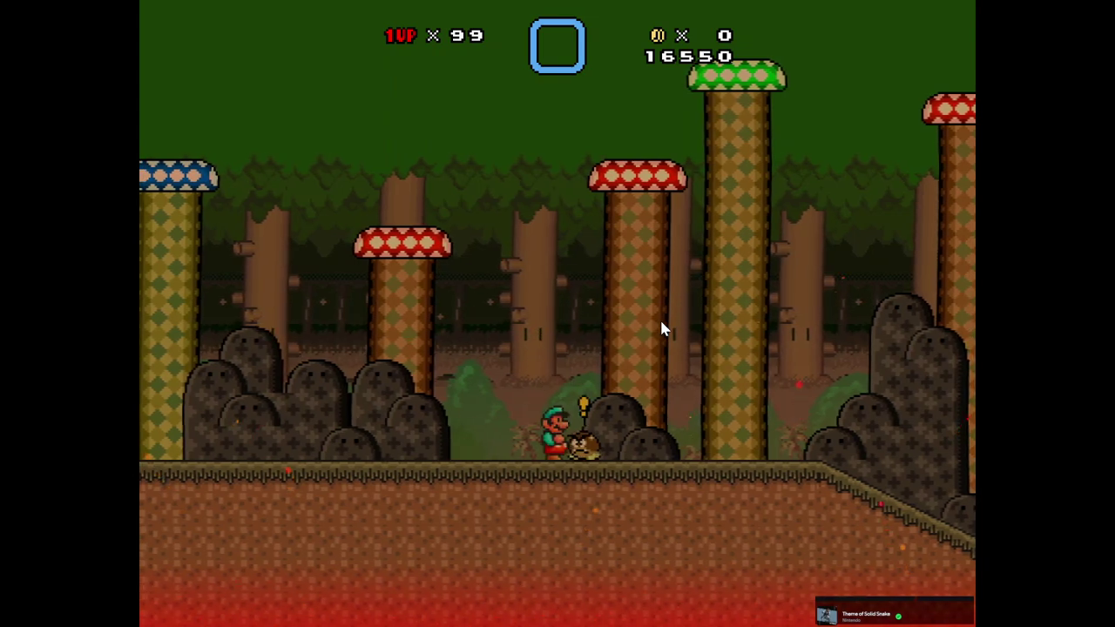
key(Up)
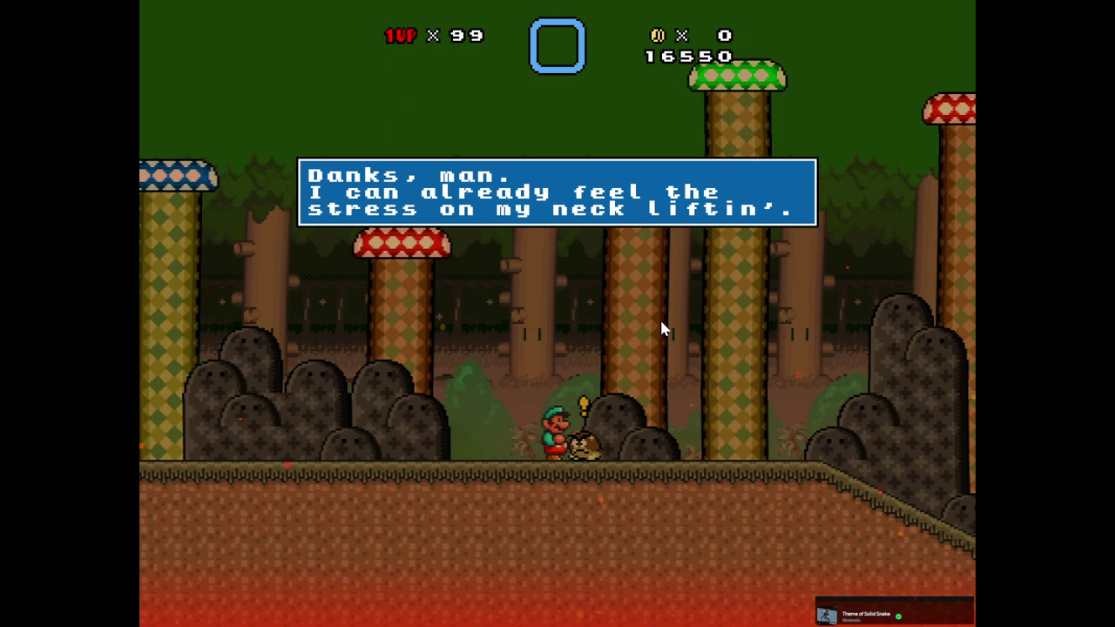
key(z)
Talk to the Goomba again in the same playtest to check that the whole conversation repeats
key(Right)
key(Left)
key(Right)
key(Right)
key(Right)
key(Up)
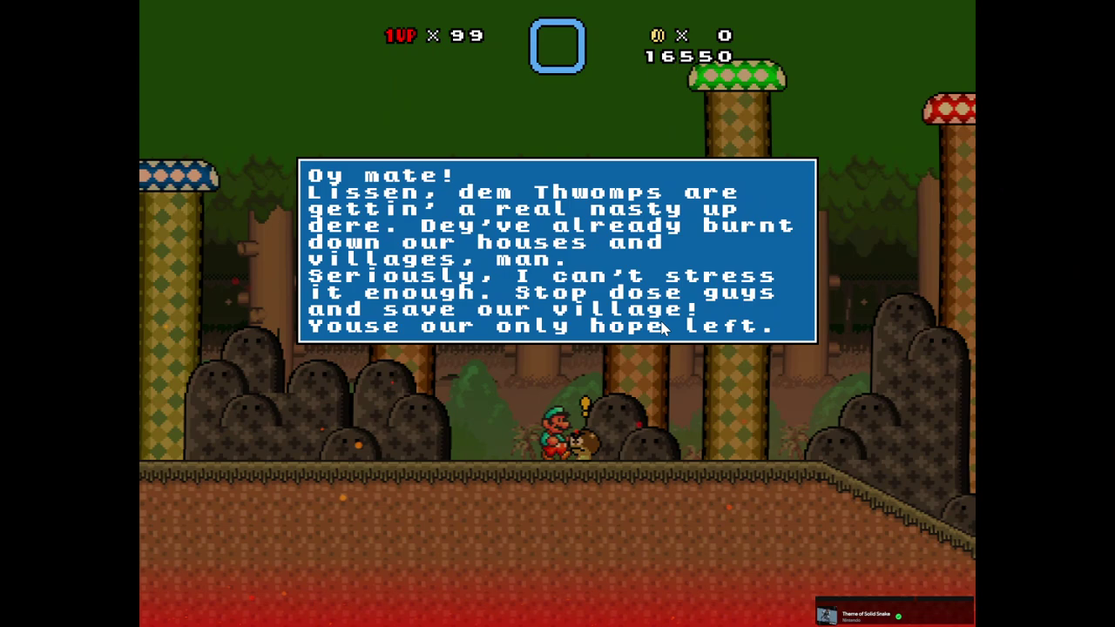
key(z)
key(z)
key(Up)
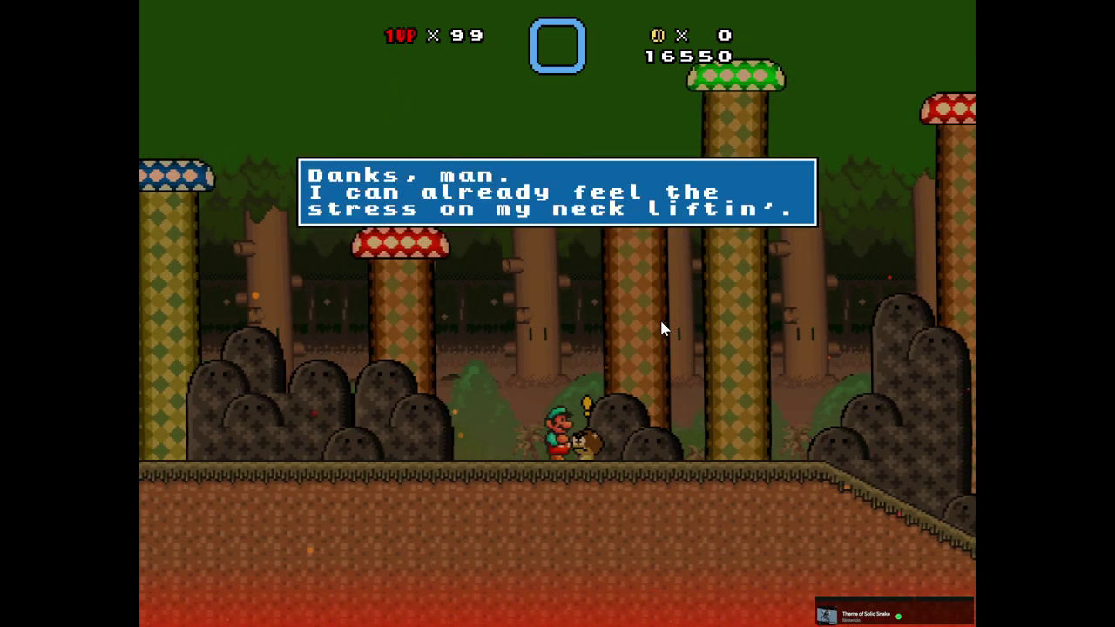
key(x)
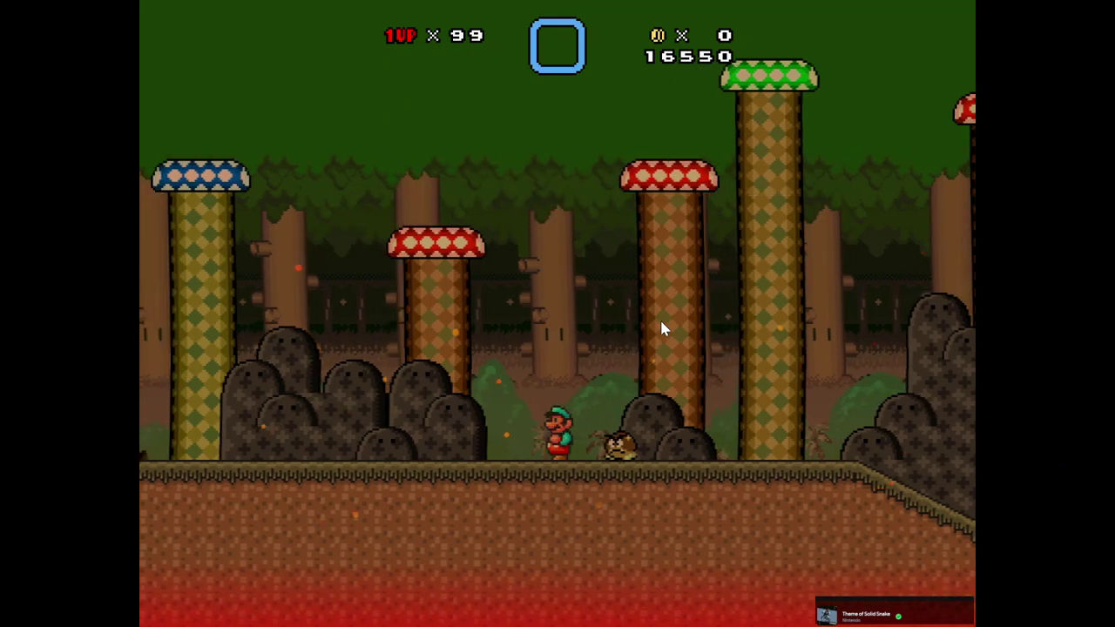
Playtest the level past the Goomba, running and jumping Mario rightward over the slopes, and exit the test
key(Right)
key(z)
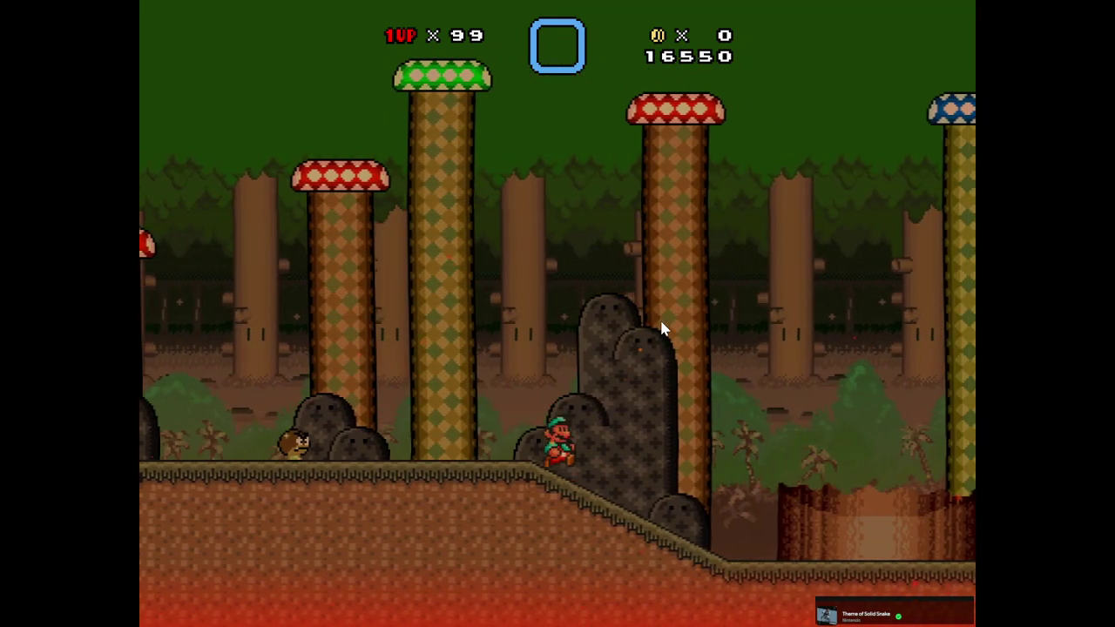
key(Right)
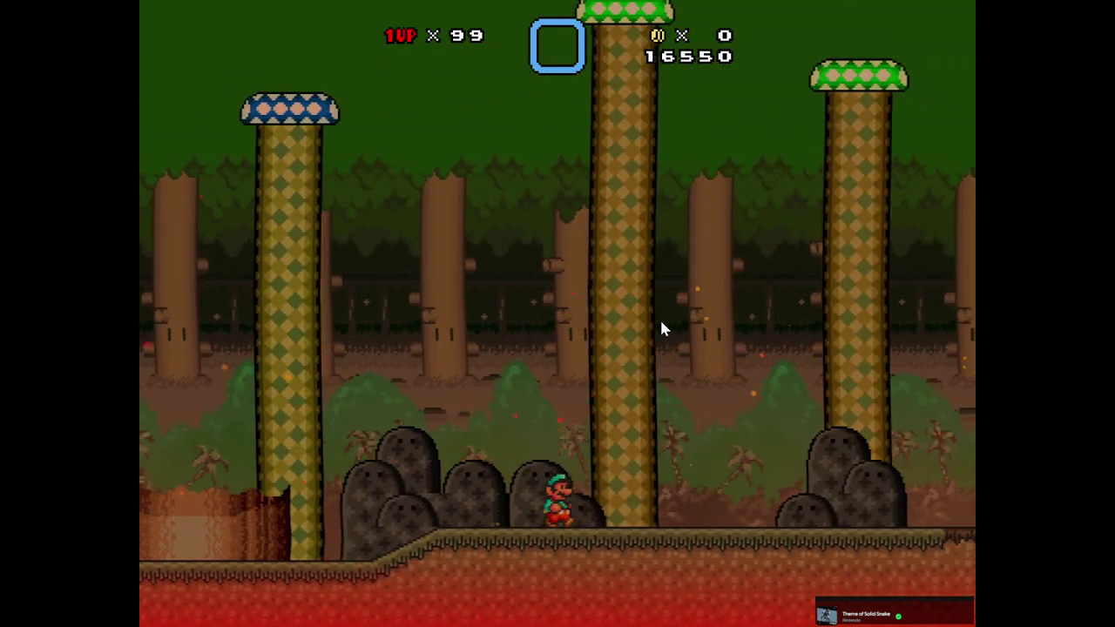
key(Right)
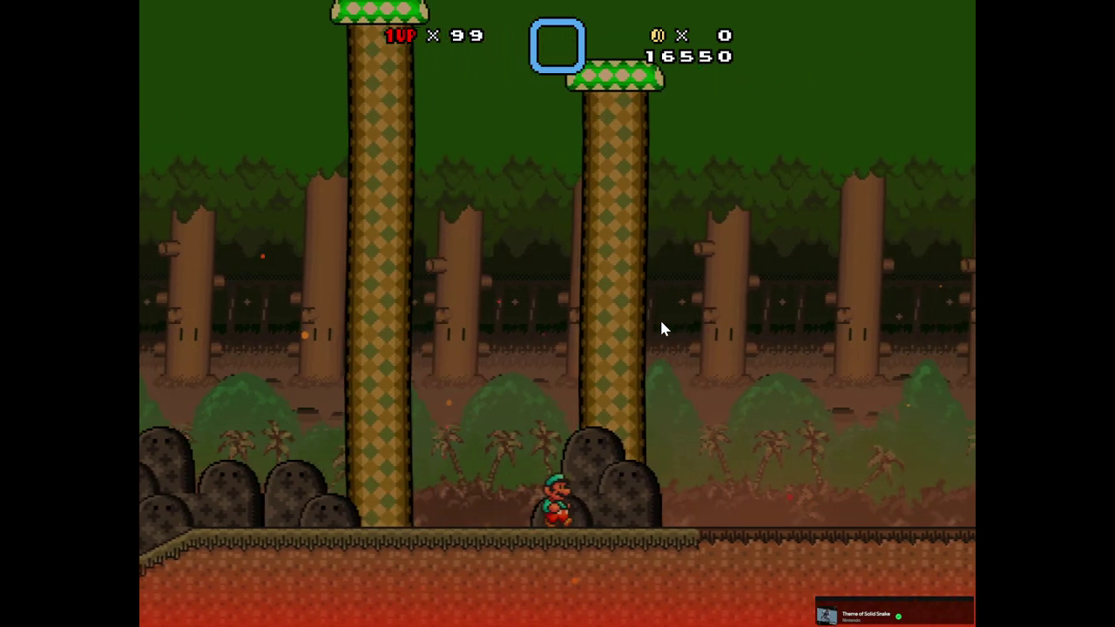
key(Right)
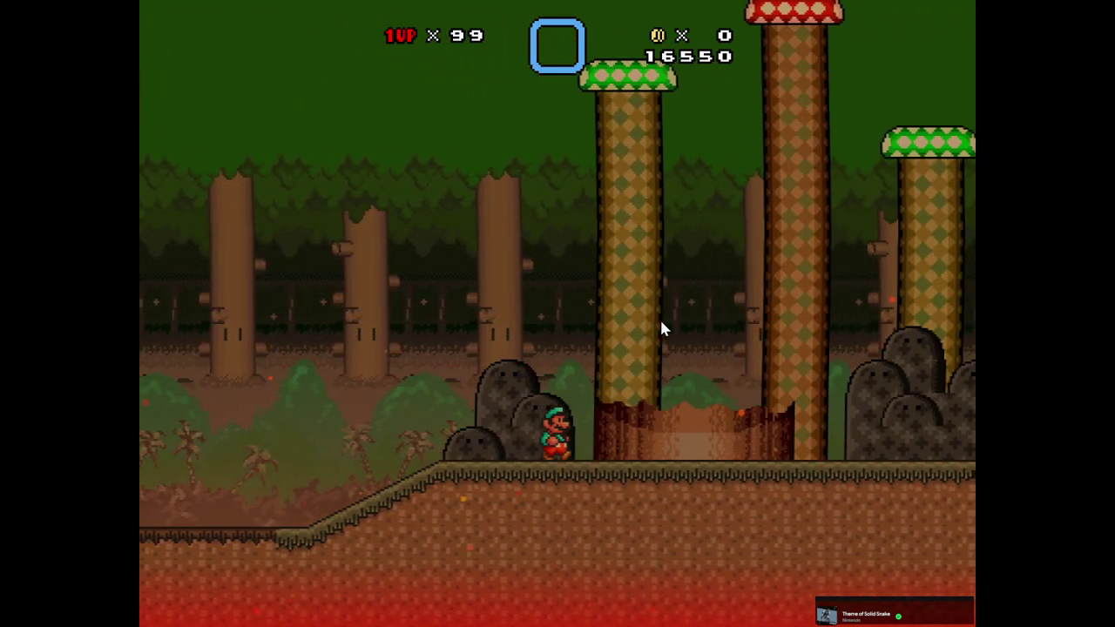
key(Right)
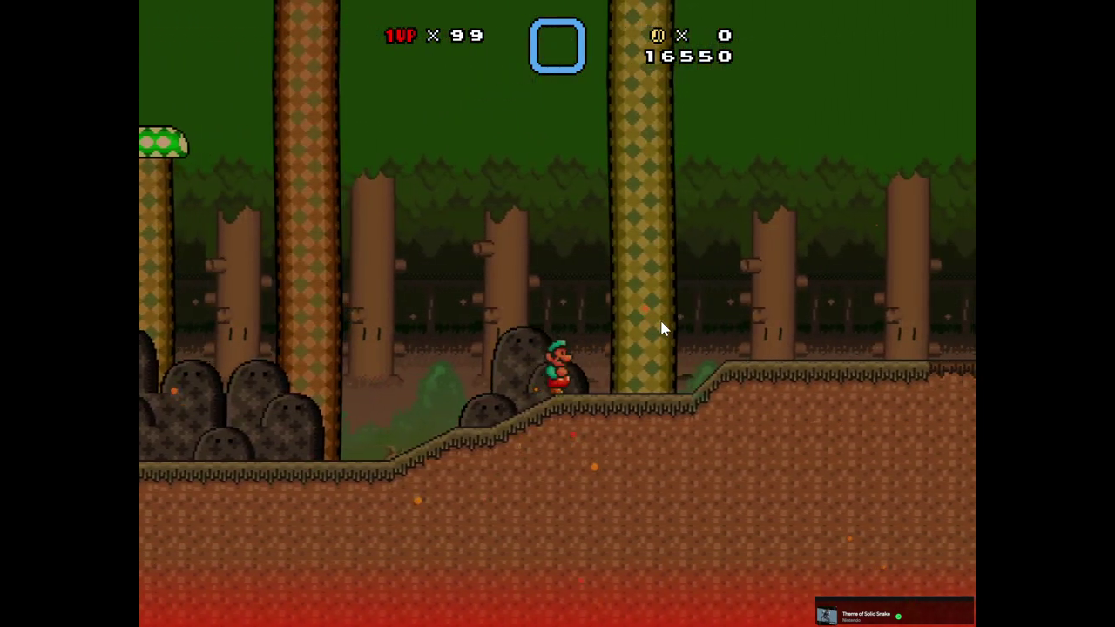
key(x)
key(Right)
key(x)
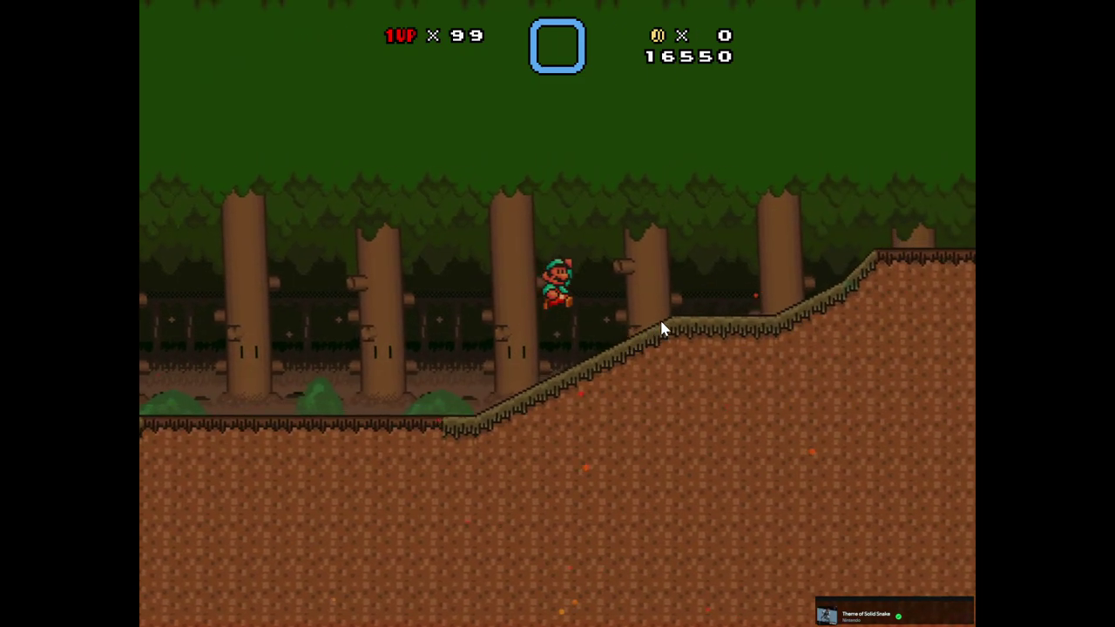
key(Right)
key(Down)
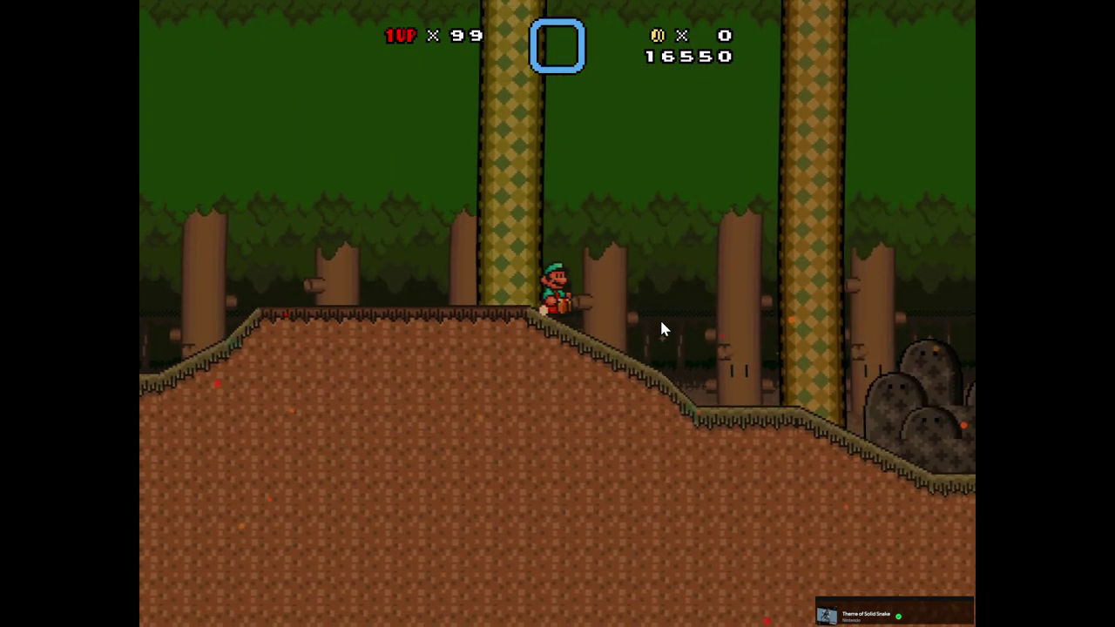
key(Right)
key(x)
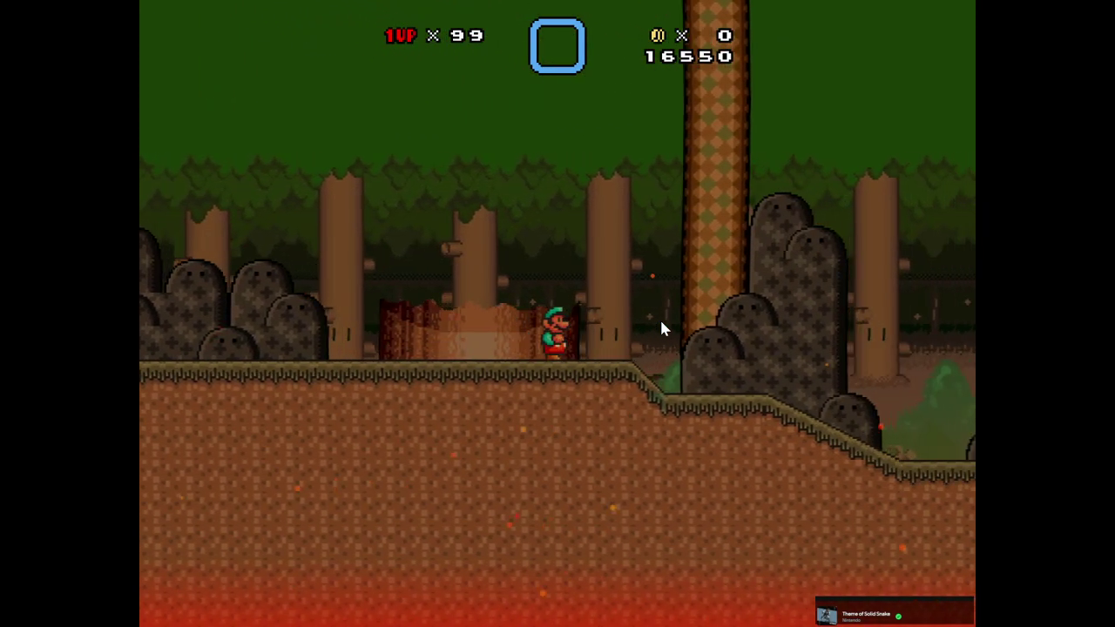
key(Right)
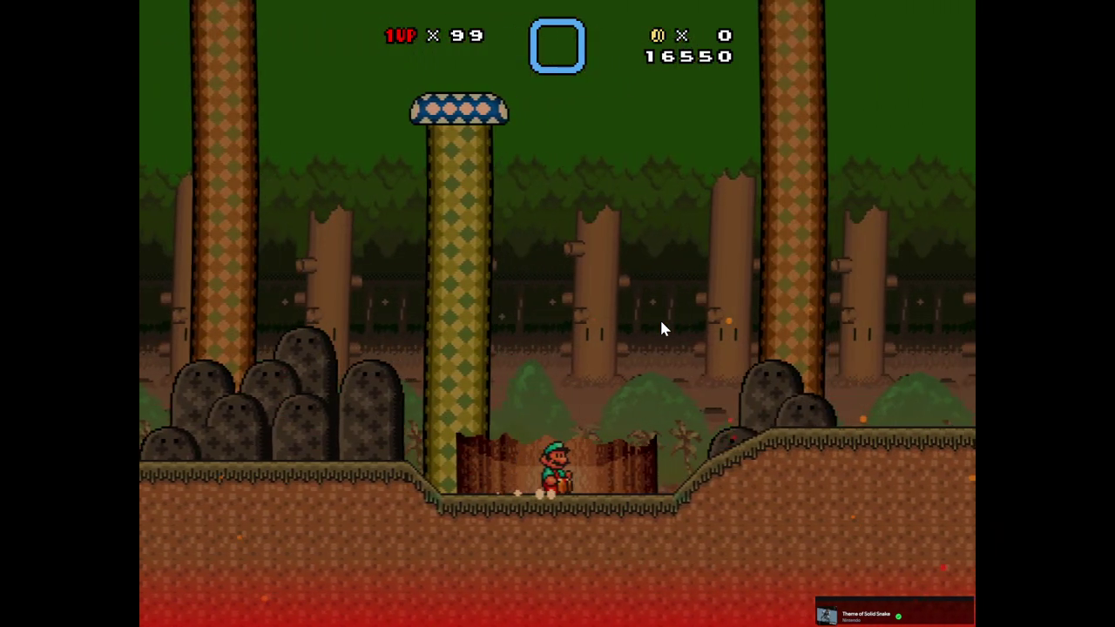
key(x)
key(Right)
key(Down)
key(Escape)
key(Up)
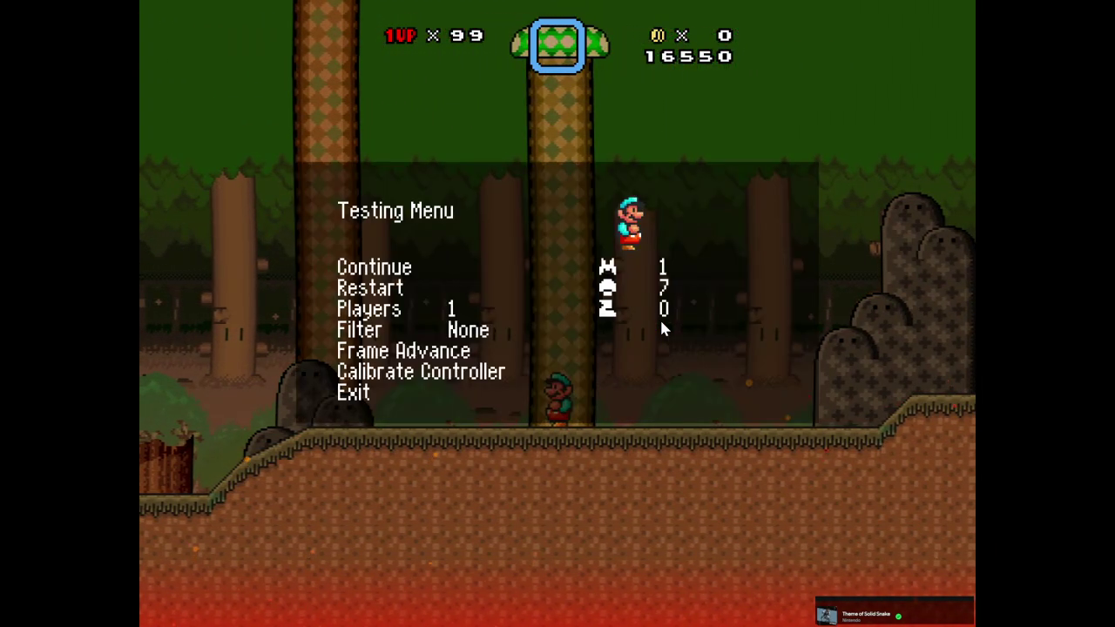
key(Return)
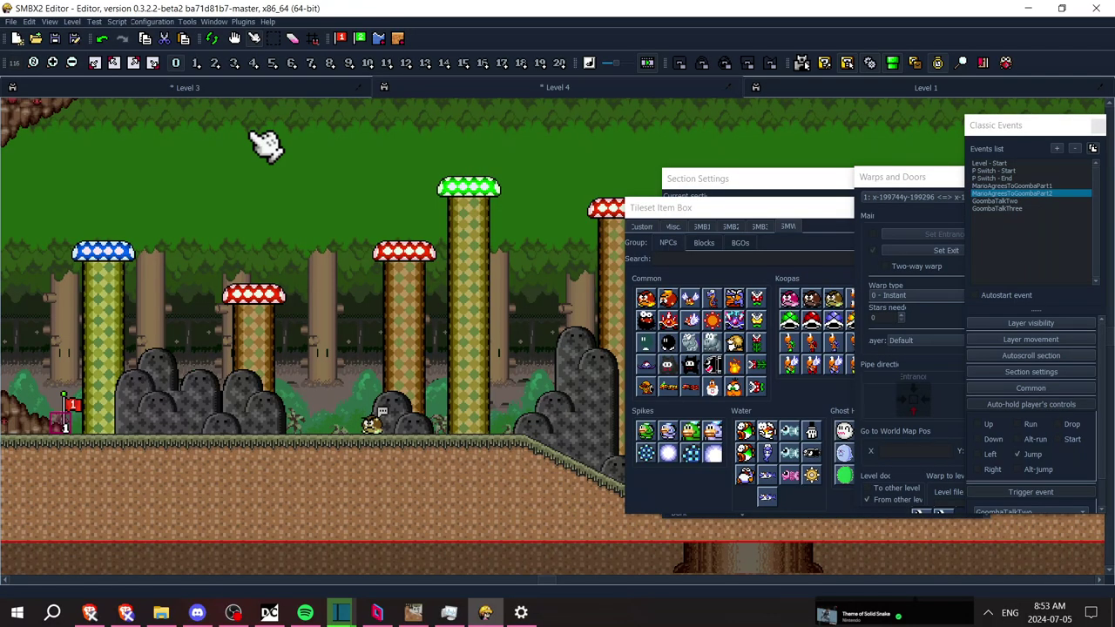
Show the level's layers, add a layer named PowerUpFromGoomba, and select it
mouse_move(716, 209)
mouse_down()
mouse_move(659, 169)
mouse_move(726, 194)
mouse_move(699, 212)
mouse_up()
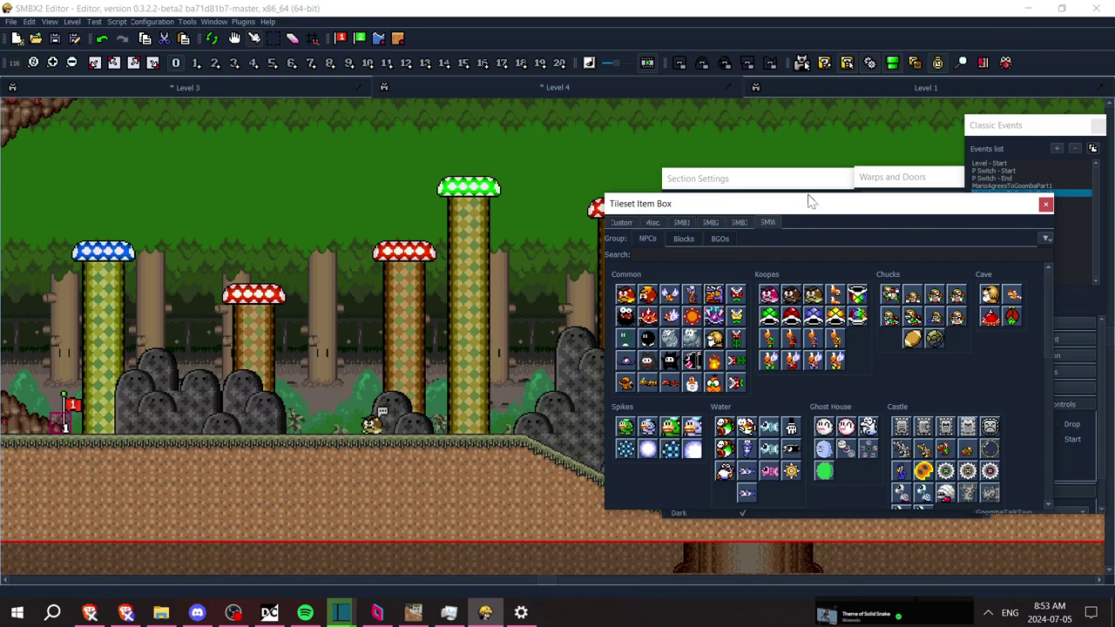
drag(818, 213, 742, 183)
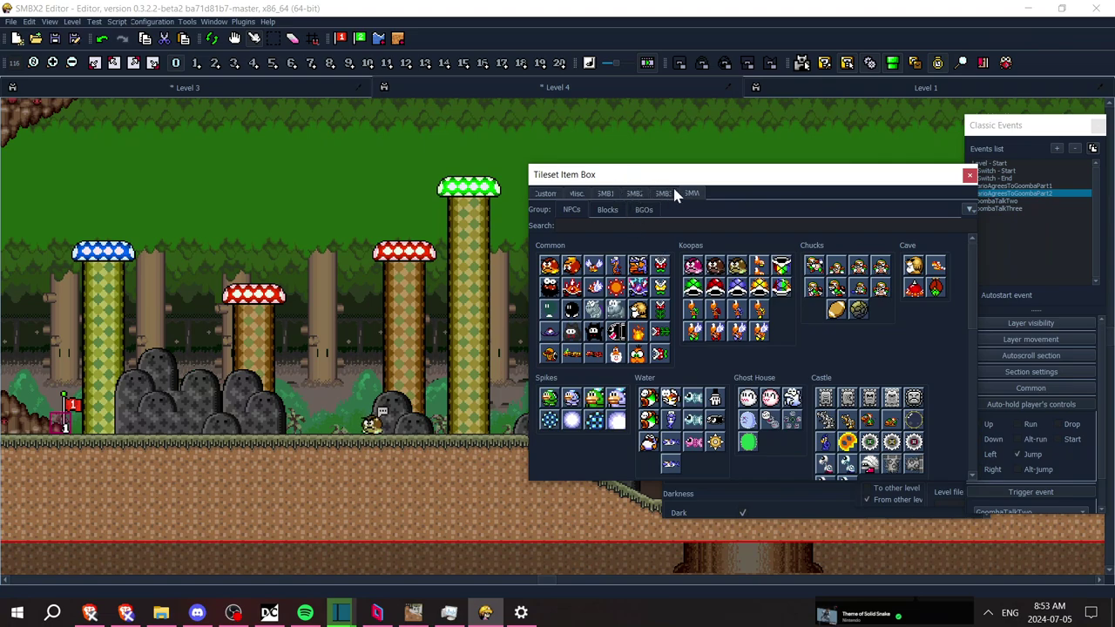
click(933, 67)
click(931, 66)
click(914, 63)
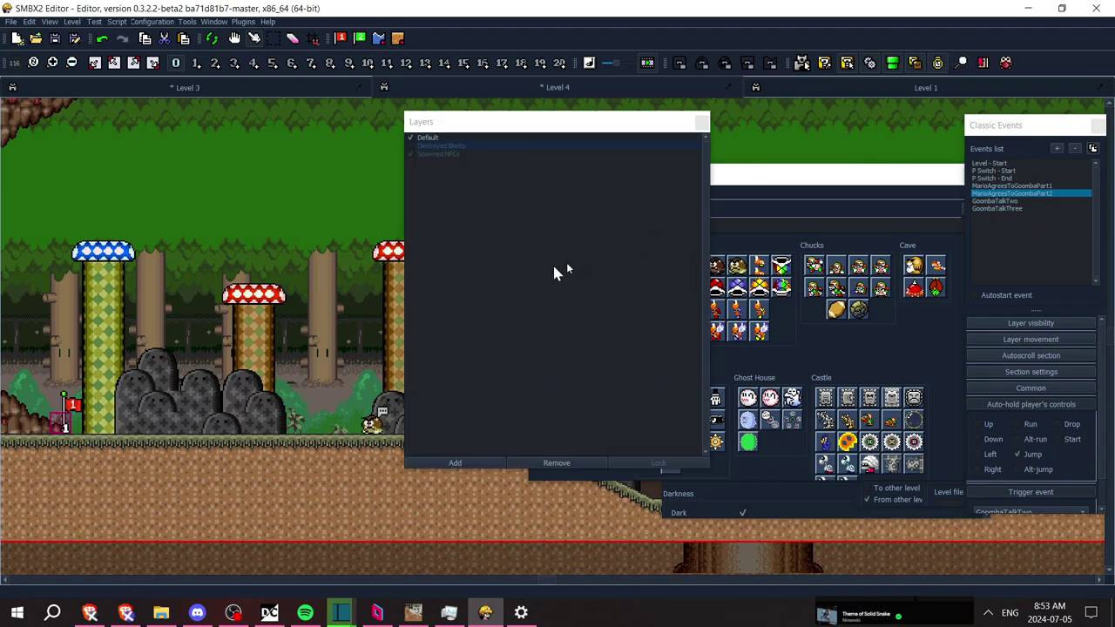
click(486, 467)
text(PowerUpFromGoomba)
key(Return)
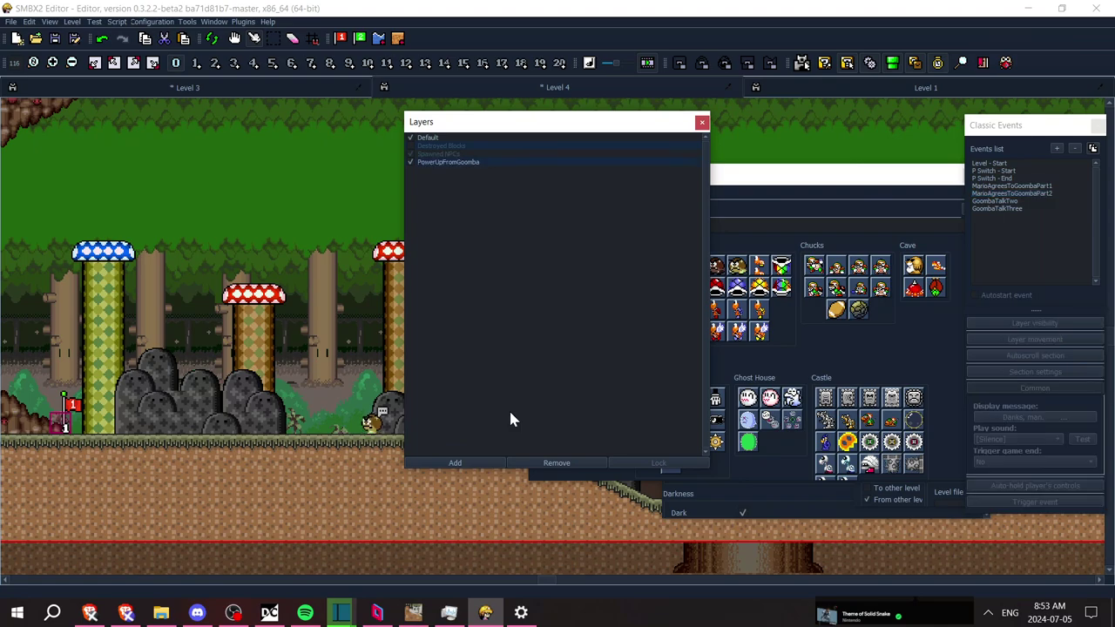
click(484, 160)
Pick the suit power-up with NPC ID 170 from the SMB3 NPC items for placement
click(784, 192)
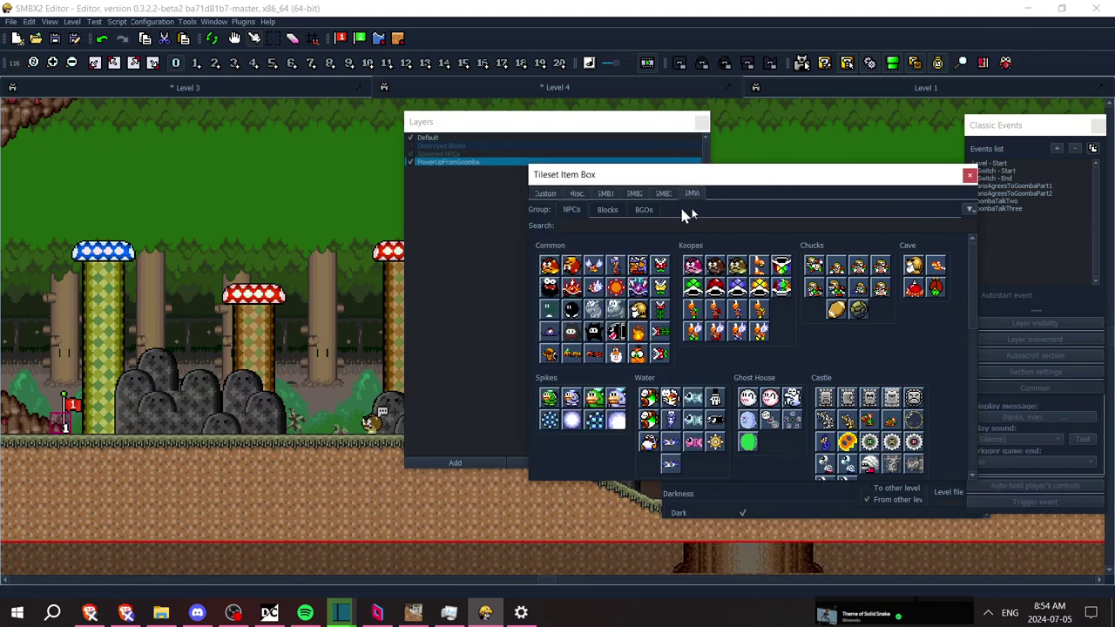
click(614, 197)
click(652, 197)
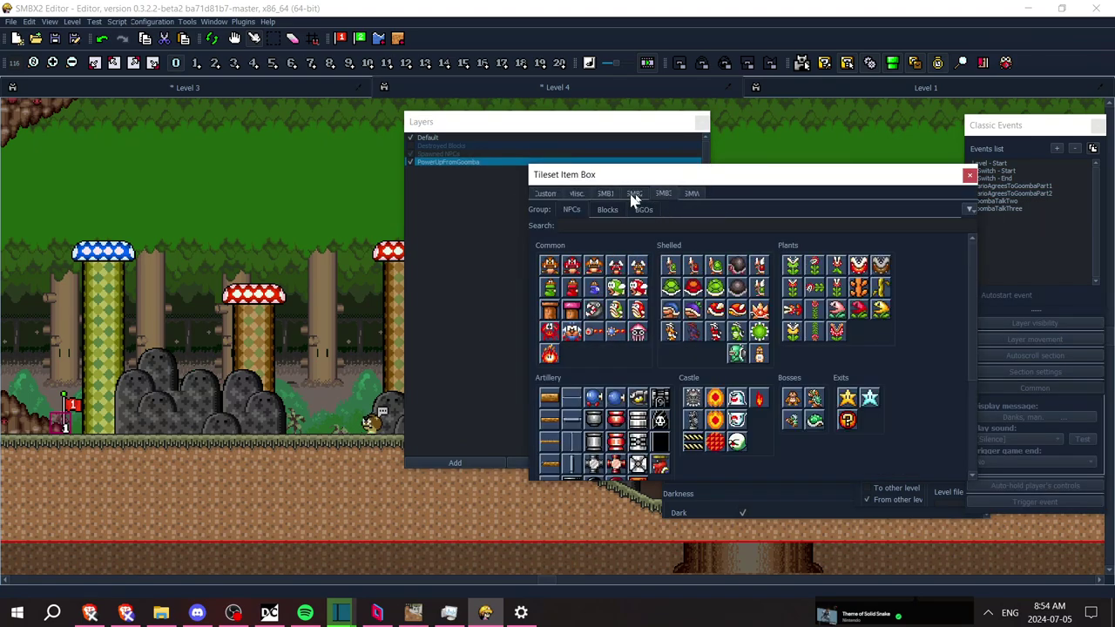
click(635, 197)
click(615, 196)
click(652, 193)
drag(974, 376, 909, 473)
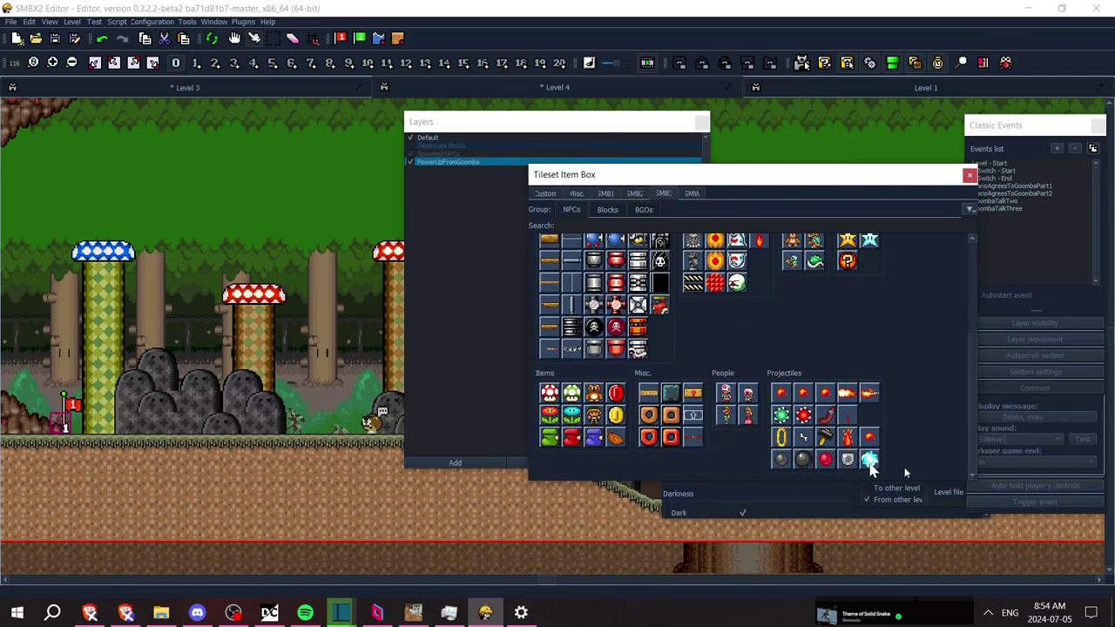
click(596, 436)
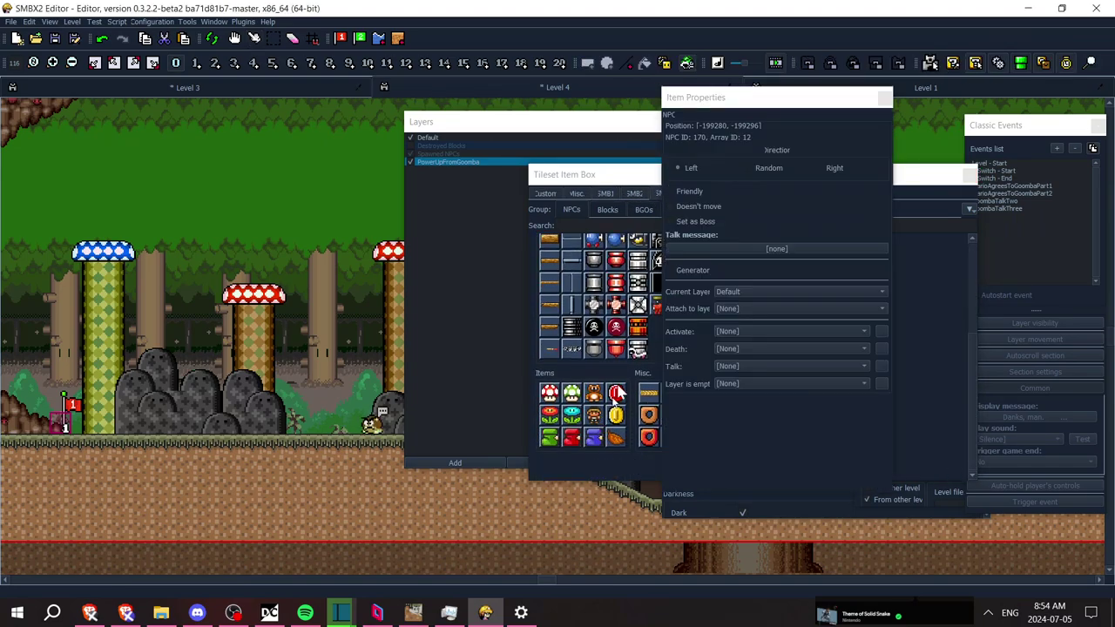
Set both the current layer and the attached layer of the suit power-up to PowerUpFromGoomba
click(756, 308)
click(742, 305)
click(748, 294)
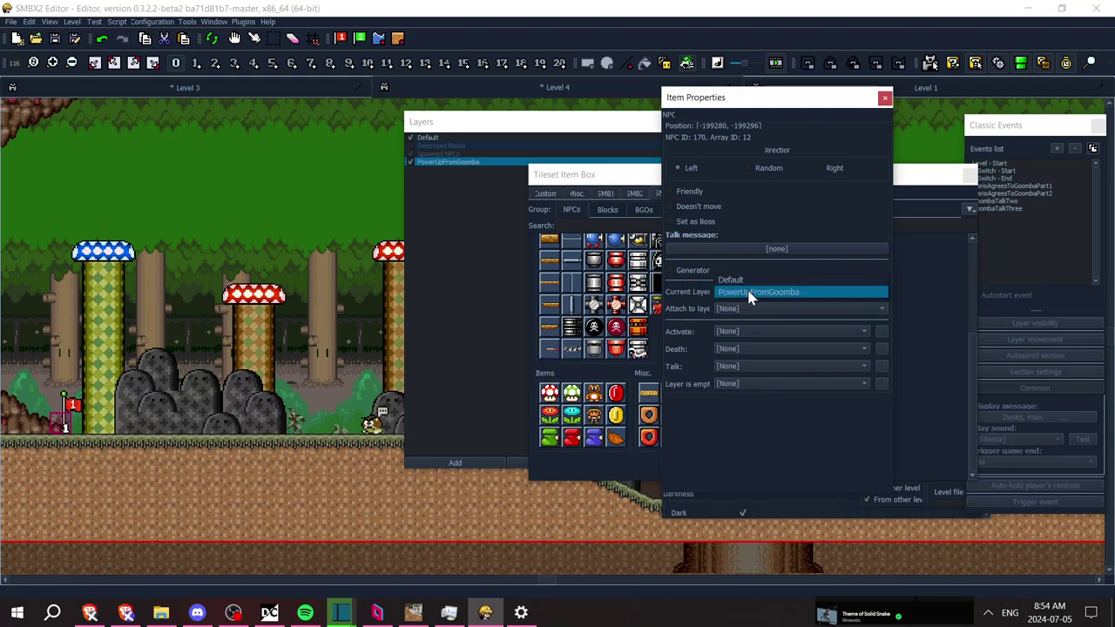
click(743, 293)
click(740, 308)
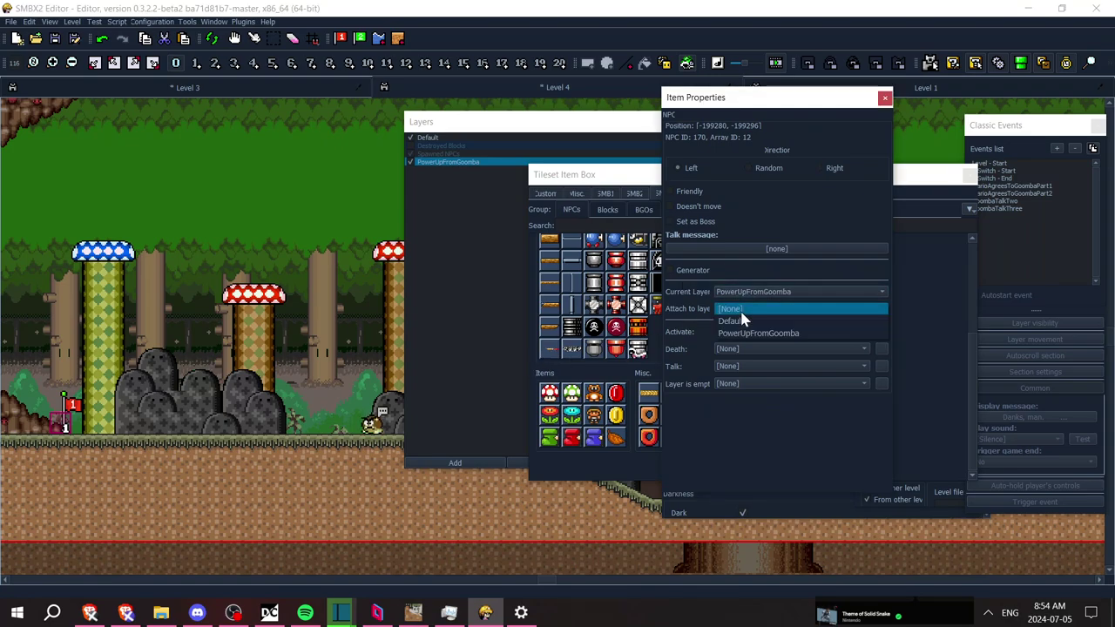
click(740, 332)
click(758, 293)
click(729, 294)
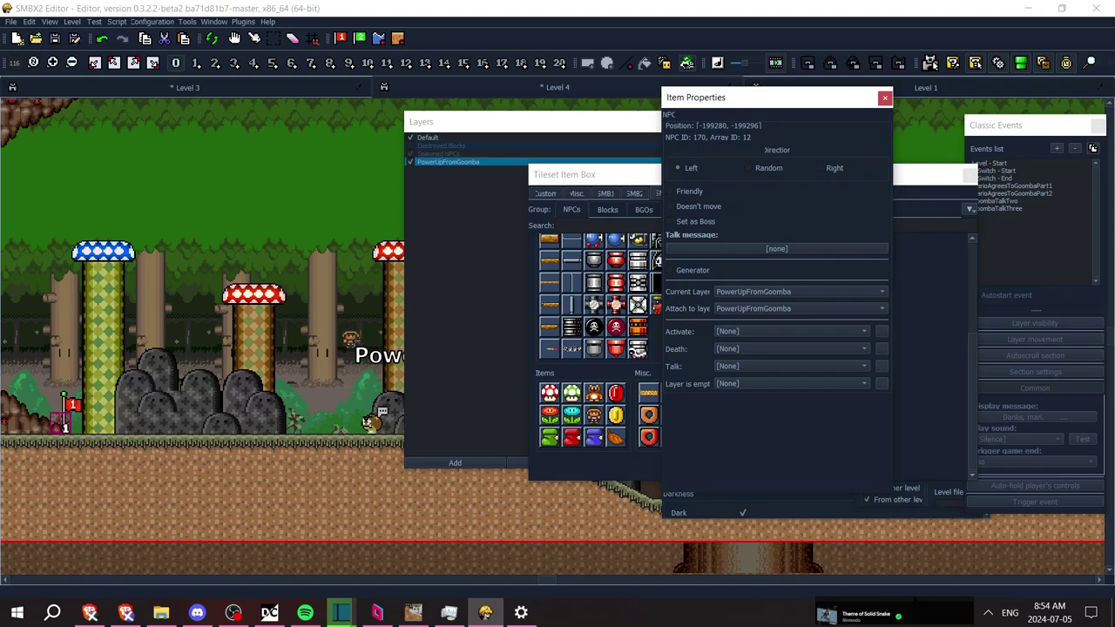
Place the suit power-up in the air just above and left of the Goomba, and hide the PowerUpFromGoomba layer
click(352, 342)
click(236, 39)
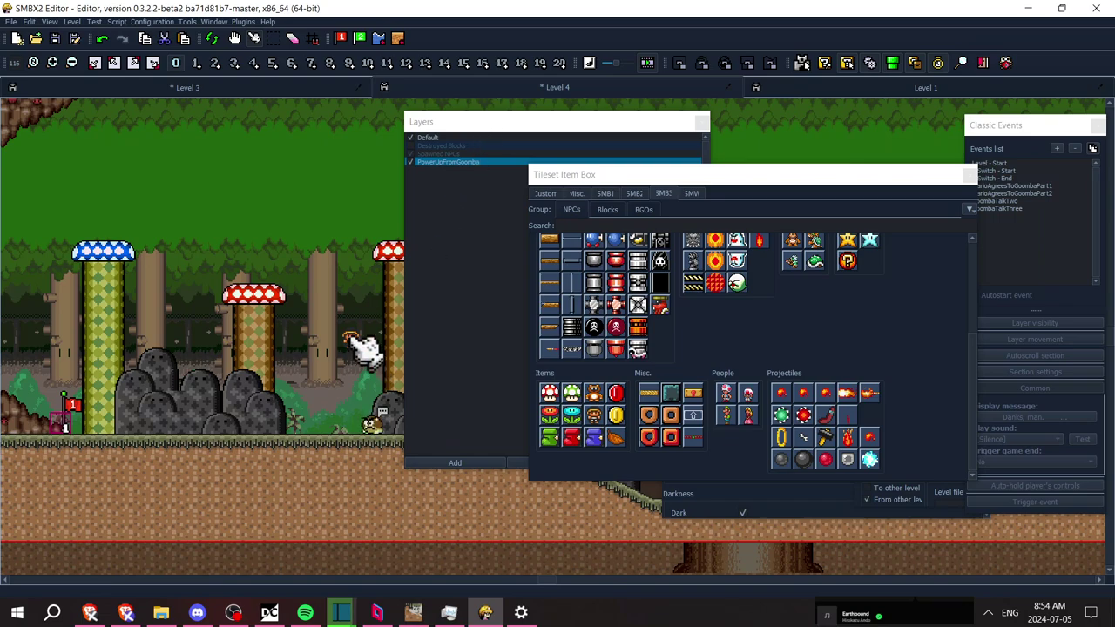
click(448, 148)
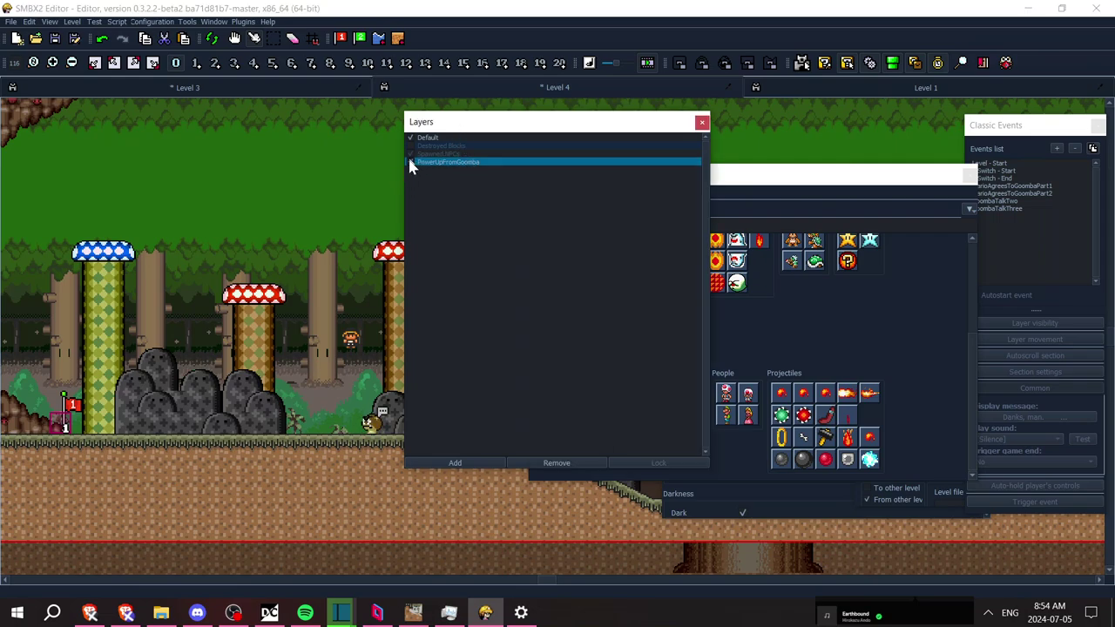
Add a new classic event named GoombaTalkFour after GoombaTalkThree
click(1002, 208)
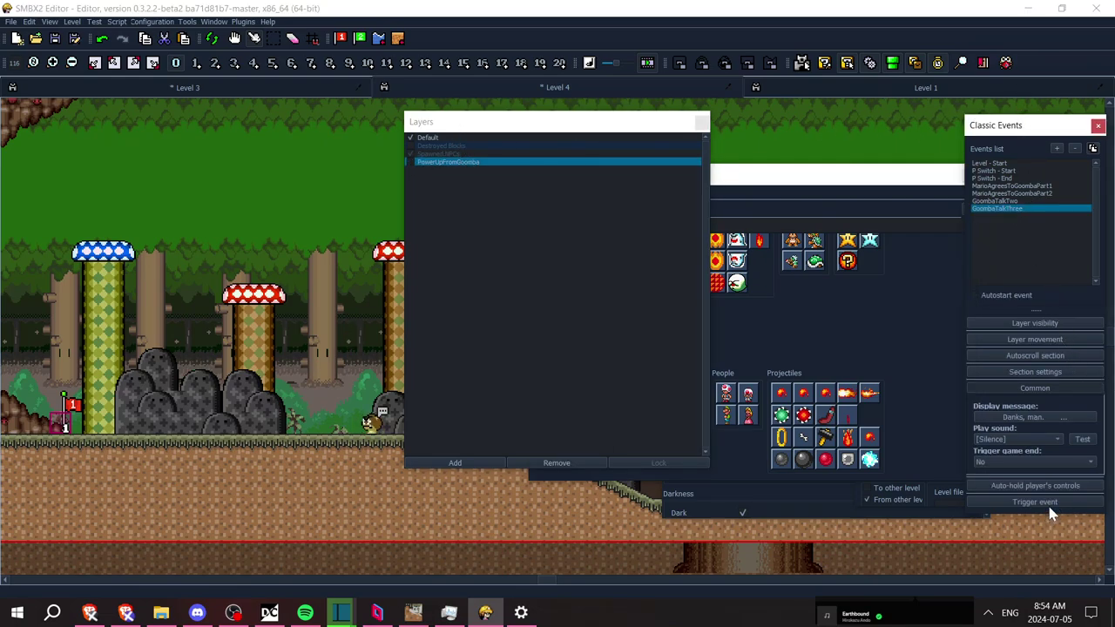
scroll(1097, 483, down, 1)
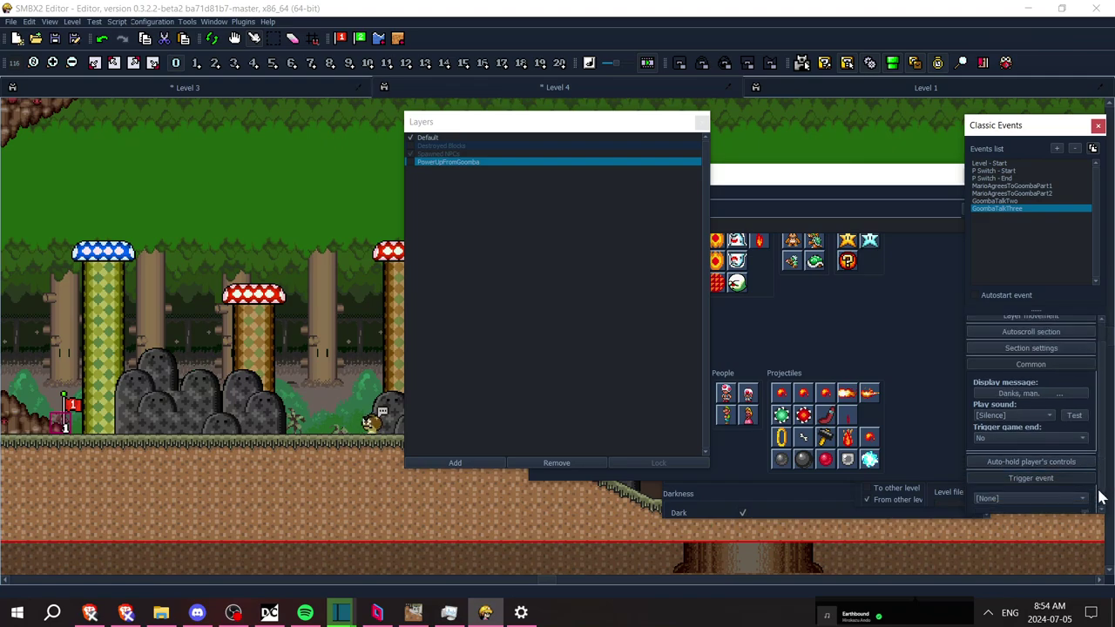
click(1056, 148)
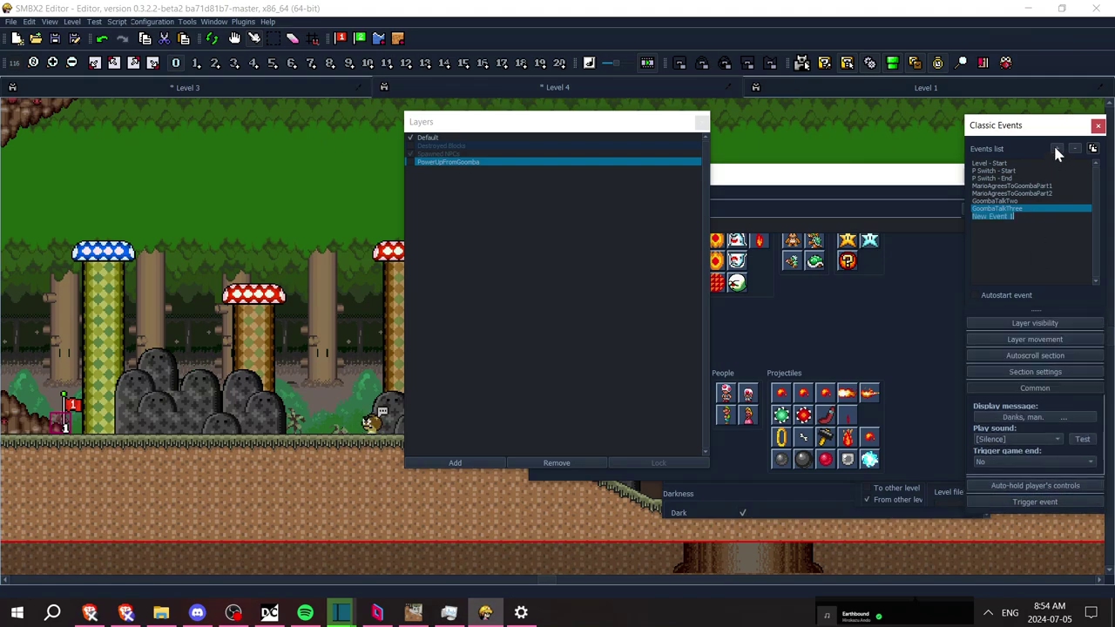
text(GoombaTalkFour)
Make GoombaTalkThree trigger the GoombaTalkFour event with a delay of 0.4
click(1060, 503)
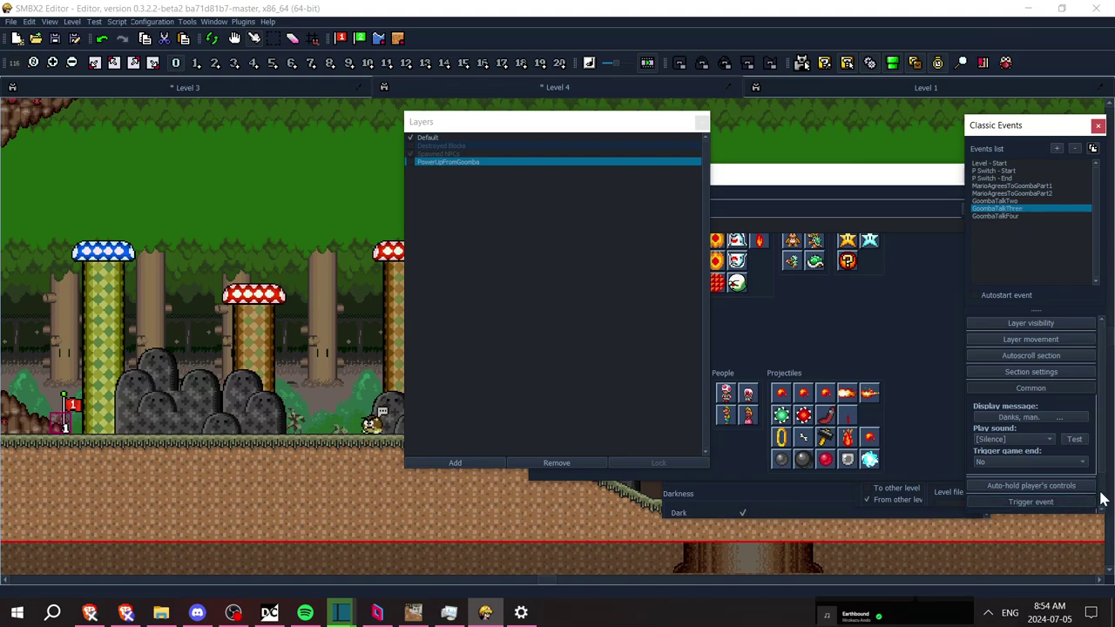
scroll(1102, 499, down, 1)
click(1071, 502)
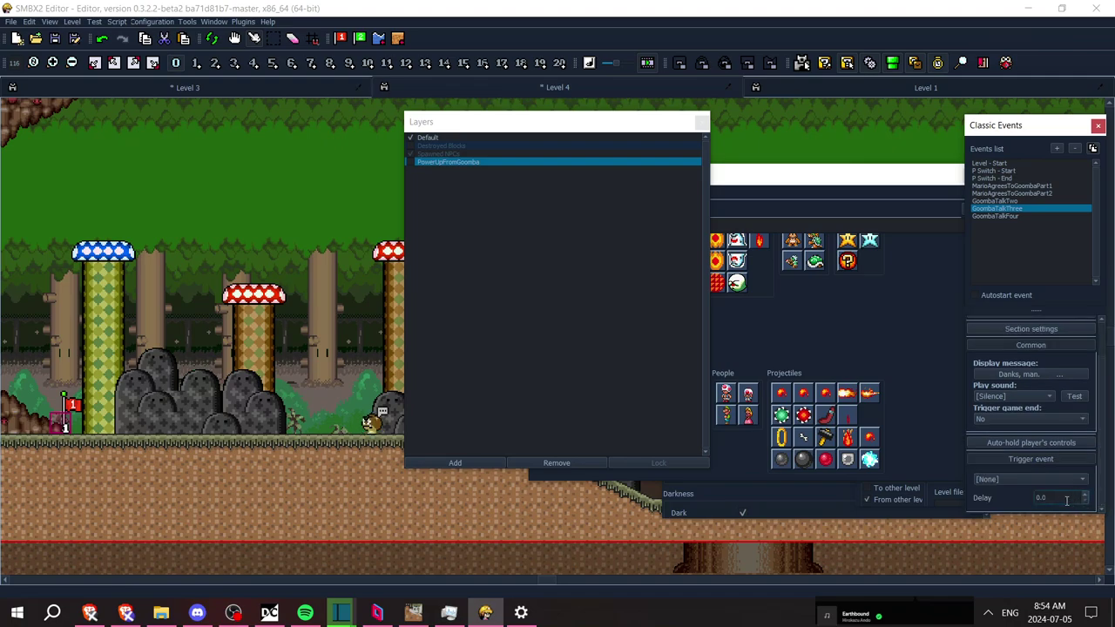
click(1028, 480)
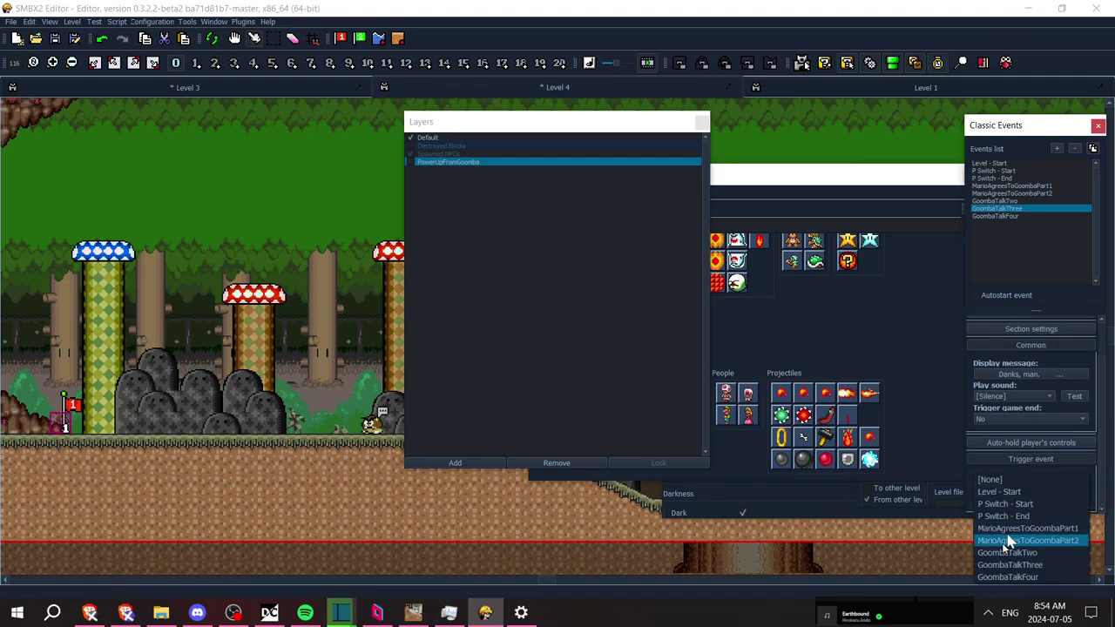
click(1009, 576)
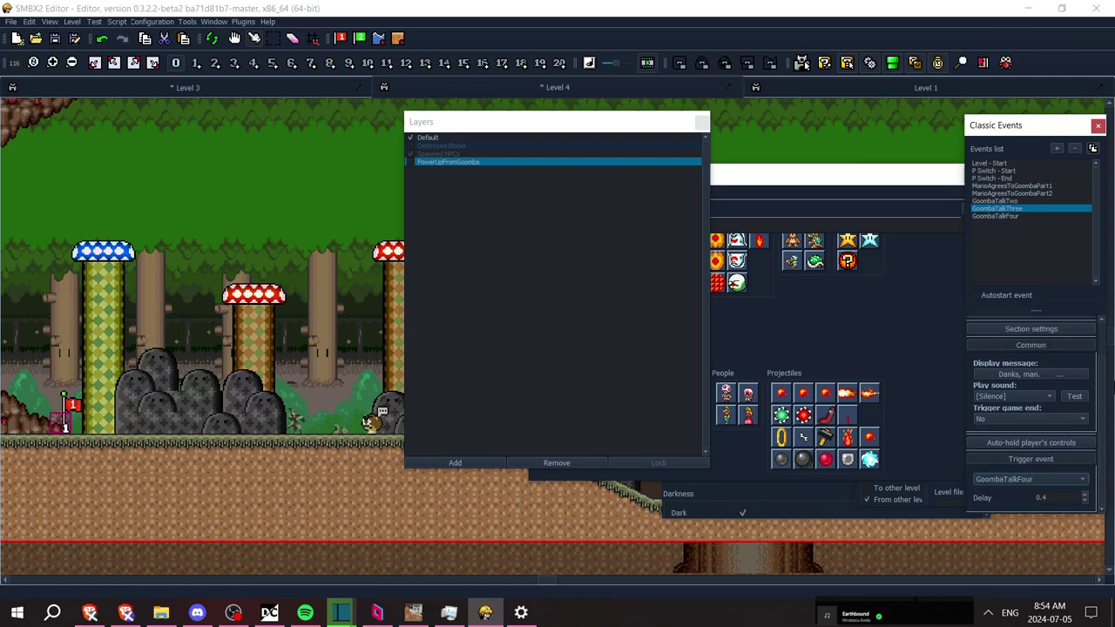
Set the GoombaTalkFour event to show the PowerUpFromGoomba layer
scroll(1104, 396, up, 2)
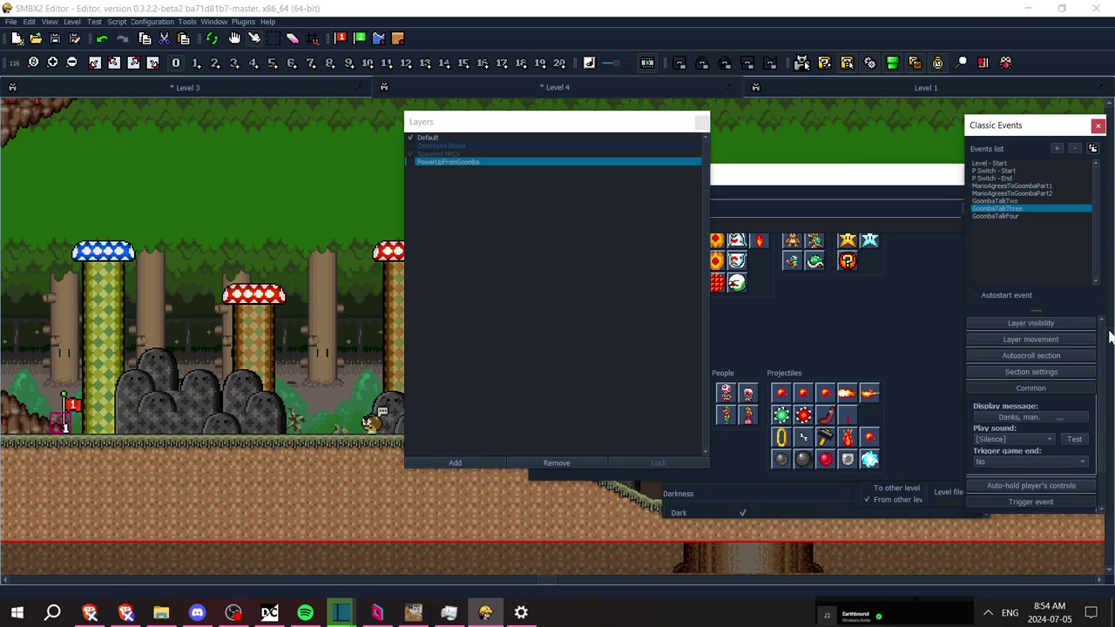
click(1044, 323)
click(1003, 217)
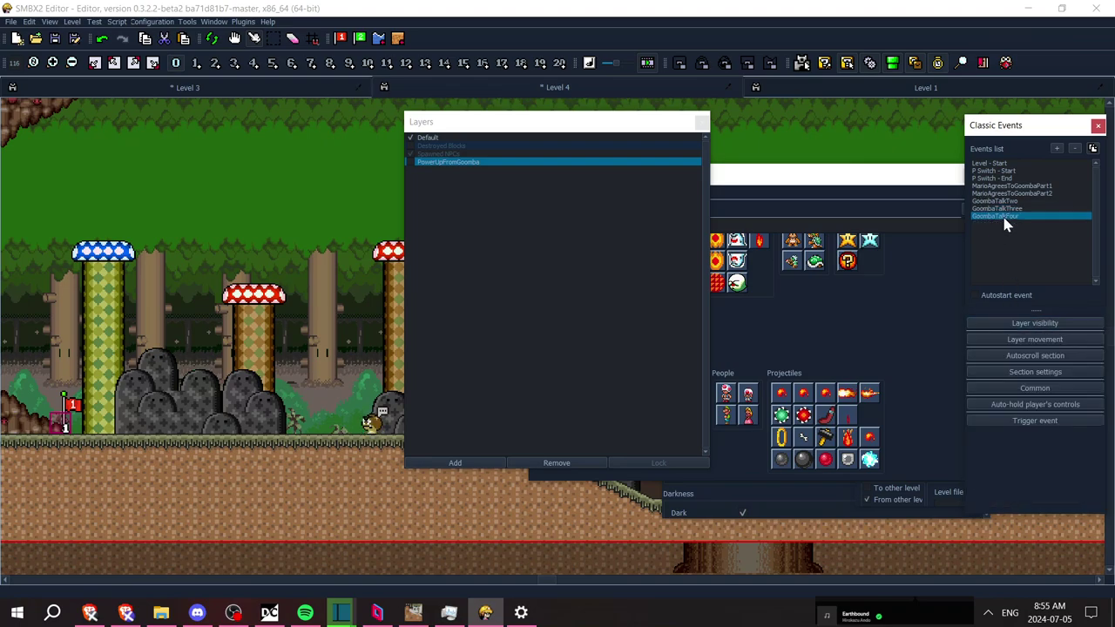
click(1008, 323)
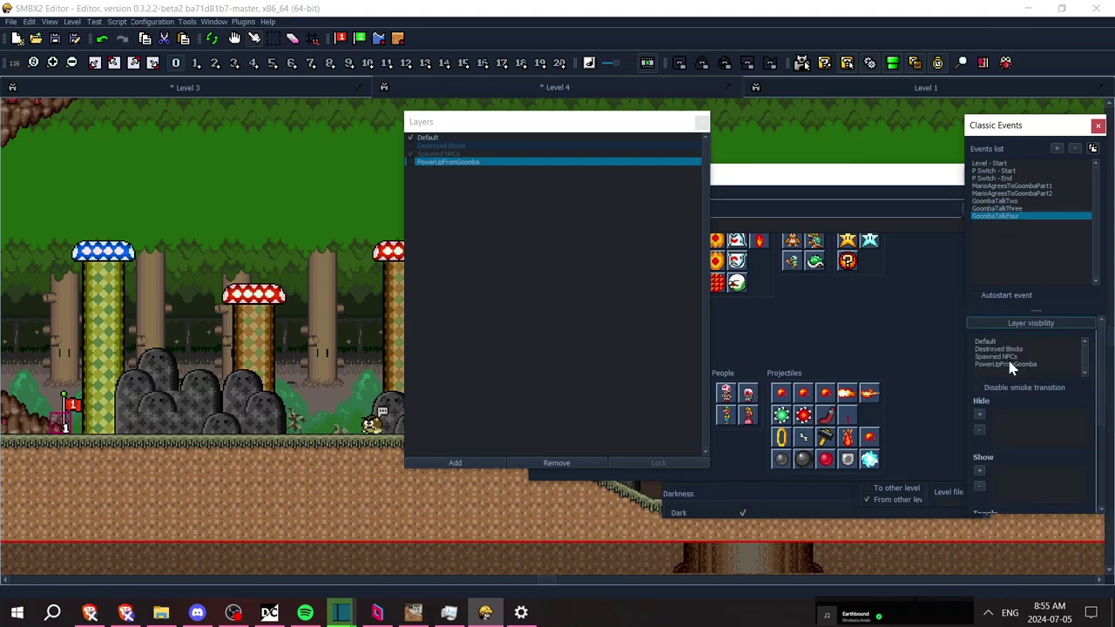
drag(1008, 366, 981, 464)
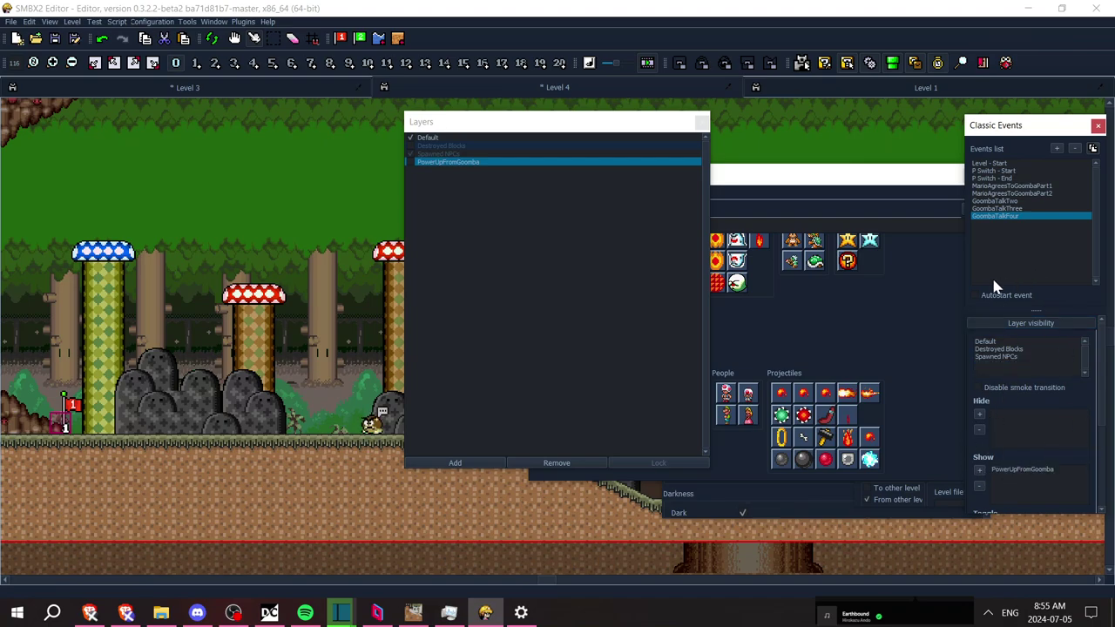
Add a new classic event named GoombaTalkFive after GoombaTalkFour
click(1056, 148)
text(GoombaTalkFive)
key(Return)
Set the GoombaTalkFive event's message to "Anyways, take dis suit. Youse gonna need it against dose guys." and close the layer list
click(1008, 223)
click(1042, 394)
click(1040, 434)
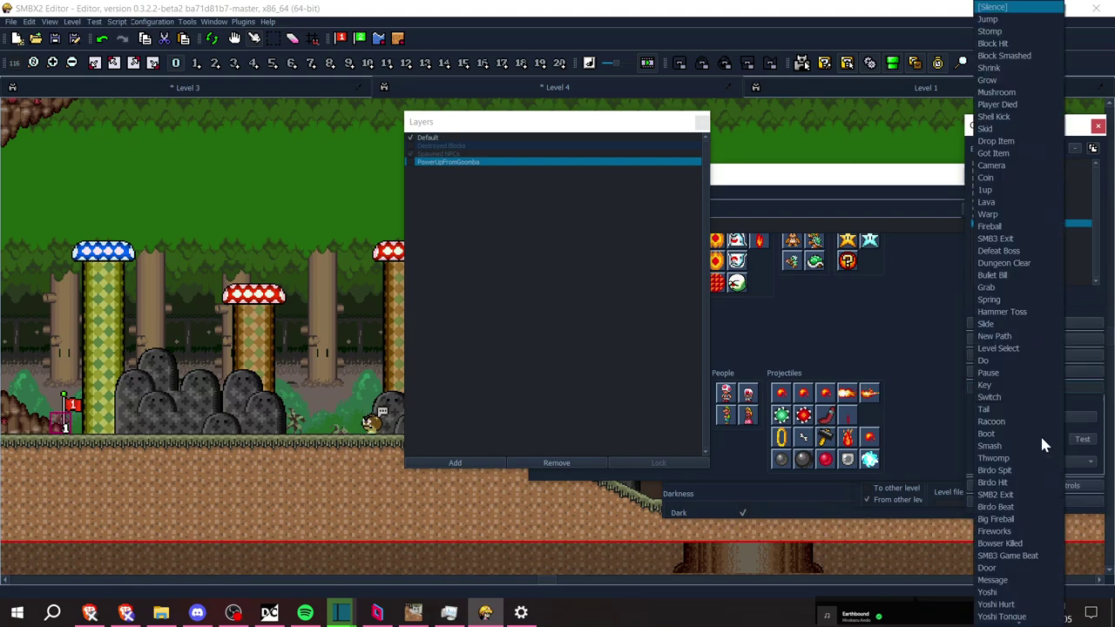
click(1089, 418)
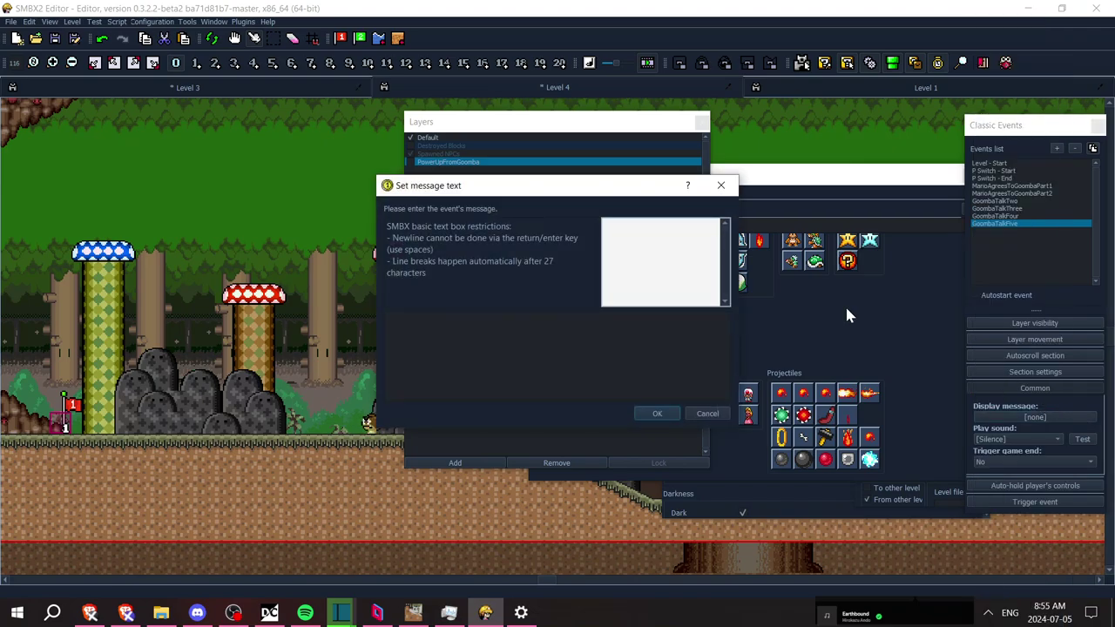
click(683, 364)
text(Anyways, take dis suit.)
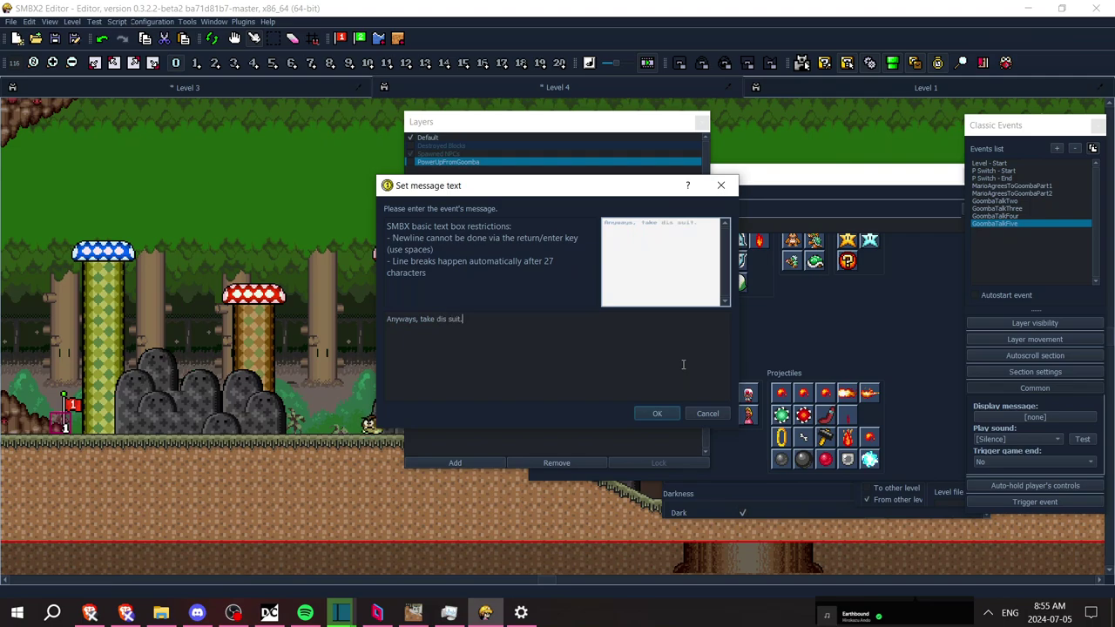
text( Youse gonna need it against those)
key(BackSpace)
key(BackSpace)
key(BackSpace)
text(guys.)
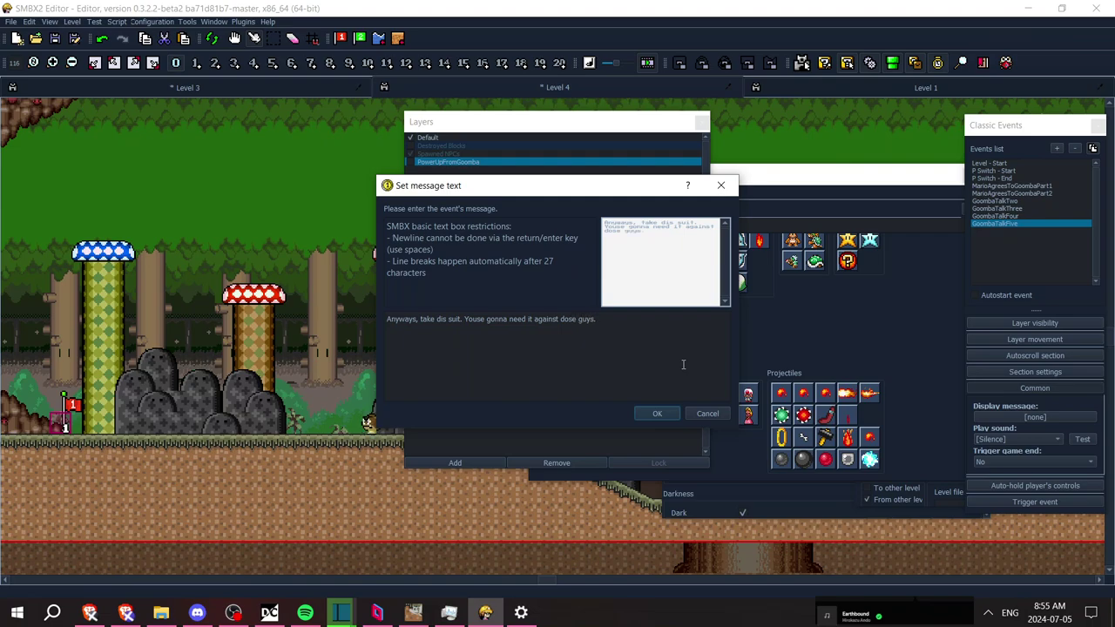
click(661, 411)
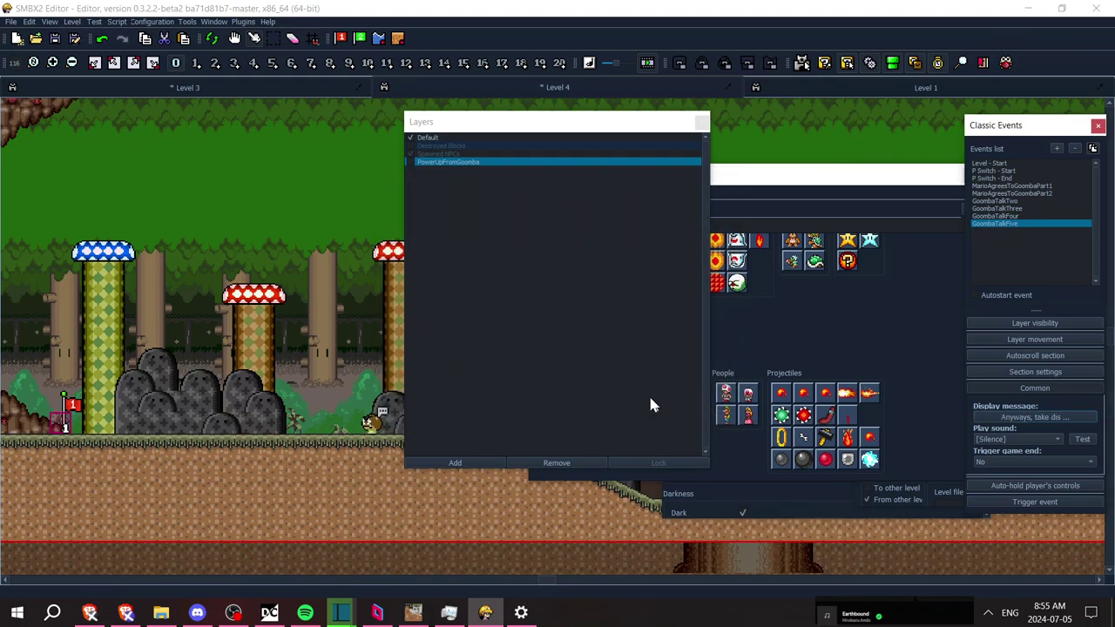
click(702, 122)
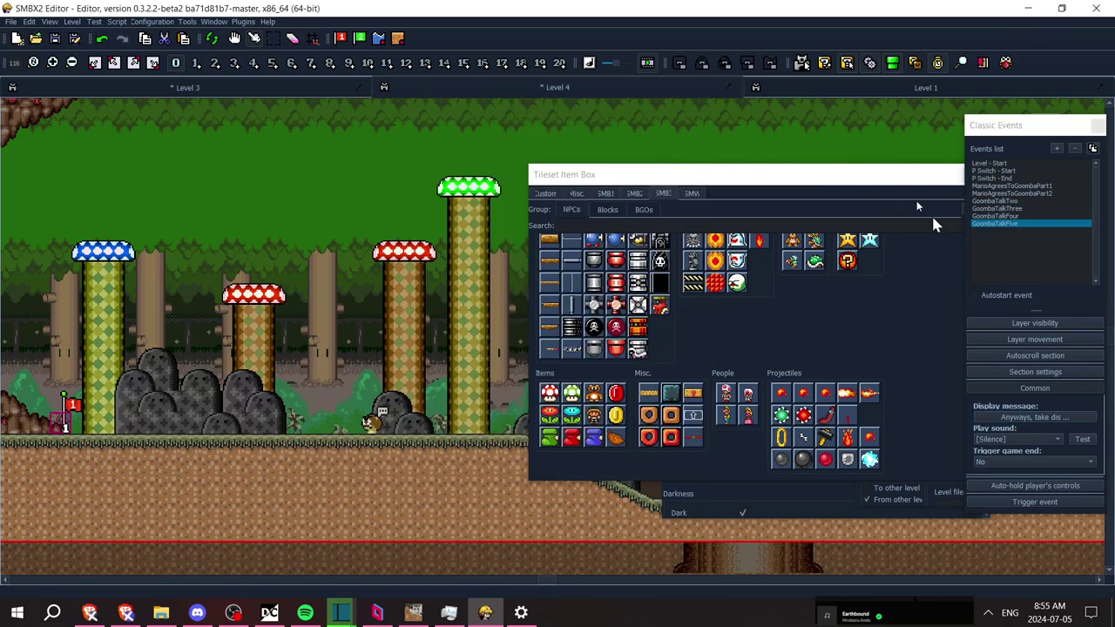
Make the GoombaTalkFour event trigger GoombaTalkFive
click(1005, 216)
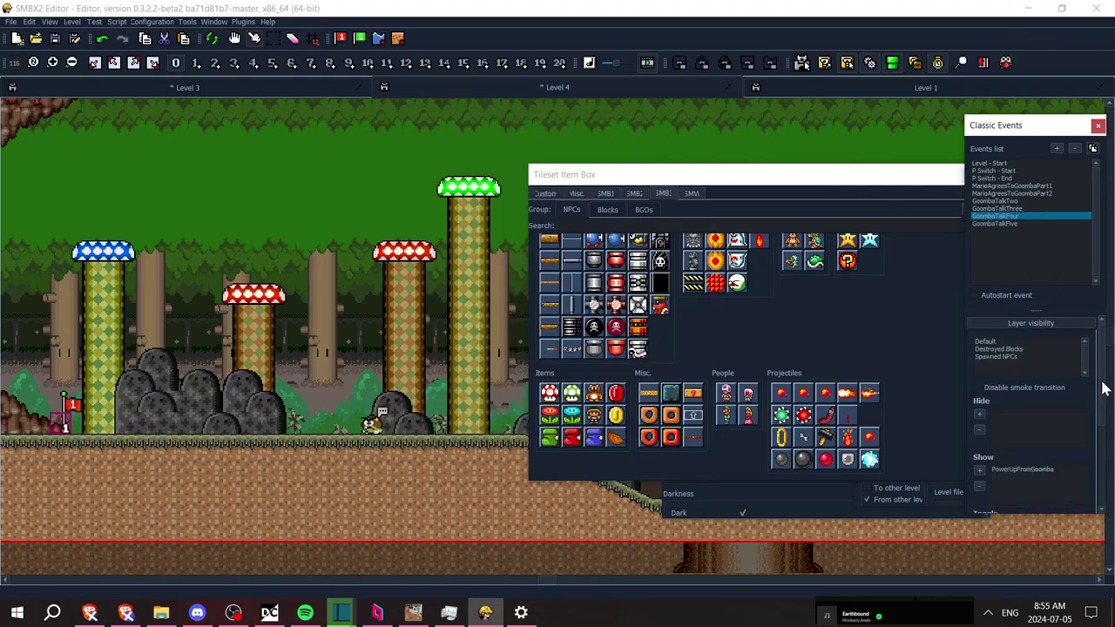
drag(1103, 388, 1100, 504)
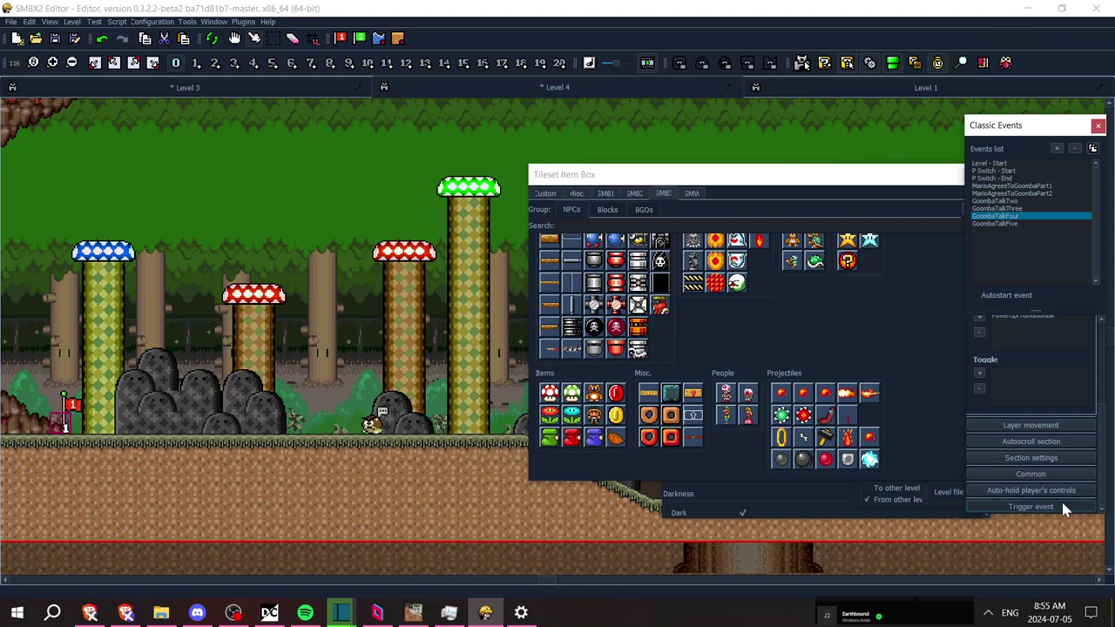
click(1099, 505)
click(1040, 482)
click(1062, 494)
click(1036, 479)
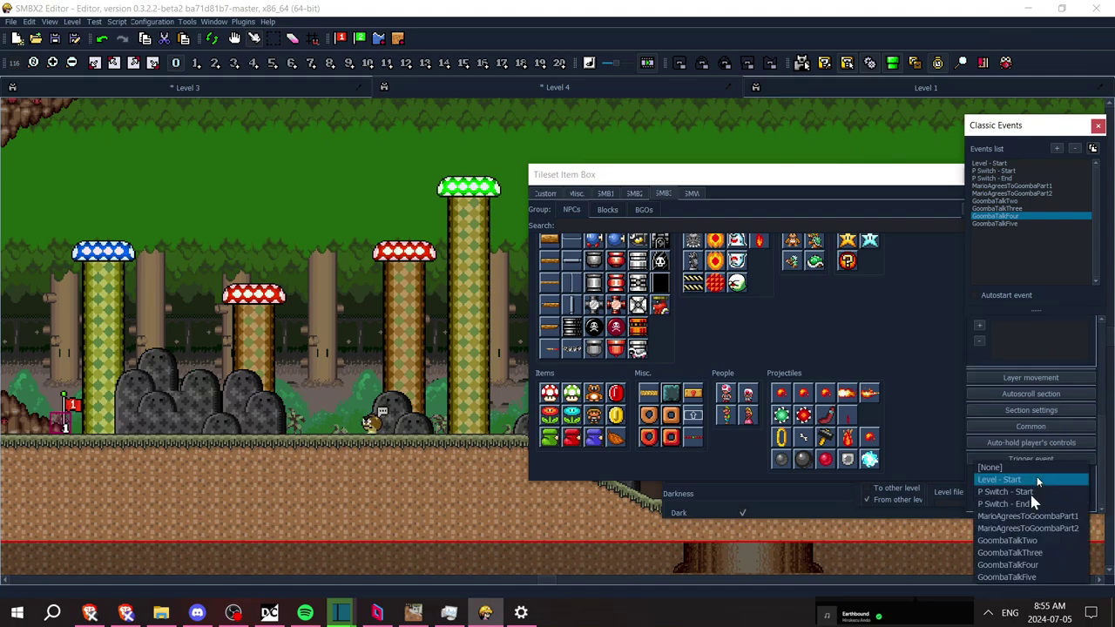
click(1010, 576)
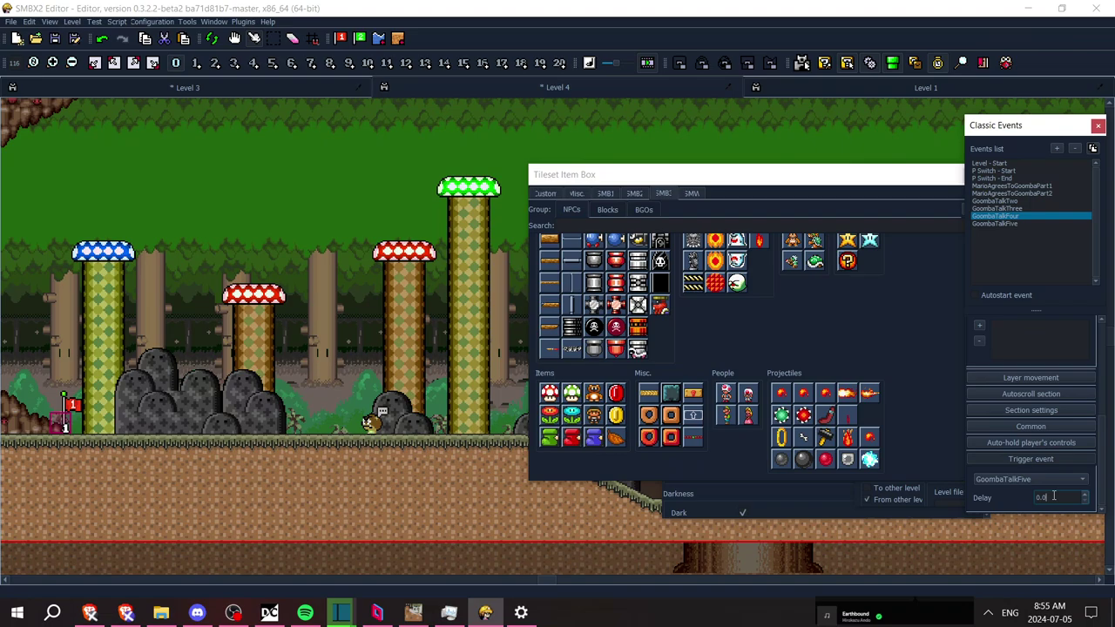
click(1038, 430)
click(1036, 456)
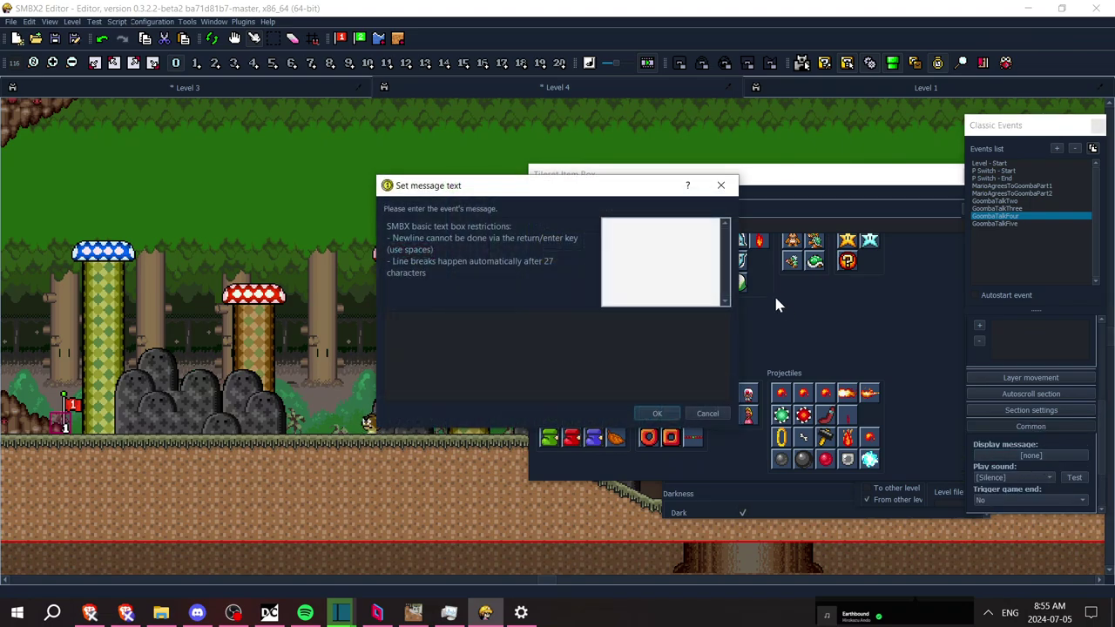
click(705, 415)
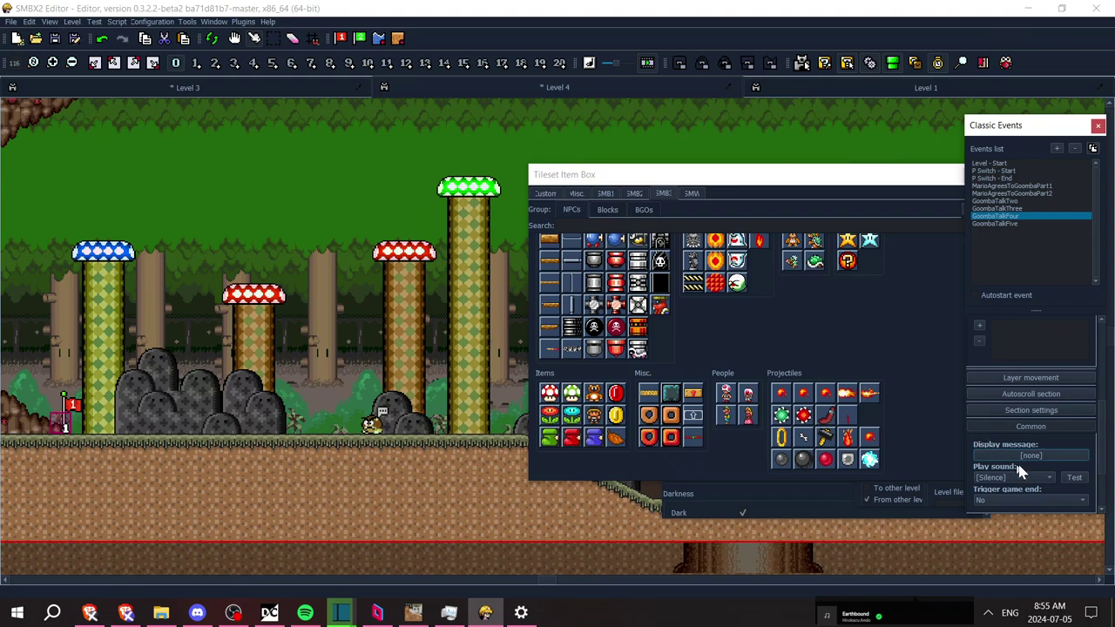
click(1024, 477)
mouse_move(1011, 622)
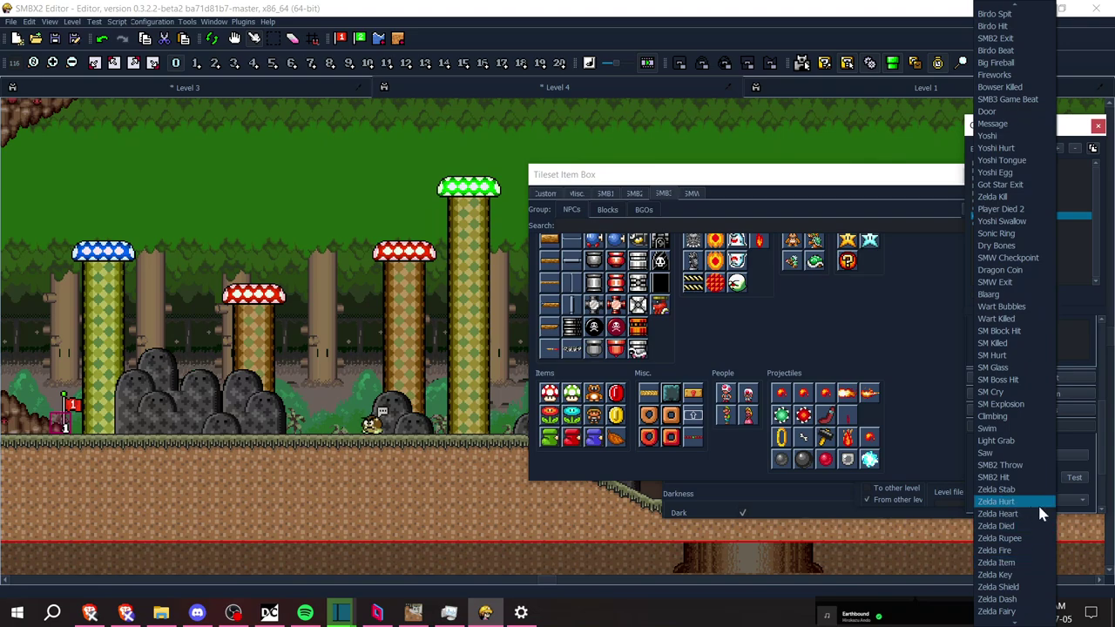
click(1011, 489)
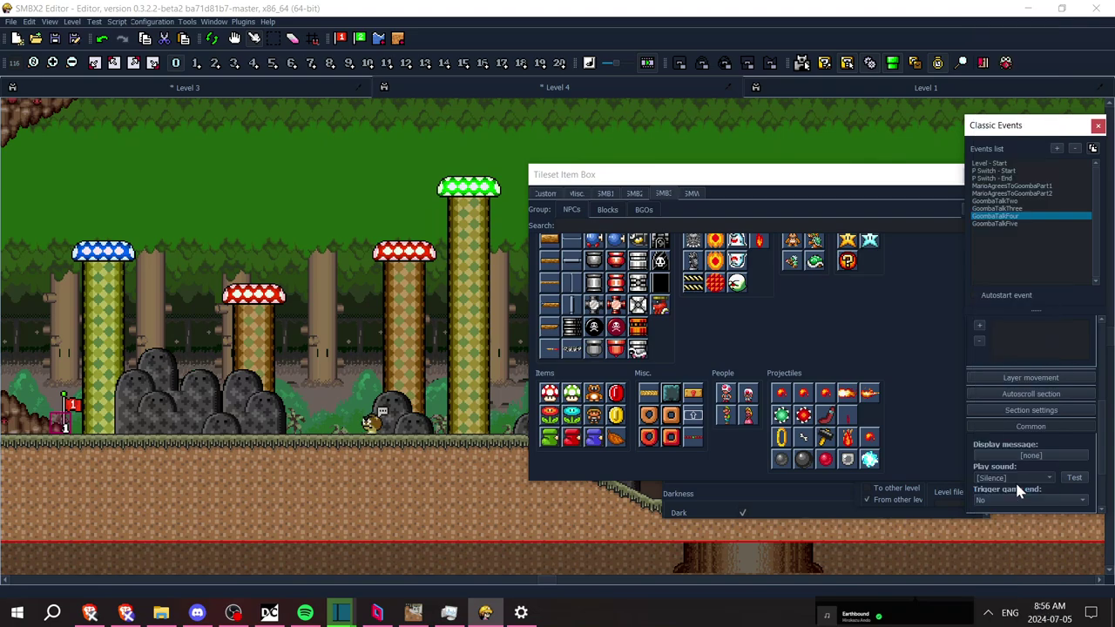
Save the level and check the Goomba's layer attachment in its properties, keeping it set to none
click(1030, 223)
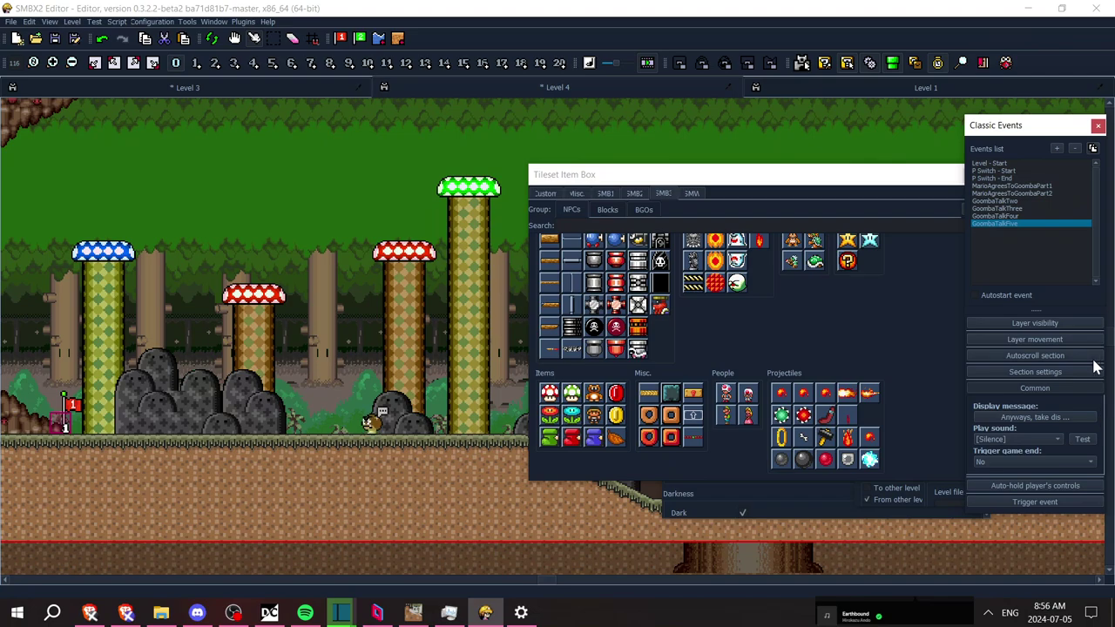
key(ctrl+s)
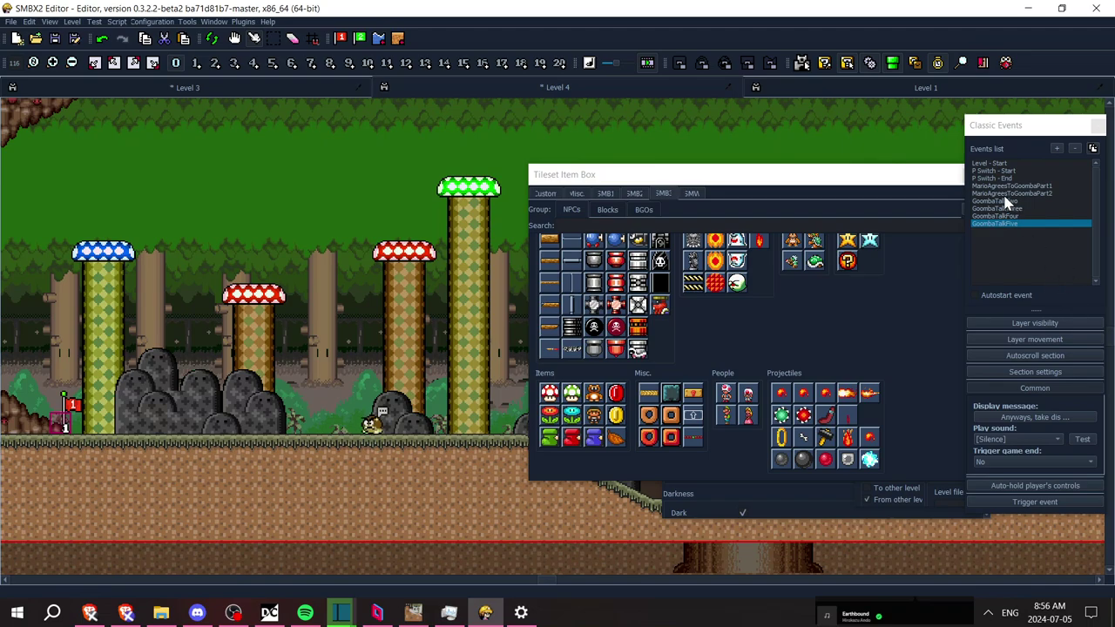
right_click(376, 421)
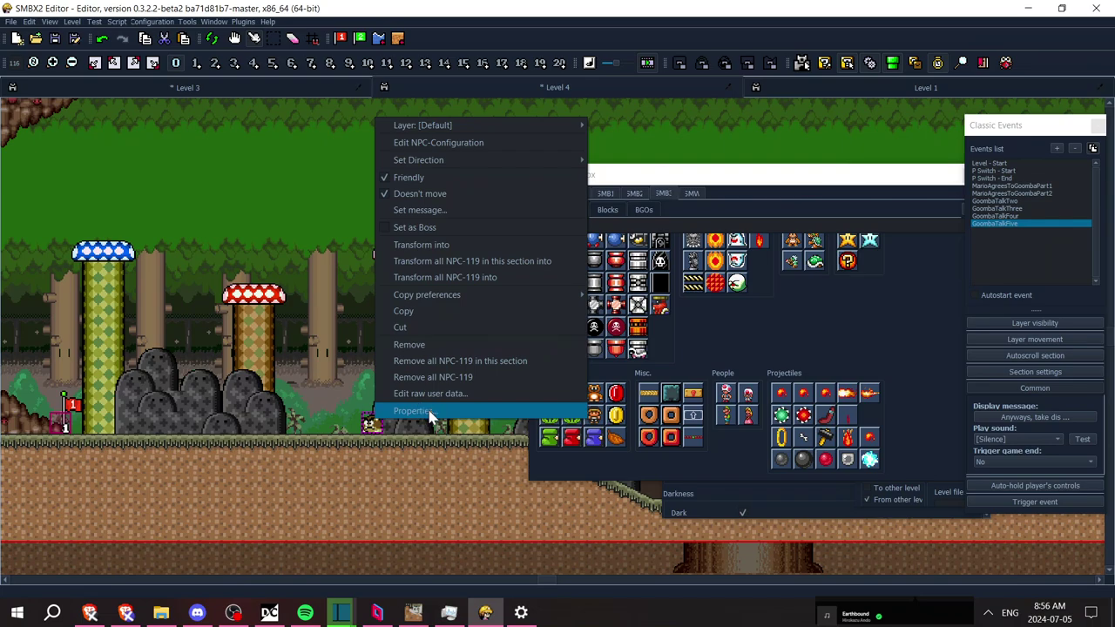
click(422, 410)
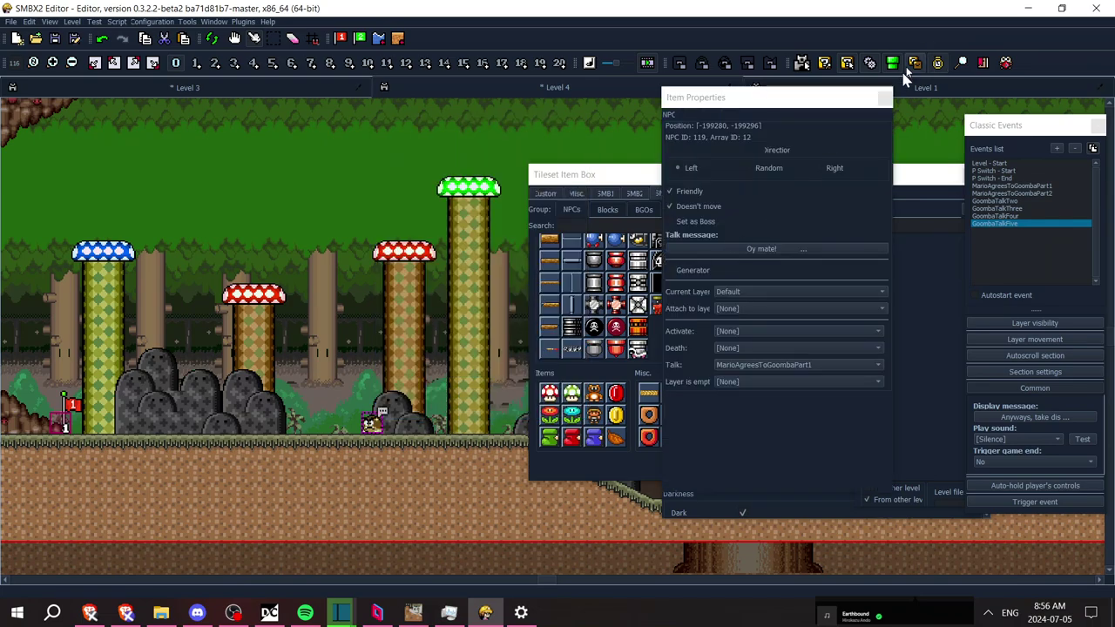
click(746, 308)
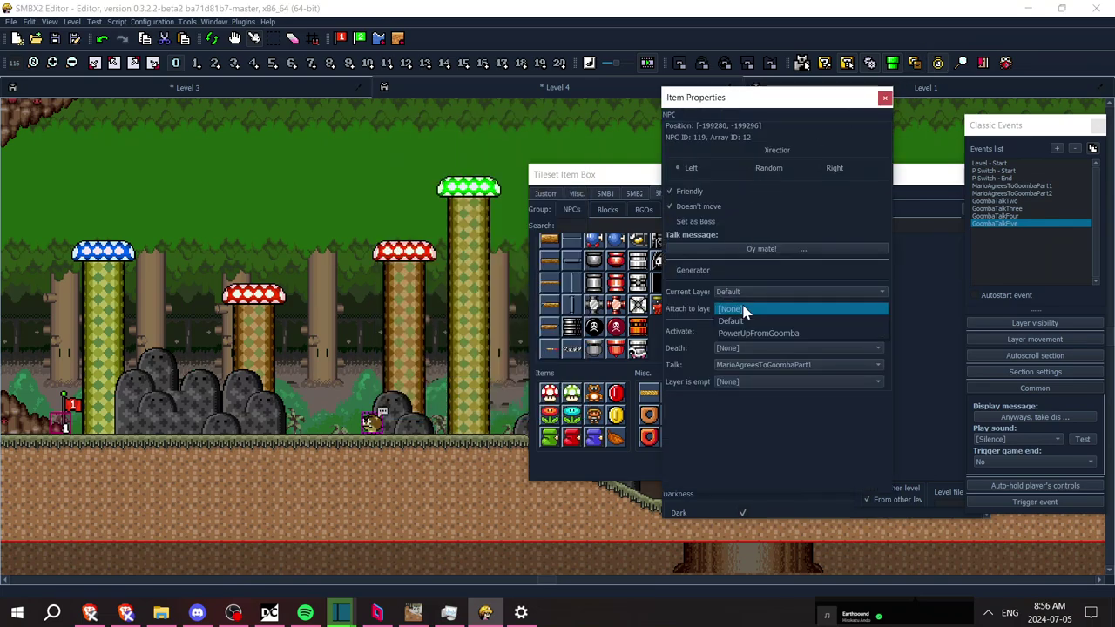
click(743, 312)
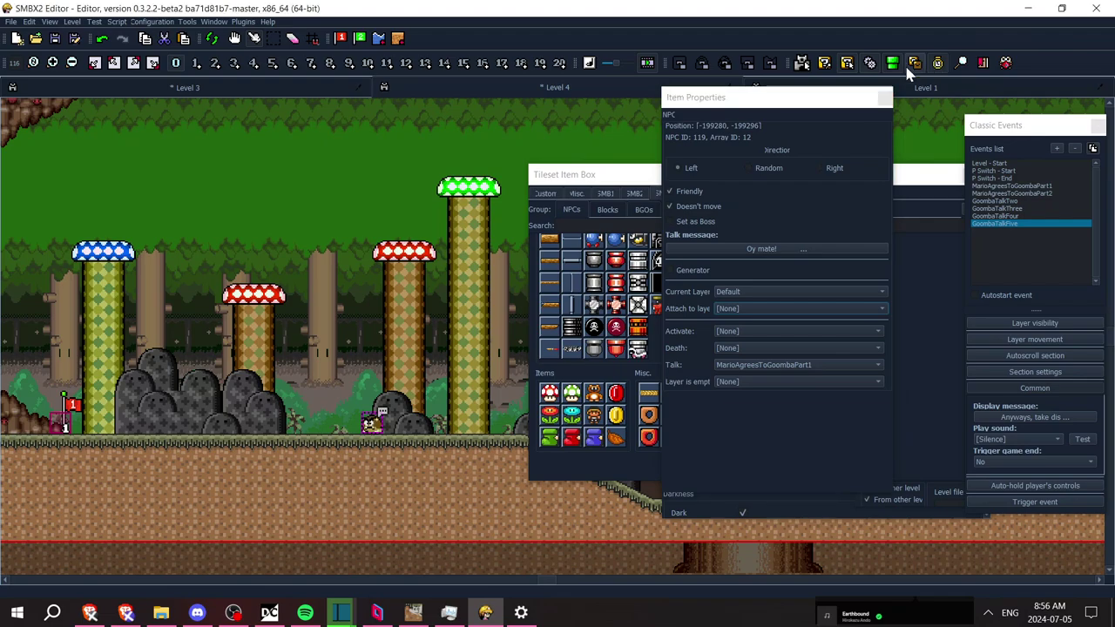
Add two layers named GoombaA and GoombaB, and hide GoombaB
click(915, 63)
click(473, 464)
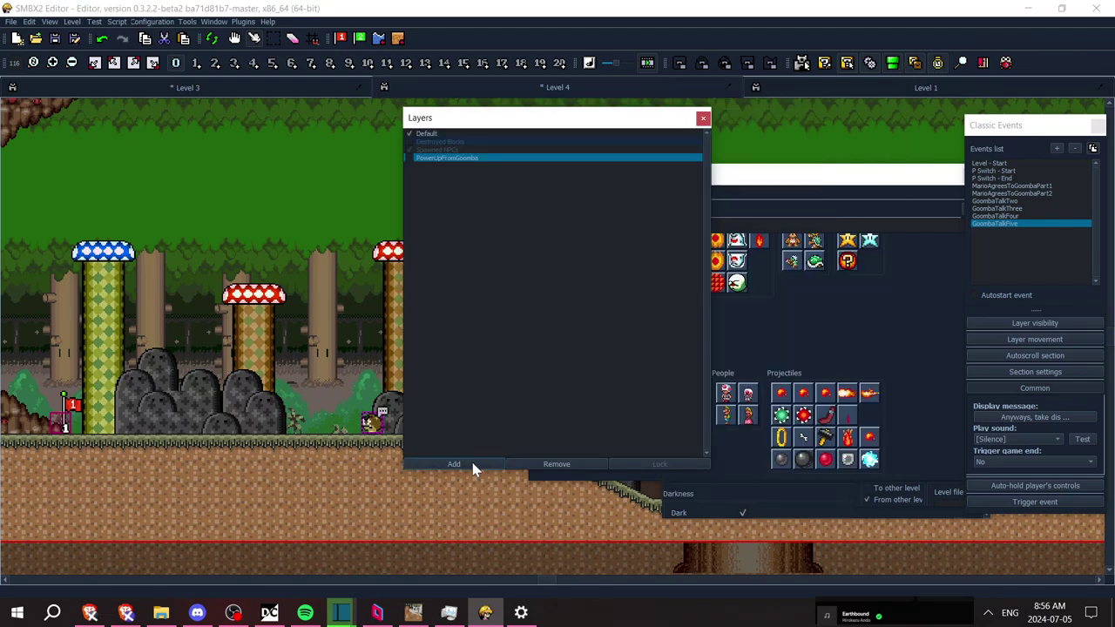
text(GoombaA)
key(Return)
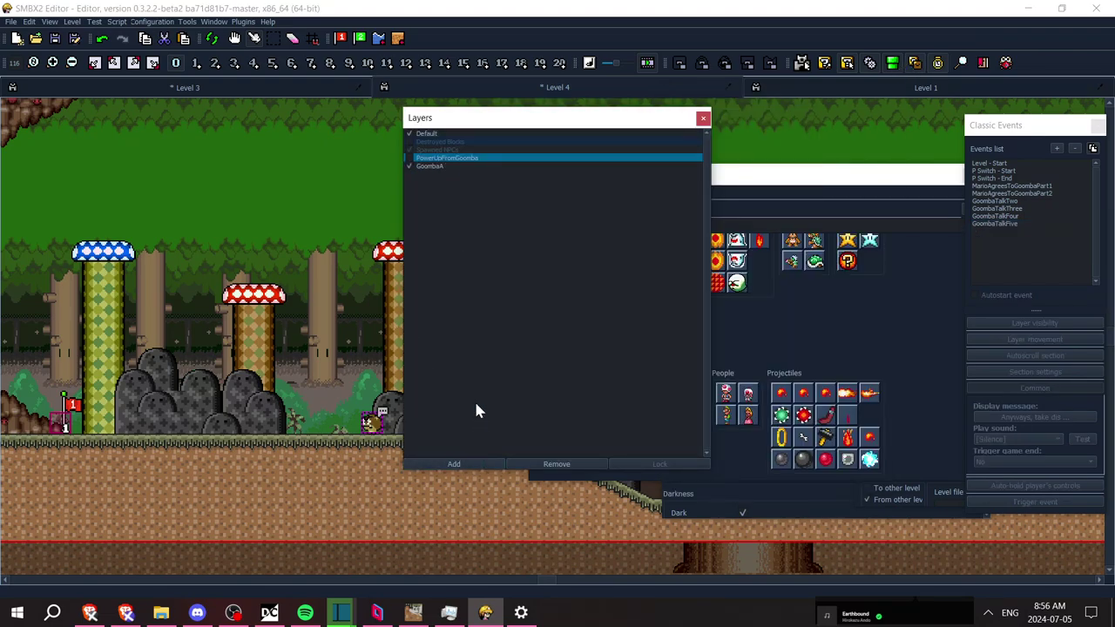
click(462, 468)
text(GoombaB)
click(409, 174)
click(427, 166)
click(704, 122)
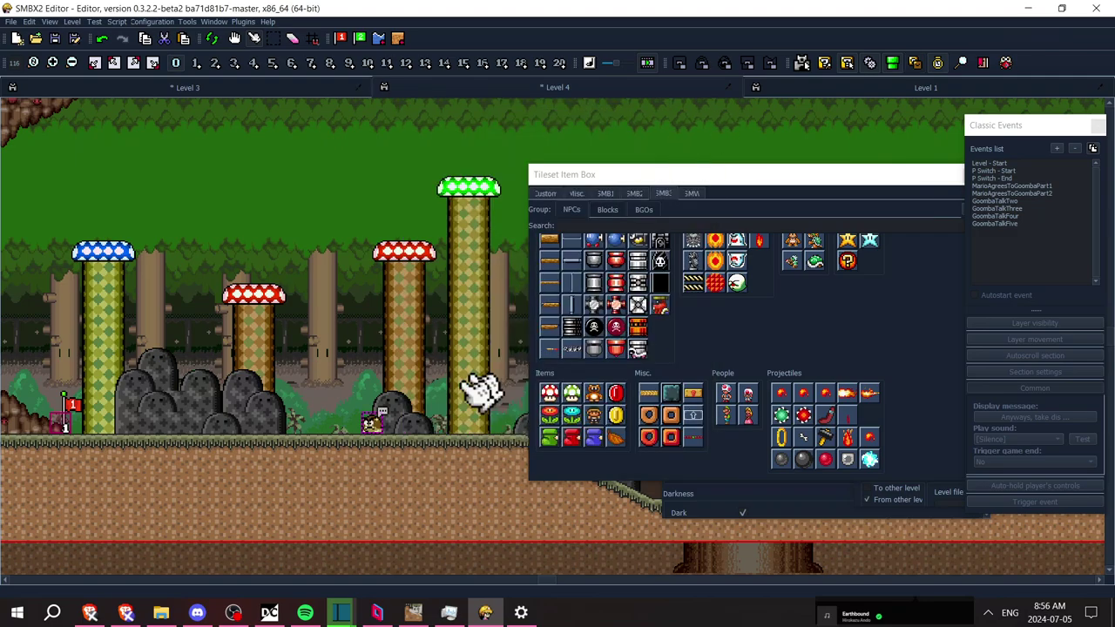
Move the existing Goomba from the Default layer to the GoombaA layer
right_click(375, 420)
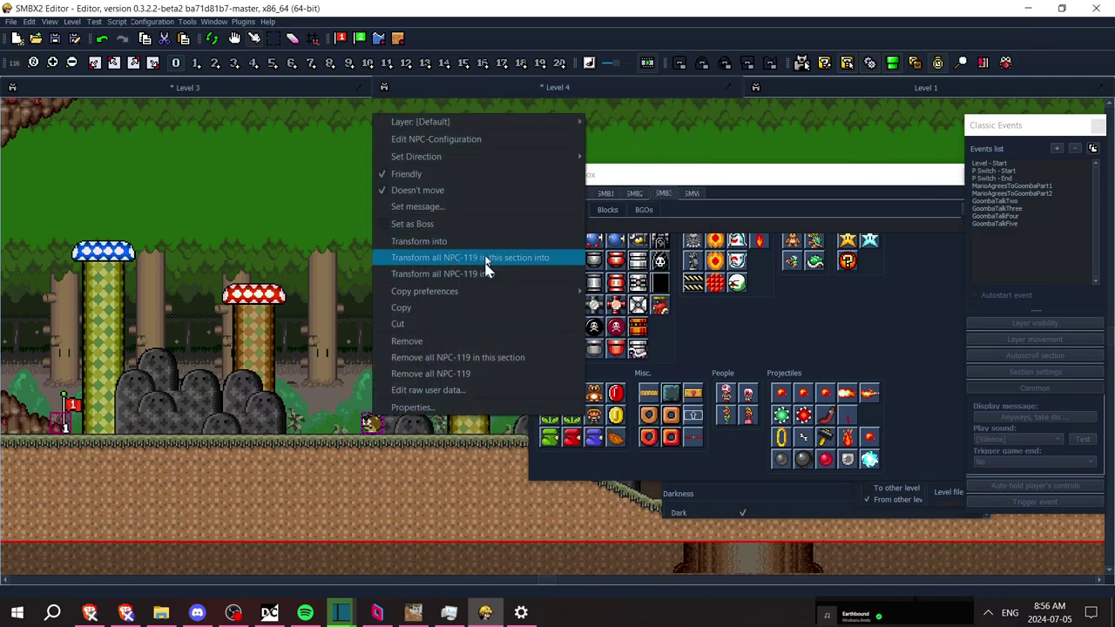
click(493, 409)
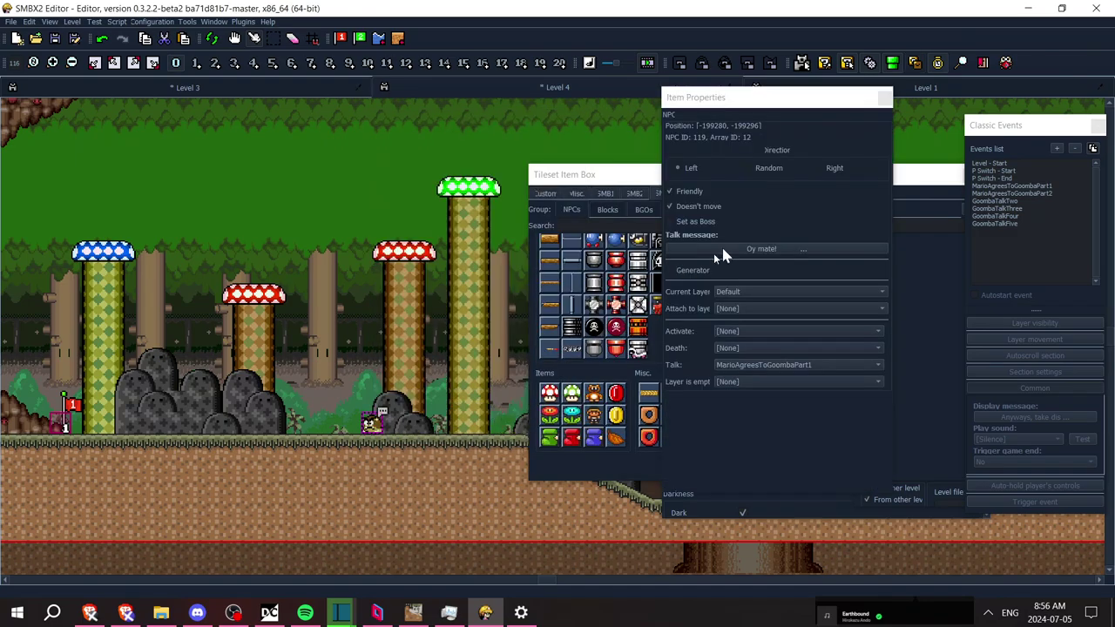
click(752, 292)
click(743, 317)
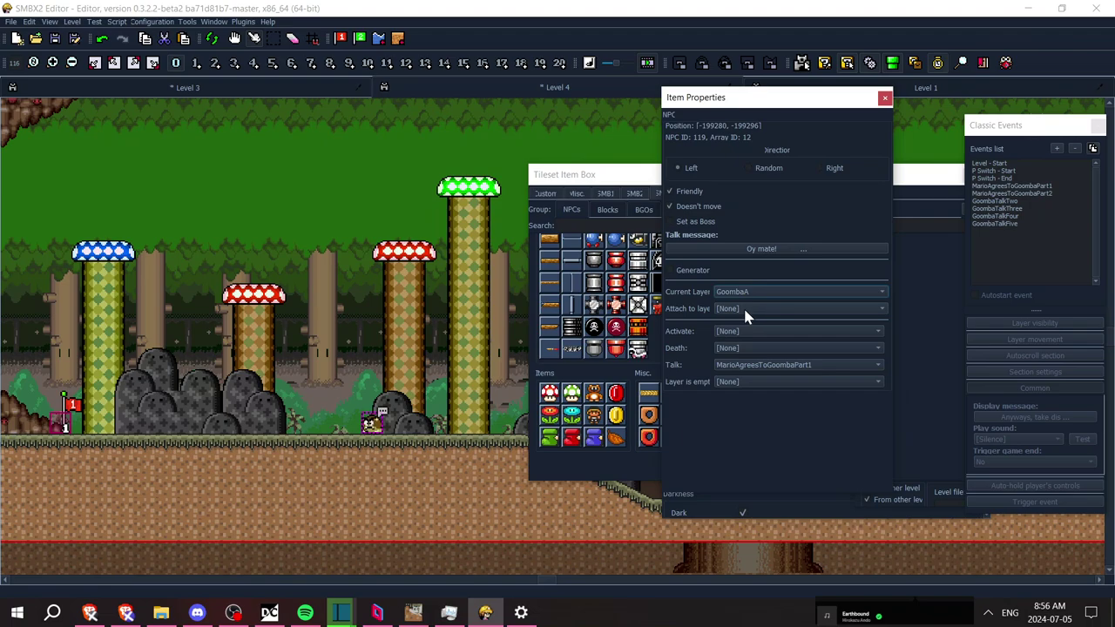
click(371, 423)
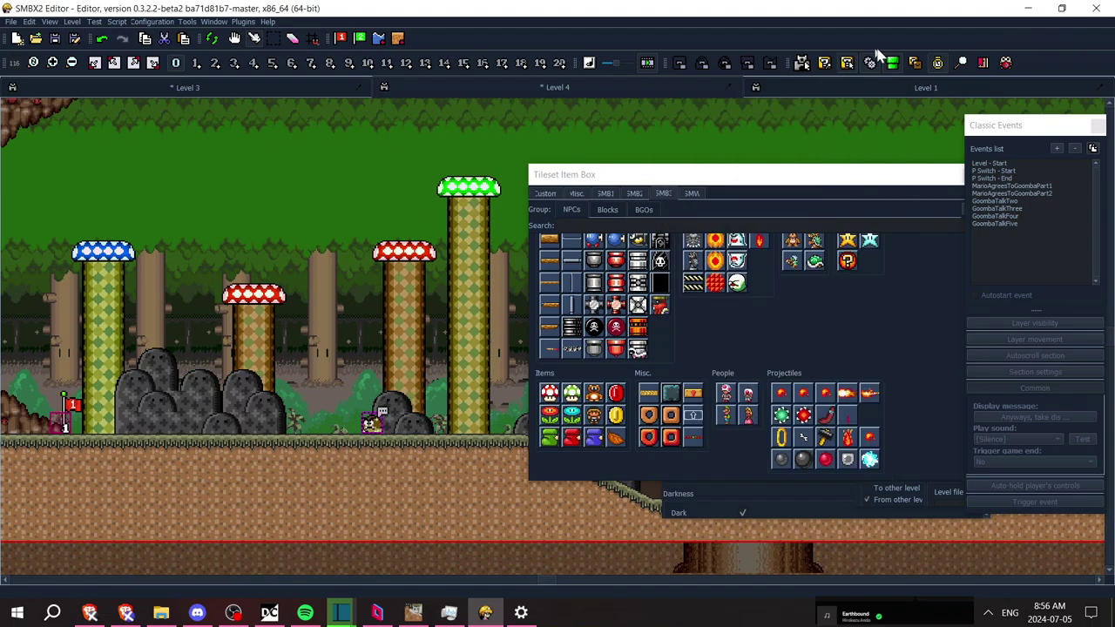
Hide the GoombaA layer and show the GoombaB layer
click(916, 64)
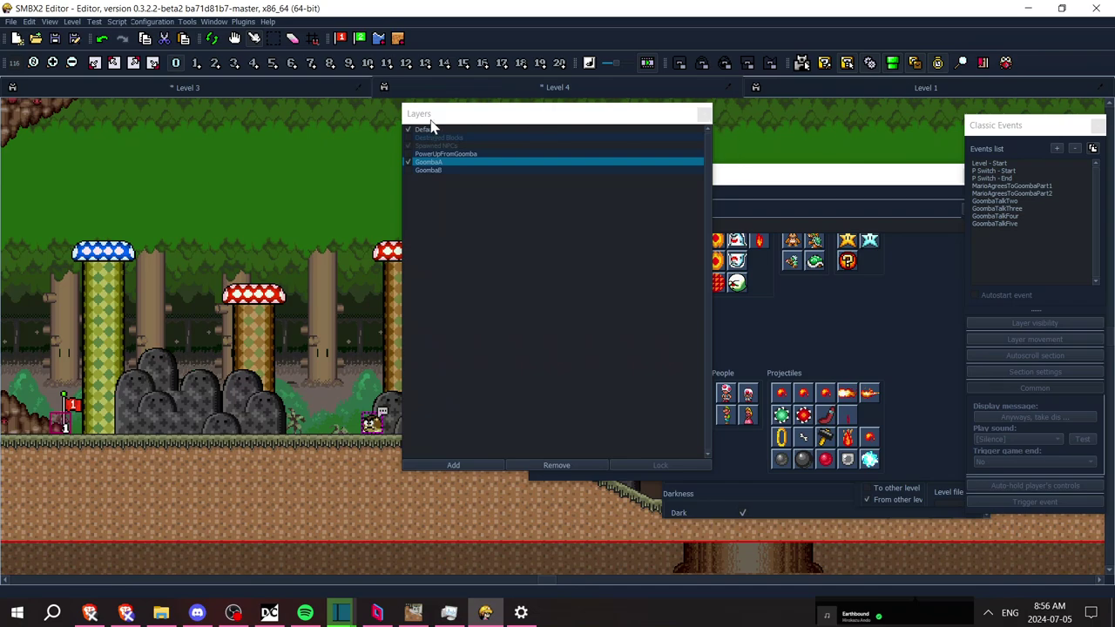
drag(431, 126, 568, 123)
click(538, 171)
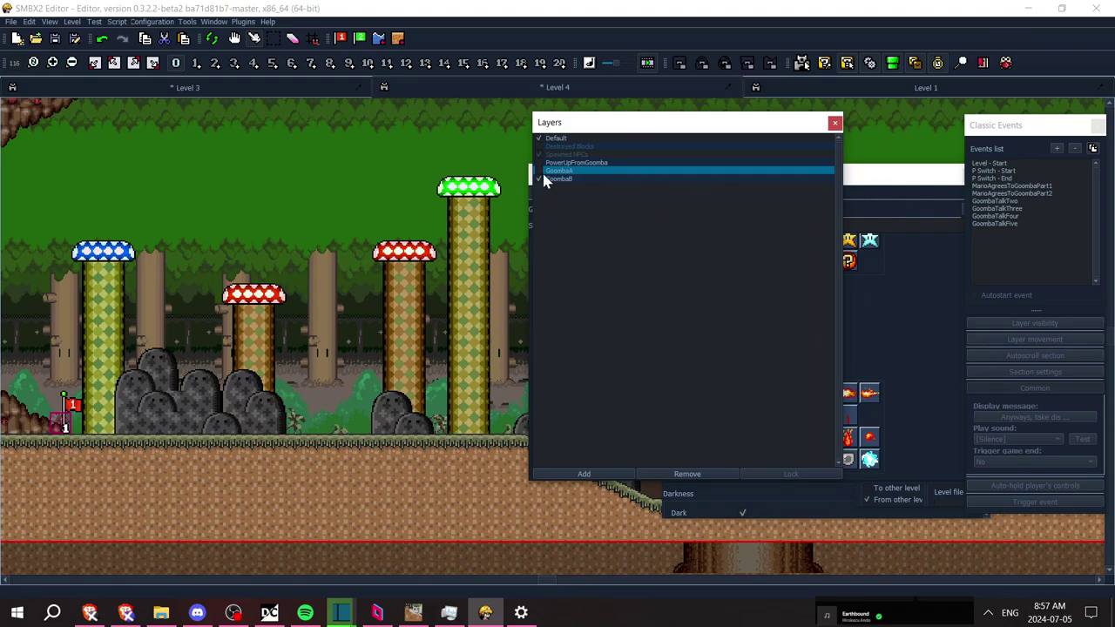
click(541, 172)
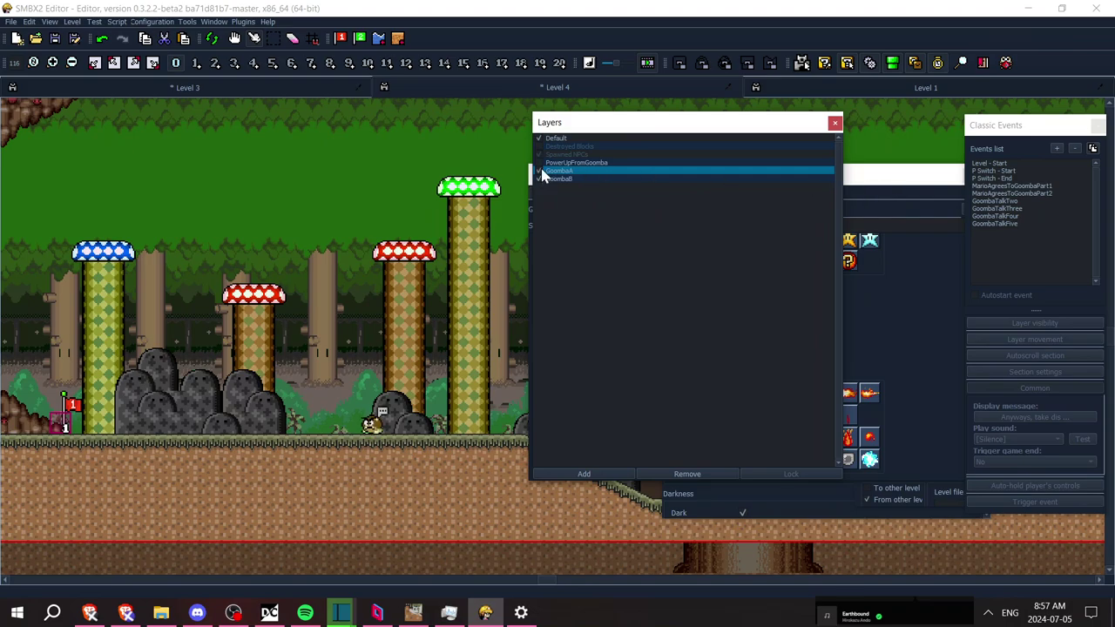
Pick the Goomba NPC from the SMW set and give it the friendly talk message "We don't got much time left. Hurry, man!"
click(906, 319)
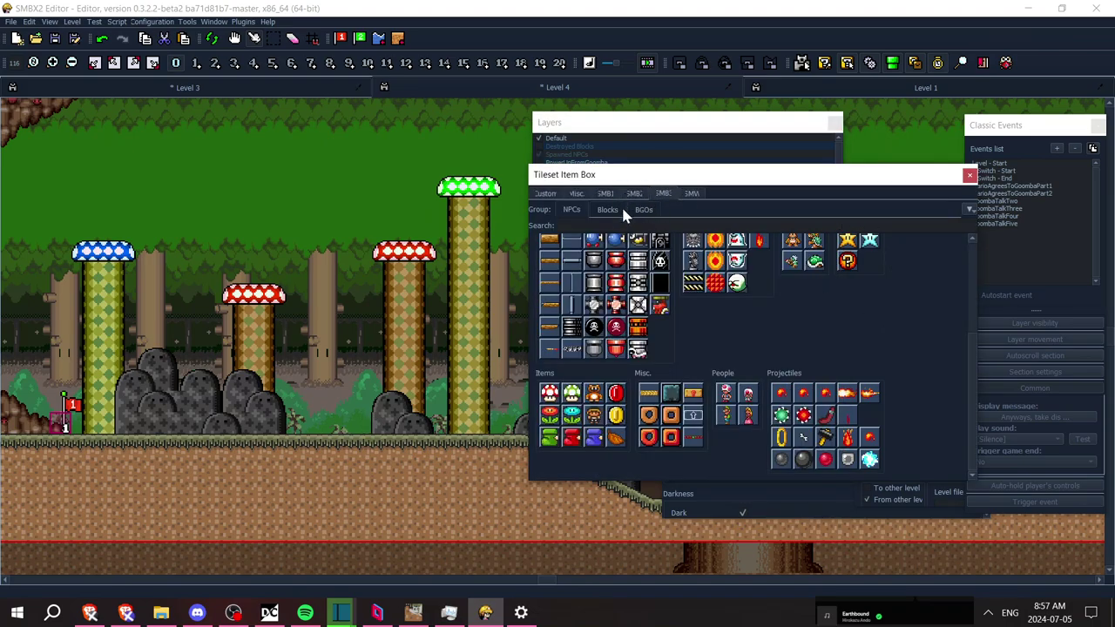
scroll(973, 287, up, 3)
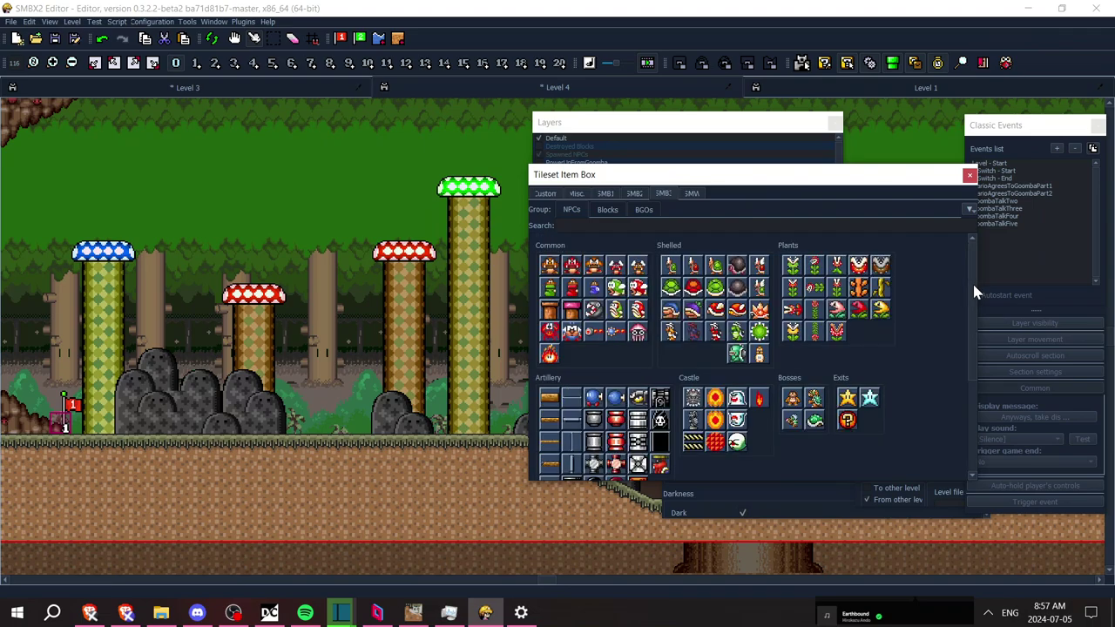
click(688, 193)
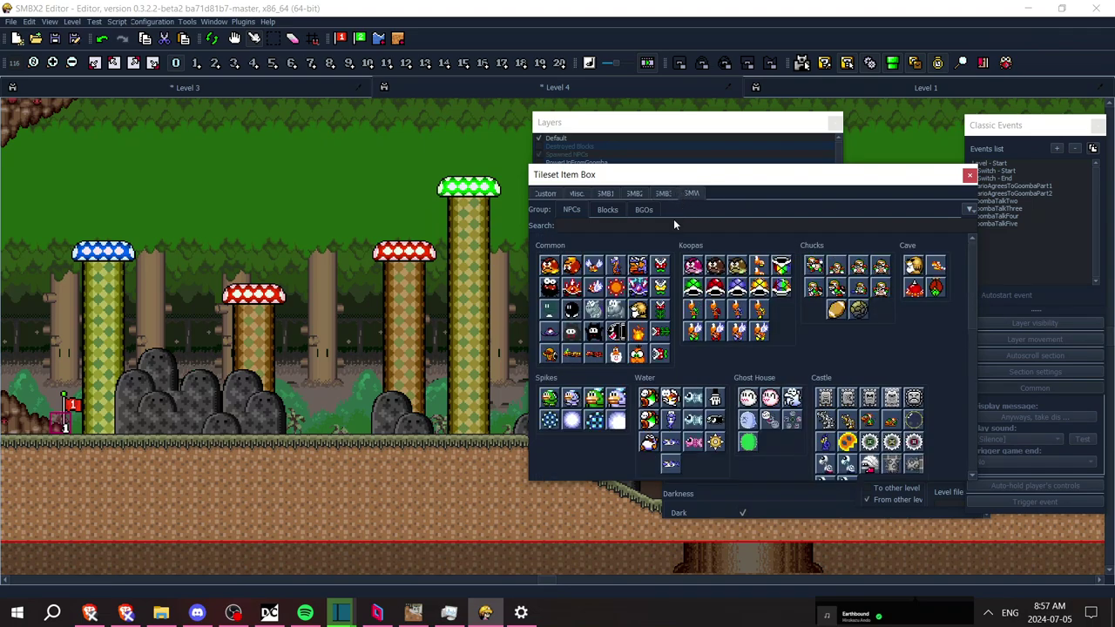
click(734, 270)
click(742, 251)
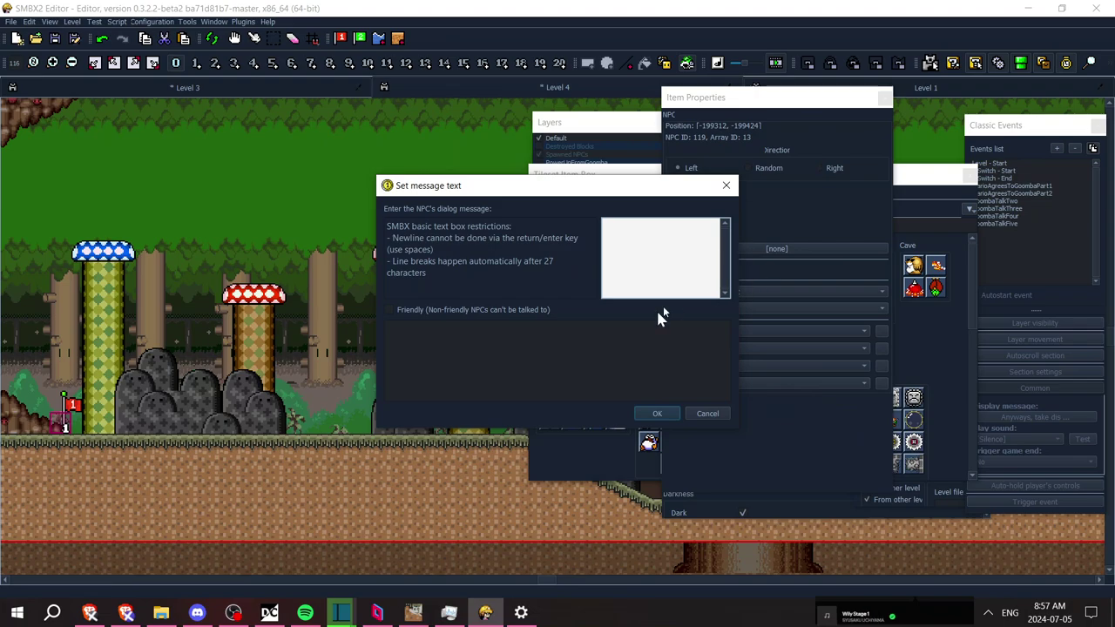
text(We don't got much time left. Hurry, man!)
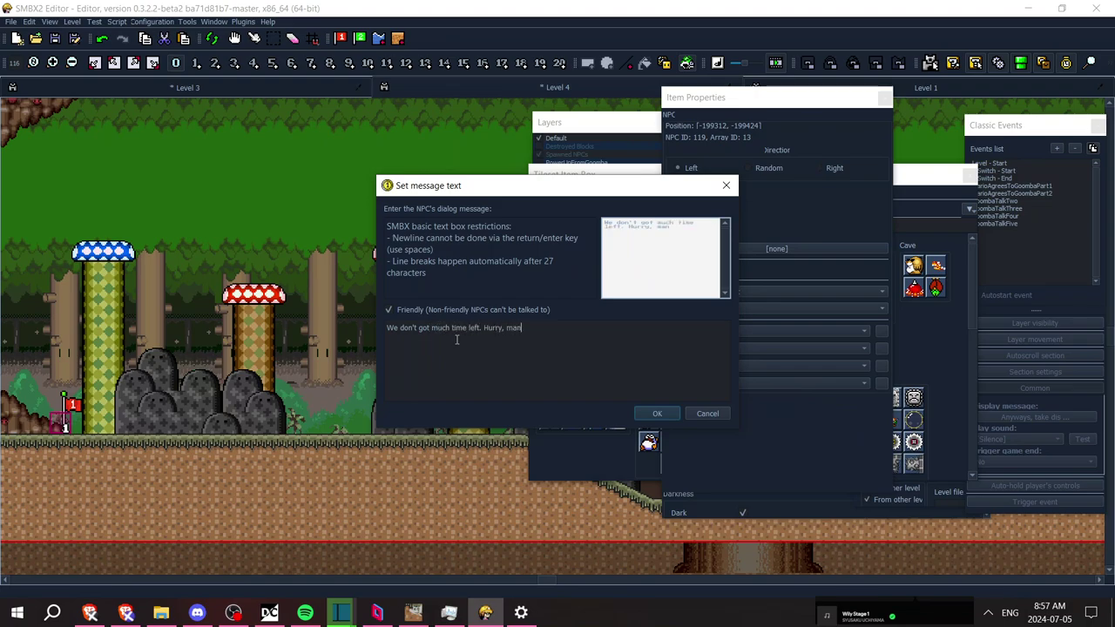
click(649, 416)
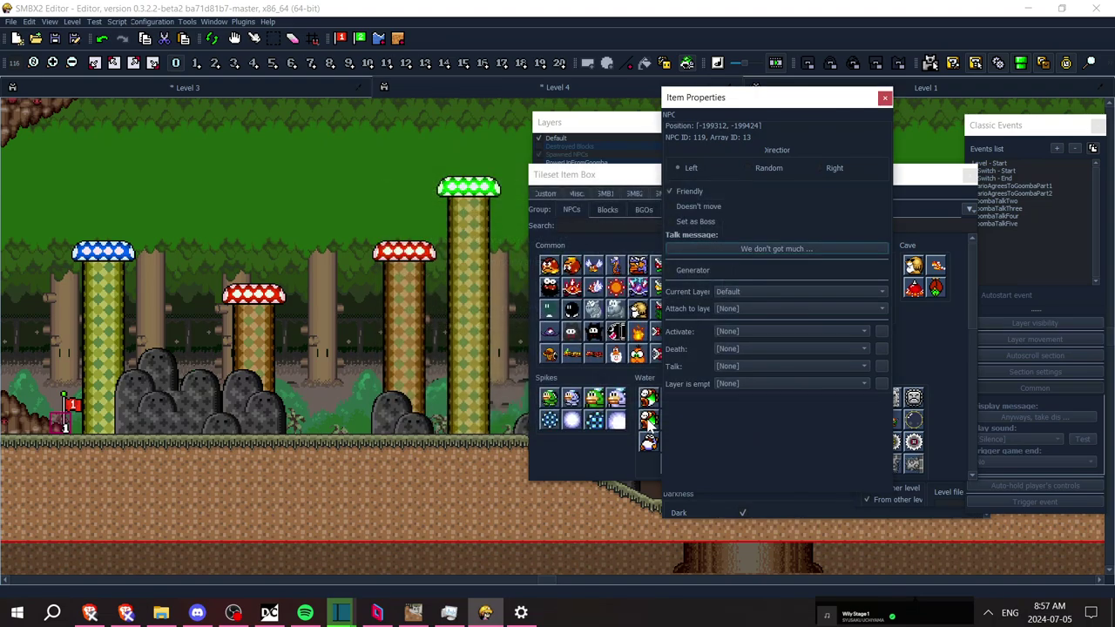
Make the new Goomba stationary, assign it to the GoombaB layer, and place it on the ground beside the rocks where the first Goomba stands
click(712, 209)
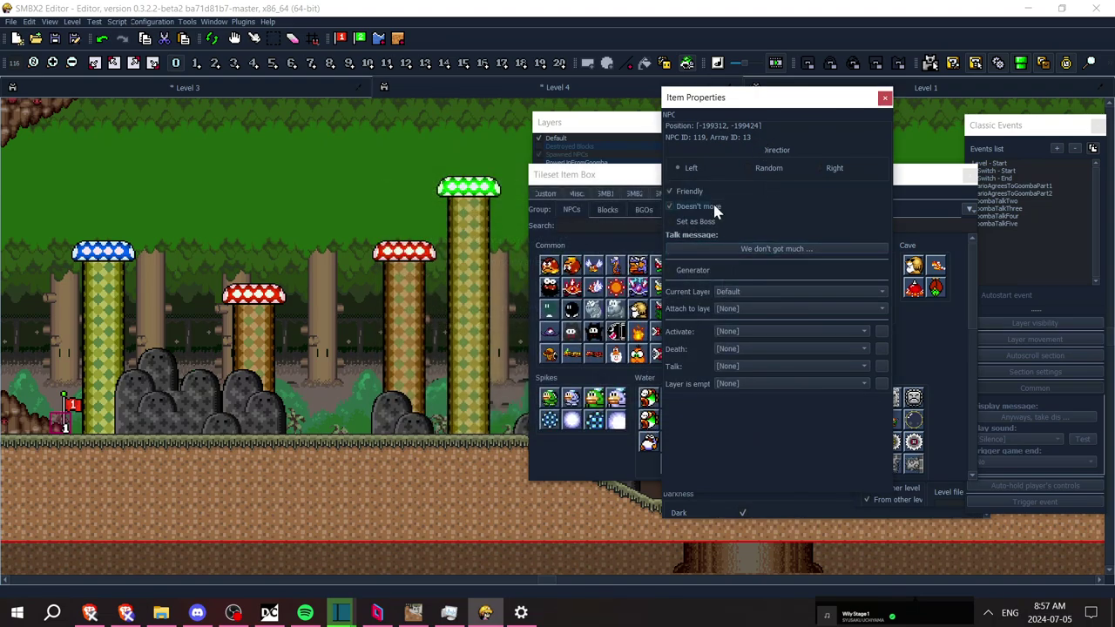
click(742, 291)
click(748, 329)
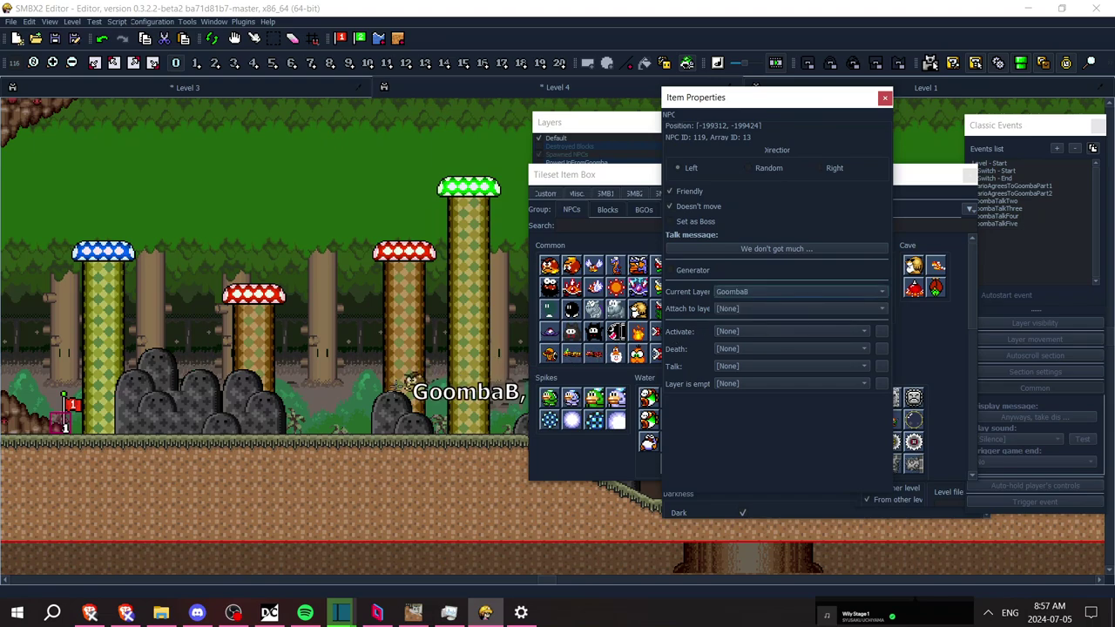
click(370, 424)
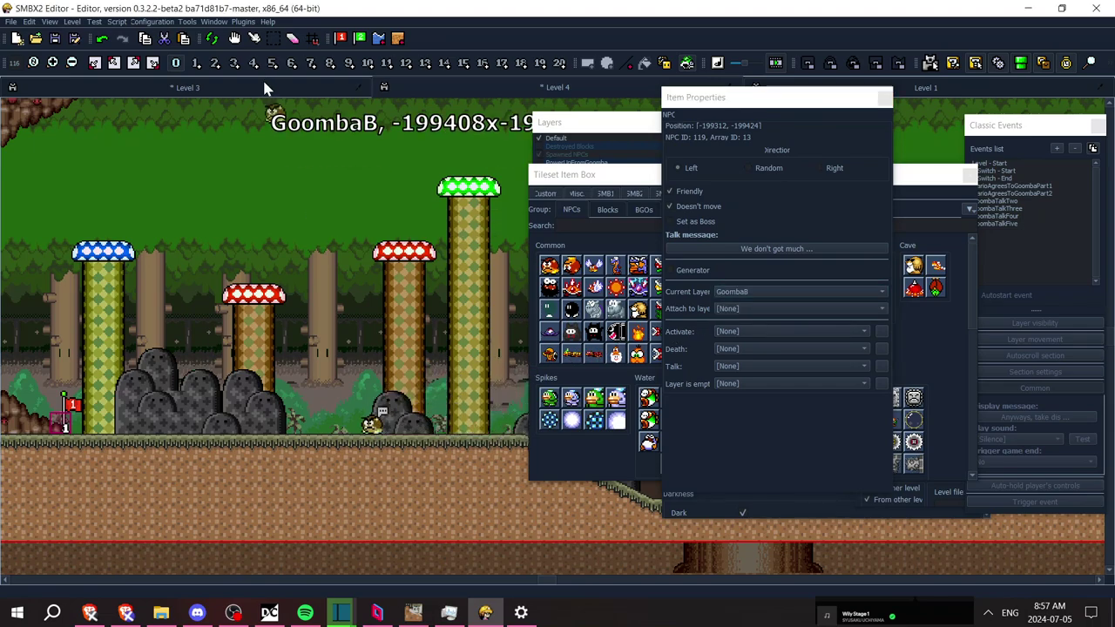
click(253, 39)
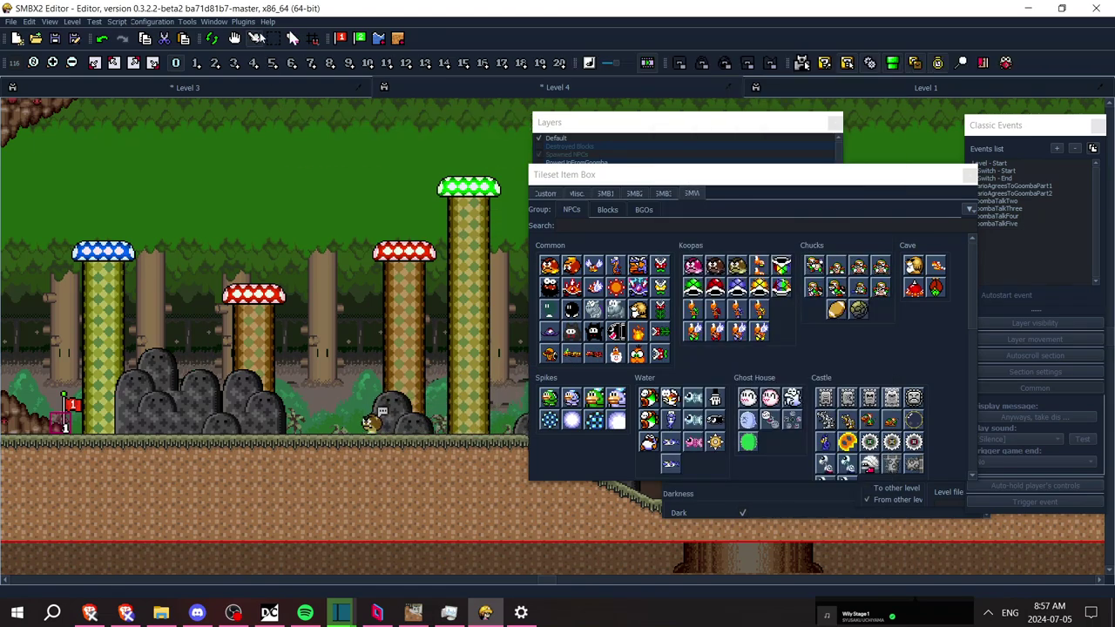
Show the GoombaA layer again and hide the GoombaB layer
click(919, 62)
click(917, 63)
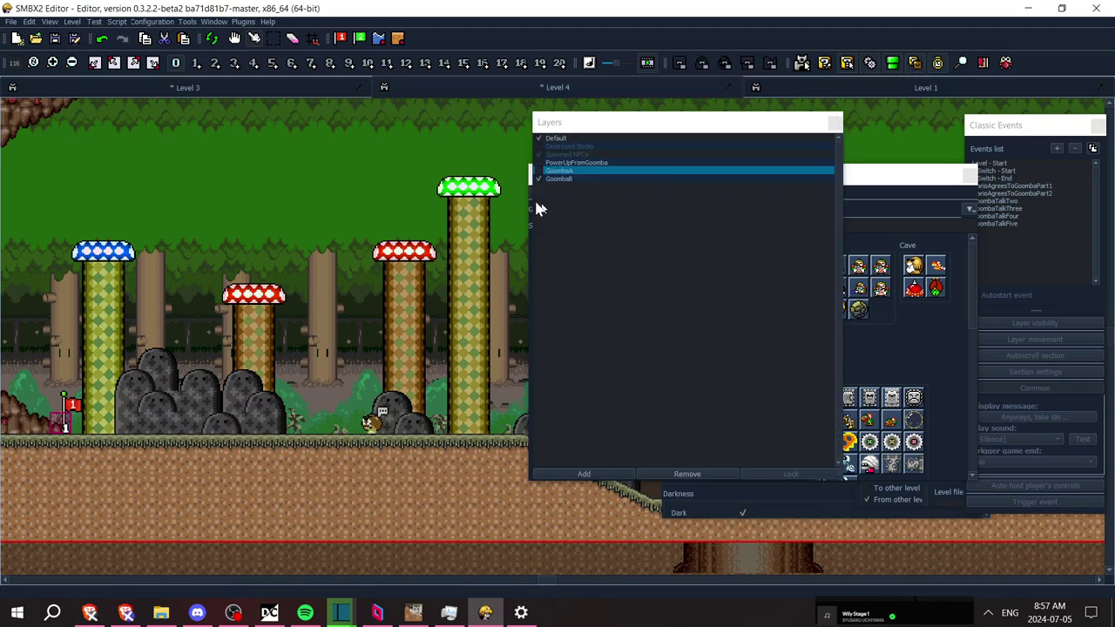
click(538, 171)
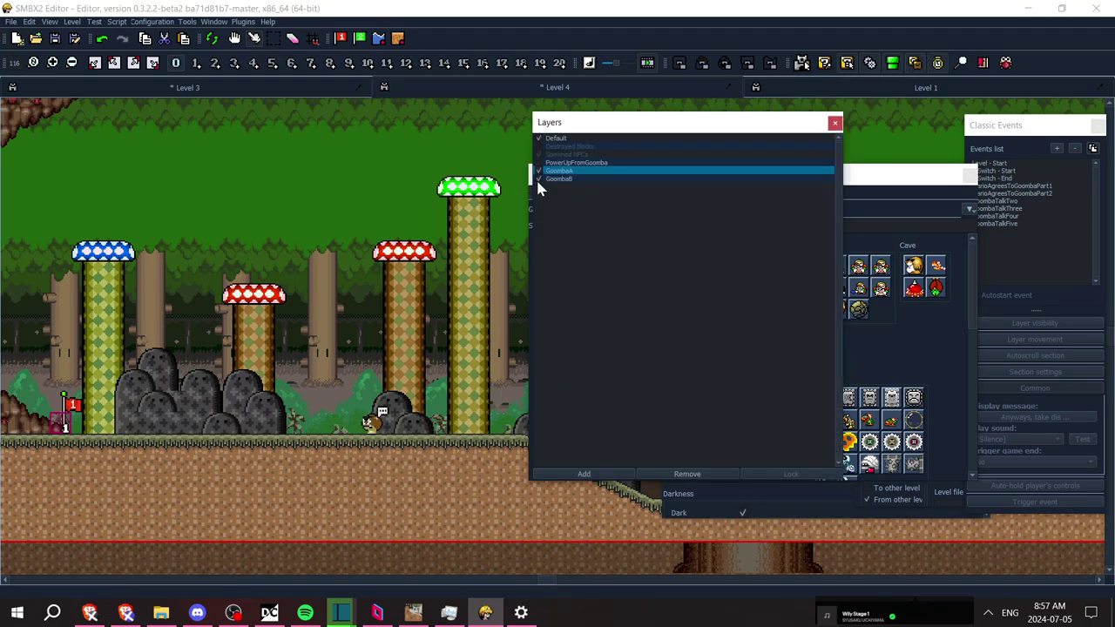
Add an event named GoombaTalkSix and have the GoombaTalkFive event trigger it
click(1028, 141)
drag(1027, 141, 911, 137)
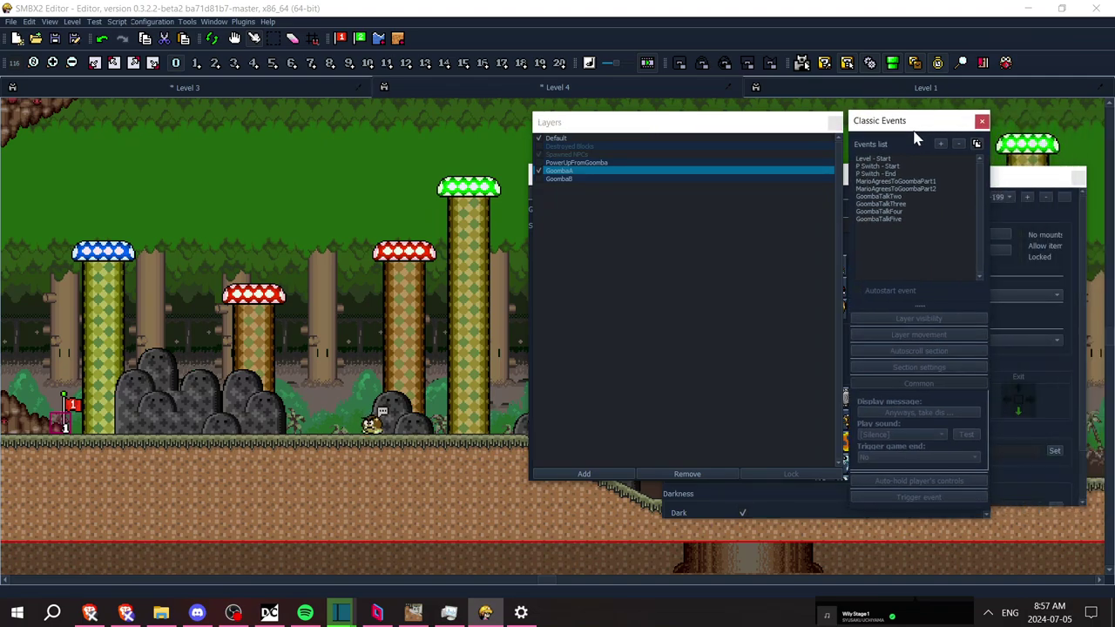
click(878, 218)
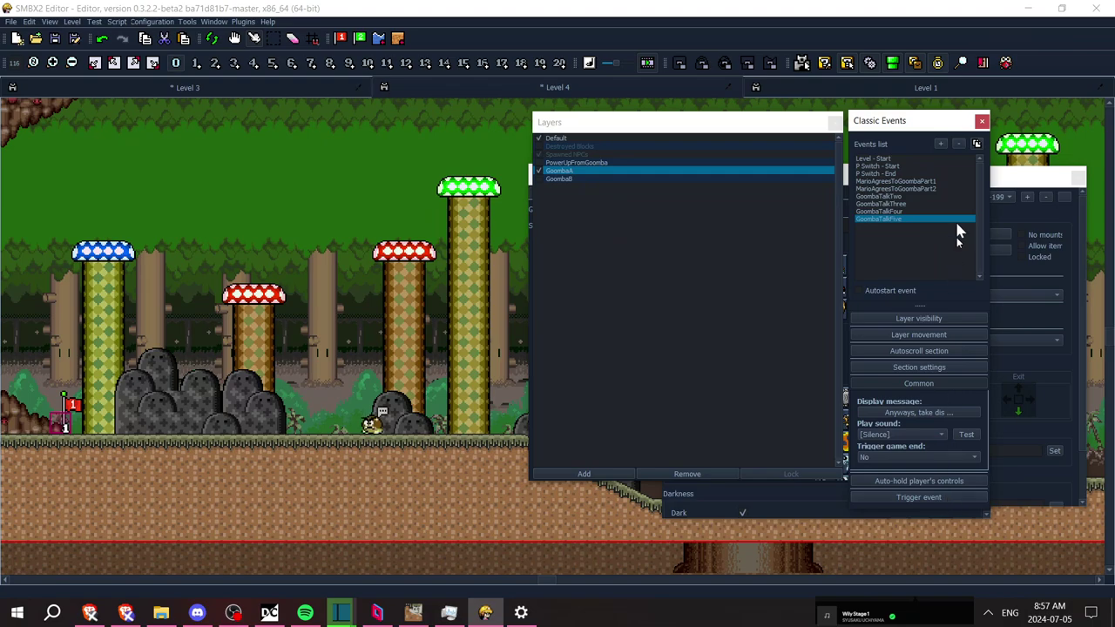
click(940, 143)
text(GoombaTalkSix)
key(Return)
scroll(990, 488, down, 2)
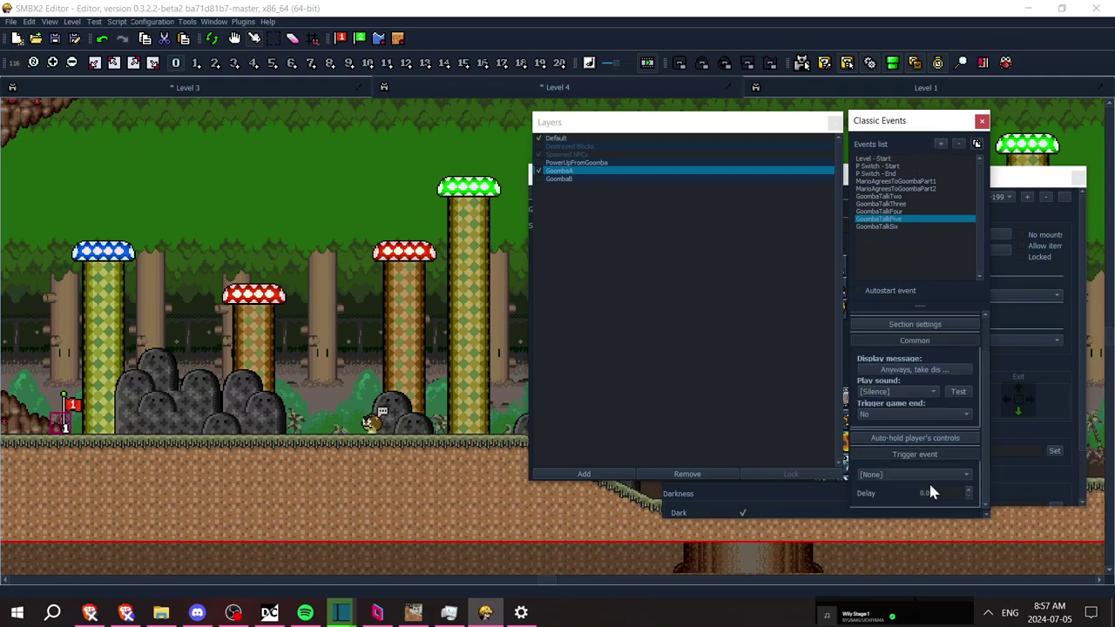
click(928, 475)
click(906, 590)
Make GoombaTalkSix toggle the GoombaA and GoombaB layers with the smoke transition disabled
click(900, 226)
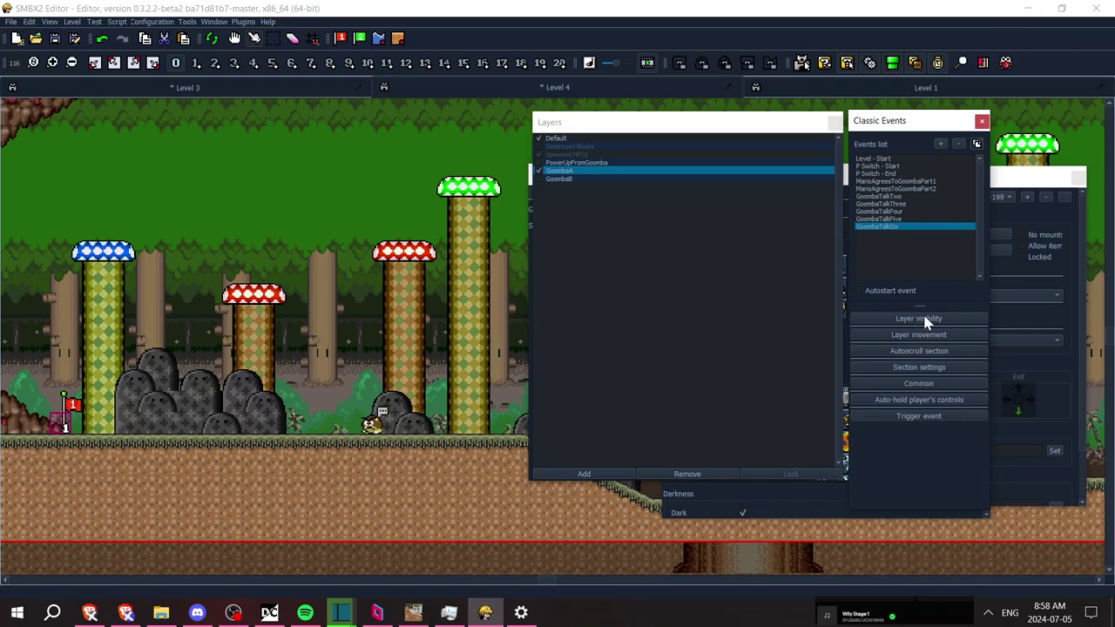
click(926, 321)
click(924, 384)
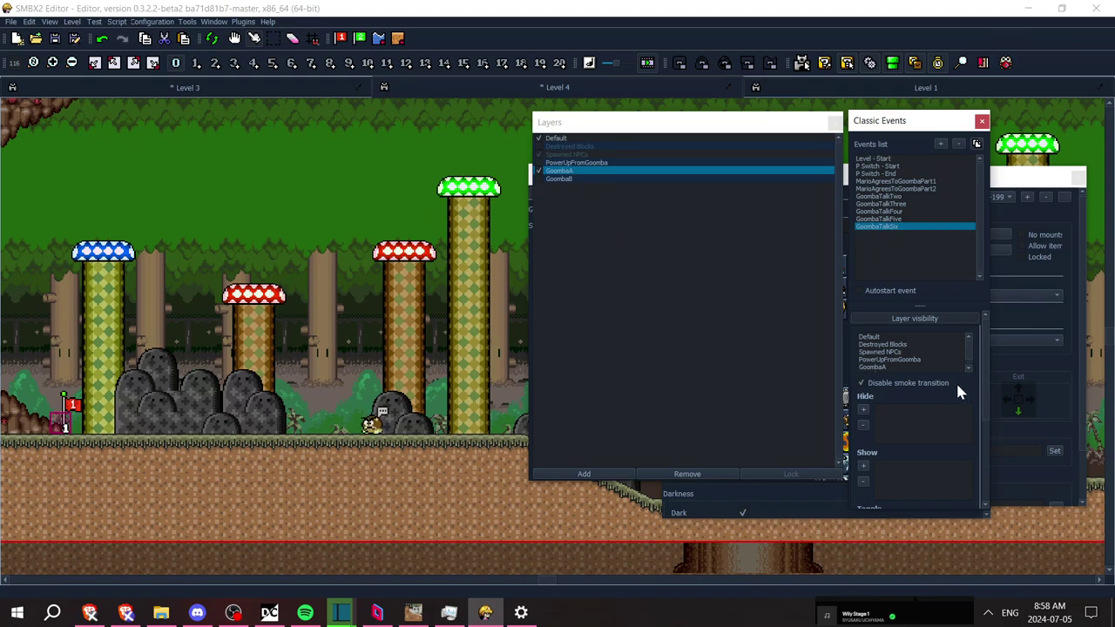
mouse_move(988, 386)
mouse_down()
mouse_move(990, 426)
mouse_move(988, 403)
mouse_up()
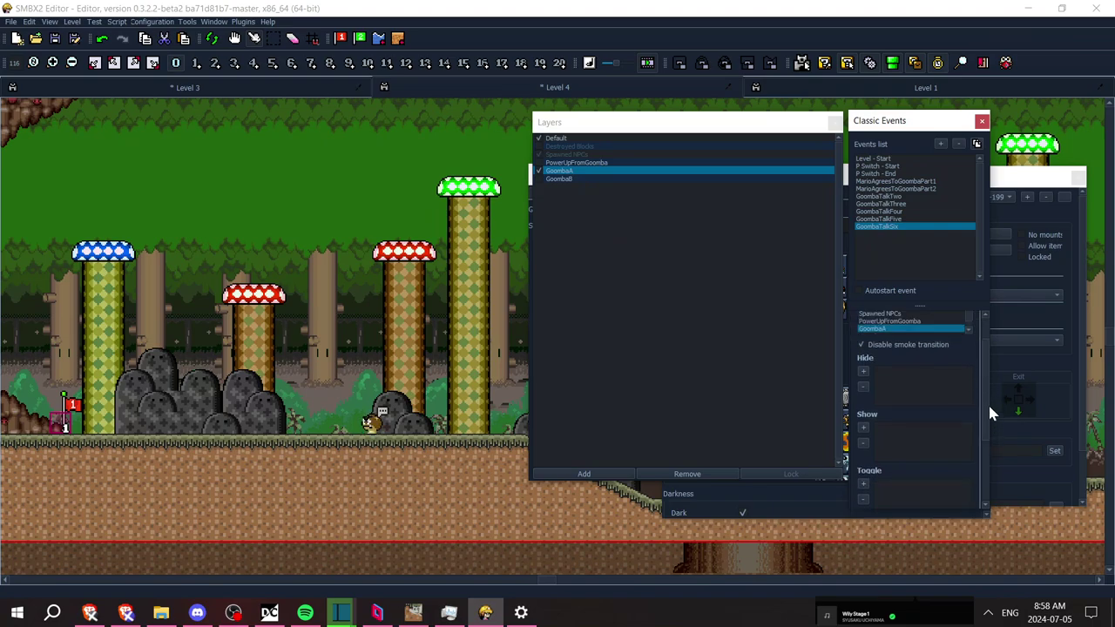
click(863, 483)
click(864, 483)
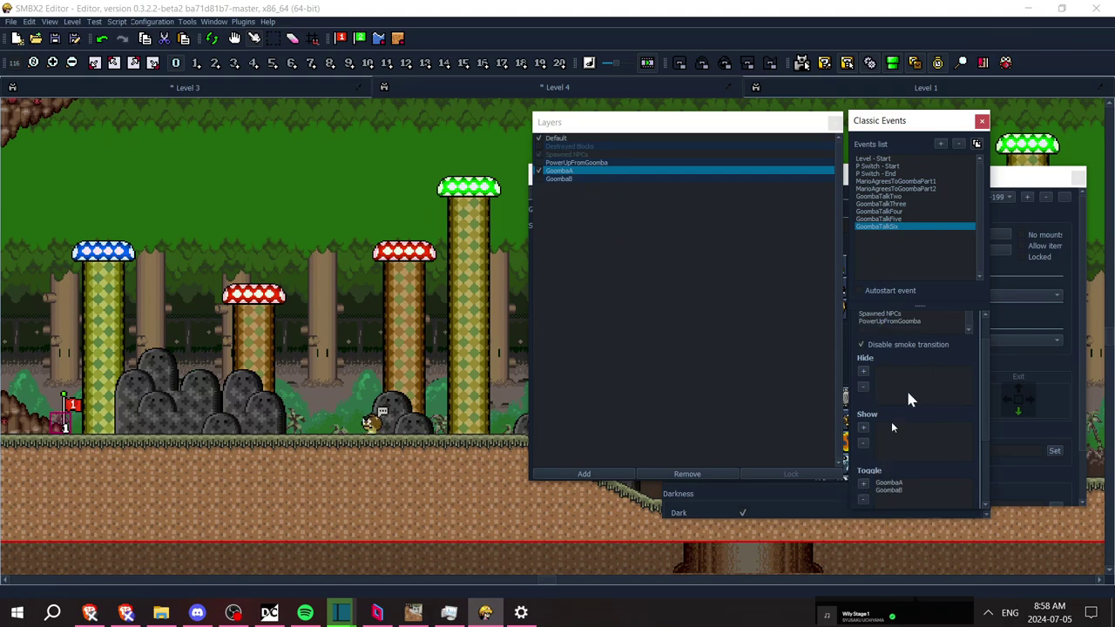
click(982, 121)
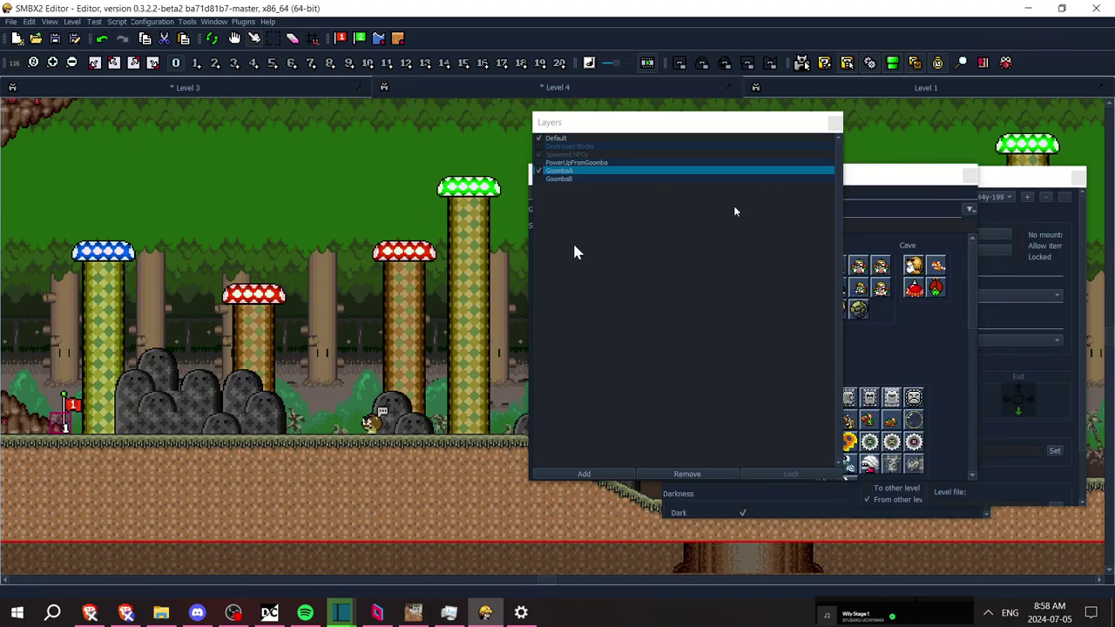
Playtest the level, walking up to the friendly Goomba and starting its conversation
key(F5)
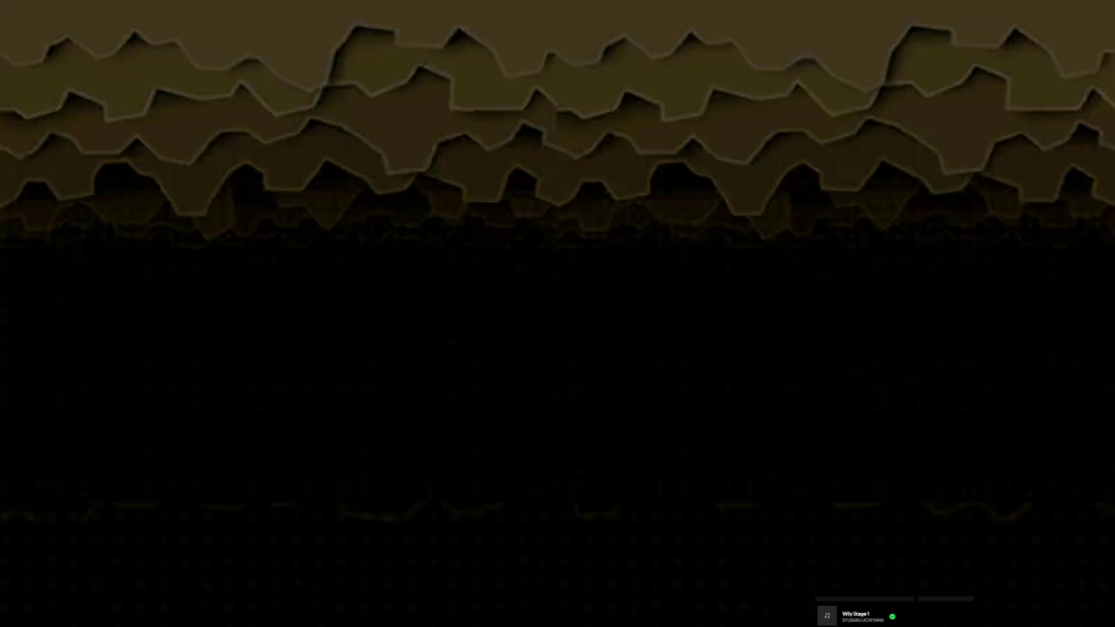
key(Right)
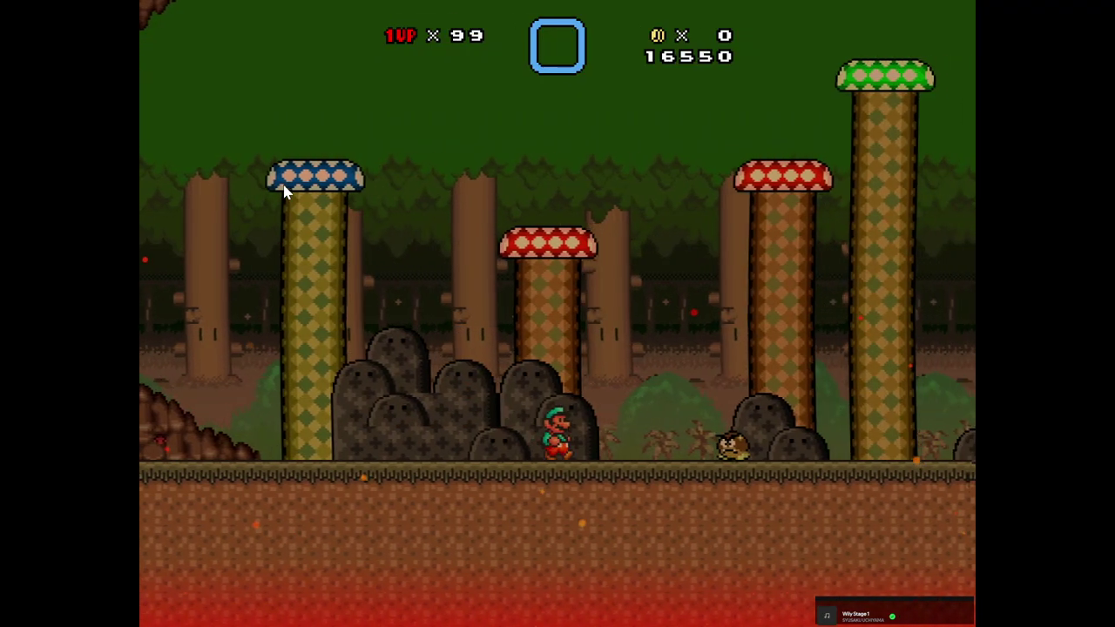
key(Right)
key(Left)
key(Right)
key(Up)
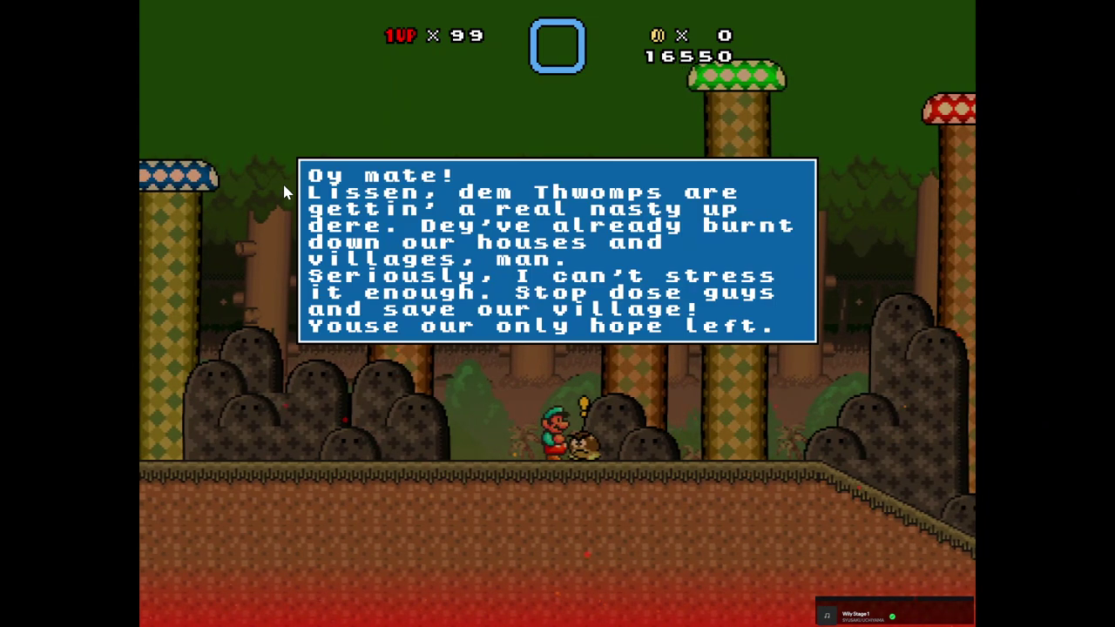
Go through the Goomba's full conversation, talk to it again to check the second Goomba's dialogue, and end the playtest
key(z)
key(z)
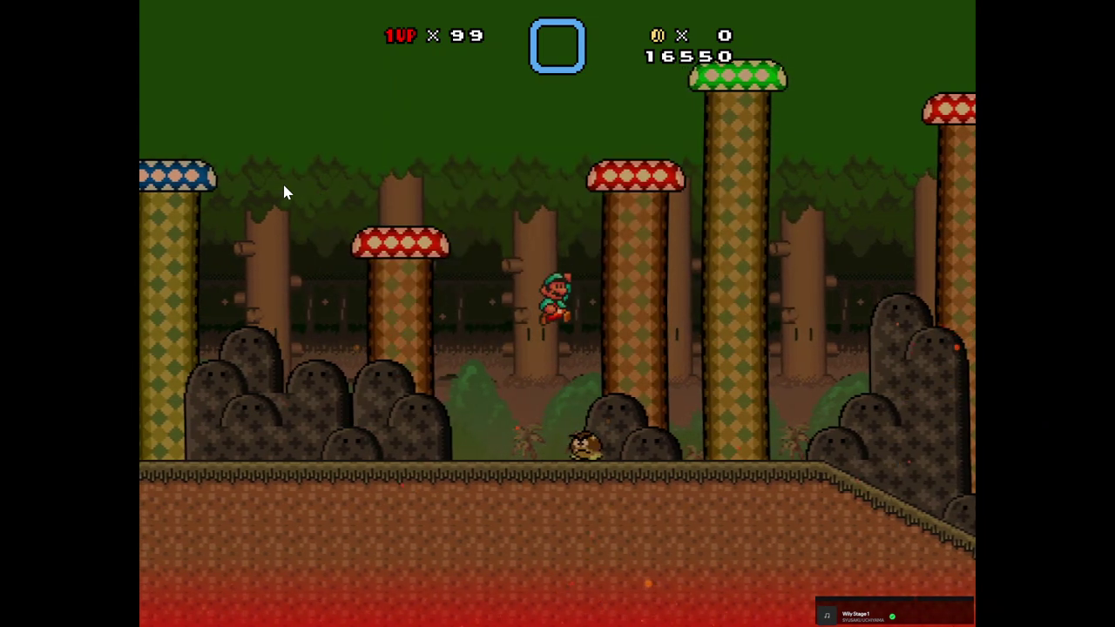
key(Up)
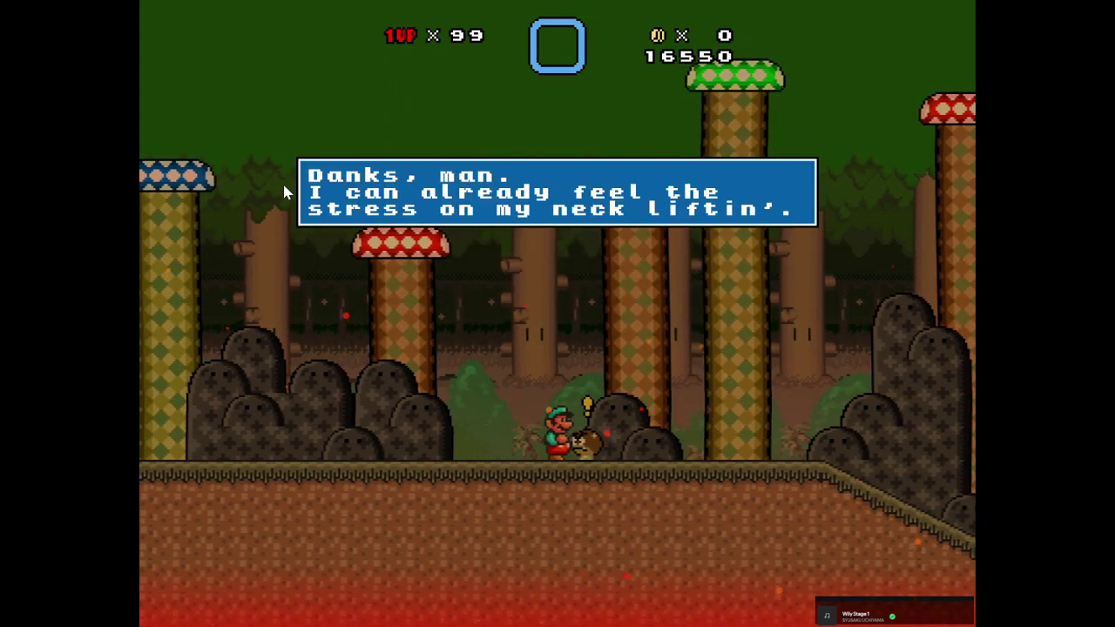
key(x)
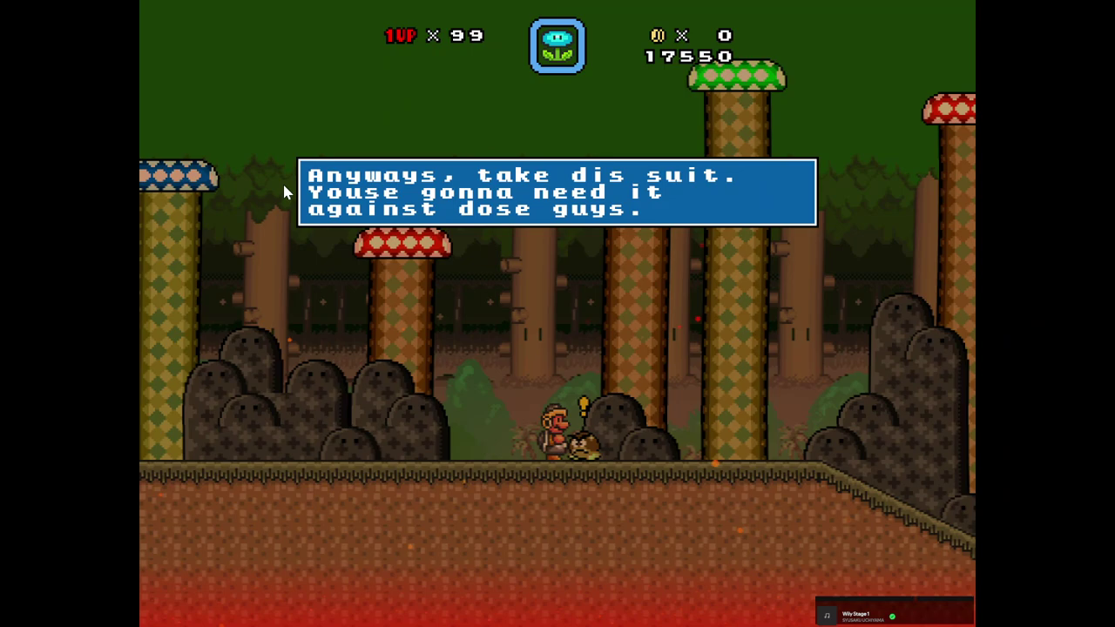
key(x)
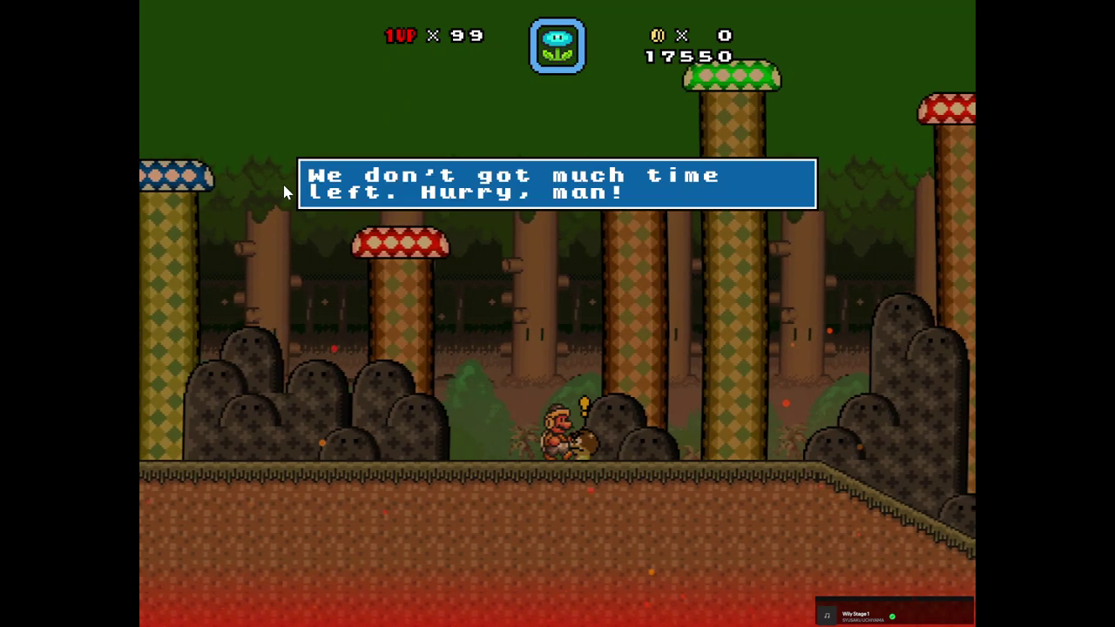
key(x)
key(Left)
key(Escape)
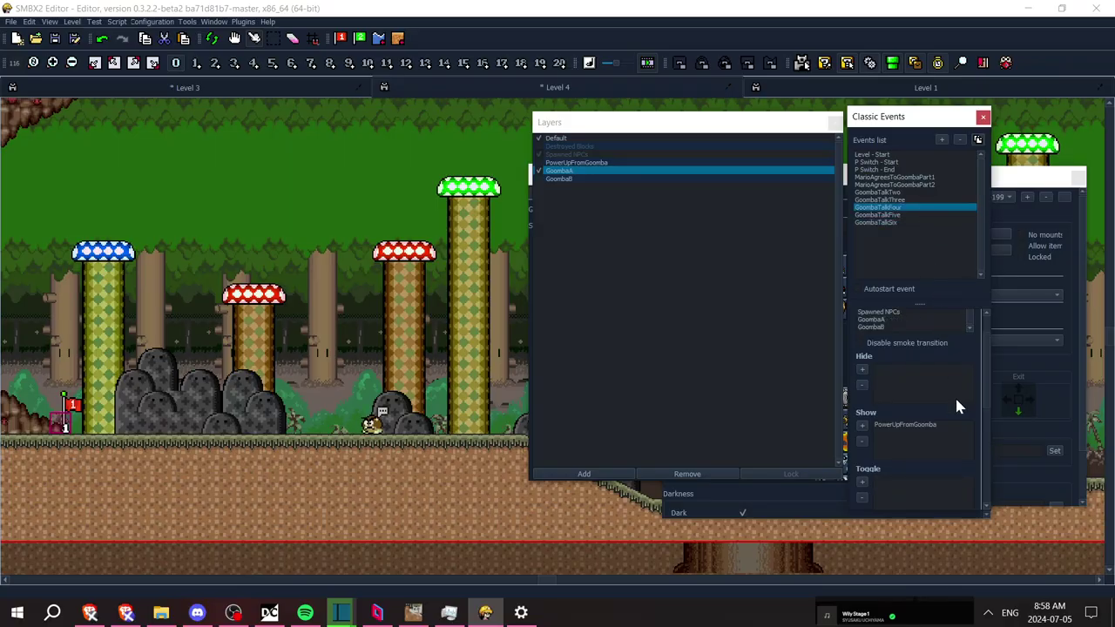
Set GoombaTalkFour's delay before triggering GoombaTalkFive to 0.7 and save the level
scroll(957, 402, down, 5)
click(949, 495)
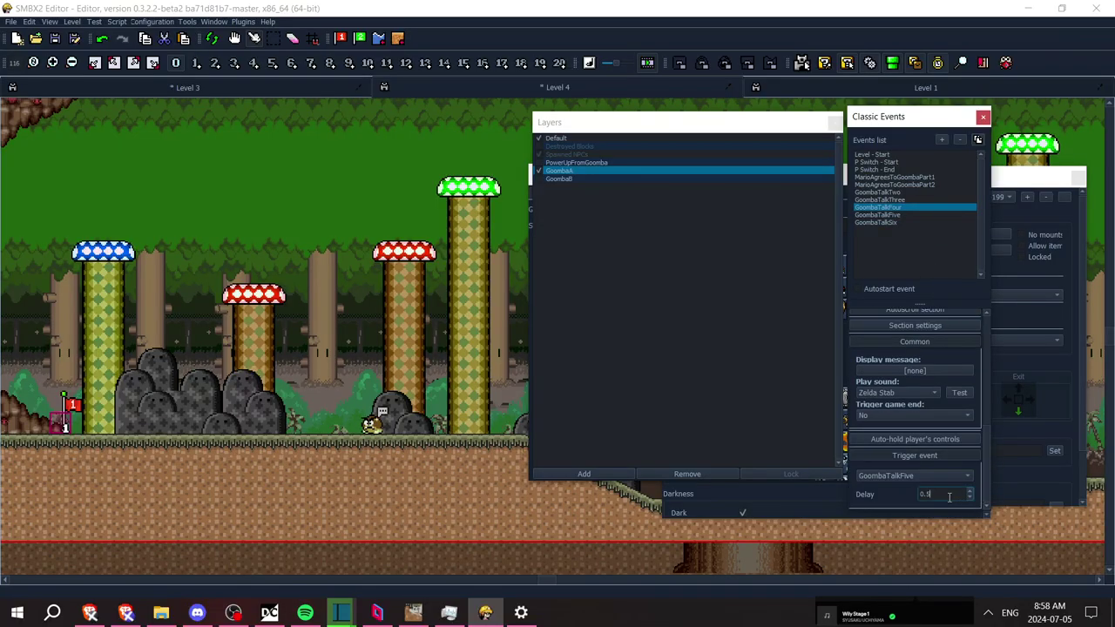
click(326, 355)
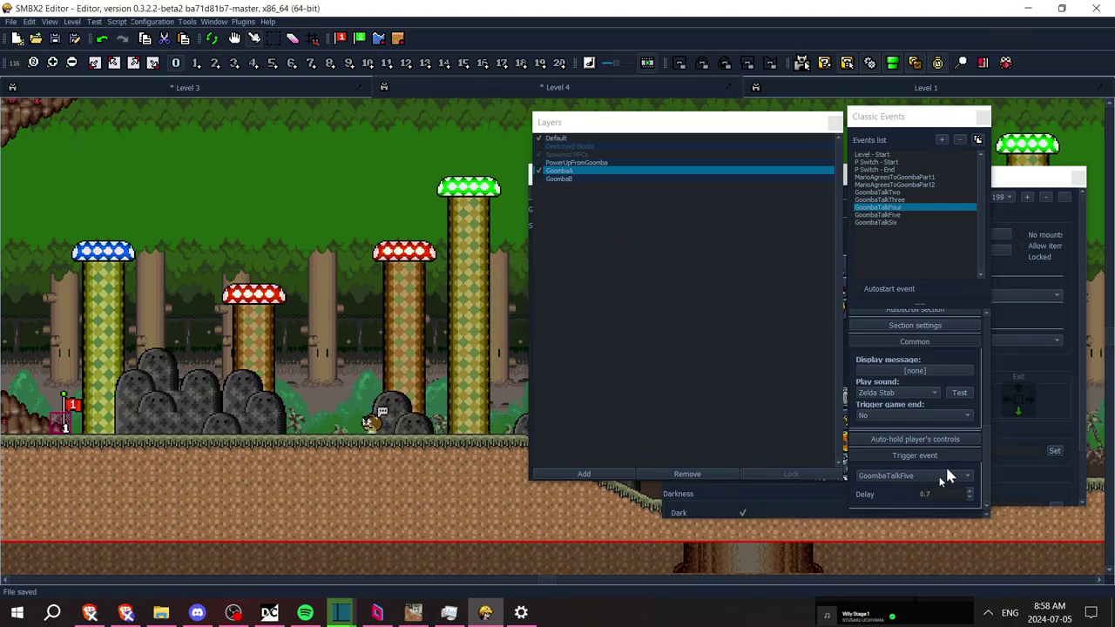
Auto-hold the player's Run and Alt-run controls in the GoombaTalkFour, GoombaTalkFive and GoombaTalkThree events
click(946, 440)
scroll(985, 431, down, 3)
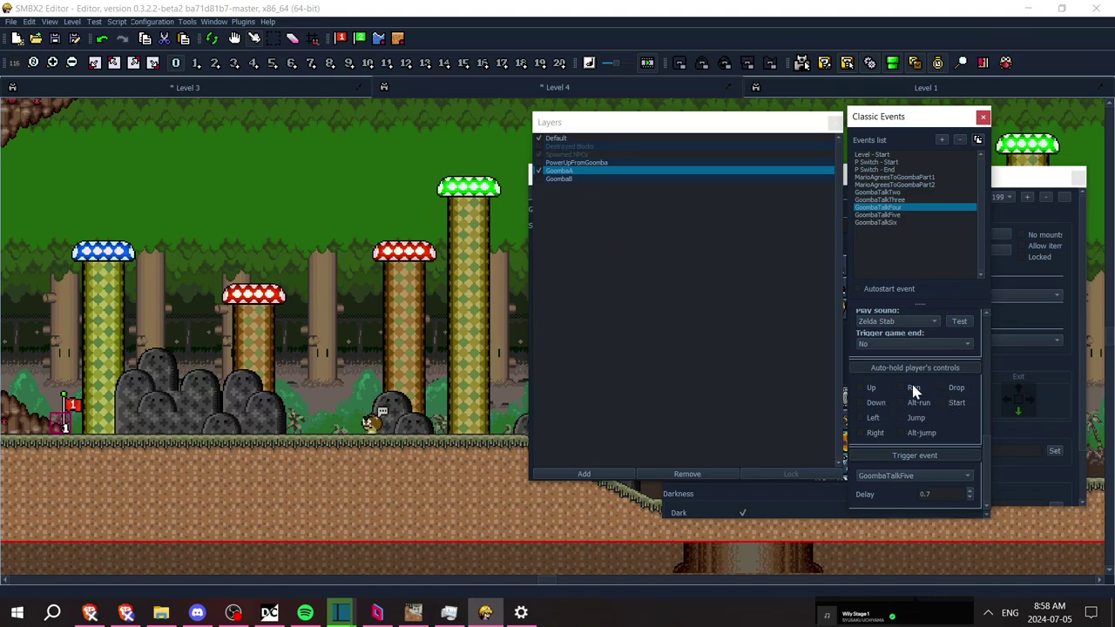
click(914, 405)
click(898, 214)
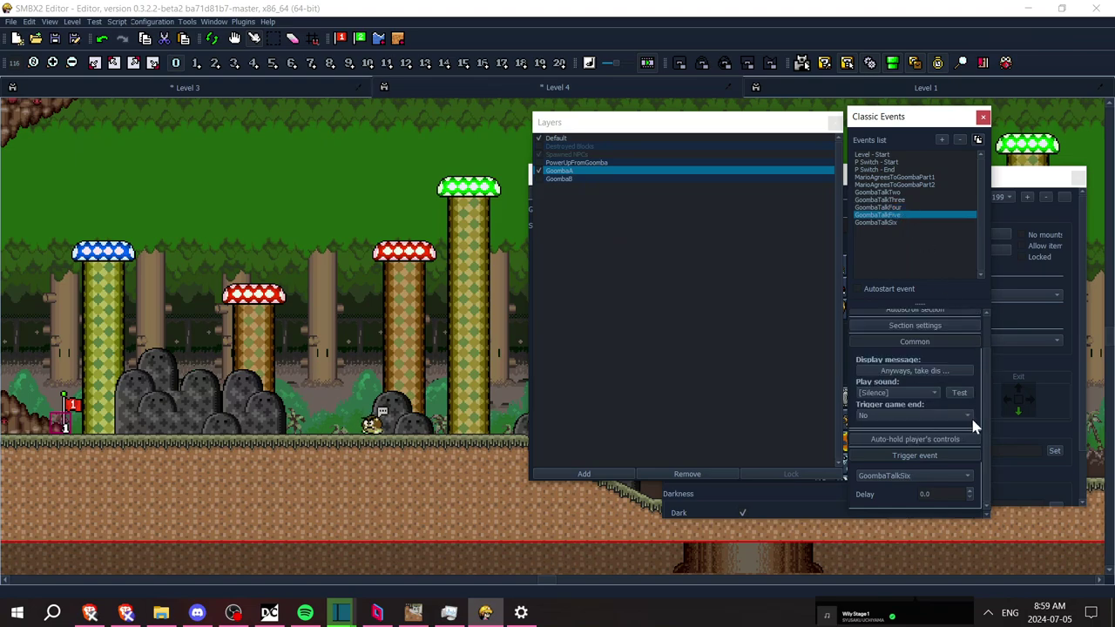
scroll(987, 416, up, 1)
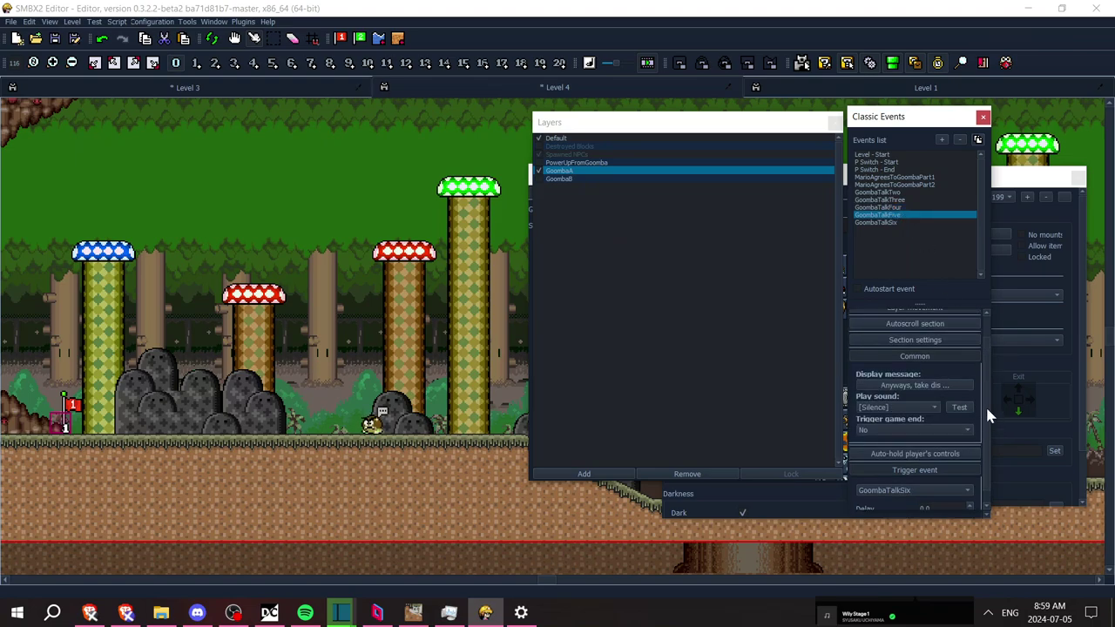
click(929, 458)
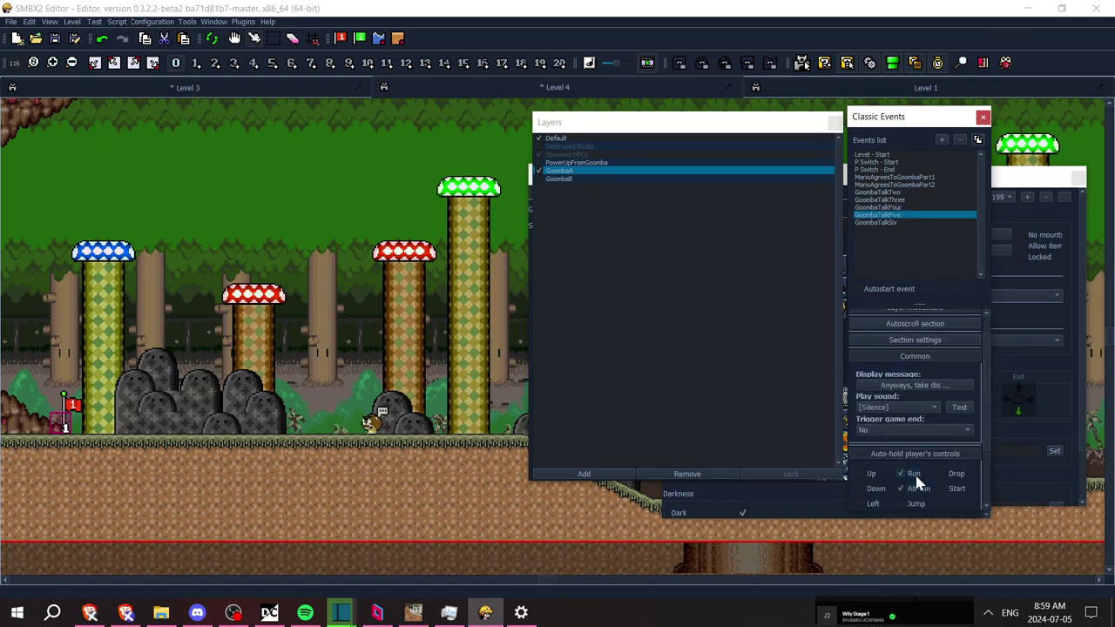
click(901, 199)
click(945, 455)
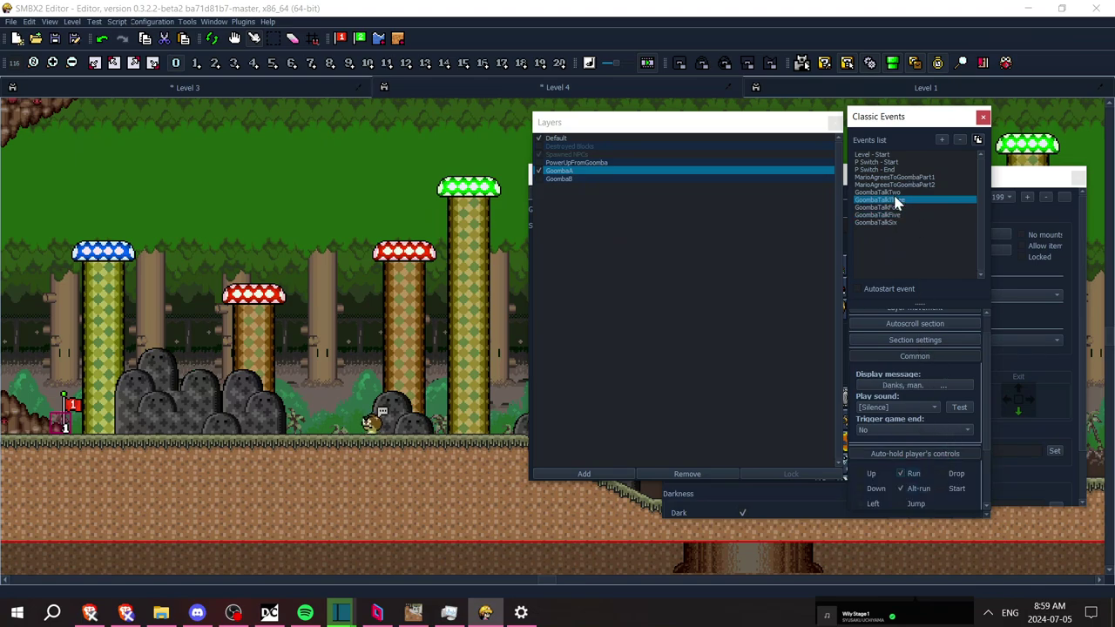
Auto-hold the player's Run and Alt-run controls in the GoombaTalkTwo event and save the level
click(896, 192)
click(930, 455)
click(919, 489)
click(918, 474)
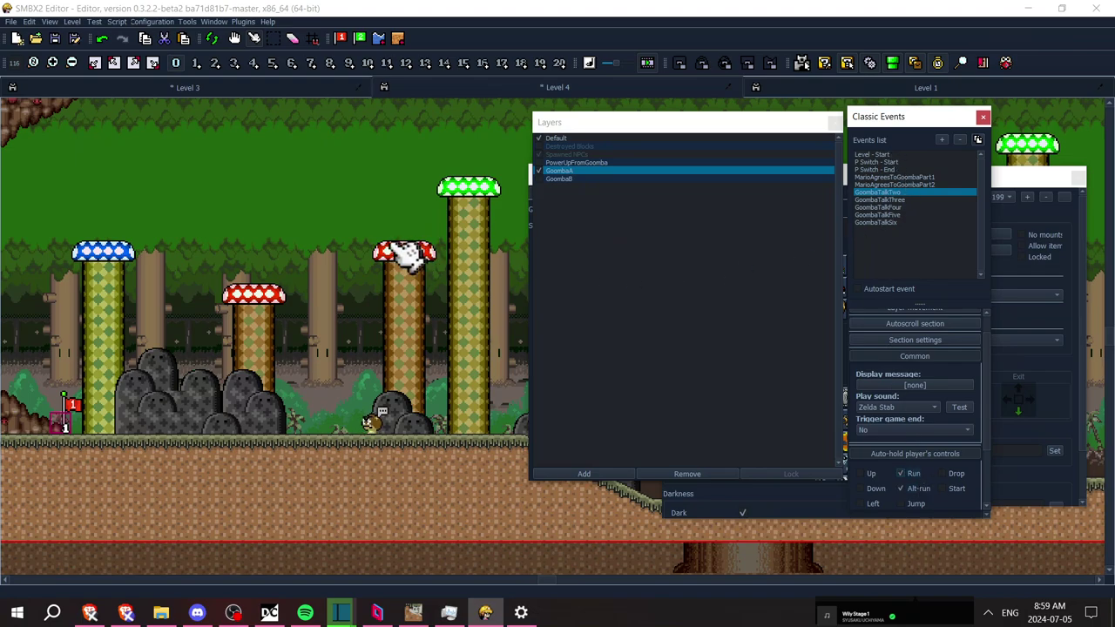
key(ctrl+s)
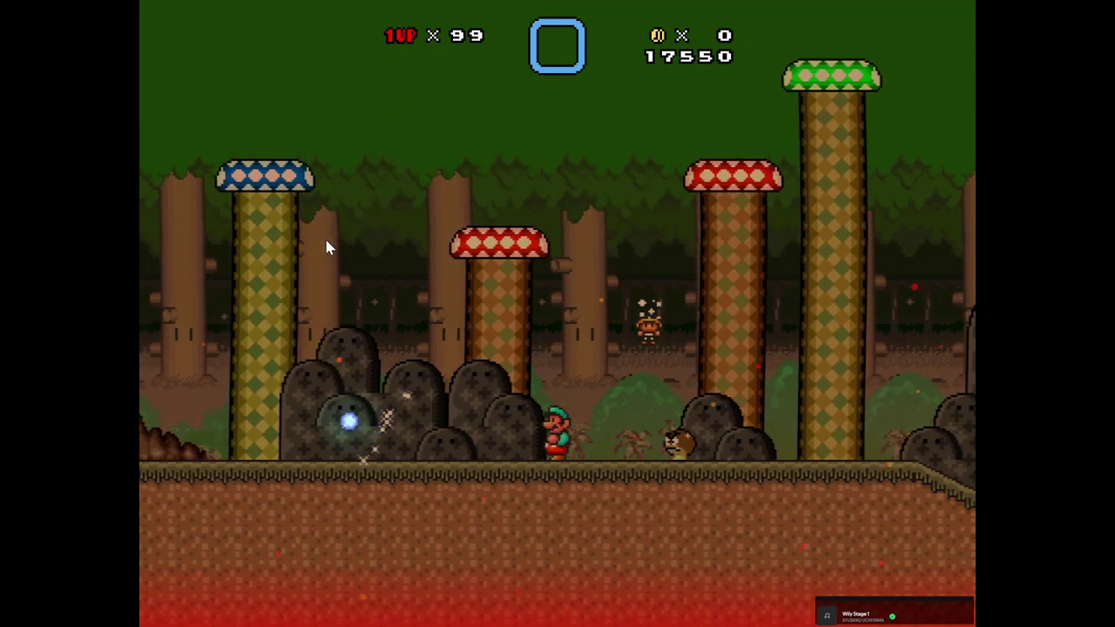
End the running playtest and return to the level editor
key(Escape)
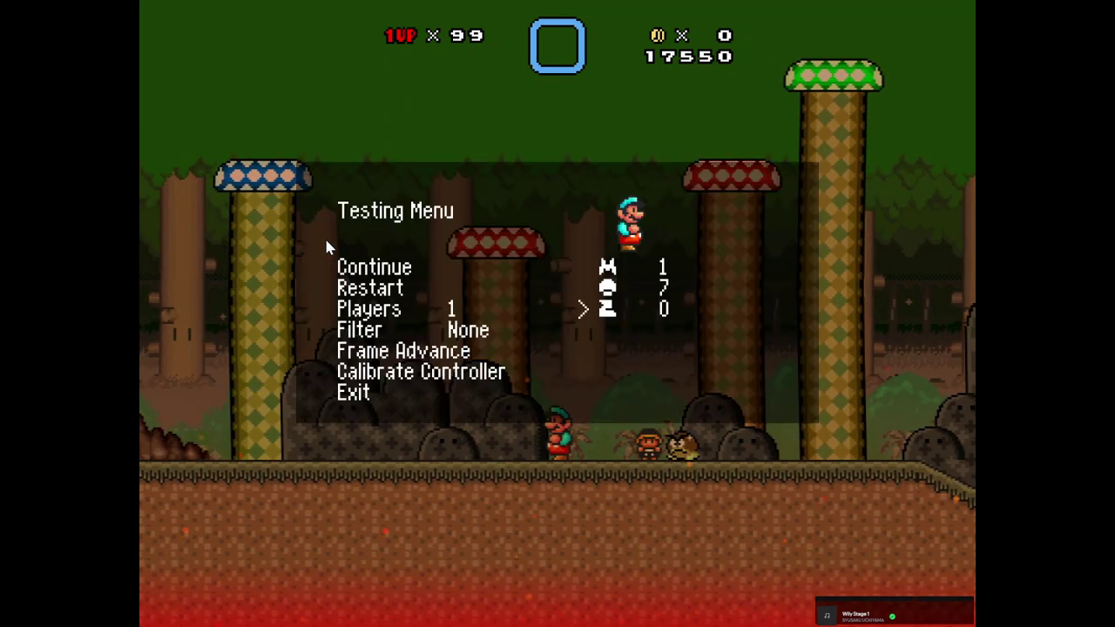
key(Down)
key(Down)
key(Down)
key(Down)
key(Down)
key(Return)
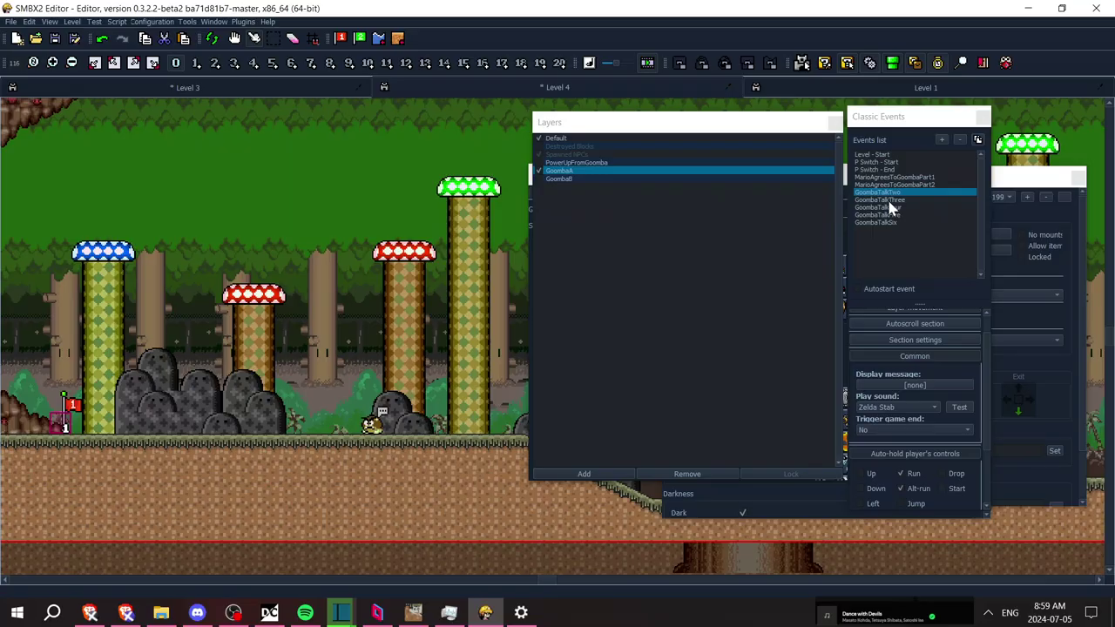
Review the auto-hold and trigger settings of the GoombaTalkTwo, GoombaTalkThree, GoombaTalkFour and GoombaTalkFive events
click(889, 200)
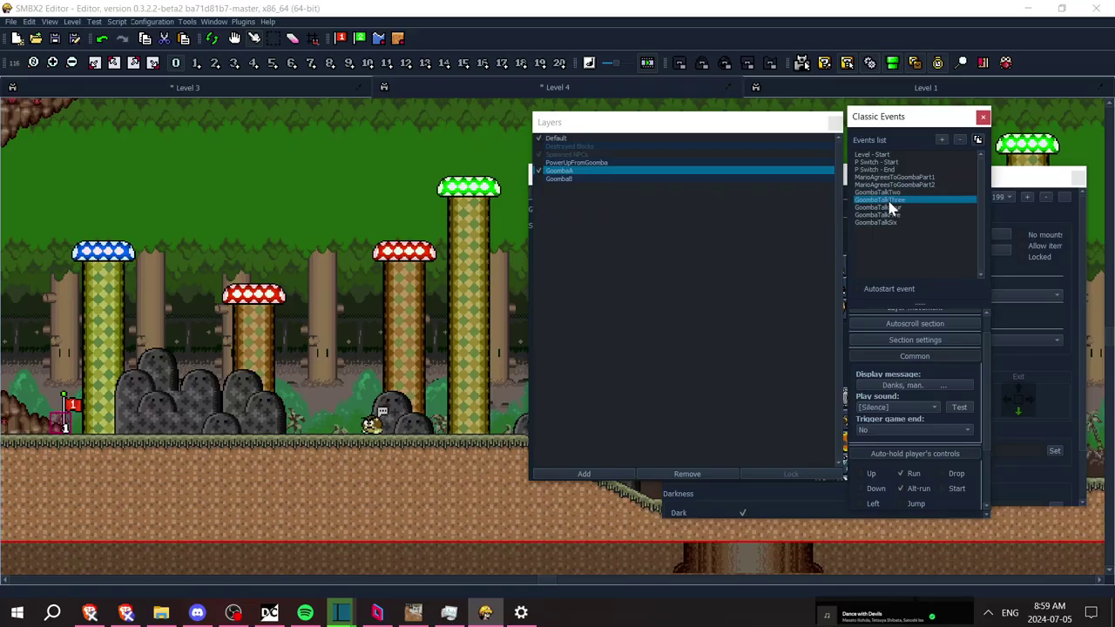
click(887, 193)
click(892, 201)
click(892, 207)
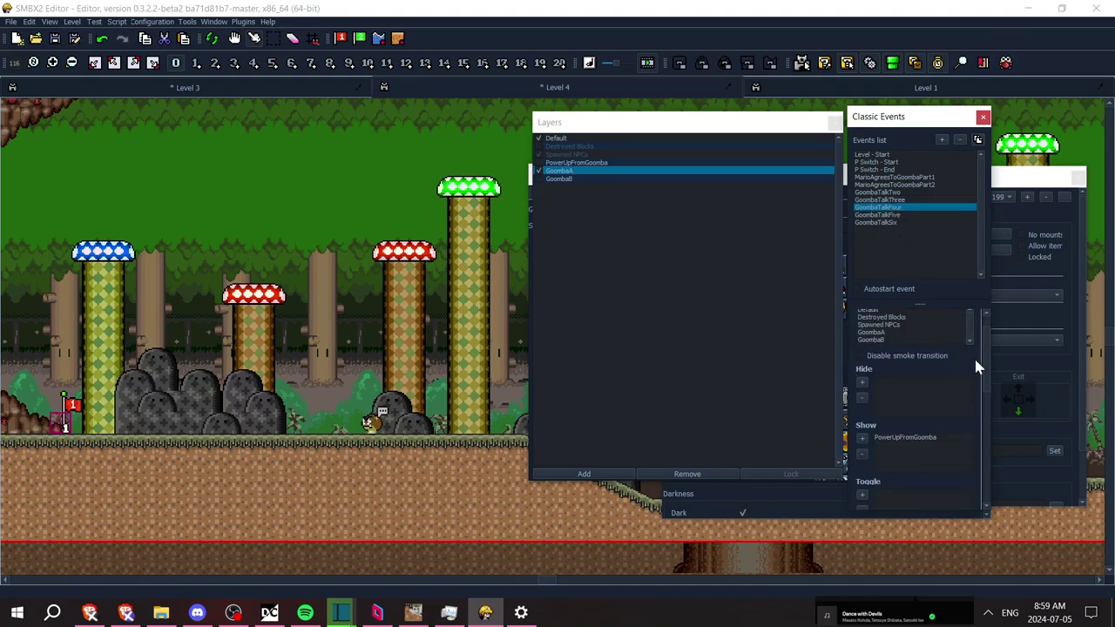
drag(984, 355, 996, 438)
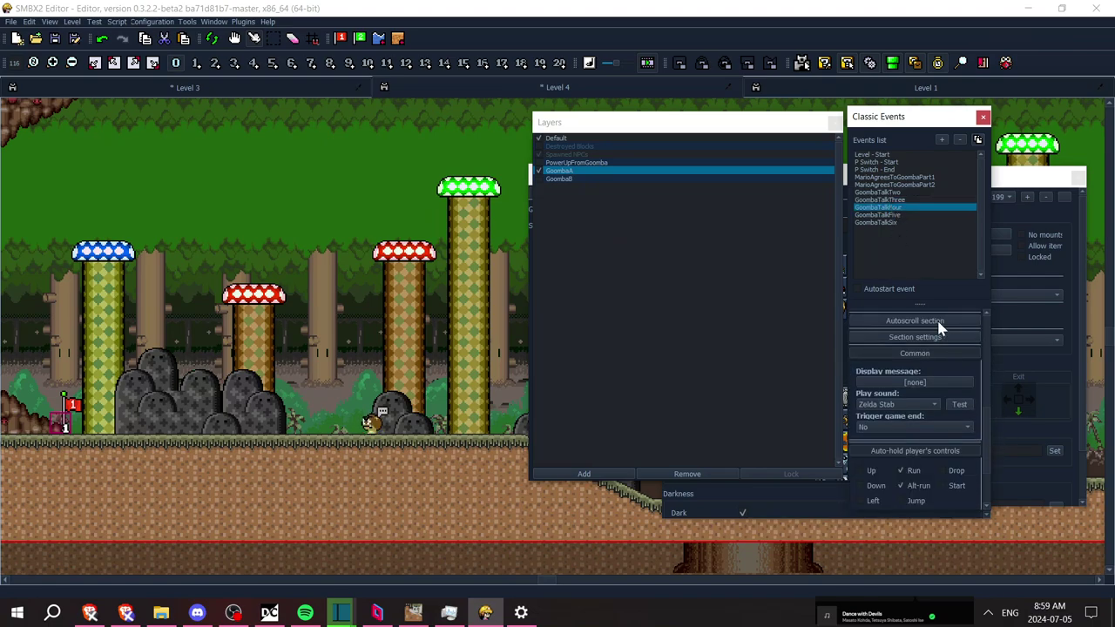
click(900, 214)
scroll(950, 381, down, 5)
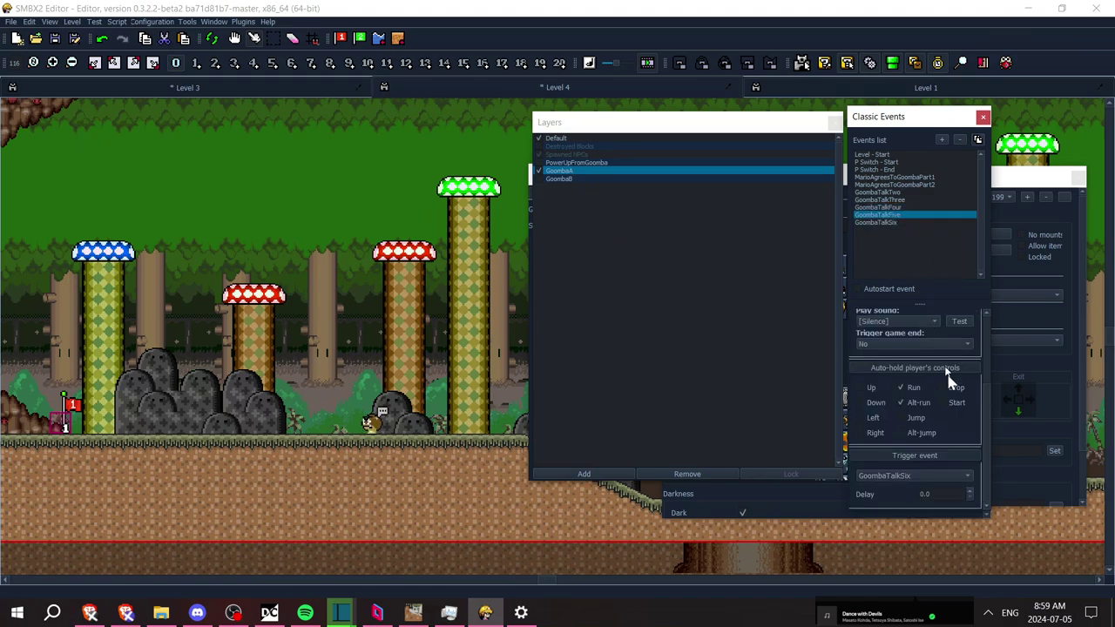
Playtest the level, walking Mario up to the friendly Goomba and starting its conversation
click(305, 329)
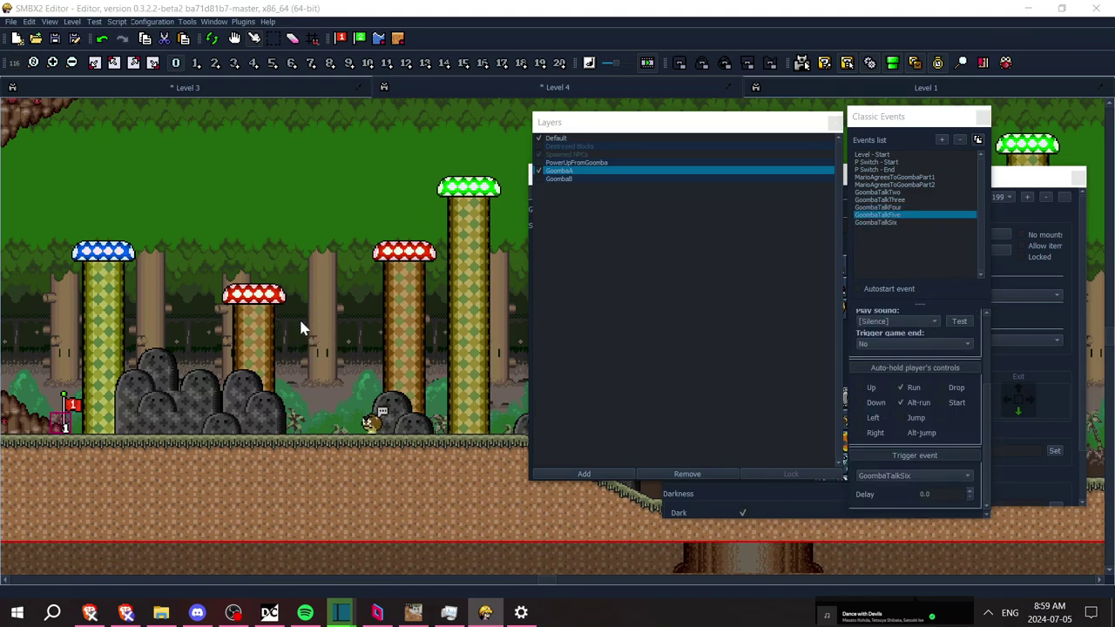
key(F5)
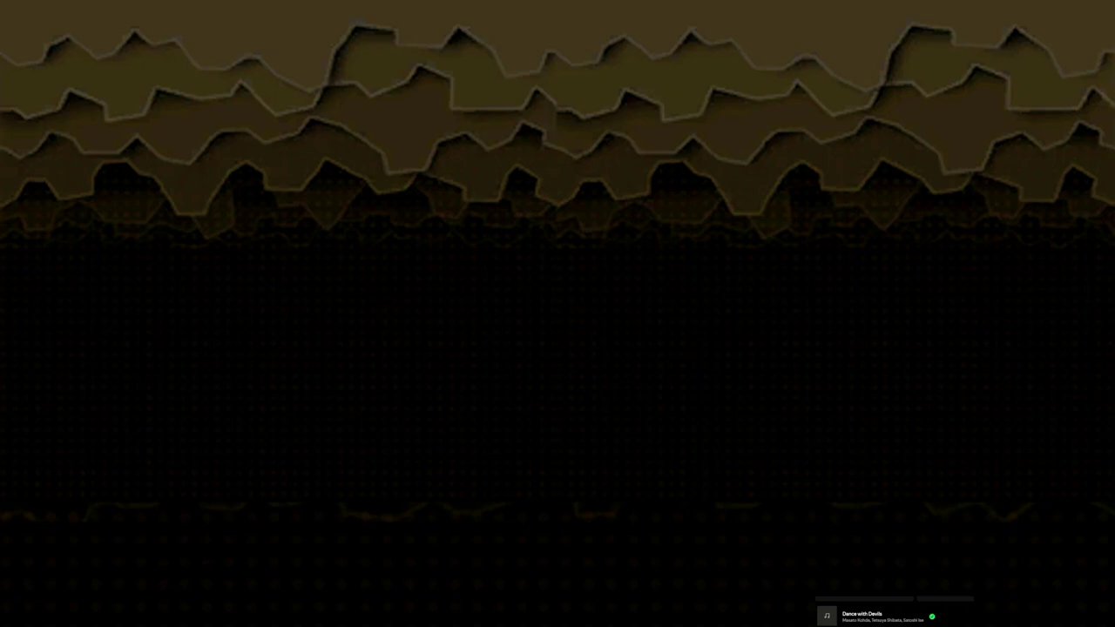
key(Right)
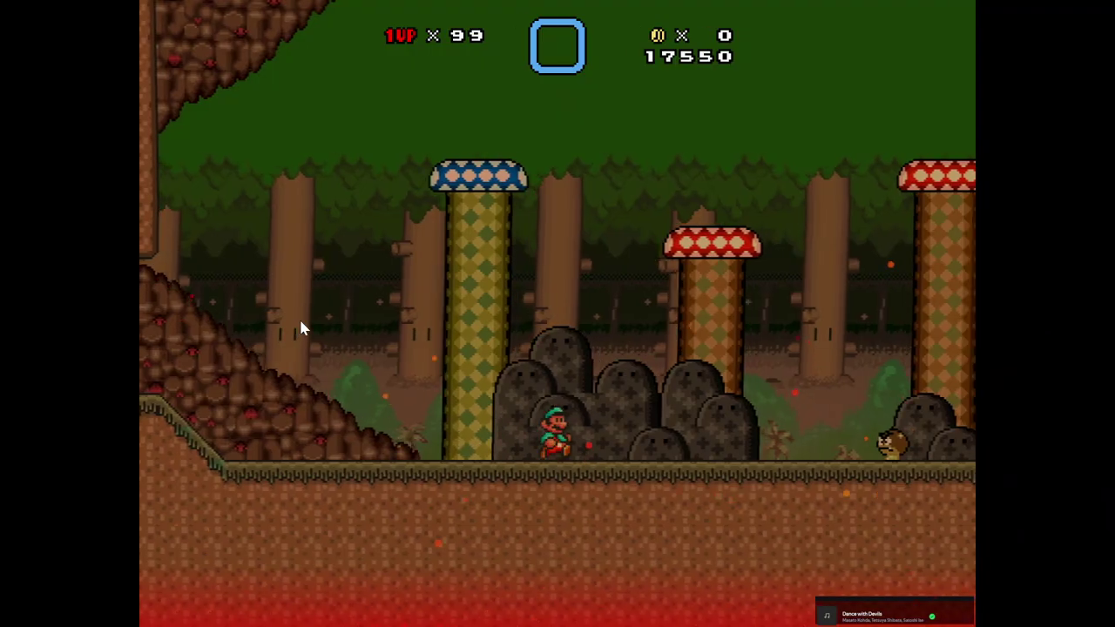
key(Left)
key(Right)
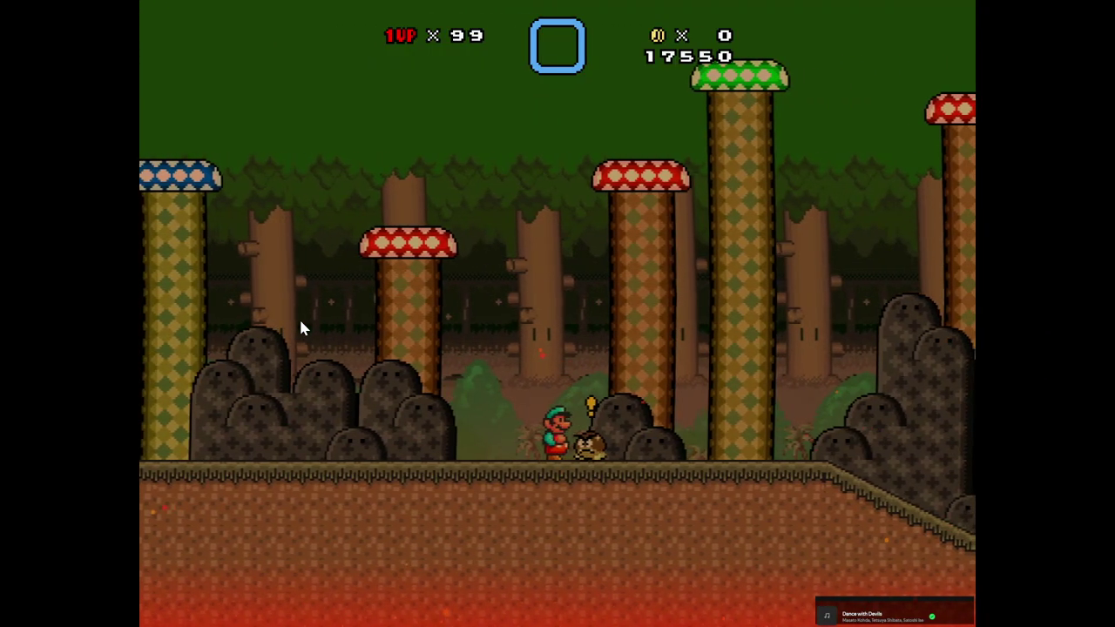
key(Up)
Go through the Goomba's conversation until the suit is handed over, then end the playtest
key(z)
key(z)
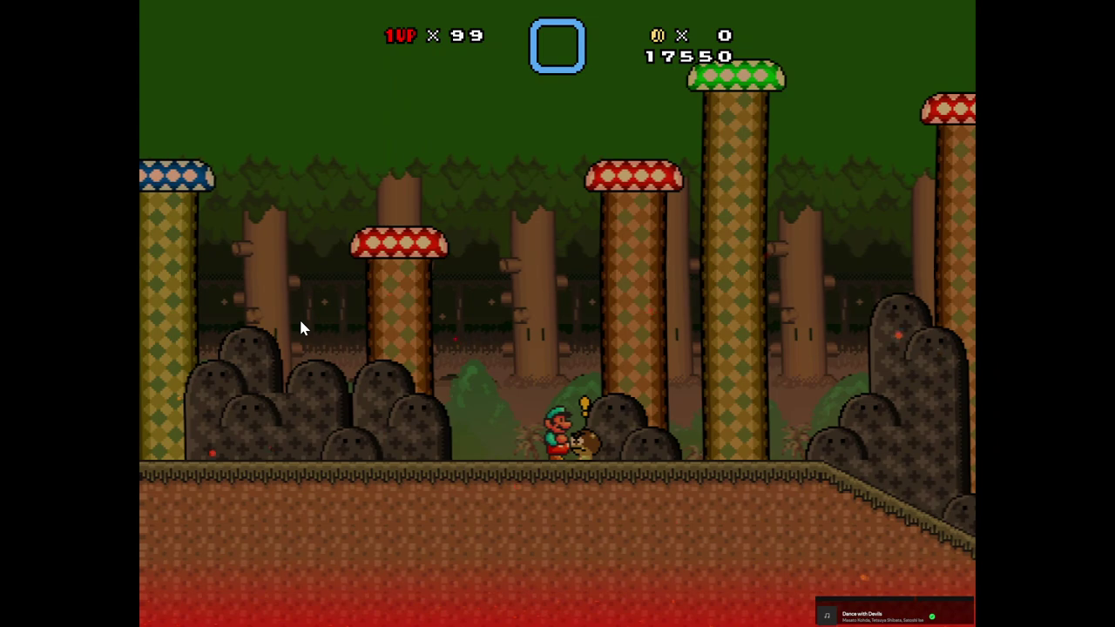
key(Up)
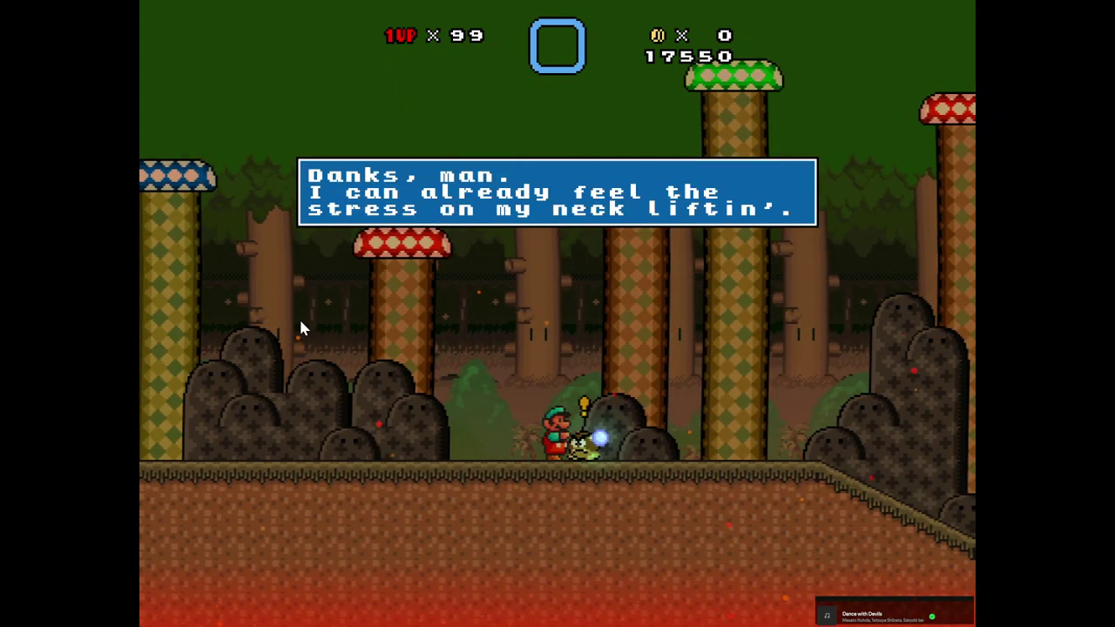
key(z)
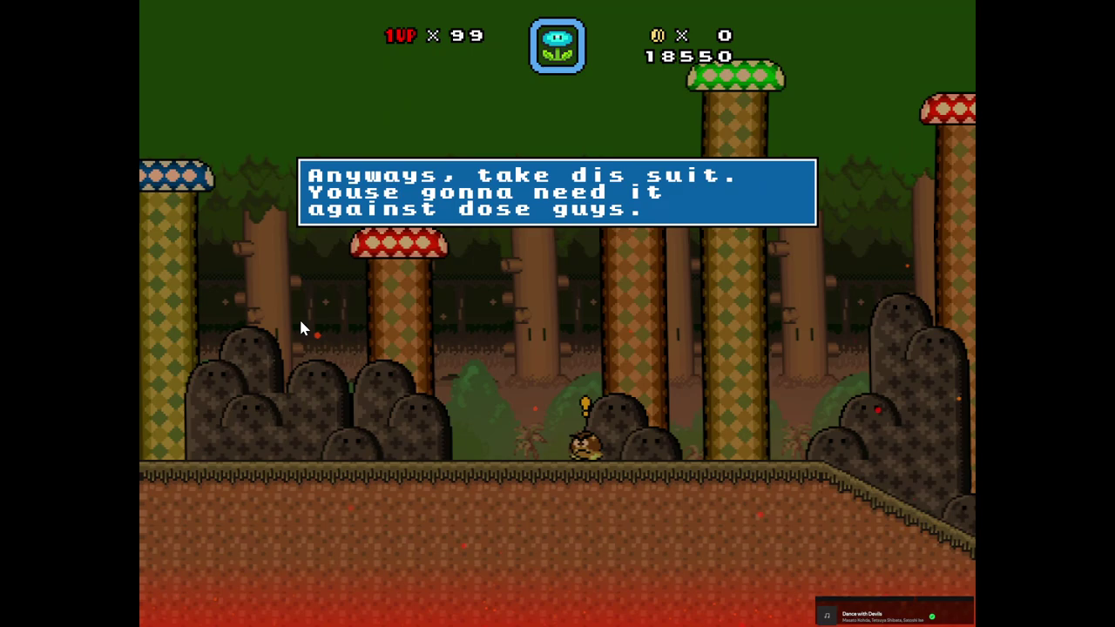
key(z)
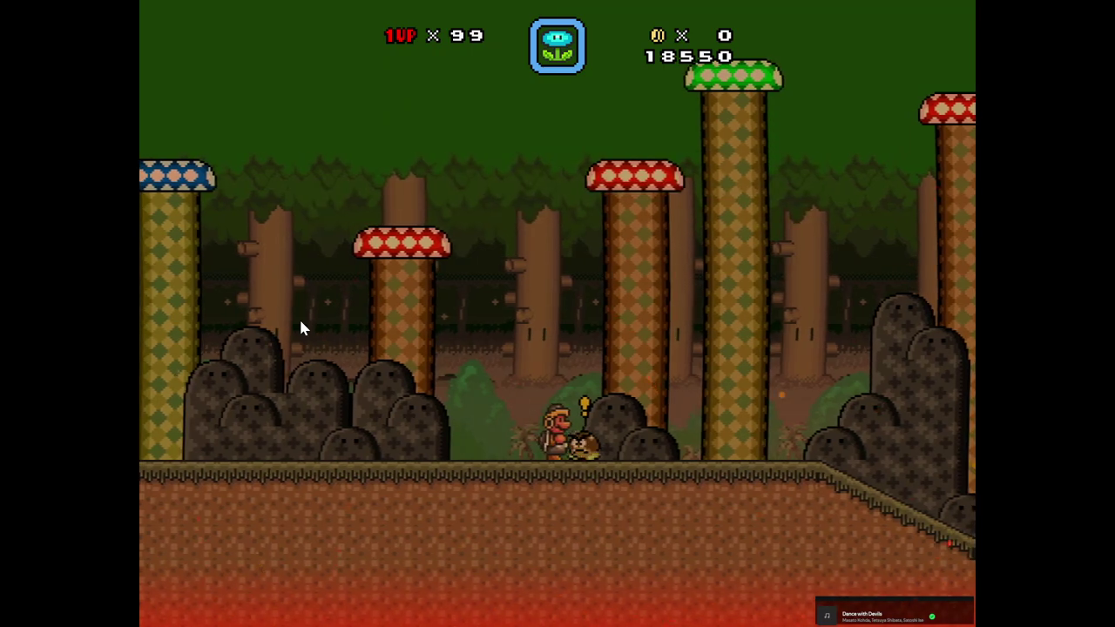
key(Escape)
key(Up)
key(z)
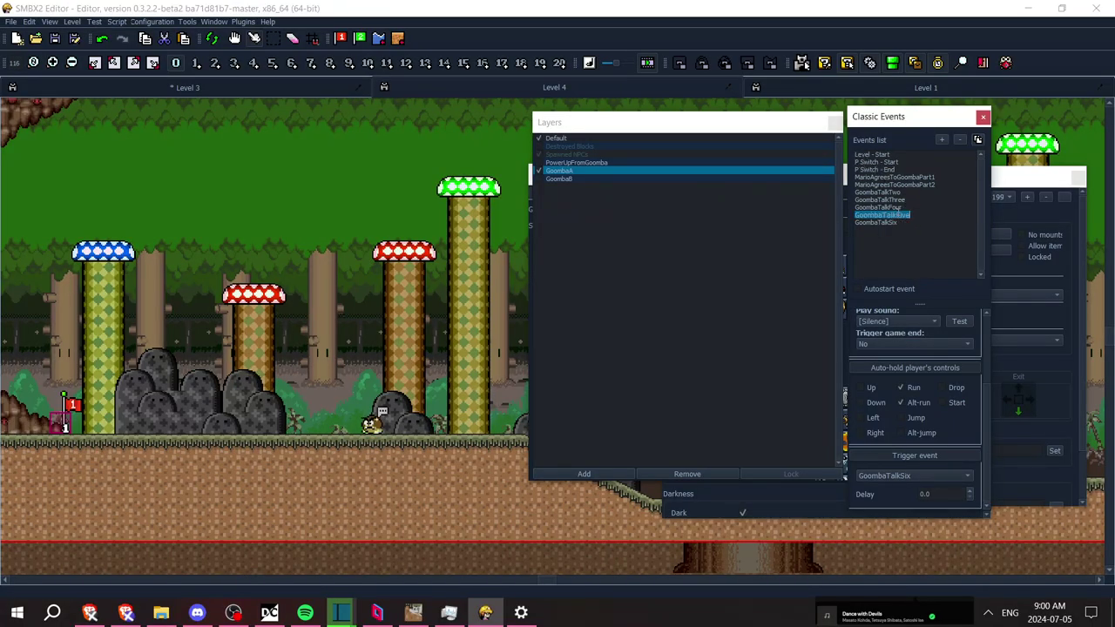
Open GoombaTalkFour's delay before triggering GoombaTalkFive for editing
click(894, 208)
scroll(987, 463, up, 1)
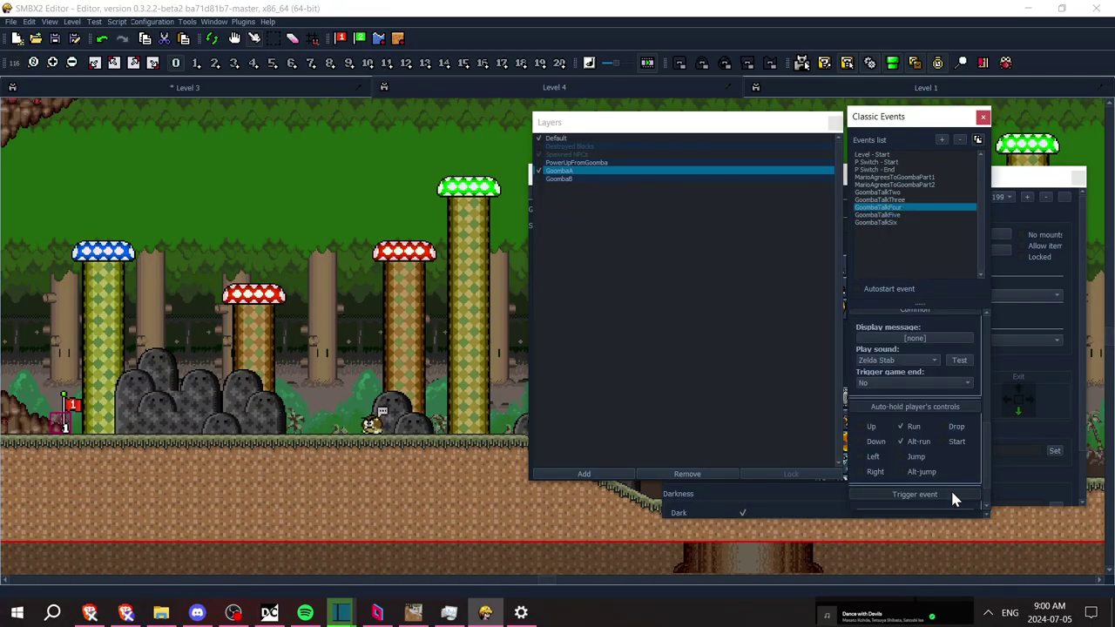
scroll(987, 482, down, 1)
click(949, 499)
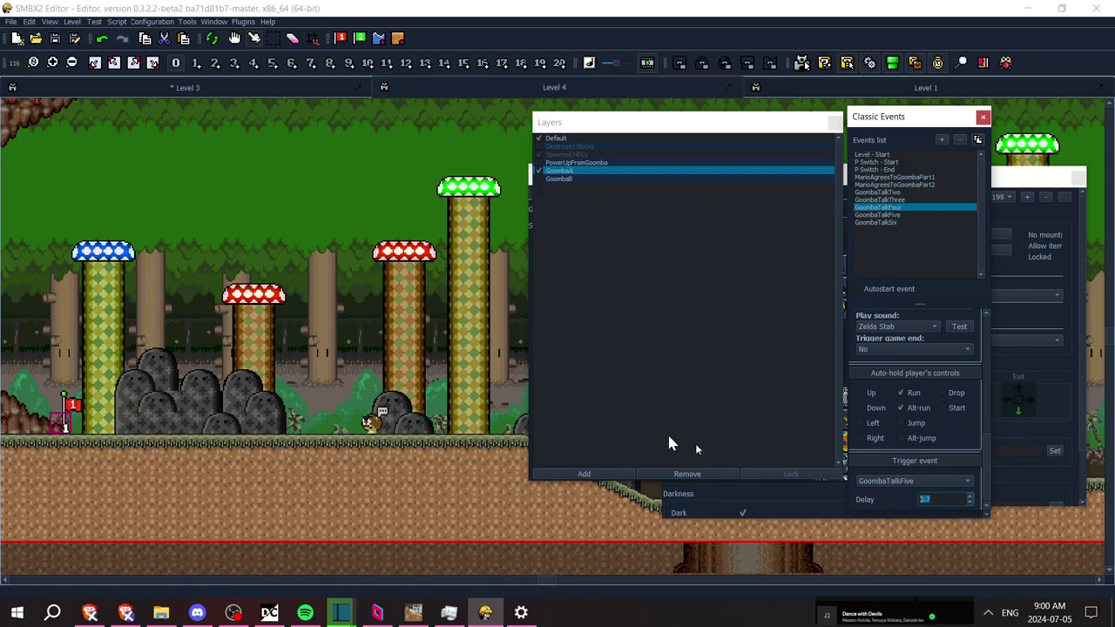
Run a short playtest, walking Mario up to the Goomba, and exit back to the editor
key(F5)
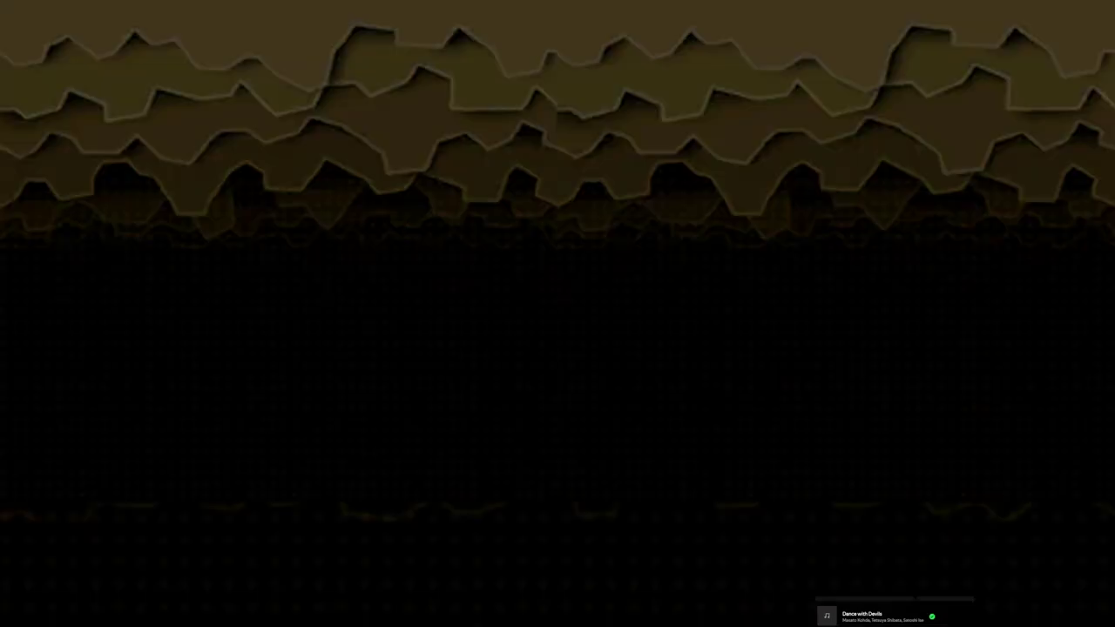
key(Right)
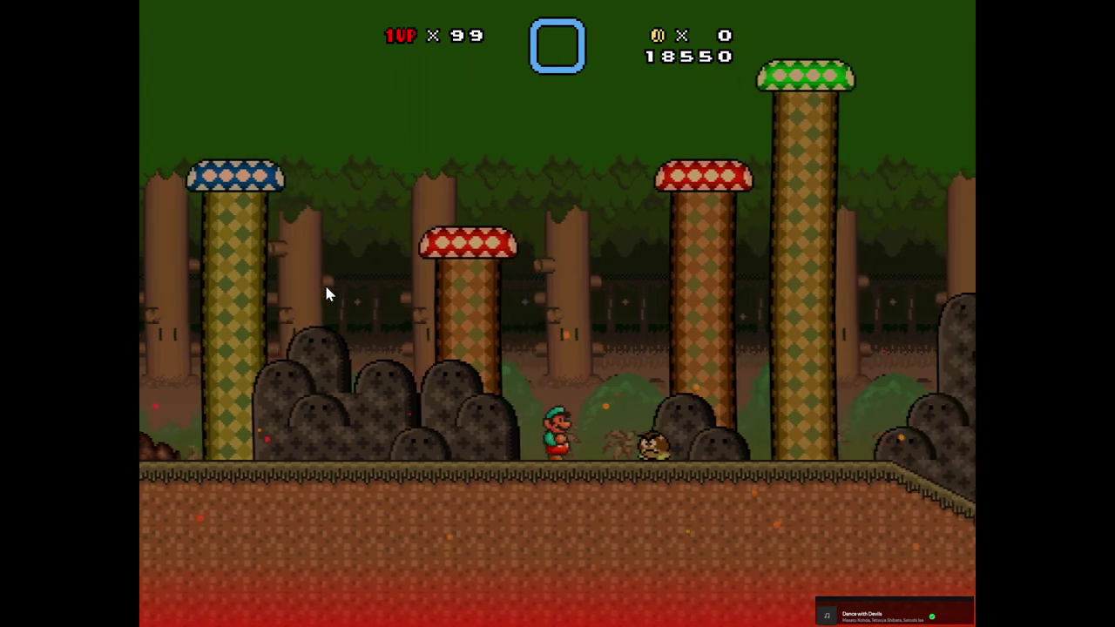
key(Escape)
key(Up)
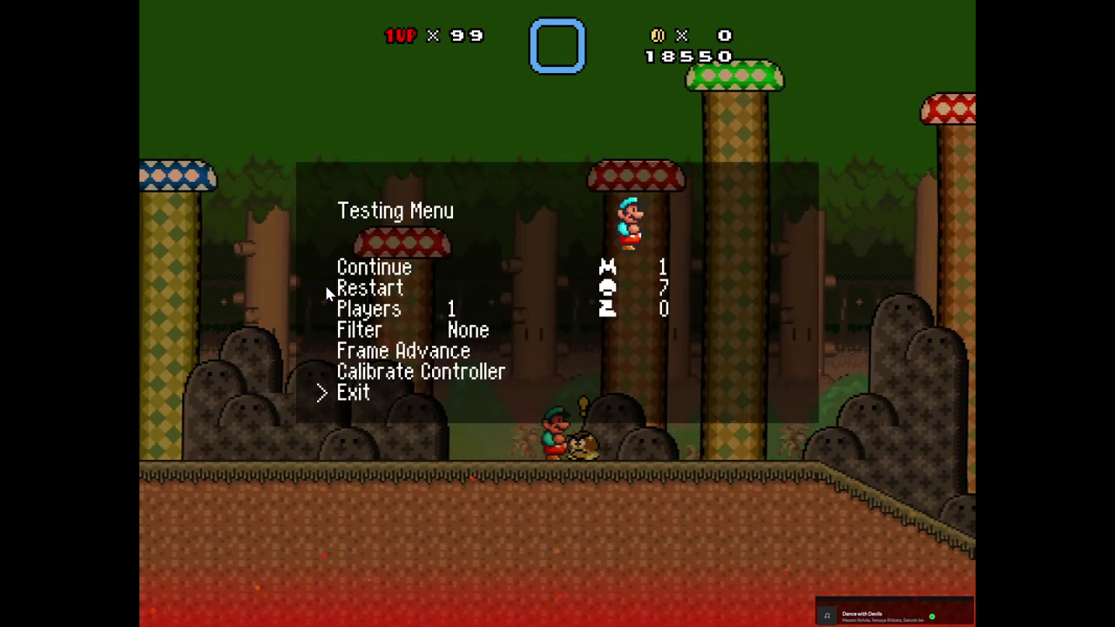
key(Return)
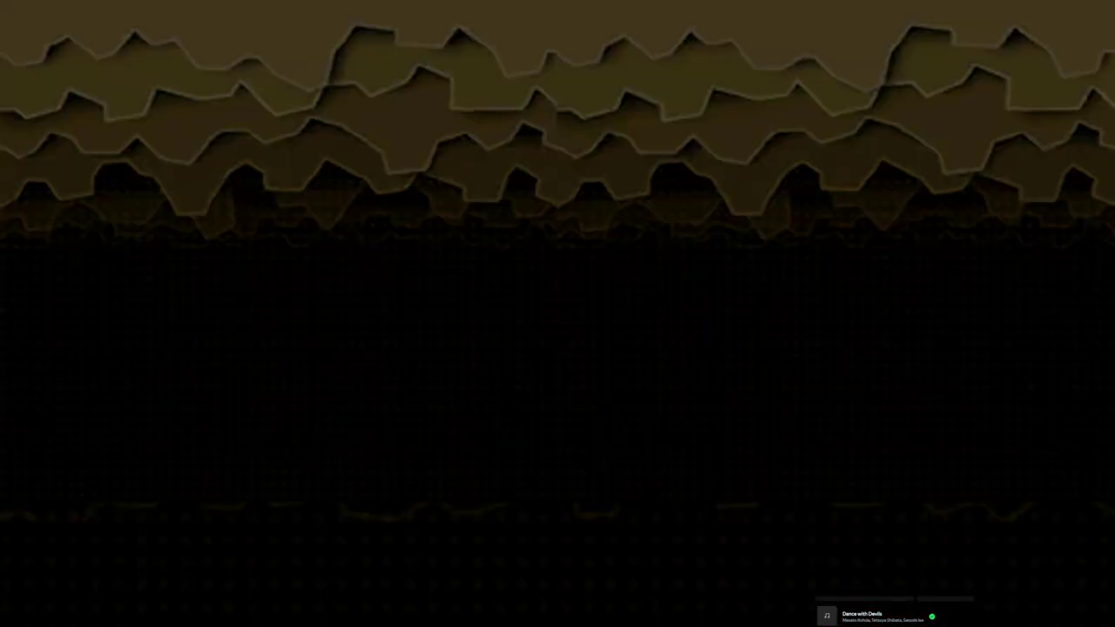
Check the section, autoscroll and layer movement settings of MarioAgreesToGoombaPart1, and look at MarioAgreesToGoombaPart2
click(915, 366)
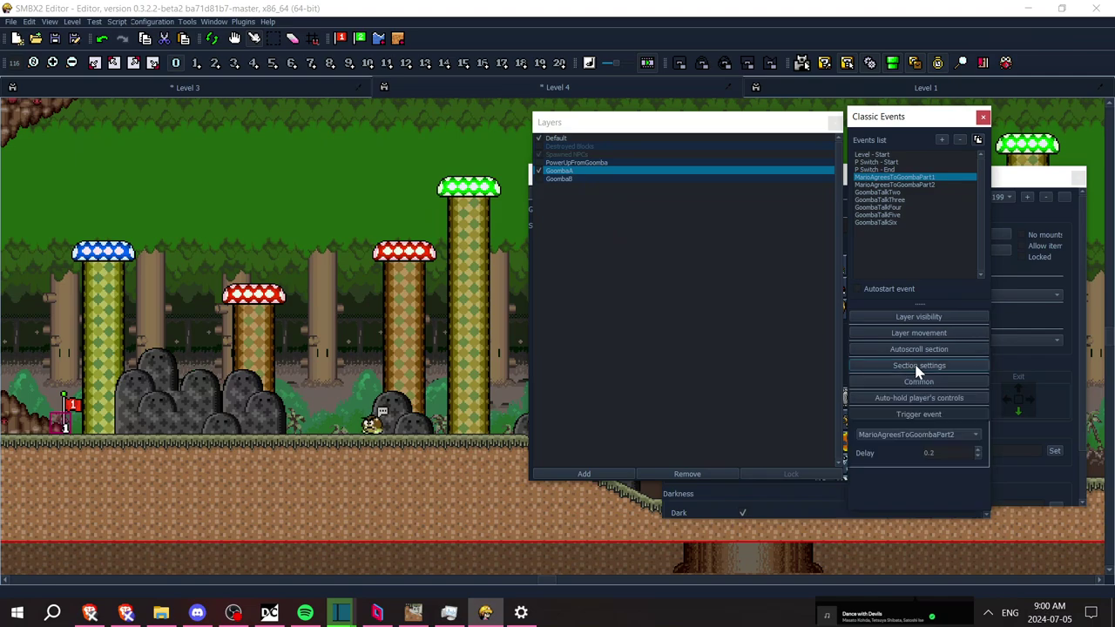
click(911, 350)
click(911, 349)
click(911, 335)
click(911, 335)
click(889, 192)
click(886, 185)
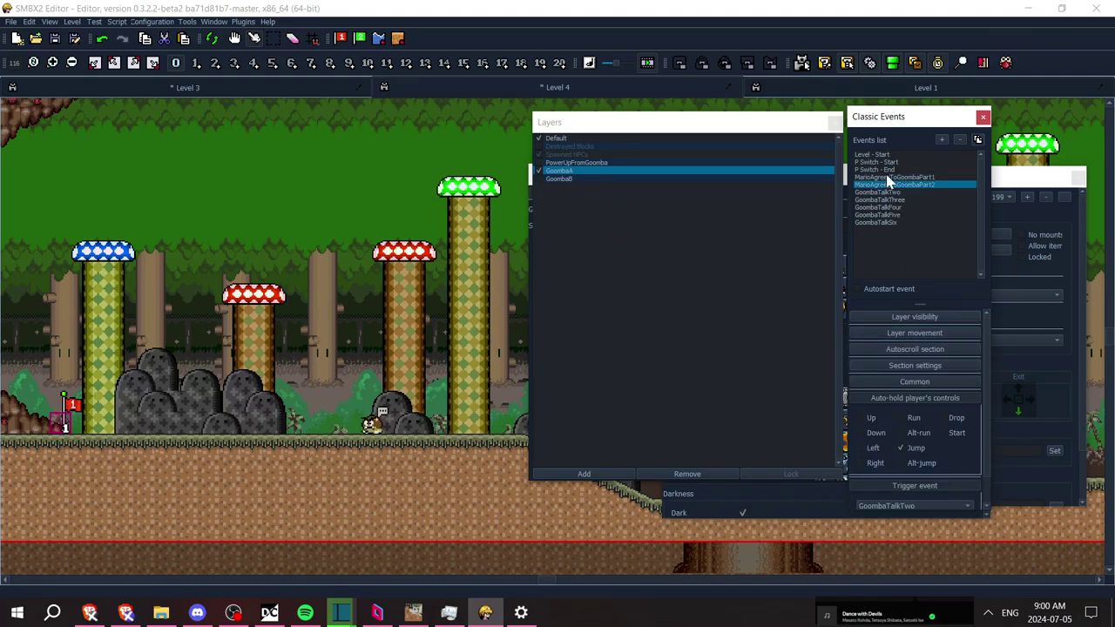
Auto-hold the player's Run control in the MarioAgreesToGoombaPart1 event and save the level
click(886, 177)
click(930, 334)
click(924, 333)
click(940, 402)
click(911, 420)
click(896, 200)
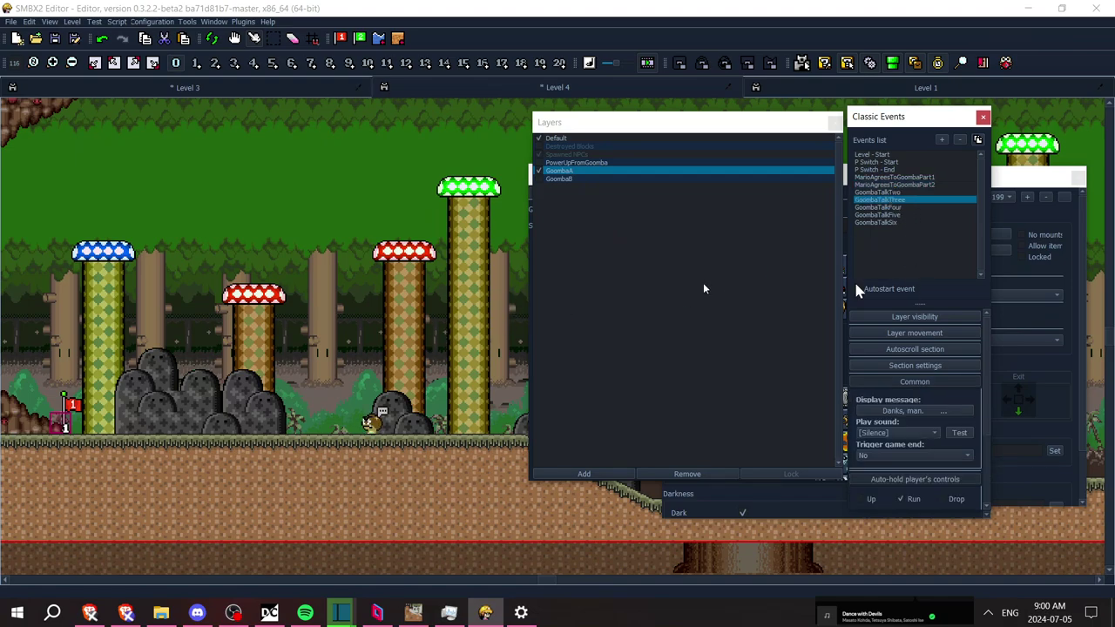
click(890, 222)
key(ctrl+s)
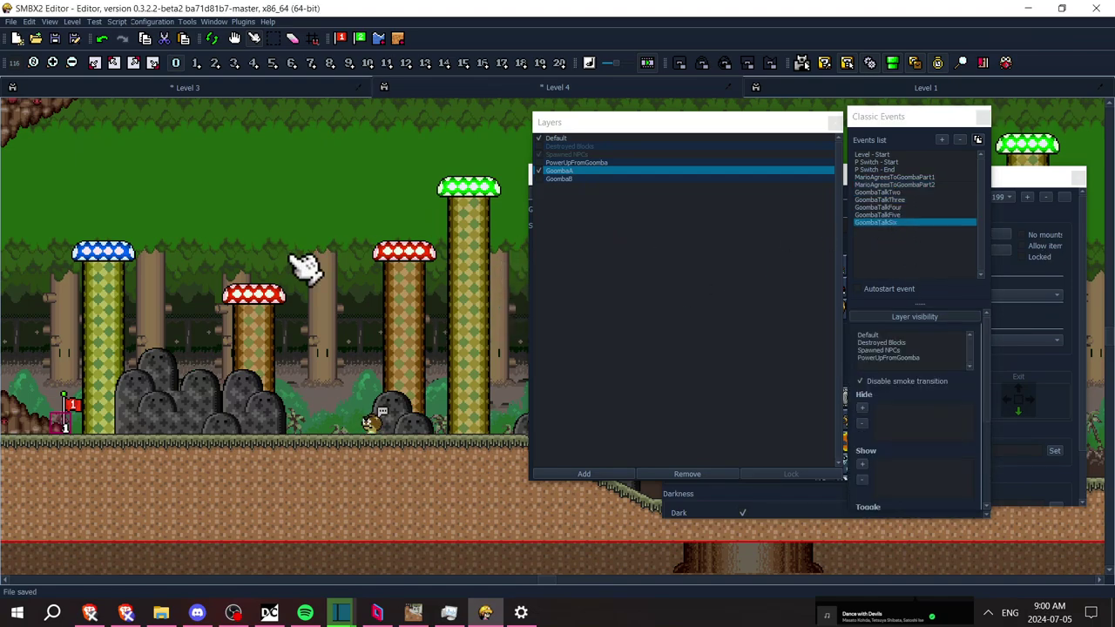
Playtest the saved level, bringing Mario to the friendly Goomba and talking to it
key(F5)
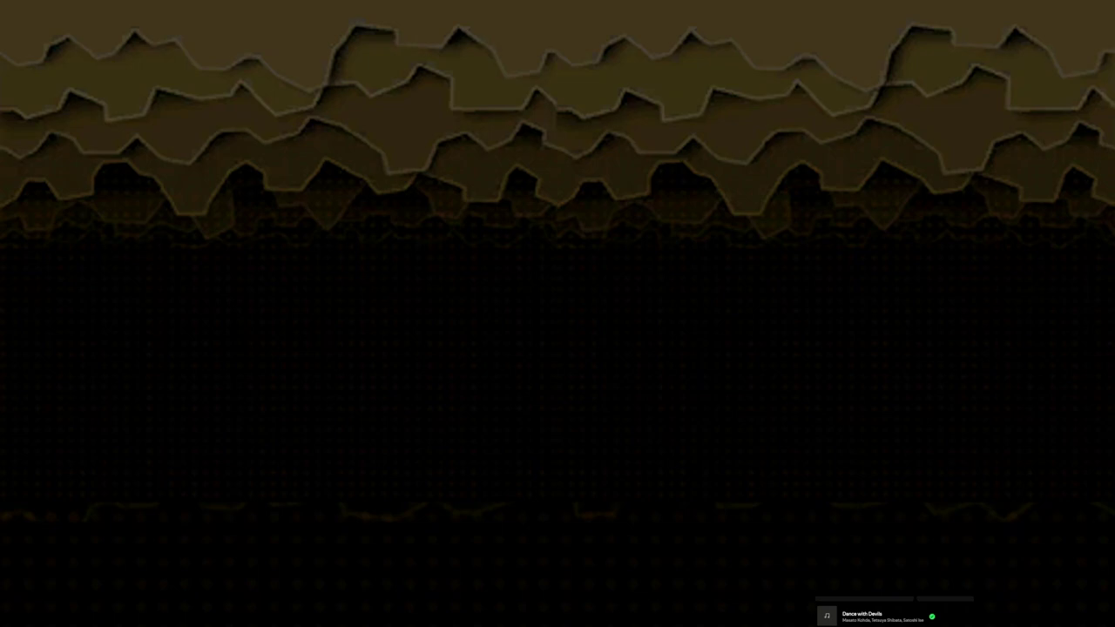
key(Right)
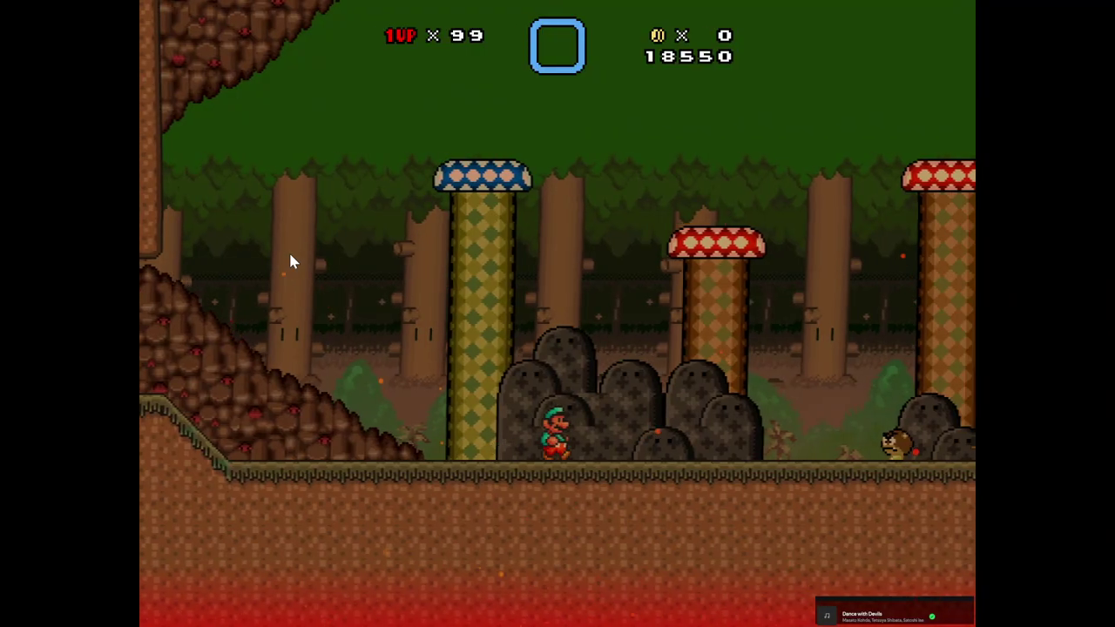
key(Right)
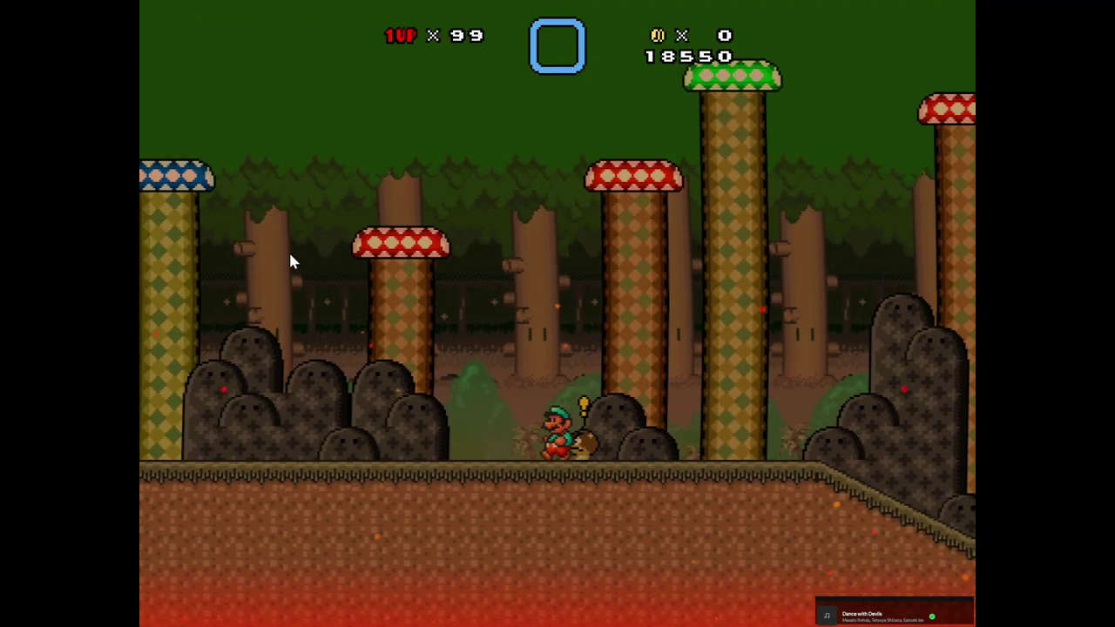
key(Up)
Play through the Goomba's event sequence, checking Mario's attack and jump and the suit dialogue, and end the playtest
key(Left)
key(x)
key(z)
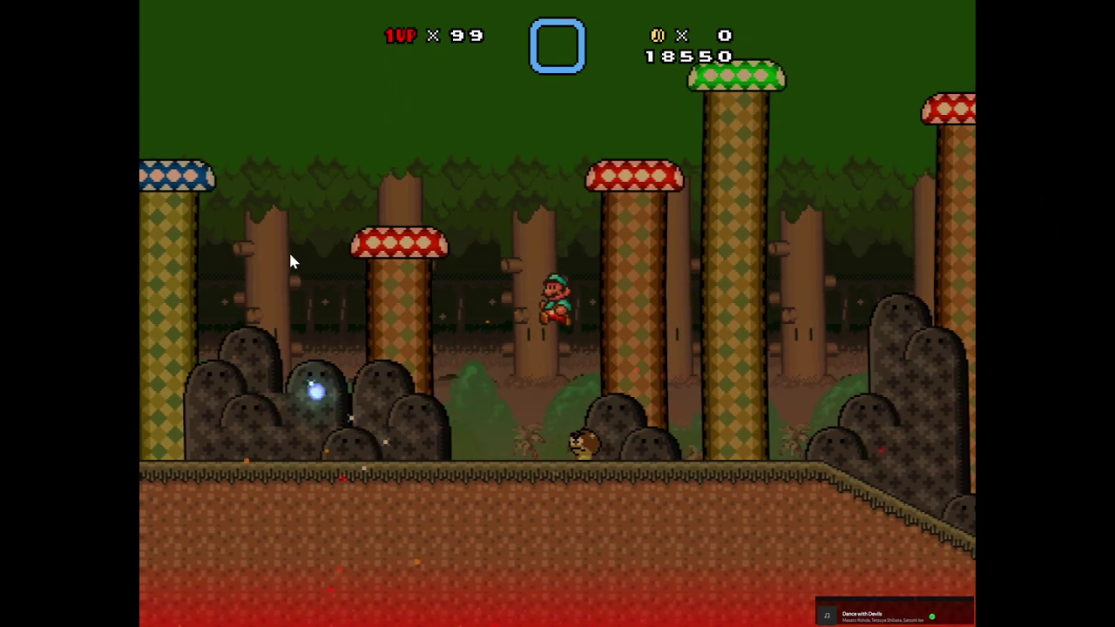
key(x)
key(Up)
key(z)
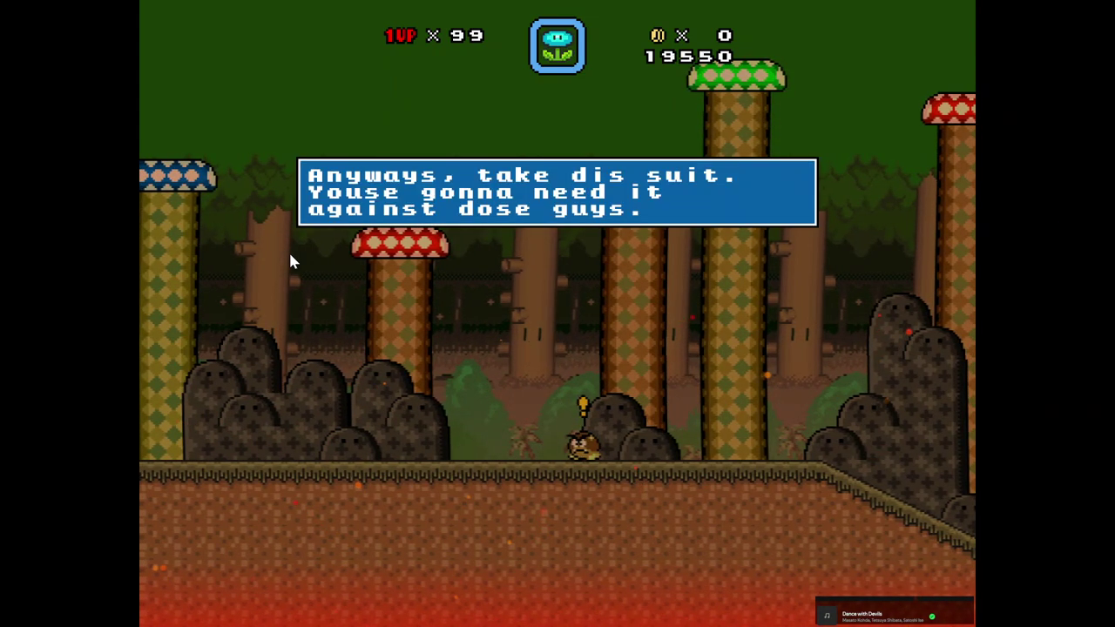
key(z)
key(Escape)
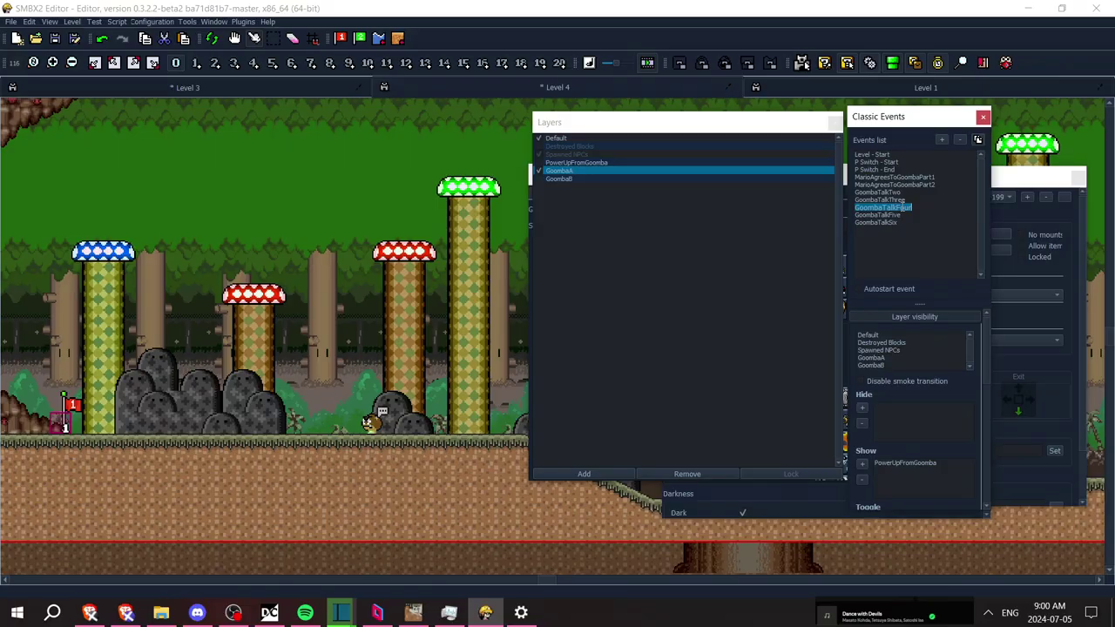
Set the delay before GoombaTalkFour triggers GoombaTalkFive to 0.5 and save the level
click(897, 215)
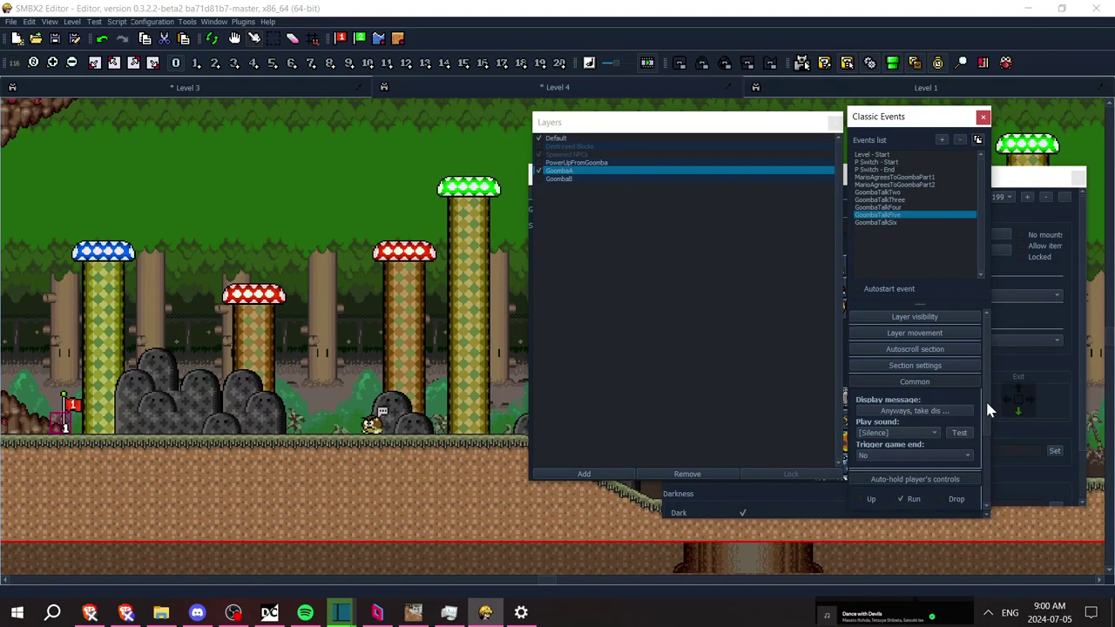
scroll(989, 410, down, 3)
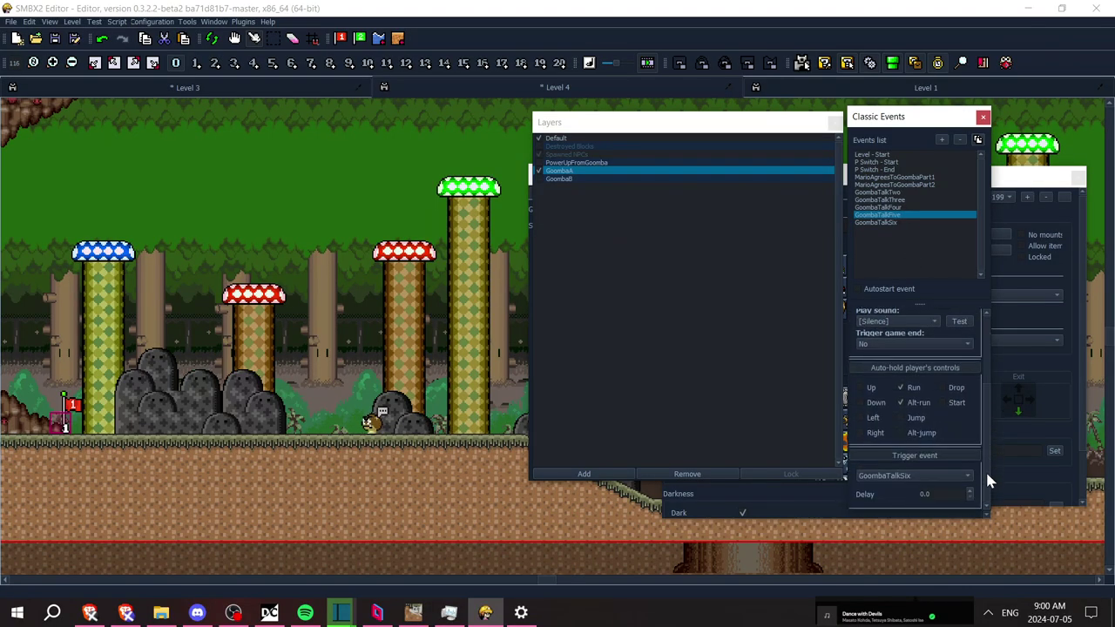
click(908, 207)
scroll(983, 486, down, 5)
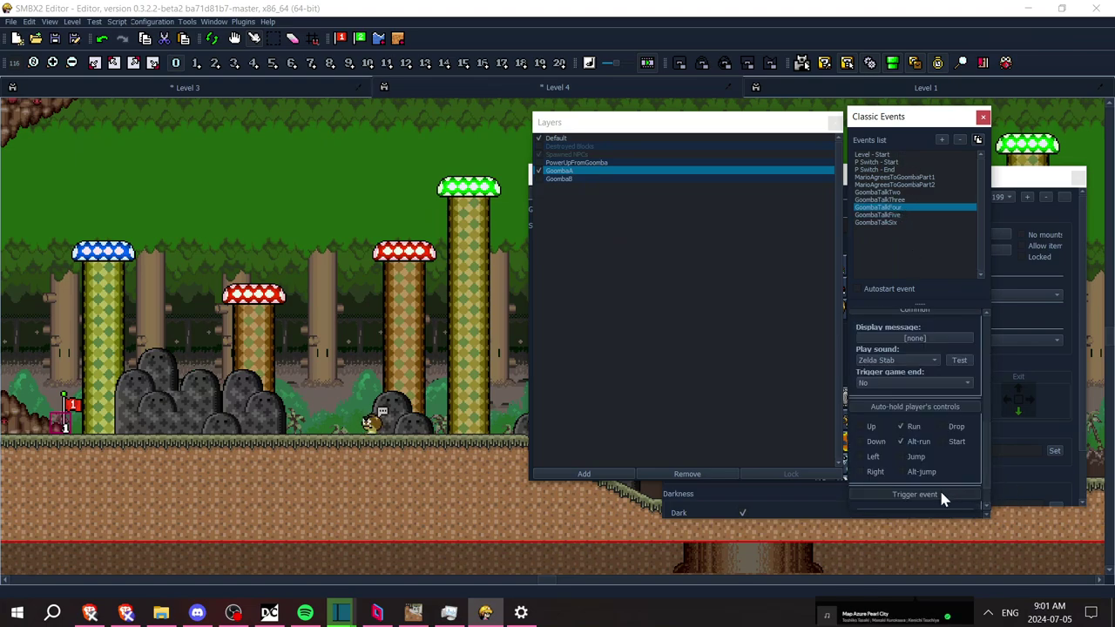
scroll(984, 488, down, 2)
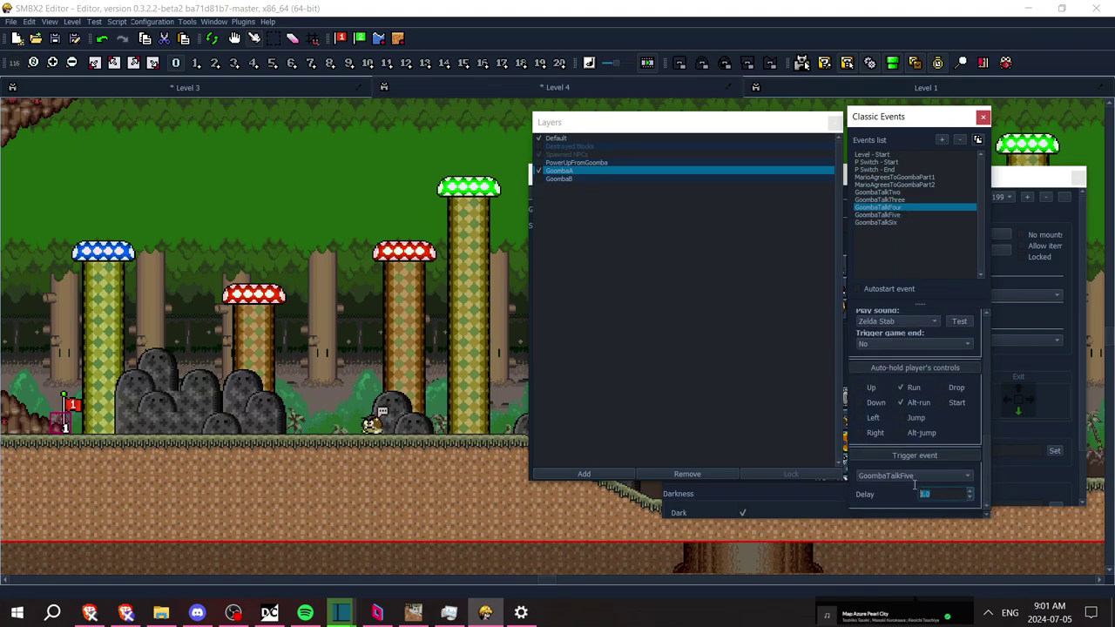
key(BackSpace)
text(1.5)
key(ctrl+s)
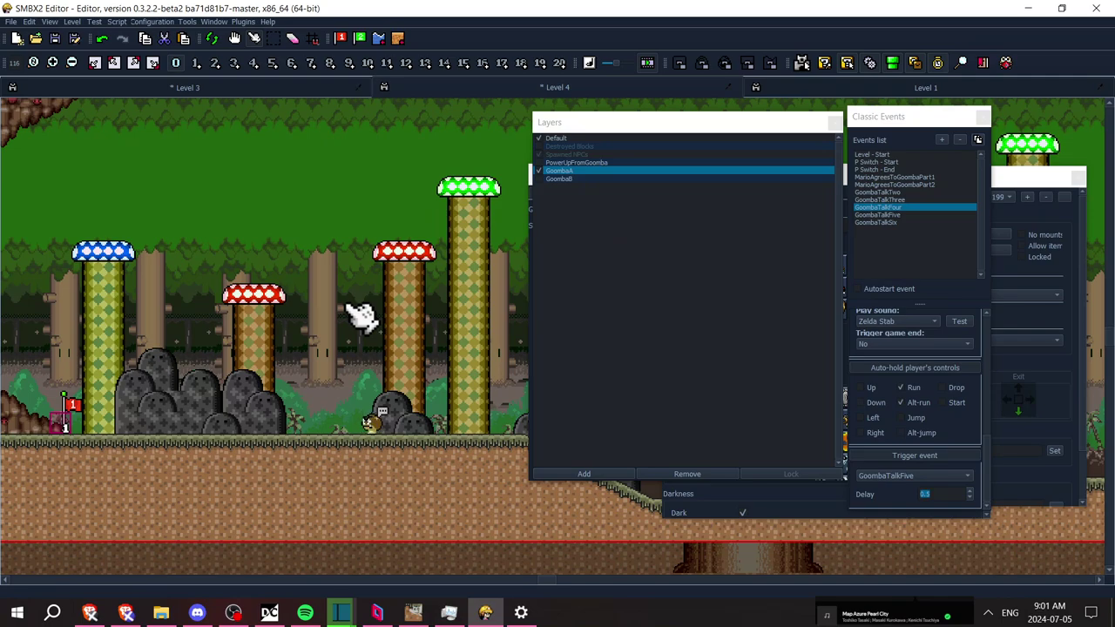
key(ctrl+s)
Look over the terrain beyond the Goomba, close the Layers window and bring the Tileset Item Box forward
scroll(362, 318, right, 2)
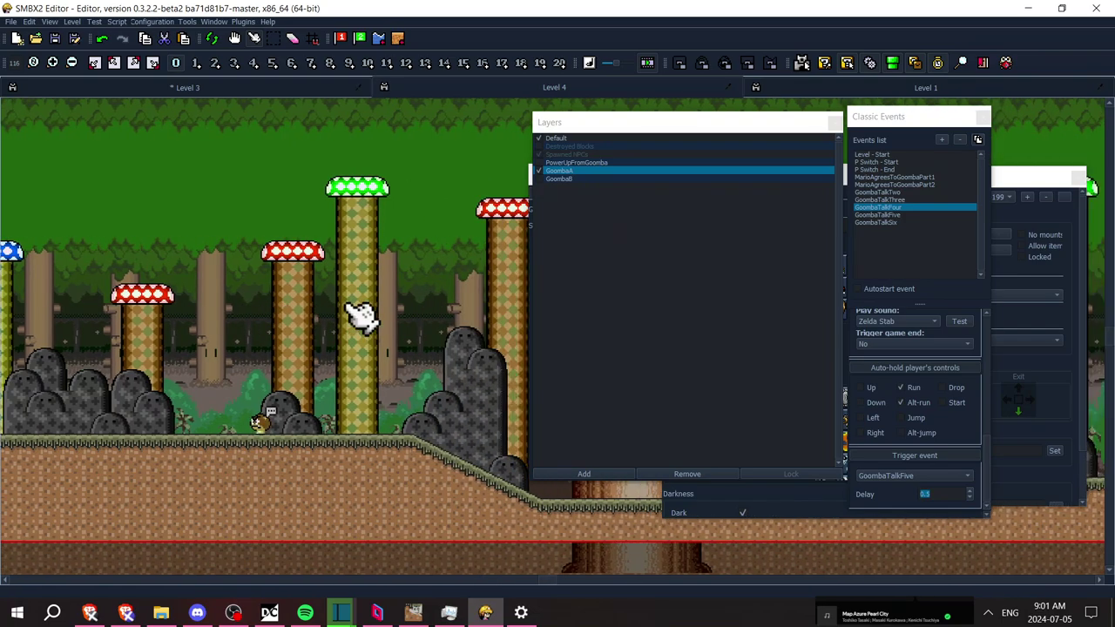
scroll(362, 318, up, 2)
scroll(361, 318, right, 3)
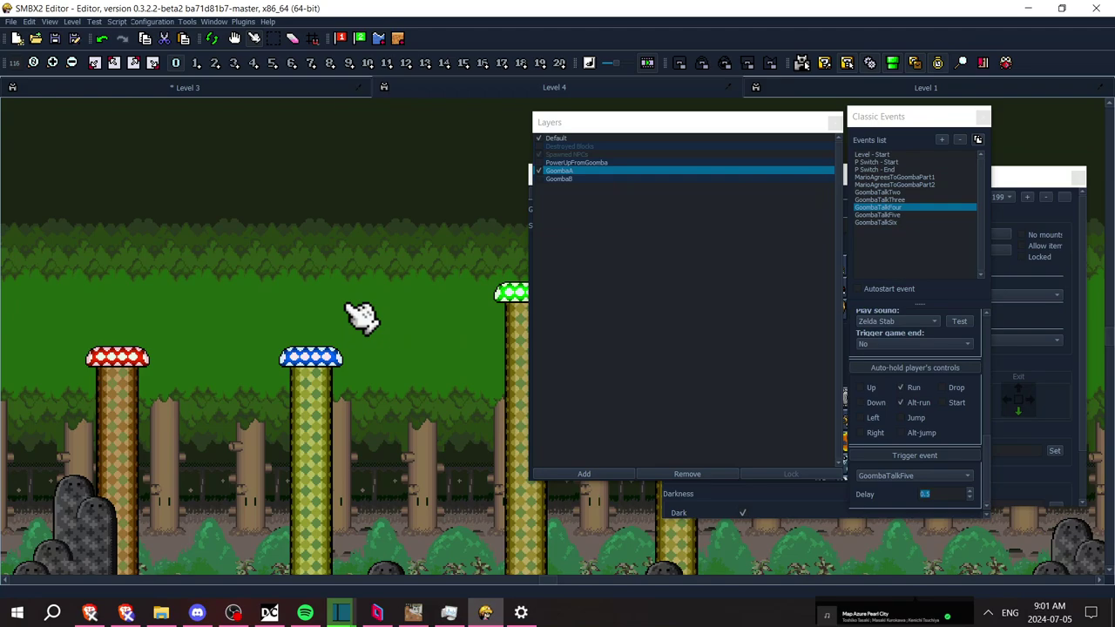
scroll(361, 318, down, 3)
scroll(362, 318, left, 6)
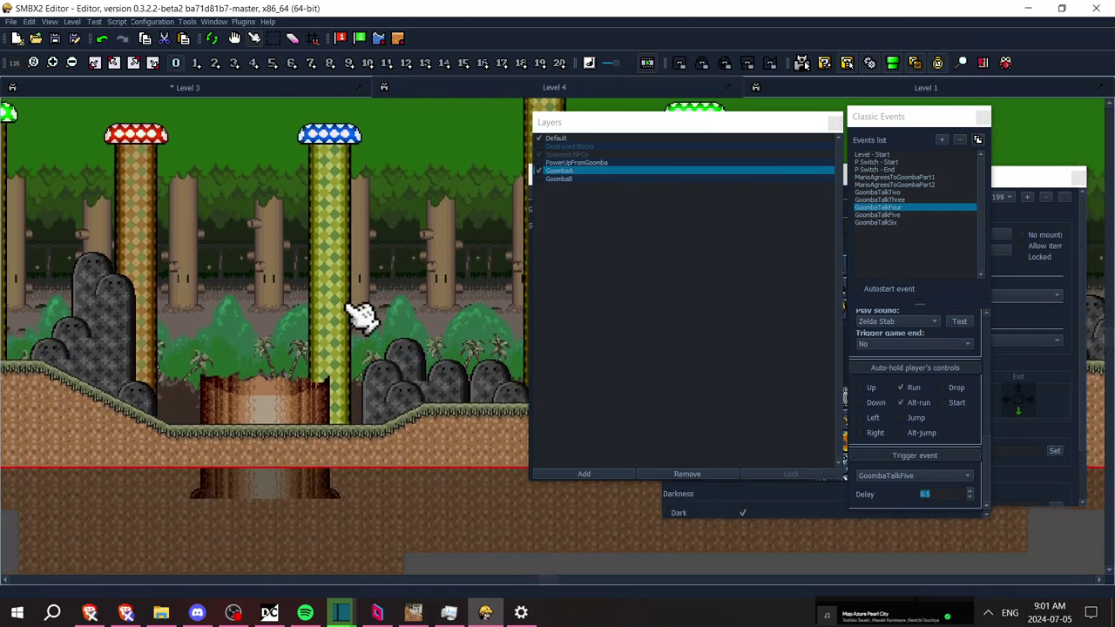
scroll(362, 318, up, 1)
scroll(361, 318, right, 8)
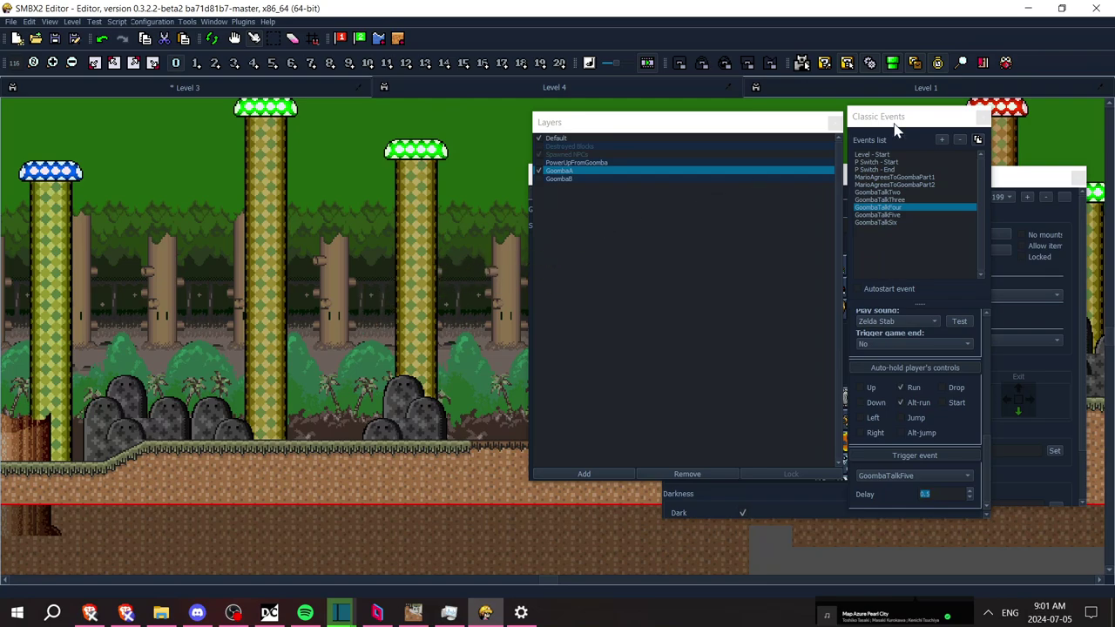
click(828, 124)
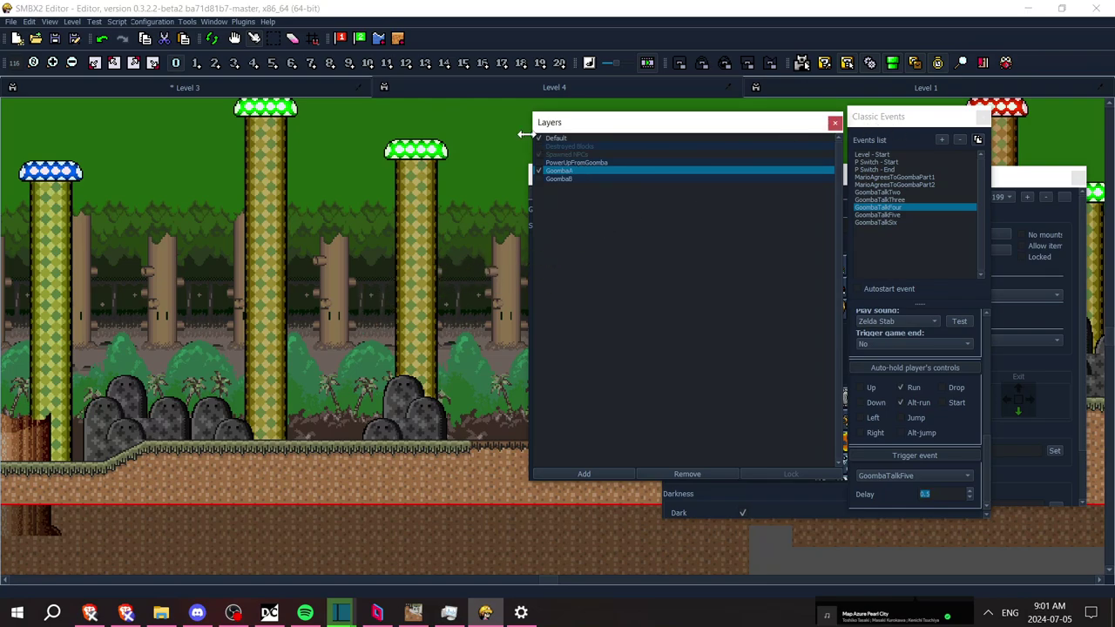
drag(565, 131, 578, 138)
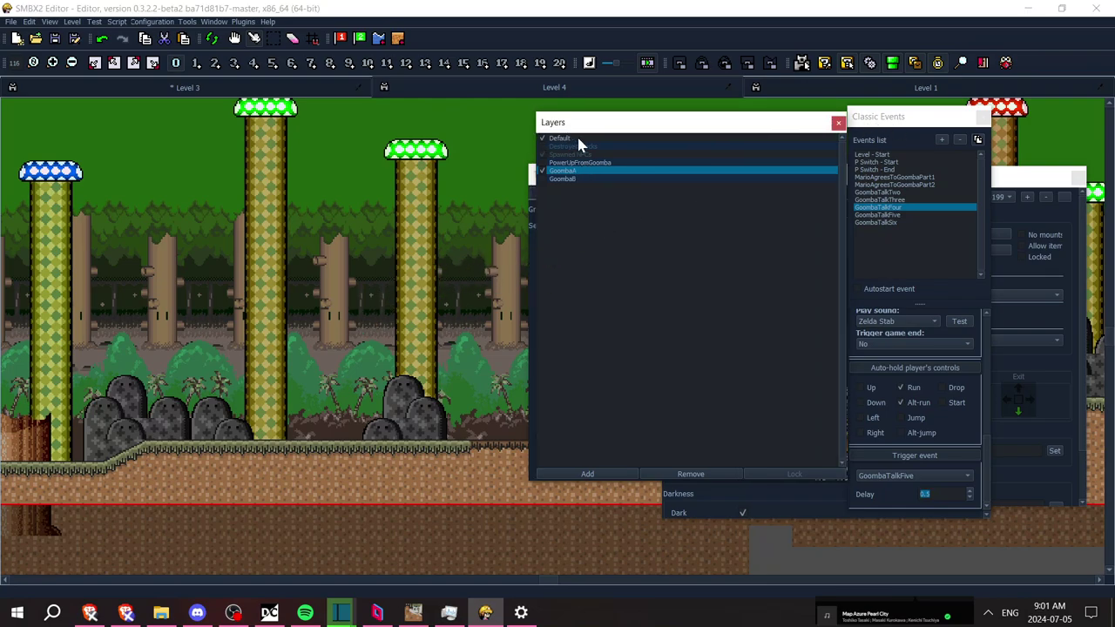
click(837, 122)
click(782, 175)
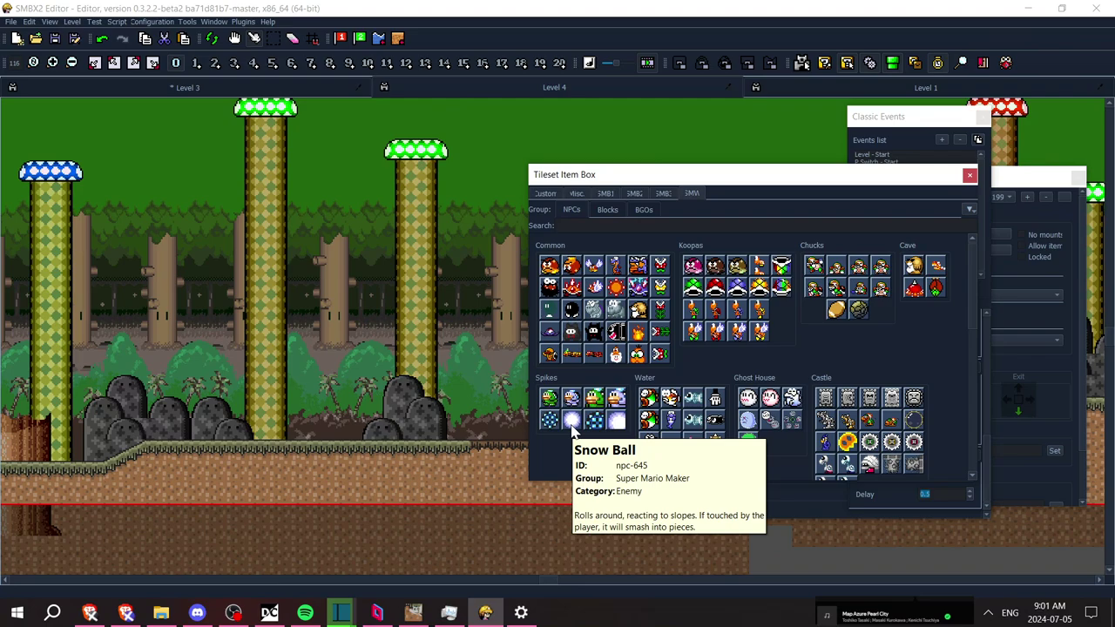
Pick the green Boss Bass (NPC 718) from the SMB3 NPCs, enlarge its Item Properties window and close it
click(658, 193)
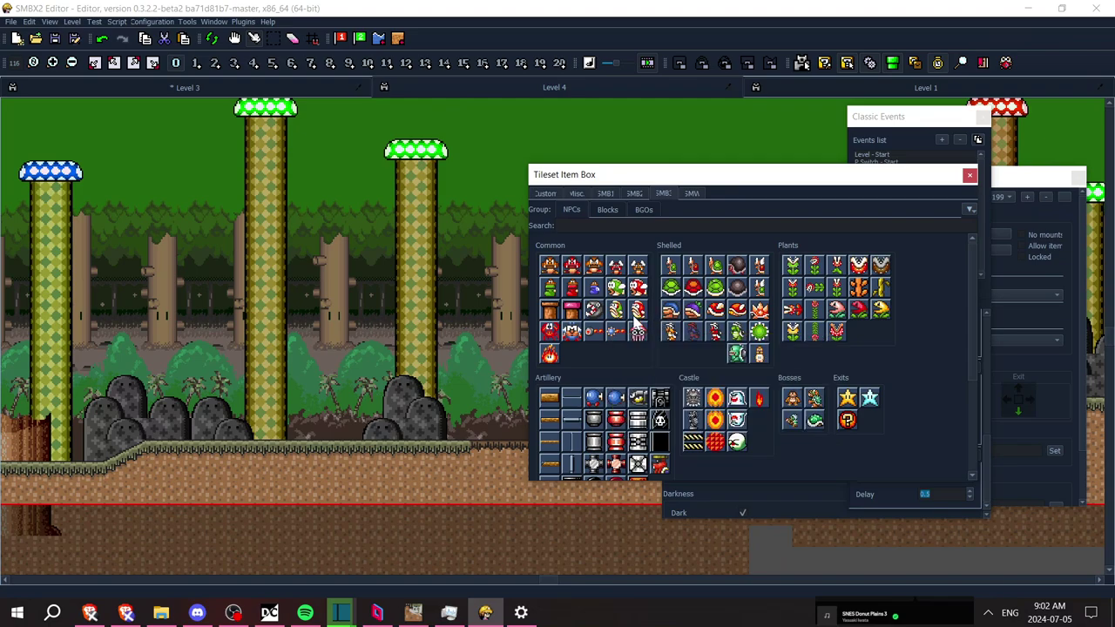
click(637, 313)
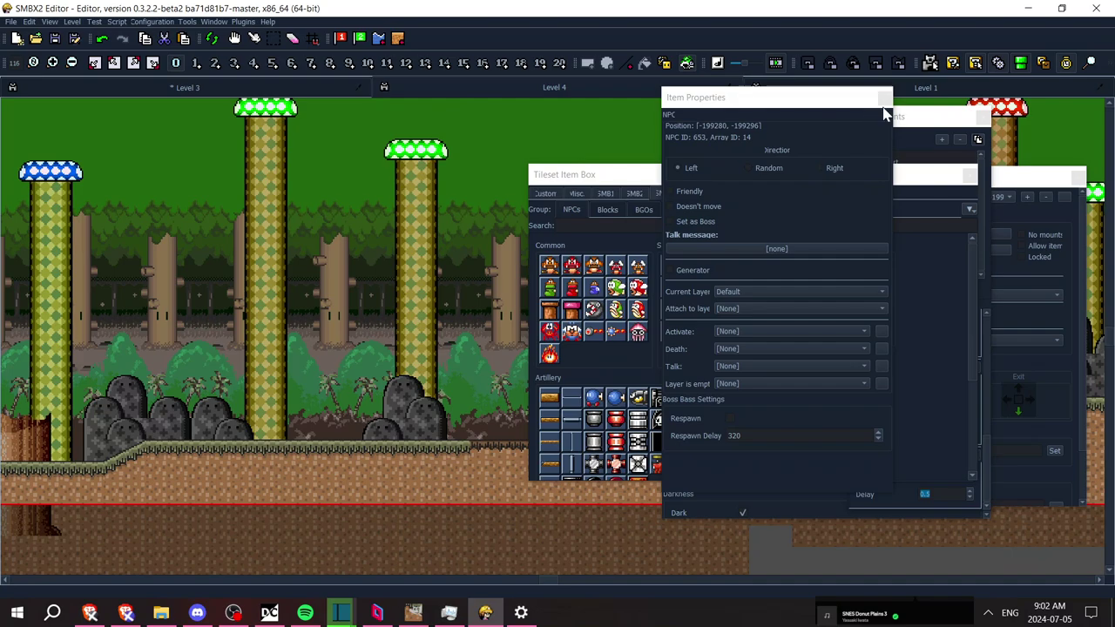
click(622, 317)
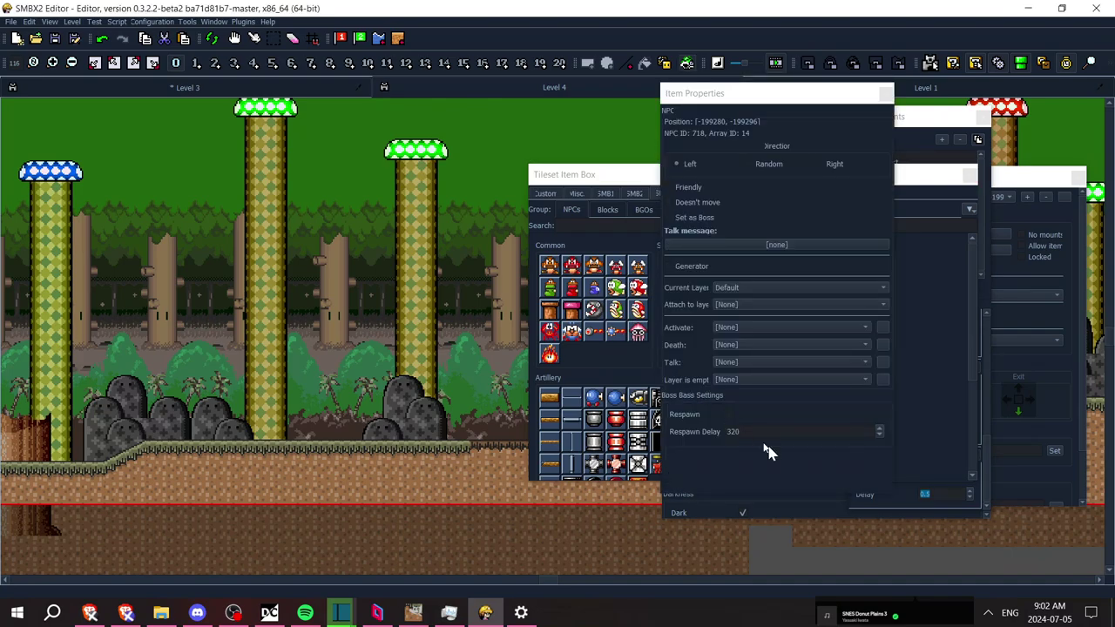
drag(757, 496, 765, 558)
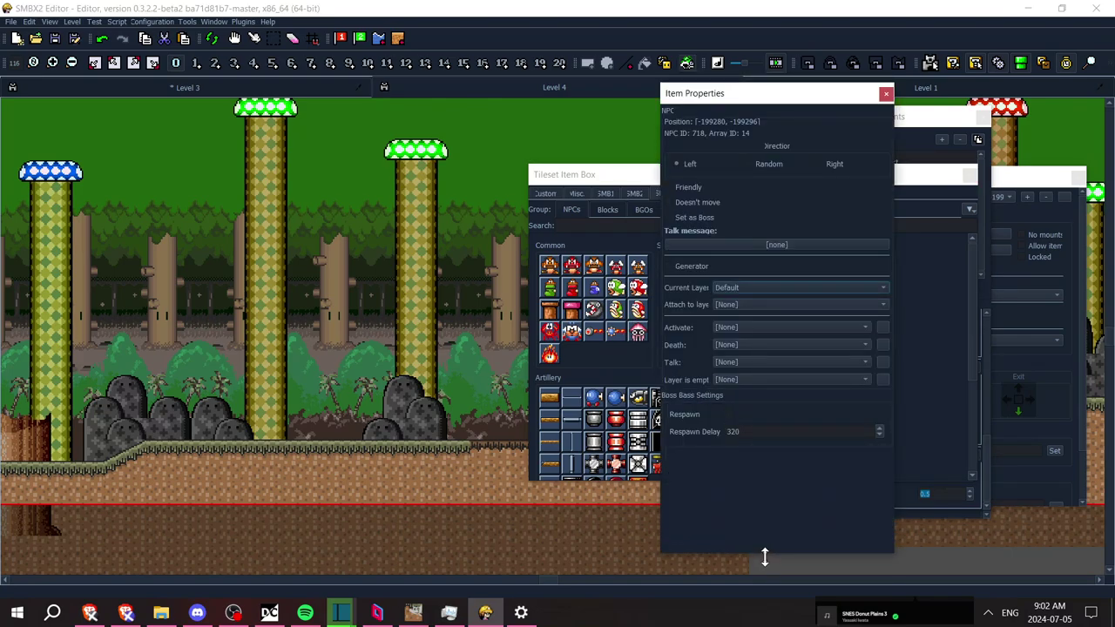
click(886, 94)
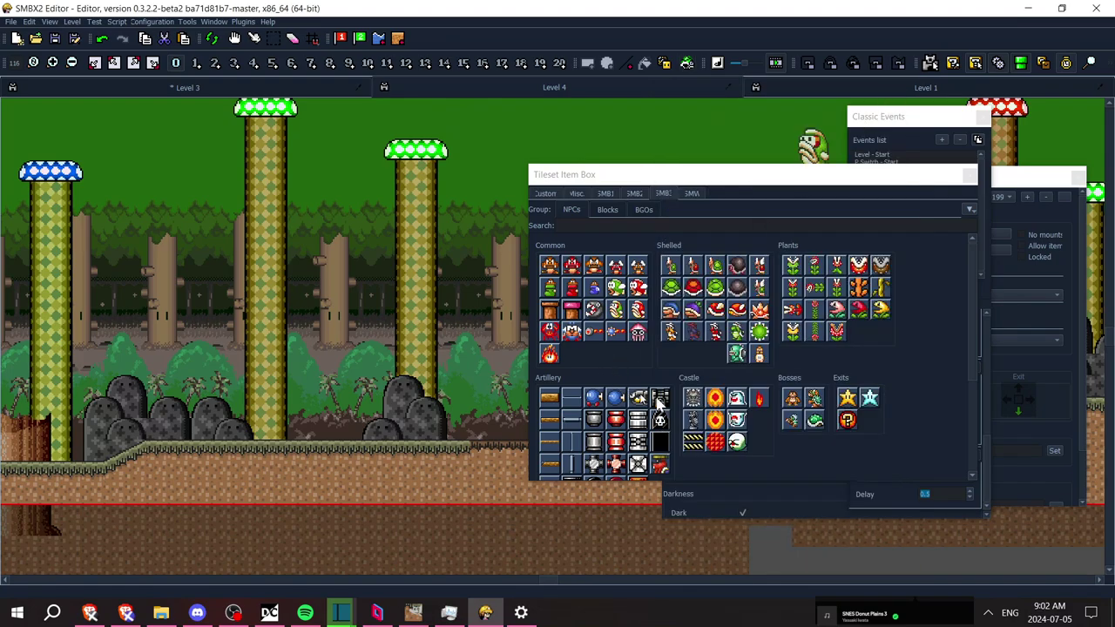
Place the walking burner (NPC 549) from the SMB3 artillery NPCs on the ground just before the uphill slope
mouse_move(616, 428)
mouse_move(628, 449)
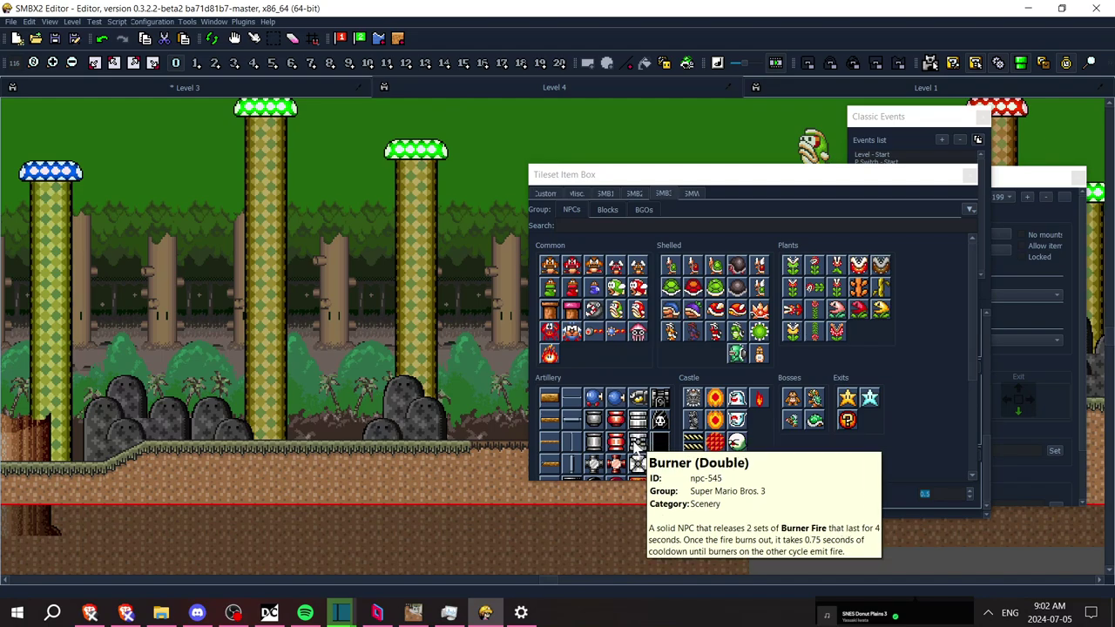
mouse_move(635, 476)
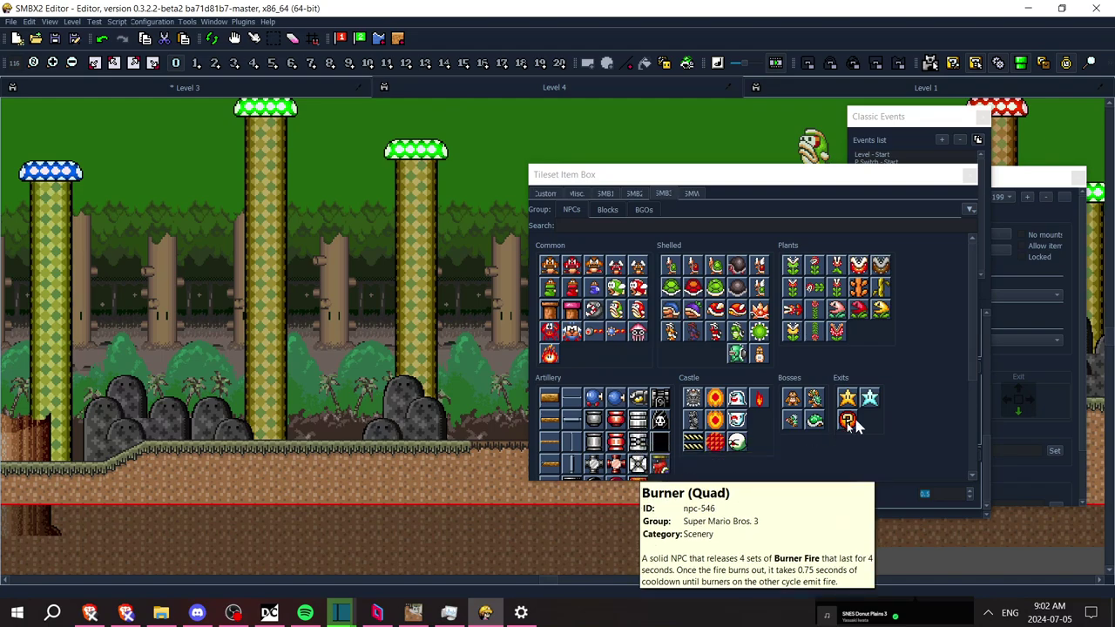
scroll(973, 373, down, 3)
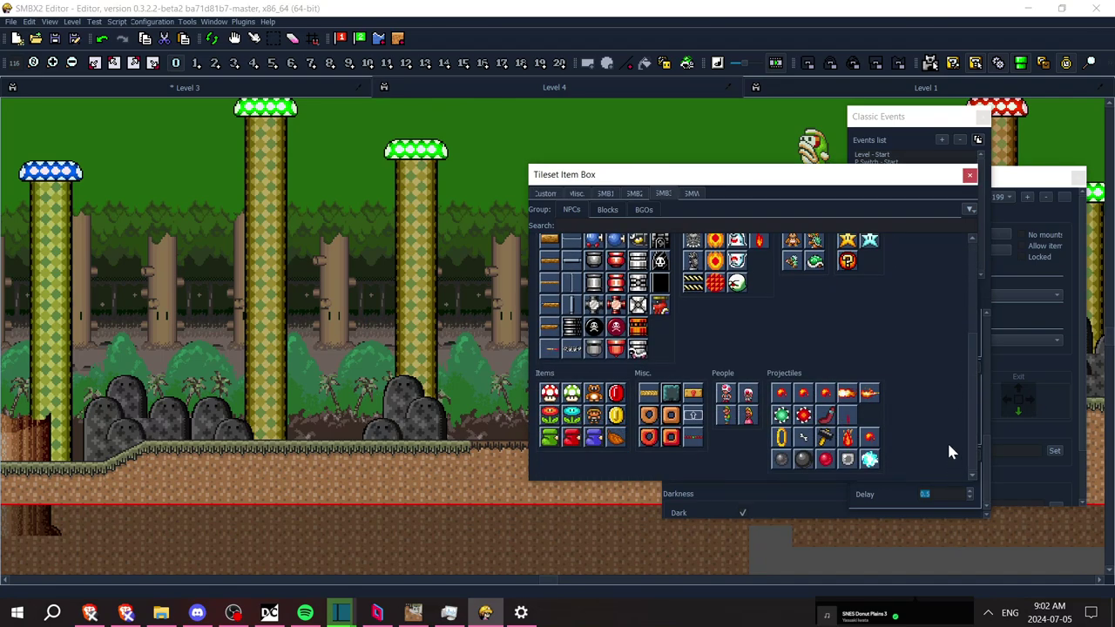
scroll(947, 443, up, 1)
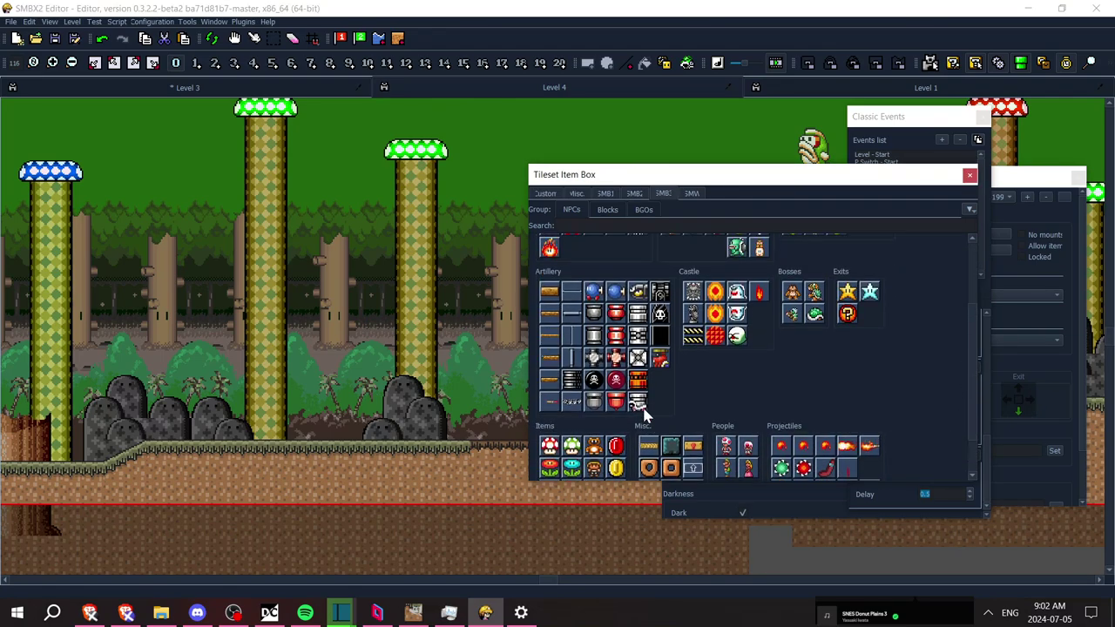
mouse_move(642, 412)
scroll(972, 365, down, 2)
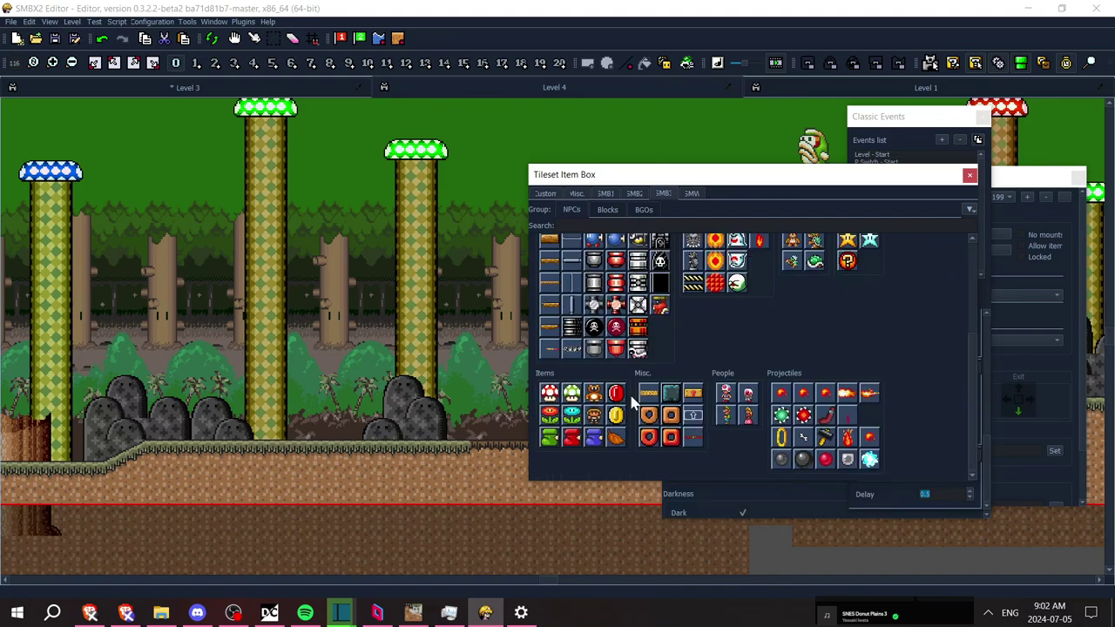
click(638, 347)
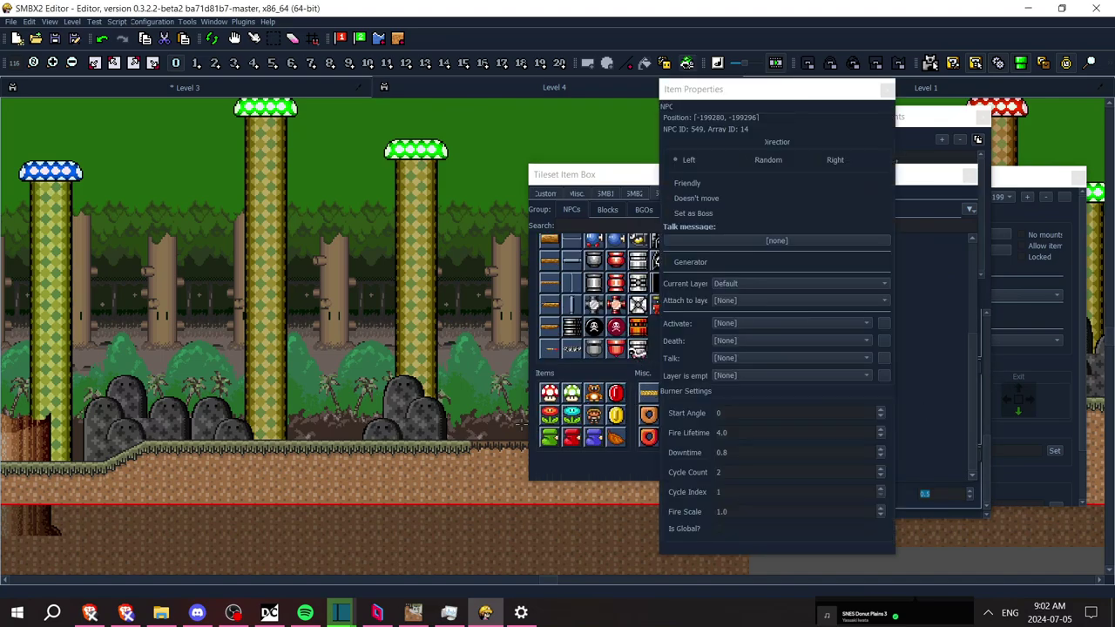
key(Right)
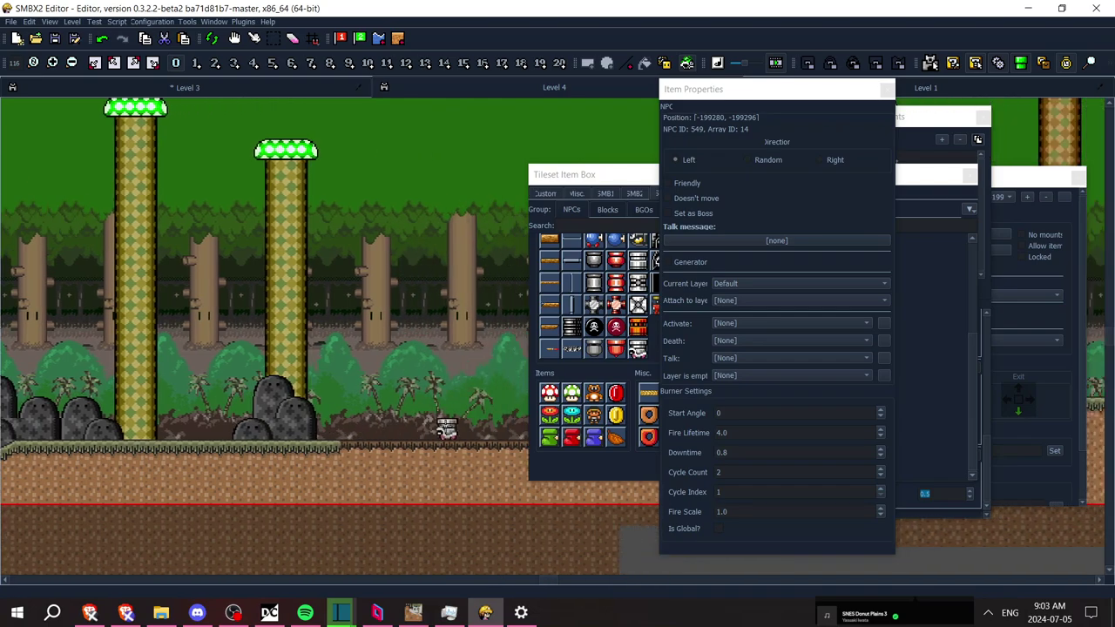
click(377, 429)
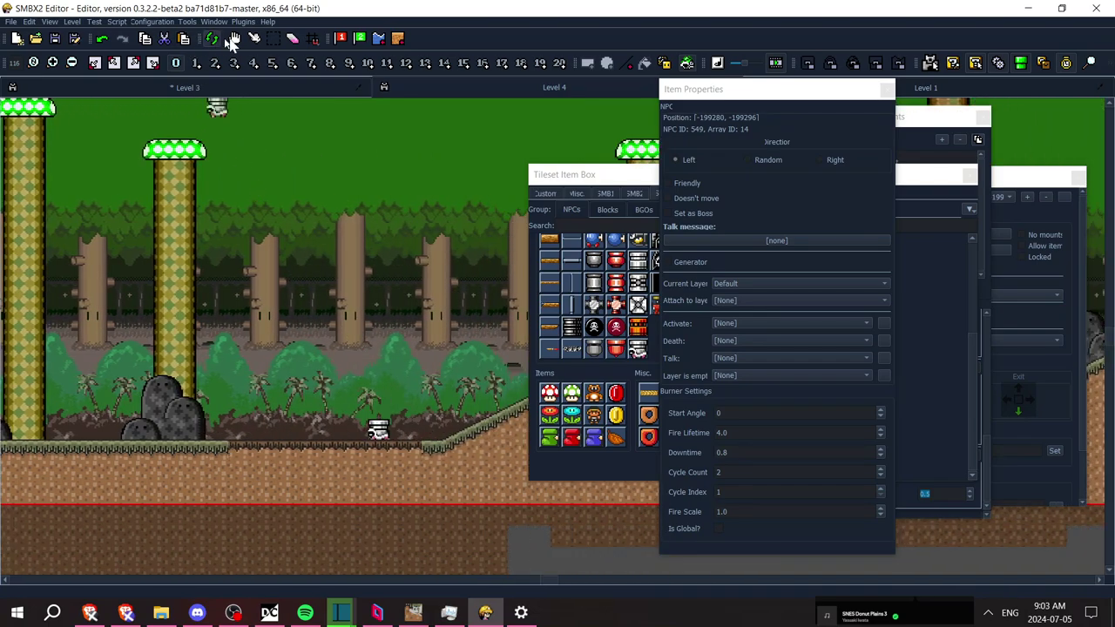
click(252, 41)
Playtest Level 4, running Mario past the Goomba and across the dip to the placed burner
key(F5)
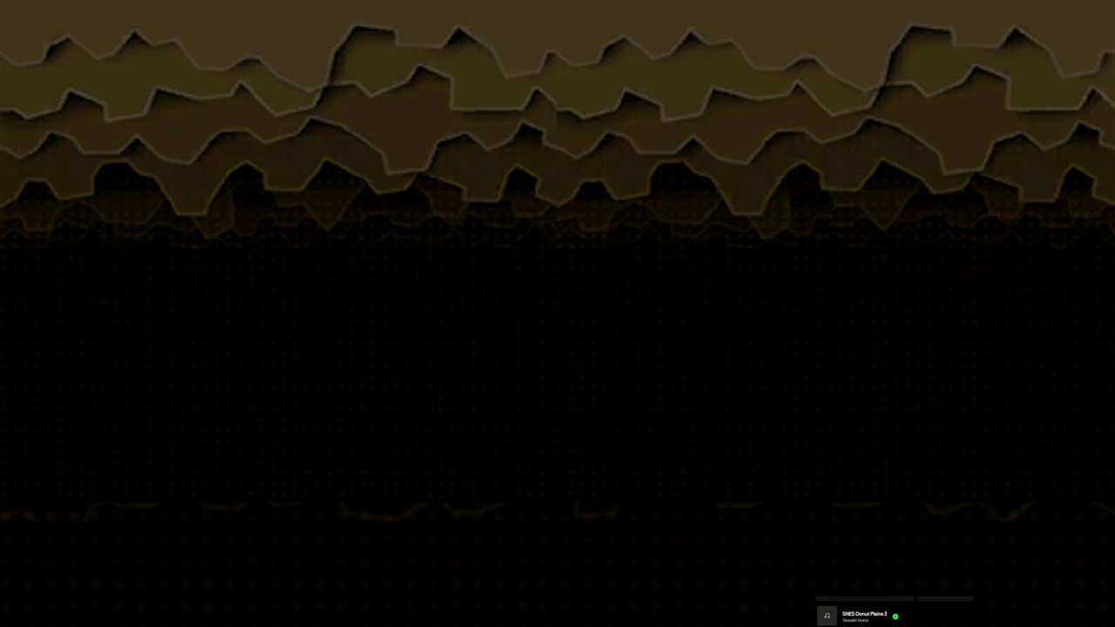
key(Right)
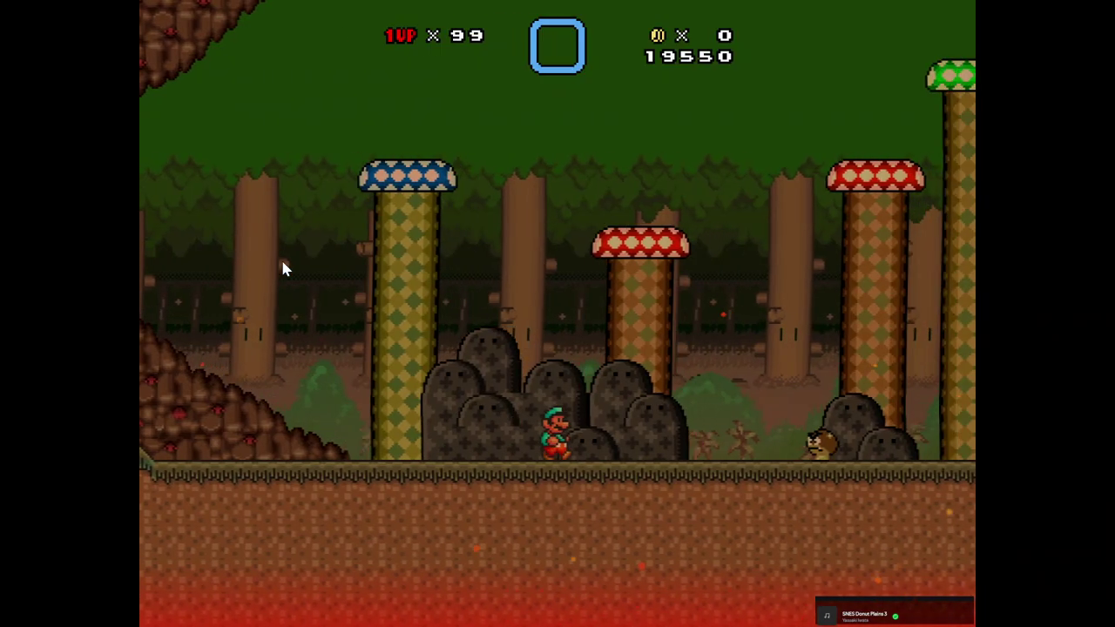
key(Right)
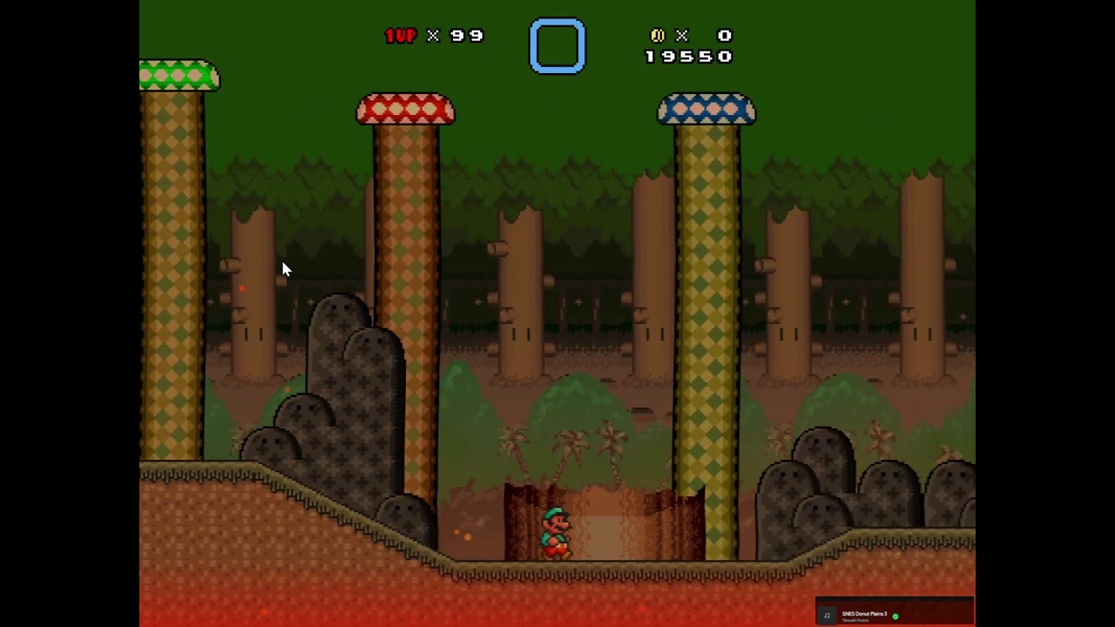
key(Right)
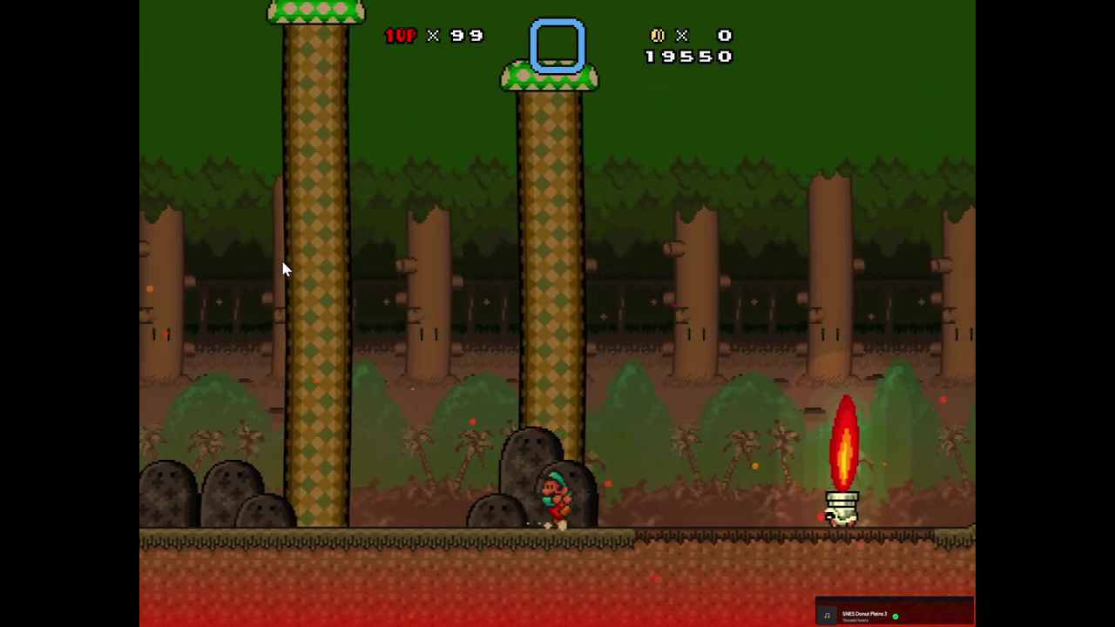
Test the walking burner by backing away, ducking beside it and jumping into its flame, and end the playtest
key(Left)
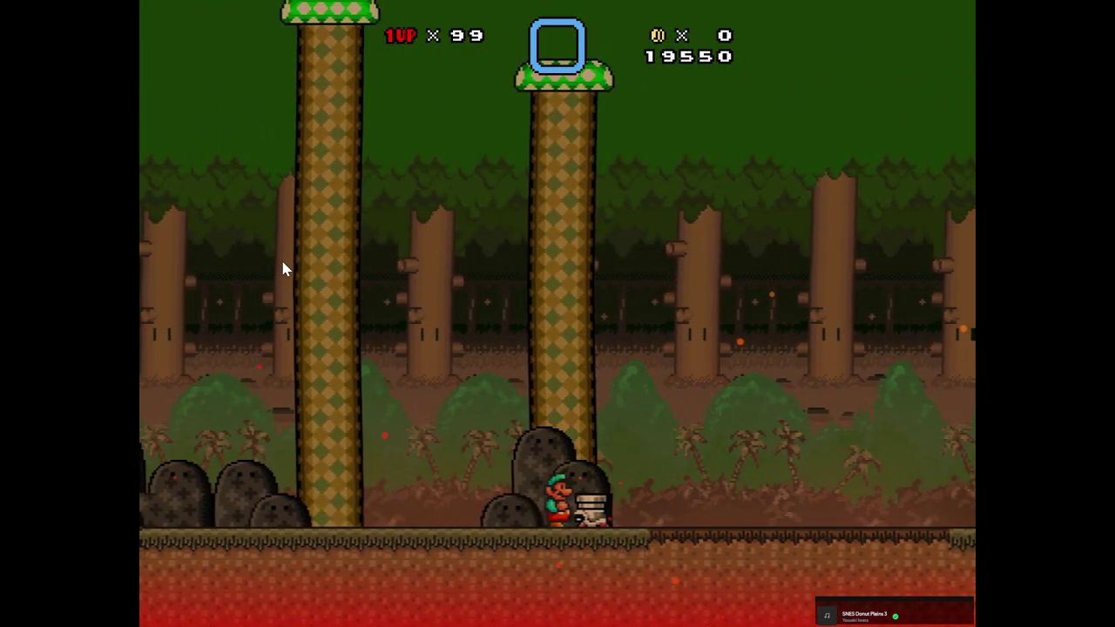
key(Left)
key(Left)
key(Right)
key(Down)
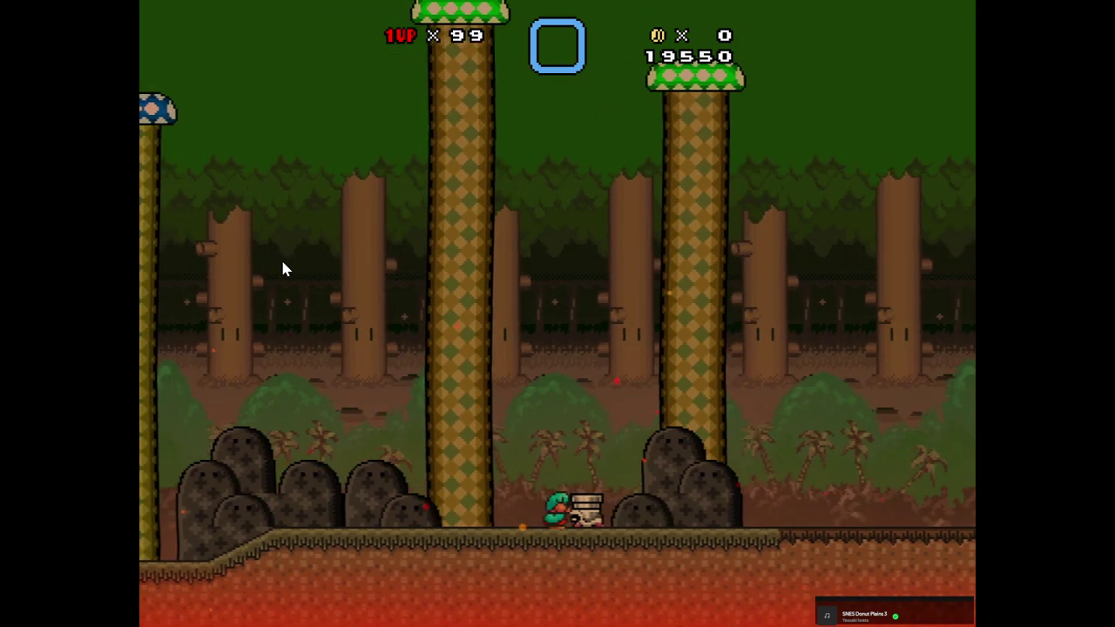
key(Left)
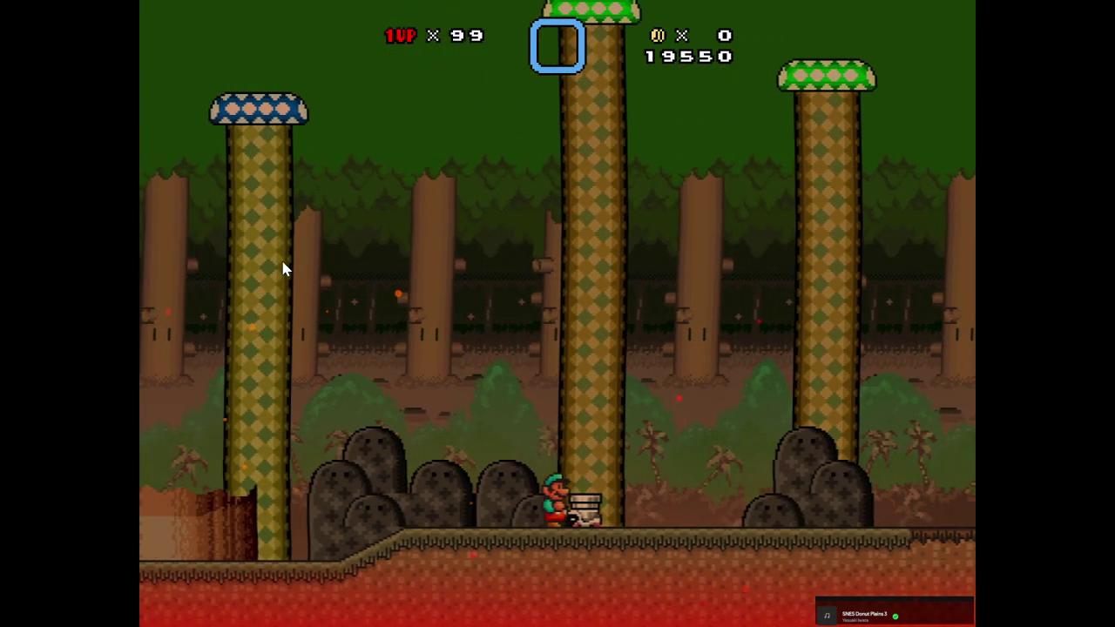
key(Right)
key(z)
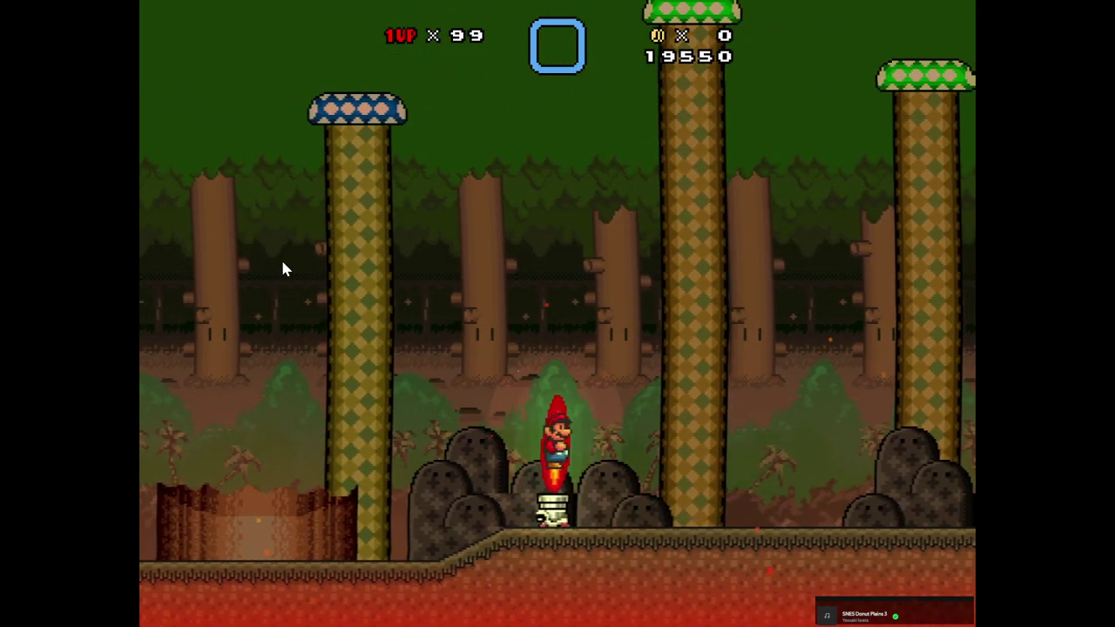
key(Escape)
key(Up)
key(z)
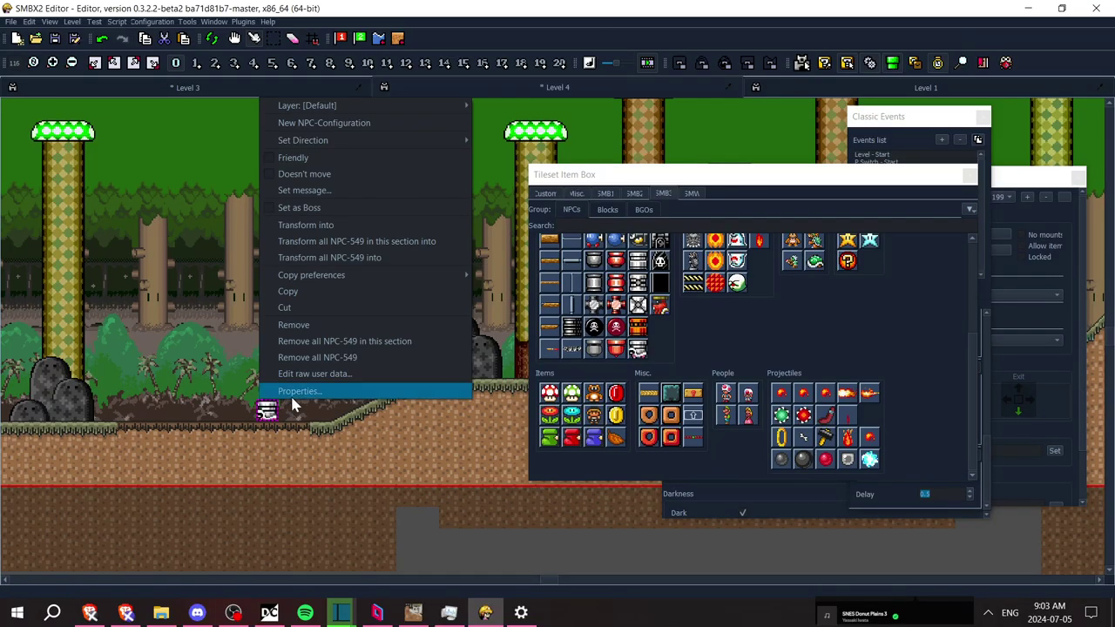
Set the placed walking burner's Fire Lifetime to 2.0 and its Downtime to 0.4 in its properties
click(290, 393)
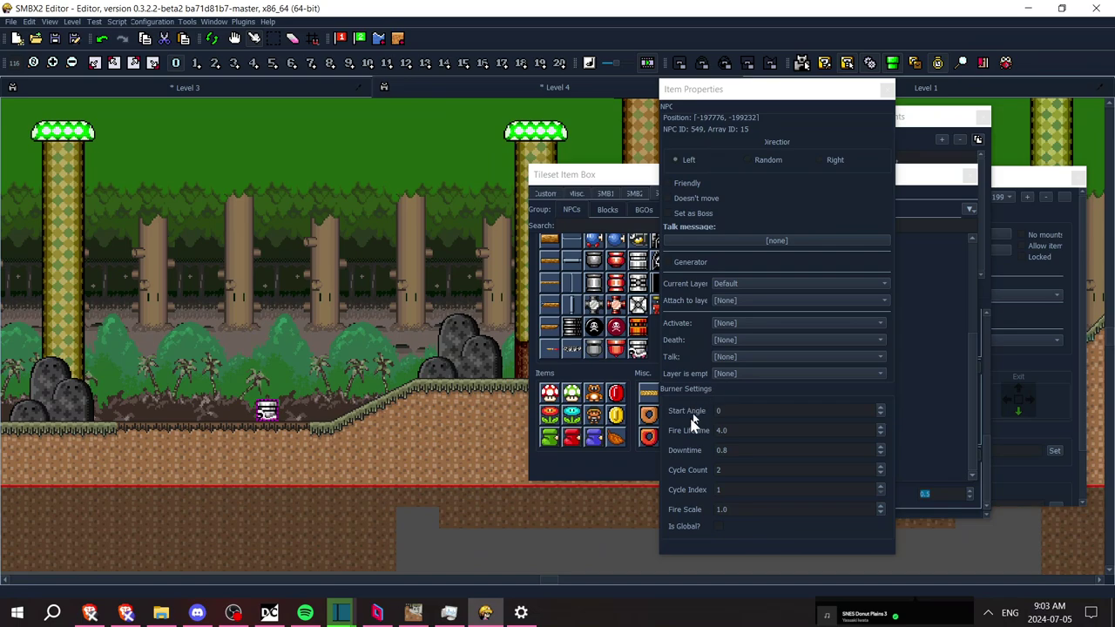
double_click(740, 431)
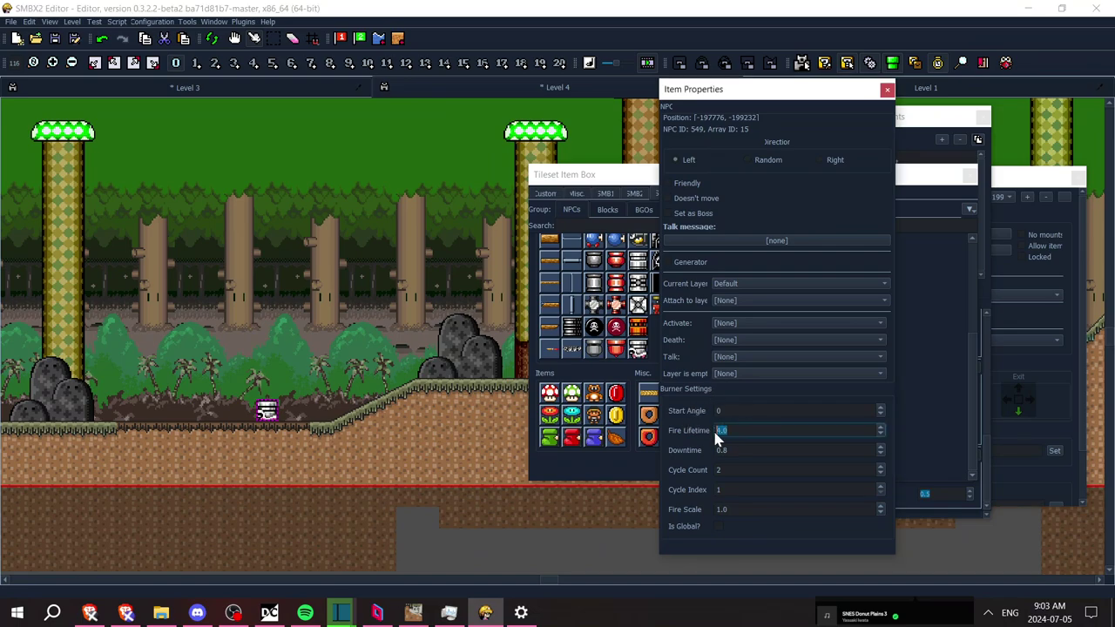
text(2)
click(720, 449)
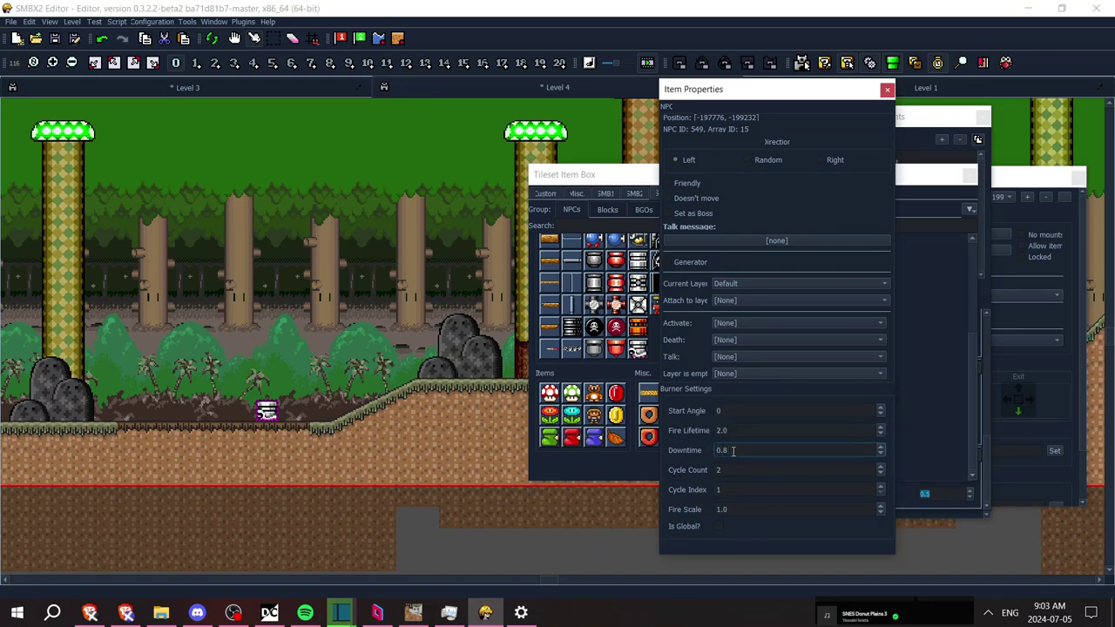
key(BackSpace)
text(4)
mouse_move(720, 531)
click(886, 90)
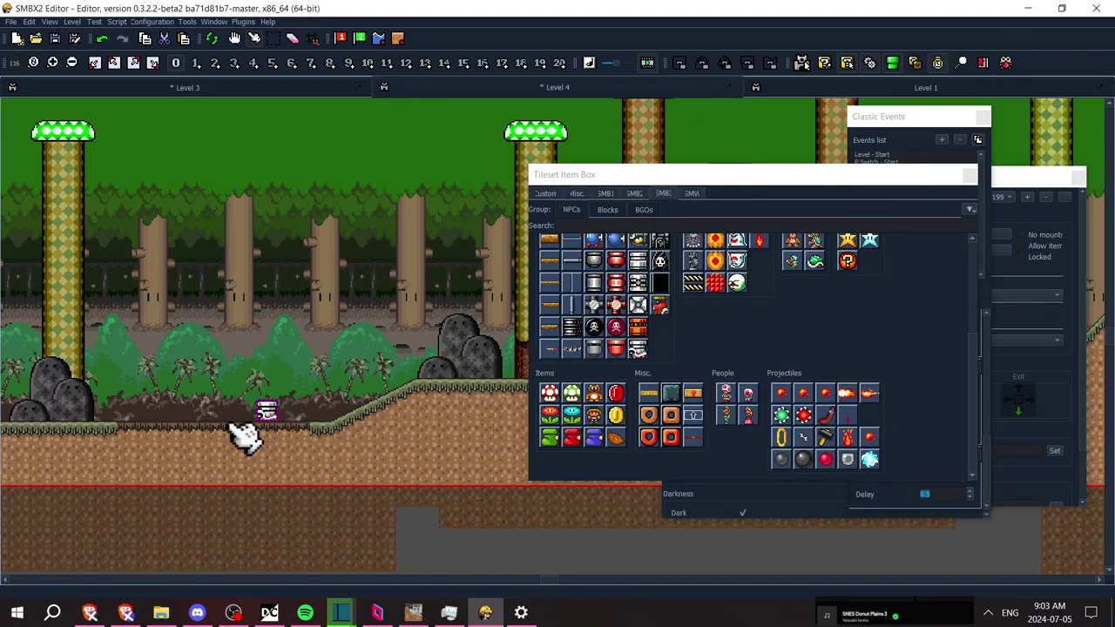
Create an NPC configuration for the burner (NPC 549) that overrides "Hurt player on stomp" and "Don't hurt Player", both switched off
right_click(261, 415)
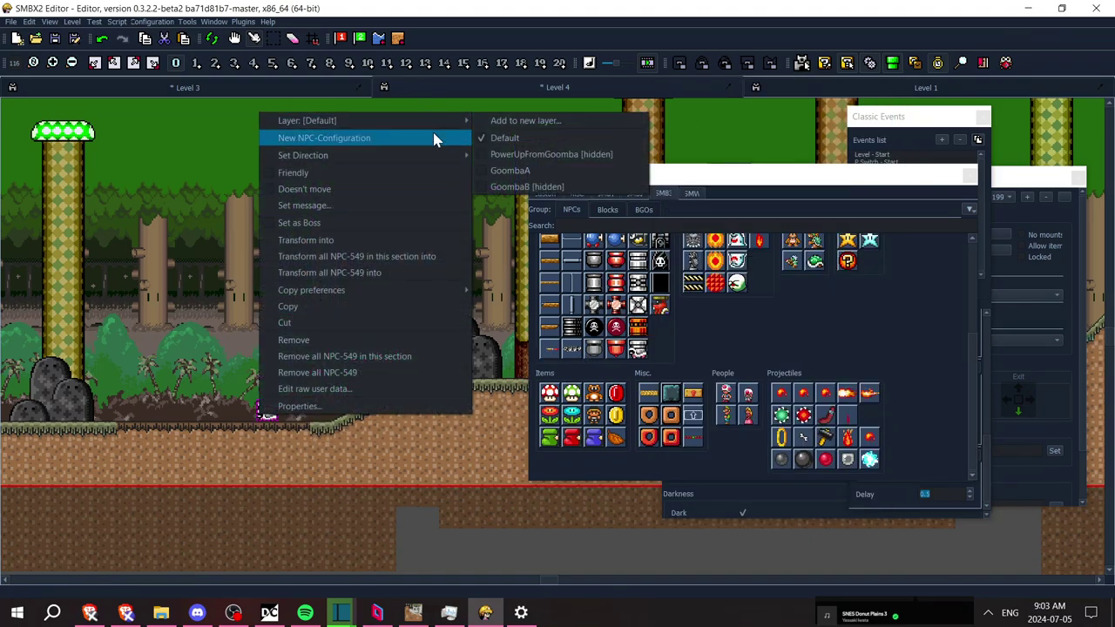
click(433, 136)
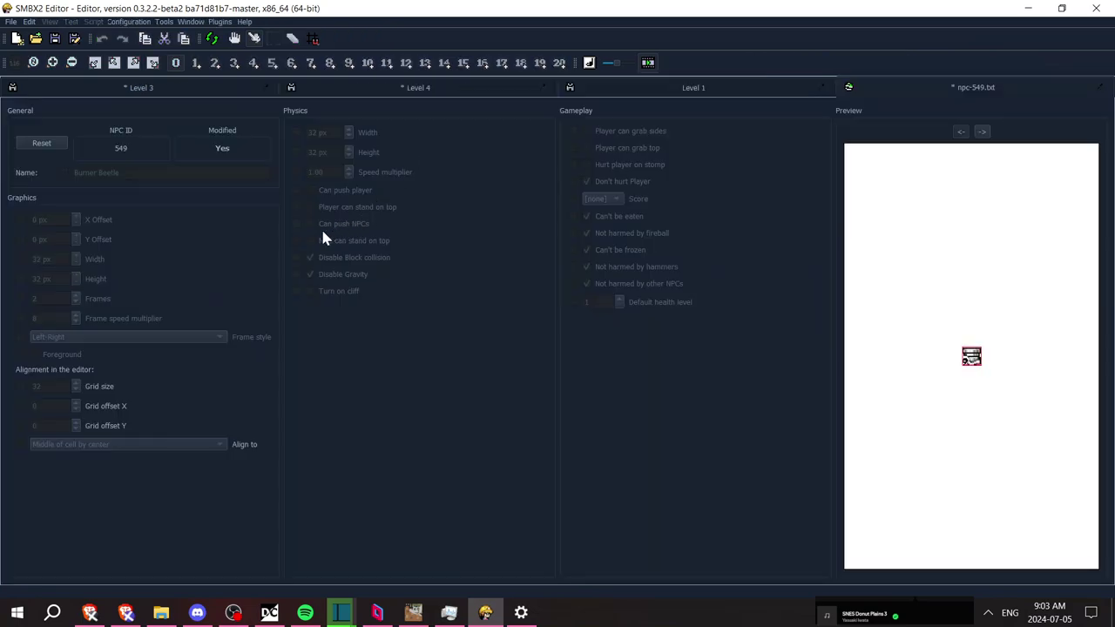
click(573, 182)
click(572, 181)
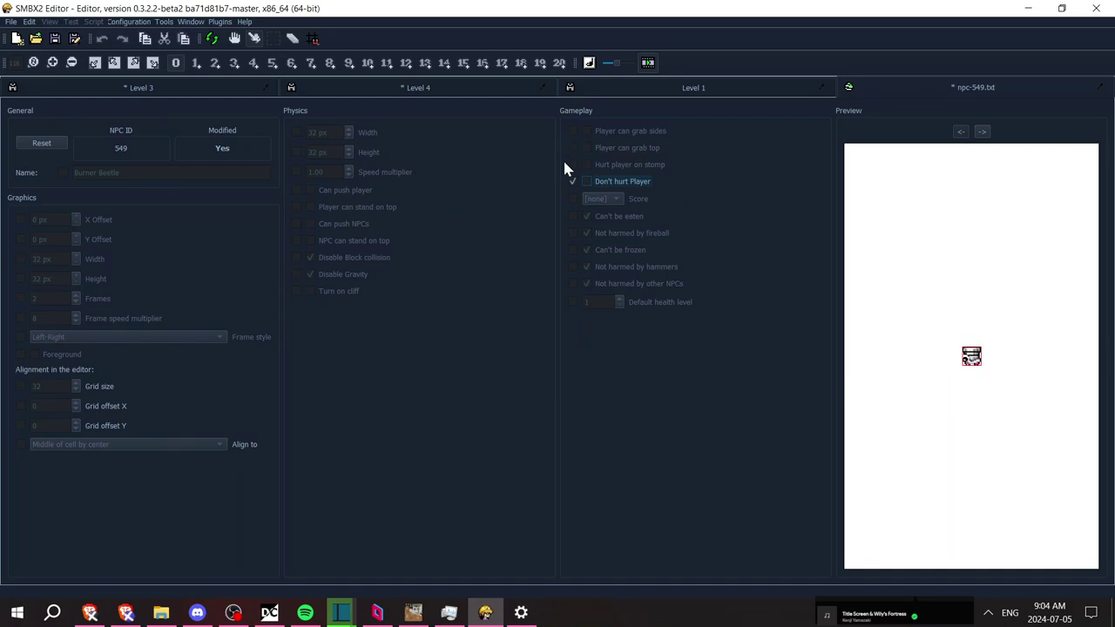
click(572, 165)
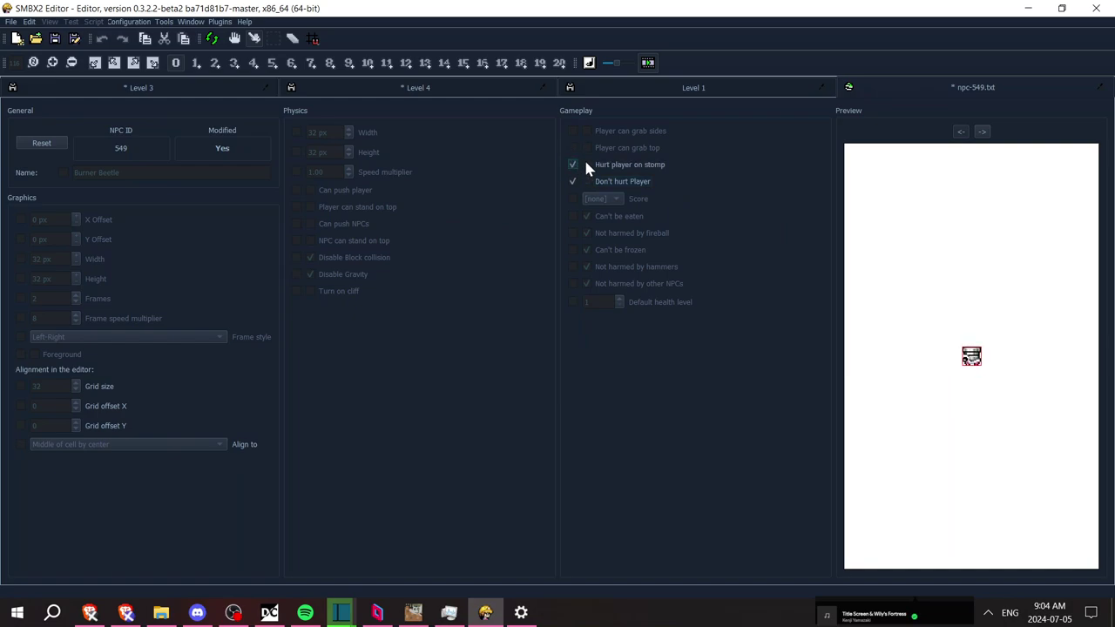
Save the burner's configuration as npc-549.txt and close the Level 3 document
click(822, 86)
click(623, 264)
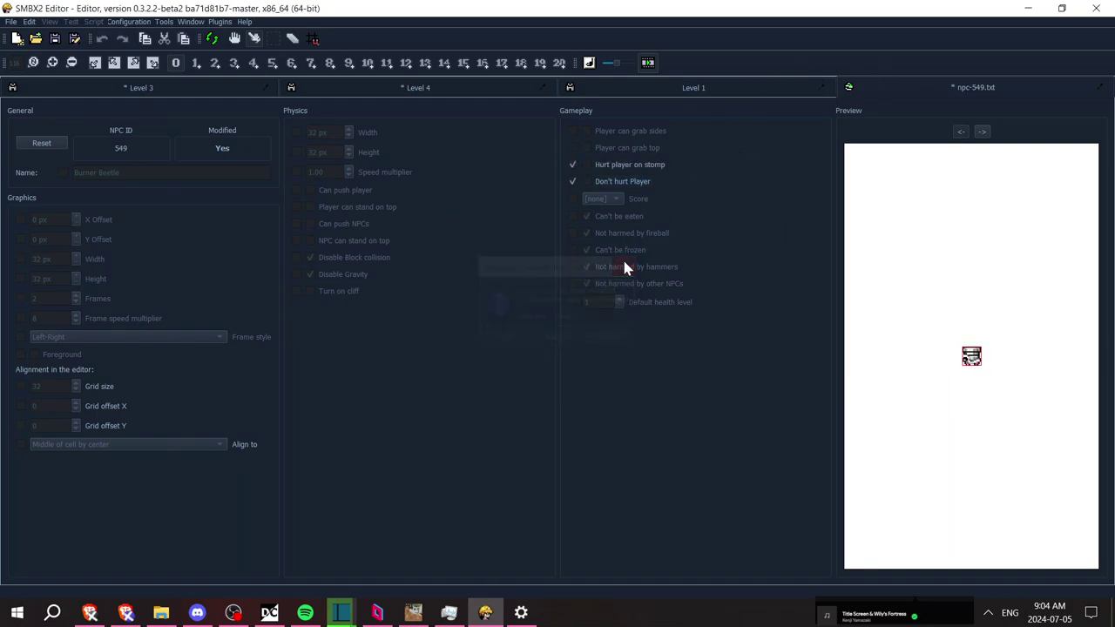
click(1100, 87)
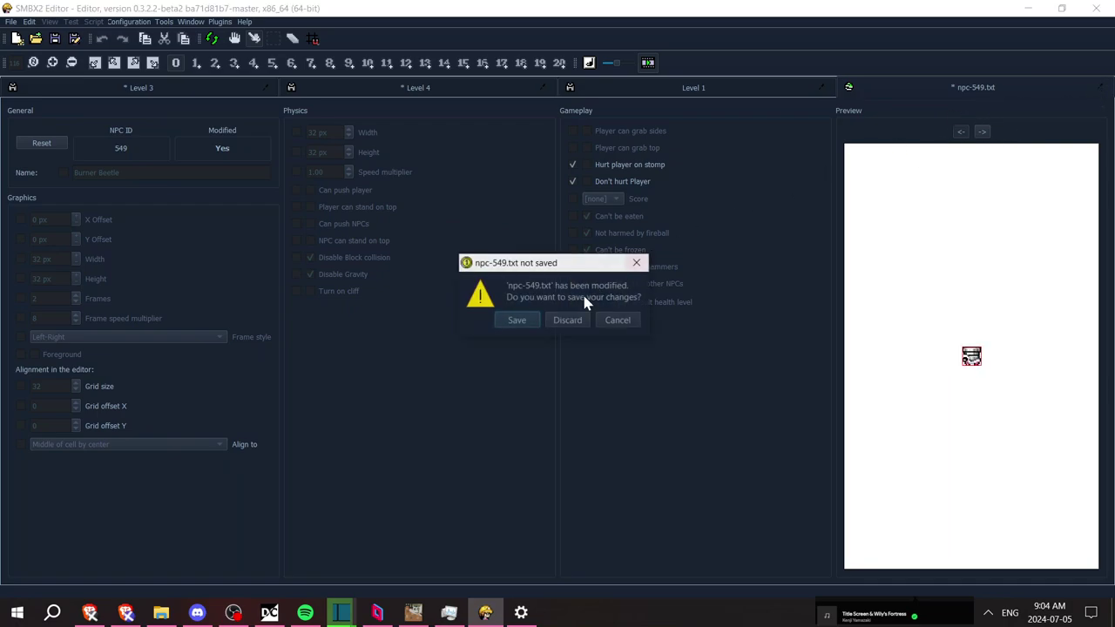
click(521, 321)
click(532, 402)
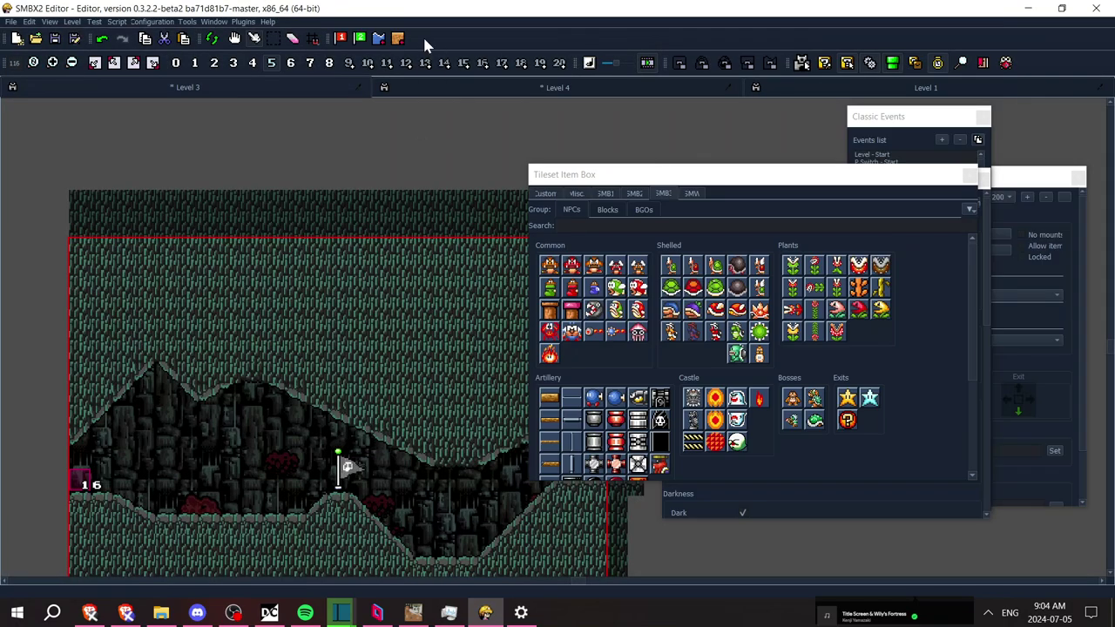
click(355, 85)
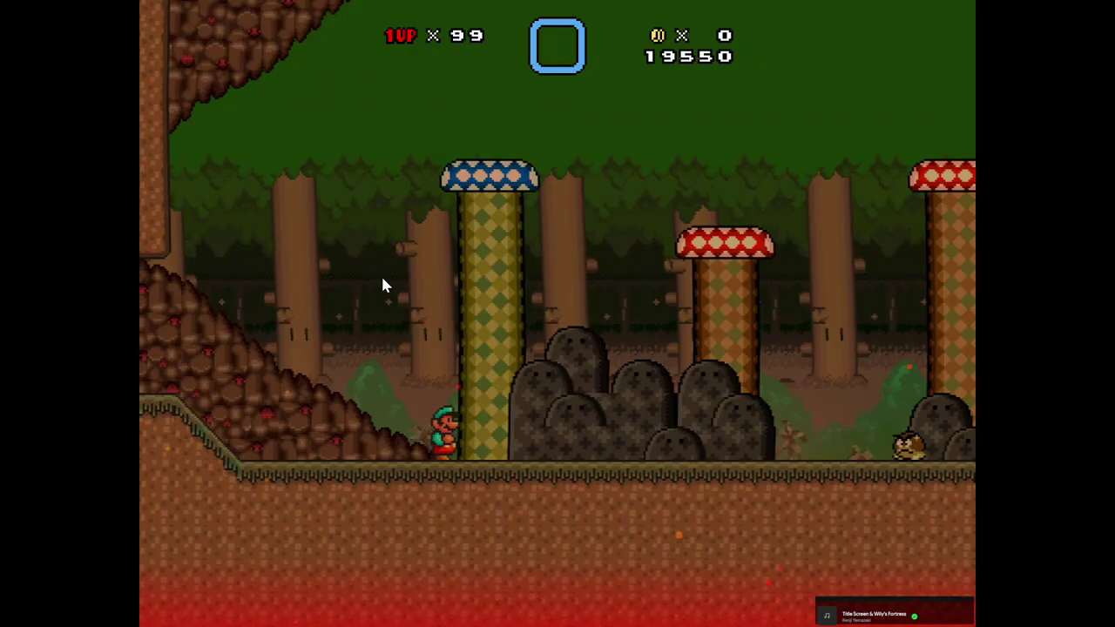
Playtest Level 4, running Mario past the Goomba and through the dip to the walking burner
key(Right)
key(z)
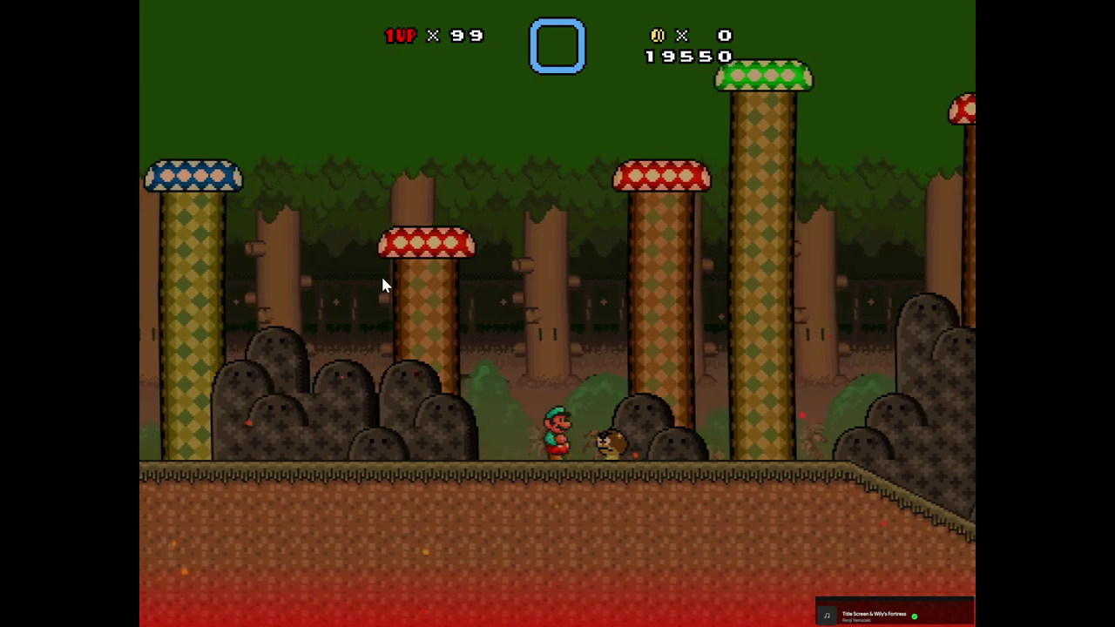
key(Right)
key(z)
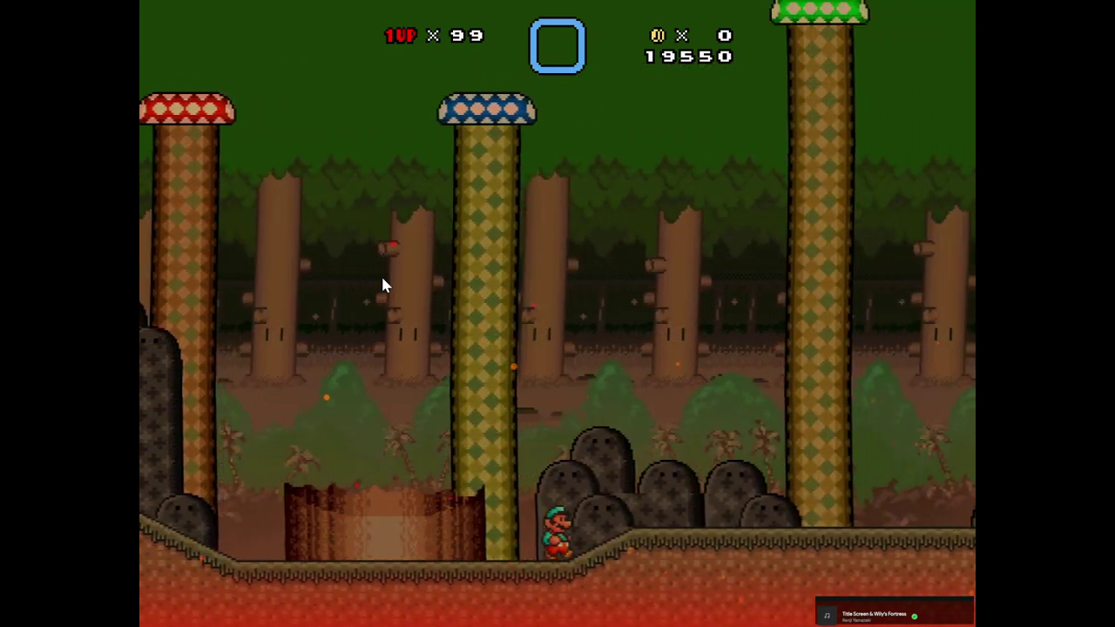
key(Right)
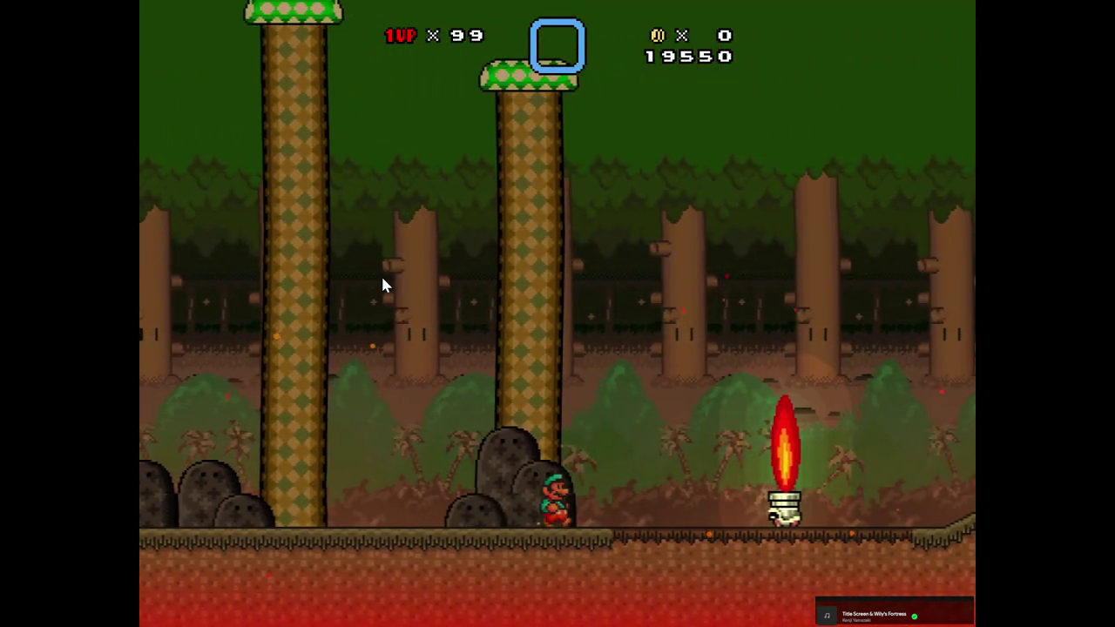
Test contact with the burner by jumping onto it and backing away, and end the playtest
key(Right)
key(z)
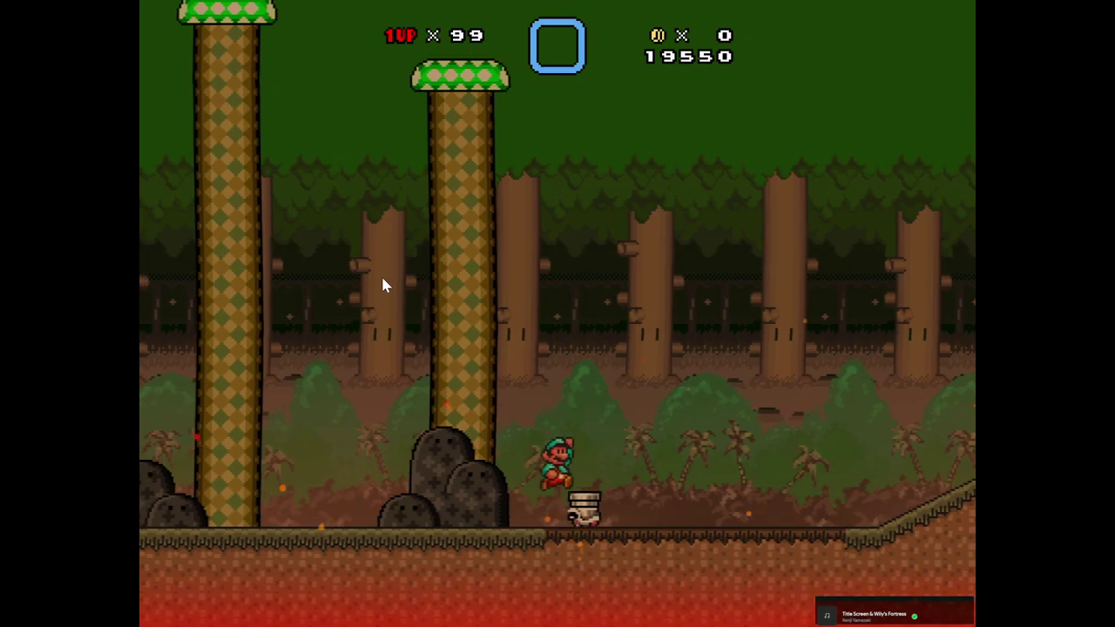
key(Left)
key(z)
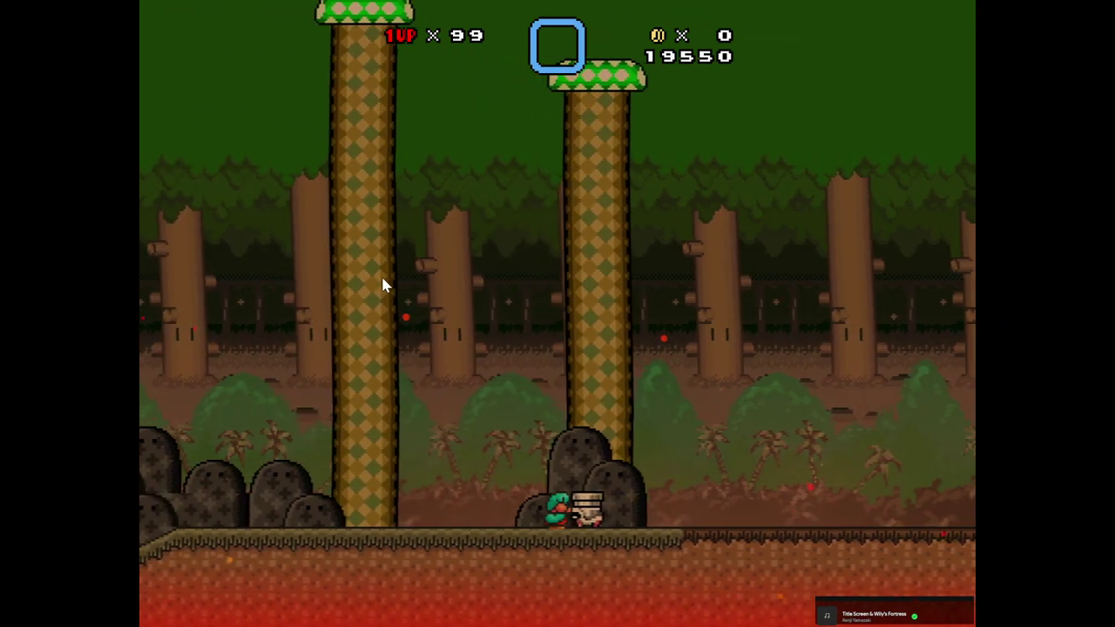
key(Left)
key(Escape)
key(Up)
key(Return)
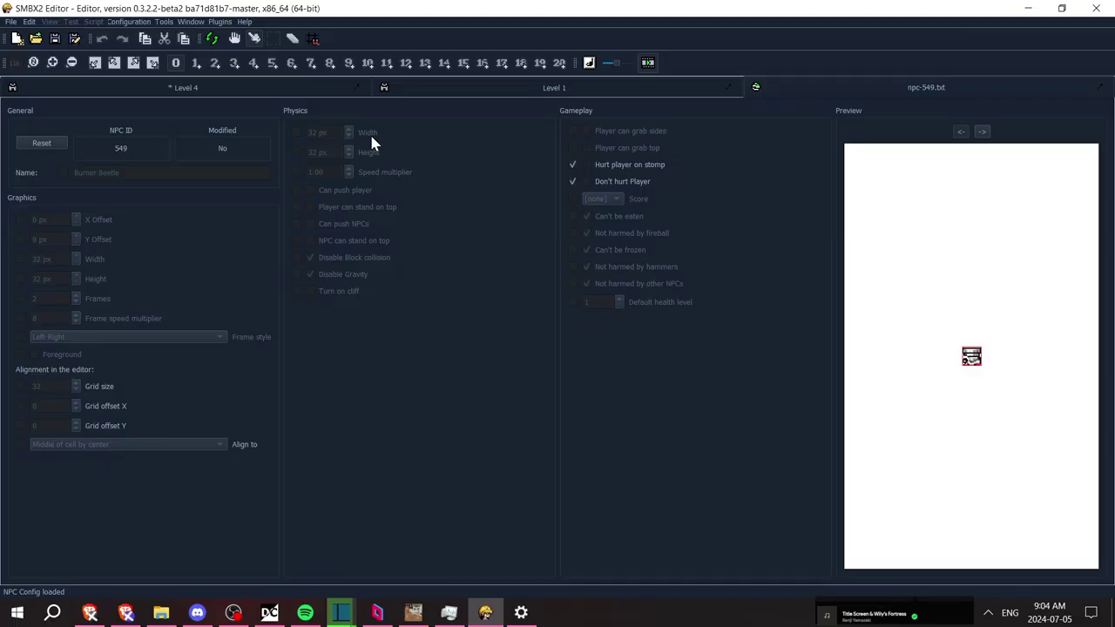
Enable "Player can stand on top" in the burner's NPC configuration, and save and close npc-549.txt
click(307, 275)
click(297, 207)
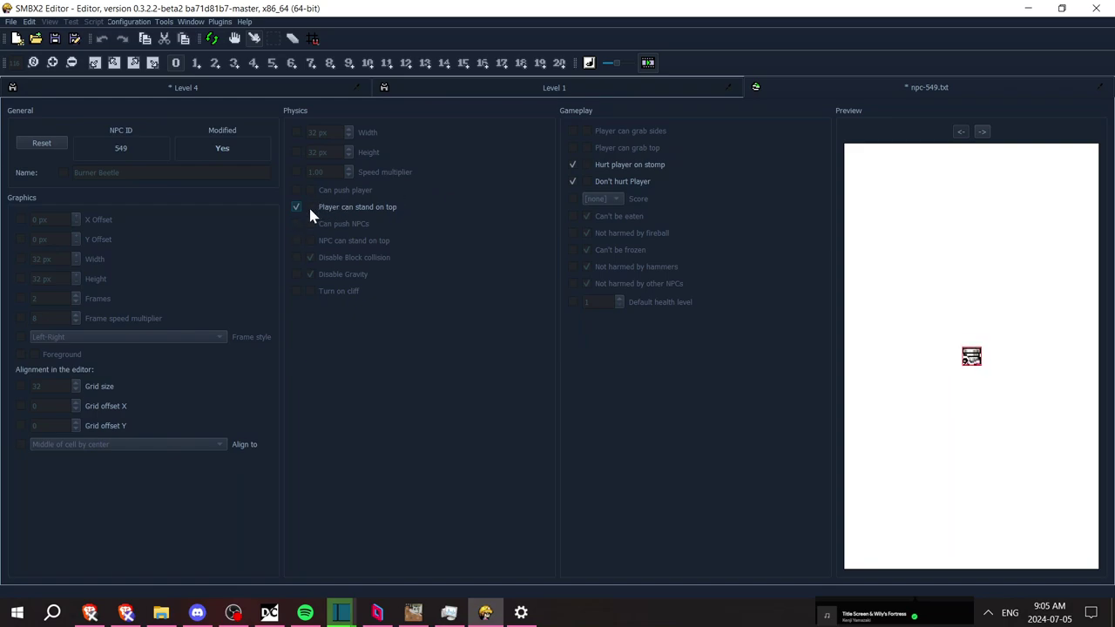
click(1100, 88)
click(515, 322)
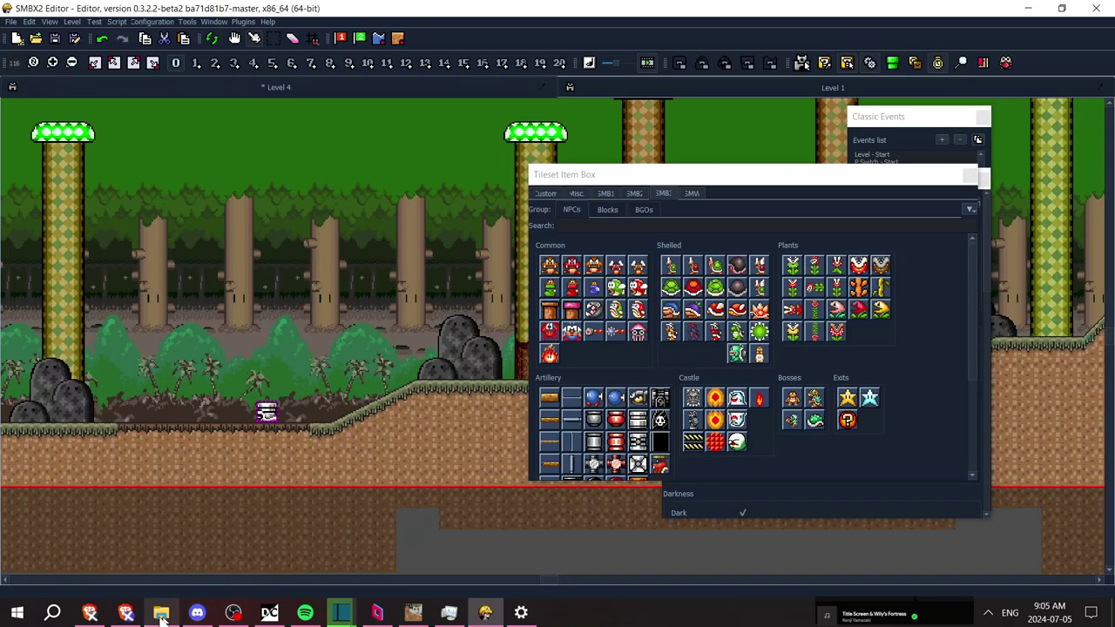
Switch to File Explorer and browse the Level 4 folder of The Thwomps Takeover for the burner's configuration file
click(161, 613)
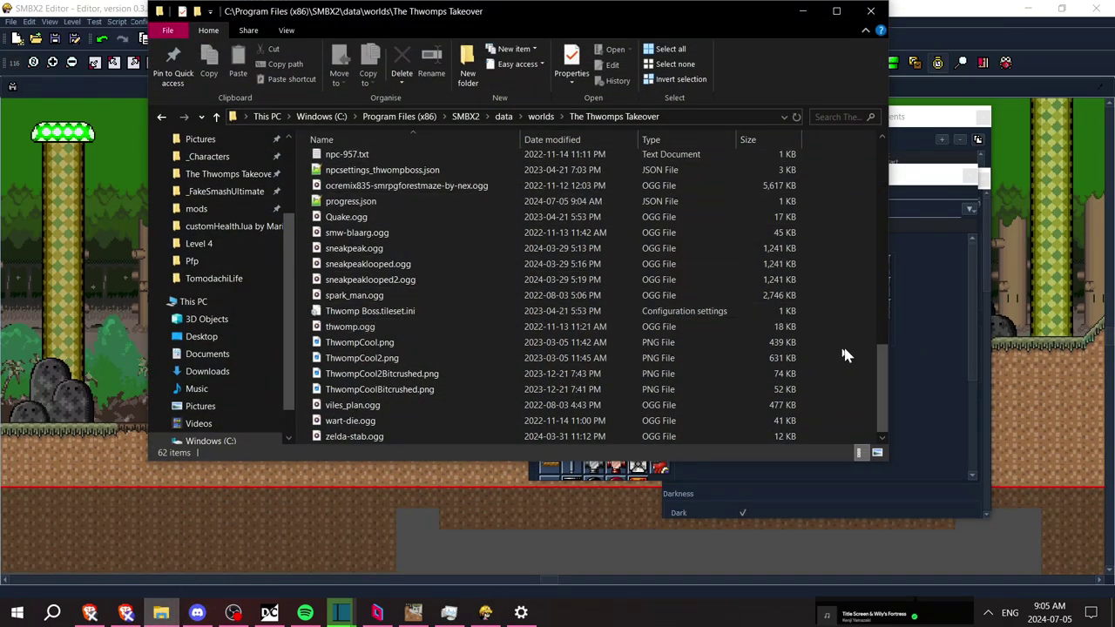
scroll(882, 365, up, 15)
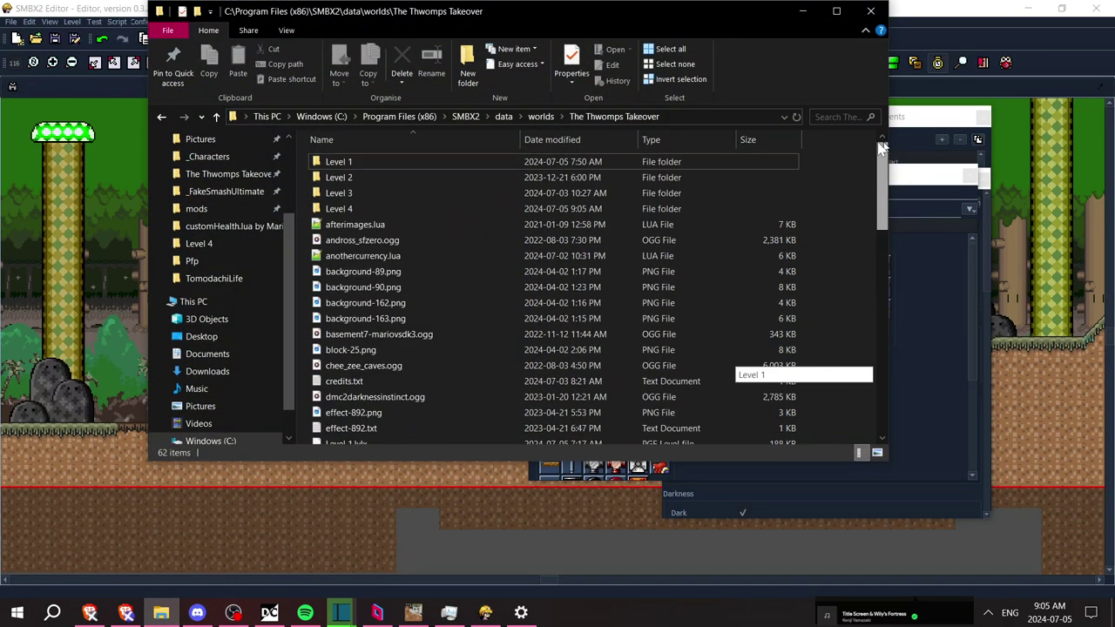
double_click(361, 212)
scroll(881, 170, down, 1)
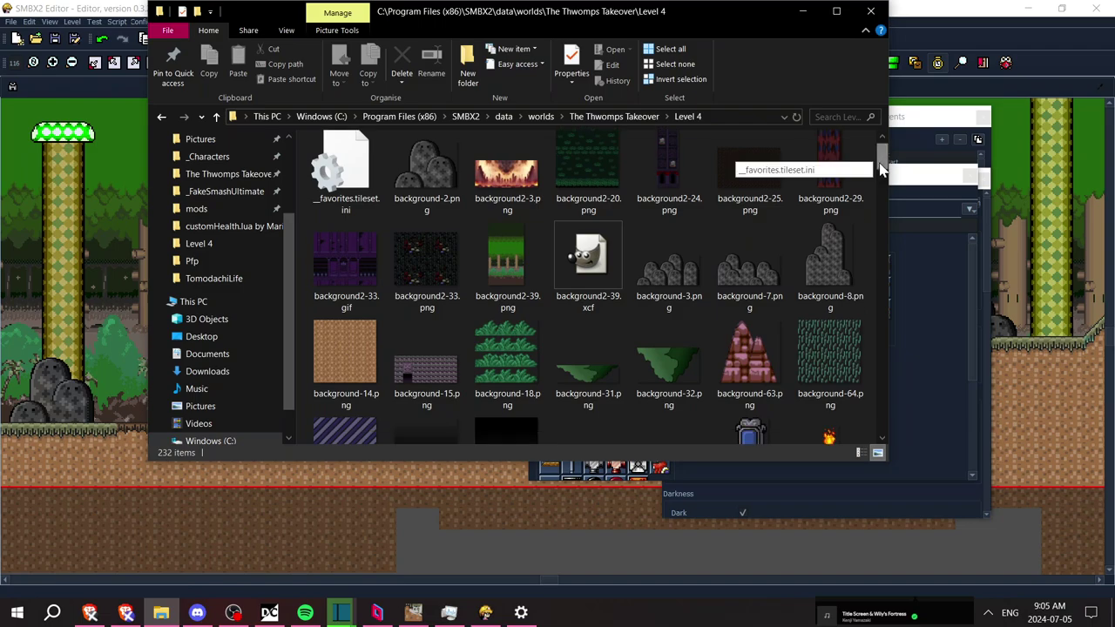
scroll(882, 170, down, 5)
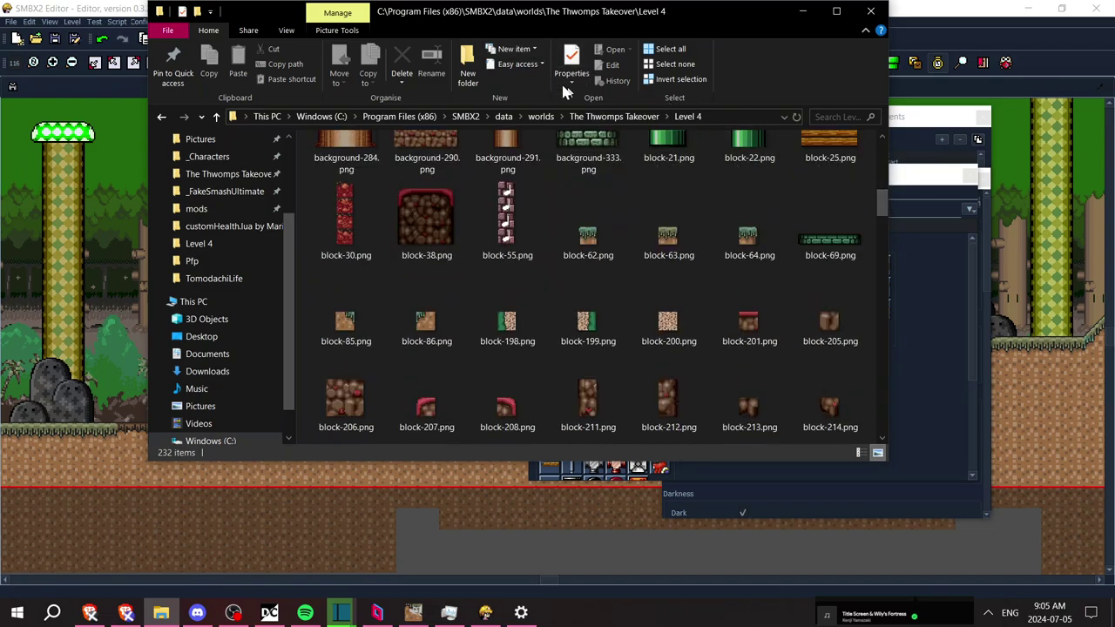
click(136, 311)
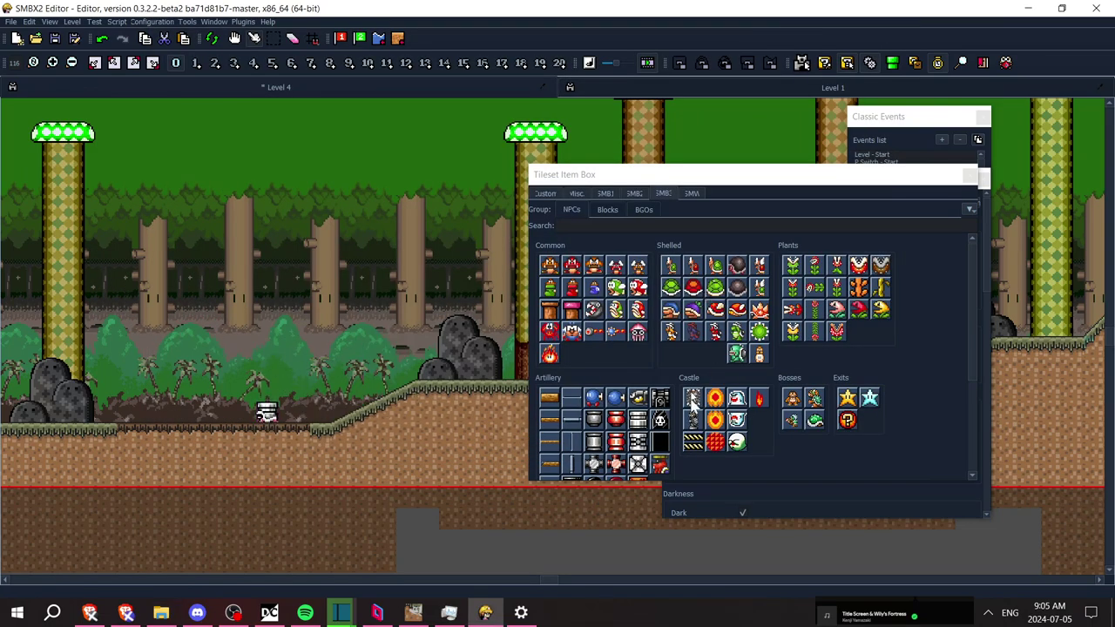
Check the placed burner's NPC ID in its Item Properties and close the window
right_click(266, 416)
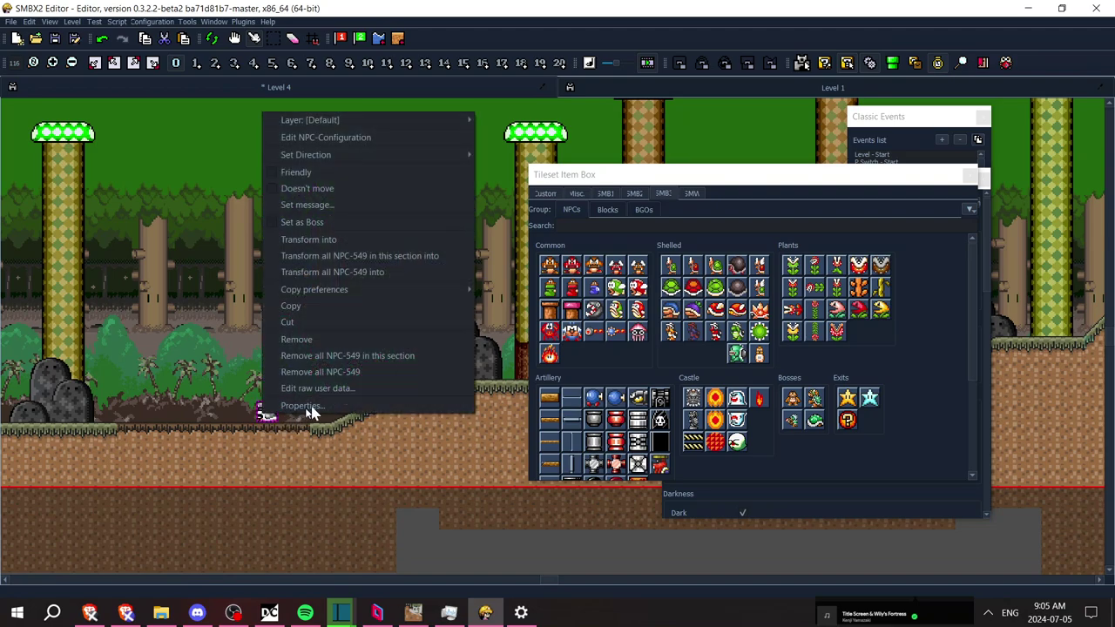
click(303, 407)
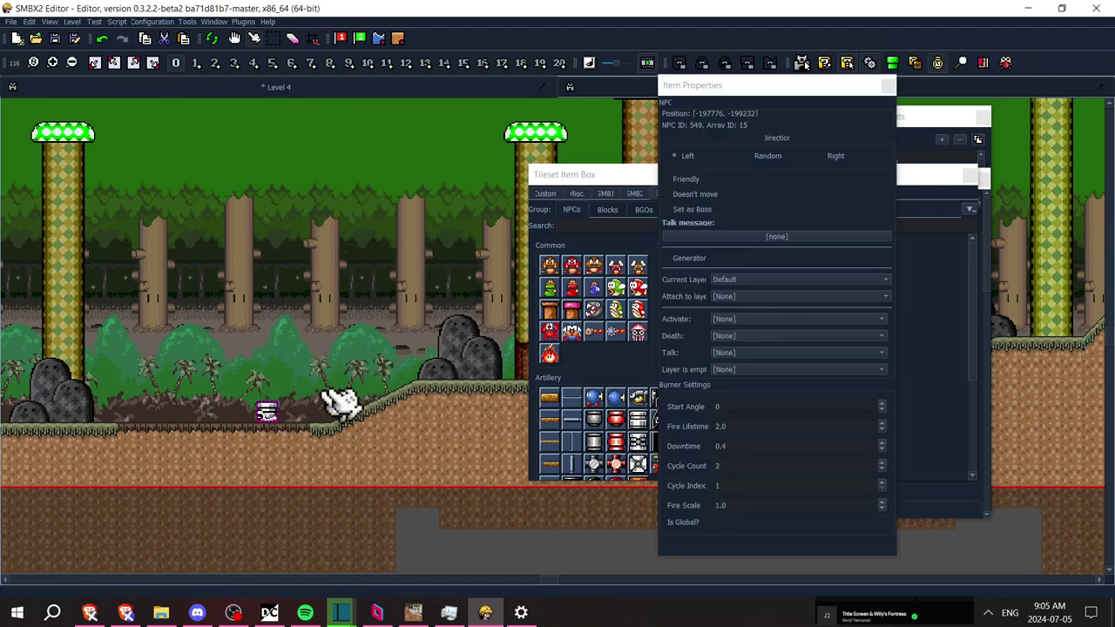
click(888, 87)
Open npc-549.txt from the Level 4 folder in Notepad, review its settings and close it
click(161, 613)
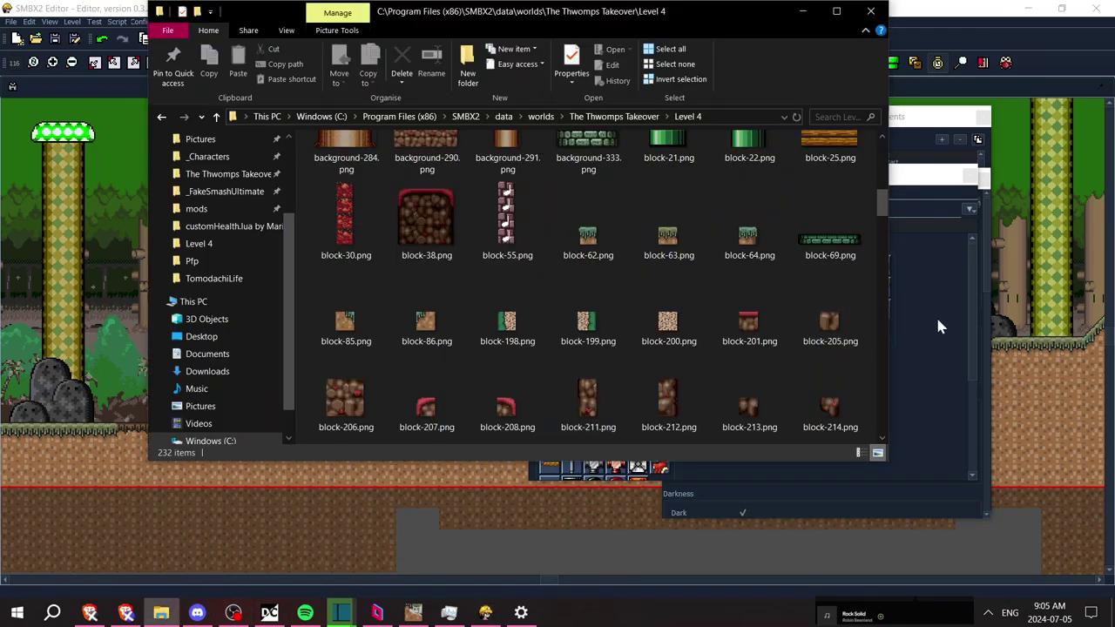
drag(880, 200, 883, 385)
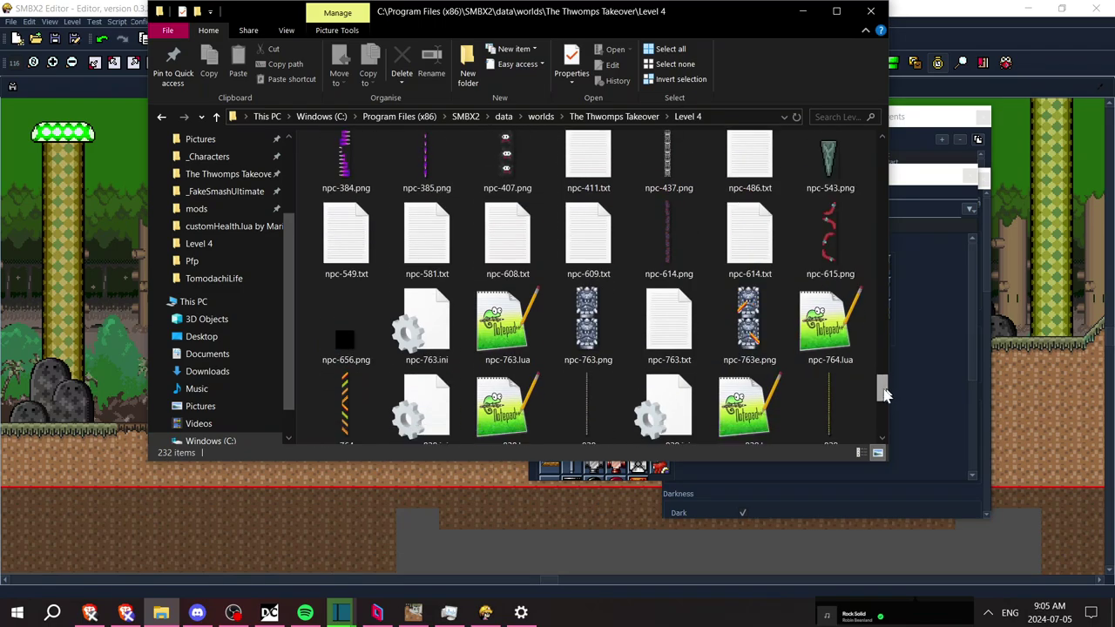
double_click(355, 263)
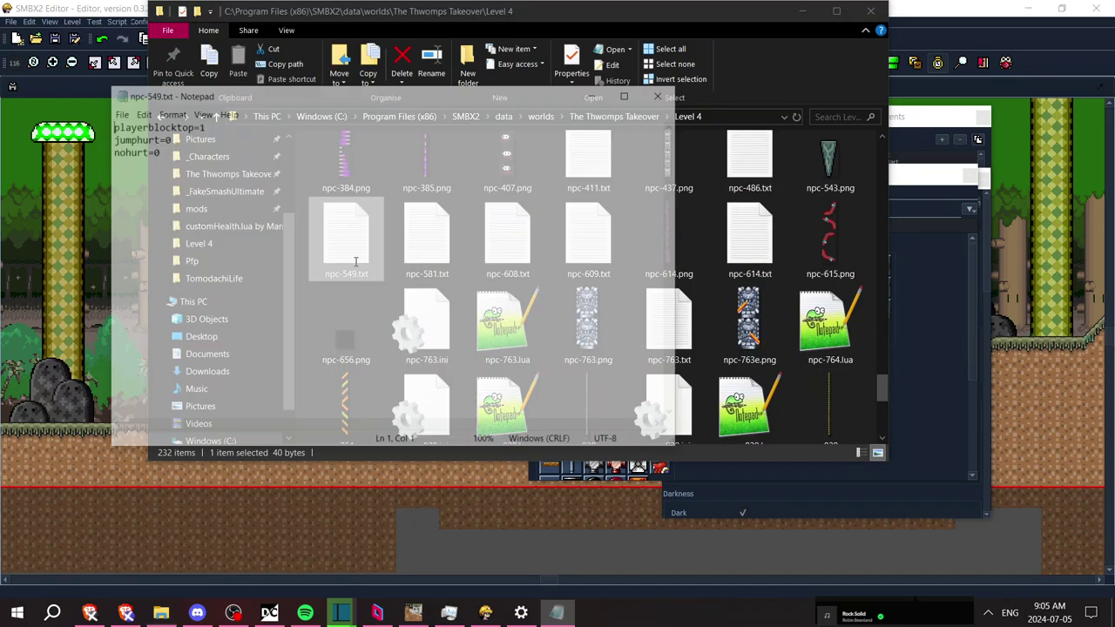
click(198, 144)
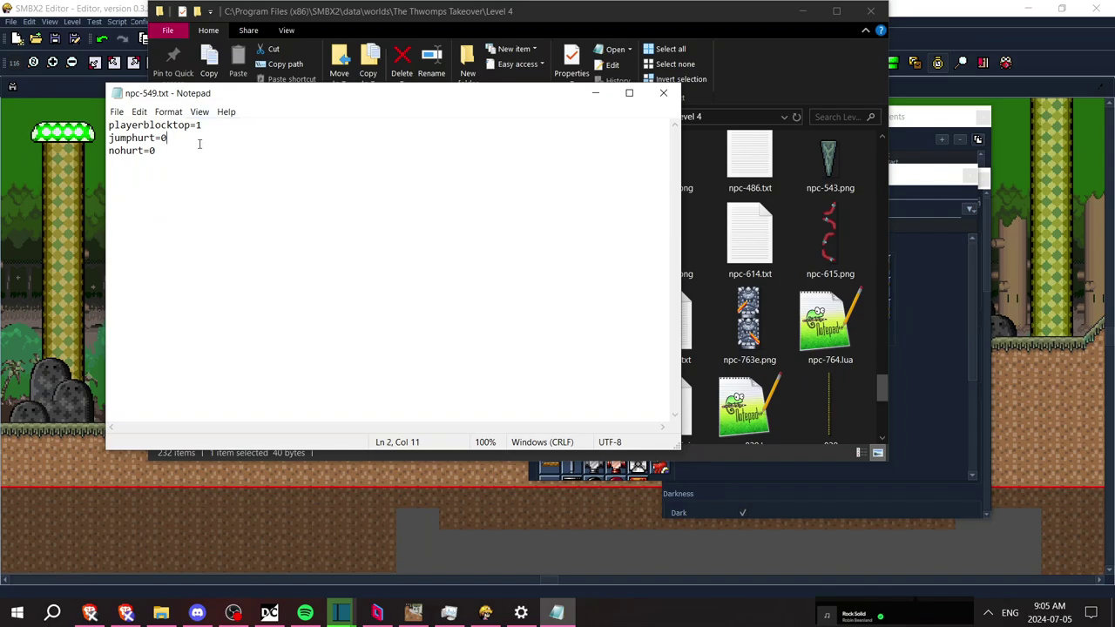
drag(188, 96, 430, 130)
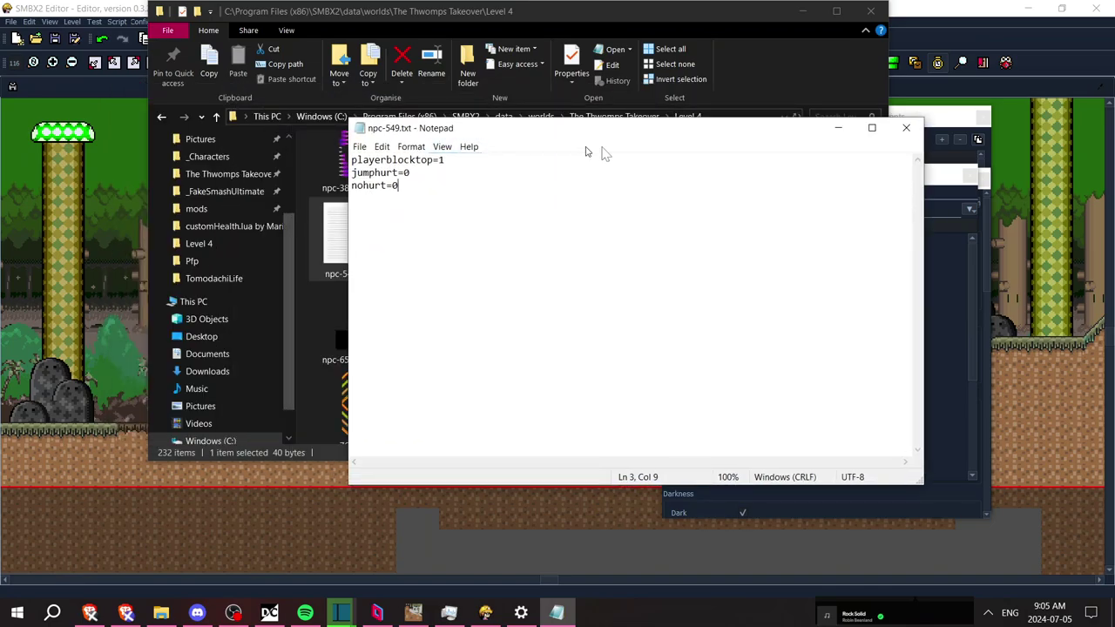
click(906, 128)
Return to the SMBX2 Editor and locate the walking burner among the SMB3 artillery NPCs
click(1063, 305)
click(1062, 305)
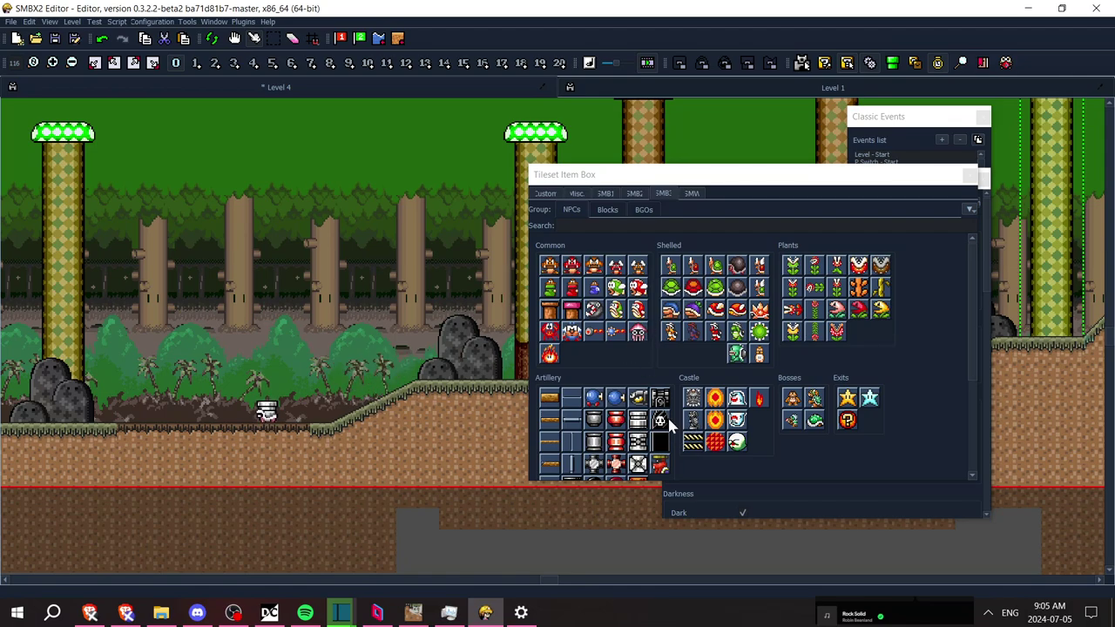
scroll(974, 349, down, 3)
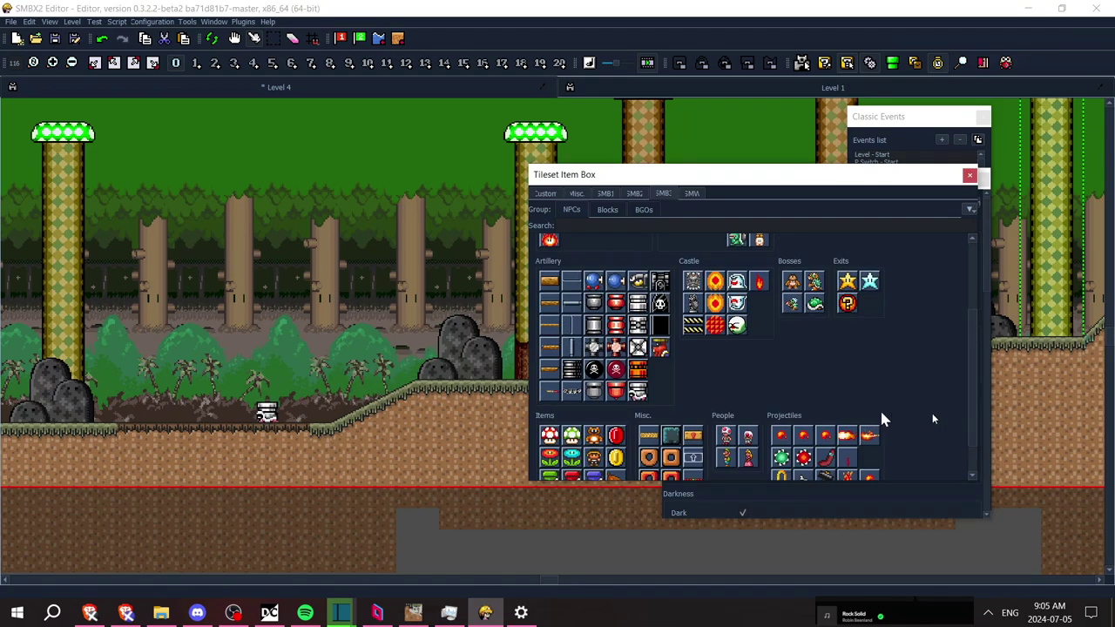
mouse_move(639, 395)
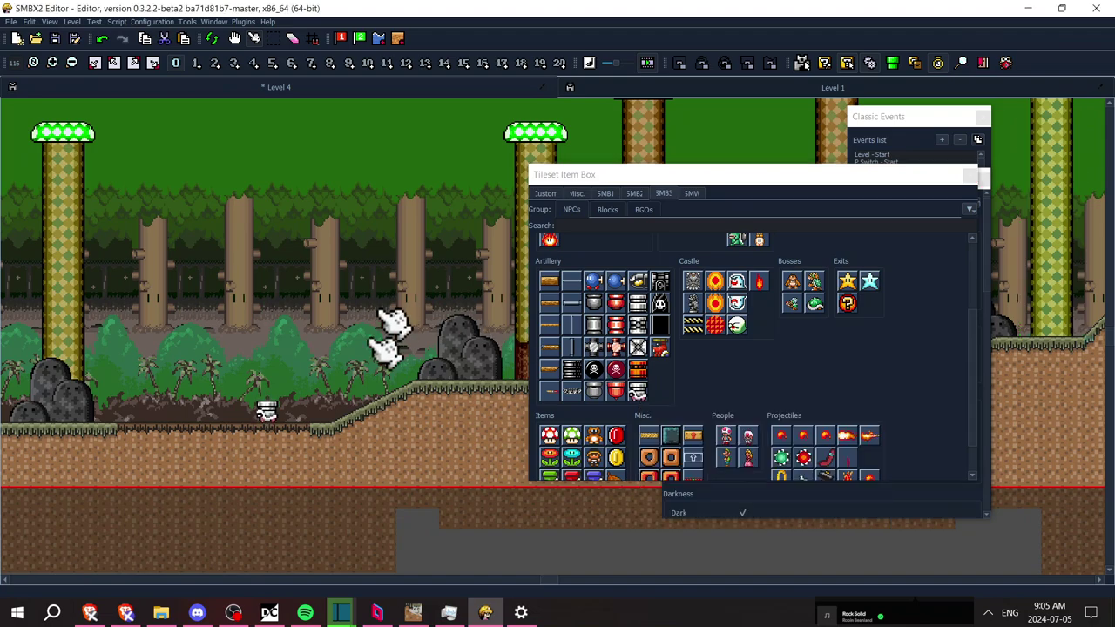
Override Disable Block collision and Disable Gravity as off in the placed burner's NPC configuration, saving npc-549.txt
right_click(267, 412)
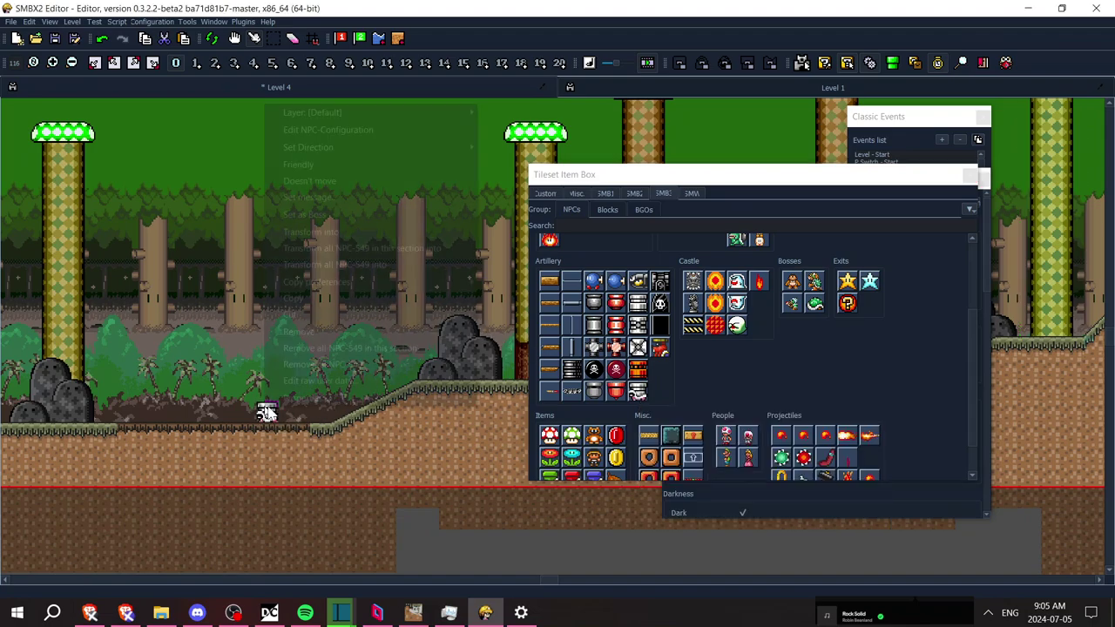
click(405, 132)
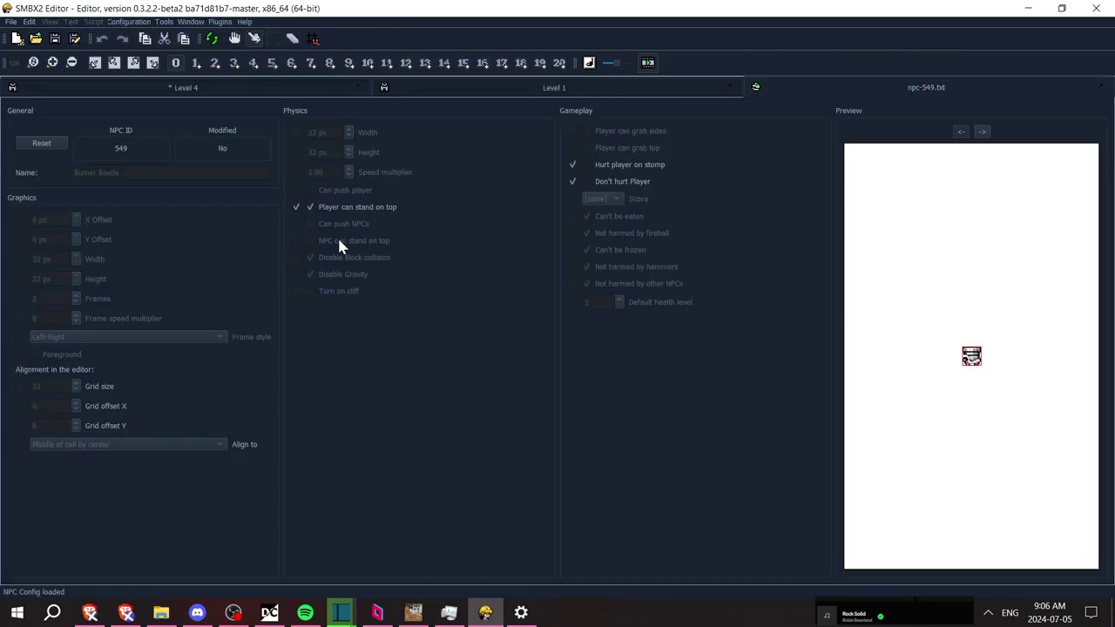
click(297, 258)
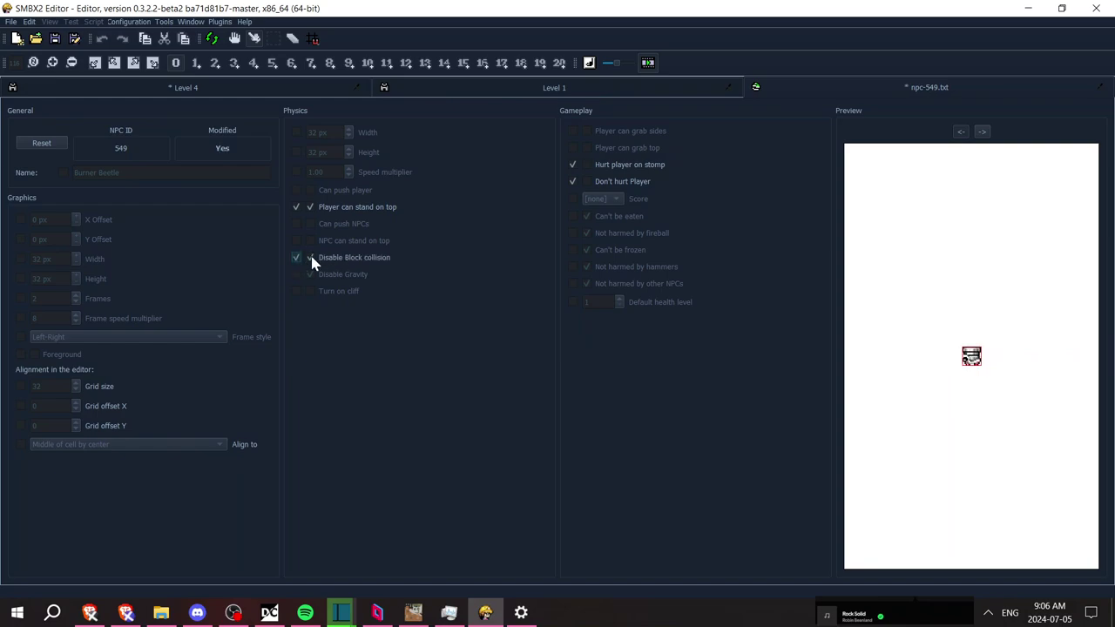
click(297, 275)
click(311, 275)
click(1100, 90)
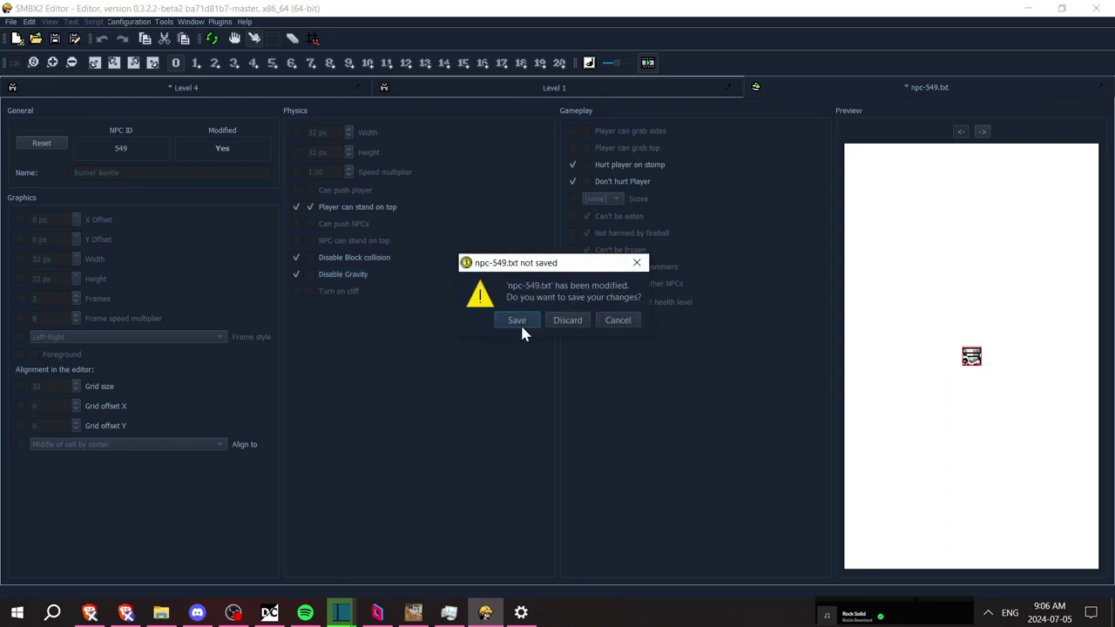
click(518, 320)
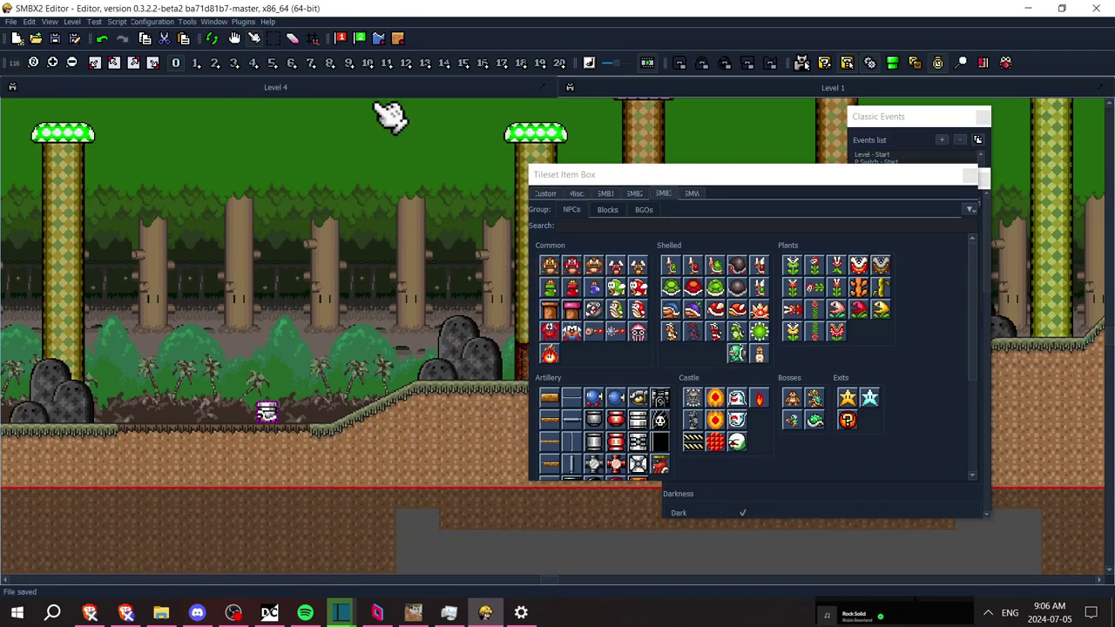
Place the Player 1 start point among the rocks before the green-capped mushroom pillars, a short distance ahead of the walking burner
click(340, 39)
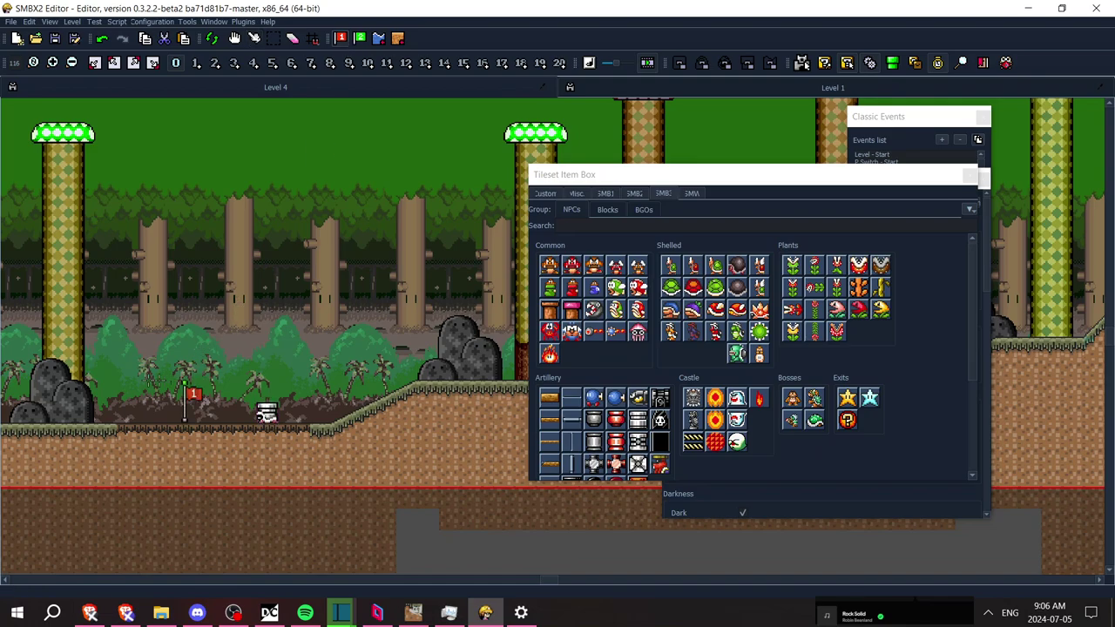
key(Left)
click(143, 372)
click(254, 38)
click(406, 316)
key(Right)
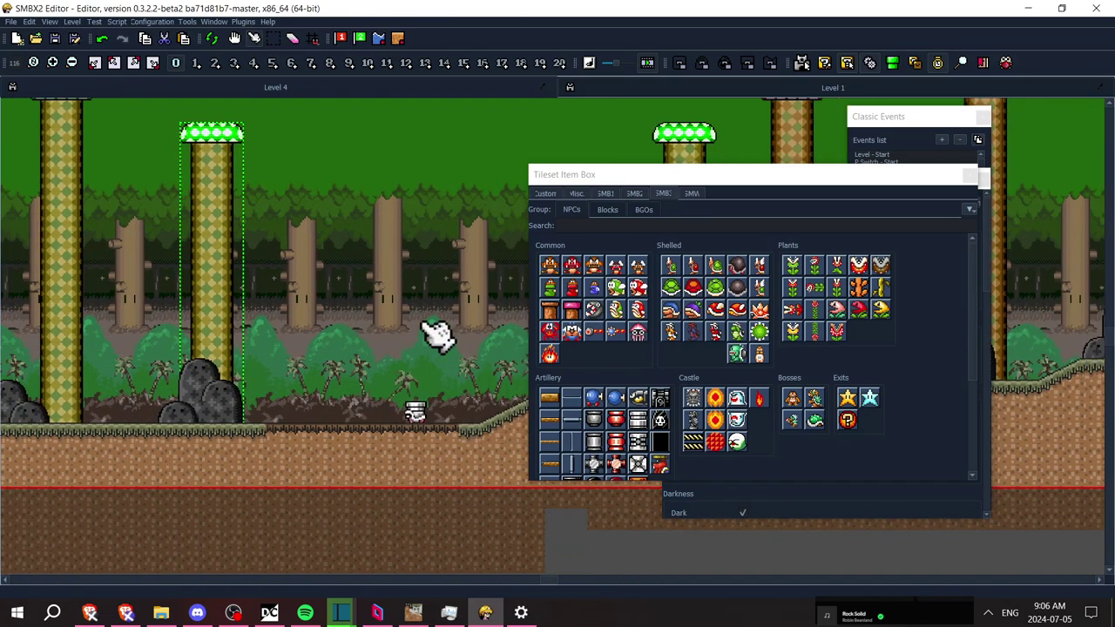
Move the walking burner along the ground to just beside the rocks at the base of the green-capped mushroom pillar
drag(411, 412, 465, 413)
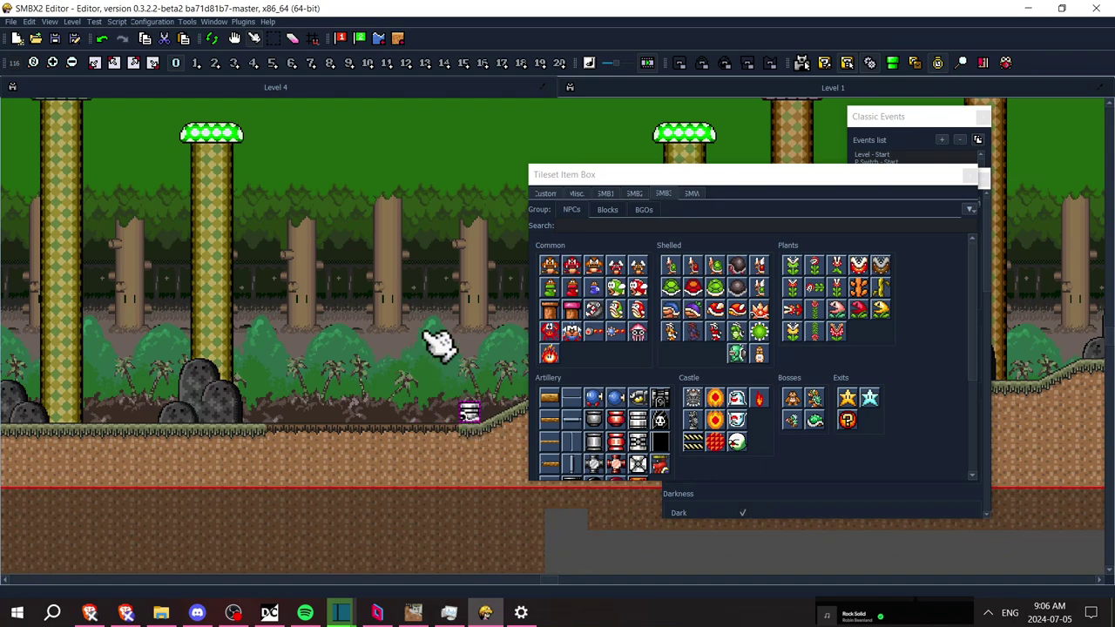
click(425, 333)
key(Left)
key(Right)
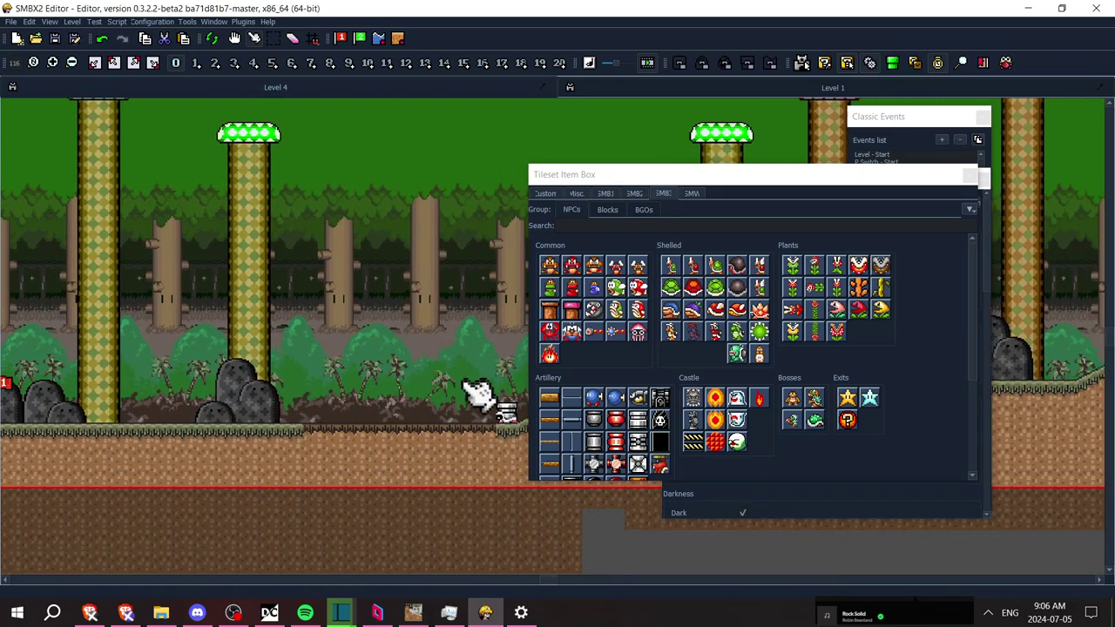
key(Right)
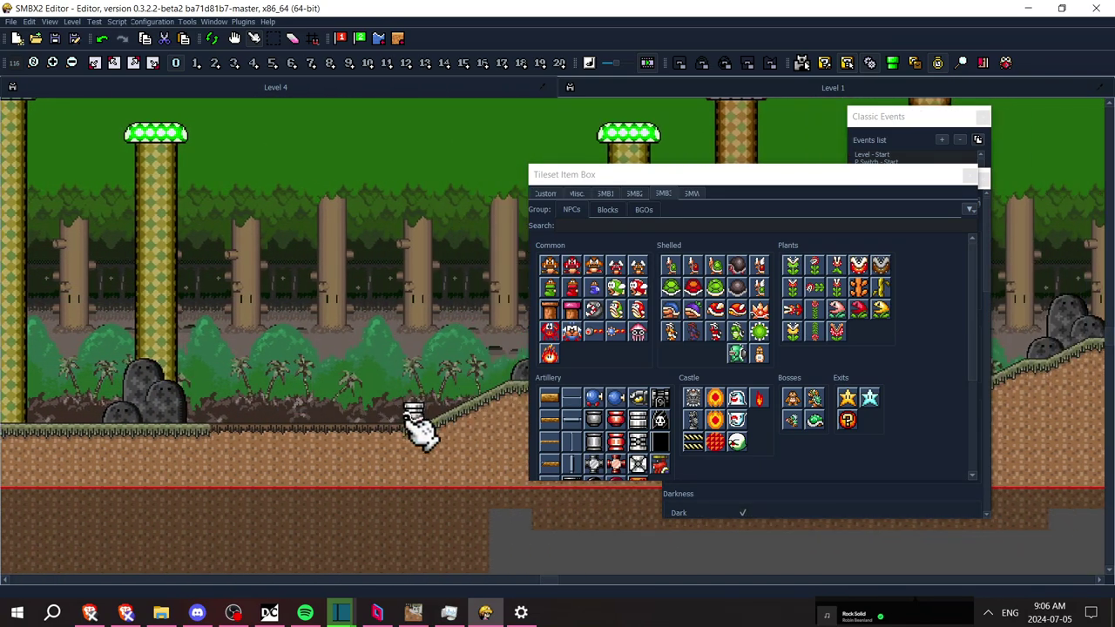
drag(421, 428, 205, 427)
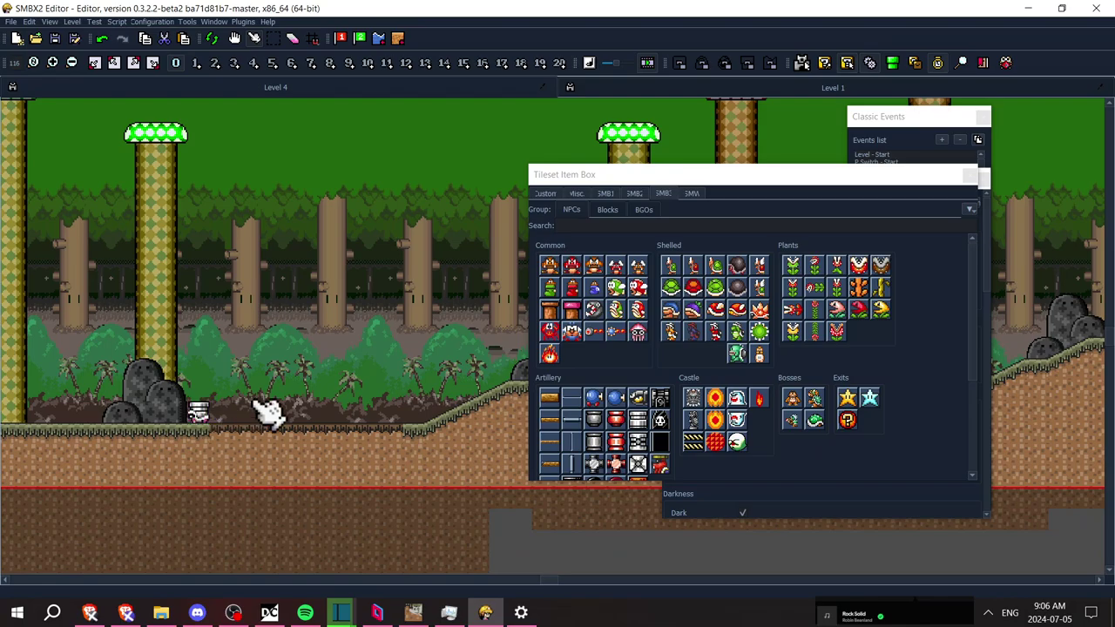
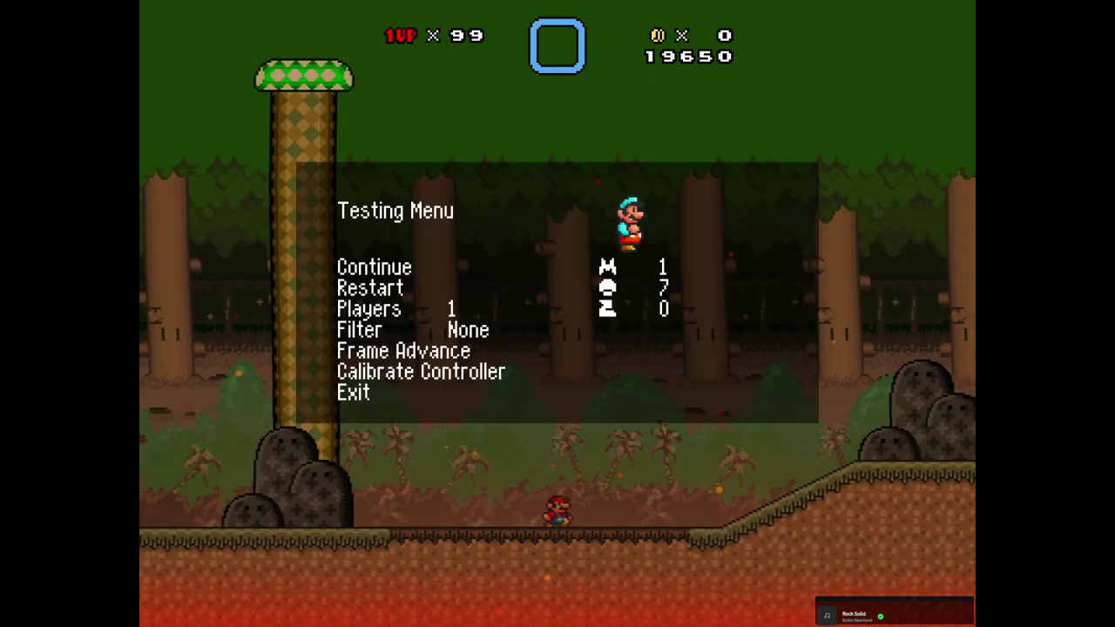
Restart the playtest from the new start point and jump around the walking burner to check its ground movement and flame
key(z)
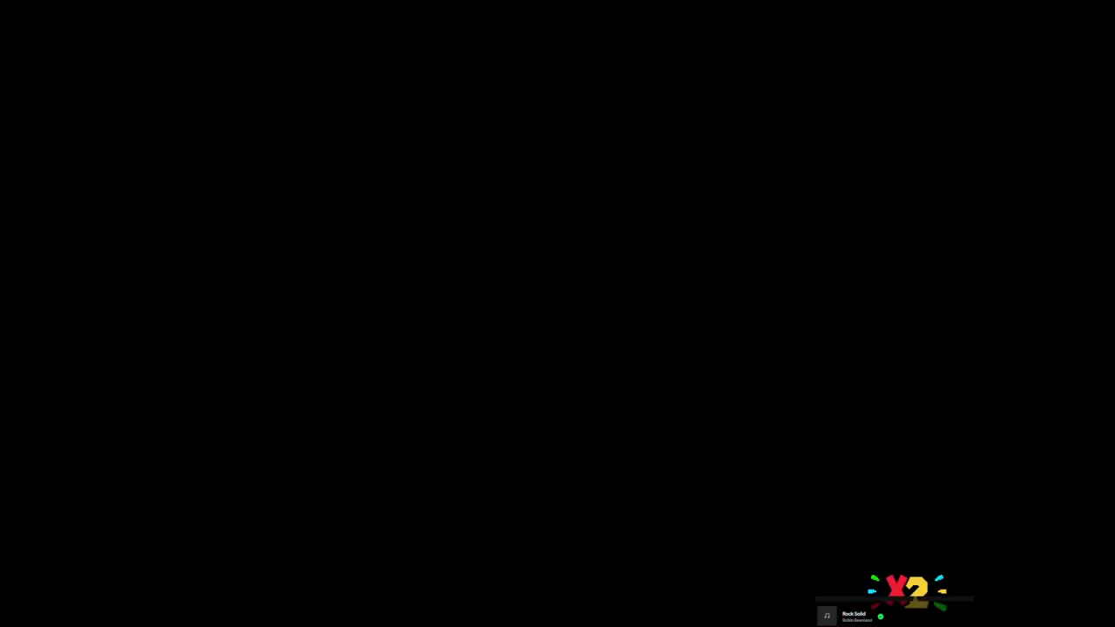
key(Right)
key(Left)
key(Right)
key(Left)
key(Right)
key(Right)
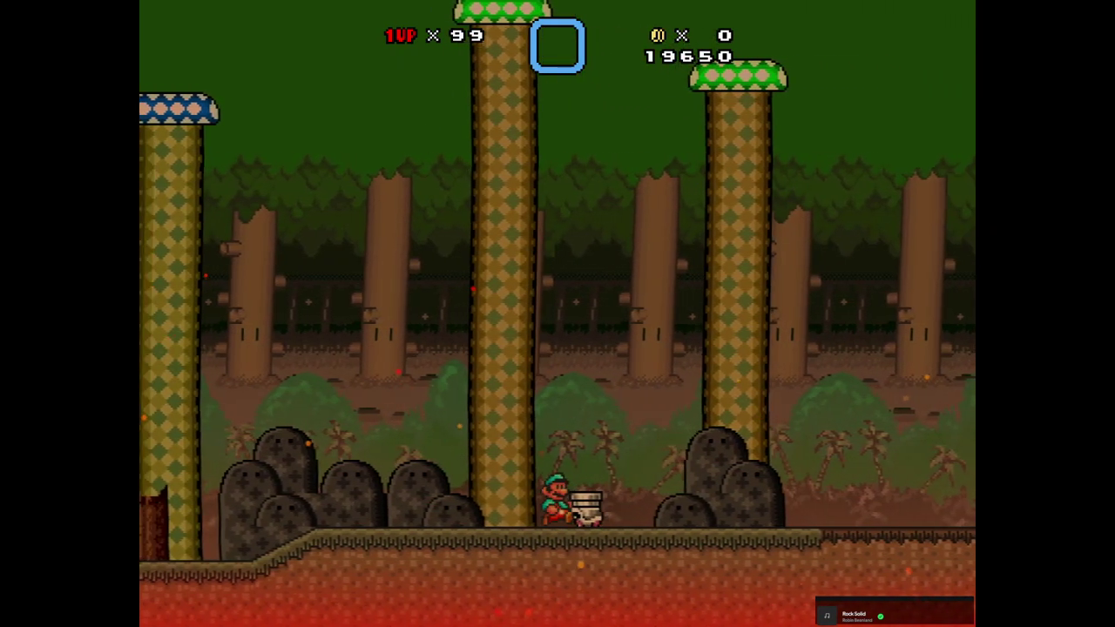
key(Left)
key(z)
key(Right)
key(Left)
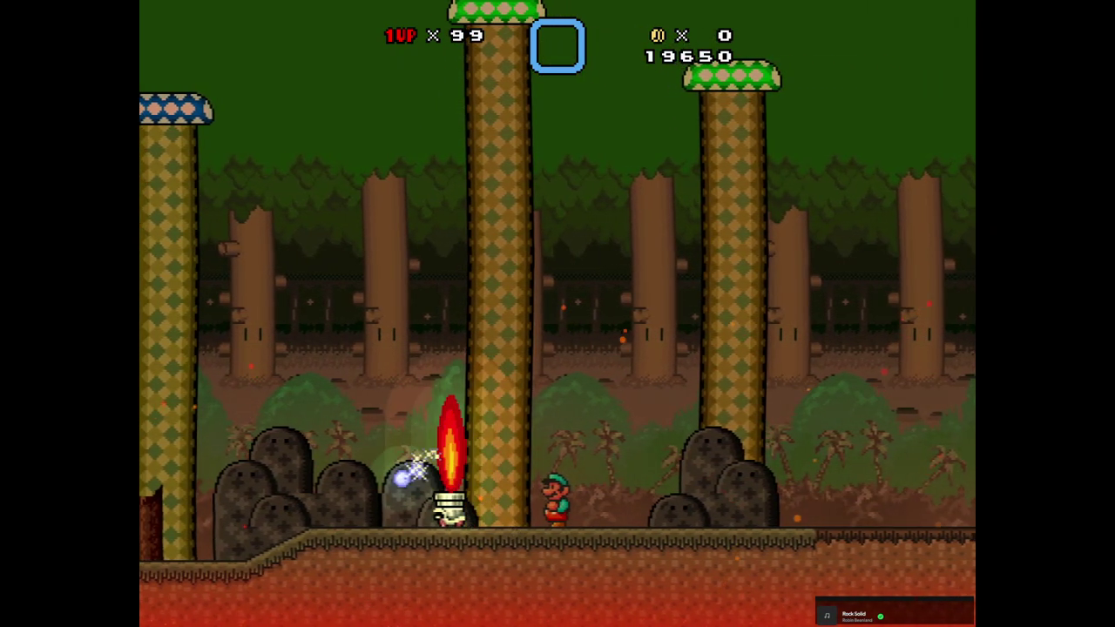
Follow the walking burner across the slopes, stand on top of it and touch its flame, ending the playtest
key(Left)
key(Left)
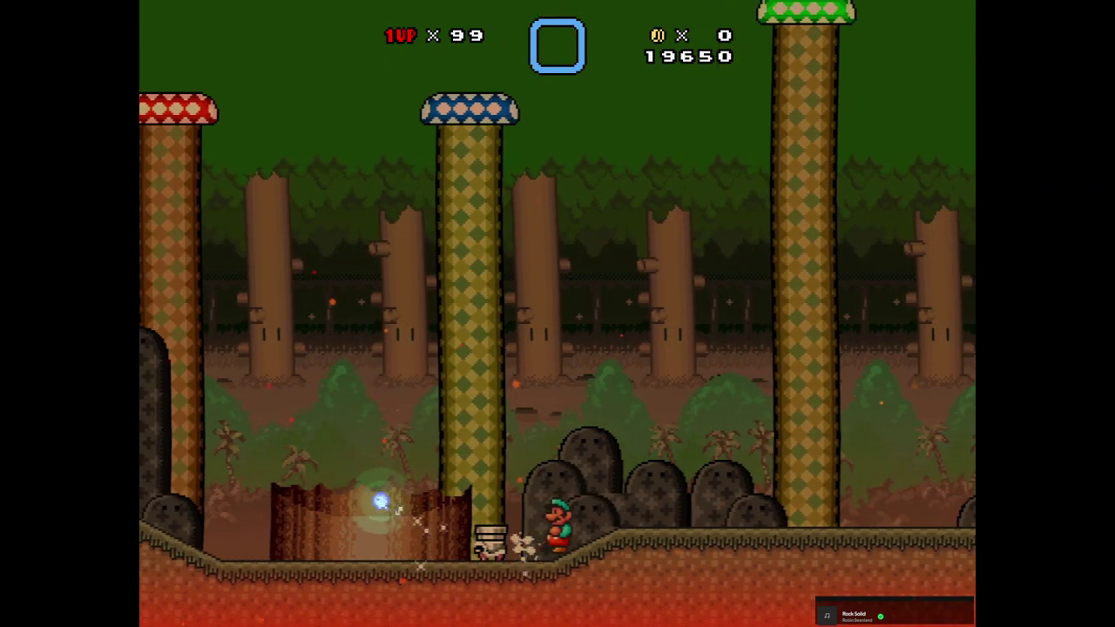
key(Left)
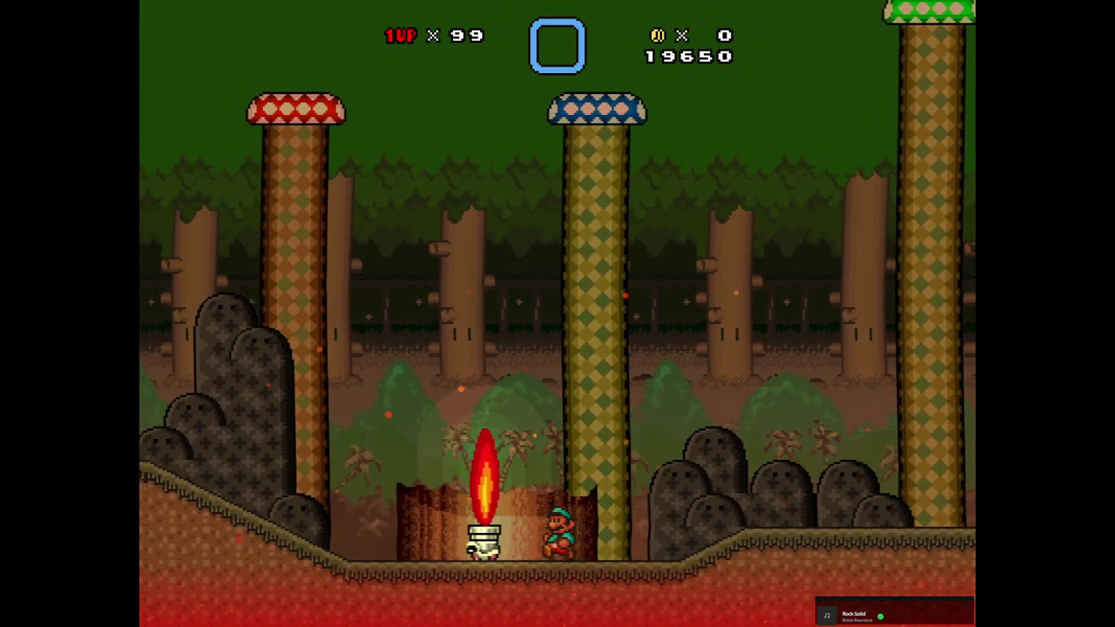
key(Left)
key(z)
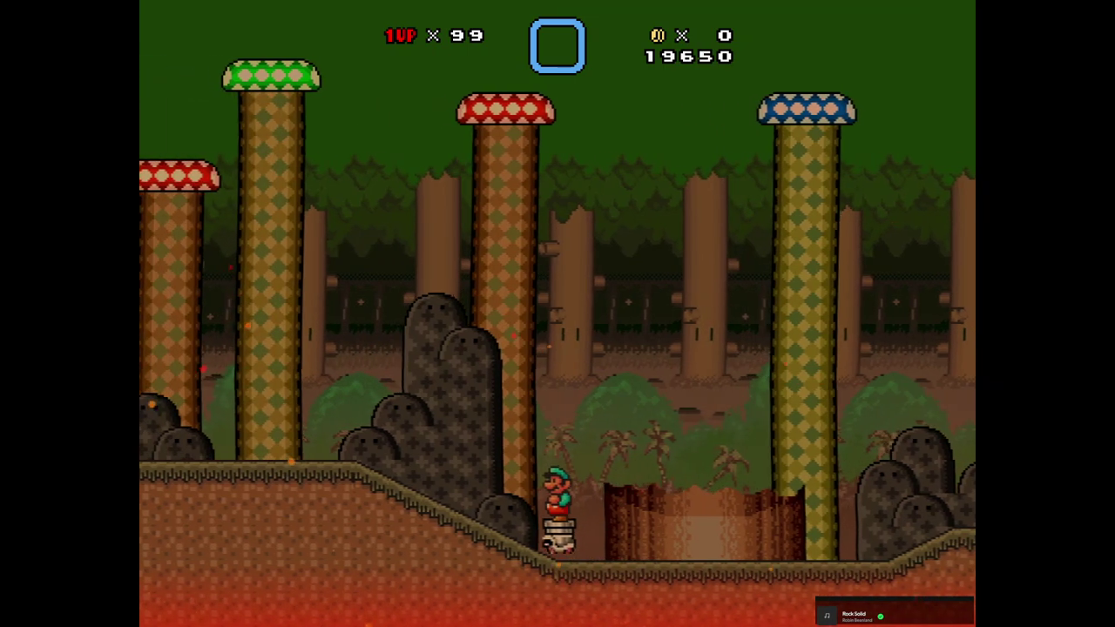
key(Left)
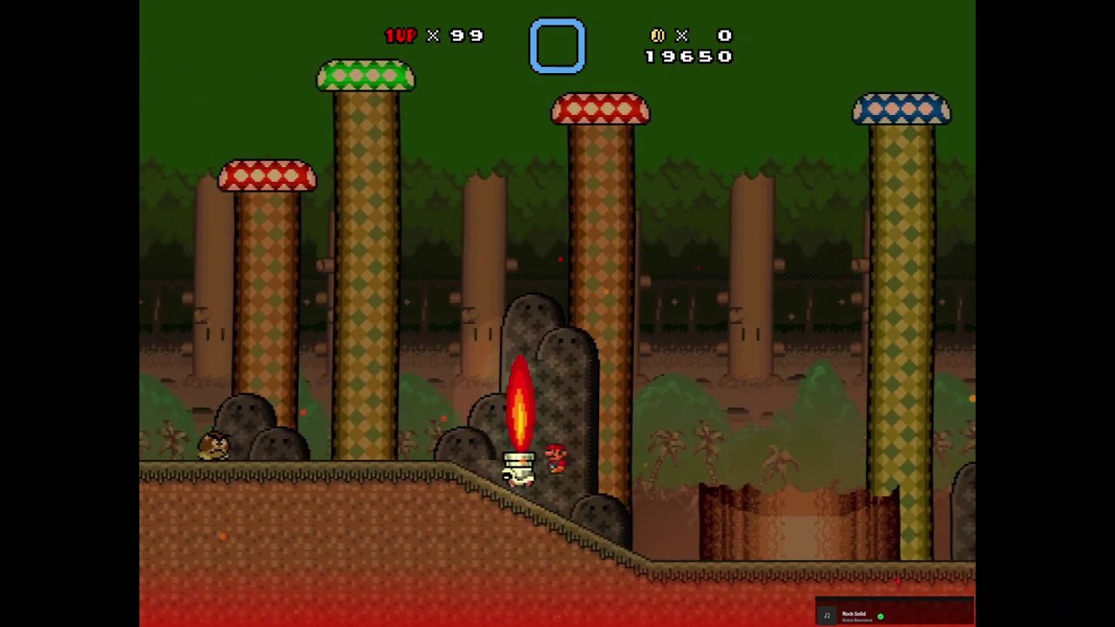
key(Right)
key(Escape)
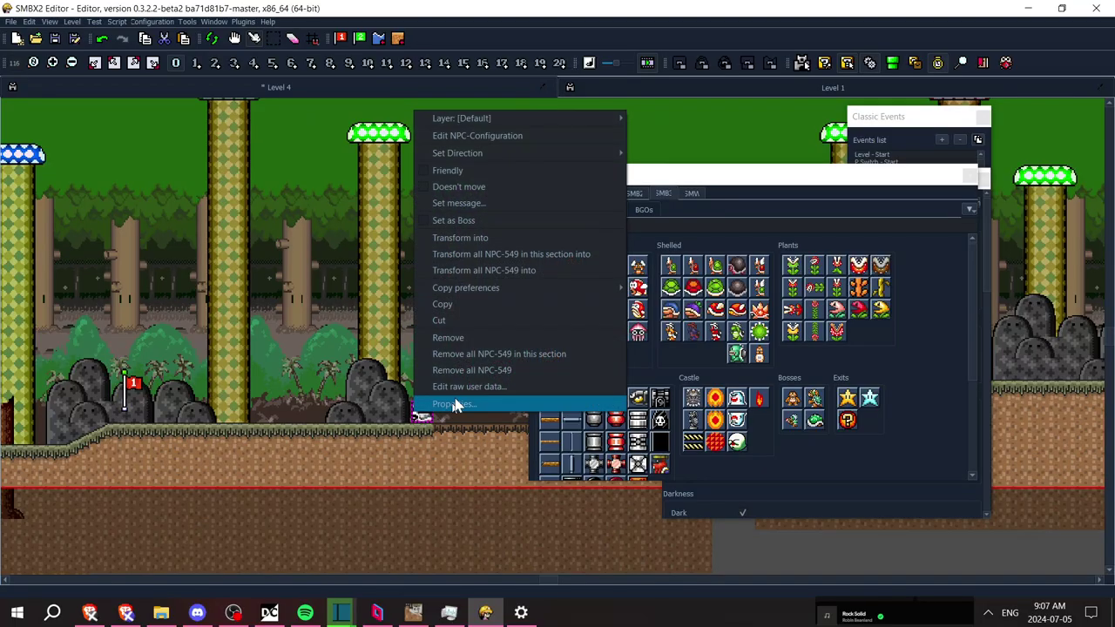
Set the walking burner's Downtime to 0.1 in its Item Properties
click(511, 383)
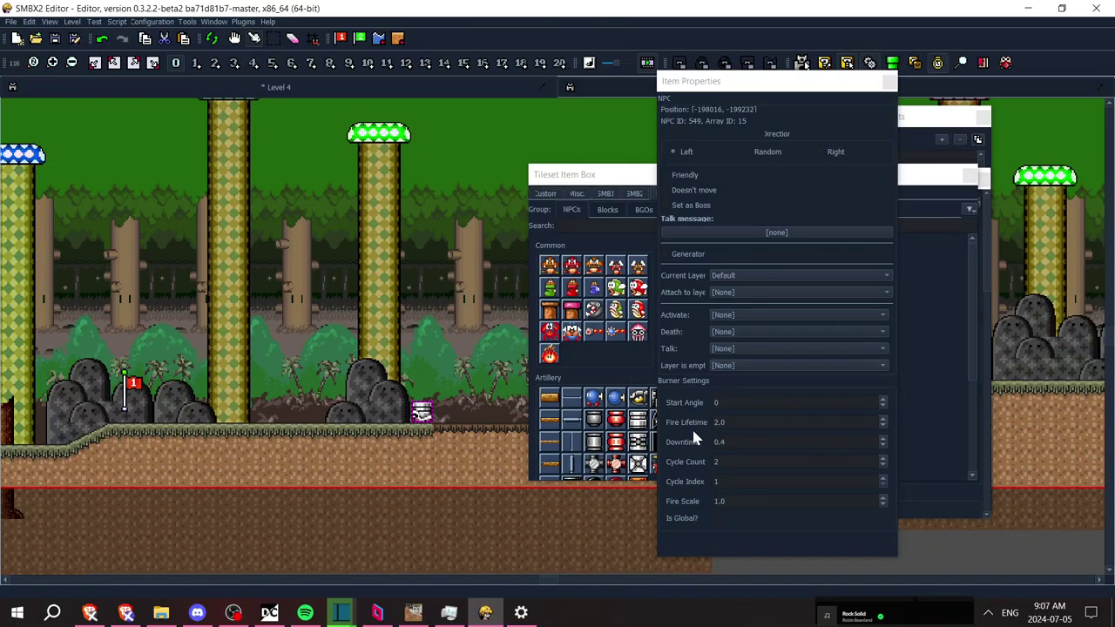
mouse_move(747, 446)
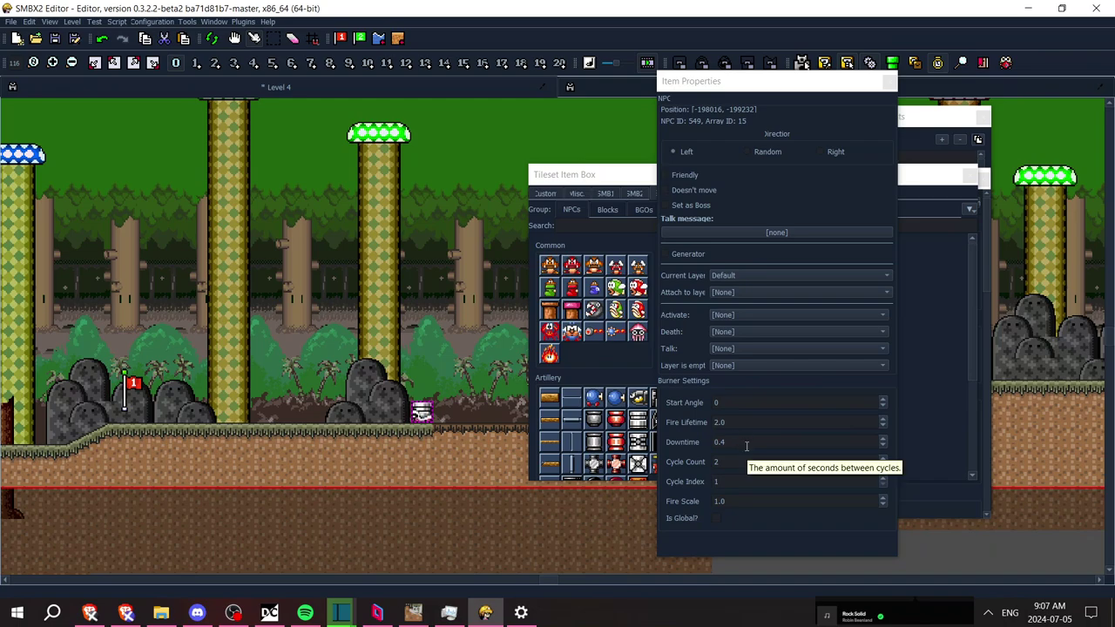
click(745, 443)
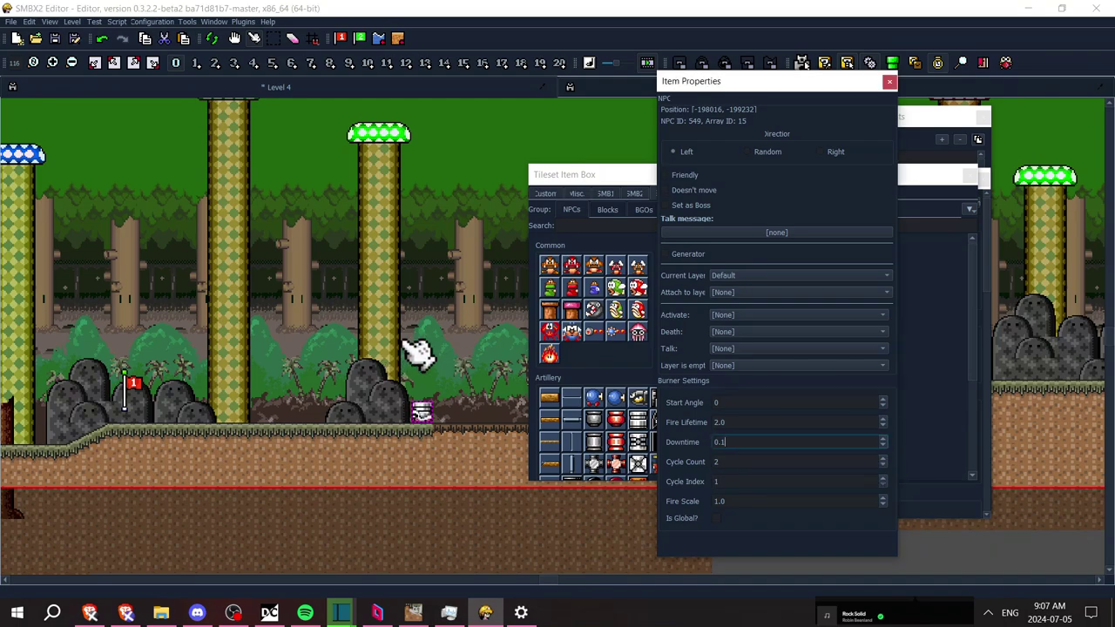
click(436, 348)
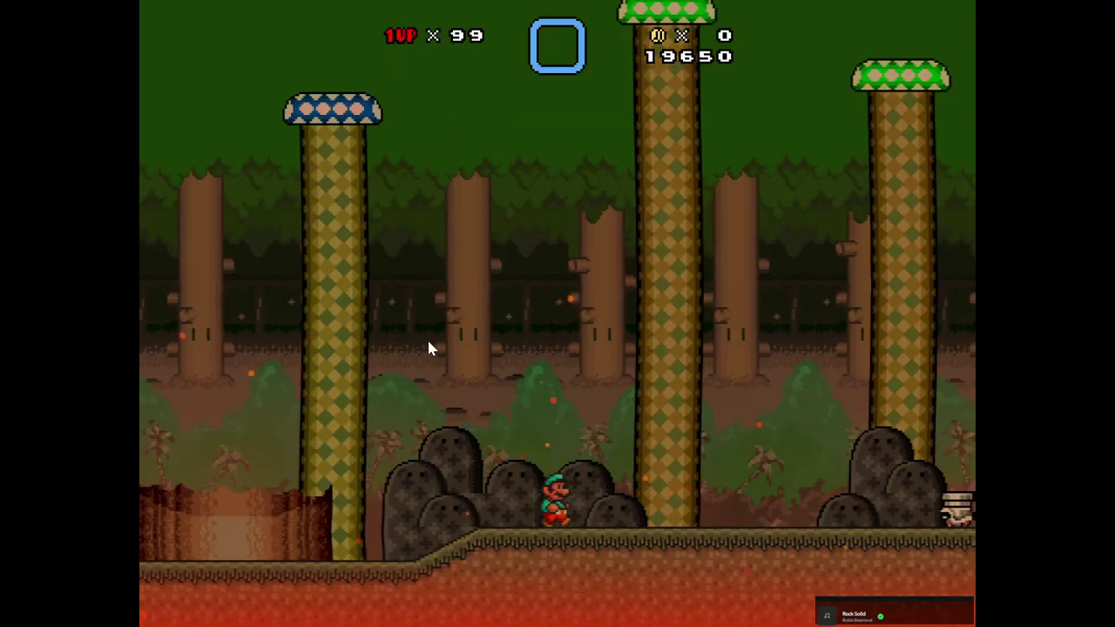
Playtest the level to check the walking burner's flame timing near the hollow stump, and exit to the editor
key(Right)
key(Left)
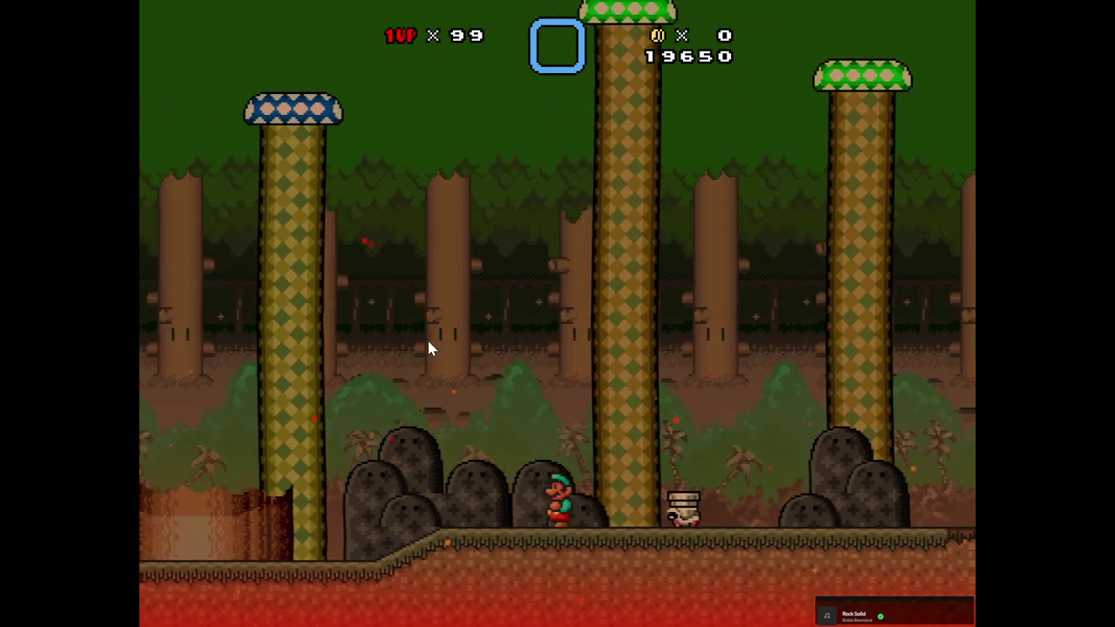
key(Left)
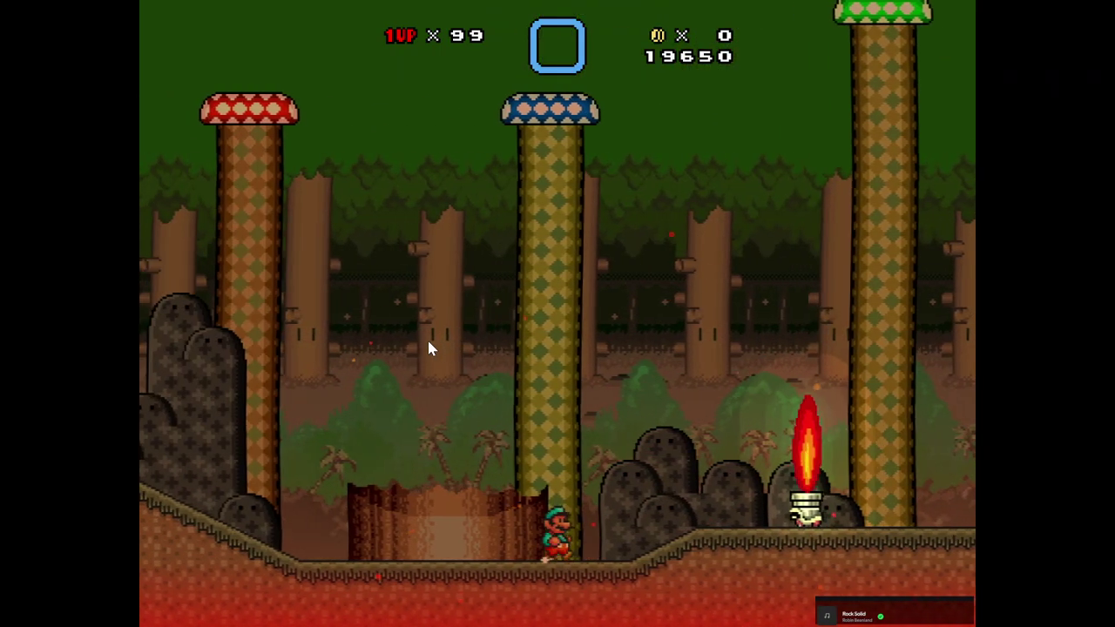
key(Right)
key(z)
key(x)
key(Left)
key(z)
key(Left)
key(Escape)
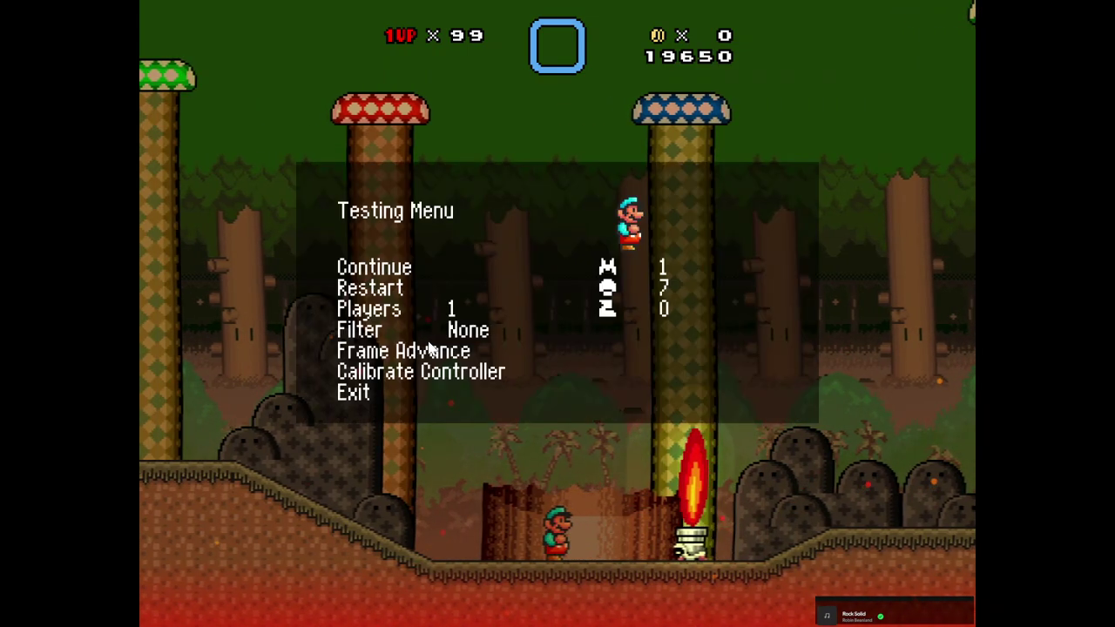
click(356, 392)
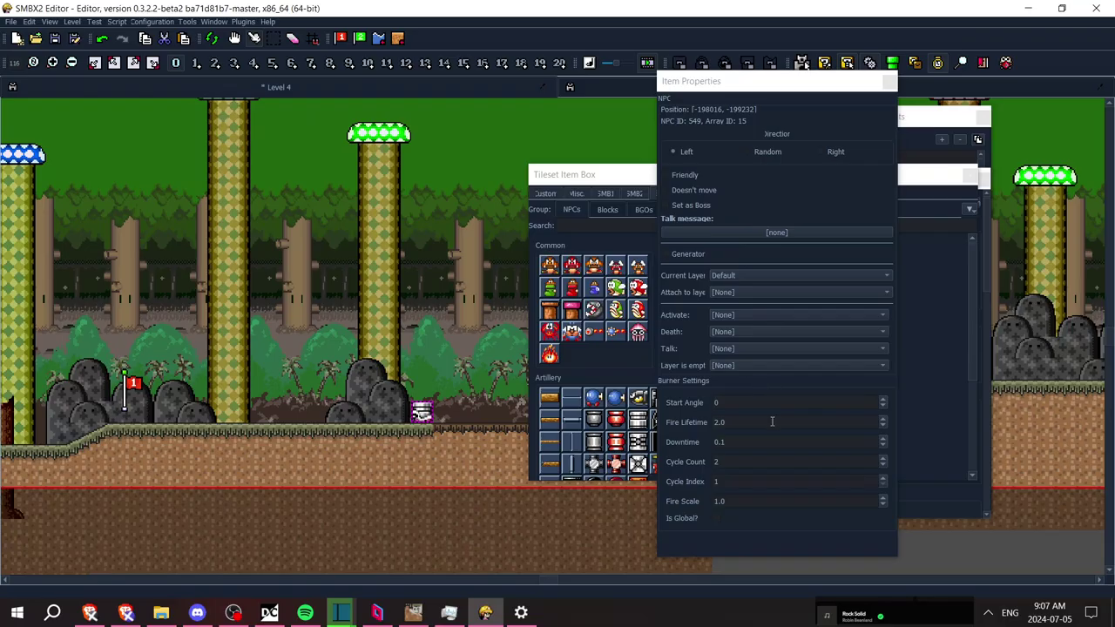
Set the walking burner's Fire Lifetime to 1
double_click(719, 421)
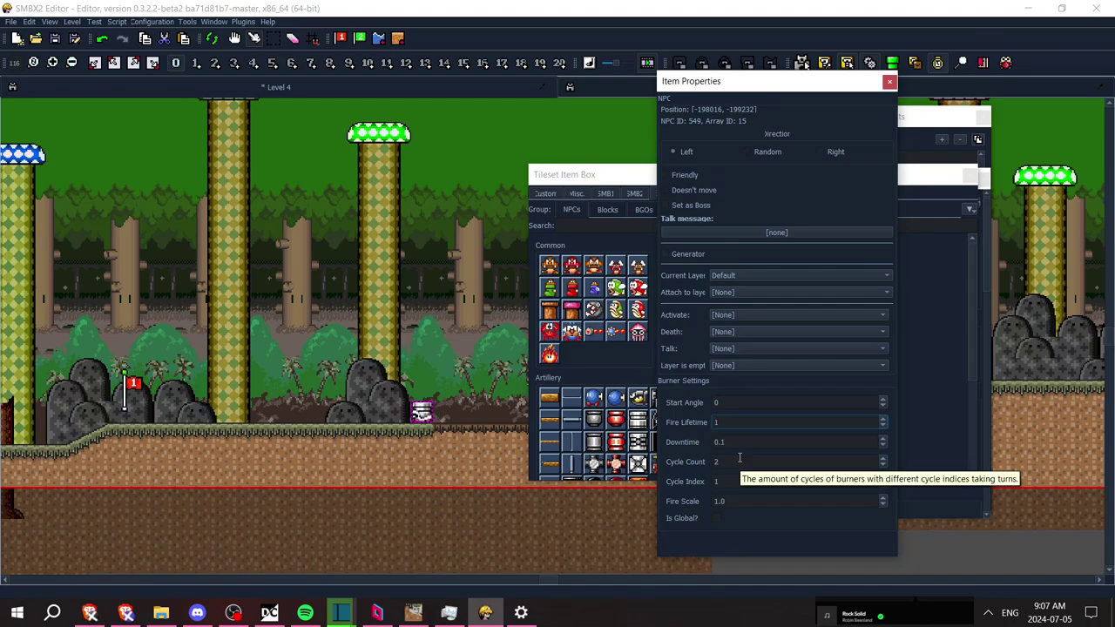
Set the burner's Cycle Count to 1 and play-test the level around the burner, returning to the editor
double_click(739, 459)
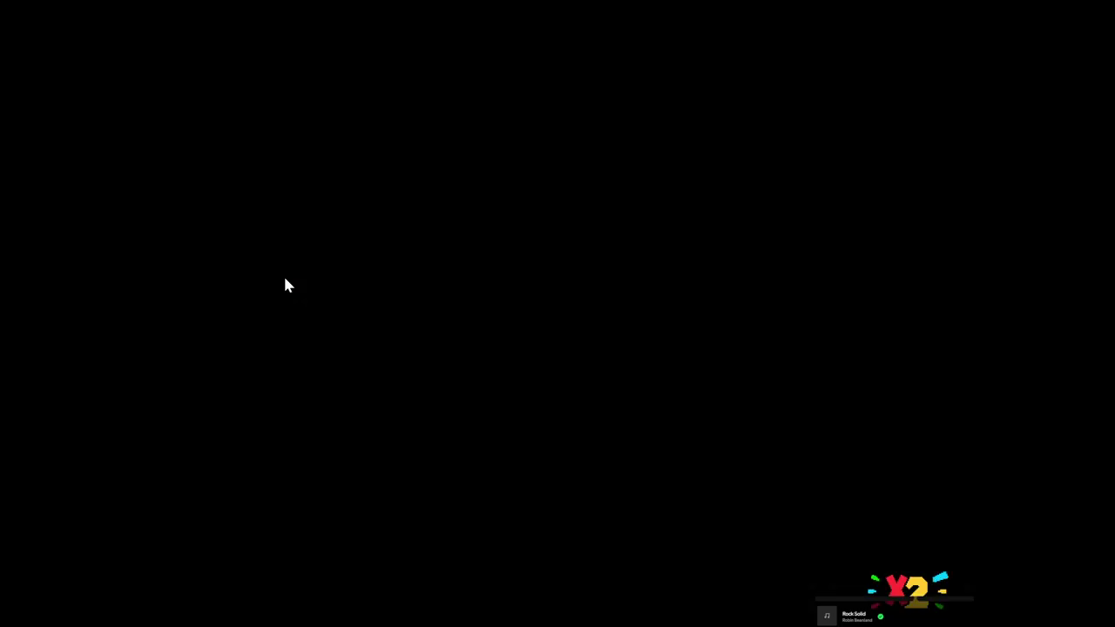
key(Right)
key(Left)
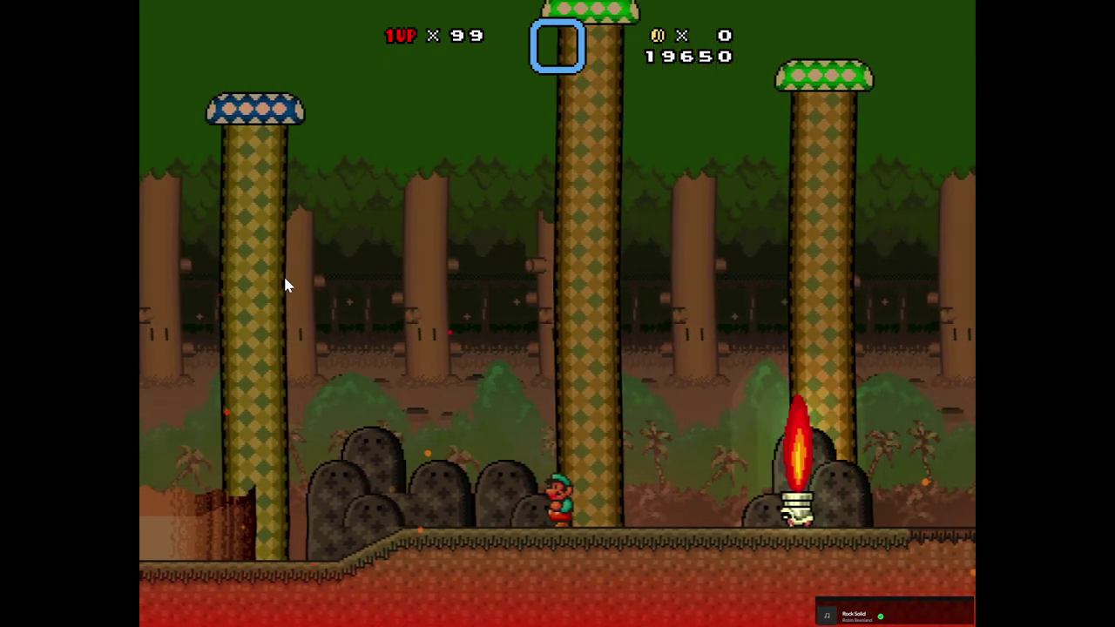
key(Left)
key(Right)
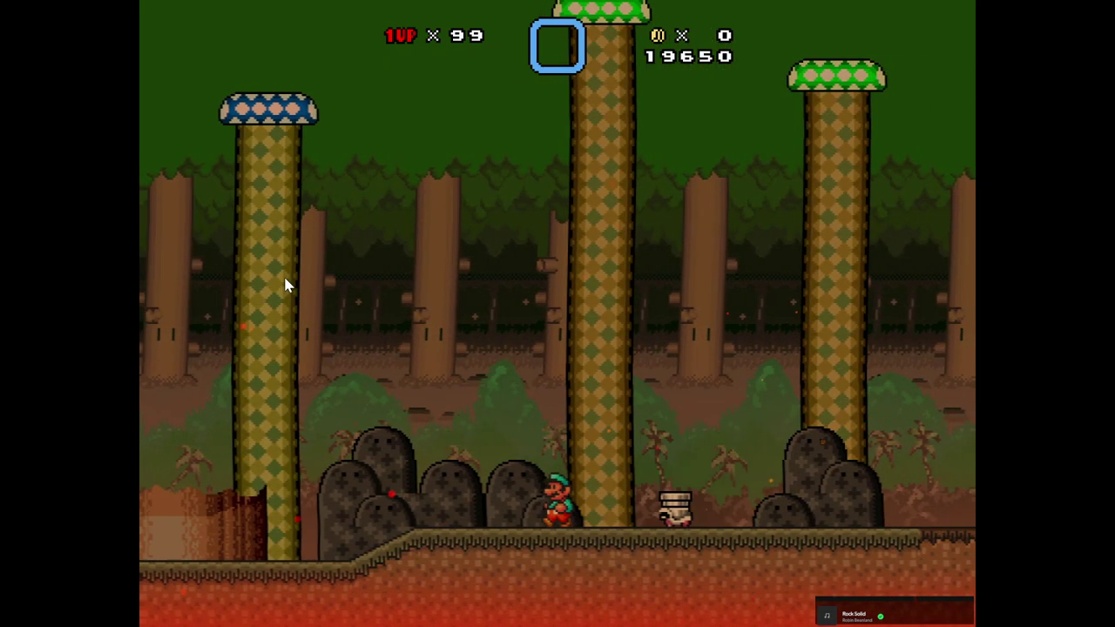
key(Left)
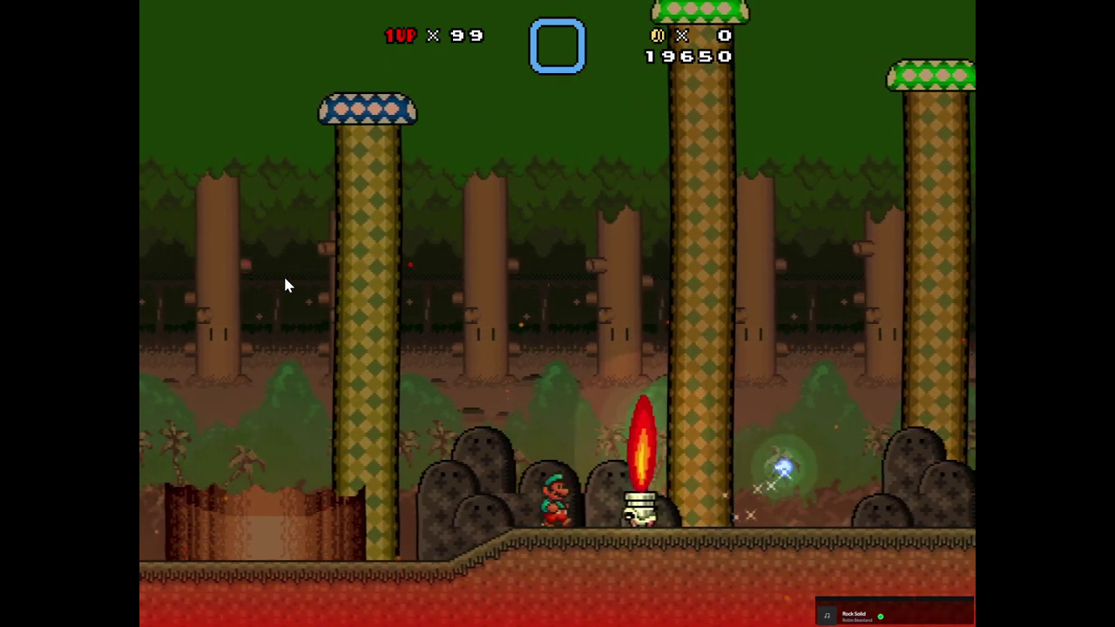
key(z)
key(Left)
key(Right)
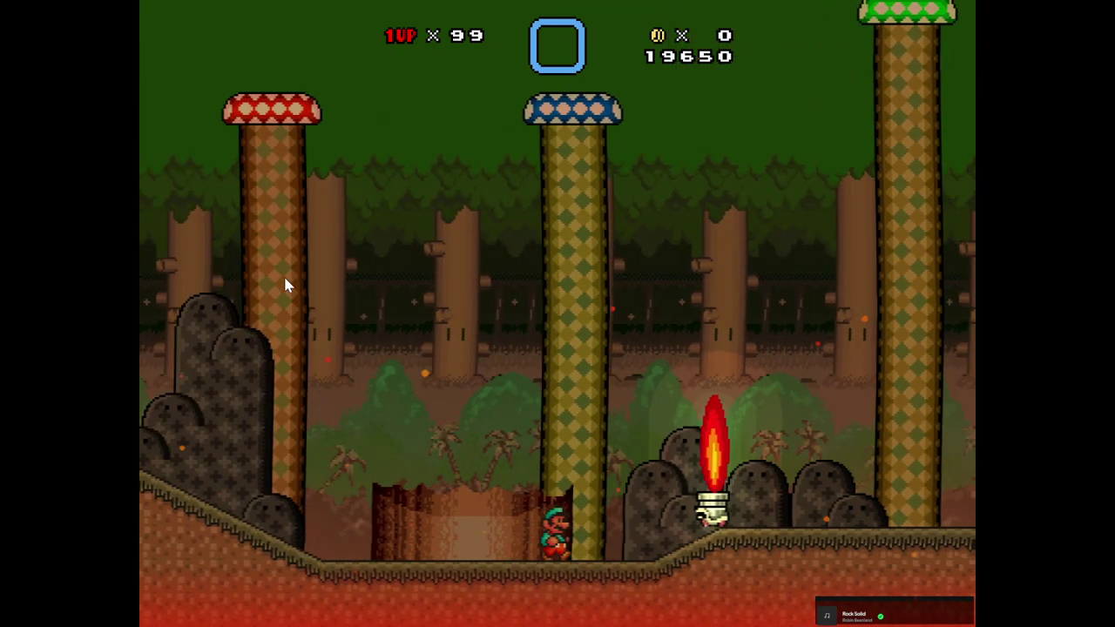
key(z)
key(Escape)
key(Up)
key(Return)
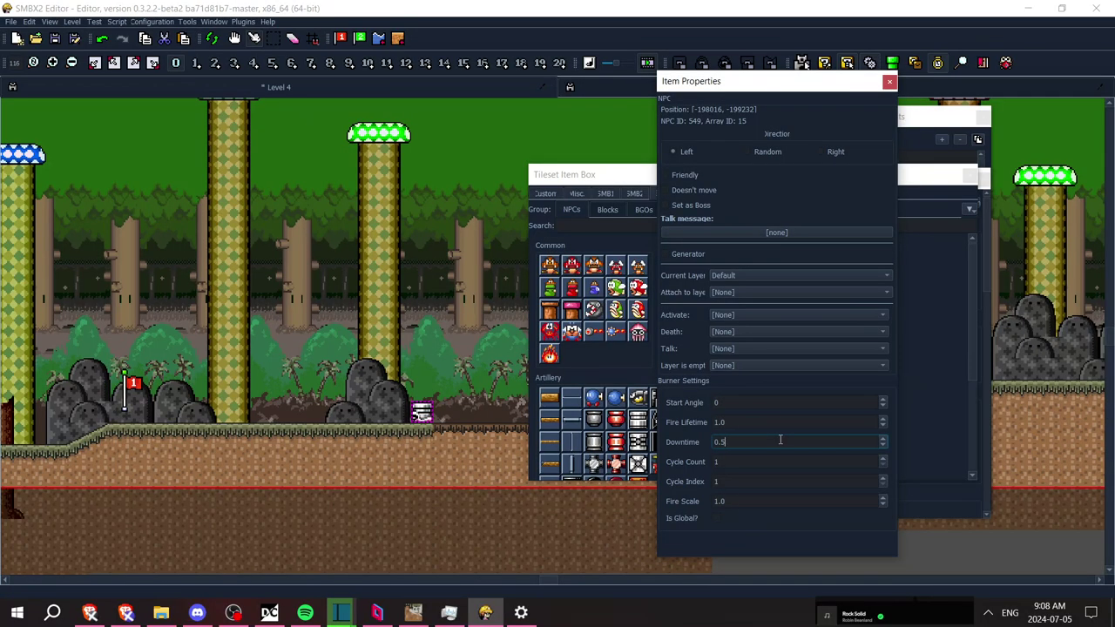
Play-test the level to check the burner's flame timing with a Downtime of 0.5, and exit the test
key(F5)
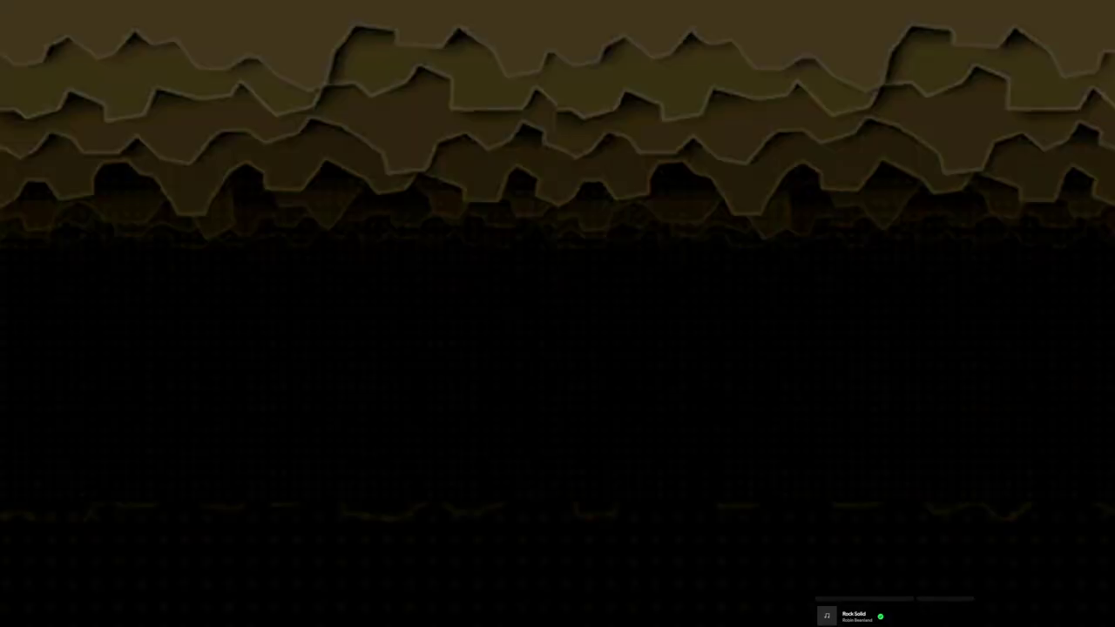
key(Right)
key(z)
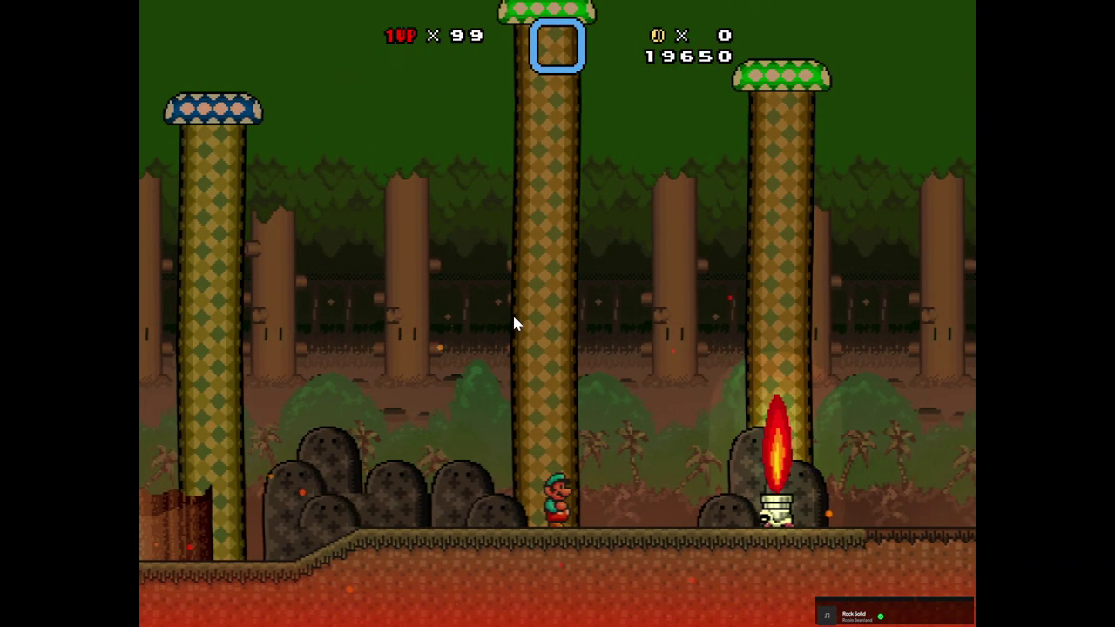
key(Right)
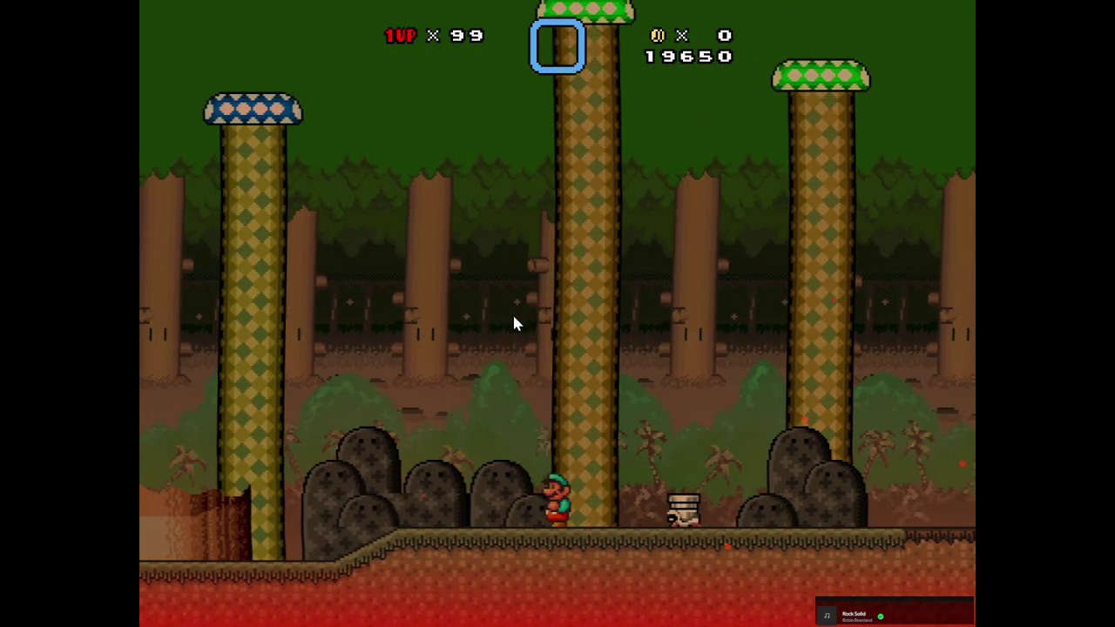
key(Right)
key(z)
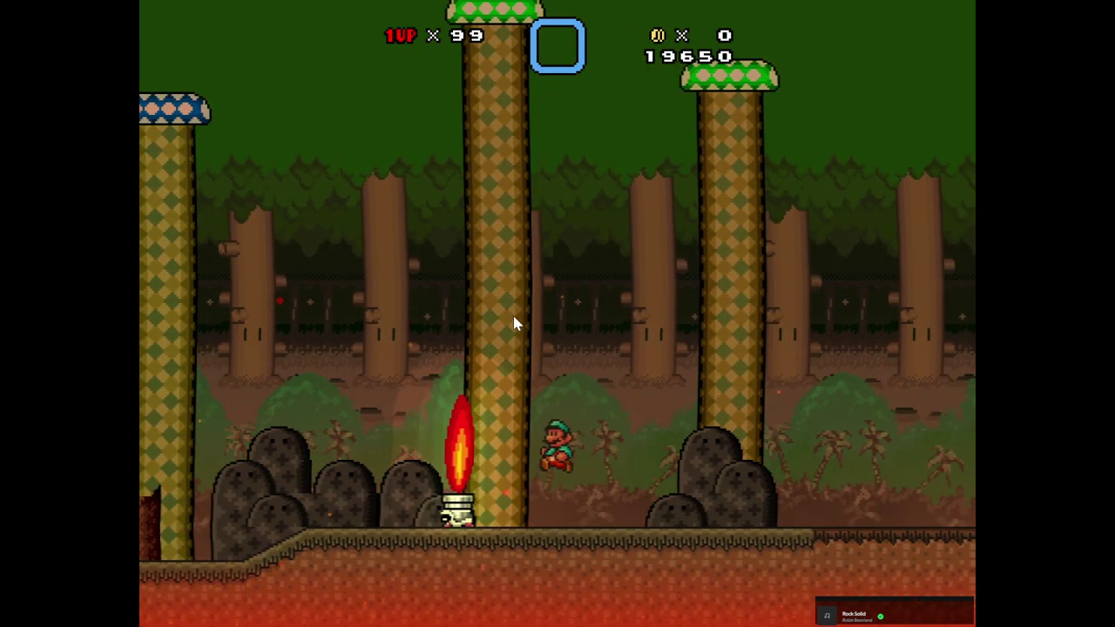
key(Left)
key(Escape)
key(Escape)
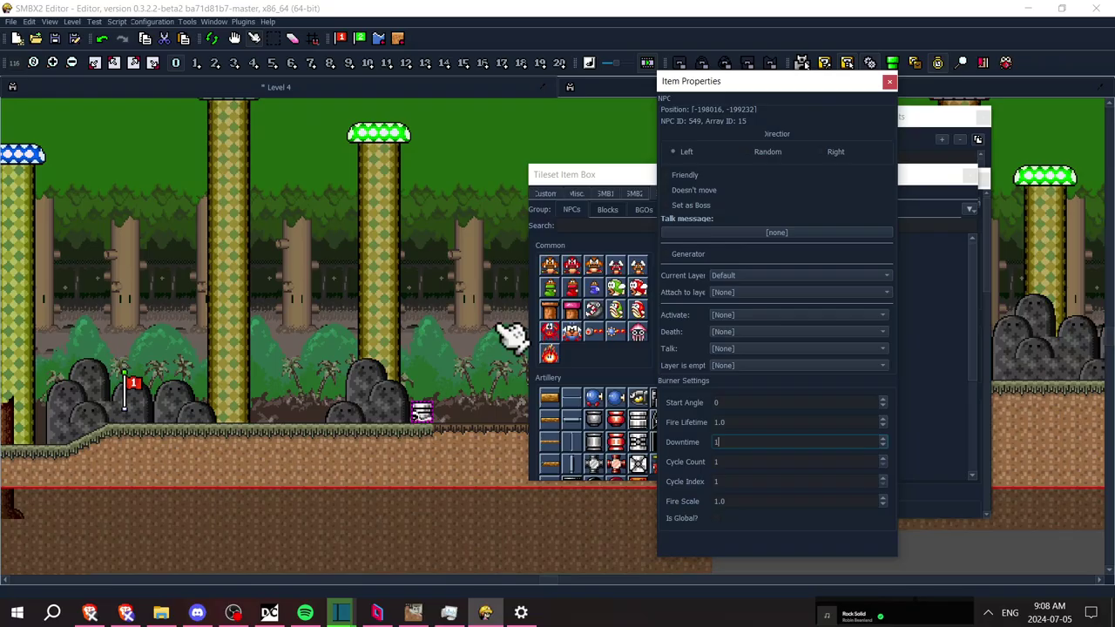
Save the level with the burner's Downtime at 1 and play-test jumping over the walking burner
click(483, 327)
key(ctrl+s)
key(F5)
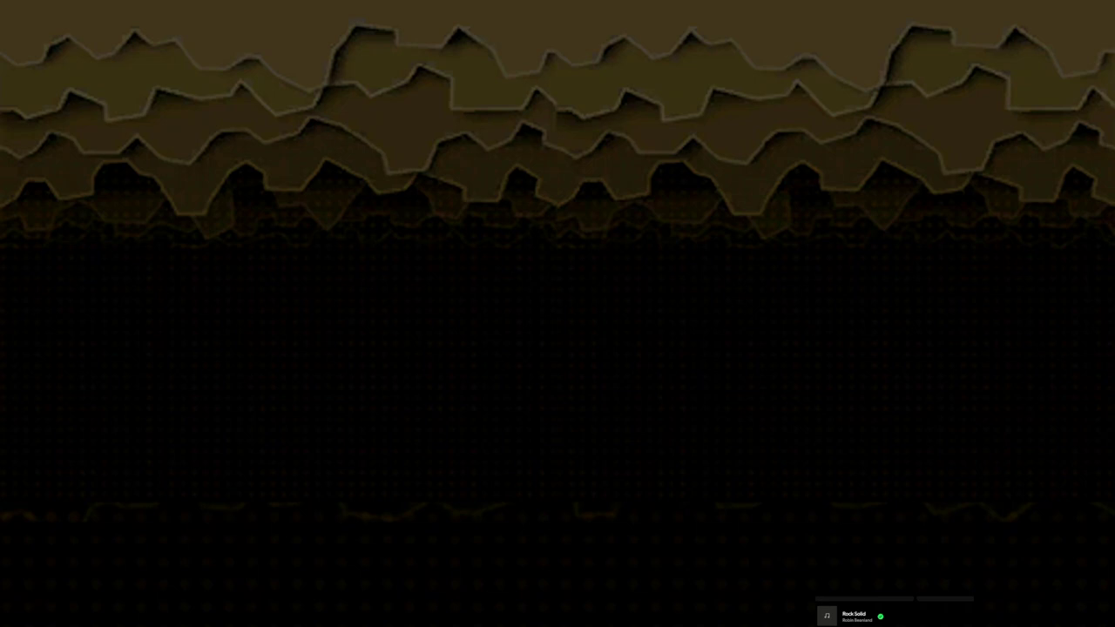
key(Right)
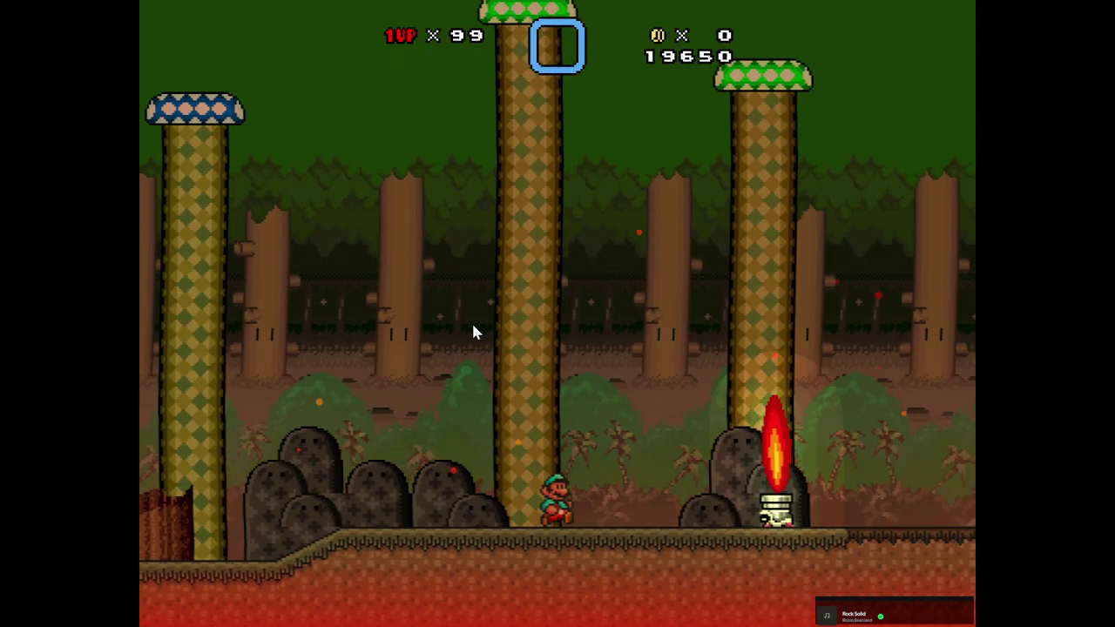
key(Left)
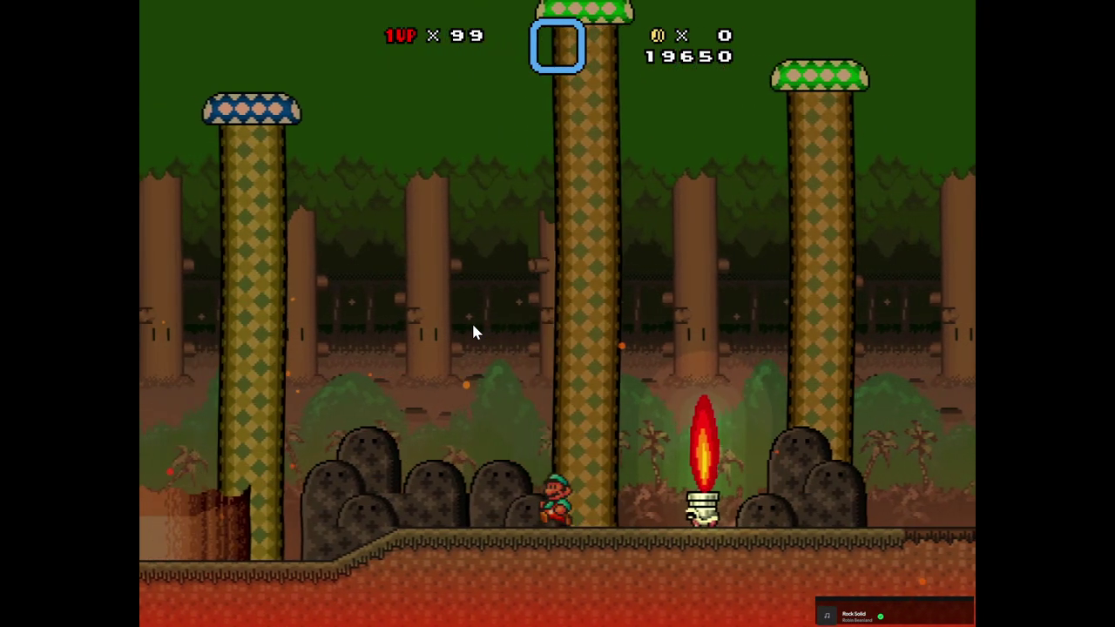
key(Right)
key(Left)
key(Right)
key(z)
key(Right)
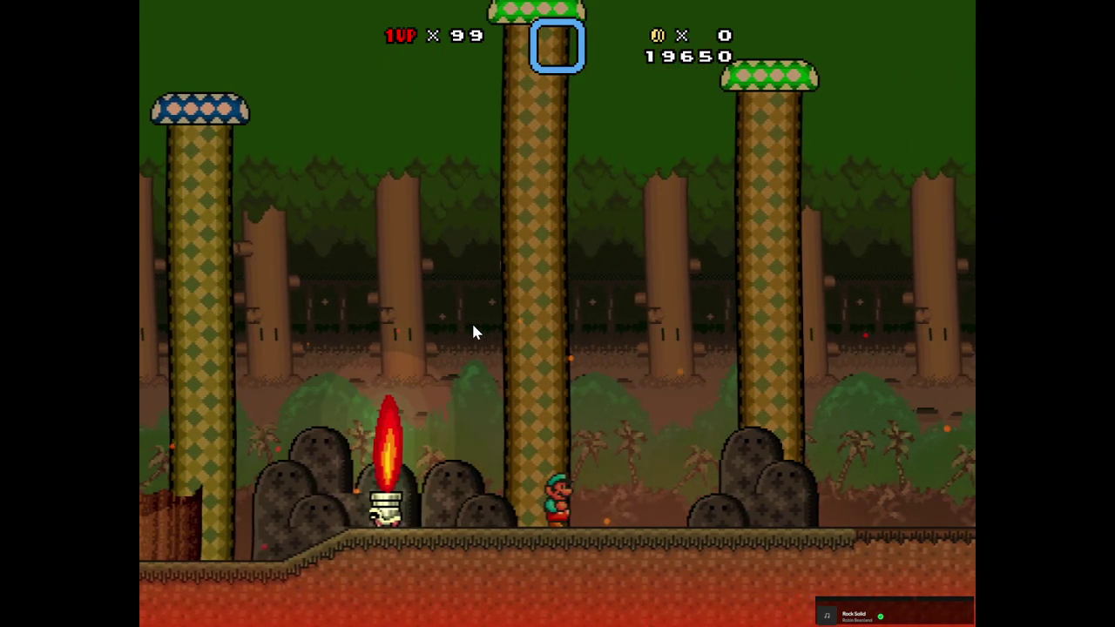
key(Escape)
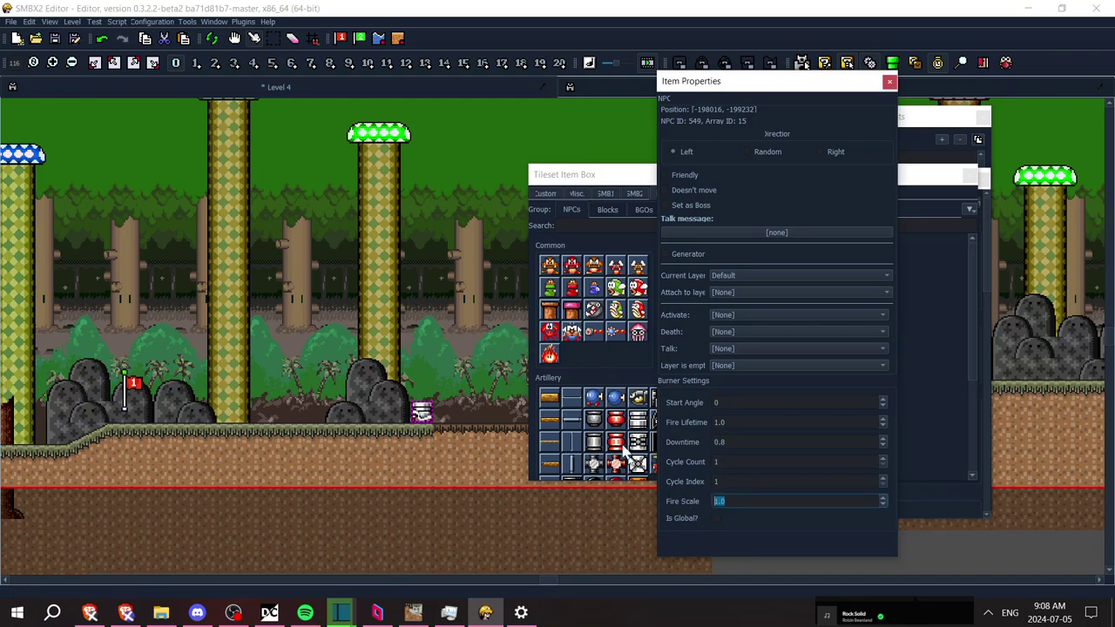
Run another play-test to check whether the burner can be jumped between its flames, and exit to the editor
key(F5)
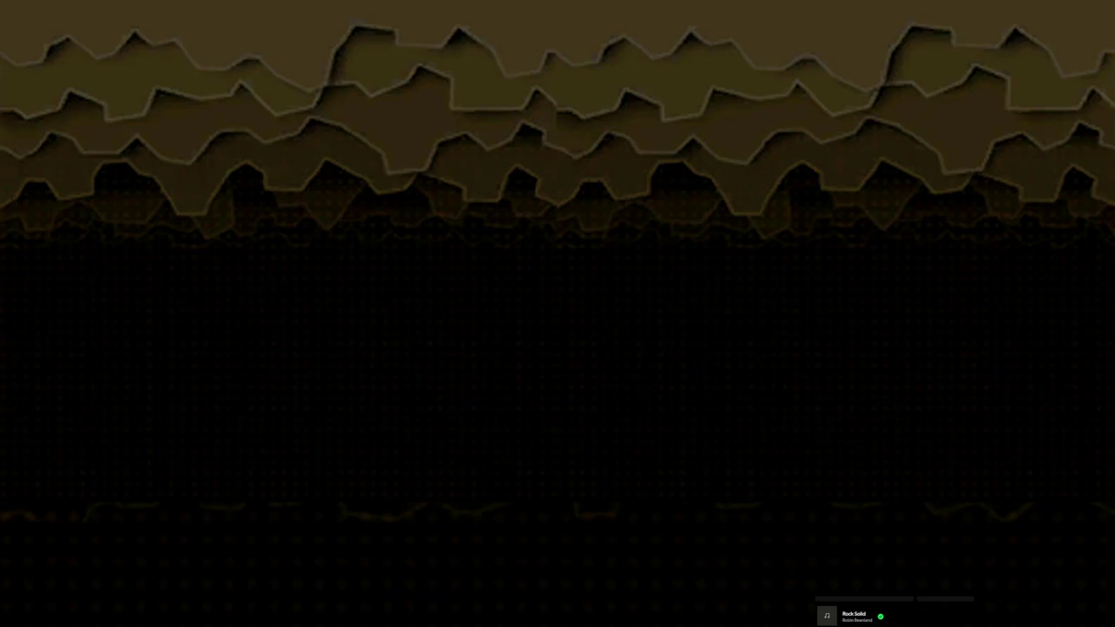
key(Right)
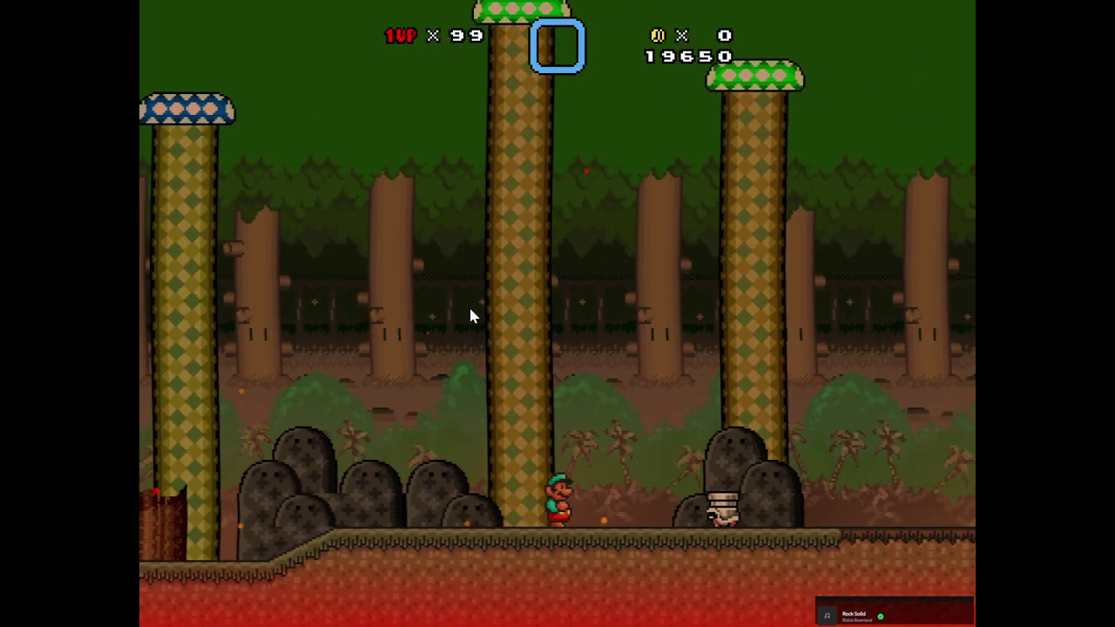
key(Left)
key(Right)
key(z)
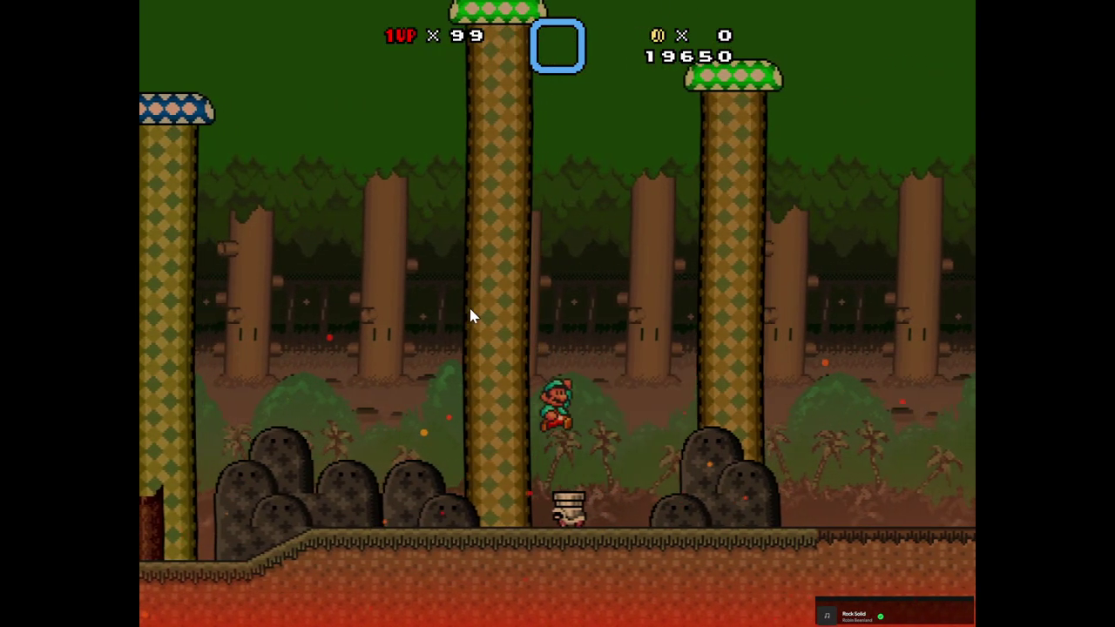
key(Escape)
key(Up)
key(Return)
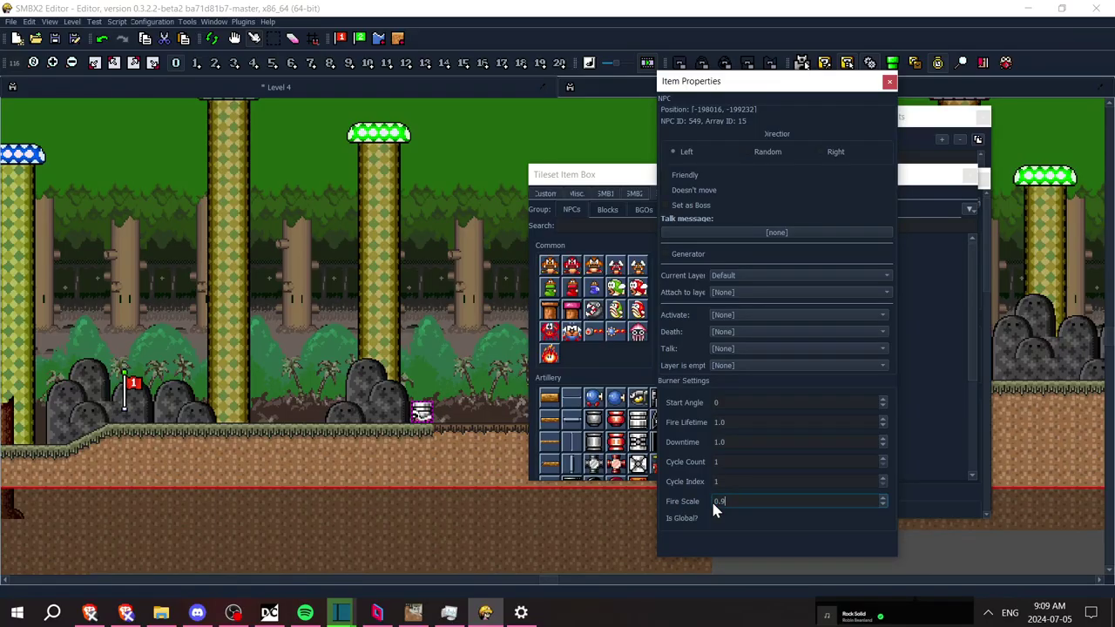
Play-test the burner with a Fire Scale of 0.9, jumping over it and continuing to the slope beyond the rocks
key(F5)
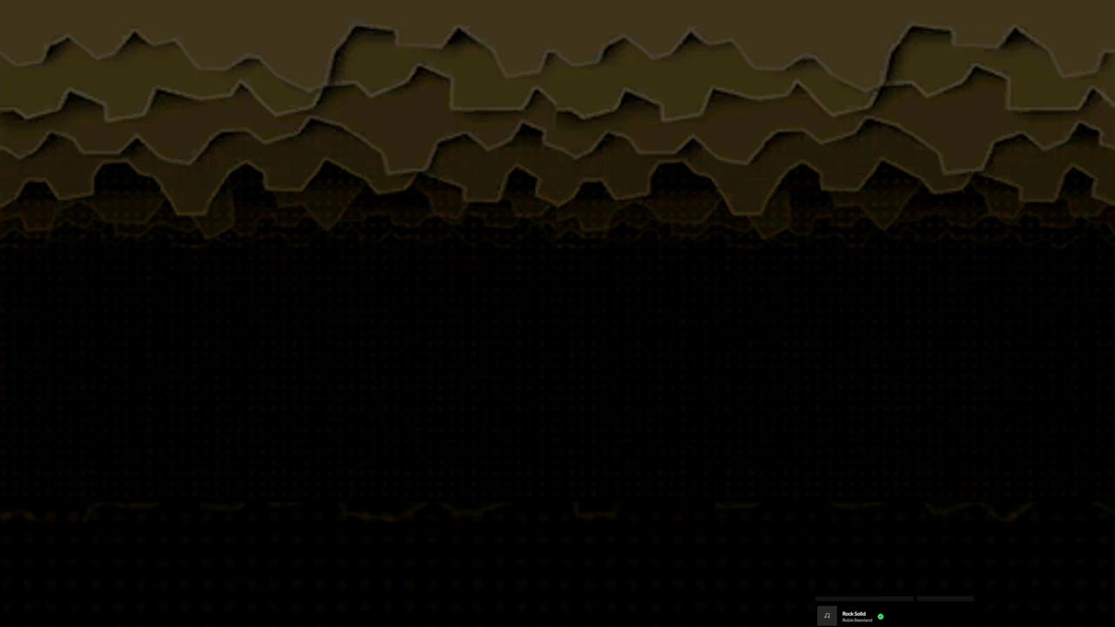
key(Right)
key(z)
key(Left)
key(Right)
key(z)
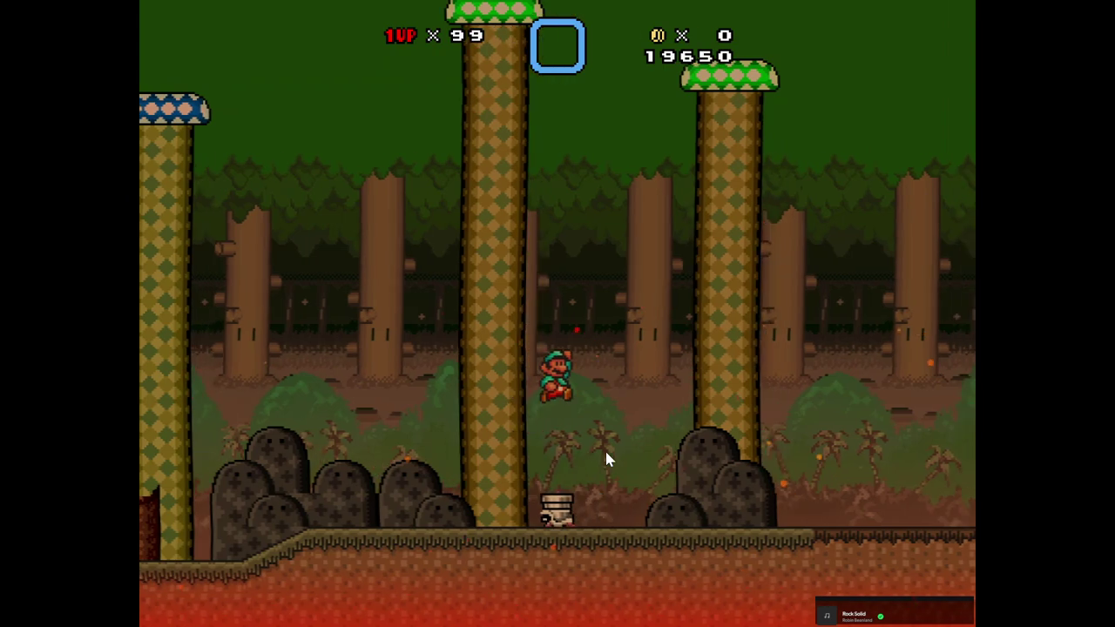
key(Right)
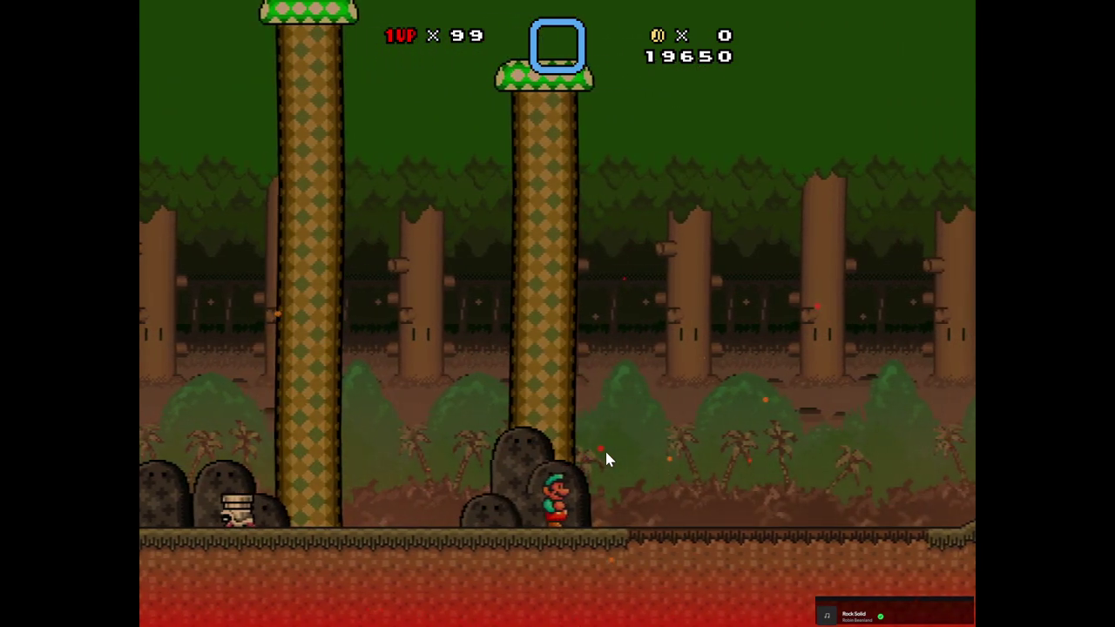
key(Right)
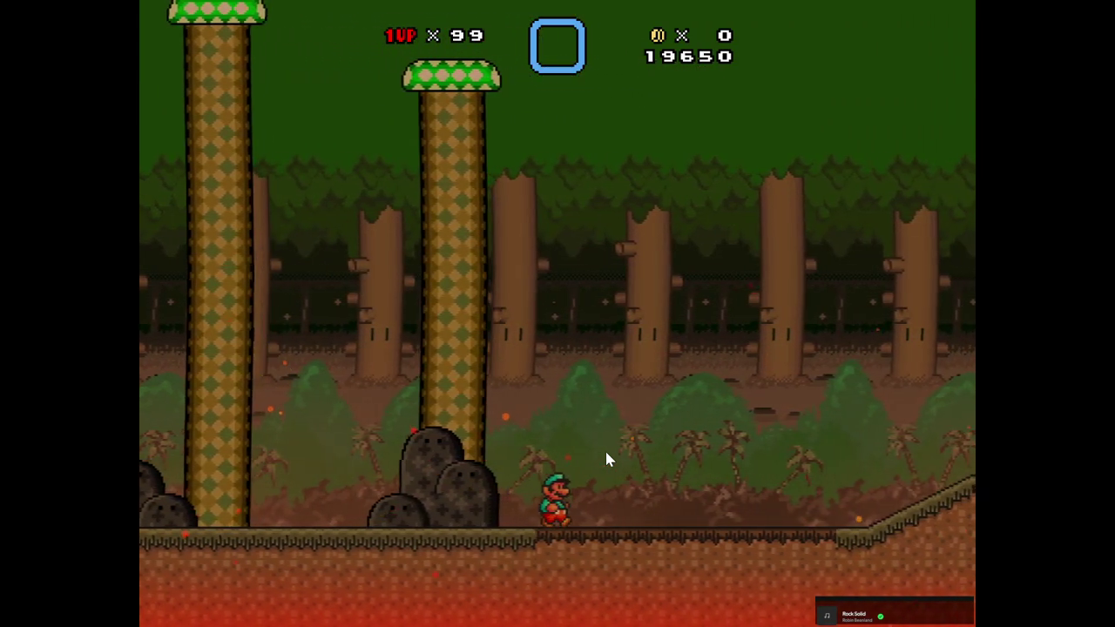
key(Right)
key(Escape)
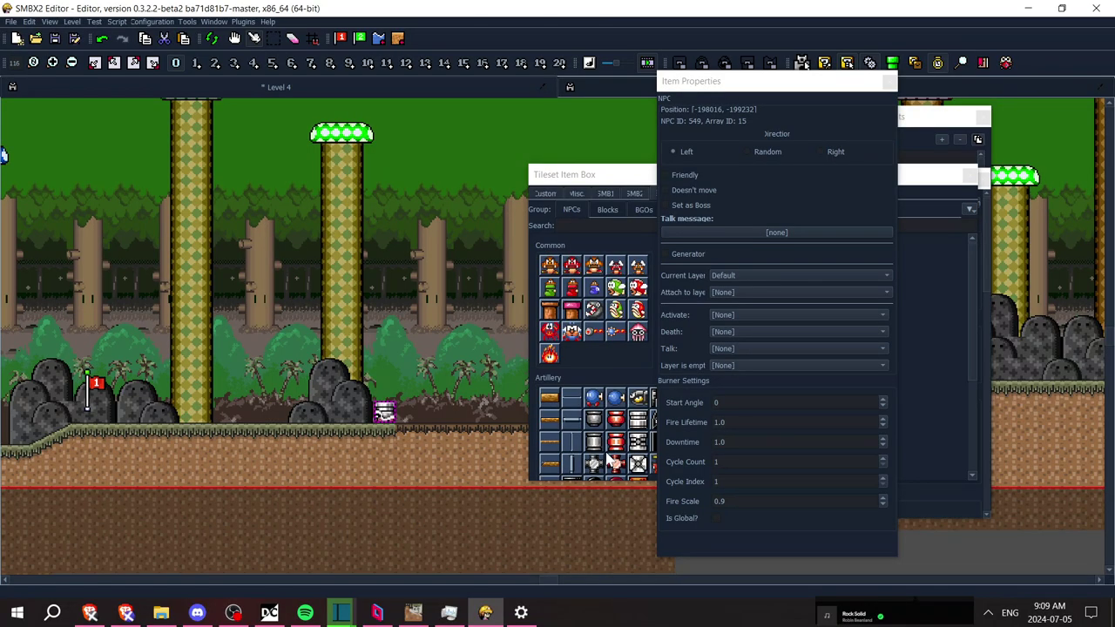
Copy the configured burner and place a duplicate on the slope beside the rocks, before the blue mushroom platform
click(378, 413)
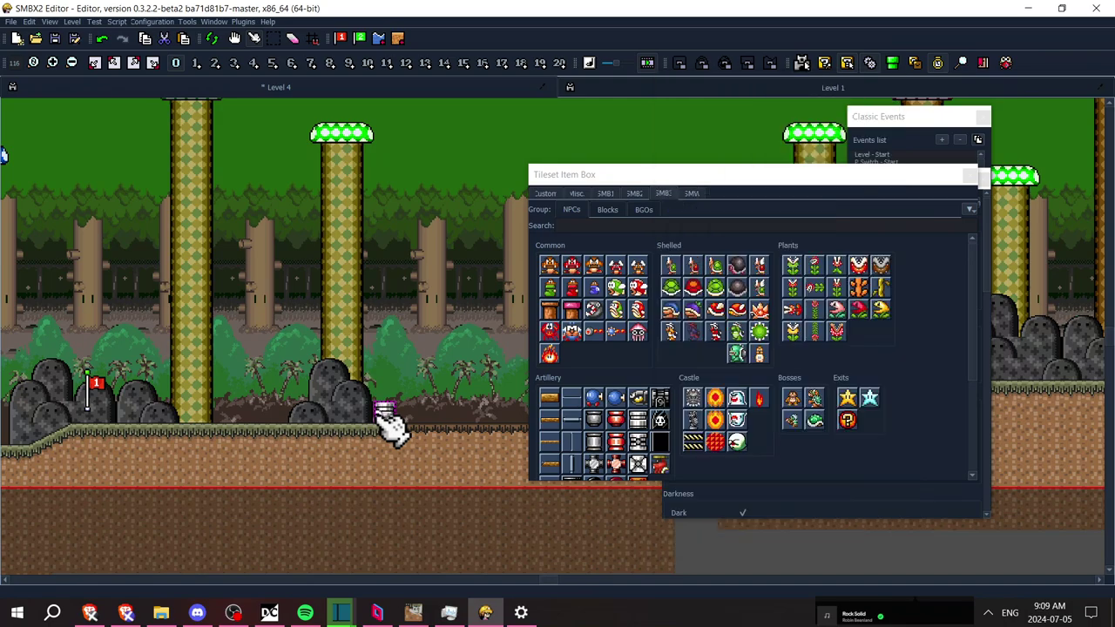
key(ctrl+c)
key(Left)
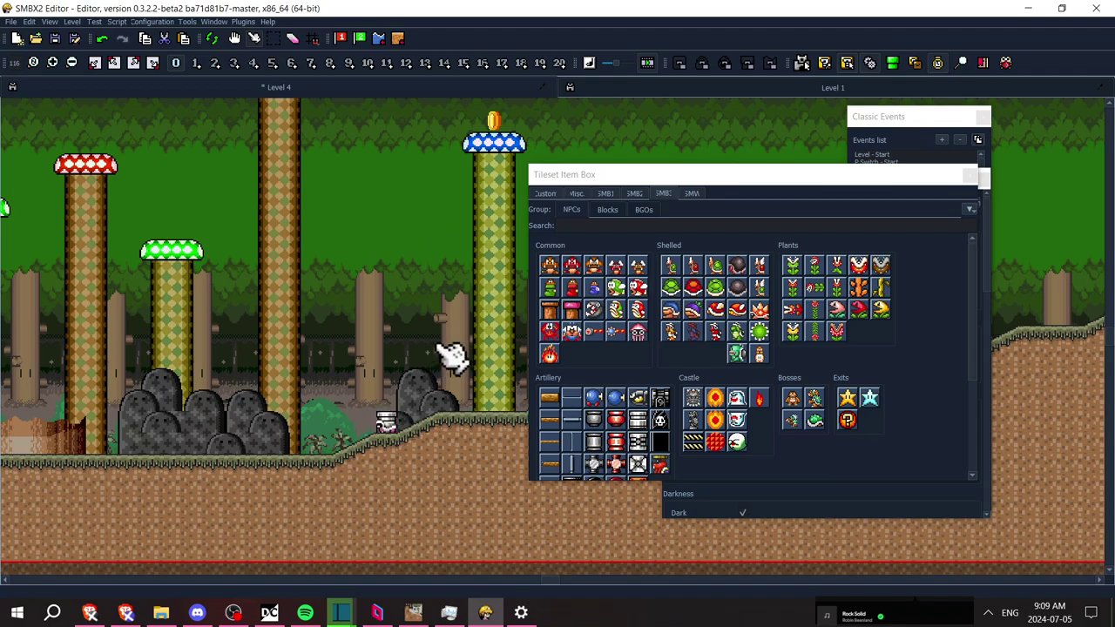
Try positioning another burner copy on the flat ground past the blue mushroom platform and on the hilltop beyond it
key(Right)
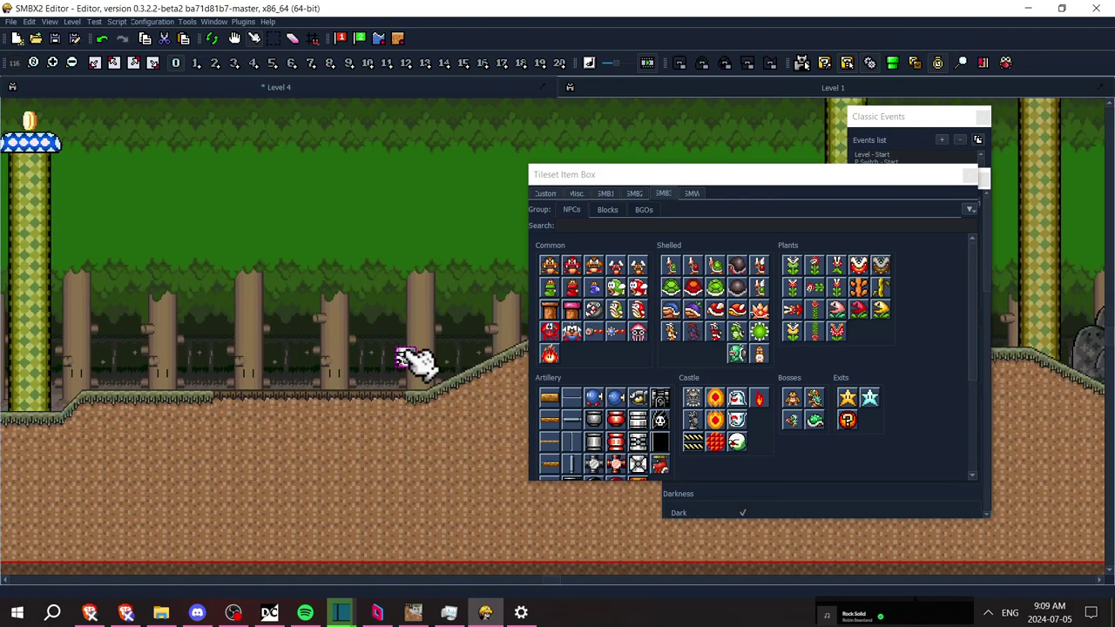
drag(241, 379, 211, 379)
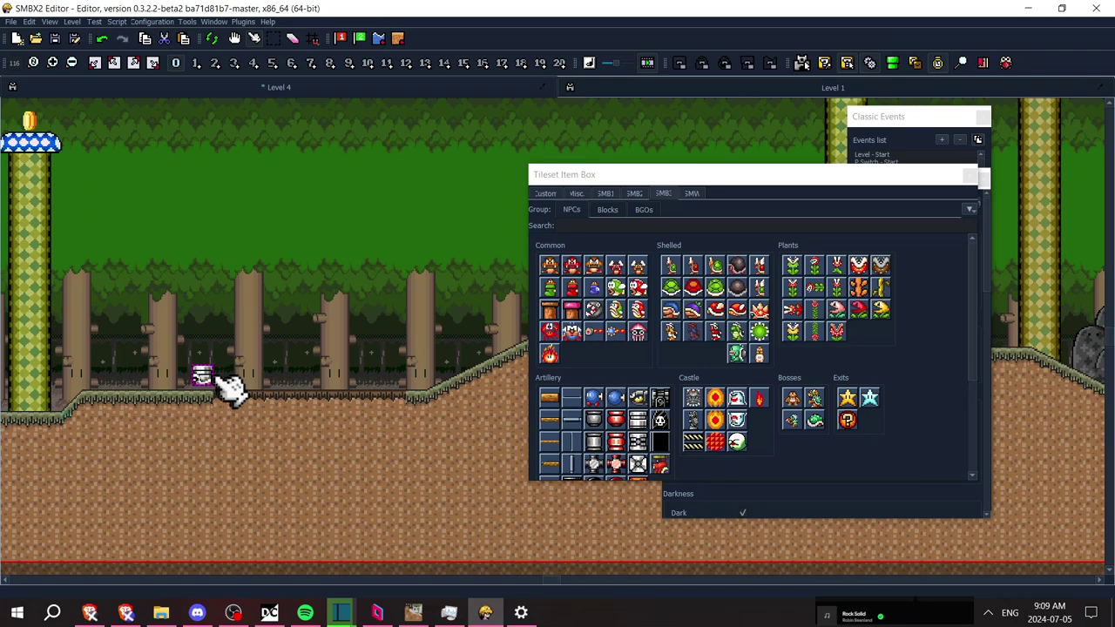
key(Left)
key(Right)
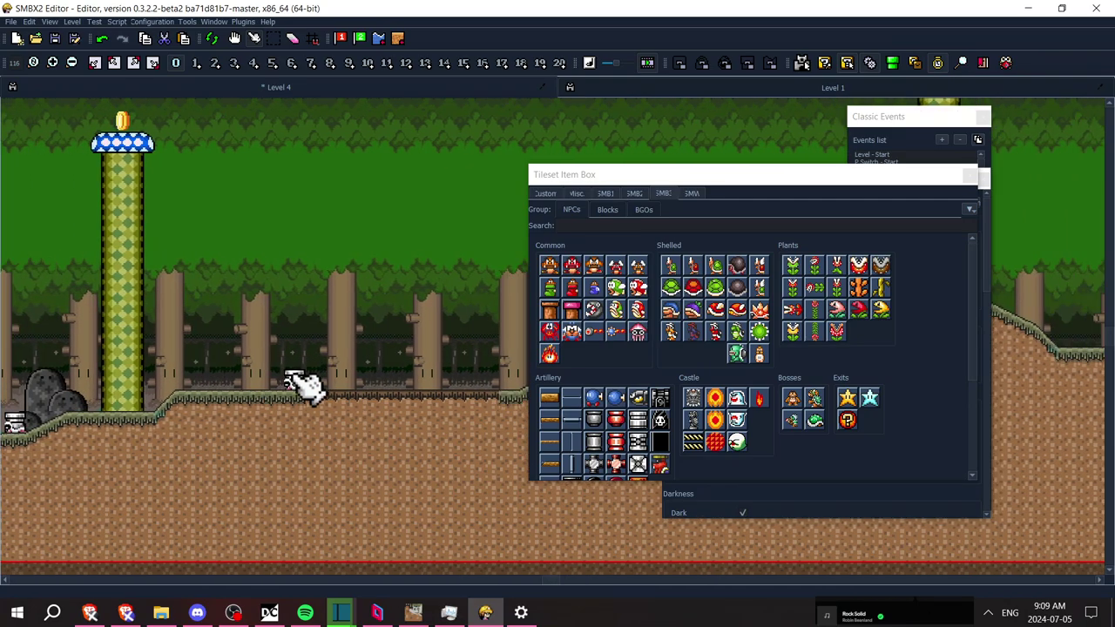
key(Right)
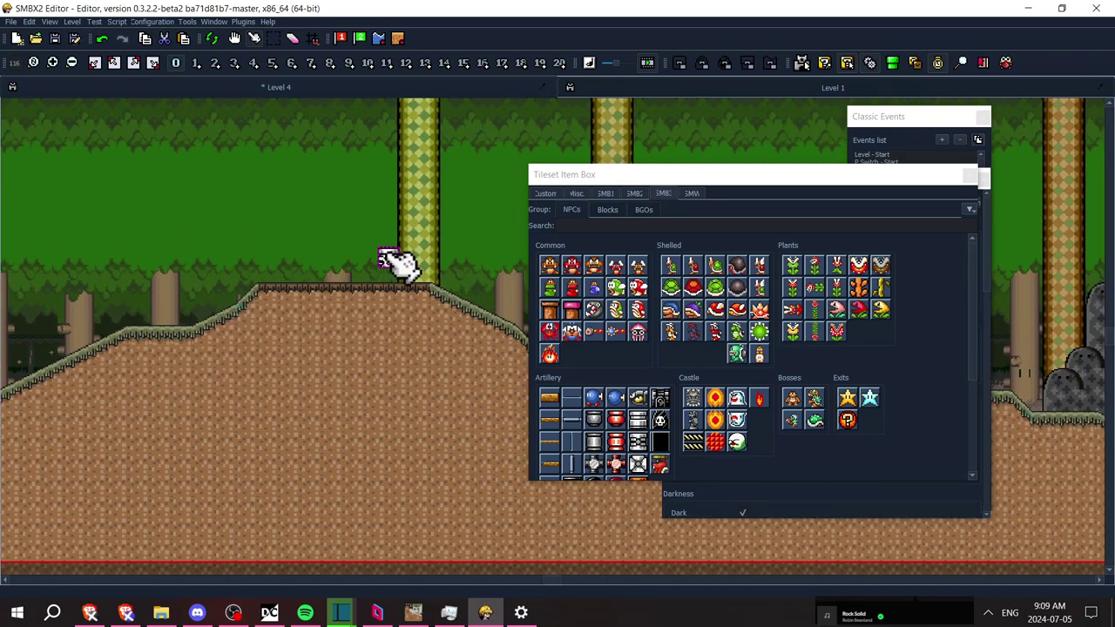
key(Left)
drag(471, 269, 460, 269)
key(Left)
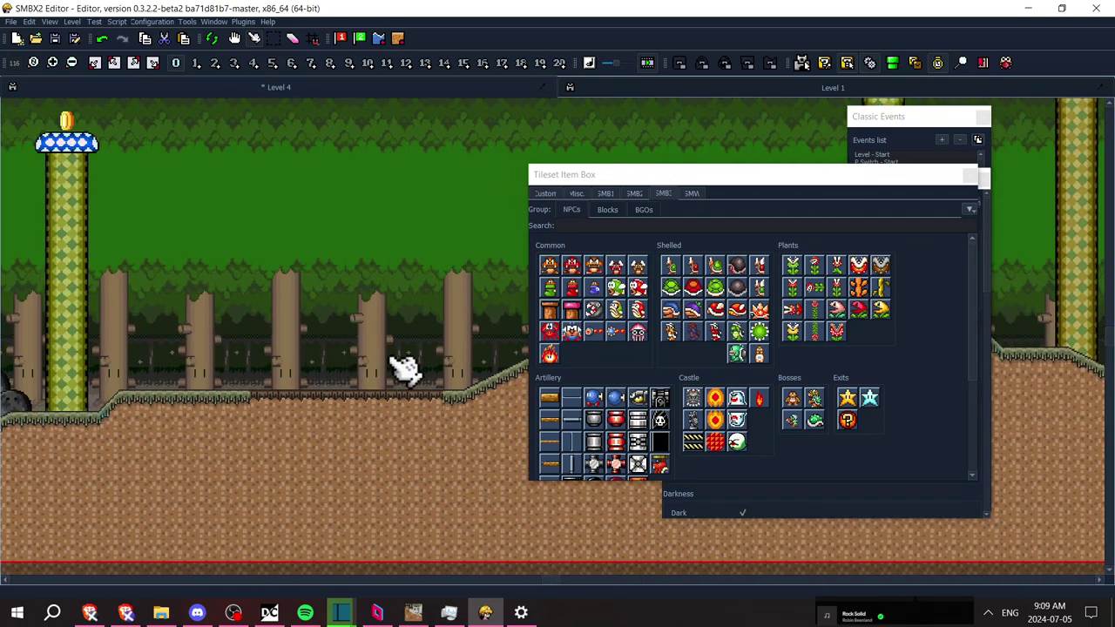
Place a burner copy on the flat ground at the foot of the uphill slope past the blue mushroom platform
click(442, 380)
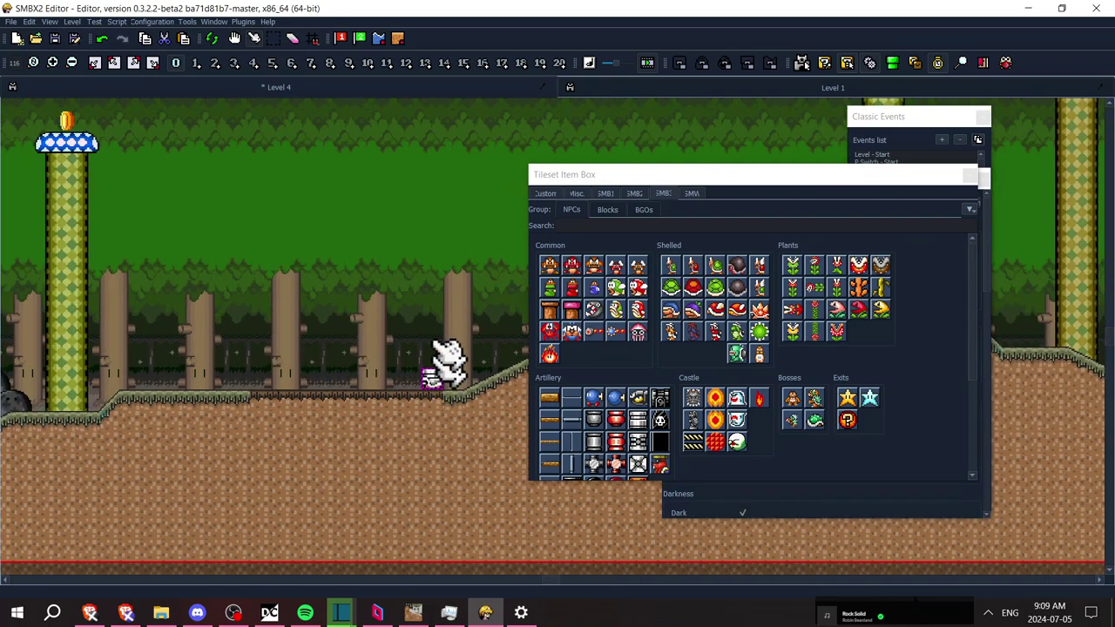
key(Right)
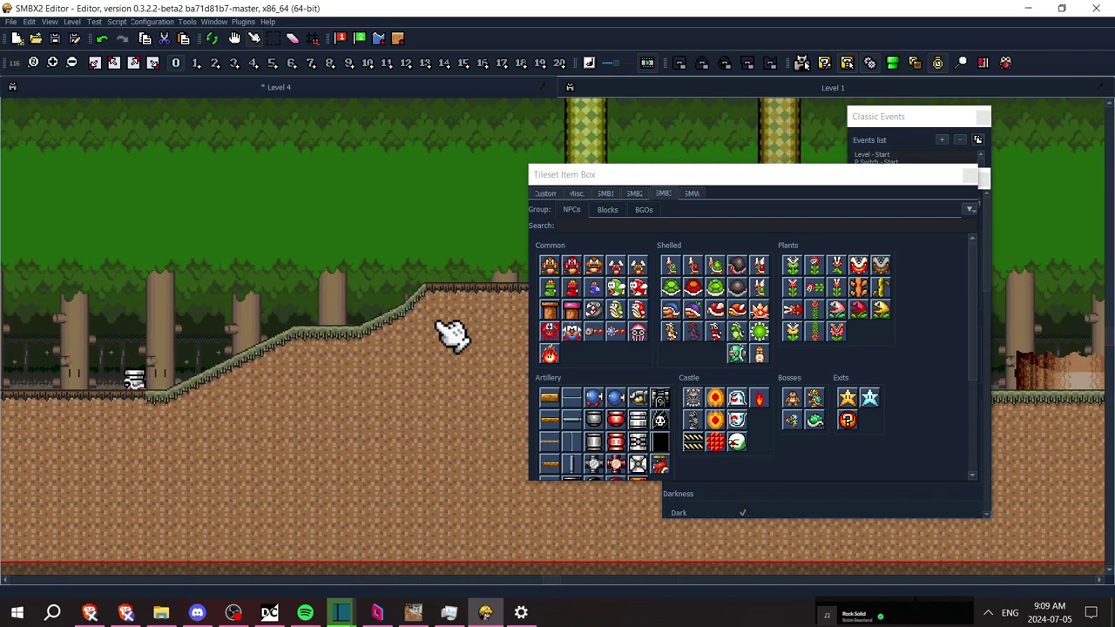
key(Right)
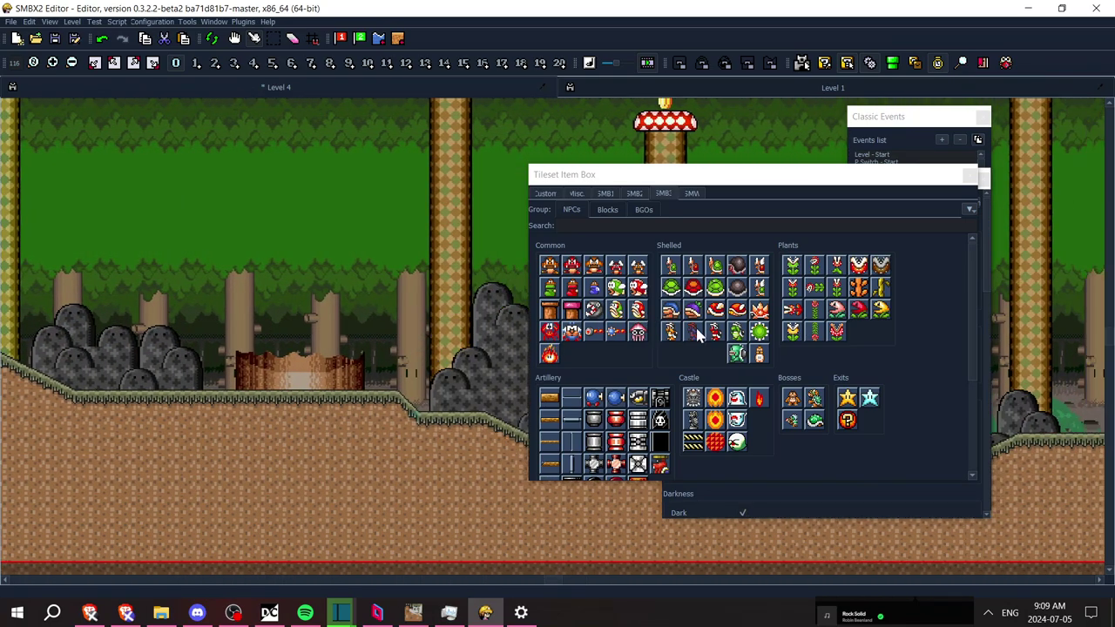
Place a bro enemy (NPC ID 614) on the ground at the far edge of the tree stump
mouse_move(697, 335)
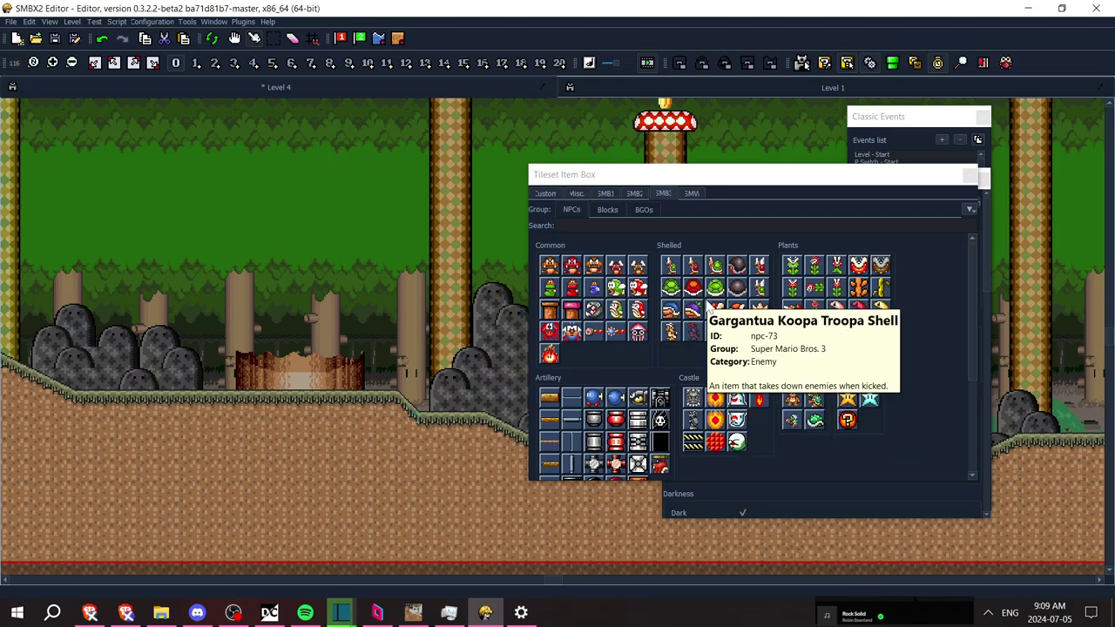
mouse_move(737, 275)
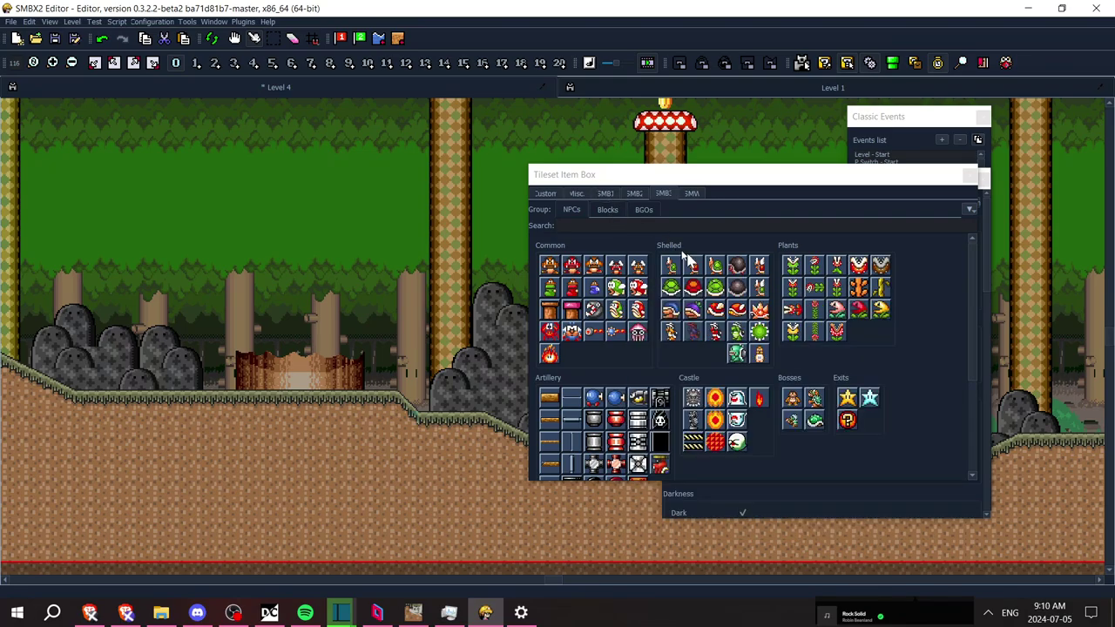
click(697, 336)
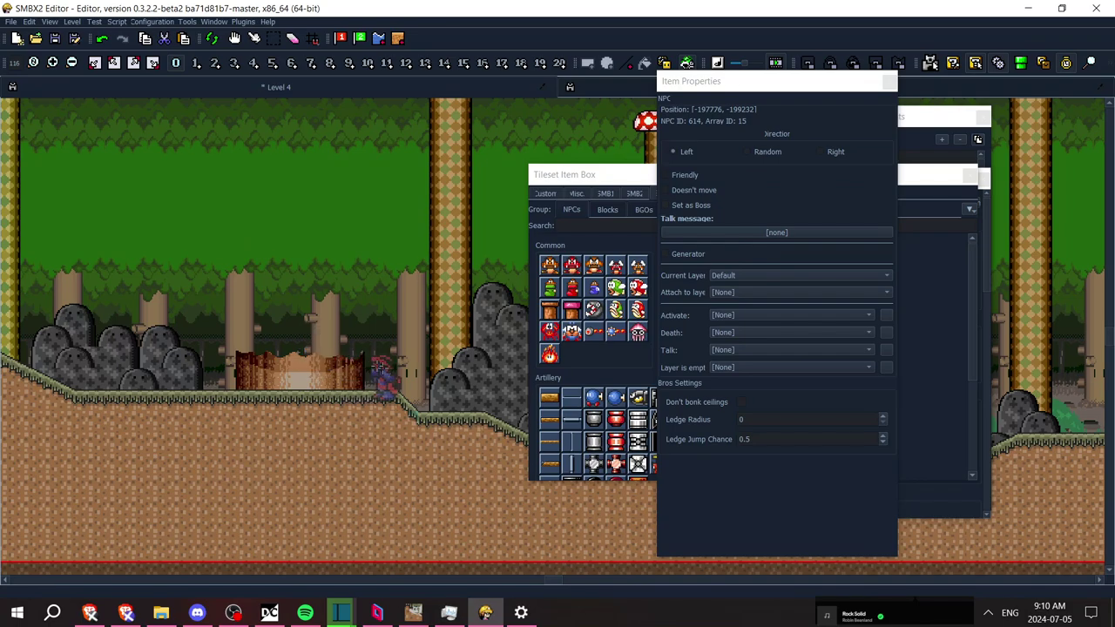
click(362, 366)
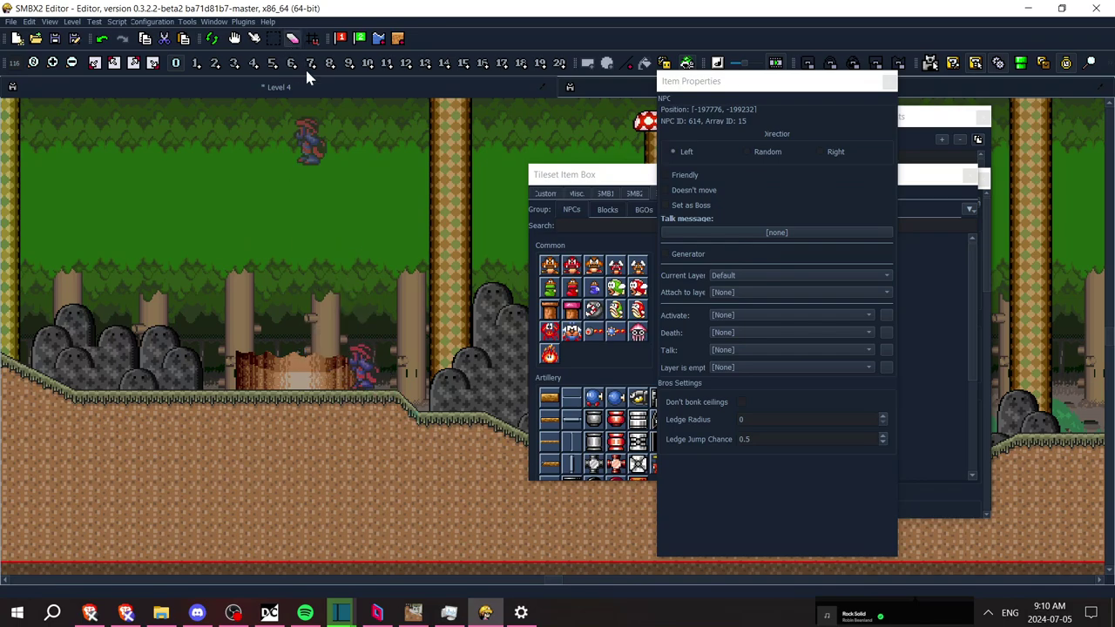
click(255, 39)
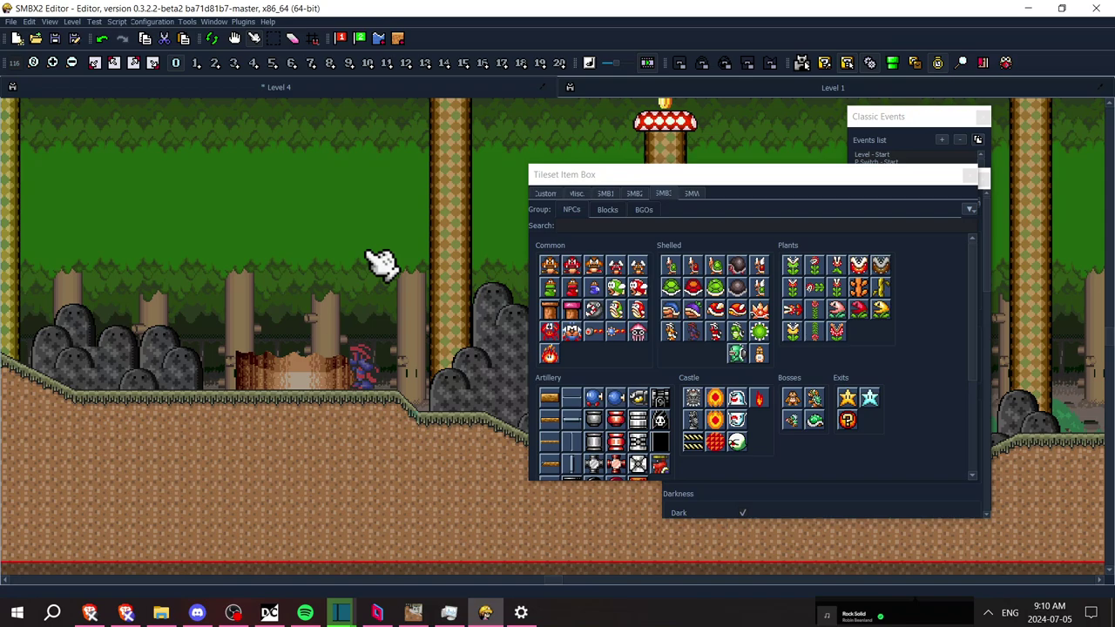
Lay a row of SMB1 brick blocks above the tree stump and move the bro enemy onto it
click(606, 194)
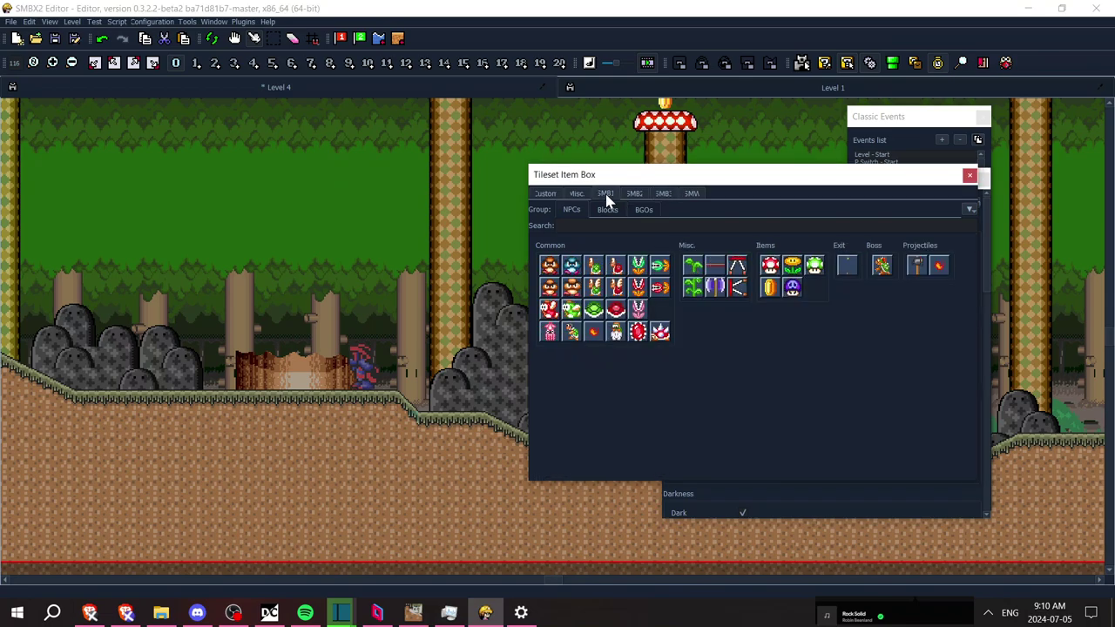
click(586, 194)
click(629, 193)
click(607, 194)
click(607, 211)
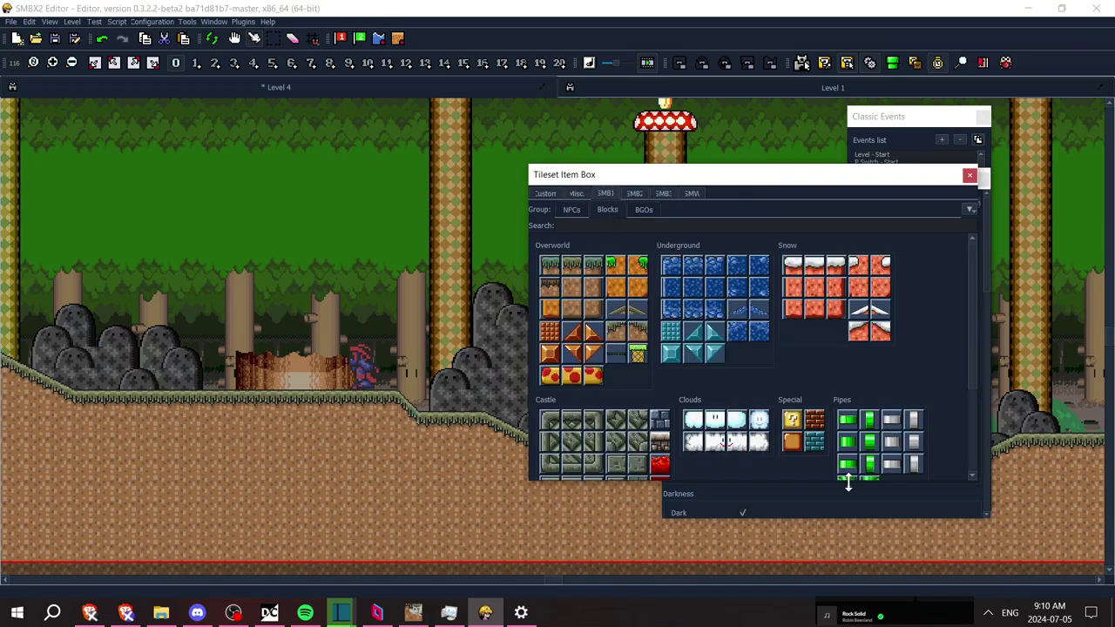
click(815, 423)
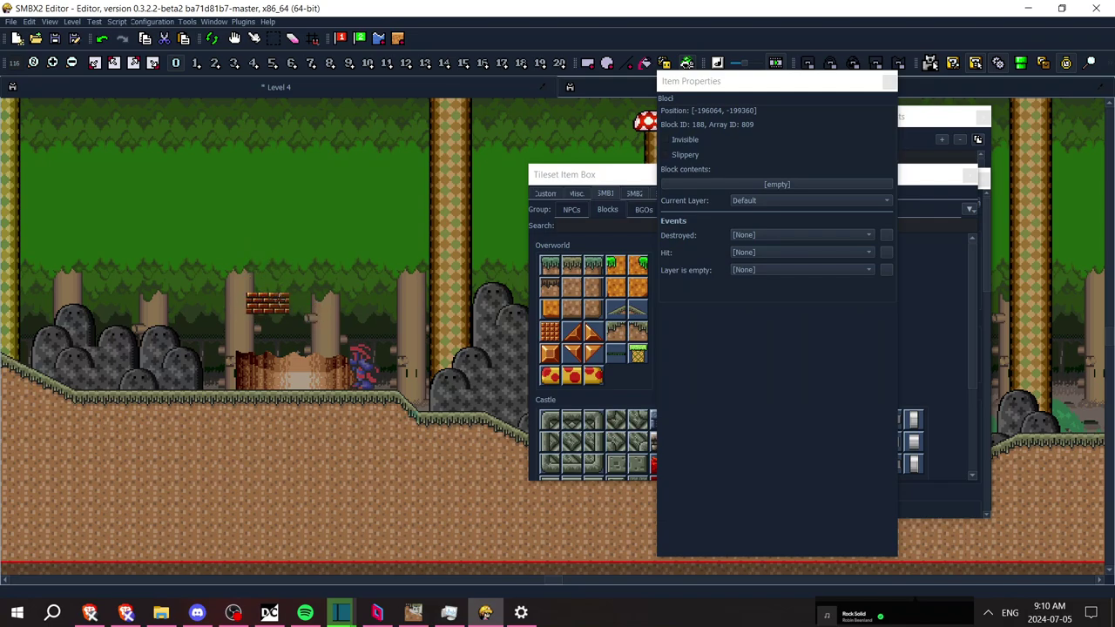
drag(321, 302, 367, 297)
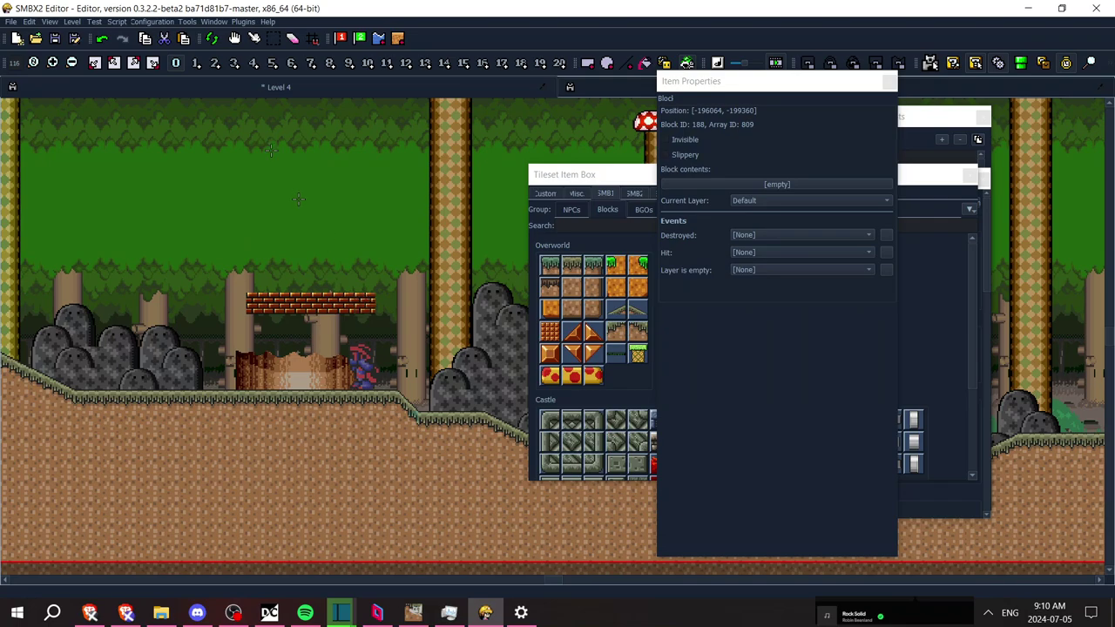
click(254, 39)
drag(366, 373, 331, 277)
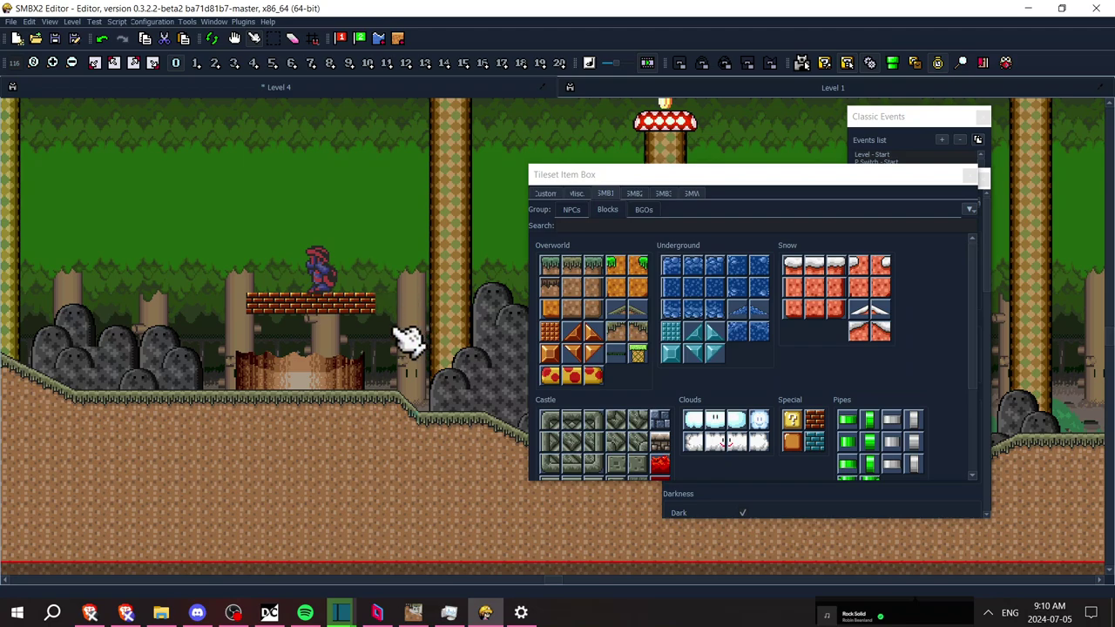
Delete the brick row above the stump and move the bro enemy to the rocks by the downhill slope
drag(383, 287, 259, 319)
key(Delete)
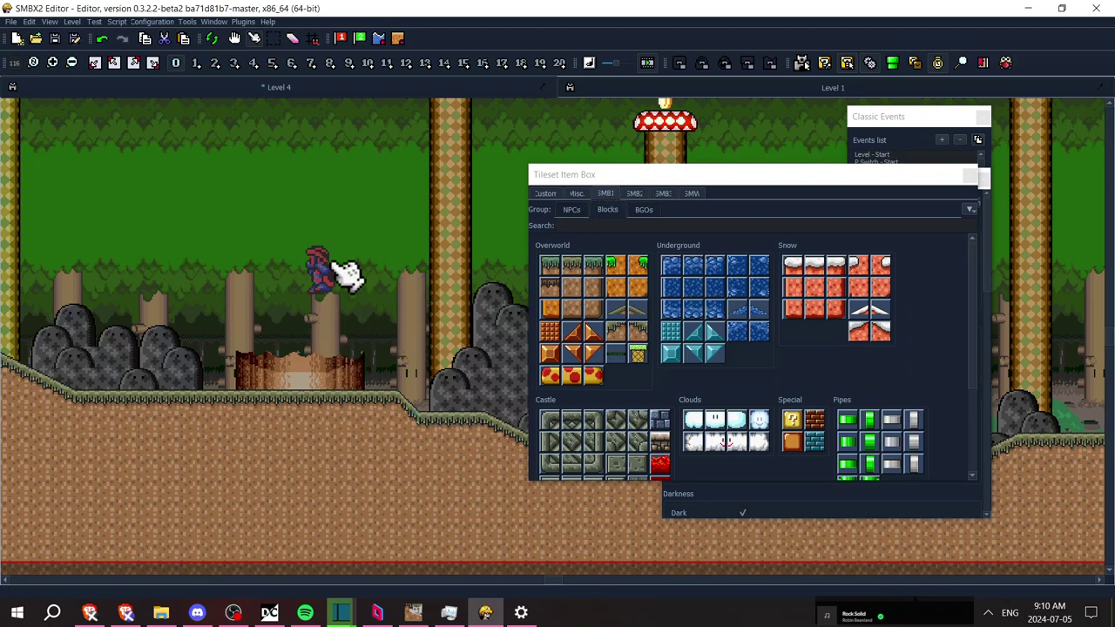
drag(345, 273, 488, 329)
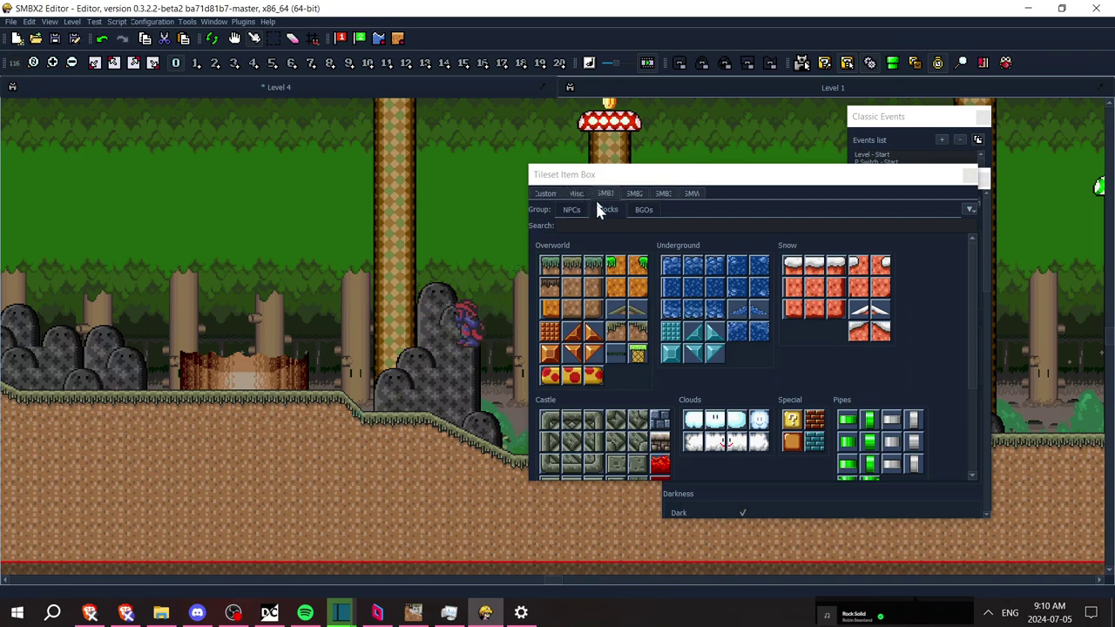
Browse the SMW blocks for a platform and delete the rock scenery beneath the bro on the slope
click(692, 194)
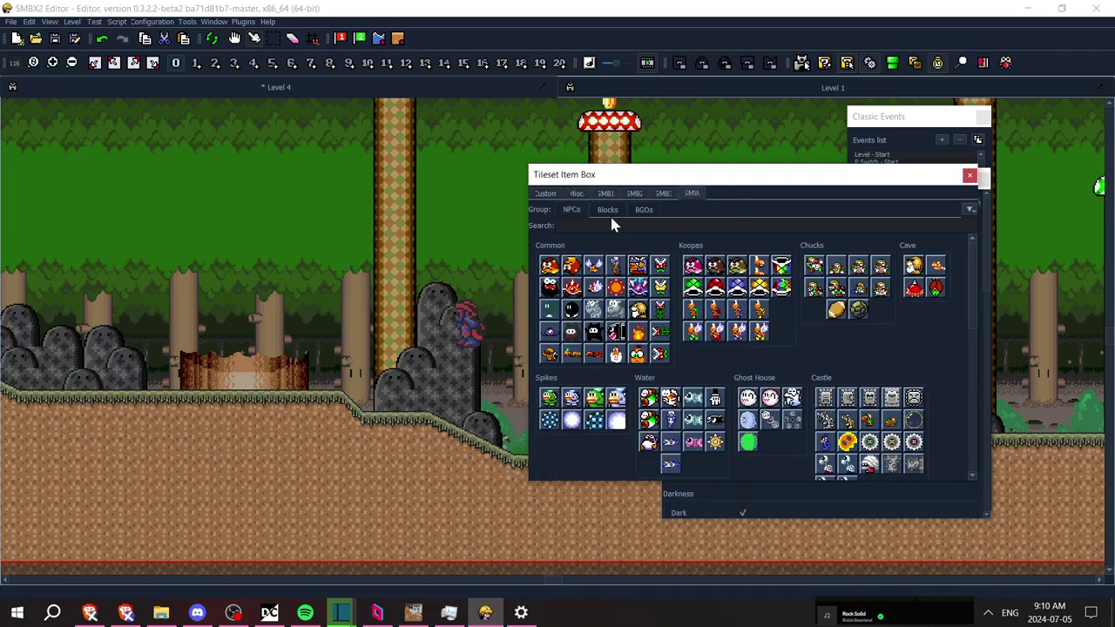
click(607, 212)
drag(975, 288, 967, 388)
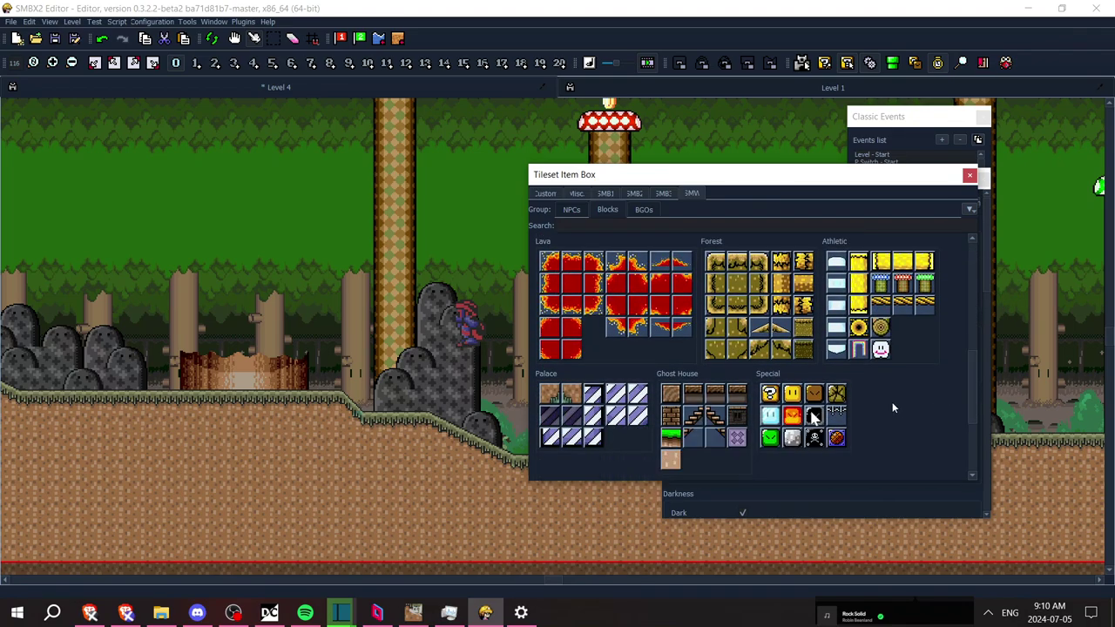
click(466, 396)
key(Right)
key(Delete)
Add a blue mushroom platform from the SMW Athletic blocks on the slope and center the bro enemy on top of it
scroll(453, 370, left, 3)
mouse_move(970, 391)
mouse_down()
mouse_move(962, 457)
mouse_move(965, 284)
mouse_move(965, 418)
mouse_move(965, 399)
mouse_up()
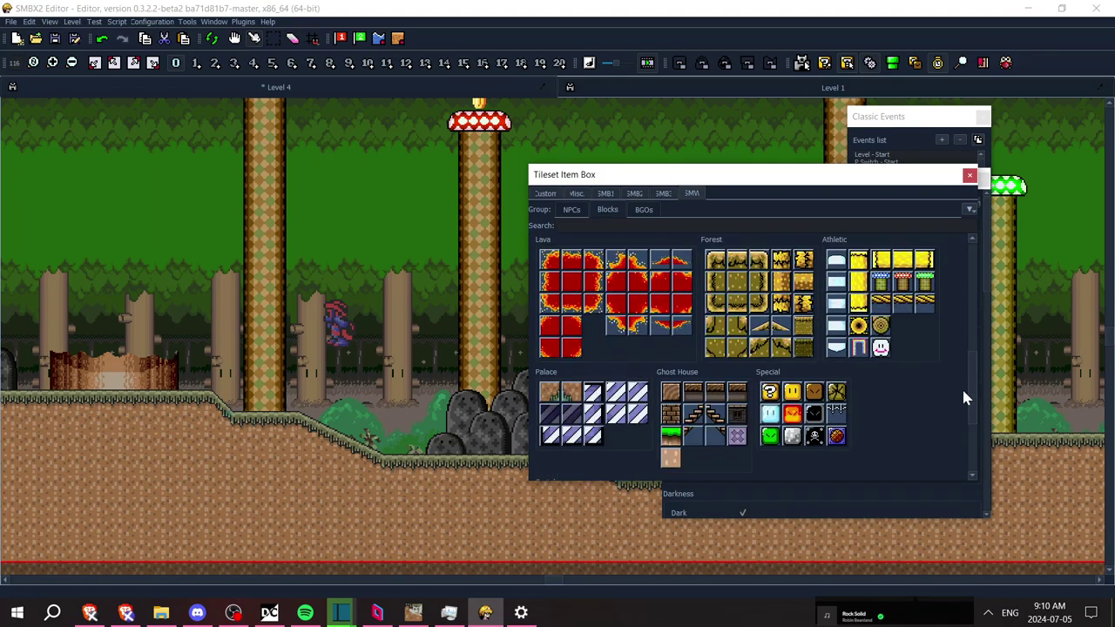
click(882, 282)
mouse_move(343, 372)
mouse_down()
mouse_move(375, 440)
mouse_move(384, 505)
mouse_up()
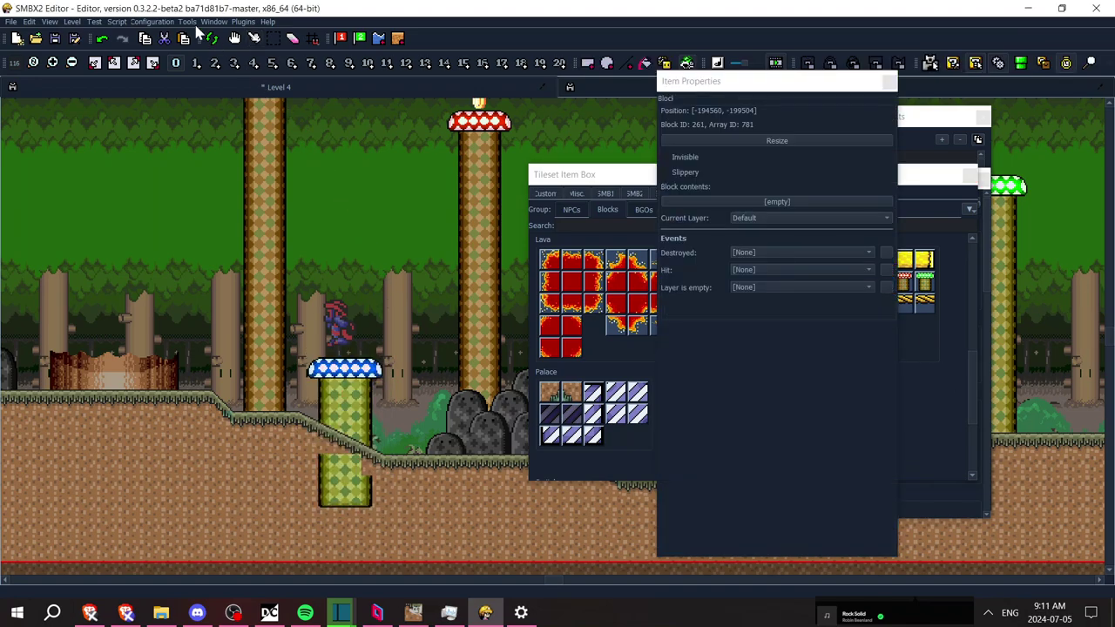
click(249, 41)
click(353, 375)
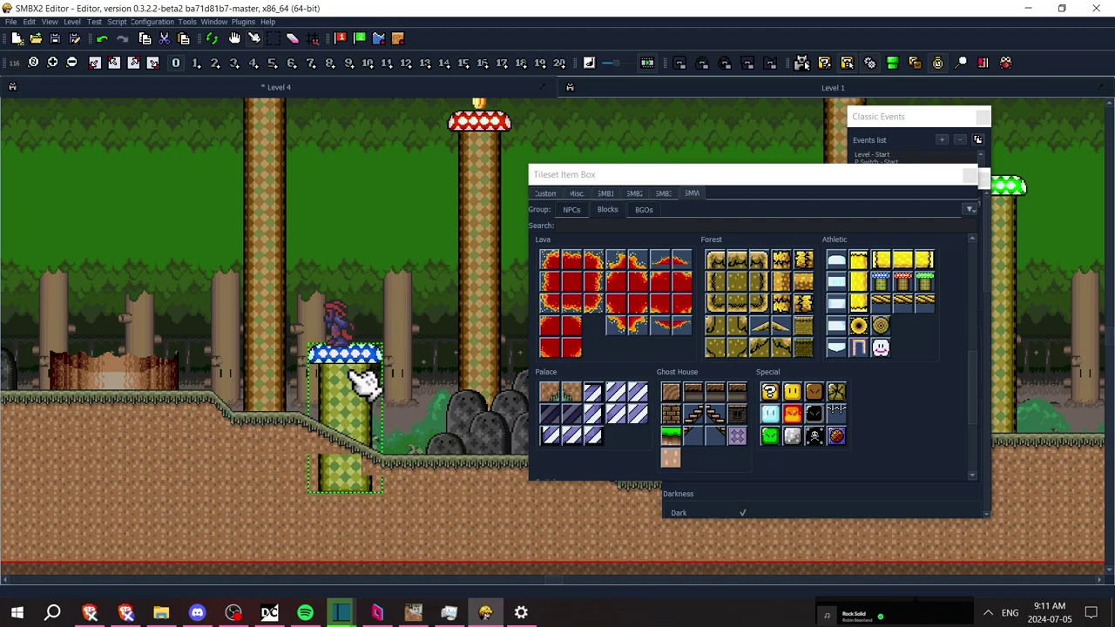
drag(339, 317, 354, 318)
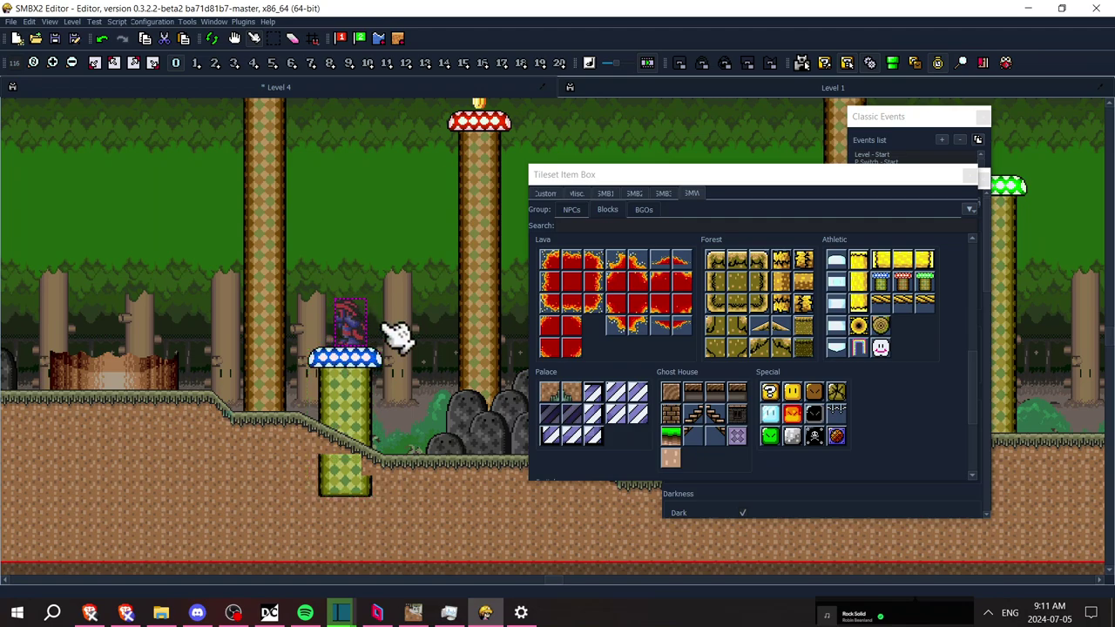
Cover the mushroom stem's exposed lower end below ground with SMB1 Overworld dirt blocks
click(333, 463)
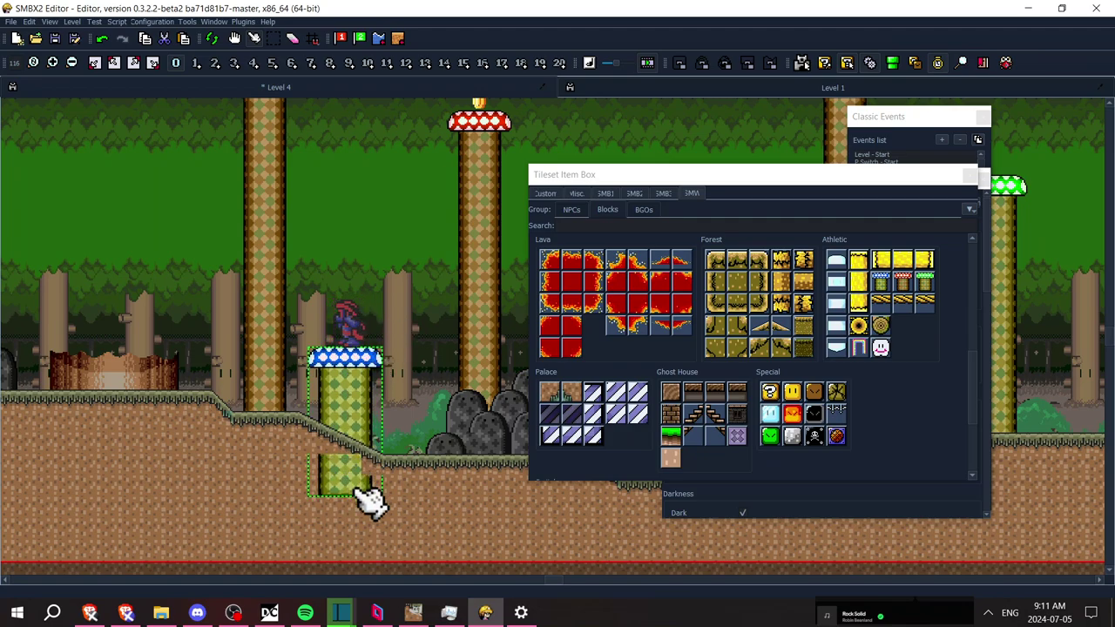
click(605, 195)
click(582, 292)
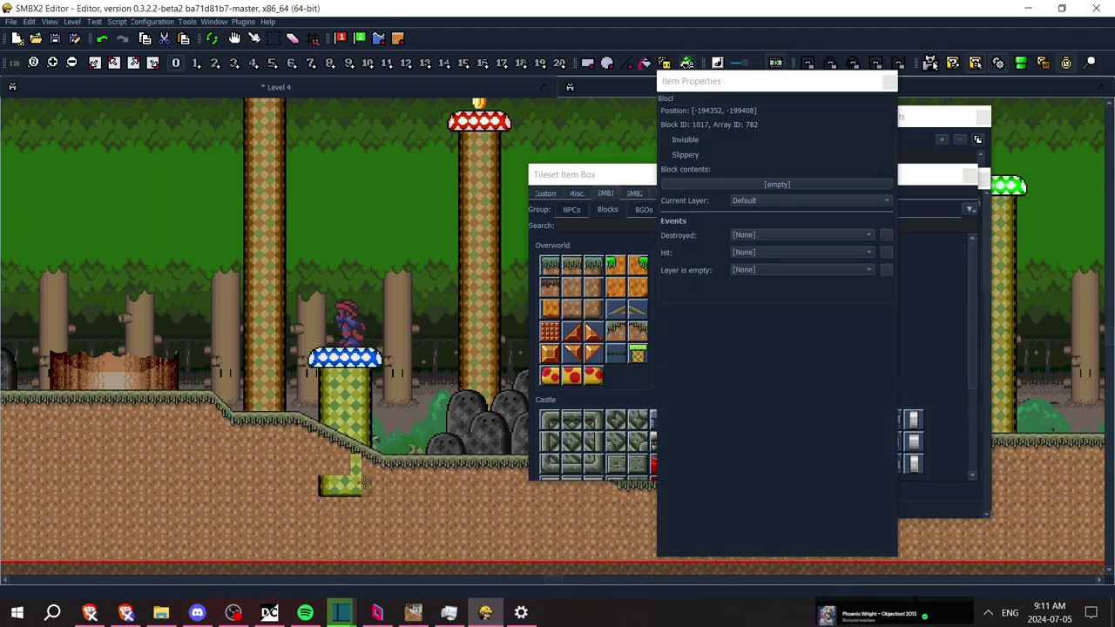
key(ctrl+z)
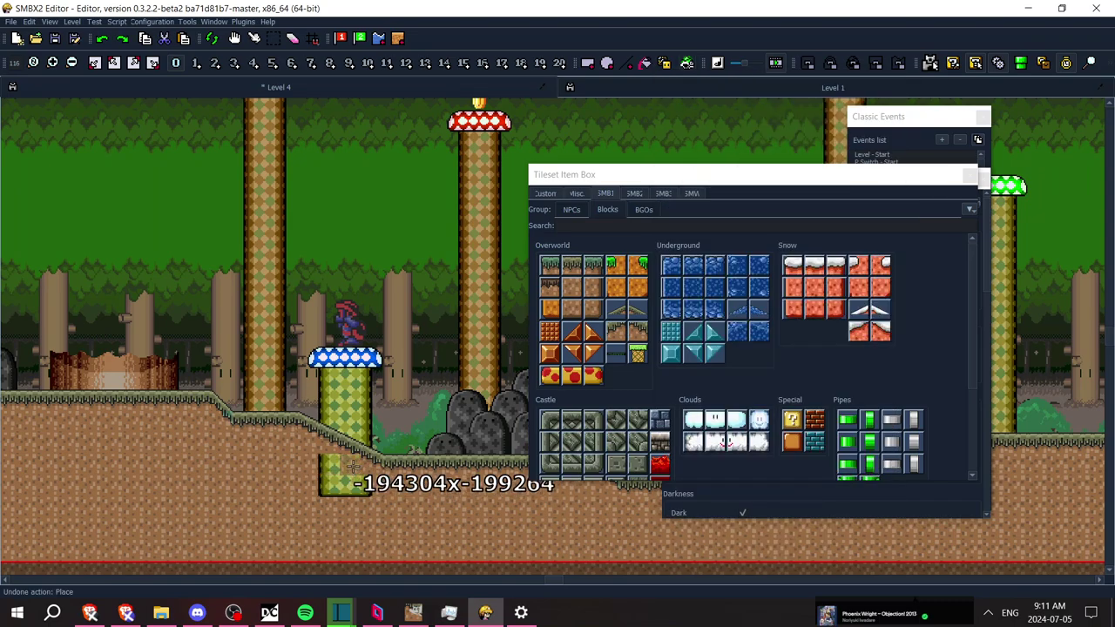
drag(377, 487, 310, 475)
click(235, 37)
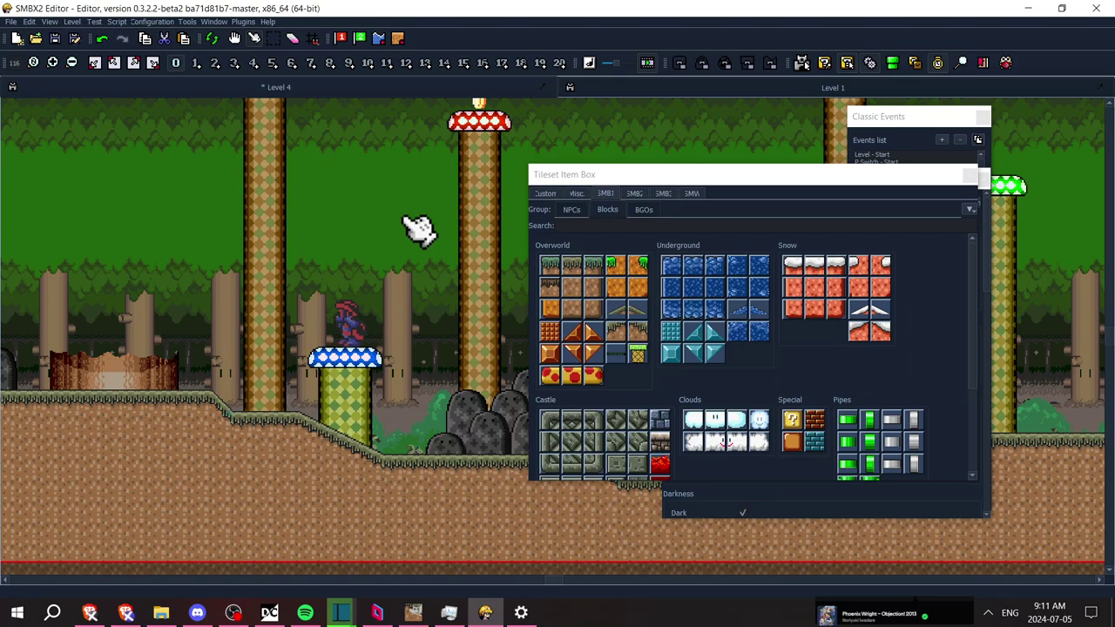
Place a Bully from the miscellaneous NPCs on the ground beside the tree stump further along the level
key(Right)
key(Left)
key(Right)
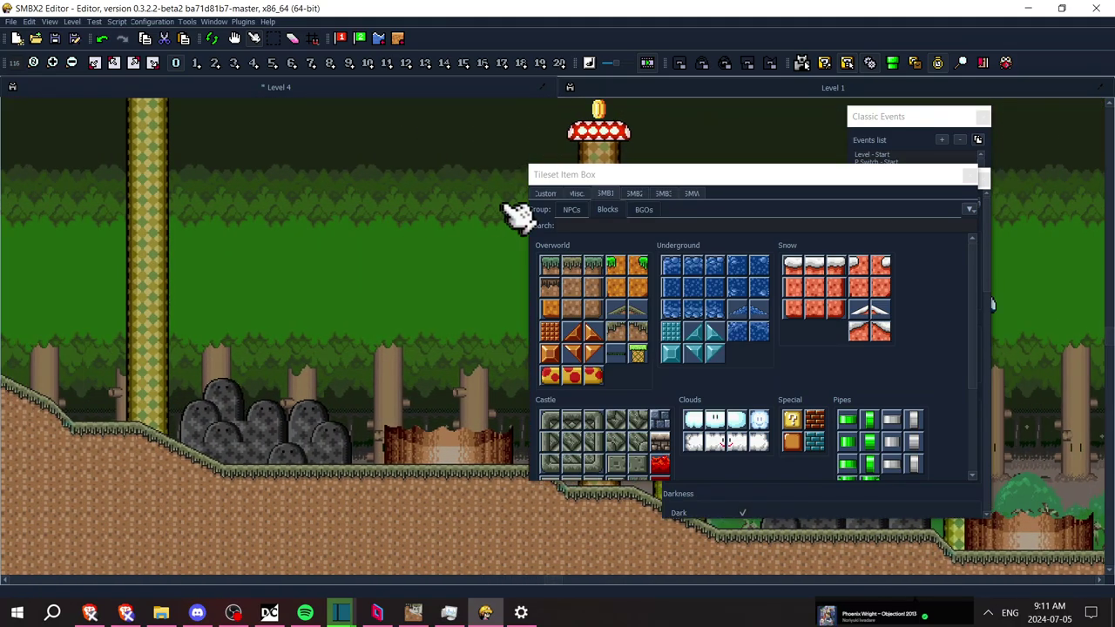
click(575, 193)
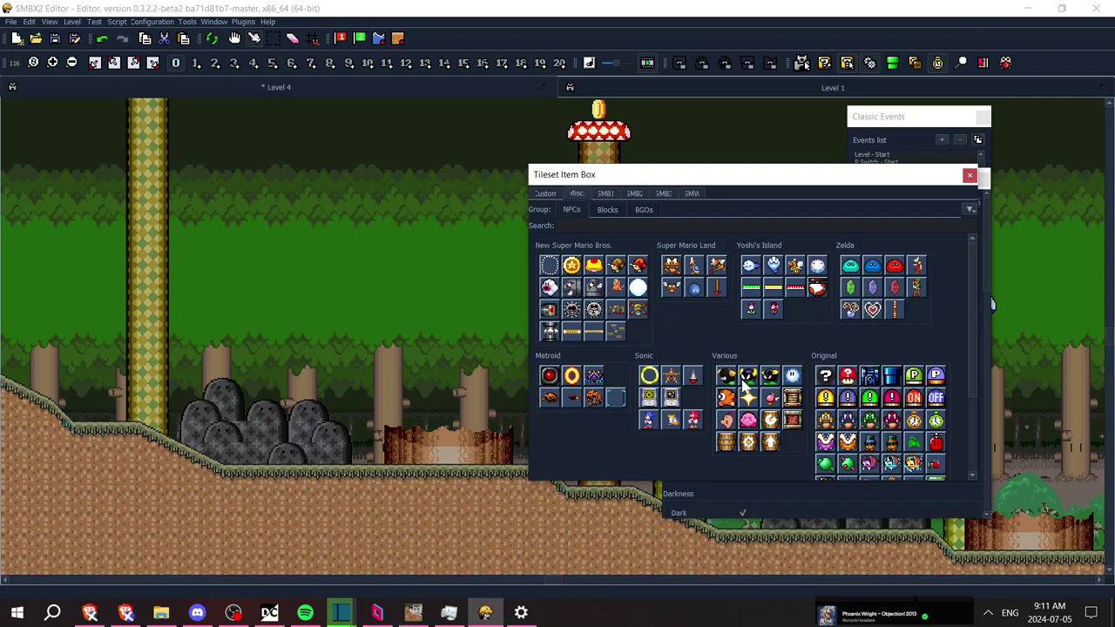
mouse_move(748, 384)
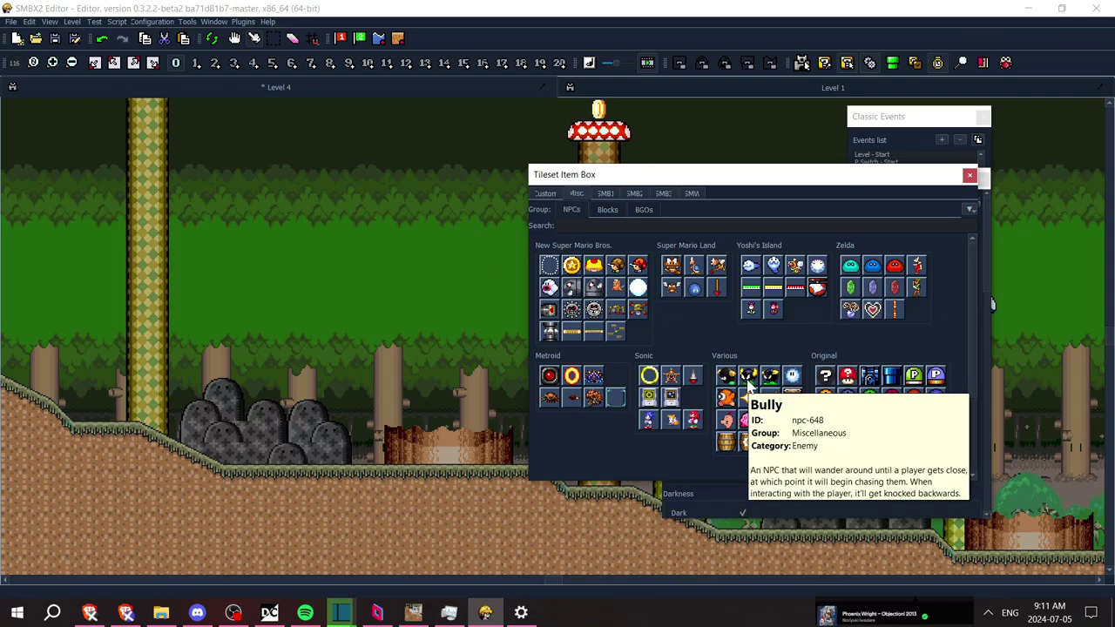
click(748, 384)
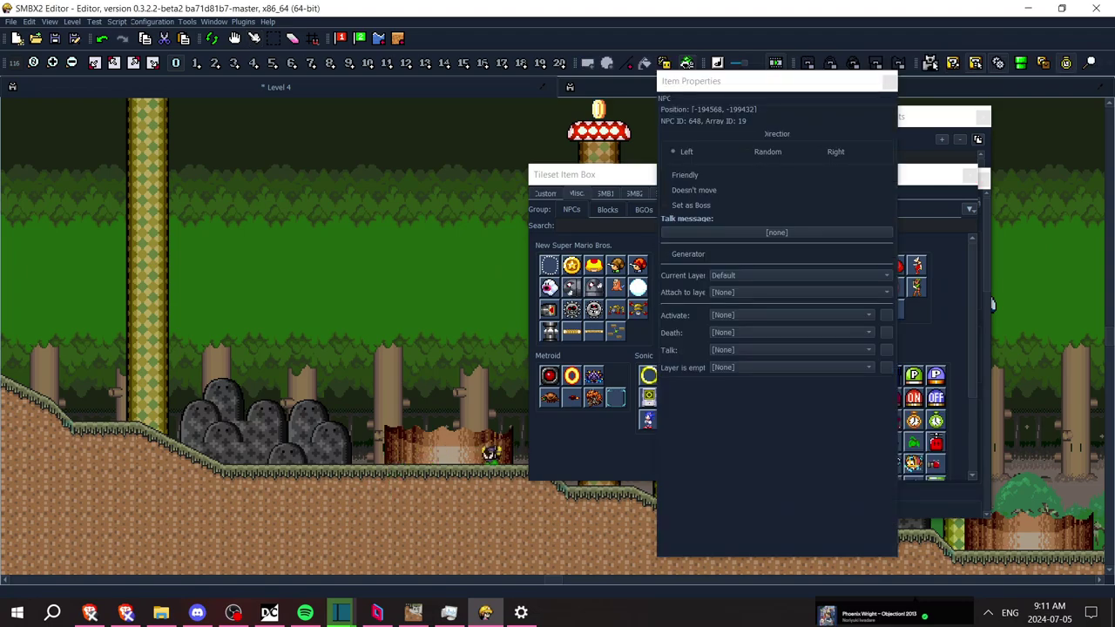
click(319, 109)
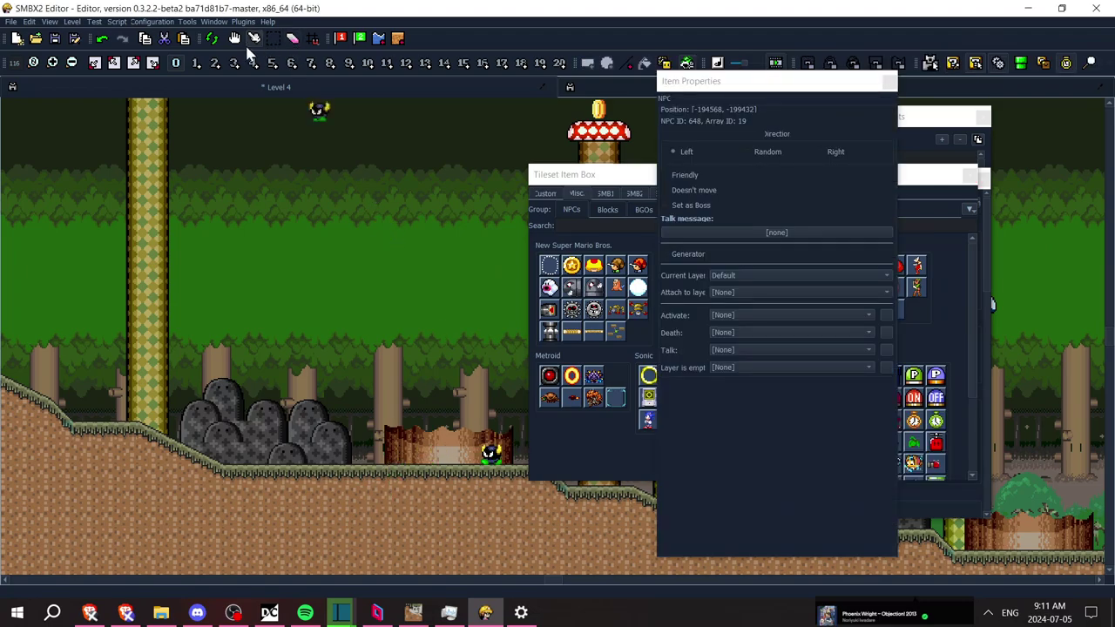
click(260, 42)
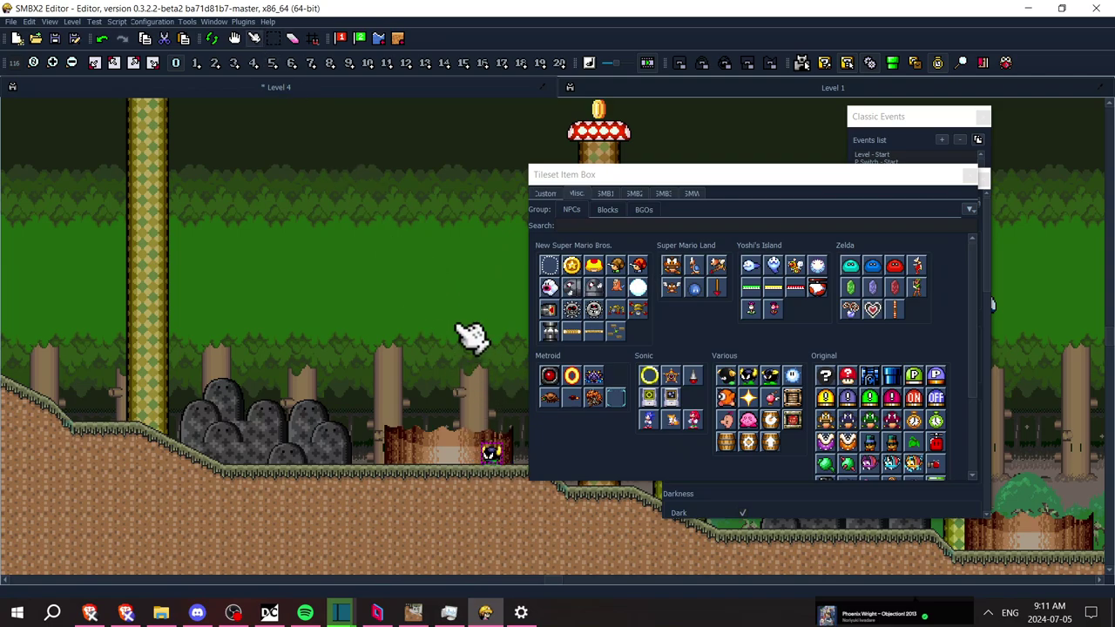
Pick the Bullet Bill Spawner from the miscellaneous NPCs and set its Side to Direction setting
key(Right)
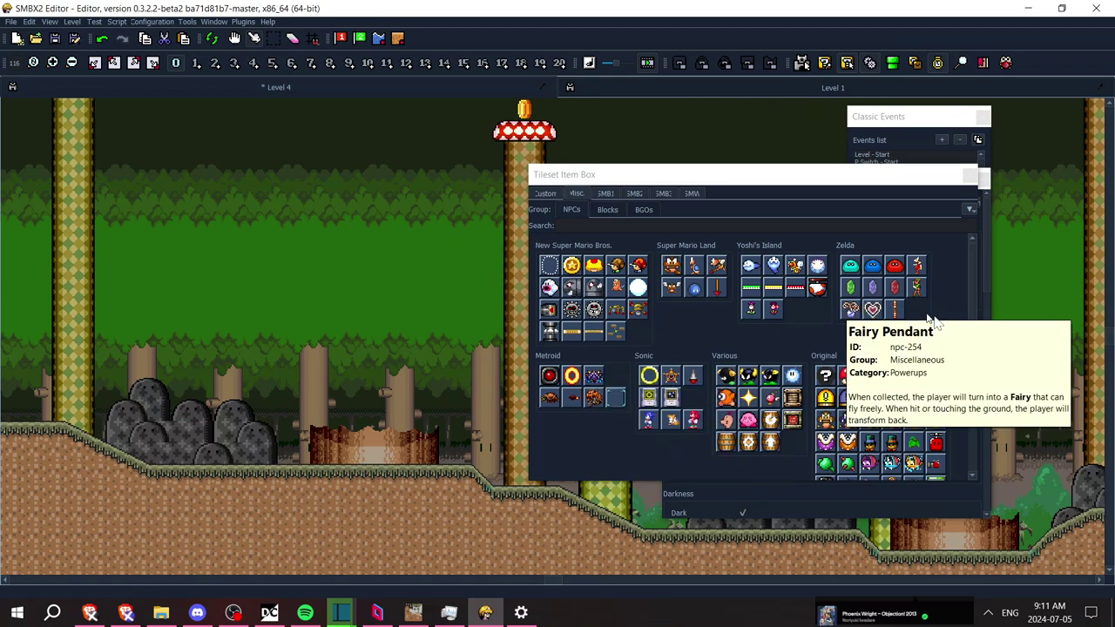
drag(974, 338, 966, 432)
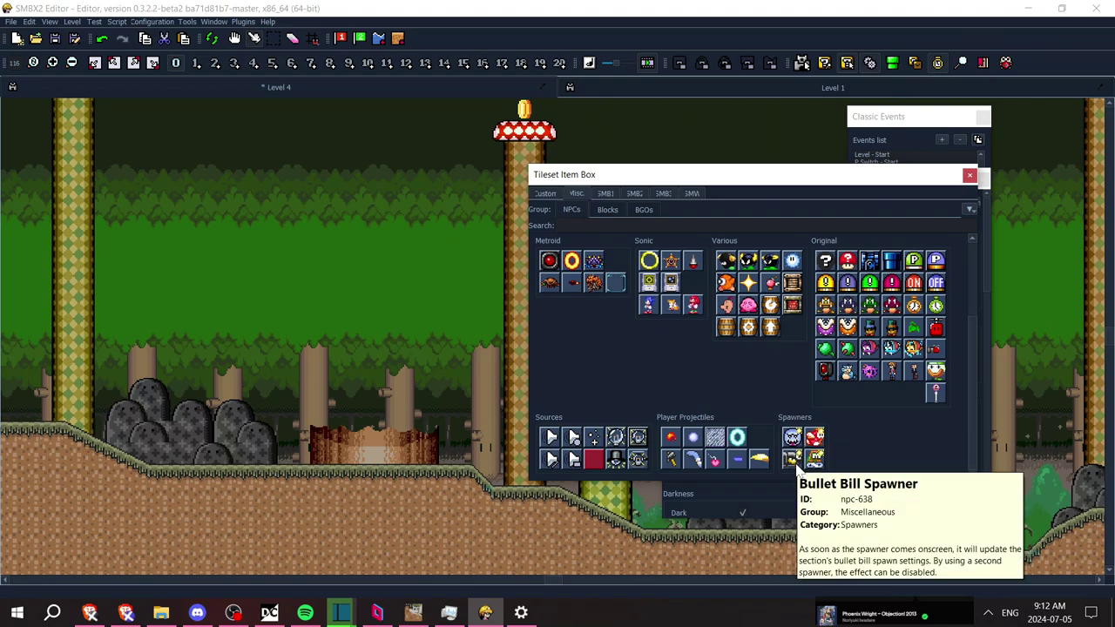
click(795, 461)
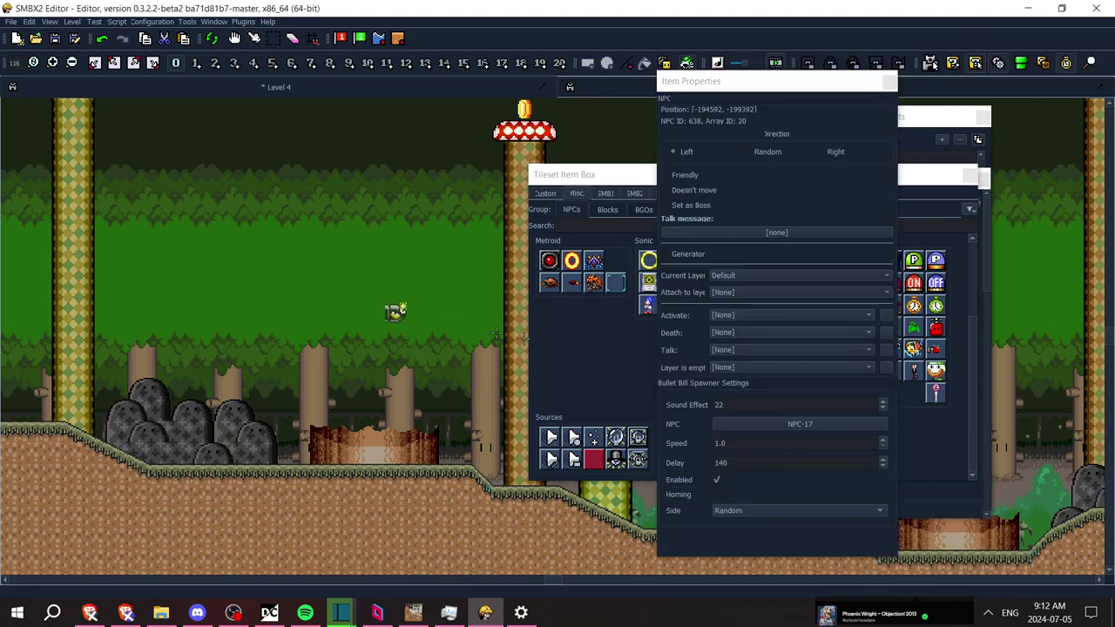
click(746, 513)
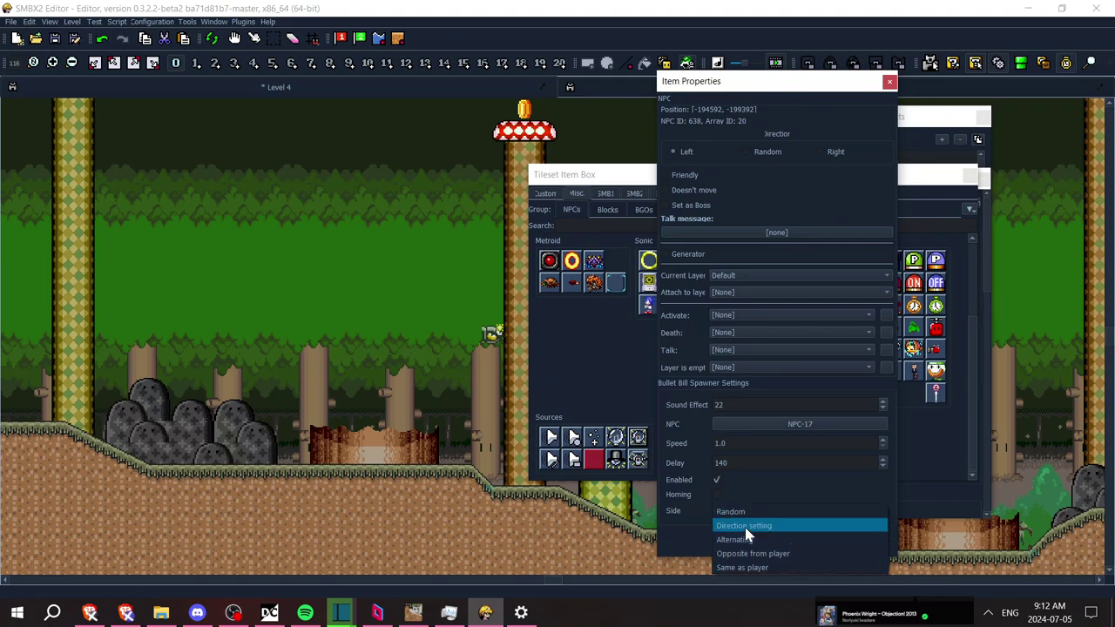
click(745, 527)
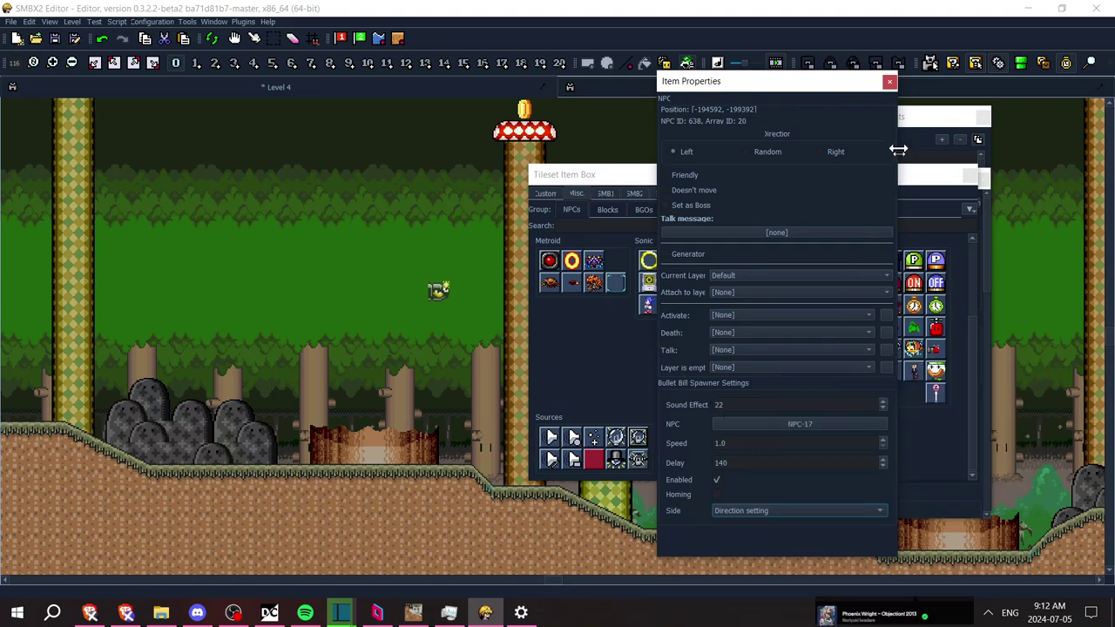
click(890, 82)
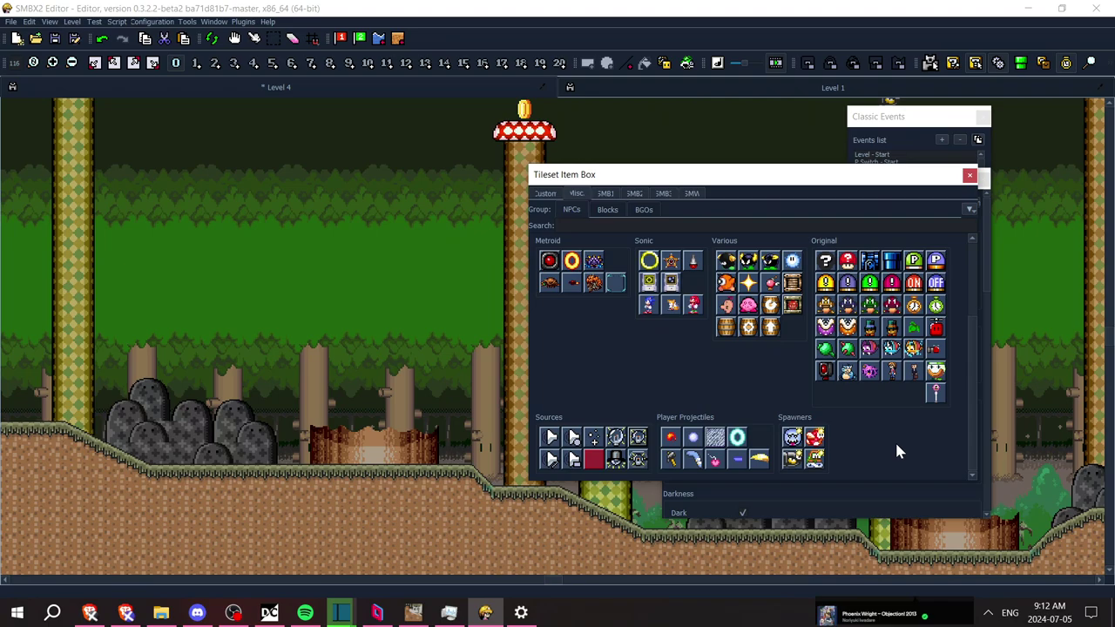
drag(966, 351, 974, 235)
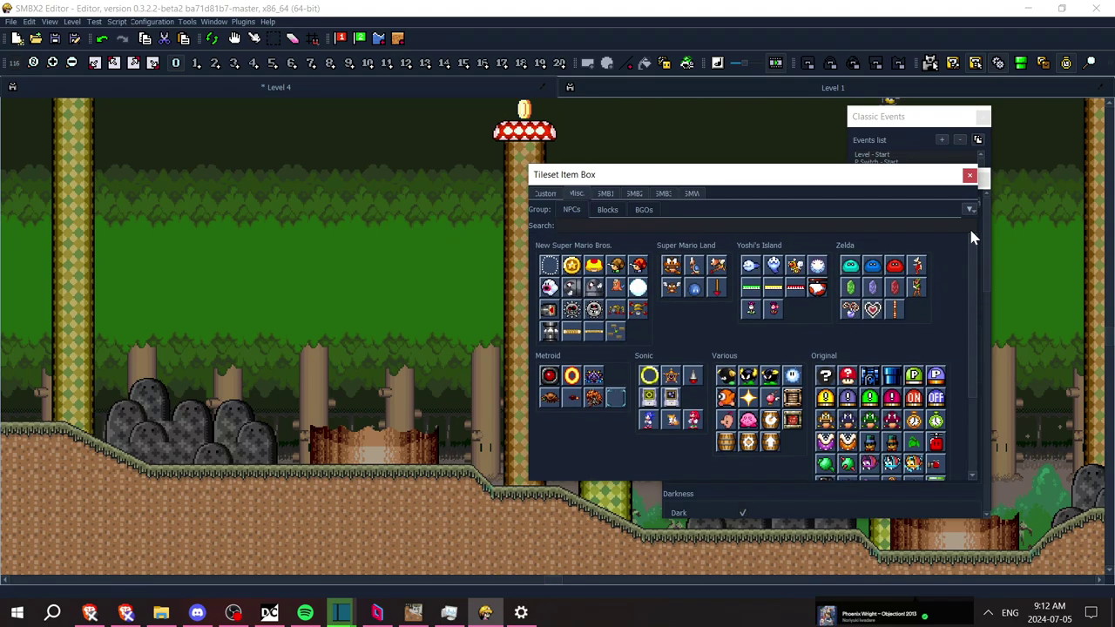
Pick the SMW Lakitu from the common Super Mario World NPCs
click(690, 194)
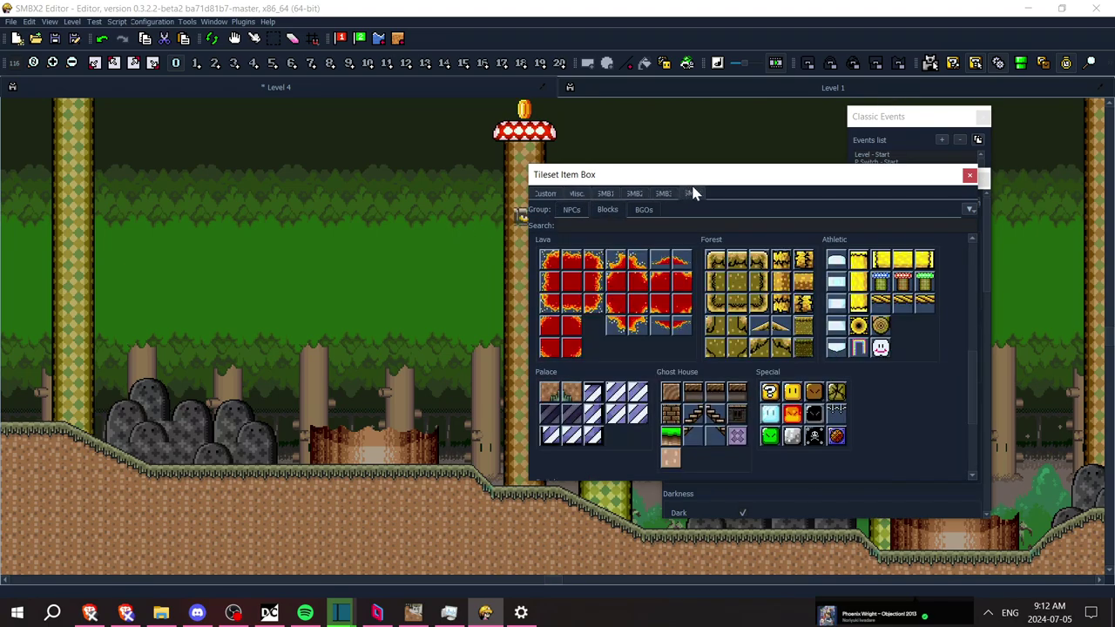
click(581, 215)
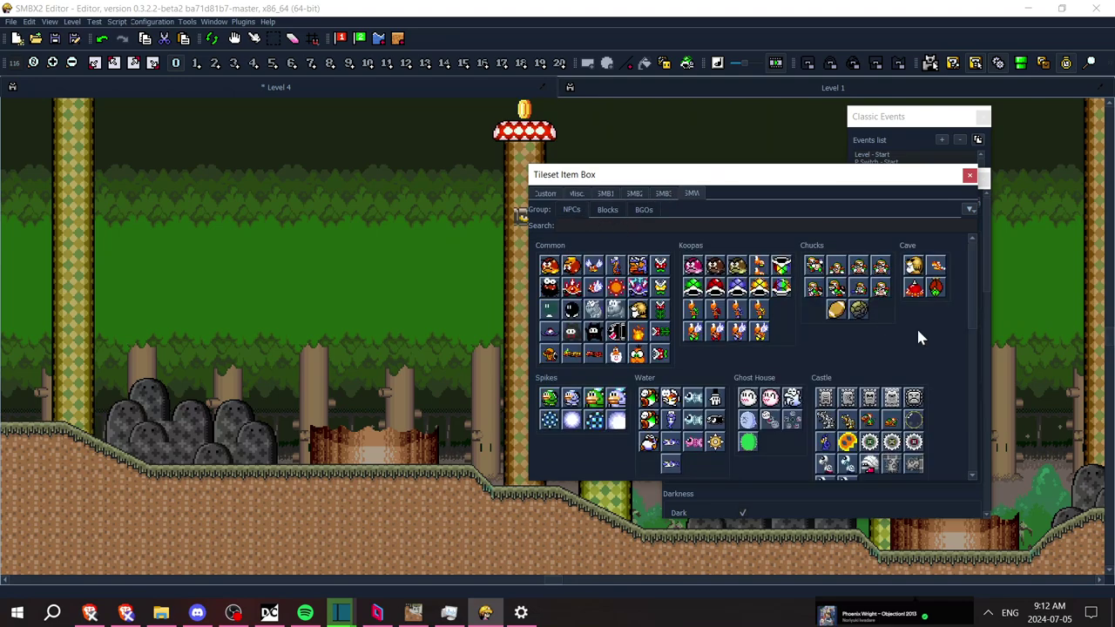
click(641, 333)
click(617, 353)
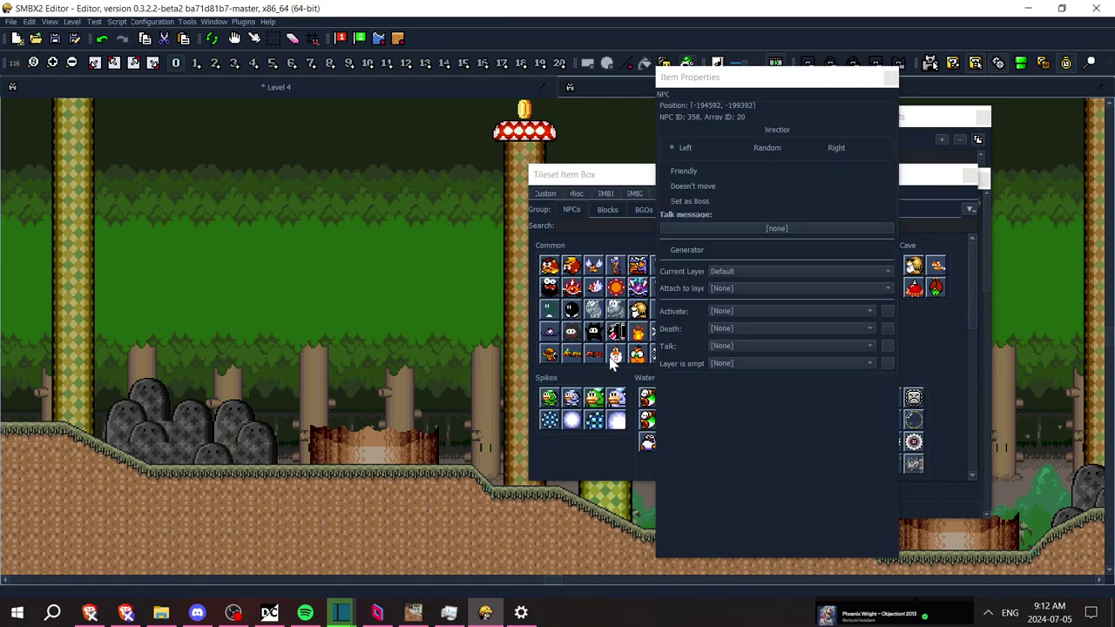
click(616, 354)
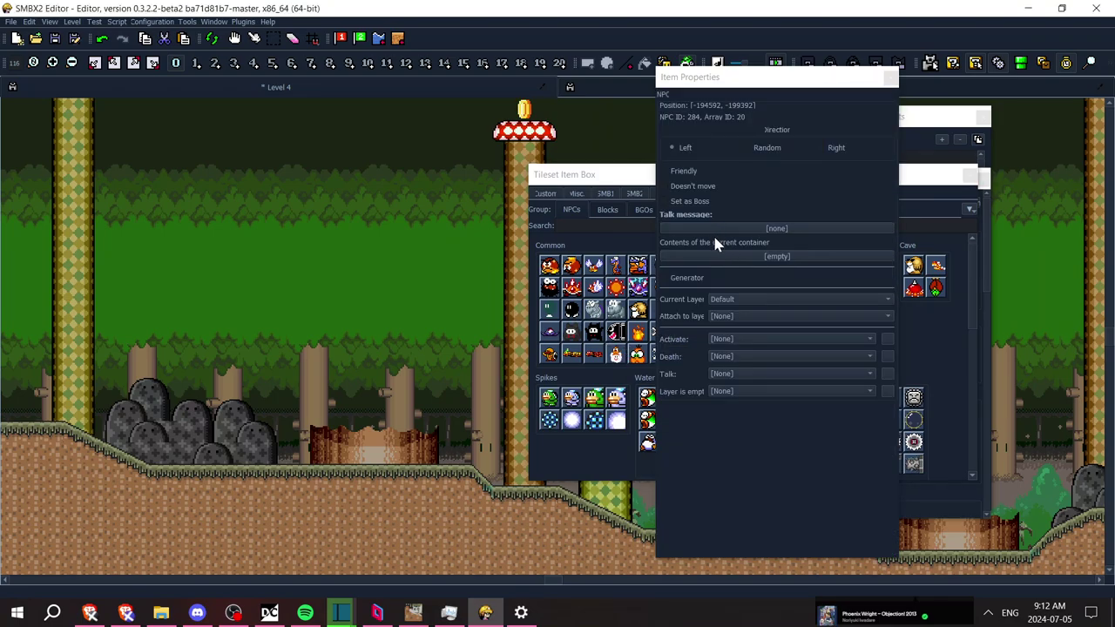
click(759, 258)
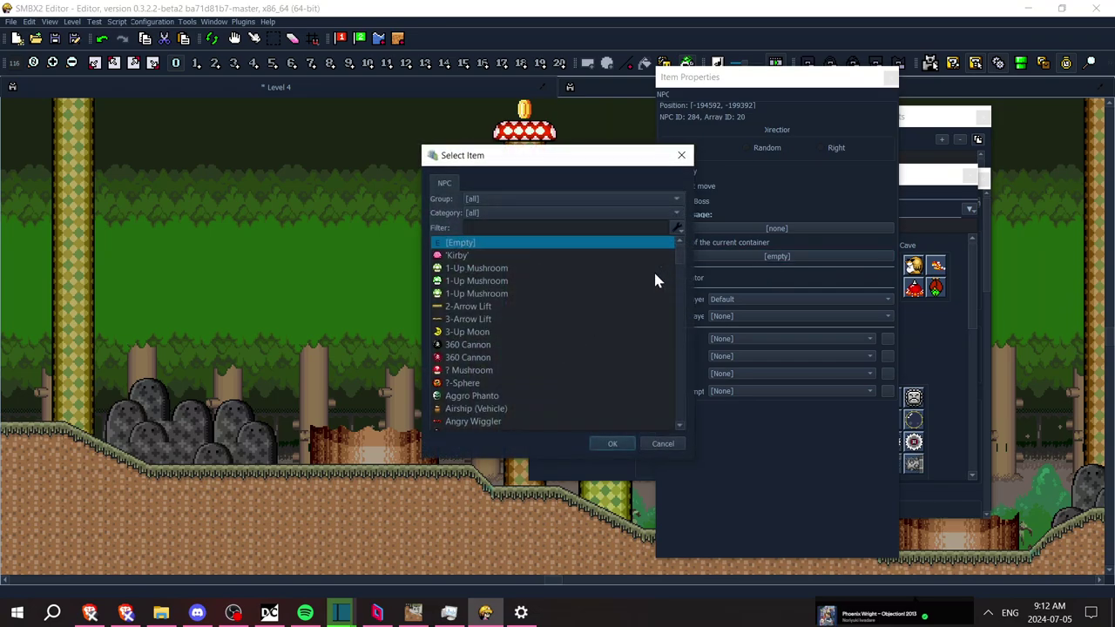
click(601, 225)
text(359)
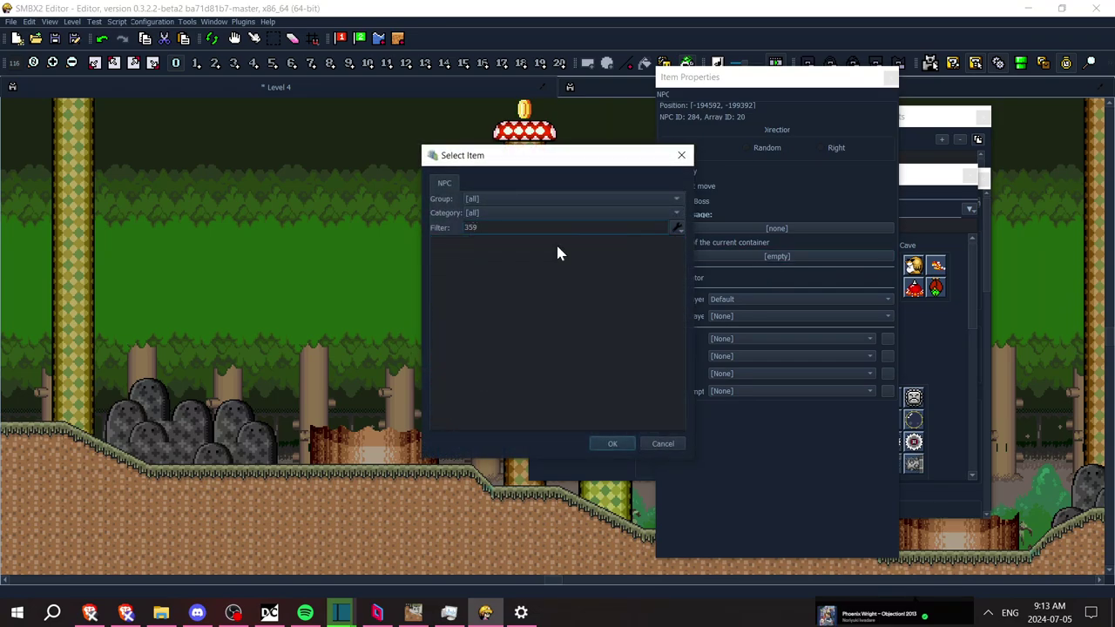
key(BackSpace)
text(8)
key(ctrl+a)
text(fire)
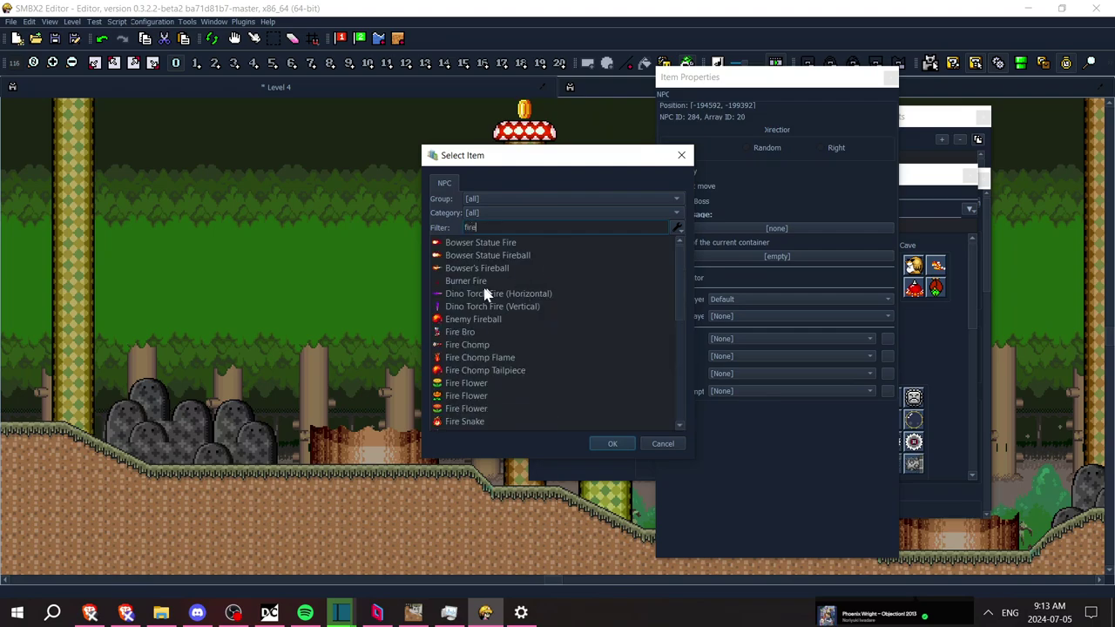
click(485, 286)
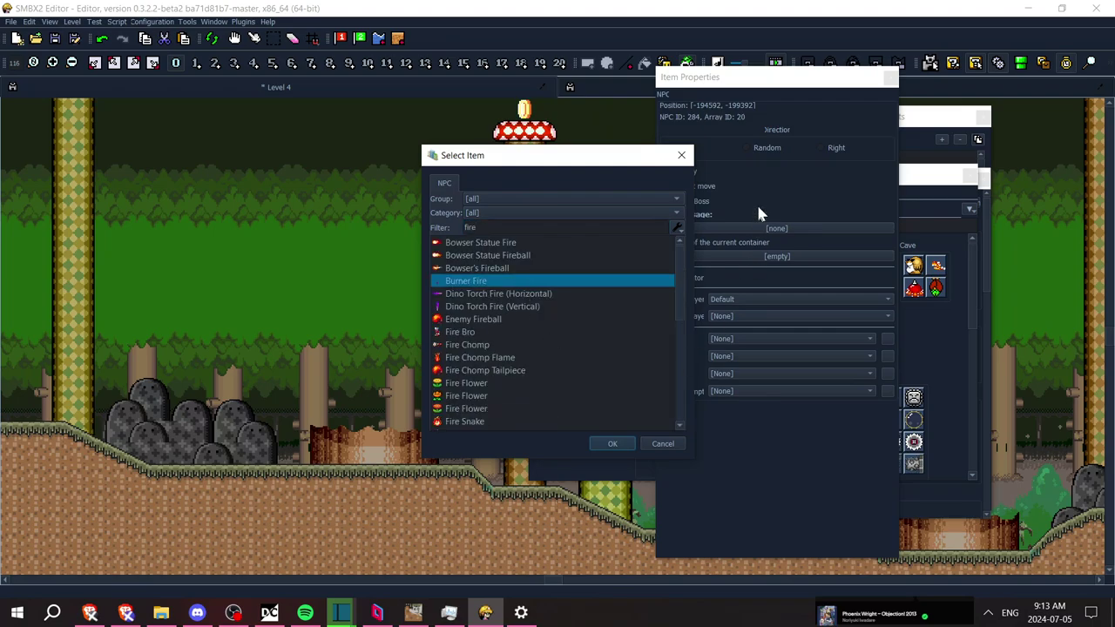
click(681, 155)
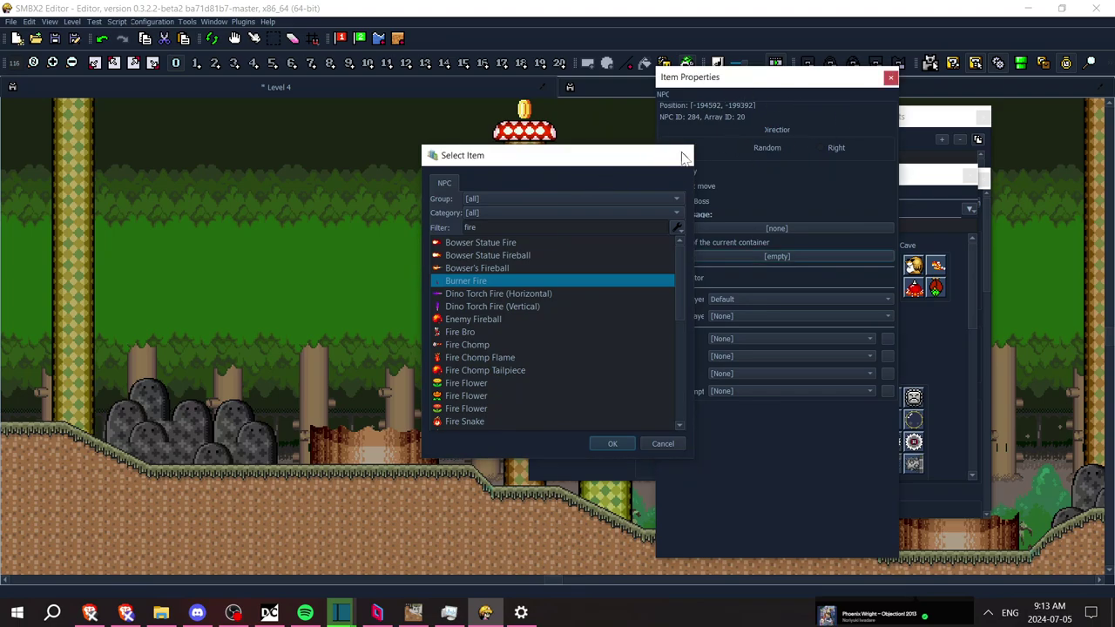
Pick the SMW Lakitu again and set its container contents to Hopping Flame Trail
click(640, 332)
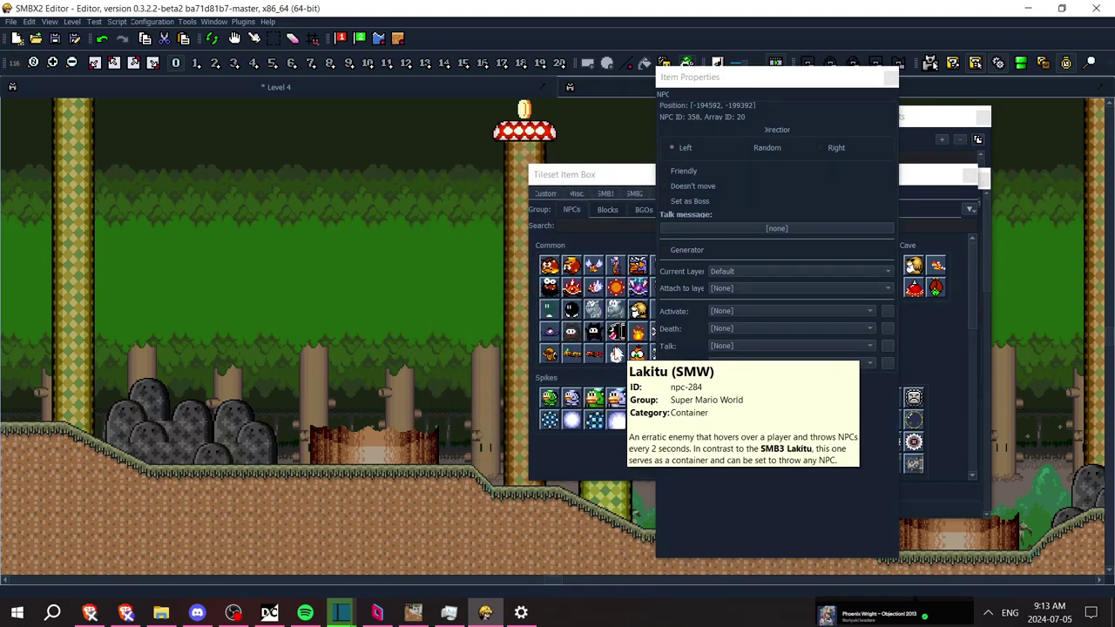
click(616, 353)
click(768, 258)
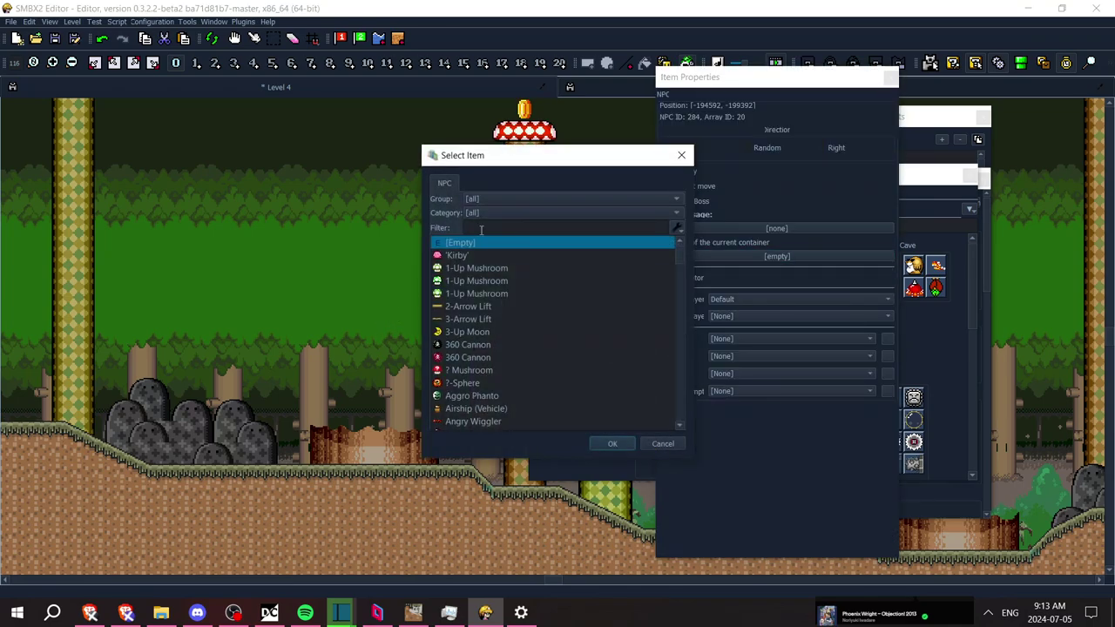
click(483, 228)
text(flame)
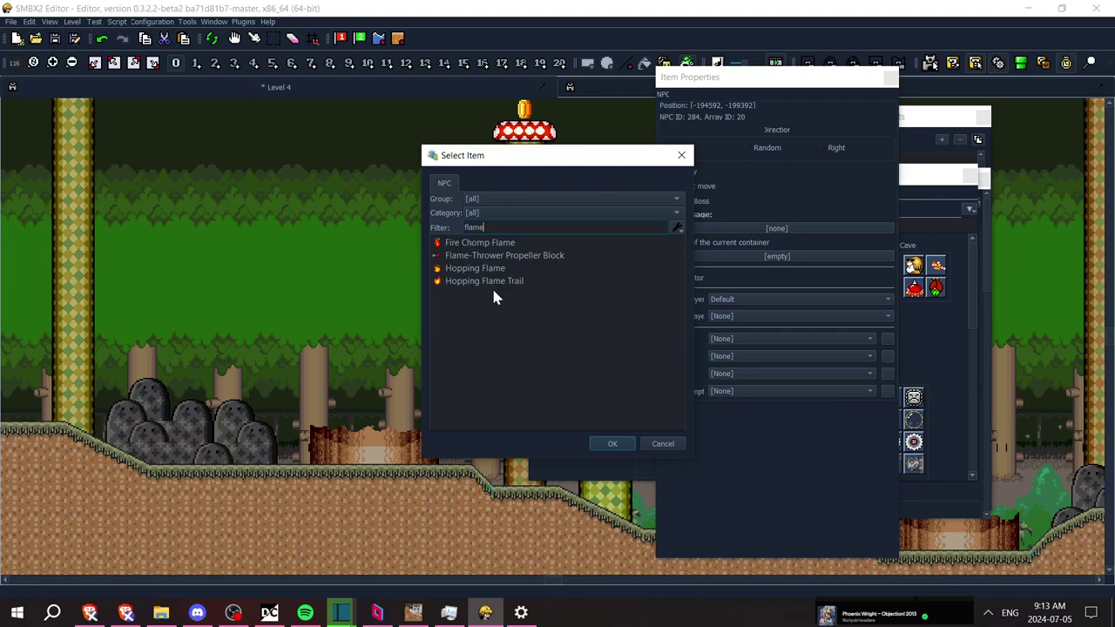
click(499, 283)
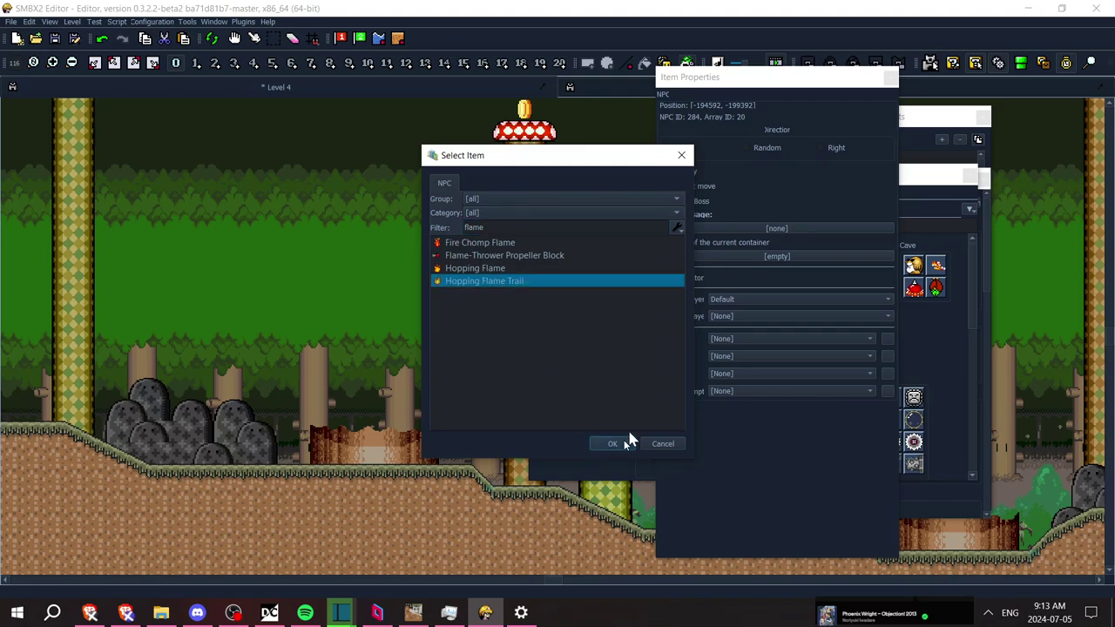
click(615, 446)
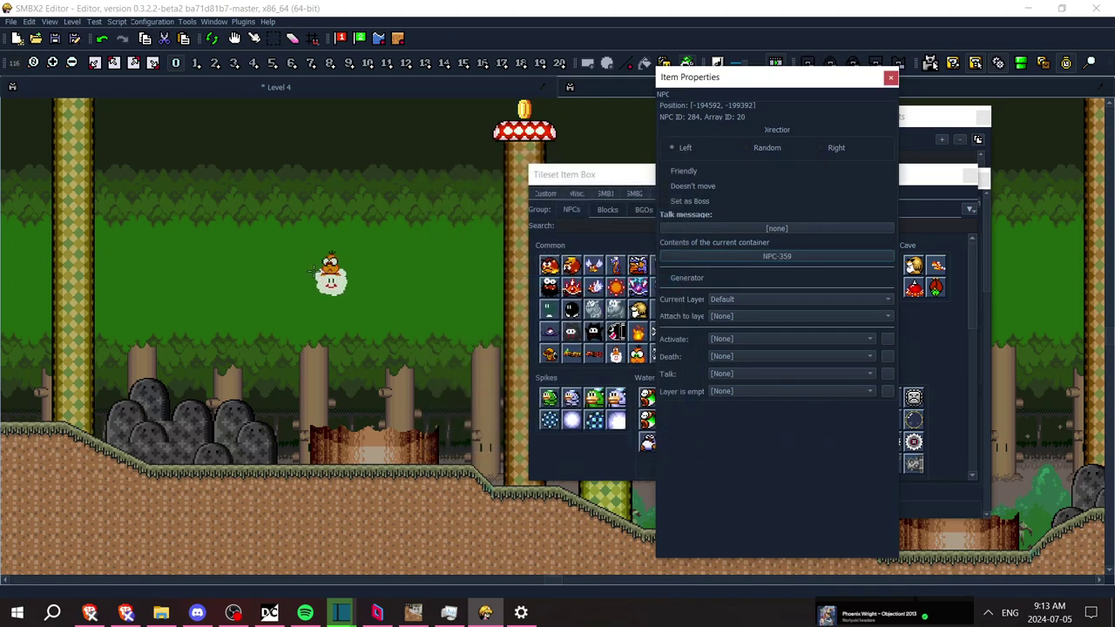
Place the Lakitu in the air above the gap between the rocks and the tree stump, and return to selection mode
click(316, 253)
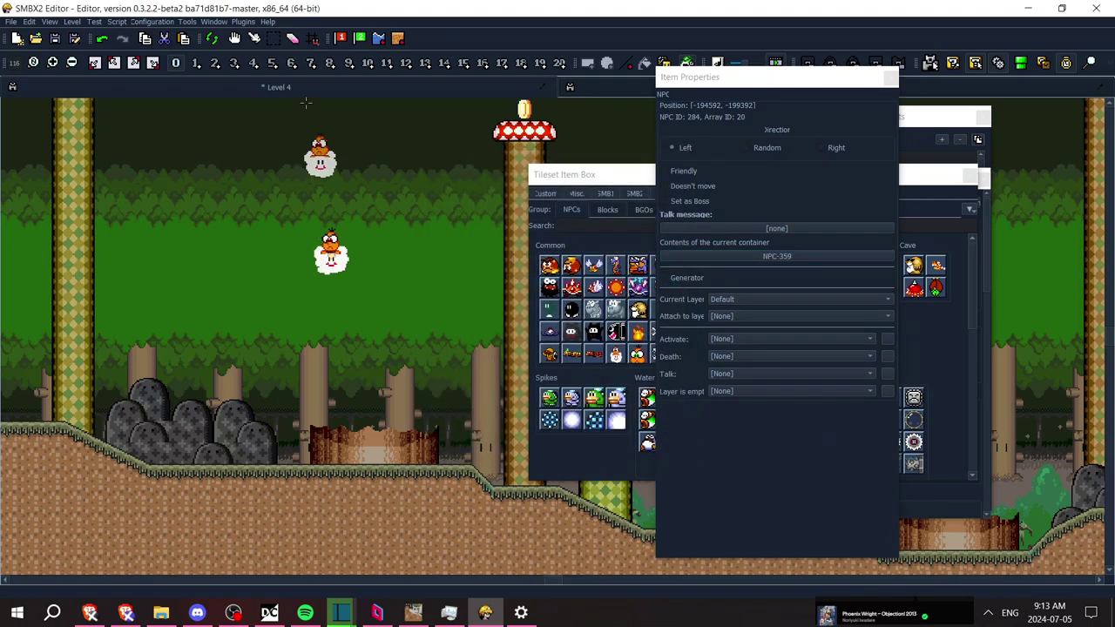
click(252, 38)
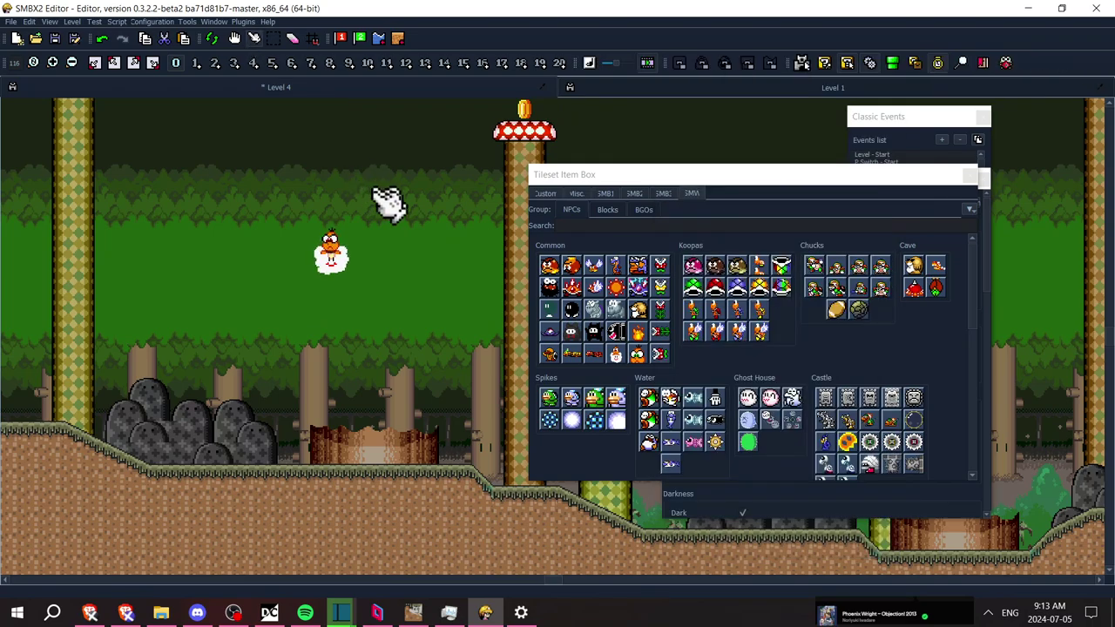
click(336, 268)
click(414, 279)
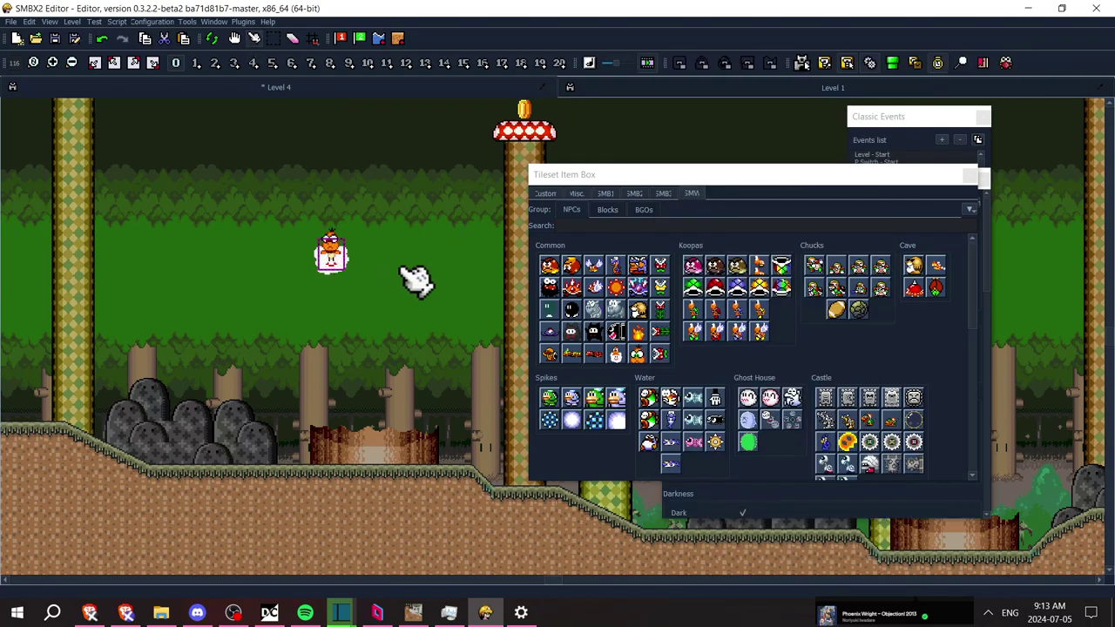
Save the level and playtest it, running and jumping past the walking burners toward the Lakitu's area
key(ctrl+s)
key(F5)
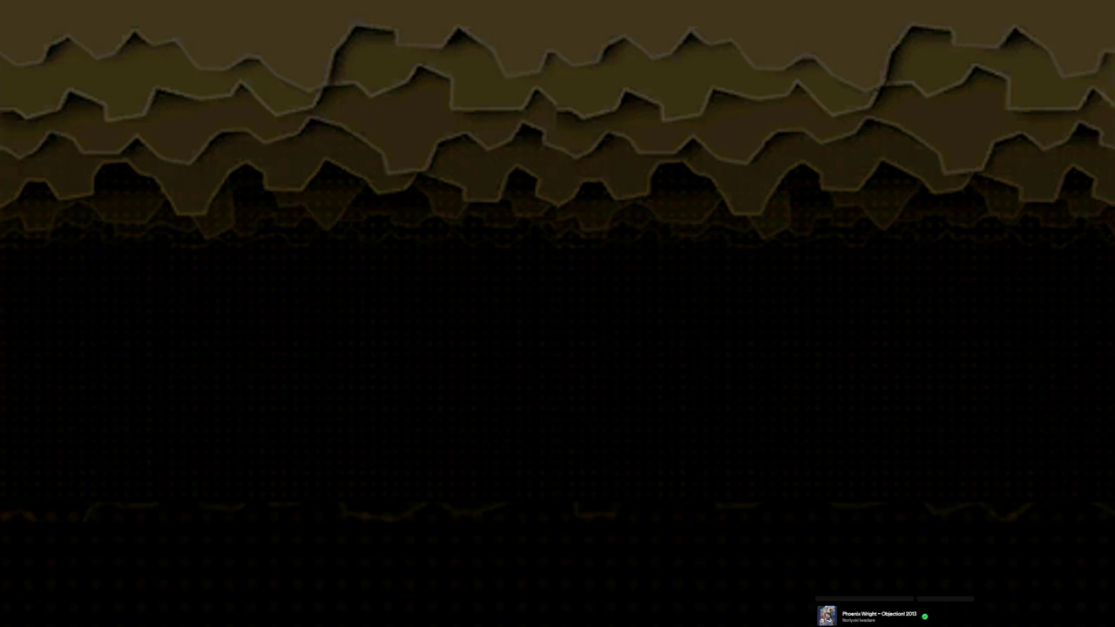
key(Right)
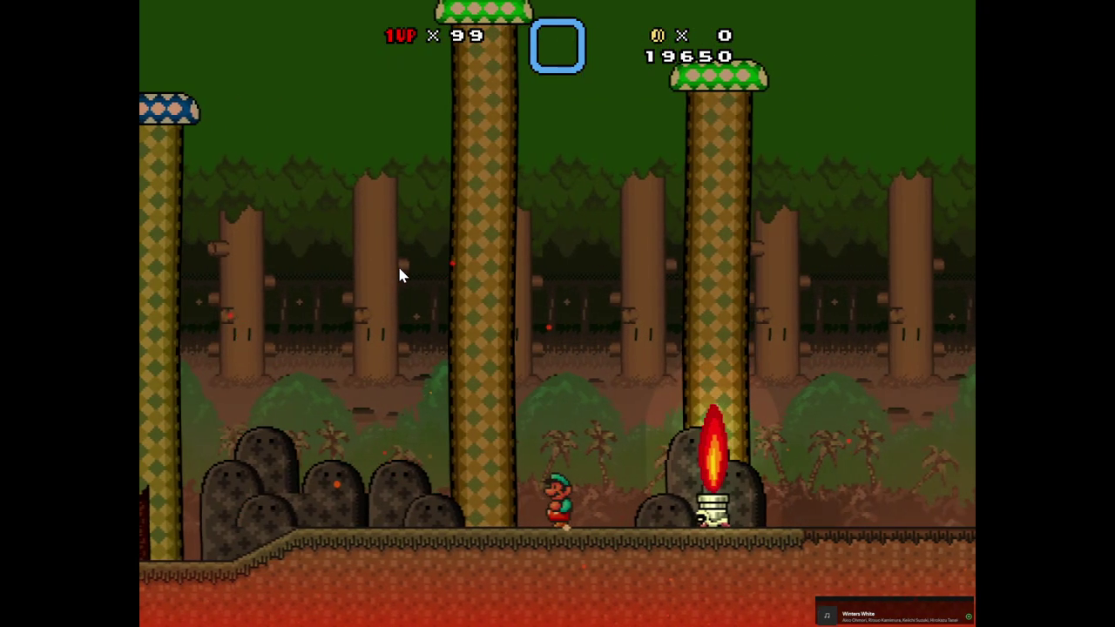
key(z)
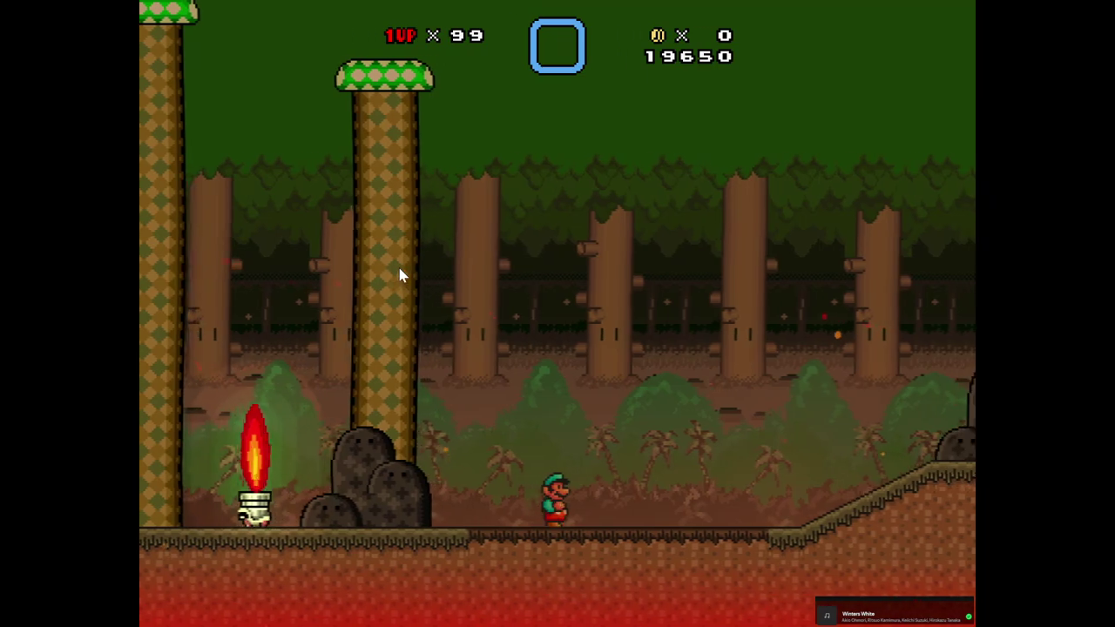
key(Right)
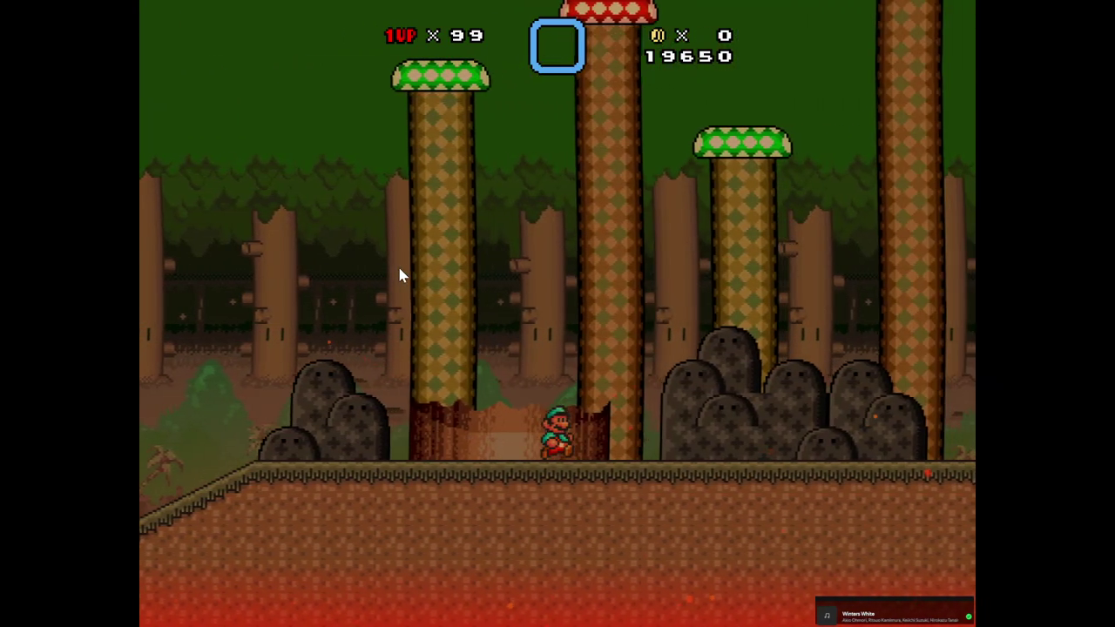
key(Right)
key(z)
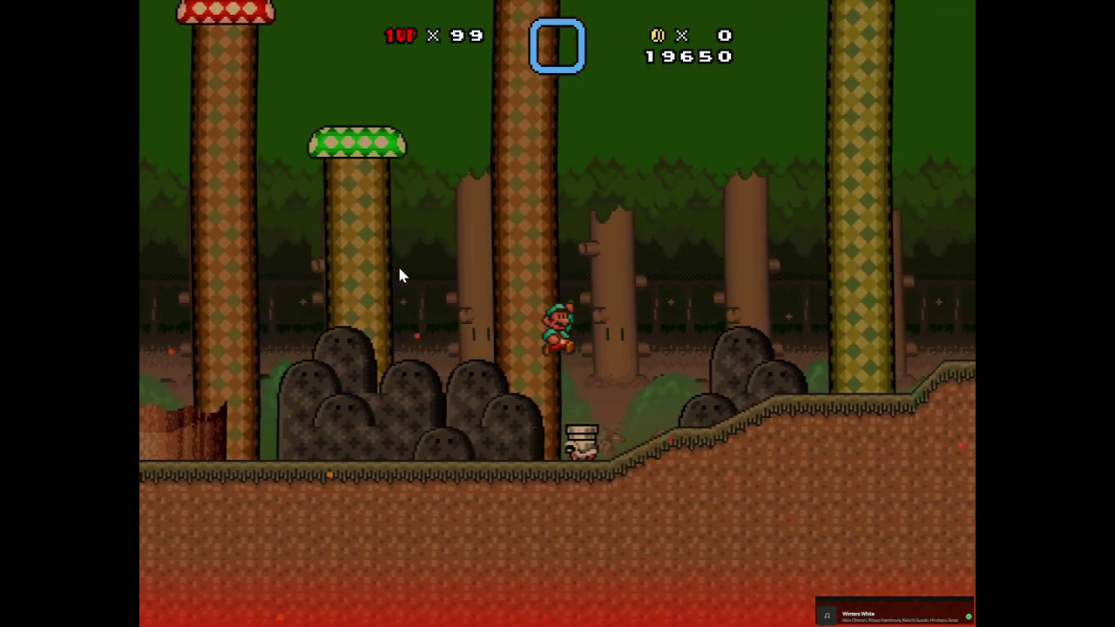
key(Right)
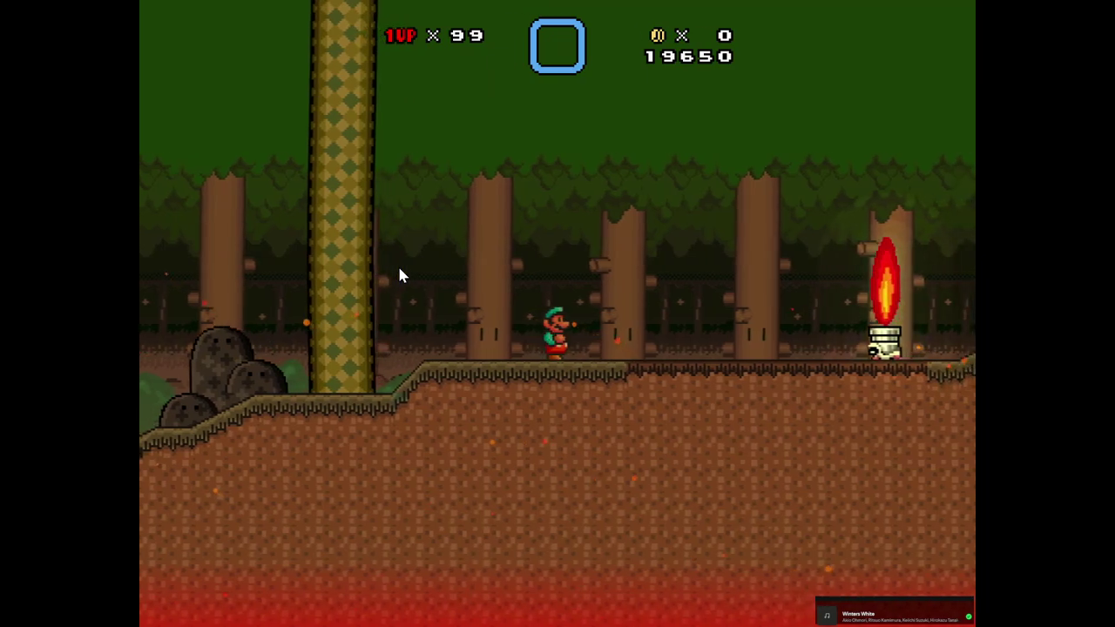
key(Right)
key(z)
key(Right)
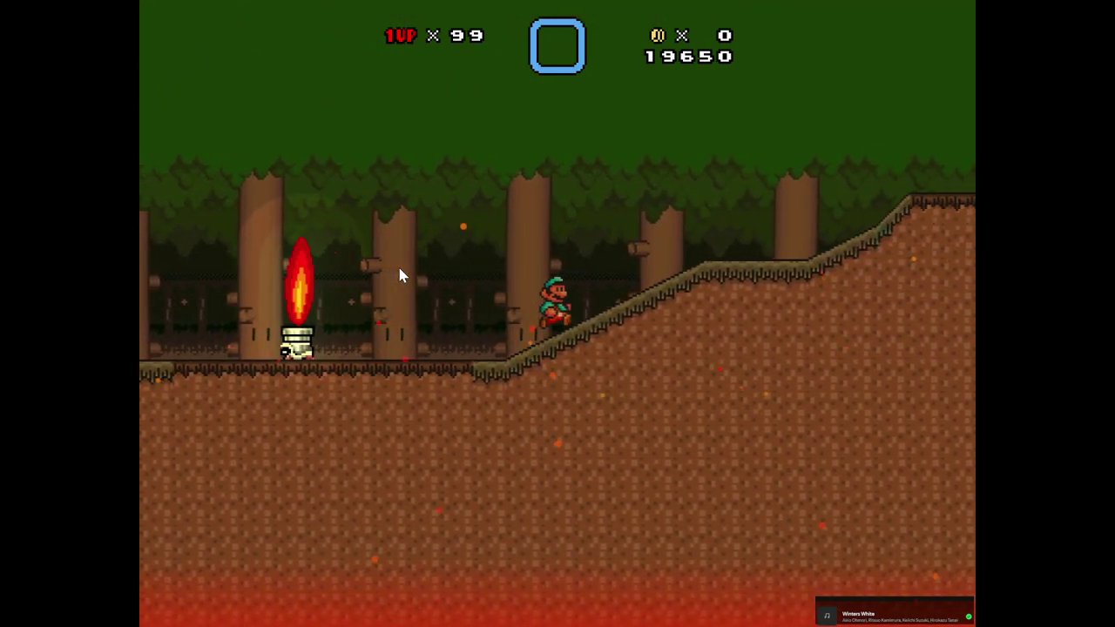
key(z)
key(Left)
key(Right)
key(z)
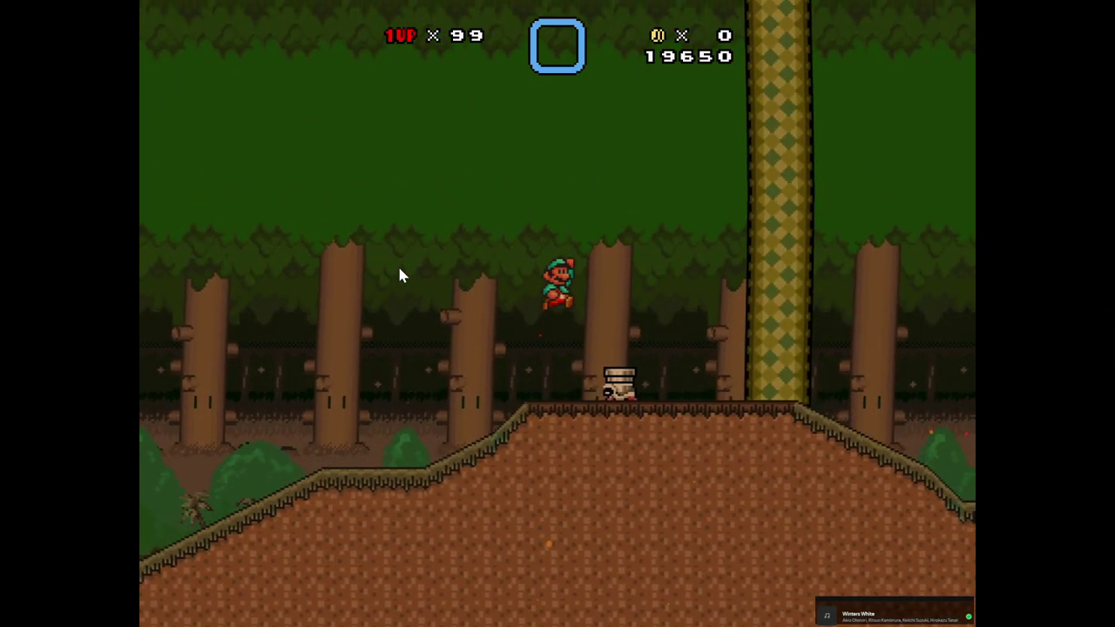
Observe how the Lakitu attacks around the rocks and tree stump, and leave the playtest
key(Right)
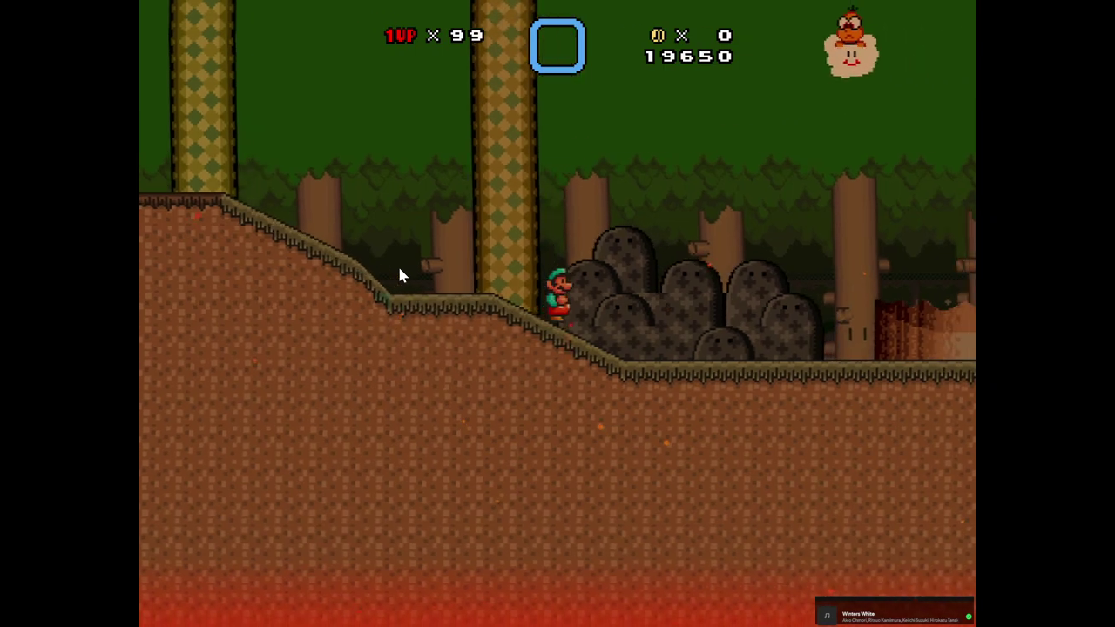
key(Right)
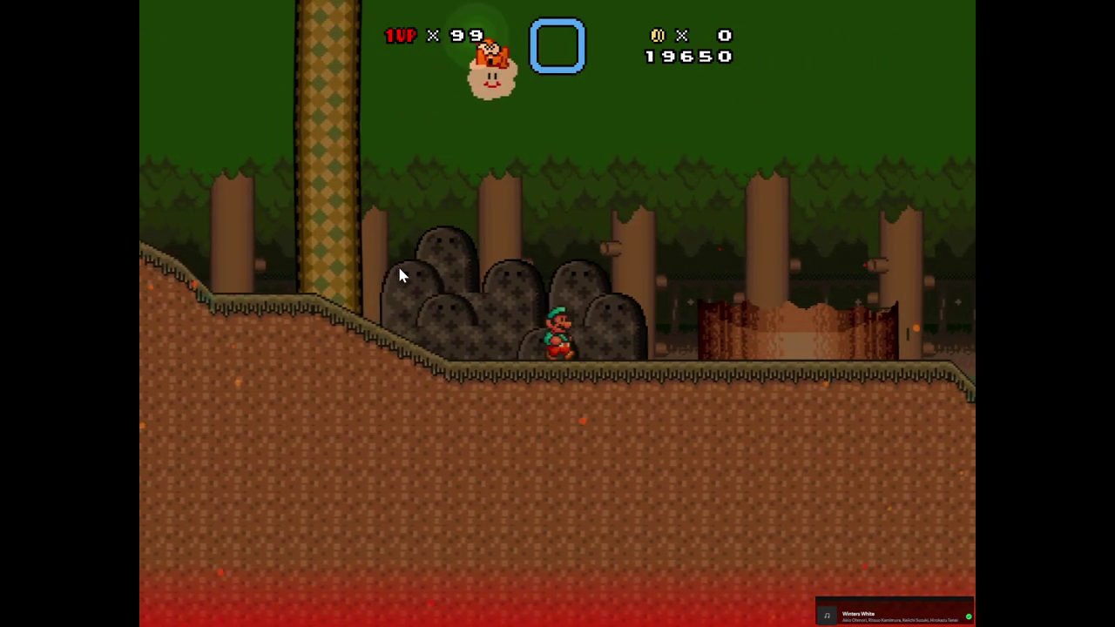
key(Right)
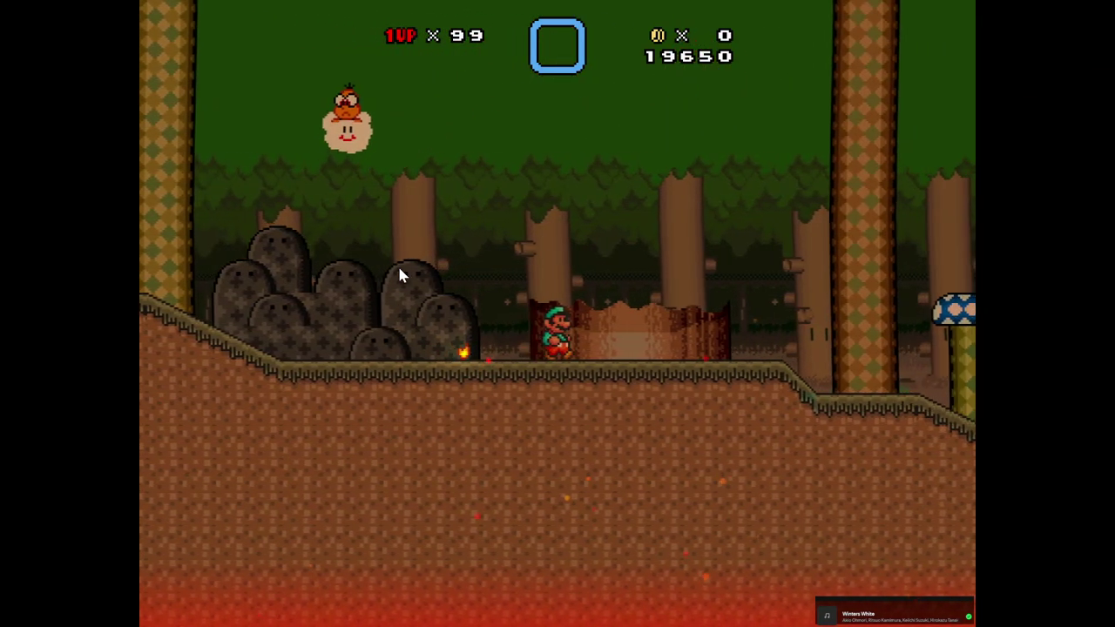
key(Left)
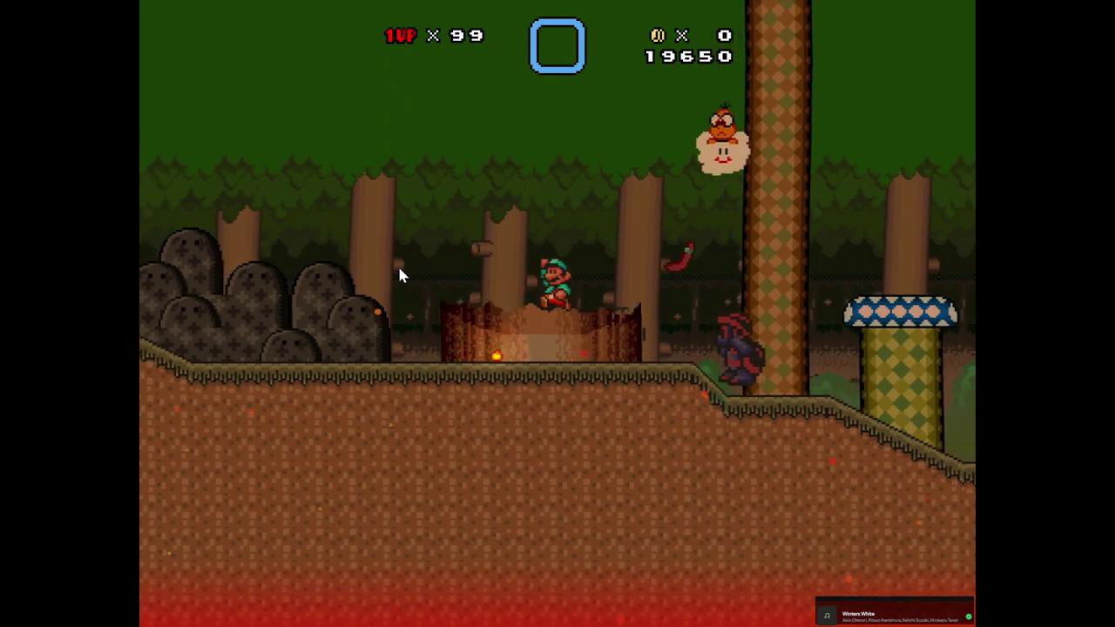
key(Escape)
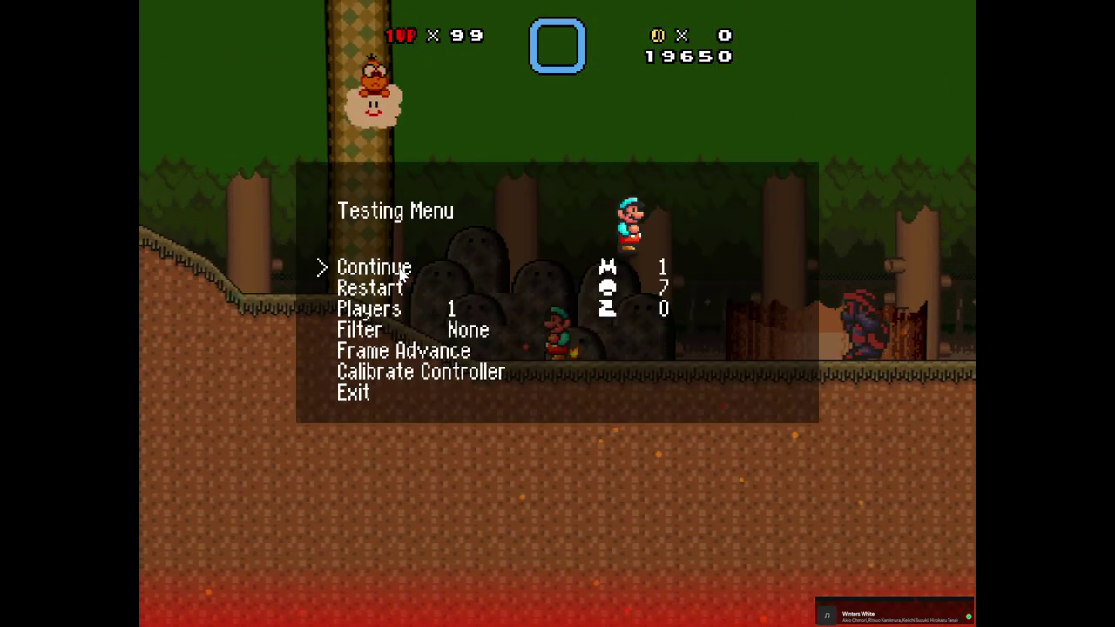
key(Return)
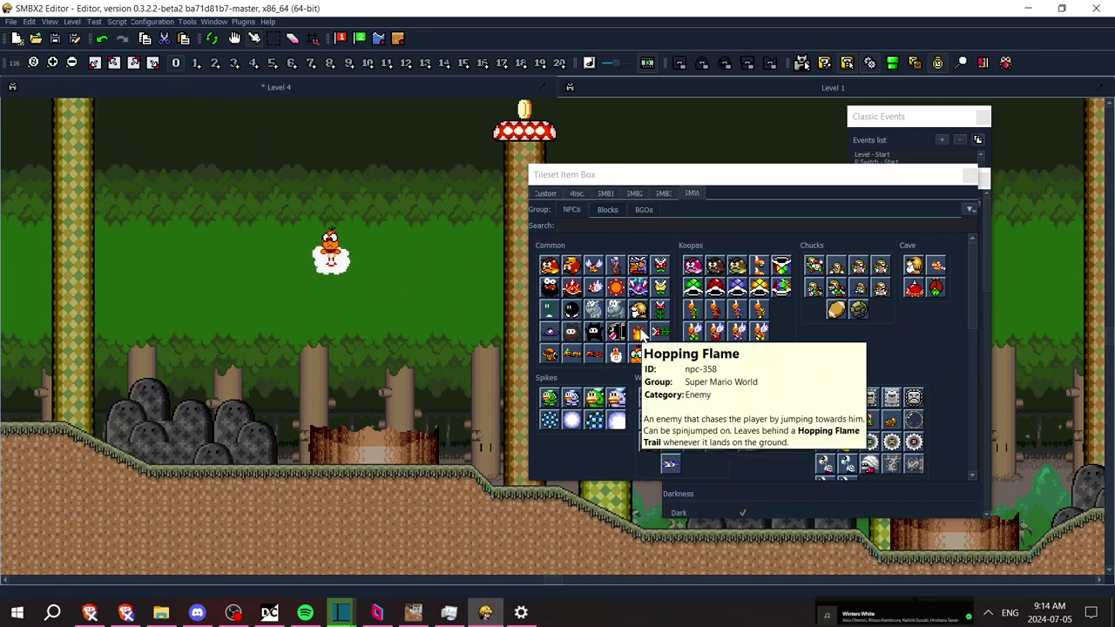
Check which NPC the placed Lakitu contains and compare it with the Hopping Flame, leaving the contents as they are
right_click(330, 244)
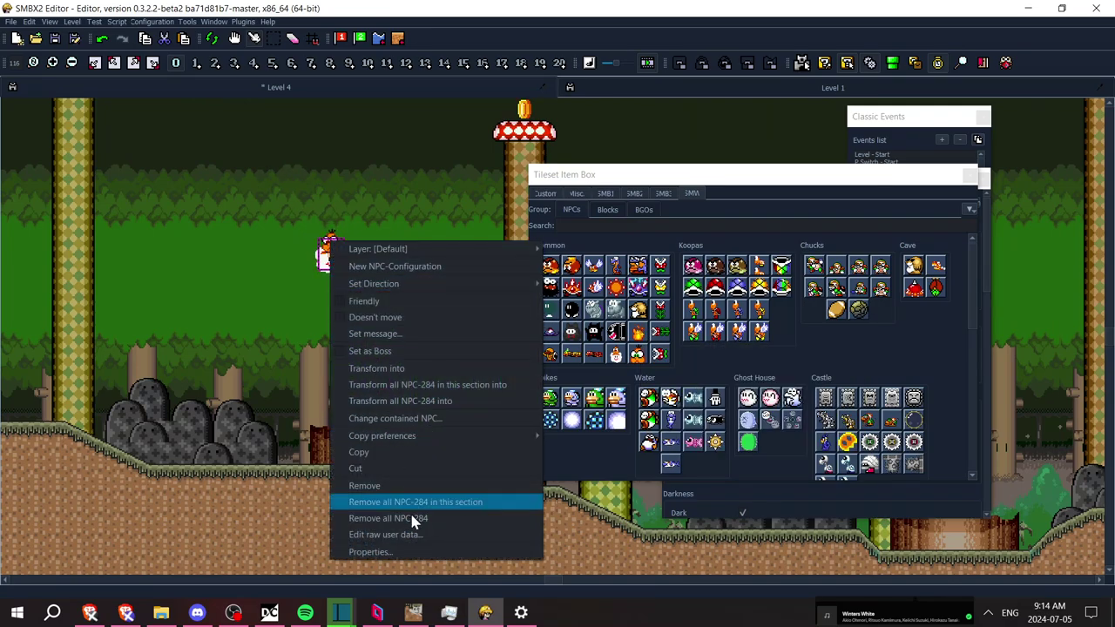
click(413, 553)
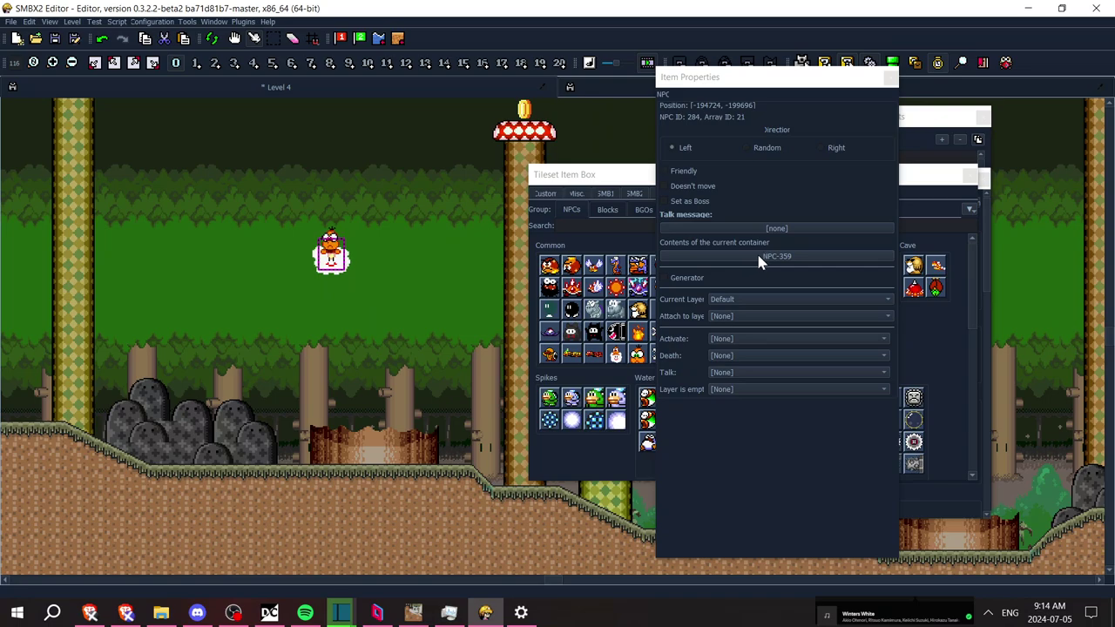
click(758, 256)
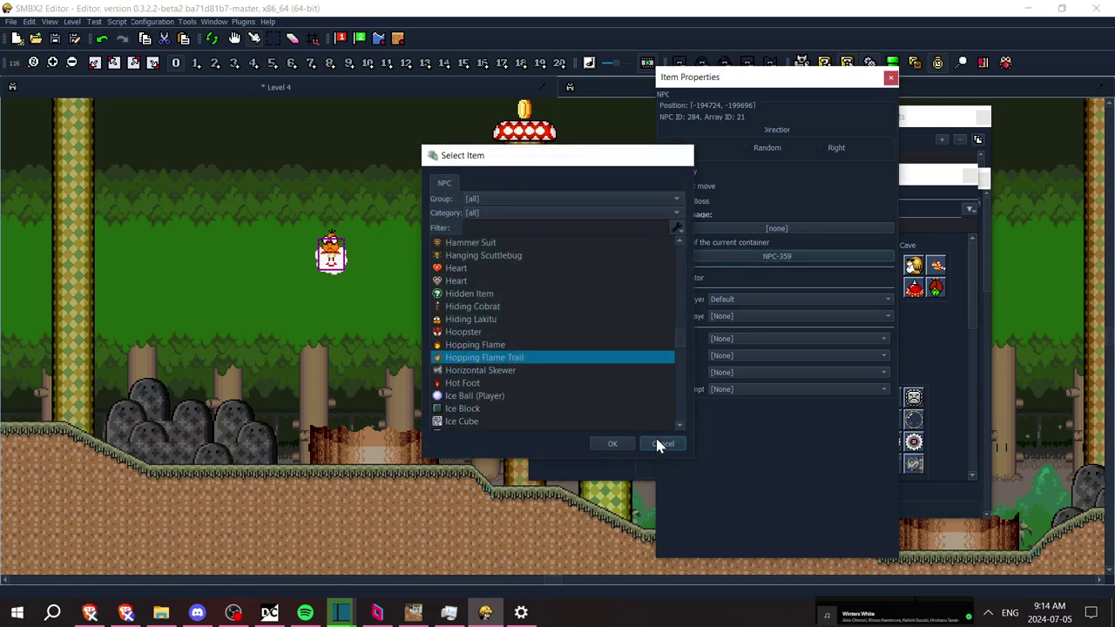
click(662, 444)
click(934, 340)
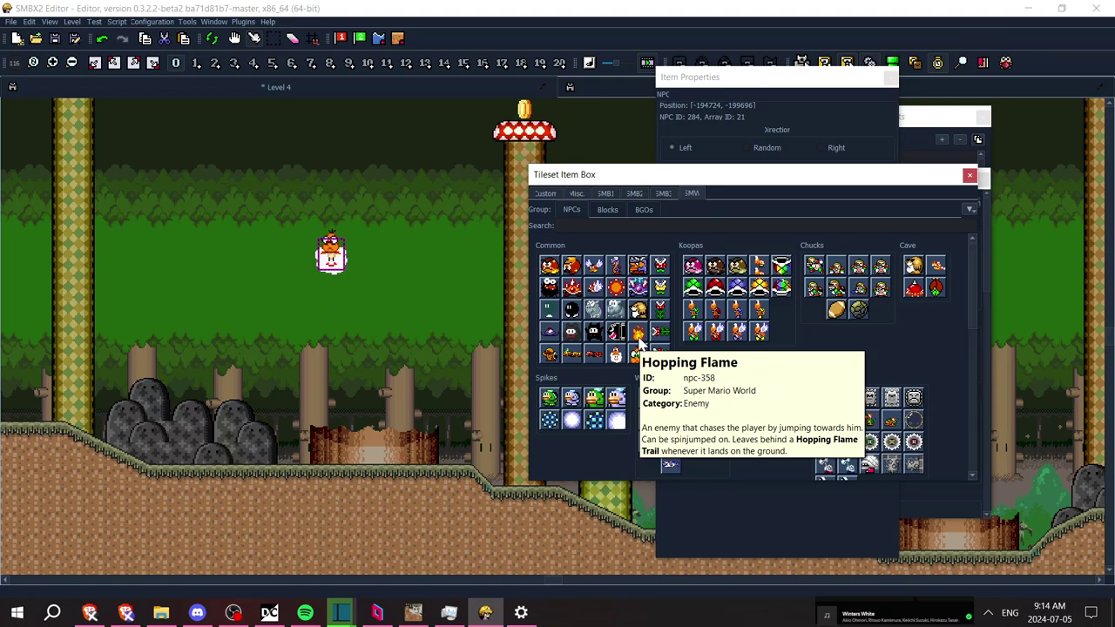
Look through the NPC categories for the flame the Hopping Flame leaves behind, ending with the Super Mario World projectiles
click(636, 340)
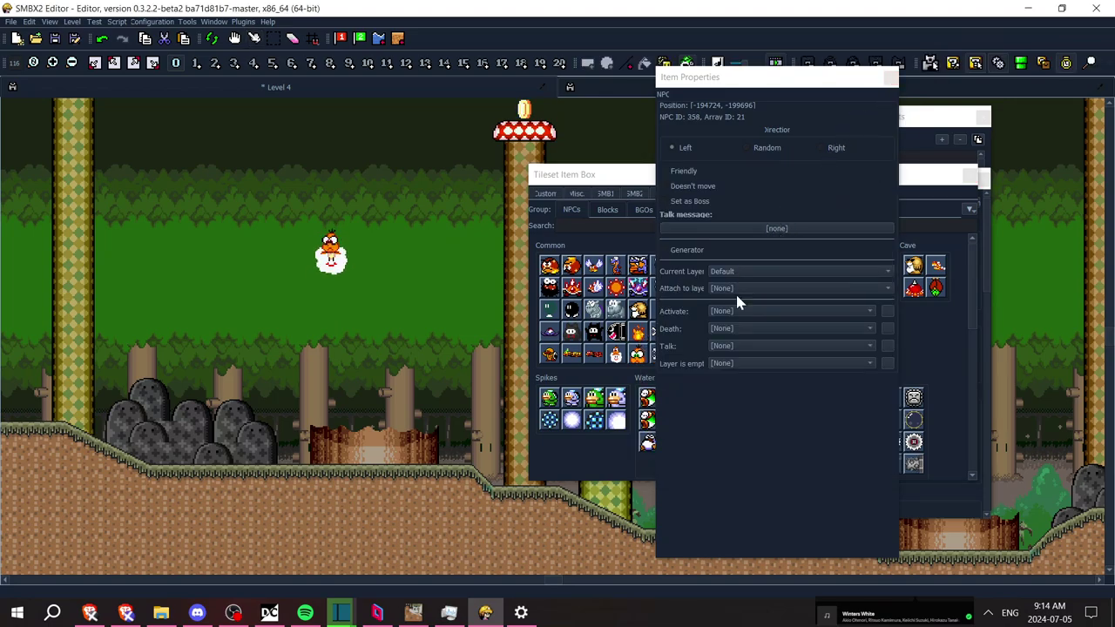
click(891, 78)
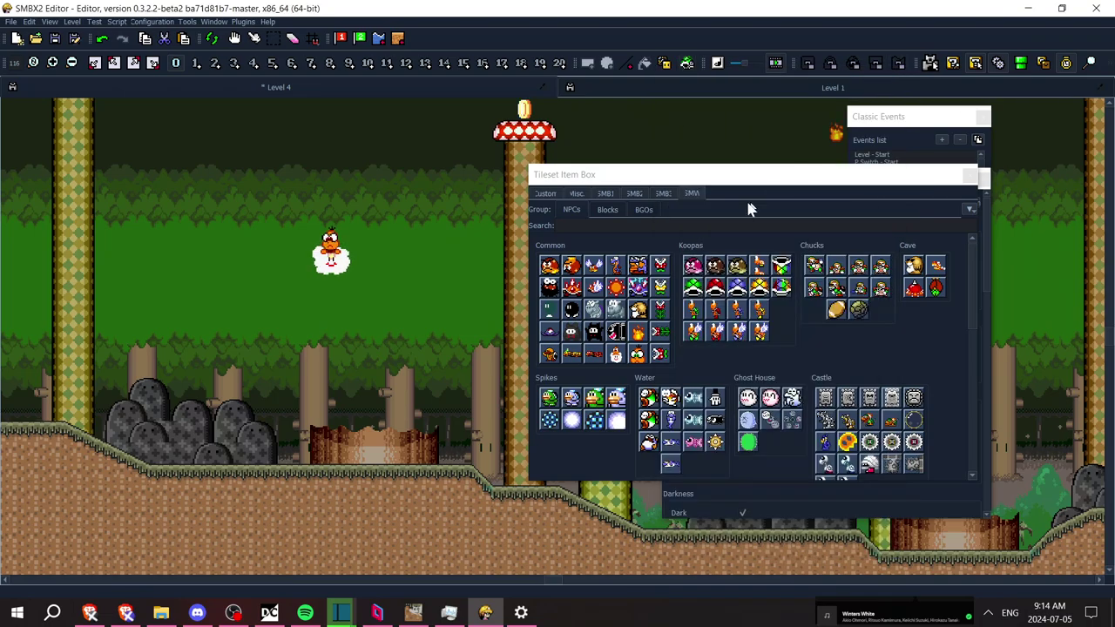
click(577, 194)
click(605, 193)
click(634, 193)
click(662, 194)
click(688, 194)
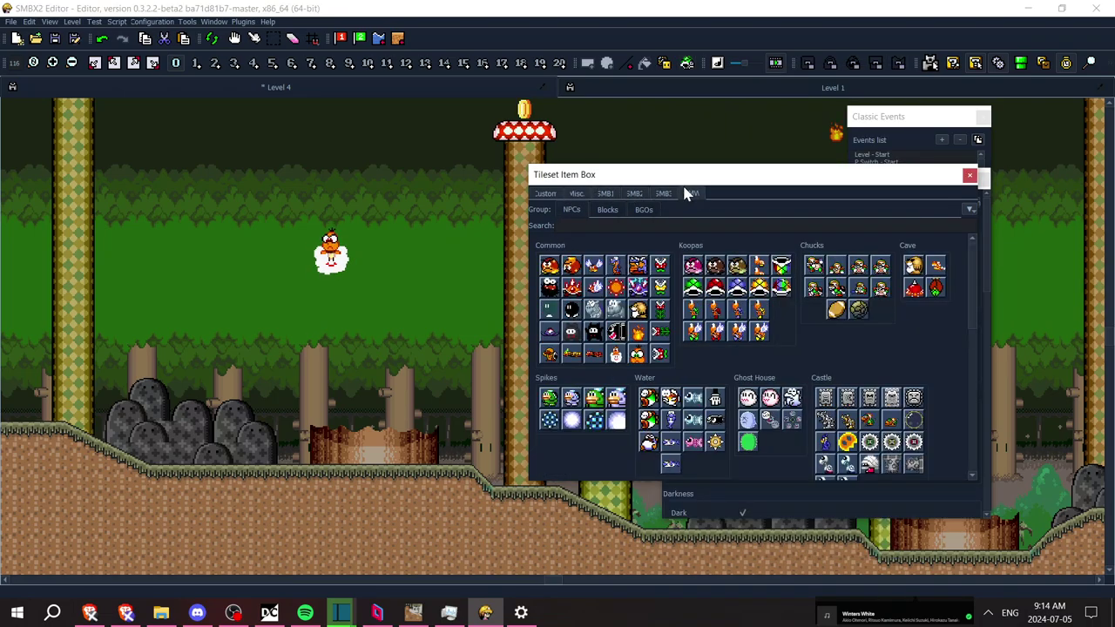
drag(974, 287, 962, 435)
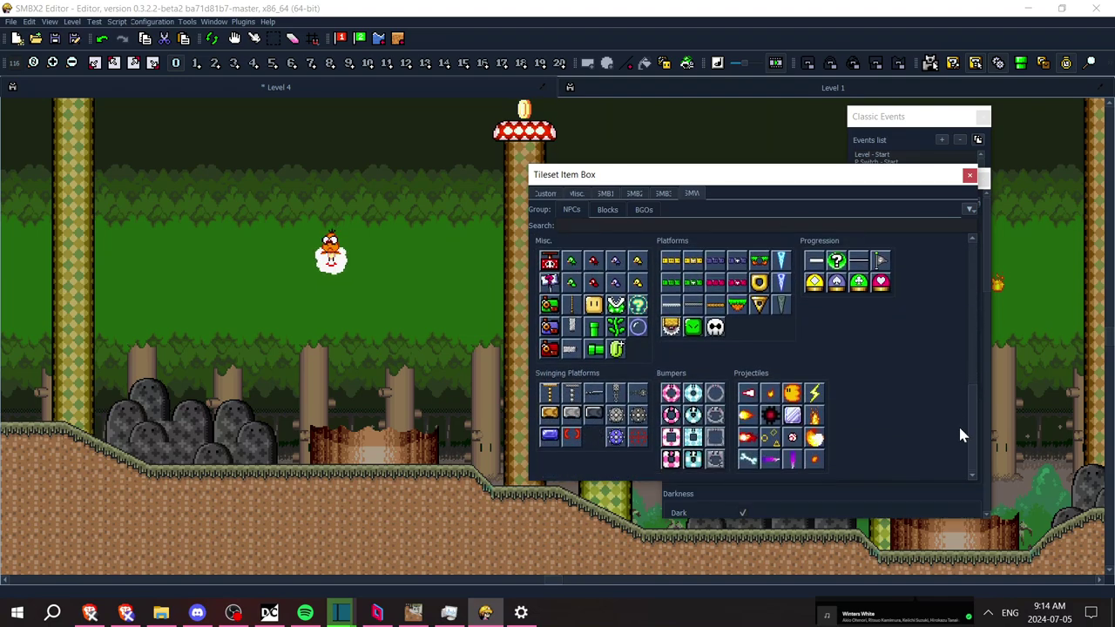
mouse_move(817, 419)
mouse_move(822, 460)
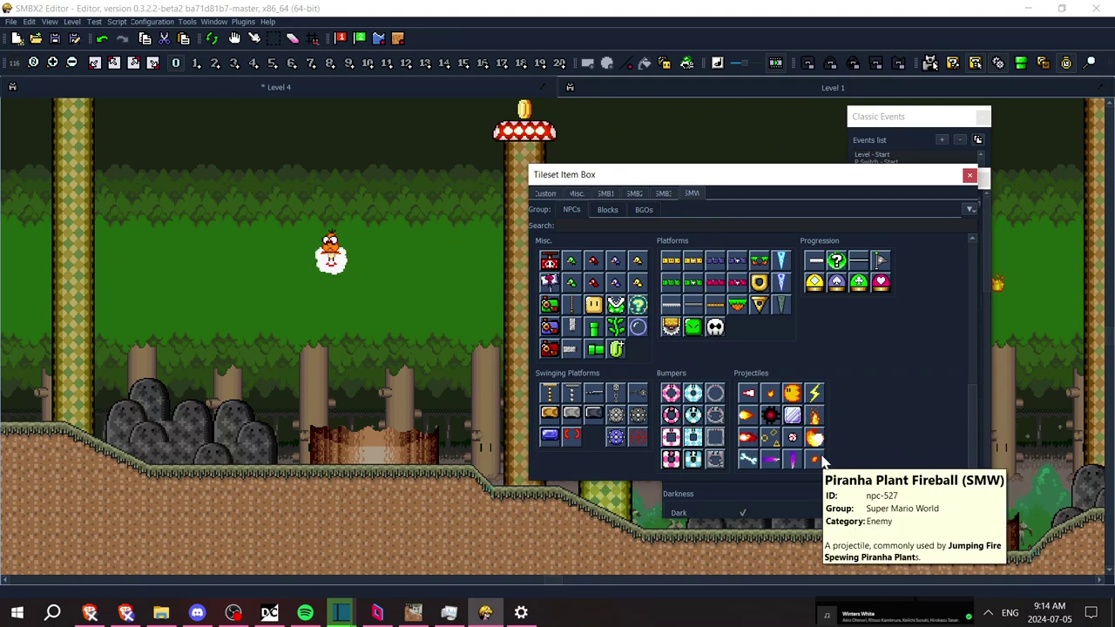
mouse_move(772, 396)
Place a Hopping Flame Trail set to not move in the air between the rocks and the tree stump, and return to selection mode
click(772, 396)
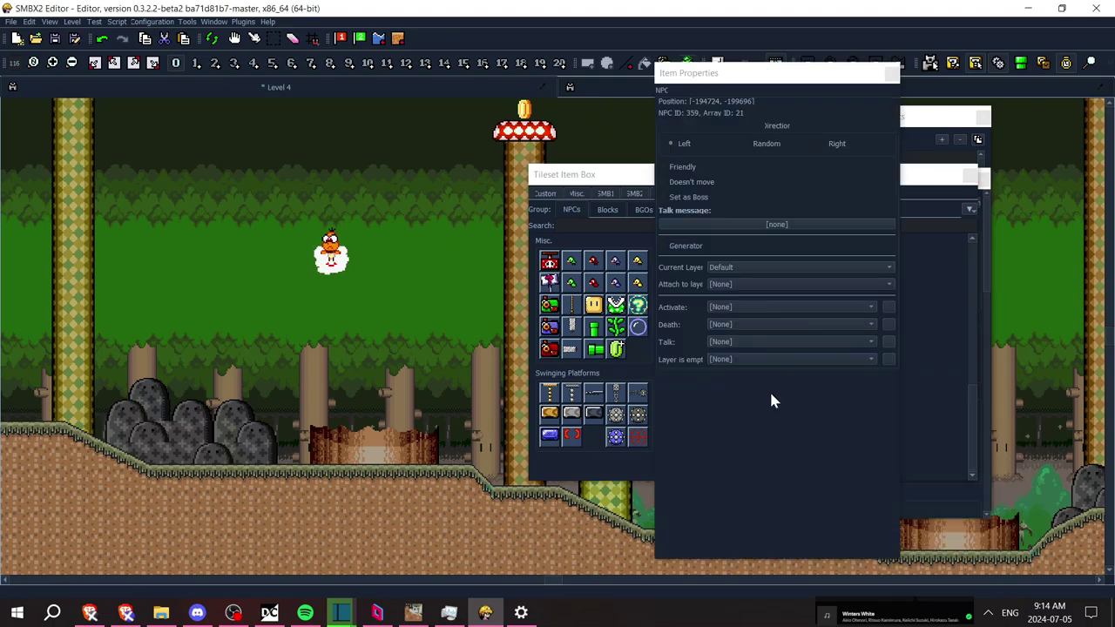
click(734, 267)
click(732, 268)
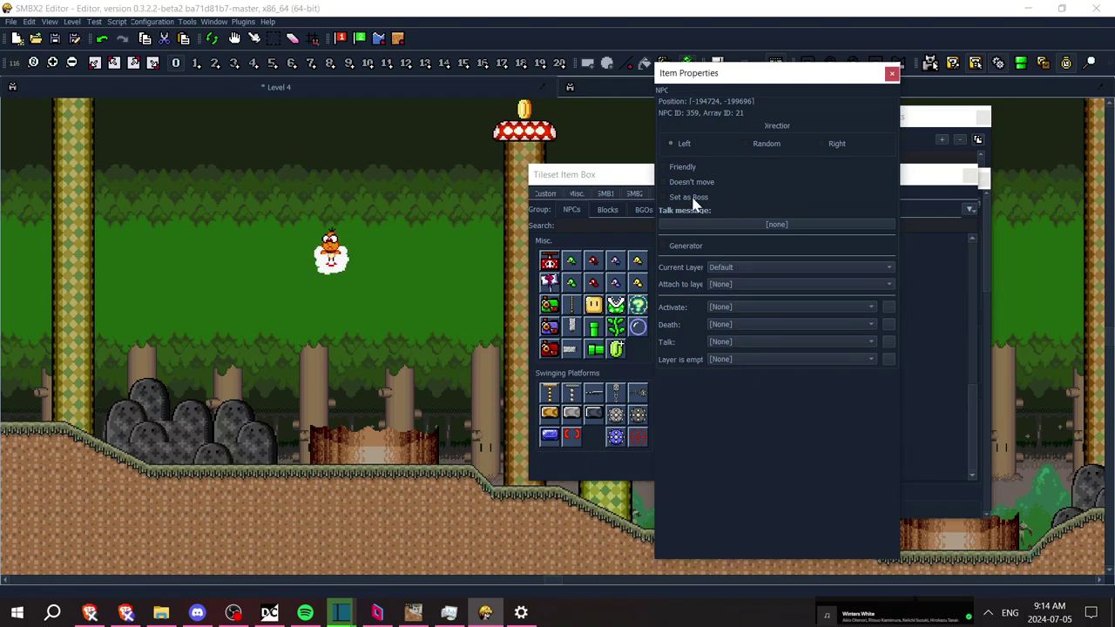
click(693, 182)
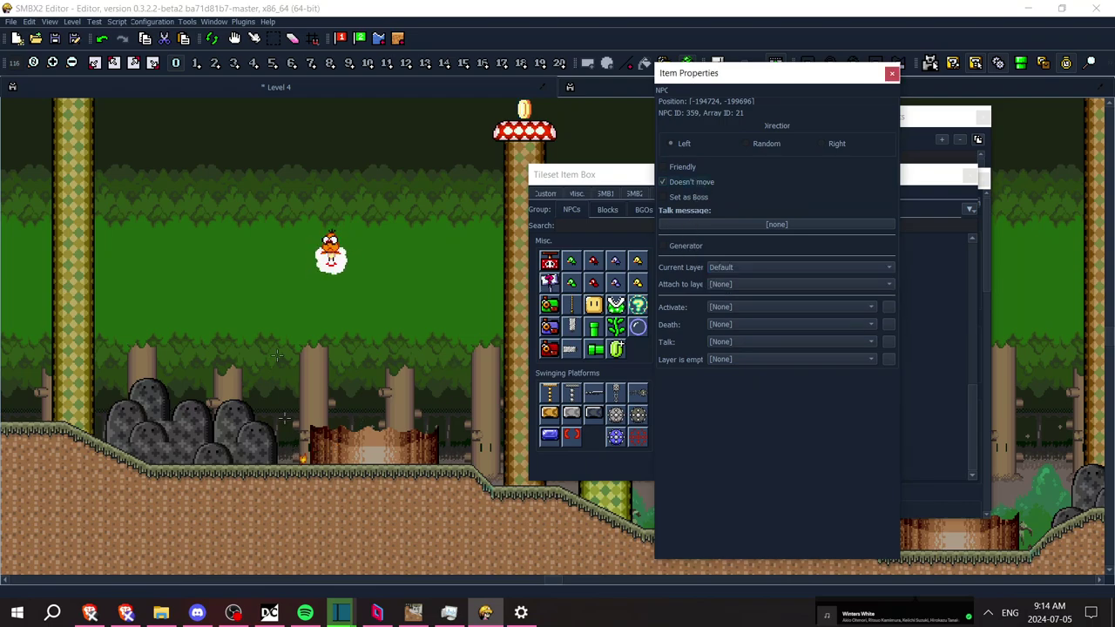
click(251, 36)
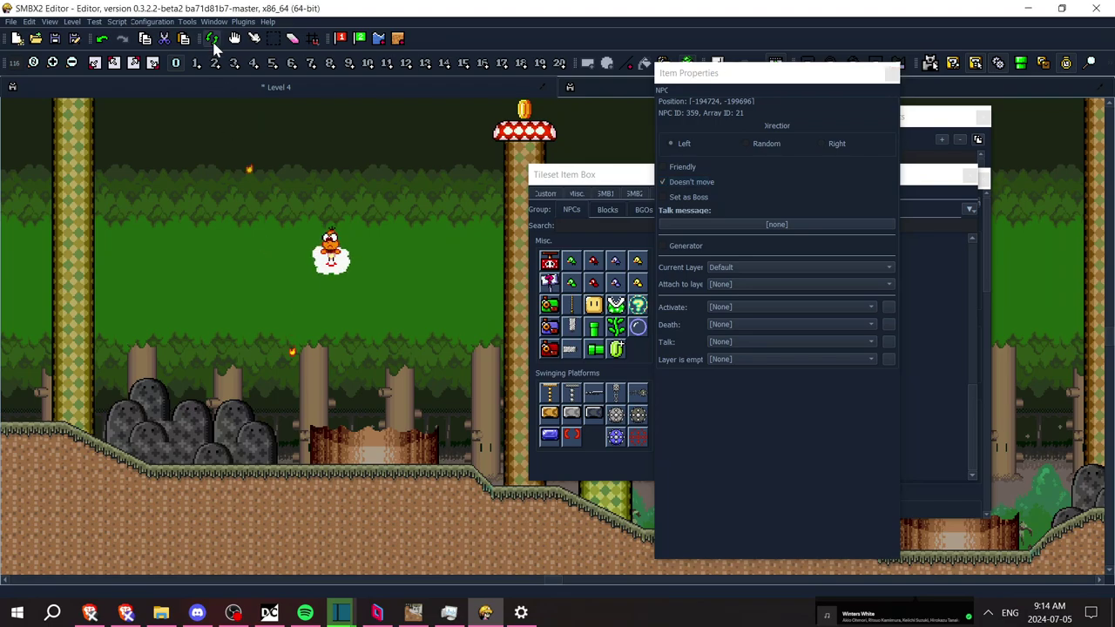
Create a new NPC configuration for the placed flame trail with a speed multiplier of 0.00, then save and close it
right_click(291, 354)
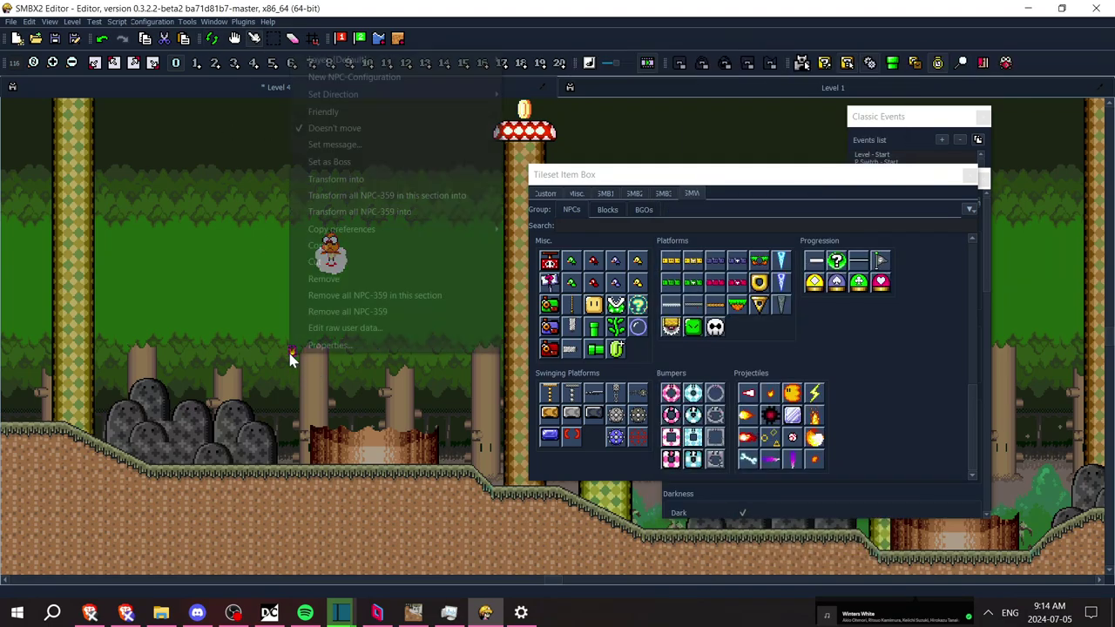
click(384, 80)
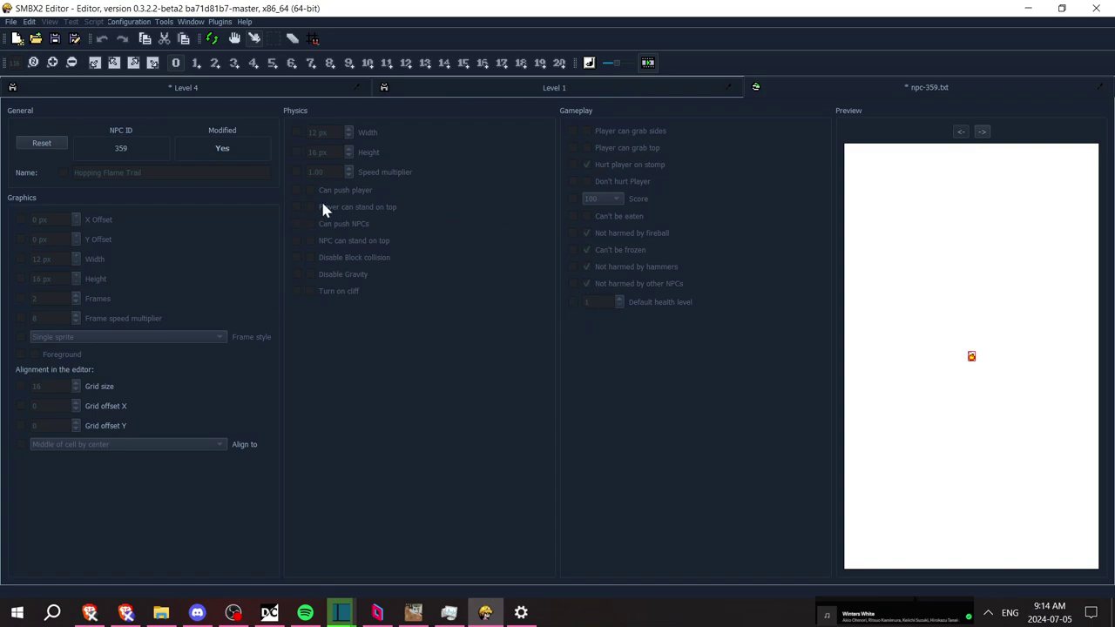
click(296, 172)
drag(336, 171, 291, 177)
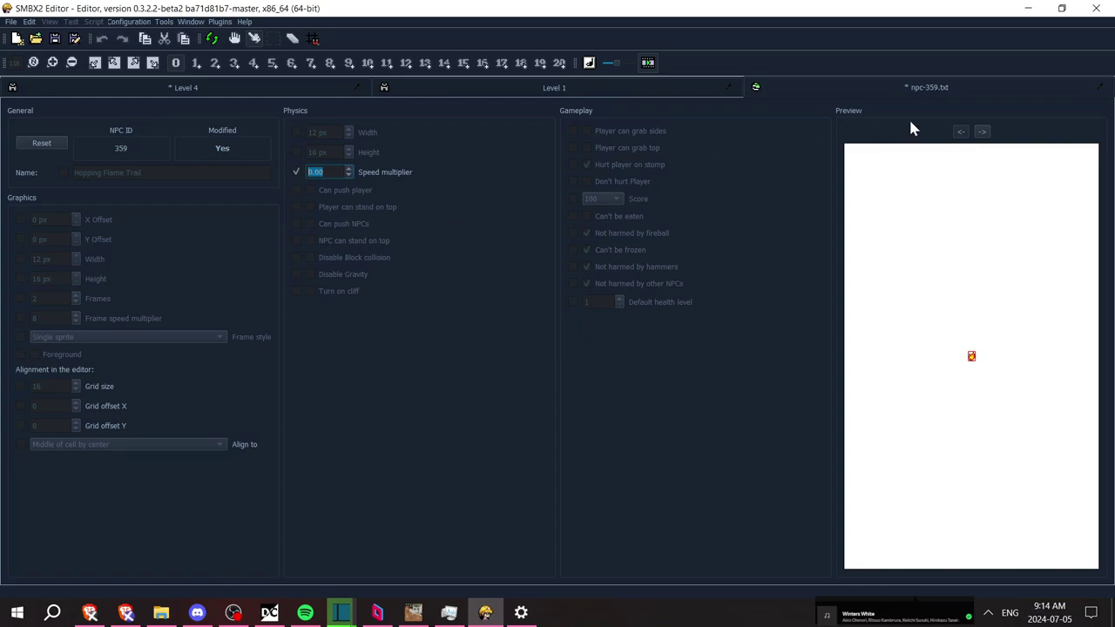
click(1099, 87)
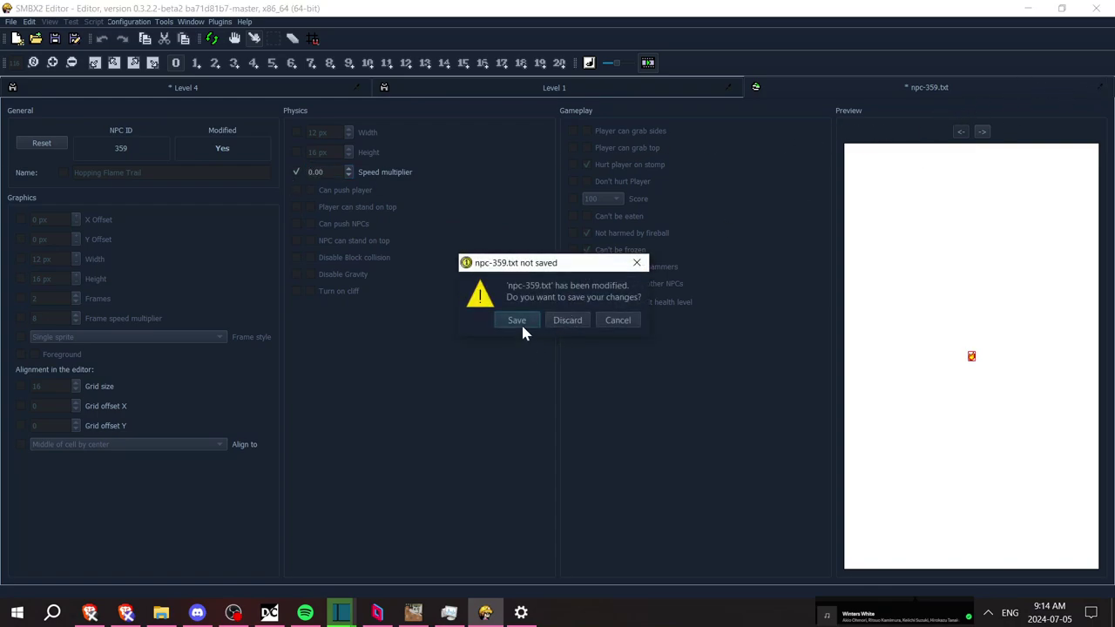
click(518, 322)
click(531, 407)
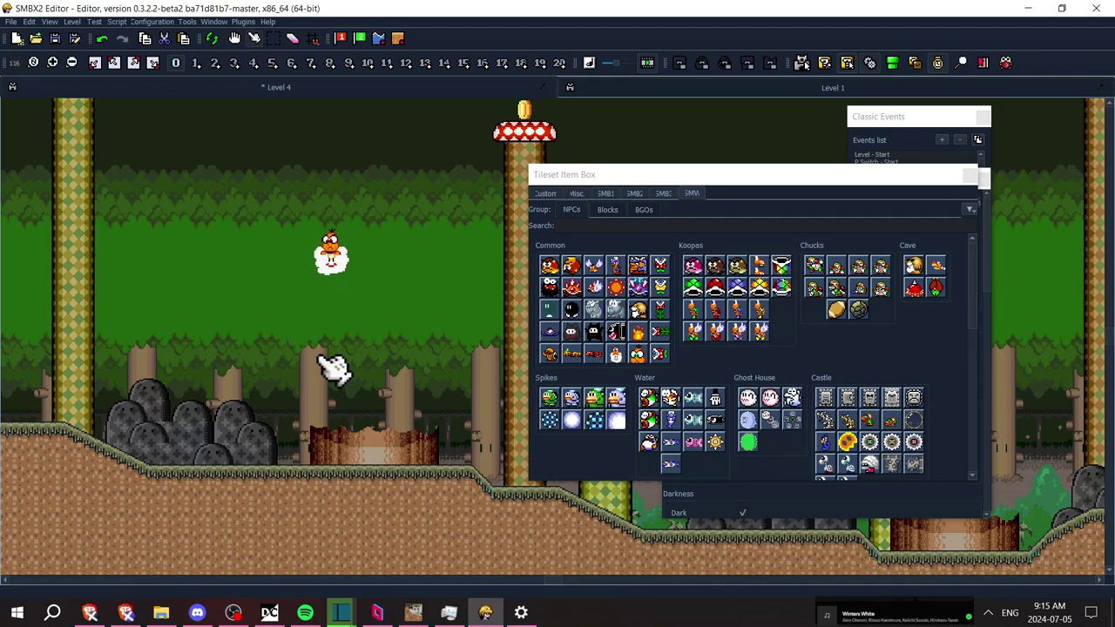
Reposition the Lakitu so that it hovers above the group of rocks
drag(334, 253, 396, 257)
key(Left)
key(Left)
key(Right)
Move the walking burner near the foot of the slope farther left along the flat ground
scroll(396, 262, right, 5)
scroll(266, 277, left, 8)
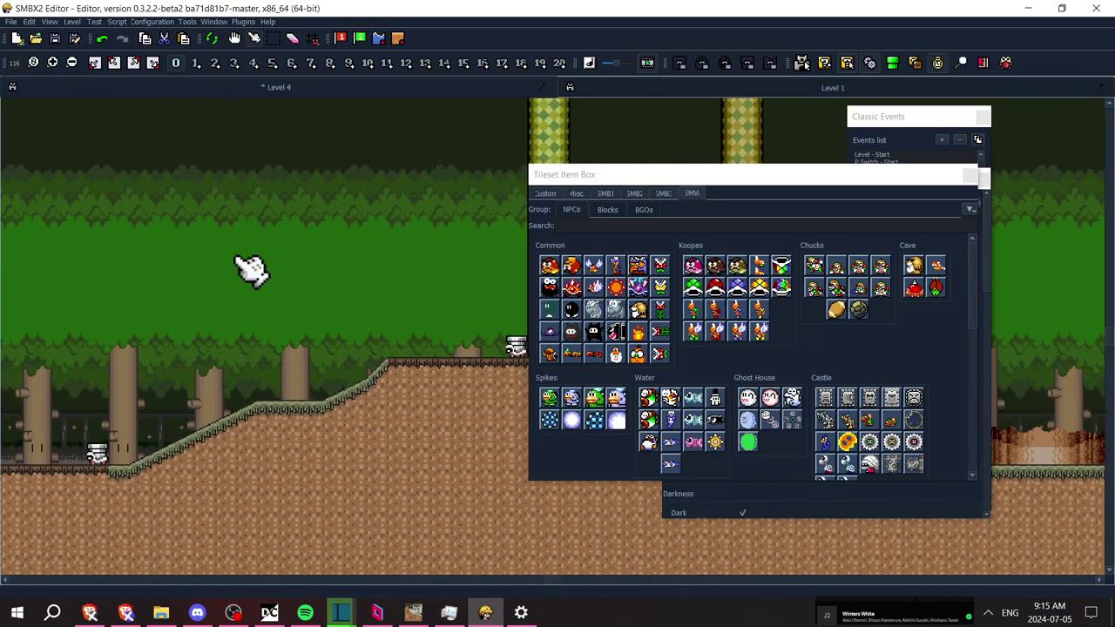
scroll(230, 386, left, 8)
scroll(323, 379, right, 4)
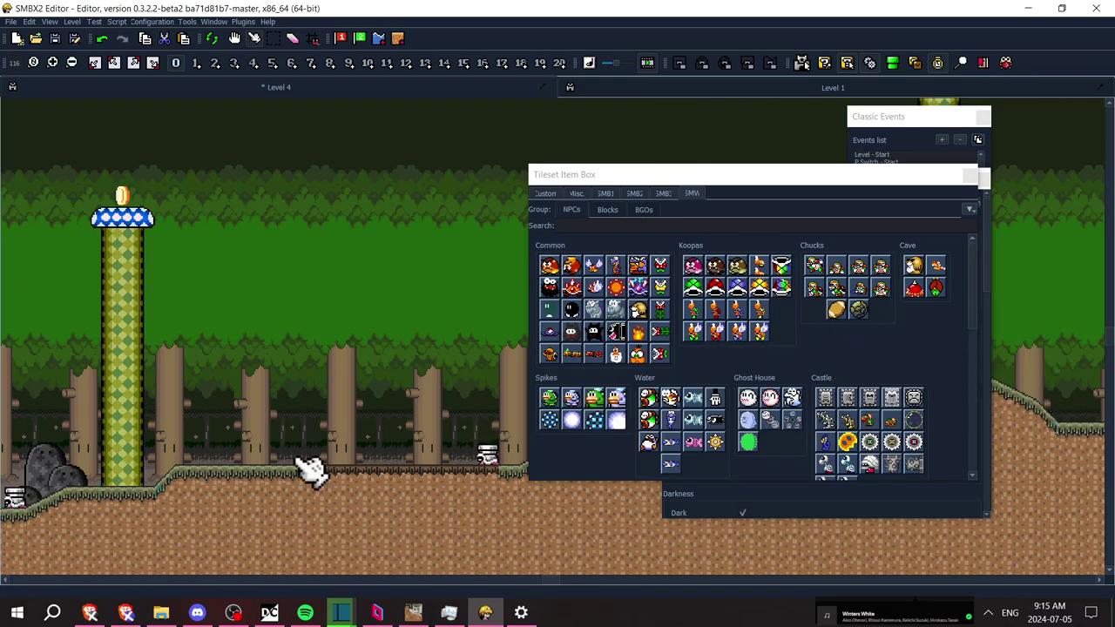
drag(486, 460, 314, 454)
key(Right)
key(Left)
click(605, 194)
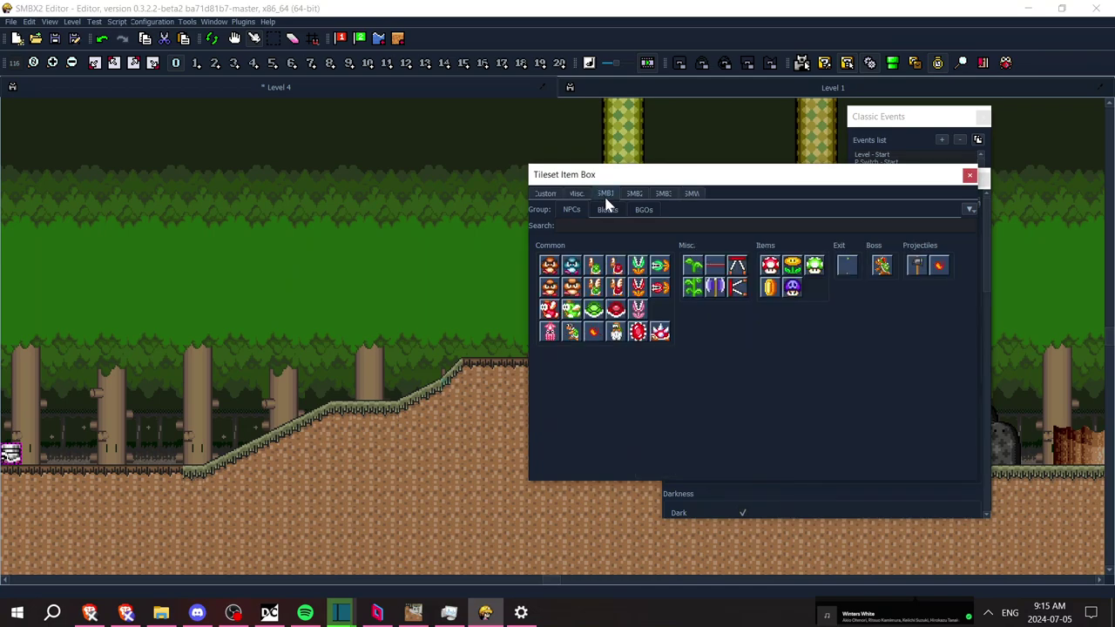
click(660, 196)
click(636, 194)
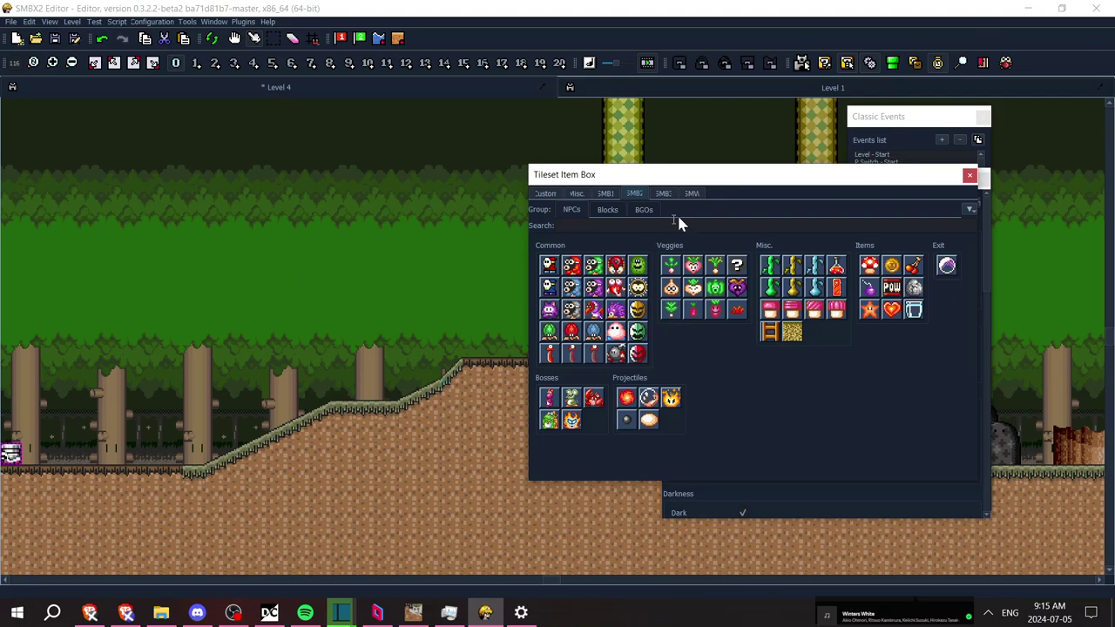
click(664, 195)
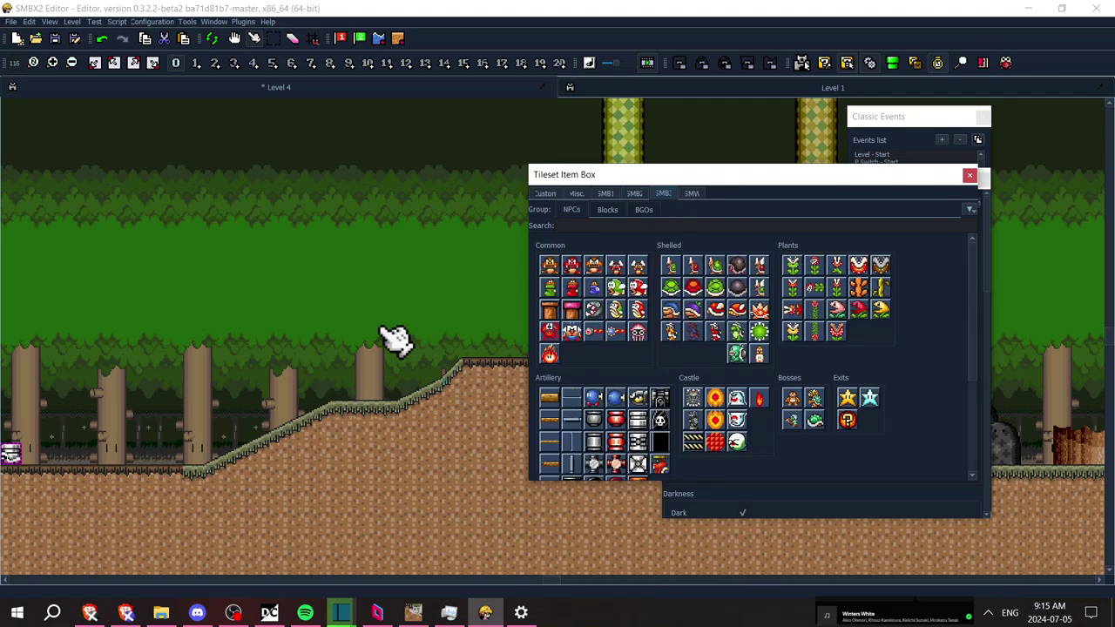
Move the walking burner on the hilltop left, toward the top of the slope
click(389, 328)
key(Right)
drag(380, 345, 255, 338)
key(Right)
scroll(301, 342, right, 8)
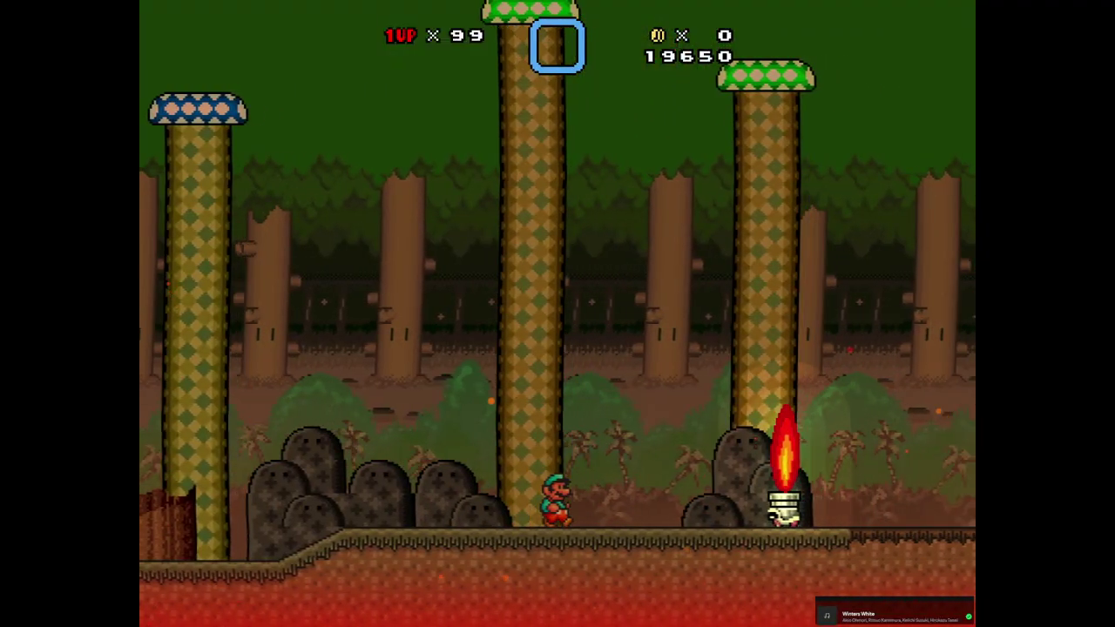
Playtest the level, running and jumping past the walking burners and over the hill toward the Lakitu's area
key(Right)
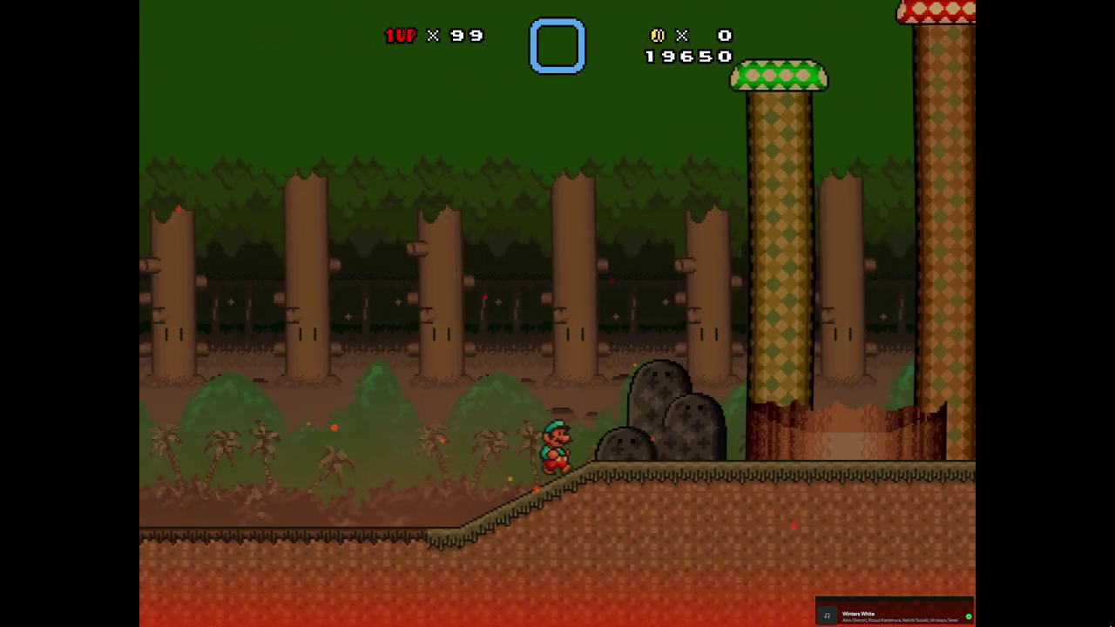
key(Right)
key(z)
key(Right)
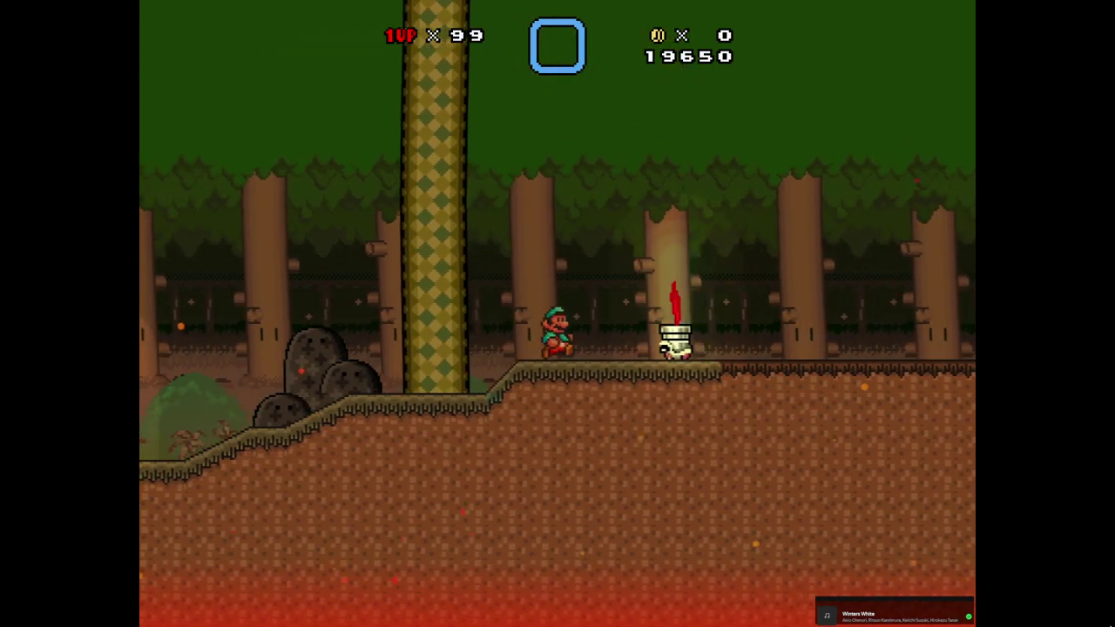
key(z)
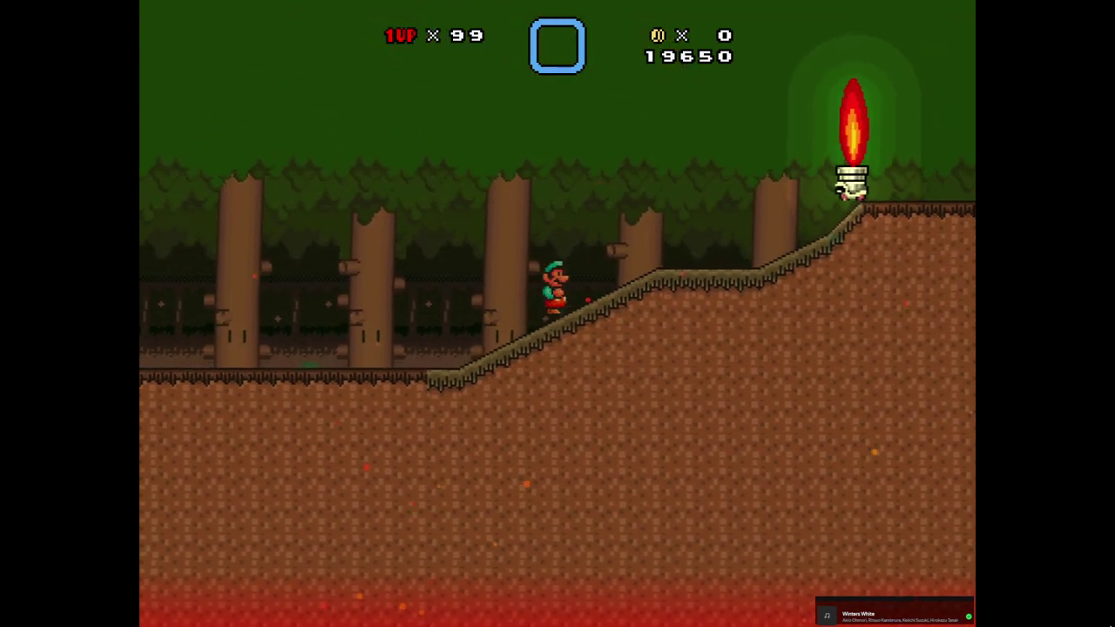
key(x)
key(Right)
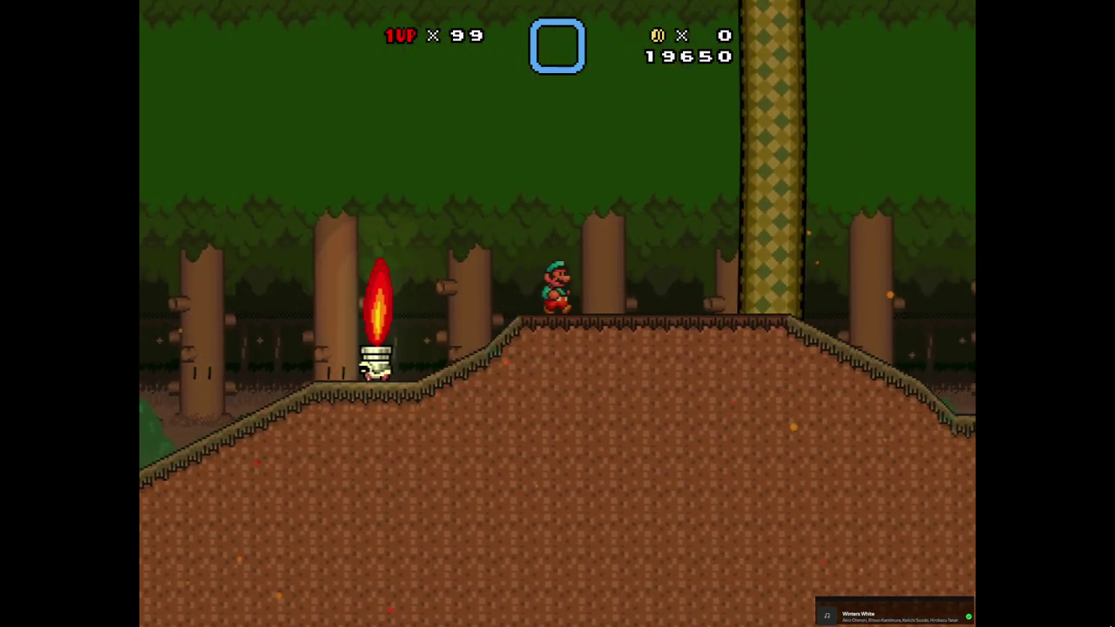
key(Right)
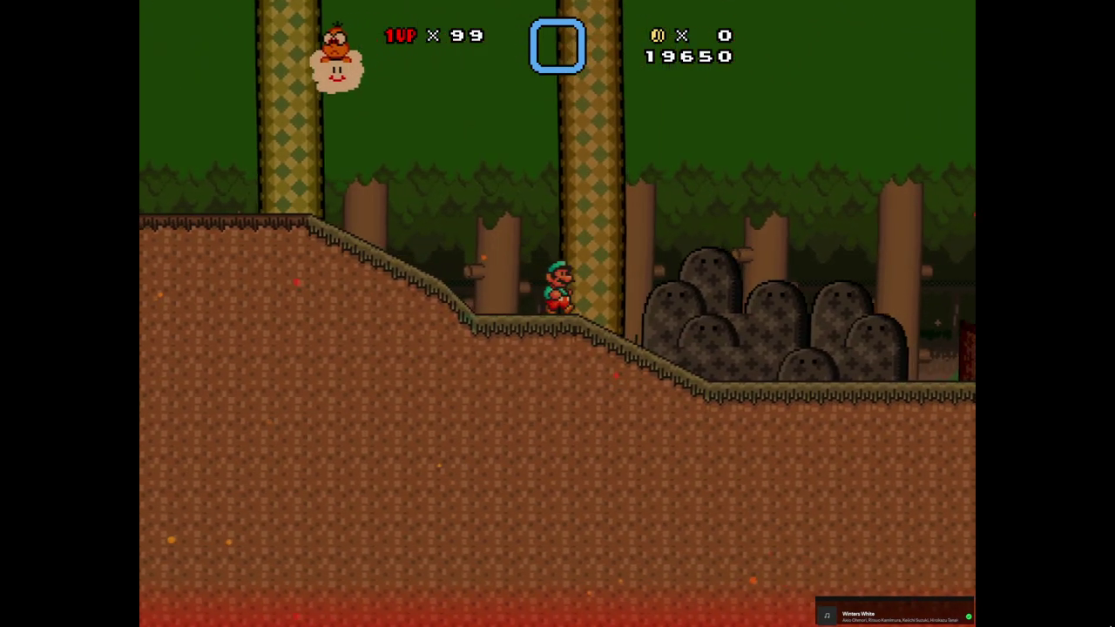
Check how the Lakitu's flames and the bro behave around the rocks and tree stump, and leave the playtest
key(Right)
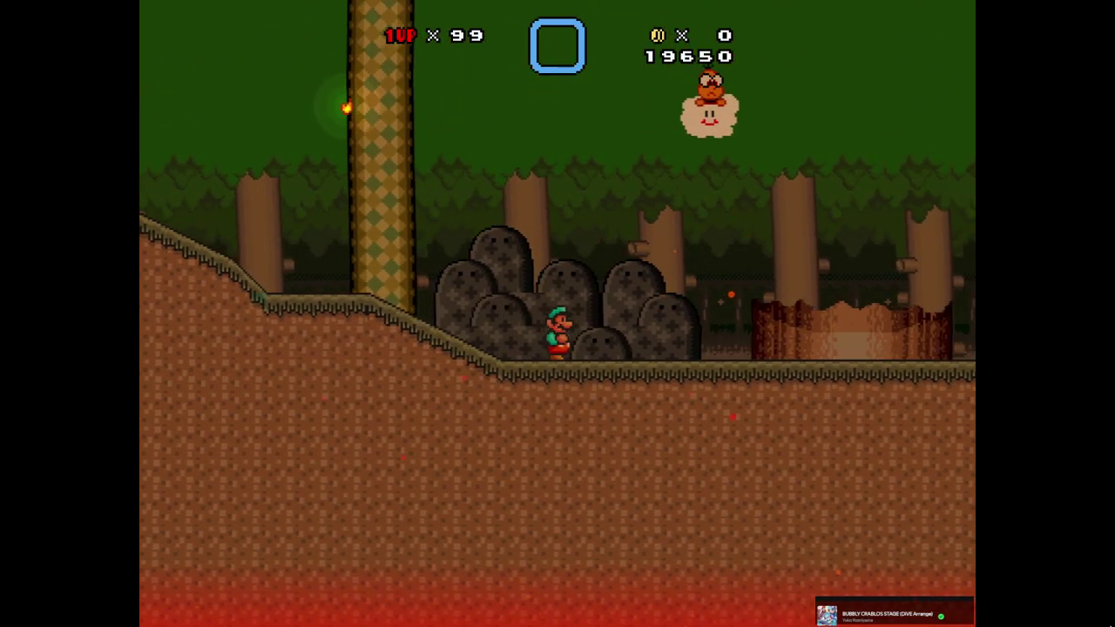
key(Right)
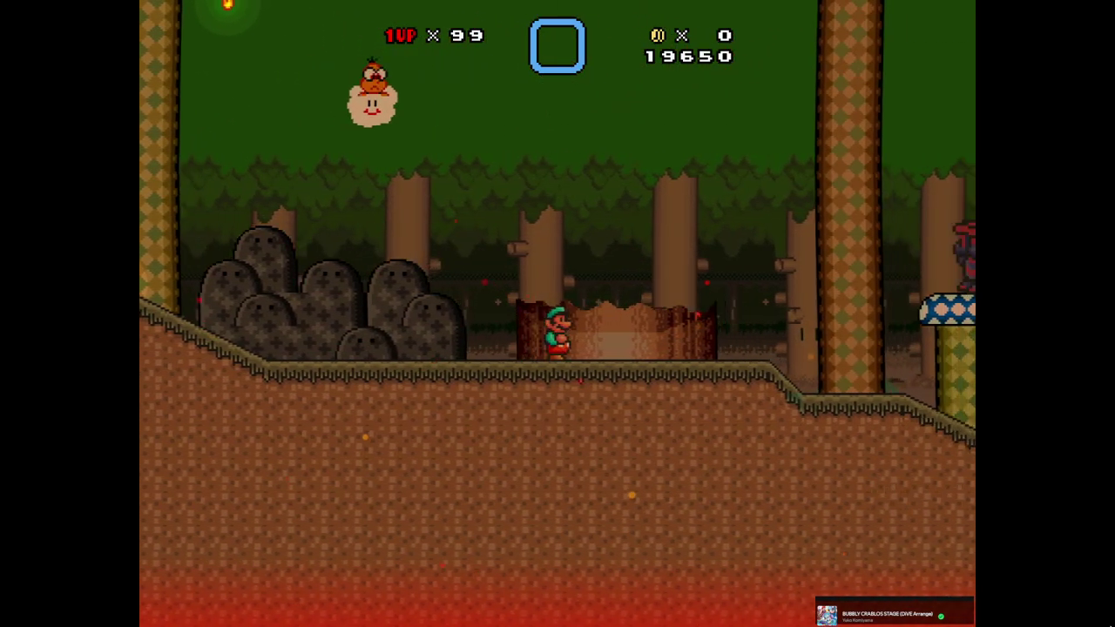
key(Left)
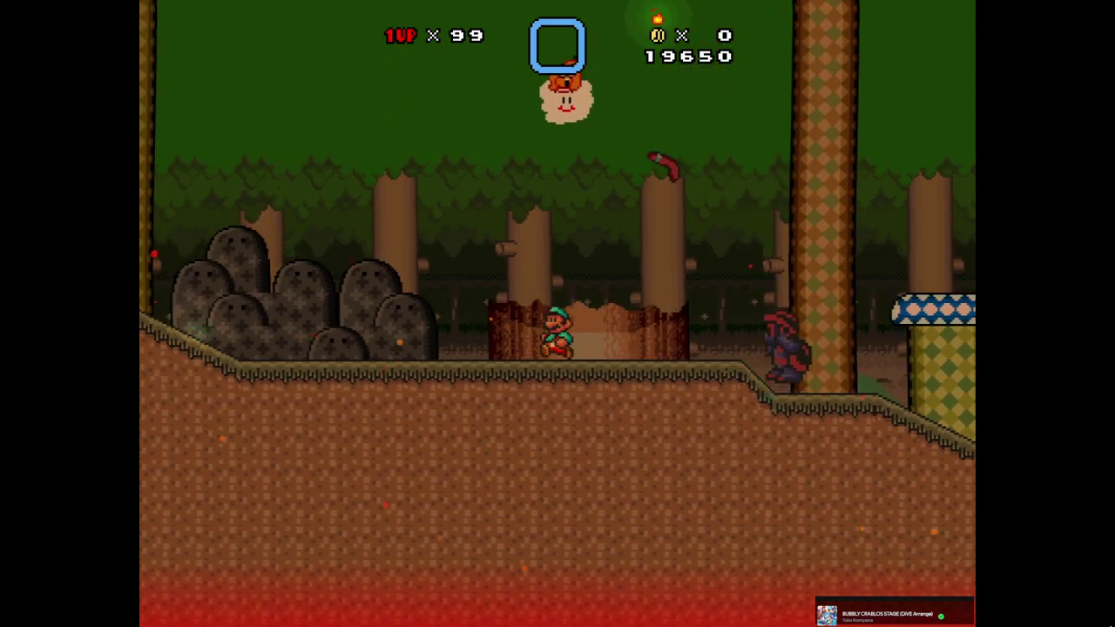
key(Right)
key(x)
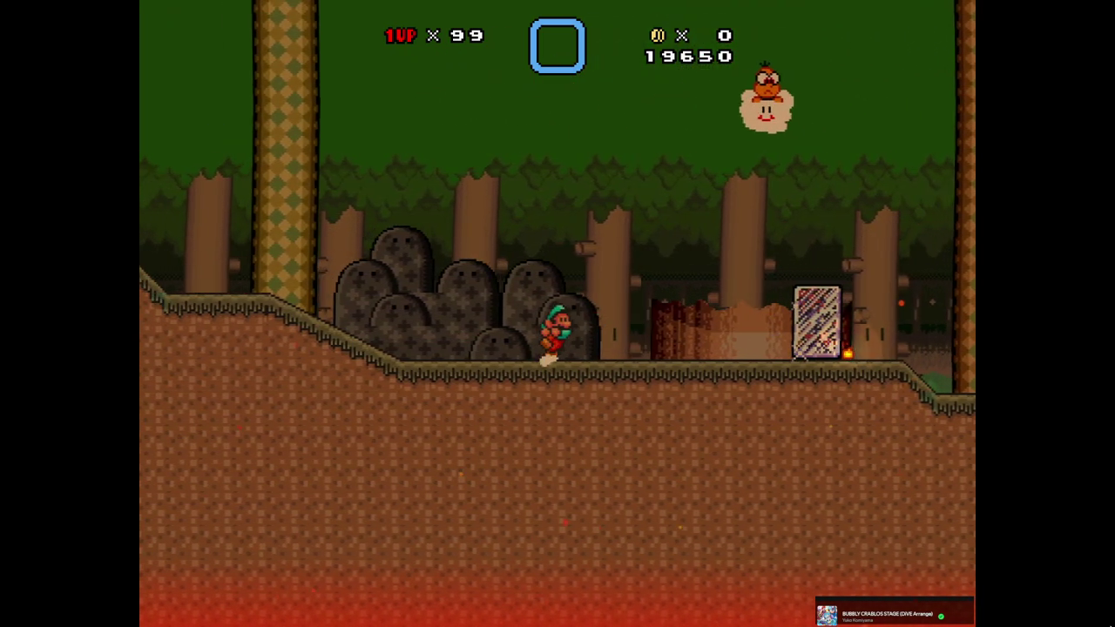
key(Escape)
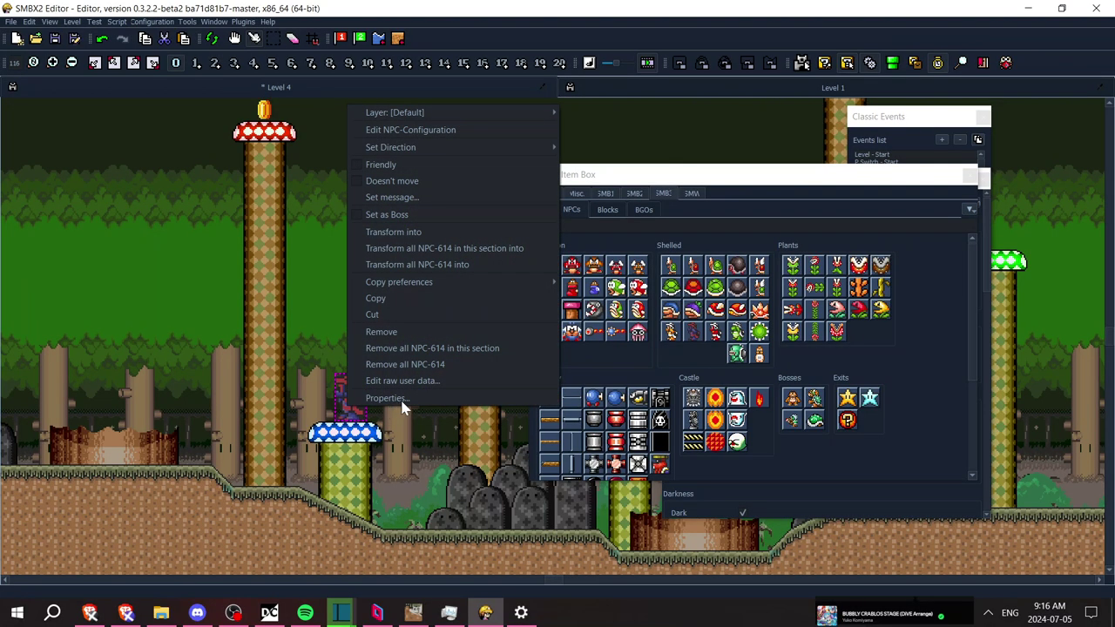
Set the bro standing on the blue mushroom platform to not move and close its properties
click(398, 402)
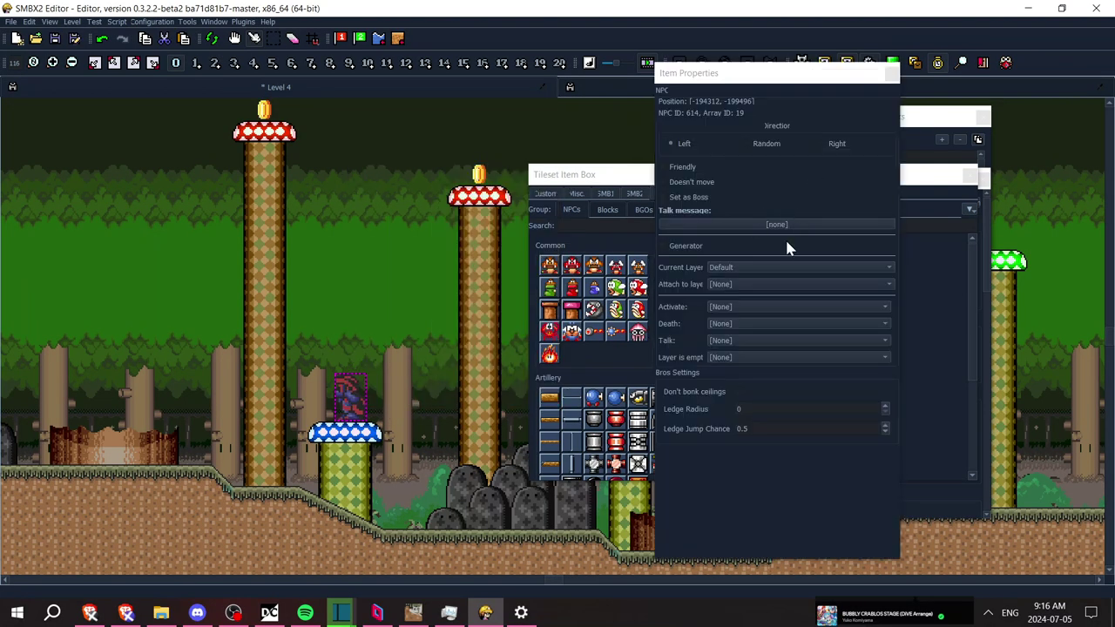
click(702, 185)
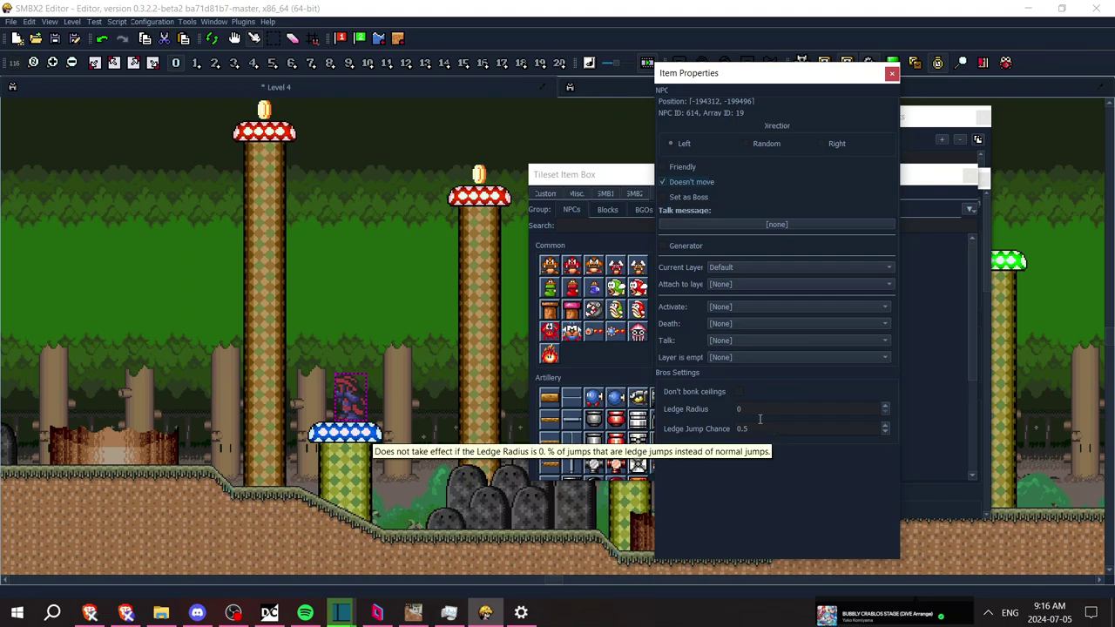
mouse_move(736, 399)
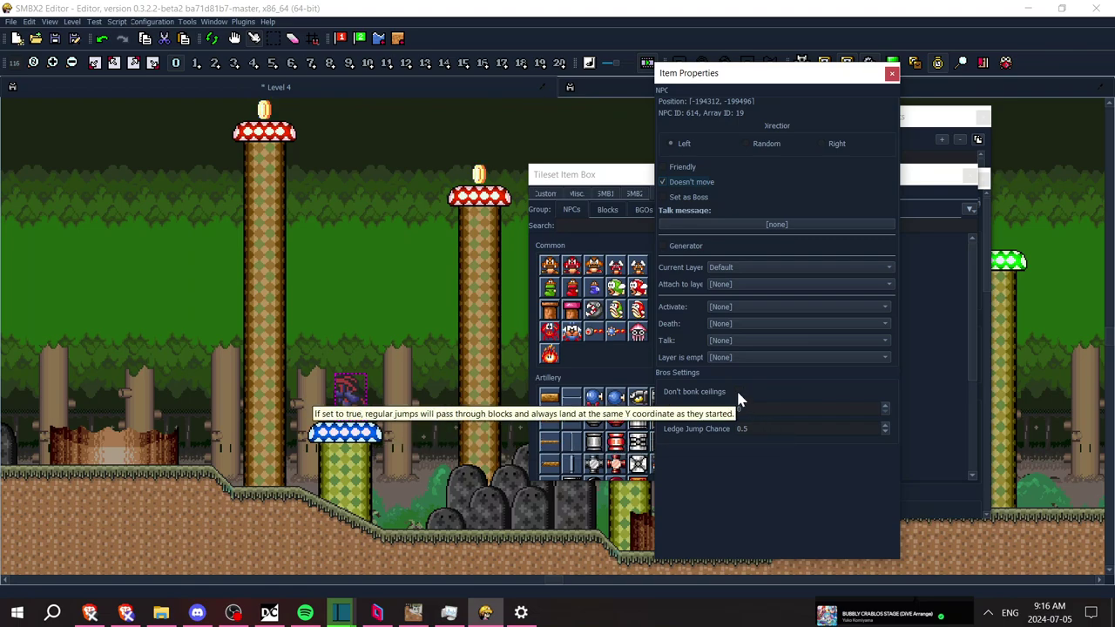
click(892, 75)
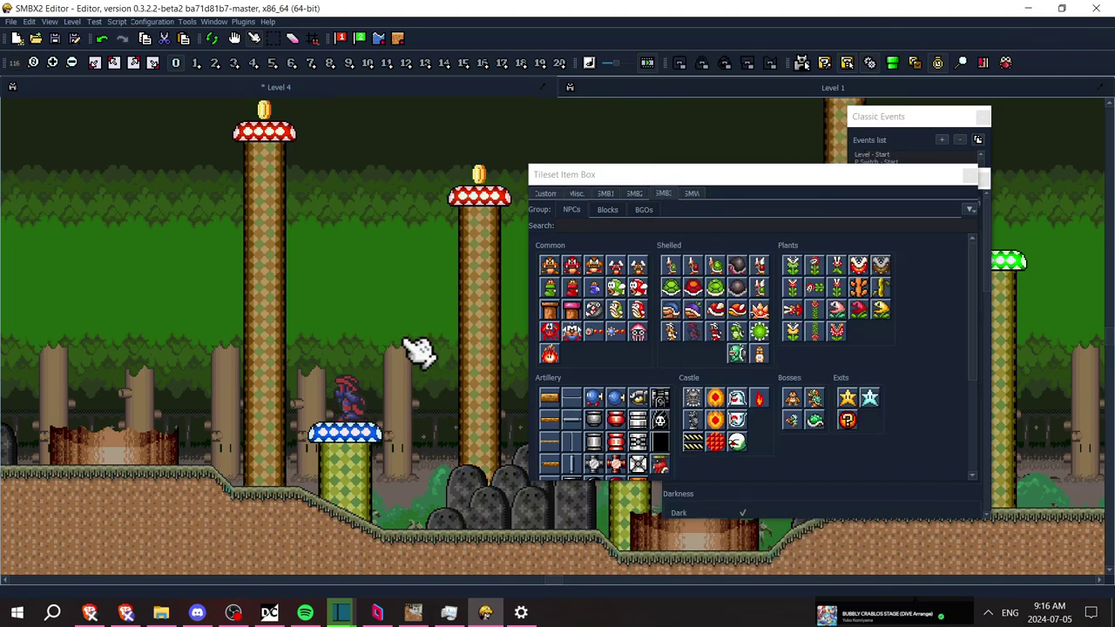
key(Left)
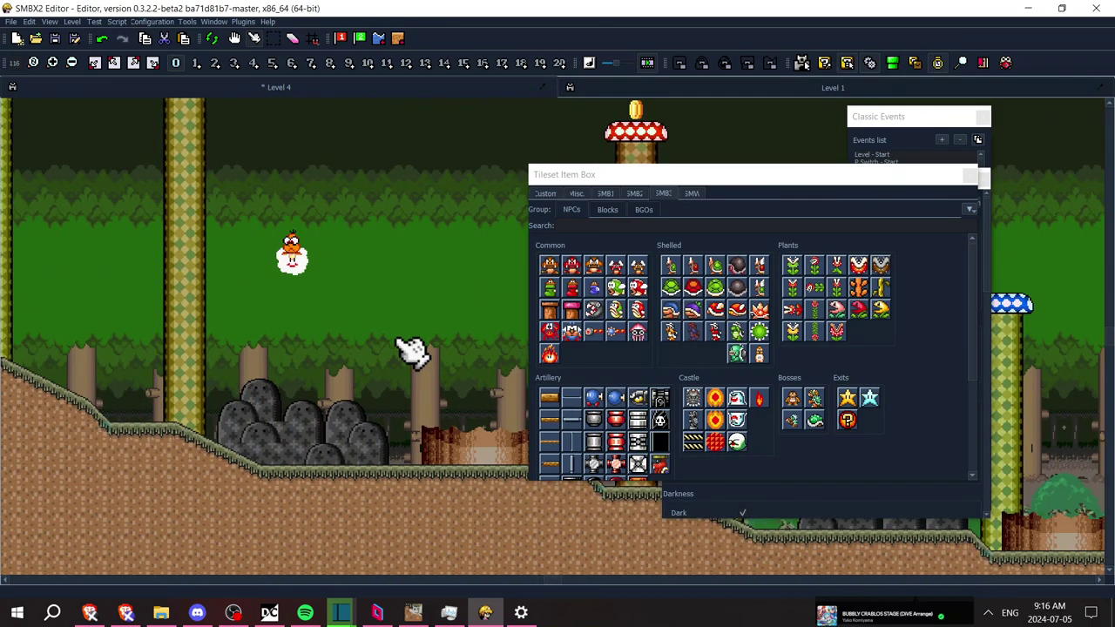
Review the item properties of the Lakitu hovering above the rocks, including its generator option
right_click(305, 259)
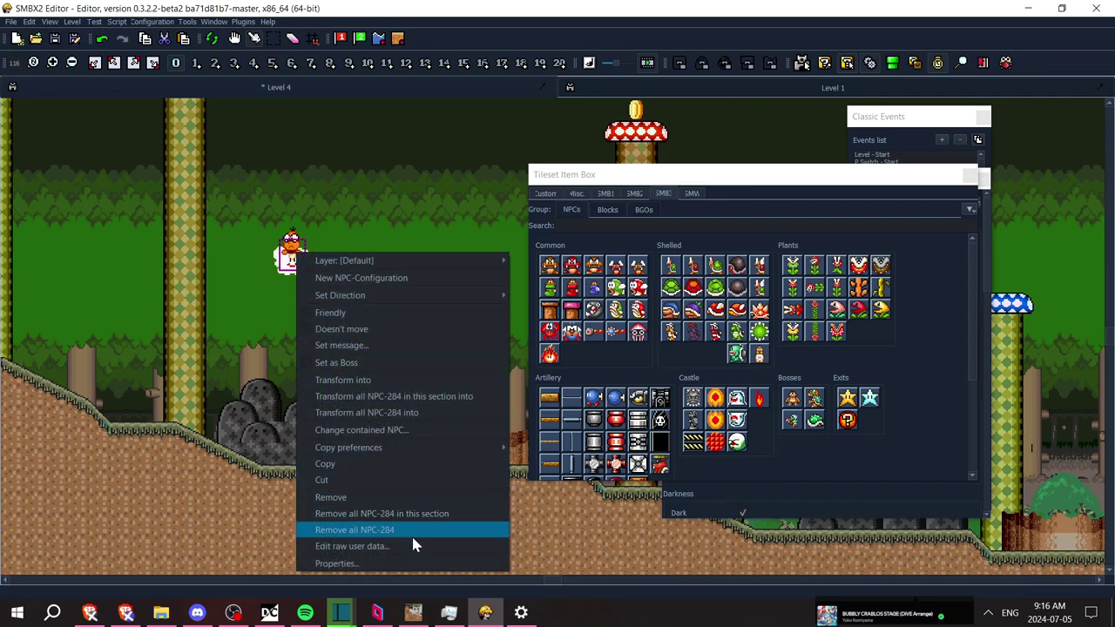
click(421, 563)
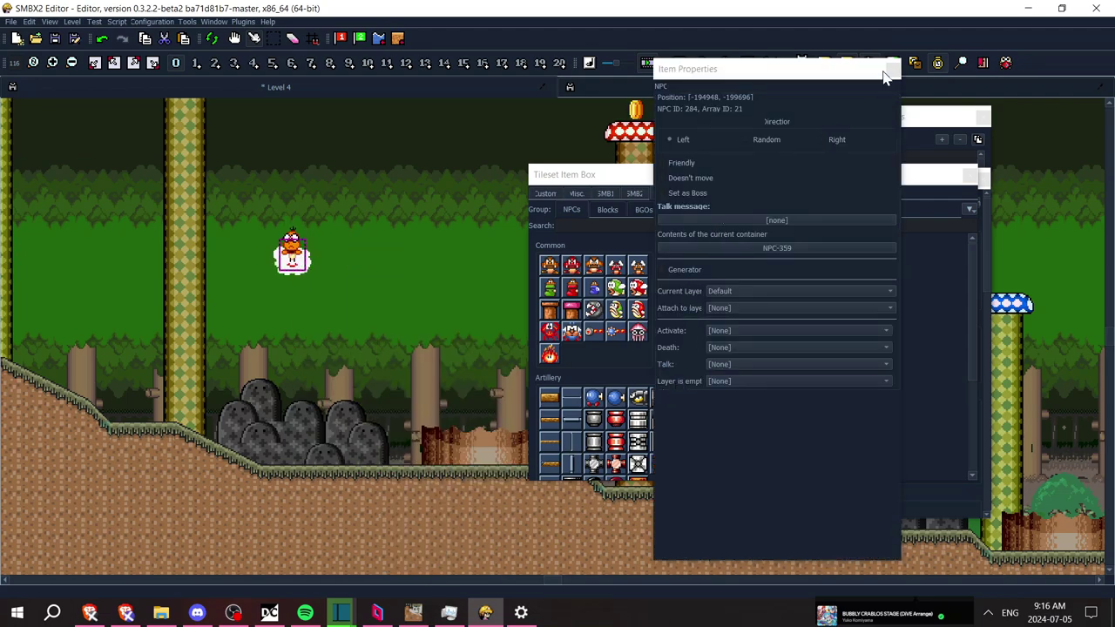
click(684, 271)
click(683, 272)
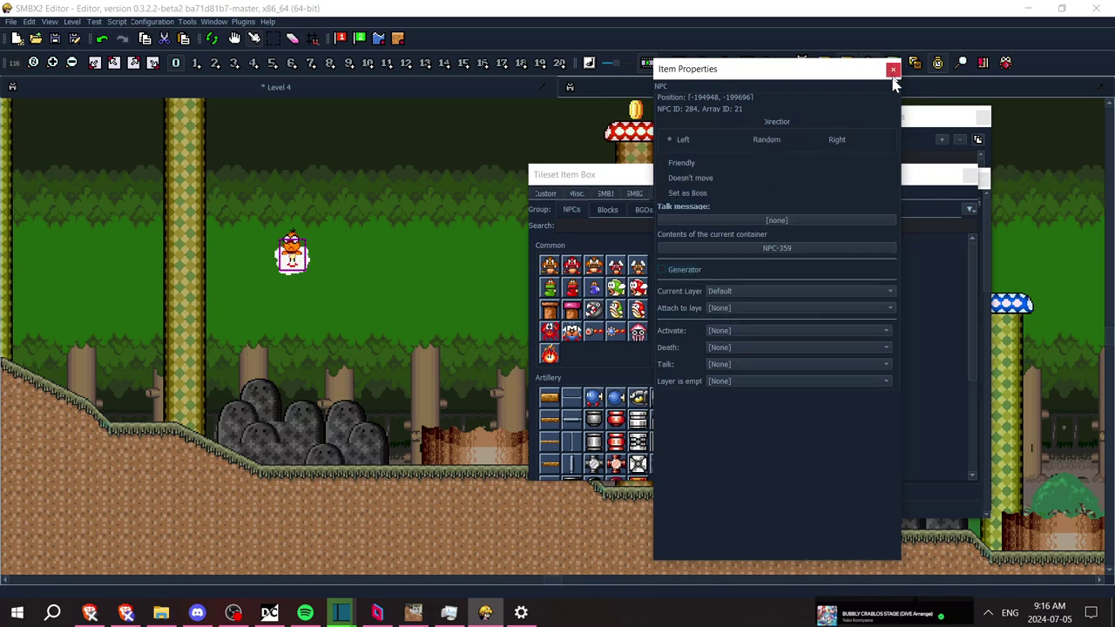
click(891, 71)
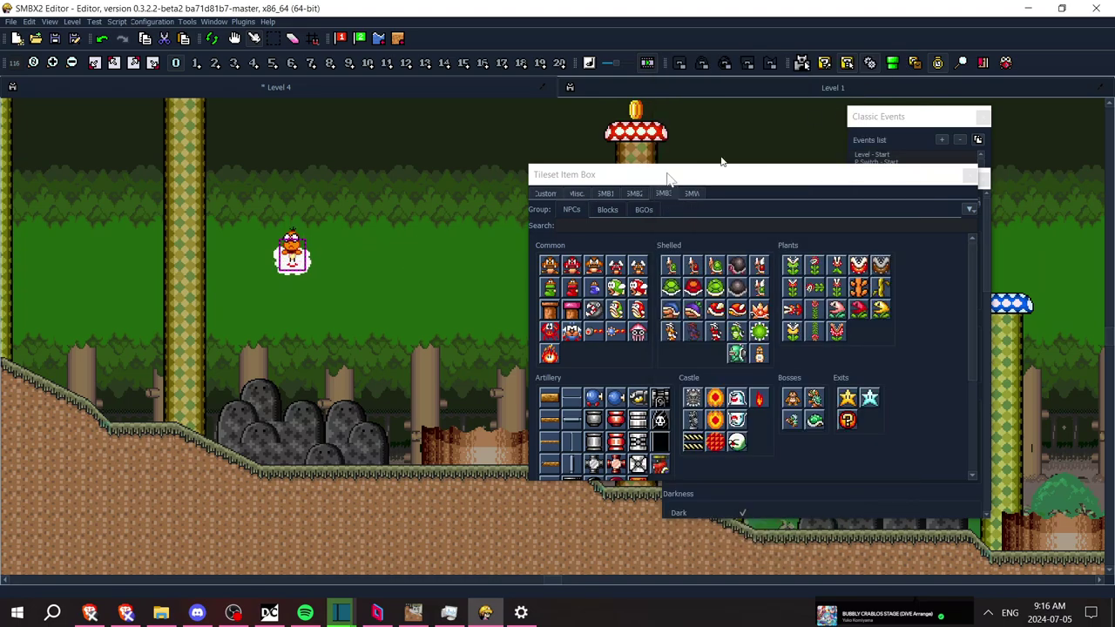
right_click(285, 268)
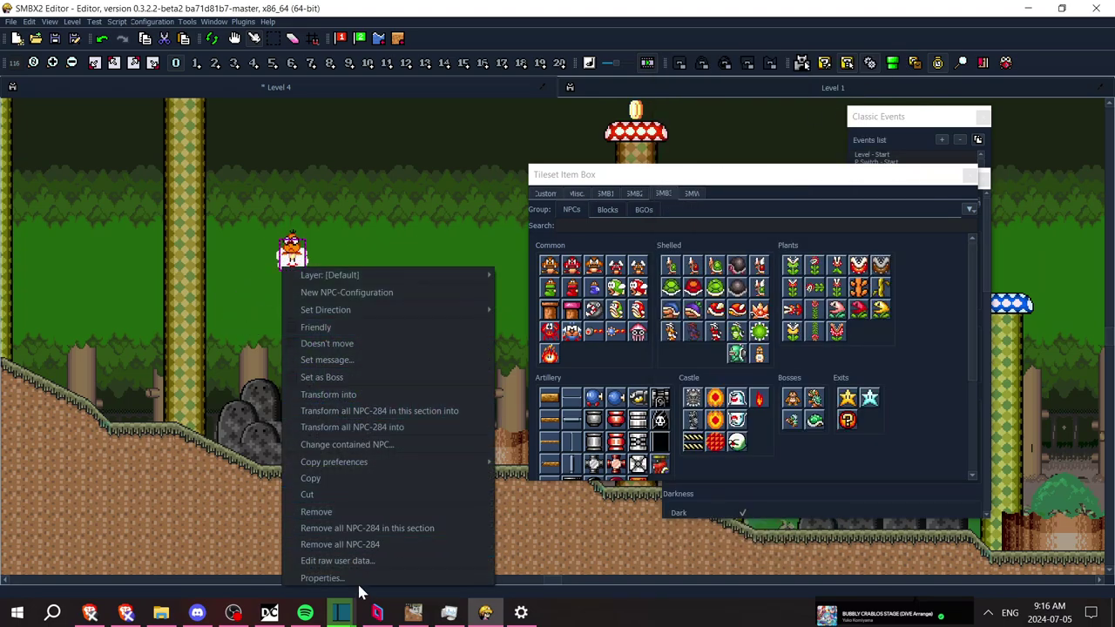
click(353, 582)
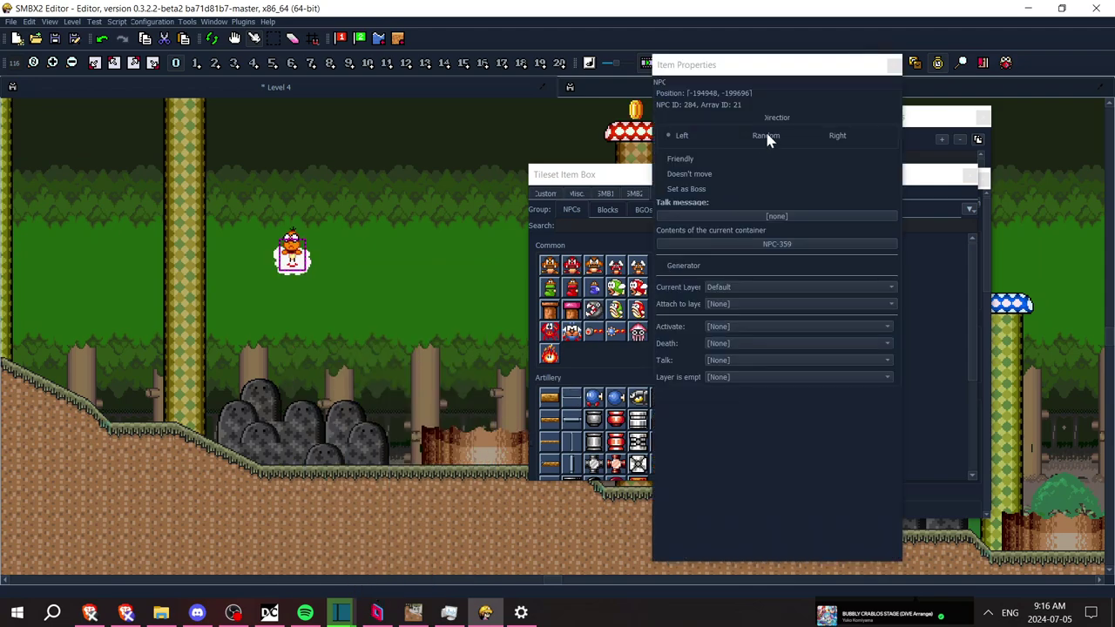
click(893, 67)
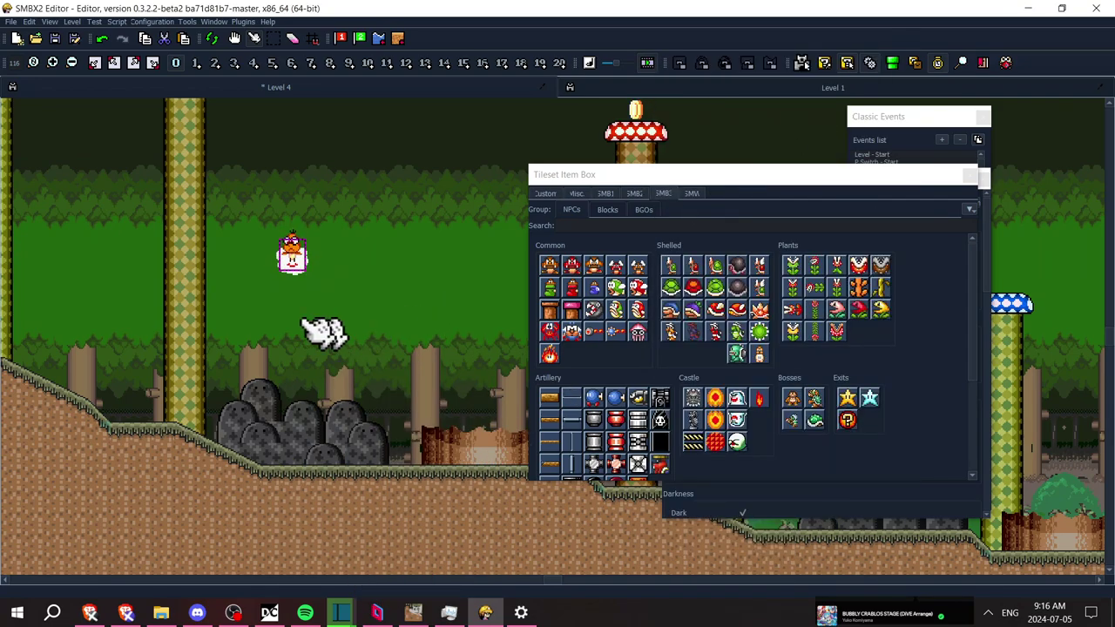
Create an NPC configuration for the Lakitu with a speed multiplier of 2.00 and save it as npc-284.txt
right_click(289, 254)
click(397, 284)
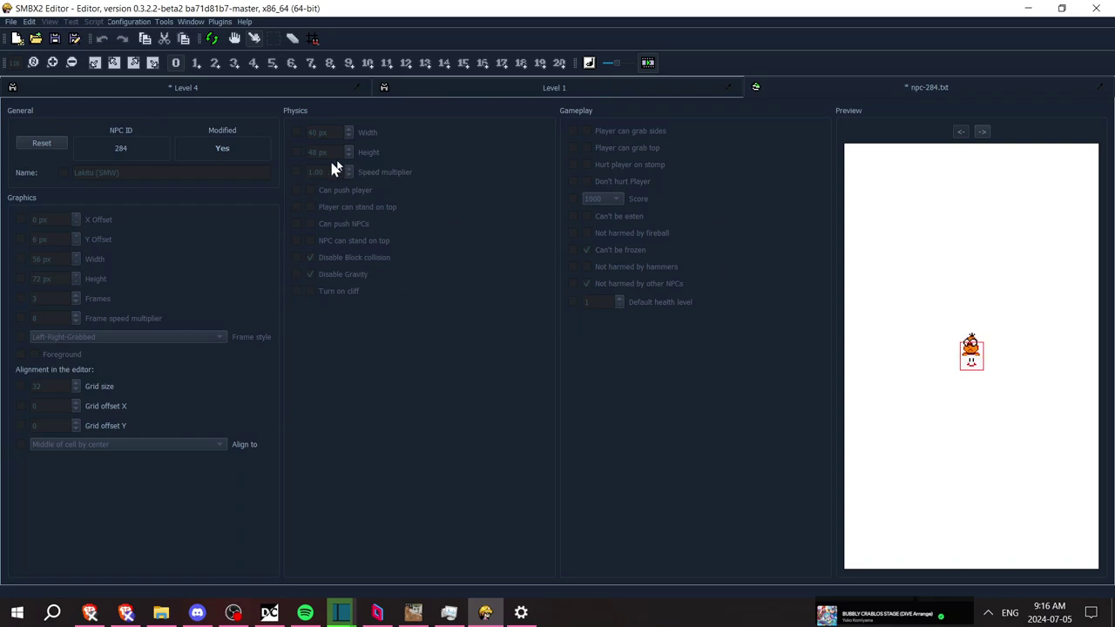
click(298, 172)
click(1098, 89)
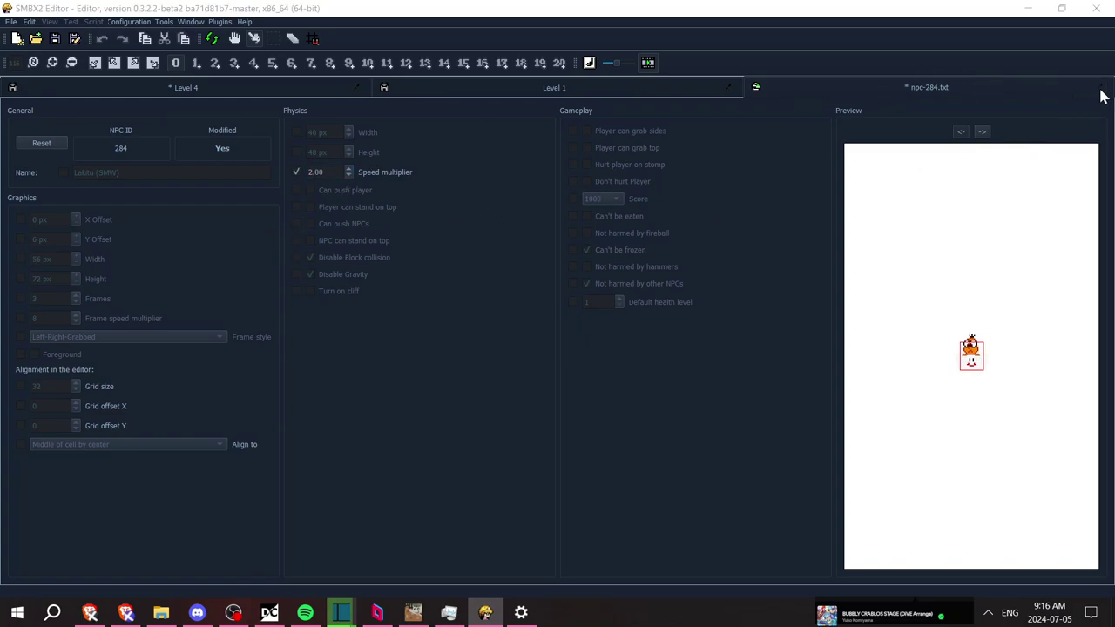
click(517, 319)
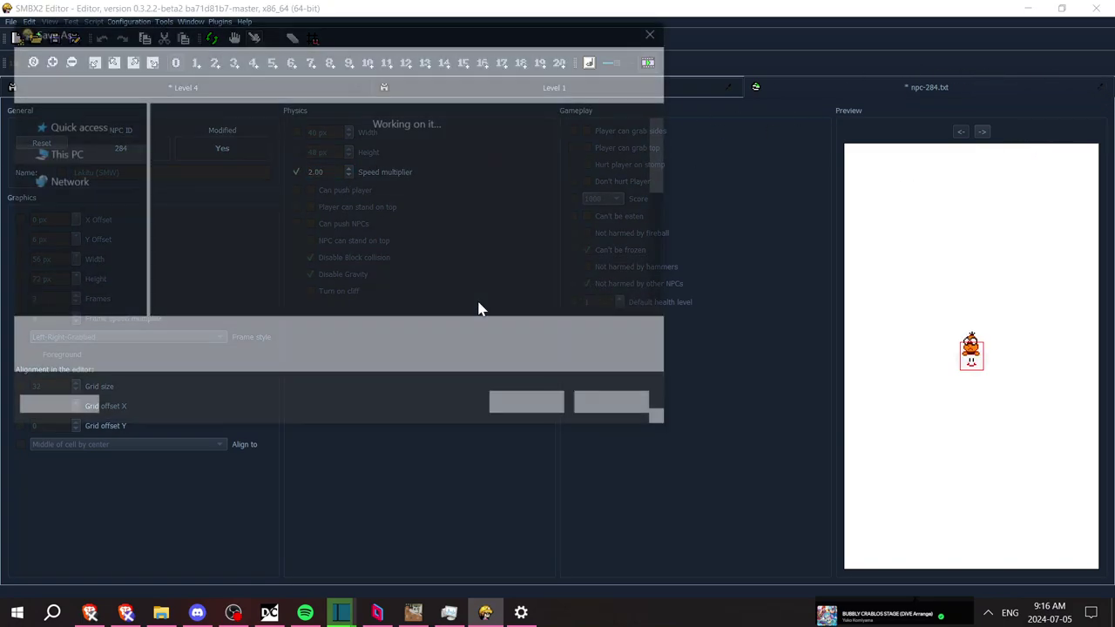
click(547, 406)
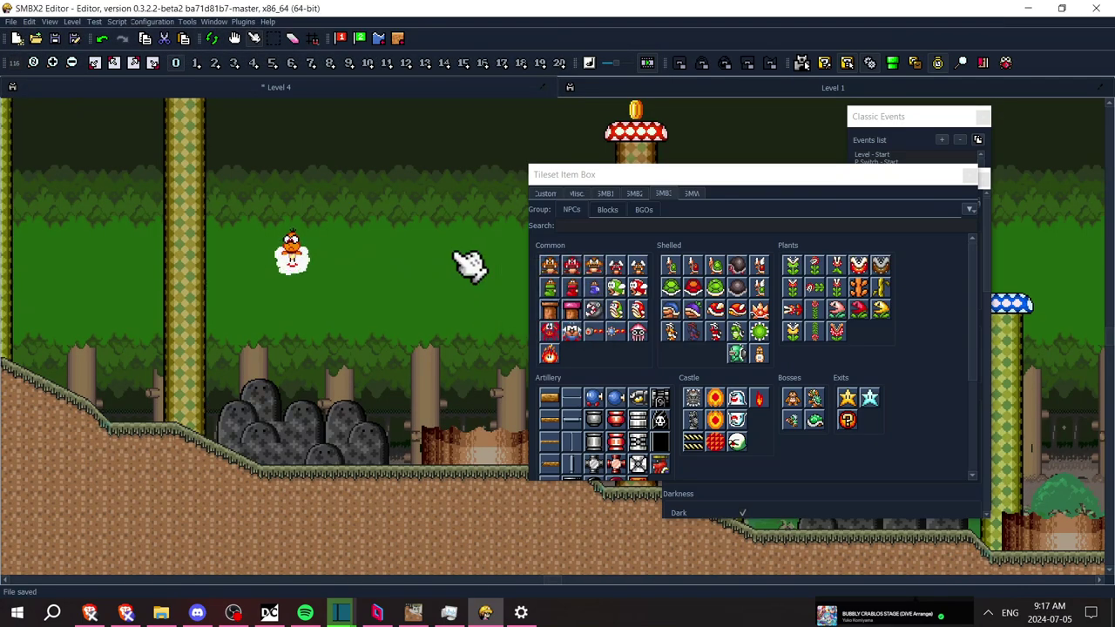
Place an SMB3 boomerang bro on the ground by the rocks, just before the tall red mushroom
key(Left)
key(Left)
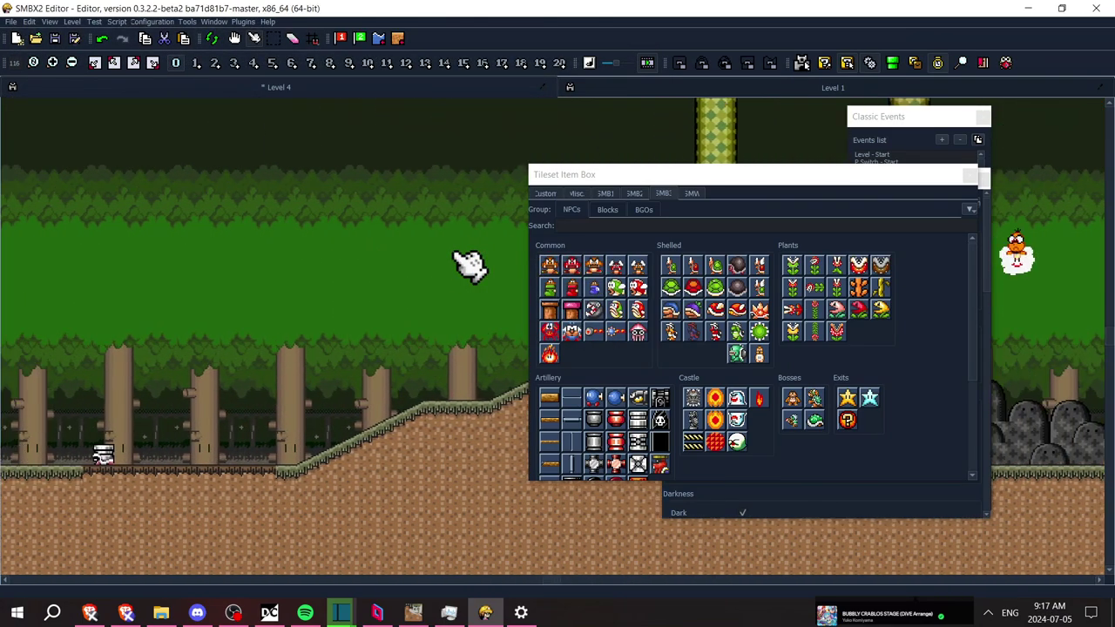
key(Down)
key(Left)
key(Left)
key(Left)
key(Left)
key(Left)
key(Left)
key(Left)
key(Left)
key(Left)
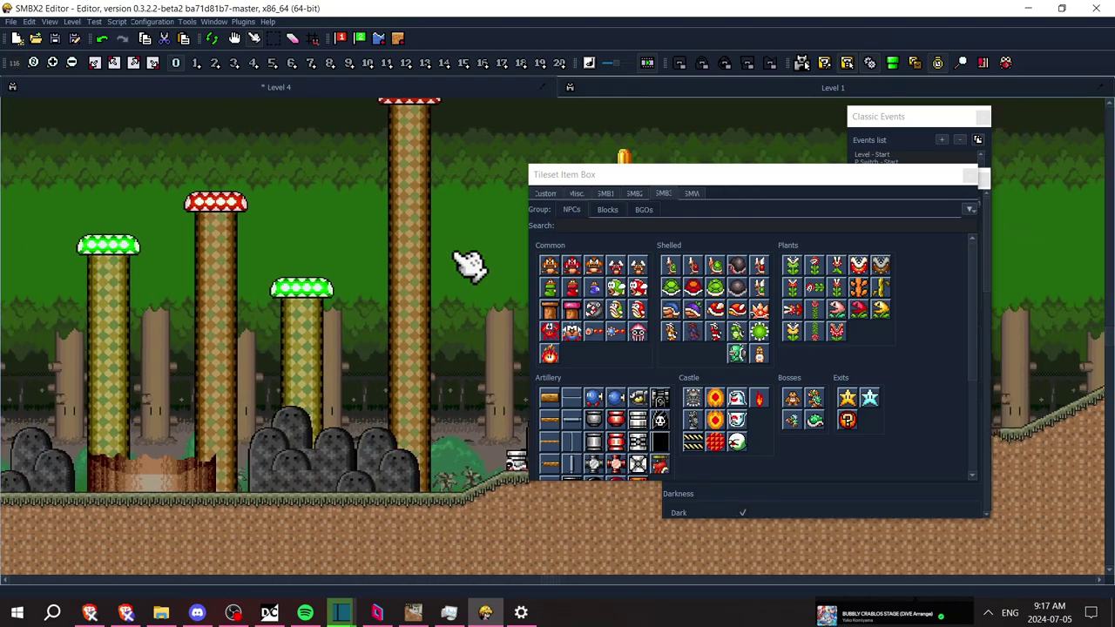
key(Left)
key(Left)
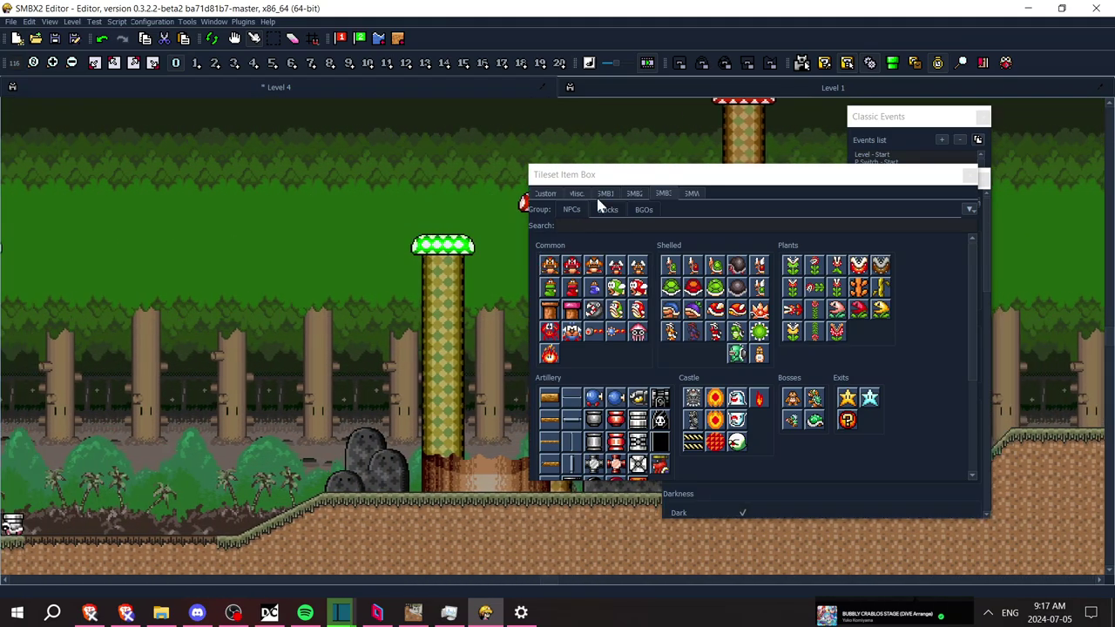
click(605, 195)
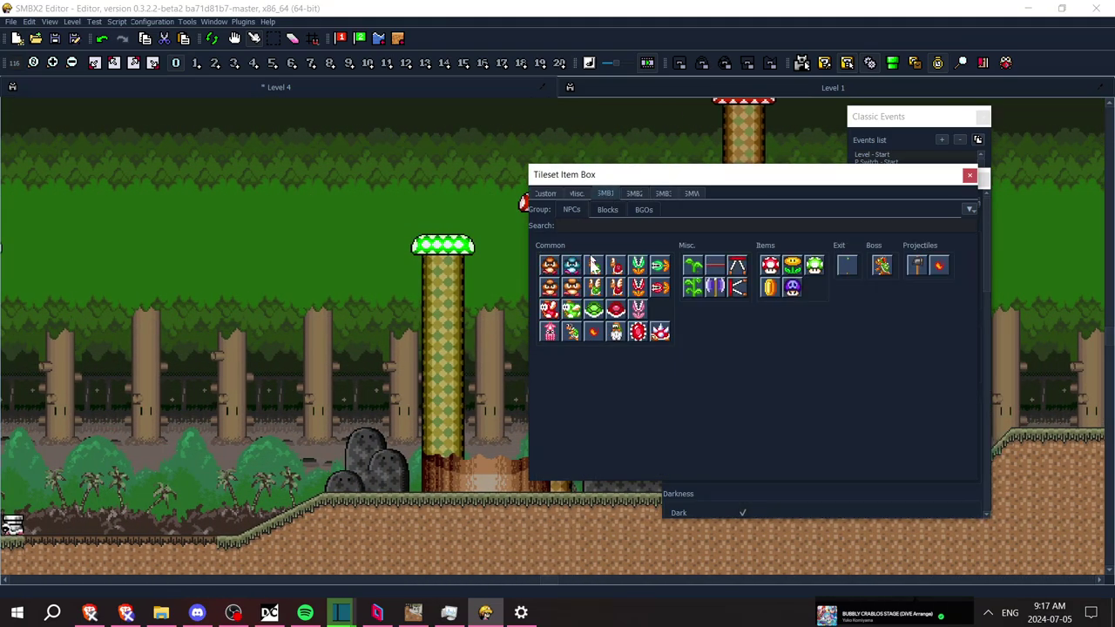
click(667, 194)
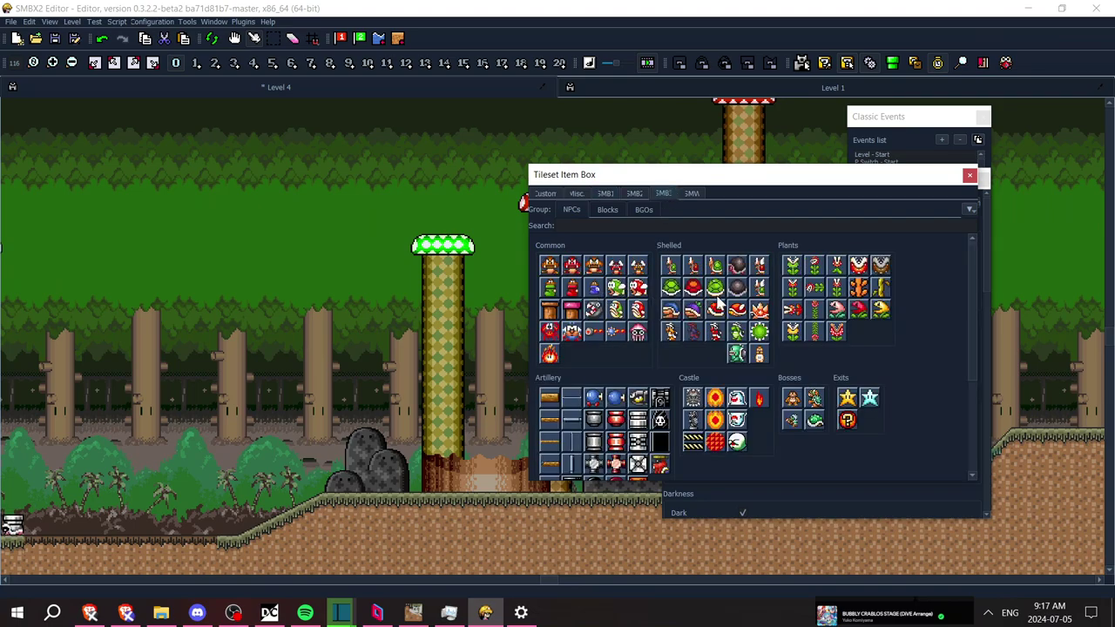
click(691, 341)
key(Right)
key(Right)
key(Right)
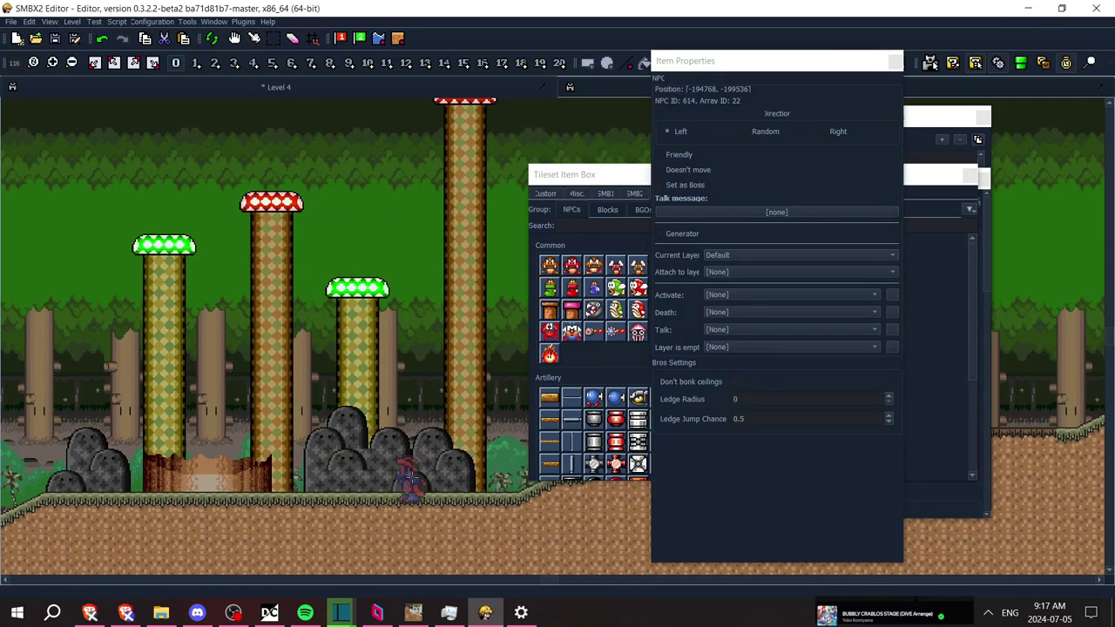
click(254, 38)
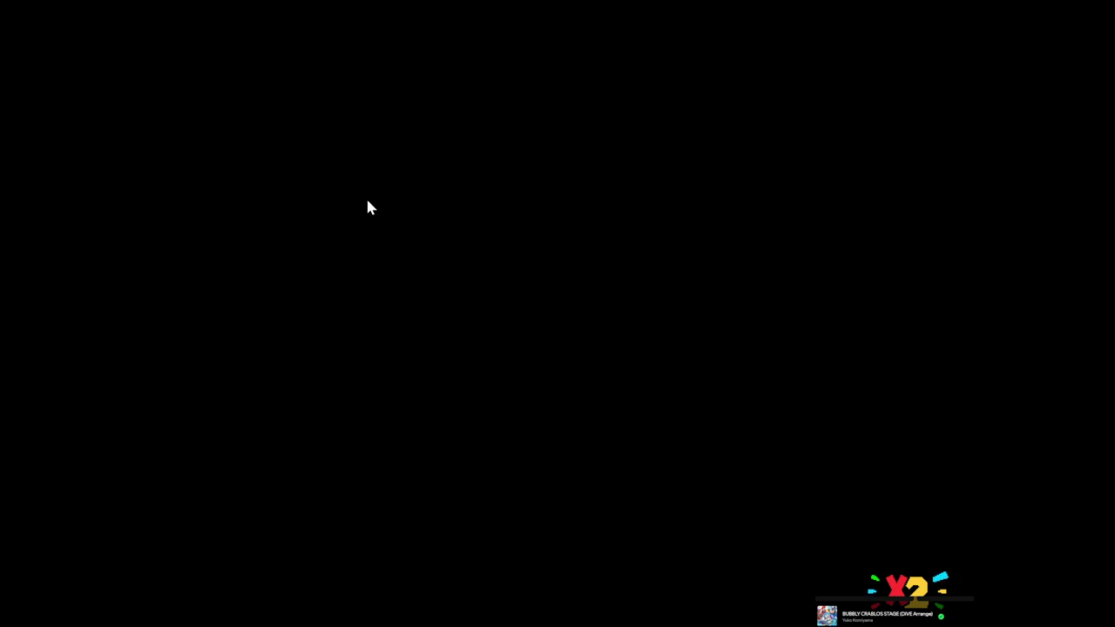
Playtest the level up to the new boomerang bro and fight it beside the tree stump
key(Right)
key(z)
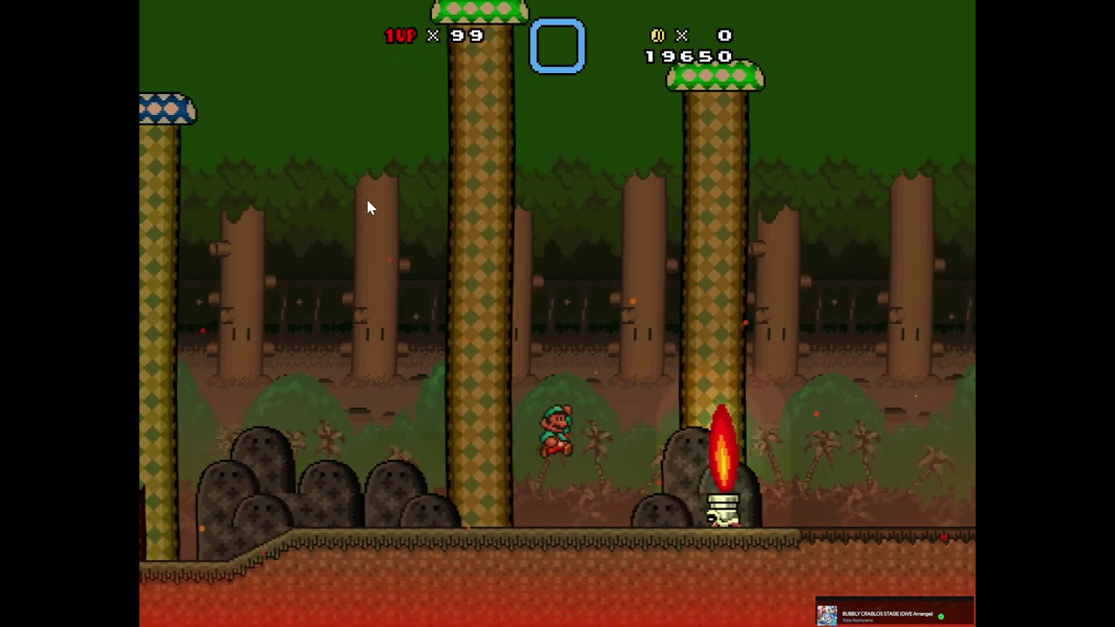
key(Right)
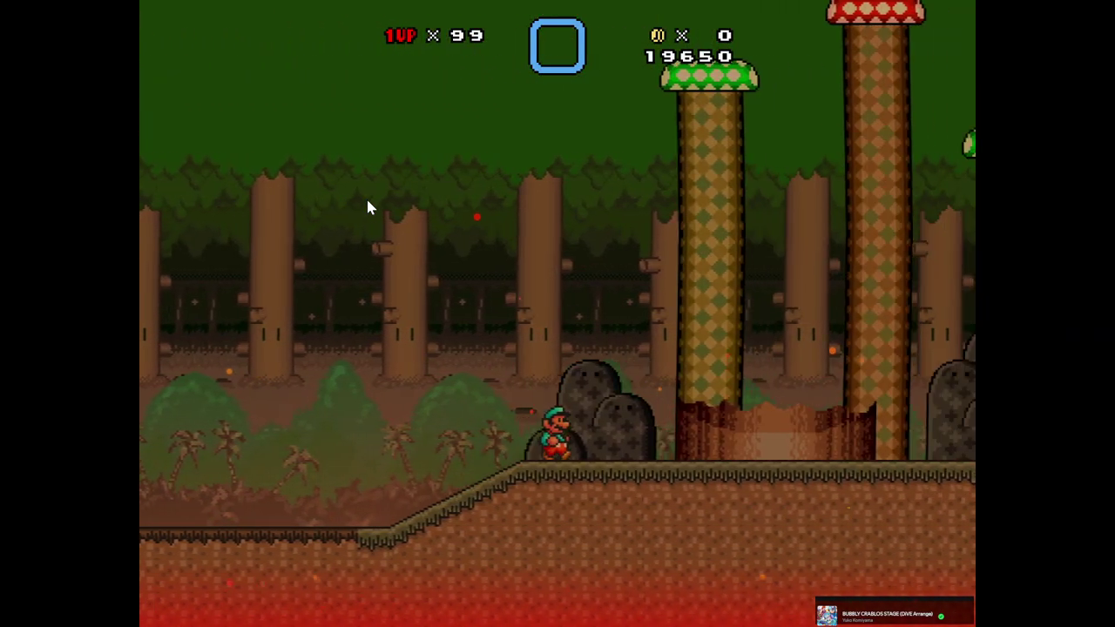
key(Left)
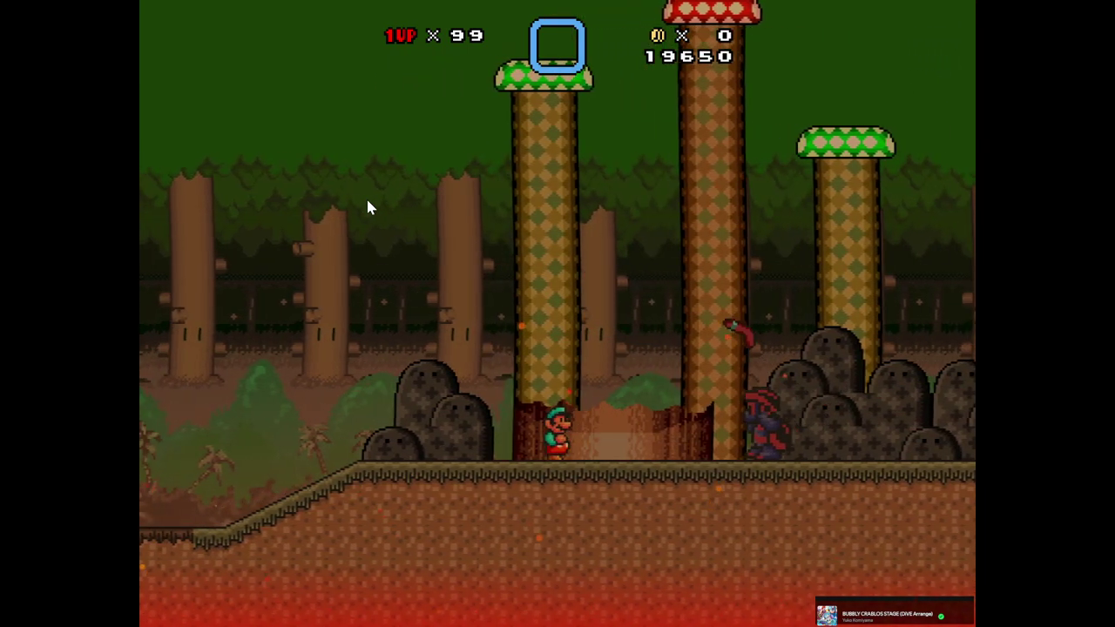
key(Left)
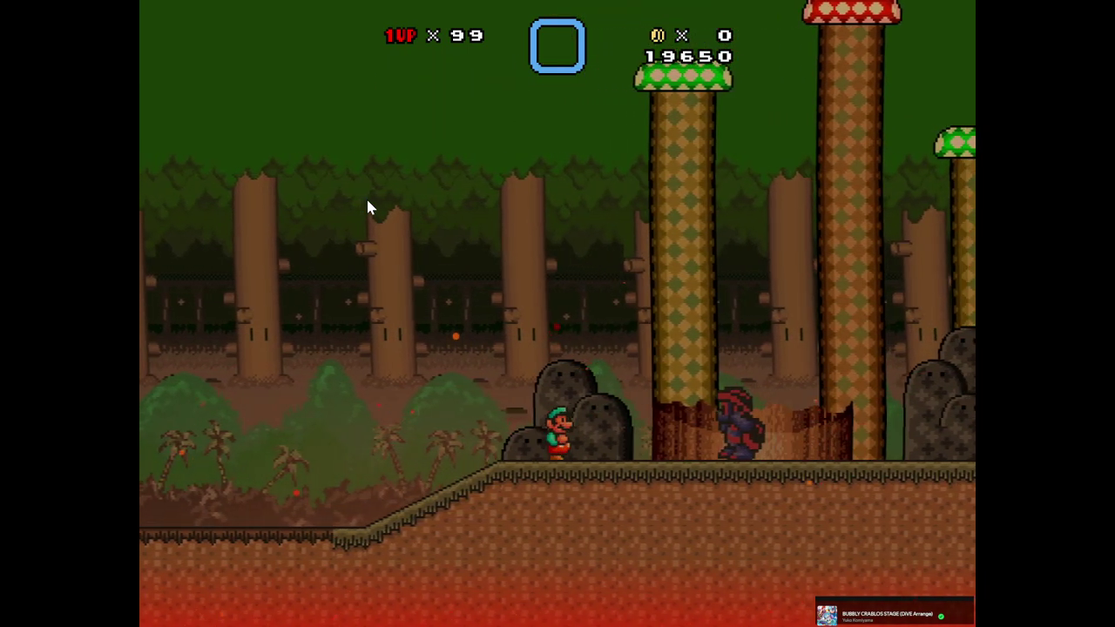
key(Right)
key(x)
key(Right)
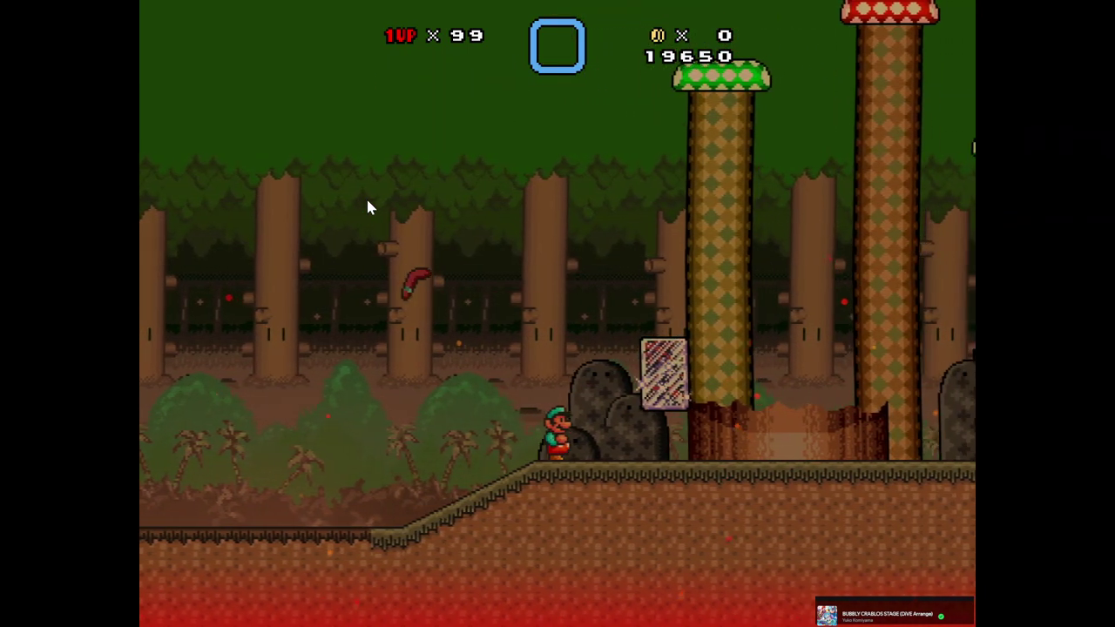
Continue the playtest past the walking burners and over the hill to test the Lakitu's speed
key(z)
key(x)
key(Right)
key(Left)
key(Right)
key(z)
key(Right)
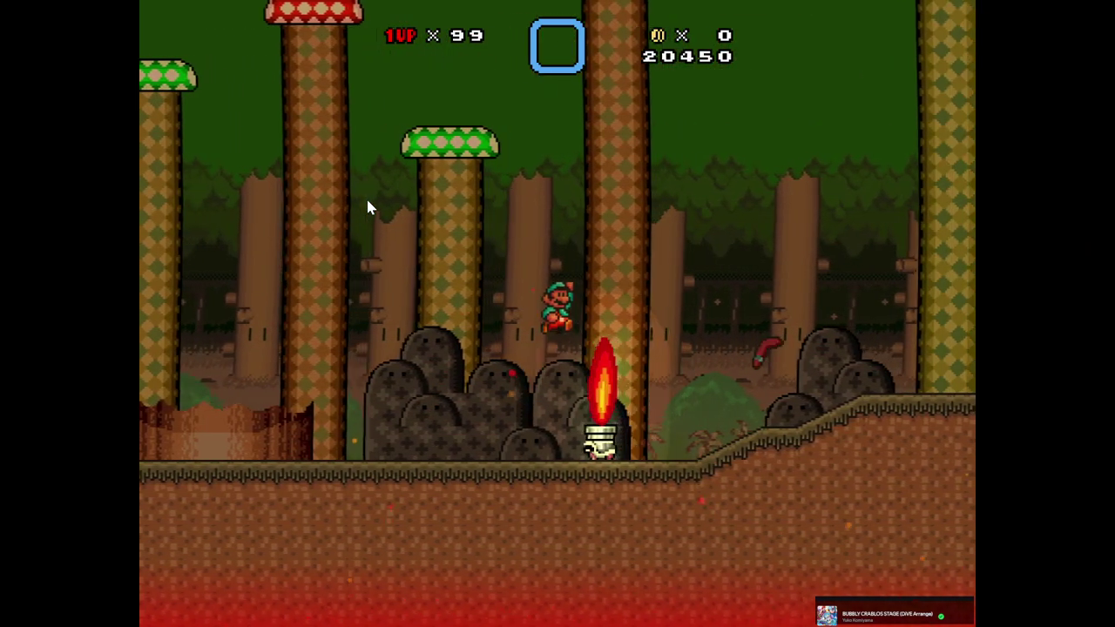
key(Right)
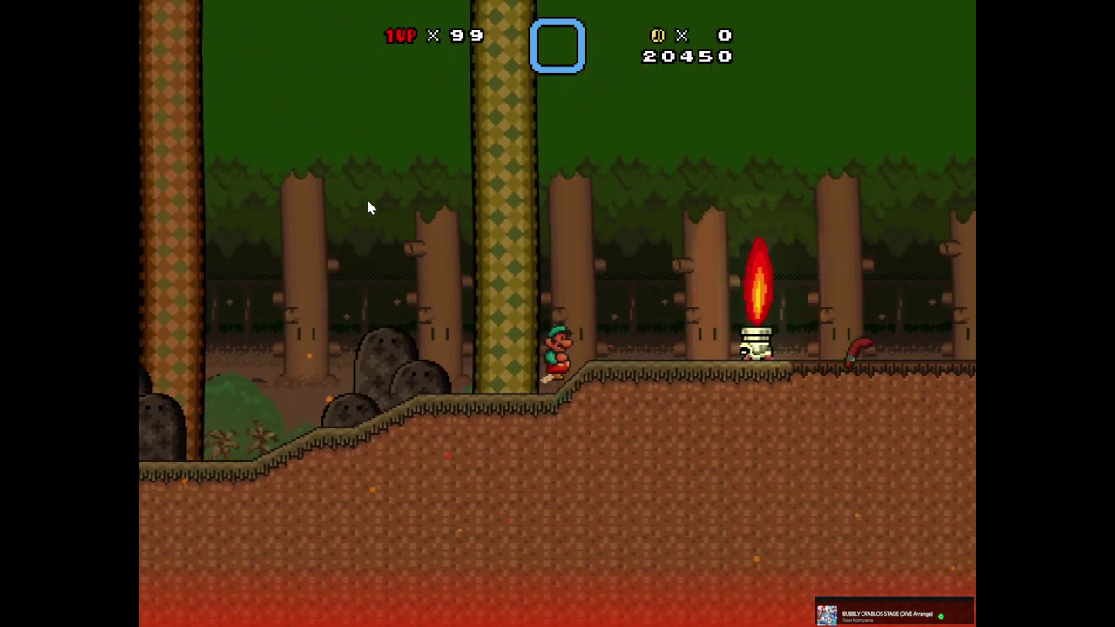
key(x)
key(Right)
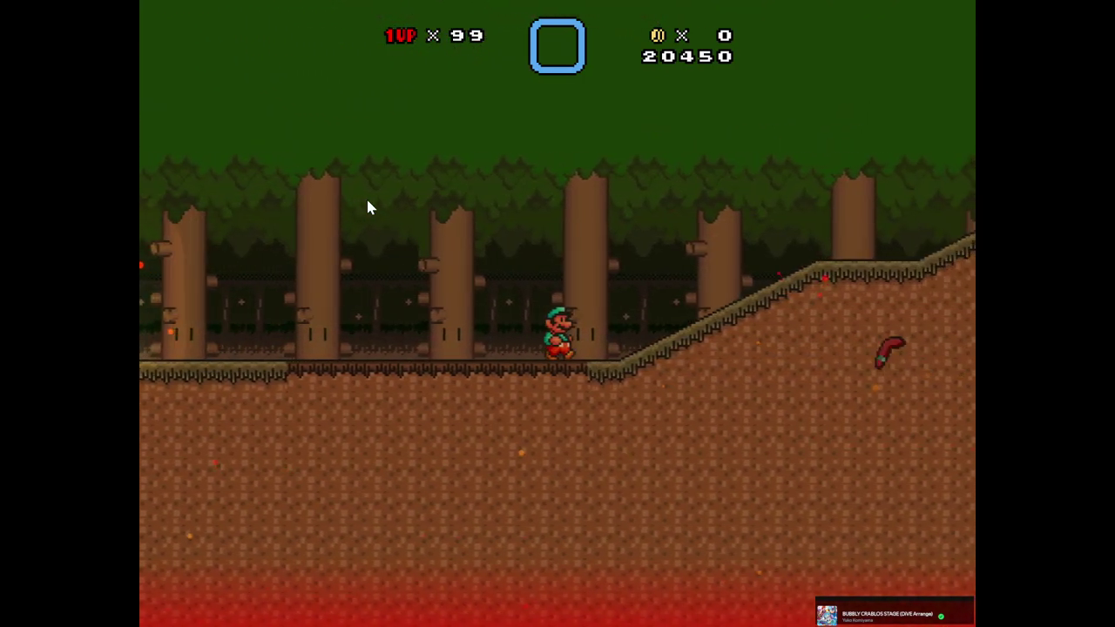
key(Right)
key(x)
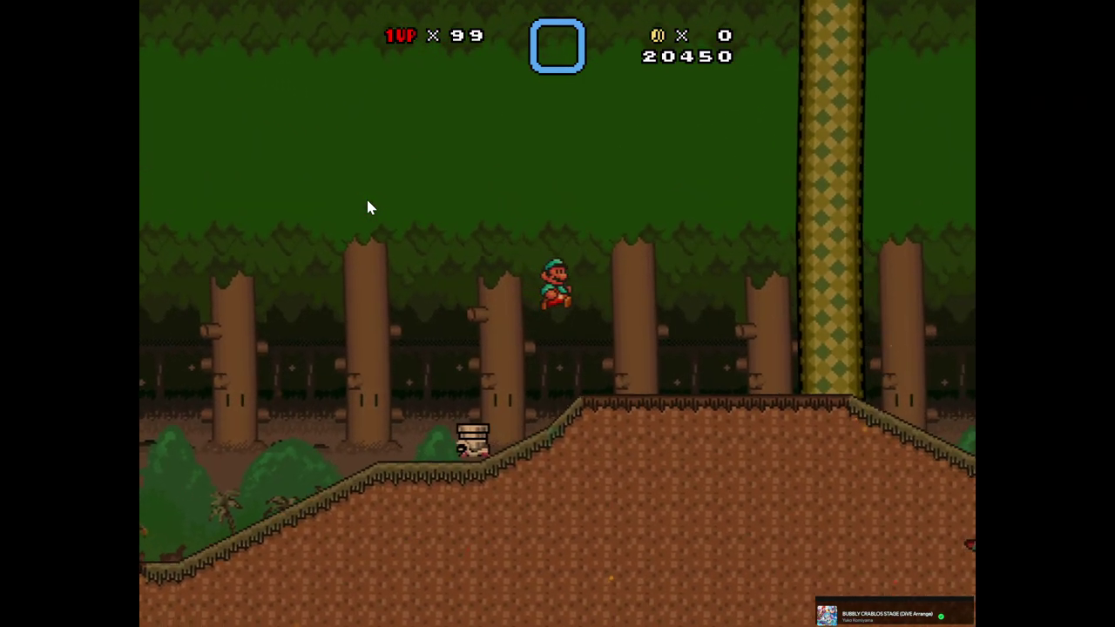
key(Right)
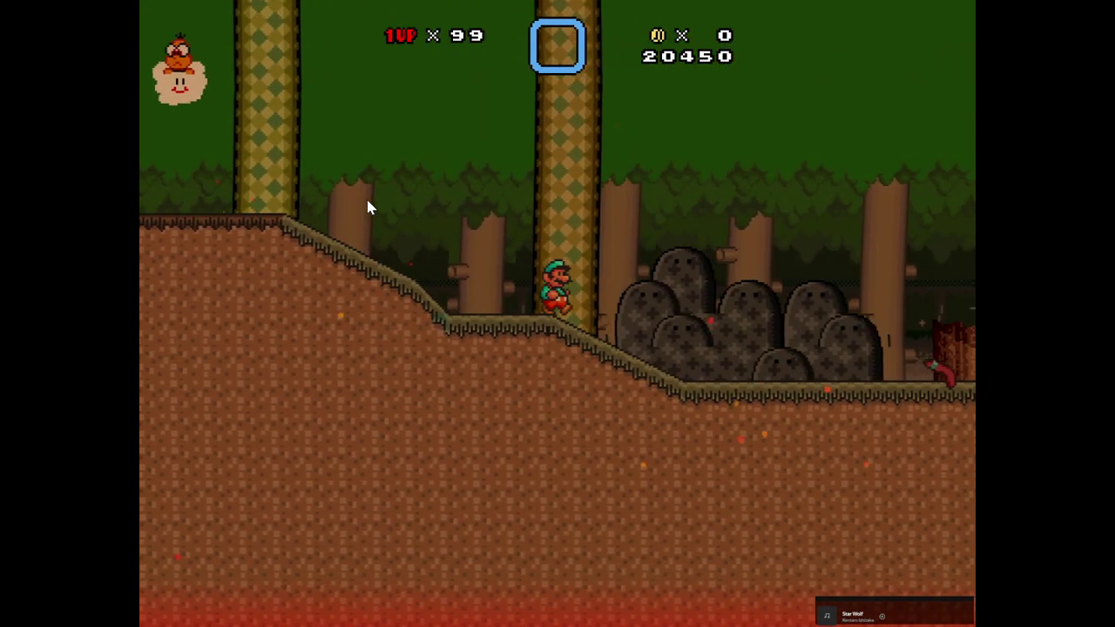
key(Right)
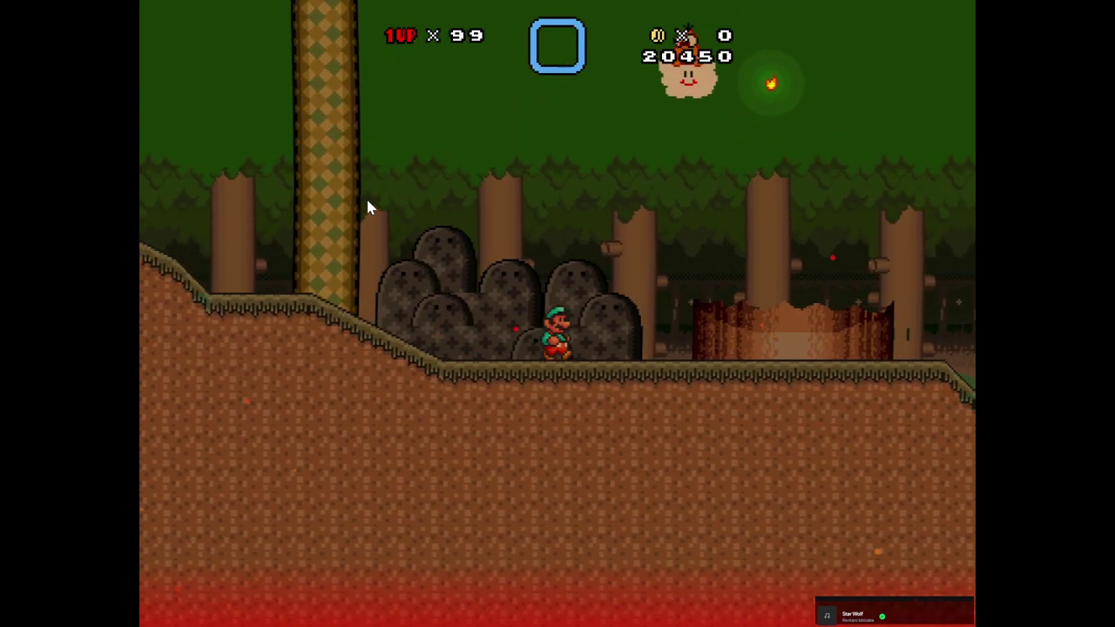
key(Right)
key(x)
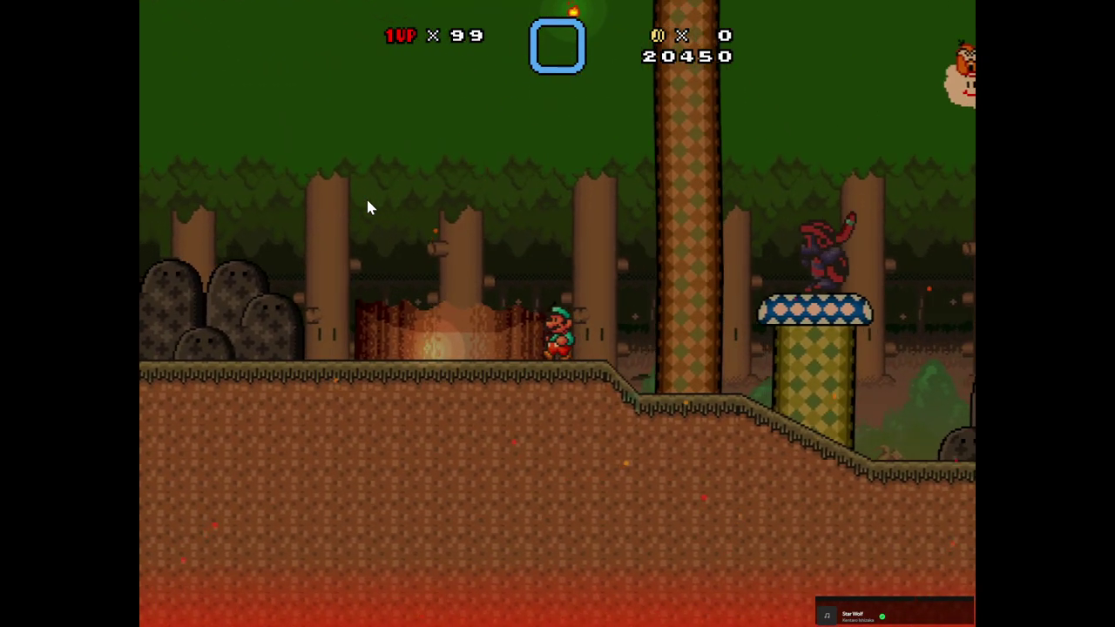
Test dodging the Lakitu's flames while attacking the bro on the blue mushroom platform and jumping onto it
key(Left)
key(Right)
key(z)
key(Left)
key(Right)
key(Right)
key(x)
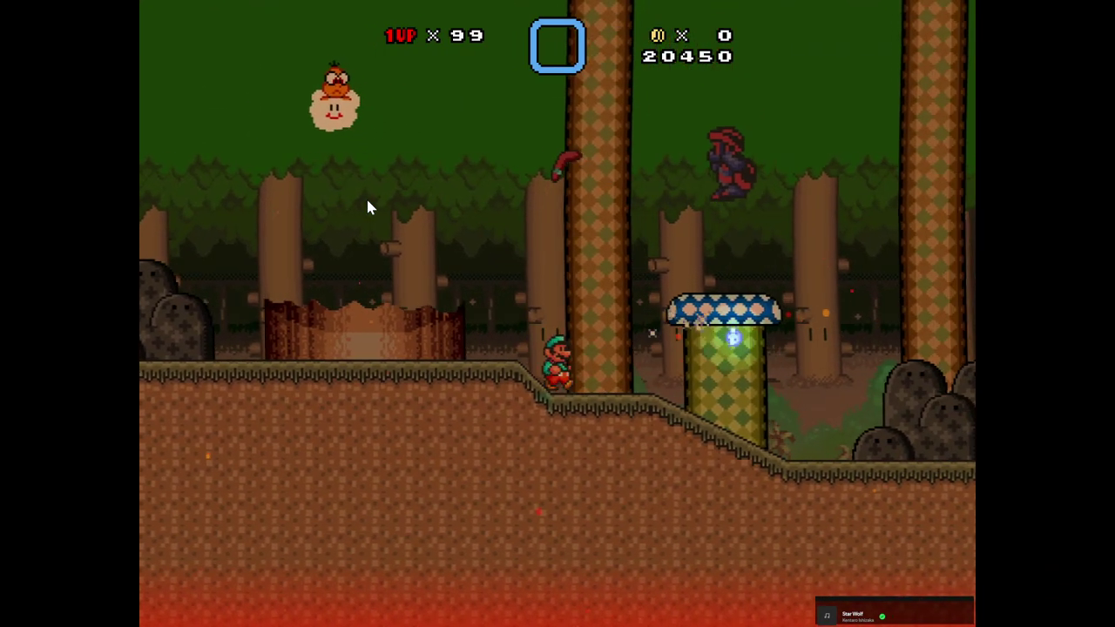
key(x)
key(Right)
key(Up)
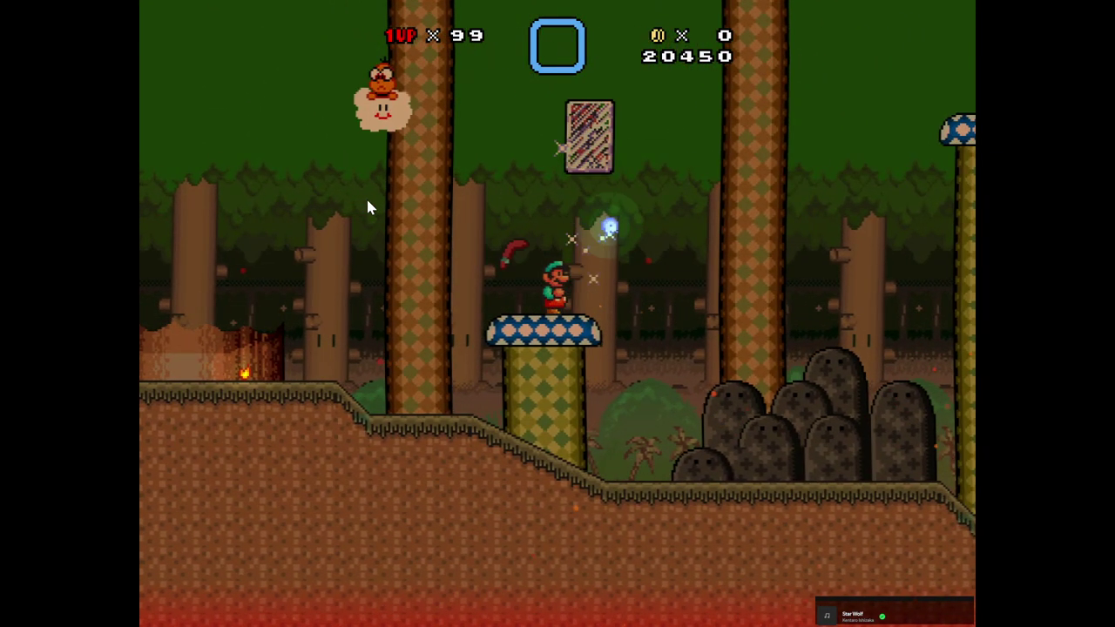
Run on past the rocks to the next tree stump and bring up the testing menu
key(Right)
key(Left)
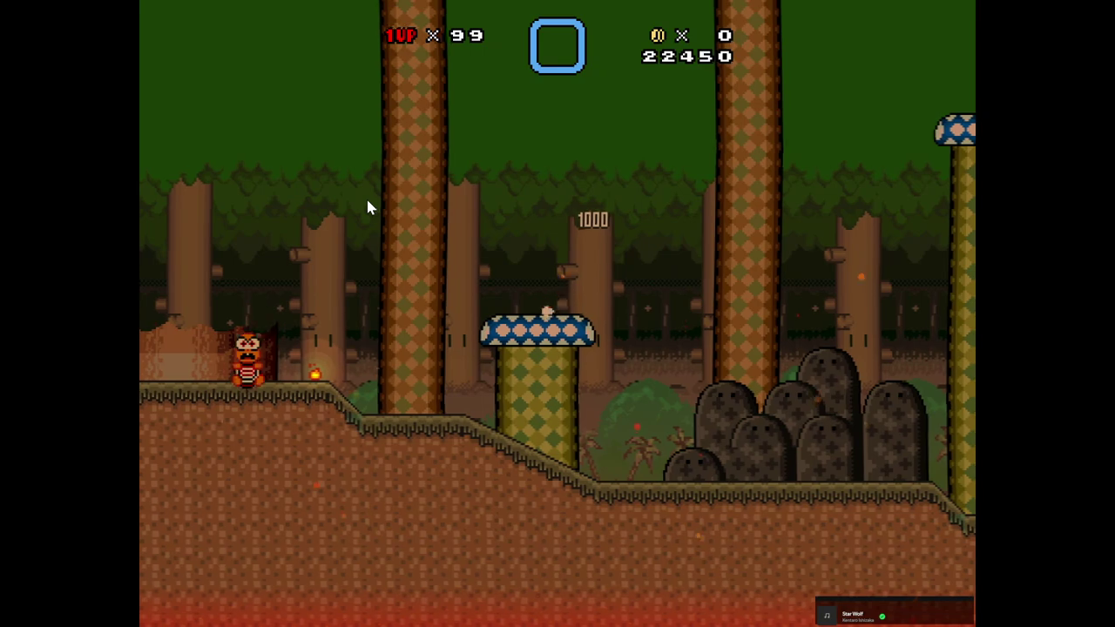
key(Right)
key(z)
key(Right)
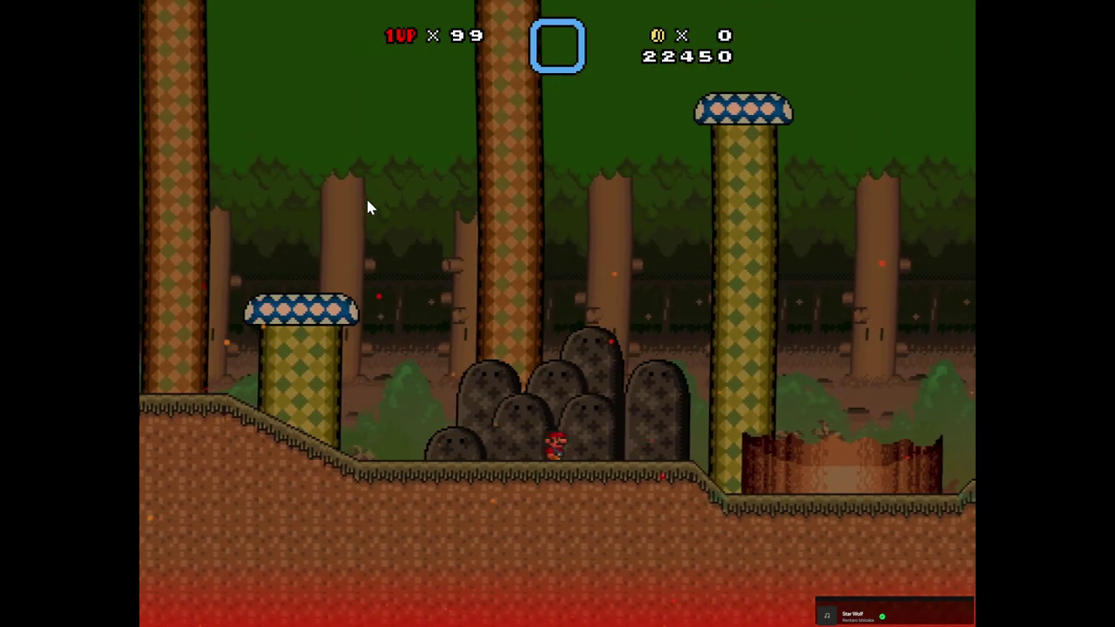
key(Right)
key(Escape)
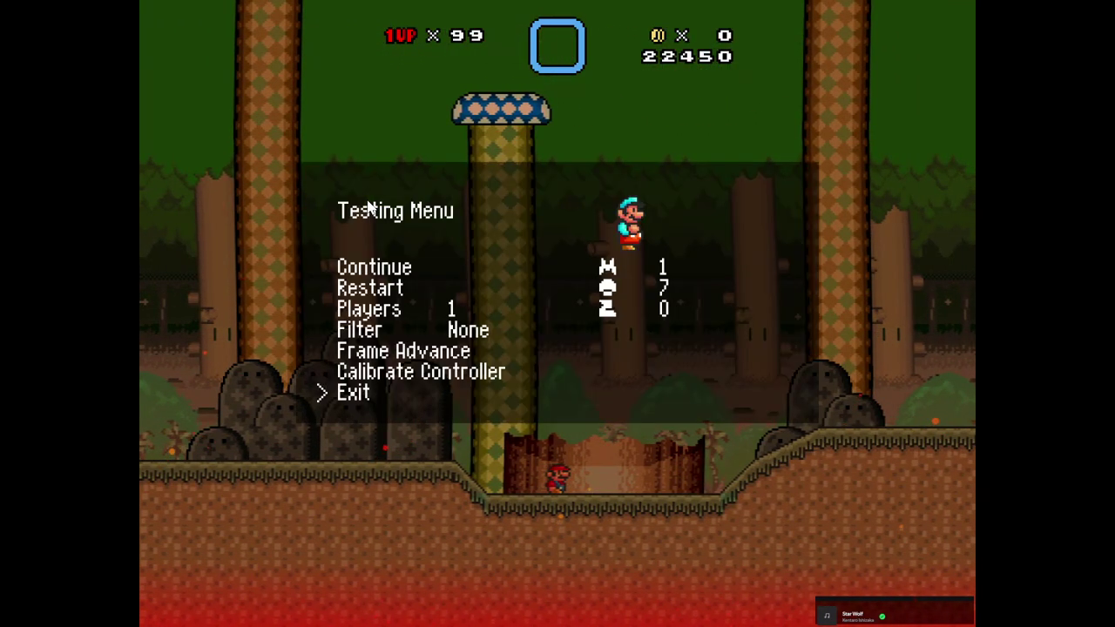
Exit the playtest and copy the walking burner standing on the hilltop
key(Escape)
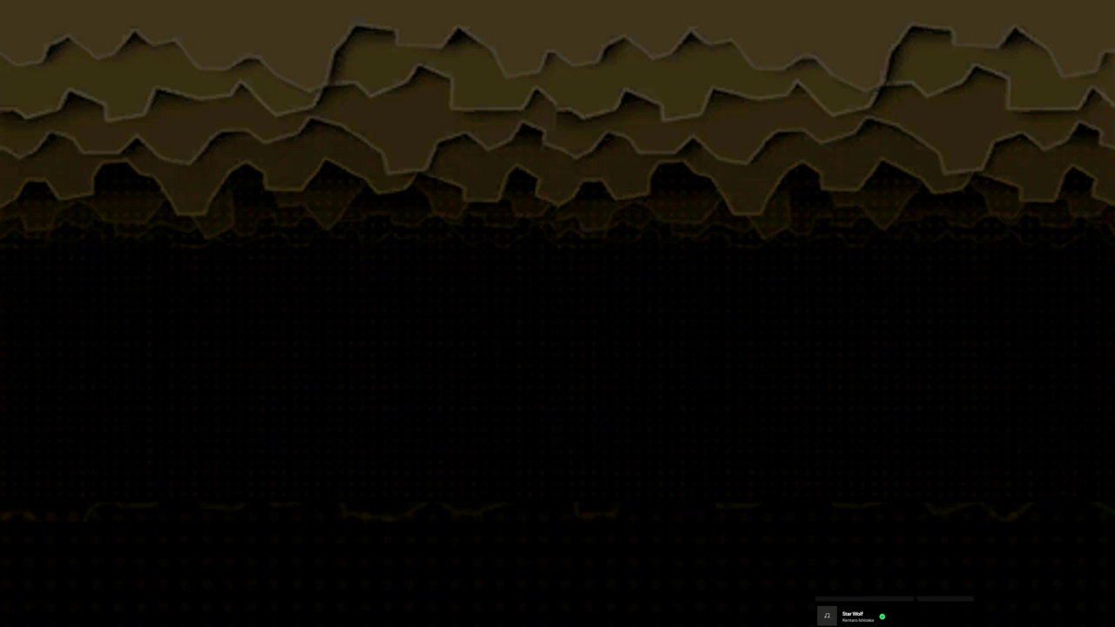
key(Right)
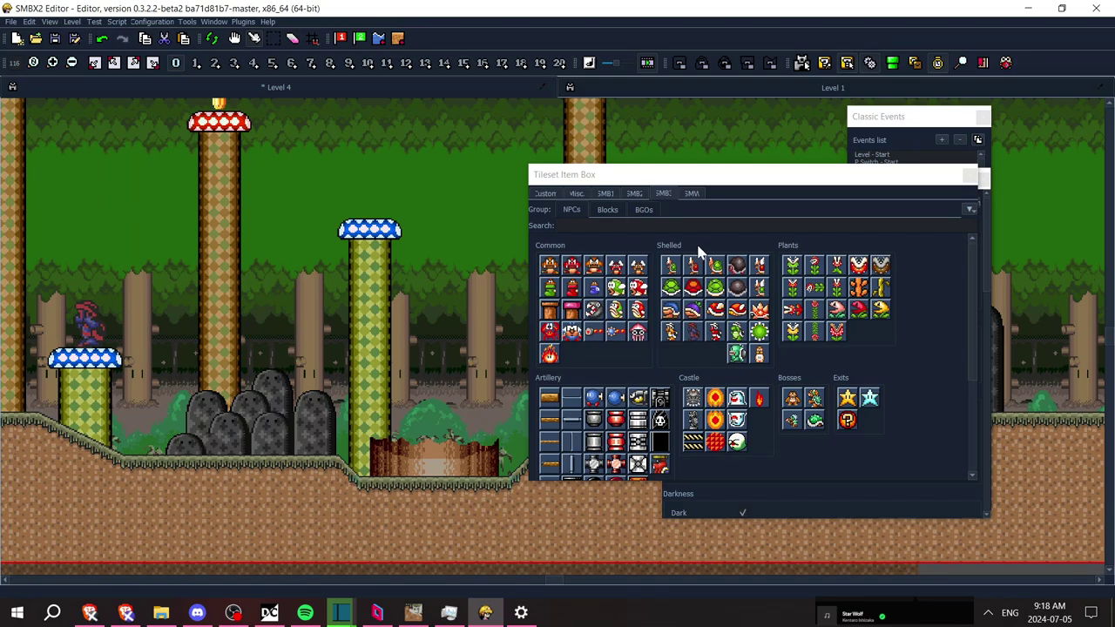
key(Right)
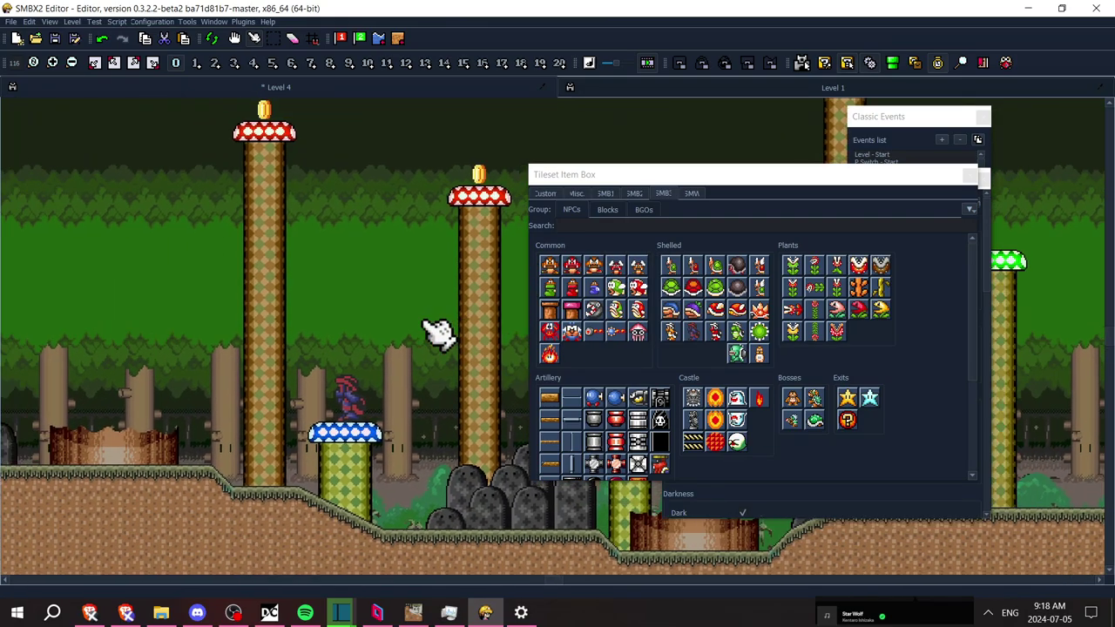
key(Right)
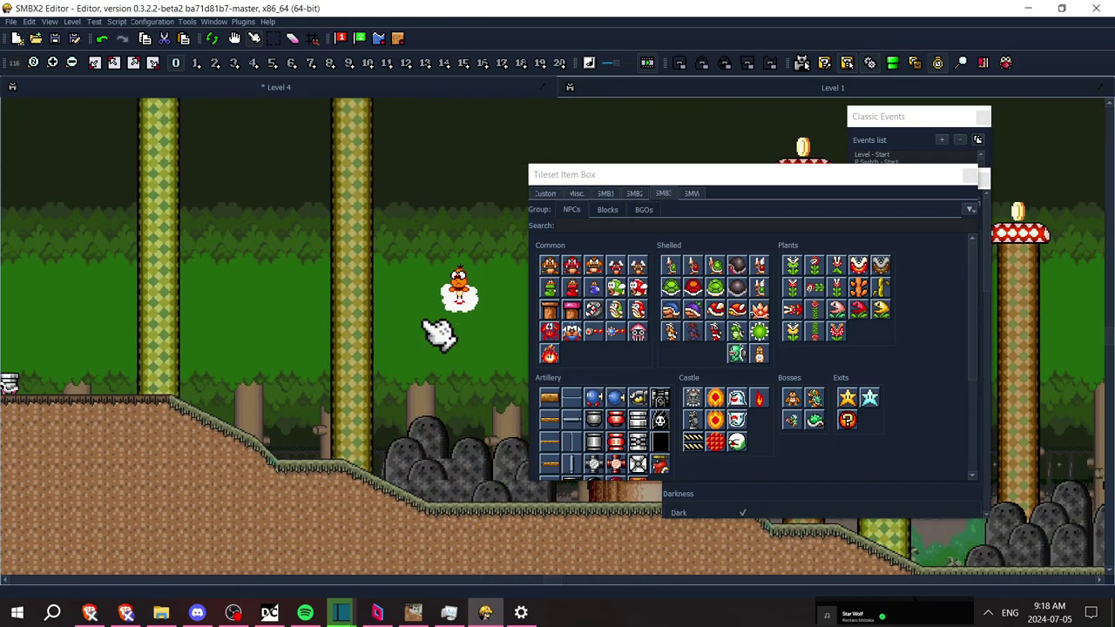
key(Left)
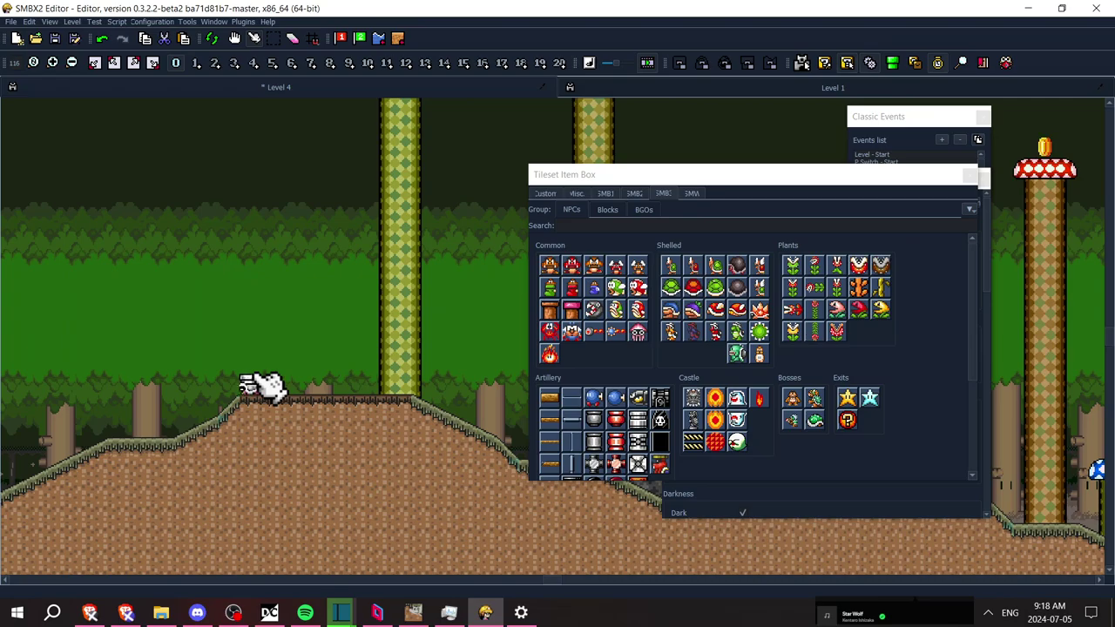
Place a copy of the walking burner on the slope by the rocks just past the last tree stump
key(Right)
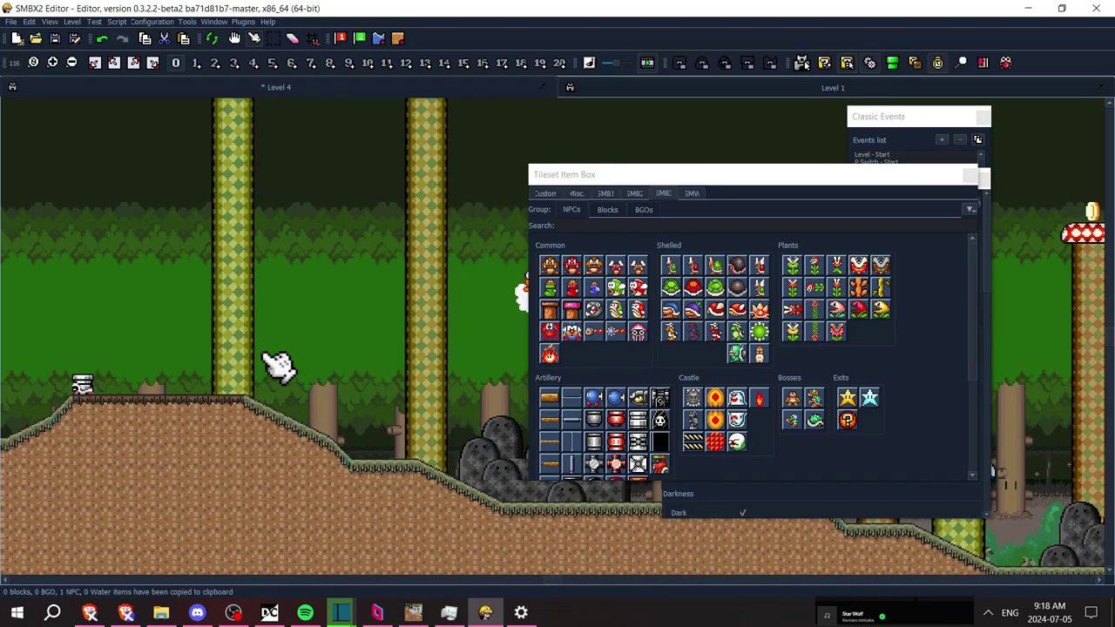
key(Right)
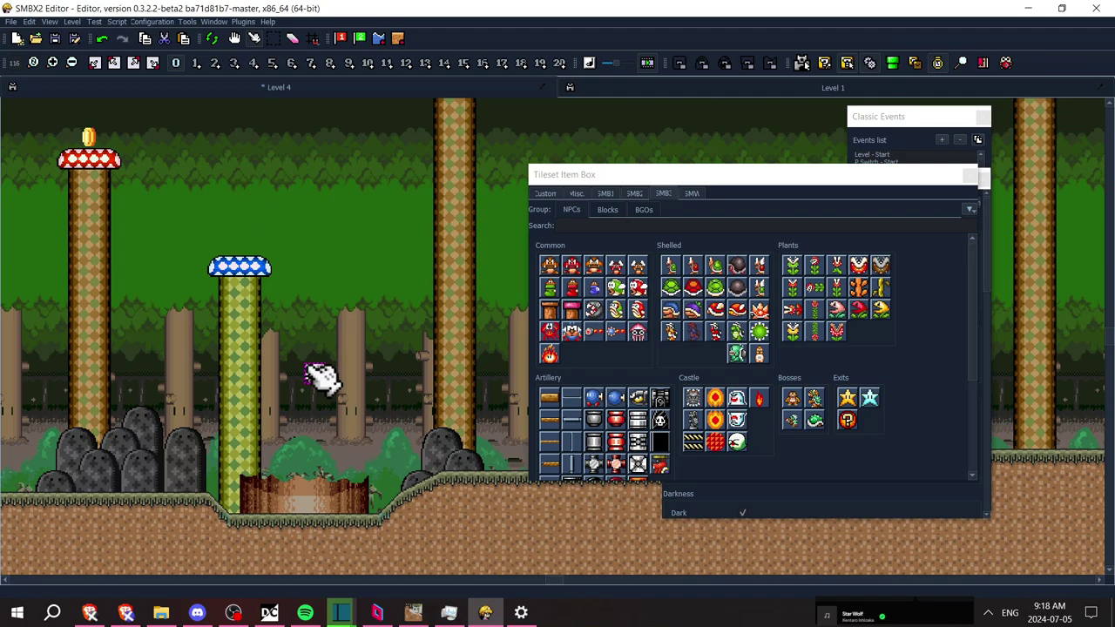
key(Right)
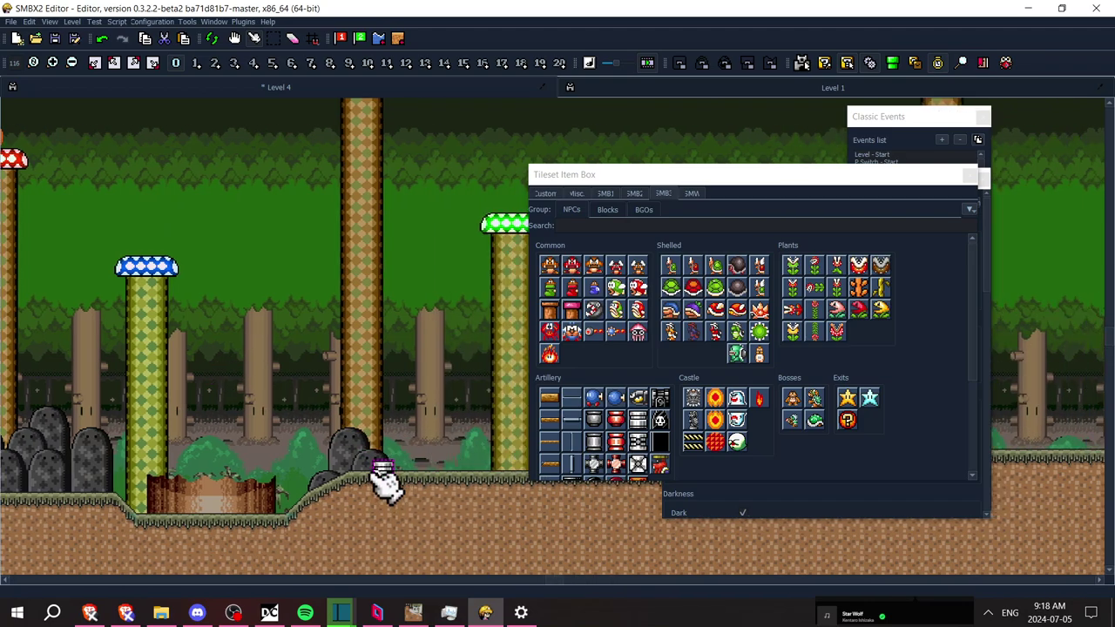
Add another walking burner at the foot of the tall rocks beyond the green mushroom platform
key(Right)
key(Right)
key(Right)
key(Right)
key(Right)
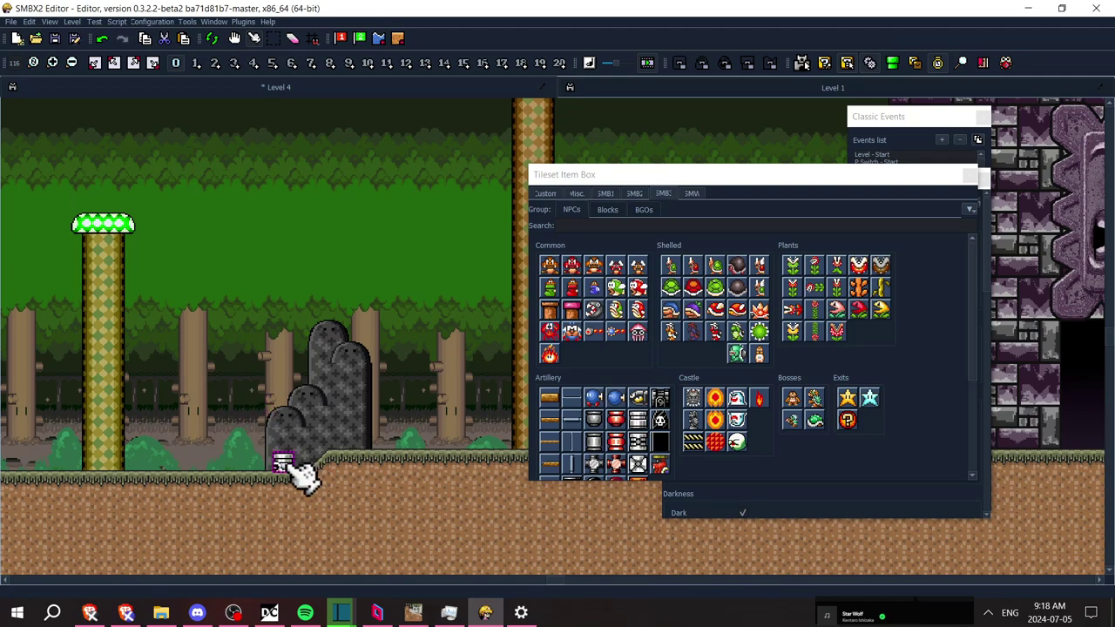
Place one more walking burner beside the small rocks in front of the castle wall
key(Right)
key(Right)
key(Right)
key(Right)
key(Right)
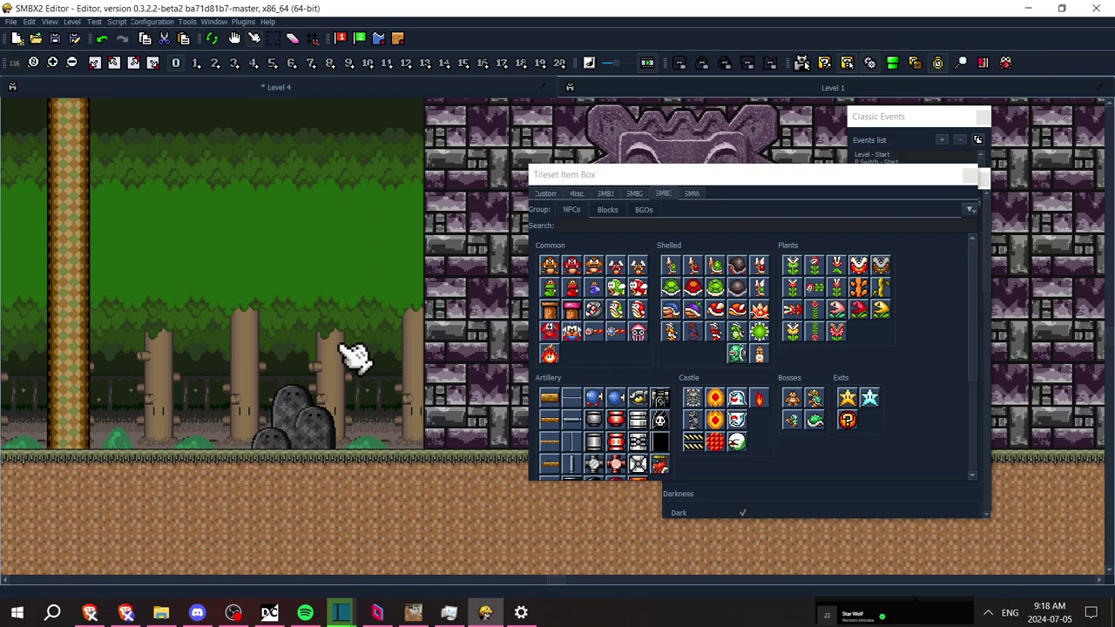
key(Right)
key(Right)
key(Right)
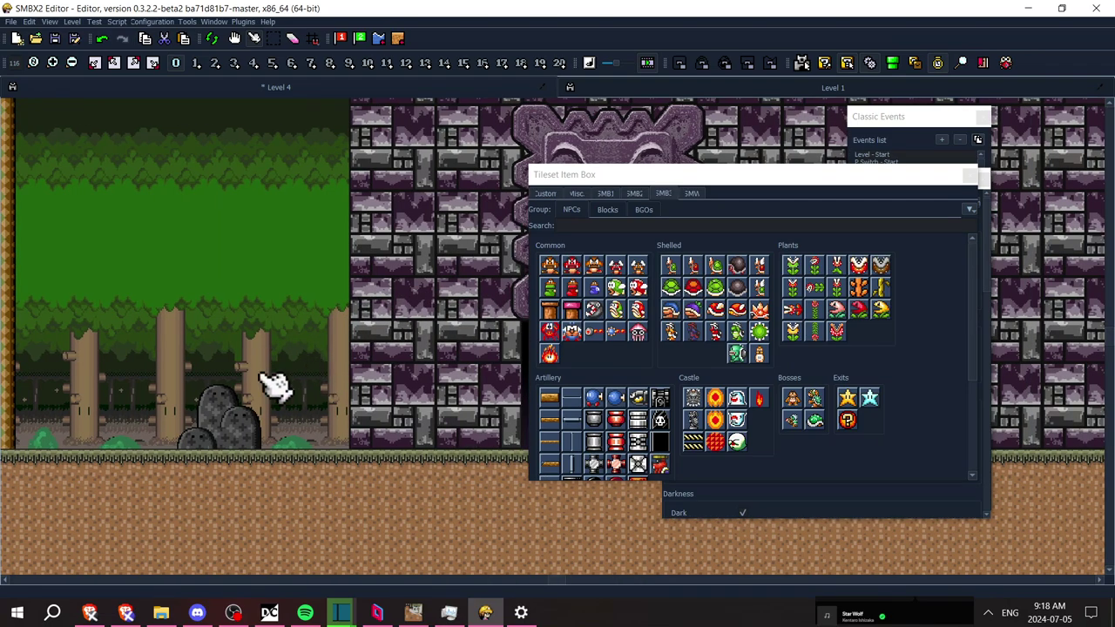
Make the burner by the castle a left-facing Warp generator with a 2.0-second delay and move it to the castle doorway's near edge
right_click(270, 383)
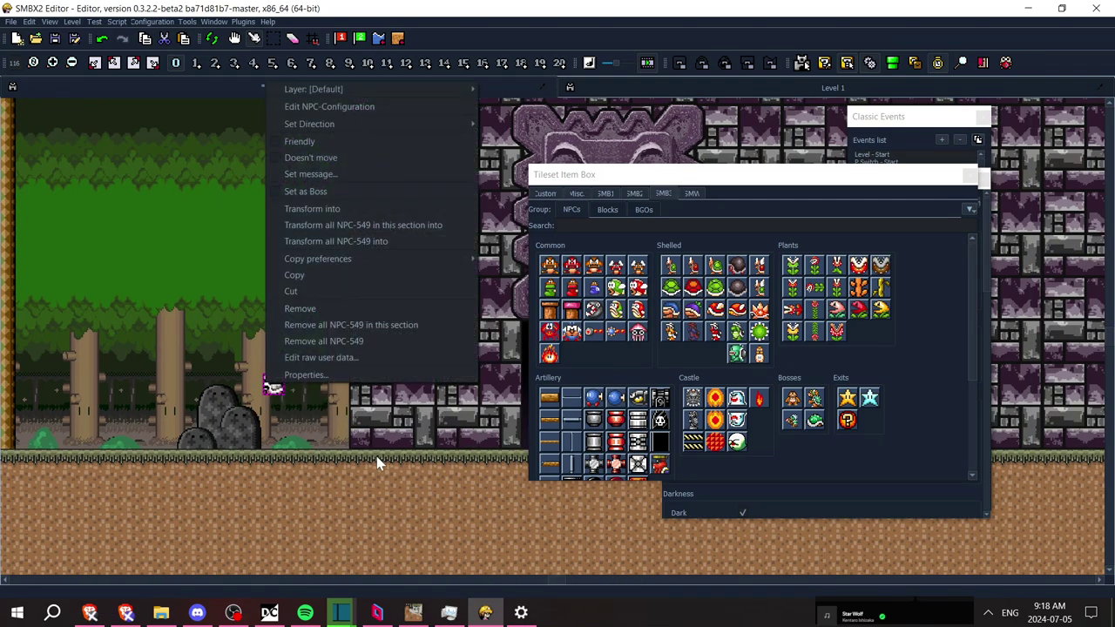
click(346, 376)
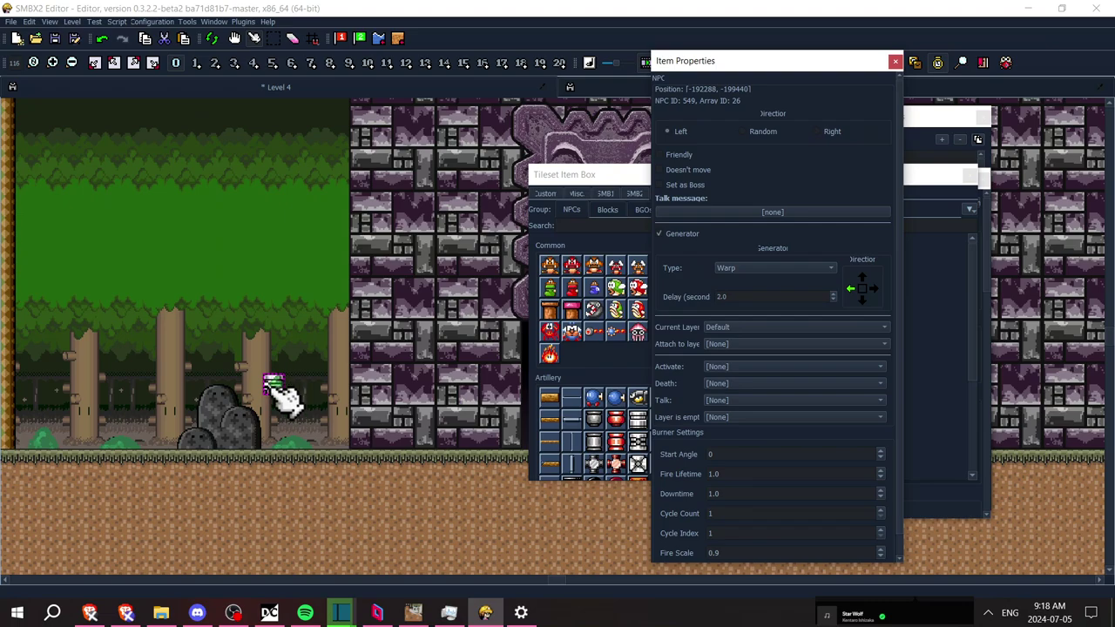
key(Right)
drag(271, 387, 408, 423)
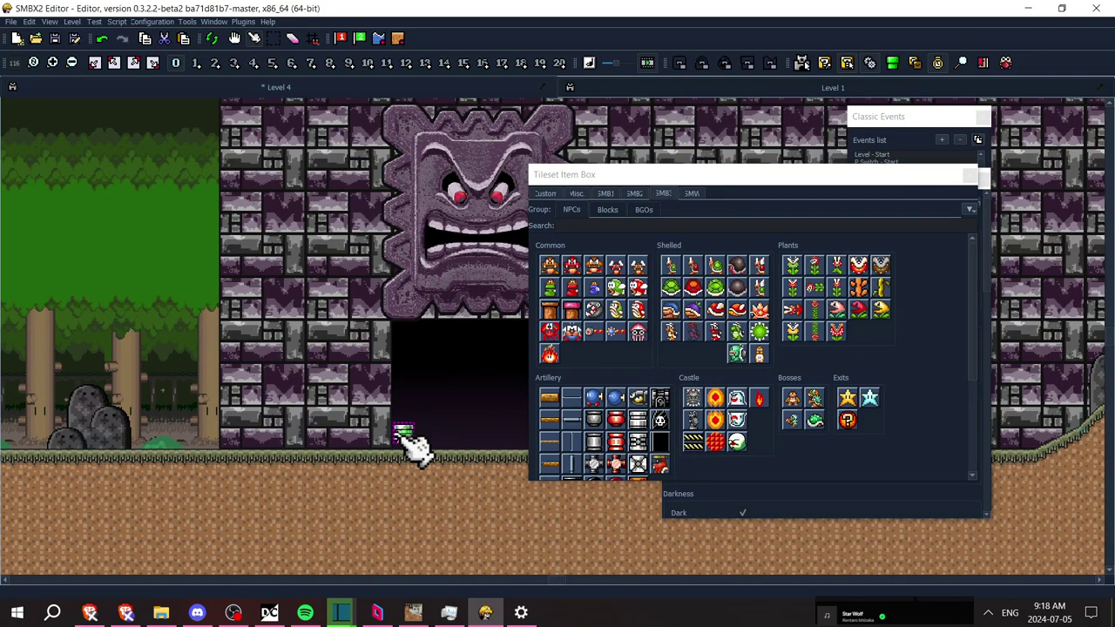
right_click(402, 438)
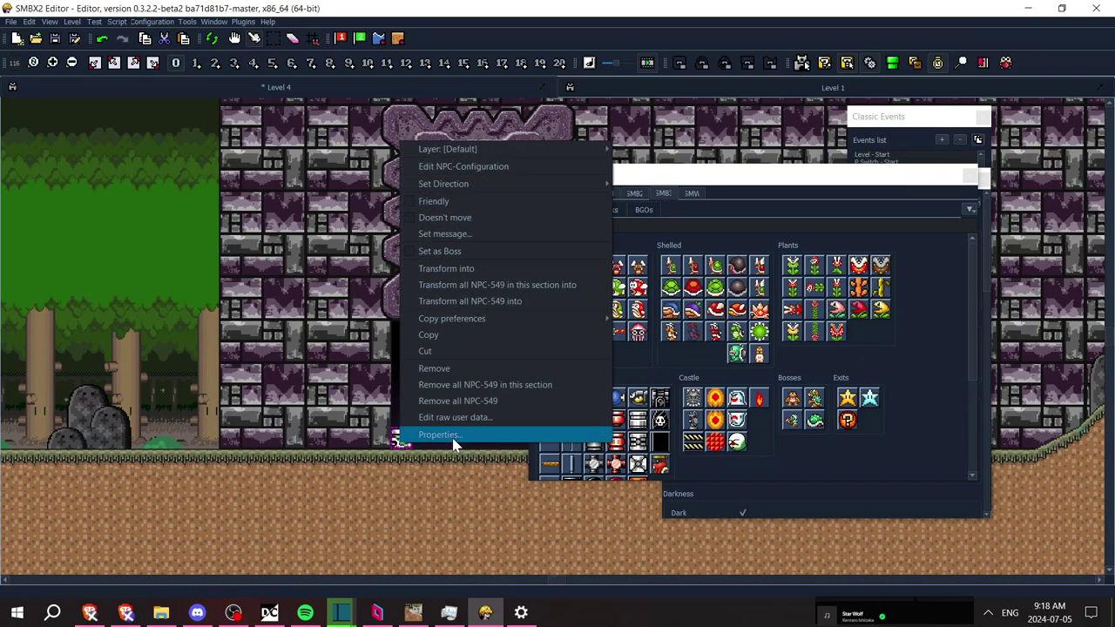
click(454, 436)
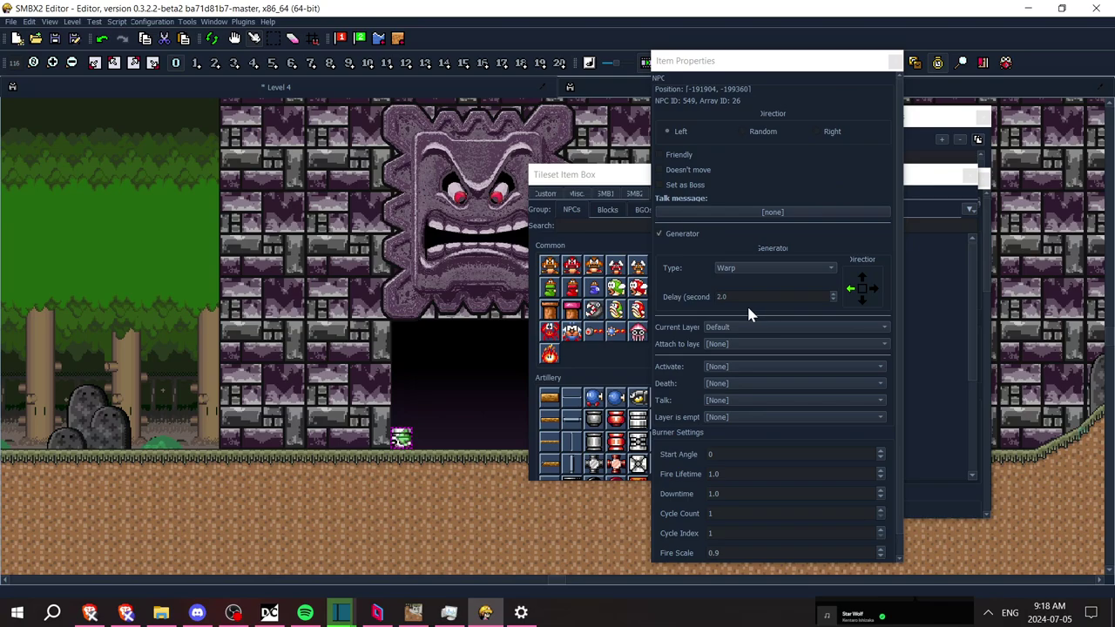
Start a playtest and run past the first walking burner and the ground-level boomerang bro
click(166, 327)
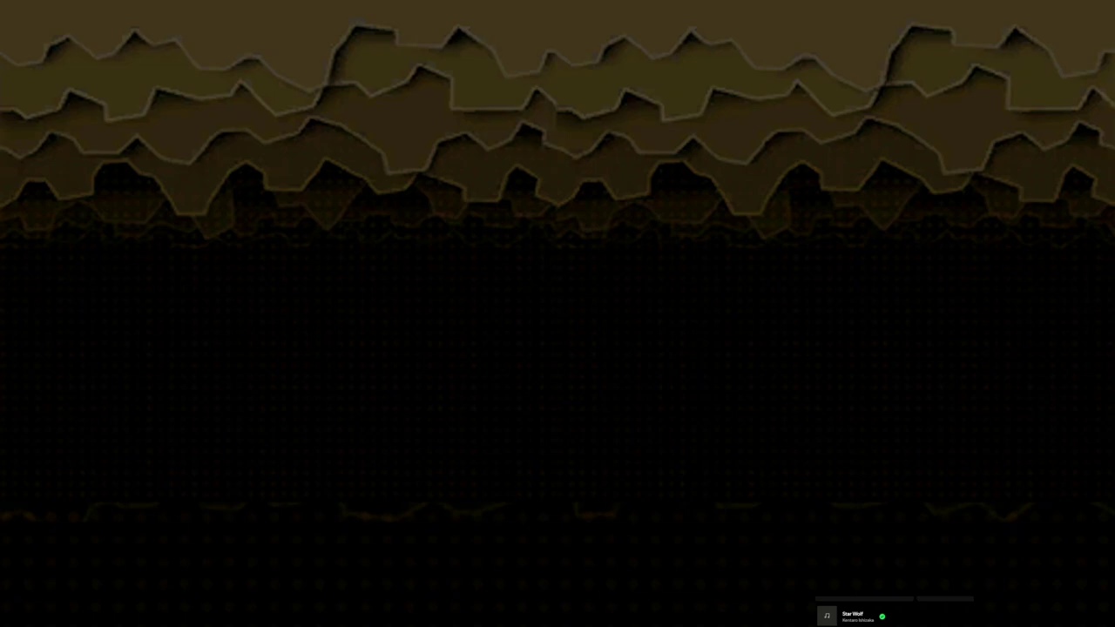
key(Right)
key(z)
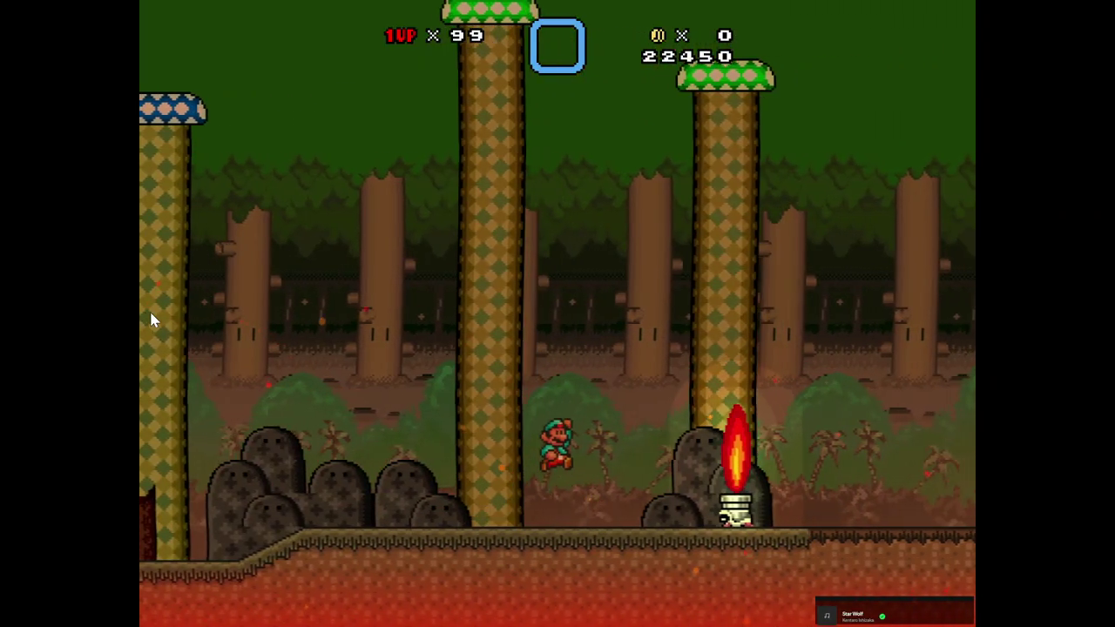
key(Right)
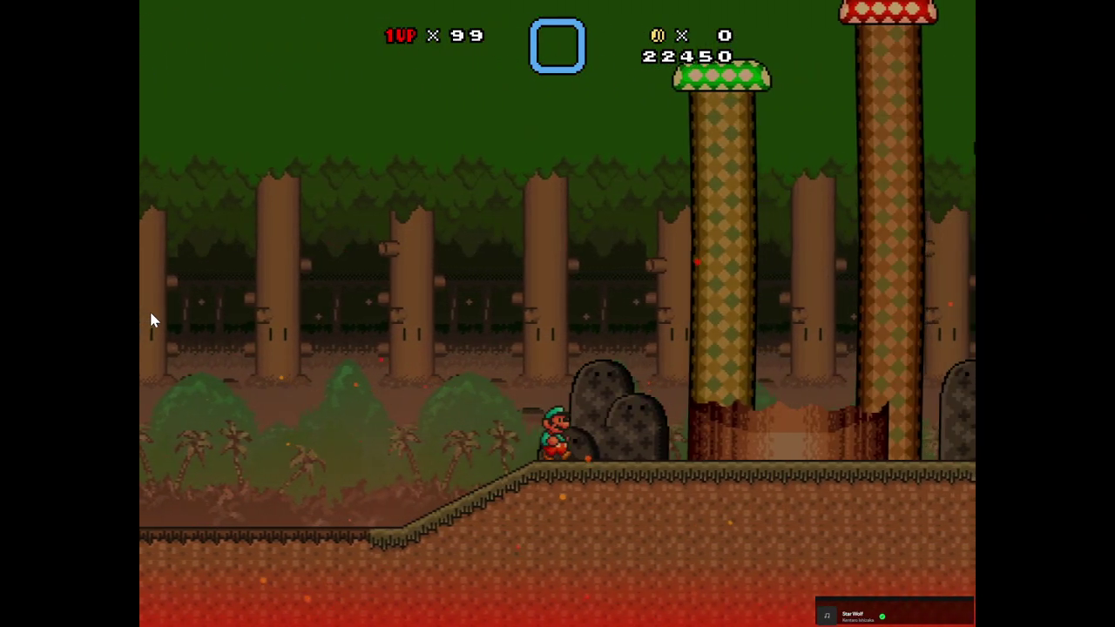
key(Right)
key(z)
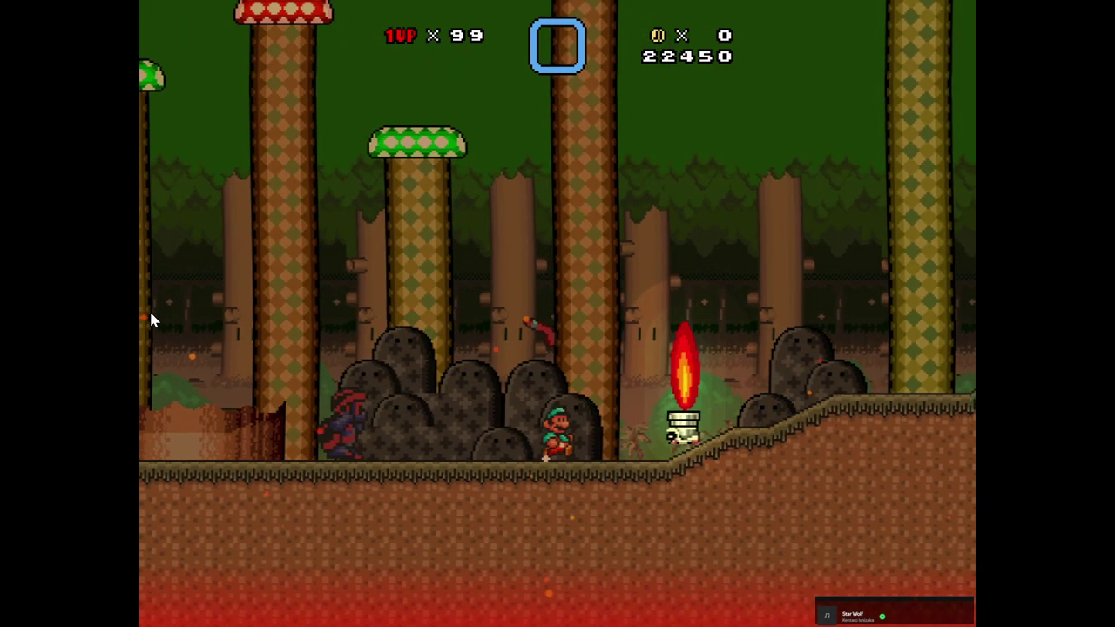
Test jumping over the following walking burners while climbing and crossing the hill
key(Right)
key(z)
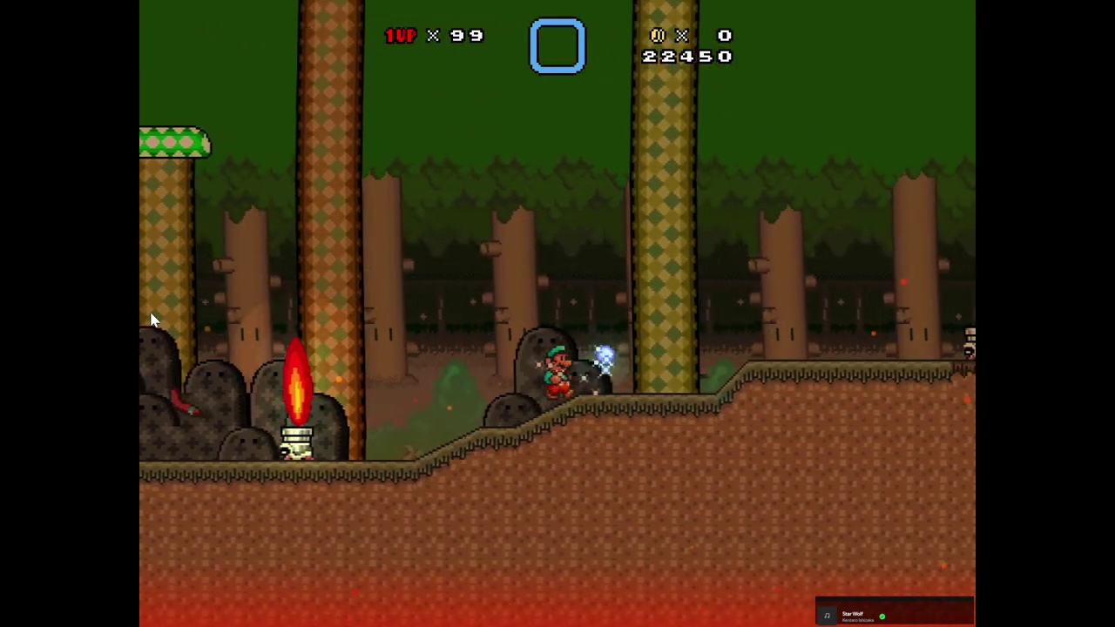
key(Right)
key(z)
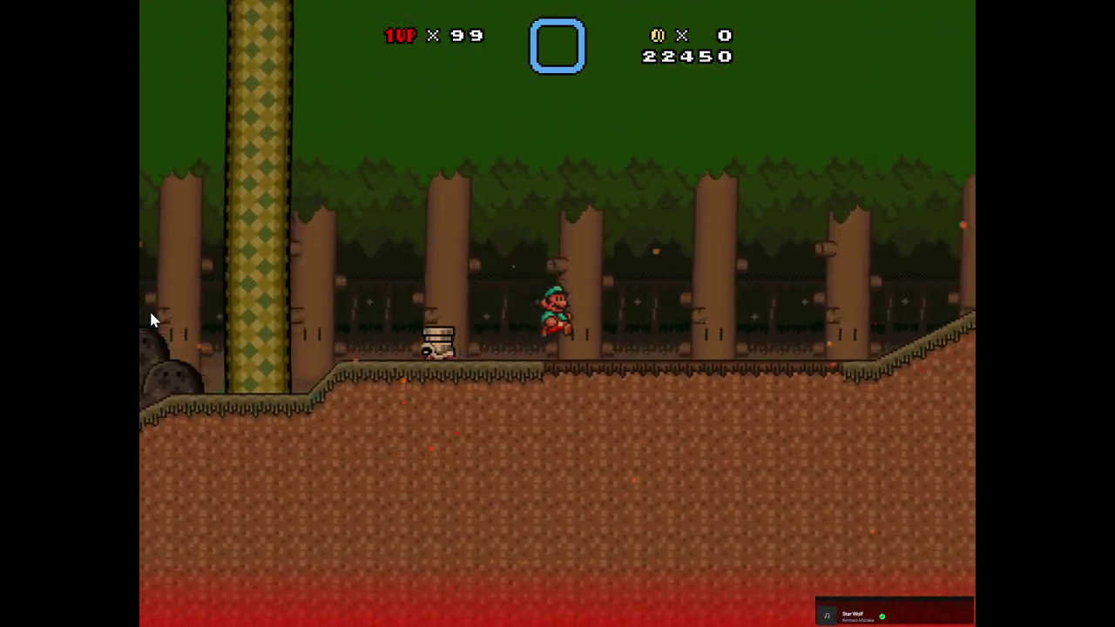
key(Right)
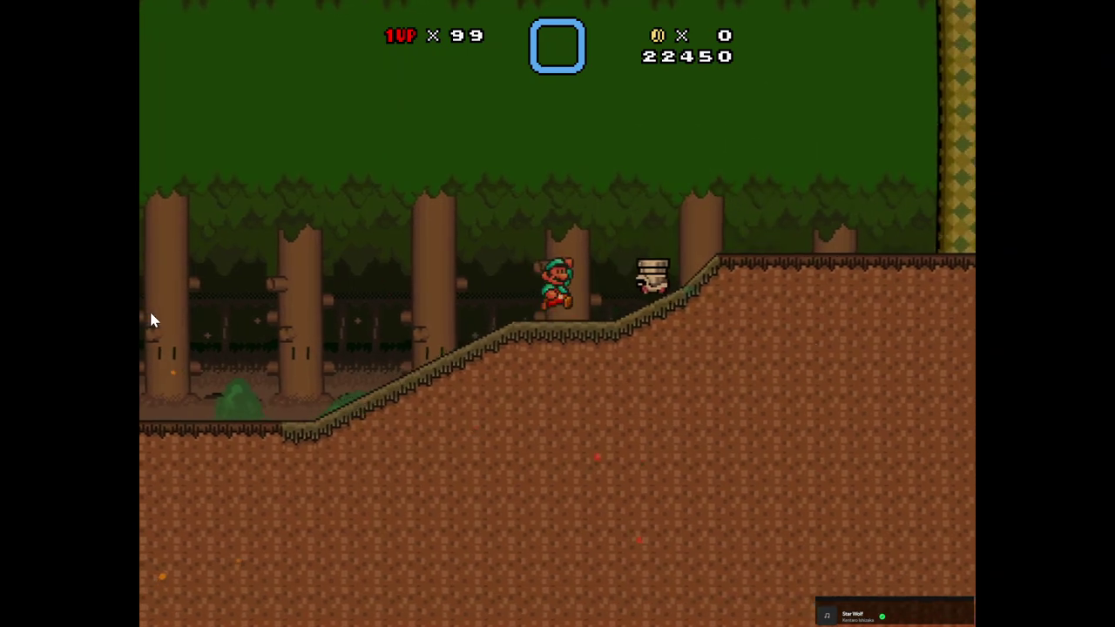
key(z)
key(Right)
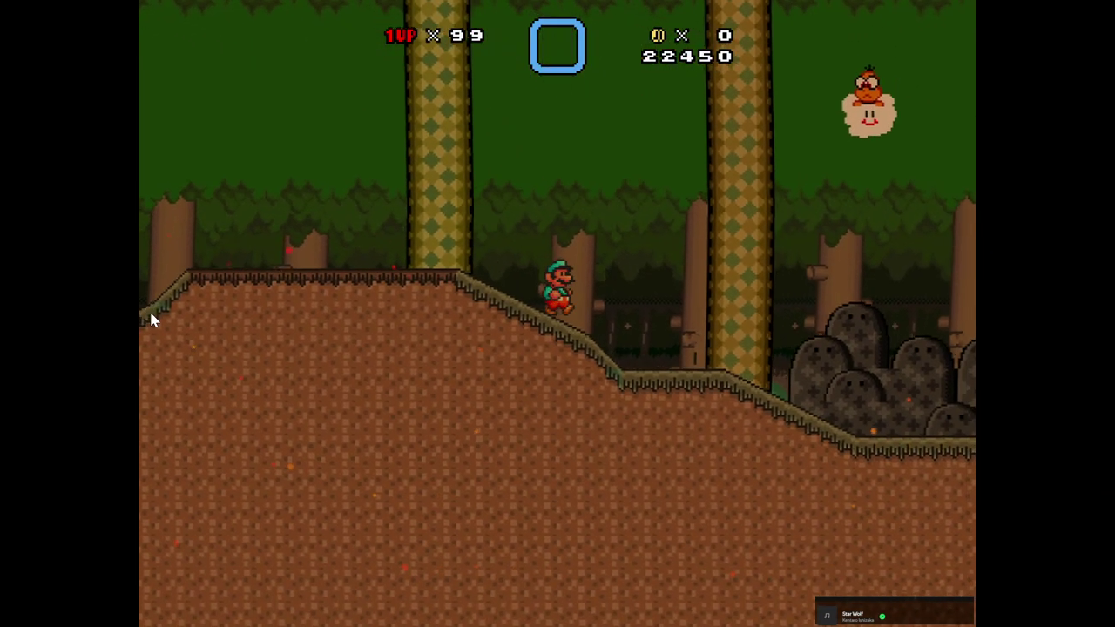
Test evading the Lakitu's flames and the boomerang bro on the blue mushroom platform down to the tree stump
key(Right)
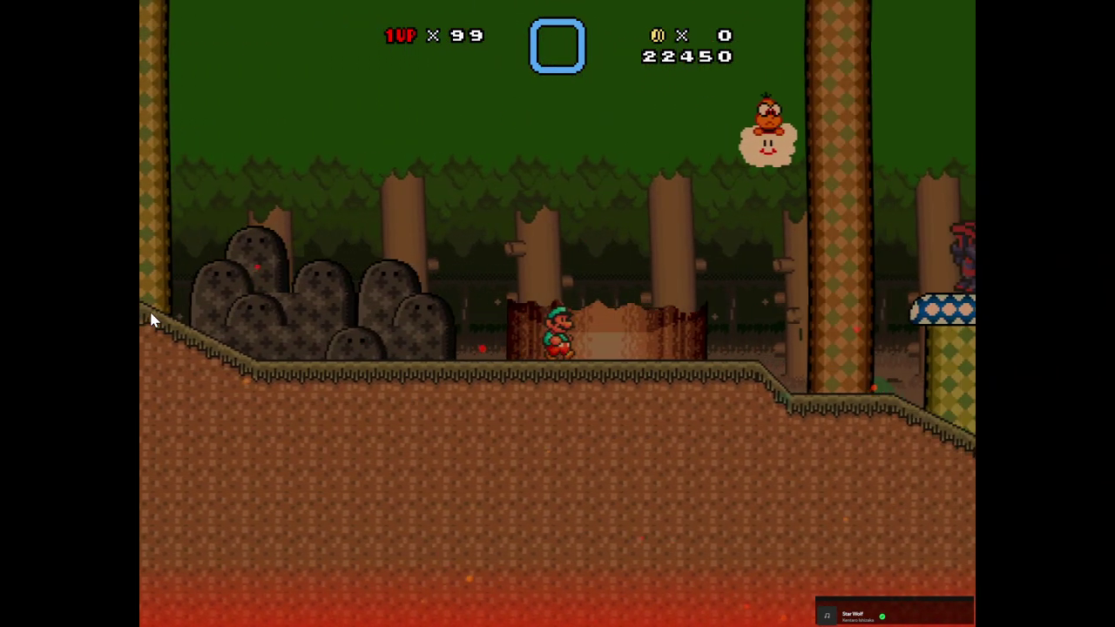
key(Right)
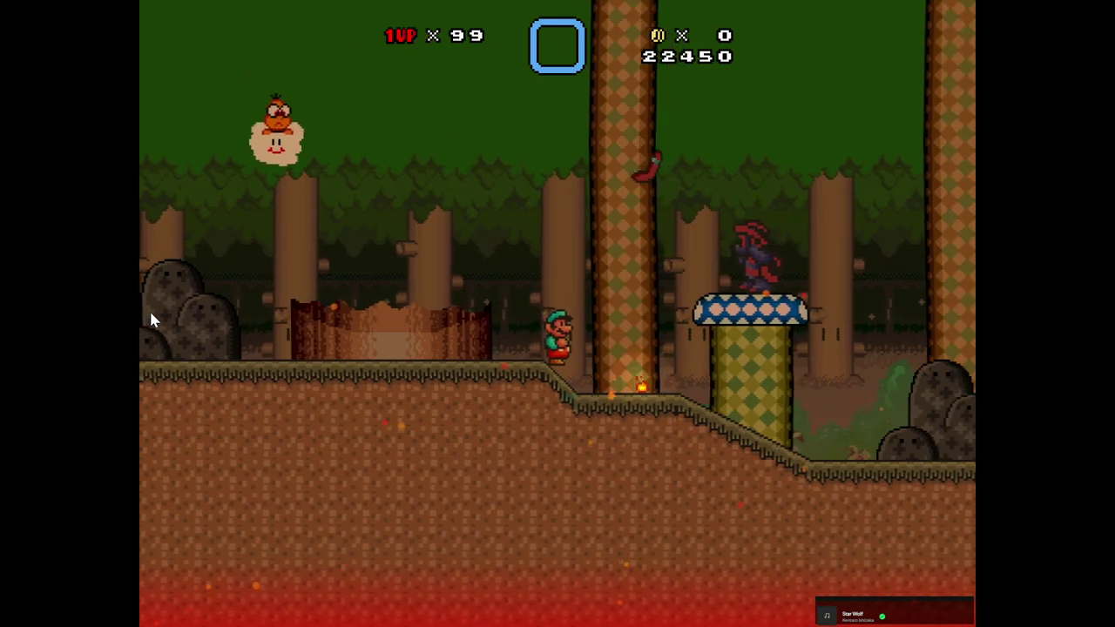
key(Right)
key(z)
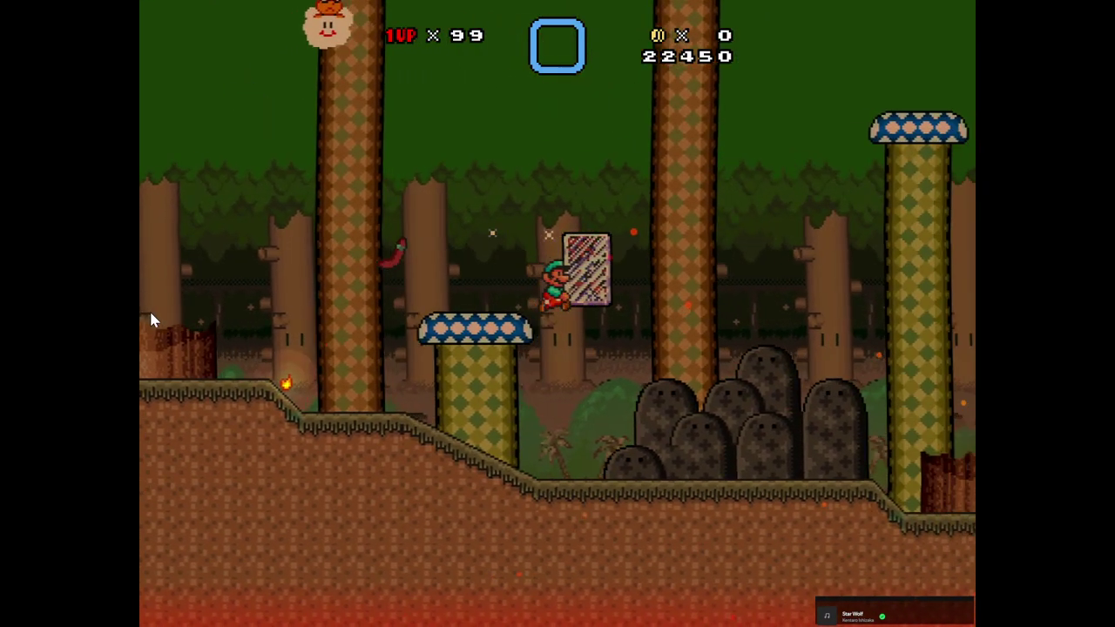
key(Right)
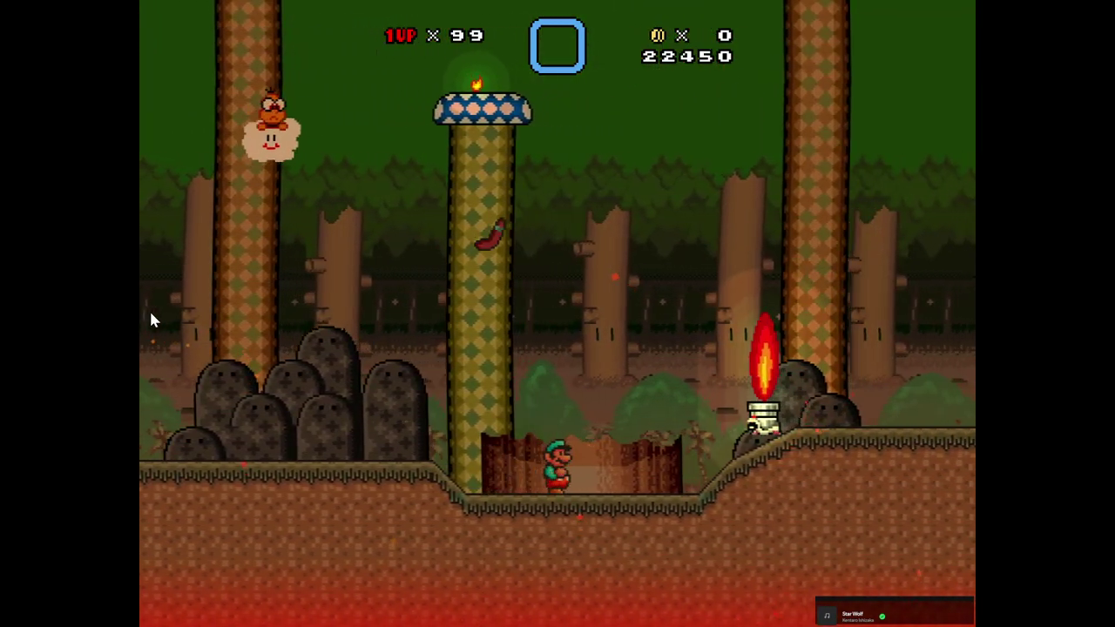
Continue past the newly placed walking burners to the castle wall with the Lakitu in pursuit
key(Right)
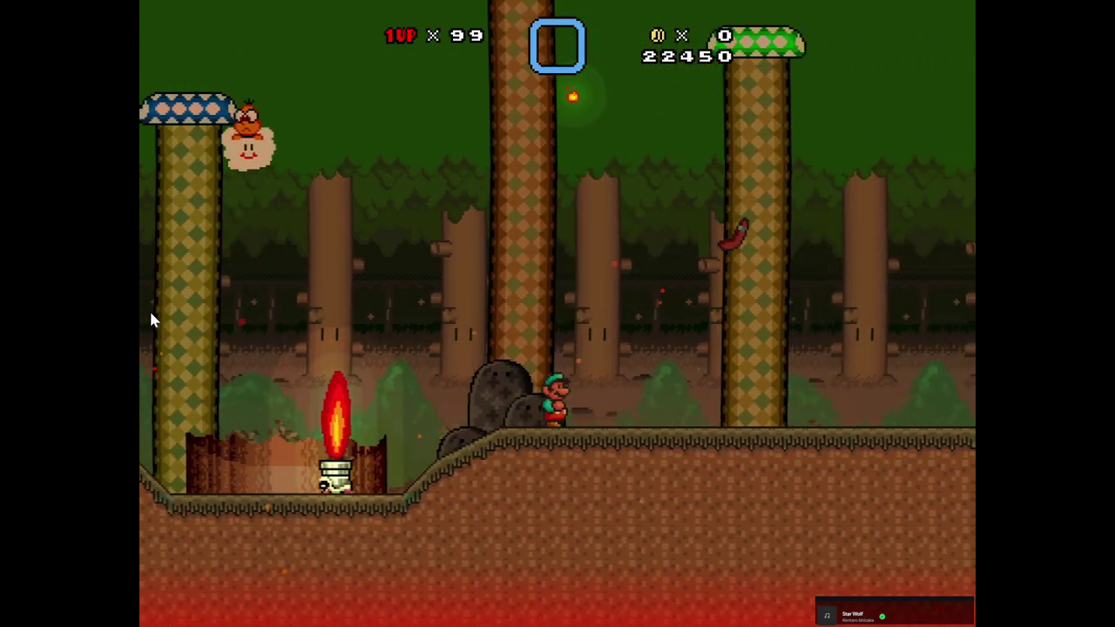
key(Right)
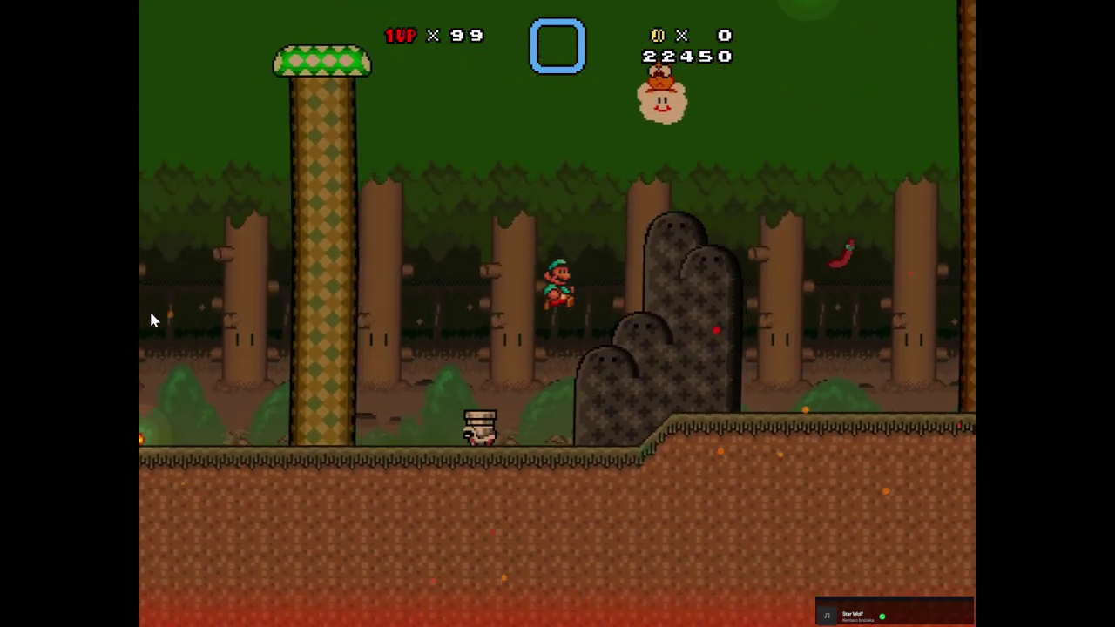
key(Right)
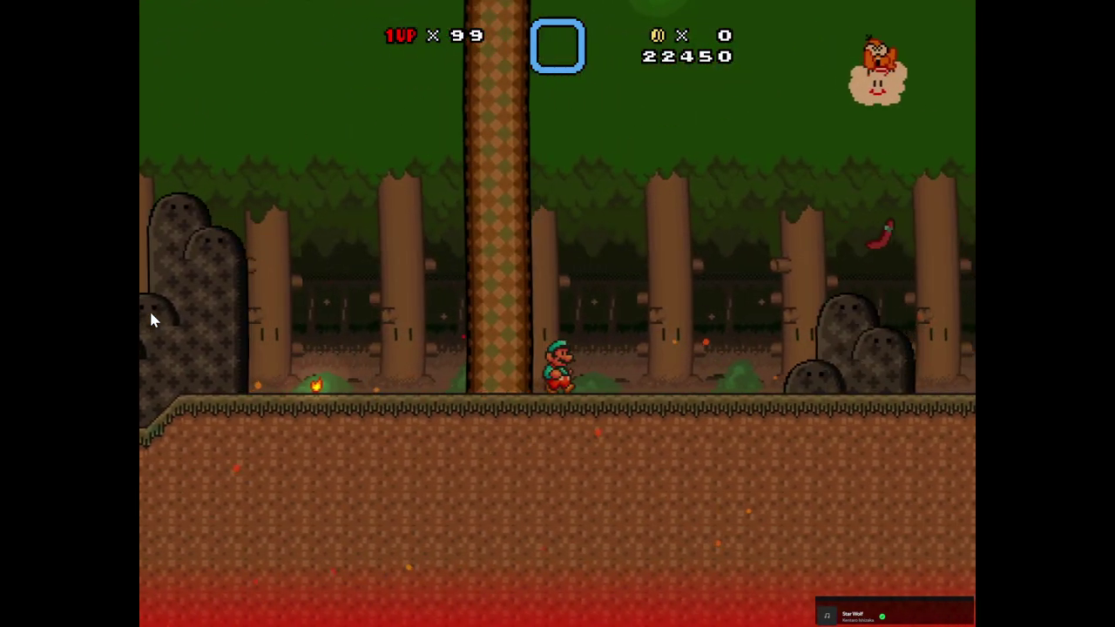
key(Right)
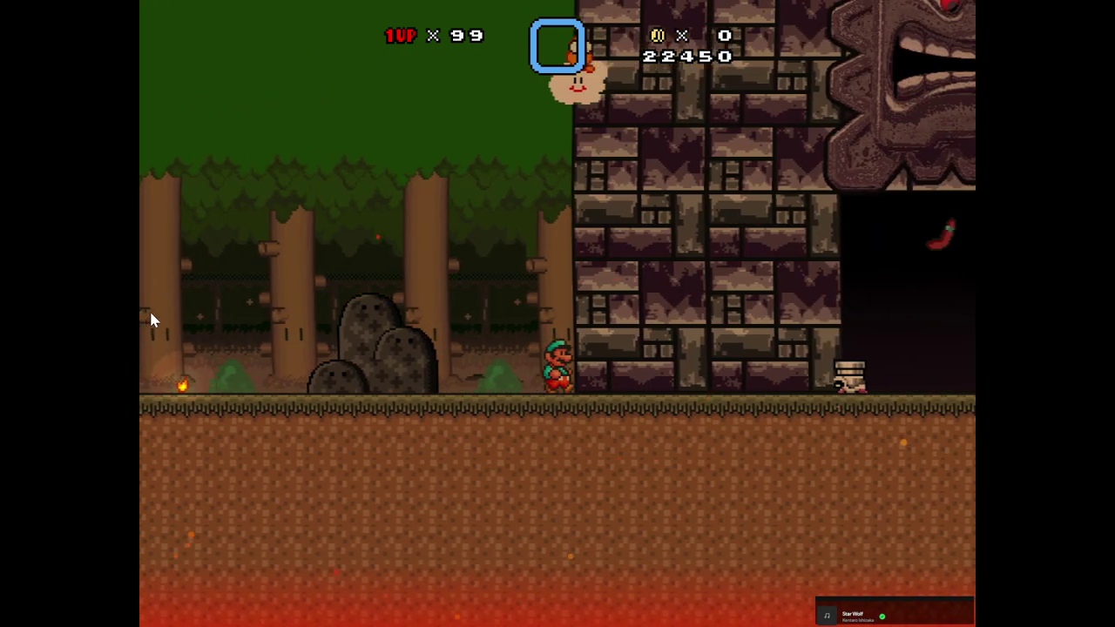
Test the burners generated from the castle doorway by jumping and moving among them, and end the playtest
key(Left)
key(Right)
key(z)
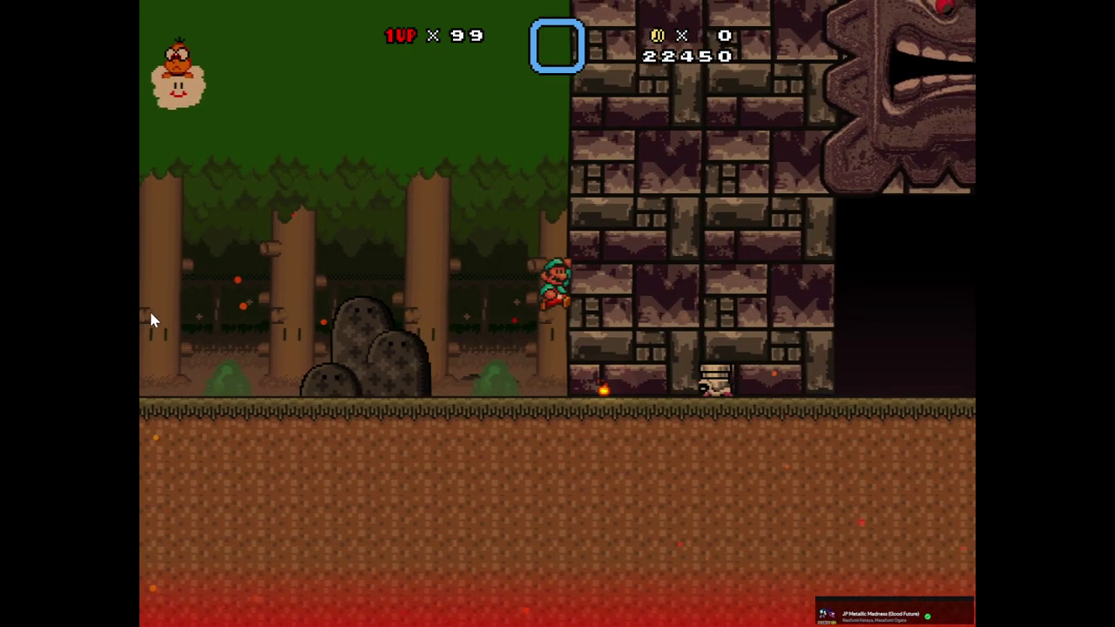
key(Right)
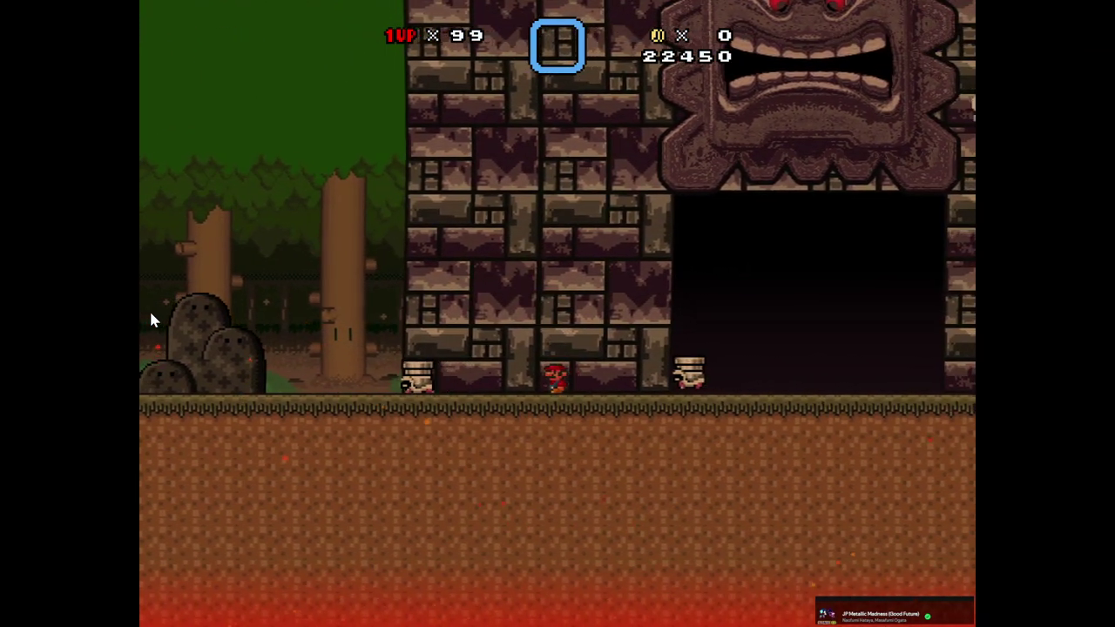
key(Escape)
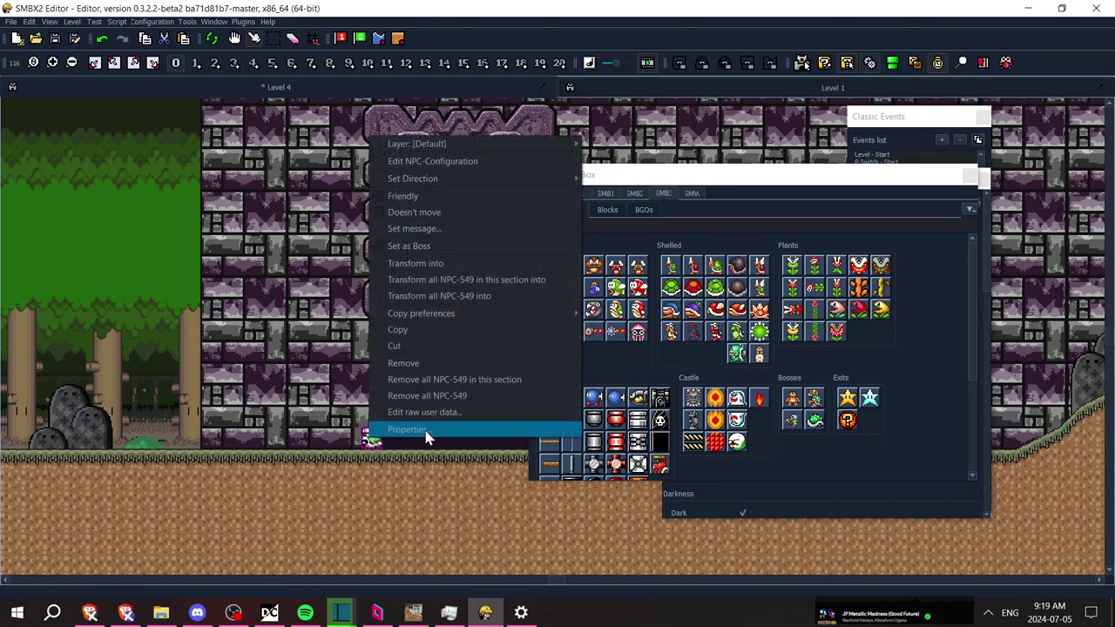
Edit the spawn delay of the burner generator at the castle doorway and save the level
click(427, 438)
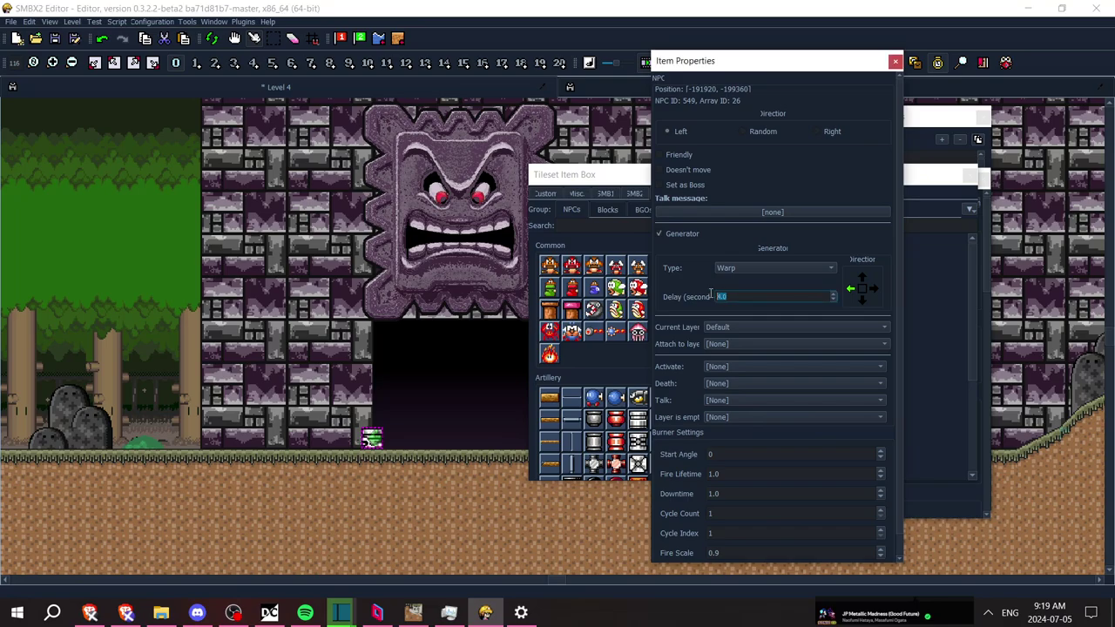
click(895, 62)
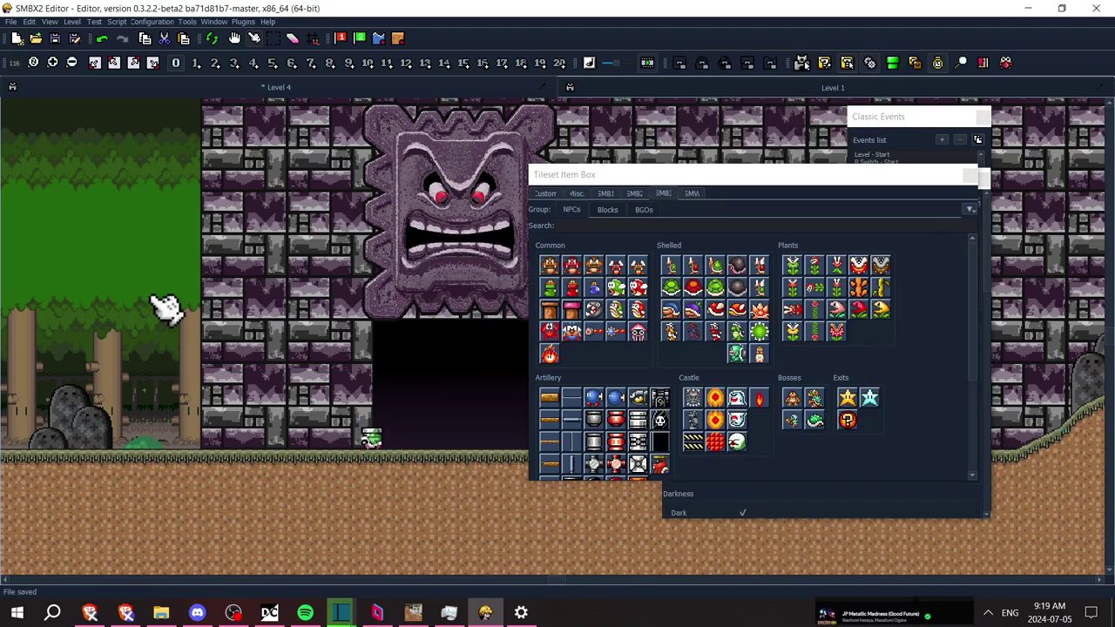
key(Left)
key(Left)
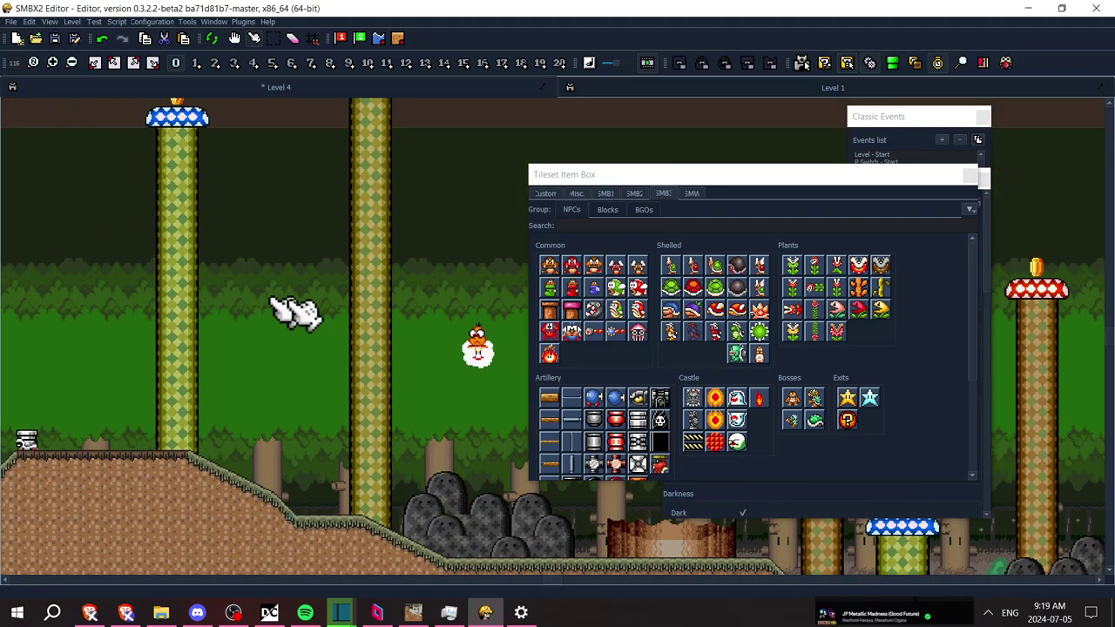
key(Left)
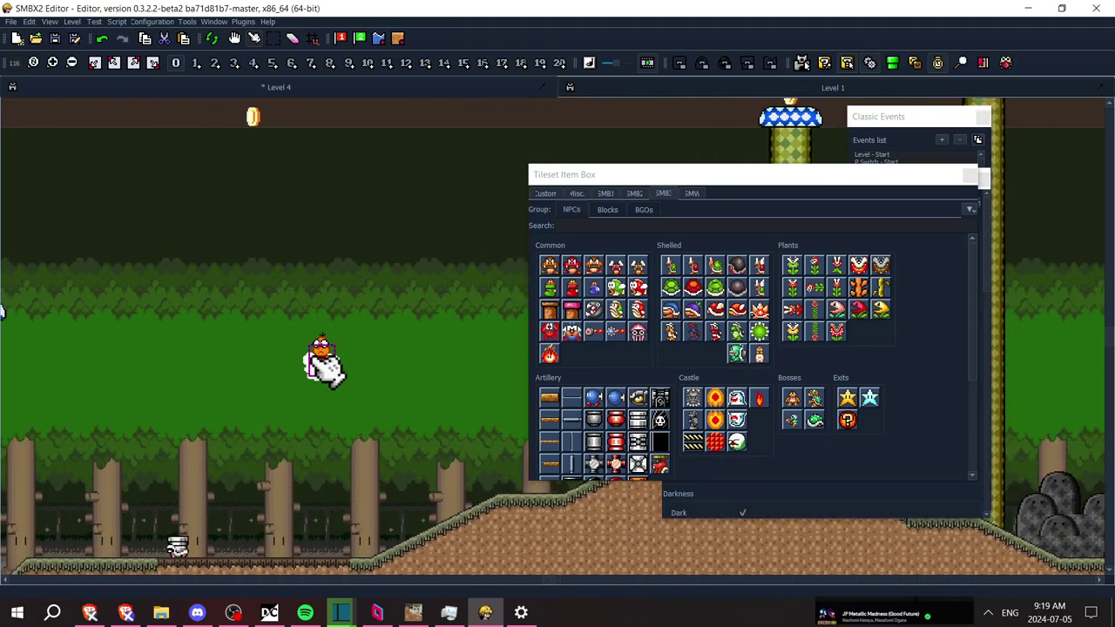
key(Left)
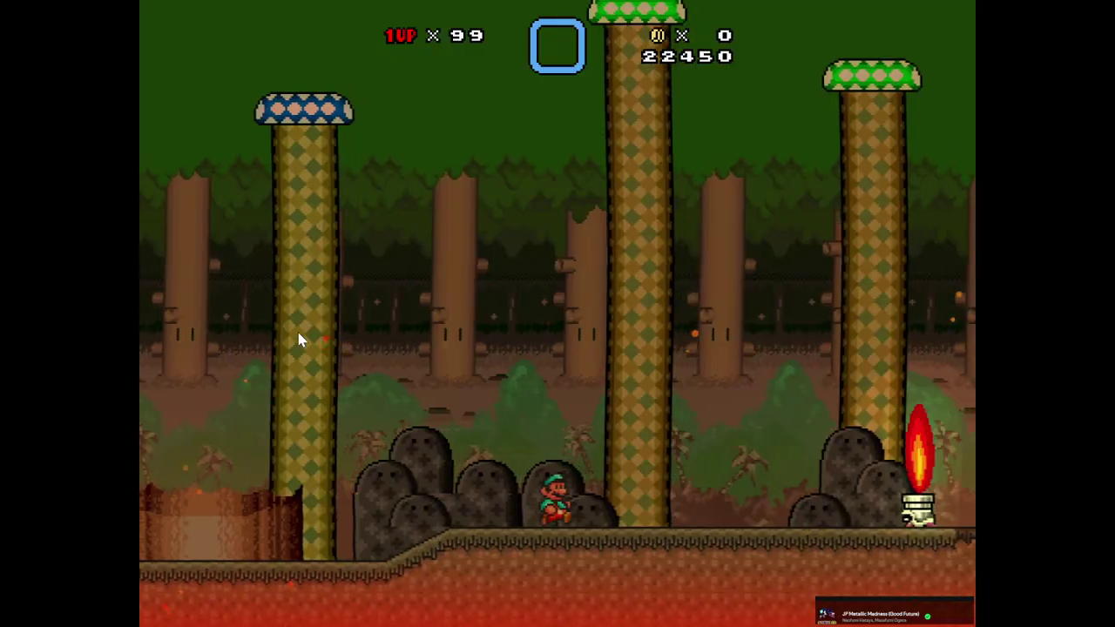
Playtest the opening stretch, jumping over the first walking burner and continuing past the tree stump and rocks
key(Right)
key(z)
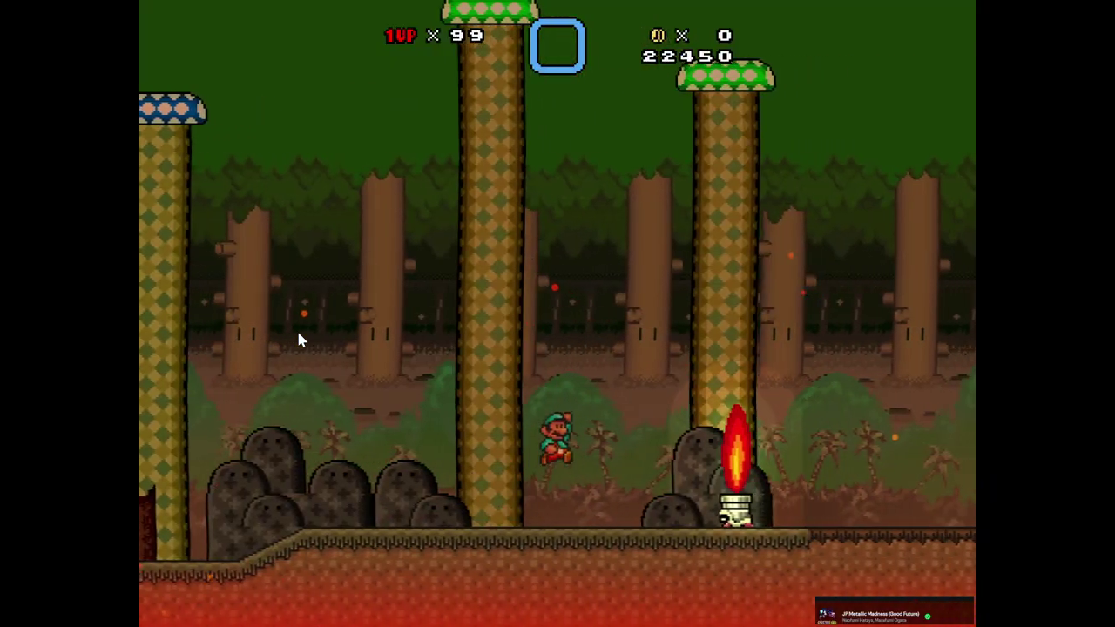
key(Right)
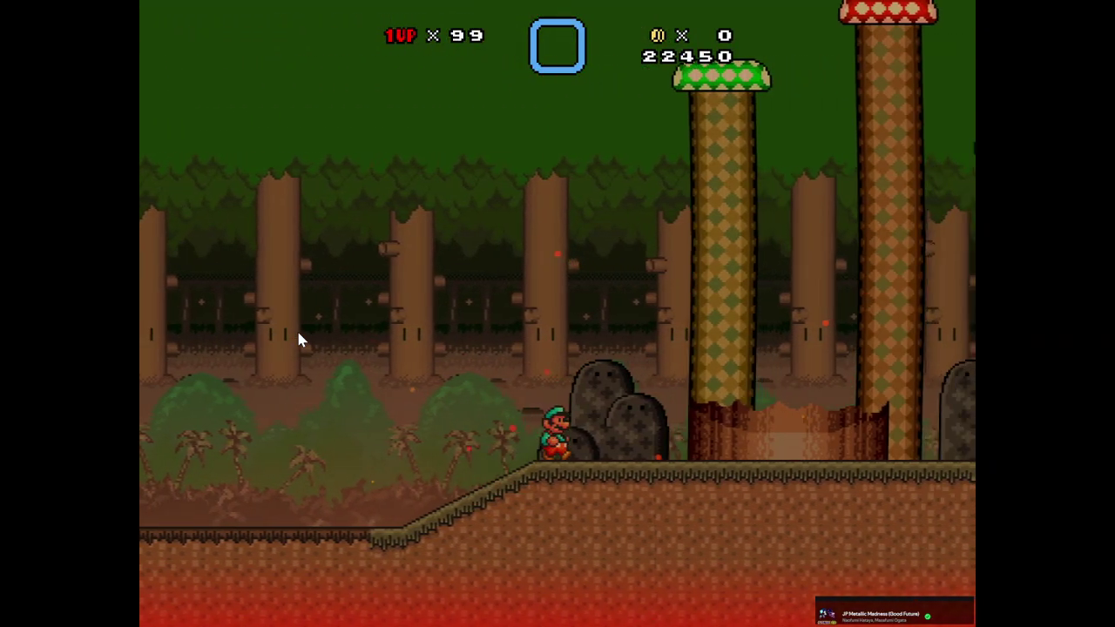
key(Right)
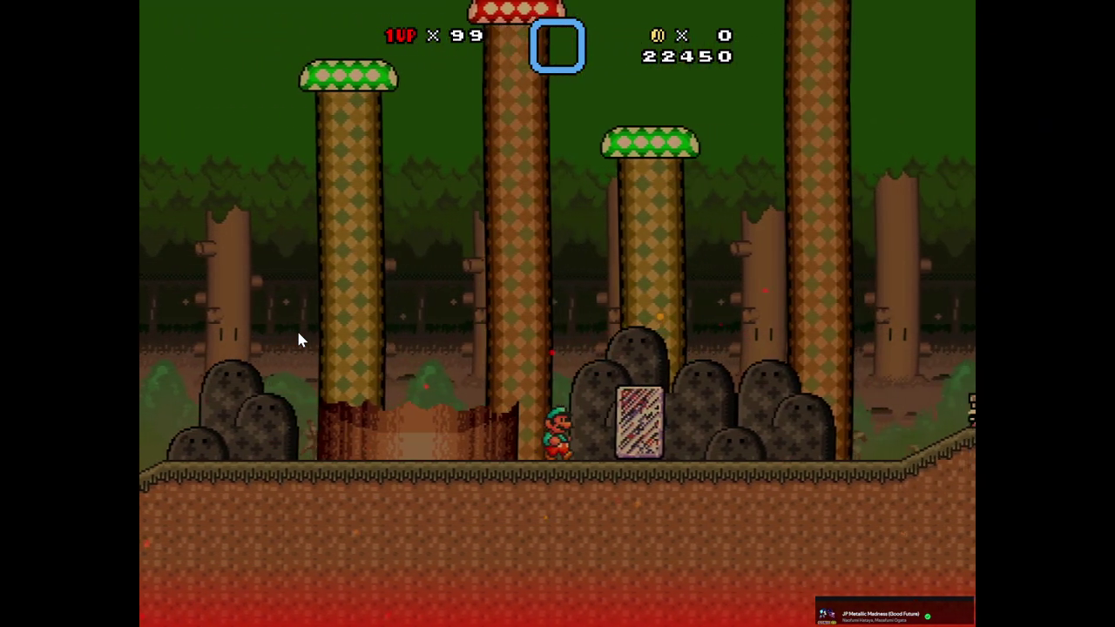
key(z)
key(Right)
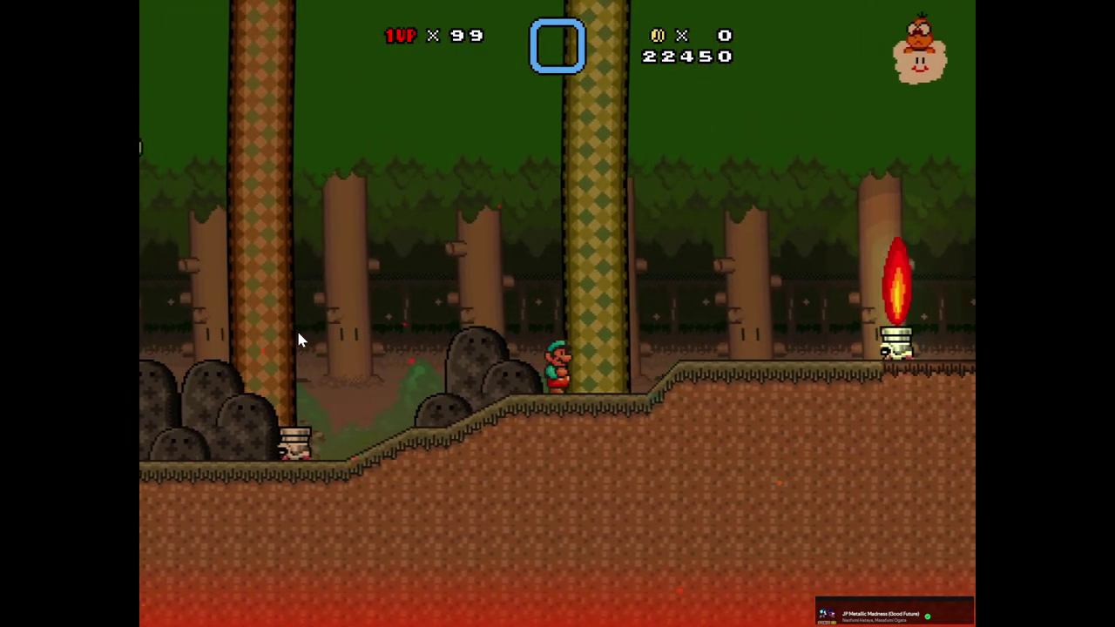
Test jumping over the walking burners on the slope and hilltop while the Lakitu chases overhead
key(z)
key(Right)
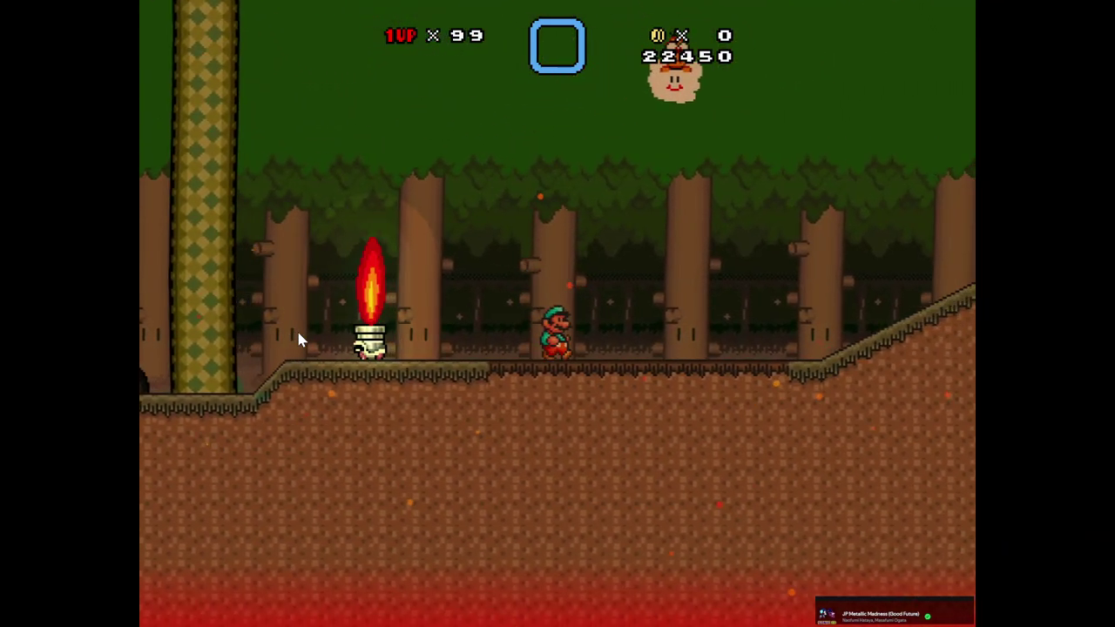
key(Right)
key(z)
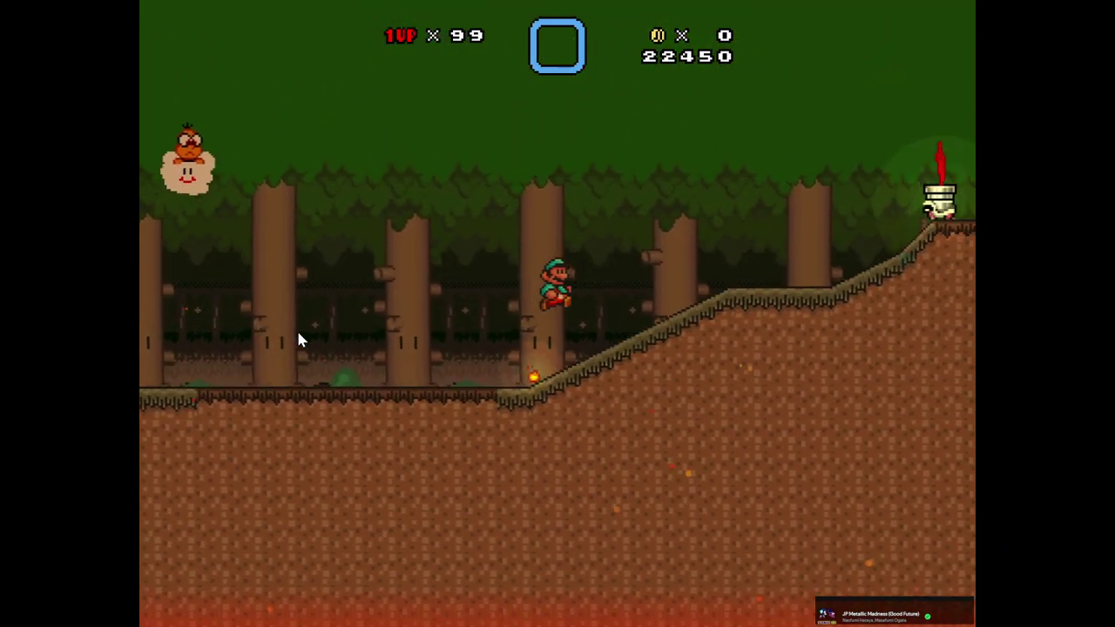
key(Right)
key(z)
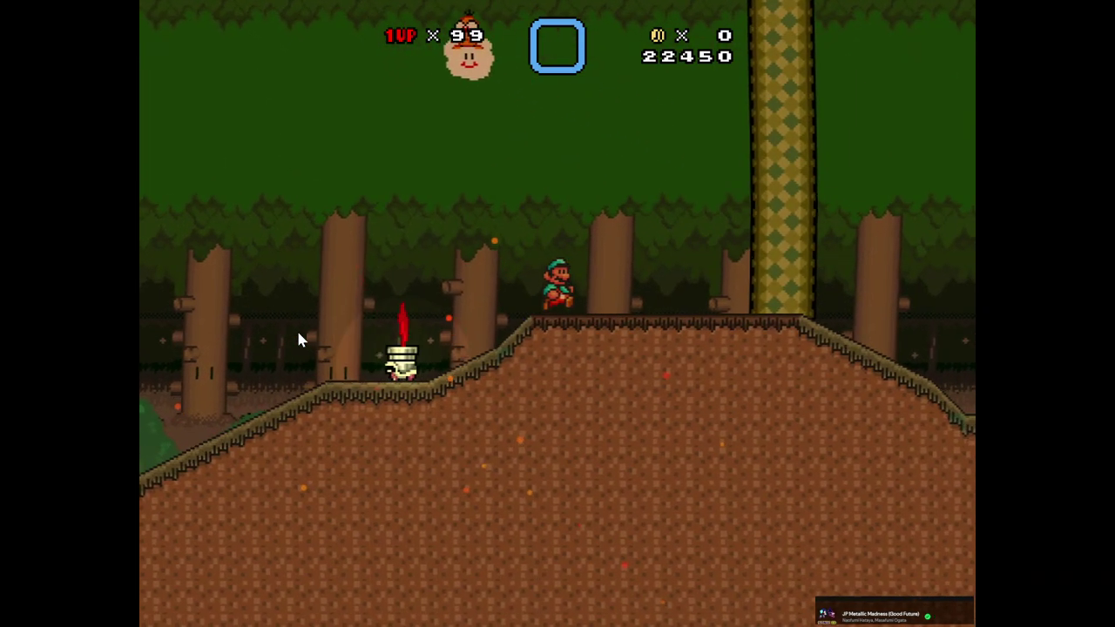
key(Right)
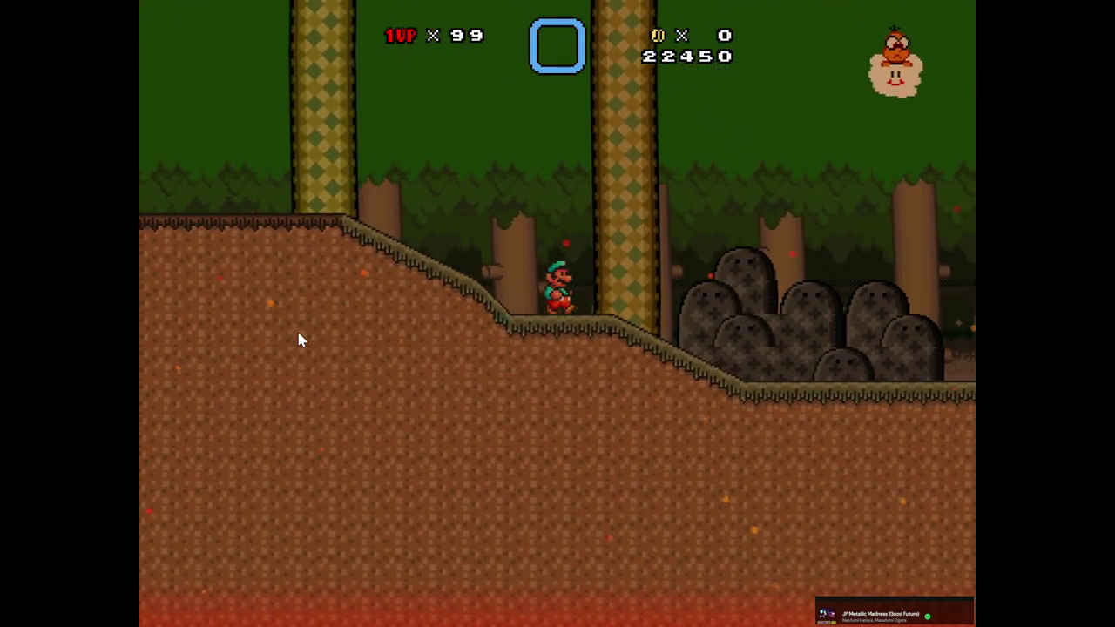
Test the descent past the boomerang bro and the remaining walking burners up to the castle doorway
key(Right)
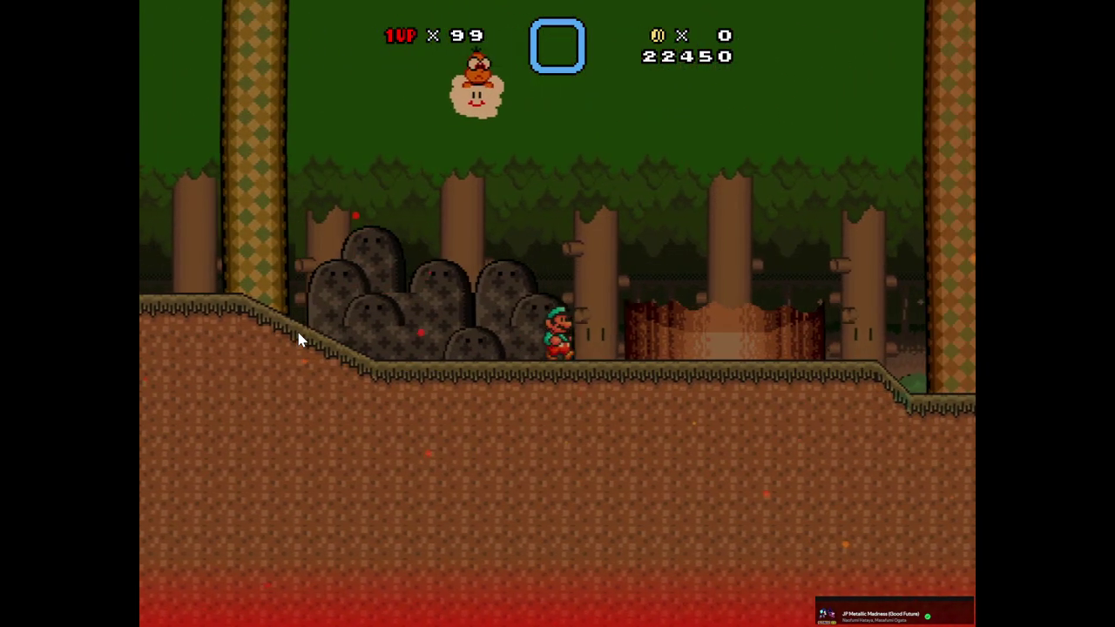
key(Right)
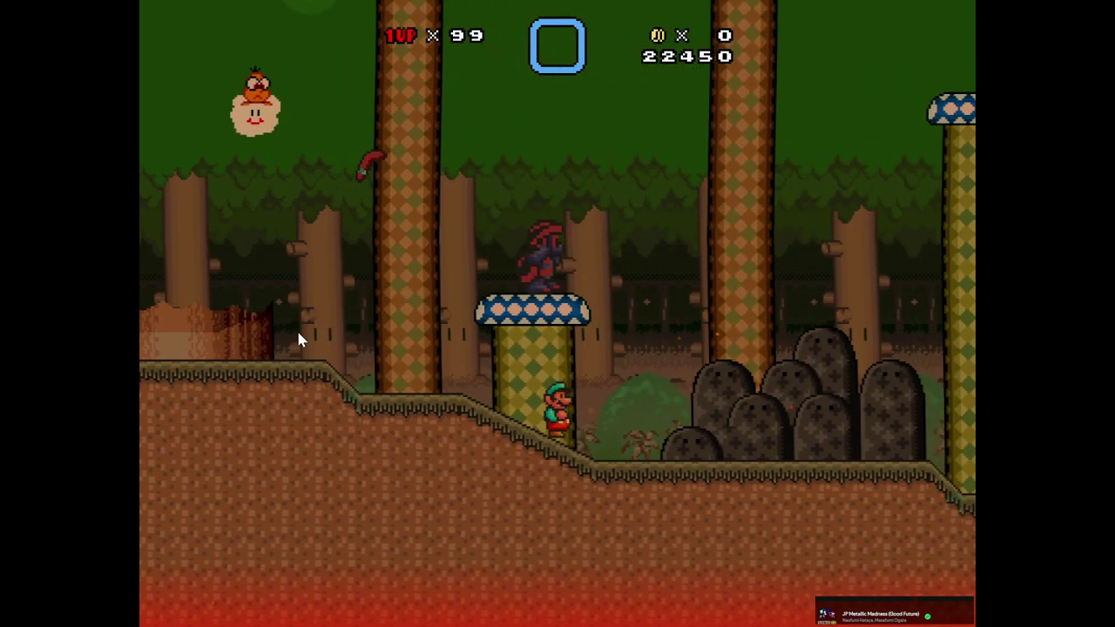
key(Right)
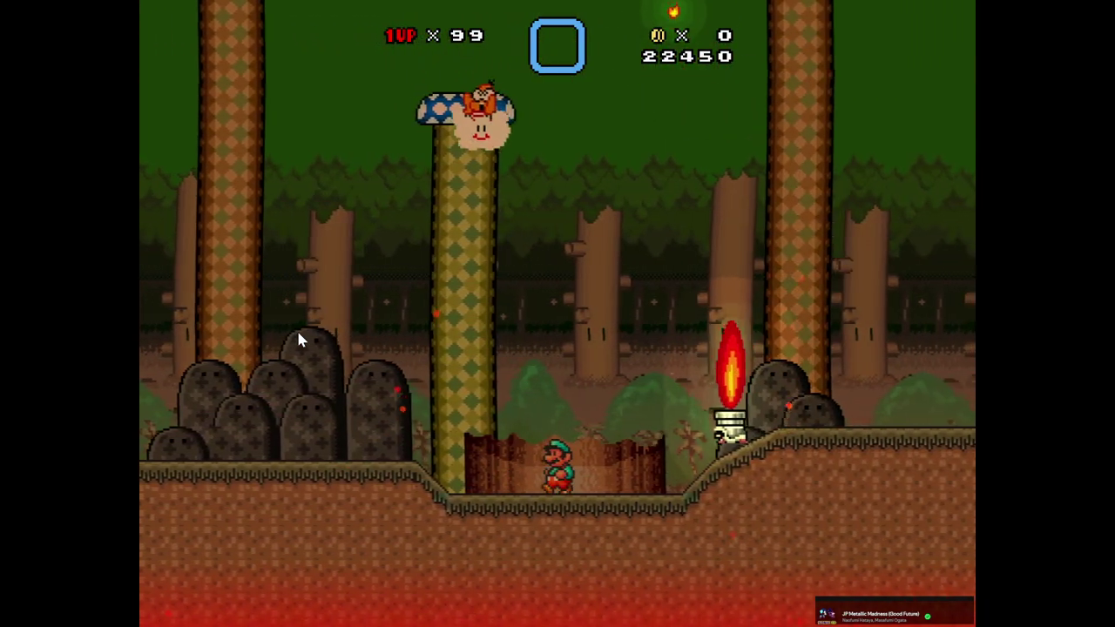
key(Right)
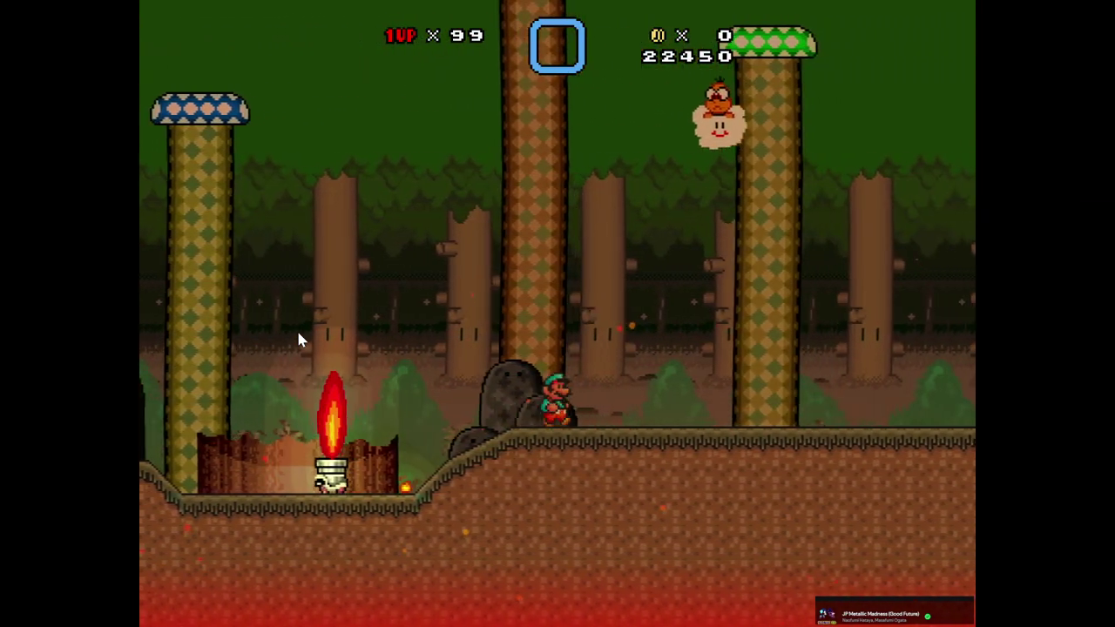
key(Right)
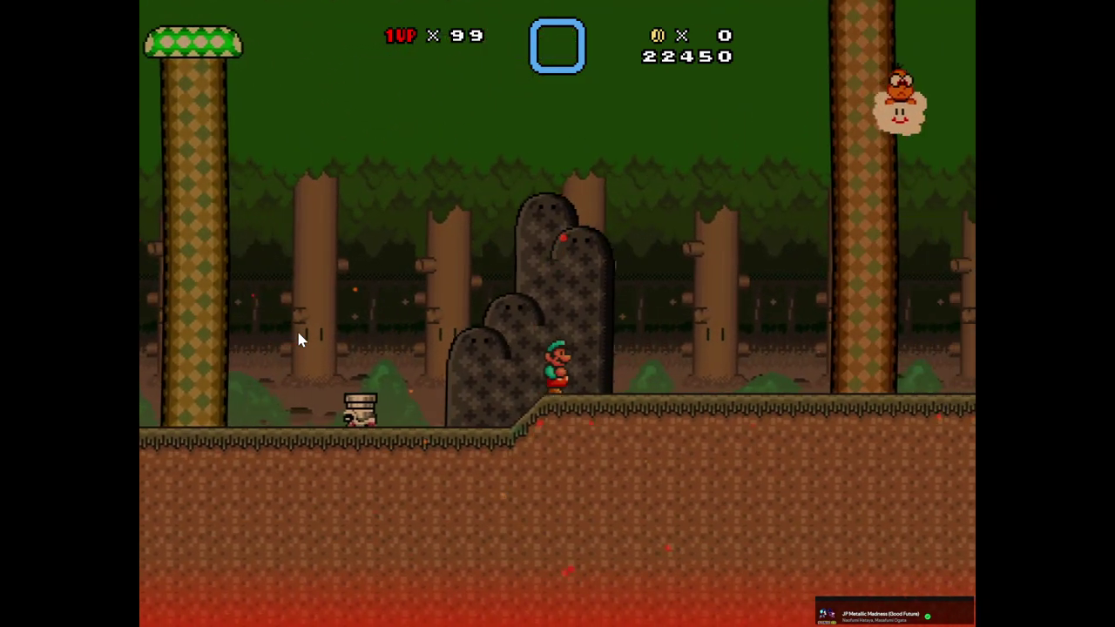
key(Right)
key(z)
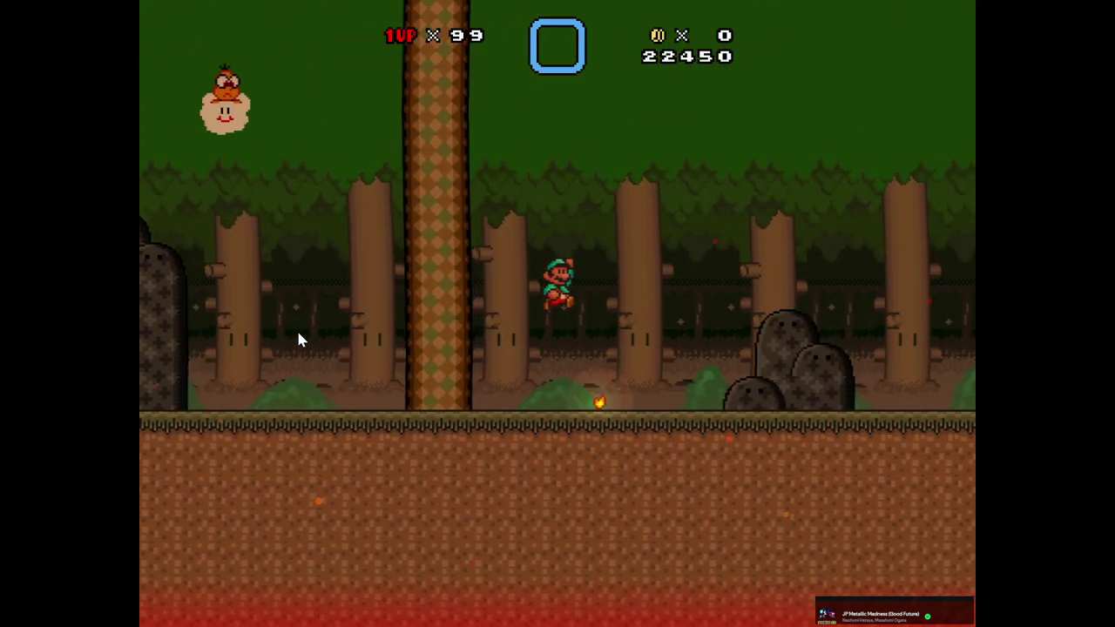
key(Right)
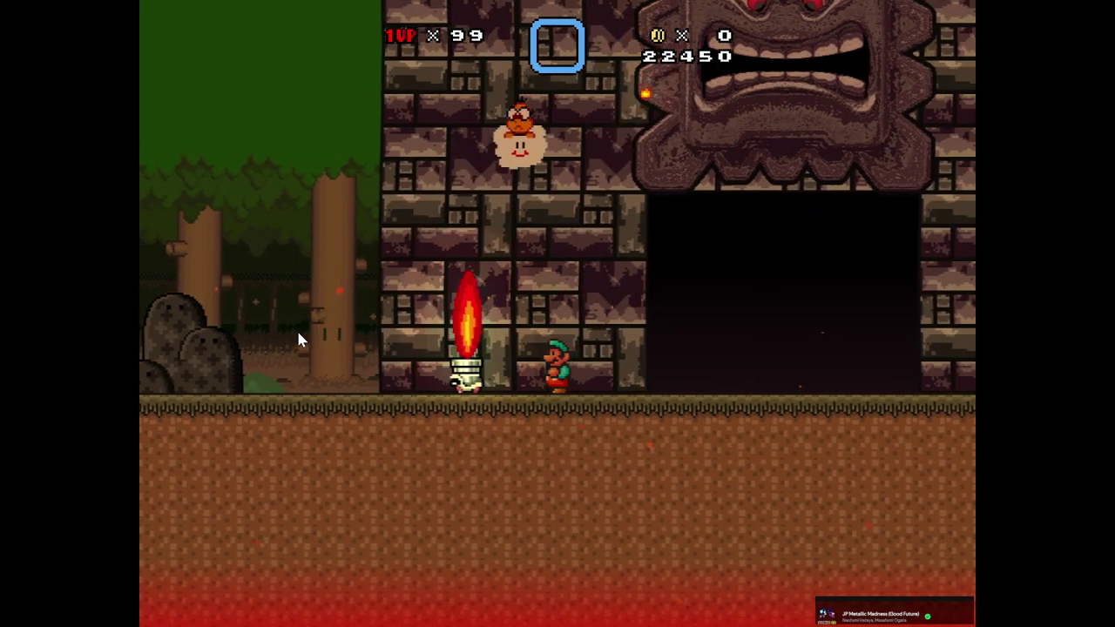
Test the spacing of the generated burners by moving among them at the castle wall, and end the playtest
key(Left)
key(Left)
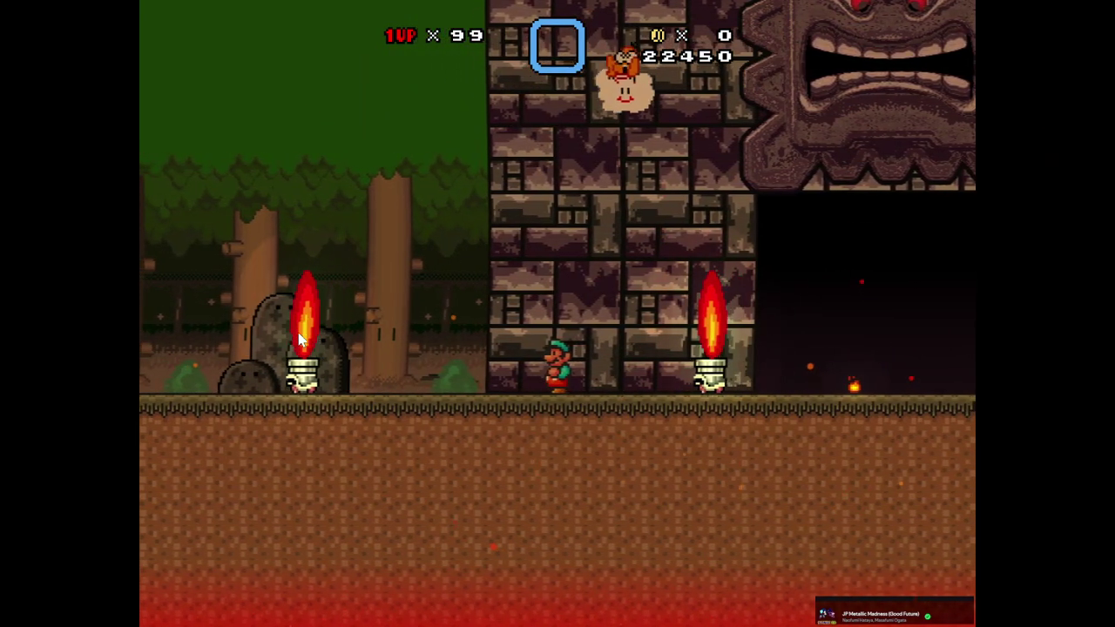
key(Left)
key(Escape)
key(Up)
key(Return)
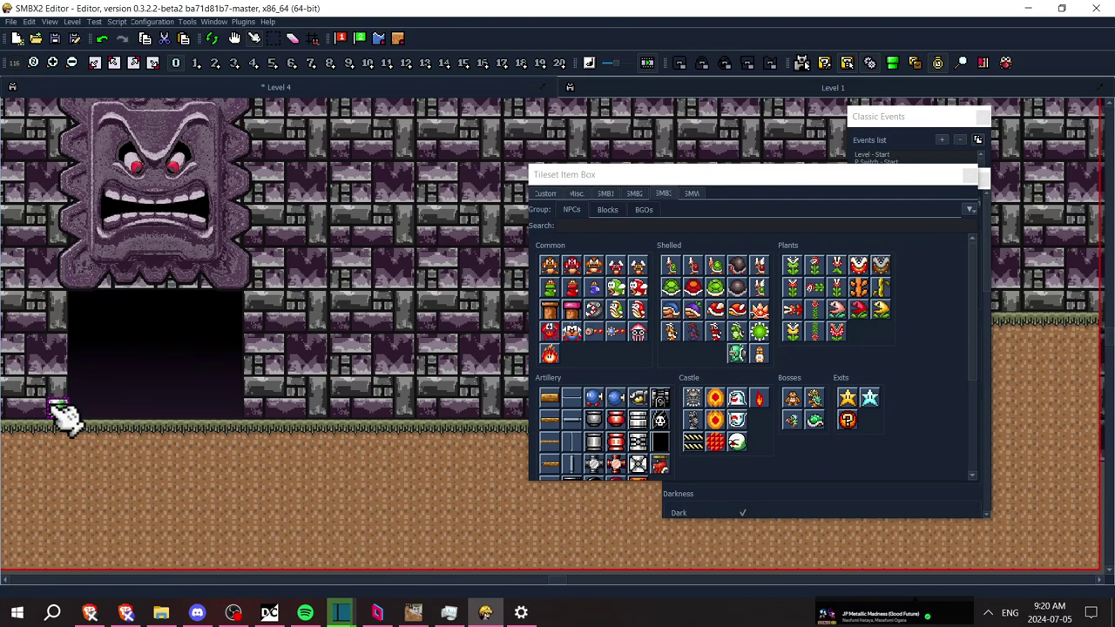
Set the Lakitu's speed multiplier to 5 in its NPC configuration and save the changes
key(Left)
key(Up)
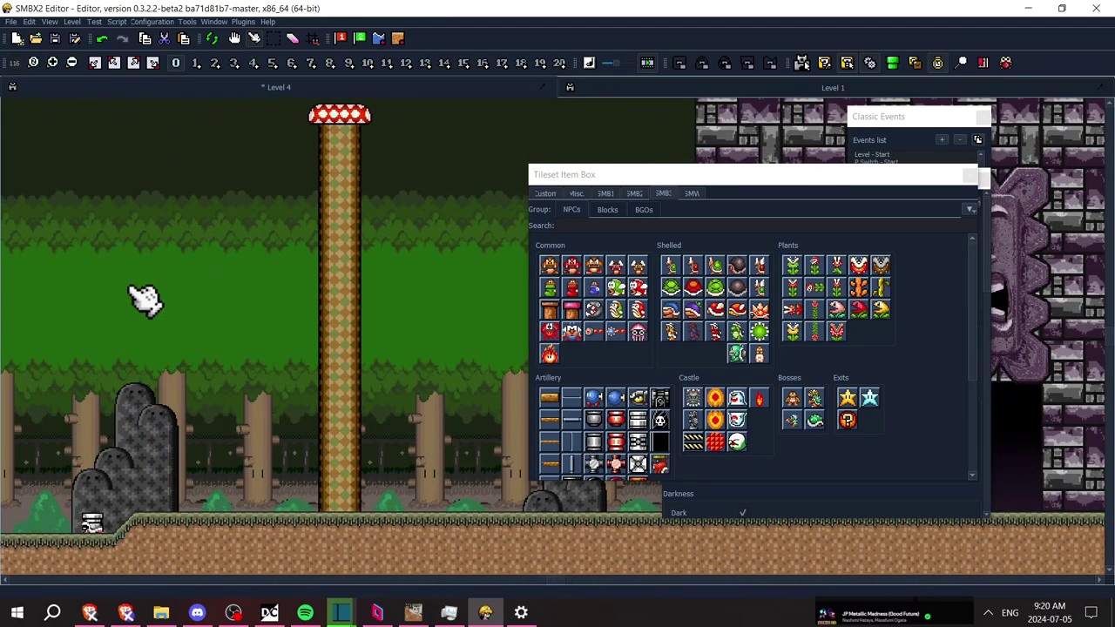
key(Left)
key(Up)
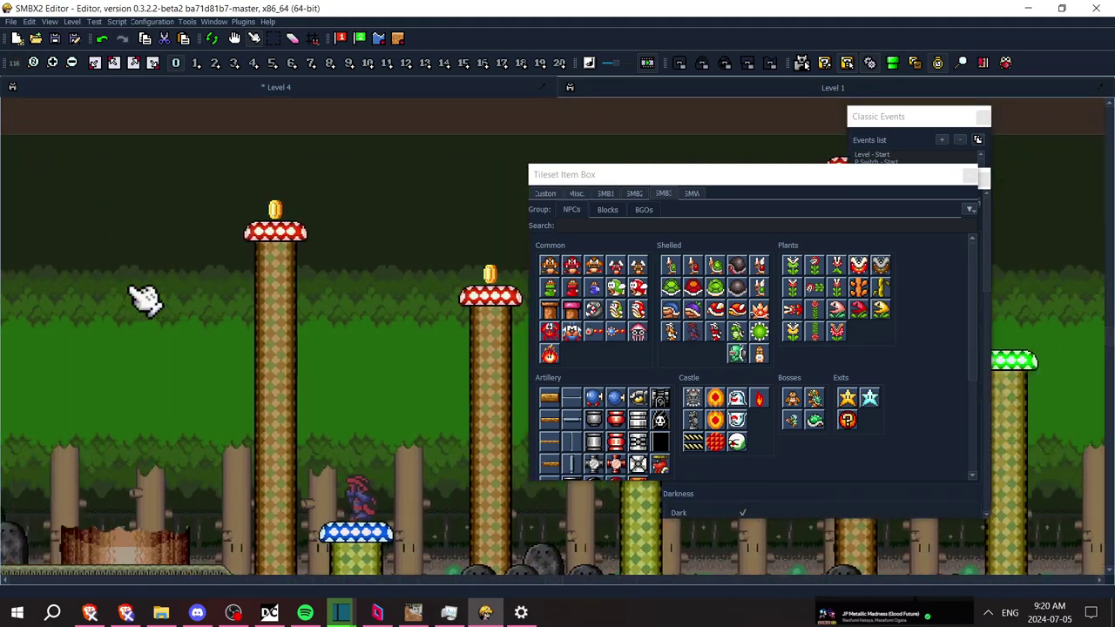
key(Left)
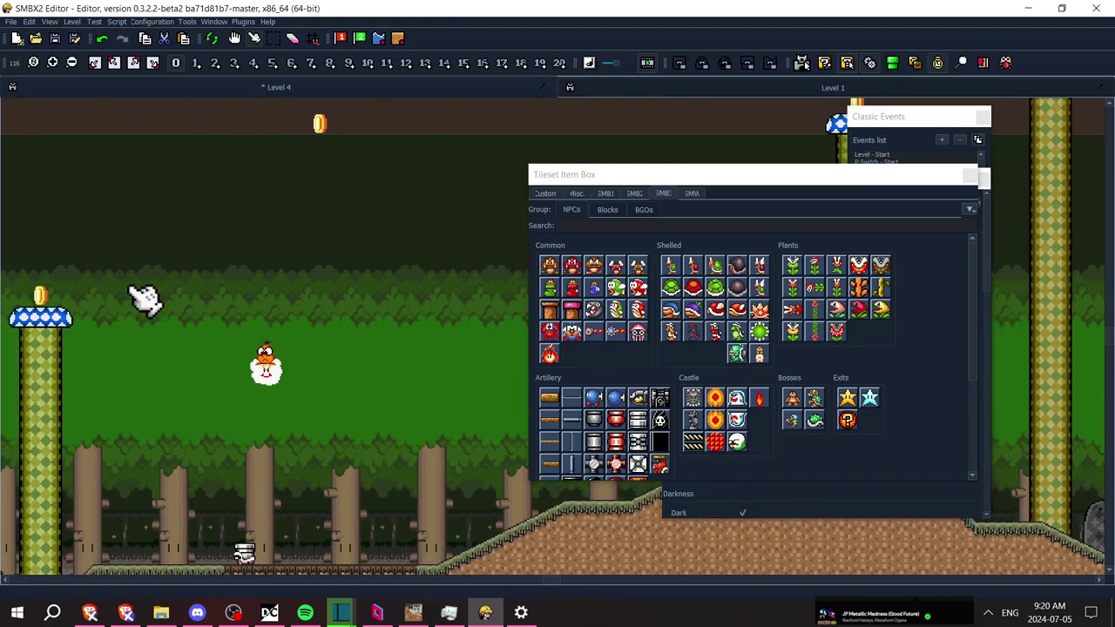
right_click(270, 364)
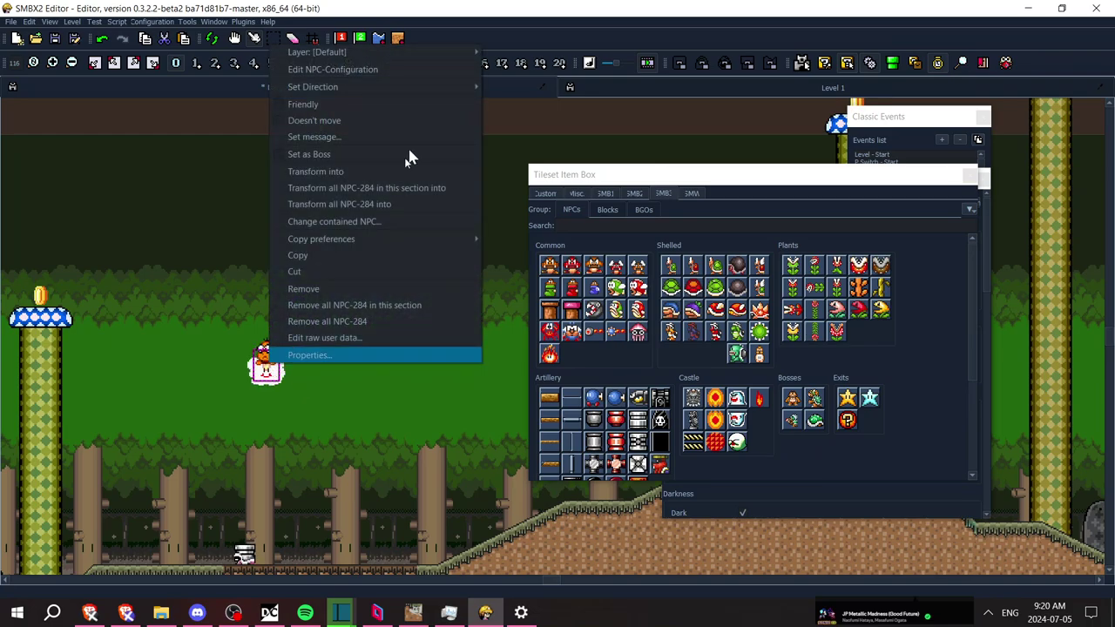
click(366, 68)
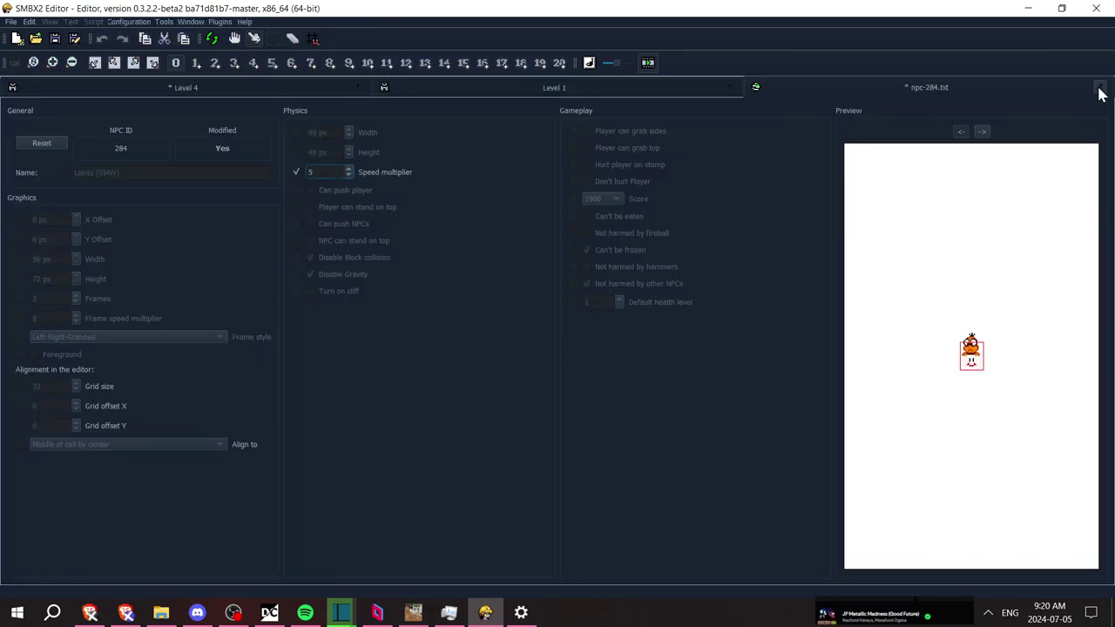
click(517, 324)
key(ctrl+s)
Start a new playtest, shoot at the first walking burner, jump over it and run on past the boomerang bro
key(F5)
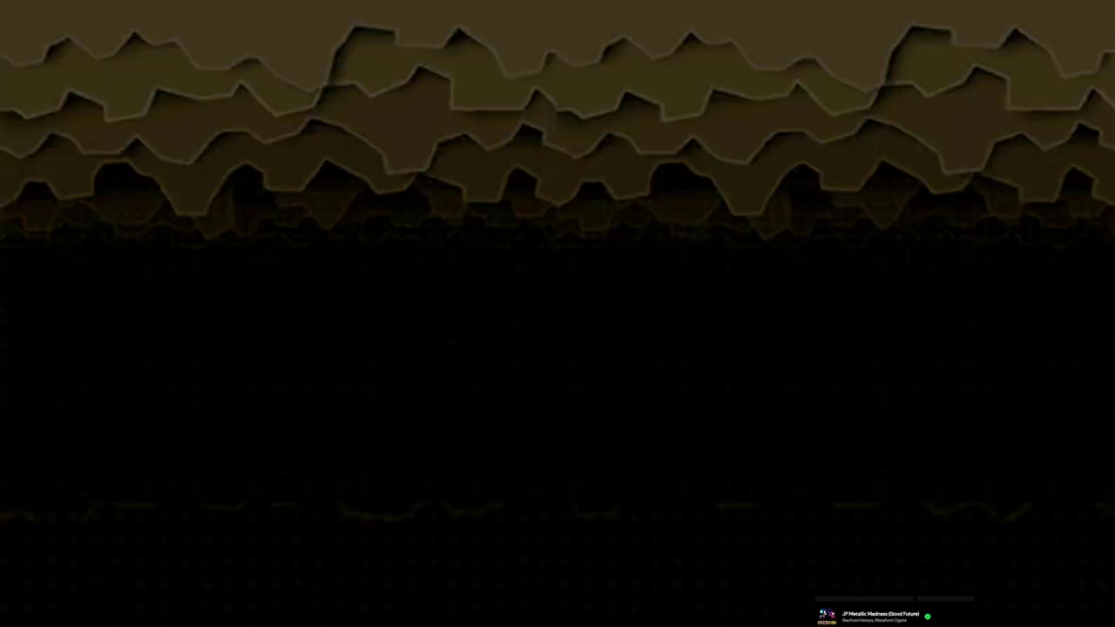
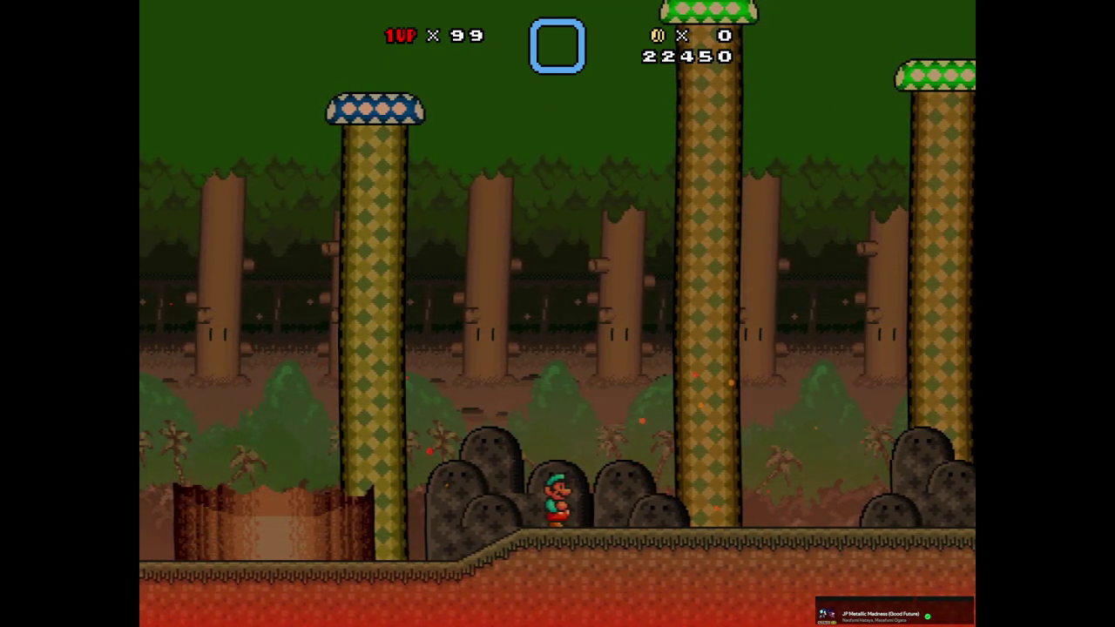
key(Right)
key(x)
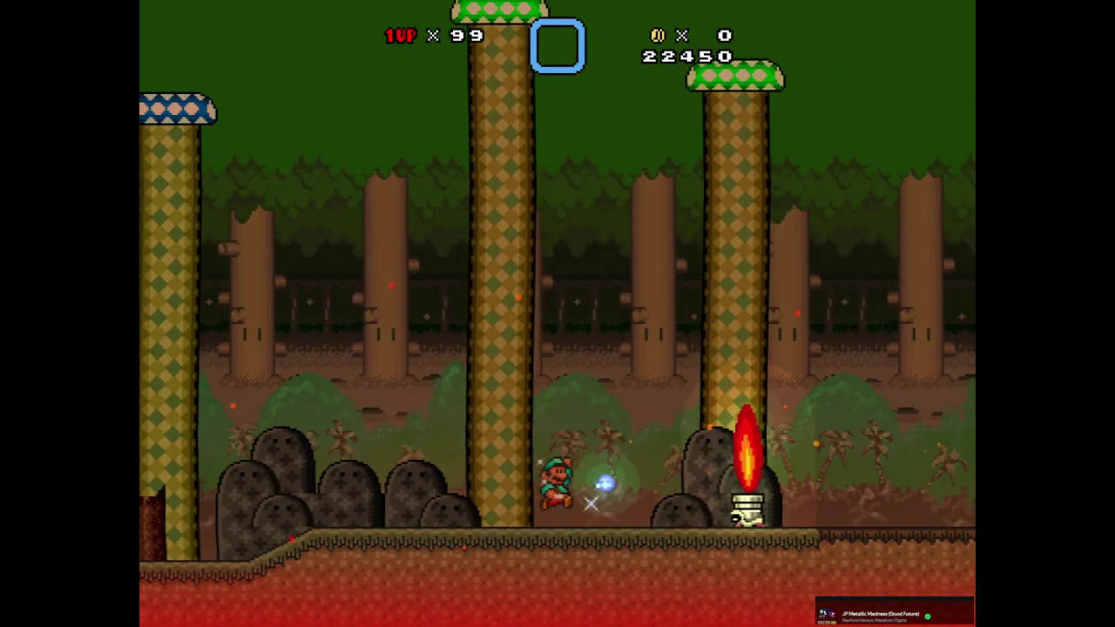
key(z)
key(Right)
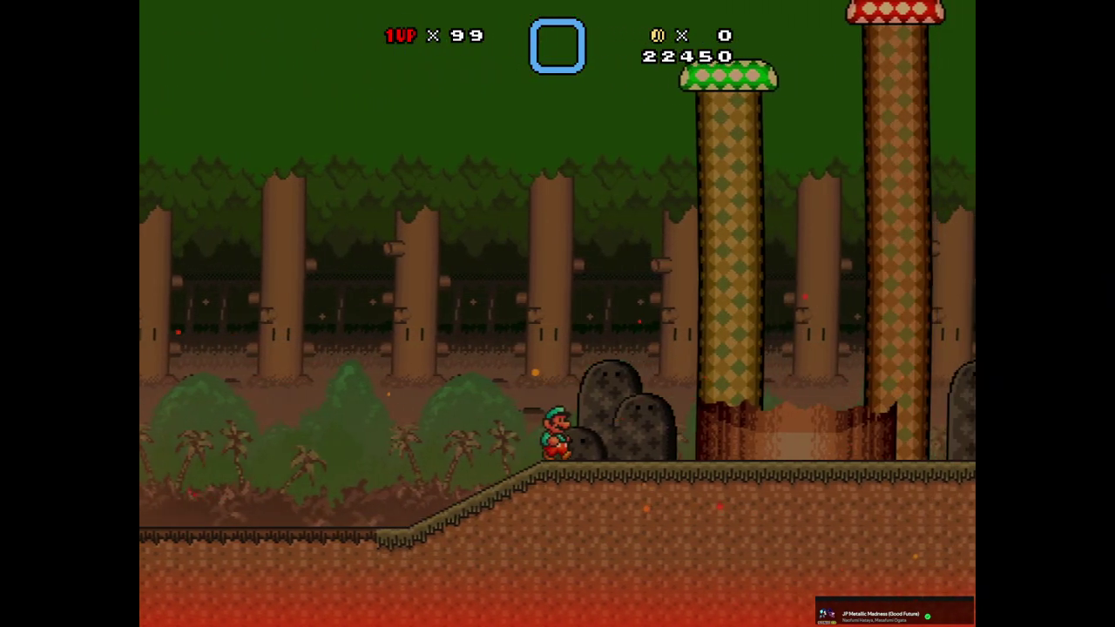
key(Right)
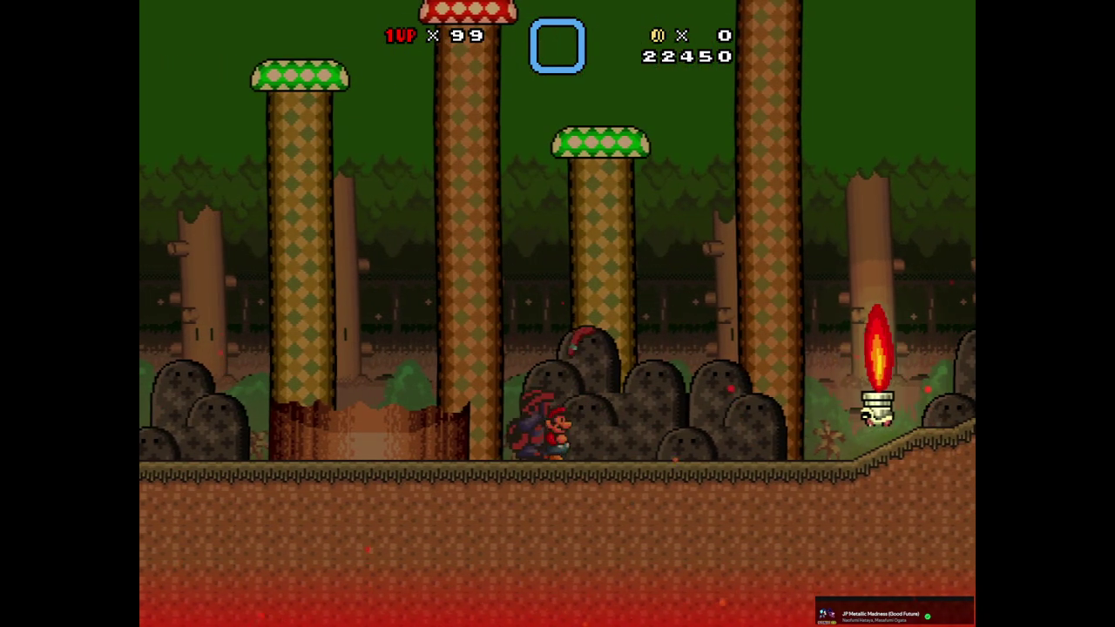
Test the reconfigured Lakitu's pursuit while jumping the walking burners up the hill, and return to the Lakitu in the editor
key(Right)
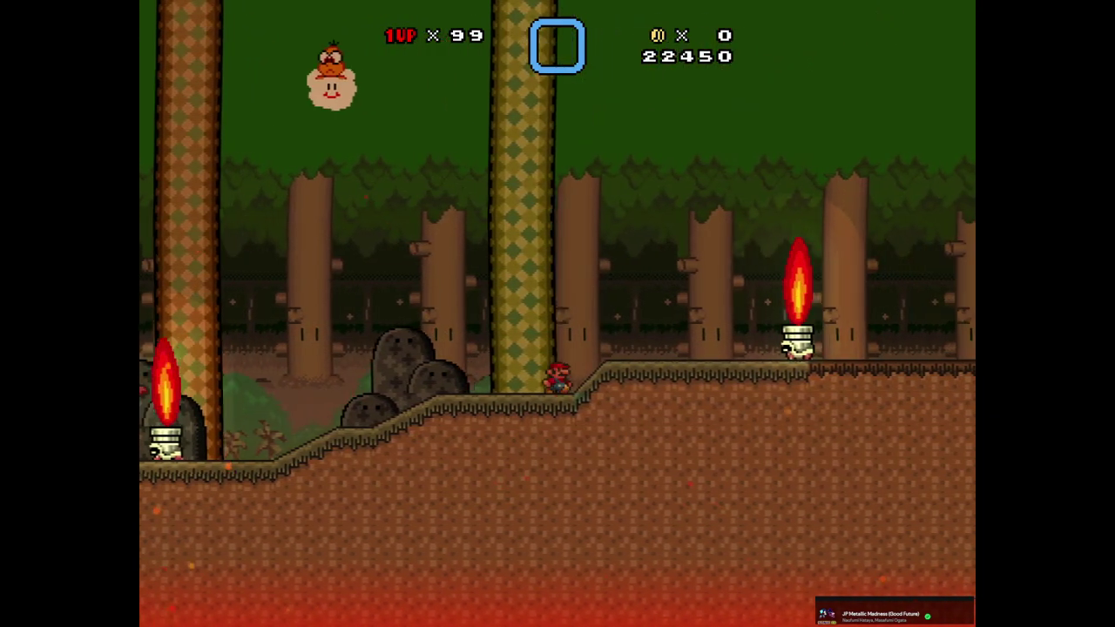
key(Right)
key(z)
key(Right)
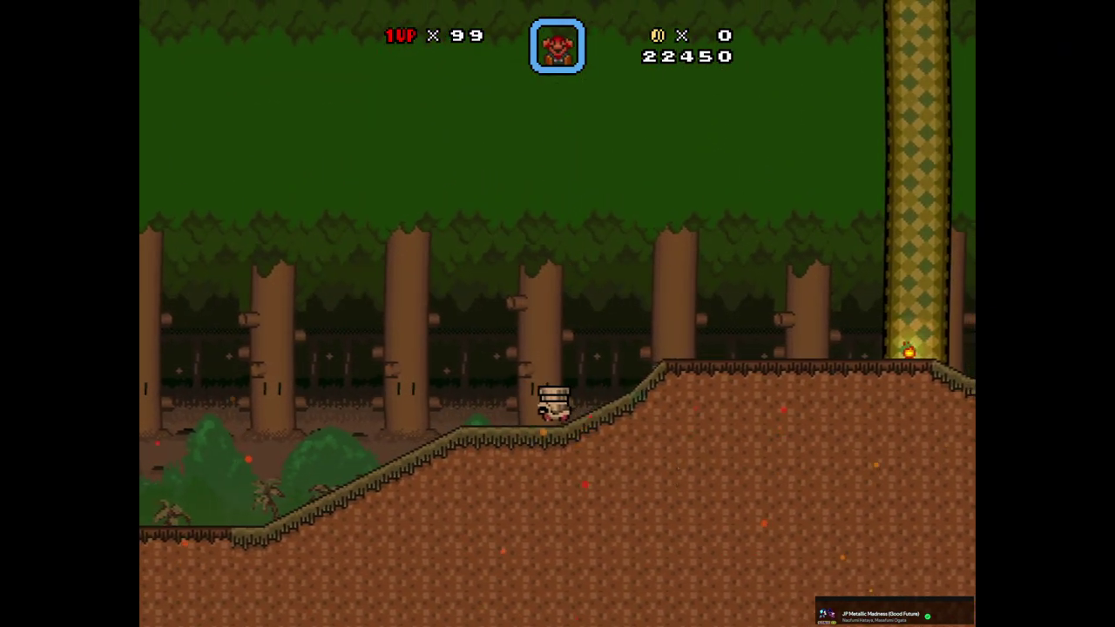
key(Left)
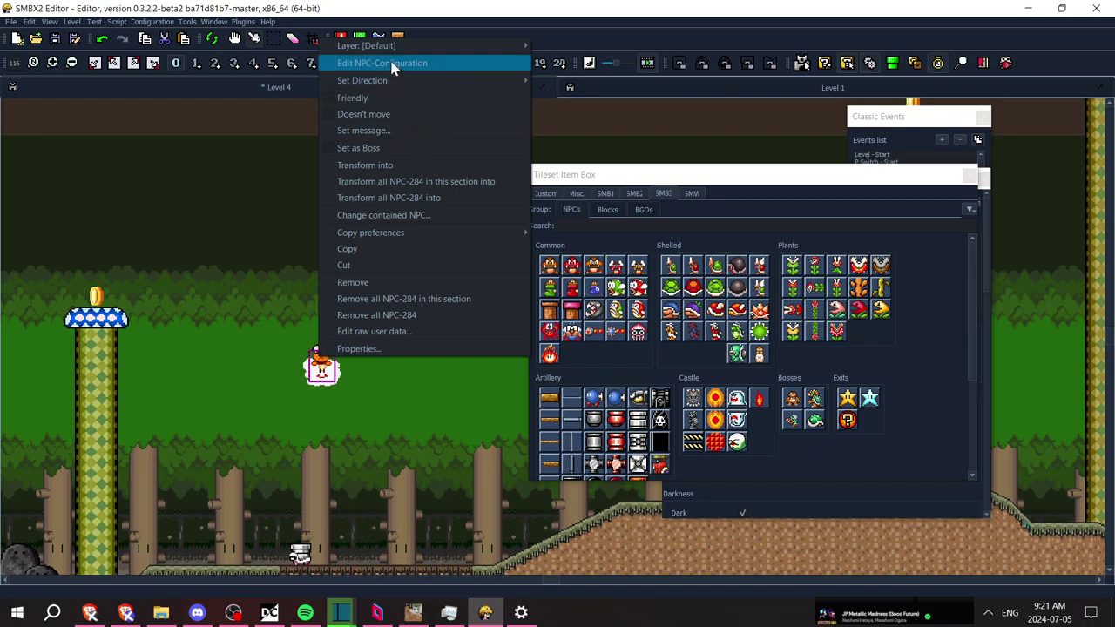
Set the Lakitu's speed multiplier to 0.7 in its NPC configuration and save the changes
click(393, 63)
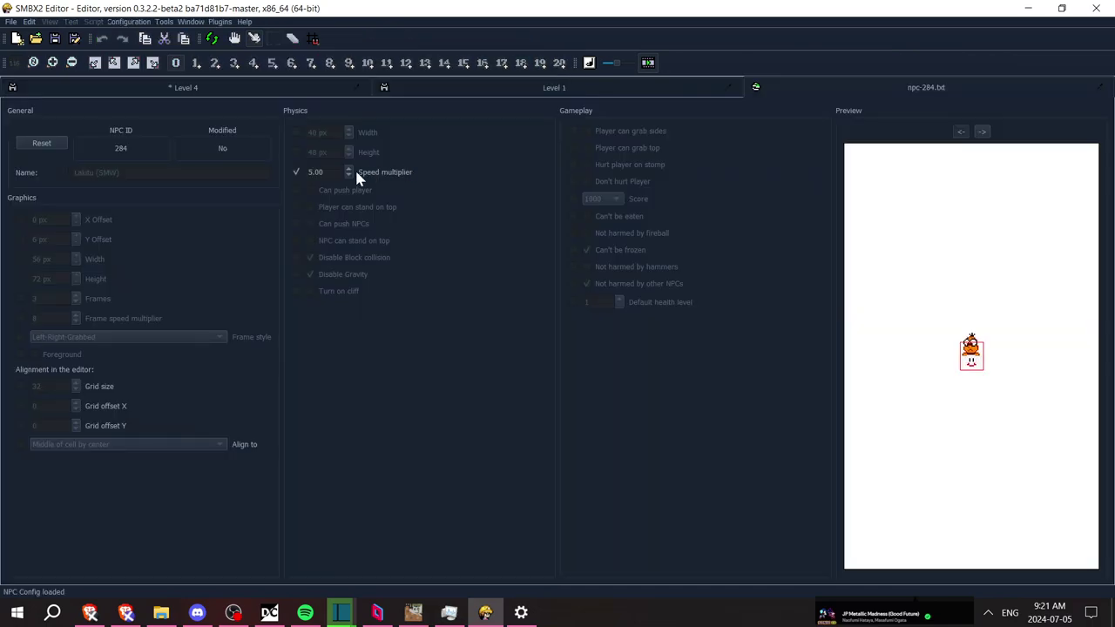
text(0.7)
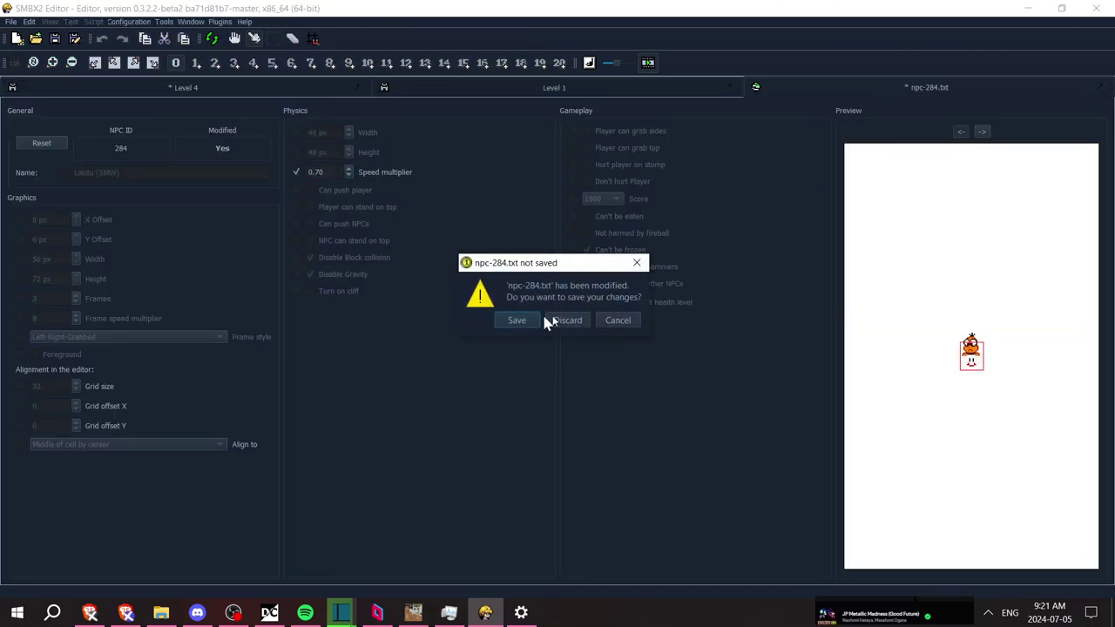
click(517, 321)
Start a playtest, jump the first walking burner and shoot the boomerang bro on the way to the hill
key(F5)
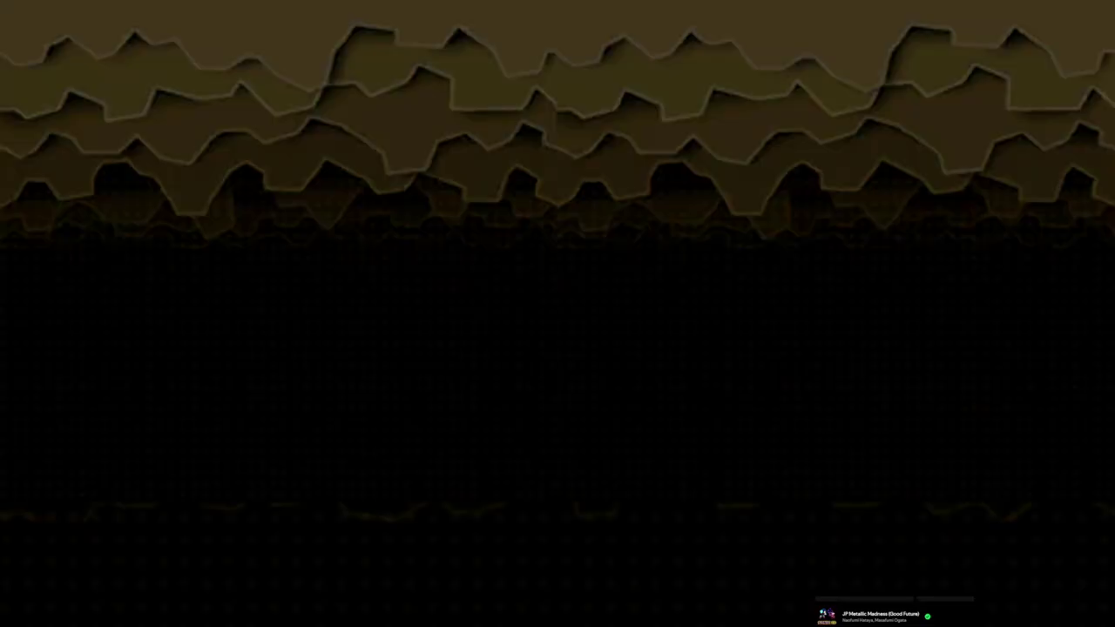
key(Right)
key(z)
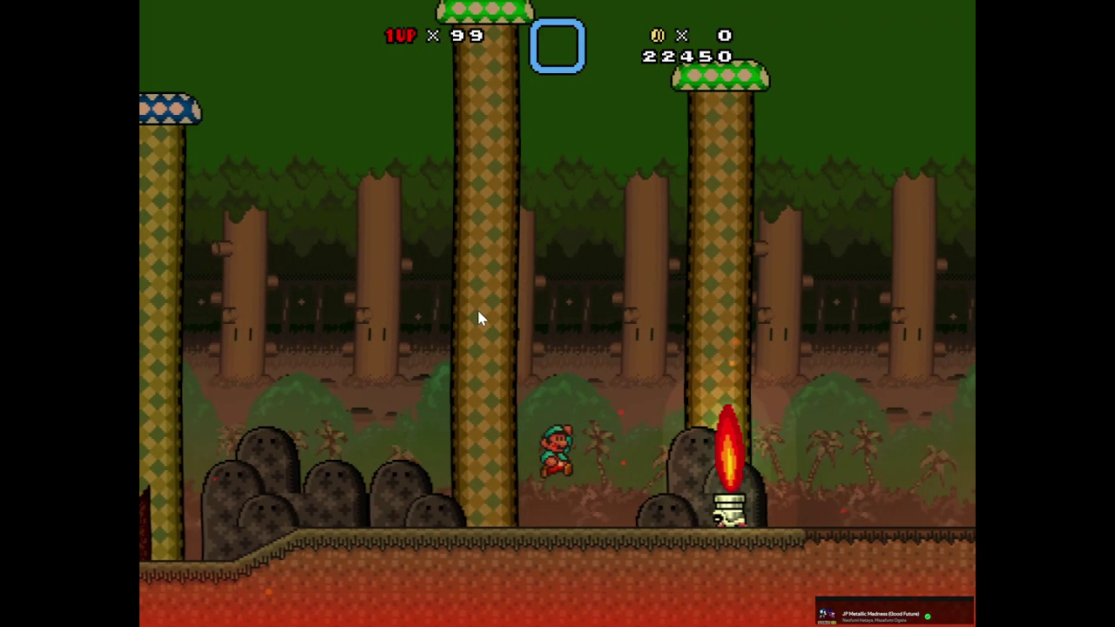
key(Right)
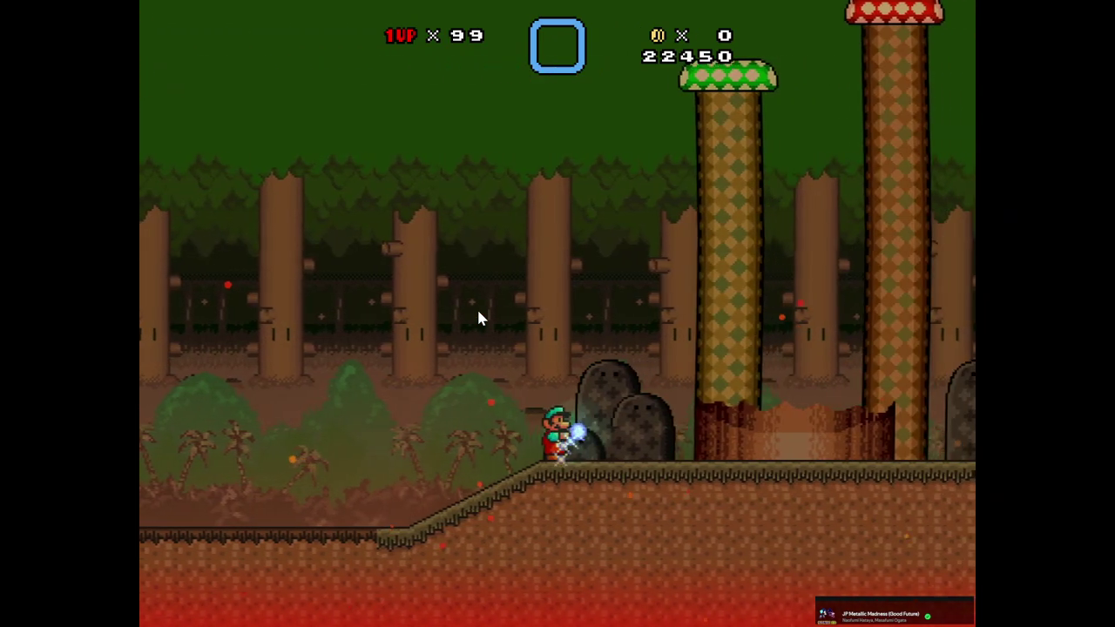
key(Right)
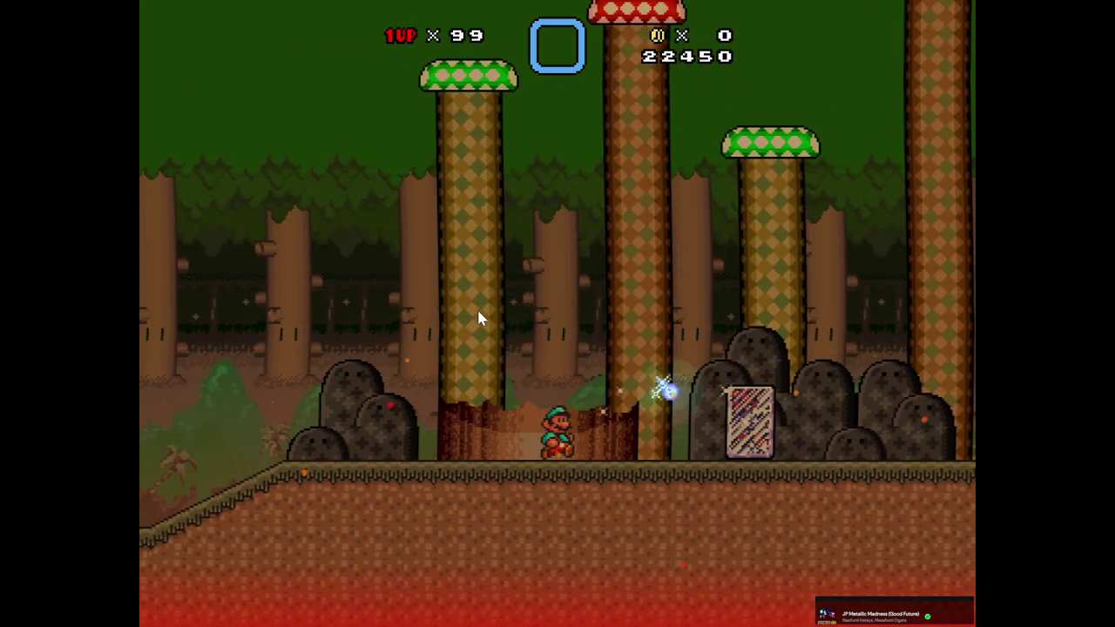
key(Right)
key(x)
key(z)
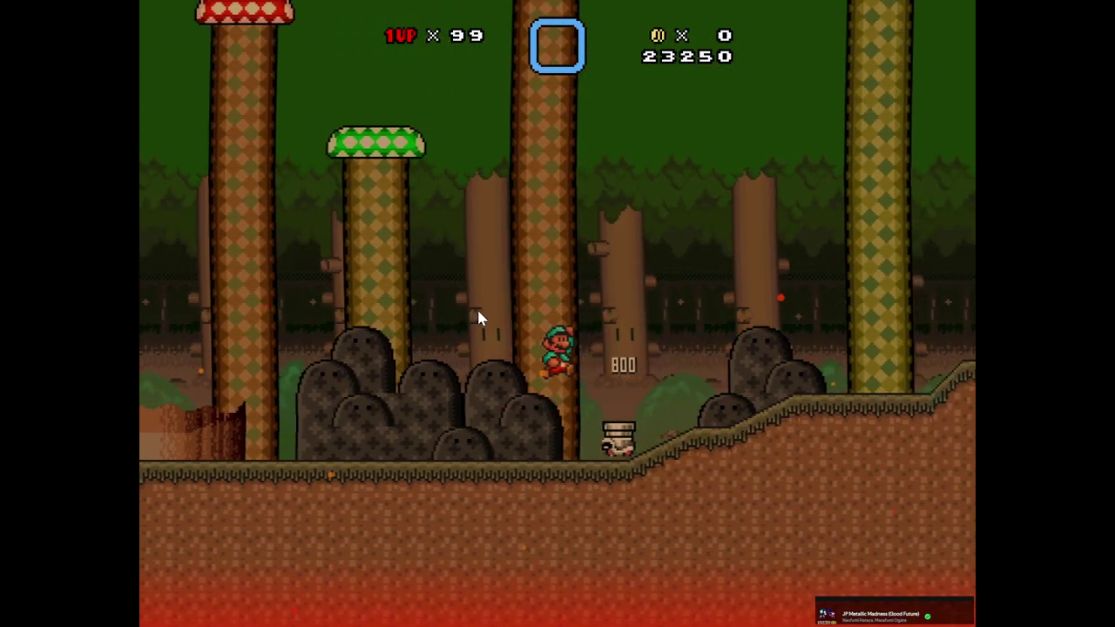
Test the slowed Lakitu's pursuit while jumping the walking burners up and over the hill
key(Right)
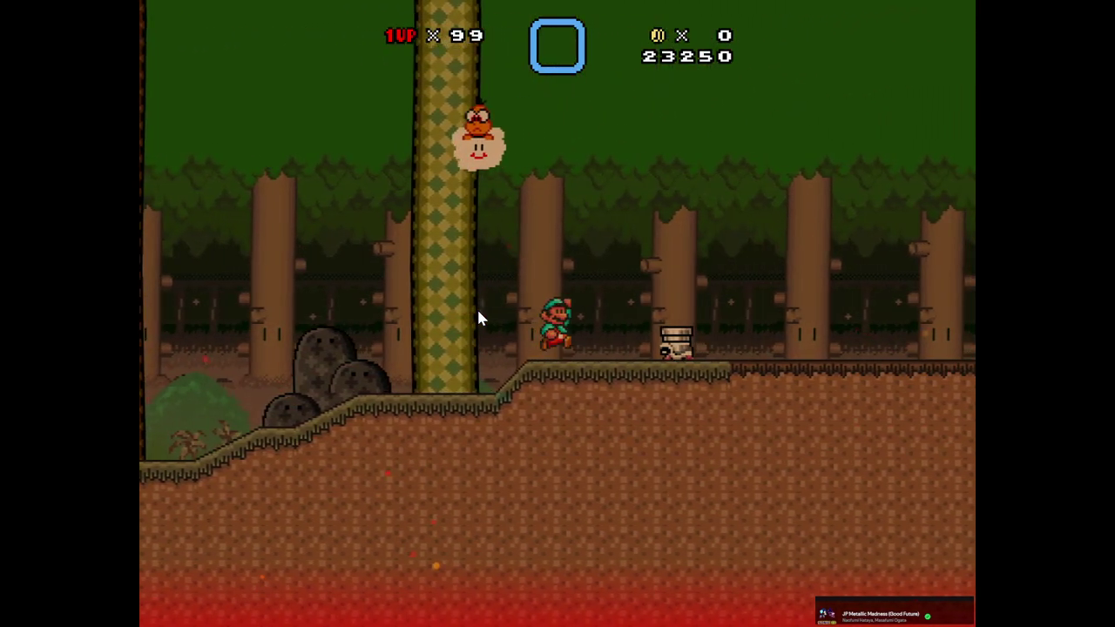
key(Right)
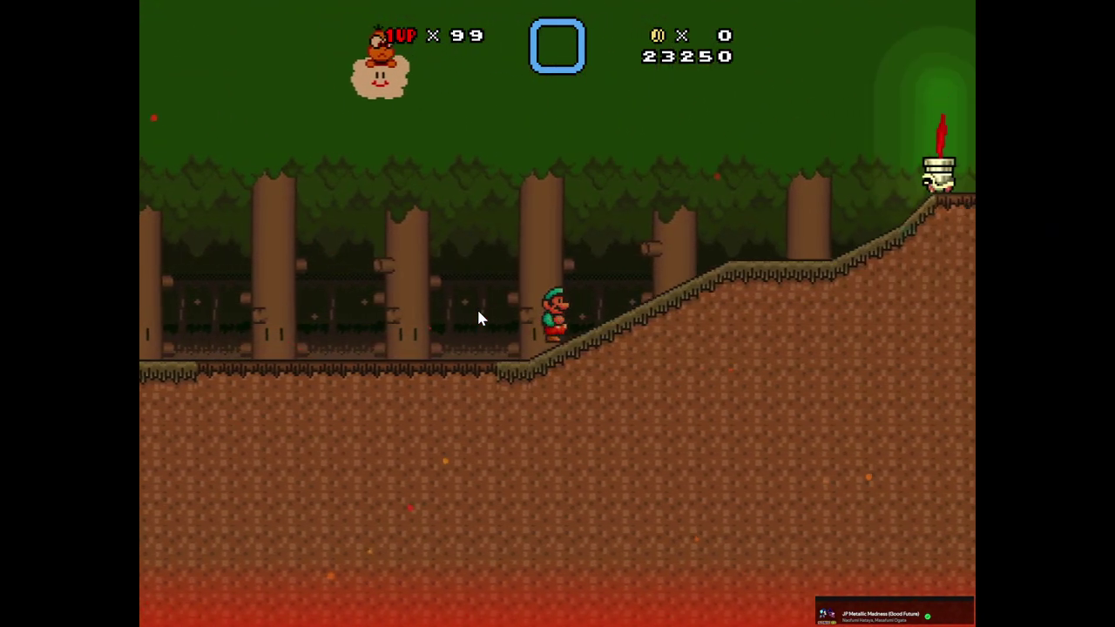
key(Right)
key(z)
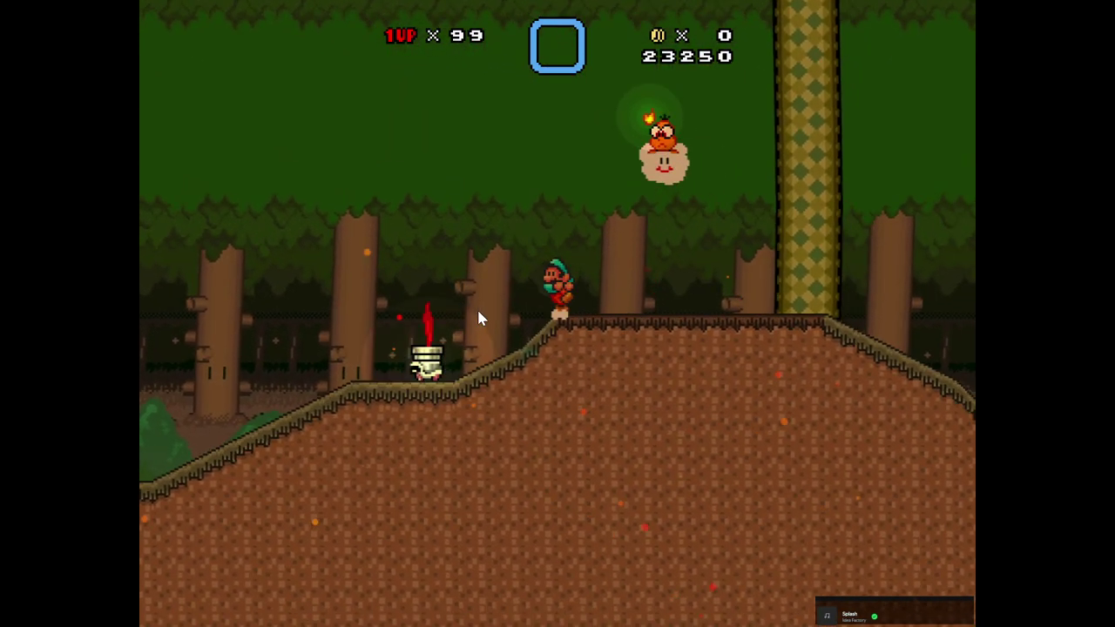
key(Right)
key(z)
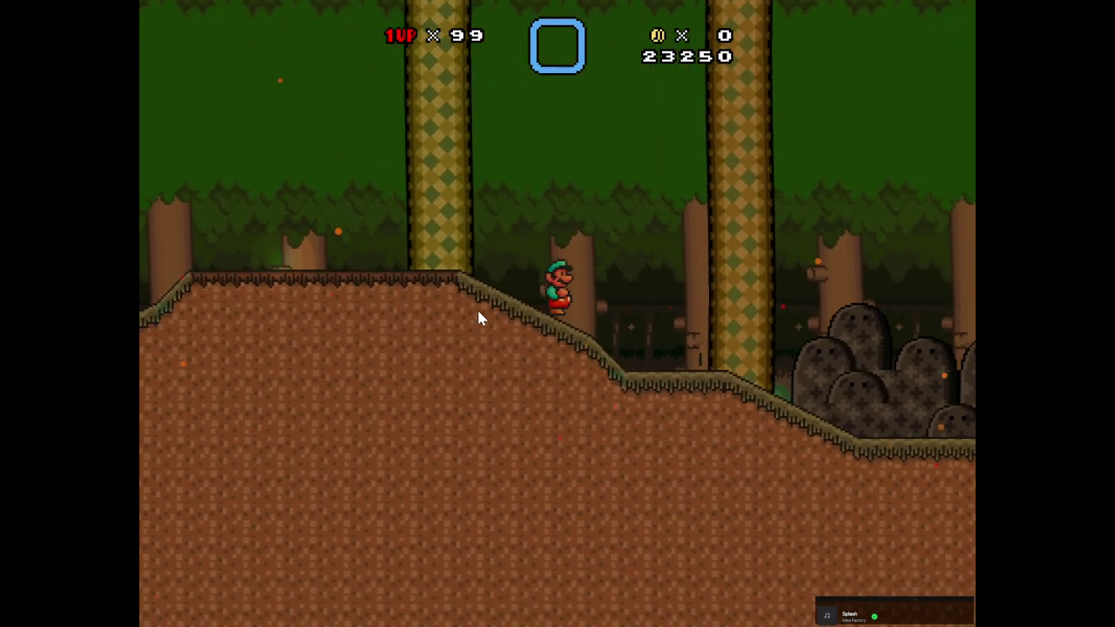
key(Right)
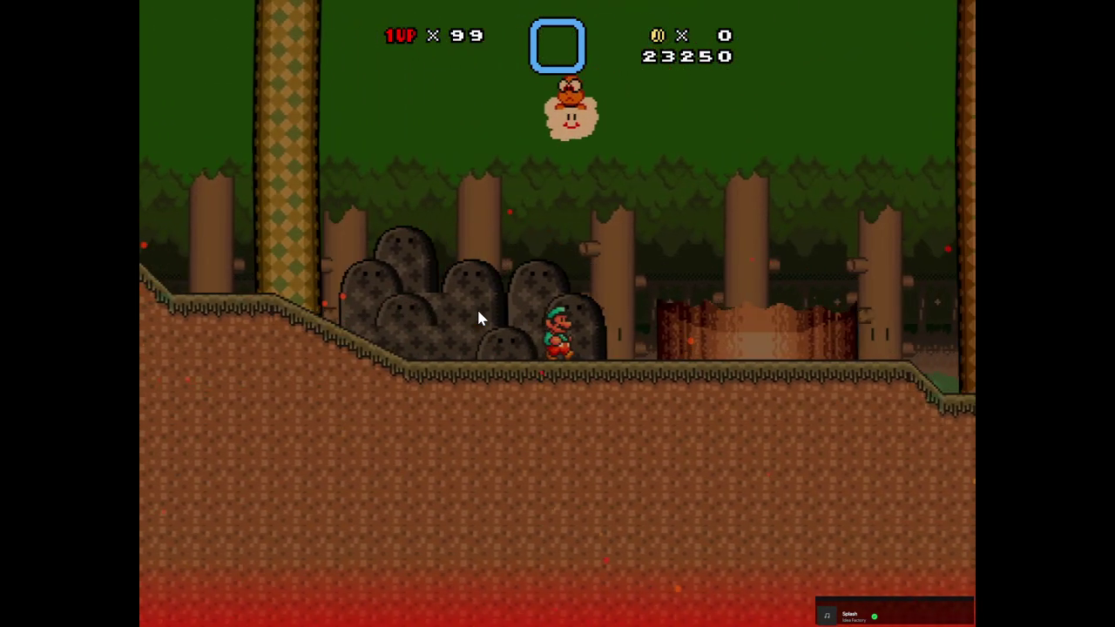
Run past the boomerang bro on the platform and jump the burners beyond it while the Lakitu follows
key(Right)
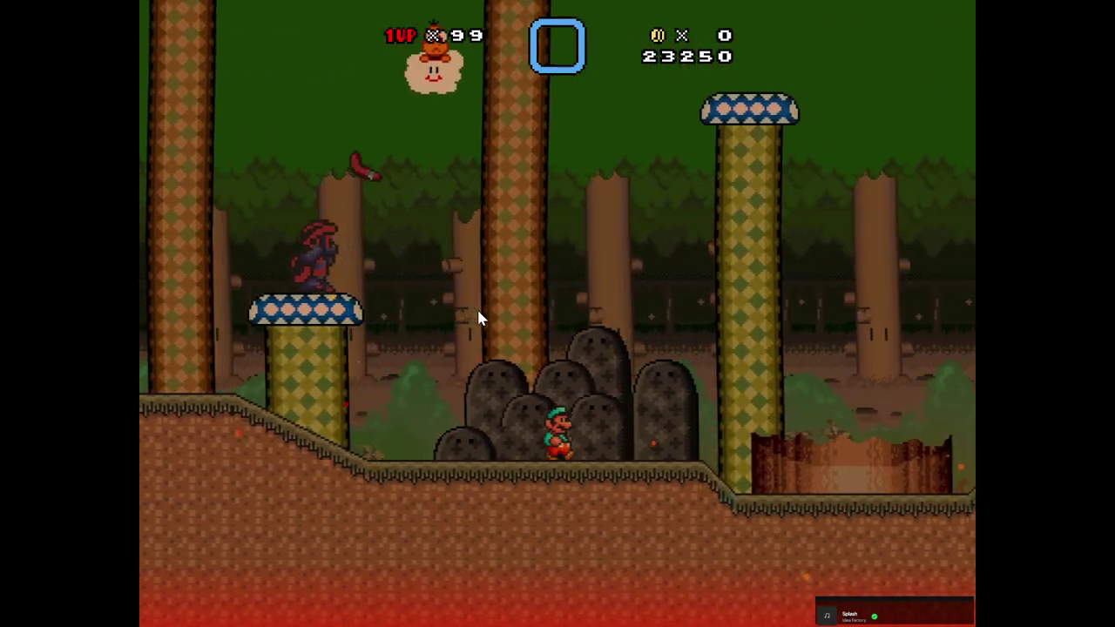
key(Right)
key(z)
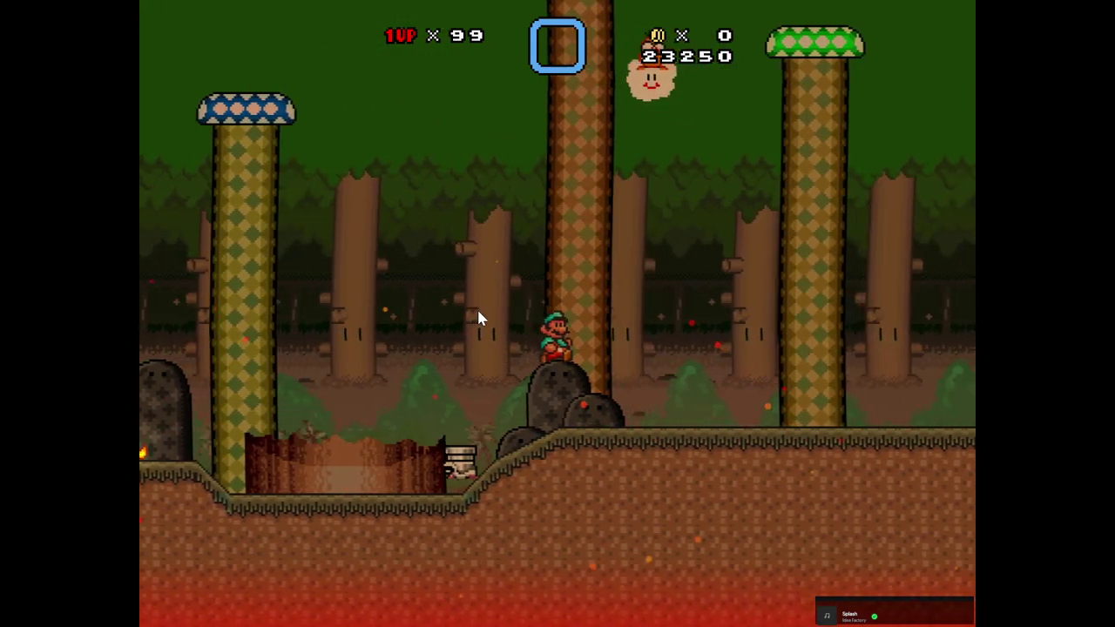
key(Left)
key(z)
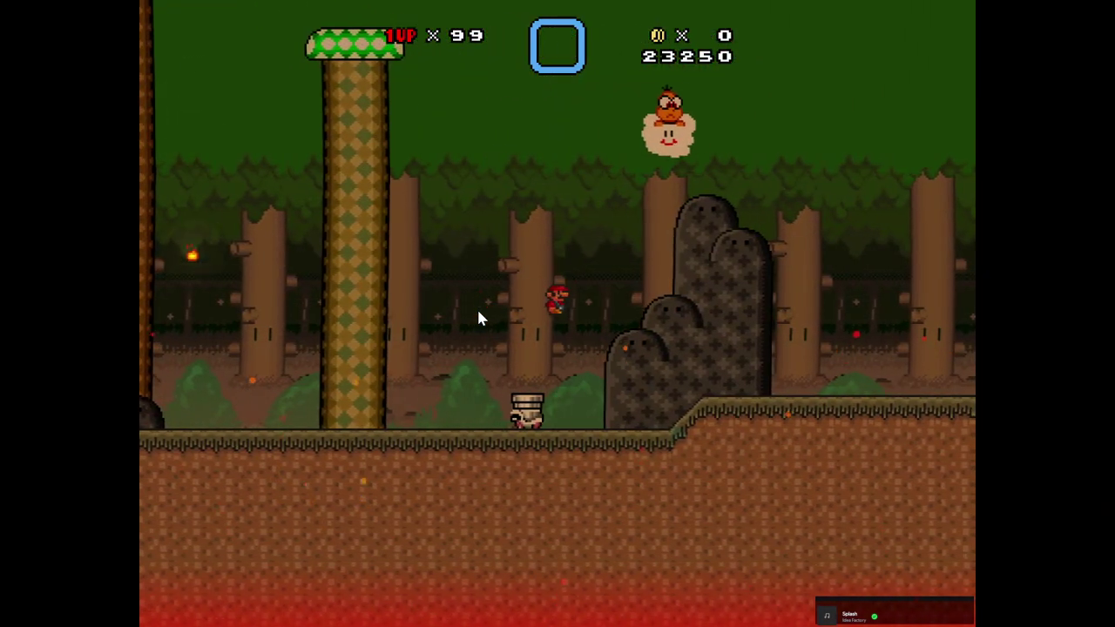
key(Right)
End the playtest, set the Lakitu's speed multiplier to 1.2 in its NPC configuration and save the changes
key(Escape)
key(Up)
key(Return)
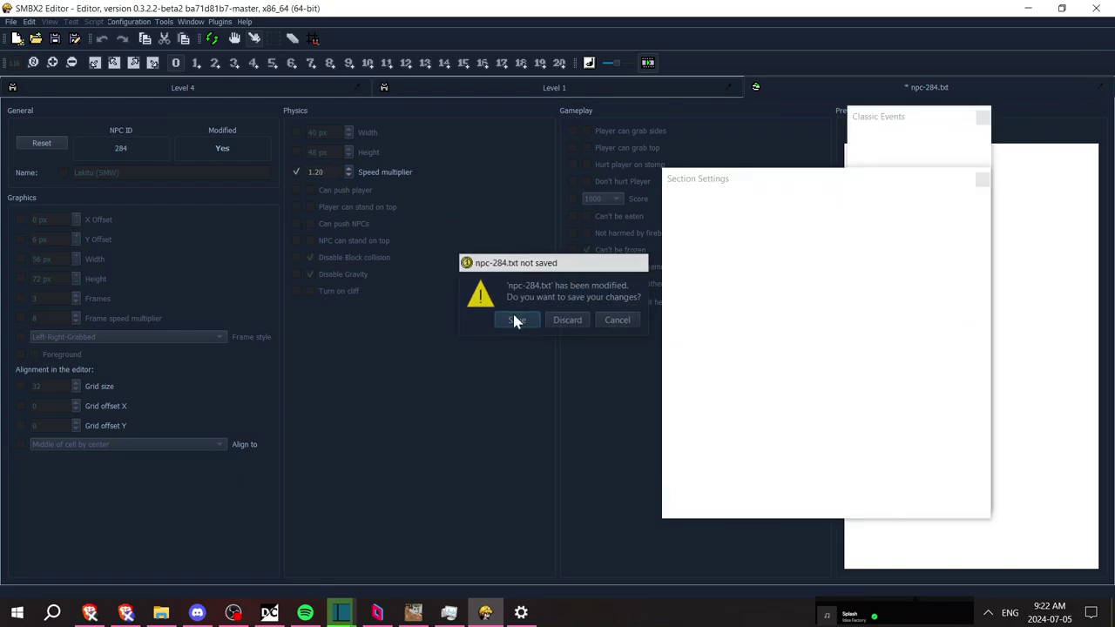
click(514, 320)
Start another playtest, jump the first burner and fight the boomerang bro among the rocks before the hill
key(F5)
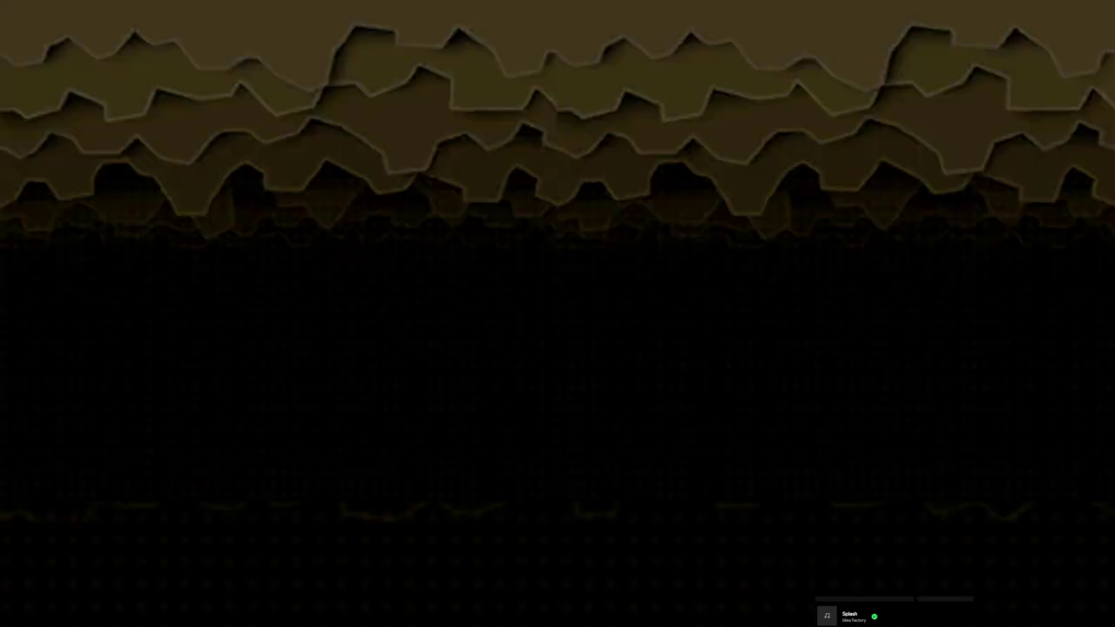
key(Right)
key(z)
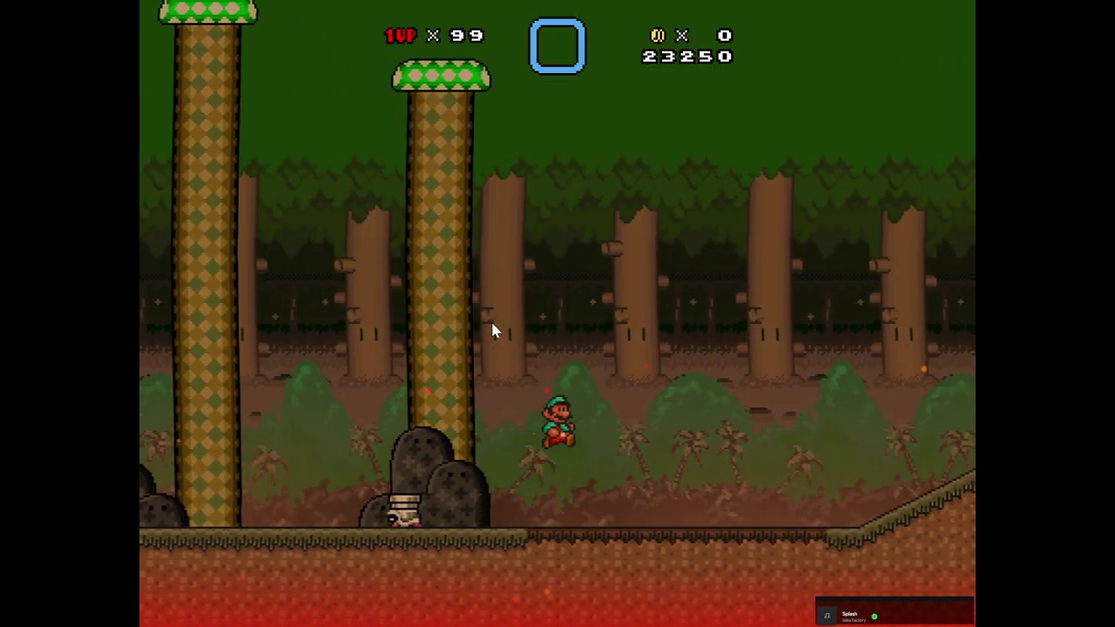
key(Right)
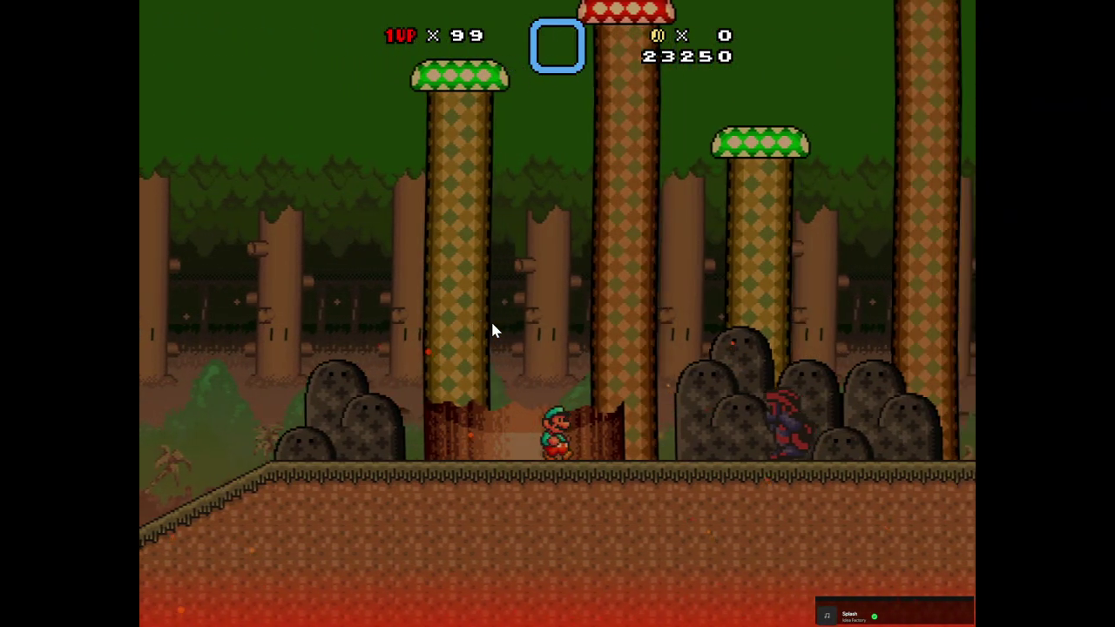
key(z)
key(Left)
key(Right)
key(x)
key(Left)
key(Right)
key(x)
key(z)
key(Left)
key(z)
key(Right)
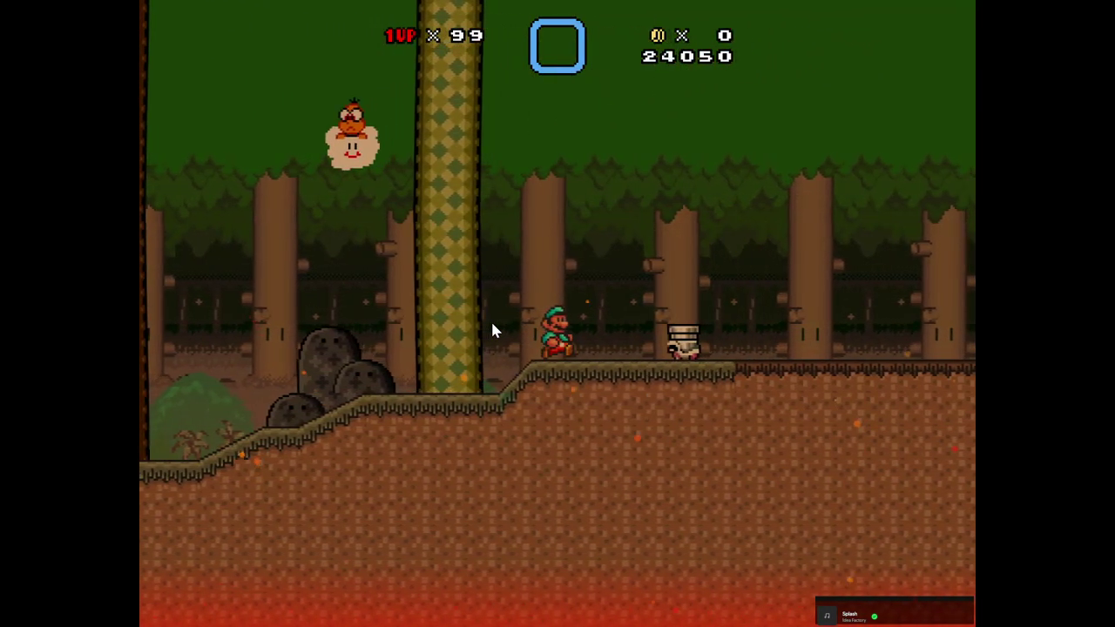
Test the Lakitu's pursuit at the new speed while climbing the burner hill and descending past the boomerang bro's platform
key(Right)
key(z)
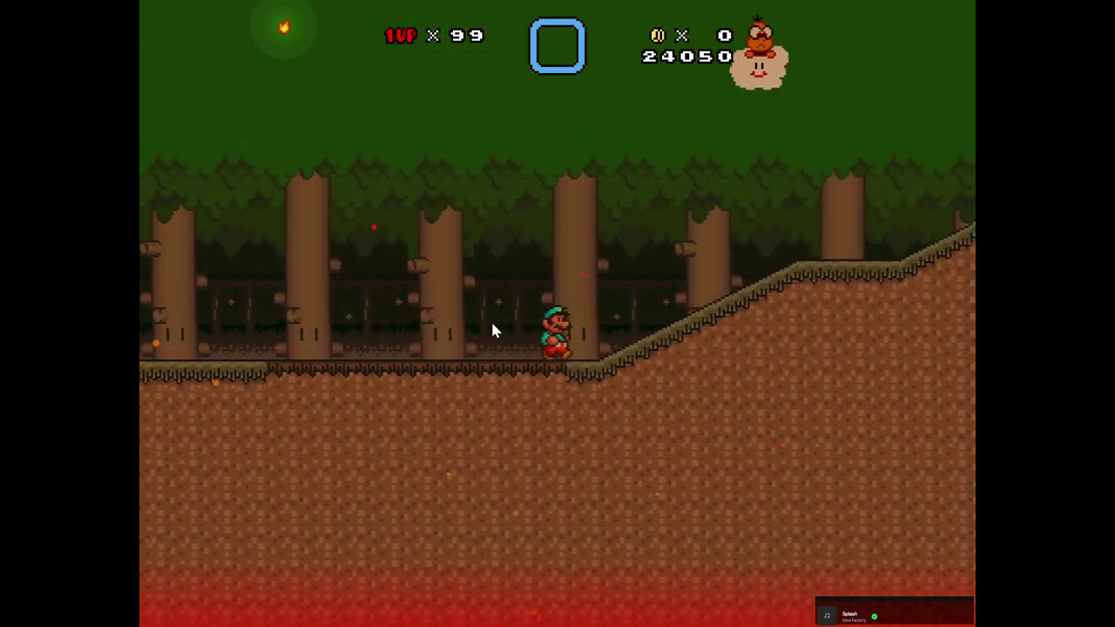
key(Right)
key(z)
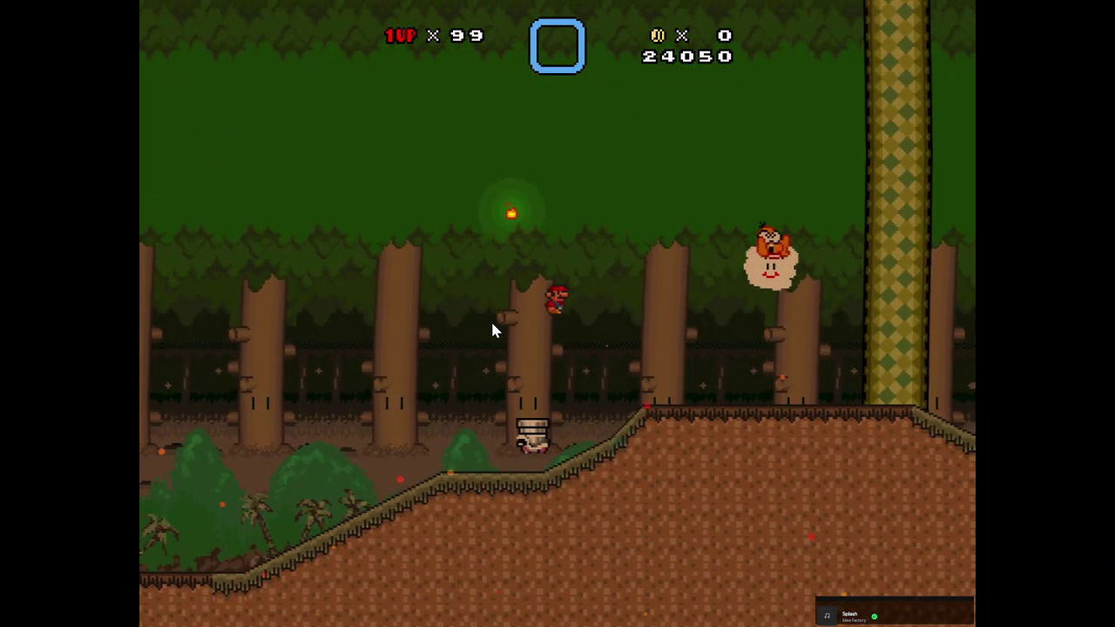
key(Right)
key(Right)
key(Right)
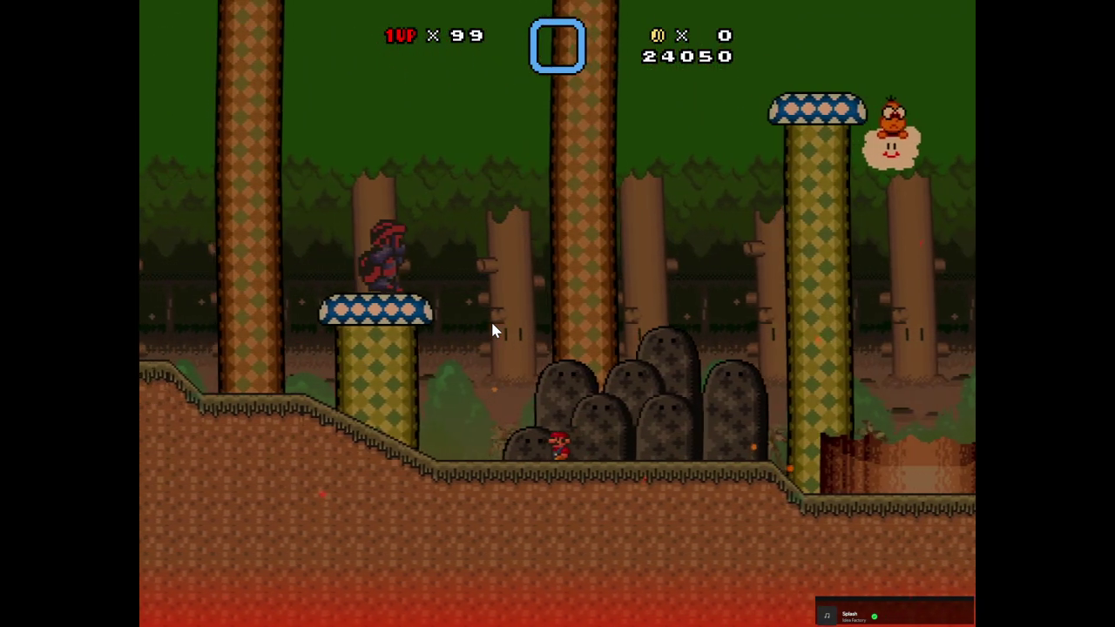
Run on past the remaining burners to the castle wall with the Lakitu following, and end the playtest
key(Right)
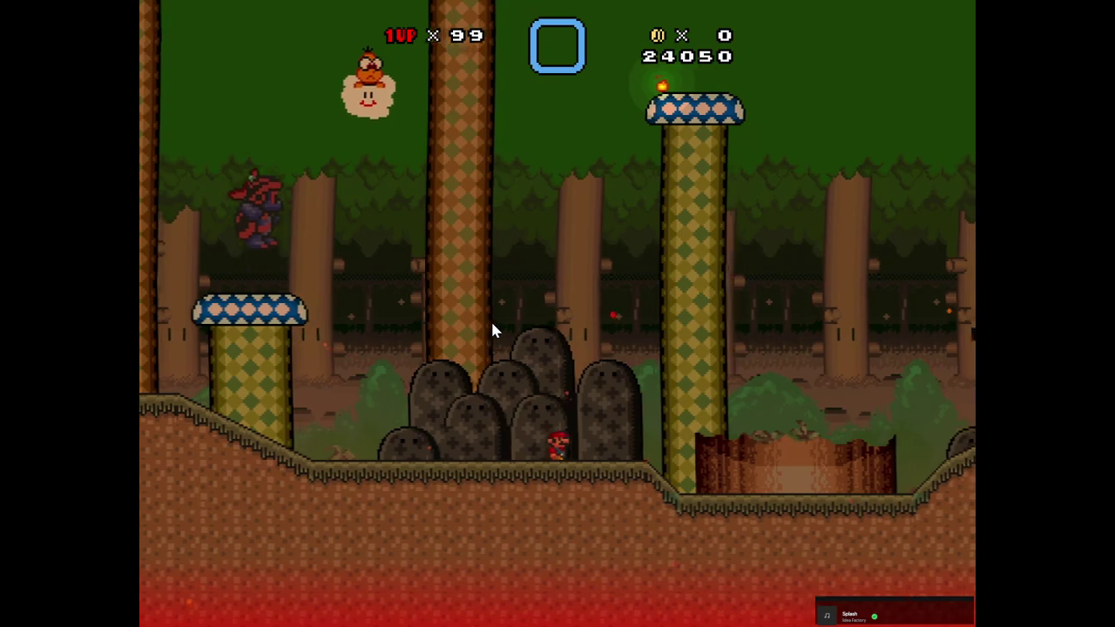
key(Right)
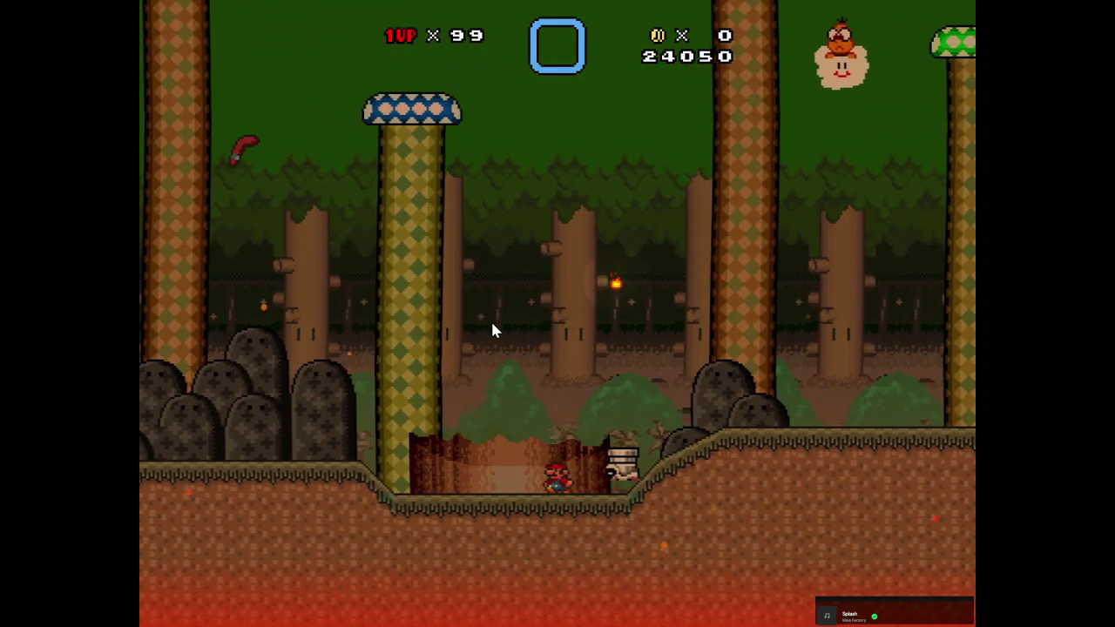
key(Right)
key(z)
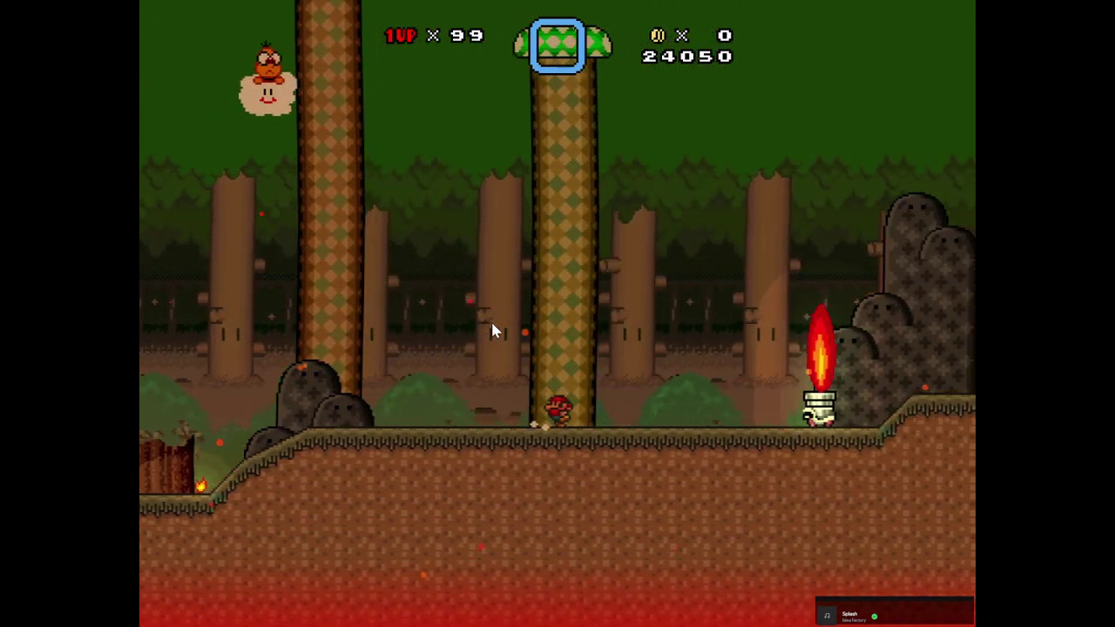
key(Right)
key(x)
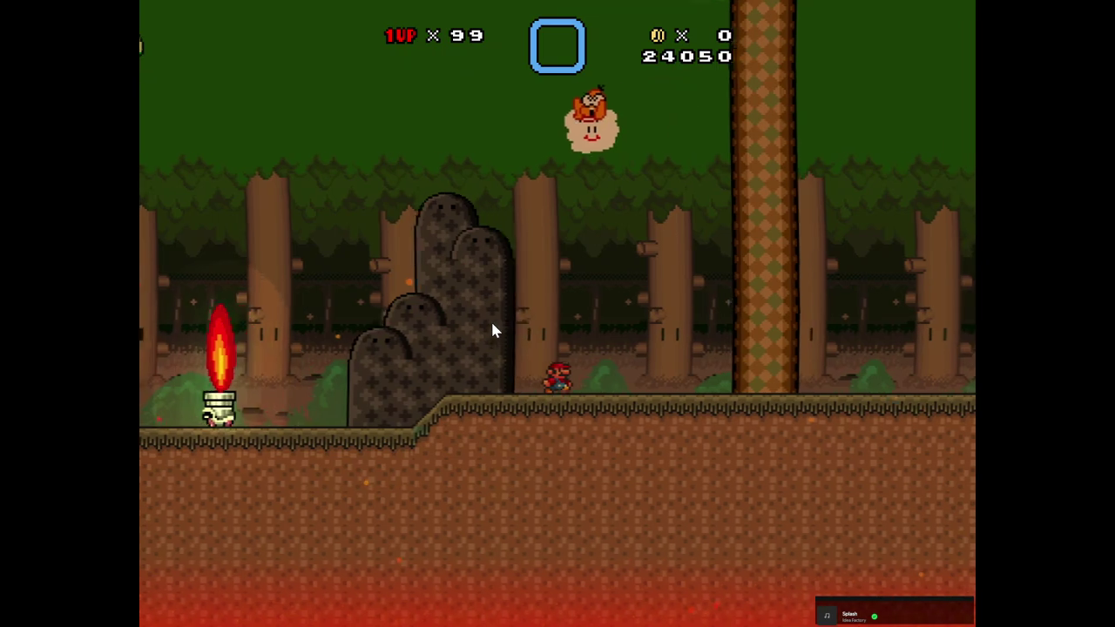
key(Right)
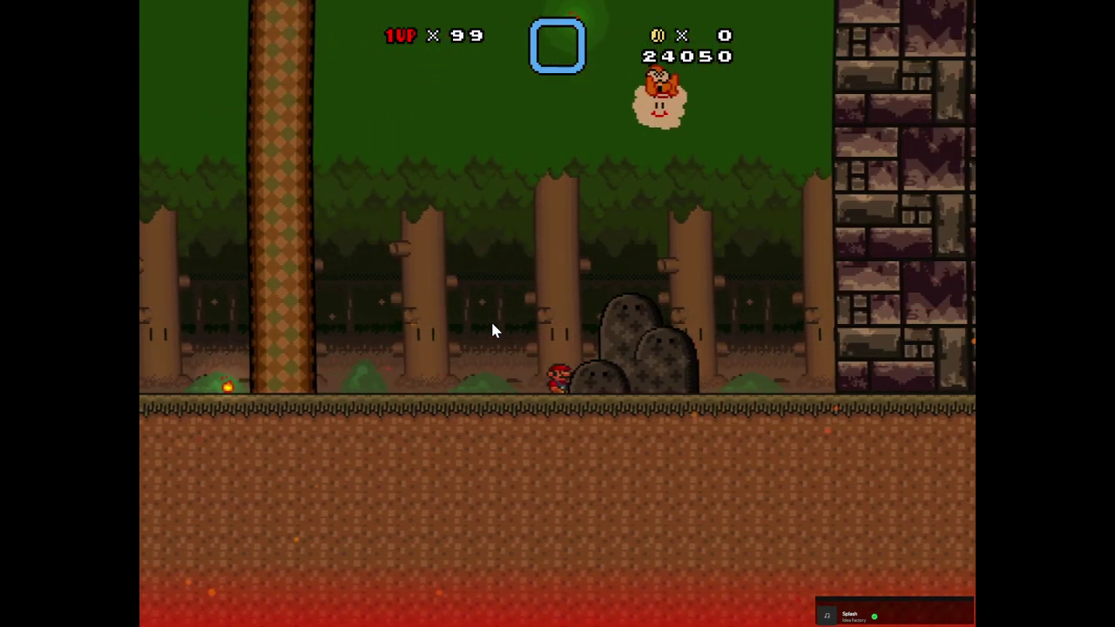
key(Escape)
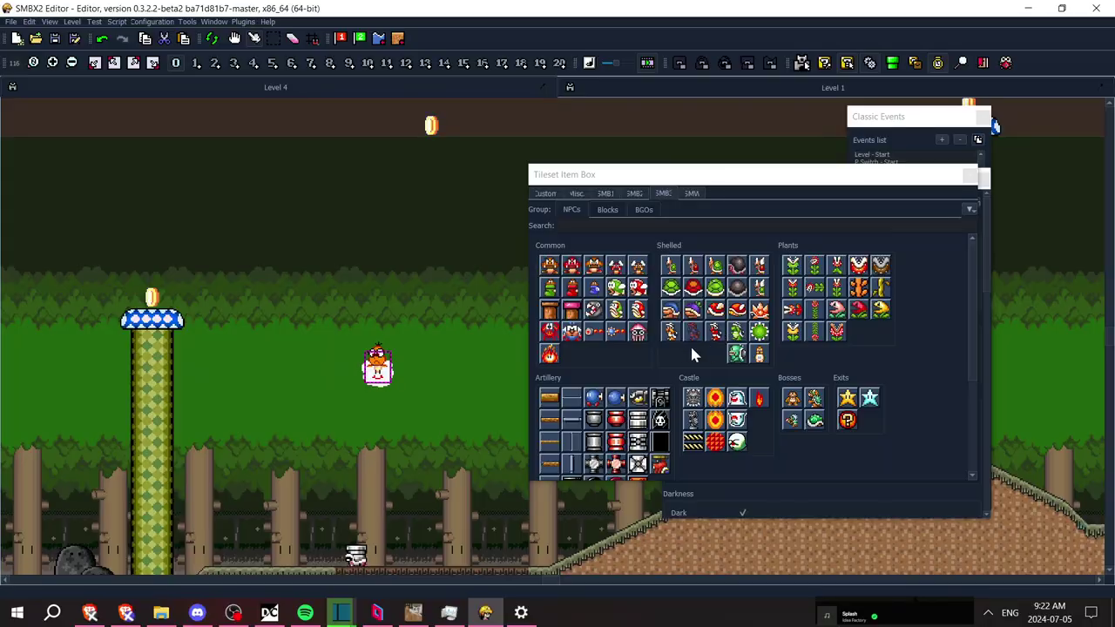
Try out the SMB3 Lakitu for placement, return to selecting, and examine the projectile NPCs in the SMB3 tileset
click(759, 357)
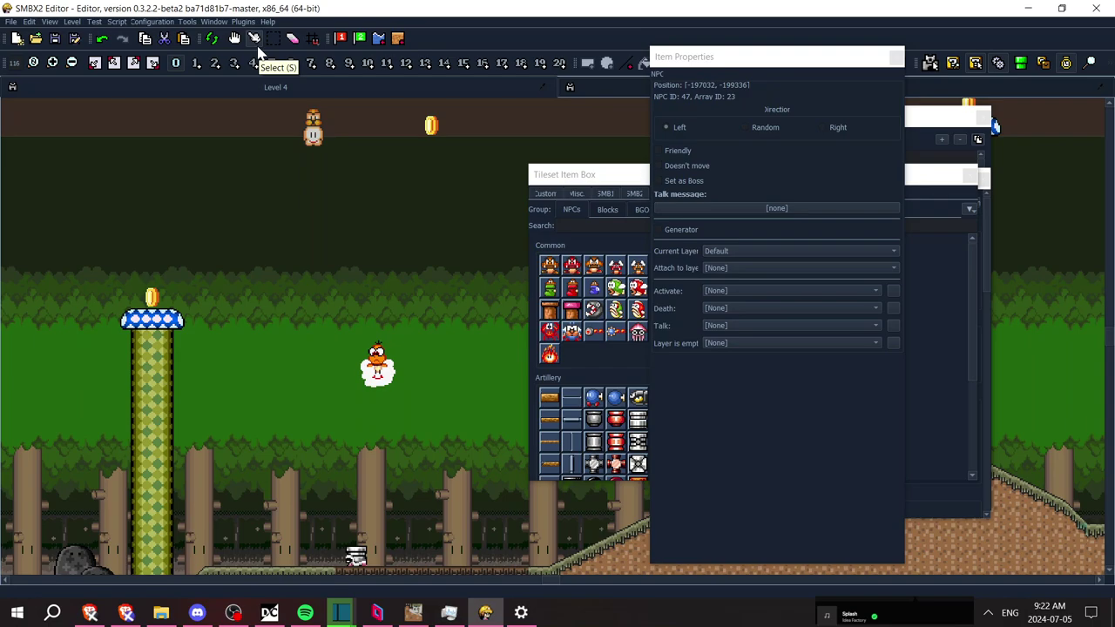
click(255, 44)
drag(975, 367, 966, 475)
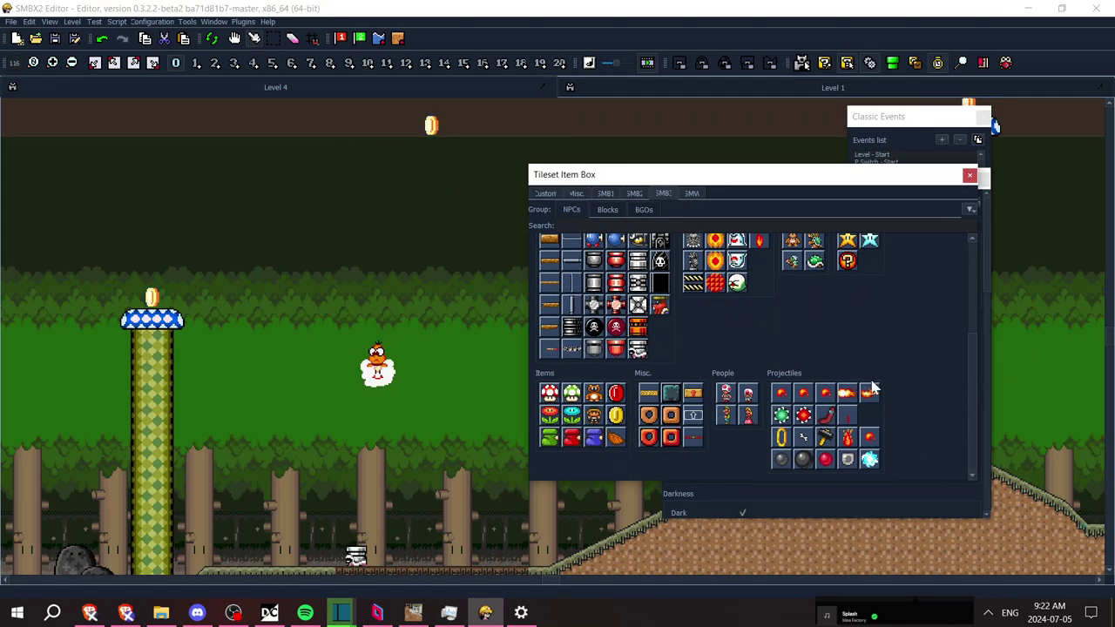
mouse_move(781, 416)
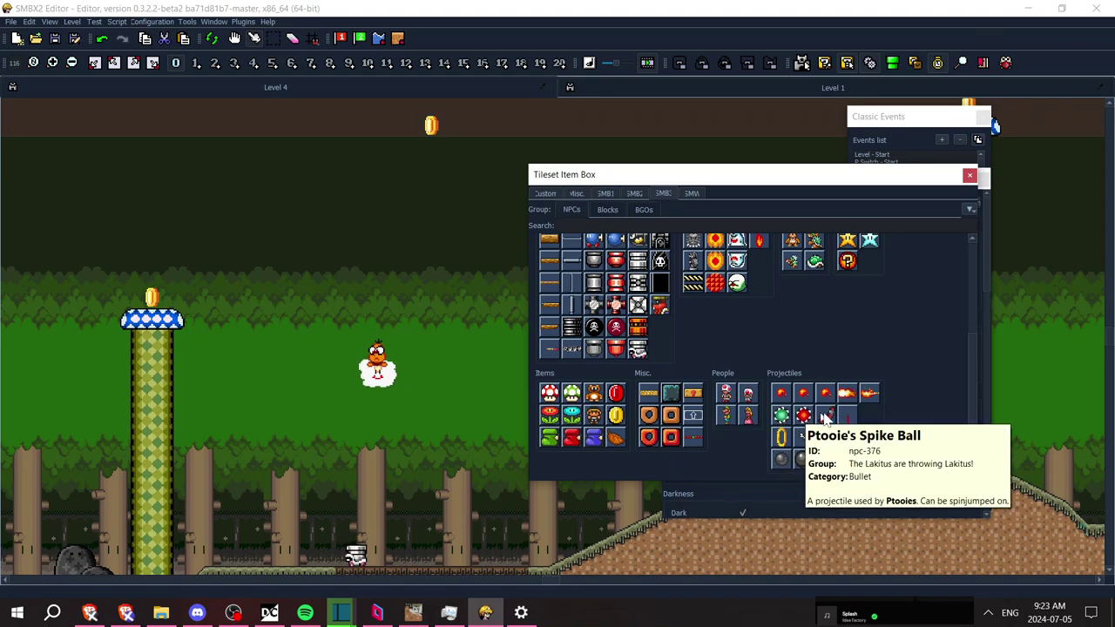
mouse_move(849, 435)
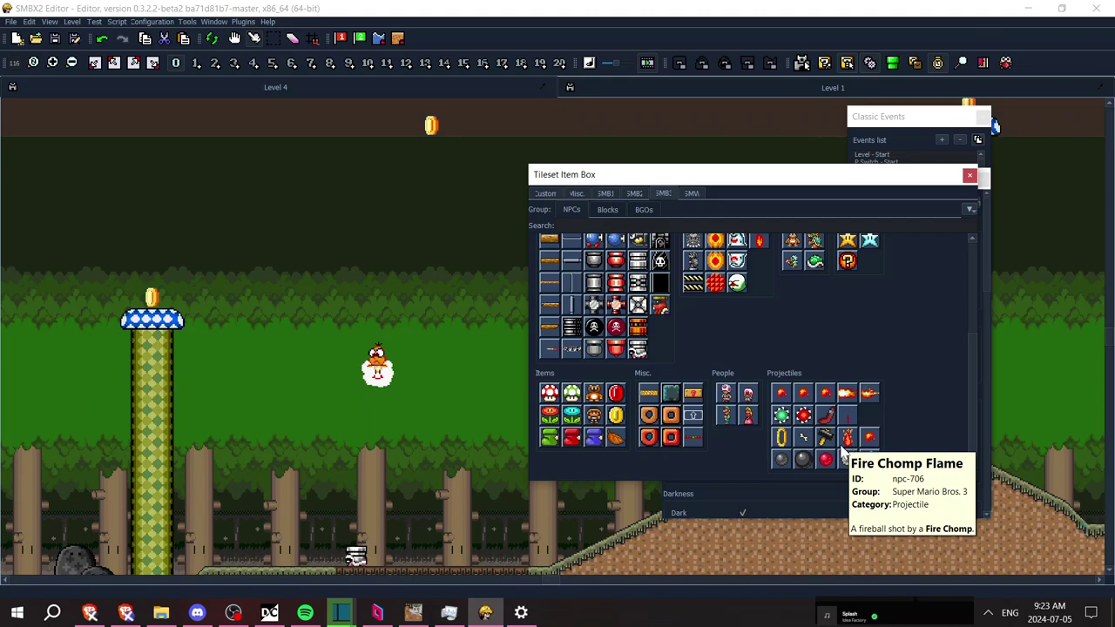
right_click(386, 368)
click(456, 72)
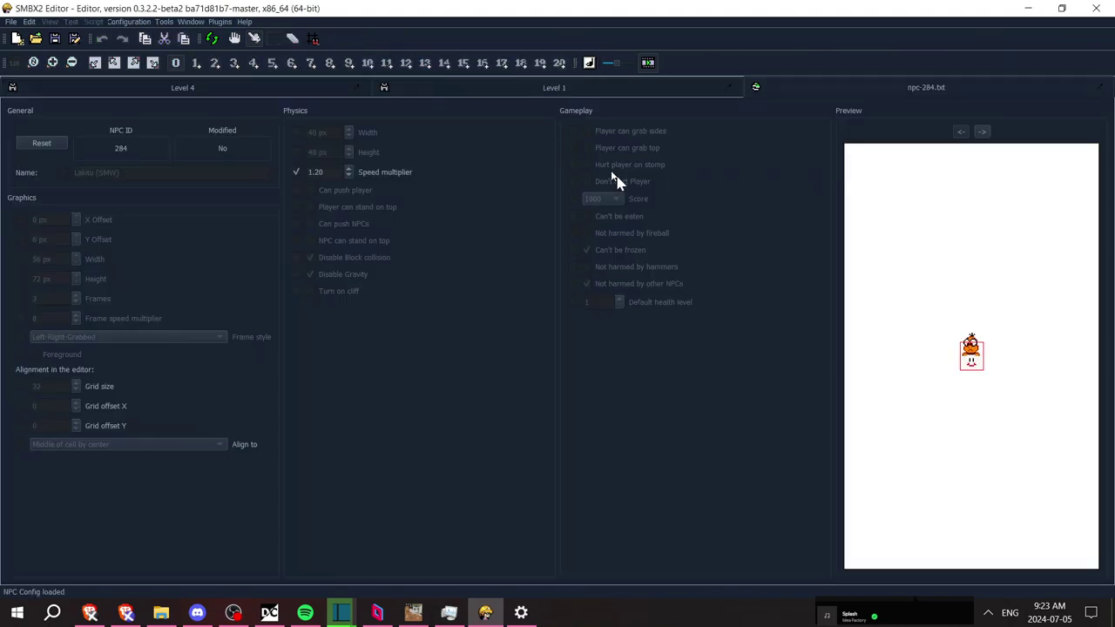
click(1100, 88)
Change the Lakitu's contained NPC to Fire Chomp Flame (NPC-706) in its properties
right_click(386, 368)
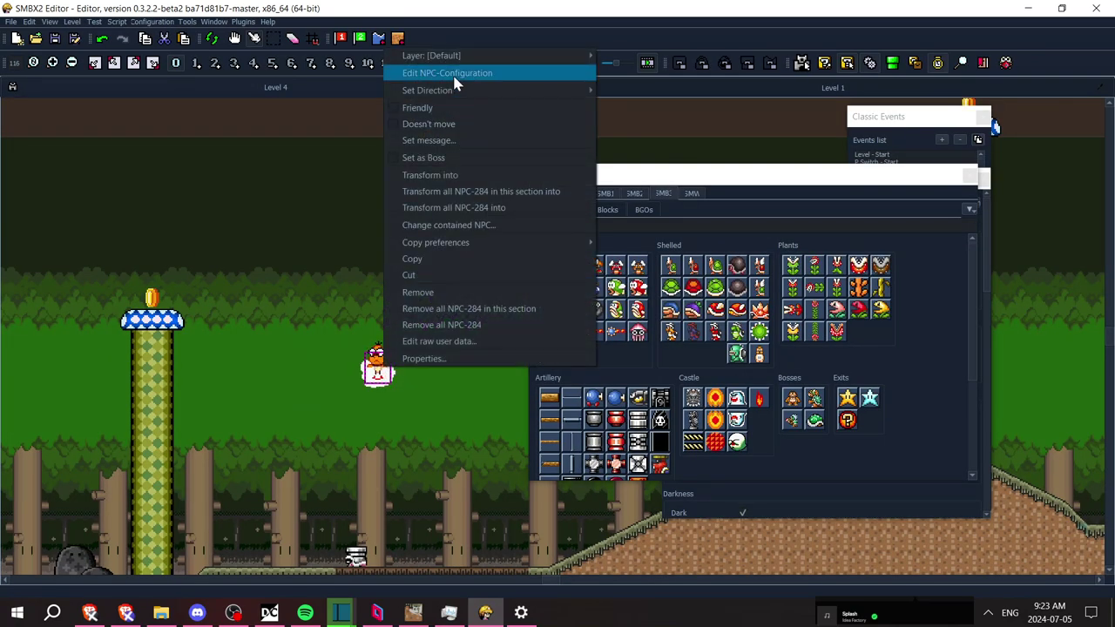
click(472, 358)
click(801, 235)
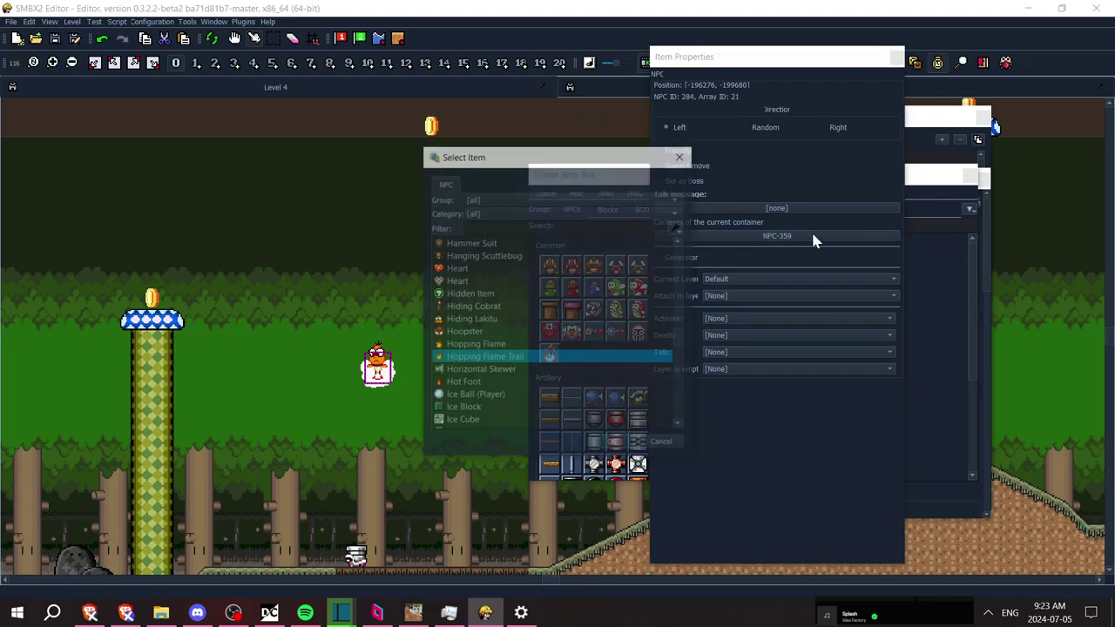
text(flame)
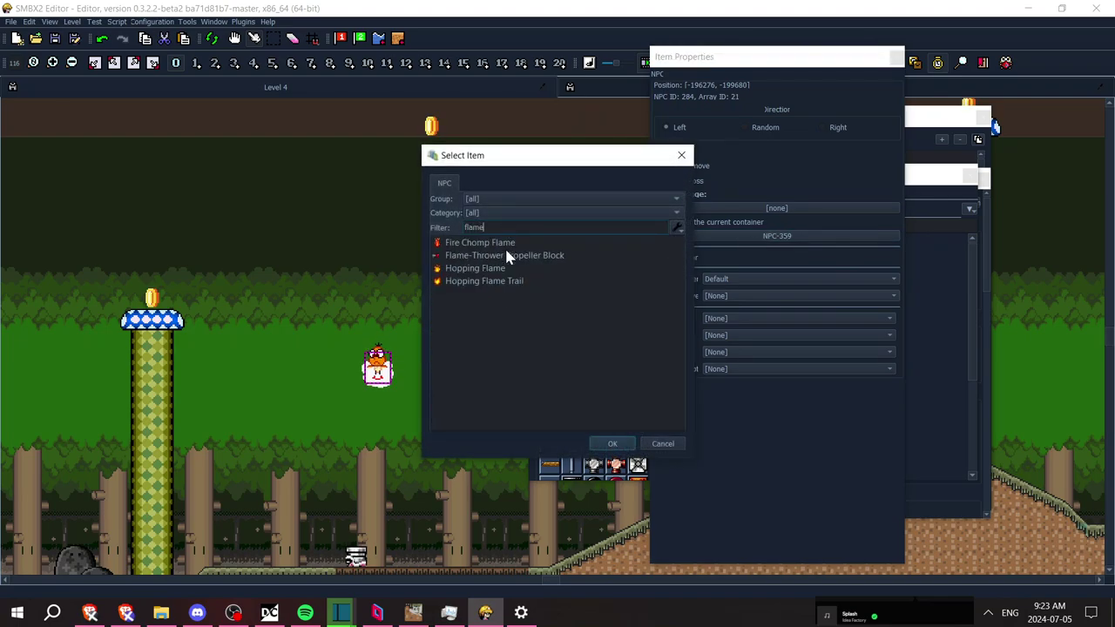
click(614, 443)
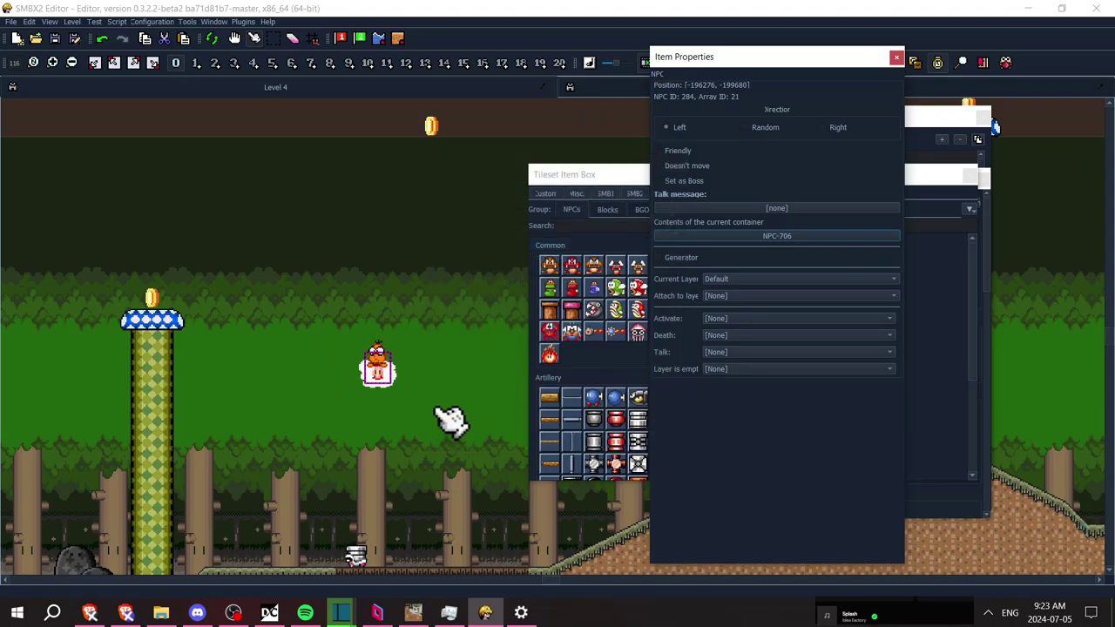
click(446, 421)
Playtest the level, jumping the first burner and getting past the boomerang bro onto the rocks
key(F5)
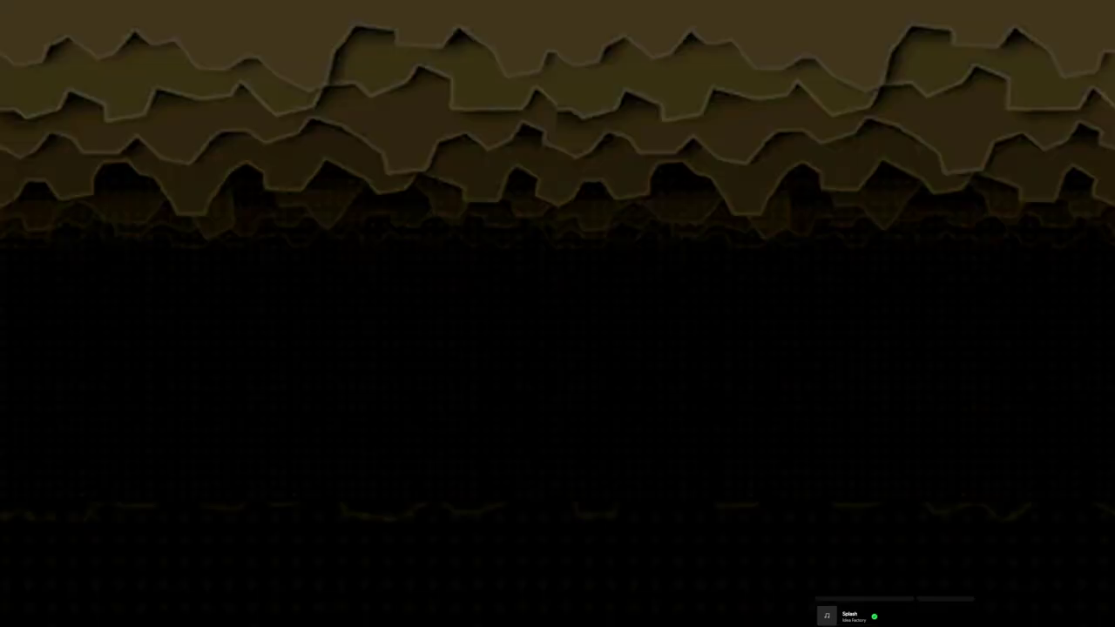
key(Right)
key(z)
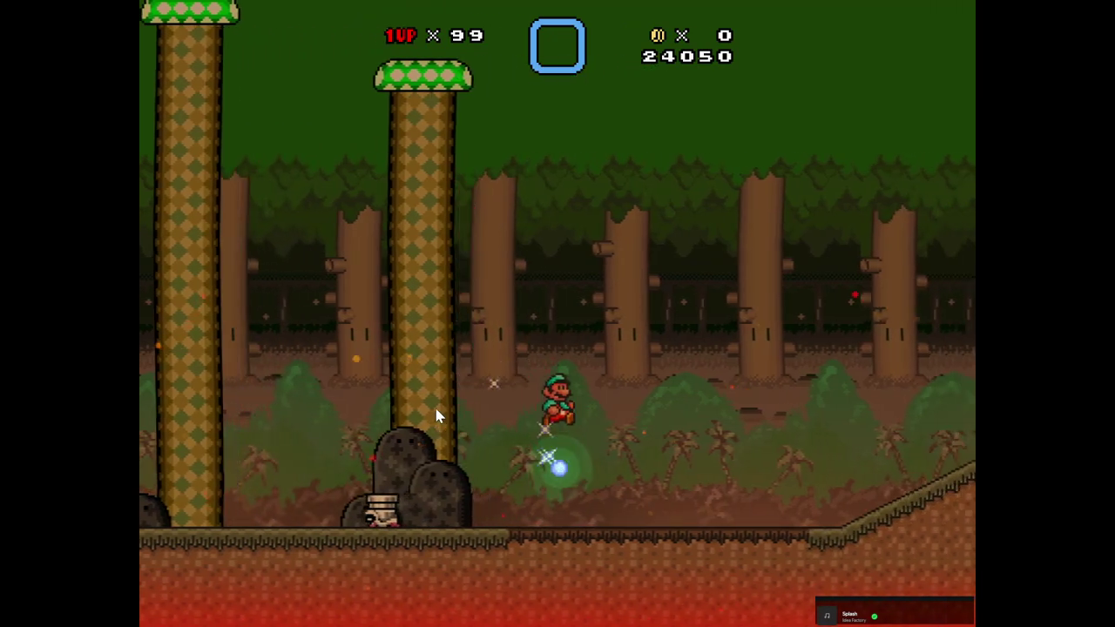
key(z)
key(x)
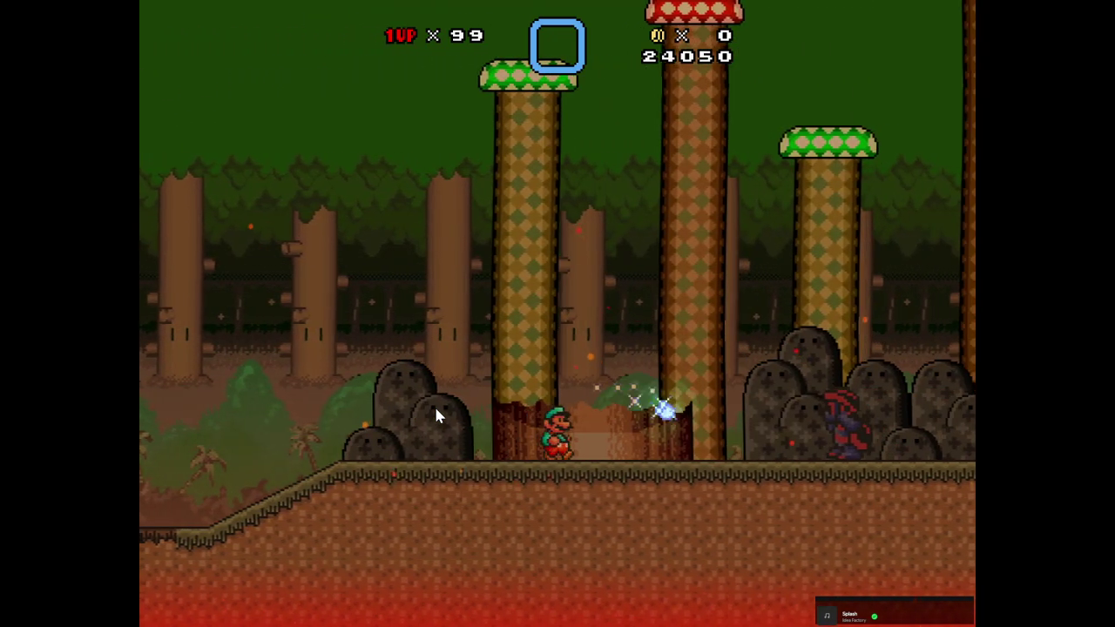
key(Right)
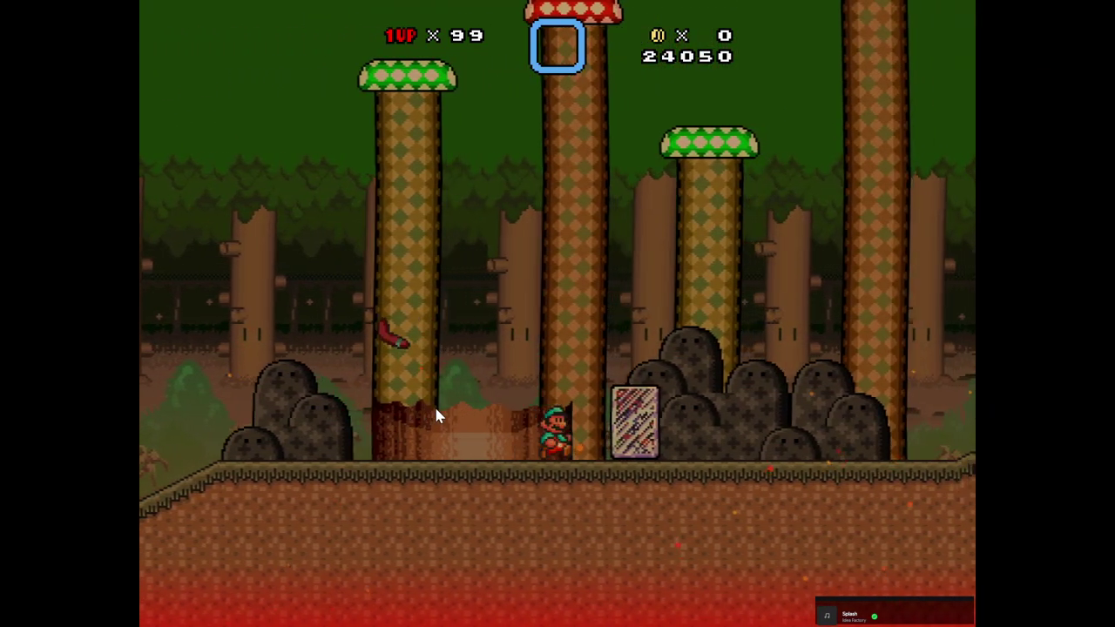
key(z)
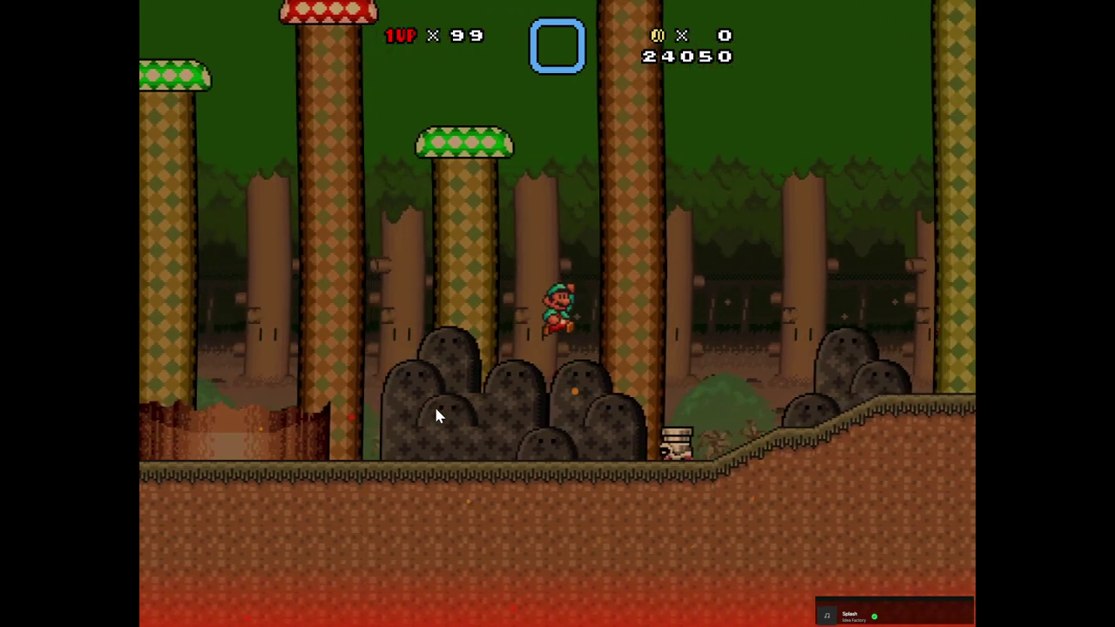
Continue beyond the hill burners to watch the Lakitu throw its new flame projectile, and end the playtest
key(z)
key(Left)
key(Right)
key(z)
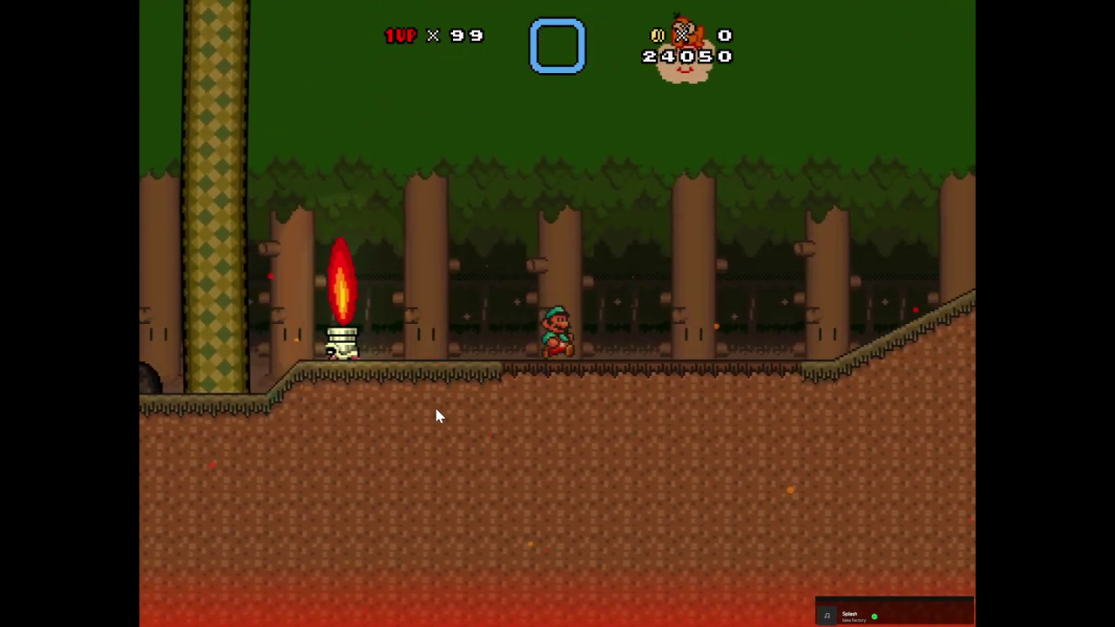
key(Right)
key(z)
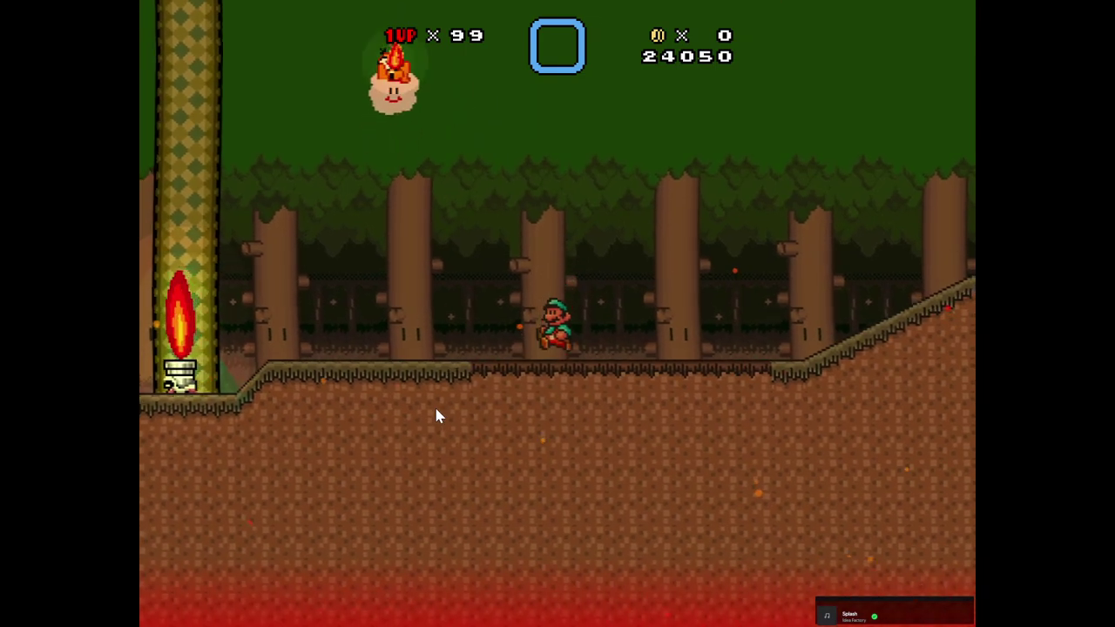
key(Right)
key(z)
key(Escape)
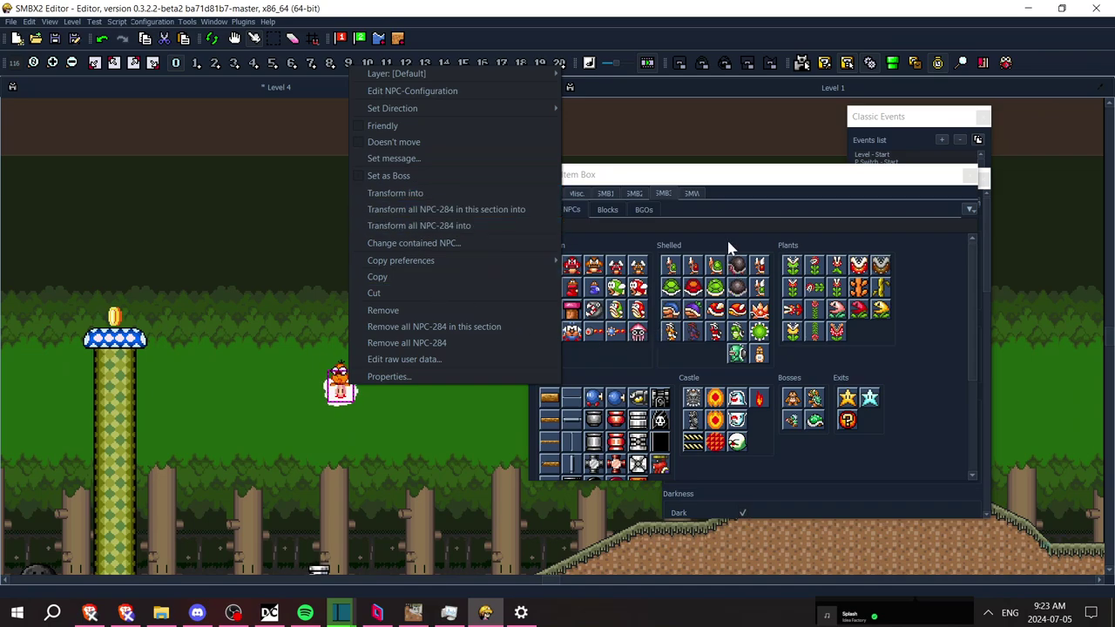
Check the Lakitu's current layer and layer attachment options in its properties
click(728, 242)
drag(973, 366, 975, 389)
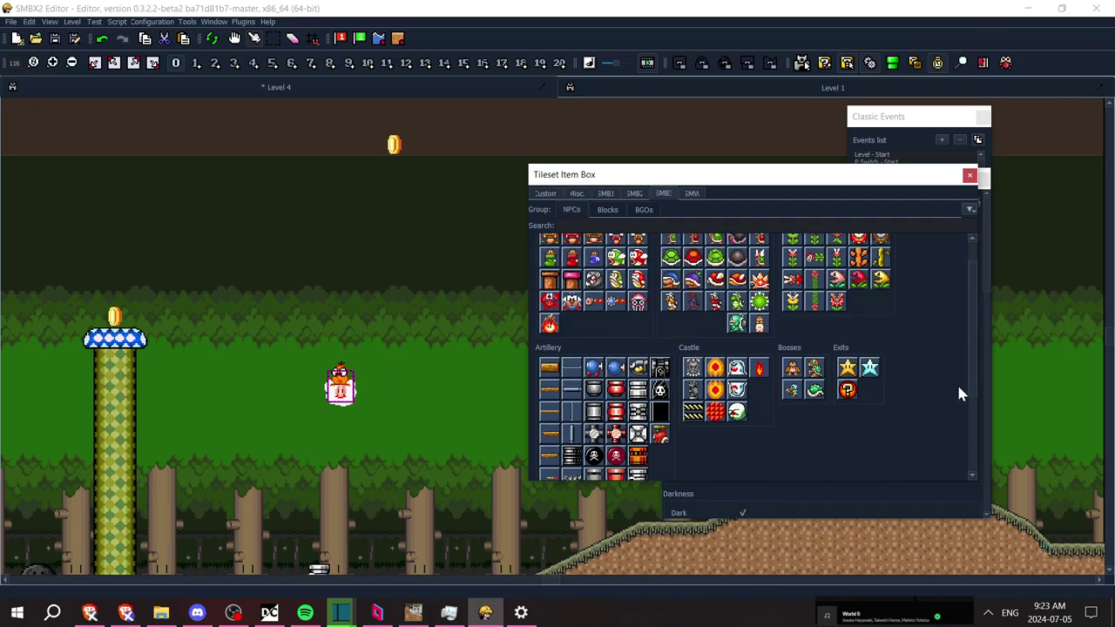
right_click(340, 383)
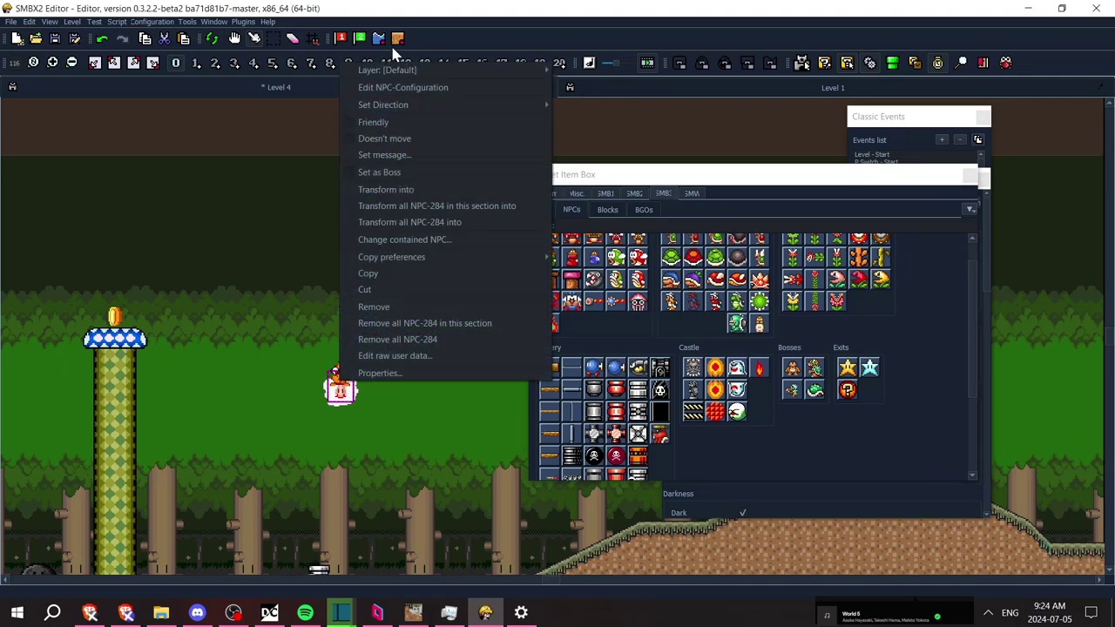
mouse_move(398, 70)
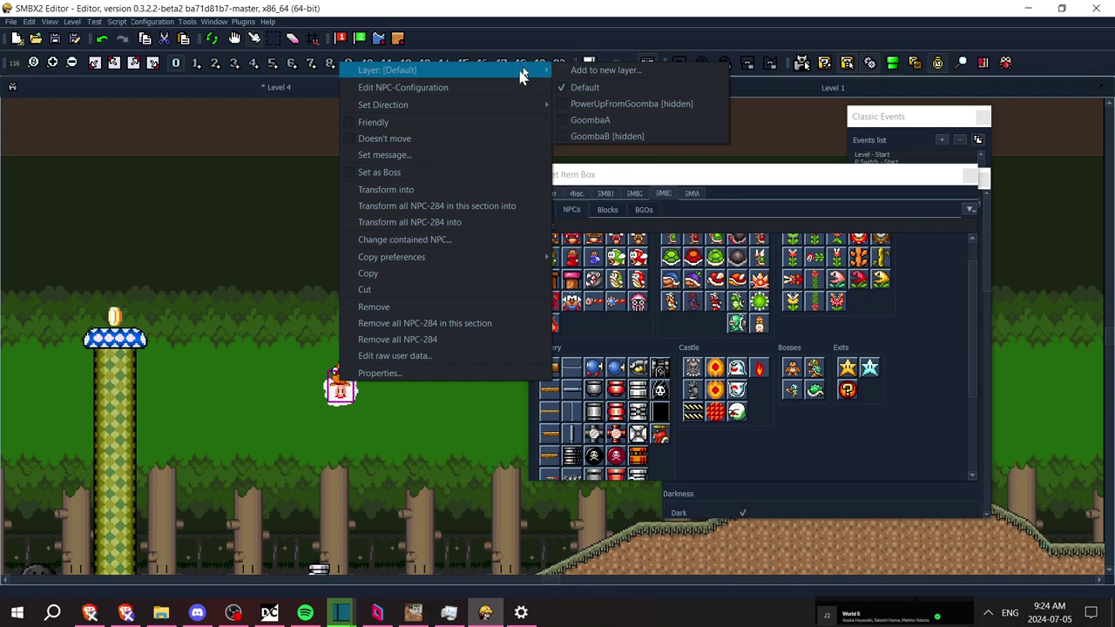
click(404, 373)
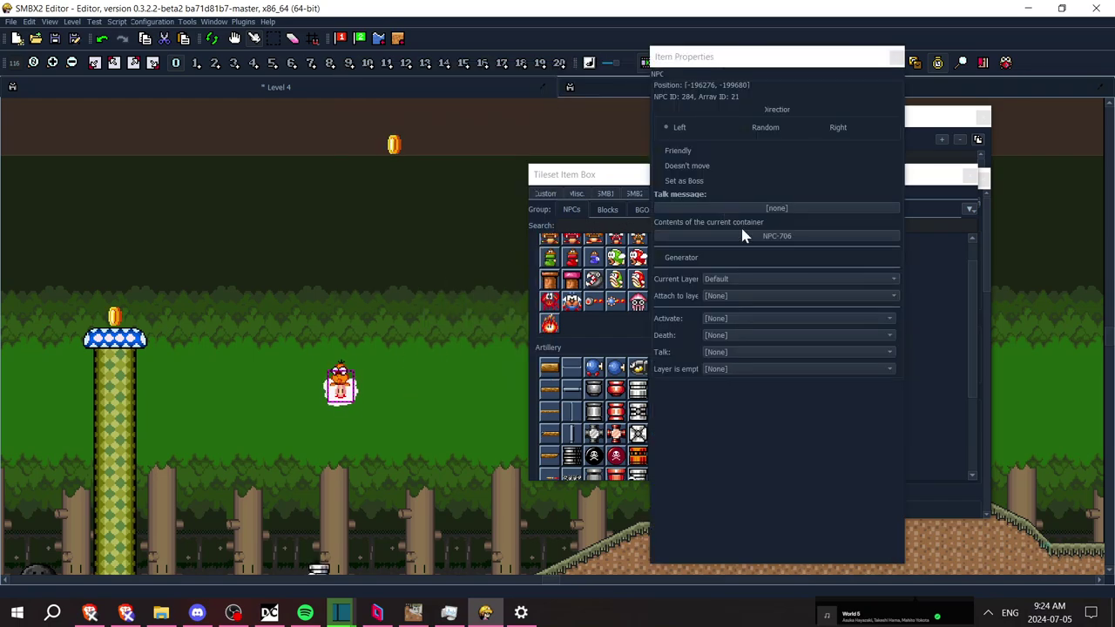
click(724, 297)
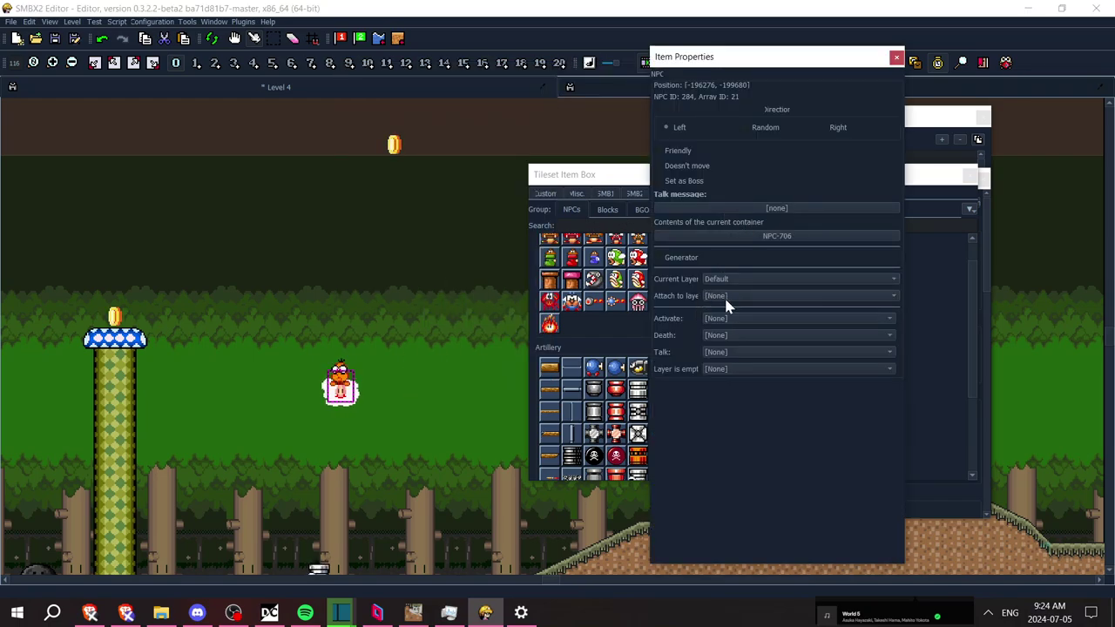
click(724, 297)
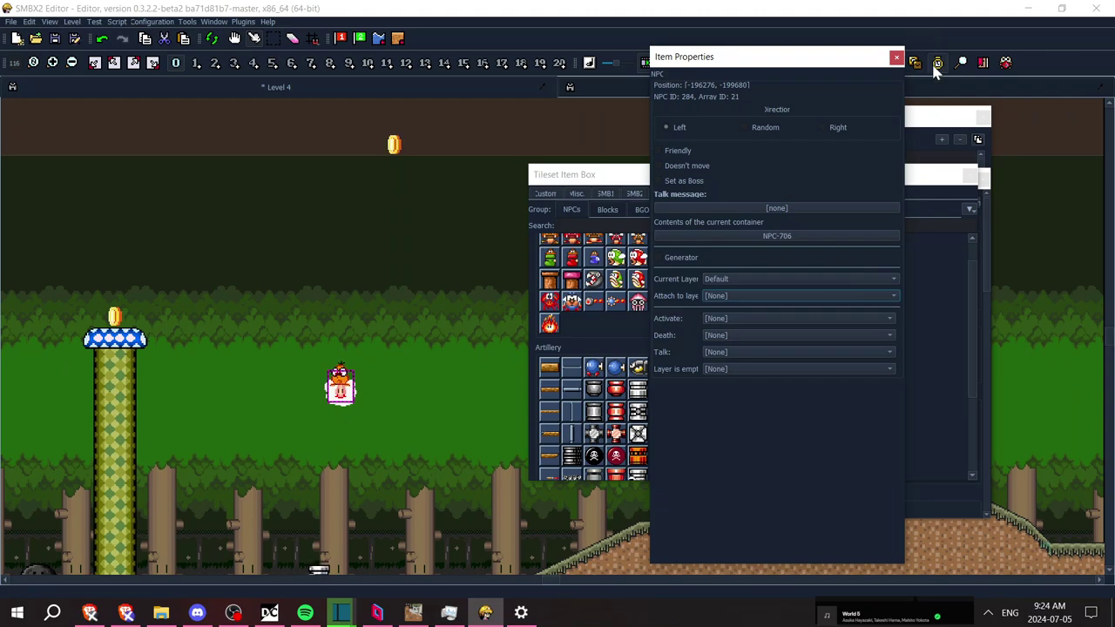
Add a new layer named FlameSpawner to the level
click(915, 64)
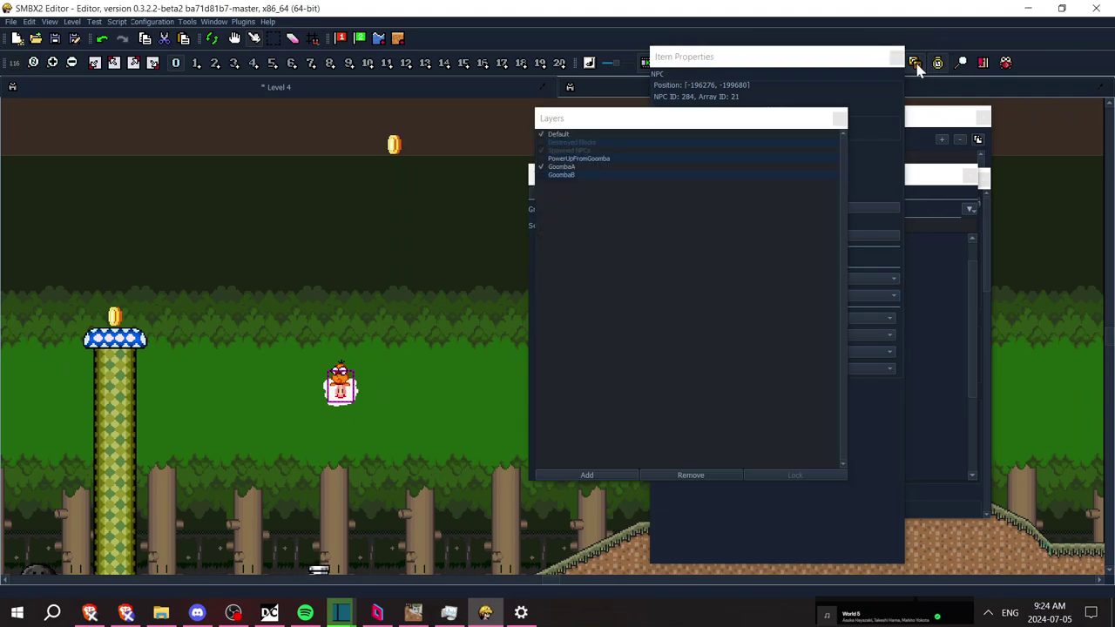
click(584, 475)
text(FlameSpawn)
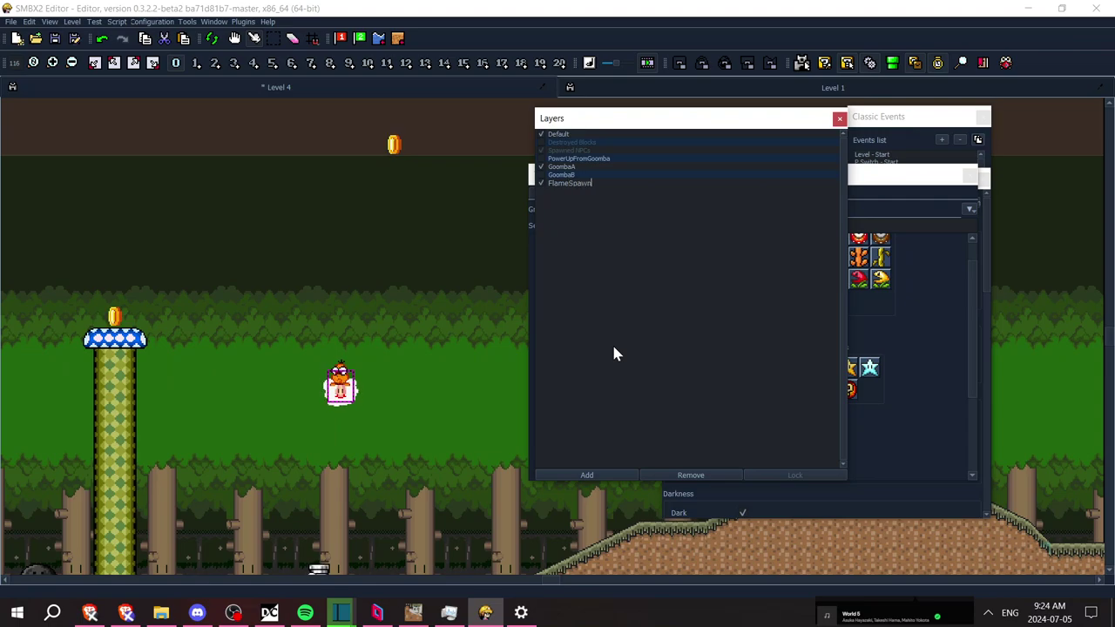
text(er)
key(Return)
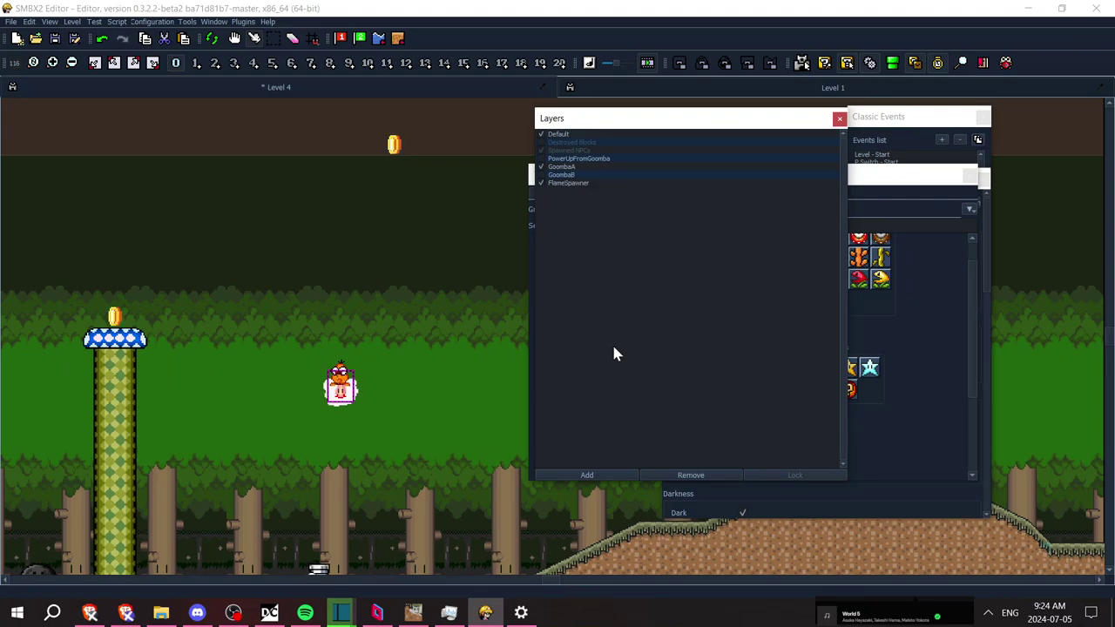
Attach the FlameSpawner layer to the Lakitu in its properties
right_click(338, 381)
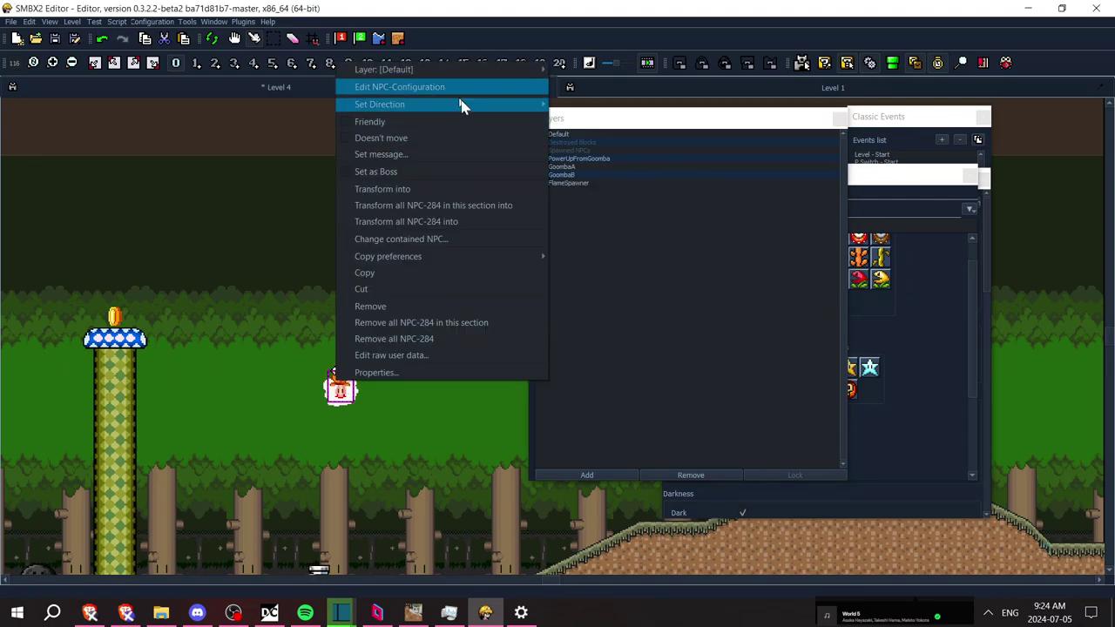
click(376, 372)
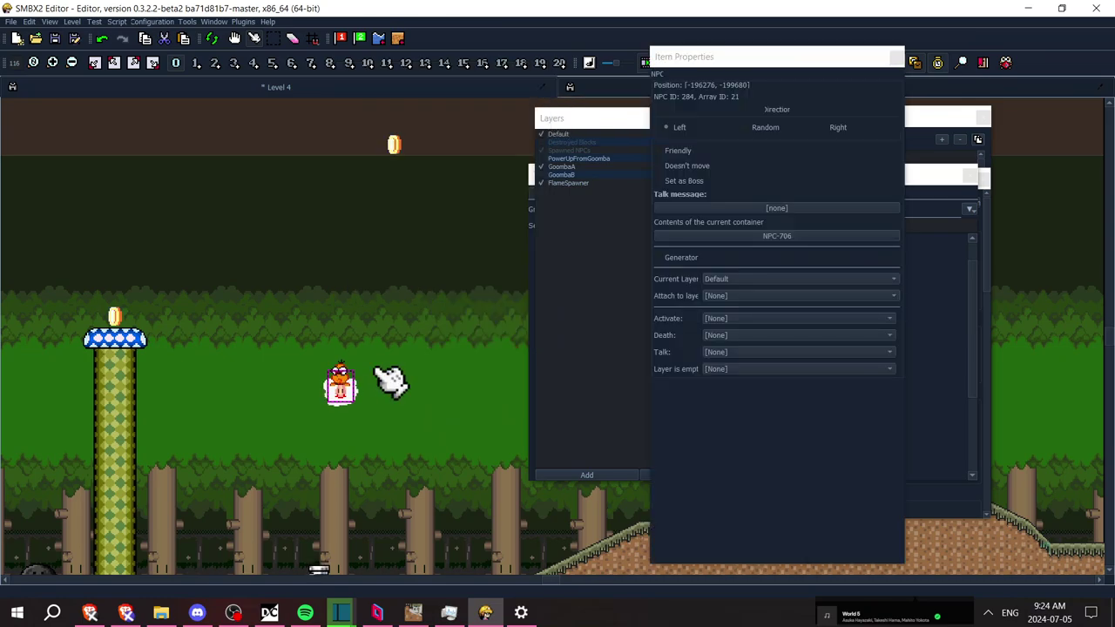
click(733, 296)
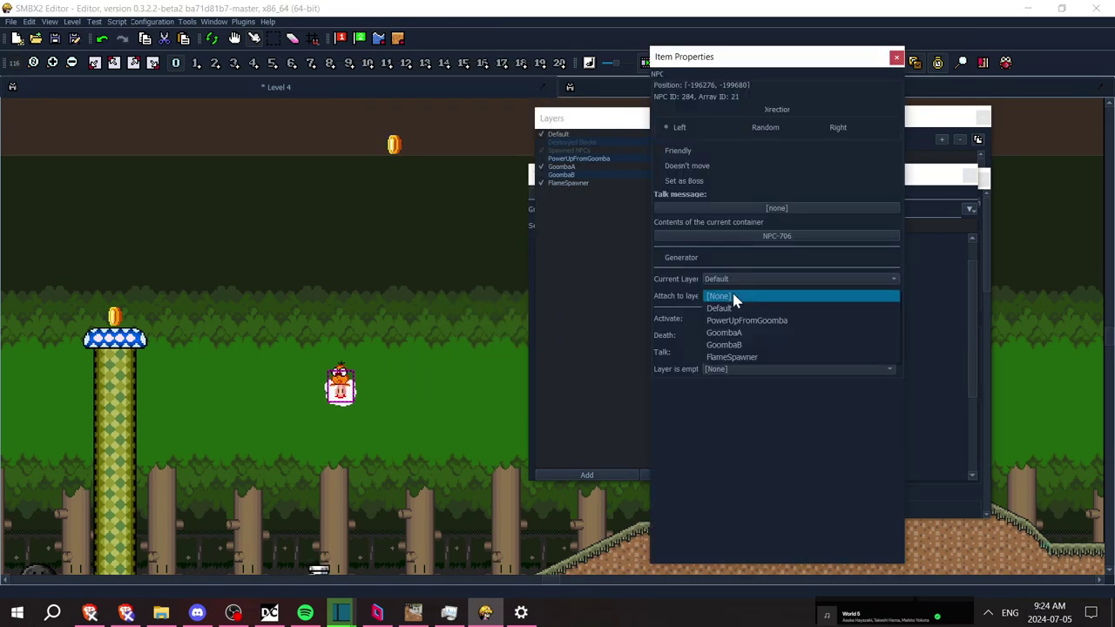
click(749, 347)
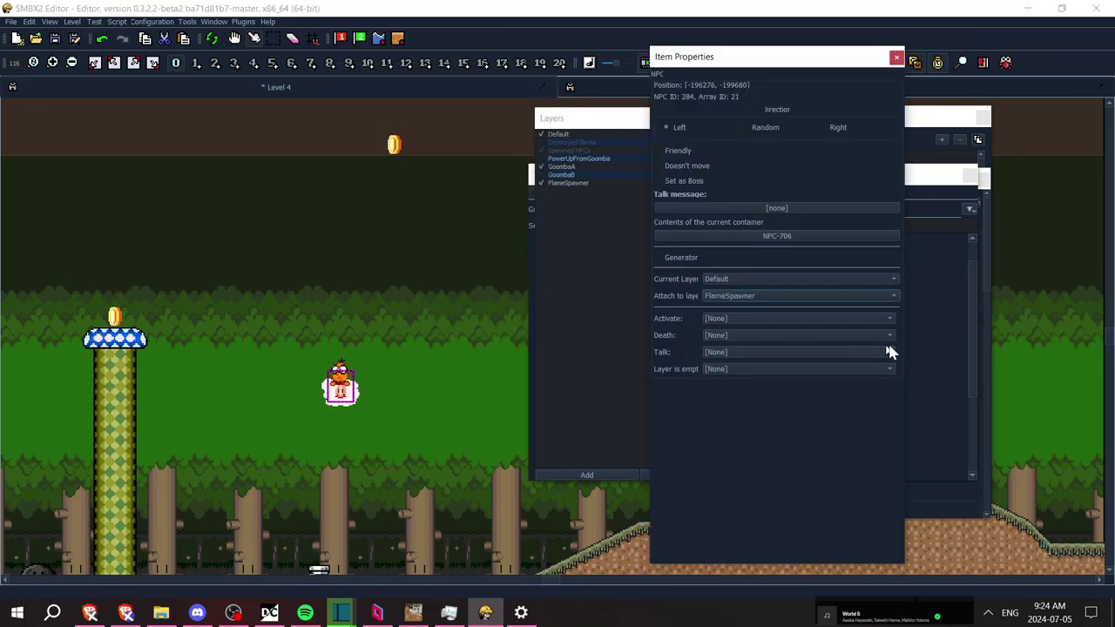
click(939, 355)
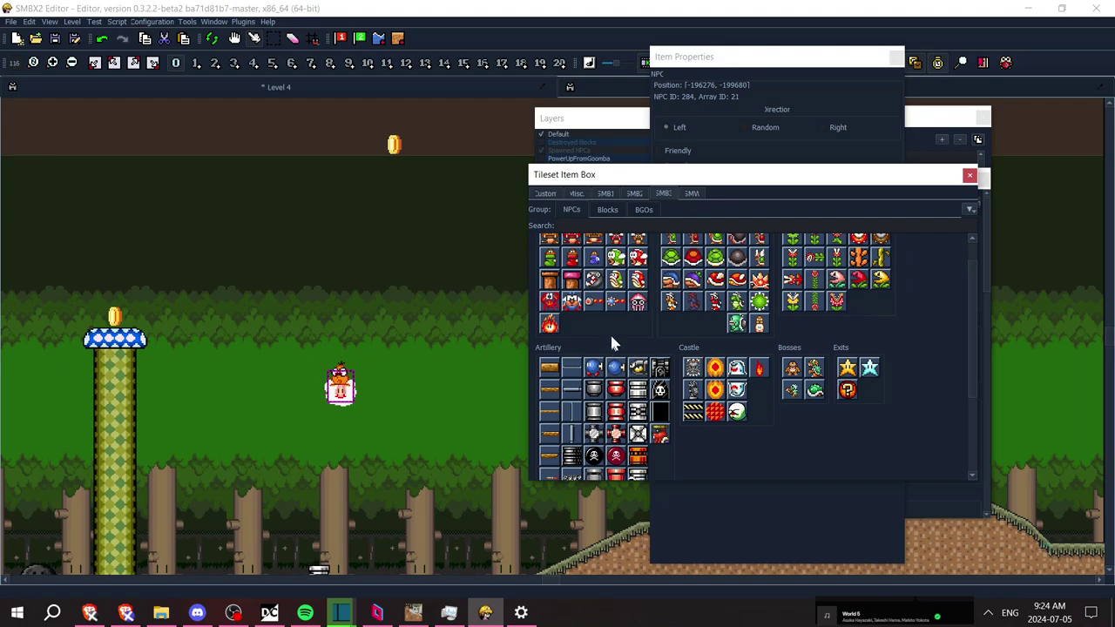
Place the SMB3 castle flame NPC just below the Lakitu as a non-moving, downward Projectile generator attached to FlameSpawner, and return to selecting
click(761, 369)
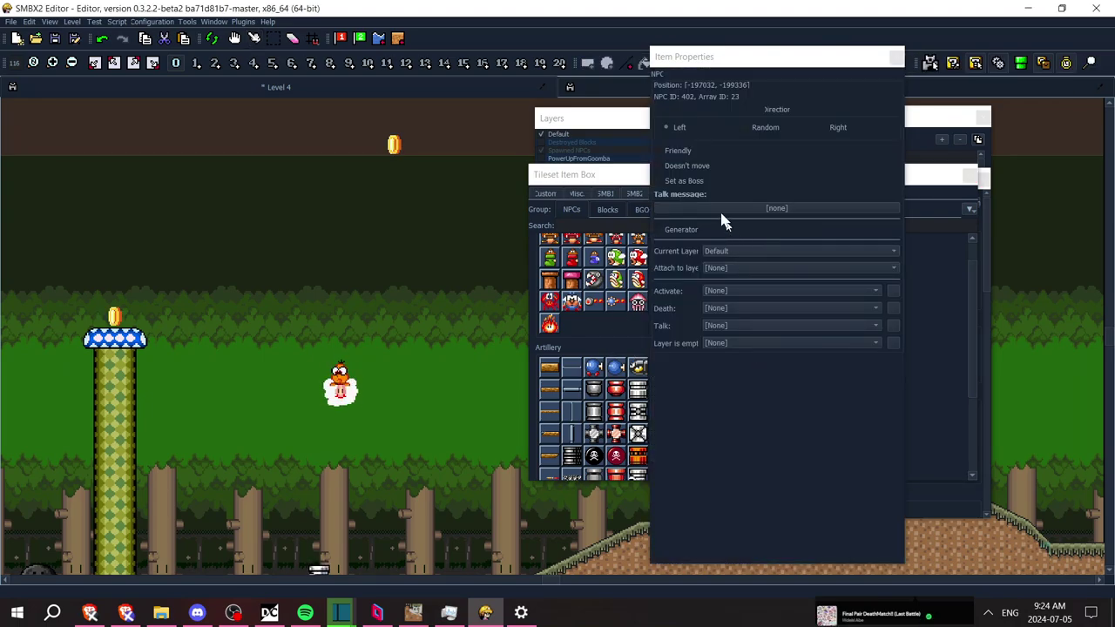
click(689, 169)
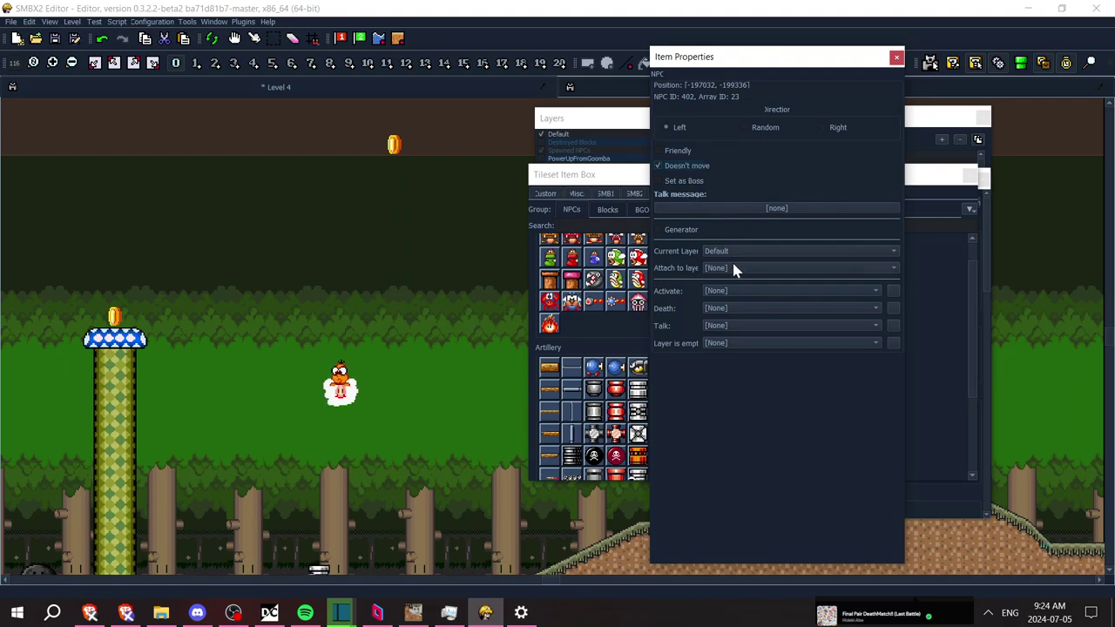
click(719, 229)
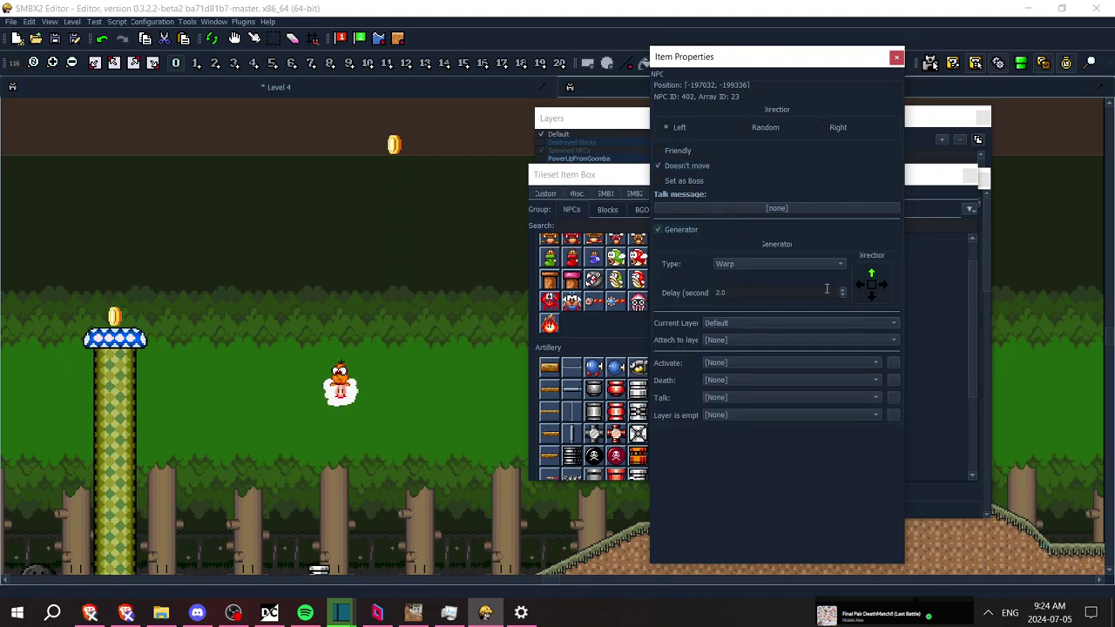
click(735, 266)
click(737, 277)
click(739, 340)
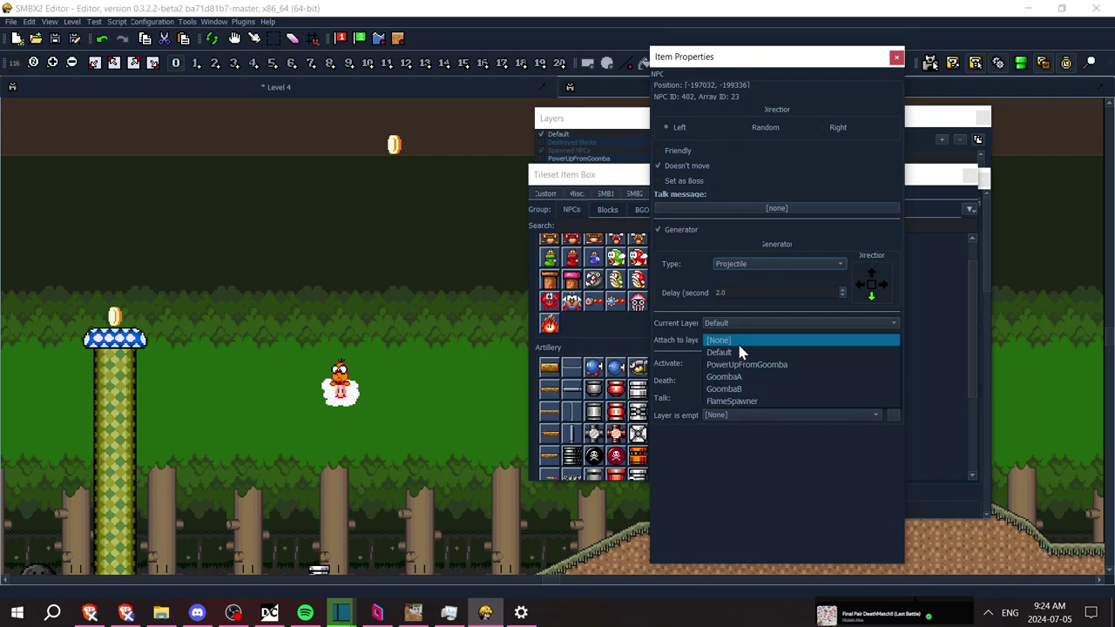
click(736, 400)
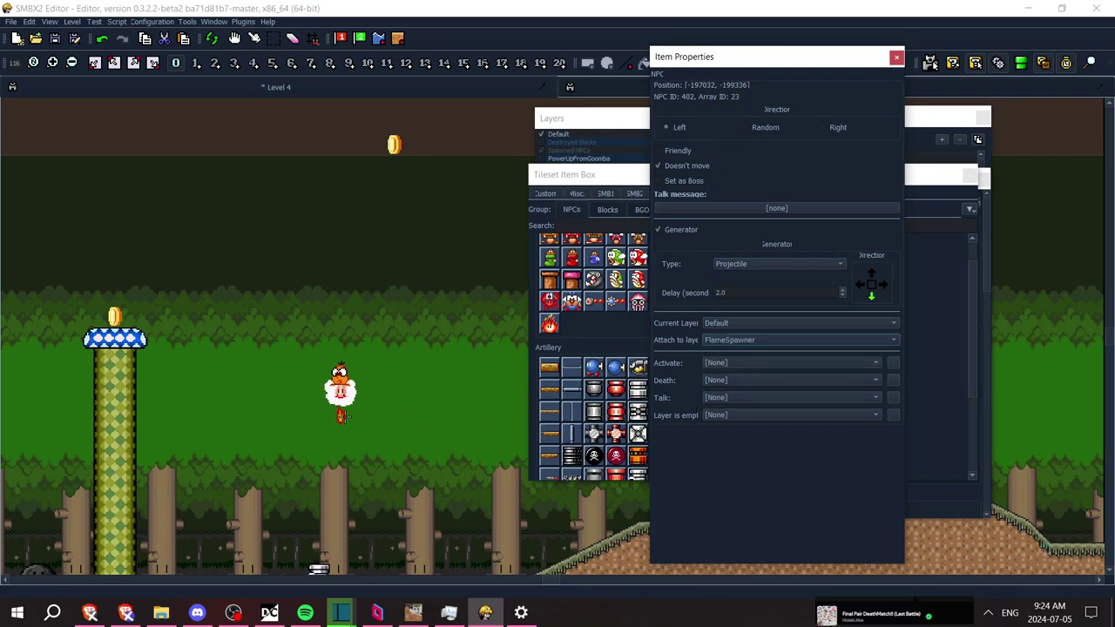
click(347, 418)
click(270, 40)
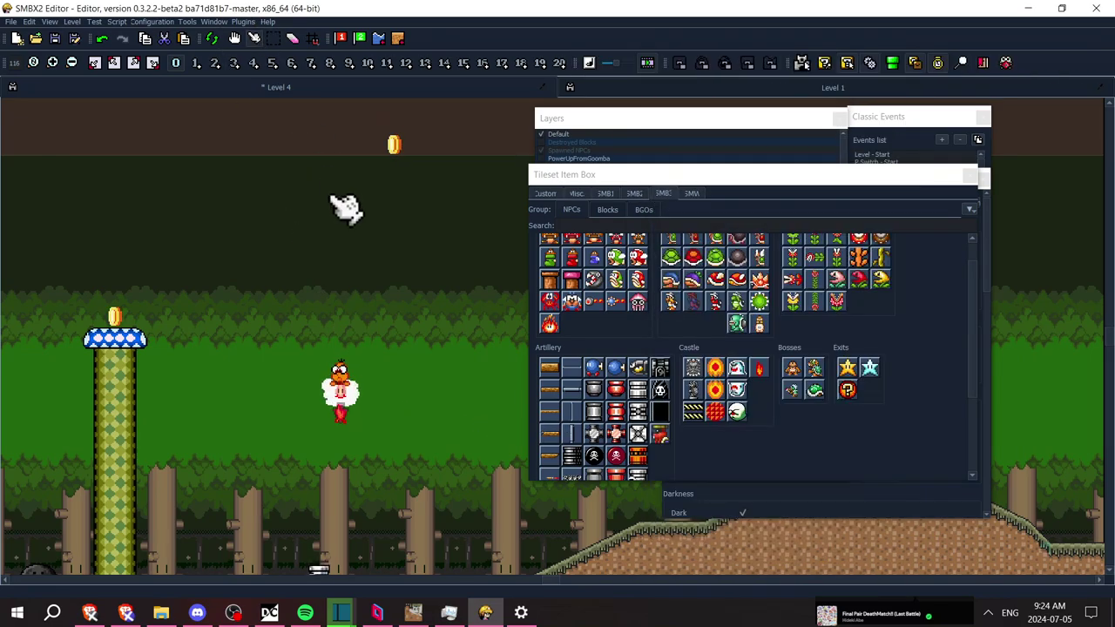
Save the level and playtest it, running and jumping through the forest as far as the Lakitu
key(ctrl+s)
key(F5)
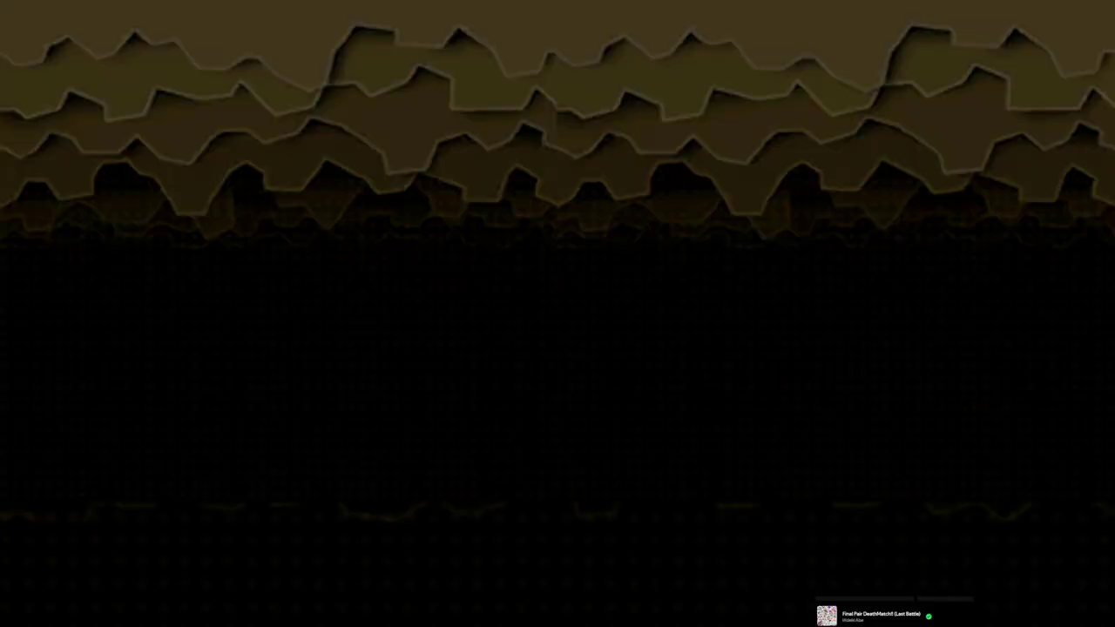
key(Right)
key(z)
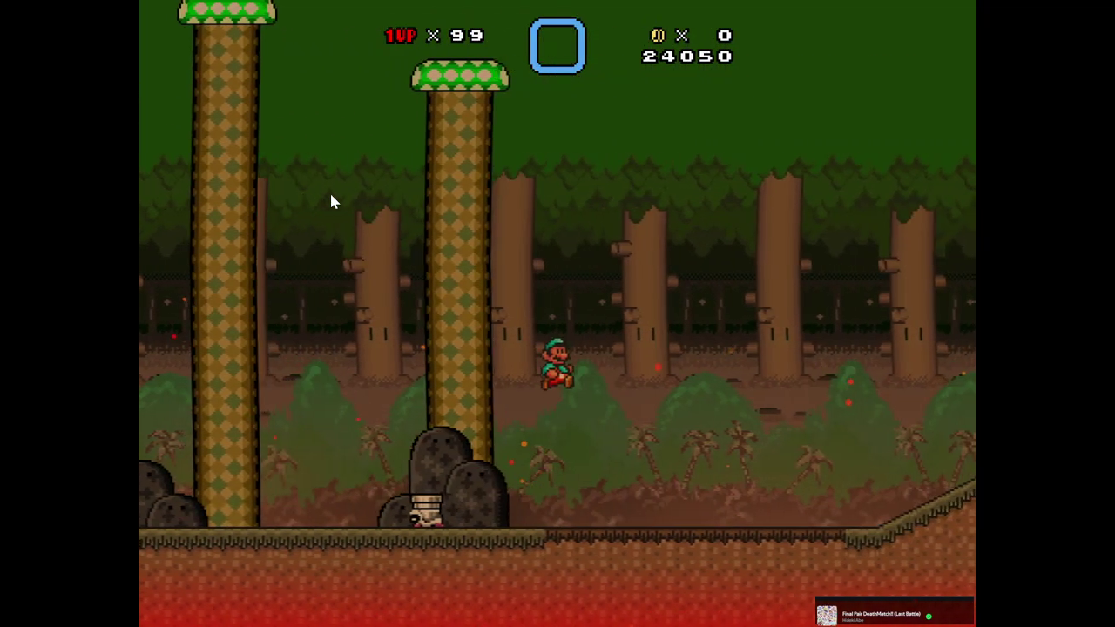
key(Right)
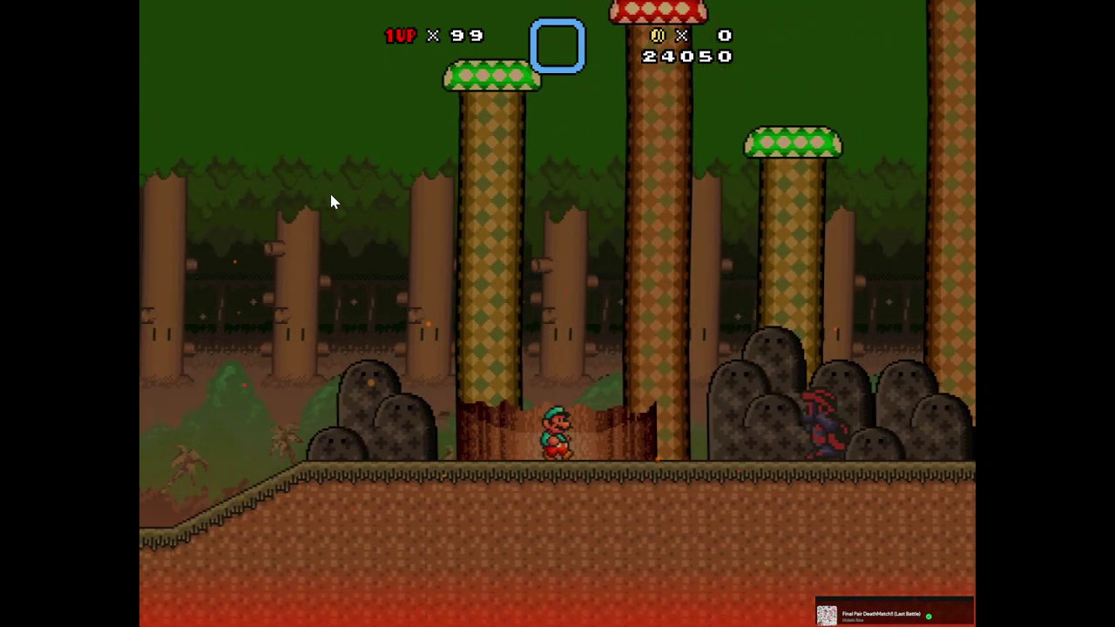
key(Right)
key(z)
key(Right)
key(z)
key(Right)
key(z)
key(z)
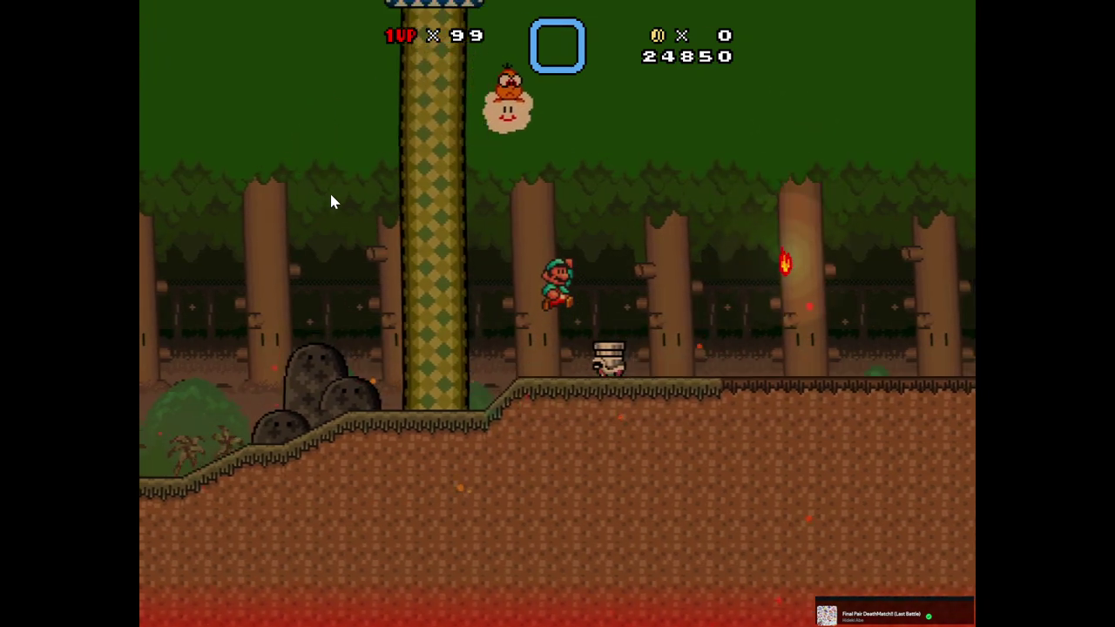
Move back and forth beneath the Lakitu to check how its flames drop, and quit the playtest
key(Right)
key(z)
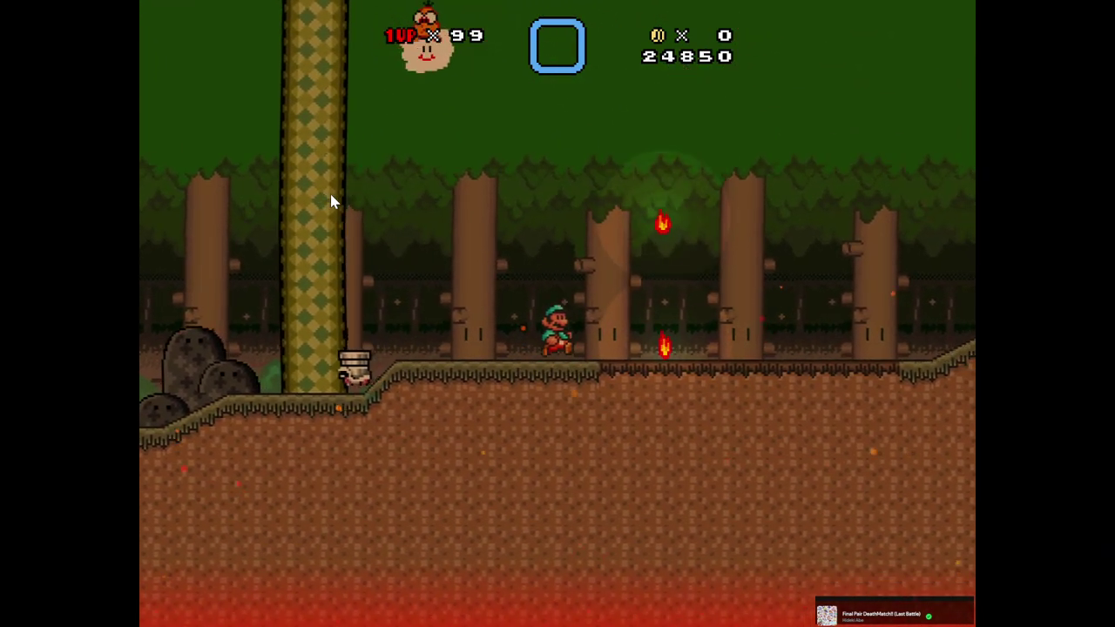
key(Right)
key(Left)
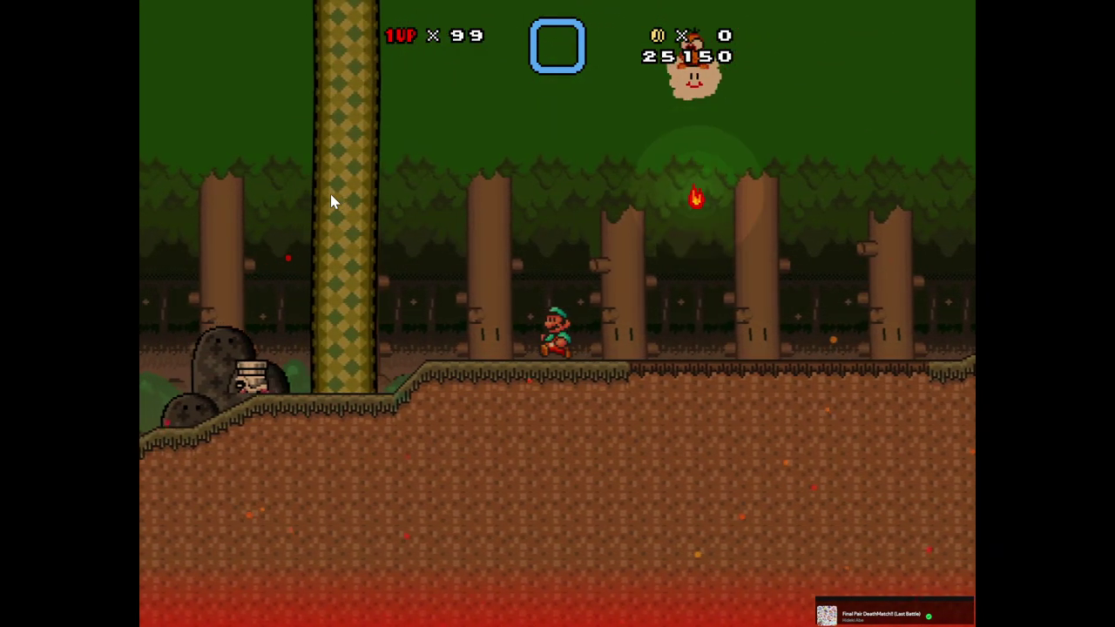
key(z)
key(Right)
key(z)
key(Left)
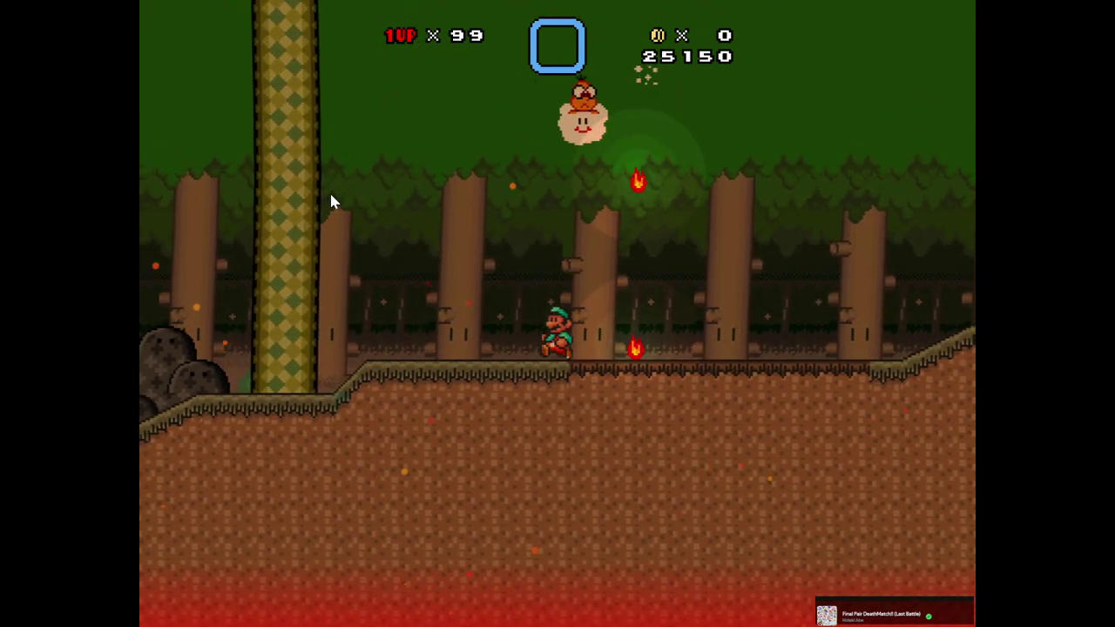
key(Escape)
key(Up)
key(Return)
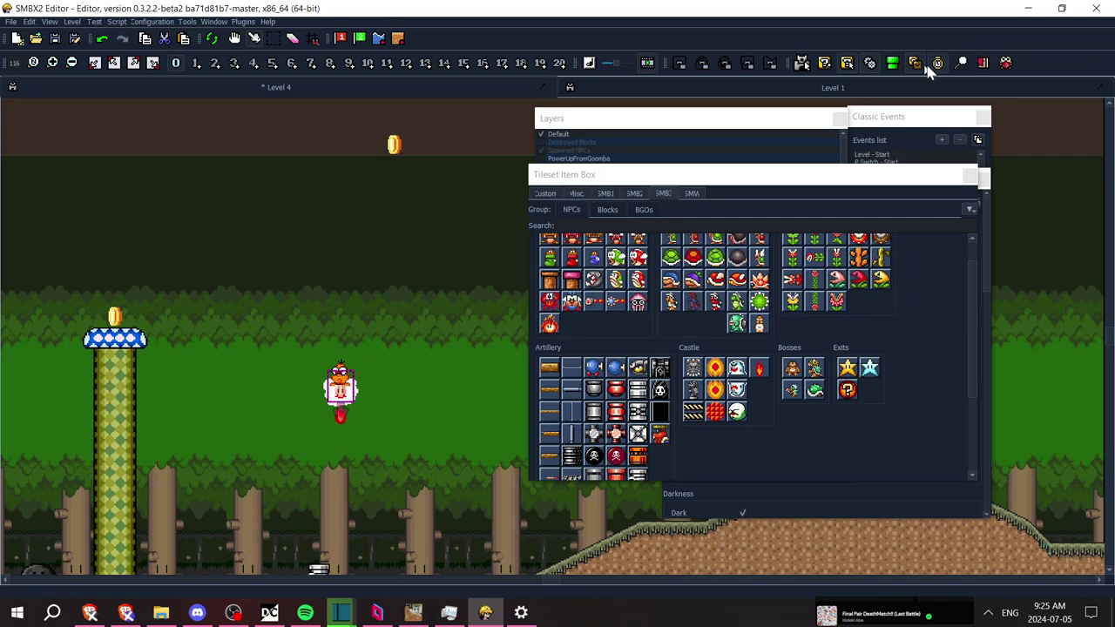
Change the NPC contained in the Lakitu to Hopping Flame Trail in its properties
click(927, 66)
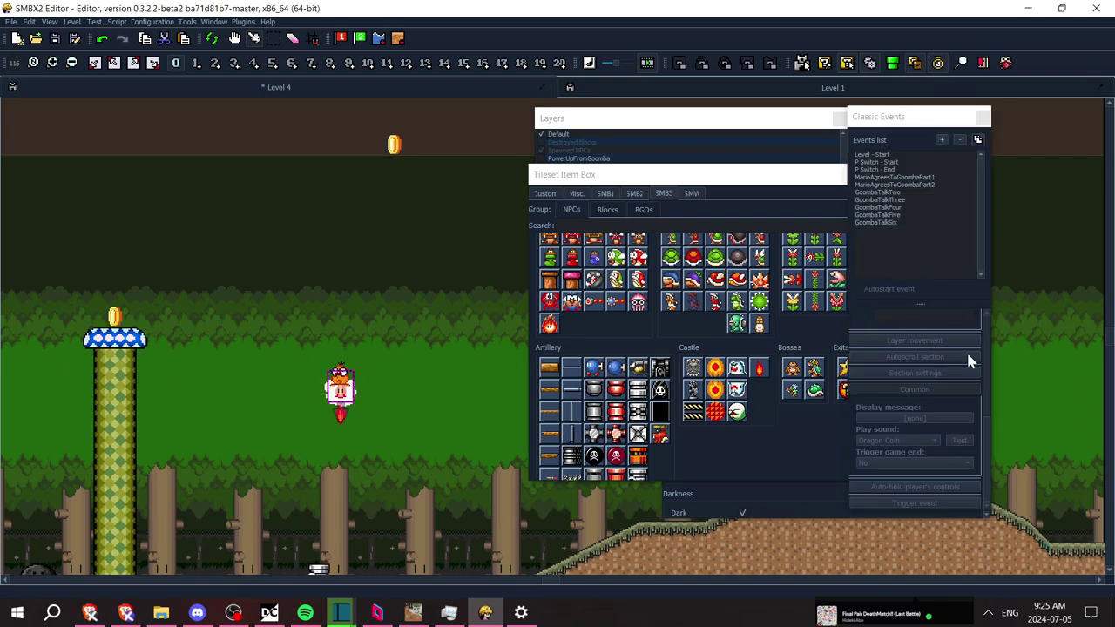
click(985, 358)
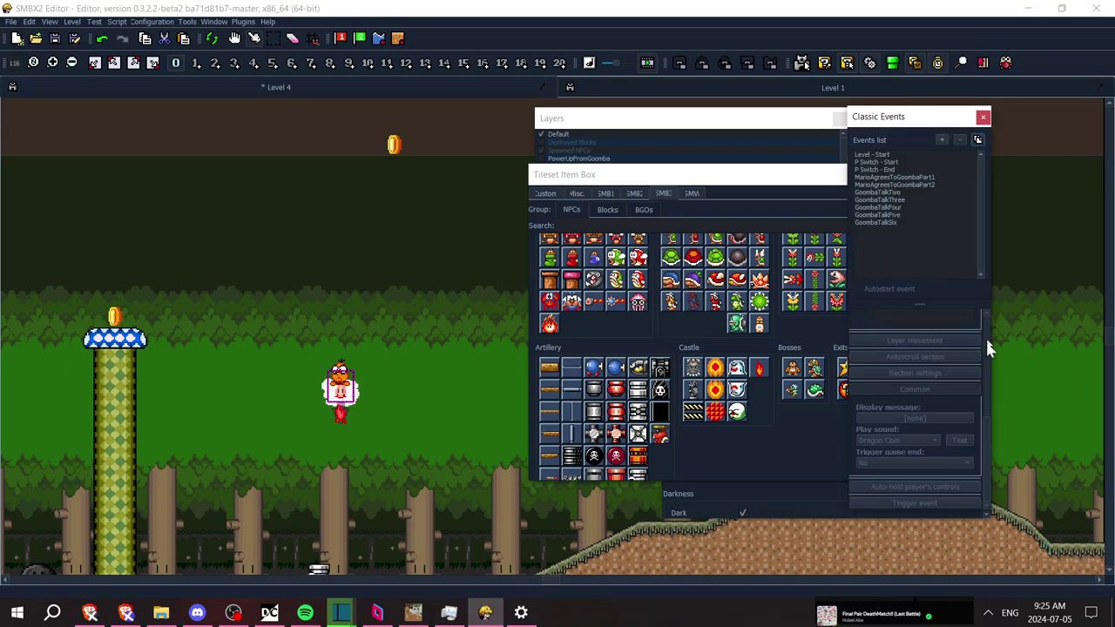
right_click(338, 389)
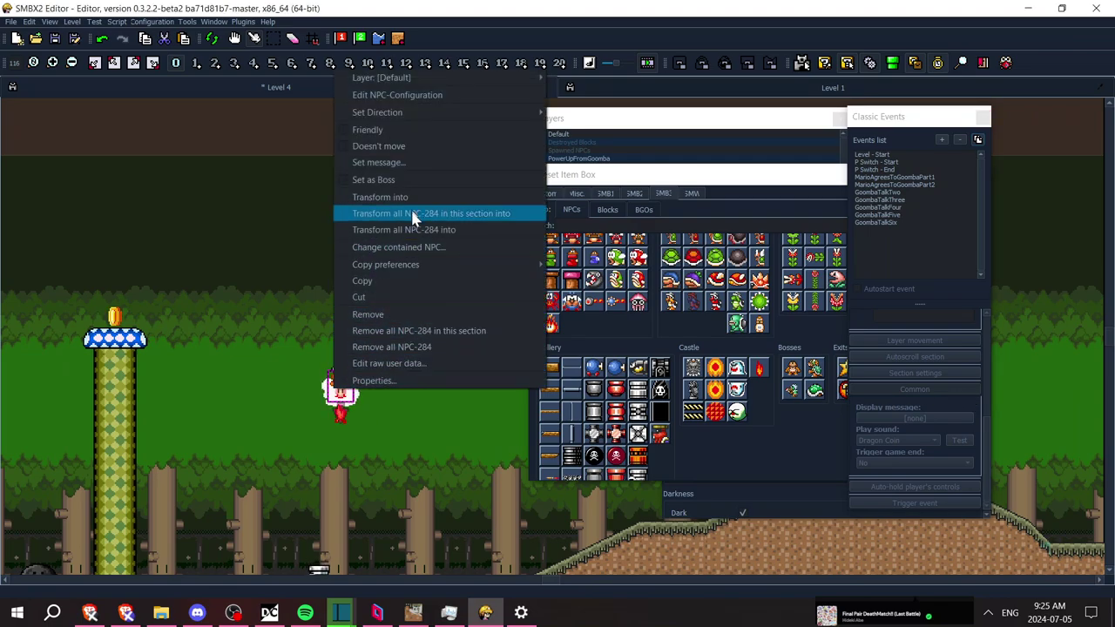
click(368, 380)
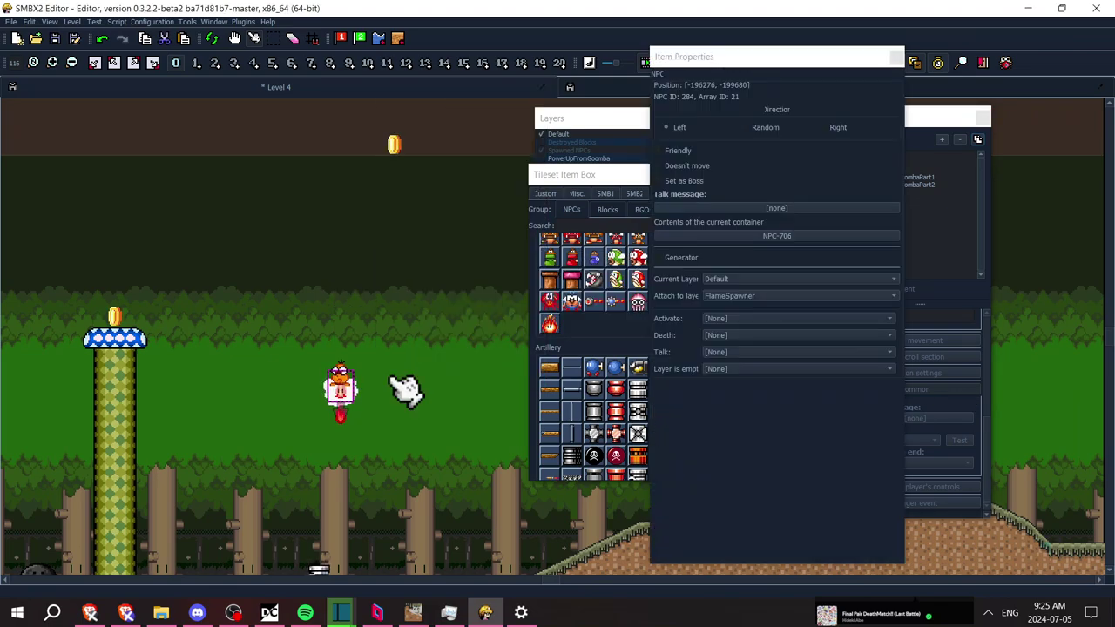
click(775, 235)
click(493, 230)
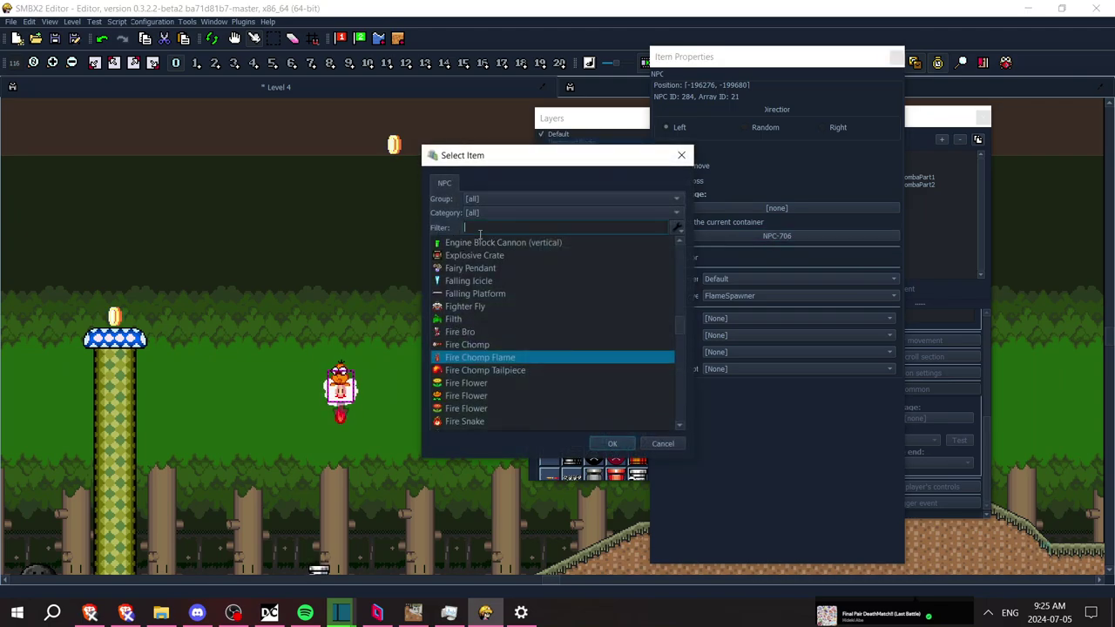
text(hot)
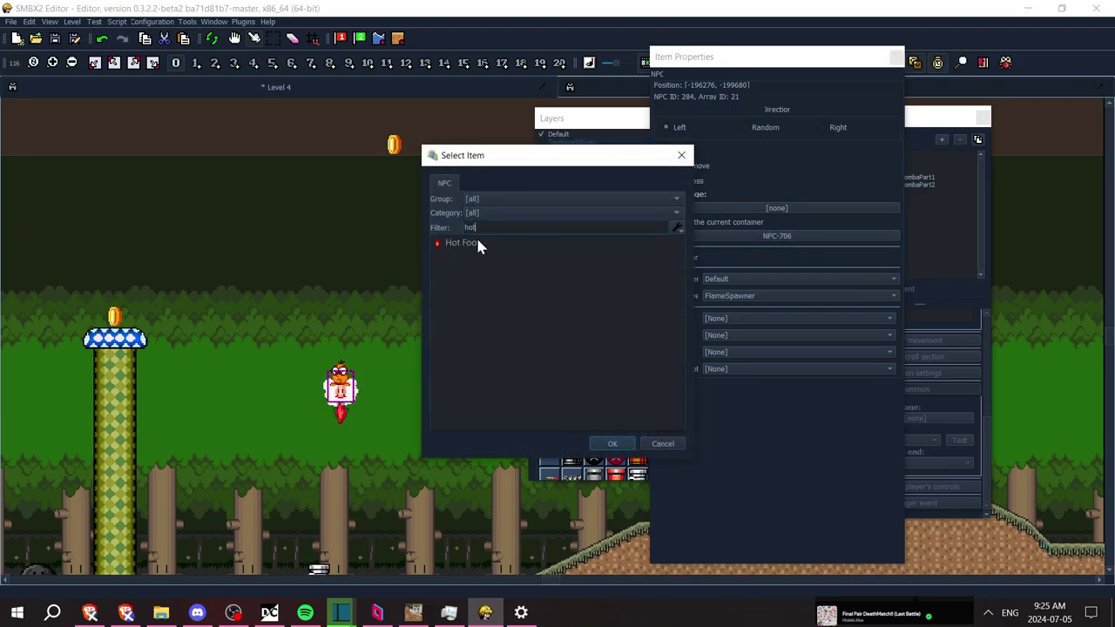
double_click(501, 224)
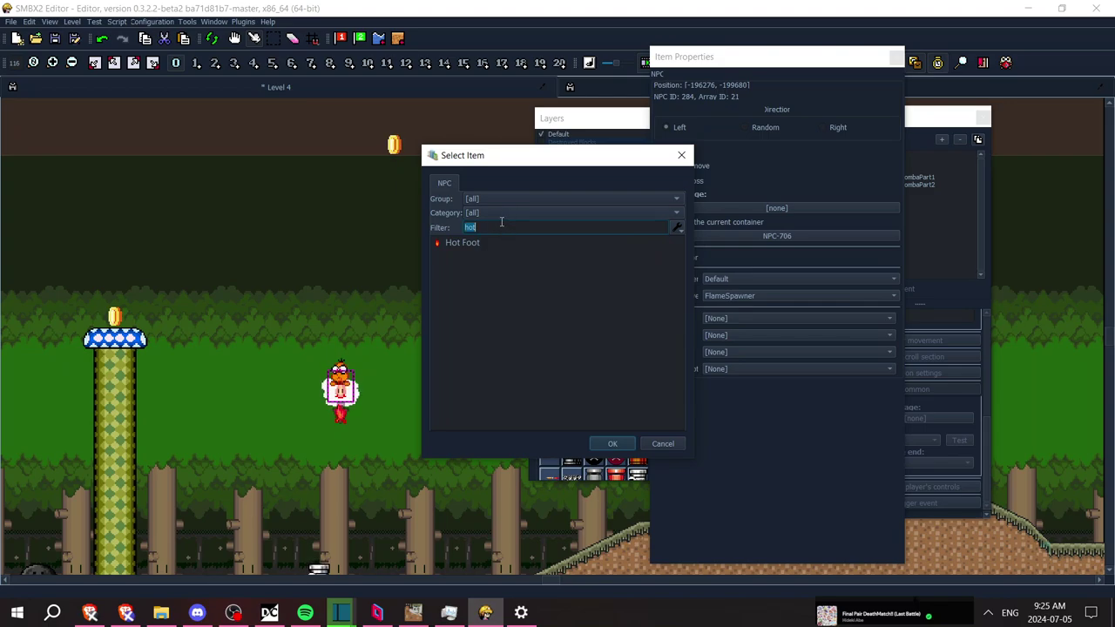
text(flame)
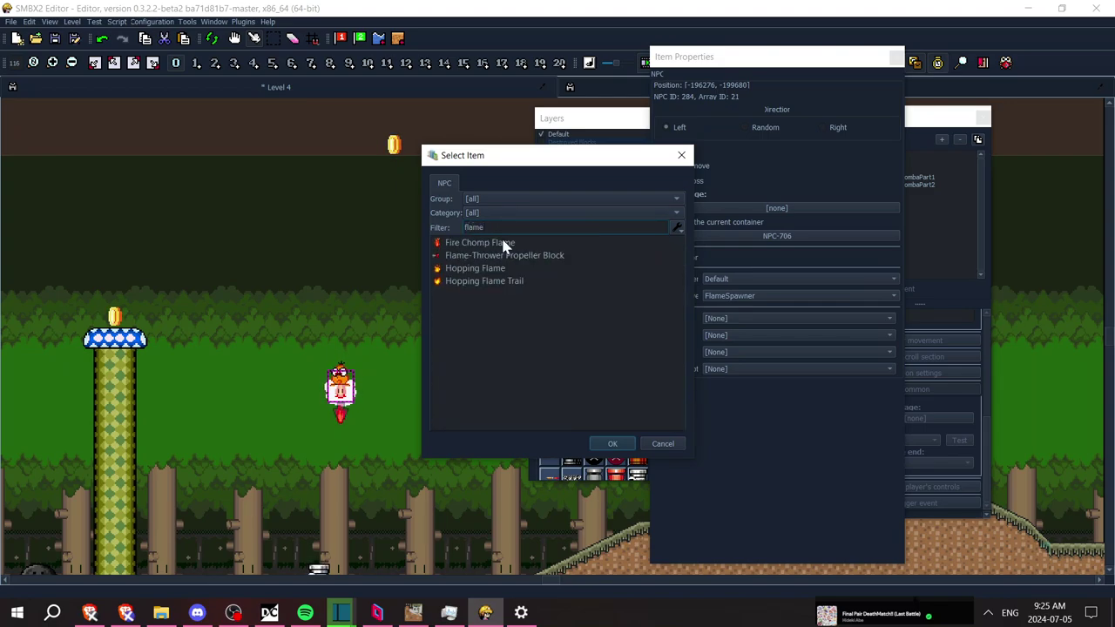
click(501, 283)
click(617, 444)
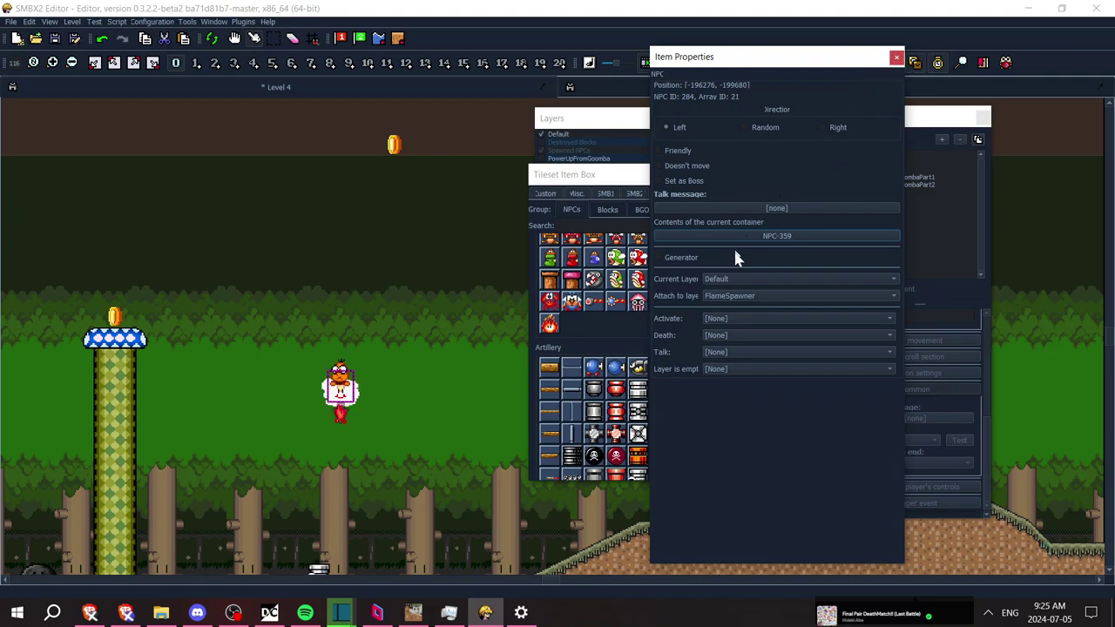
Assign the flame generator below the Lakitu to the FlameSpawner layer as its current layer
click(348, 409)
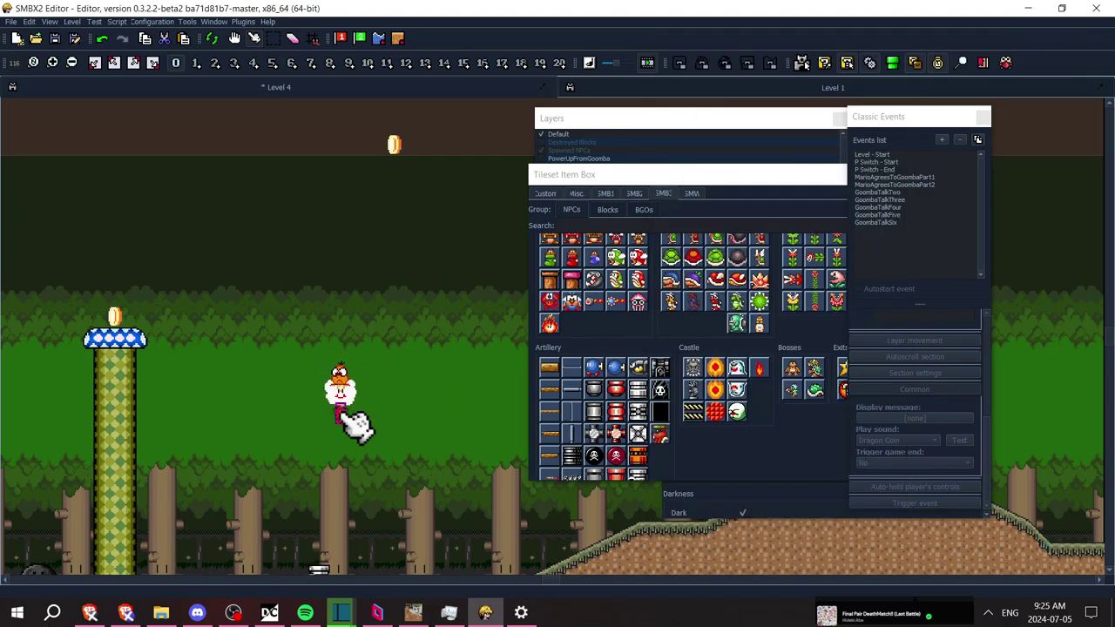
right_click(345, 410)
click(373, 407)
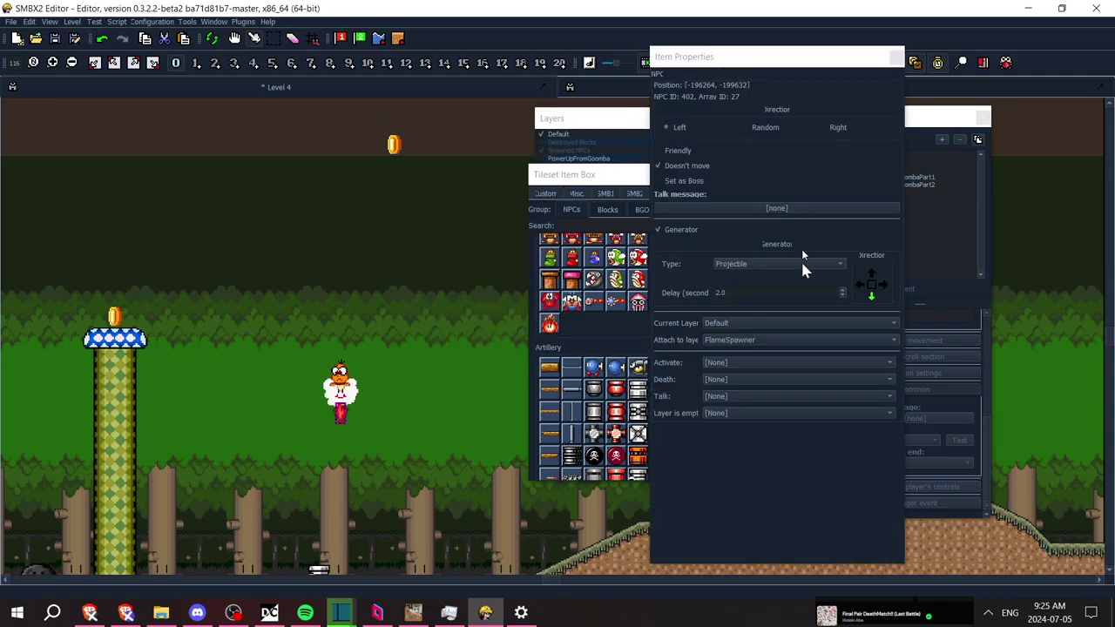
click(784, 323)
click(757, 372)
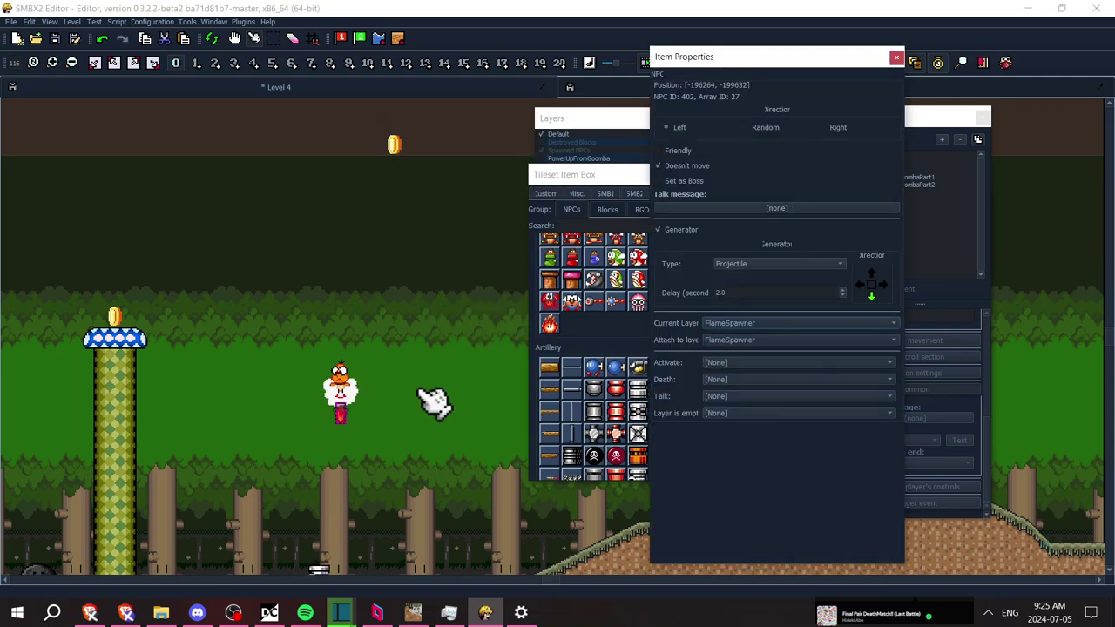
Set the Lakitu's current layer to FlameSpawner in its properties and close them
right_click(340, 391)
click(387, 365)
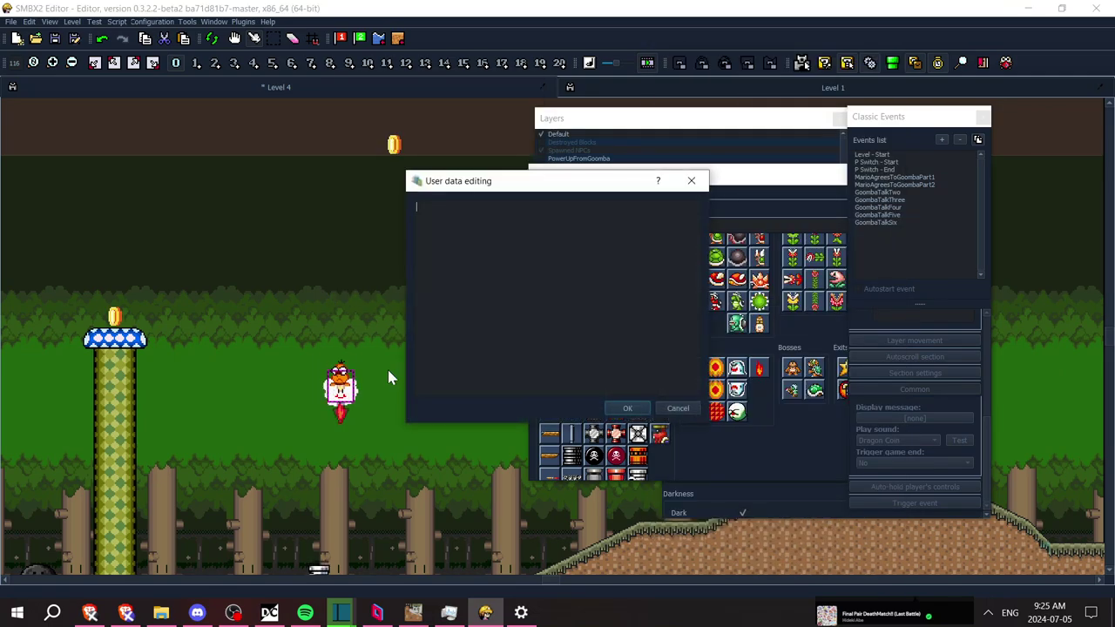
click(692, 180)
right_click(344, 385)
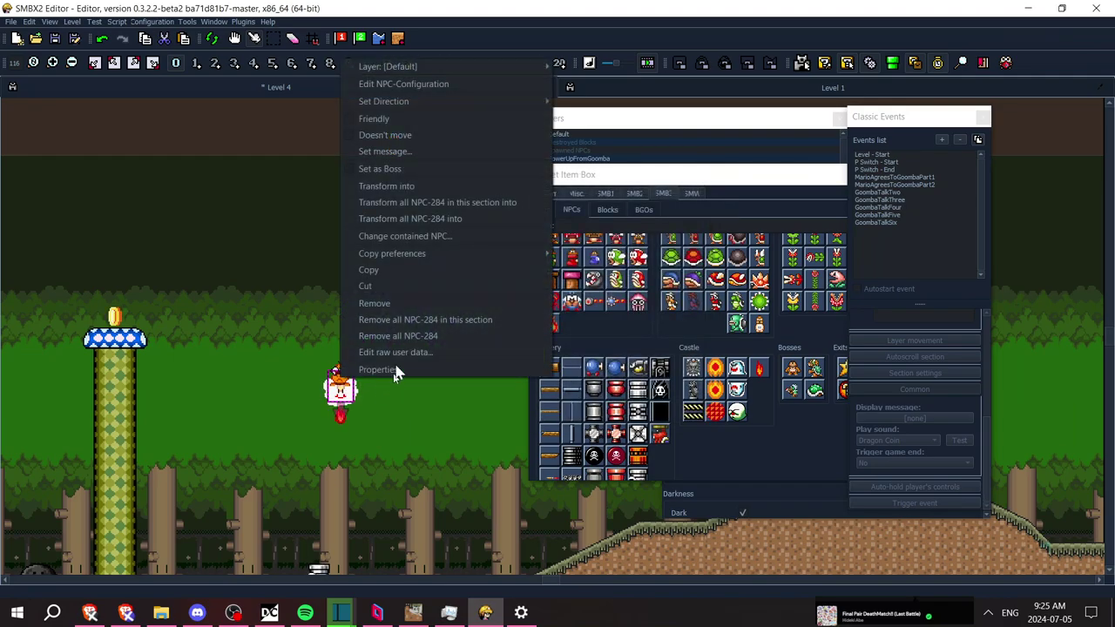
click(408, 362)
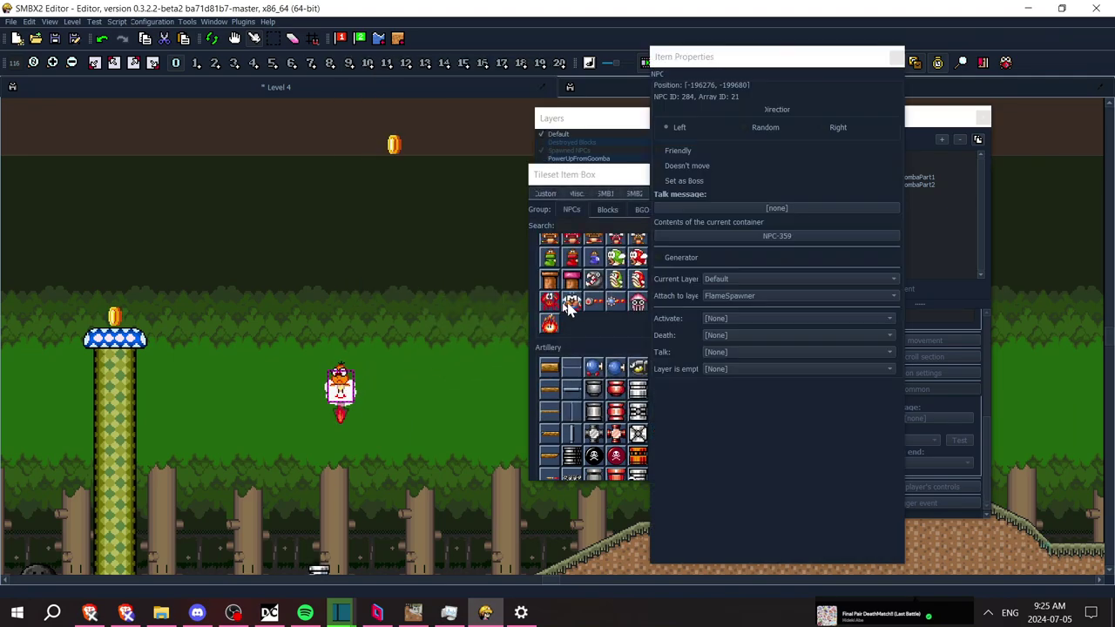
click(739, 280)
click(736, 332)
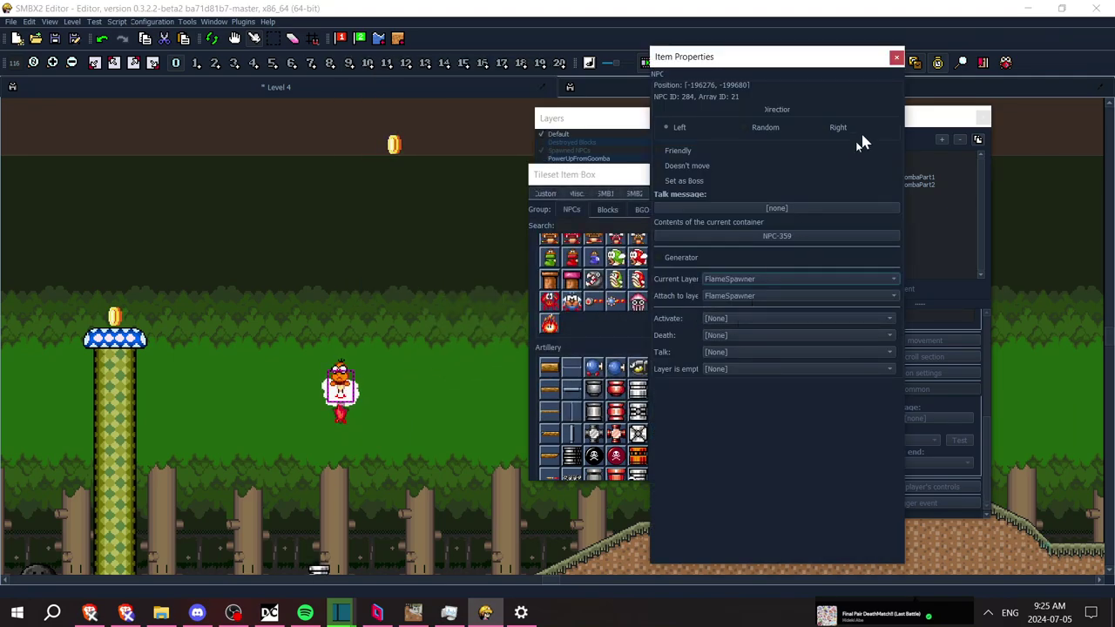
click(896, 58)
Examine the FlameSpawner entry and its available options in the layer list, and close the list
click(786, 137)
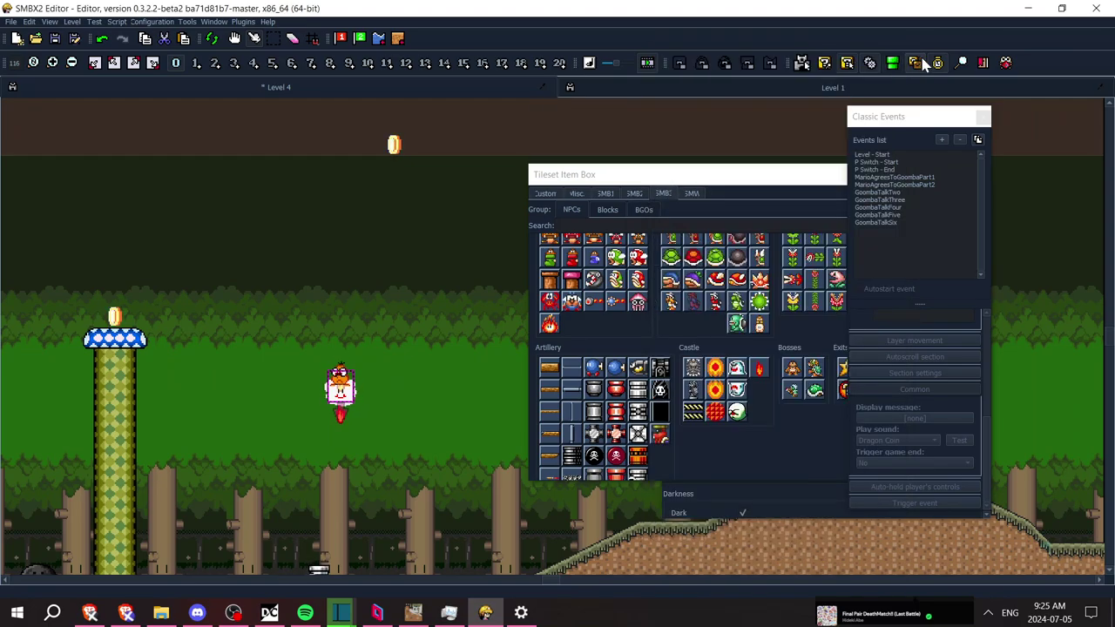
click(578, 184)
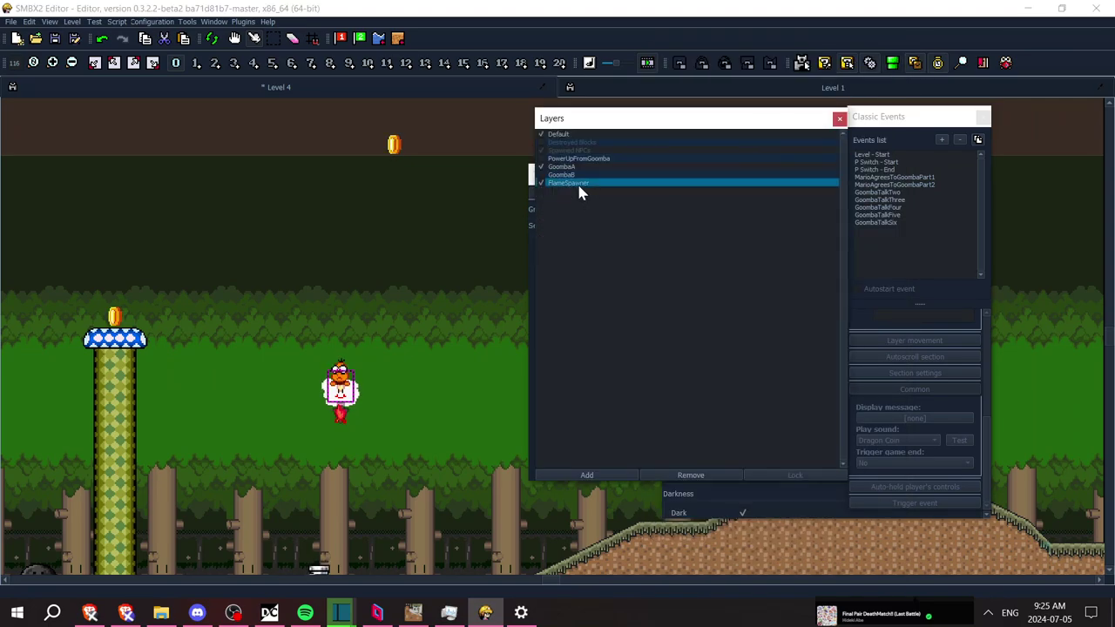
right_click(578, 184)
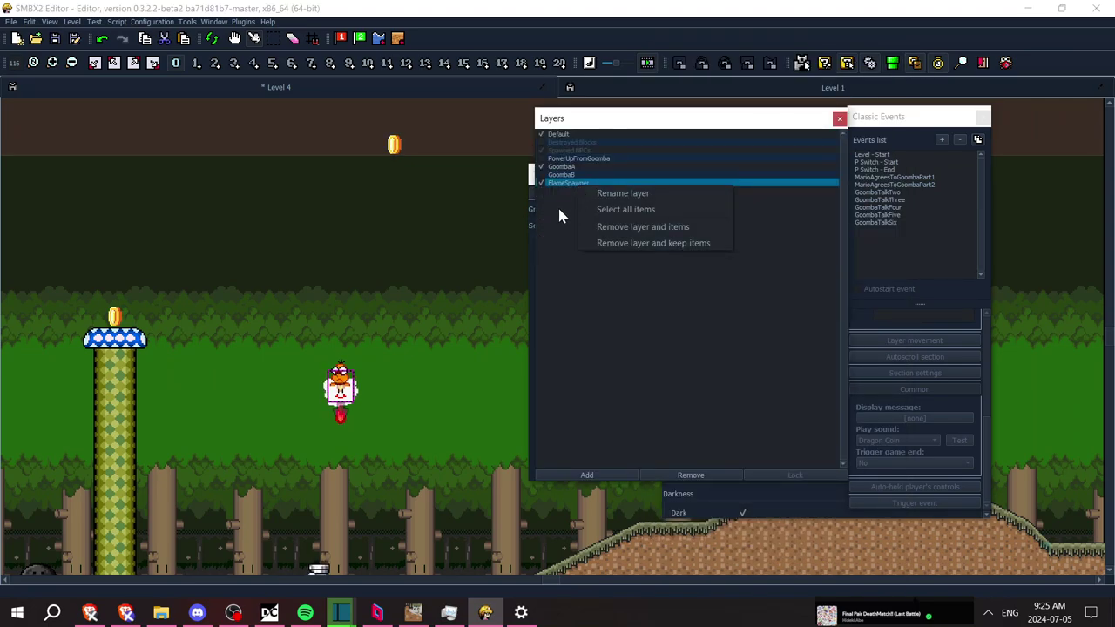
click(626, 325)
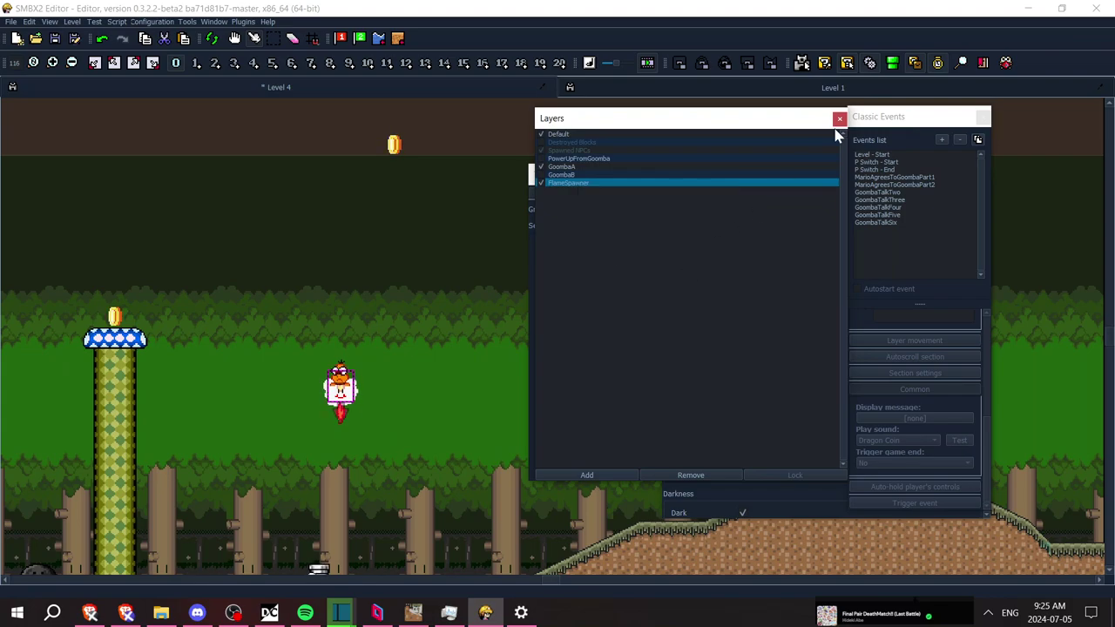
click(839, 119)
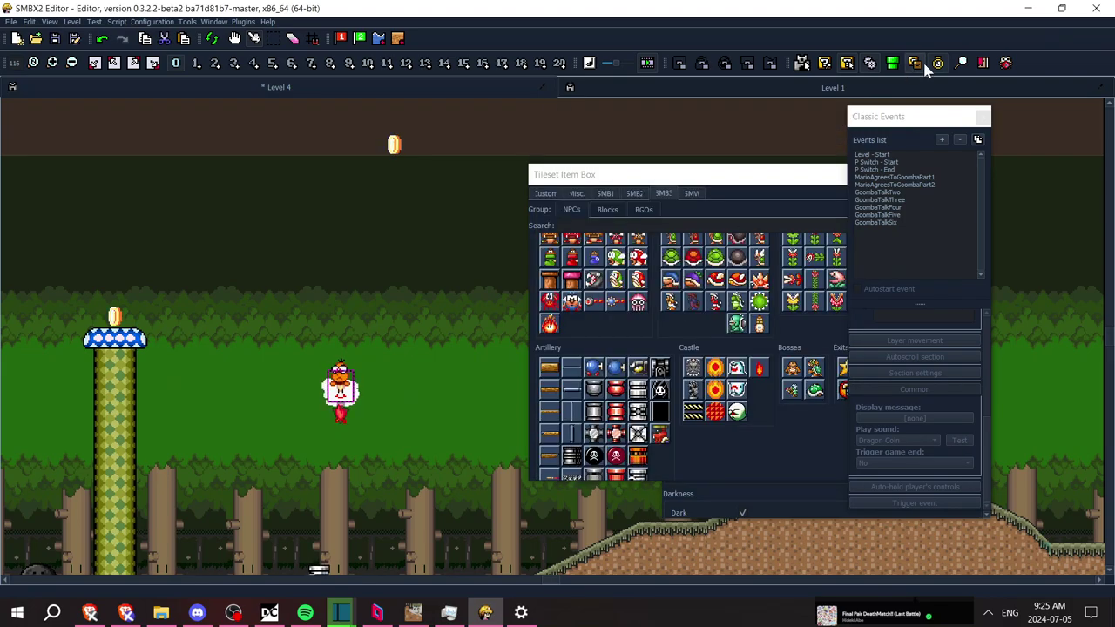
Add a new classic event and choose FlameSpawner as its moving layer
click(941, 140)
key(Return)
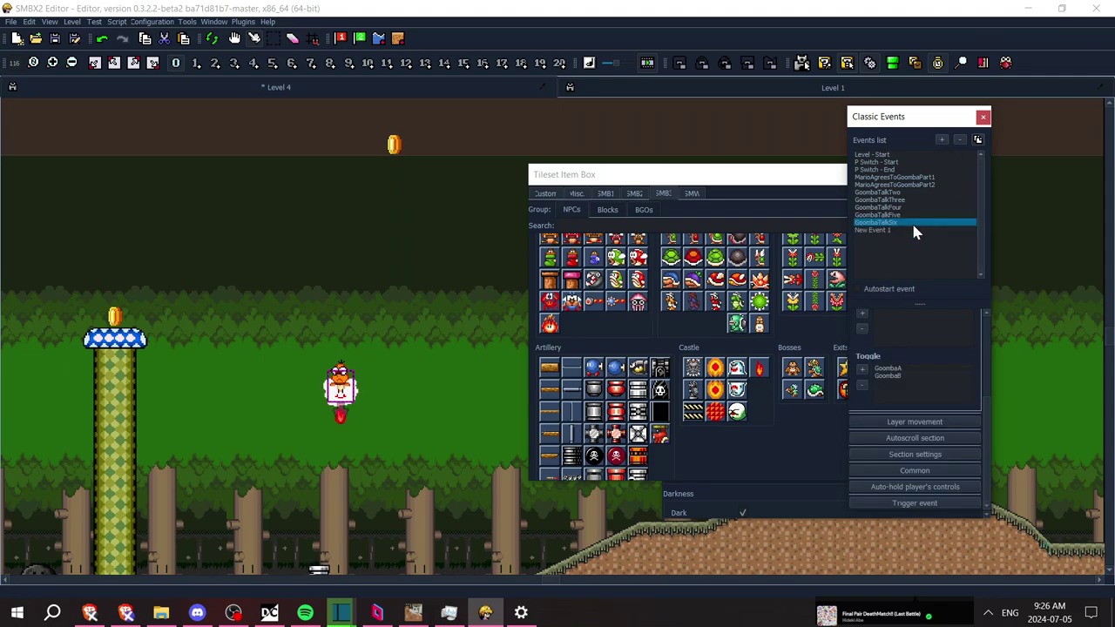
click(898, 318)
click(906, 318)
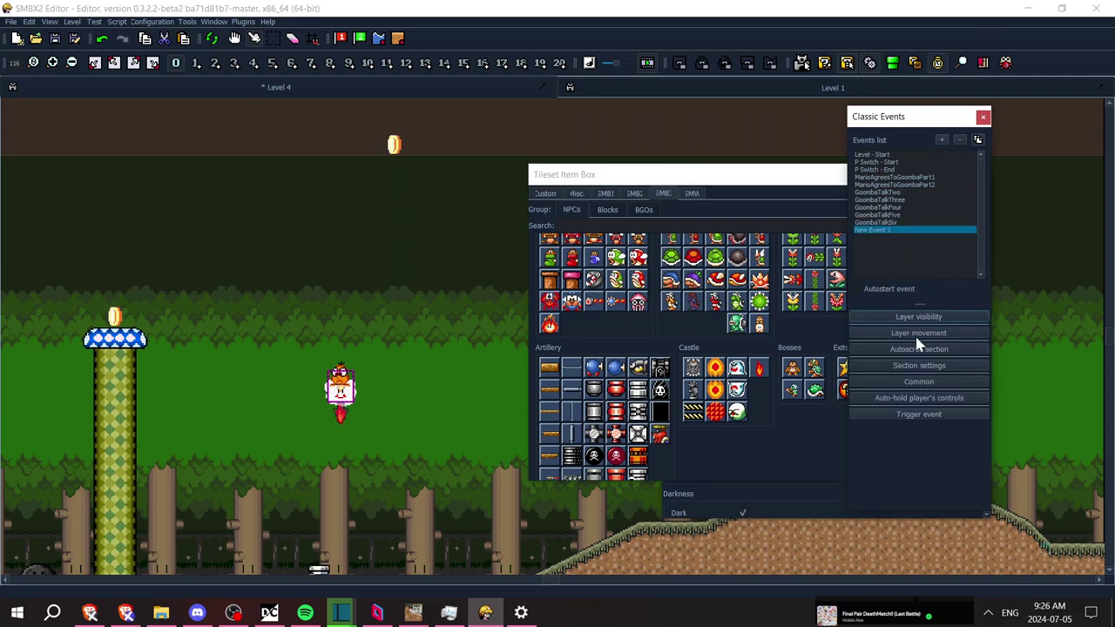
click(916, 334)
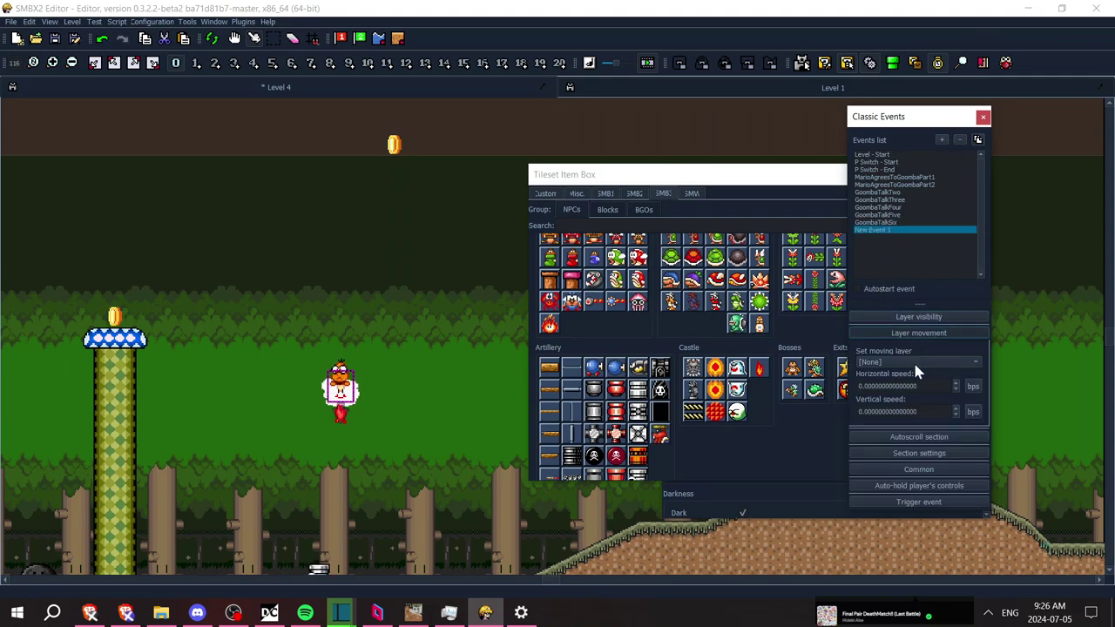
click(916, 365)
click(902, 424)
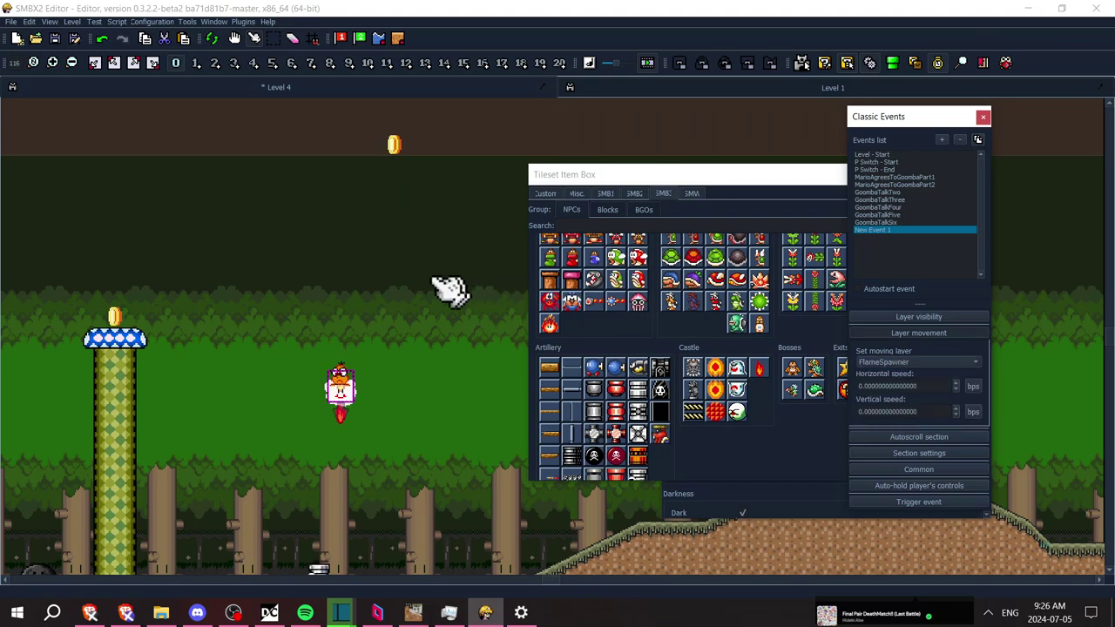
Save the level and start a playtest, running and jumping through the mushroom-pillar forest until reaching the Lakitu
key(ctrl+s)
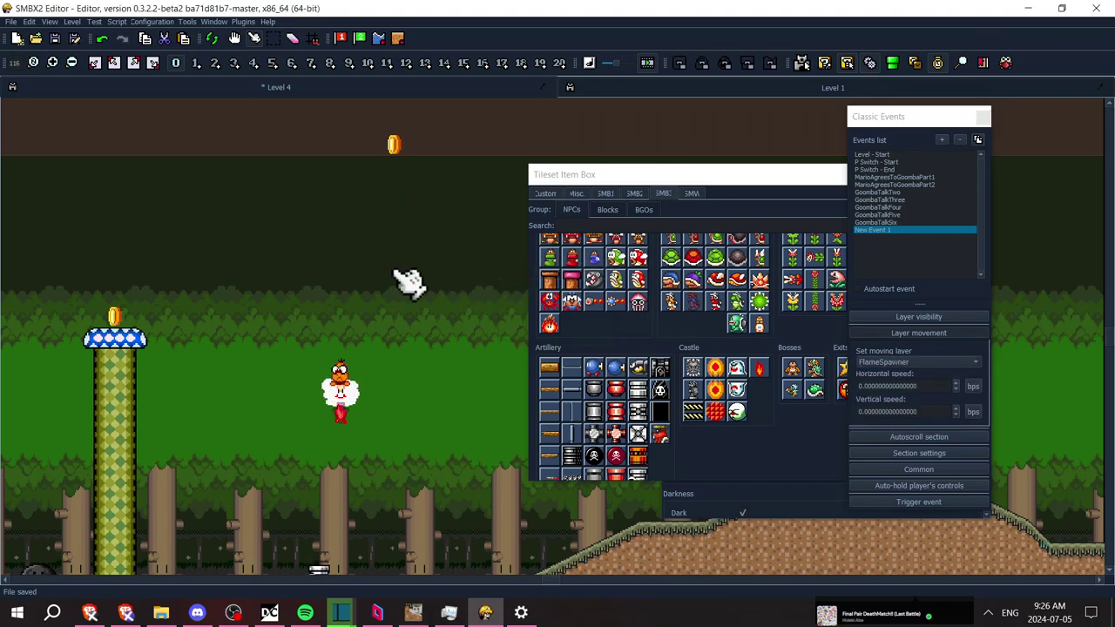
key(F5)
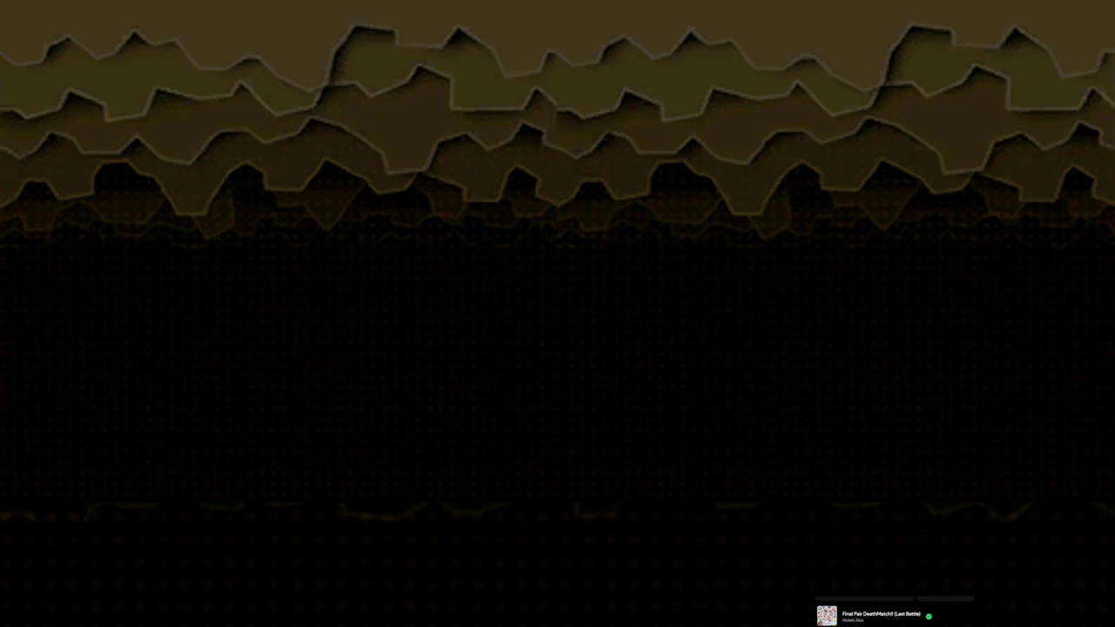
key(Right)
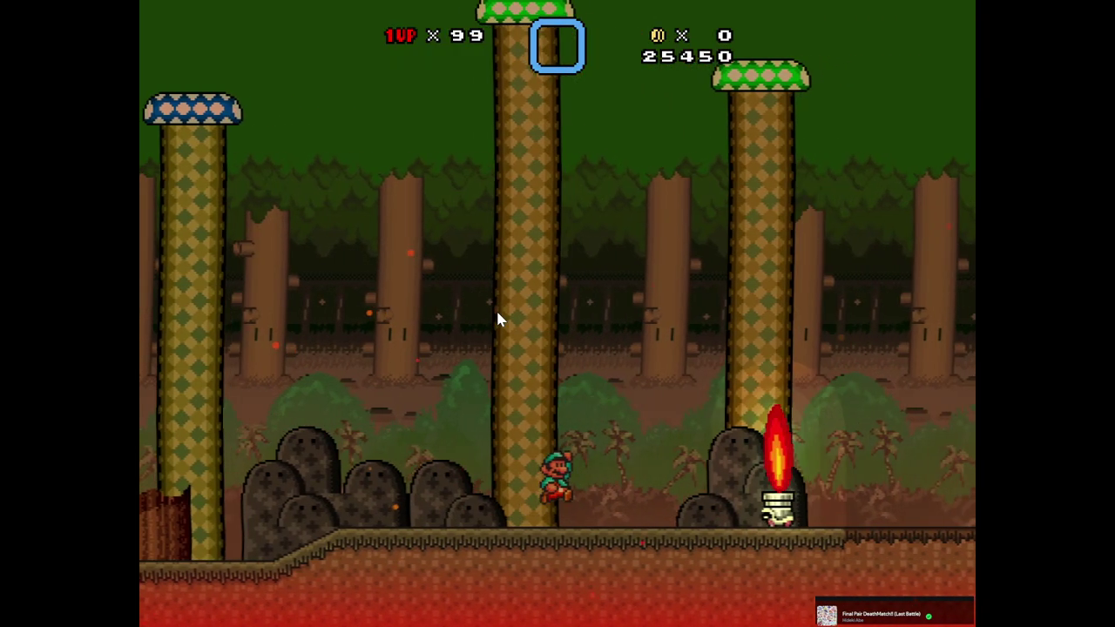
key(z)
key(Right)
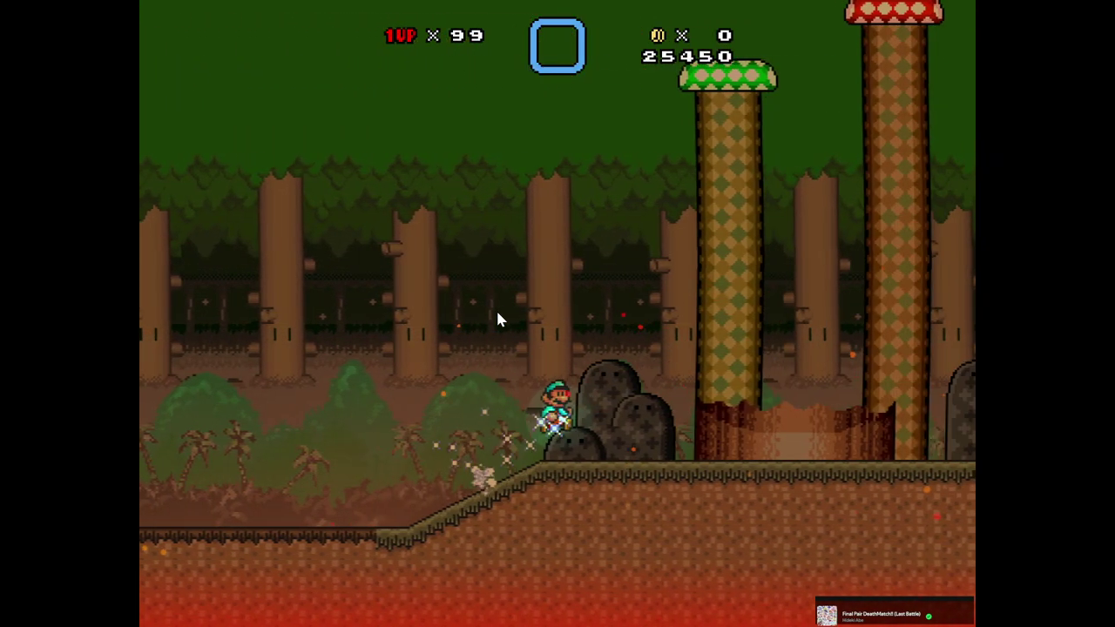
key(Right)
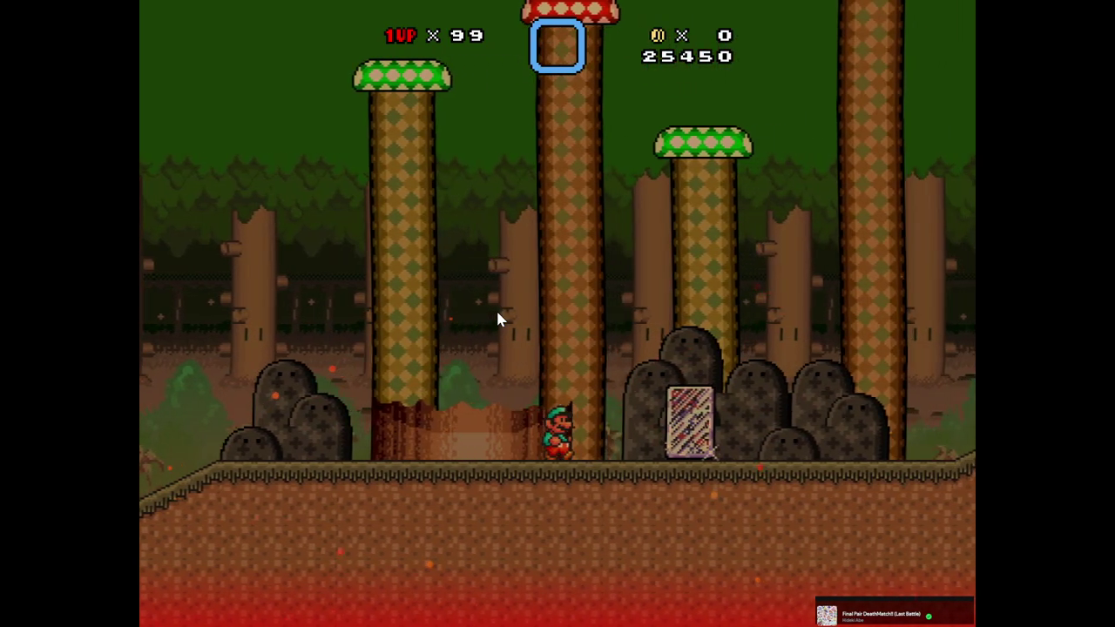
key(Right)
key(z)
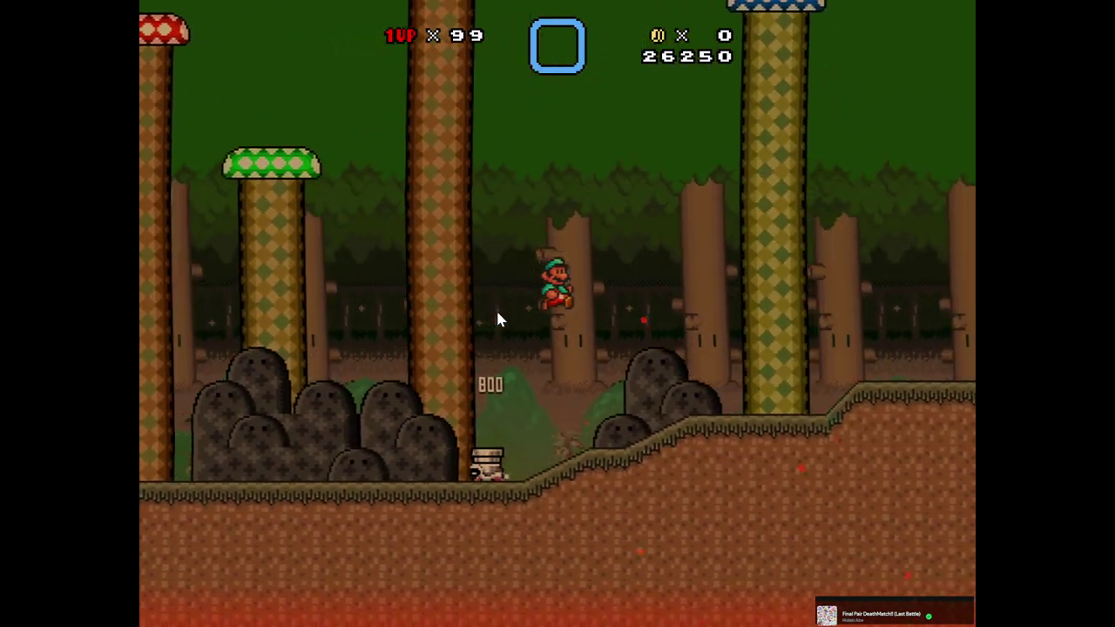
key(Right)
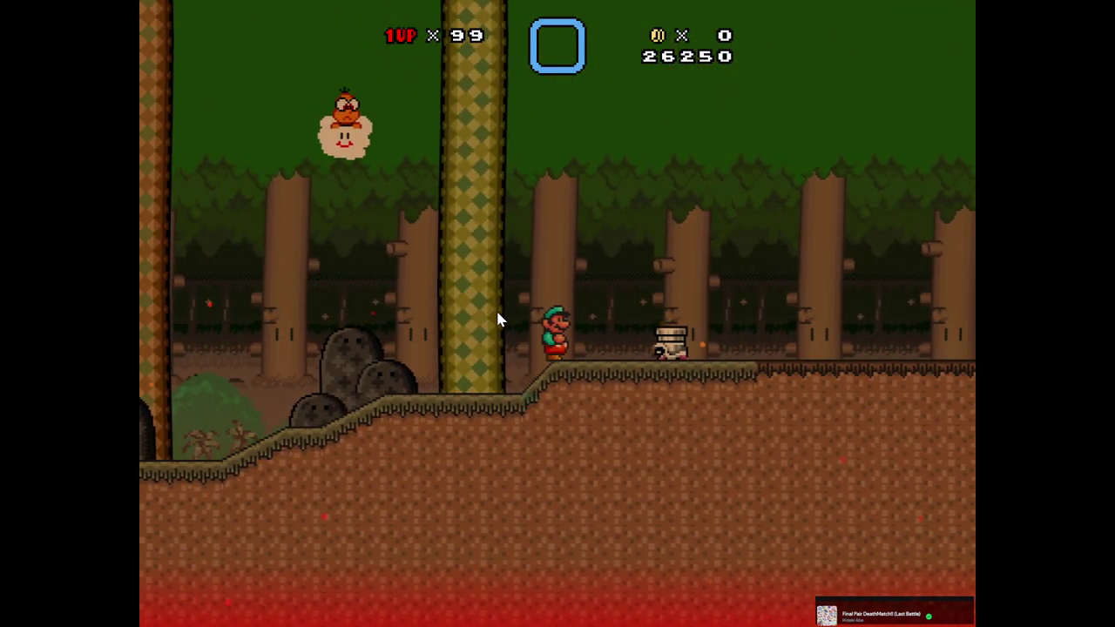
Playtest the Lakitu's attack on the flat ground, jumping around its dropped flames and heading up the slope
key(z)
key(Right)
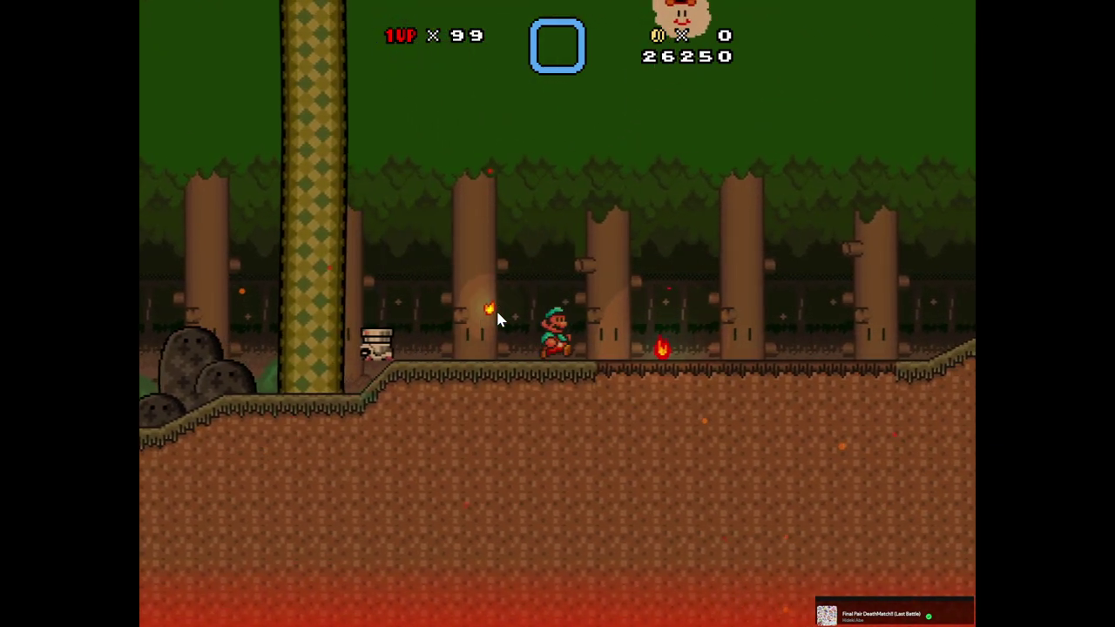
key(z)
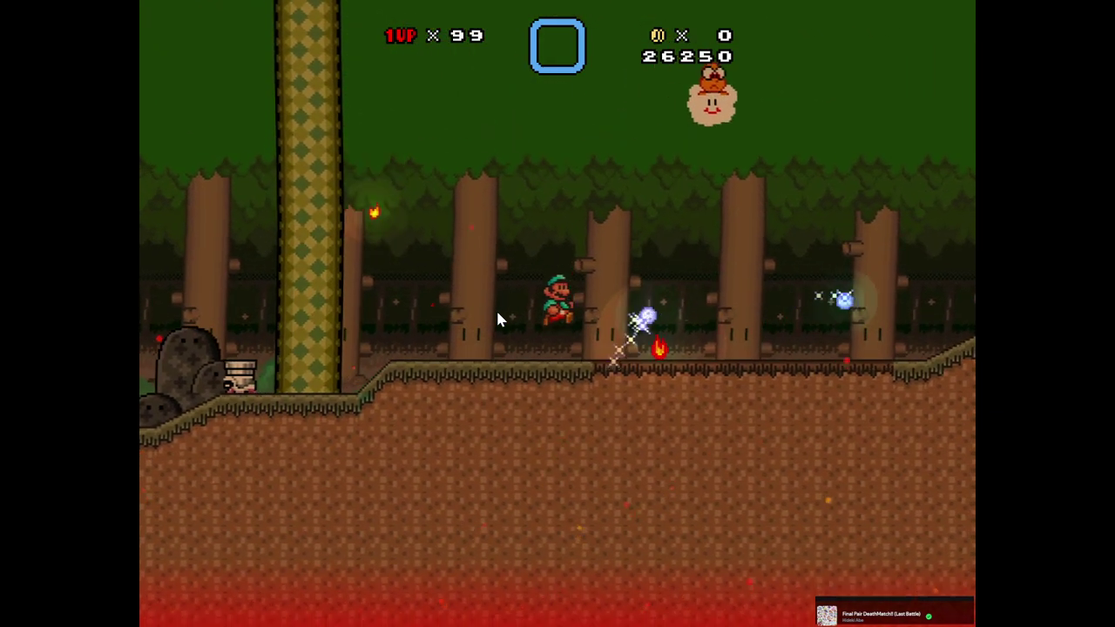
key(Right)
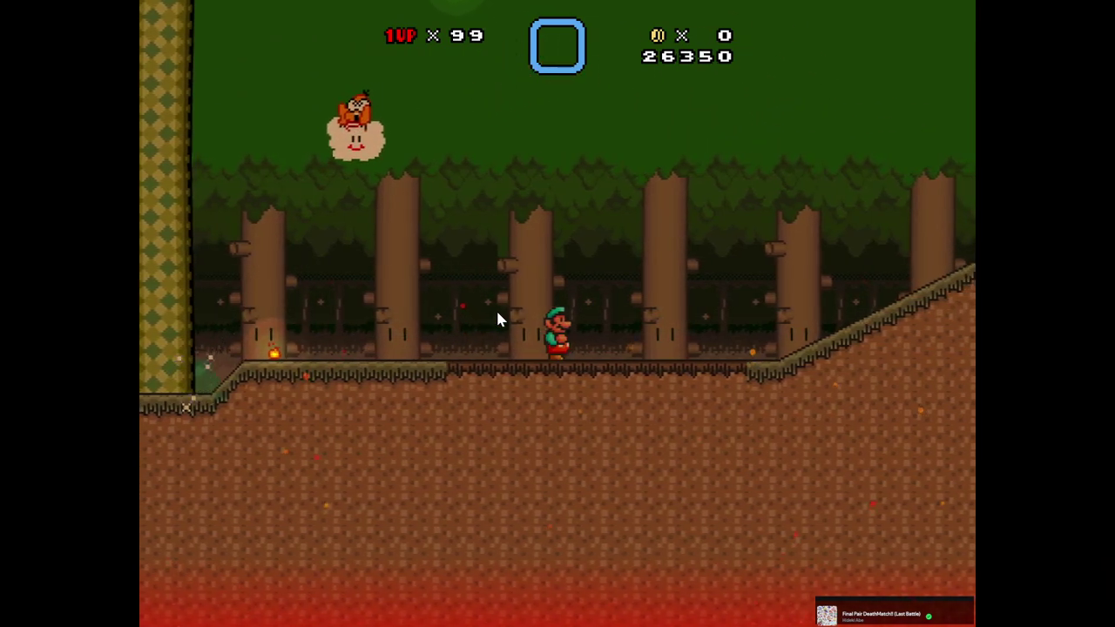
key(Right)
key(Right)
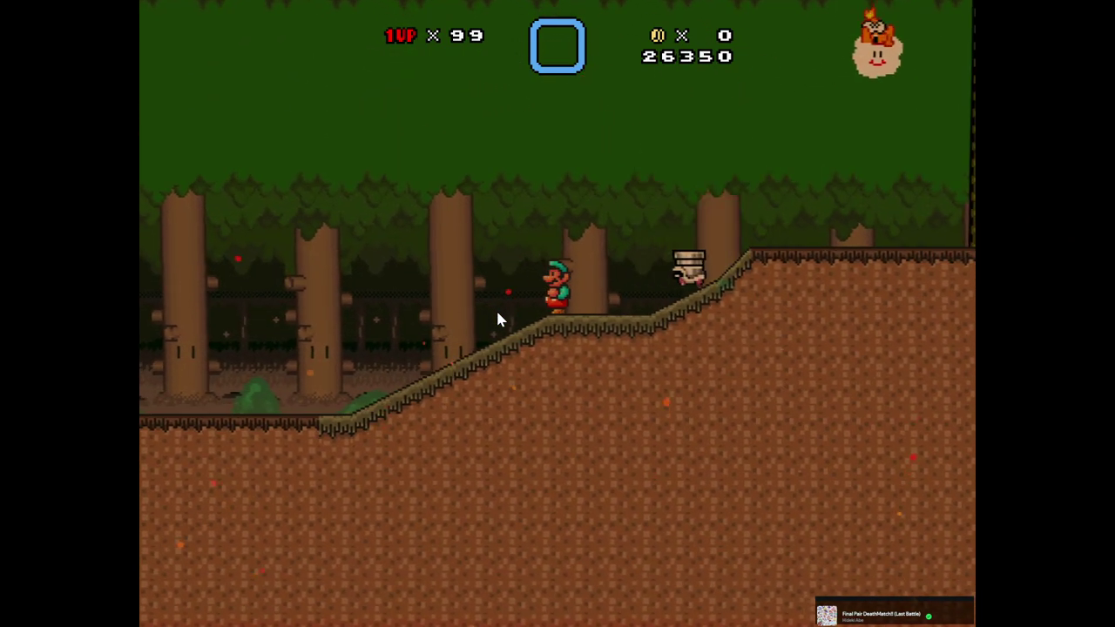
Head back down the slope in the playtest to check the Lakitu's behaviour among the flame-shooting enemies
key(Left)
key(z)
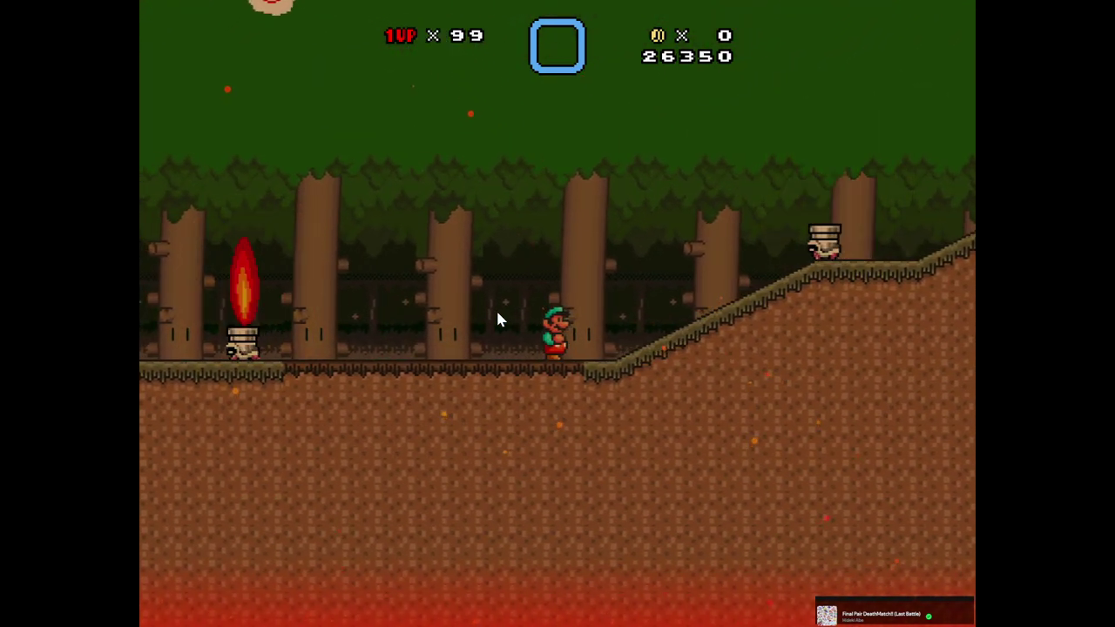
key(Left)
key(Right)
key(Left)
key(x)
key(x)
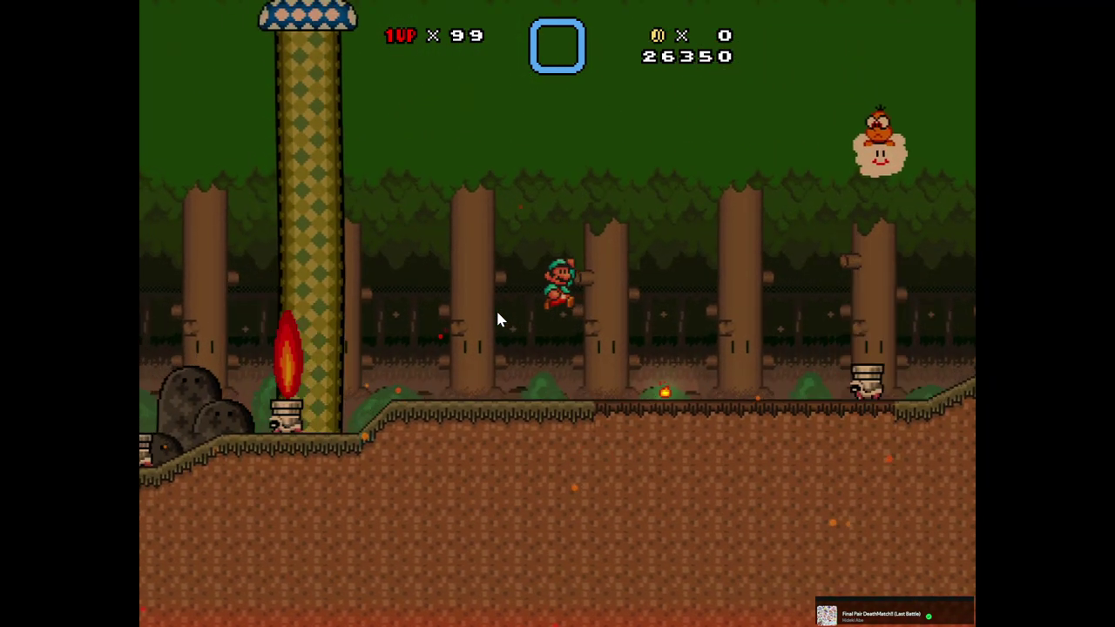
Finish the running playtest by checking how the Lakitu's thrown flames behave, and return to the editor
key(x)
key(Right)
key(Left)
key(Right)
key(z)
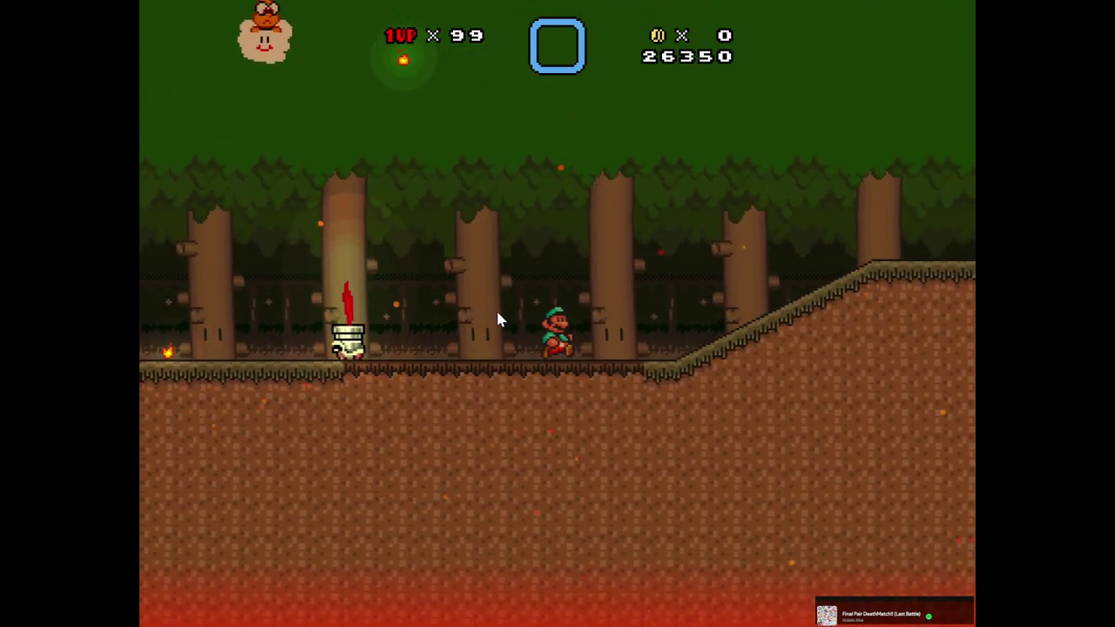
key(Escape)
key(Up)
key(Return)
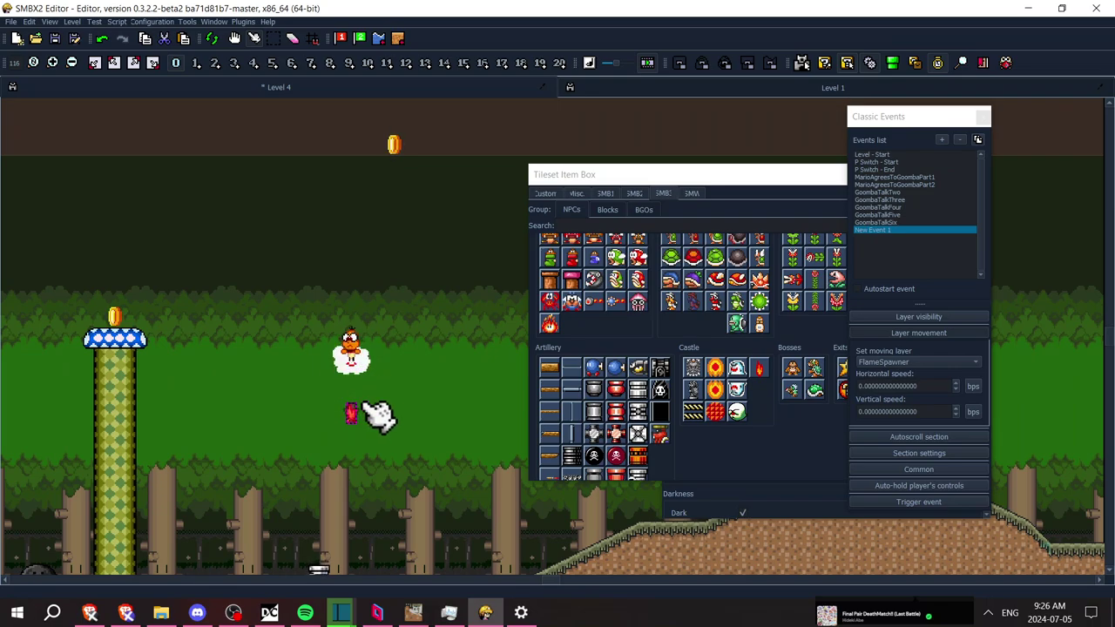
Save the level and start a playtest, running past the fire-spitting enemies to the Lakitu's area
key(ctrl+s)
key(F5)
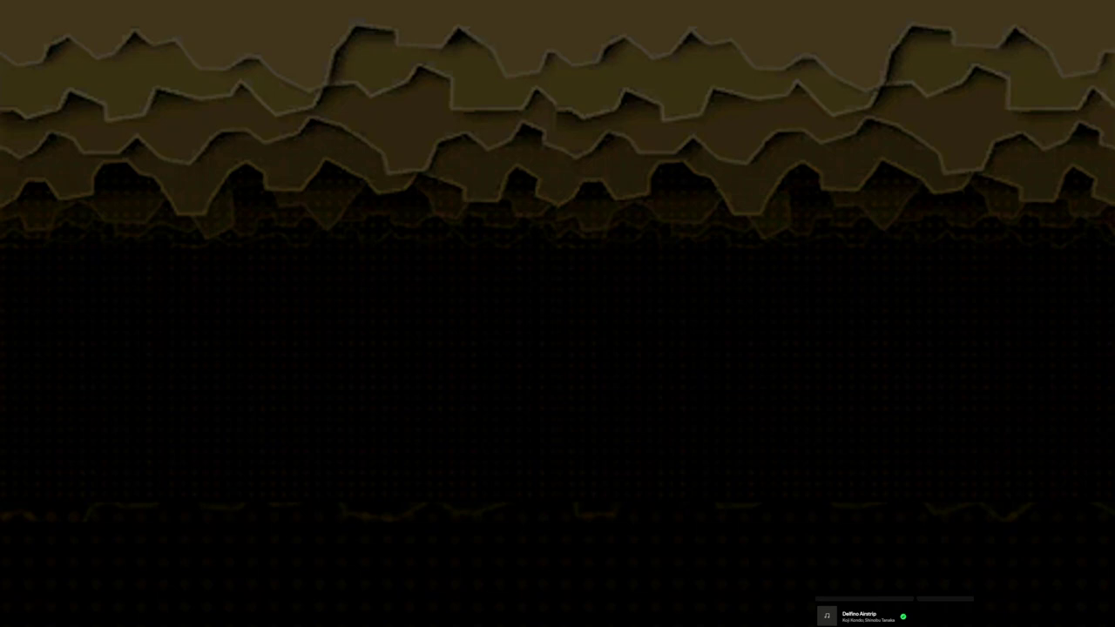
key(Right)
key(z)
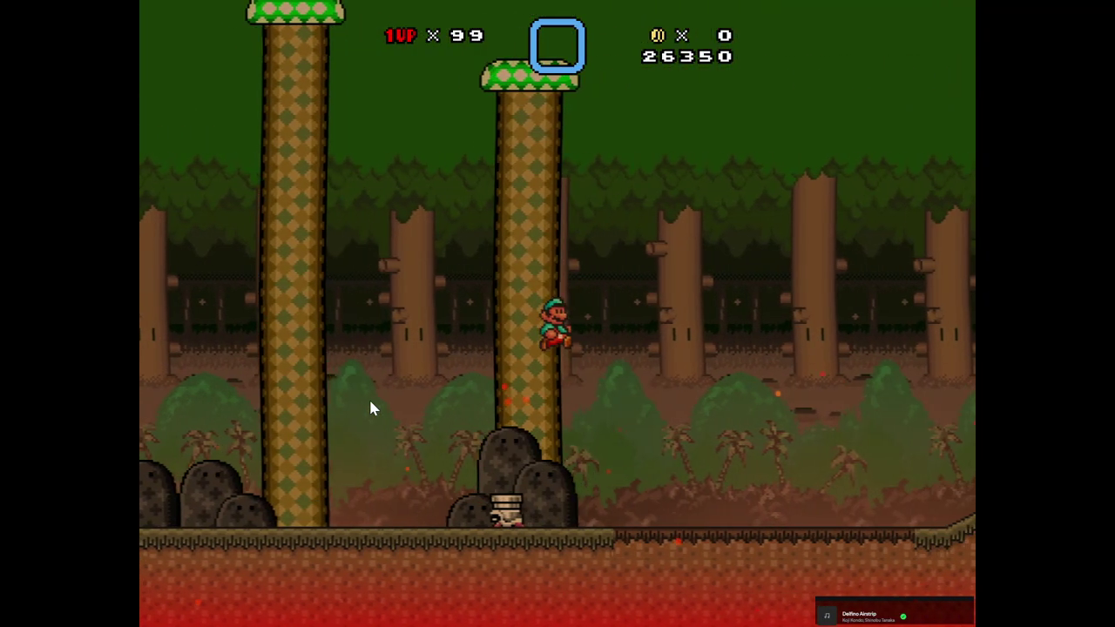
key(Right)
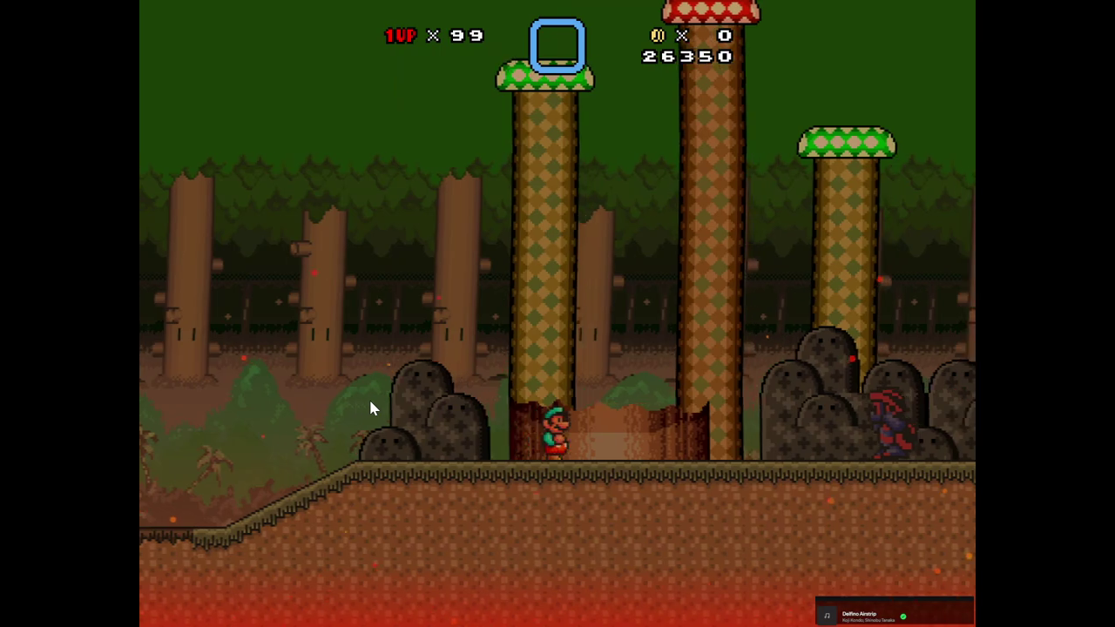
key(Right)
key(z)
key(z)
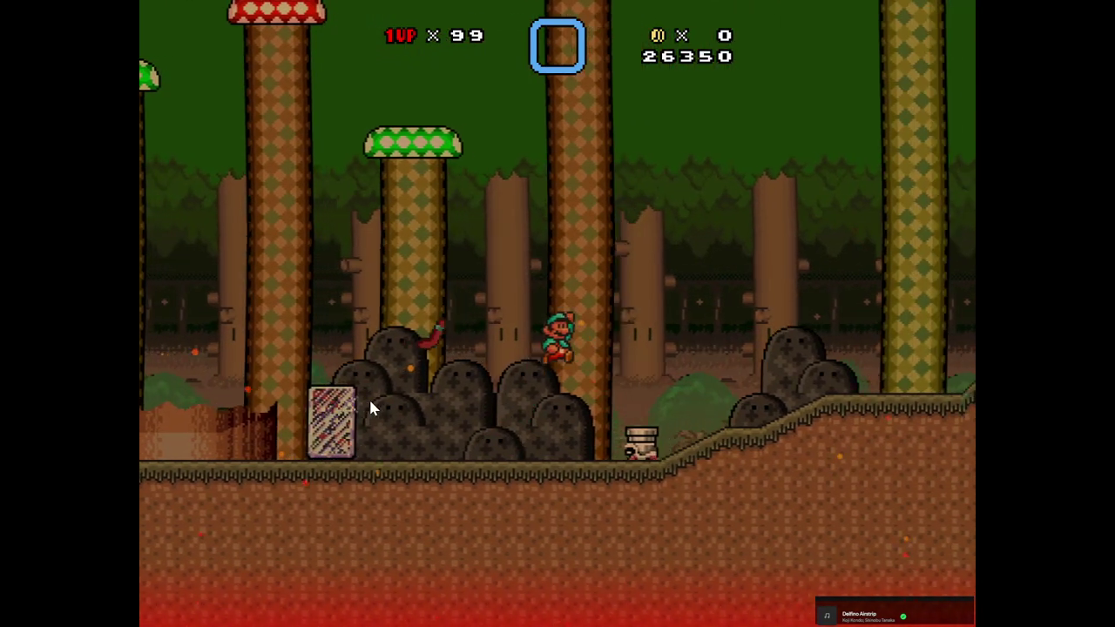
key(Right)
key(Right)
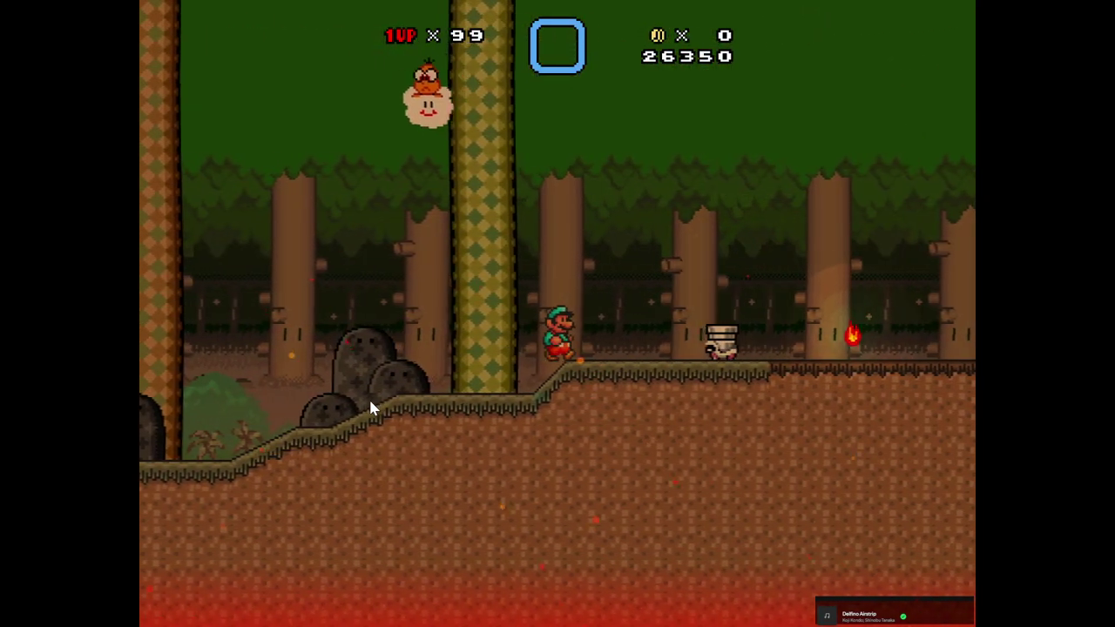
Move around beneath the Lakitu and dodge its attacks to examine how the flames it throws behave
key(z)
key(Left)
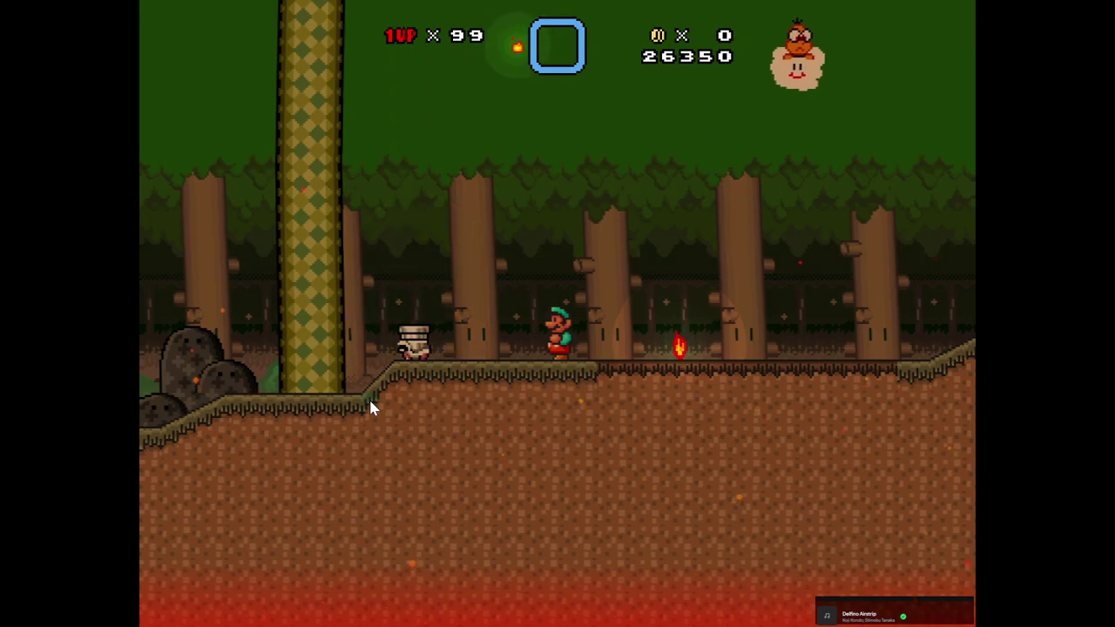
key(Left)
key(z)
key(Right)
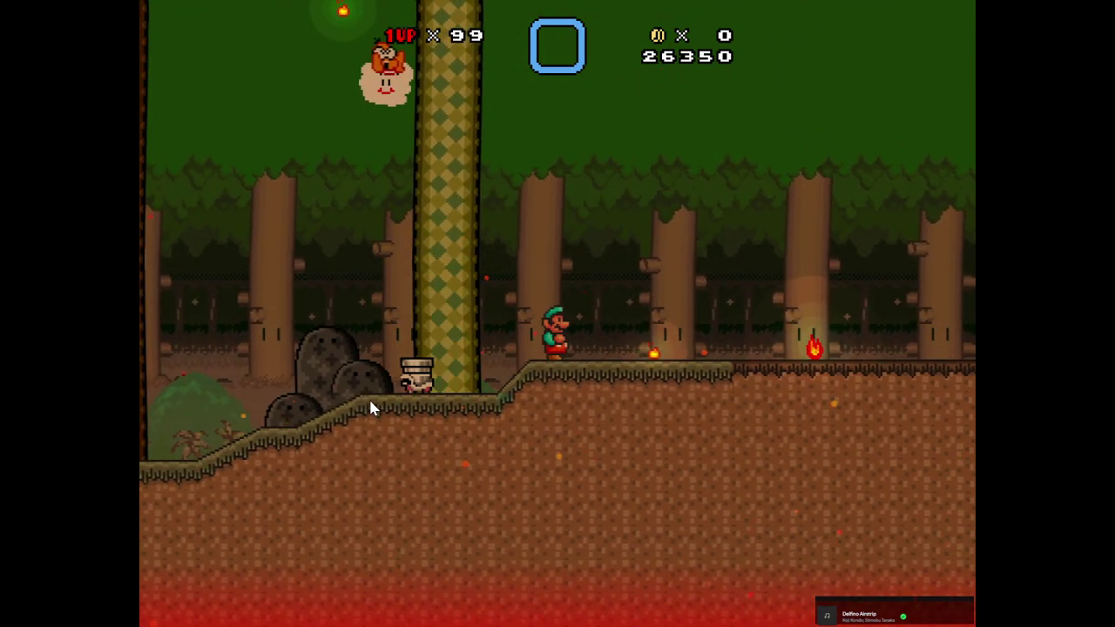
key(Right)
key(Left)
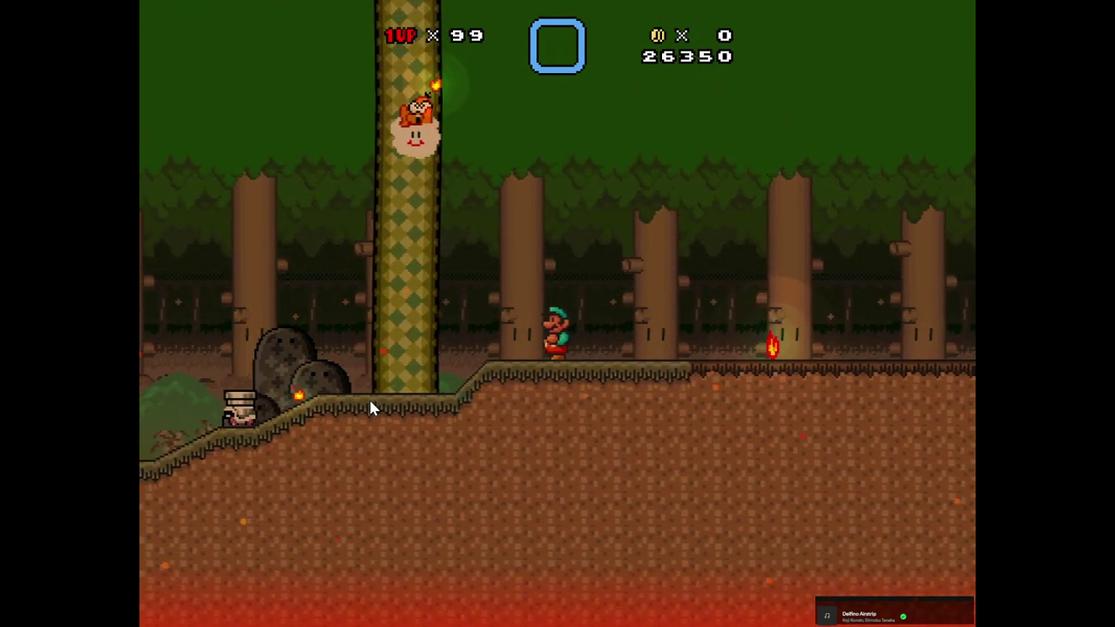
key(Right)
key(Right)
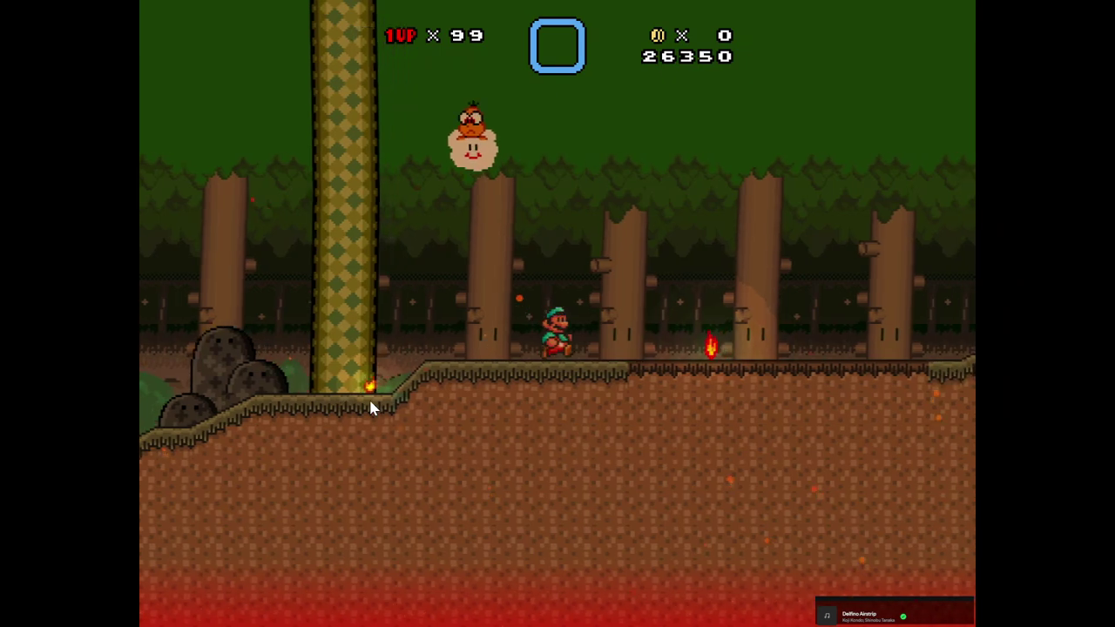
key(x)
key(Left)
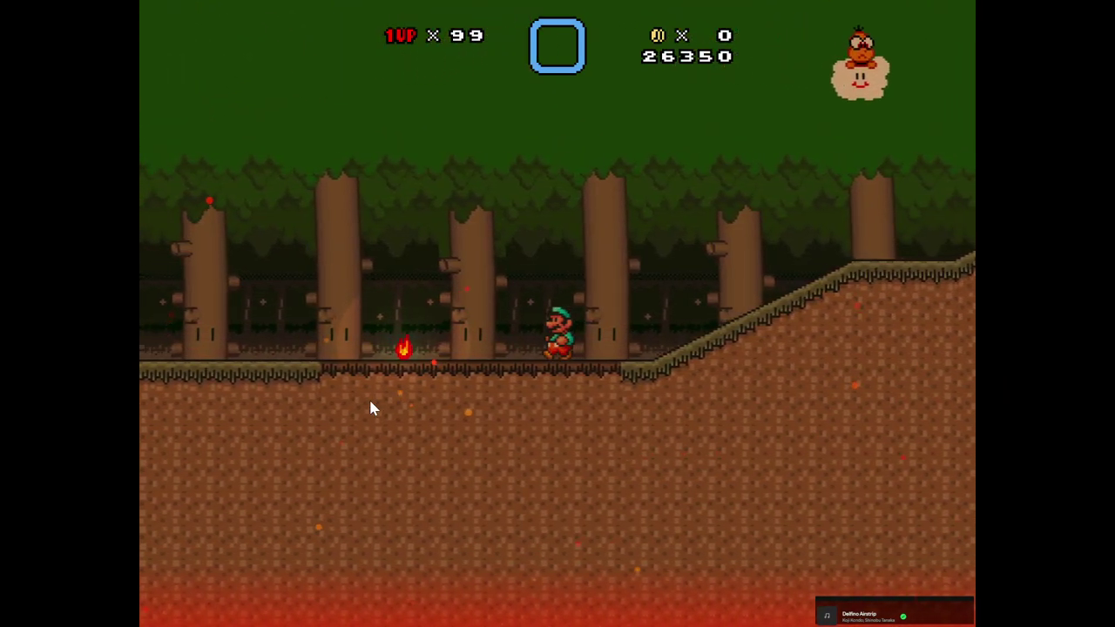
key(Left)
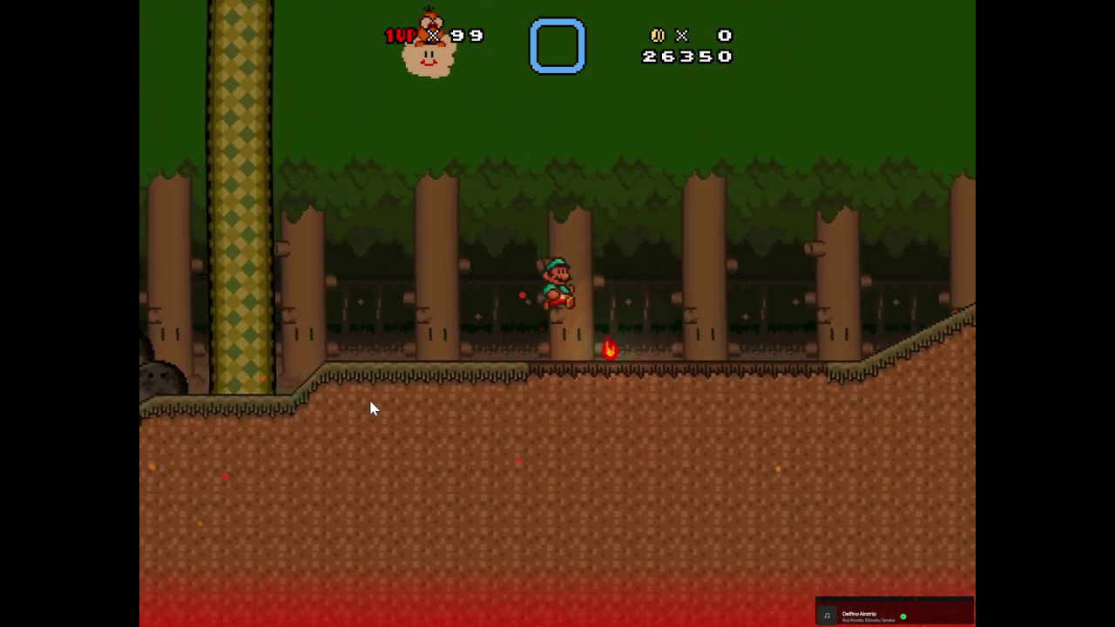
Test attacking the thrown flames with ice balls, and exit the playtest back to the editor
key(Right)
key(x)
key(Right)
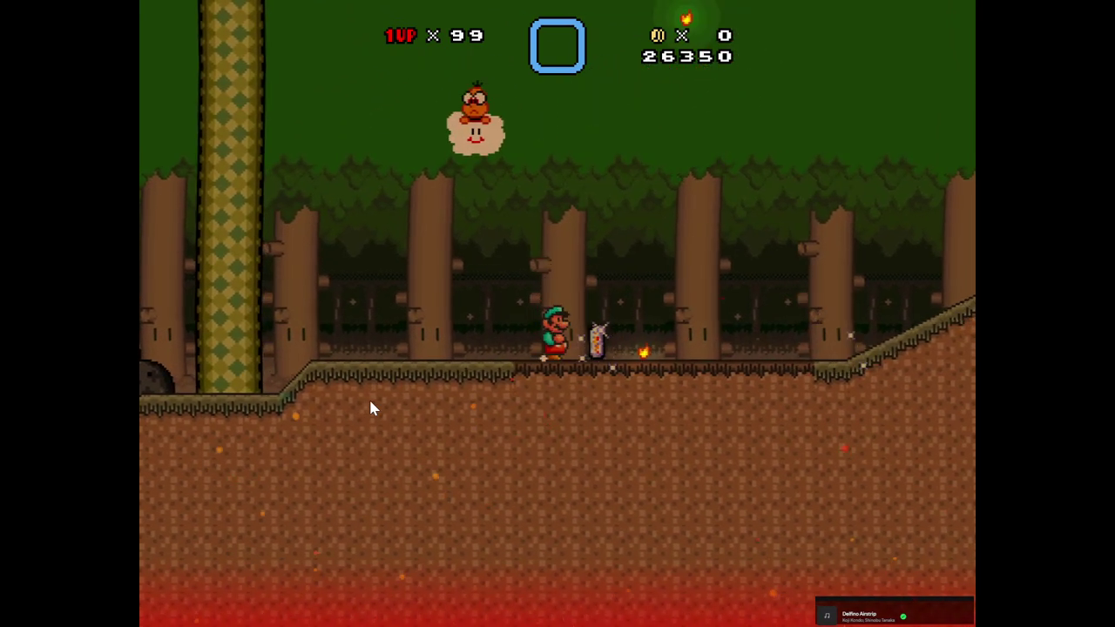
key(x)
key(Left)
key(z)
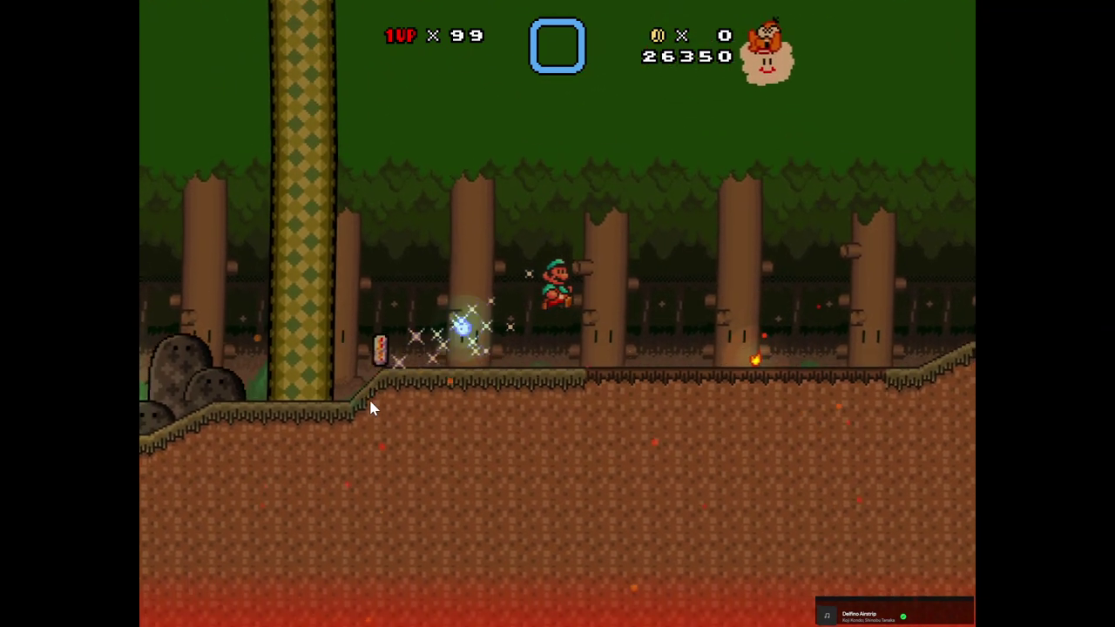
key(Left)
key(Right)
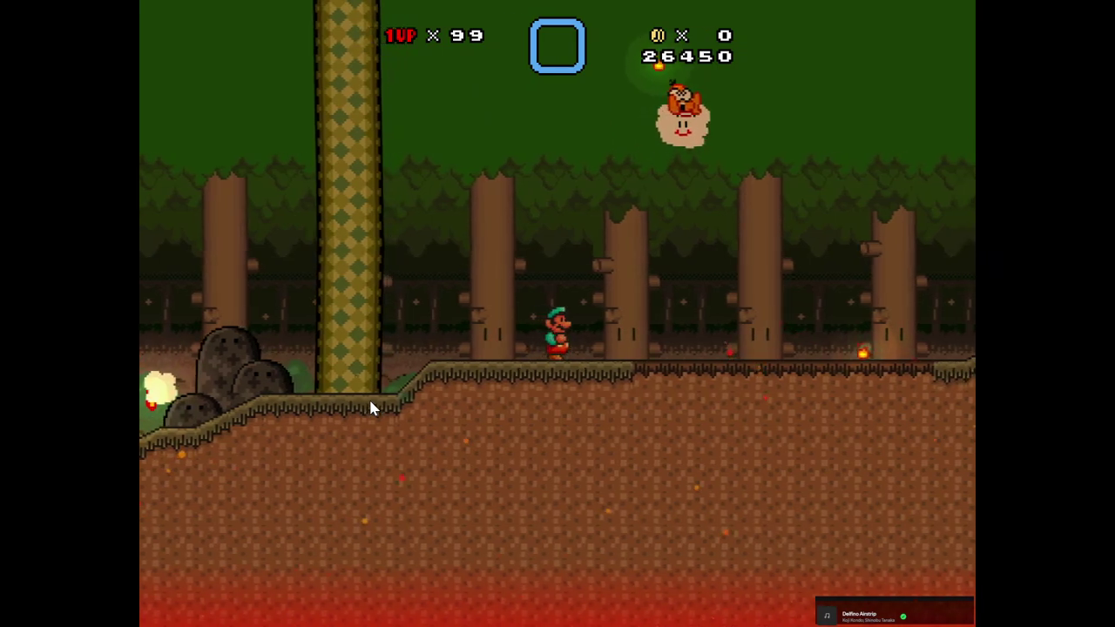
key(Left)
key(Right)
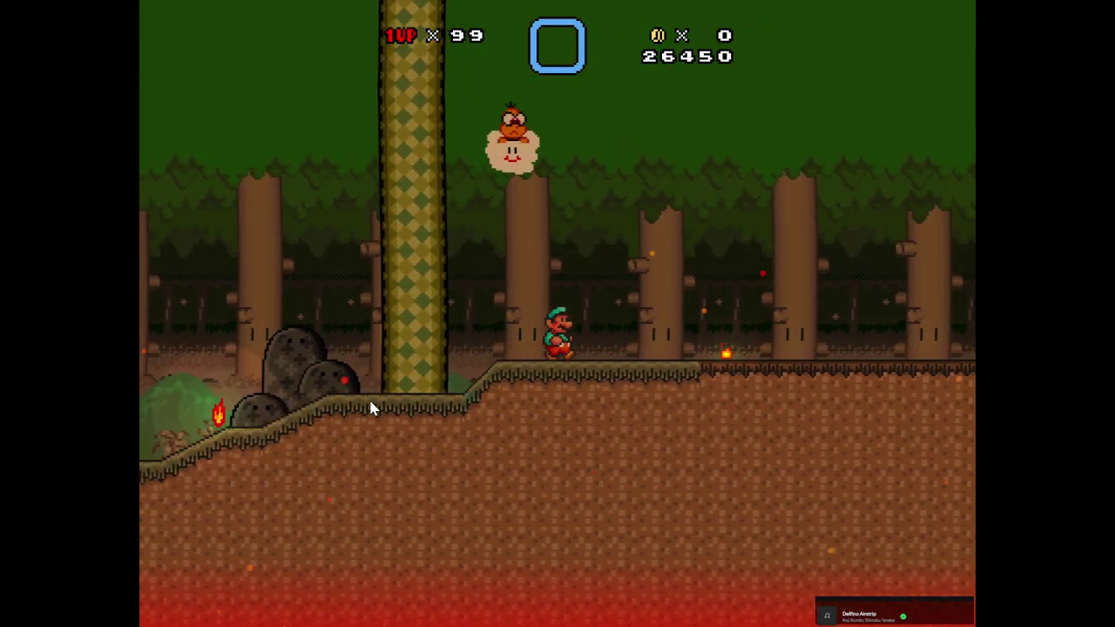
key(Escape)
key(Up)
key(z)
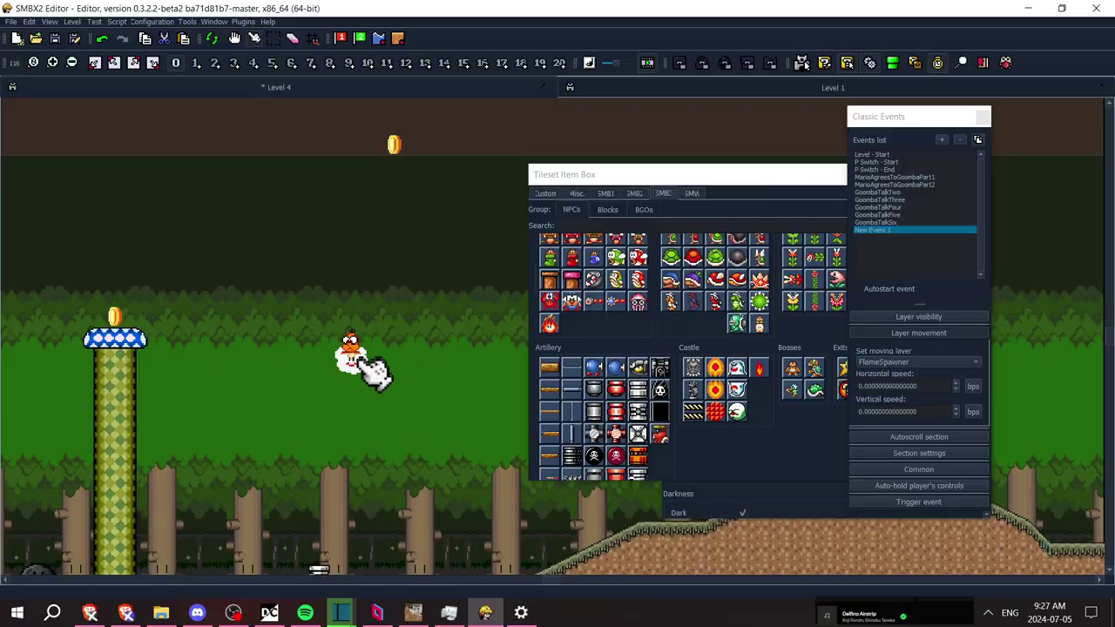
Change the NPC contained in the Lakitu to Hot Foot through its item properties
right_click(359, 362)
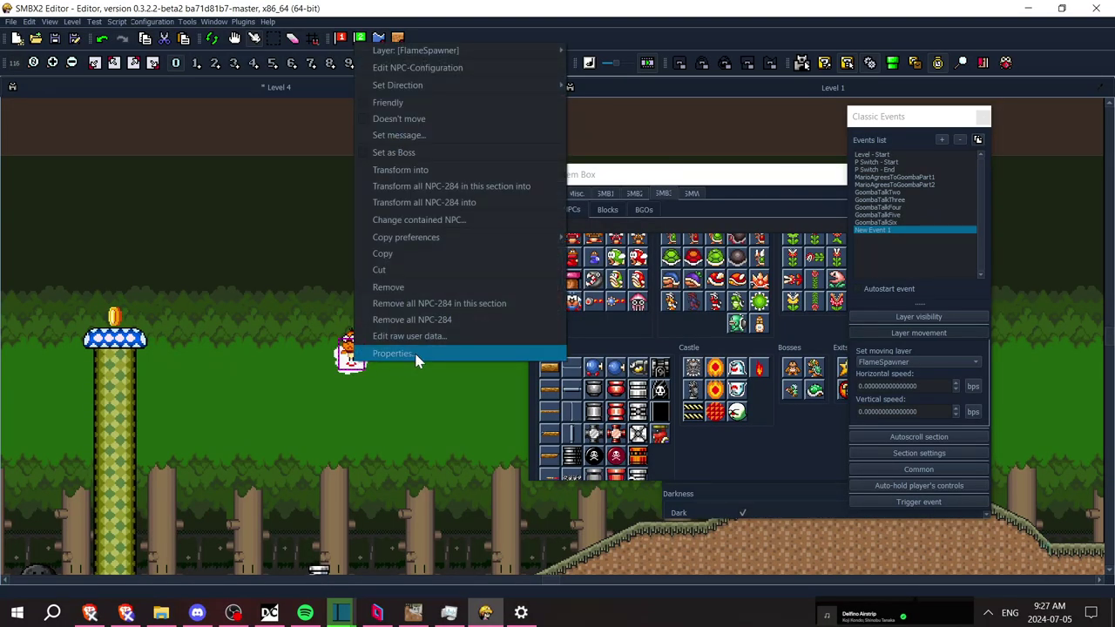
click(416, 354)
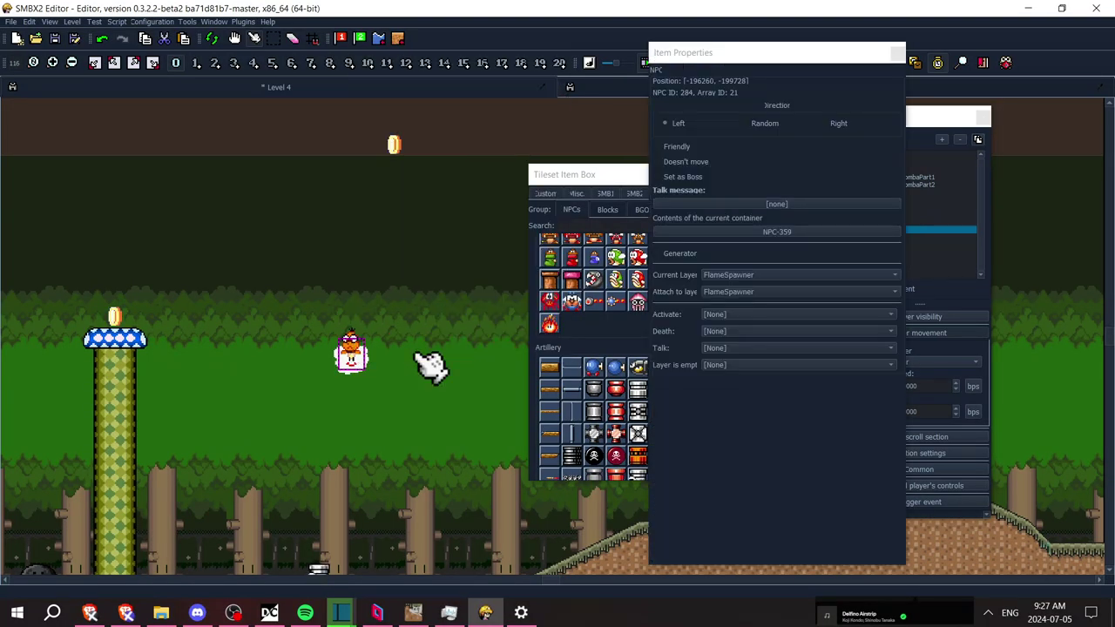
click(688, 232)
click(506, 228)
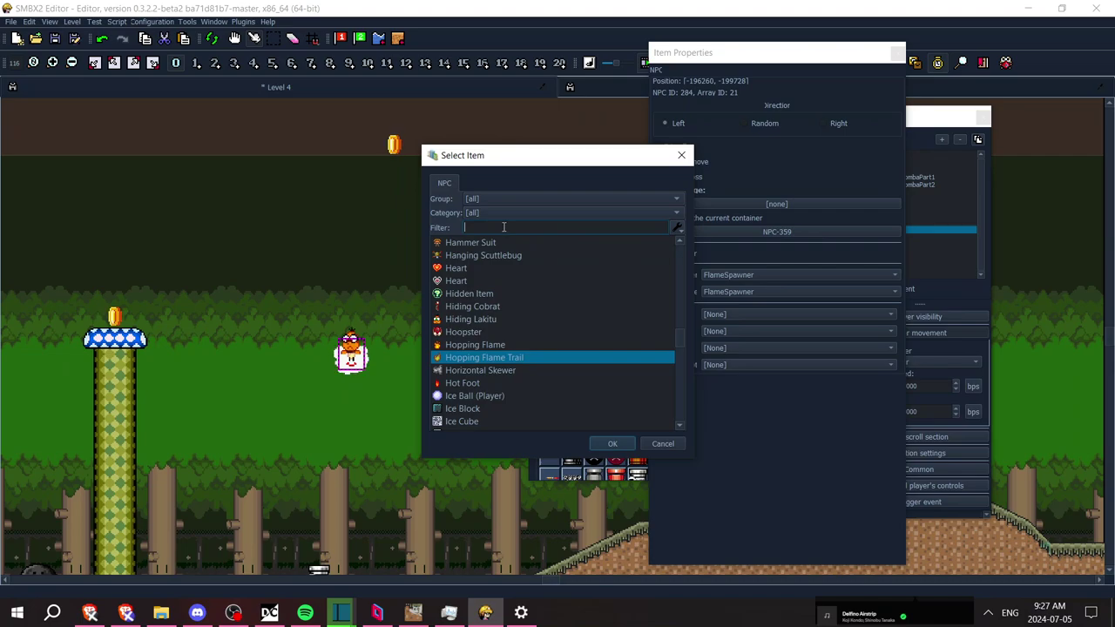
text(hot foo)
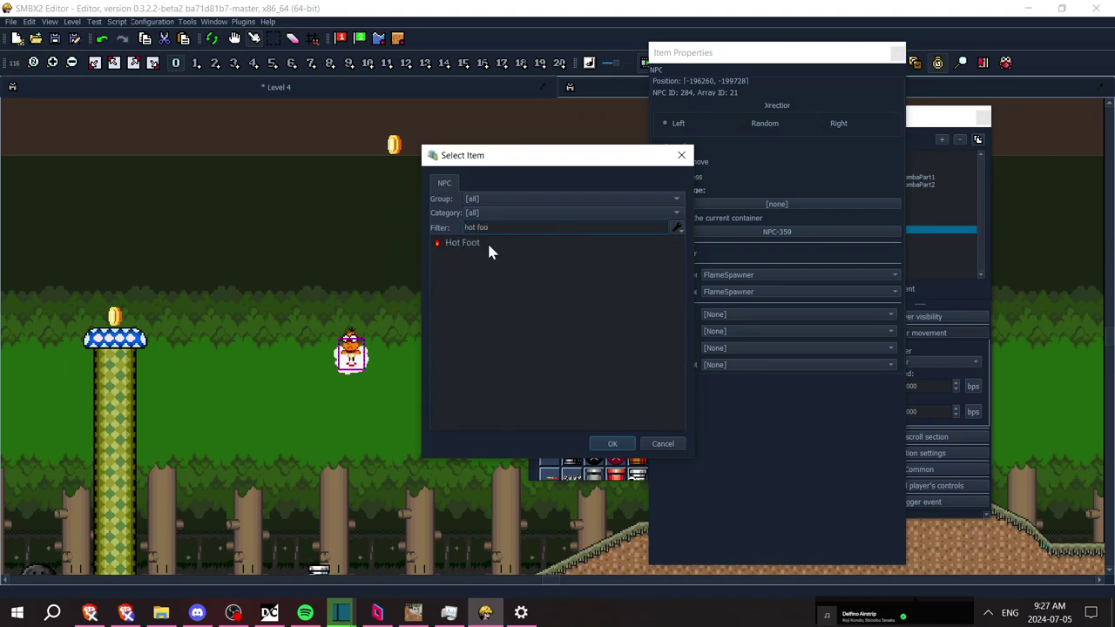
click(487, 243)
click(612, 444)
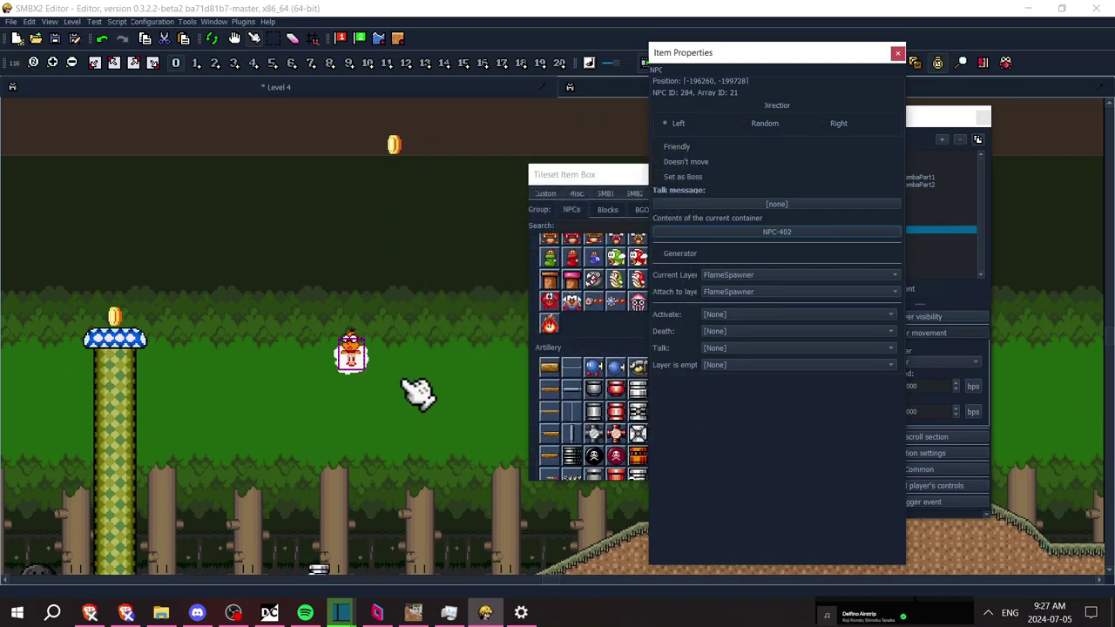
click(425, 392)
Save the level and playtest it again, fighting and jumping past the enemies to reach the Lakitu
key(ctrl+s)
key(F5)
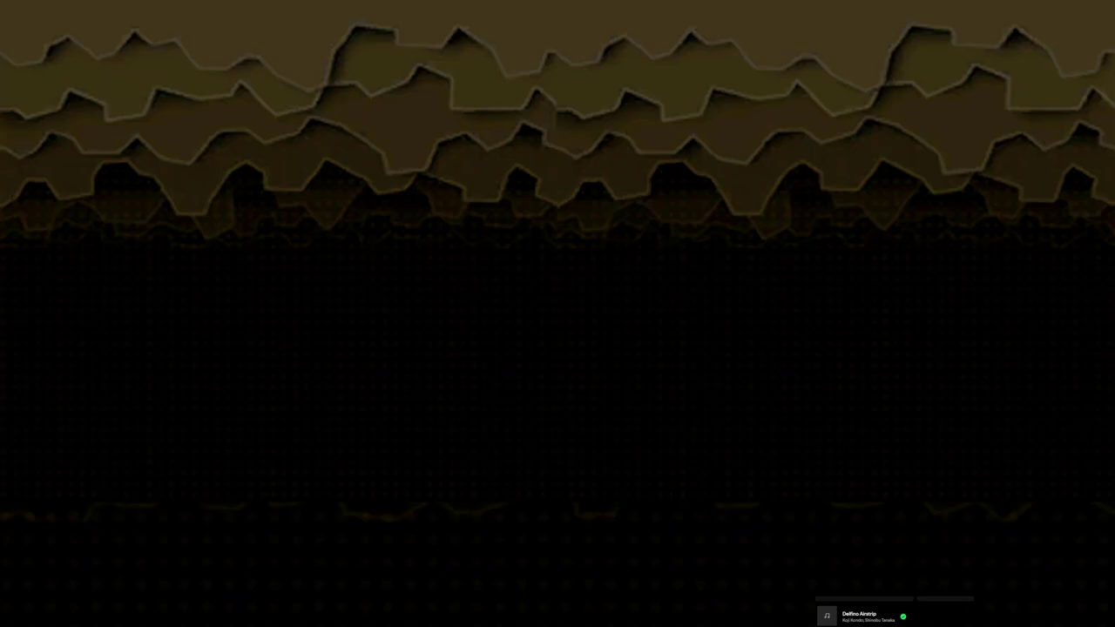
key(Right)
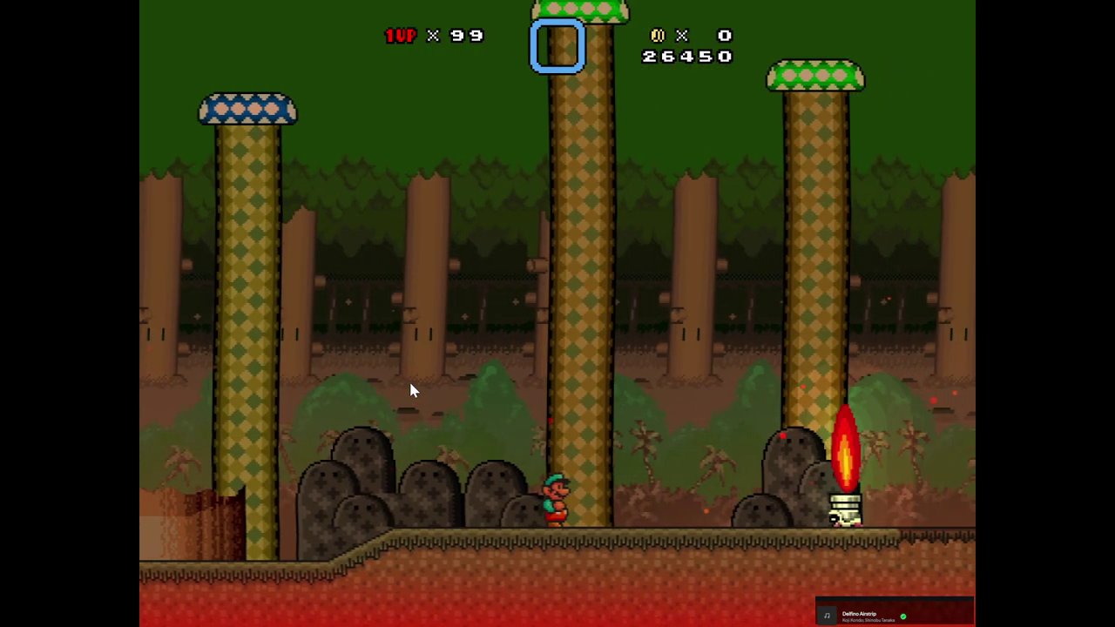
key(z)
key(Right)
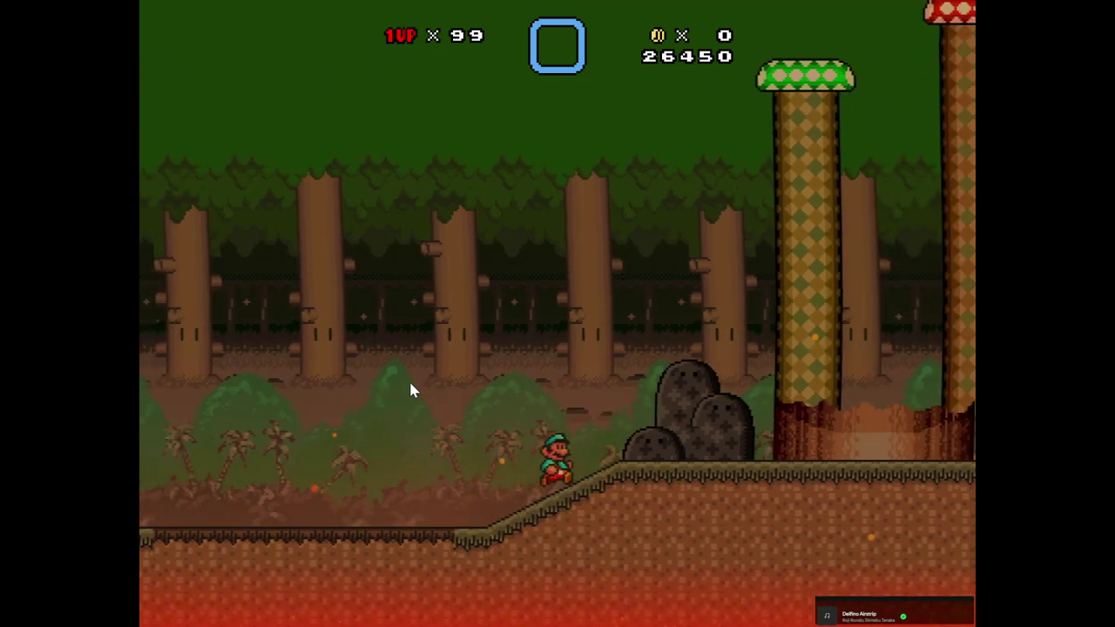
key(Right)
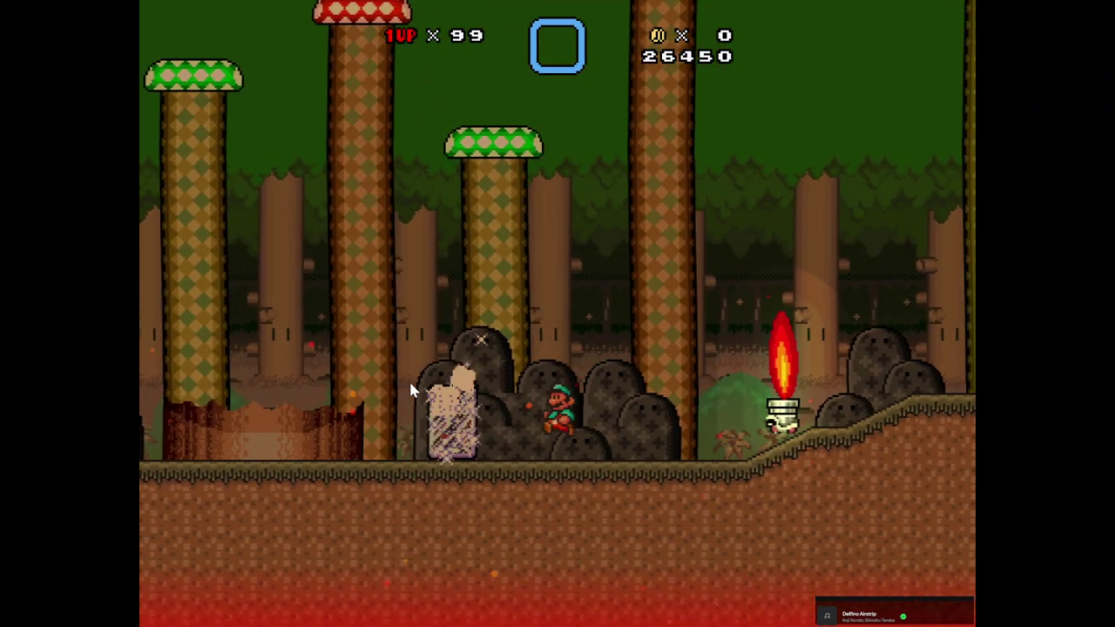
key(Left)
key(x)
key(Right)
key(z)
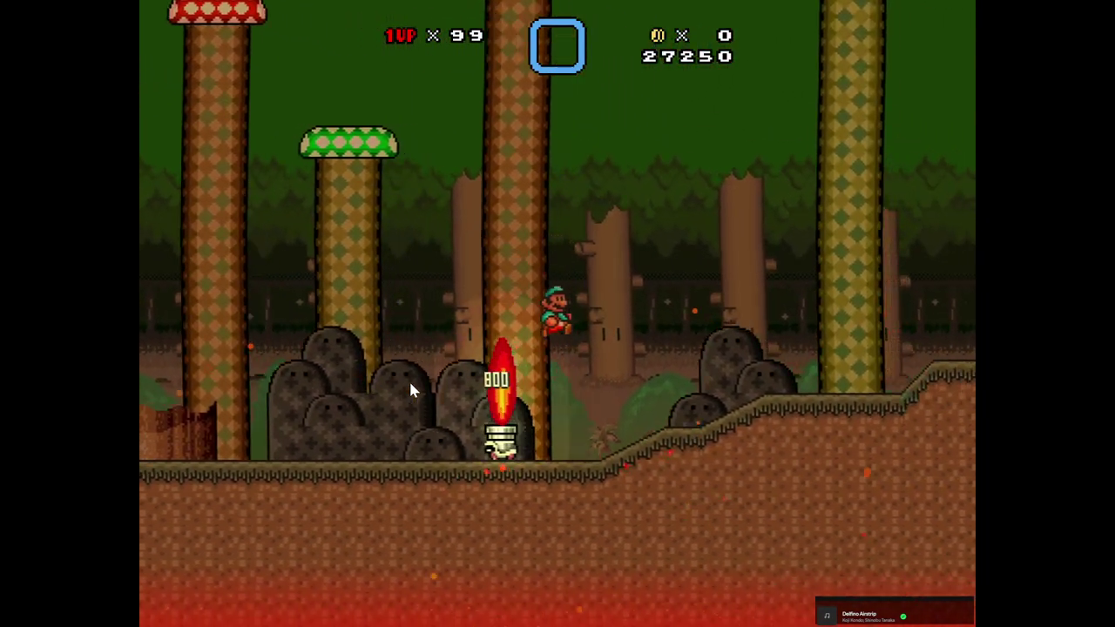
key(Right)
key(z)
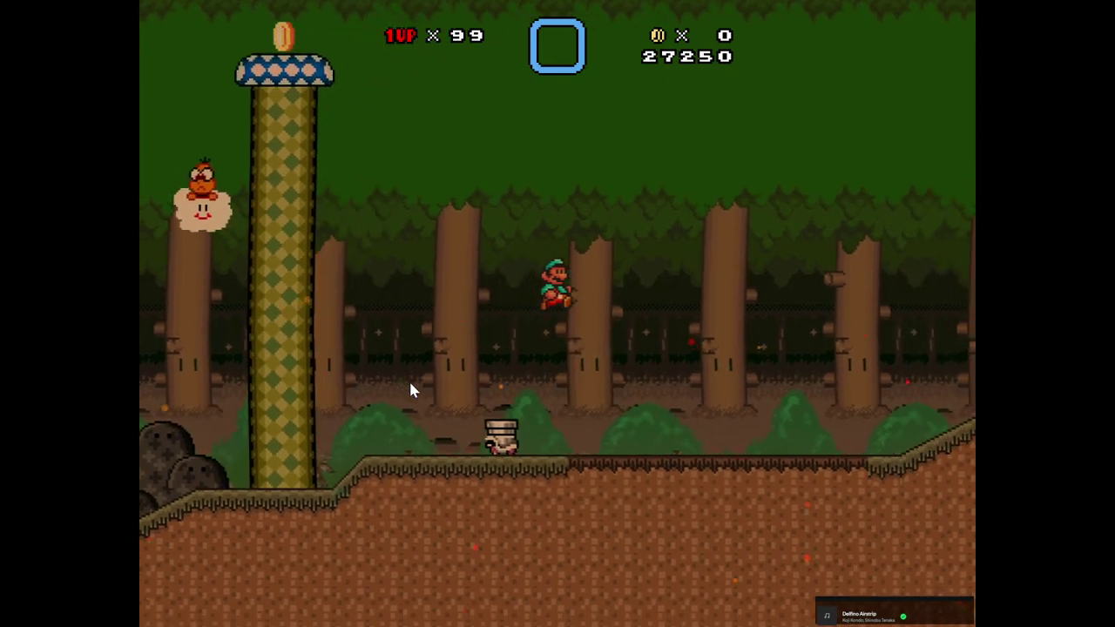
Examine how the thrown Hot Foot flames move by running and jumping around them, and exit the playtest
key(Right)
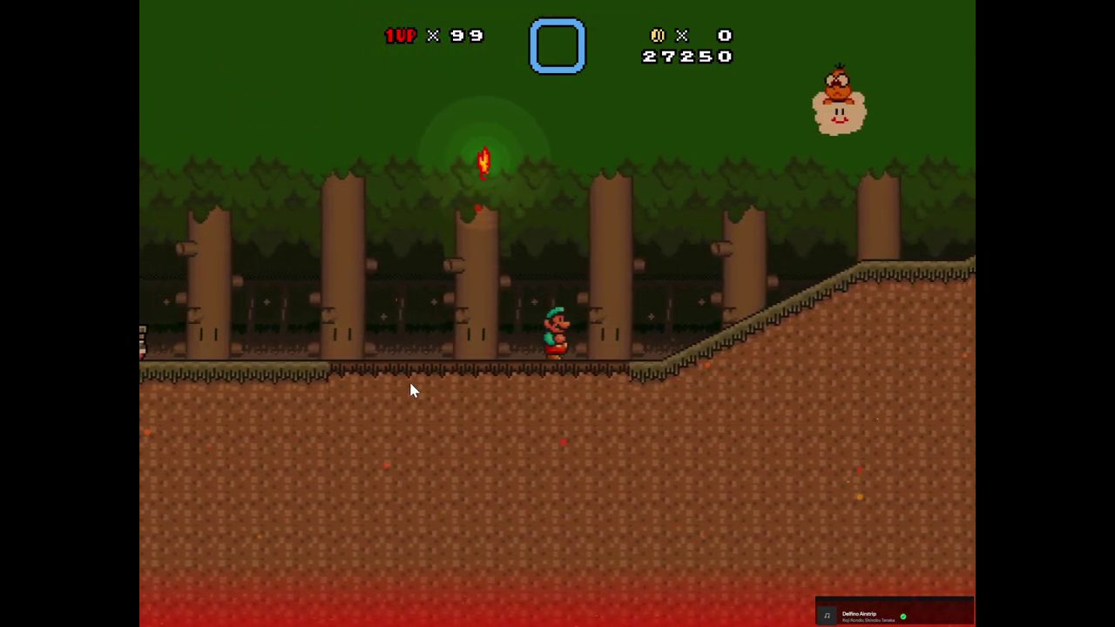
key(Right)
key(z)
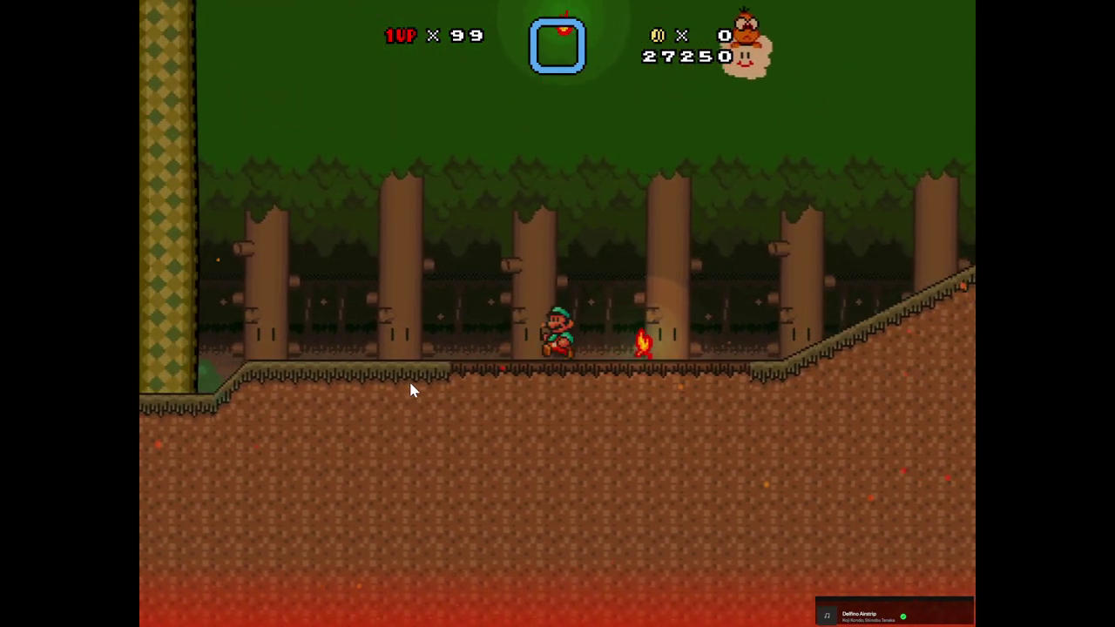
key(Right)
key(z)
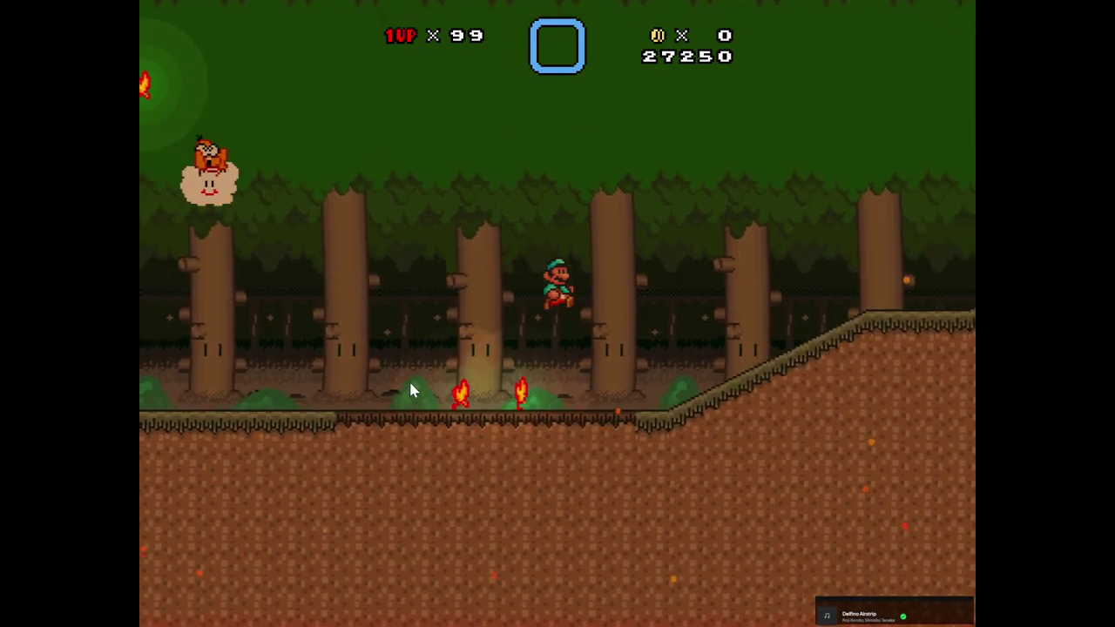
key(Escape)
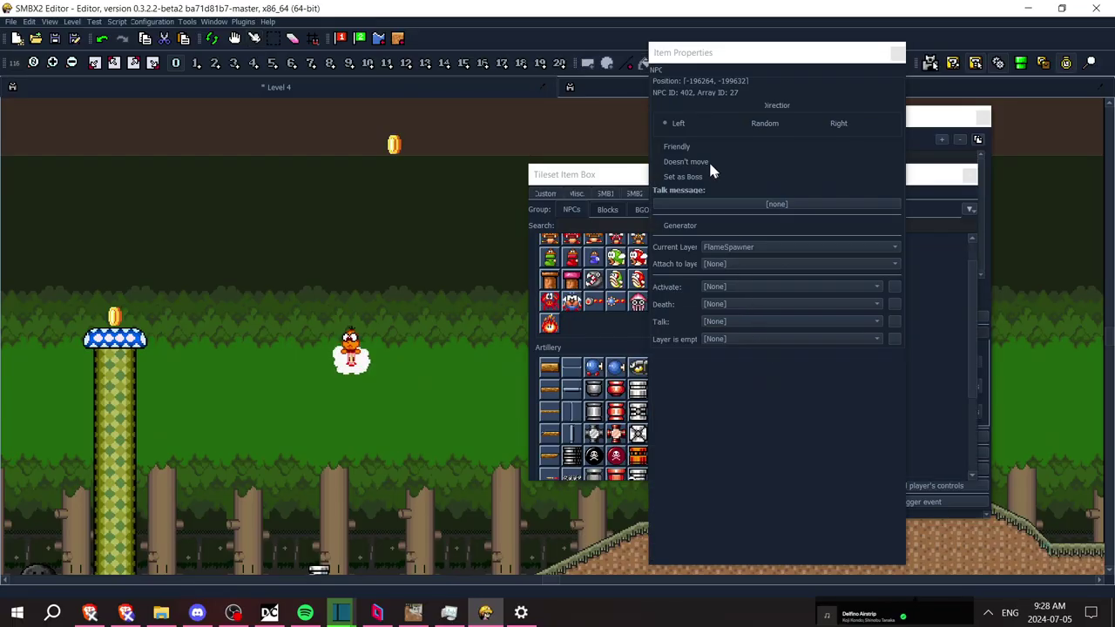
Place a Hot Foot NPC below the Lakitu, then set its speed multiplier to 0 in npc-402.txt and save on closing
click(404, 458)
click(254, 38)
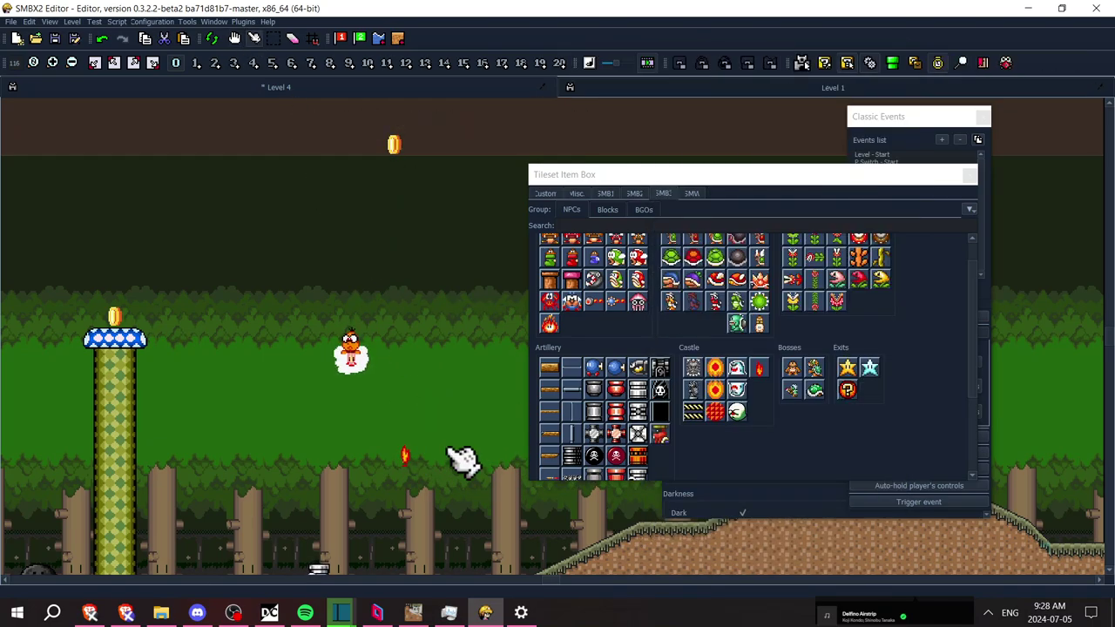
right_click(405, 456)
click(481, 177)
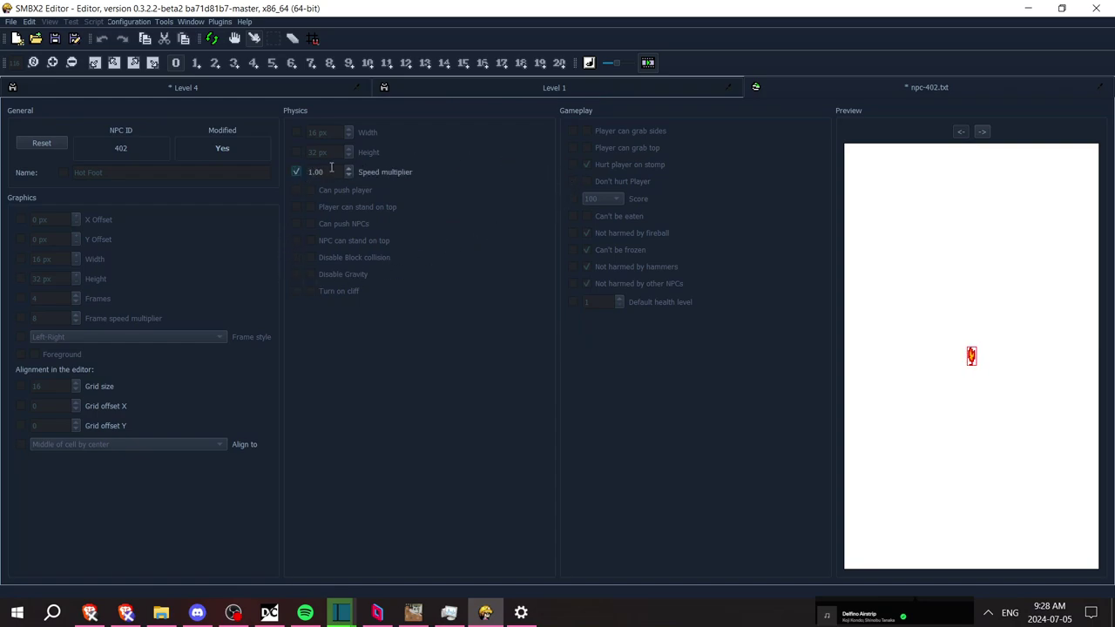
text(0)
click(1100, 88)
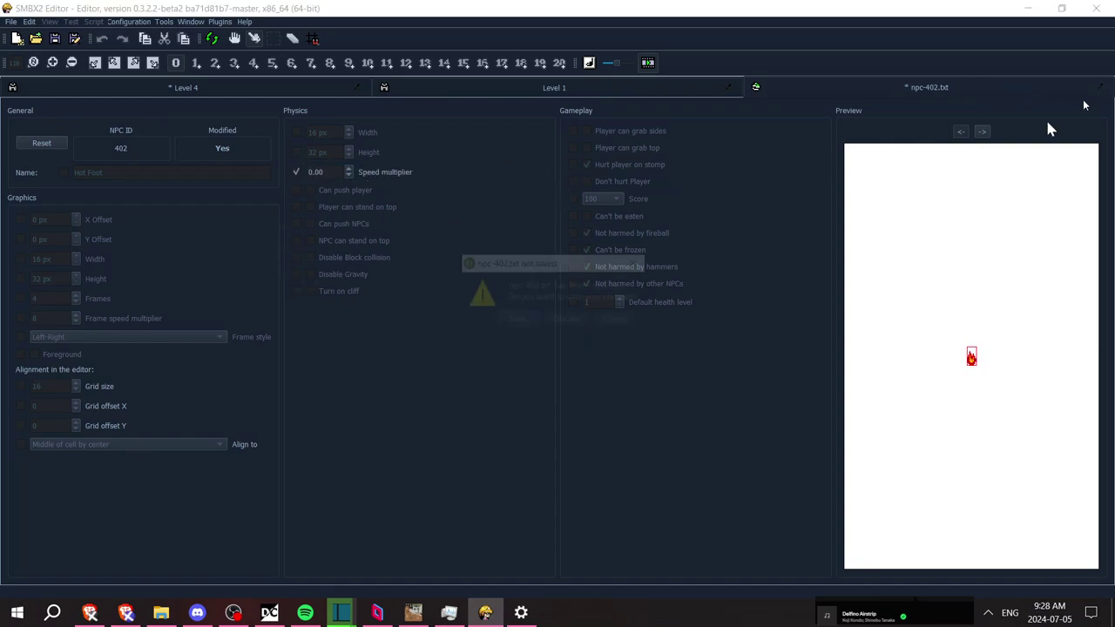
click(514, 321)
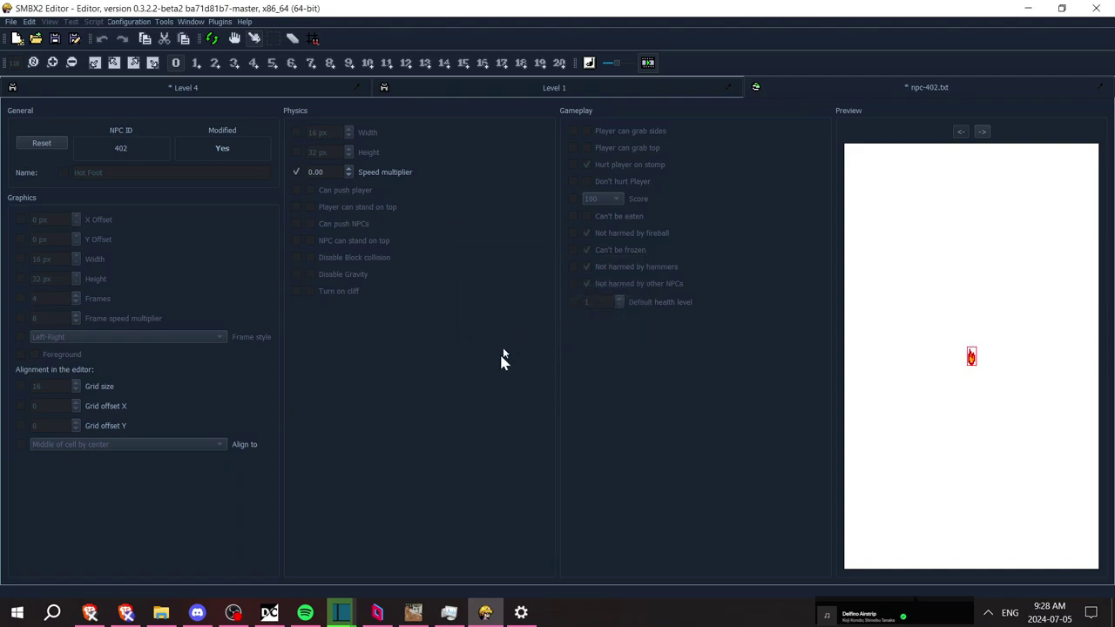
click(514, 406)
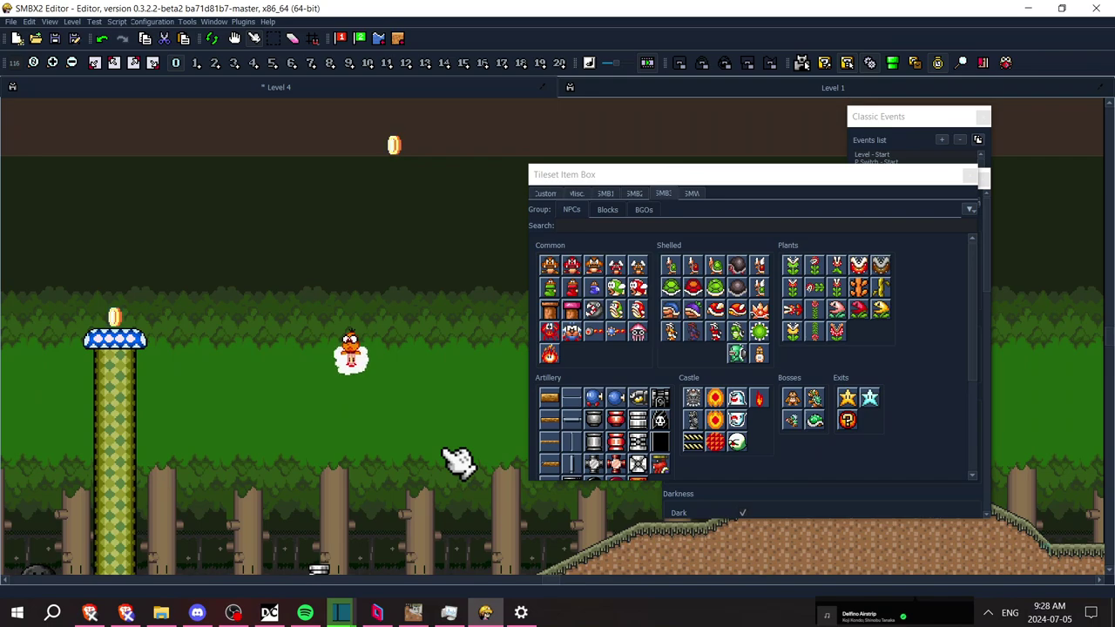
Check the Lakitu's layer assignments in its item properties, switching its current layer to Default and back to FlameSpawner
click(906, 118)
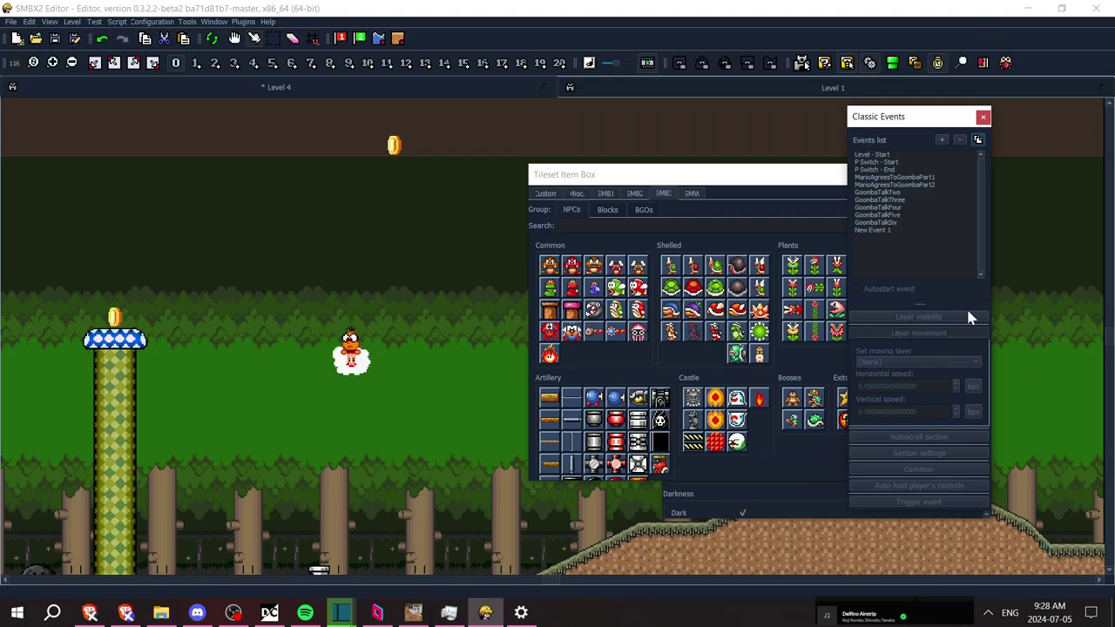
right_click(353, 350)
click(407, 339)
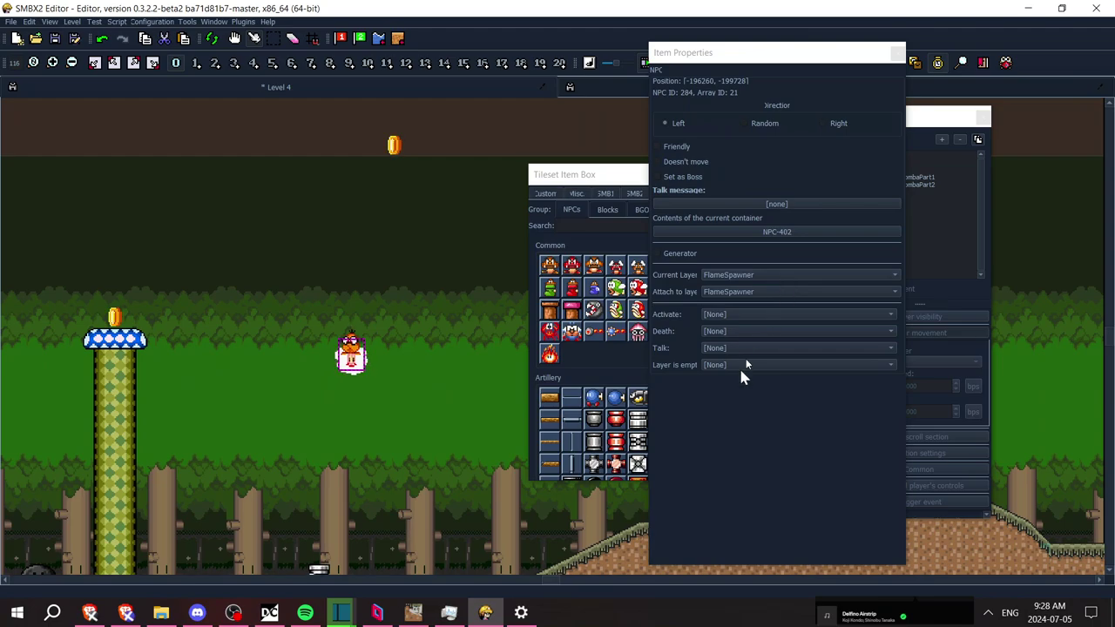
click(737, 276)
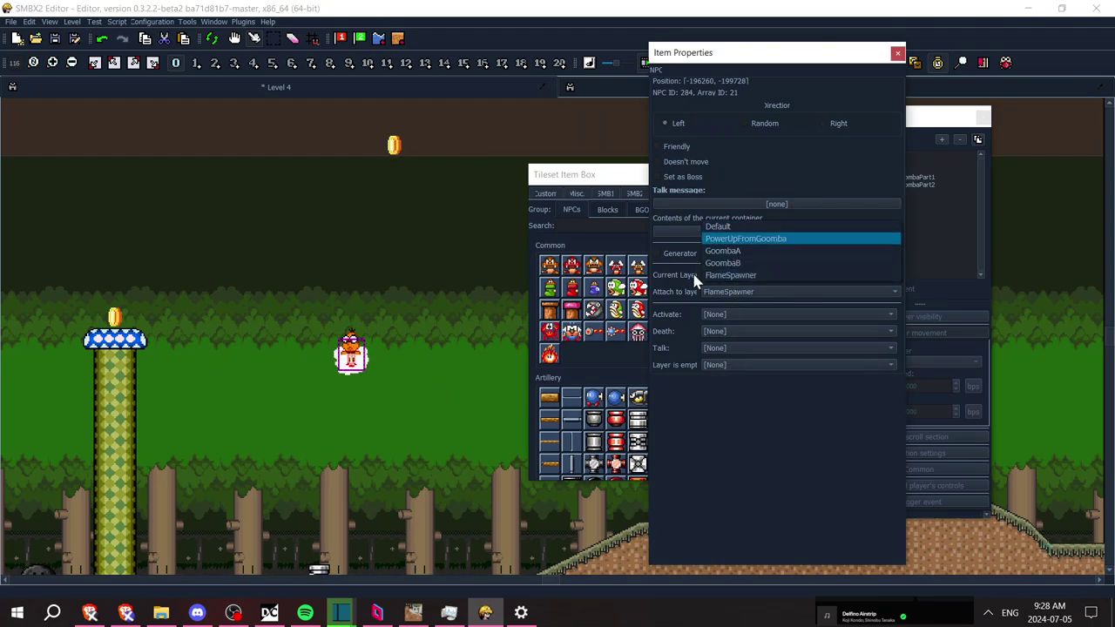
click(718, 227)
click(722, 292)
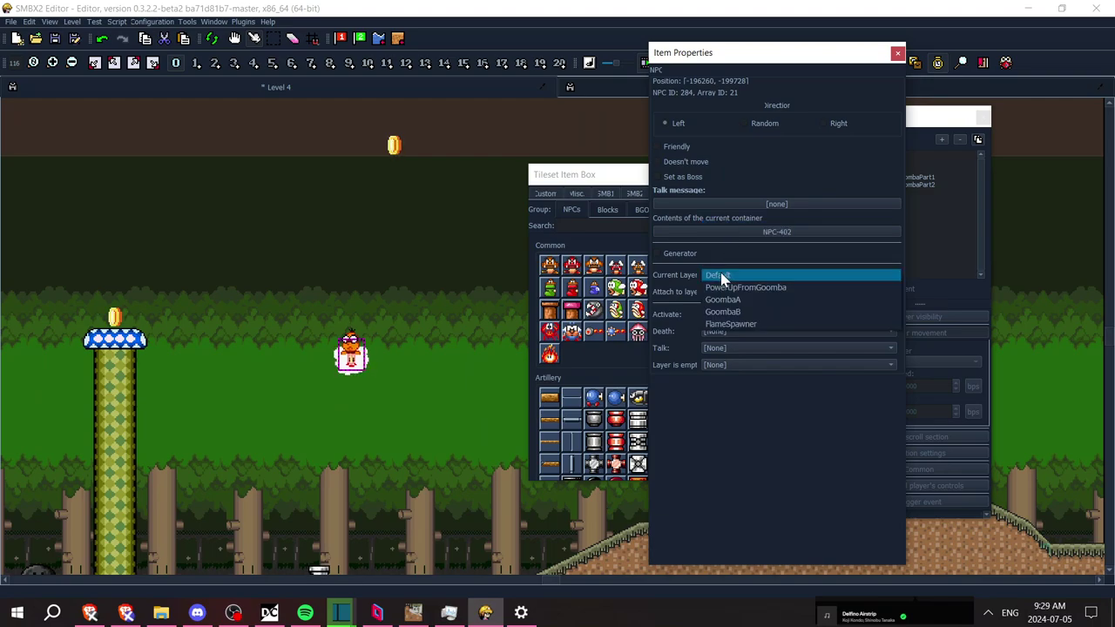
click(739, 325)
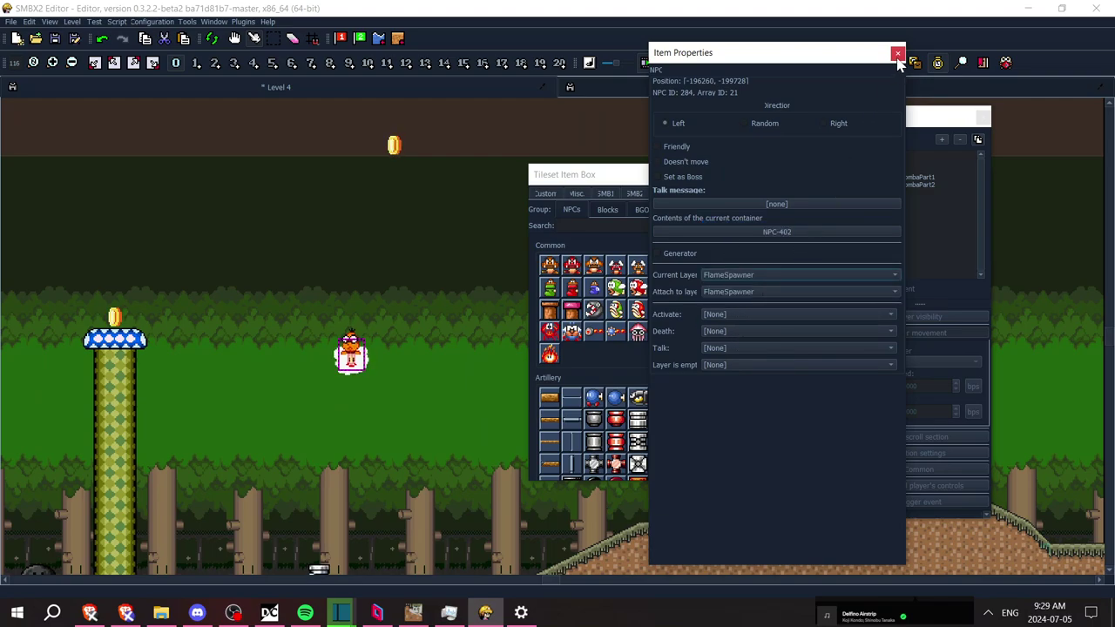
click(898, 54)
Rename the New Event 1 event to FlameGuys and make it start automatically
click(879, 230)
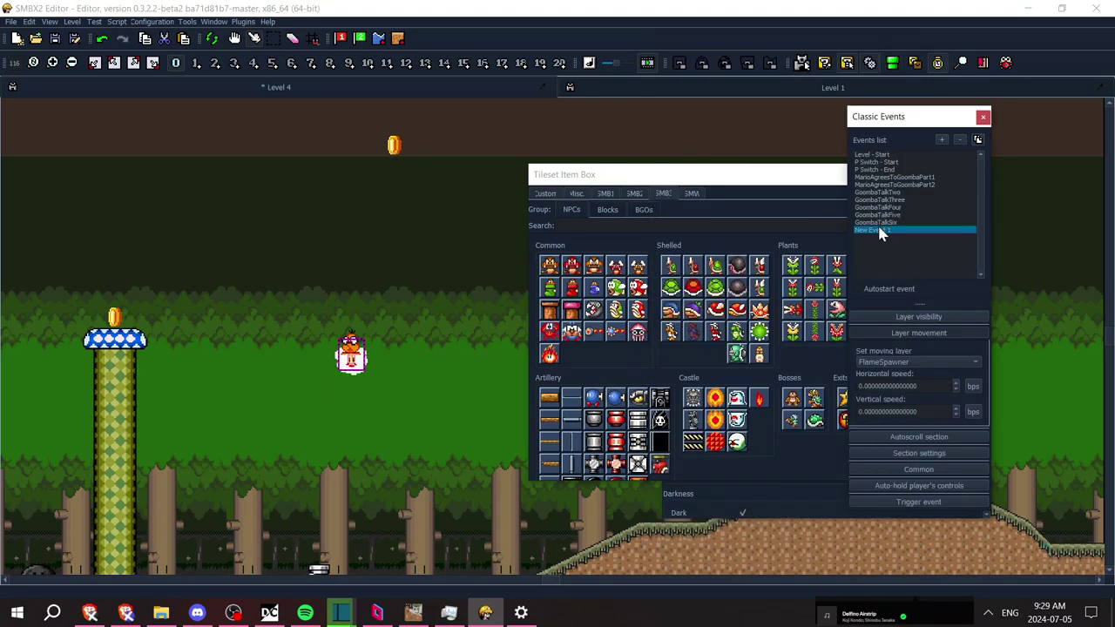
click(887, 290)
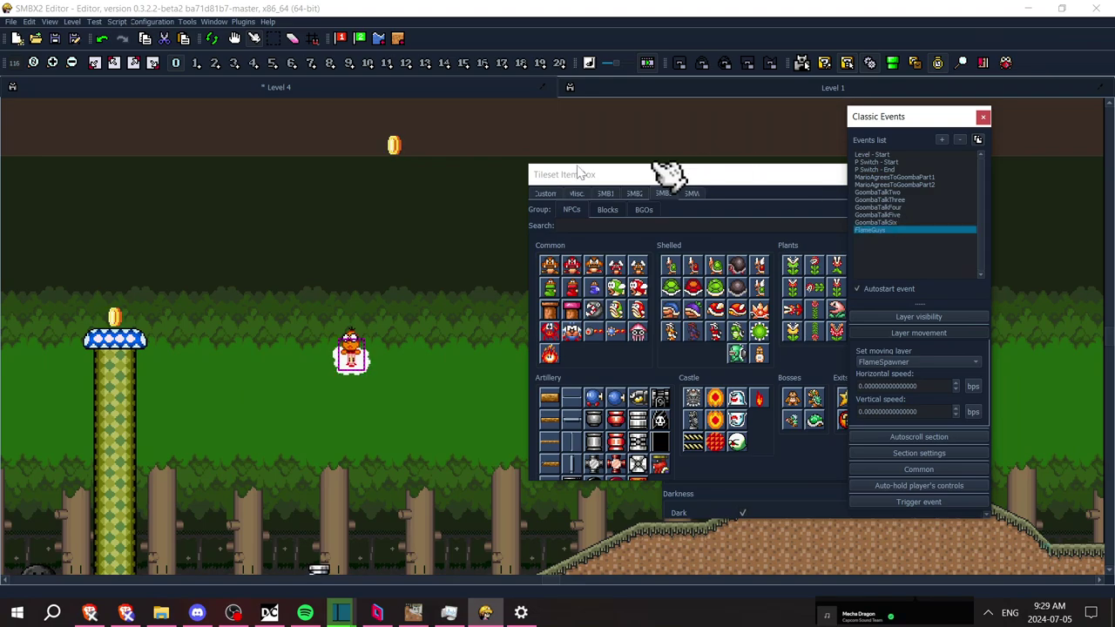
Place a Goomba near the Lakitu with both its current layer and attached layer set to FlameSpawner
click(558, 276)
click(720, 336)
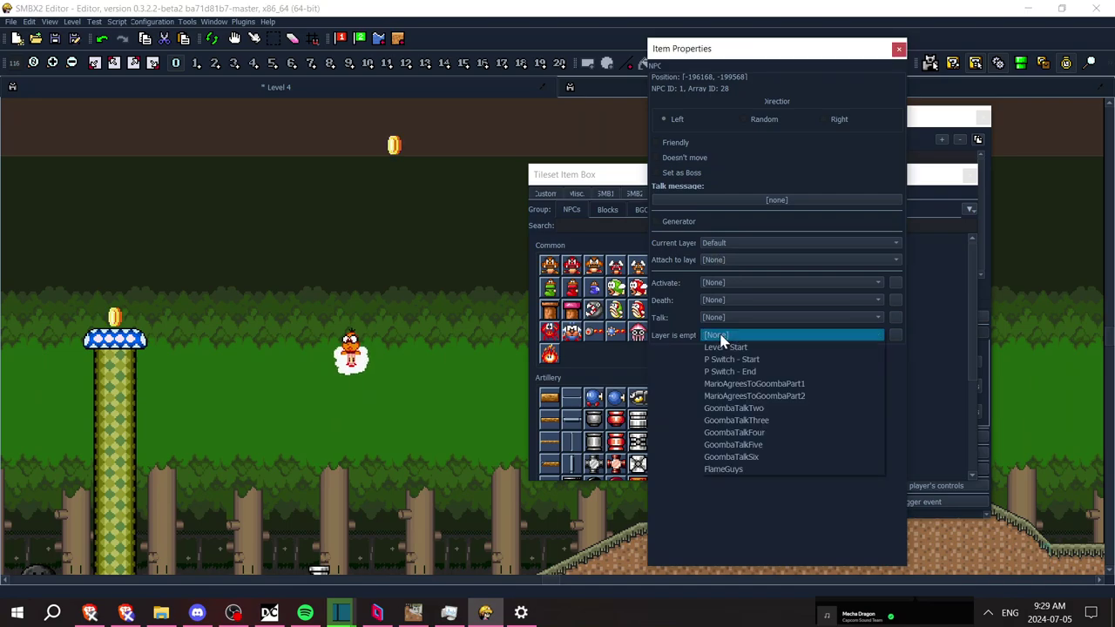
click(730, 254)
click(725, 246)
click(725, 248)
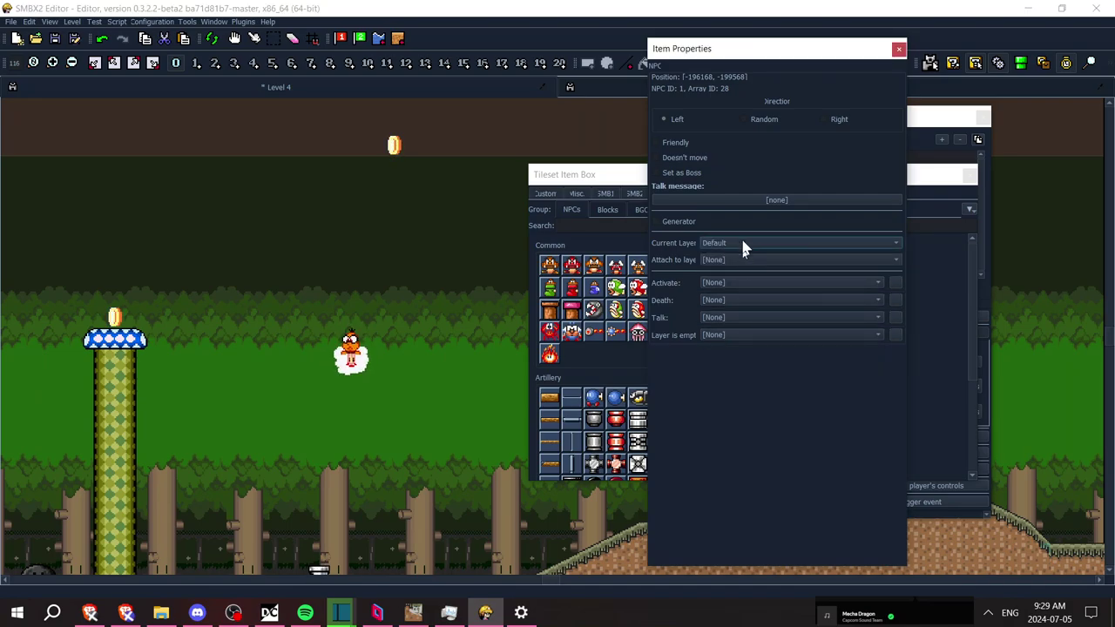
click(743, 243)
click(732, 292)
click(741, 245)
click(740, 260)
click(747, 322)
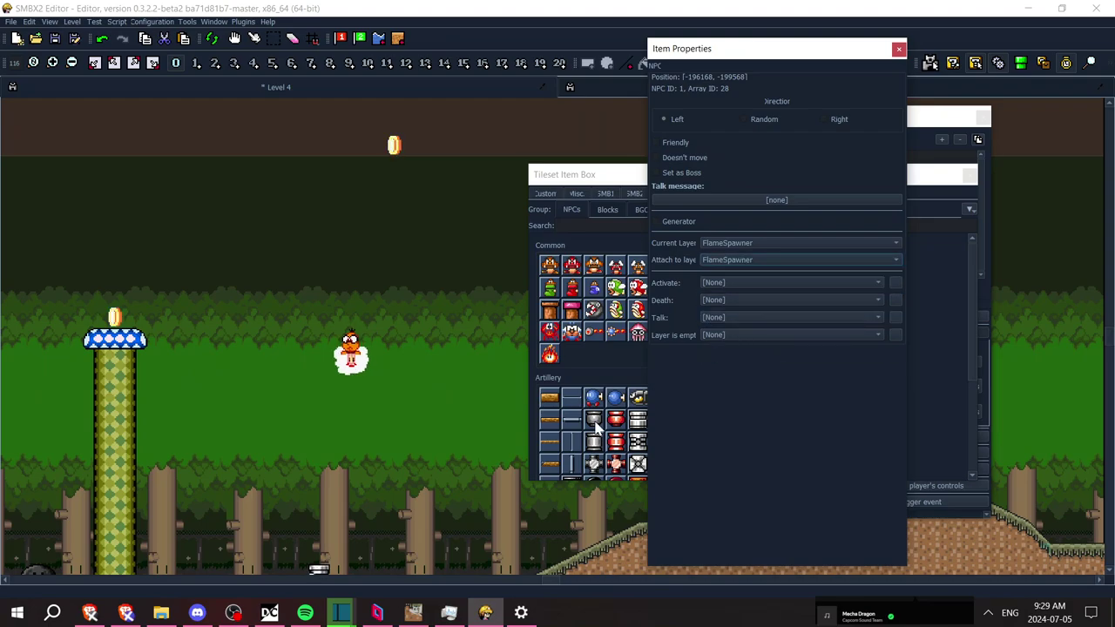
click(494, 488)
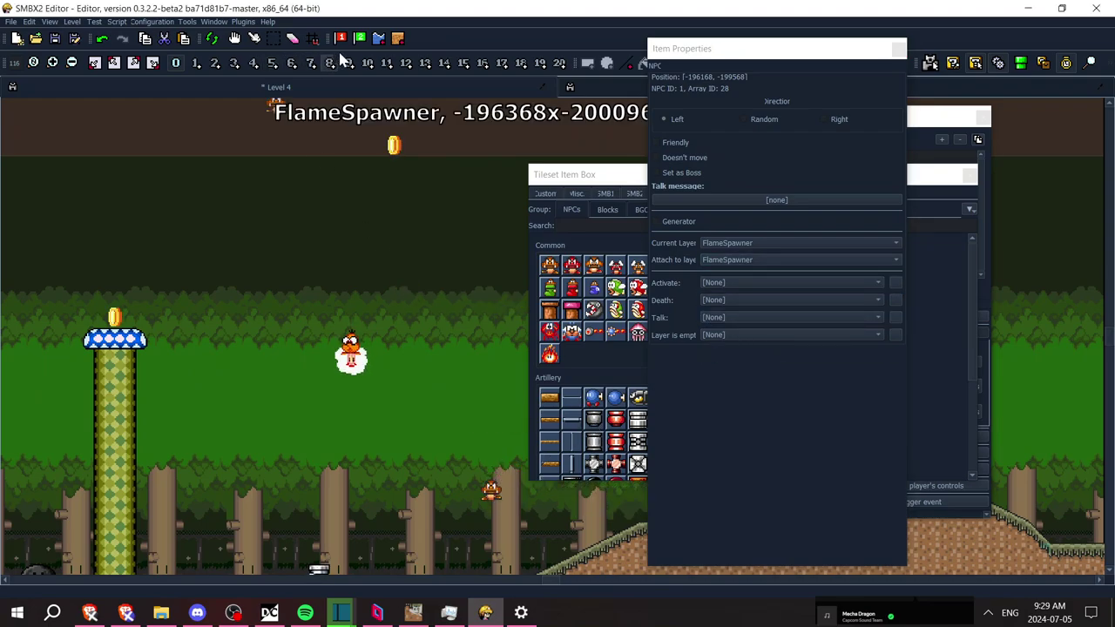
Move the first player's start point to the ground between the column and the Lakitu, and start a playtest
click(341, 41)
click(221, 450)
key(Left)
key(Down)
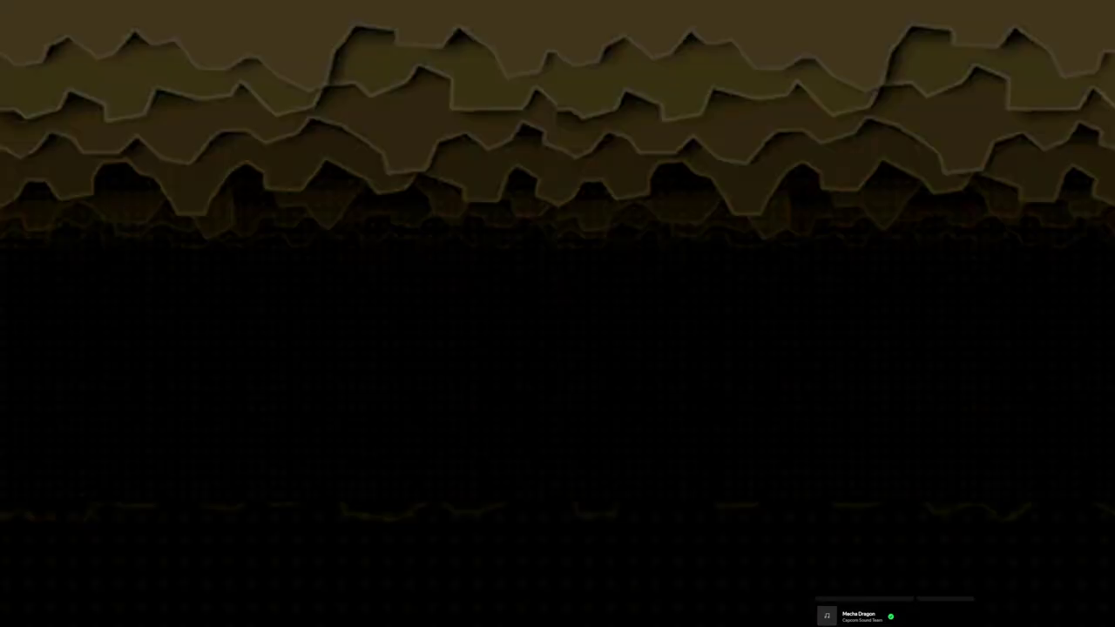
Examine how the Goomba and the thrown Hot Foot flames move by running and jumping around them, and exit the playtest
key(Right)
key(z)
key(z)
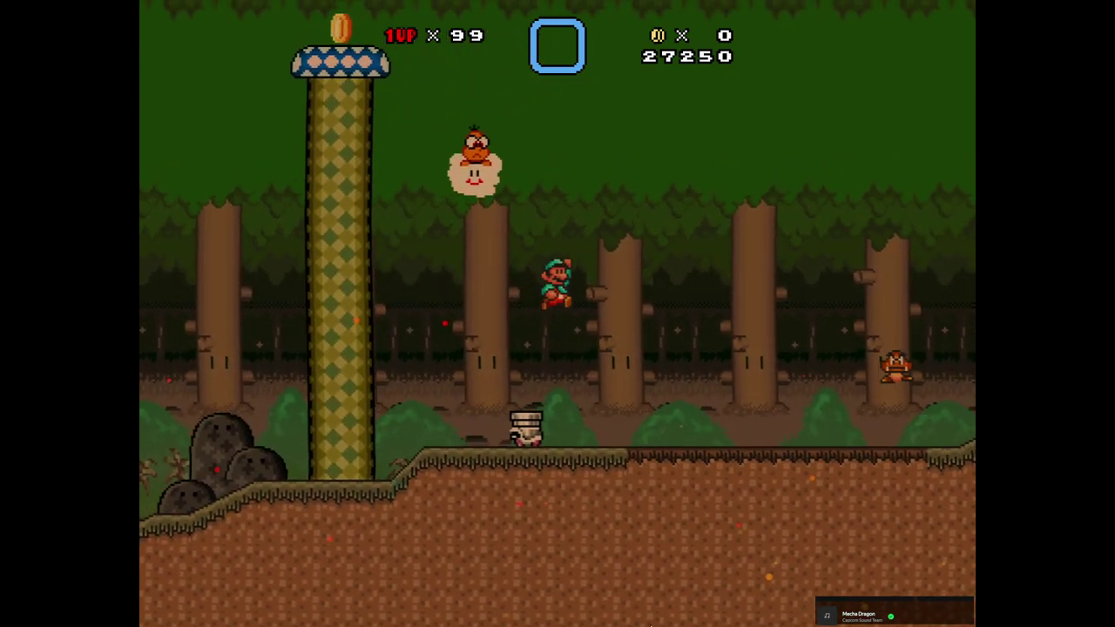
key(z)
key(Left)
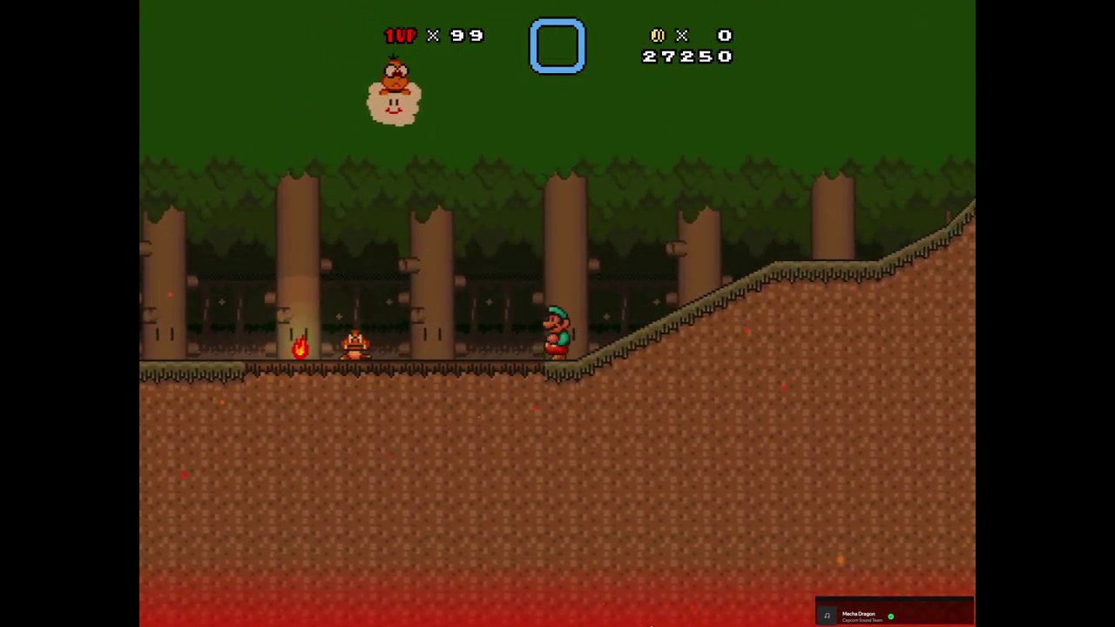
key(Left)
key(z)
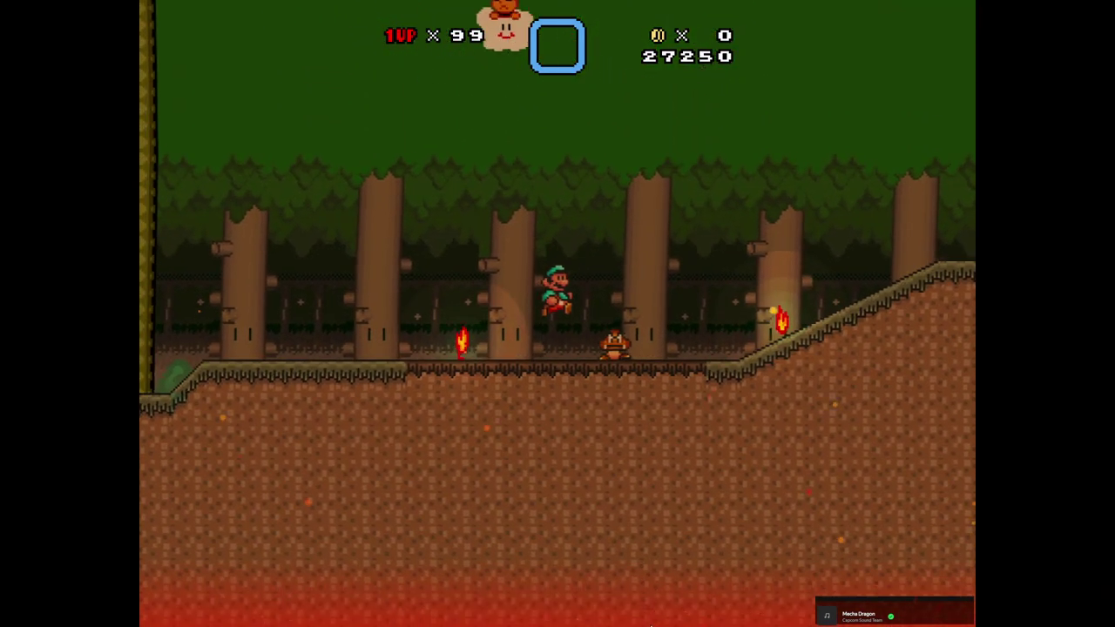
key(z)
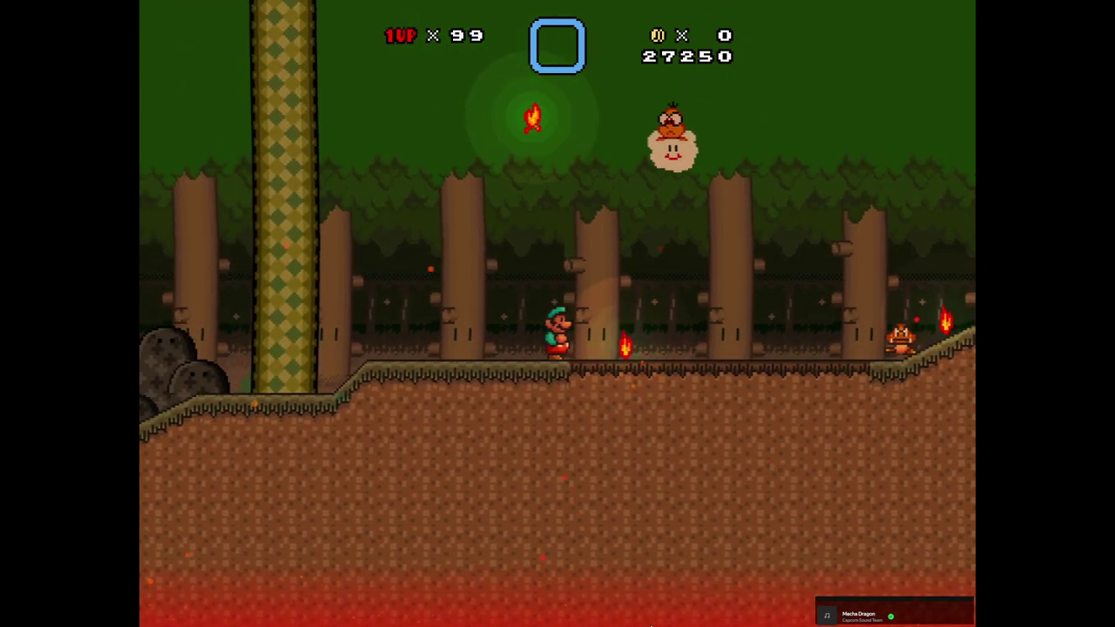
key(Right)
key(z)
key(Left)
key(Right)
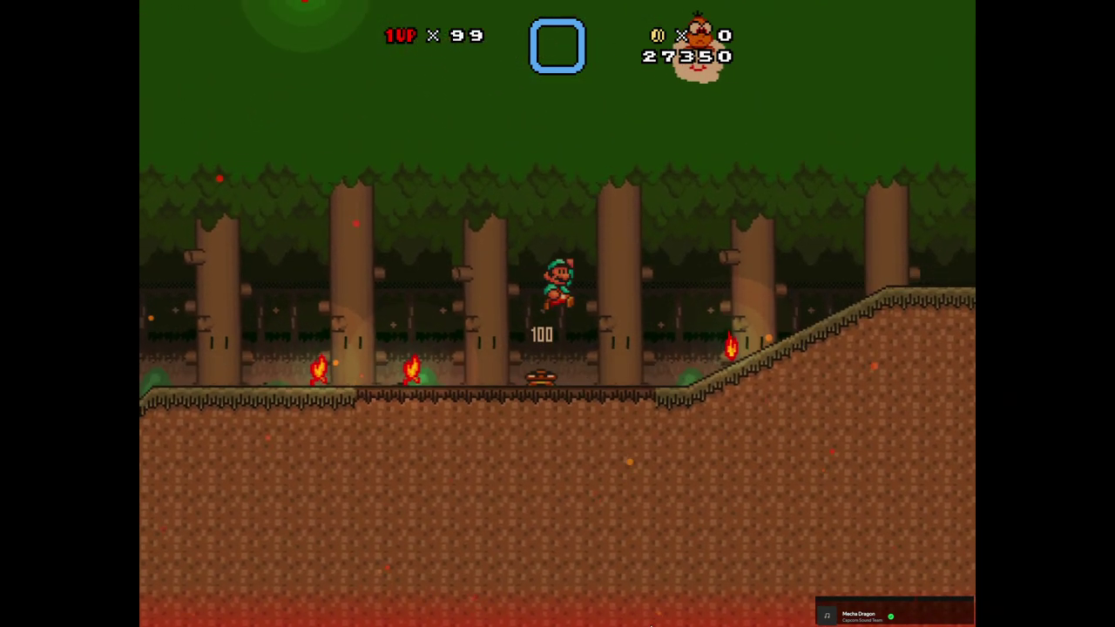
key(Escape)
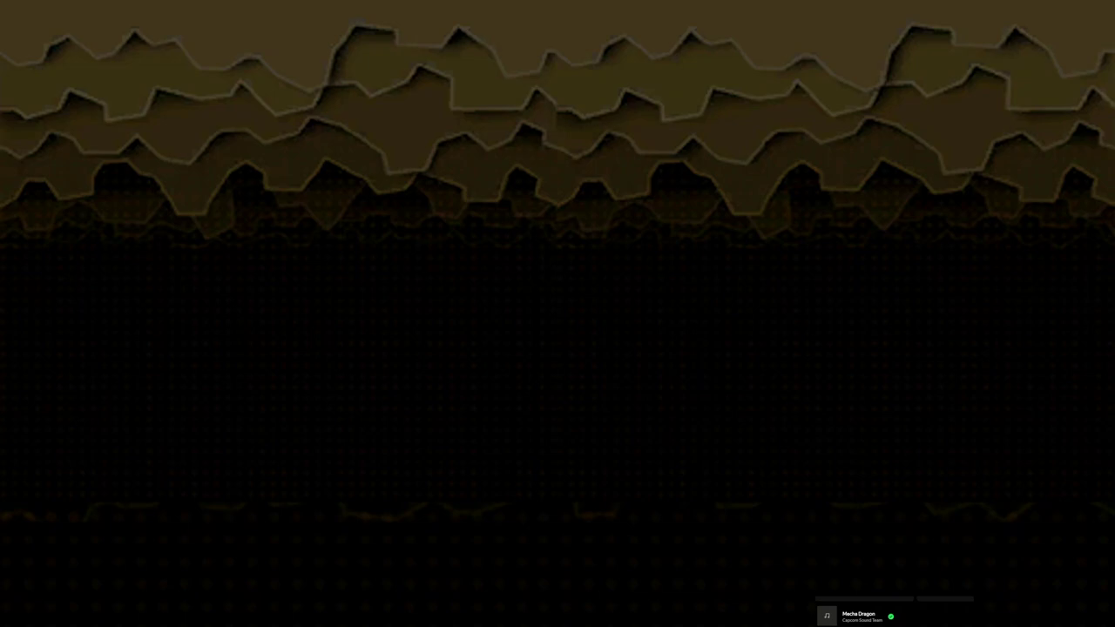
Check the placed Goomba's layer and event assignments in its item properties
key(Right)
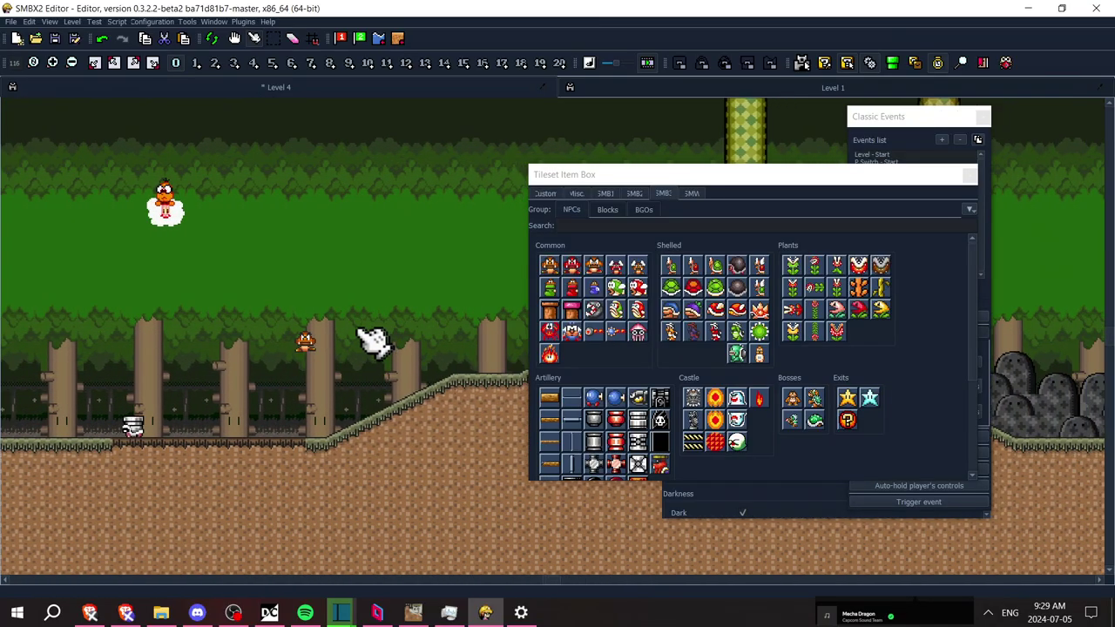
right_click(314, 346)
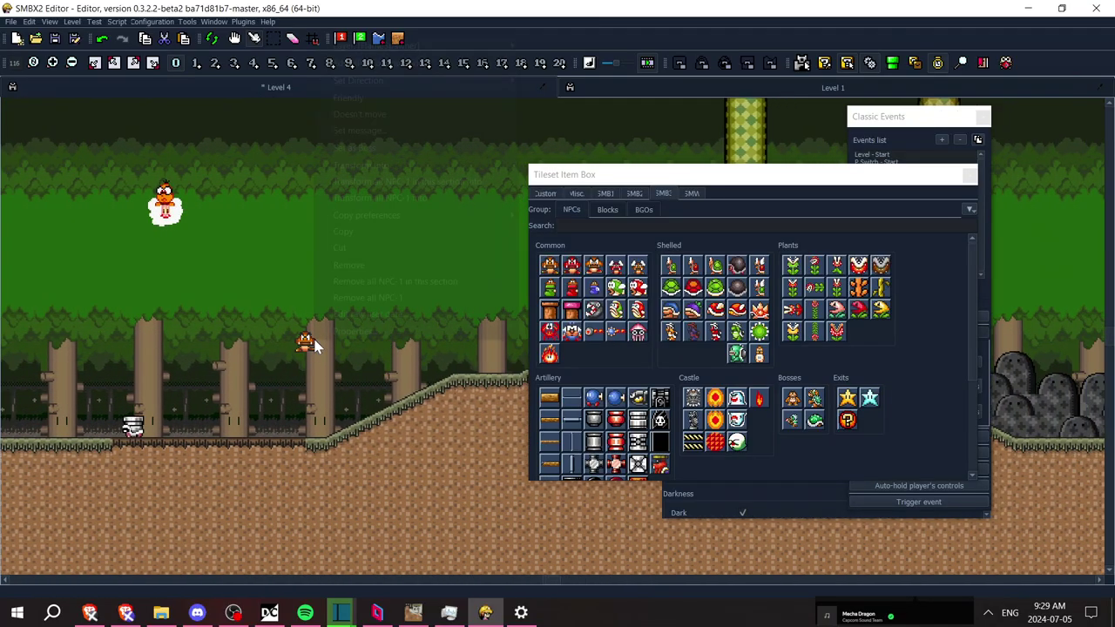
click(340, 329)
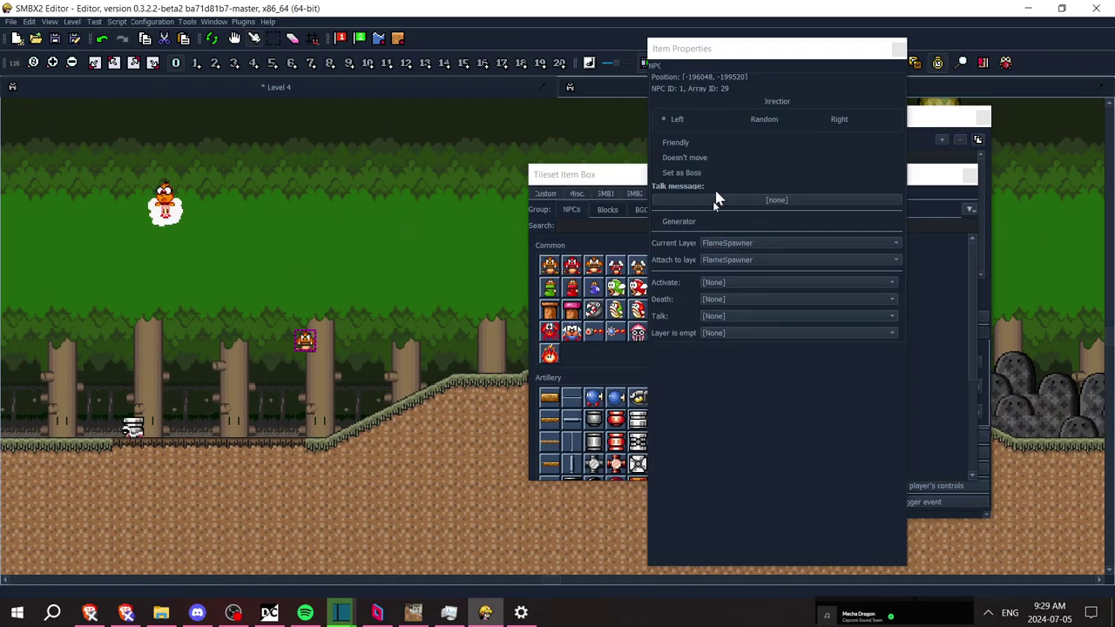
click(898, 50)
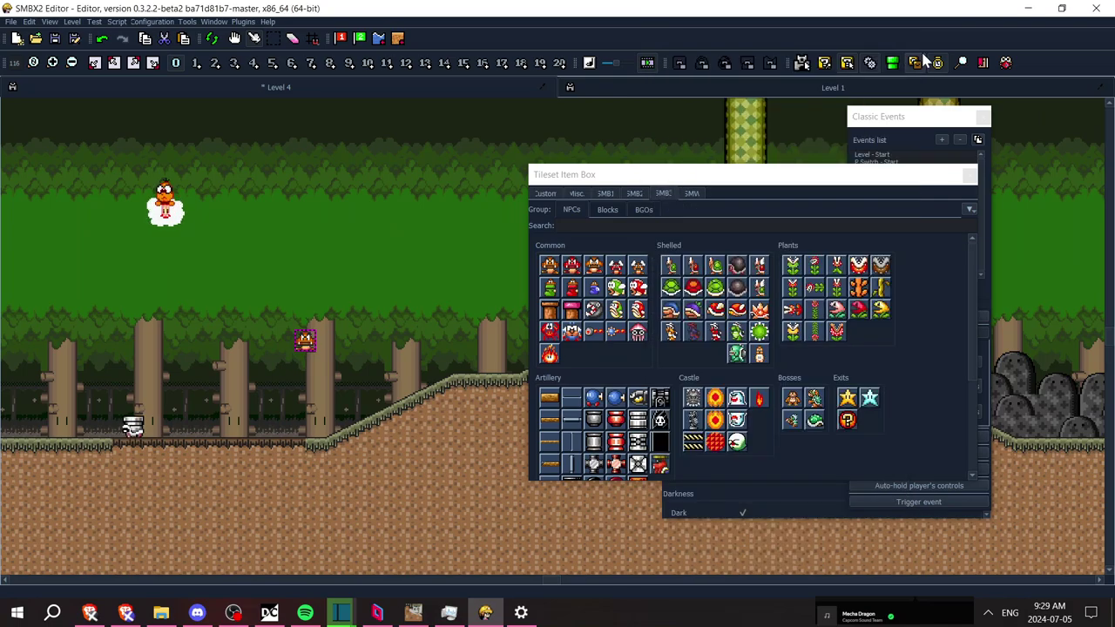
Examine the FlameGuys event's autoscroll, section, layer visibility and layer movement settings
click(935, 63)
click(937, 63)
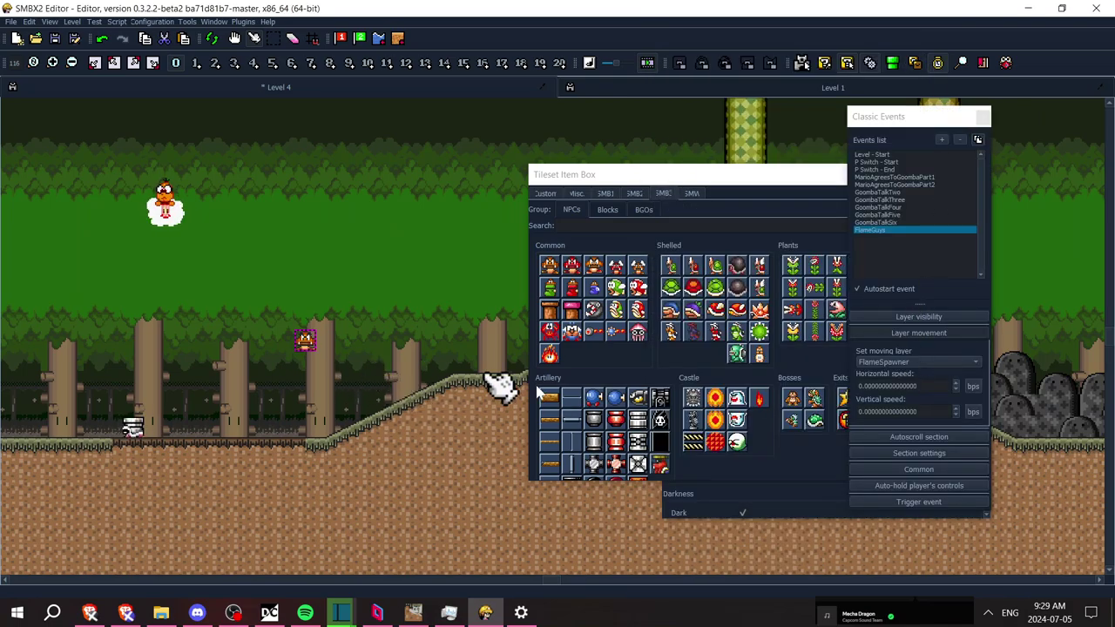
click(934, 438)
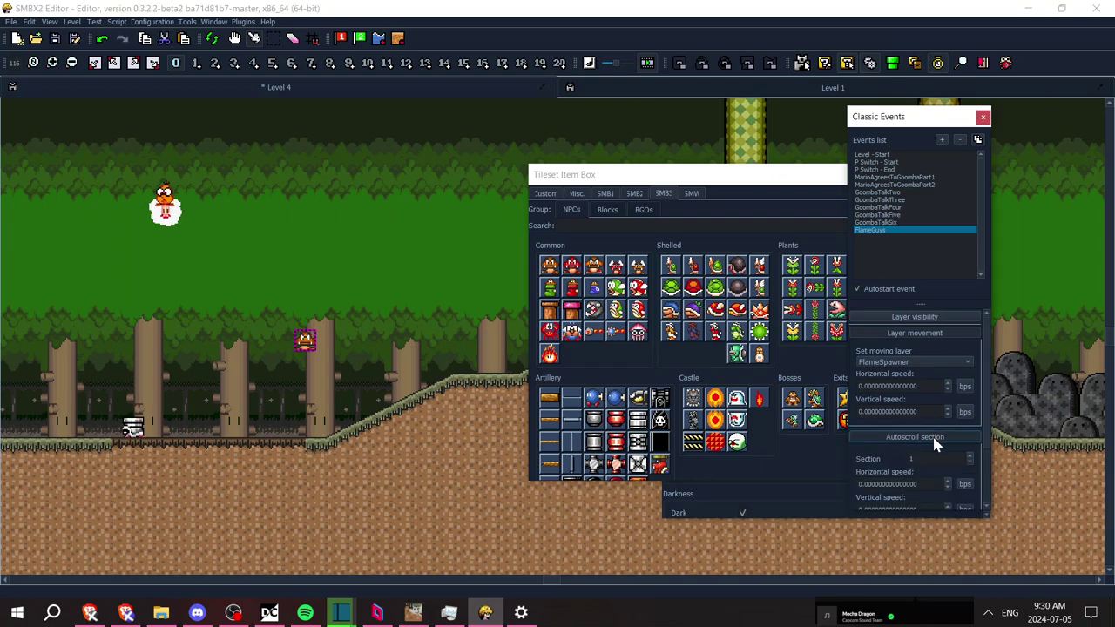
click(935, 455)
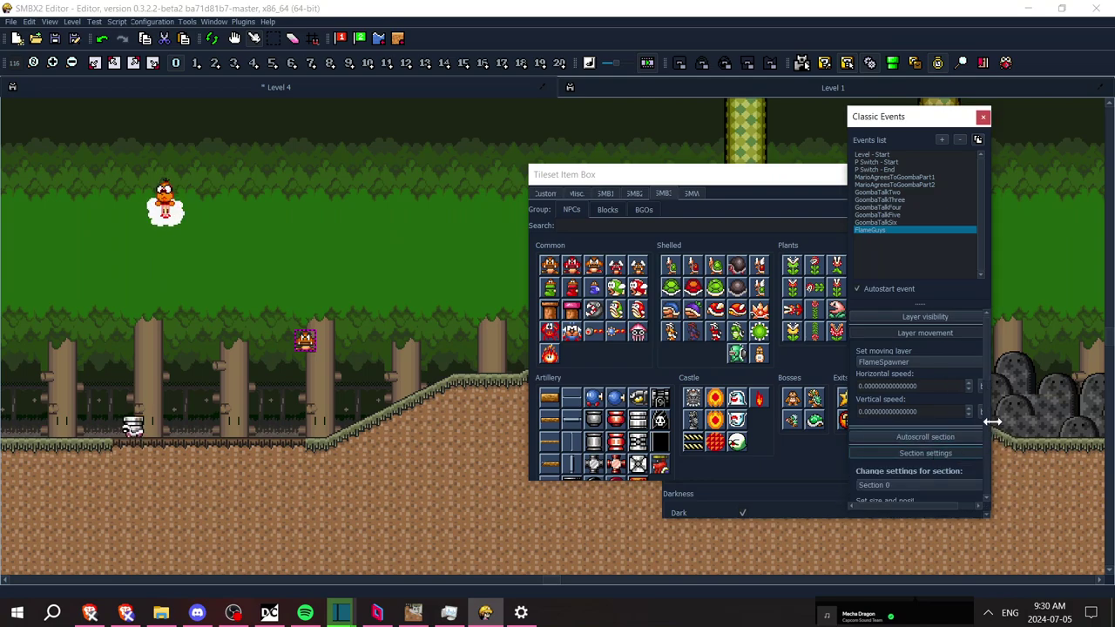
scroll(987, 427, down, 4)
scroll(983, 462, down, 5)
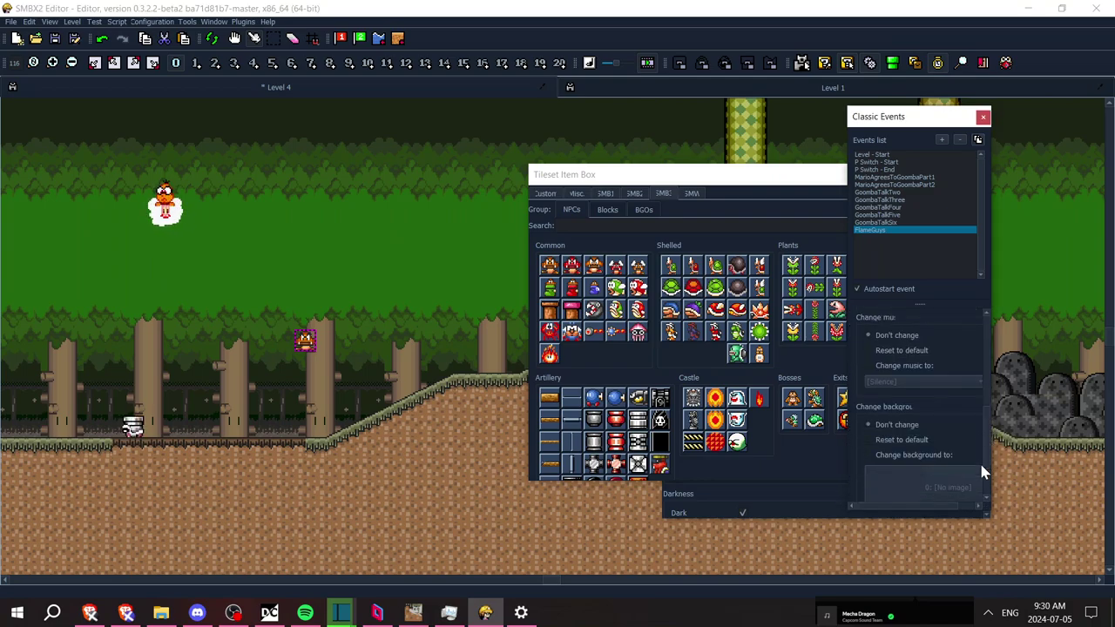
scroll(984, 389, up, 10)
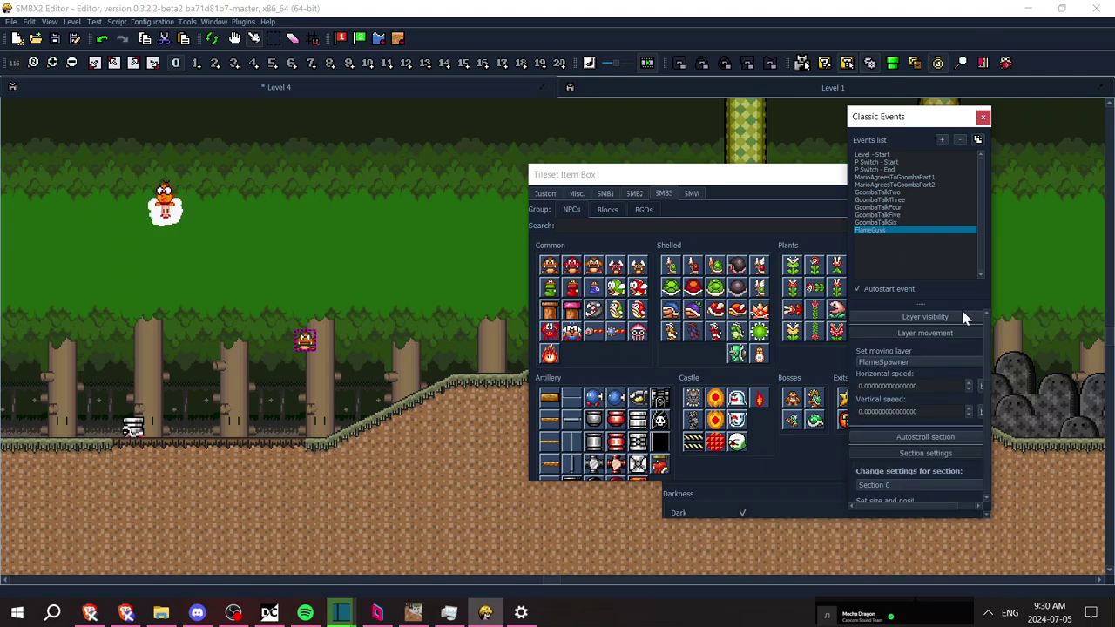
click(963, 317)
click(950, 333)
click(938, 336)
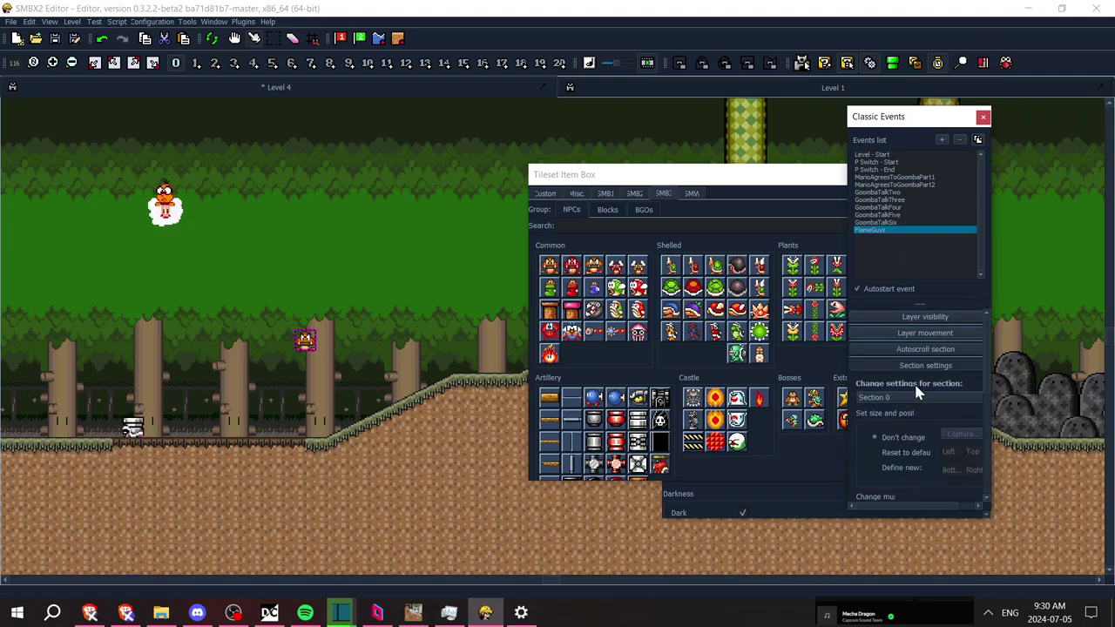
click(928, 335)
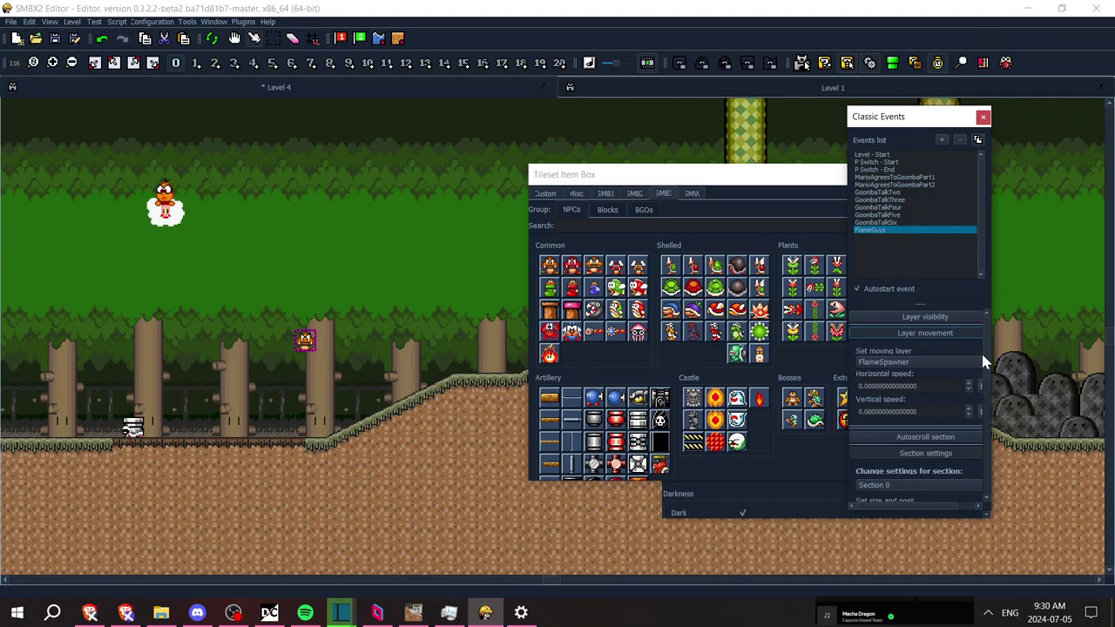
Set both the horizontal and vertical speed of the FlameSpawner layer to 1 in the FlameGuys event's layer movement
drag(992, 354, 1039, 355)
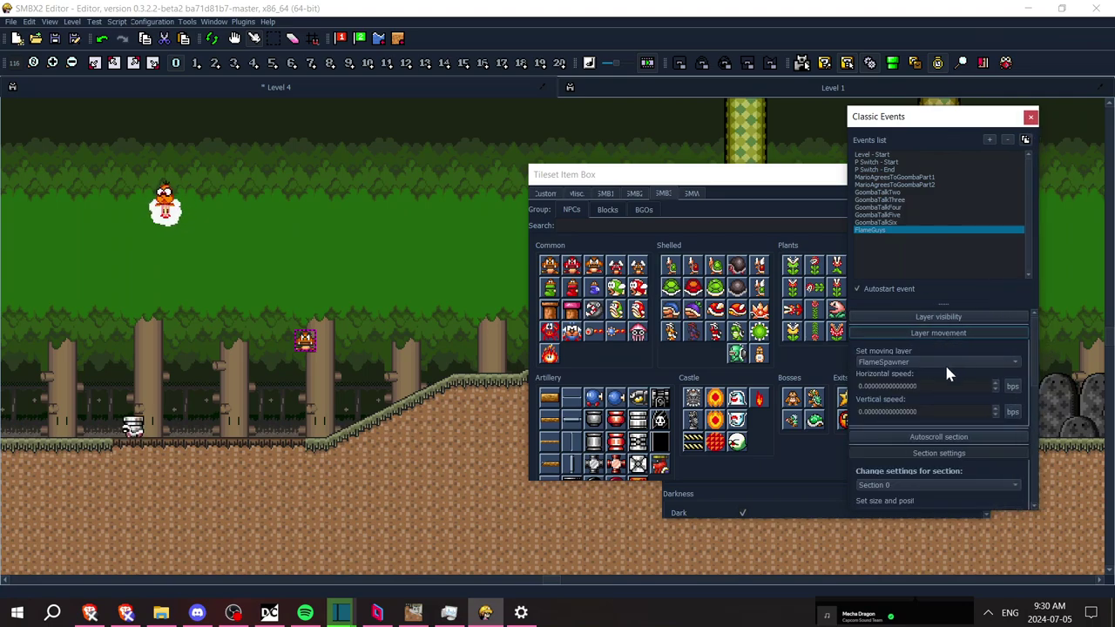
click(965, 385)
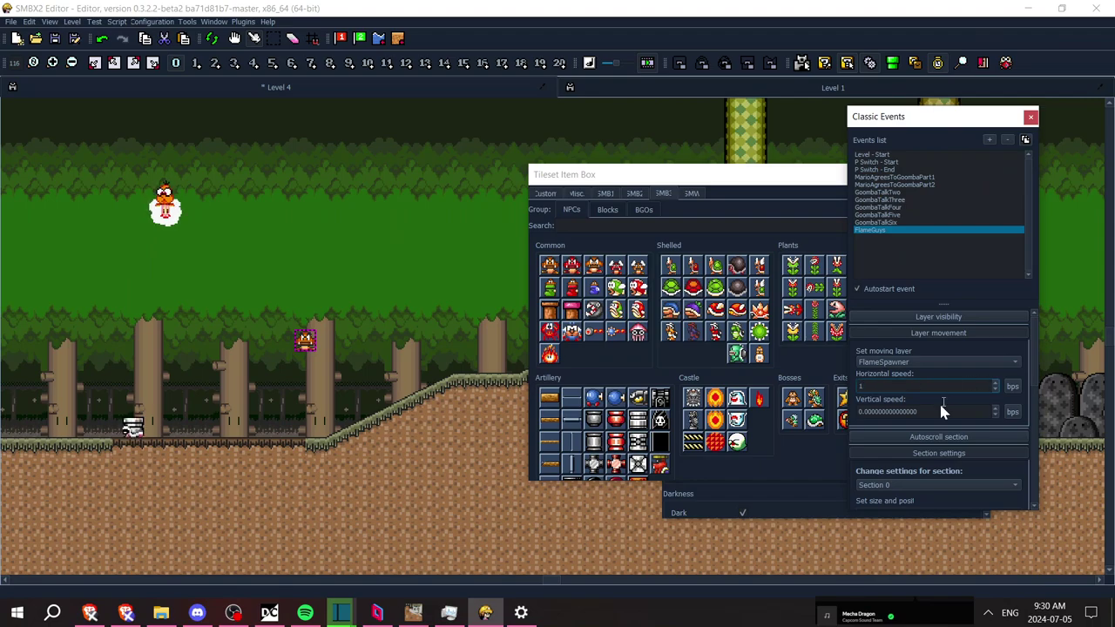
key(Tab)
key(Return)
Replace the Goomba with a Hot Foot flame generator just below the Lakitu, its current and attached layers both set to FlameSpawner
click(410, 295)
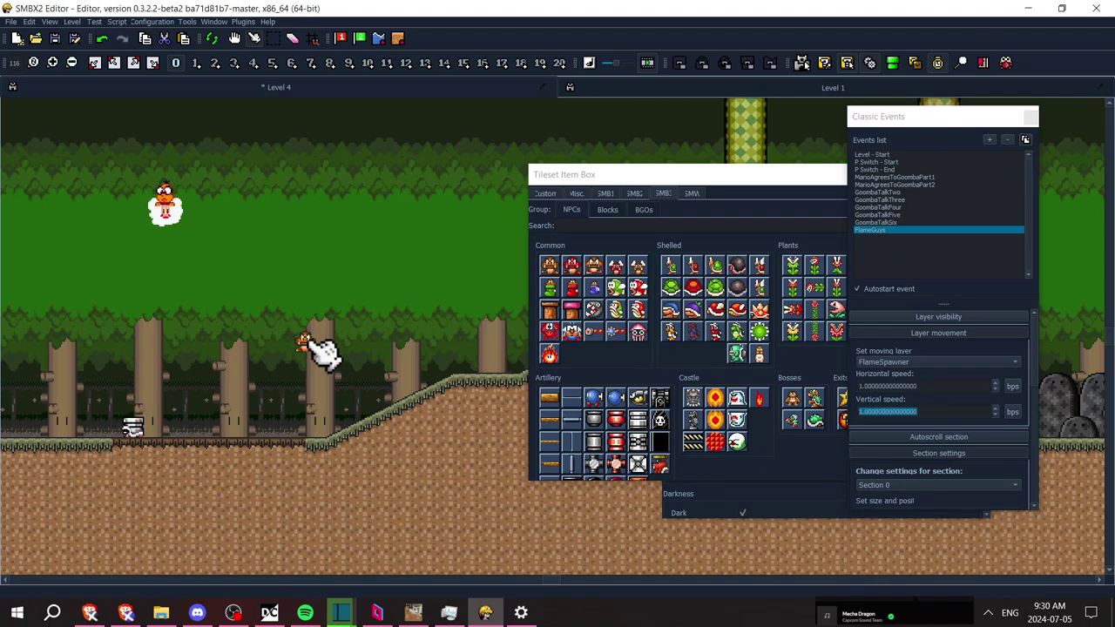
key(Delete)
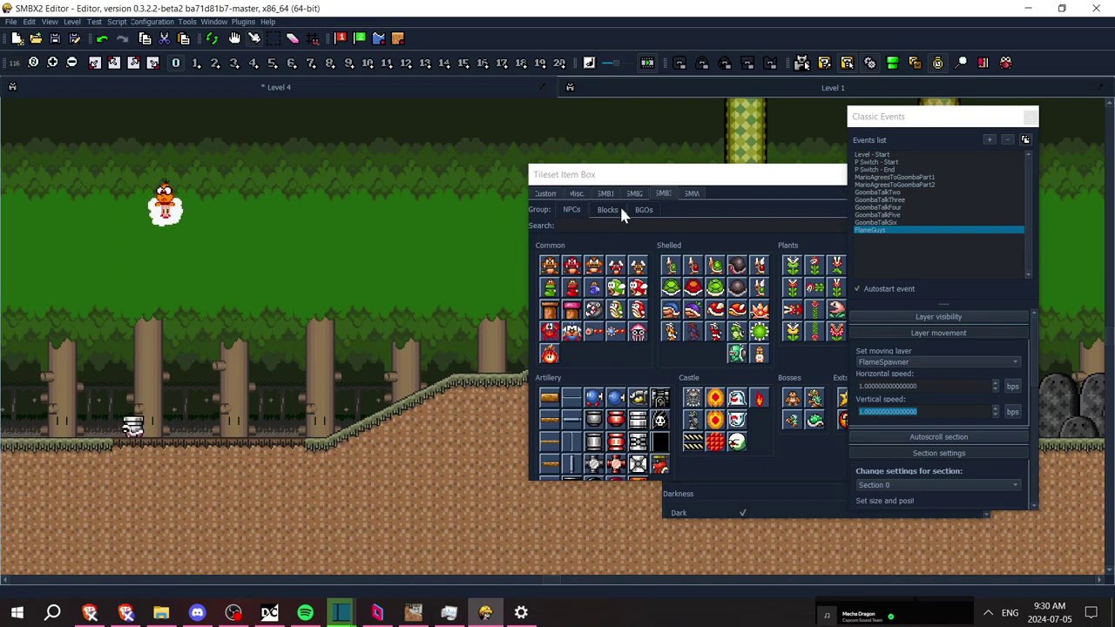
click(761, 400)
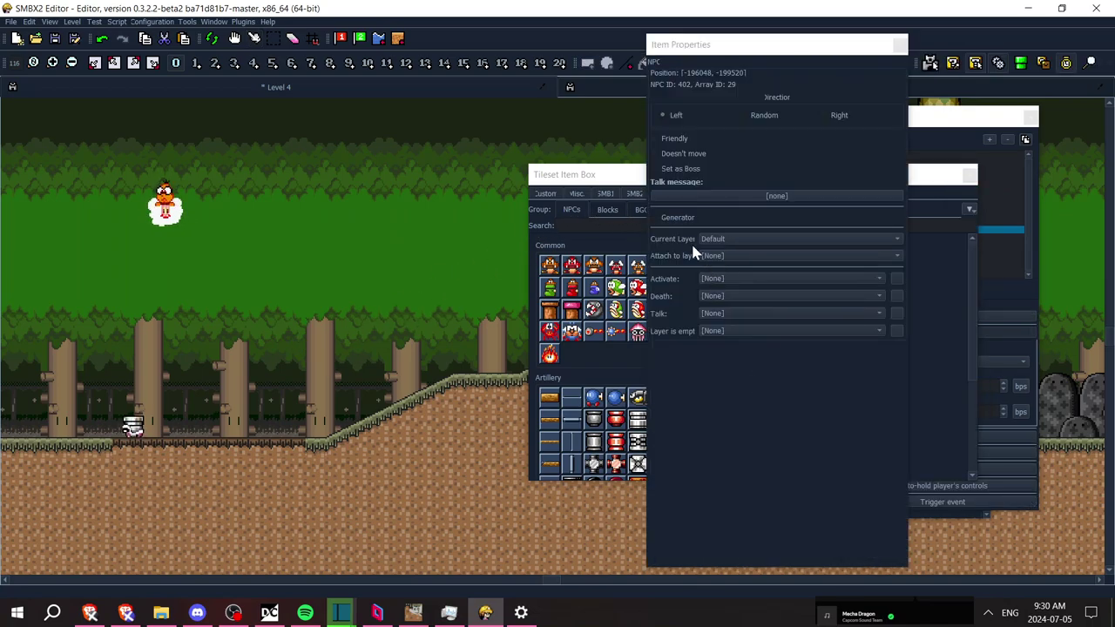
click(685, 219)
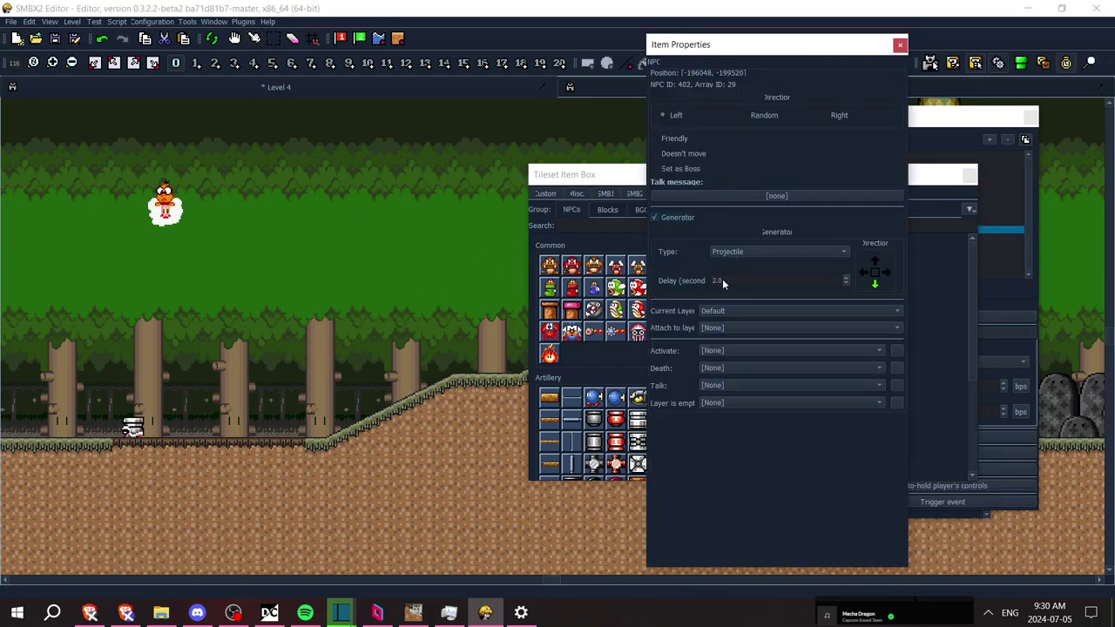
click(717, 313)
click(728, 363)
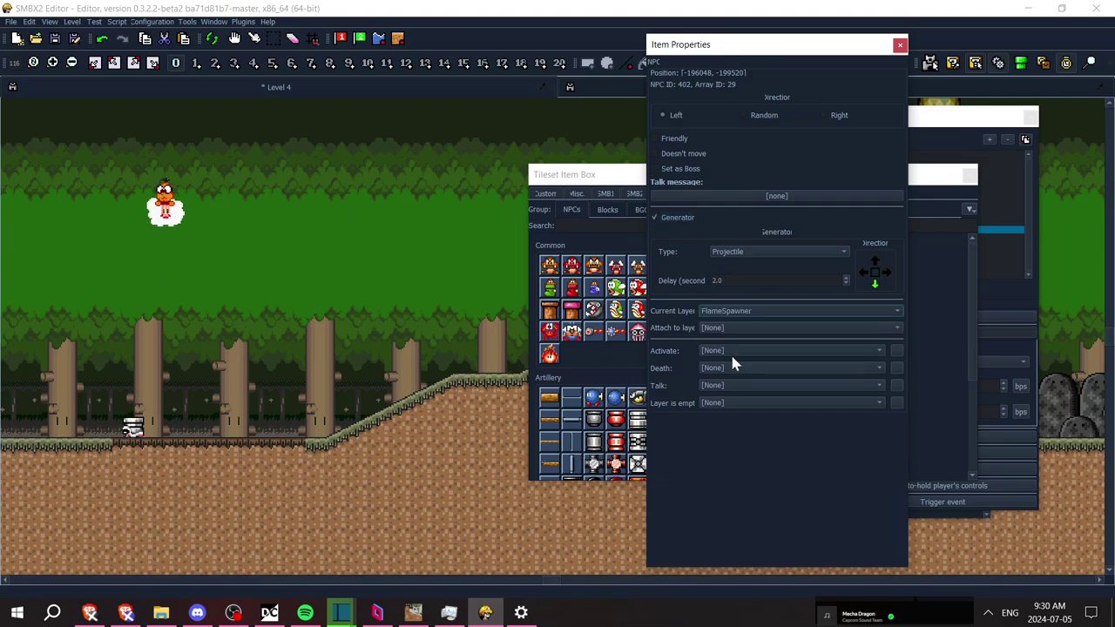
click(727, 328)
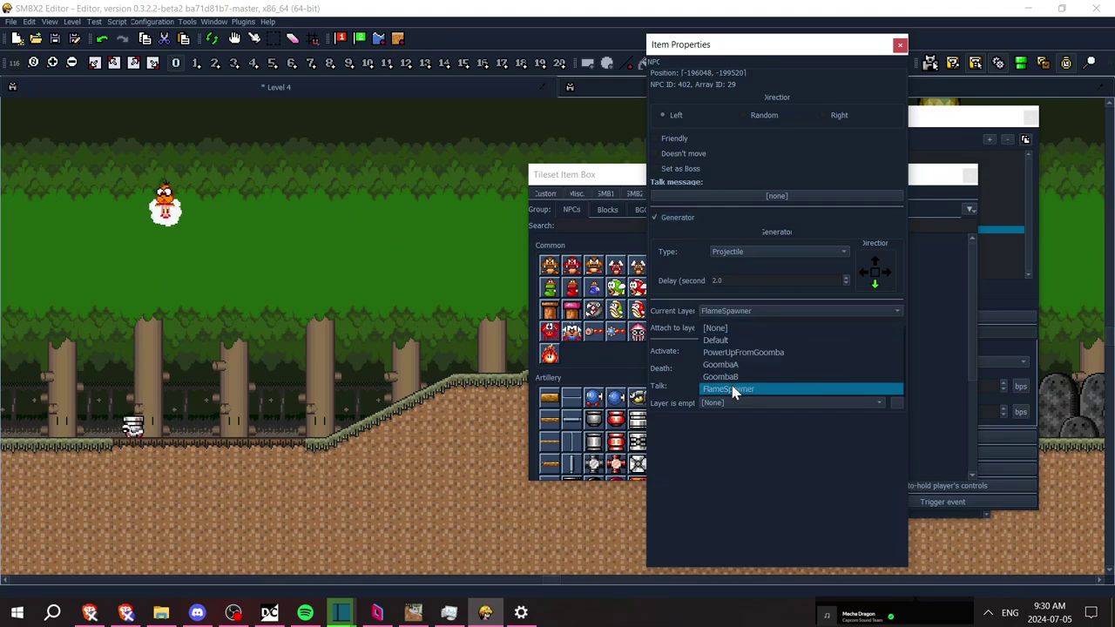
click(730, 389)
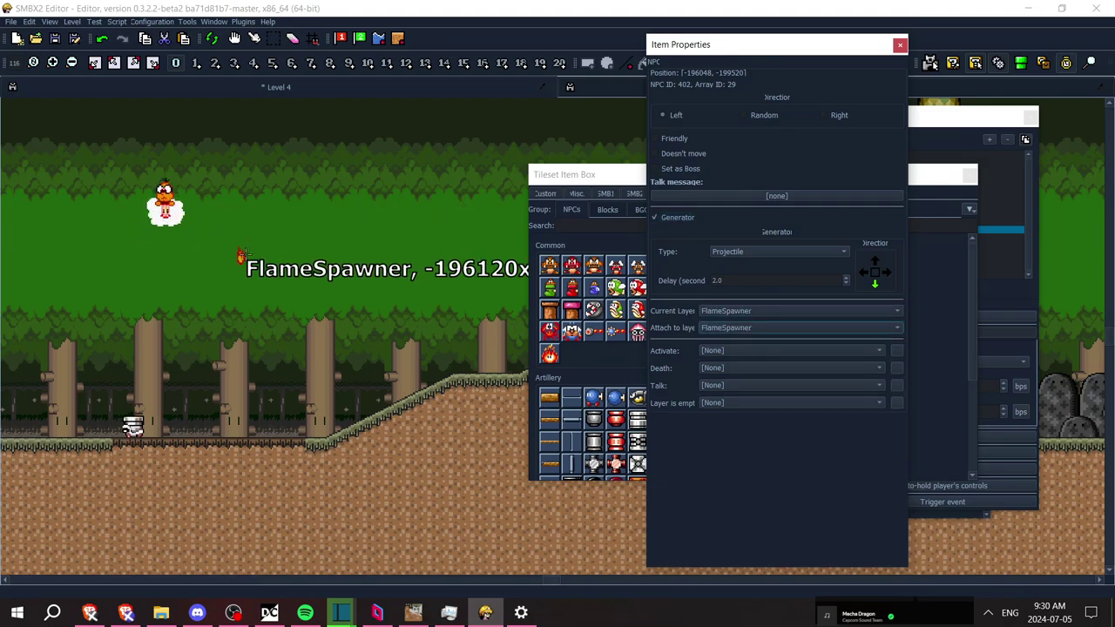
click(164, 246)
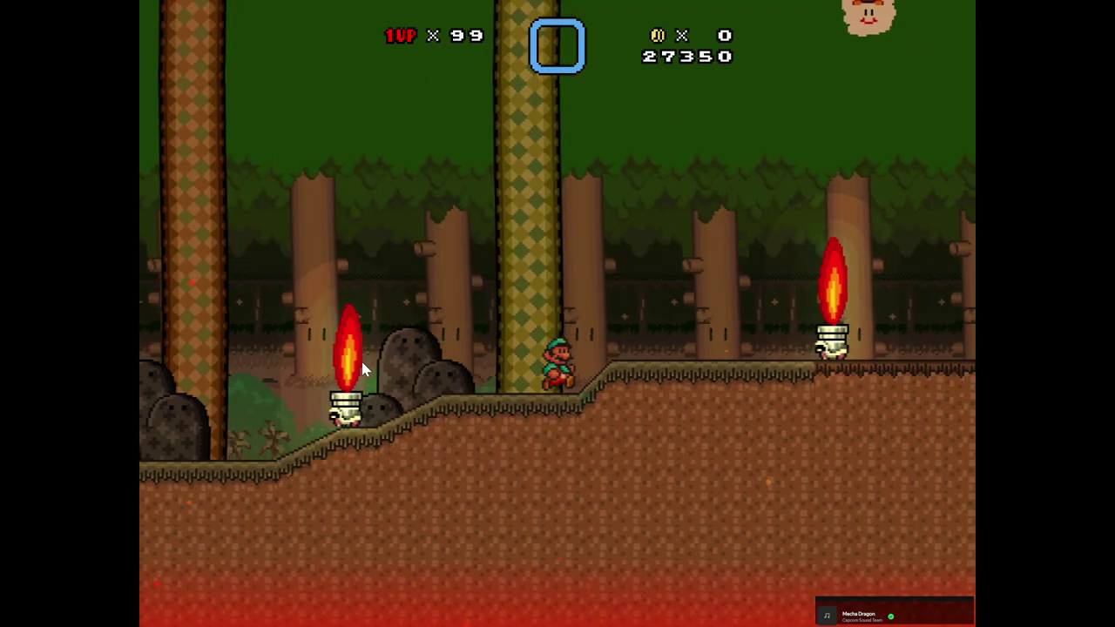
Playtest how the generated flames and the Lakitu behave by running and jumping through the forest, and exit the playtest
key(Right)
key(z)
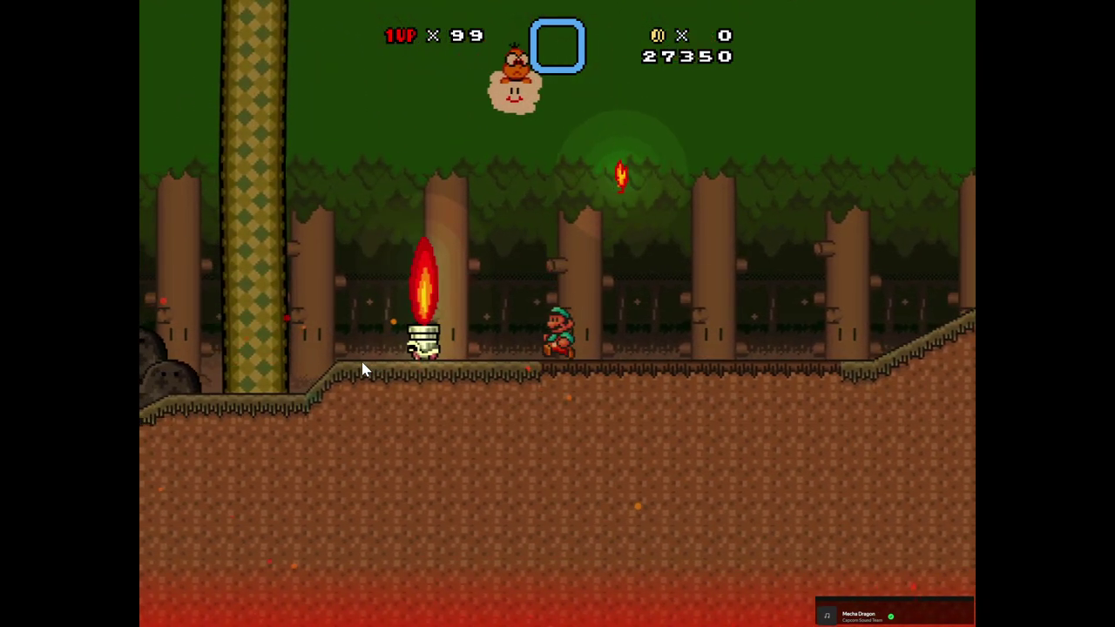
key(Right)
key(z)
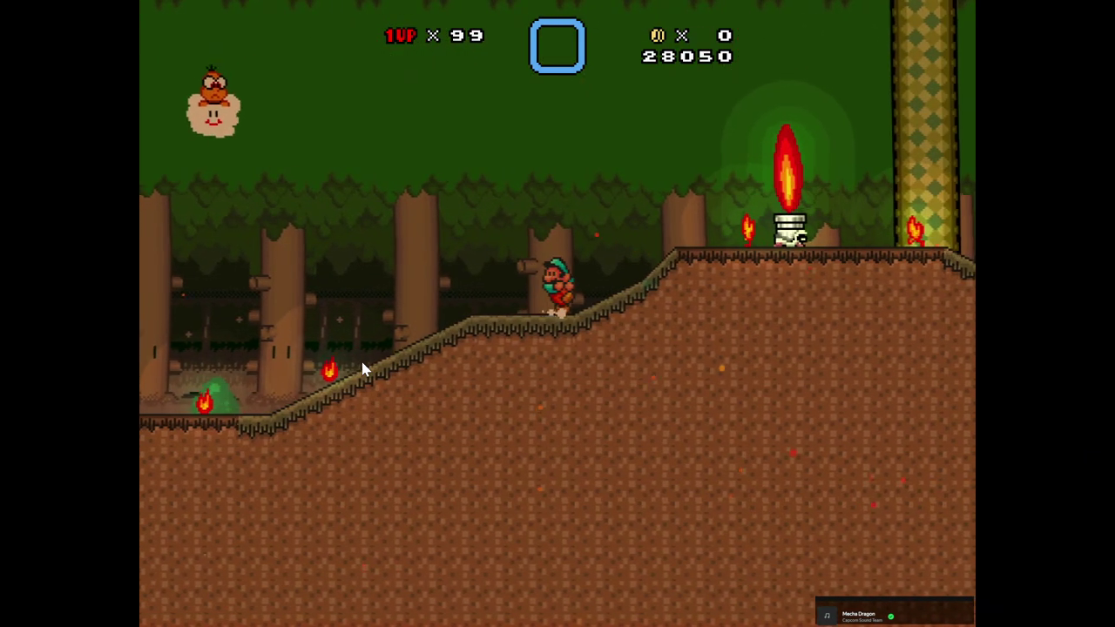
key(Escape)
key(Escape)
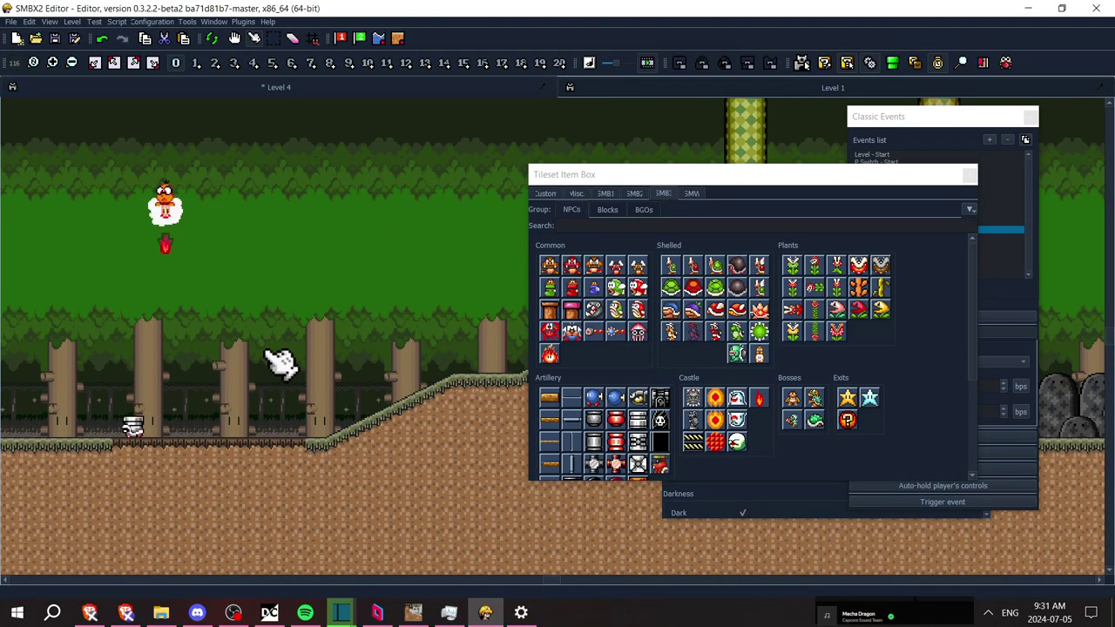
Check the flame generator's item properties and the Lakitu's layer assignment and available options
right_click(163, 244)
mouse_move(222, 254)
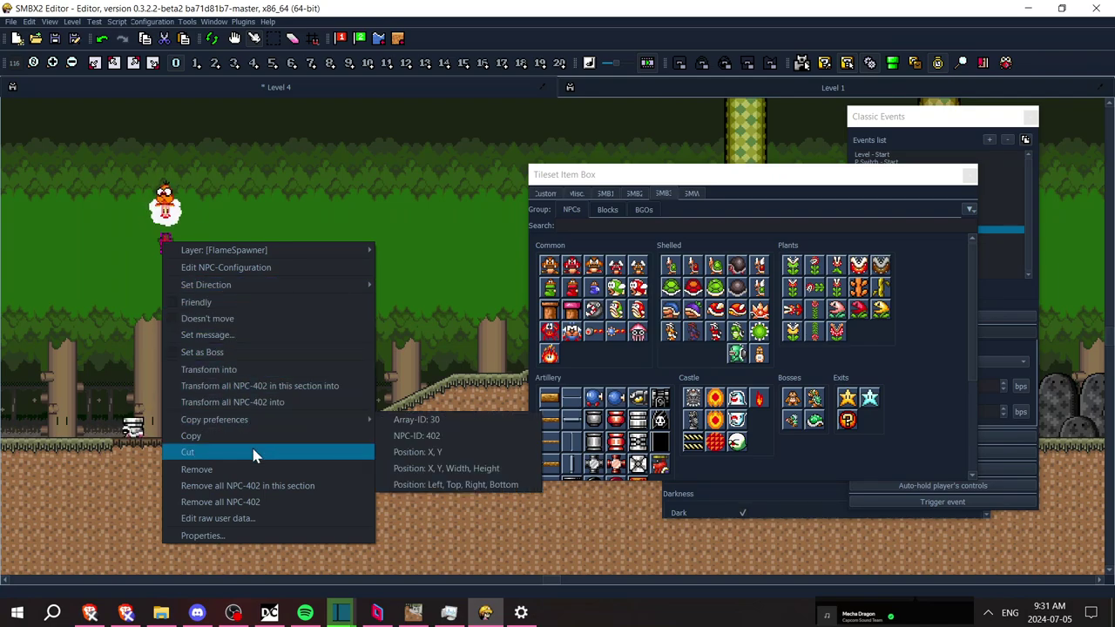
click(219, 535)
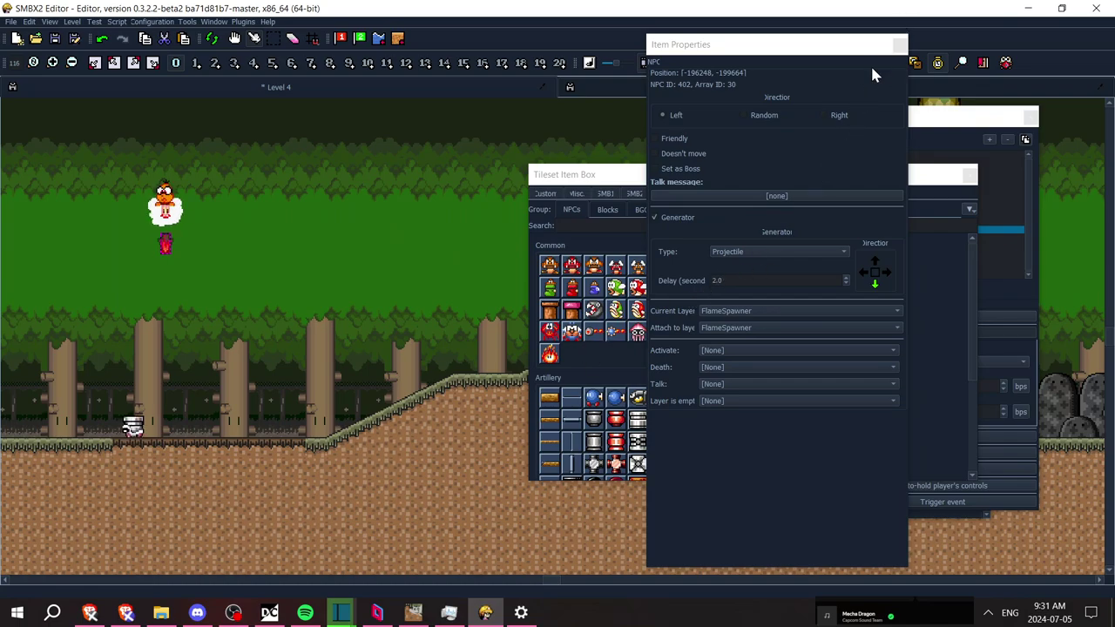
click(179, 228)
right_click(159, 219)
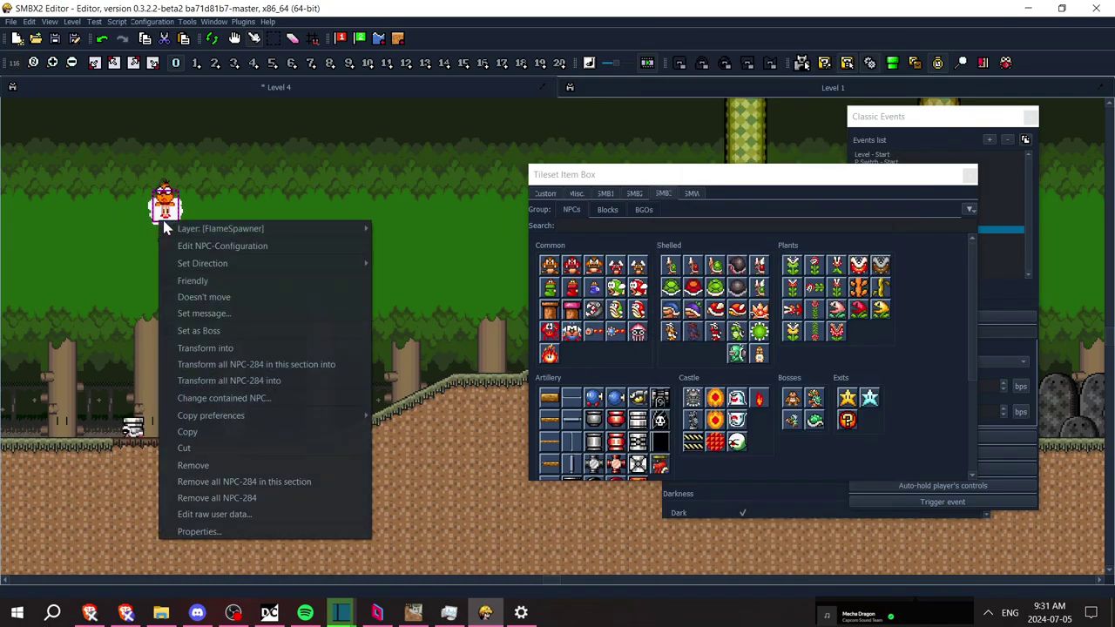
mouse_move(218, 230)
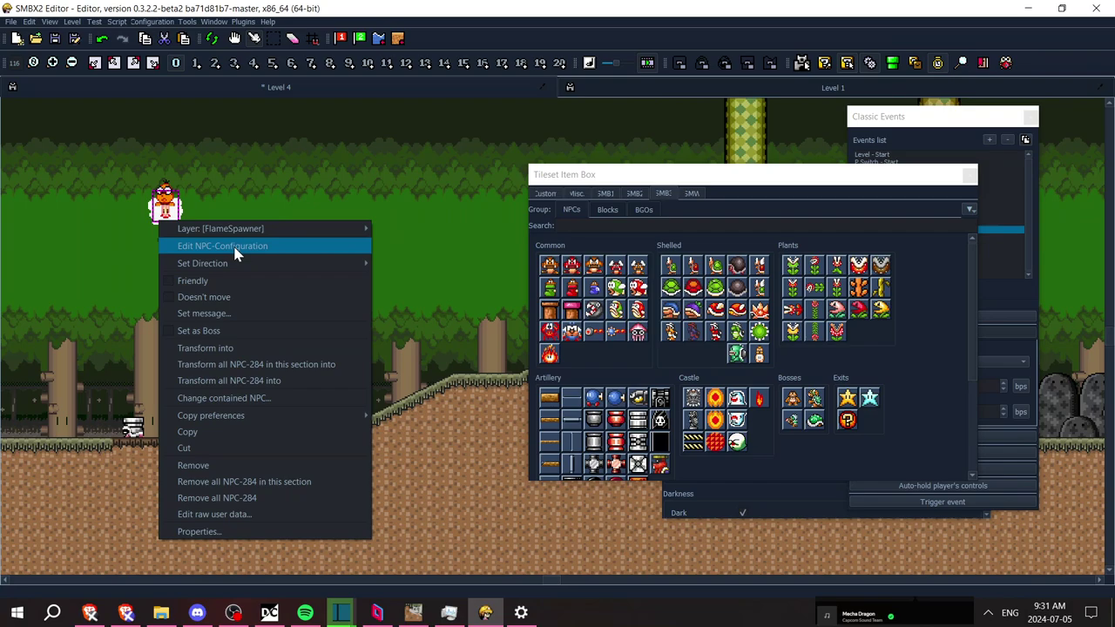
click(431, 146)
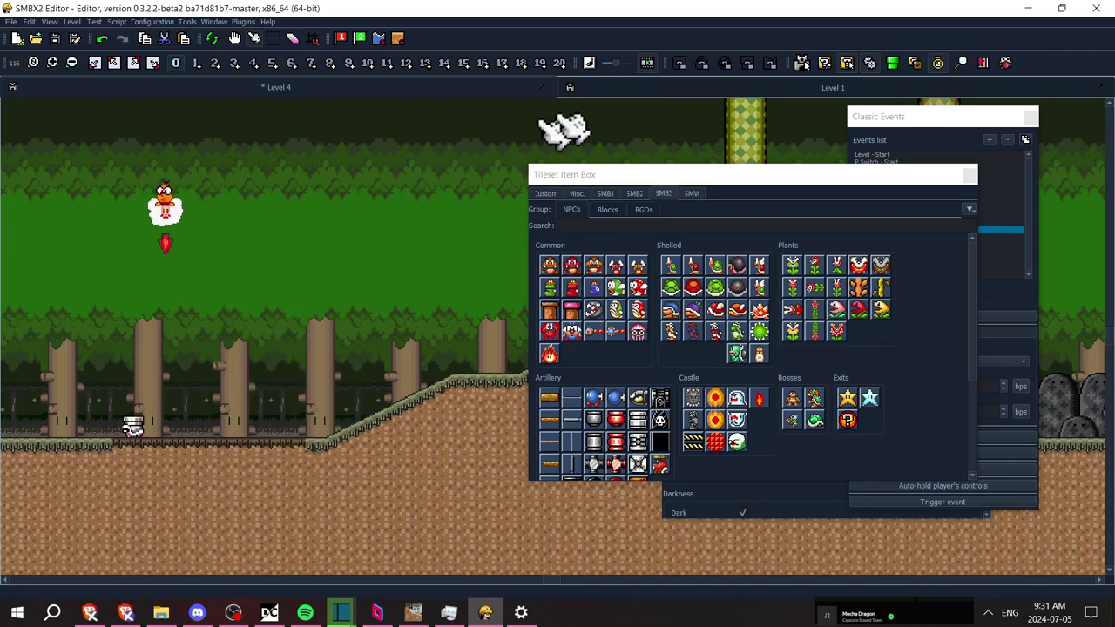
Review the level's layer list and the FlameGuys event's common, section and layer visibility settings
click(917, 64)
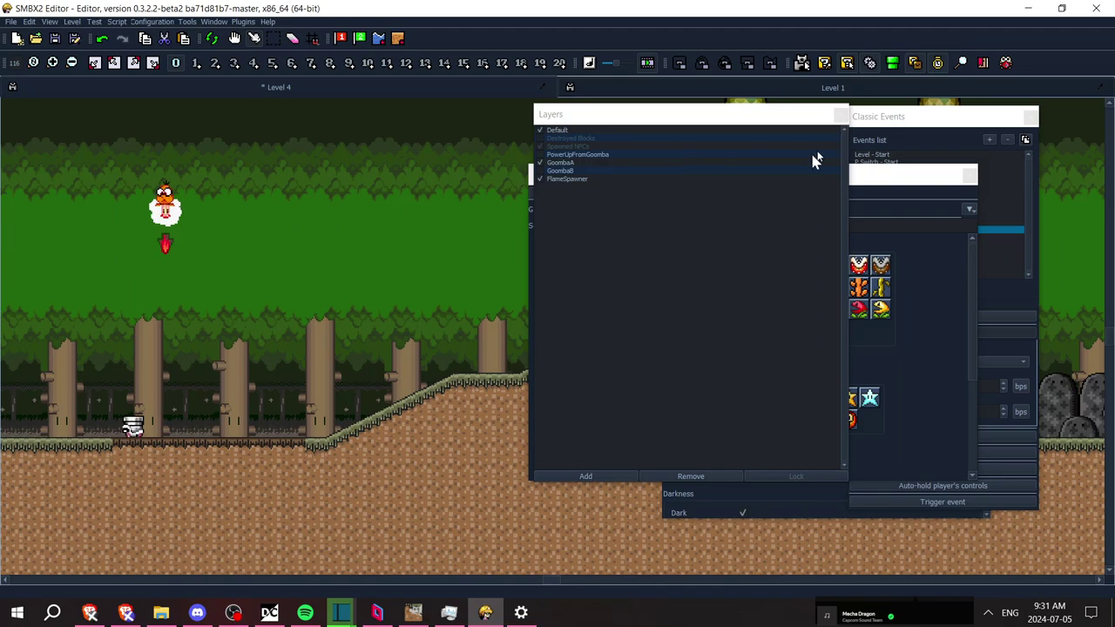
click(842, 116)
click(939, 64)
click(939, 63)
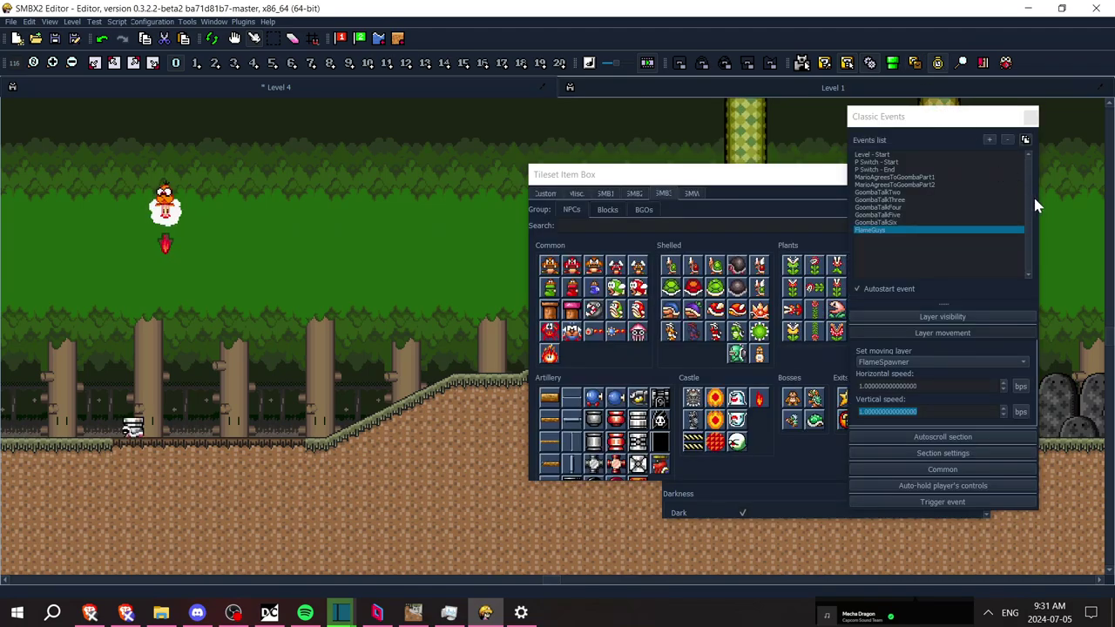
click(944, 470)
scroll(1028, 453, down, 4)
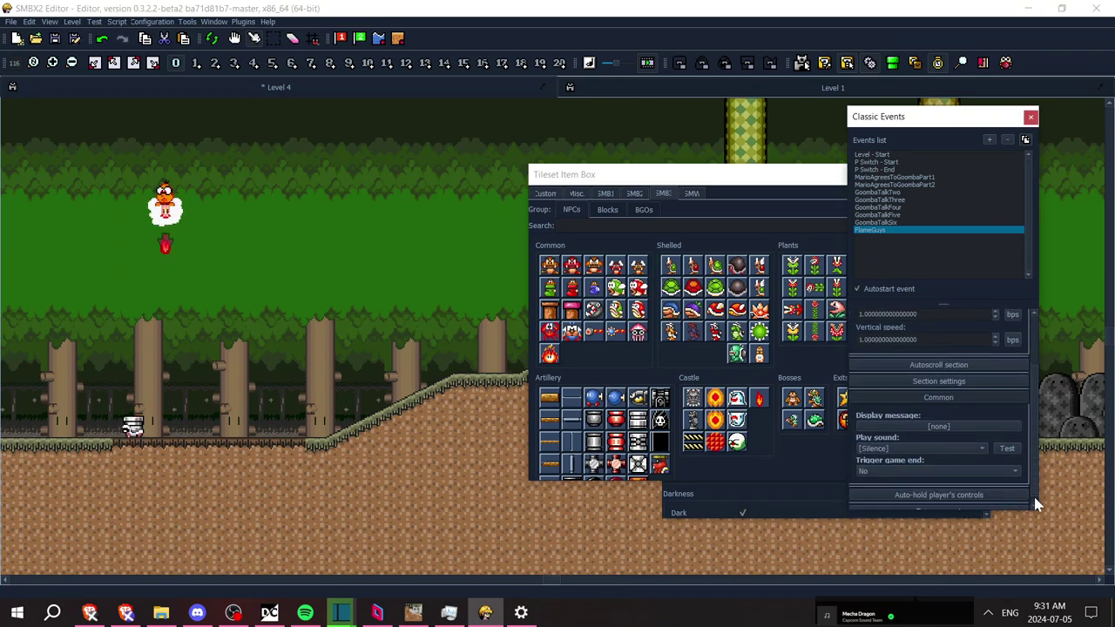
scroll(1035, 489, up, 3)
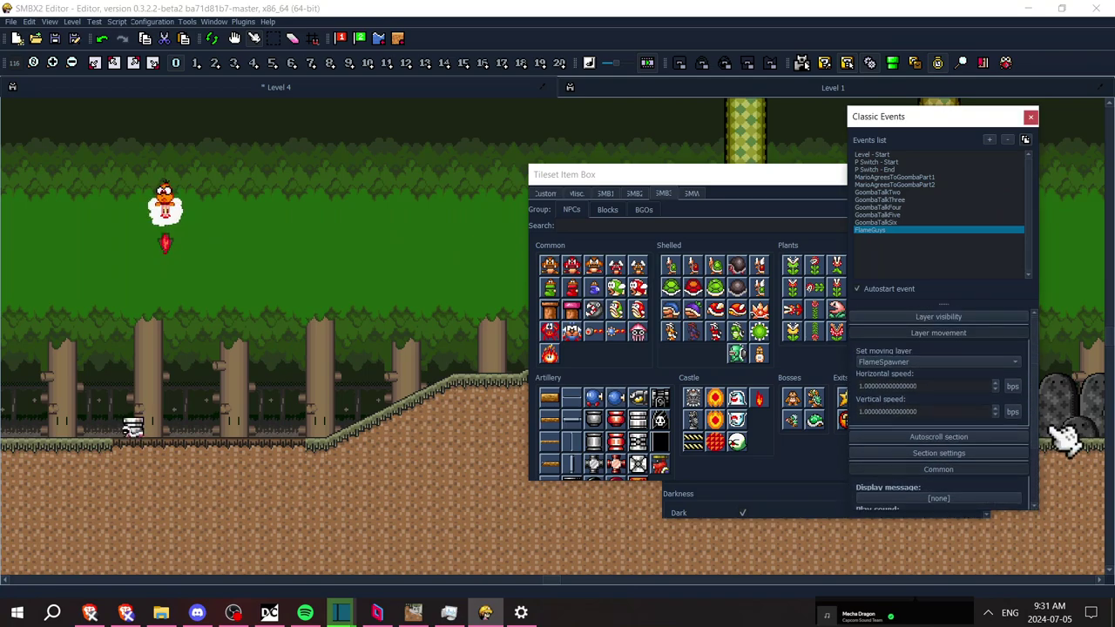
click(967, 453)
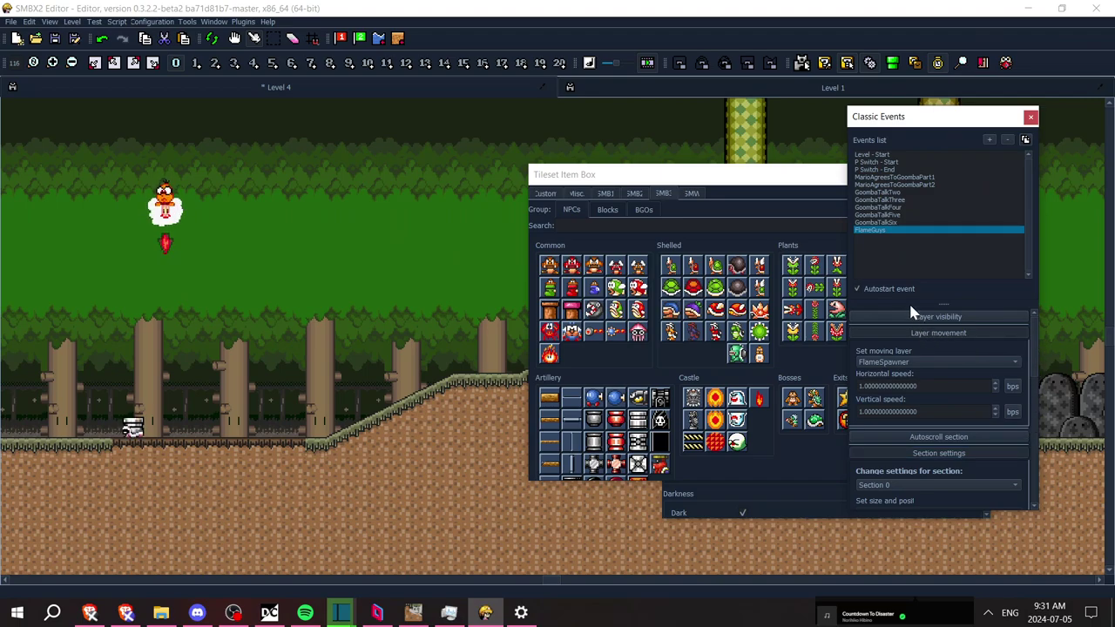
click(931, 317)
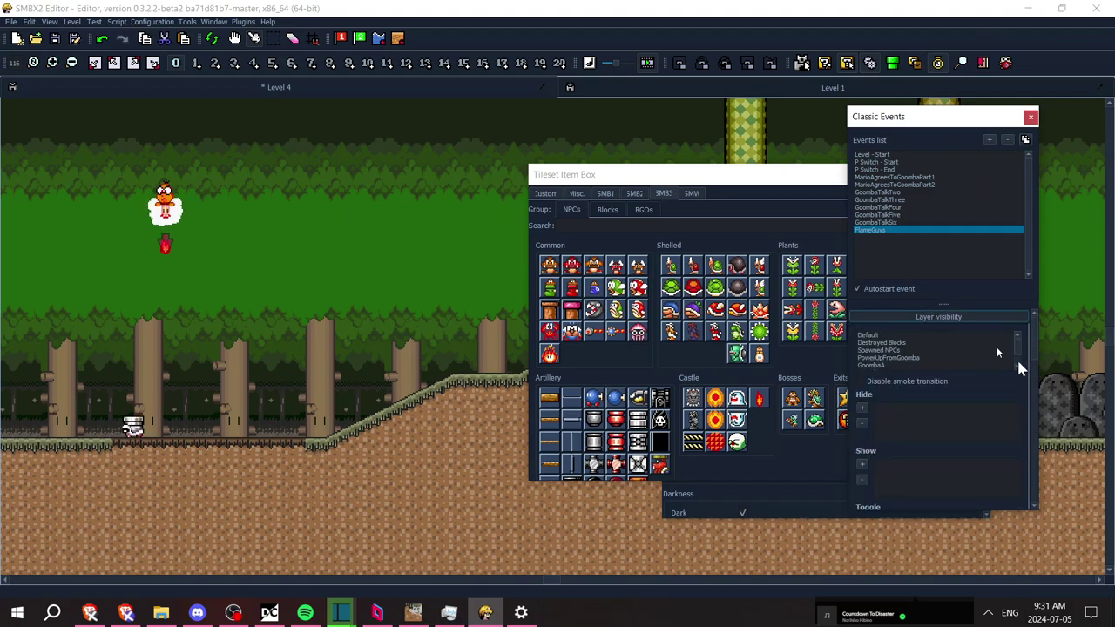
mouse_move(1033, 356)
mouse_down()
mouse_move(1032, 406)
mouse_move(1033, 339)
mouse_up()
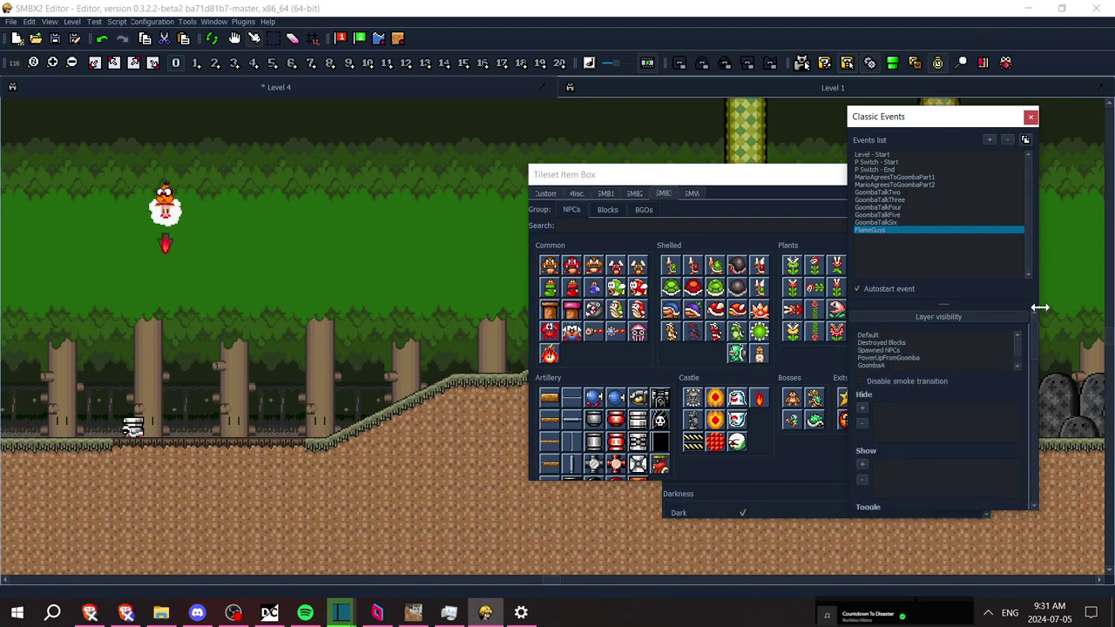
scroll(1021, 347, down, 1)
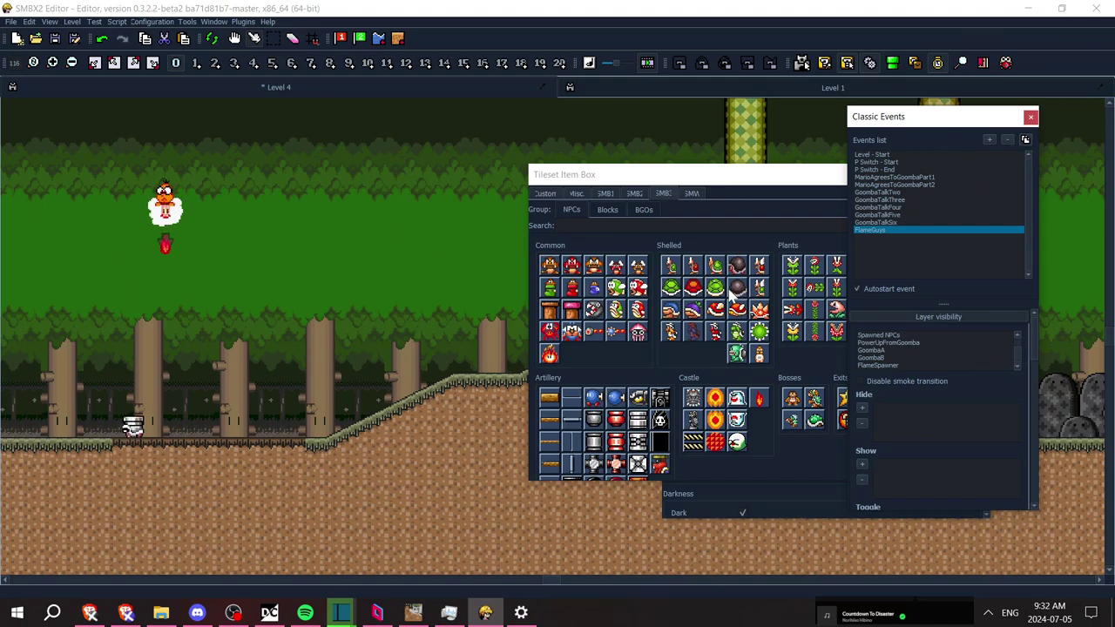
Delete the Hot Foot flame generator just below the Lakitu
click(633, 194)
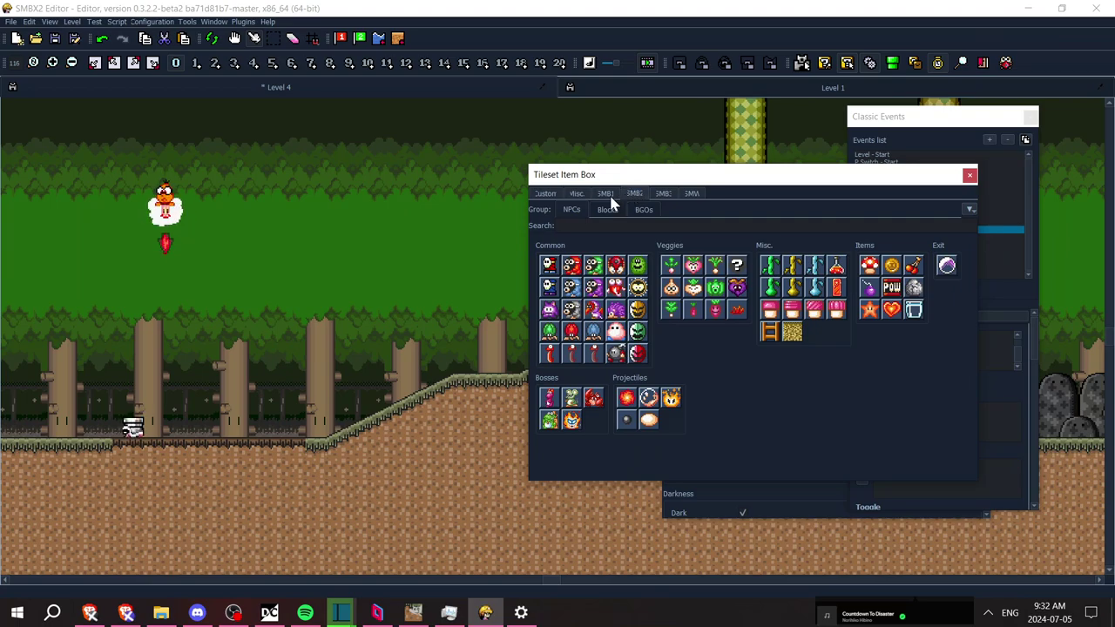
click(606, 194)
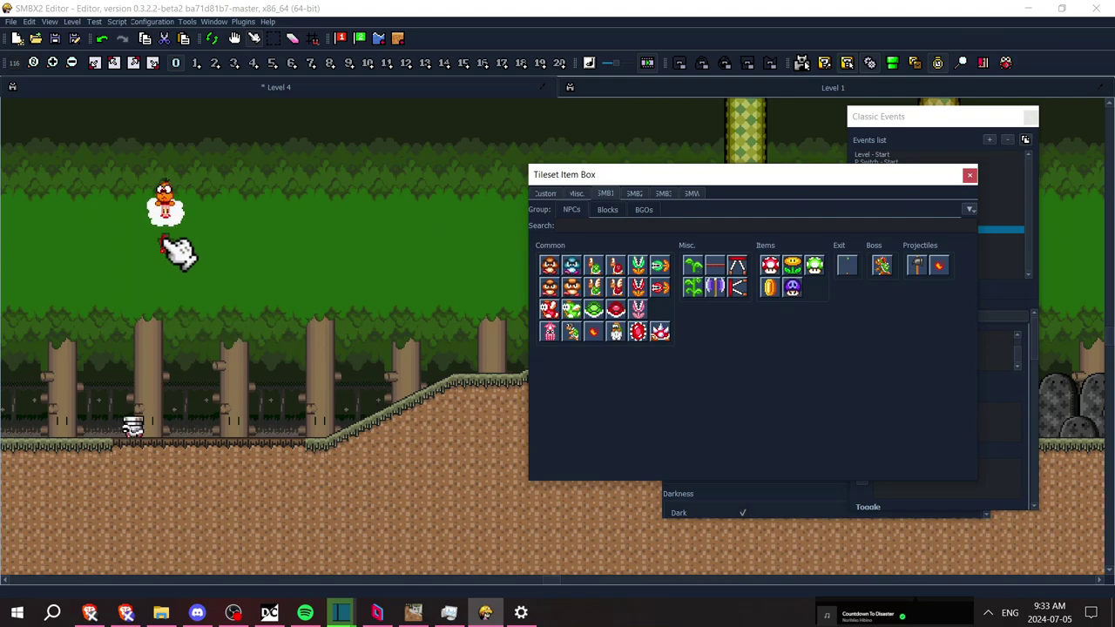
click(179, 250)
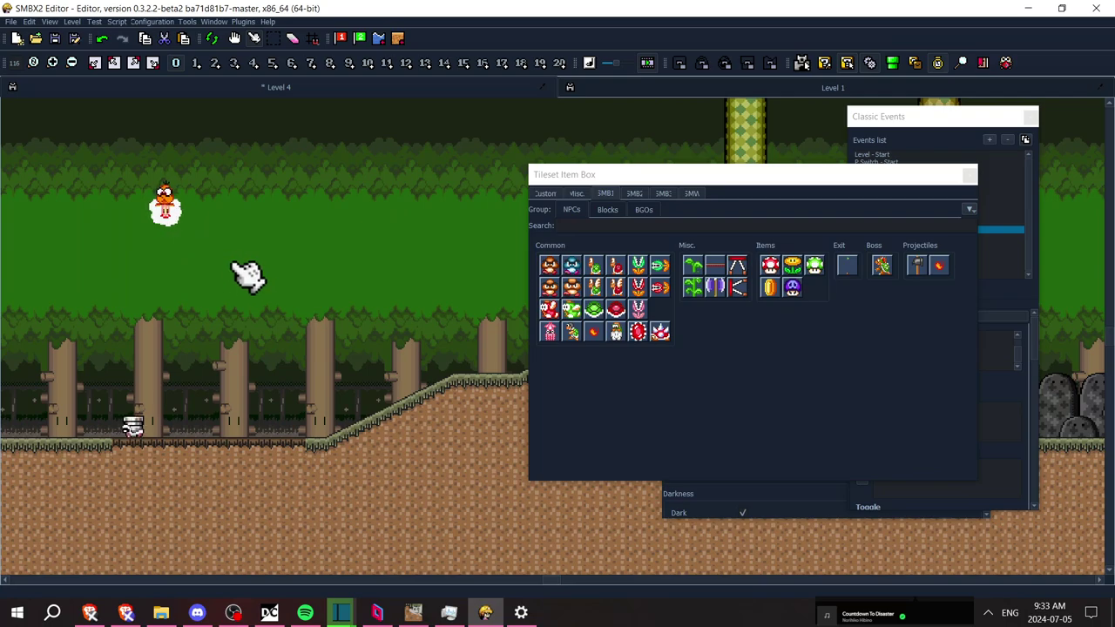
key(Right)
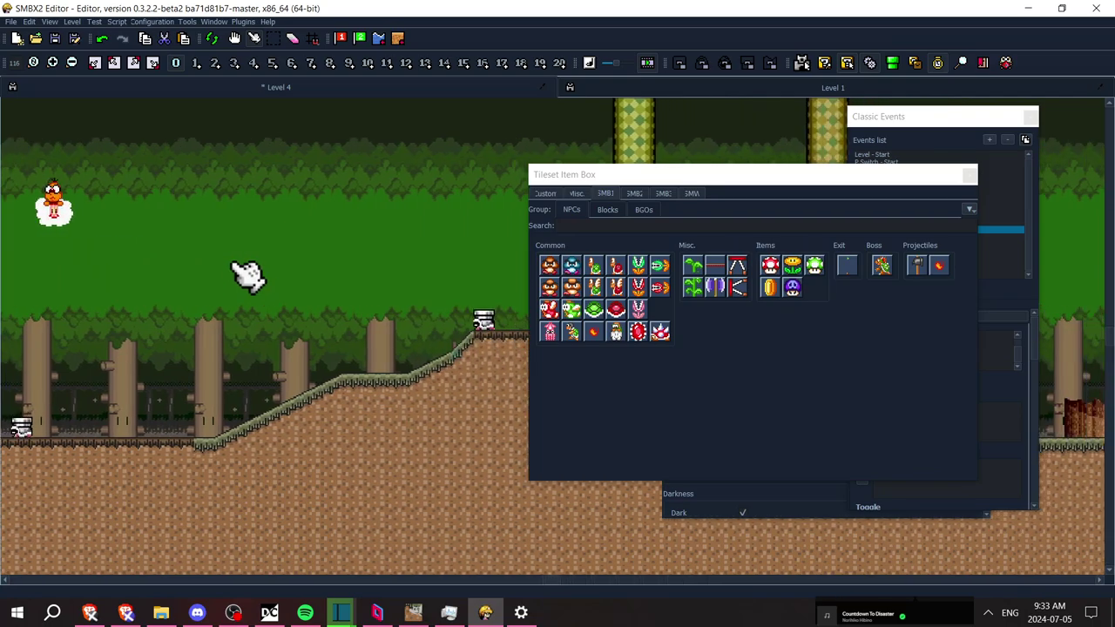
Try to swap the existing Lakitu for the SMB1 one by deleting the old NPC and choosing the new one for placement
click(616, 332)
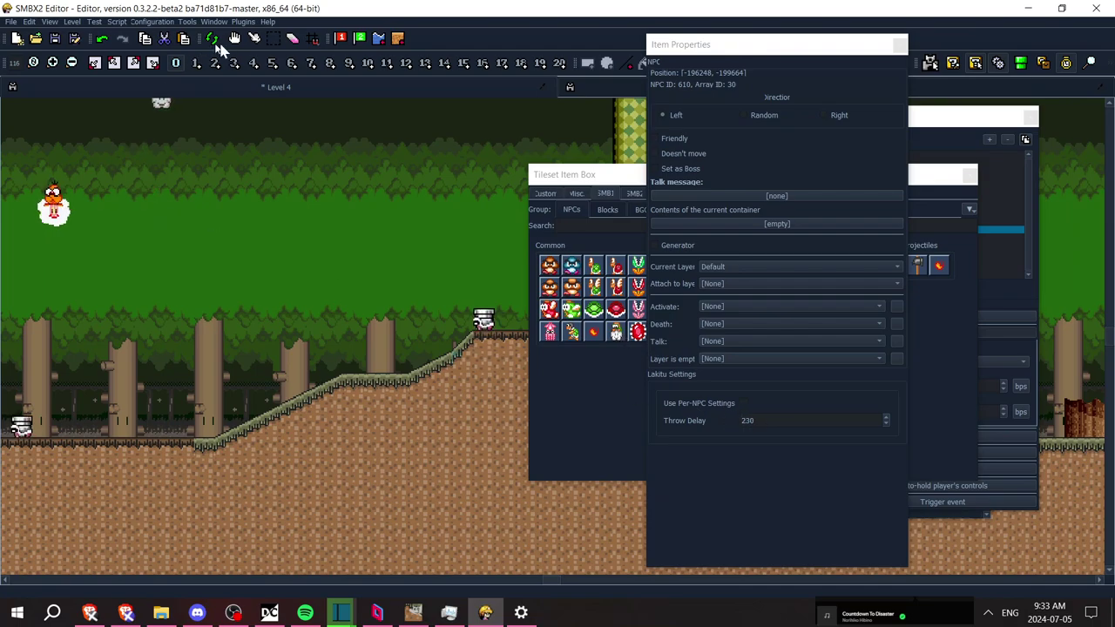
click(255, 38)
click(54, 215)
key(Delete)
click(616, 331)
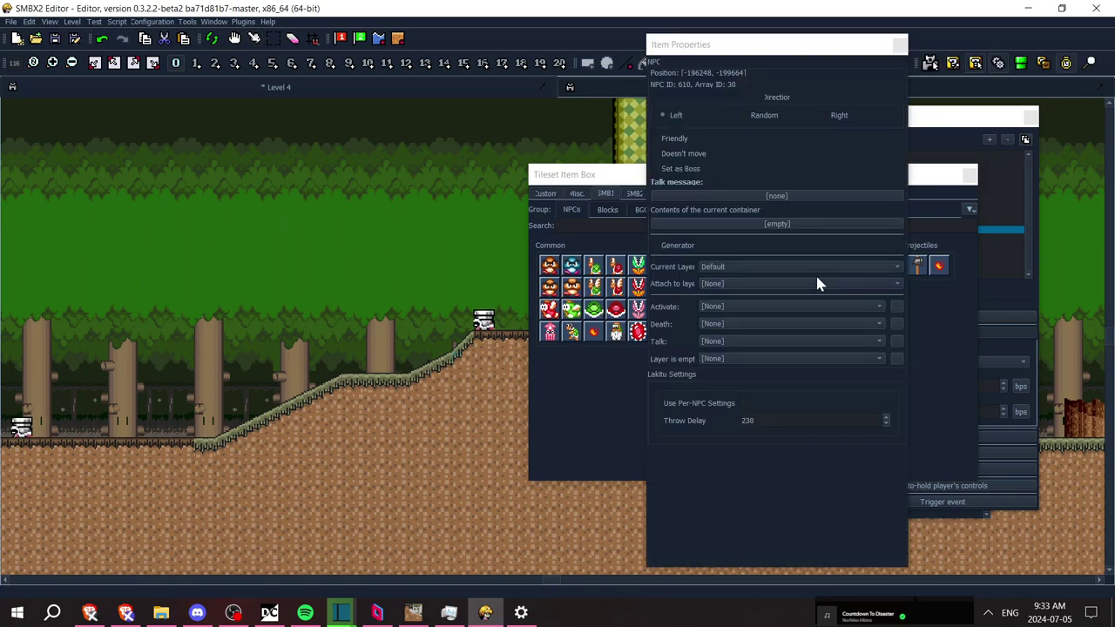
Set the SMB1 Lakitu's contained NPC to Hot Foot
click(741, 214)
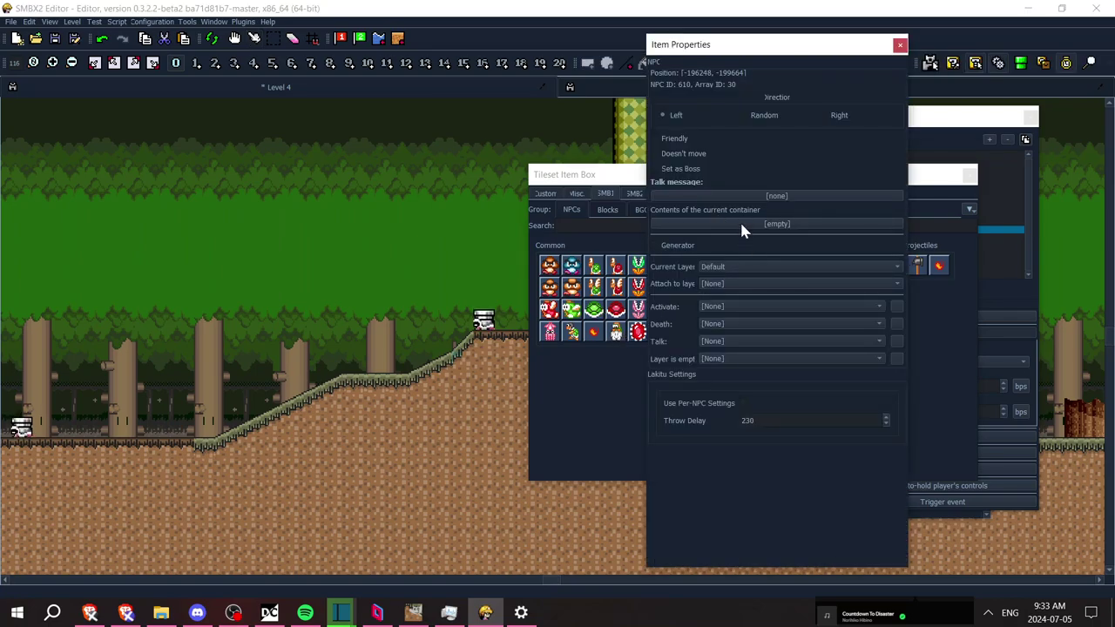
click(742, 224)
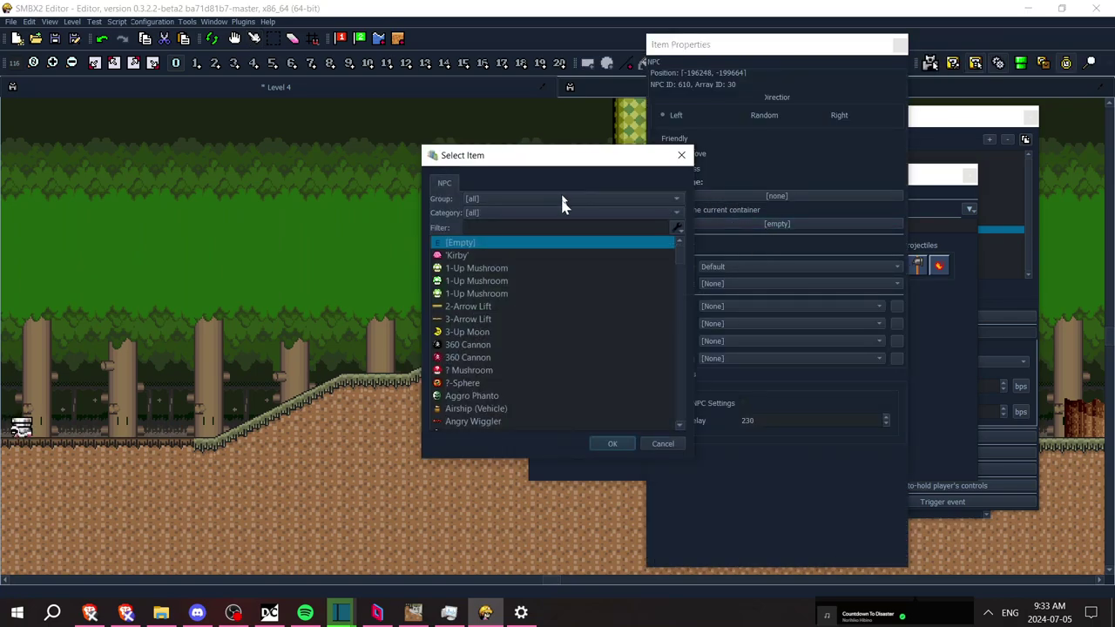
text(hot foot)
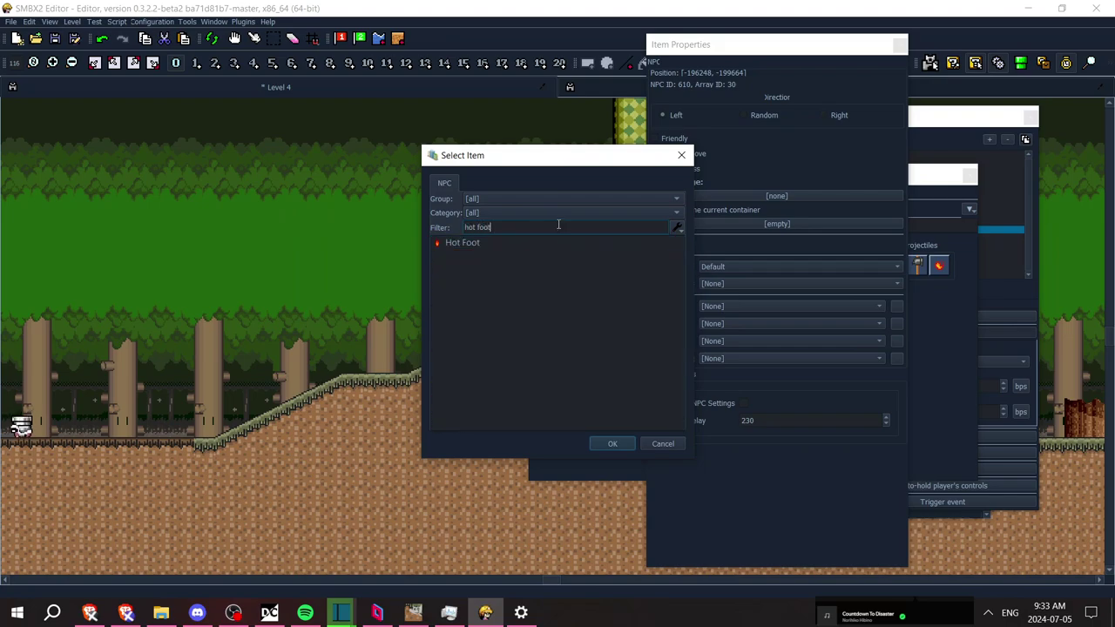
click(480, 243)
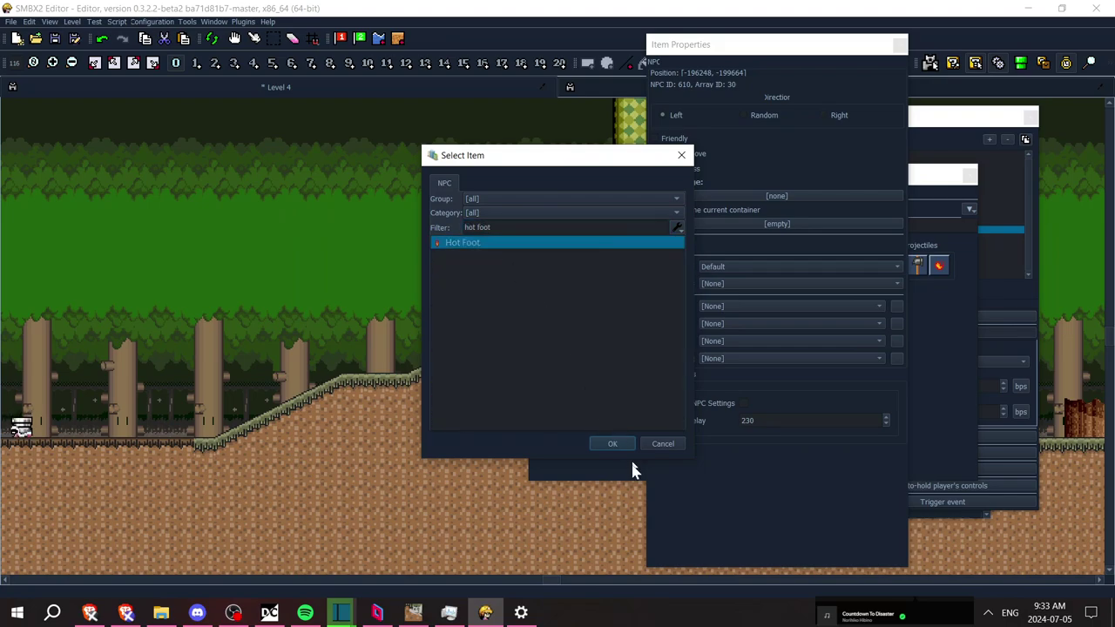
click(612, 444)
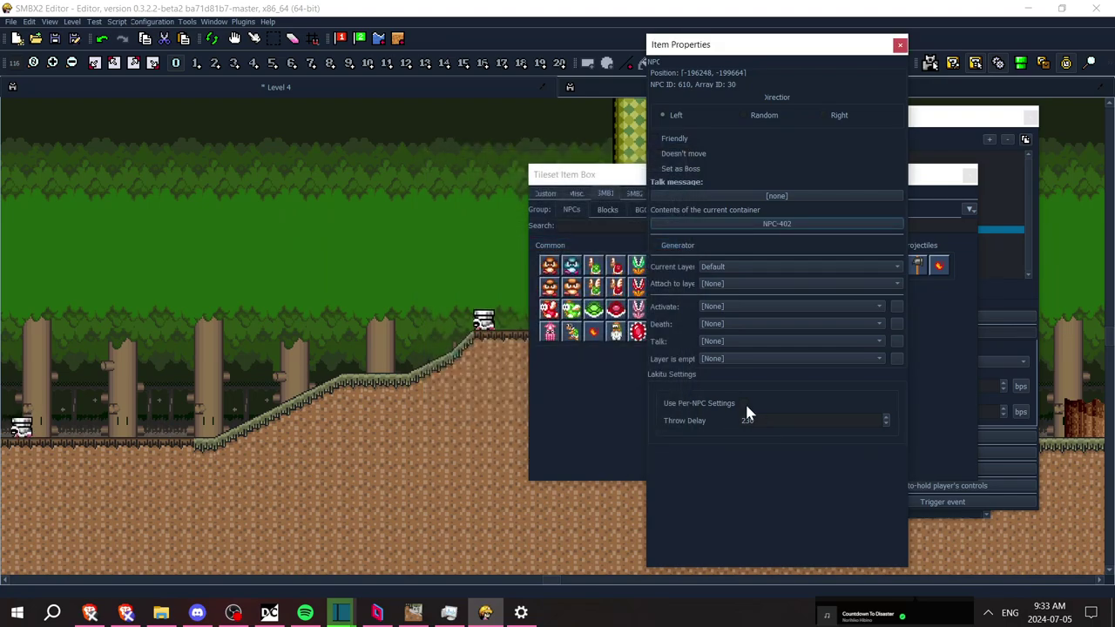
Give the SMB1 Lakitu a throw delay of 111 in its Lakitu settings and place it in the air above the forest slope
click(746, 405)
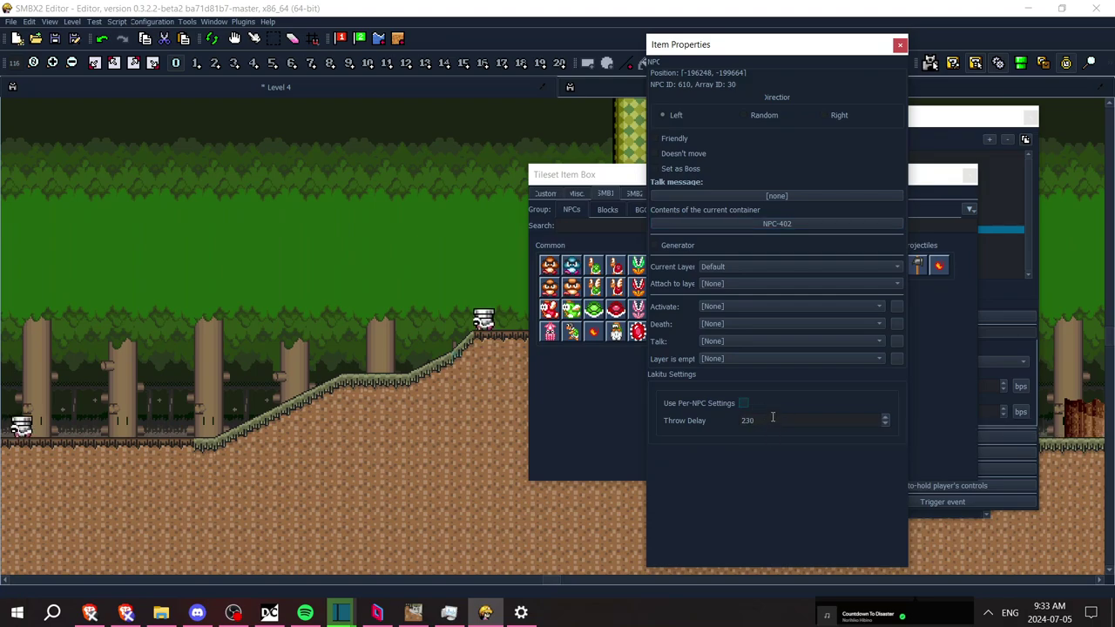
click(772, 418)
key(ctrl+a)
text(111)
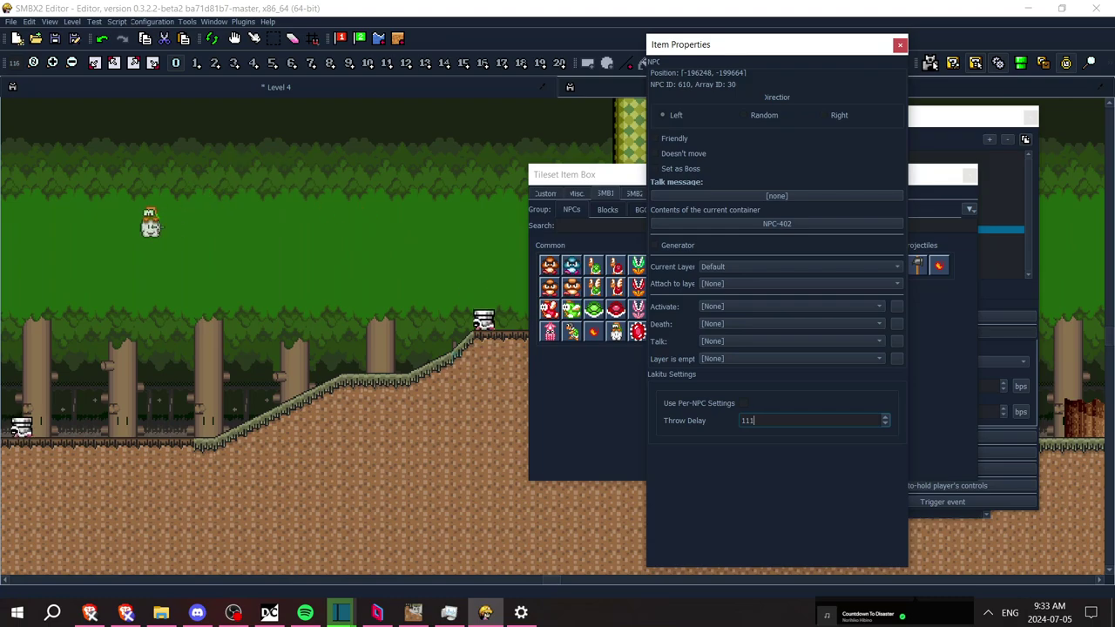
click(161, 223)
click(254, 39)
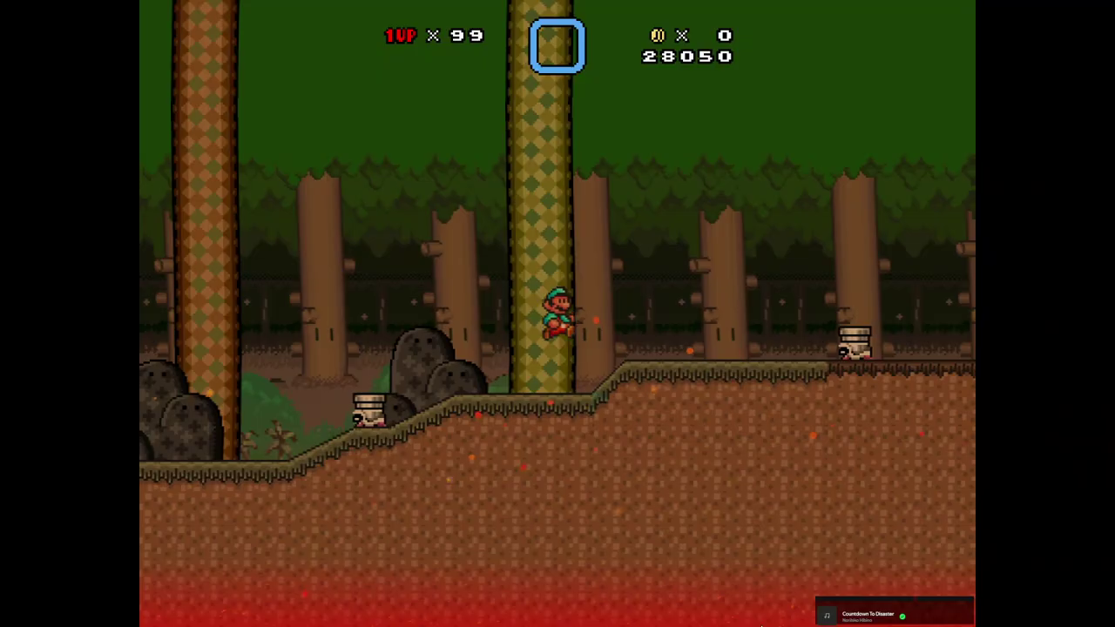
Playtest how the SMB1 Lakitu throws Hot Foot flames by running and jumping beneath it, and exit the playtest
key(Right)
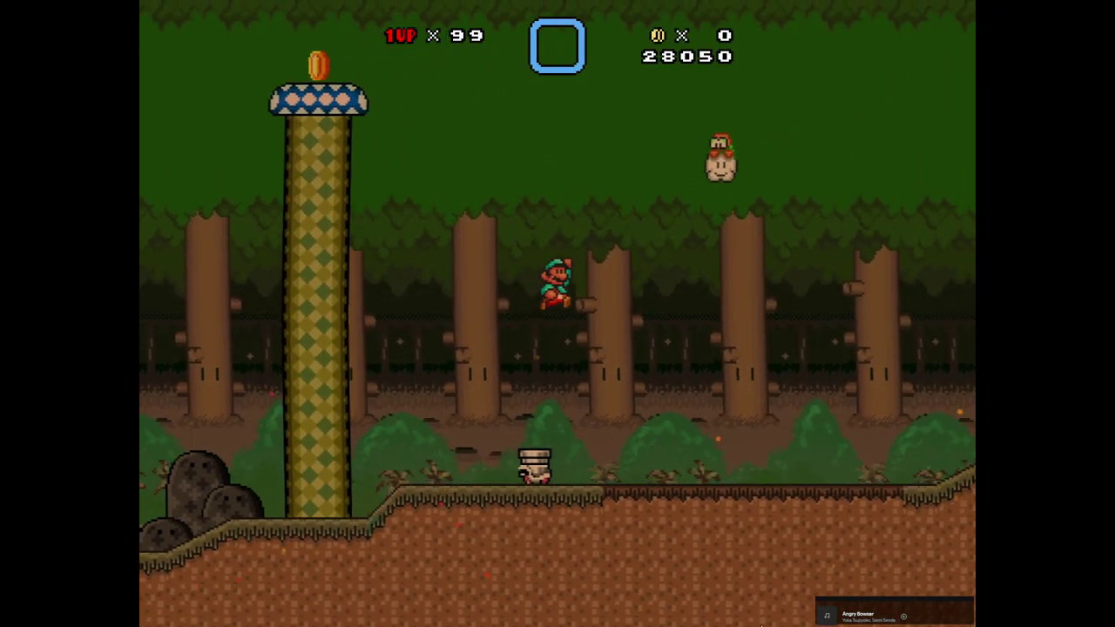
key(Right)
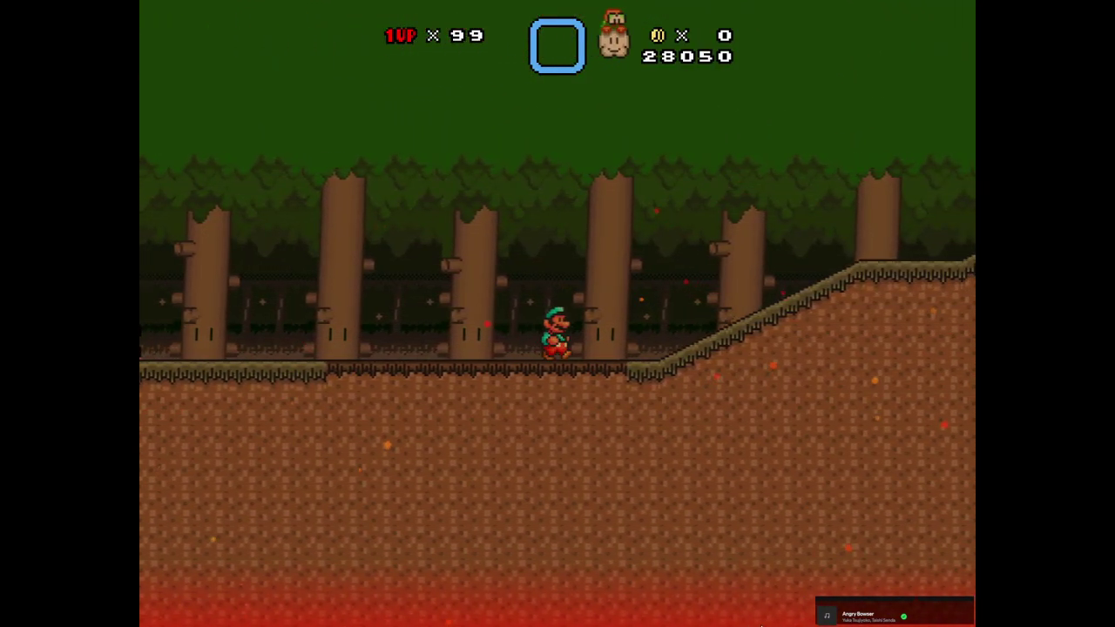
key(Right)
key(z)
key(Left)
key(z)
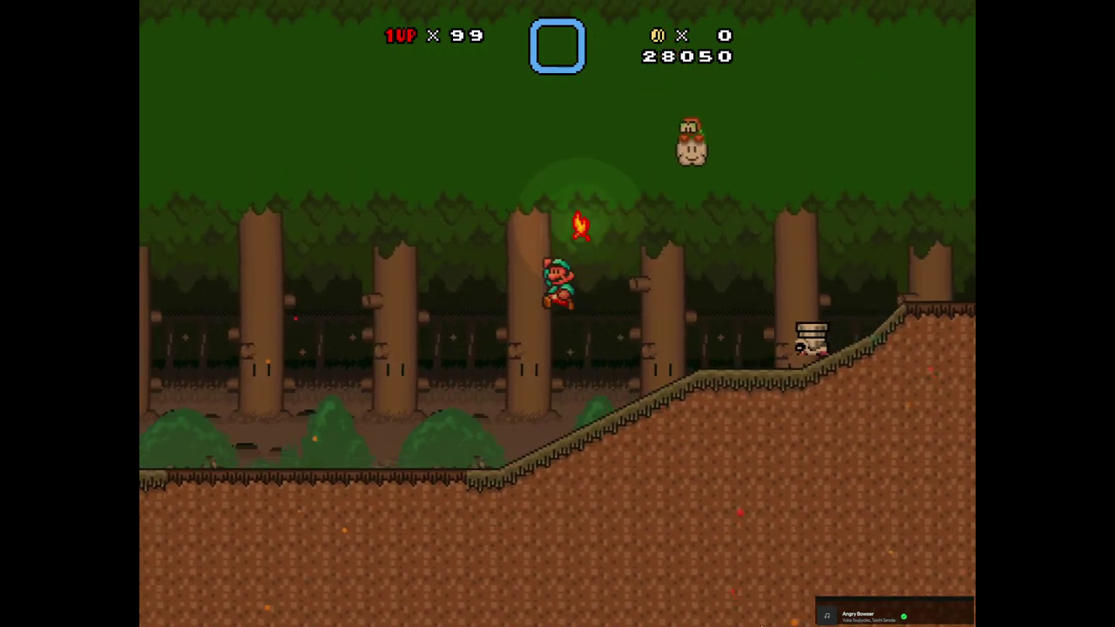
key(Left)
key(z)
key(Right)
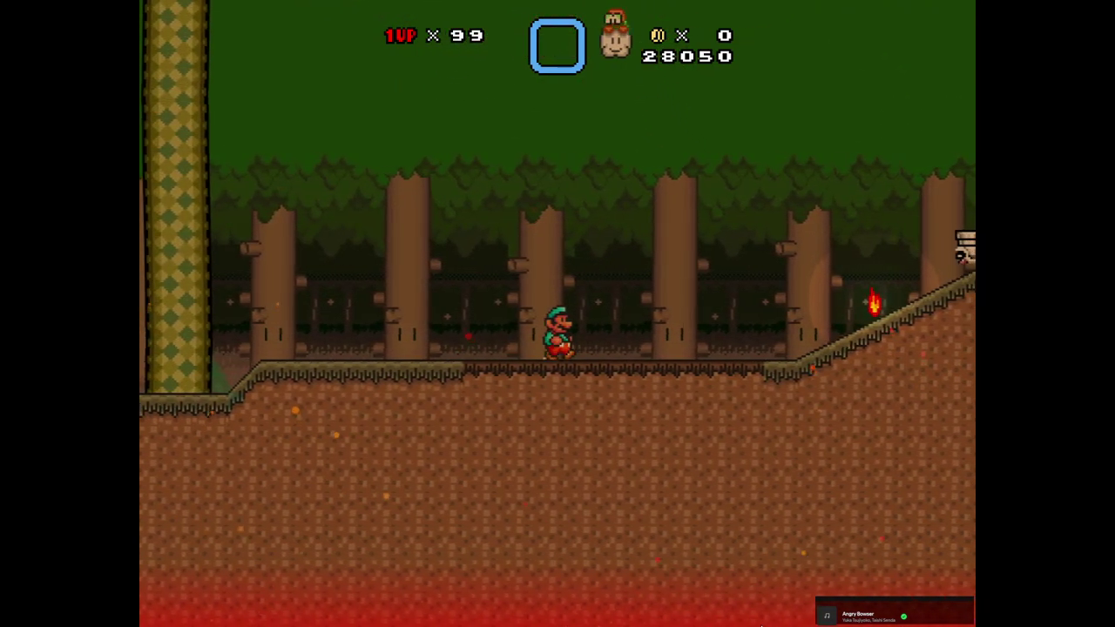
key(Right)
key(Left)
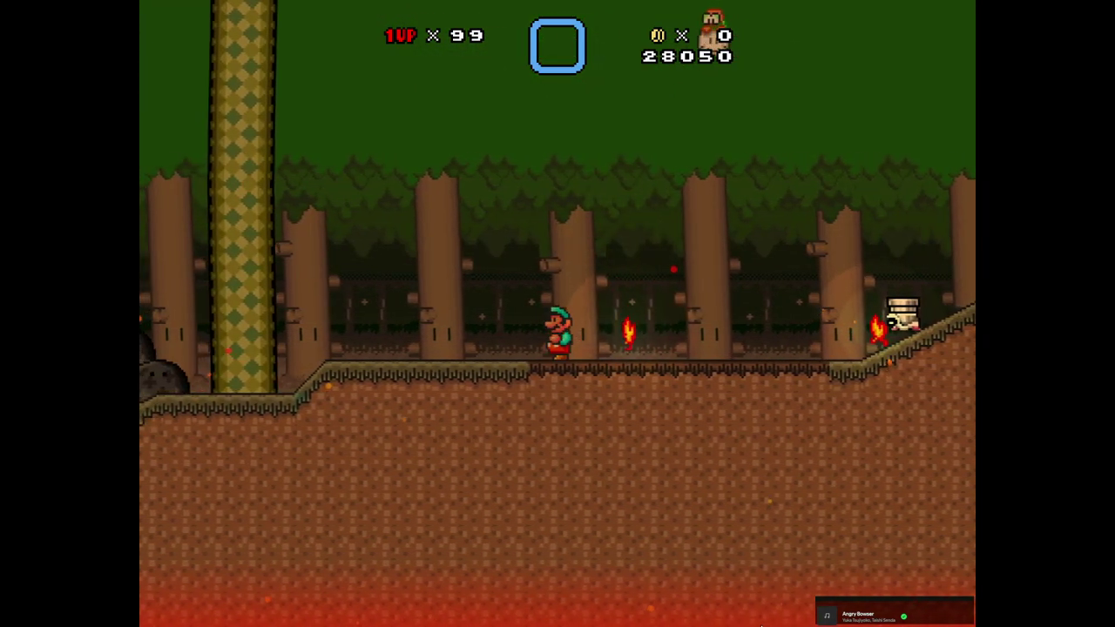
key(Escape)
key(Up)
key(Return)
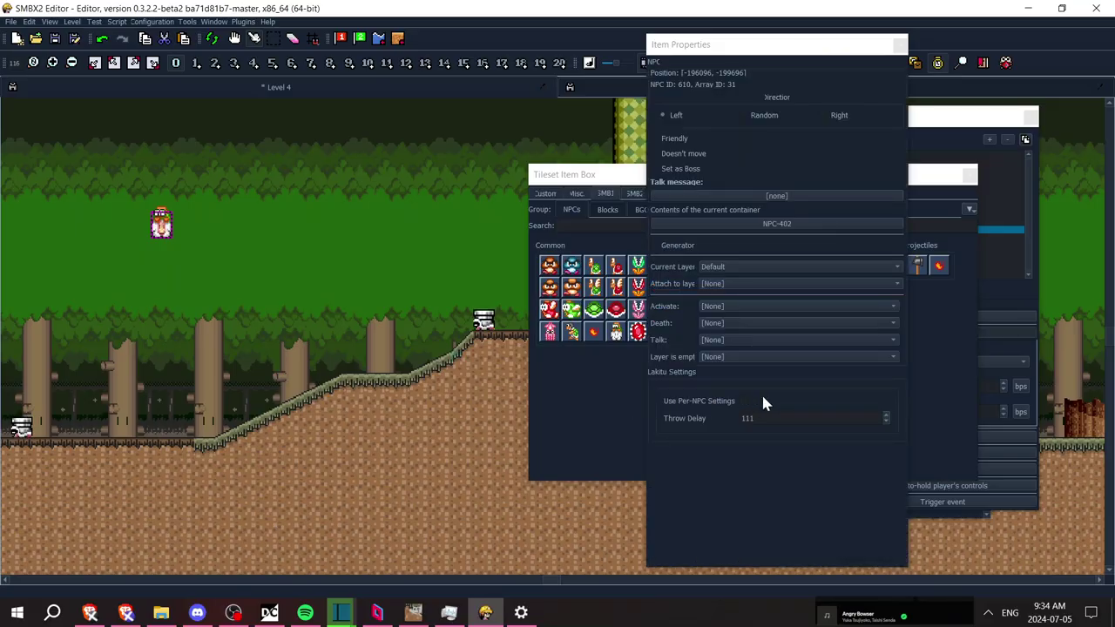
Set the placed SMB1 Lakitu's throw delay to 50
drag(771, 423, 707, 424)
text(50)
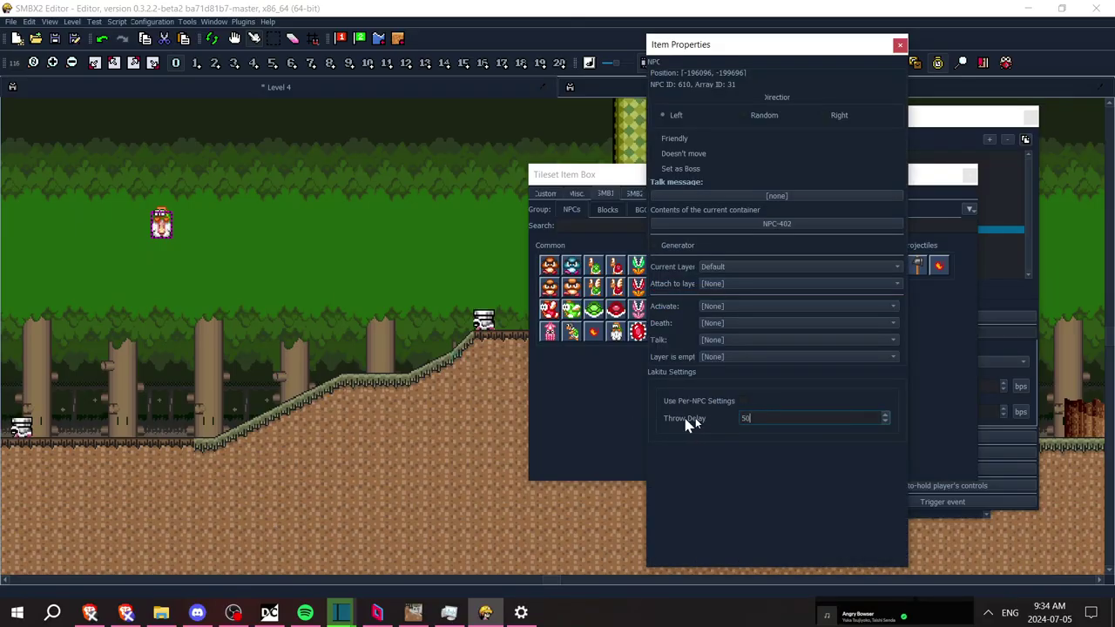
drag(161, 225, 163, 259)
click(209, 261)
Playtest the Lakitu with the shorter throw delay, running and jumping up the slope and back, and exit the playtest
key(F5)
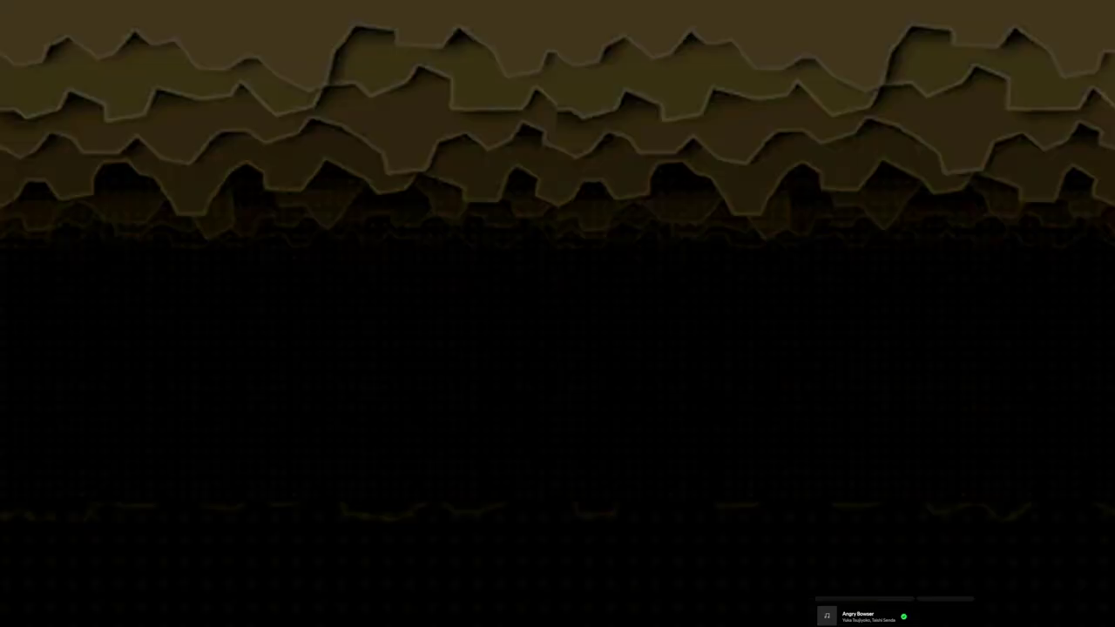
key(Left)
key(Right)
key(z)
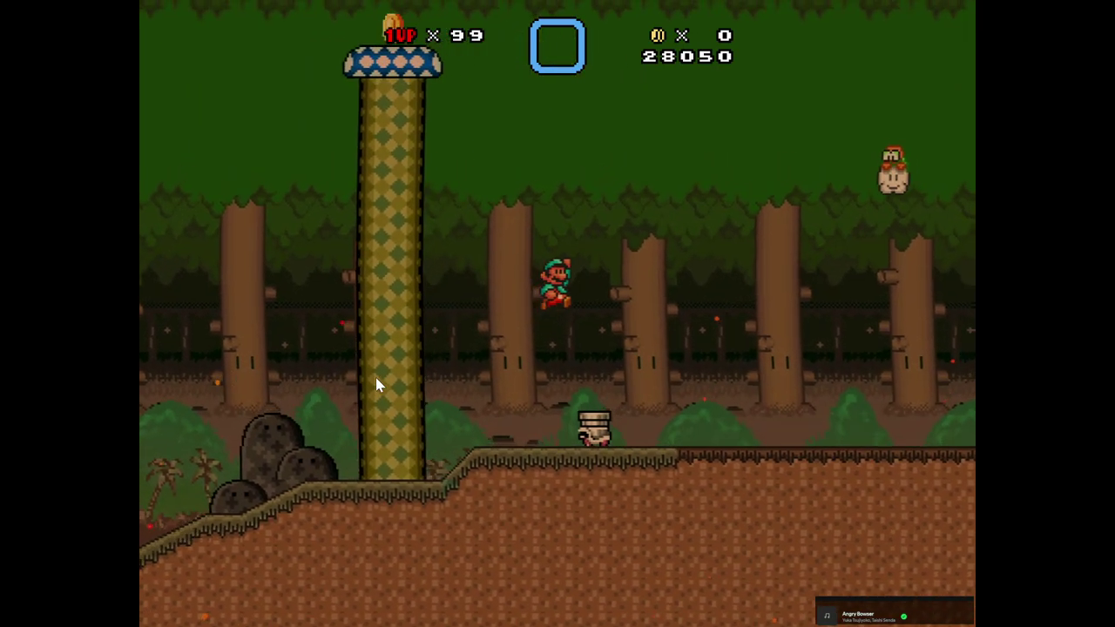
key(Right)
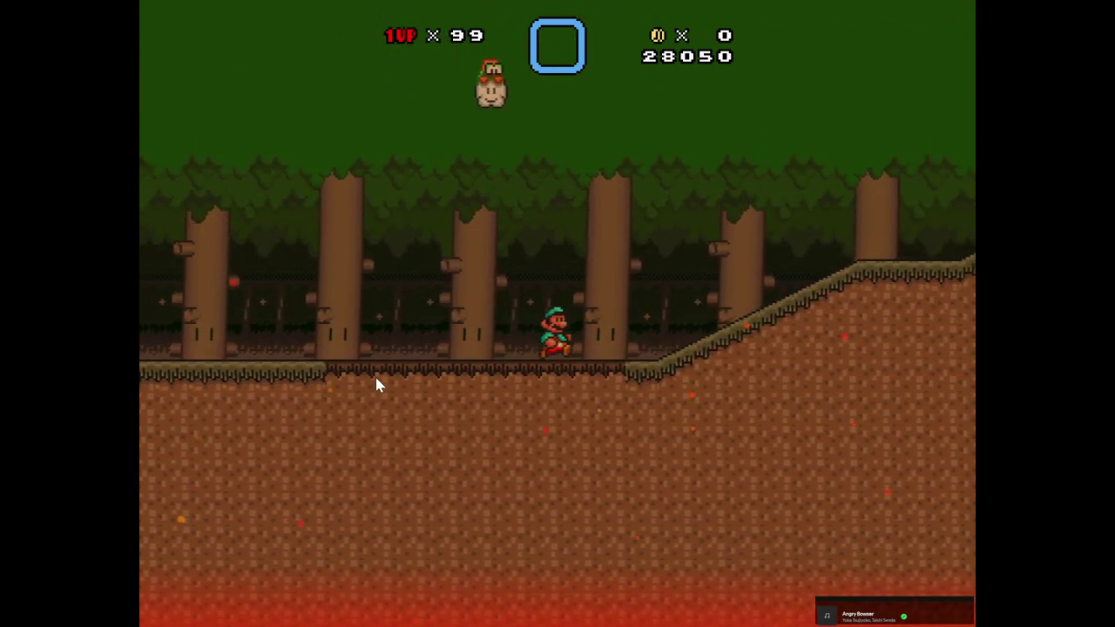
key(Right)
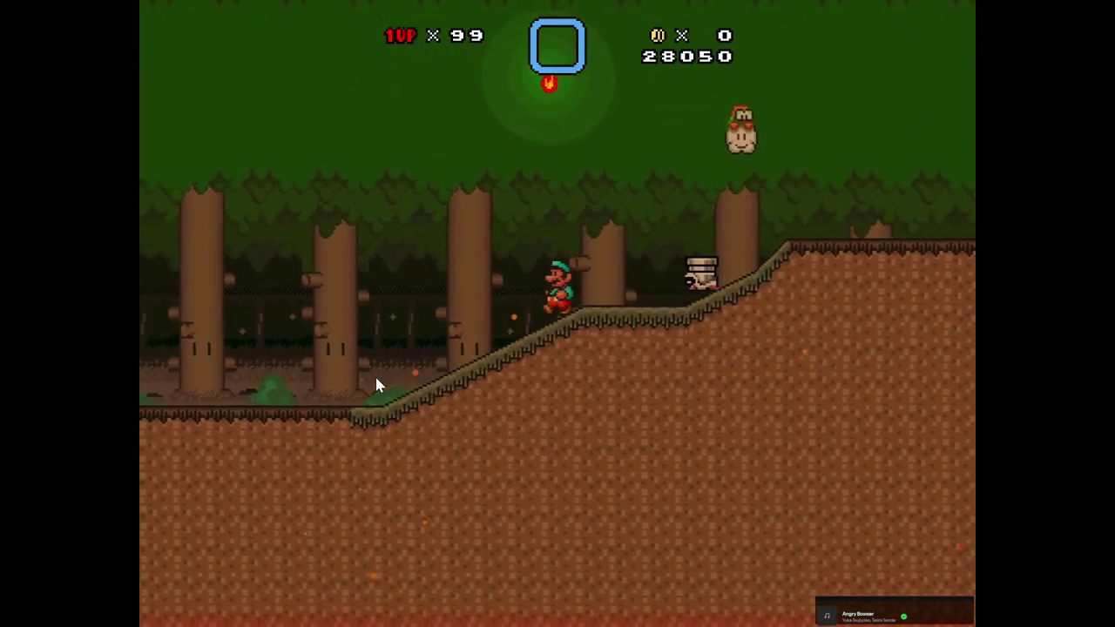
key(Right)
key(z)
key(Right)
key(z)
key(Right)
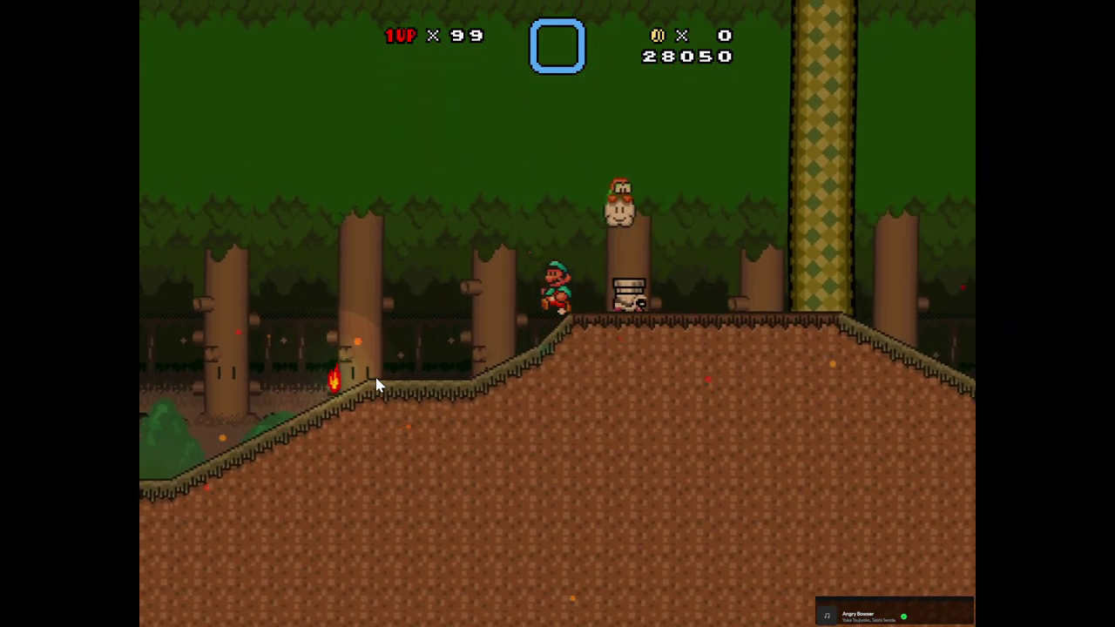
key(Left)
key(Return)
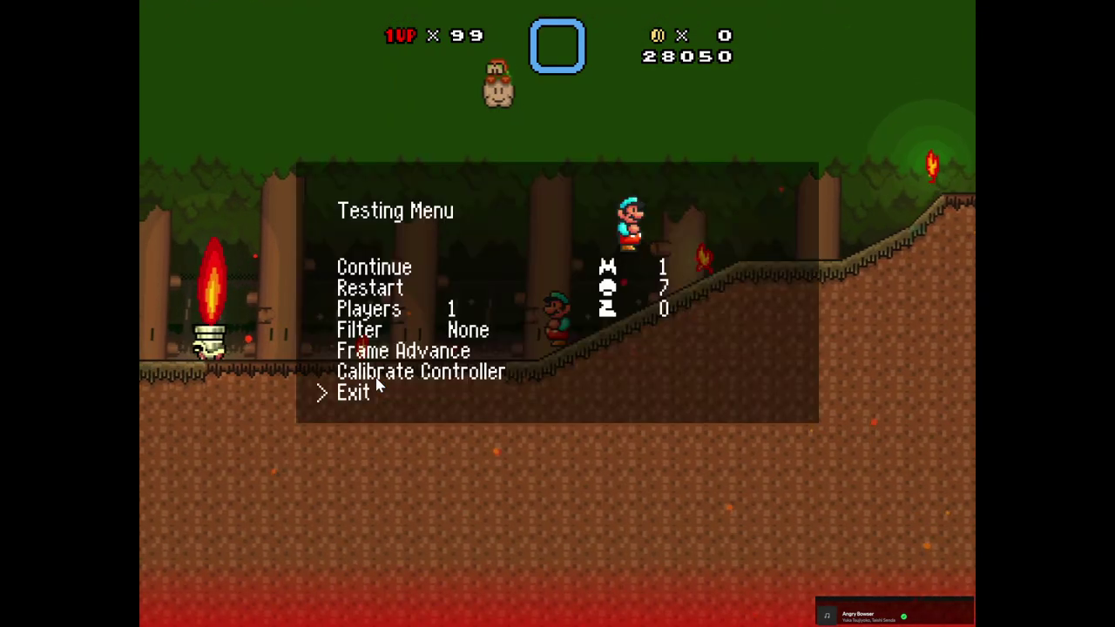
click(379, 388)
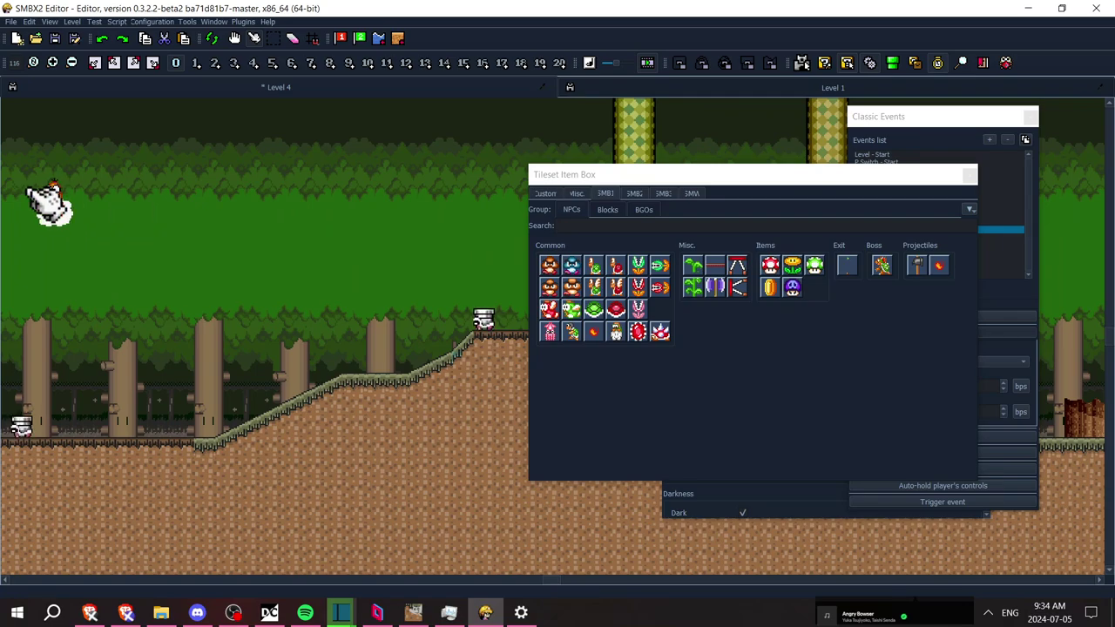
Check the original Lakitu's item properties, including its contents and layer assignments
right_click(55, 219)
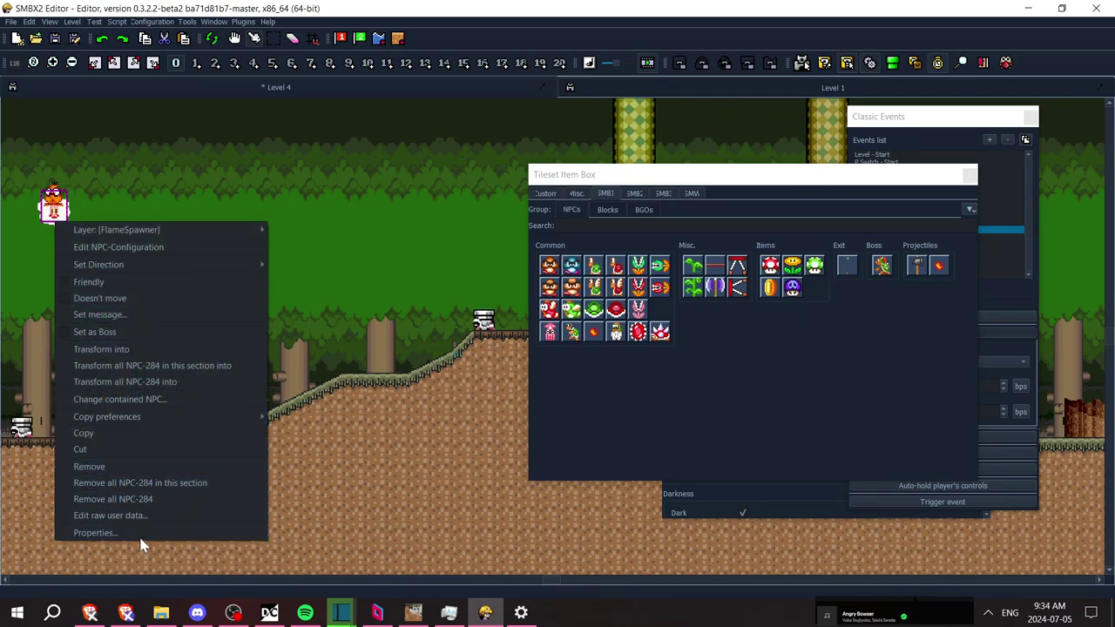
click(139, 535)
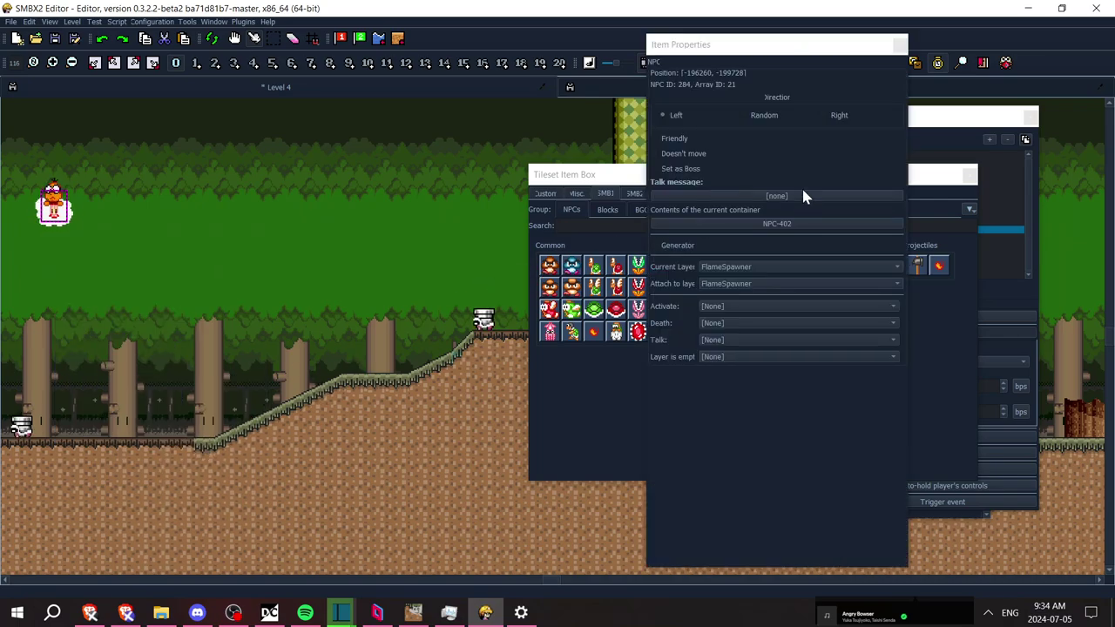
click(900, 46)
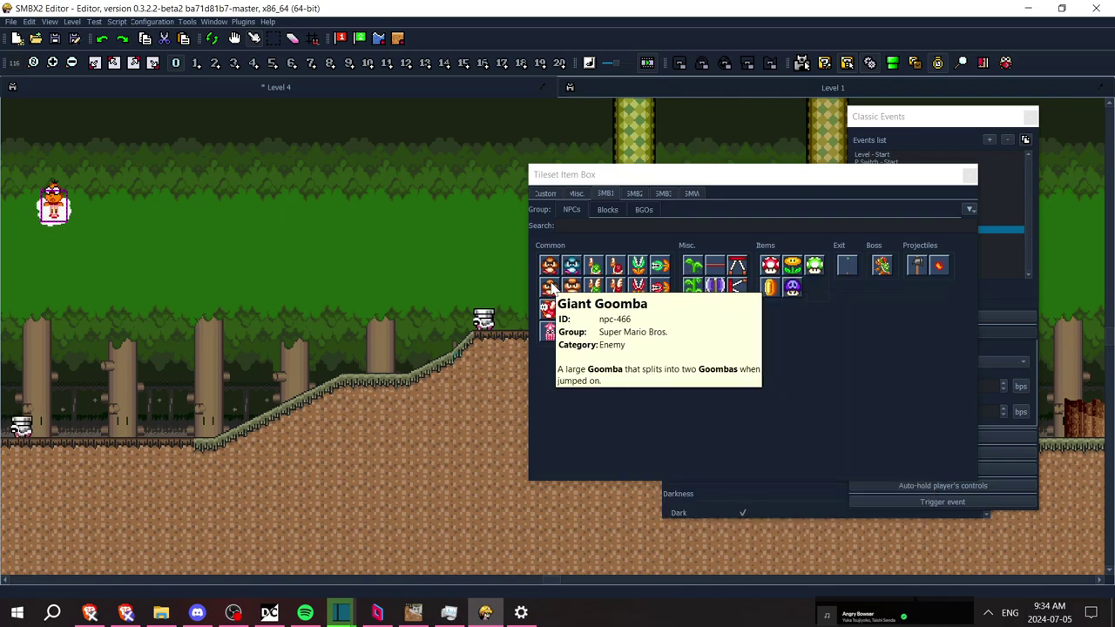
Set the original Lakitu's attached layer to [None] and close its properties
drag(551, 290, 47, 203)
right_click(48, 203)
click(125, 514)
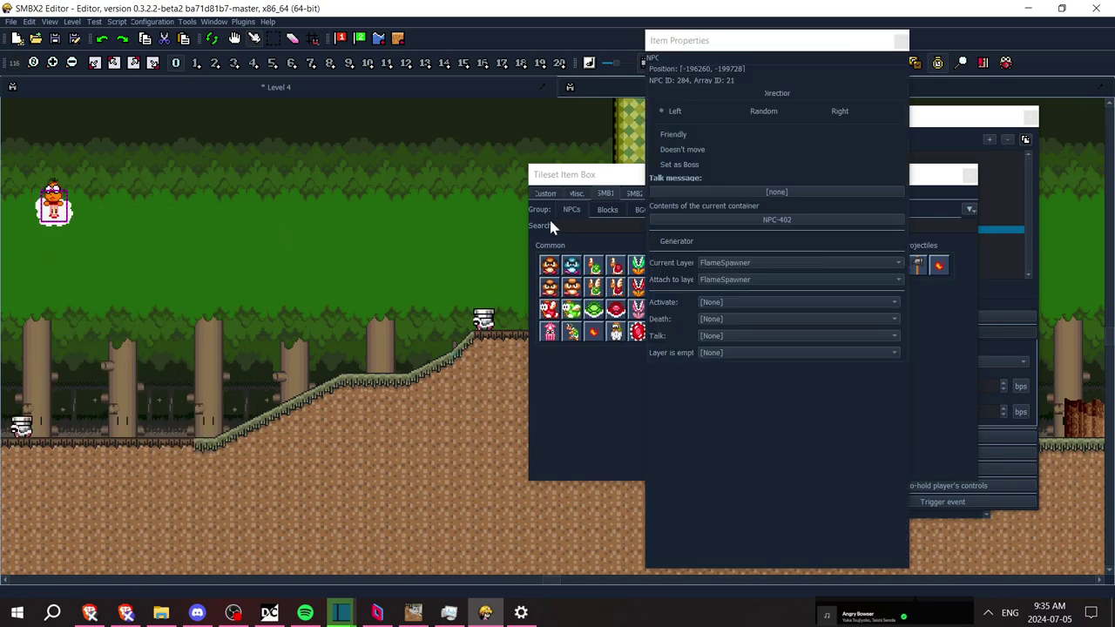
click(725, 278)
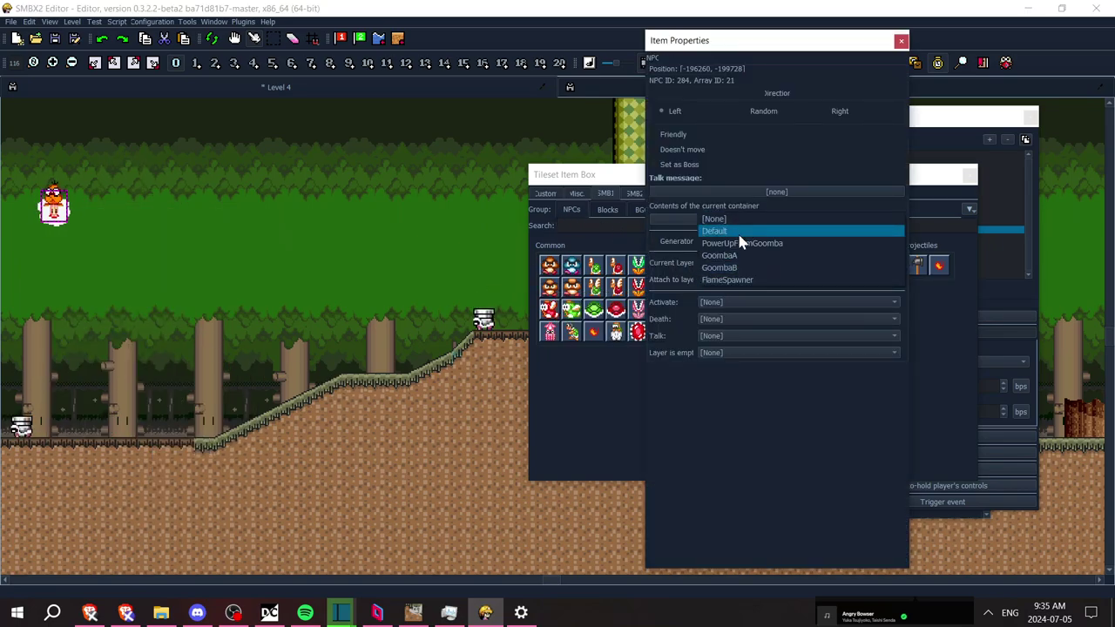
click(727, 278)
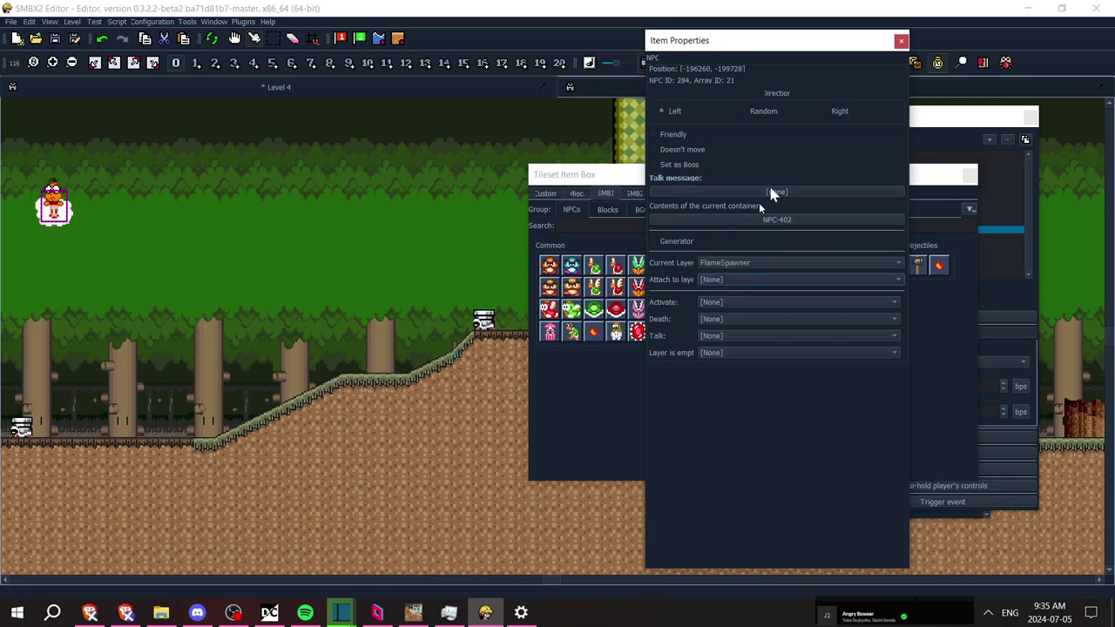
click(901, 41)
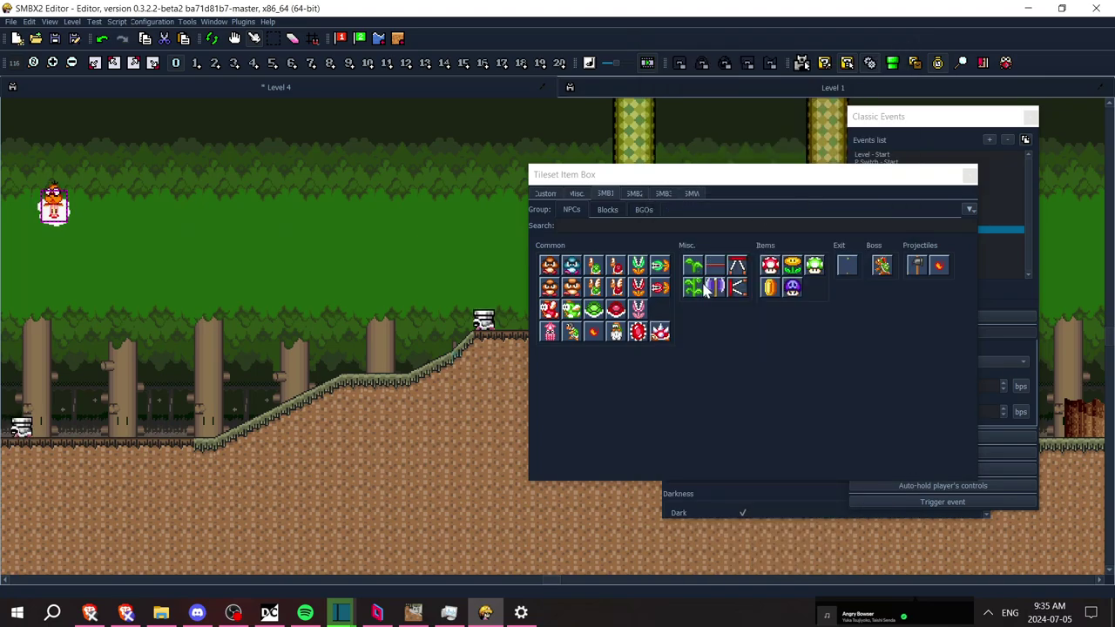
Place an SMB3 Hot Foot flame just below the Lakitu as a downward projectile generator attached to the FlameSpawner layer
click(663, 195)
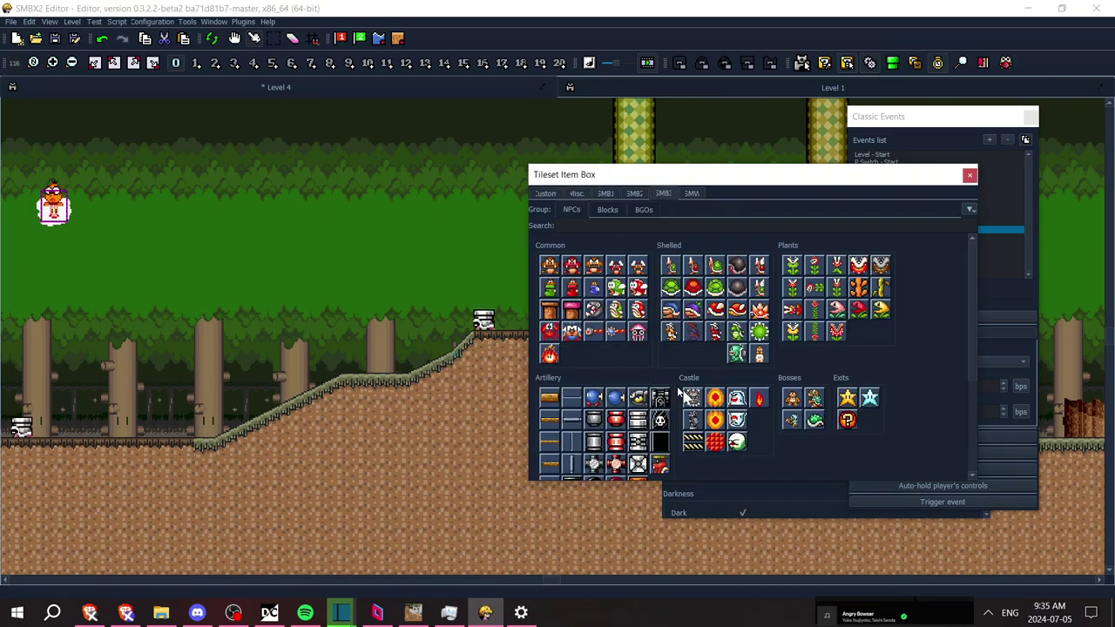
click(763, 398)
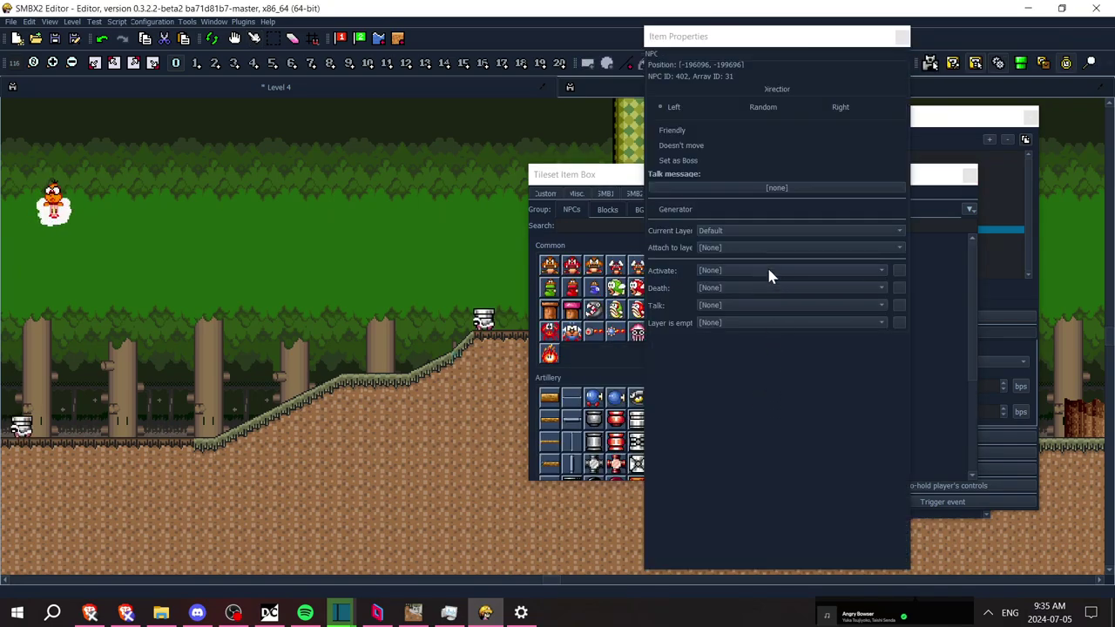
click(740, 248)
click(751, 310)
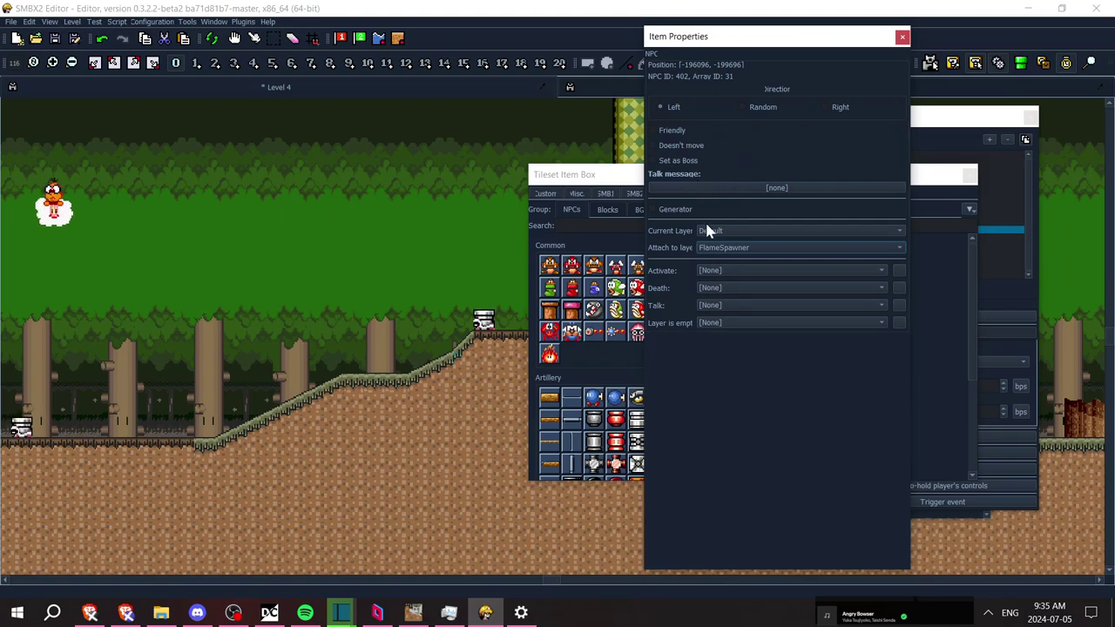
click(674, 209)
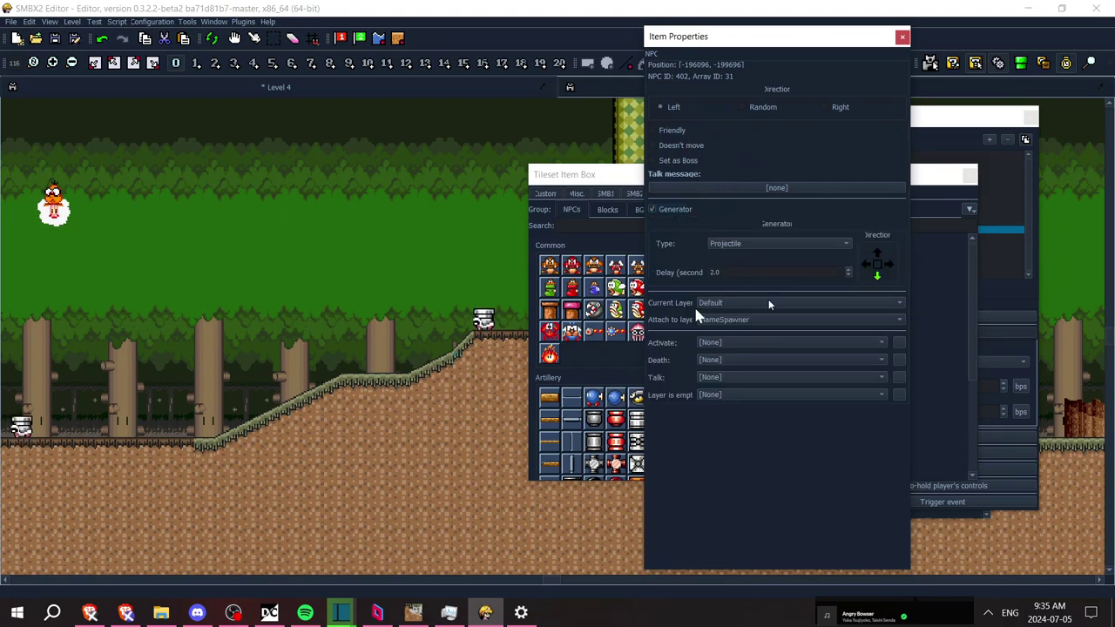
click(60, 237)
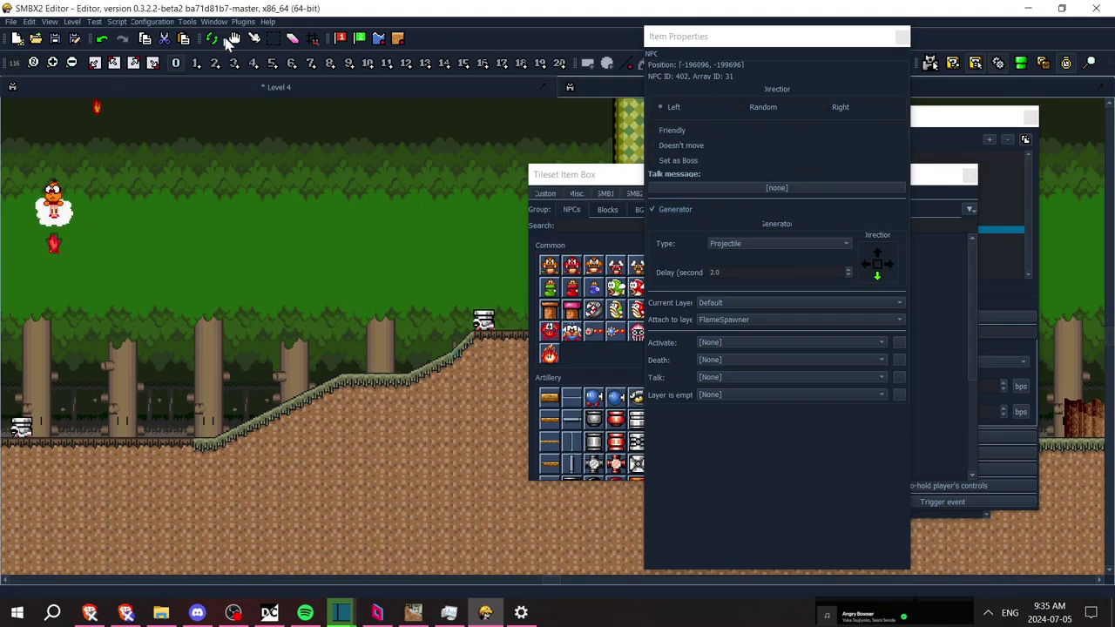
click(253, 39)
Save the level and playtest the flame generator, running and jumping past the Hot Foots and back under the Lakitu, and exit
key(ctrl+s)
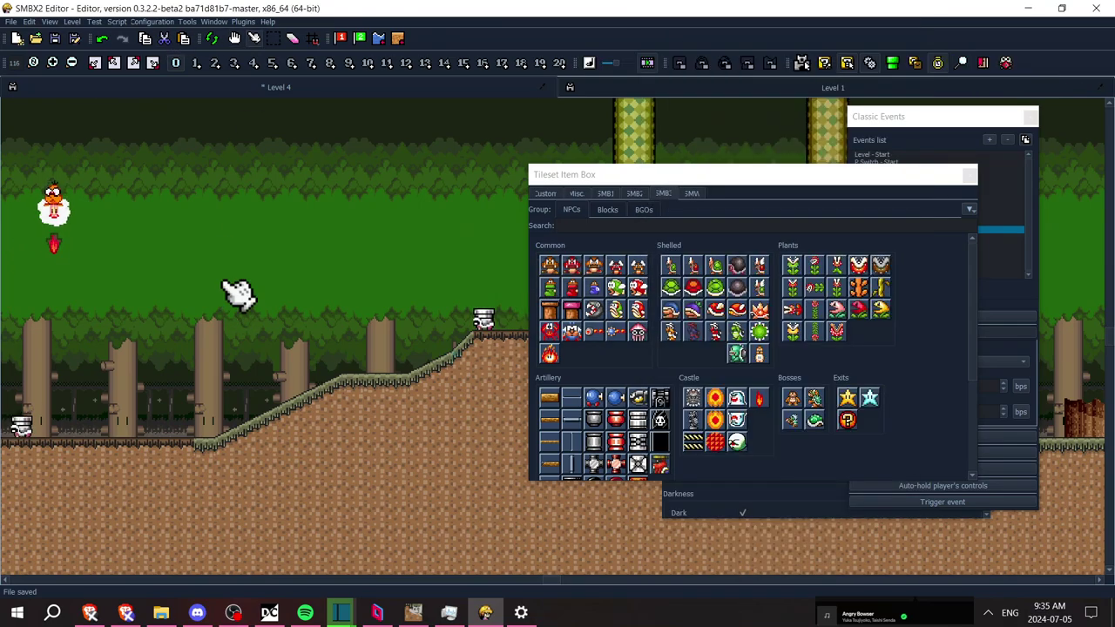
key(F5)
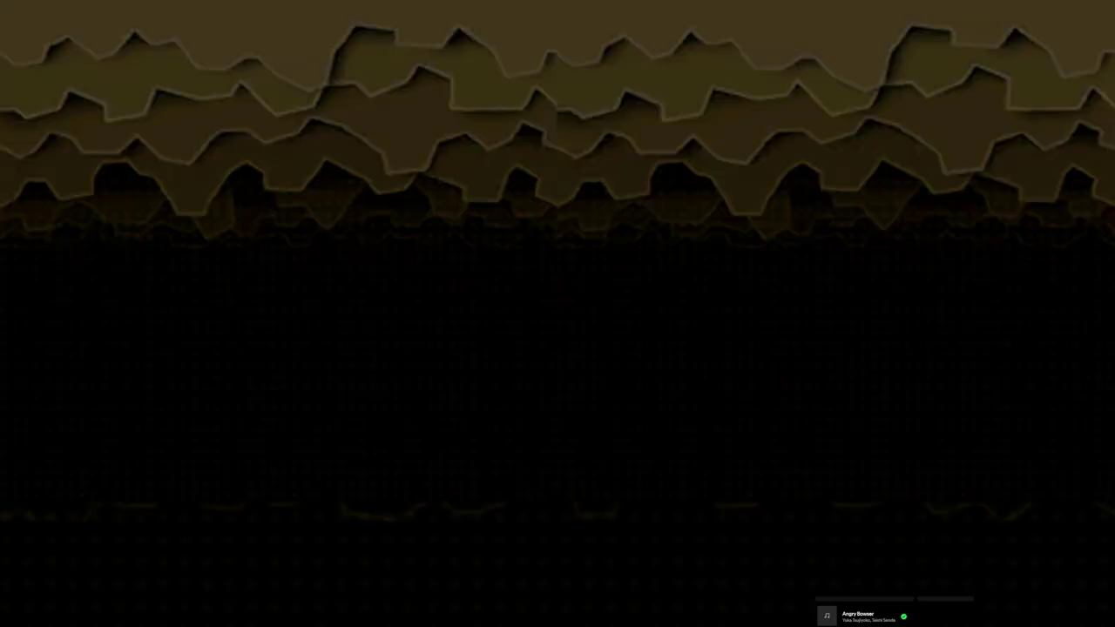
key(Right)
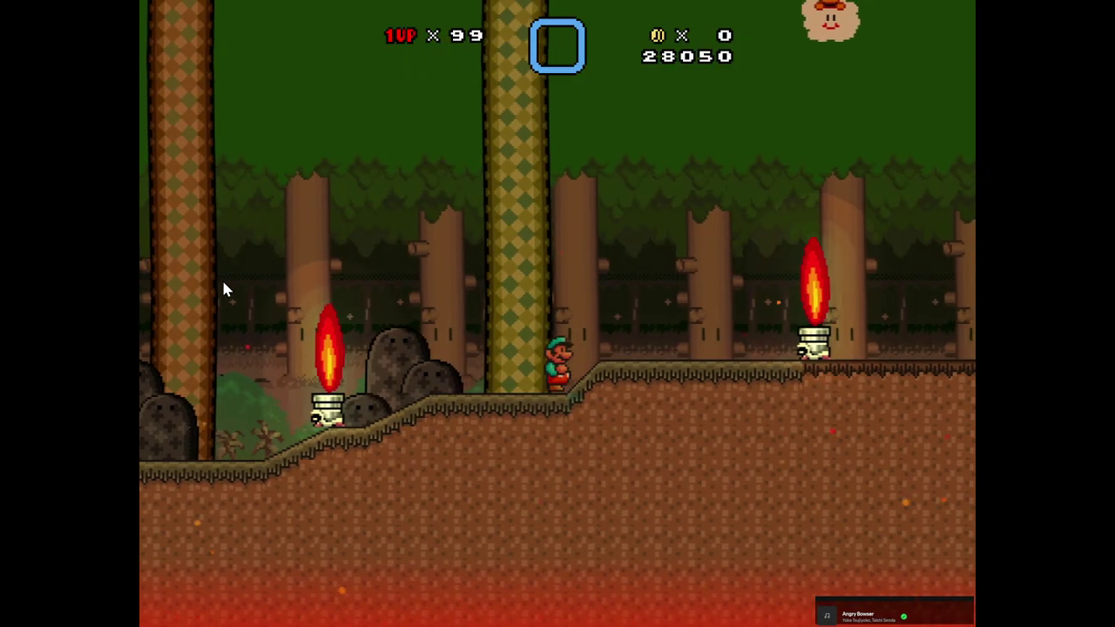
key(Right)
key(z)
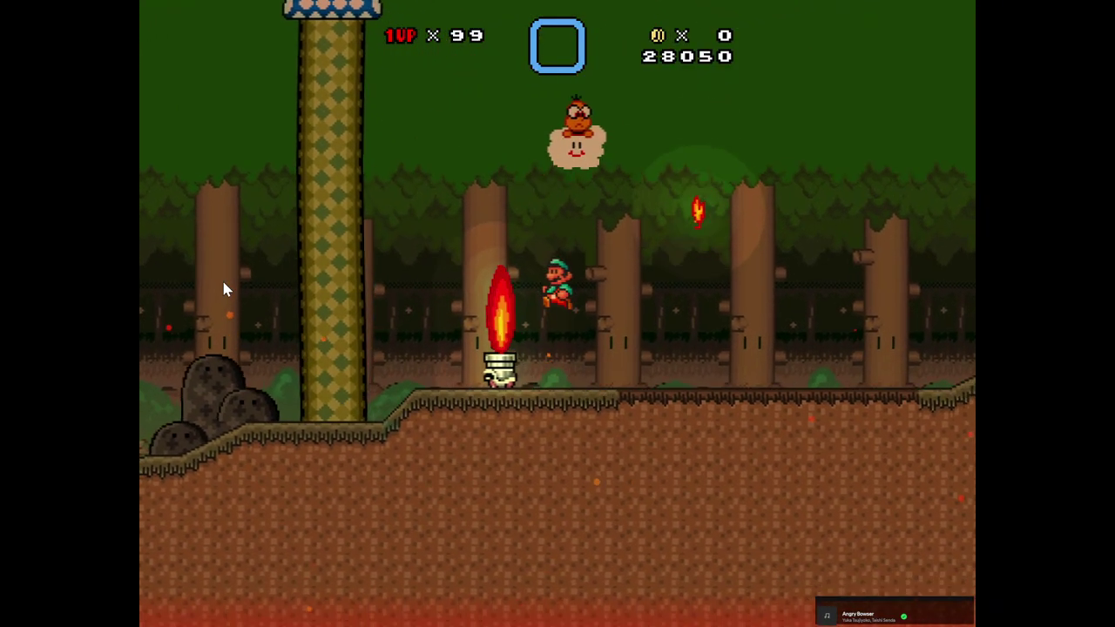
key(Right)
key(z)
key(Right)
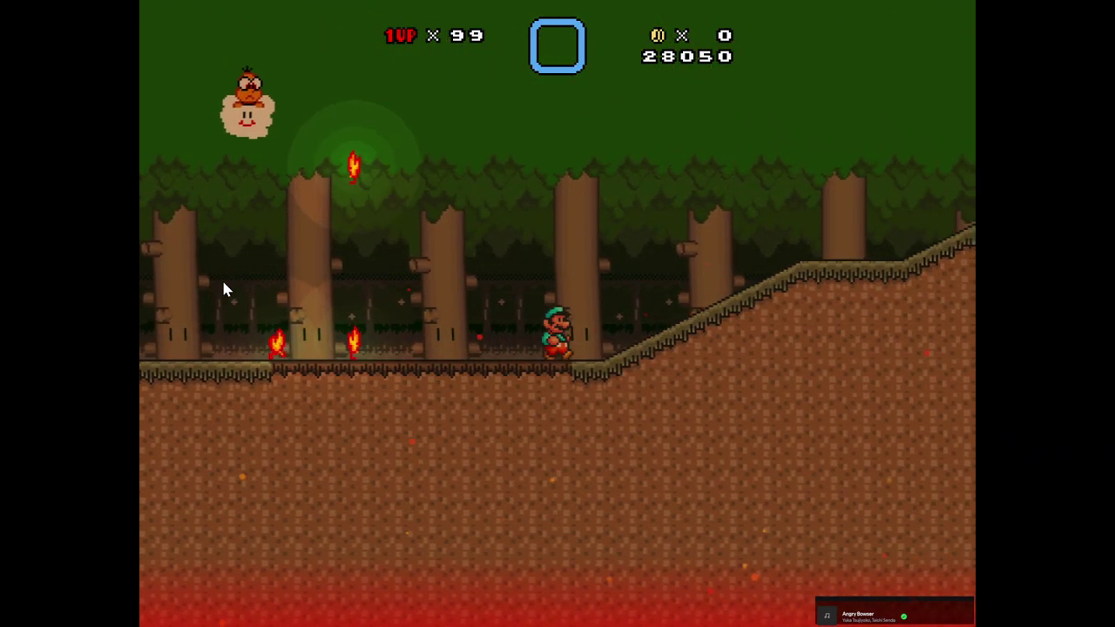
key(Left)
key(Right)
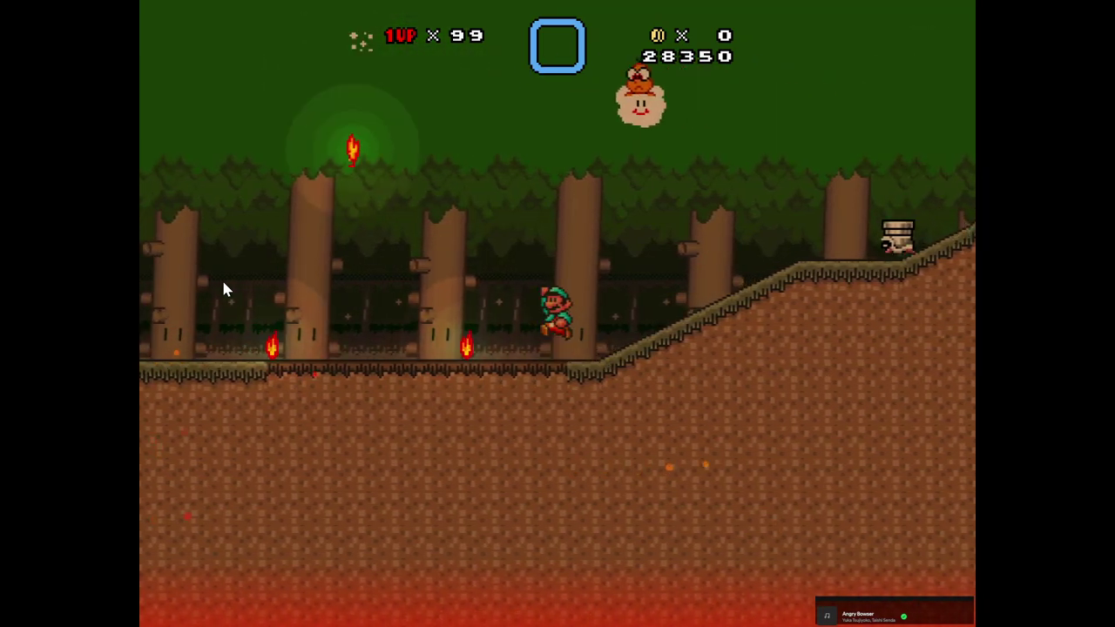
key(x)
key(Right)
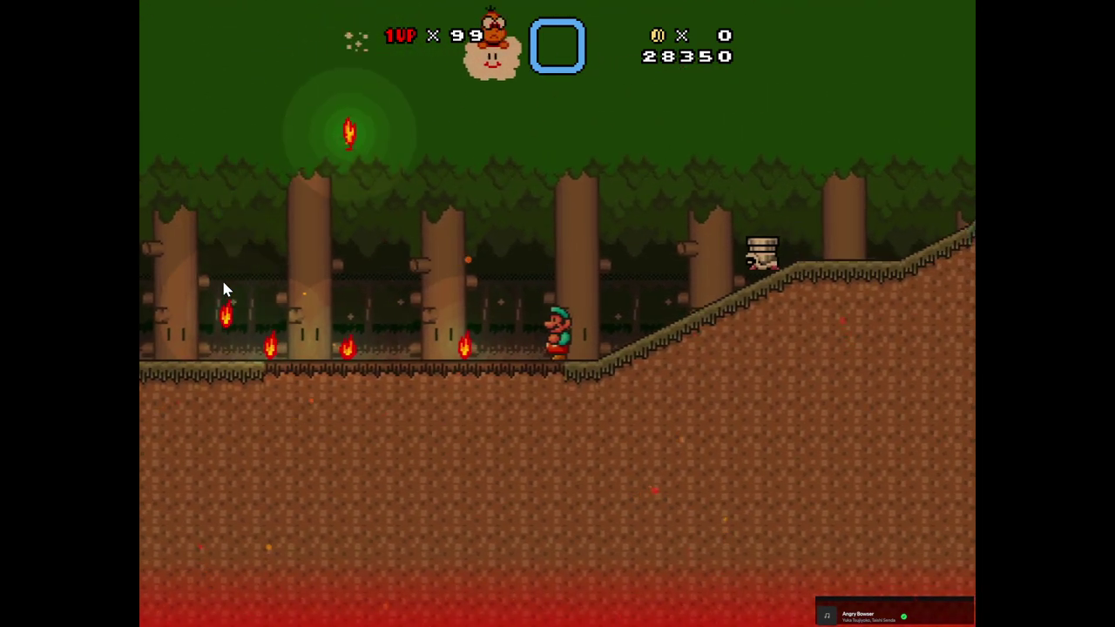
key(x)
key(Right)
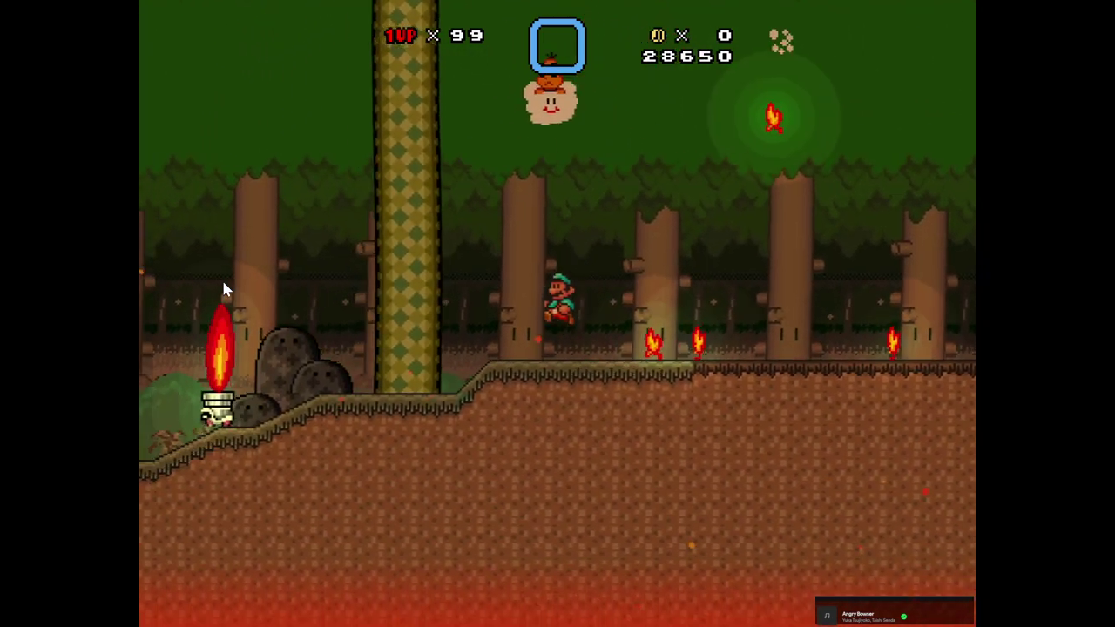
key(Escape)
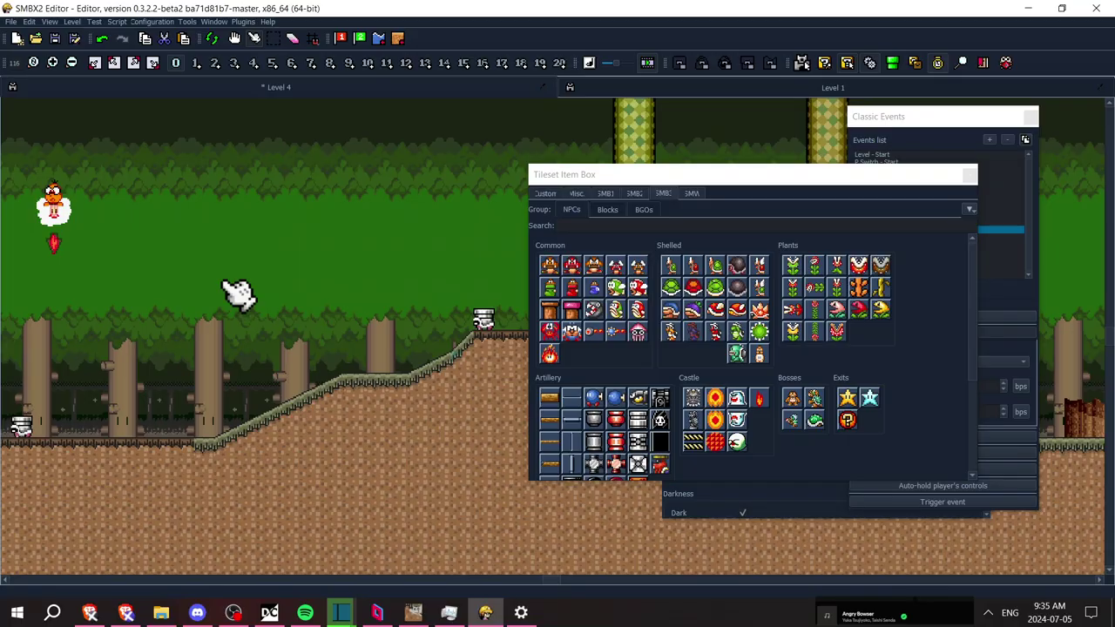
Check the flame generator's item properties, including its generator settings and layer assignments
right_click(53, 243)
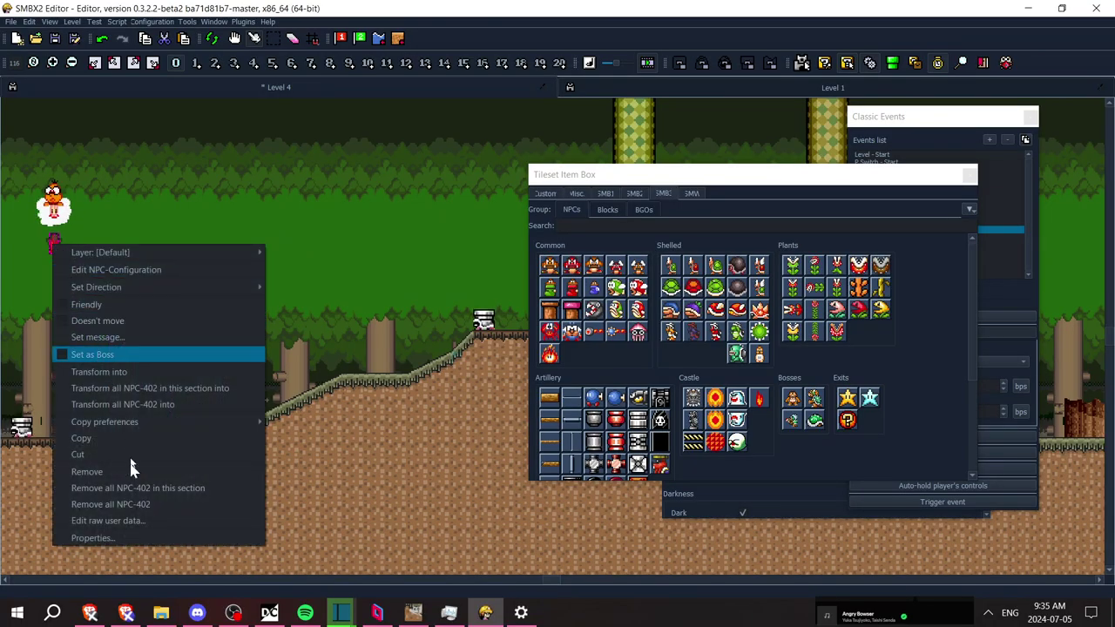
mouse_move(149, 255)
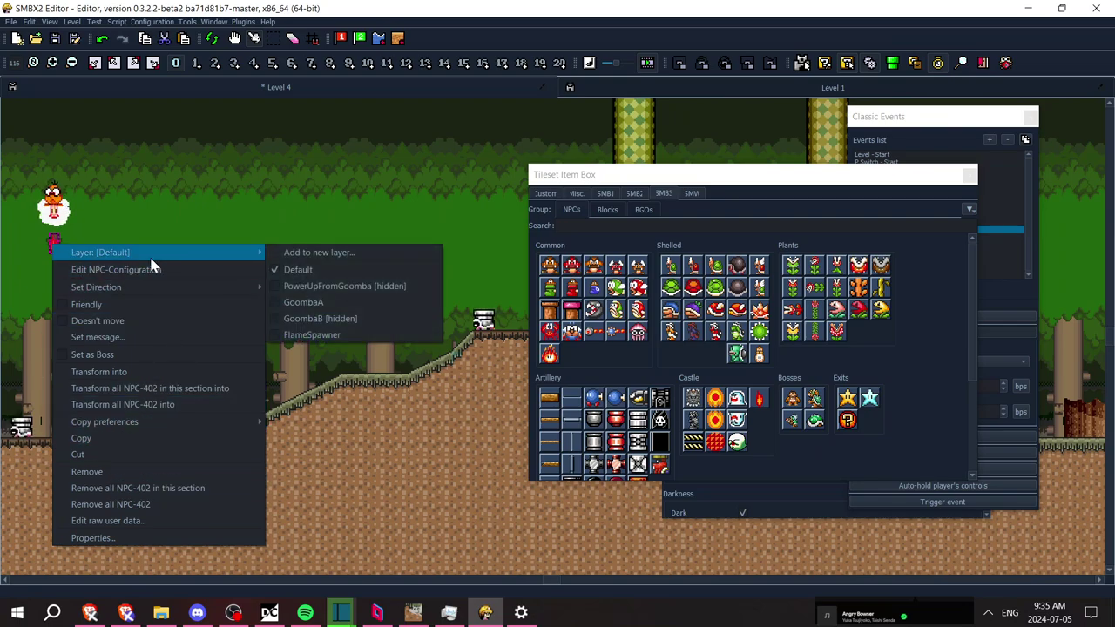
click(101, 537)
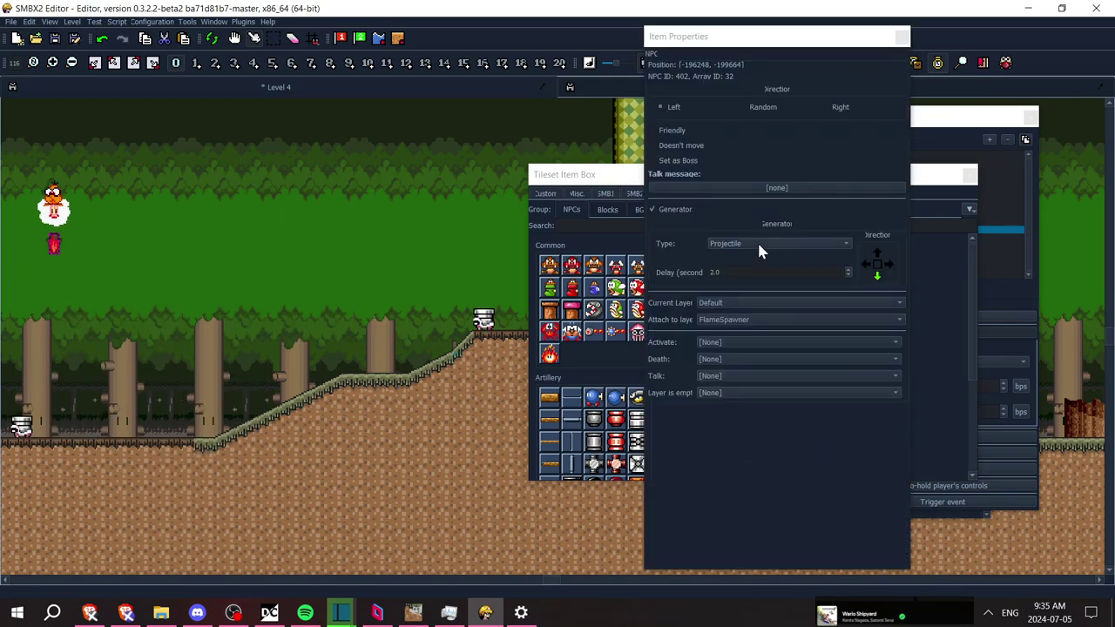
Attach the Lakitu to the FlameSpawner layer and set its current layer to Default
right_click(54, 209)
click(136, 519)
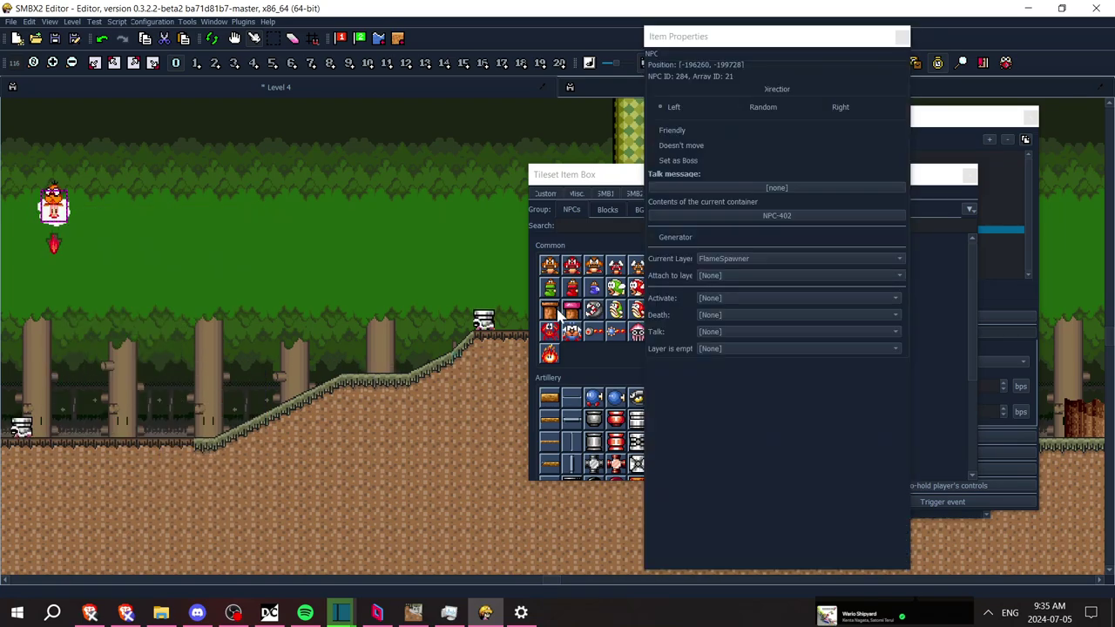
click(734, 277)
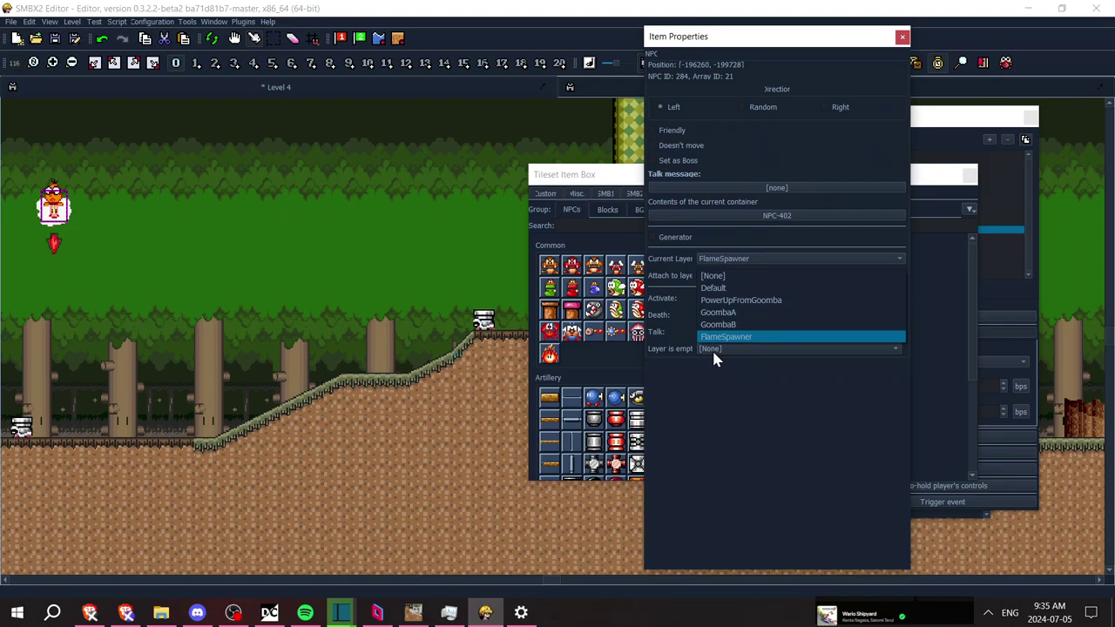
click(714, 338)
click(731, 258)
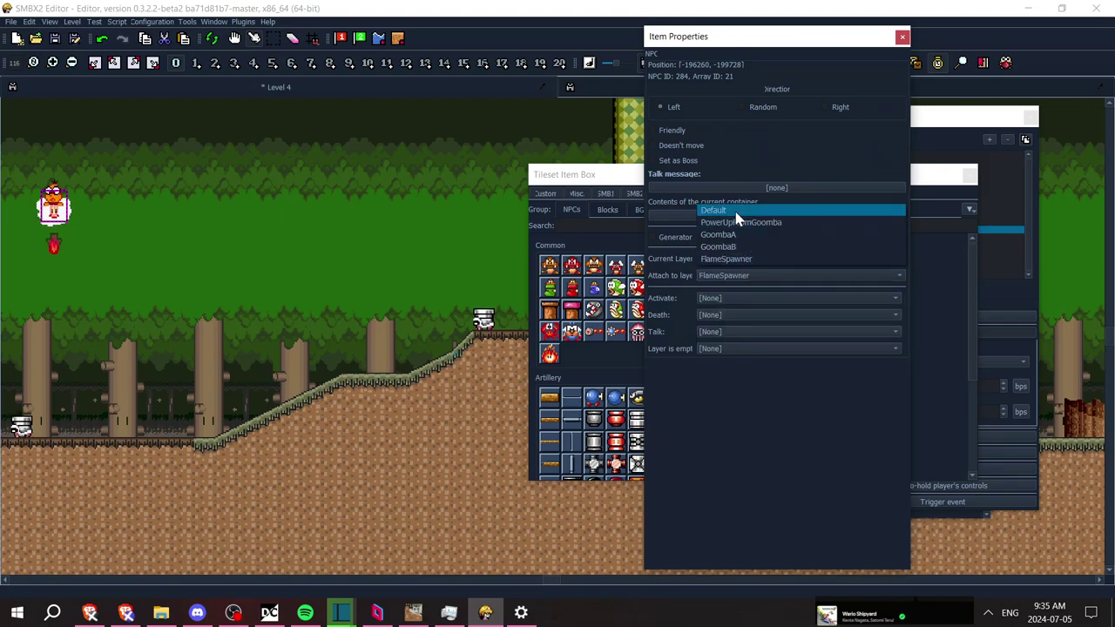
click(735, 211)
click(273, 165)
Save and playtest the level with the Lakitu's swapped layer assignments, jumping past the Hot Foot toward the slope, and exit
key(ctrl+s)
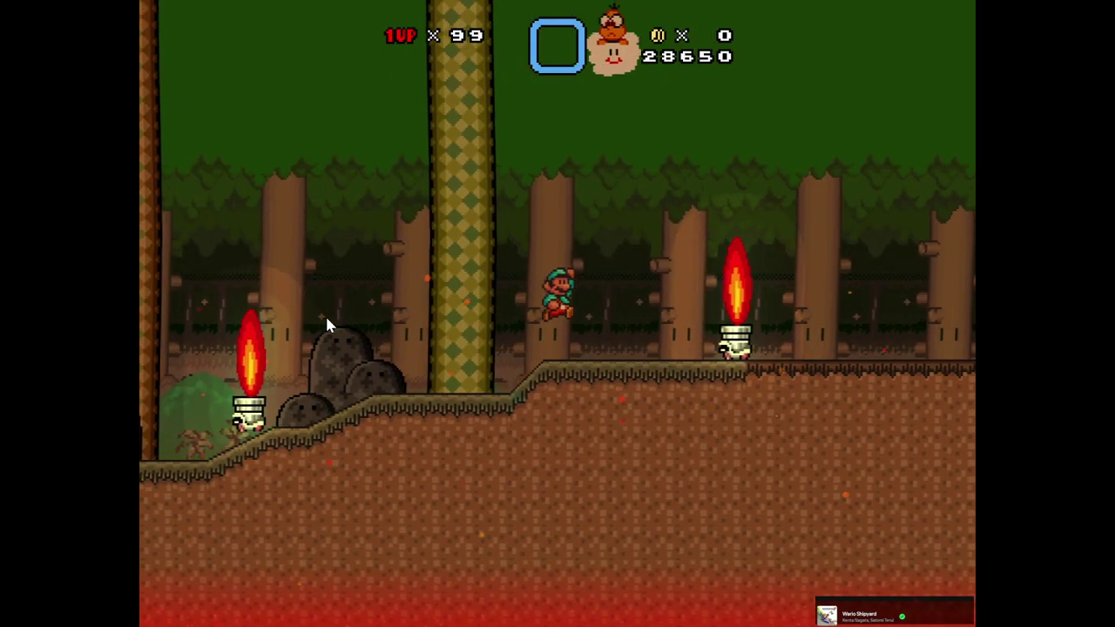
key(Right)
key(z)
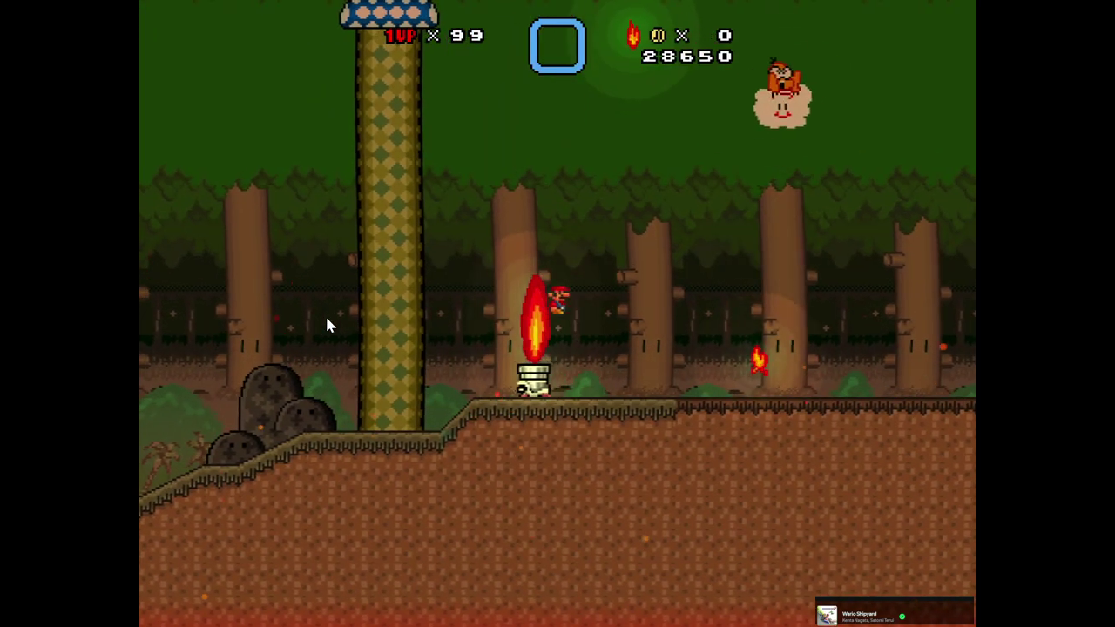
key(Right)
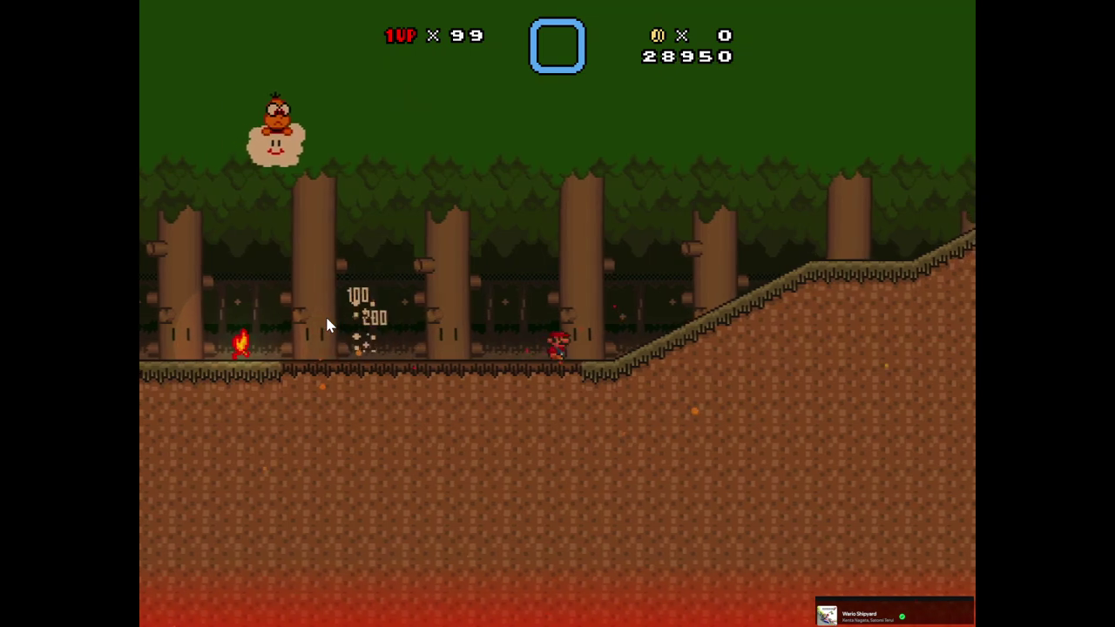
key(Escape)
key(Return)
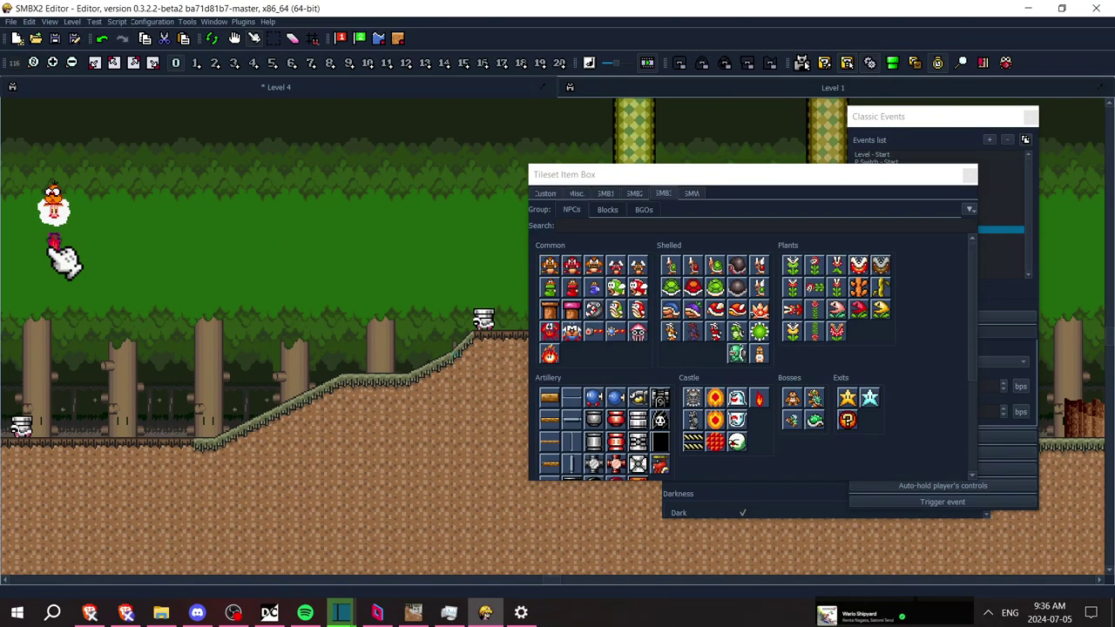
Delete the FlameGuys event from the level's classic events
click(938, 63)
click(937, 63)
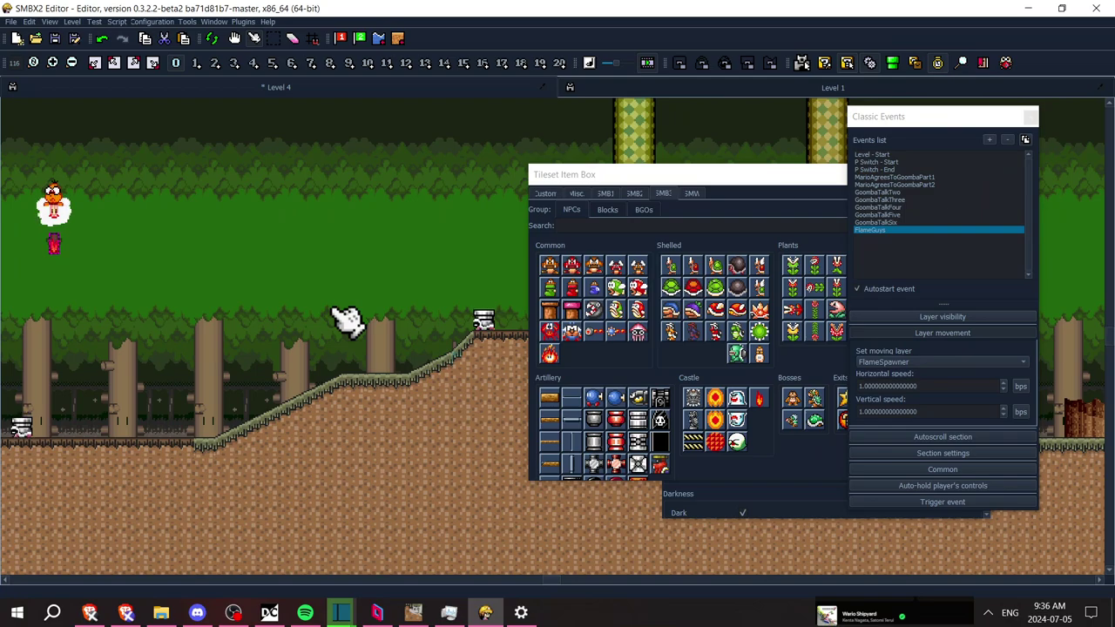
click(906, 238)
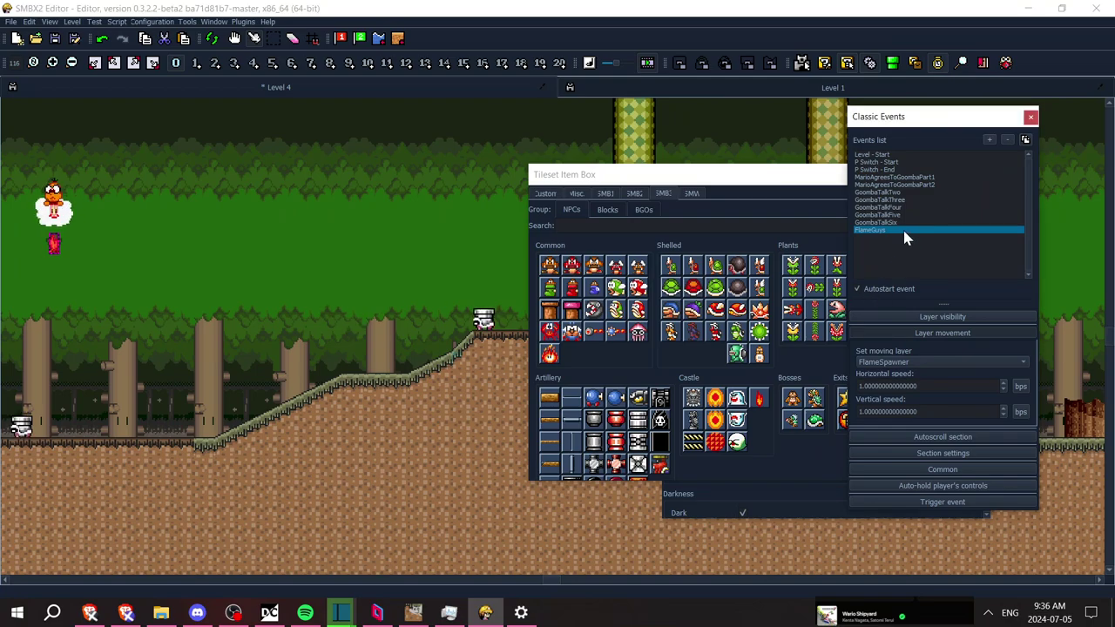
click(1007, 140)
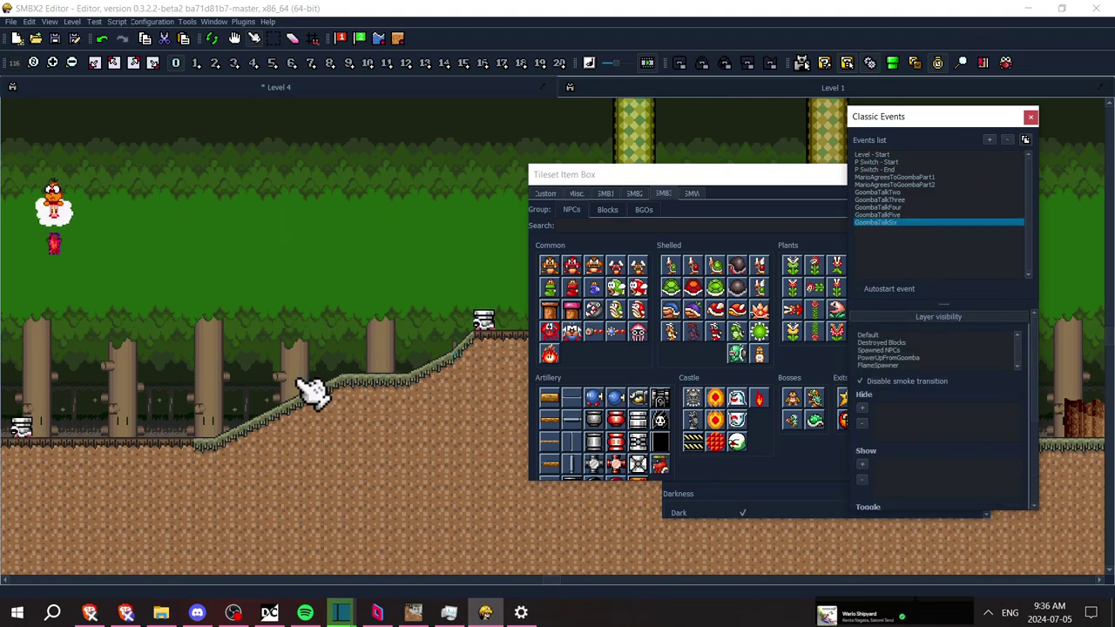
click(682, 504)
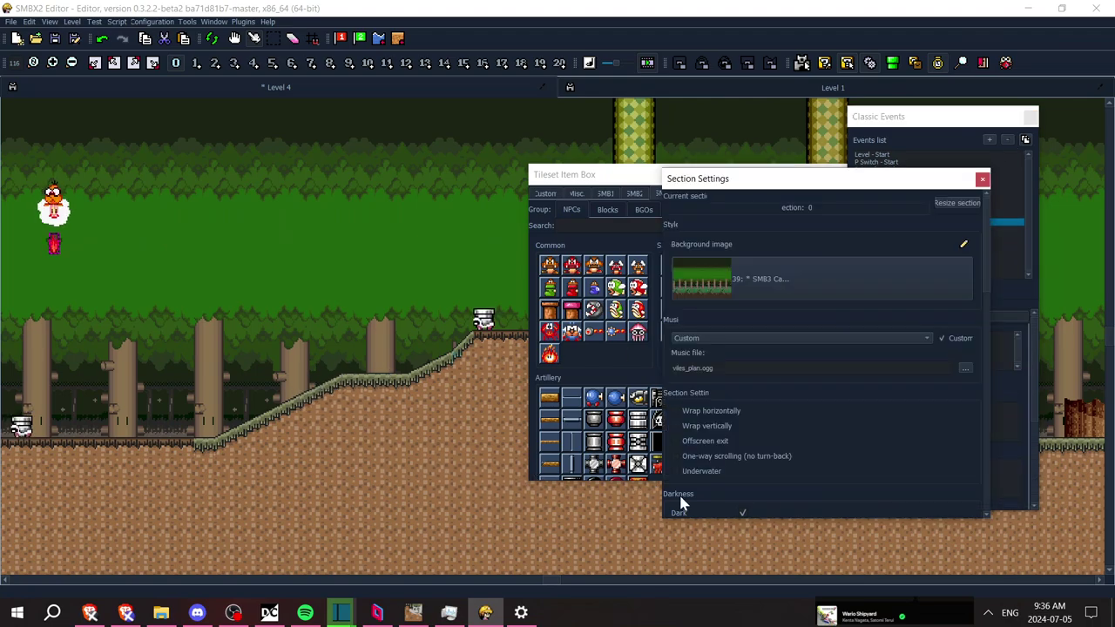
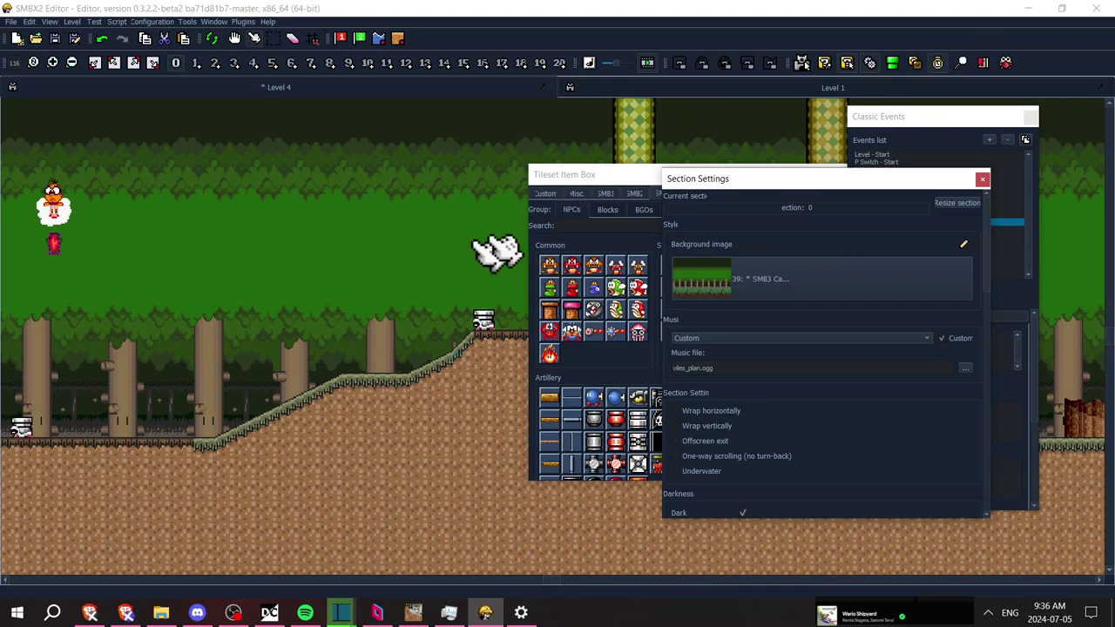
Place a short floating row of SMB1 grass-topped overworld blocks on the FlameSpawner layer, in the air between the Lakitu and the hilltop
click(616, 193)
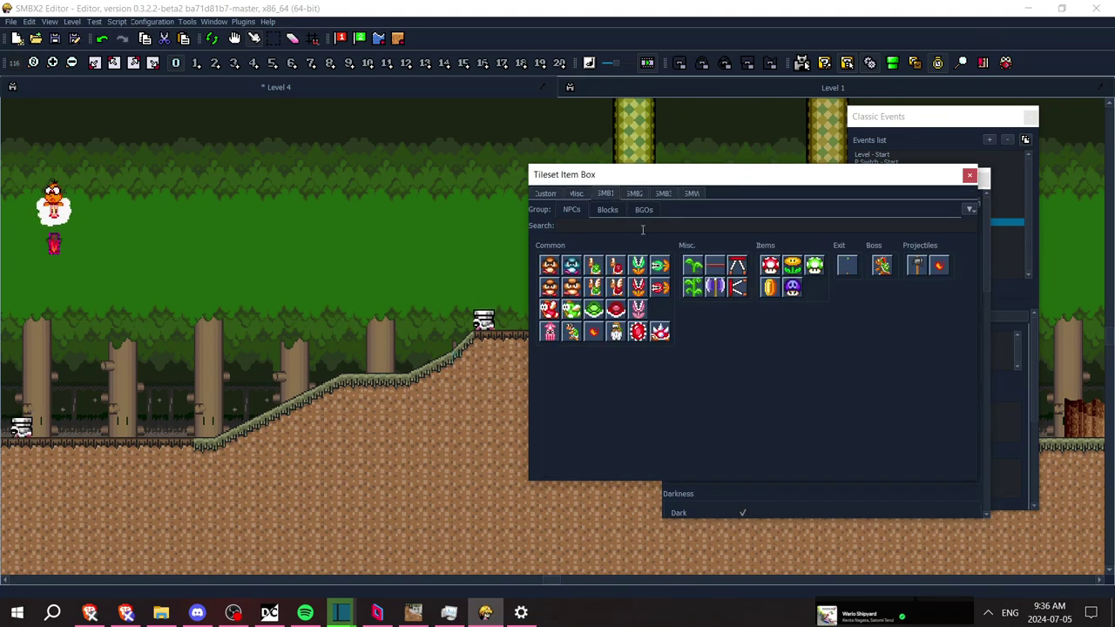
click(608, 210)
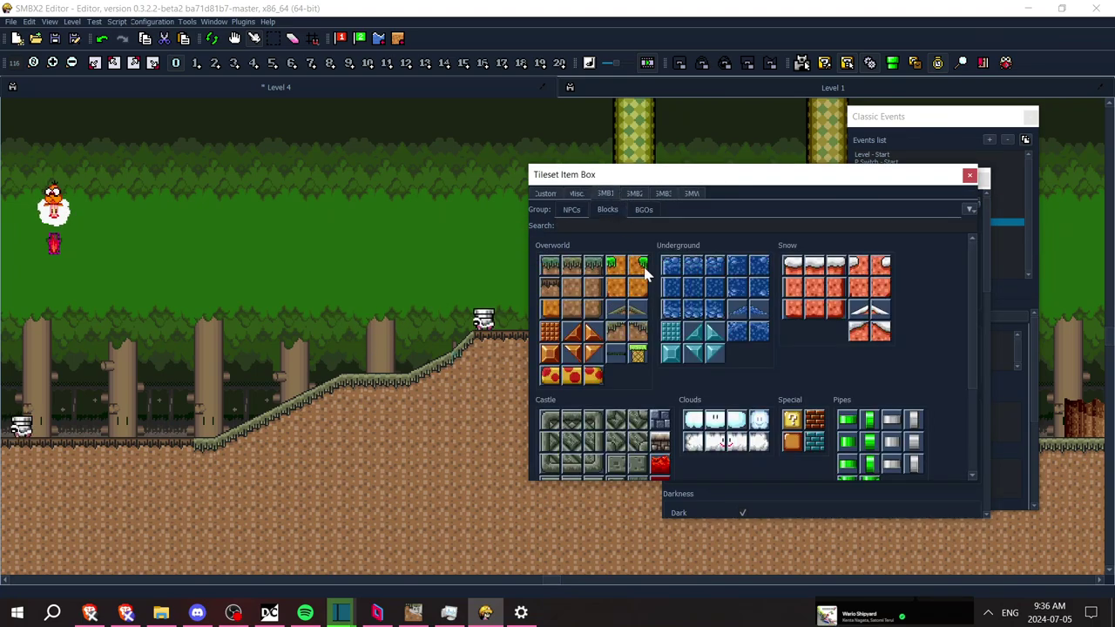
click(579, 266)
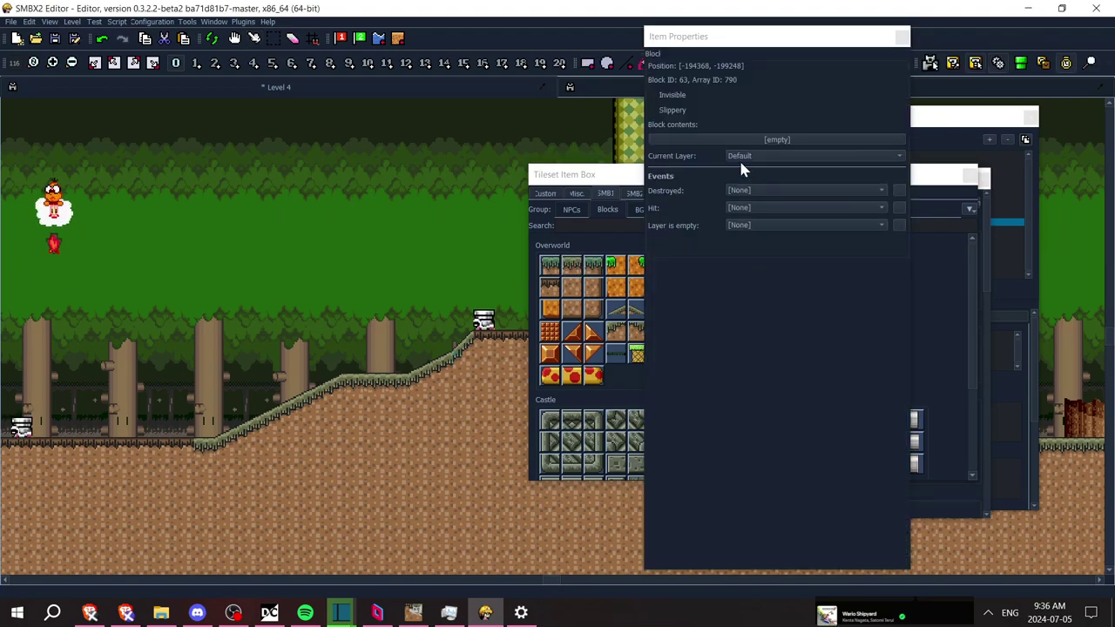
click(739, 157)
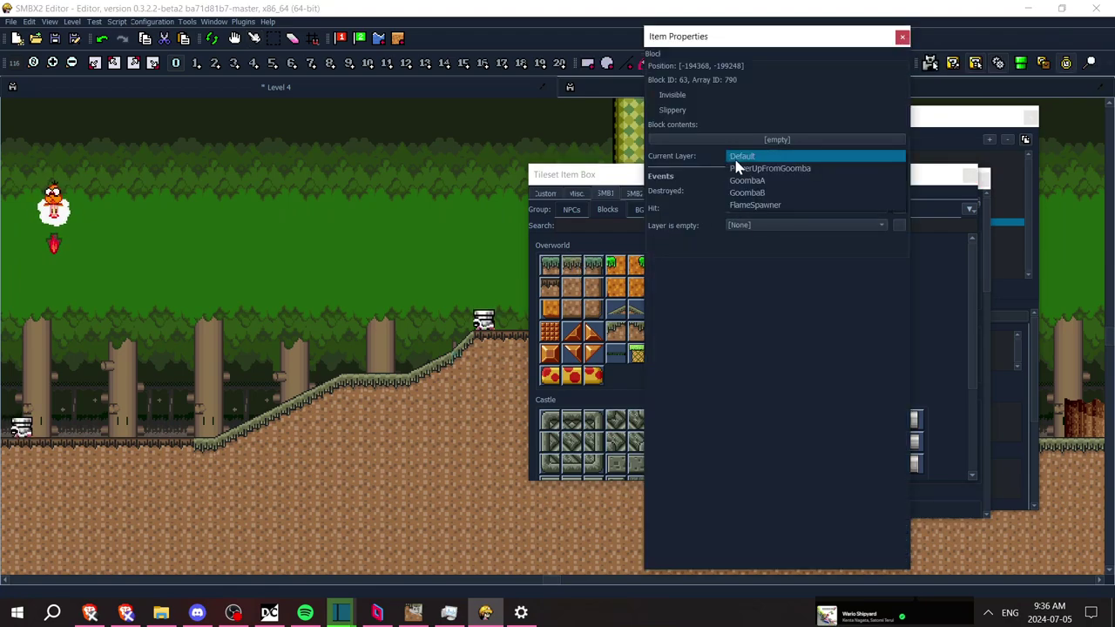
click(747, 205)
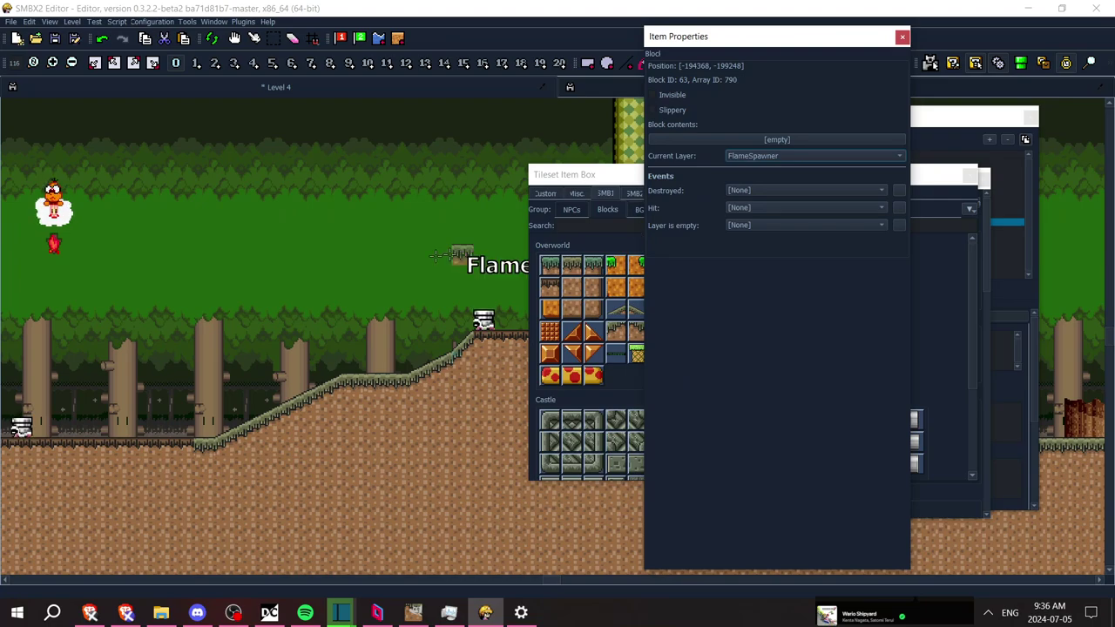
drag(202, 262, 267, 264)
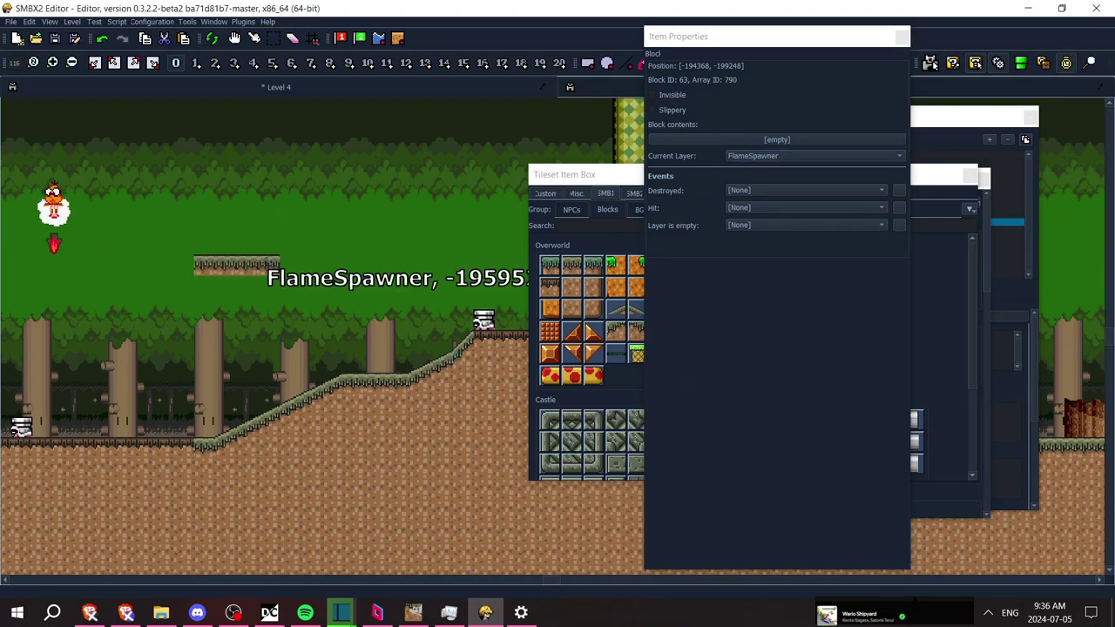
Save and playtest the level with the floating block row, running and jumping near the Lakitu, and exit the playtest
key(ctrl+s)
key(F5)
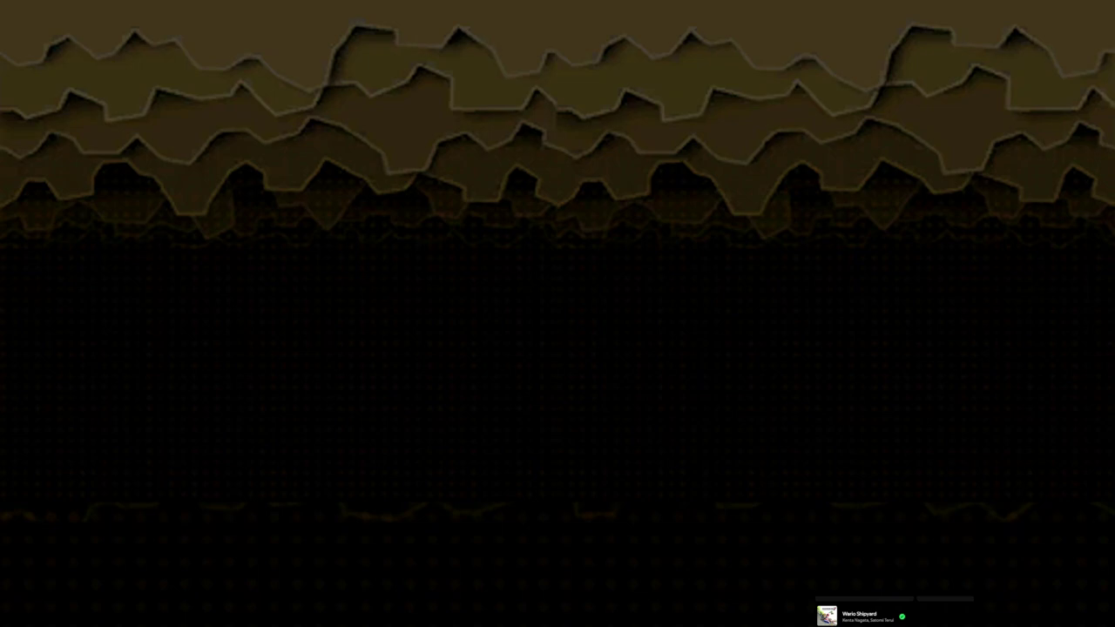
key(Right)
key(z)
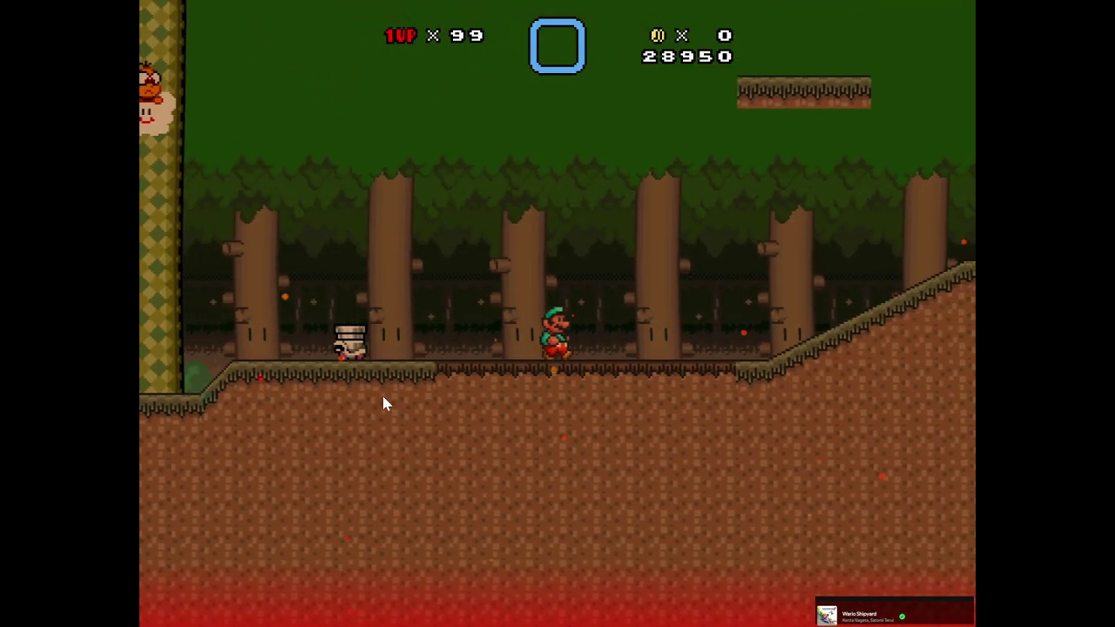
key(Left)
key(Left)
key(z)
key(Escape)
click(383, 397)
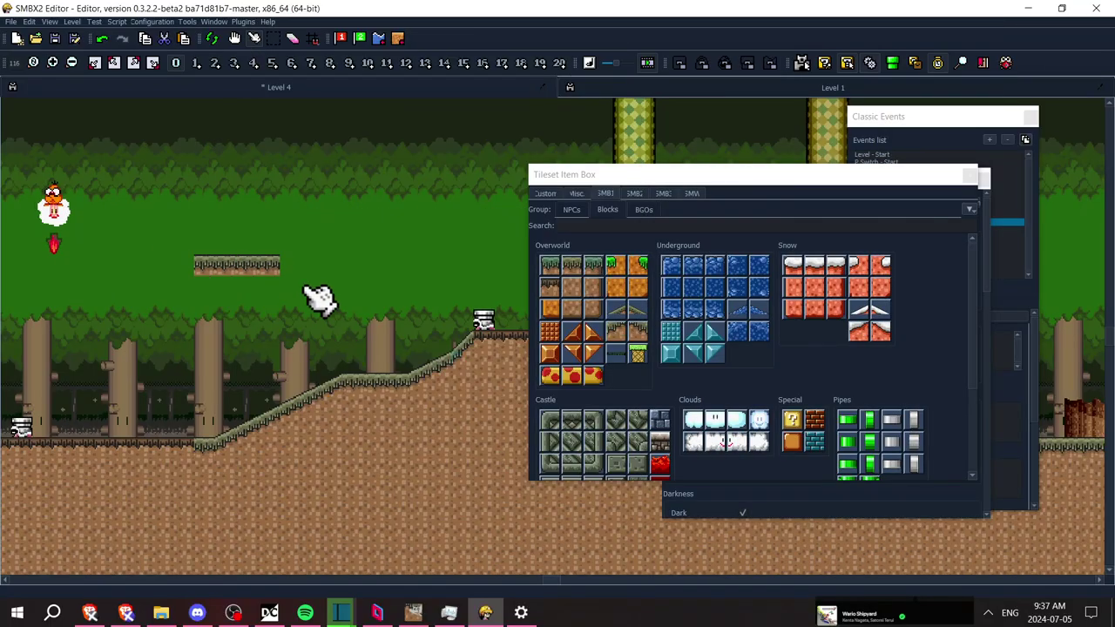
Check the flame generator's properties and erase the floating row of grass-topped blocks beside it
drag(301, 288, 229, 298)
right_click(51, 263)
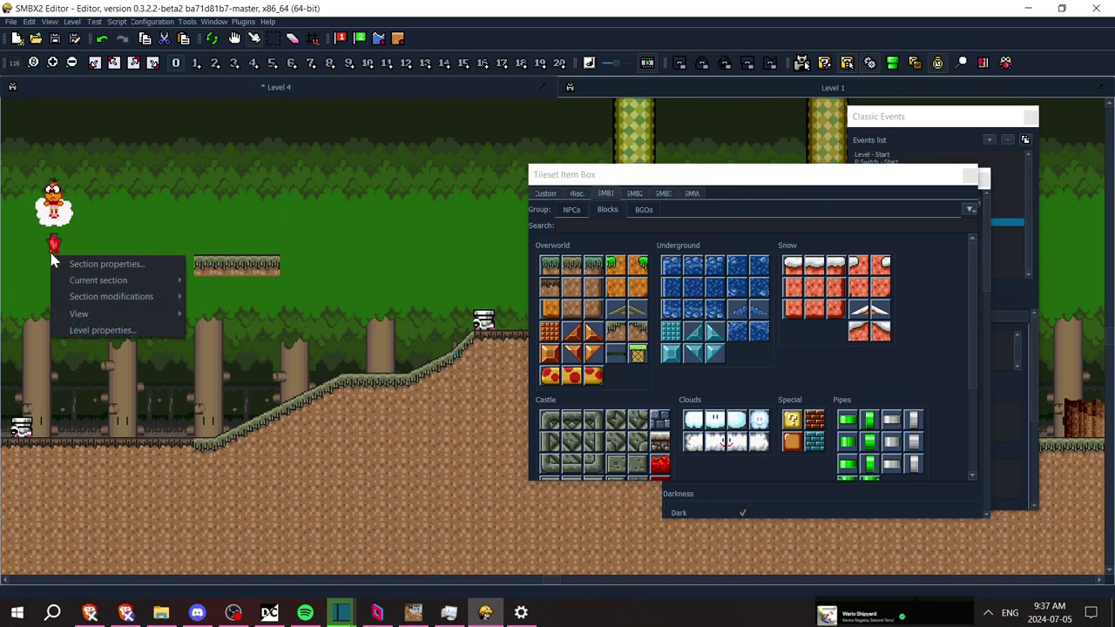
click(54, 249)
right_click(50, 241)
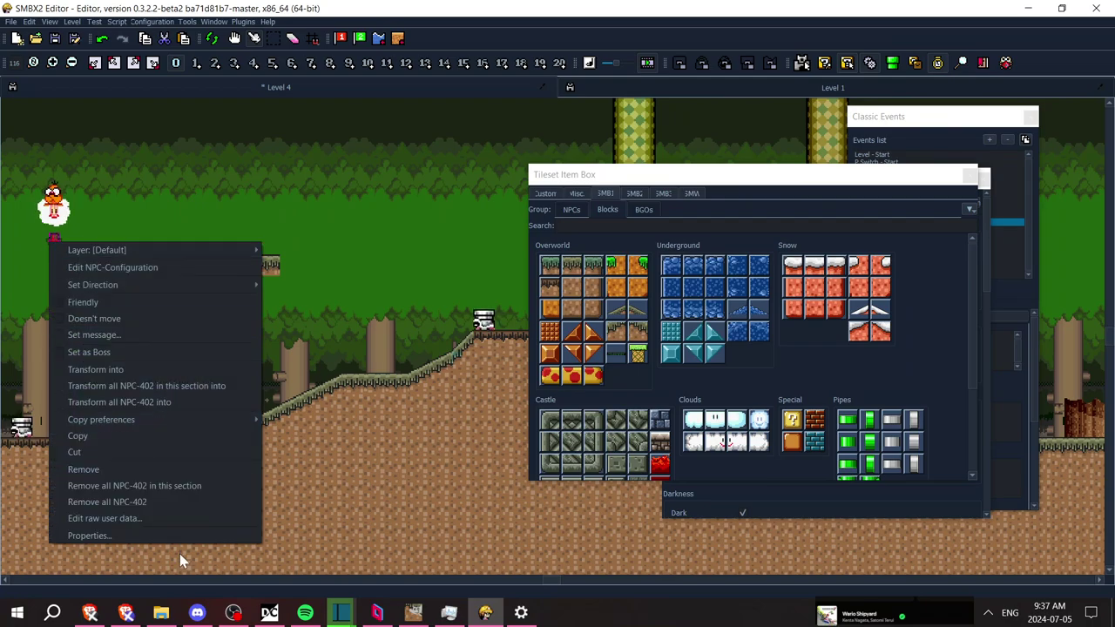
click(197, 534)
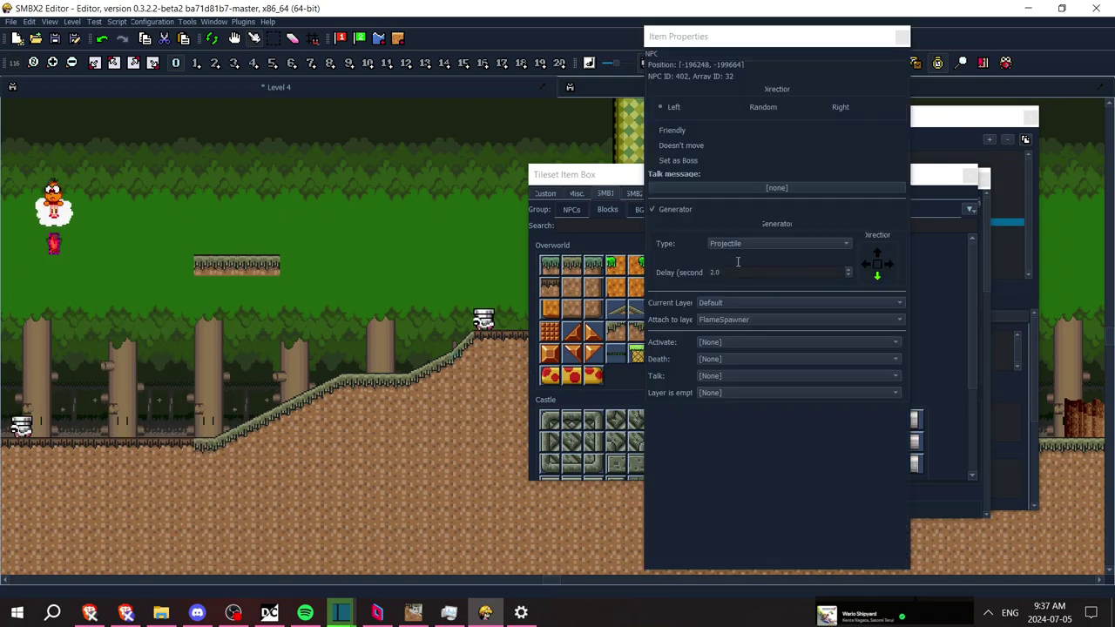
click(283, 280)
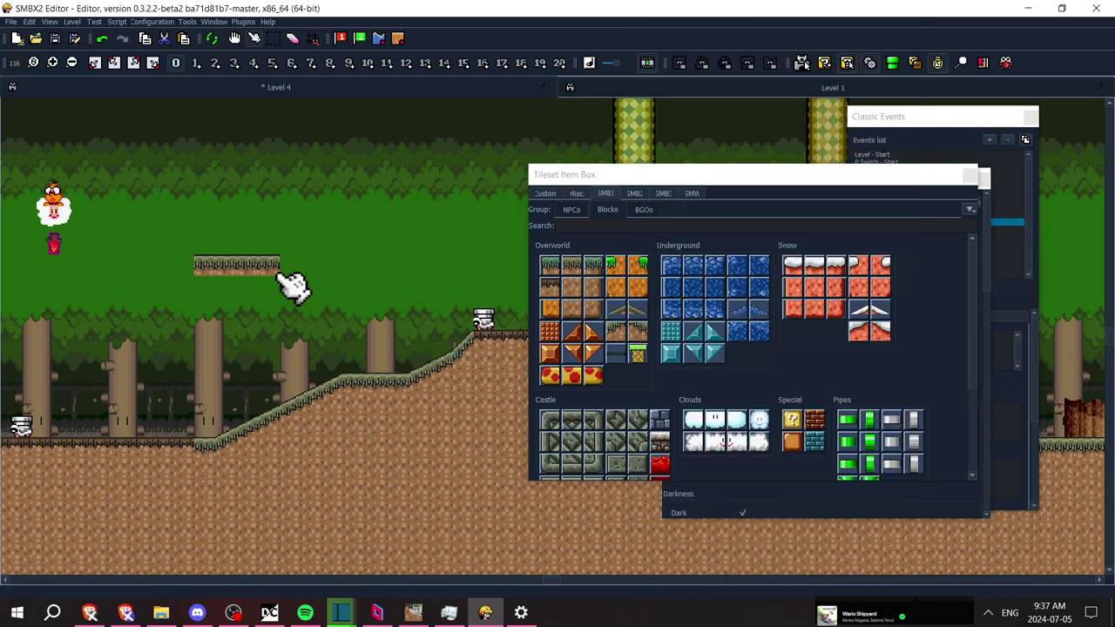
drag(257, 321, 172, 266)
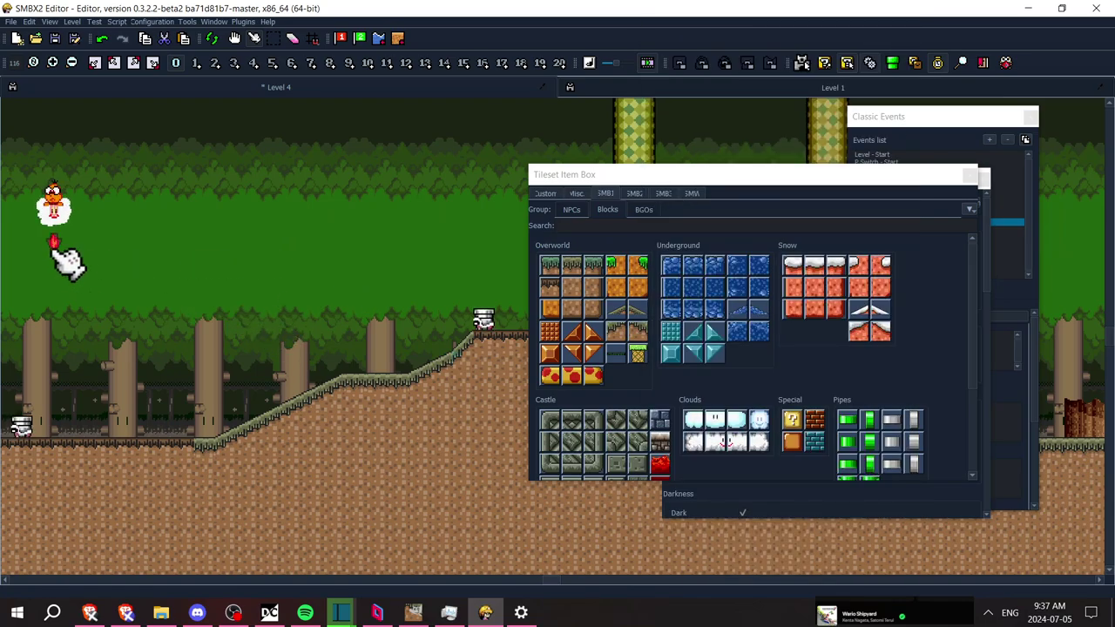
Set the flame generator's attached layer to [None] and its current layer to FlameSpawner
right_click(55, 250)
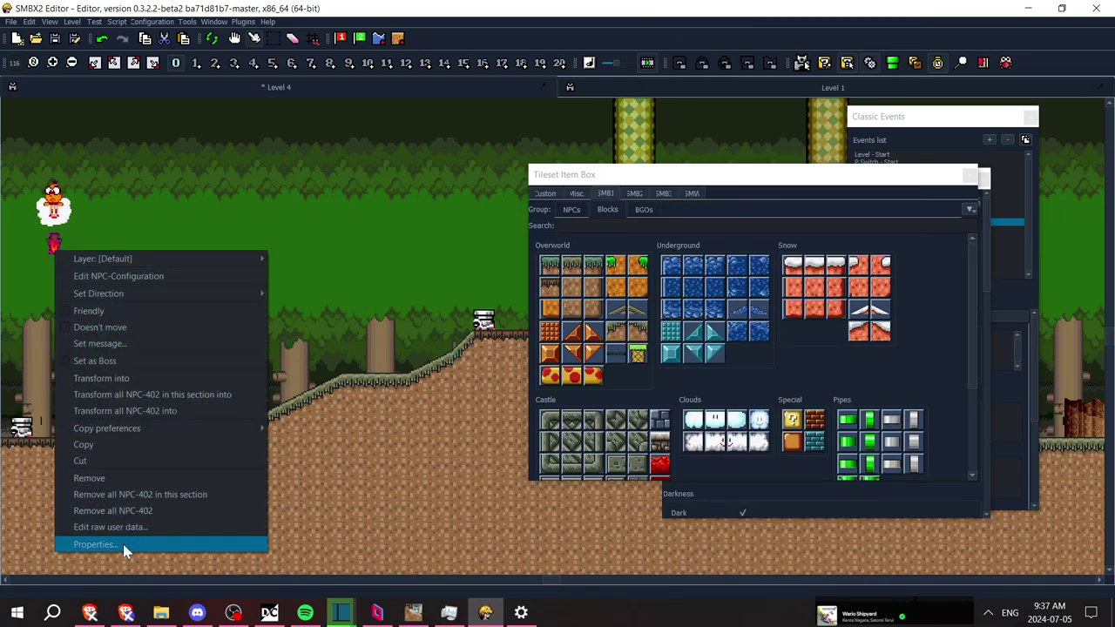
click(125, 546)
click(723, 321)
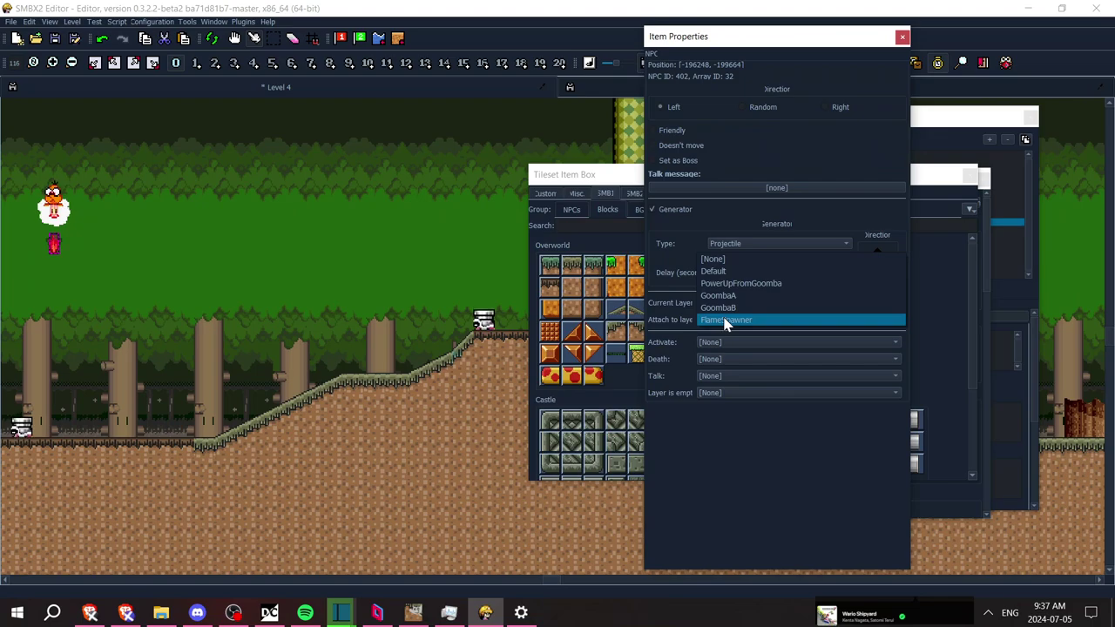
click(722, 271)
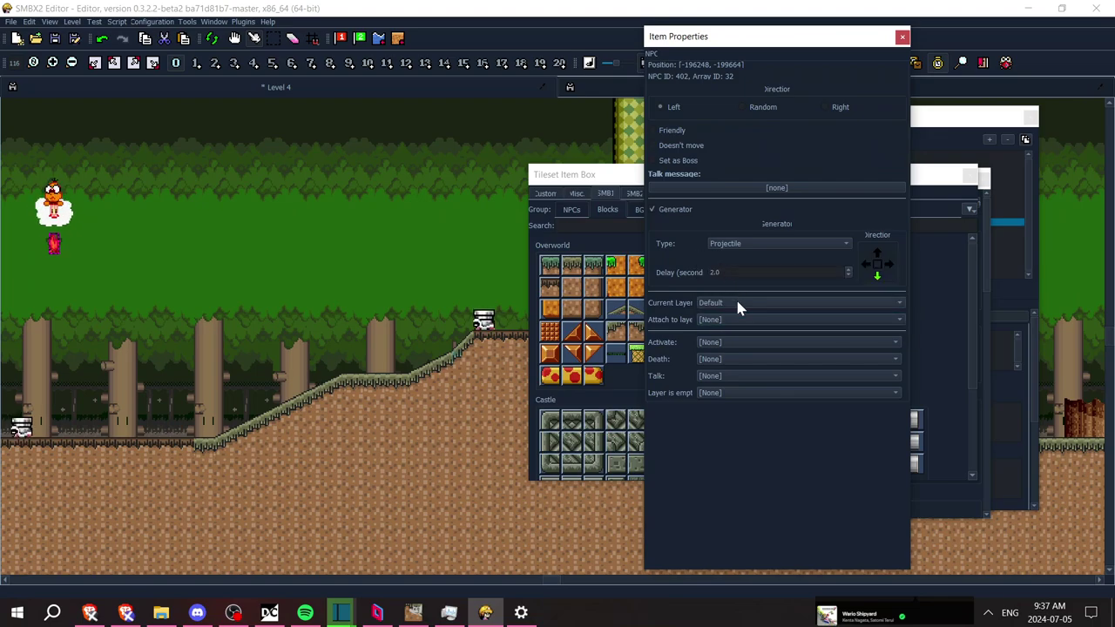
click(735, 298)
click(733, 352)
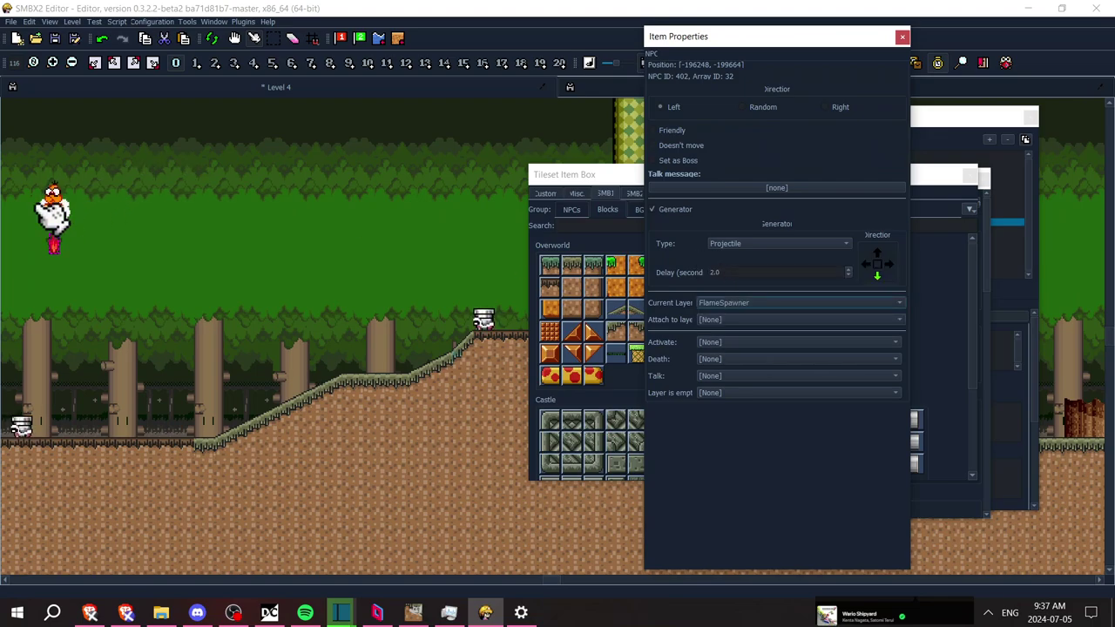
Set the Lakitu's attached layer to [None] and its current layer to FlameSpawner
right_click(36, 206)
click(87, 196)
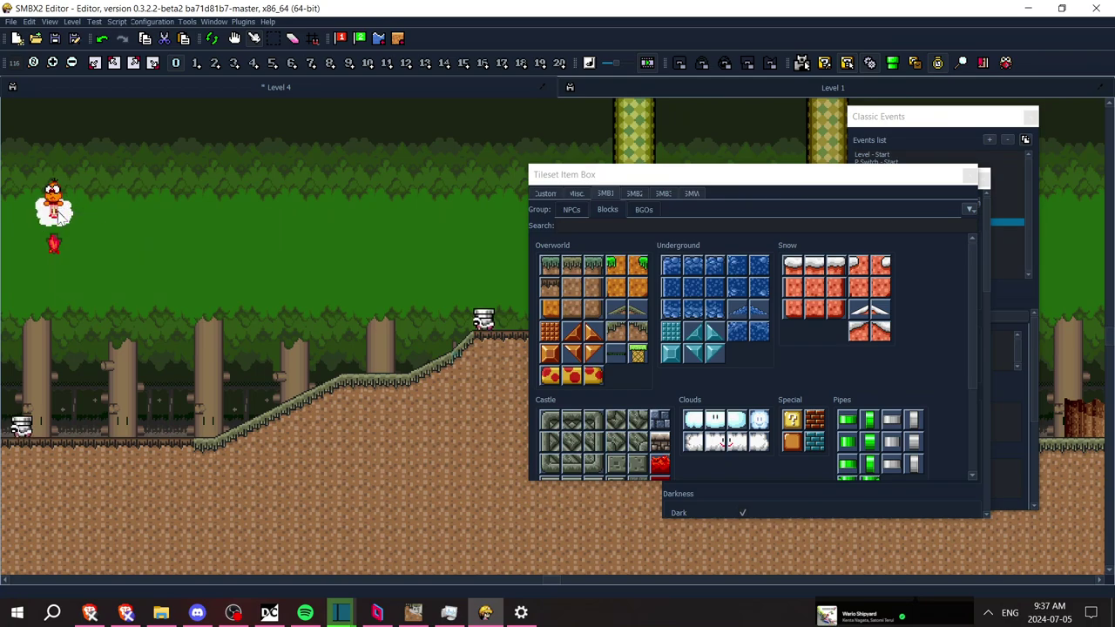
right_click(59, 213)
click(192, 519)
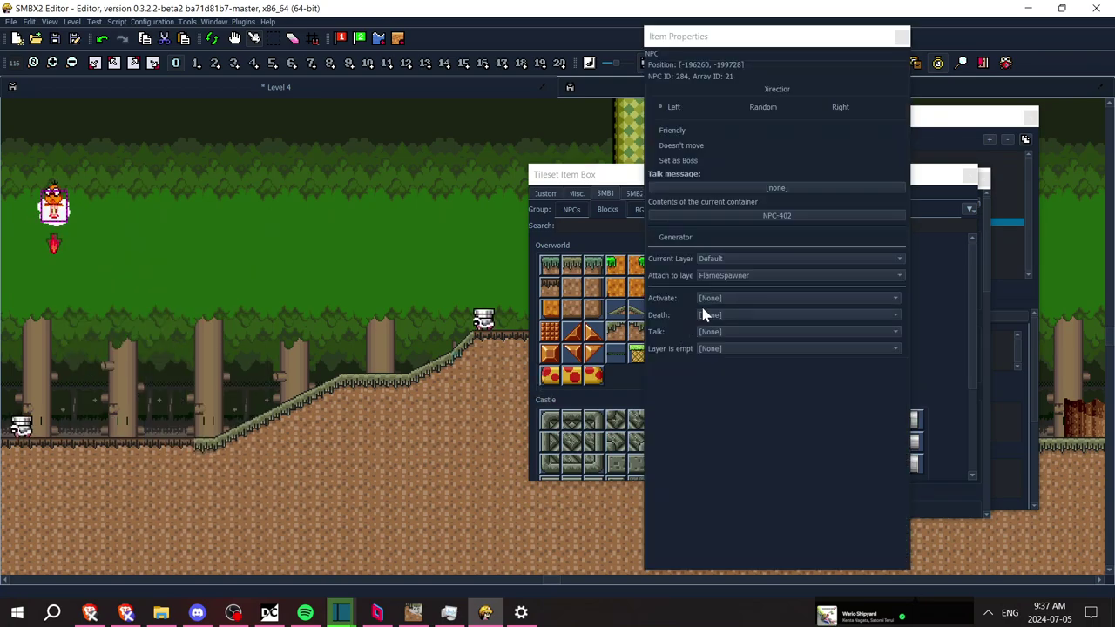
click(722, 276)
click(722, 220)
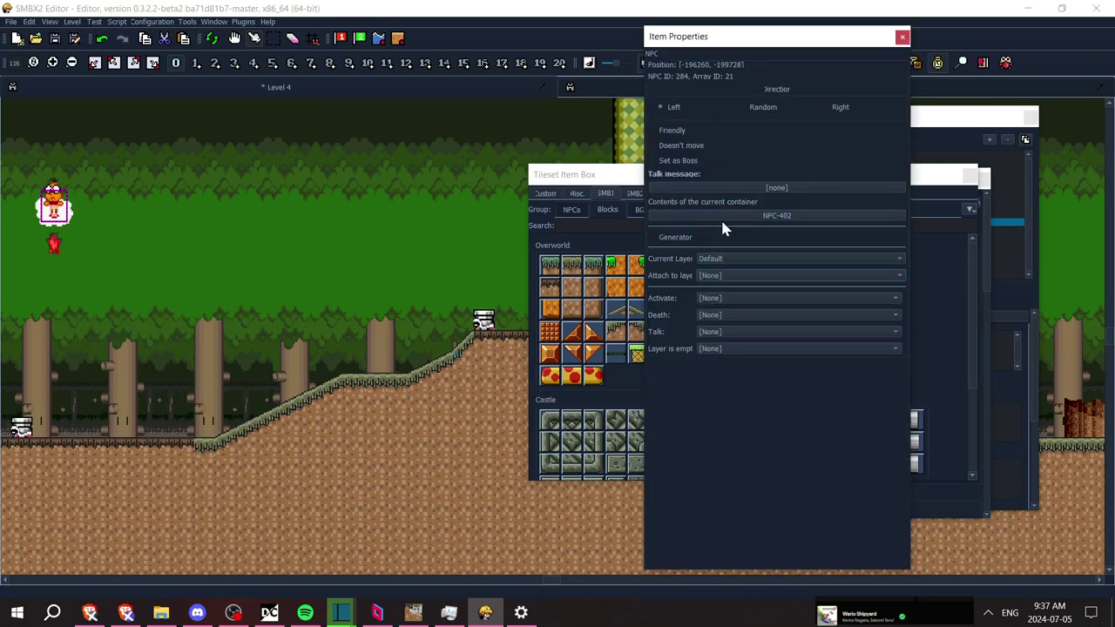
click(736, 259)
click(736, 270)
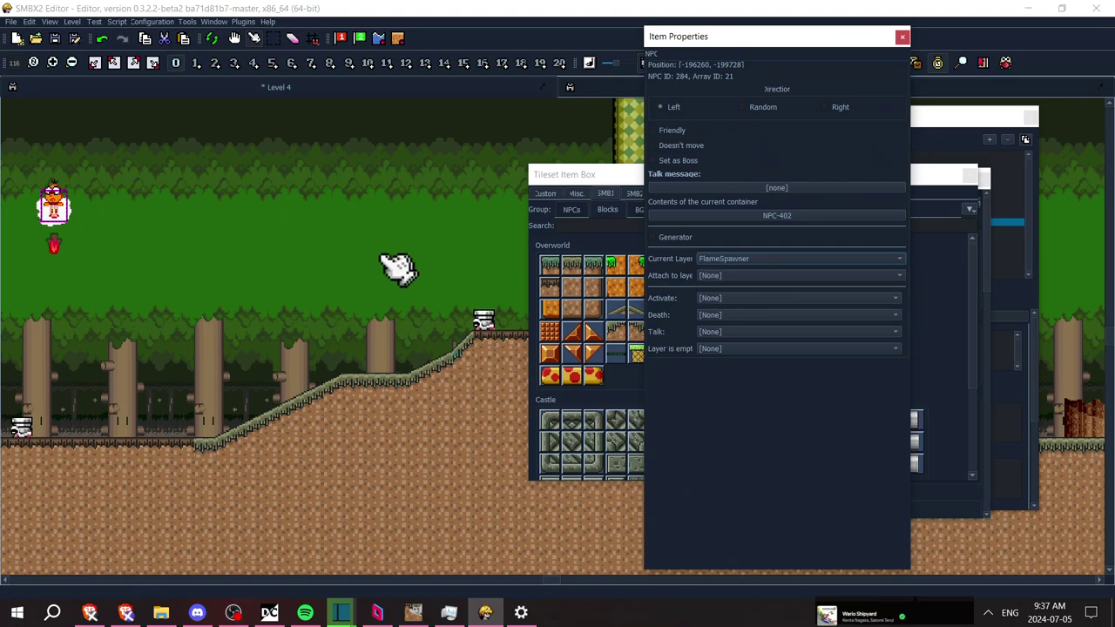
click(374, 256)
Save and playtest the level with the Lakitu and flame generator both on the FlameSpawner layer, jumping past the Hot Foot, and exit
key(ctrl+s)
key(F5)
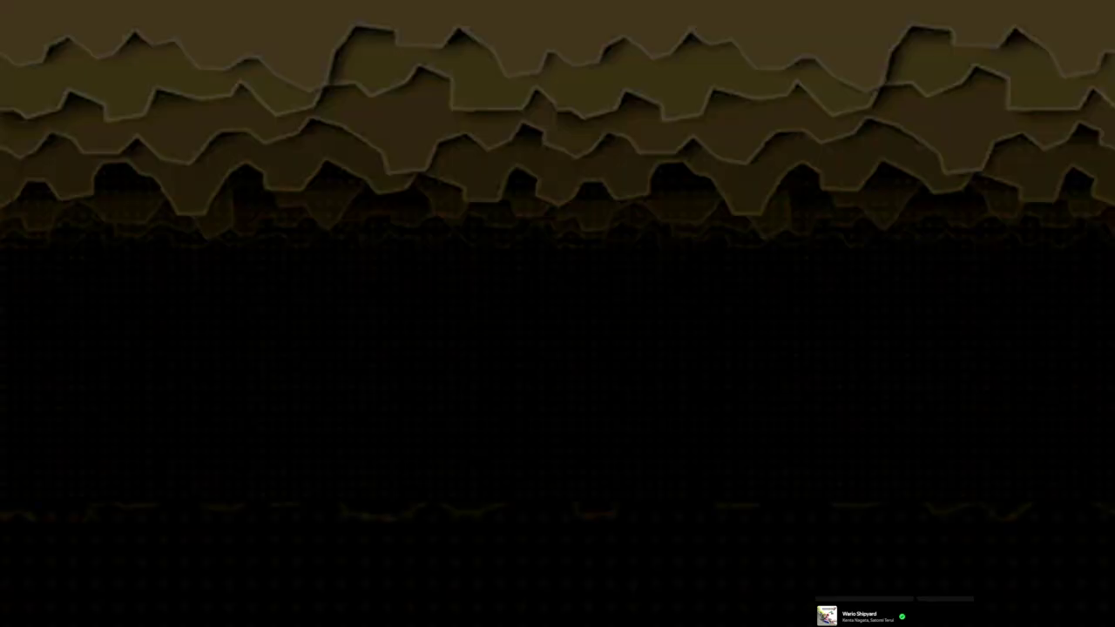
key(Right)
key(x)
key(z)
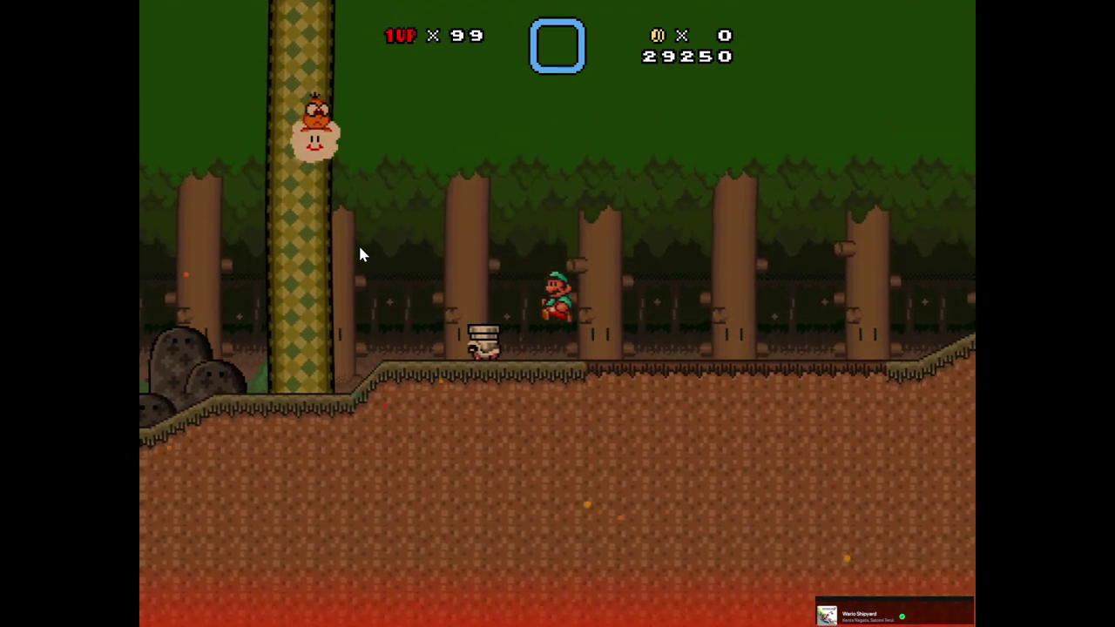
key(Right)
key(z)
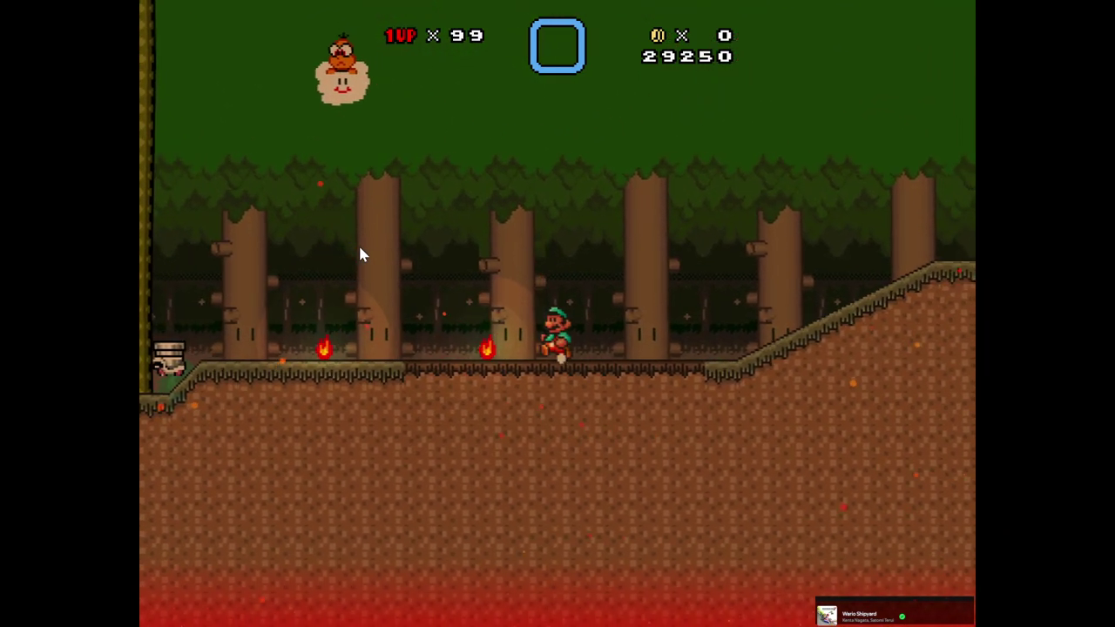
key(Escape)
key(Up)
key(Return)
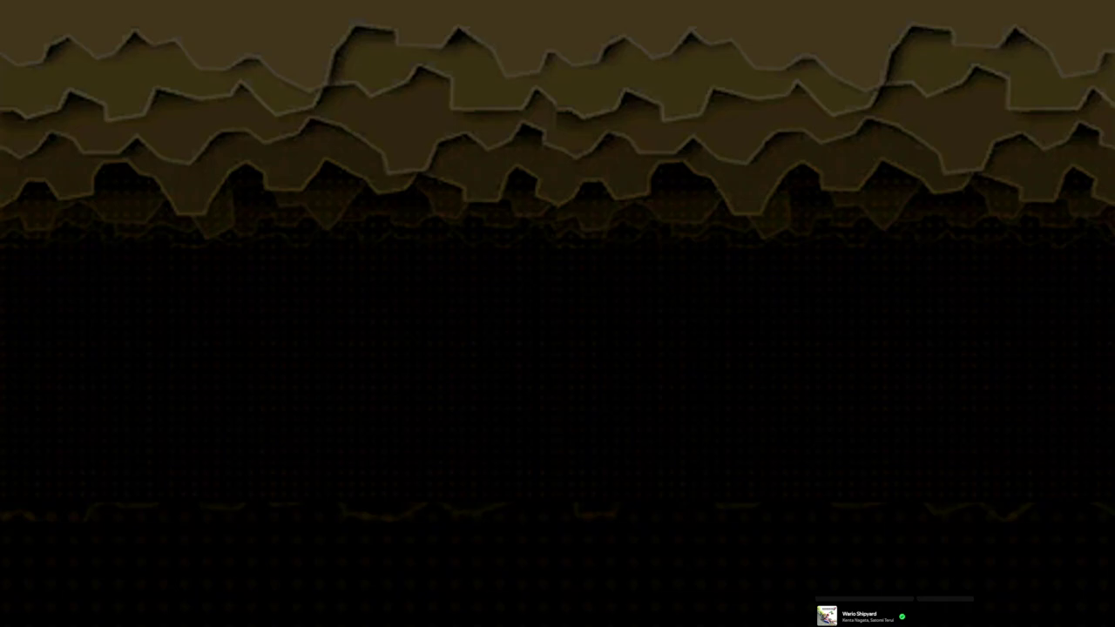
Check the Lakitu's layer settings and place a short floating row of SMB1 grass-topped blocks on the FlameSpawner layer, just before the slope
right_click(192, 214)
click(291, 149)
right_click(209, 212)
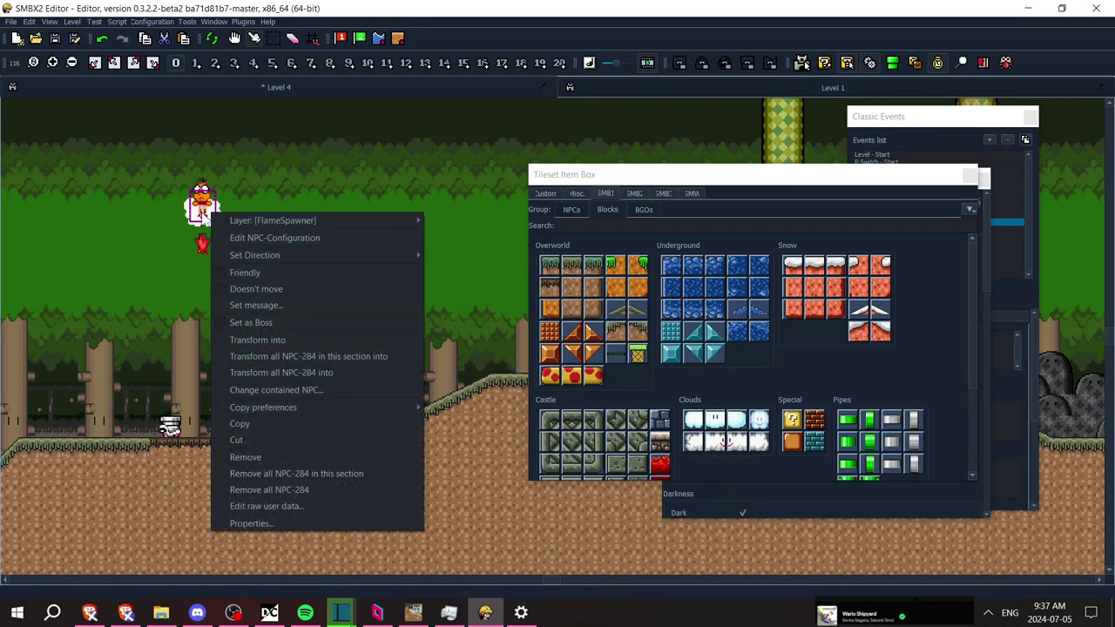
click(330, 523)
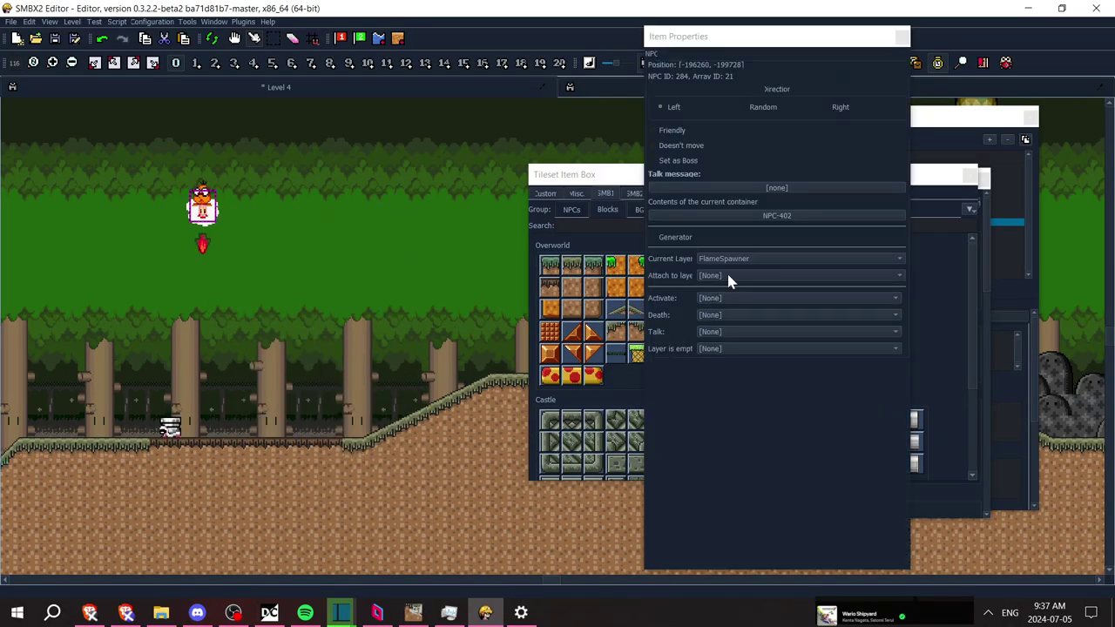
click(380, 259)
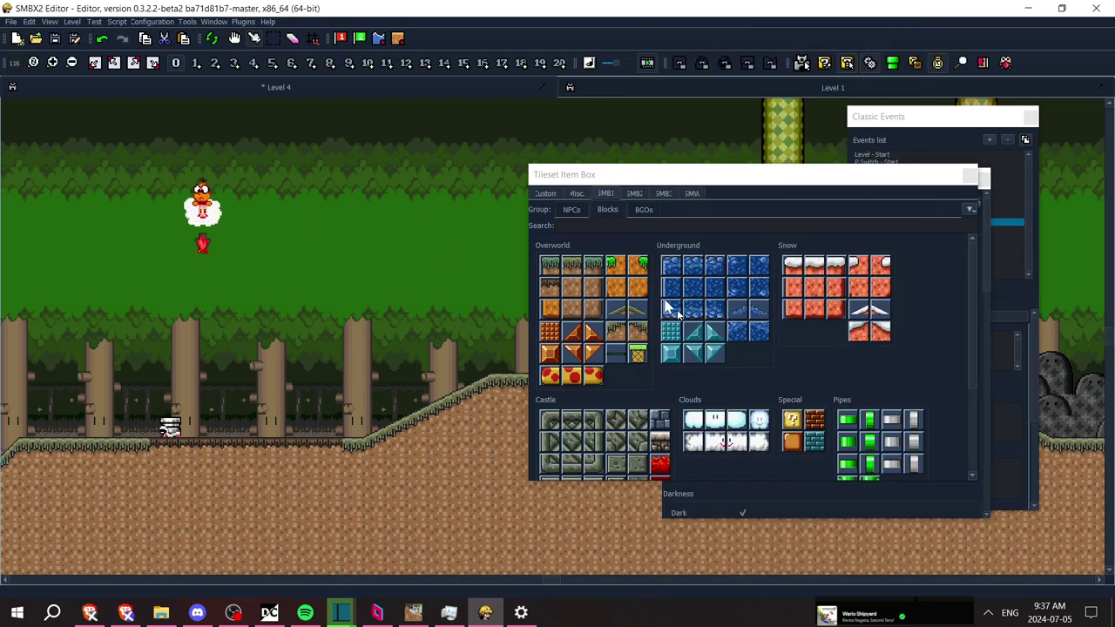
click(573, 266)
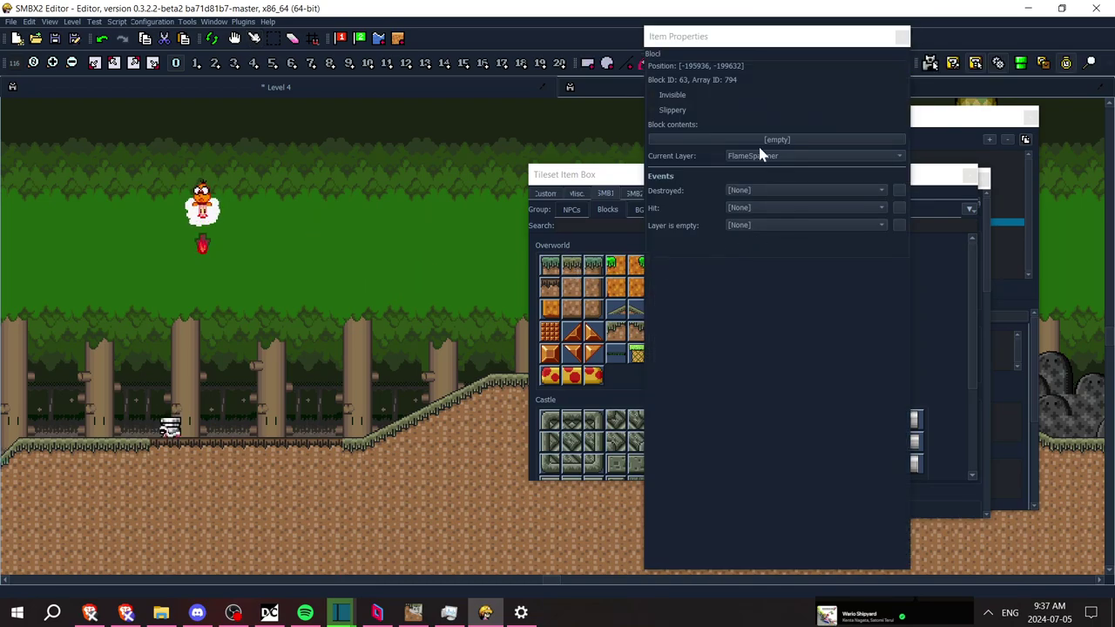
drag(370, 340, 406, 340)
Playtest the level with the new floating row, jumping over the Hot Foot to the slope and back onto the blocks, and exit
key(F5)
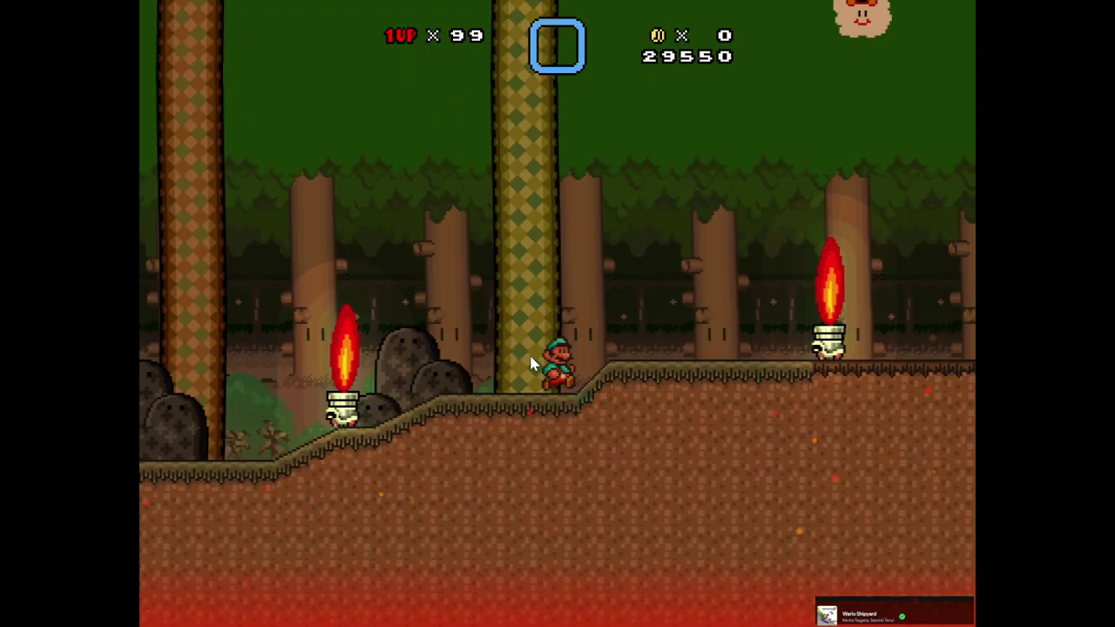
key(Right)
key(z)
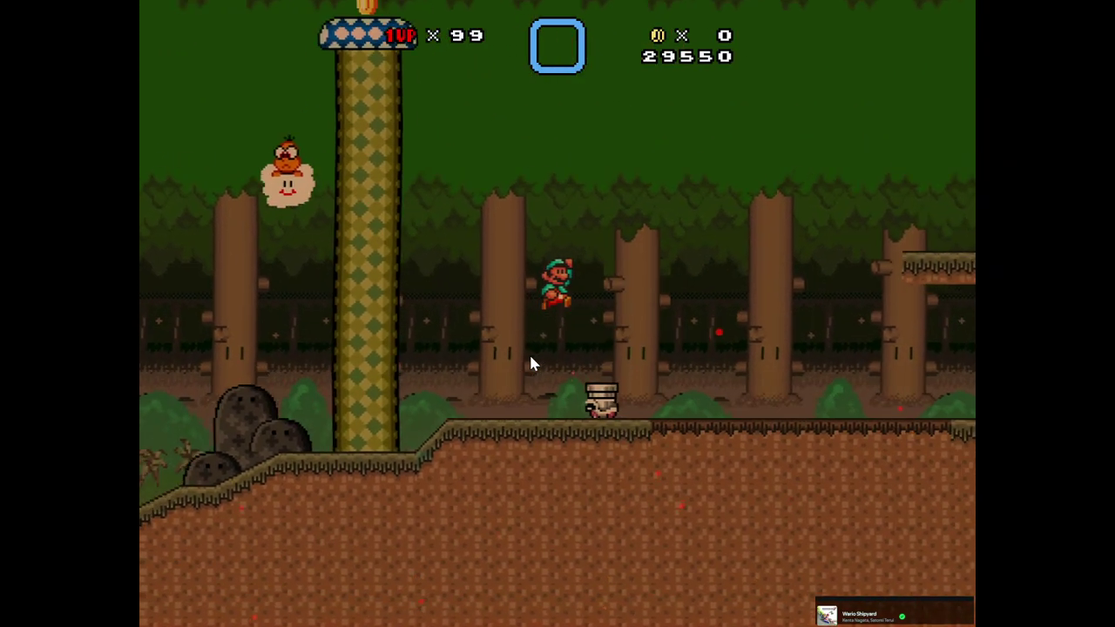
key(Right)
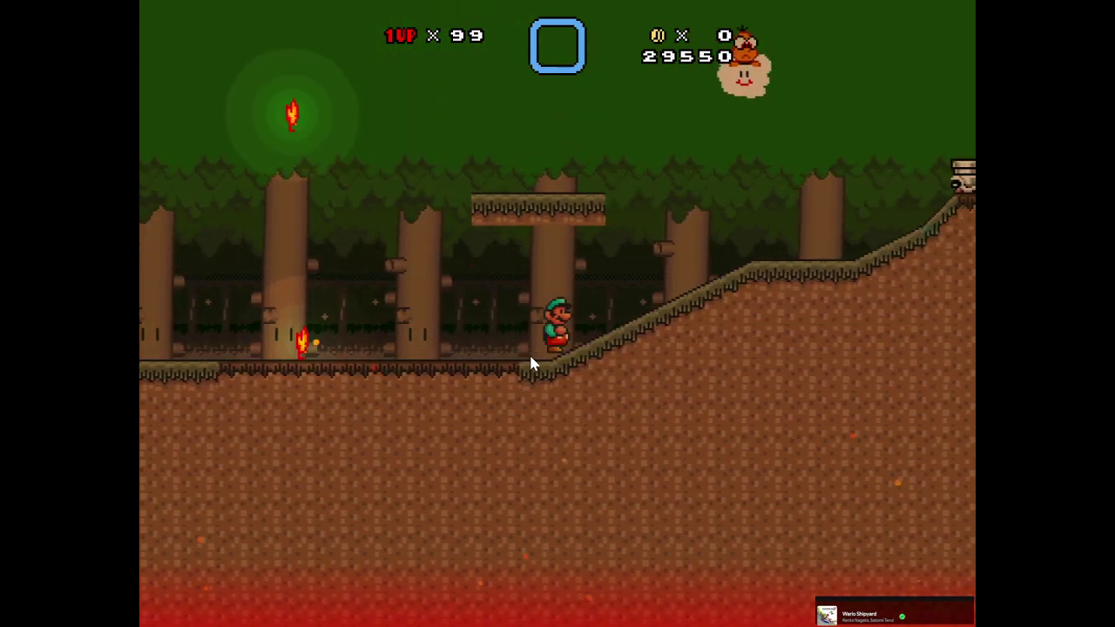
key(Left)
key(z)
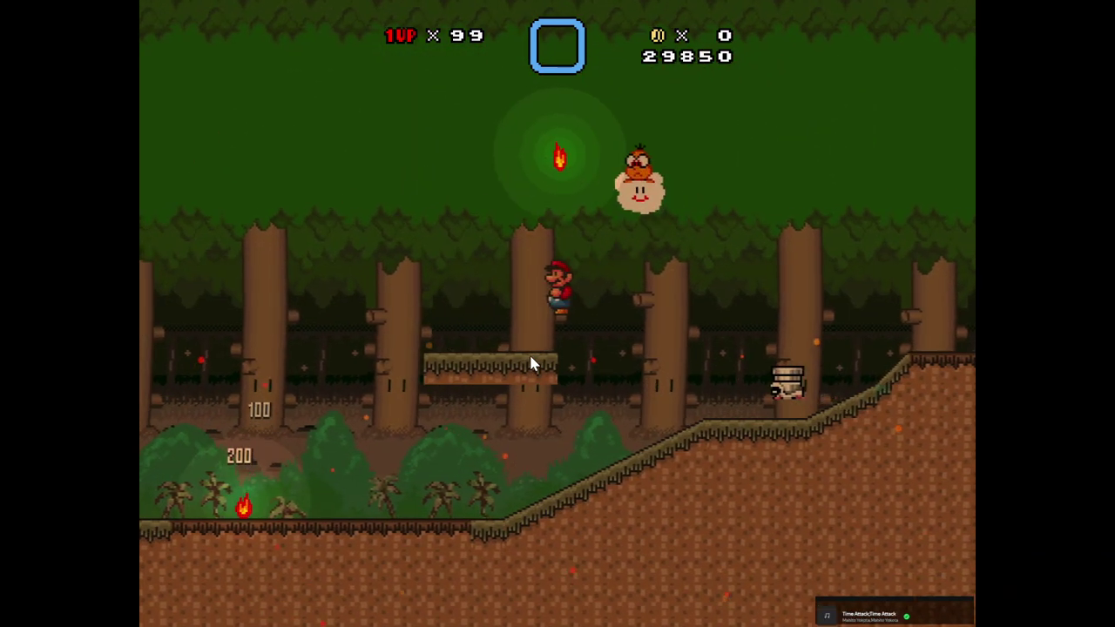
key(Escape)
key(Up)
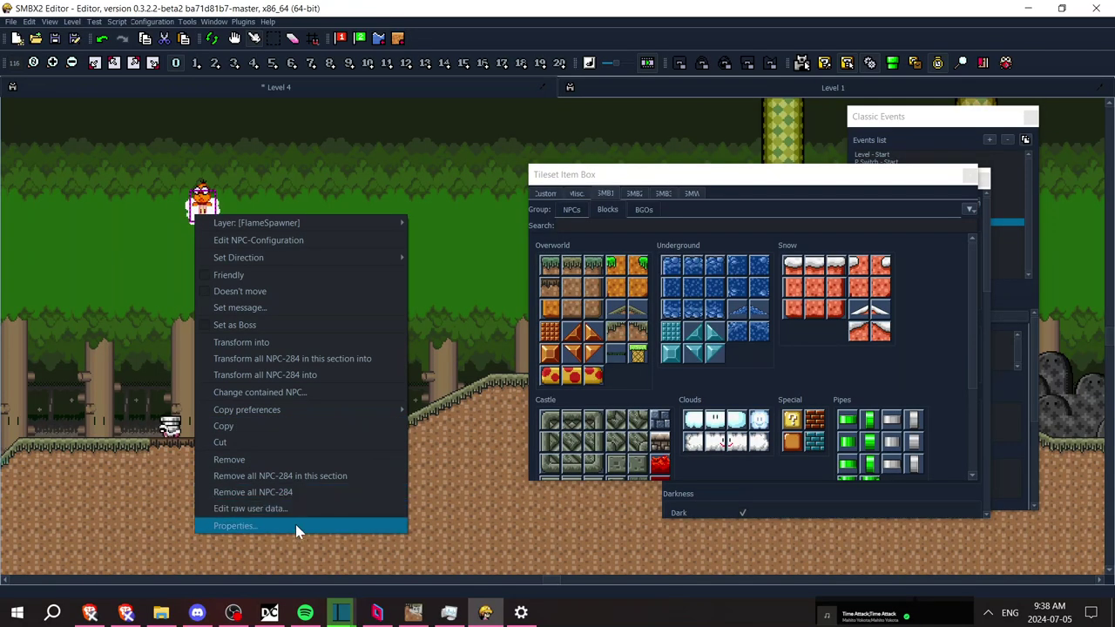
Set the Lakitu's current layer to Default, attach it to the FlameSpawner layer, and playtest the level briefly before exiting
click(297, 526)
click(743, 259)
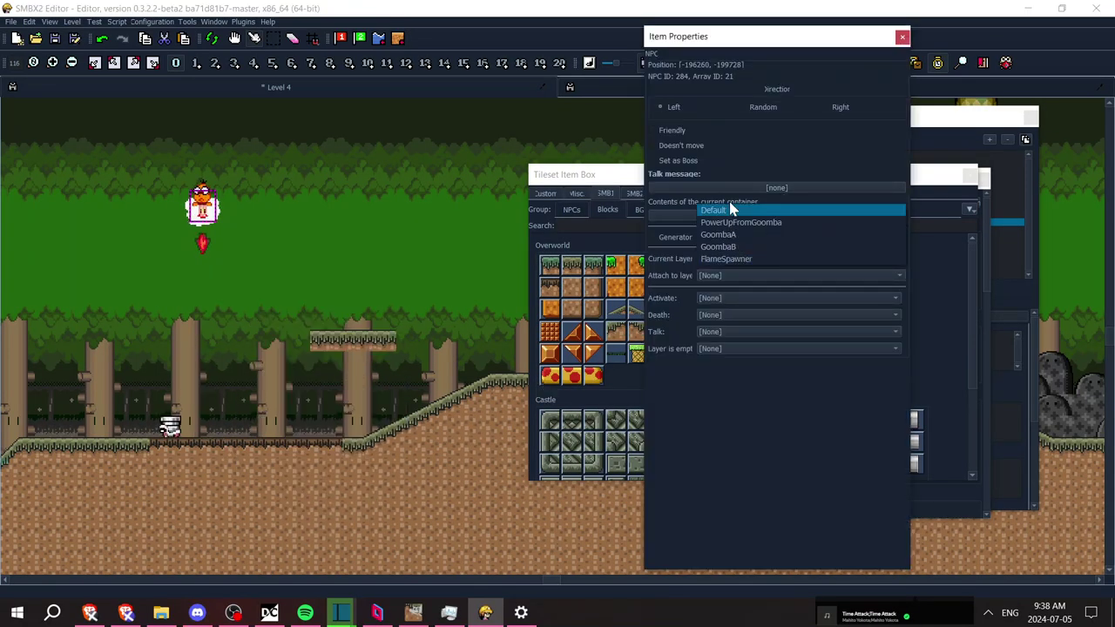
click(732, 211)
click(723, 275)
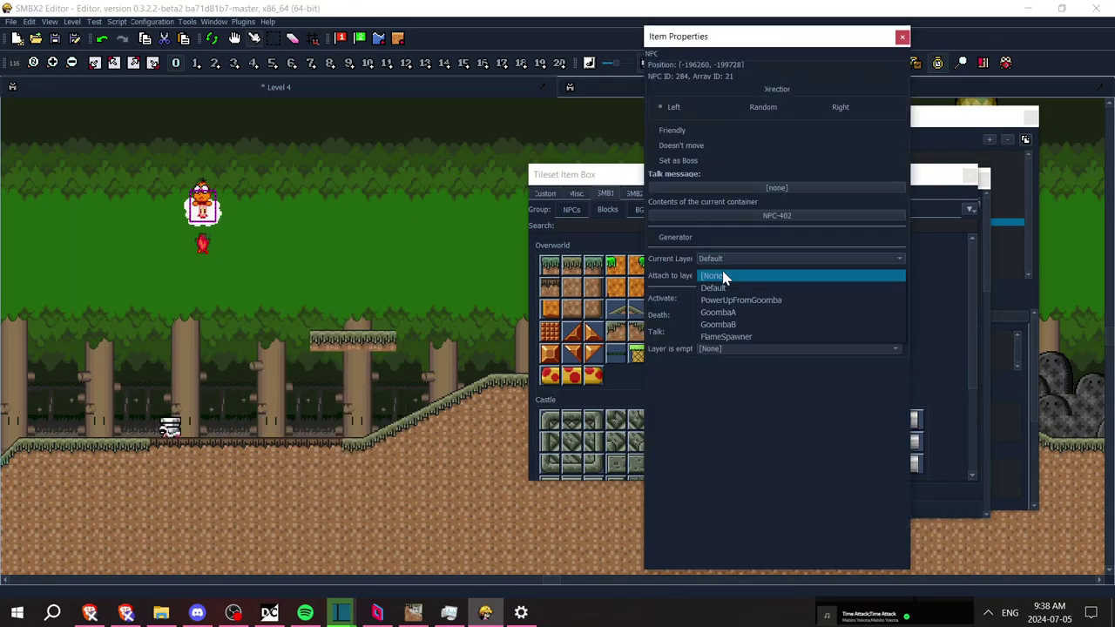
click(730, 339)
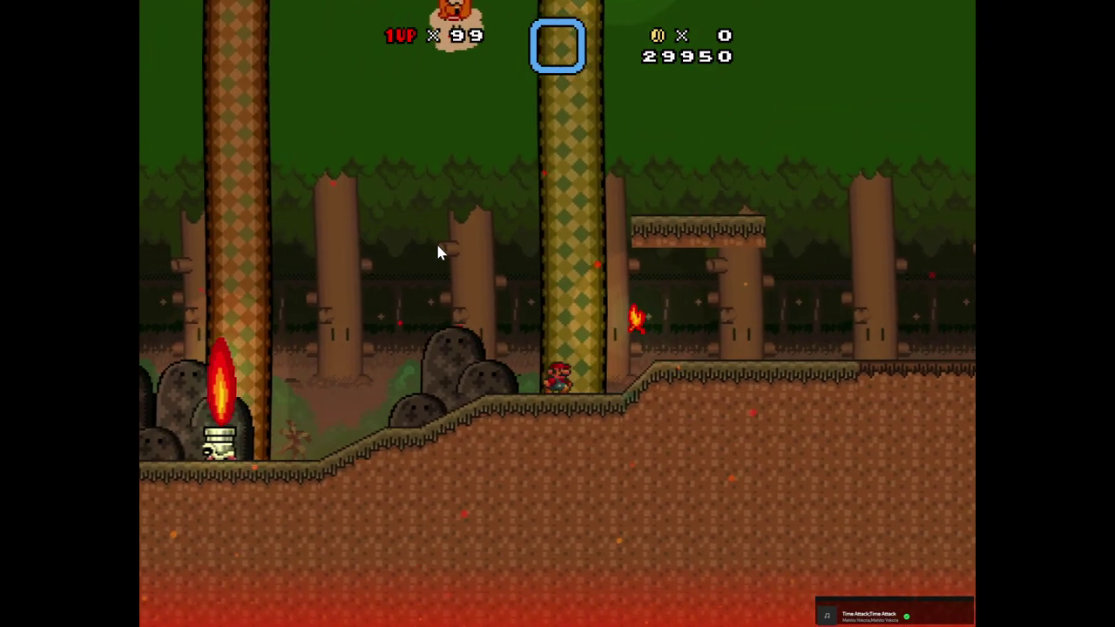
key(Escape)
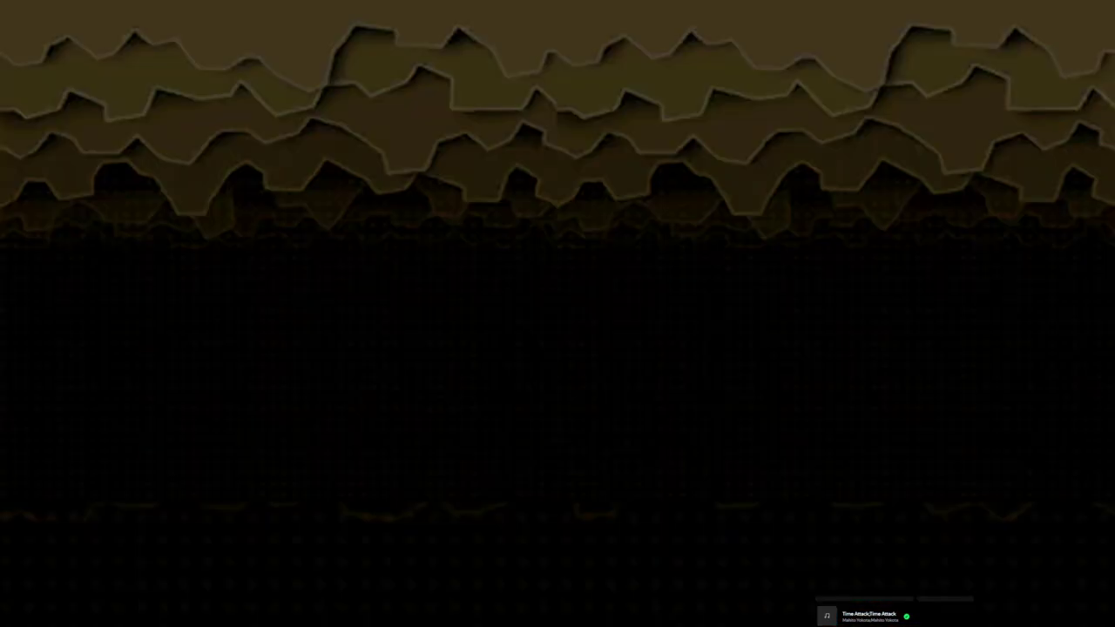
Check the layer of the floating grass-topped block row, then delete the whole row
right_click(321, 339)
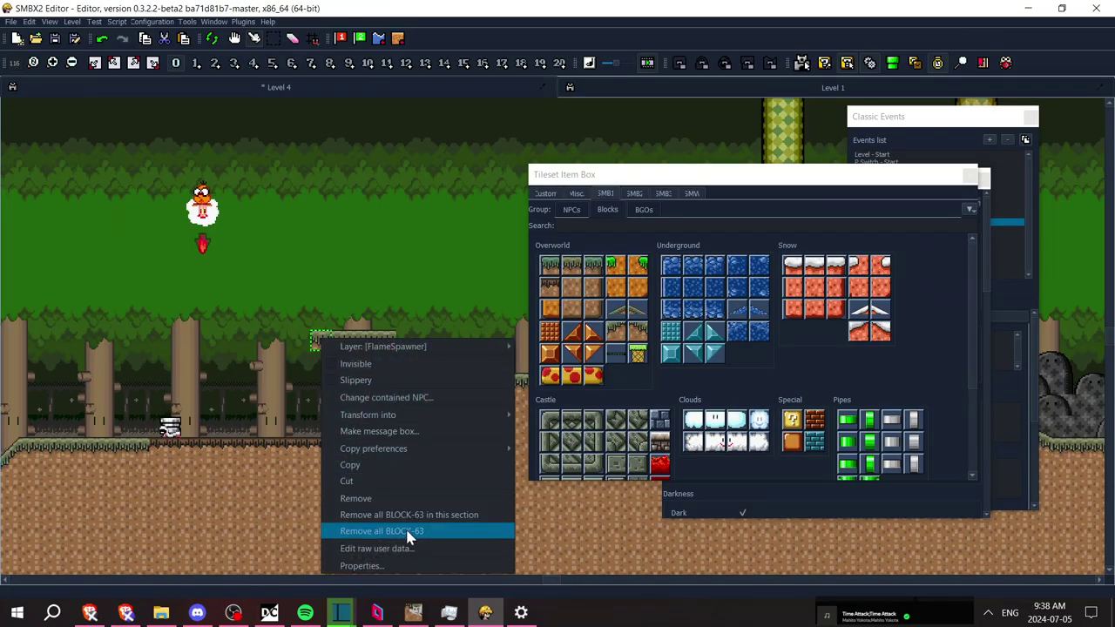
mouse_move(415, 347)
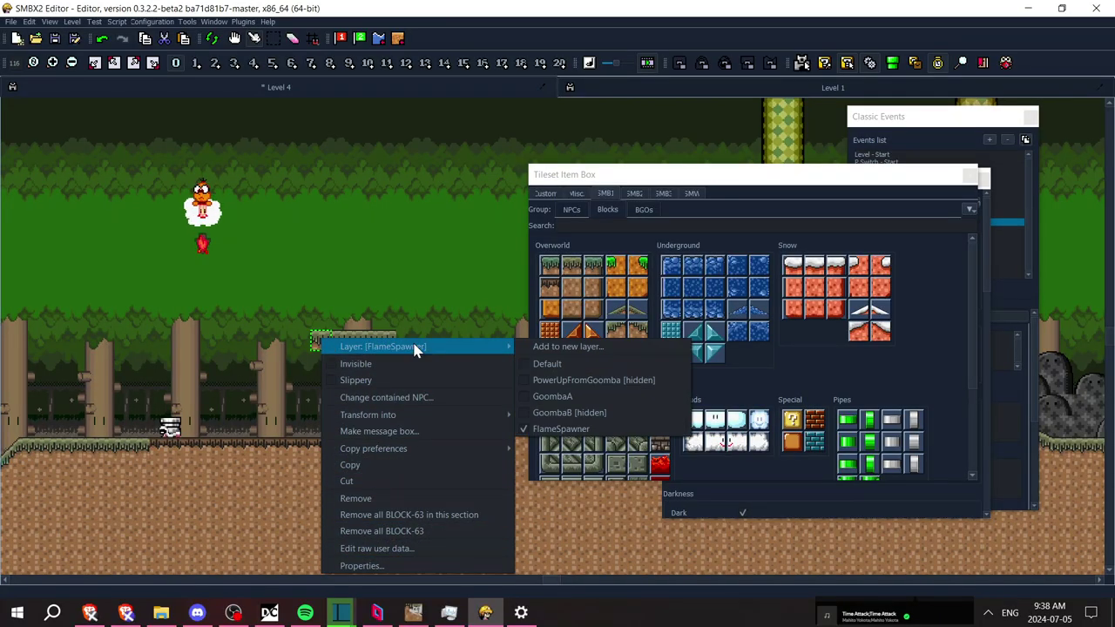
click(414, 277)
drag(479, 294, 312, 359)
key(Delete)
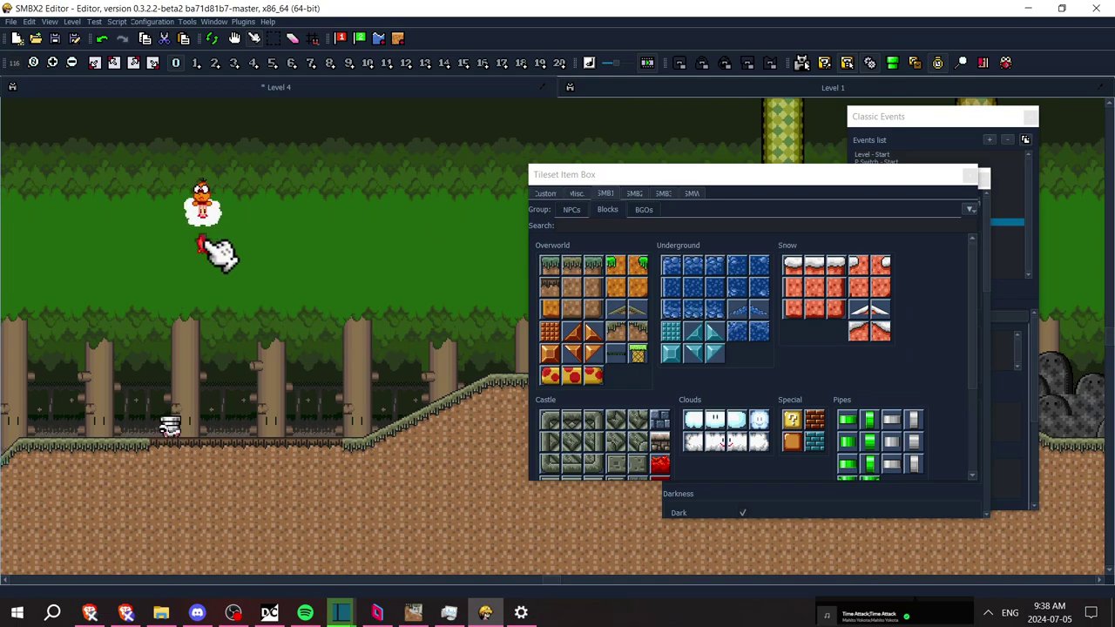
Compare the current-layer and attached-layer settings of the Lakitu with those of the flame generator beneath it
click(663, 193)
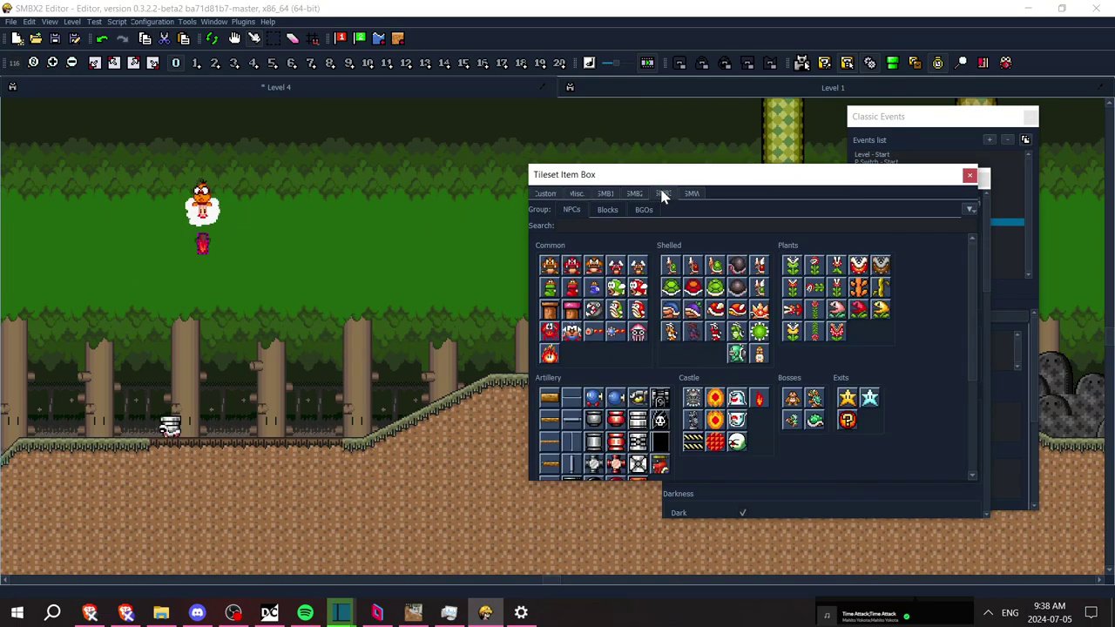
click(212, 212)
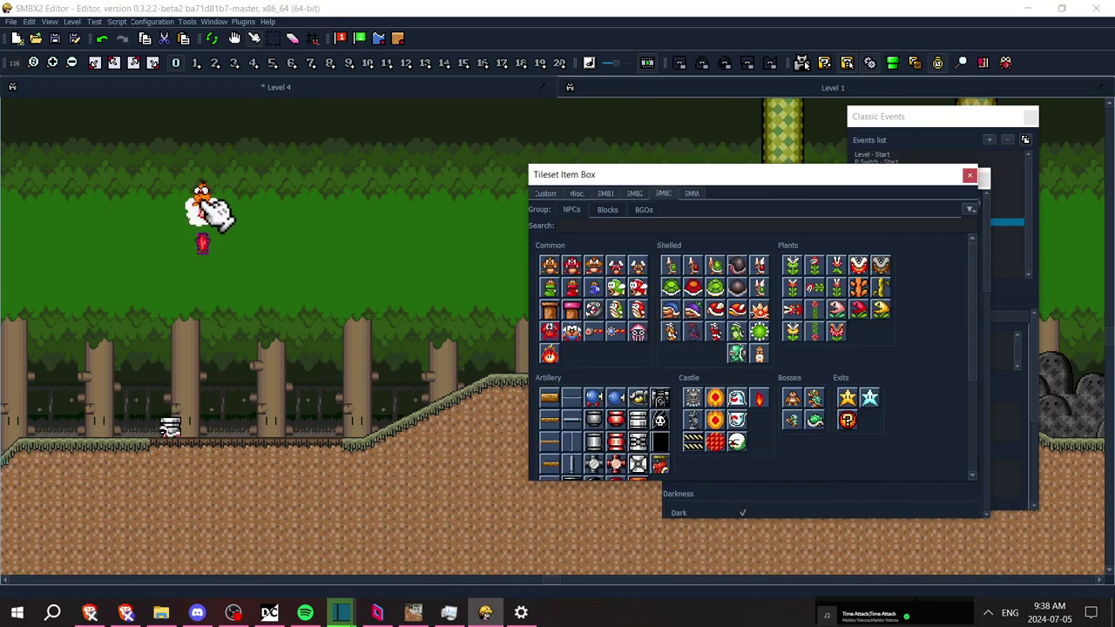
right_click(202, 202)
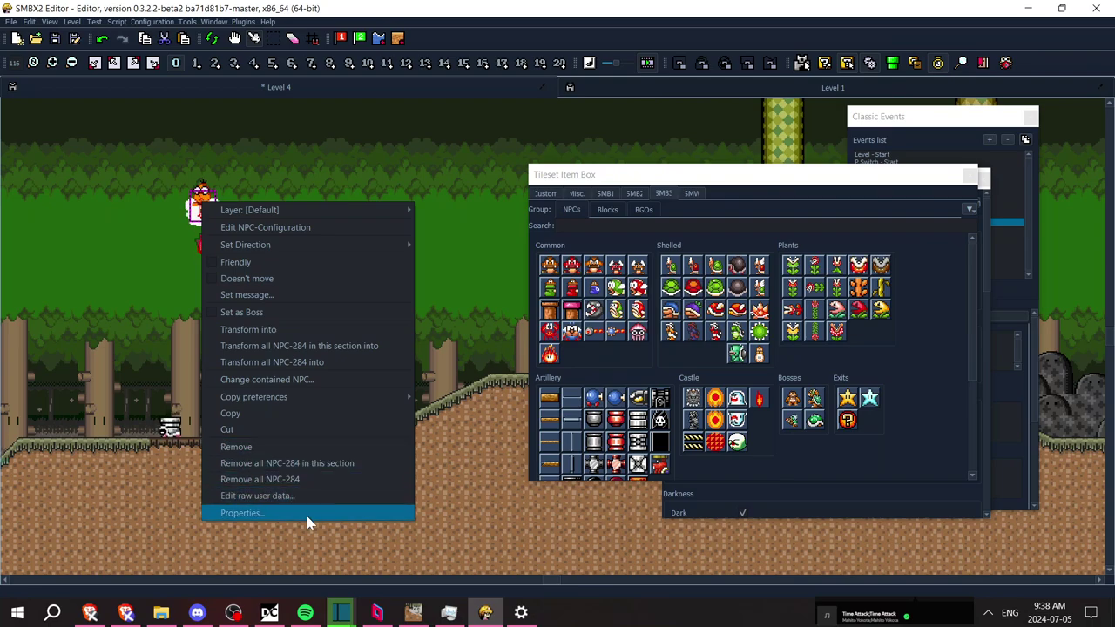
click(307, 514)
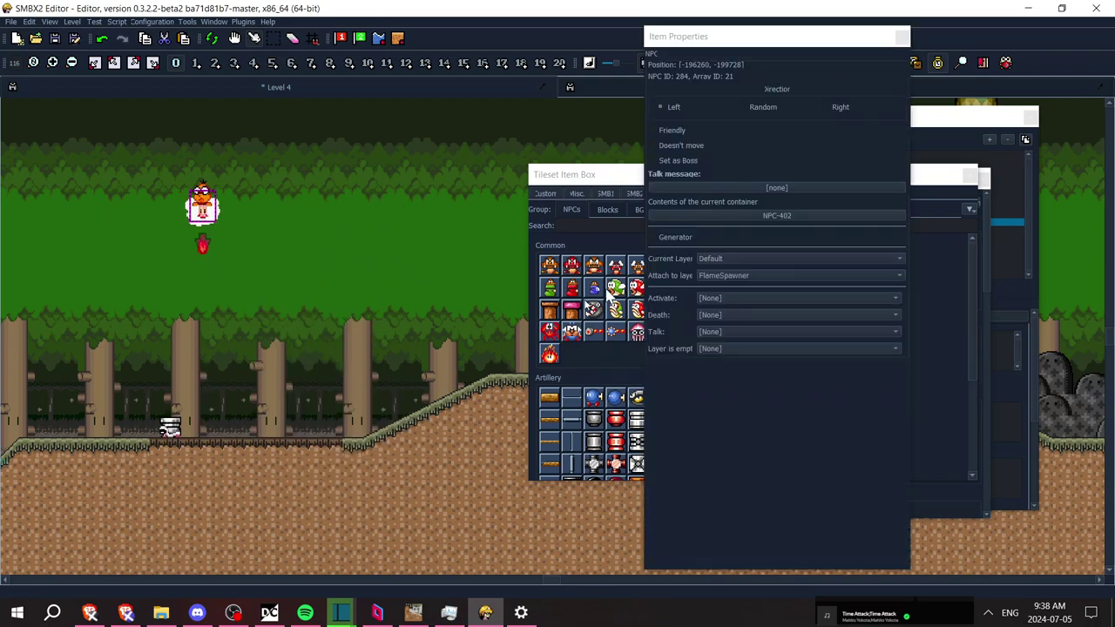
click(902, 38)
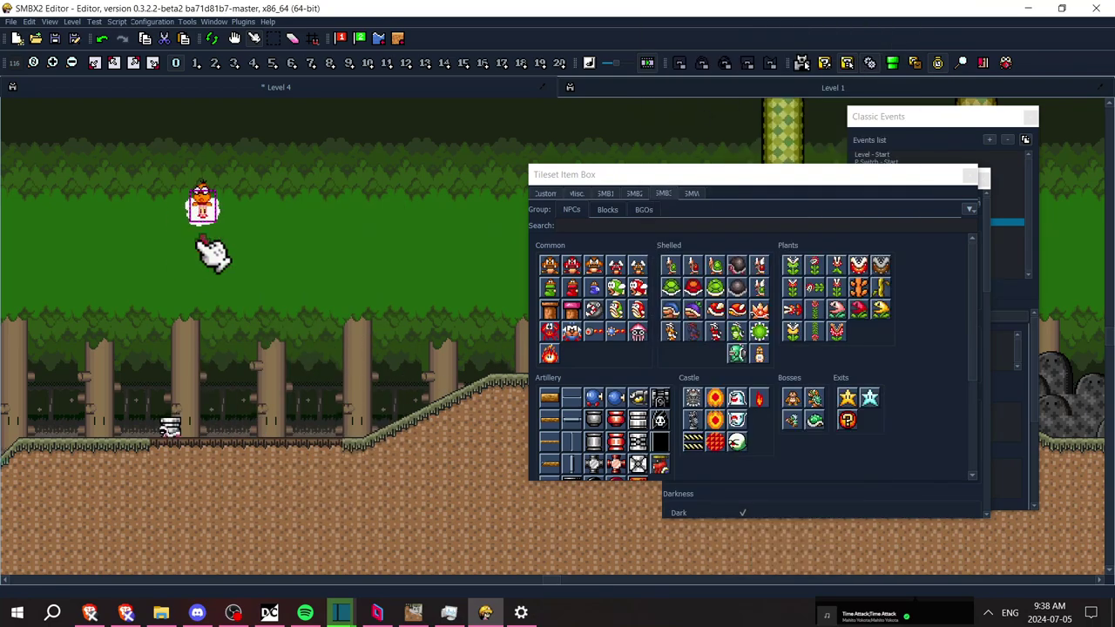
right_click(200, 245)
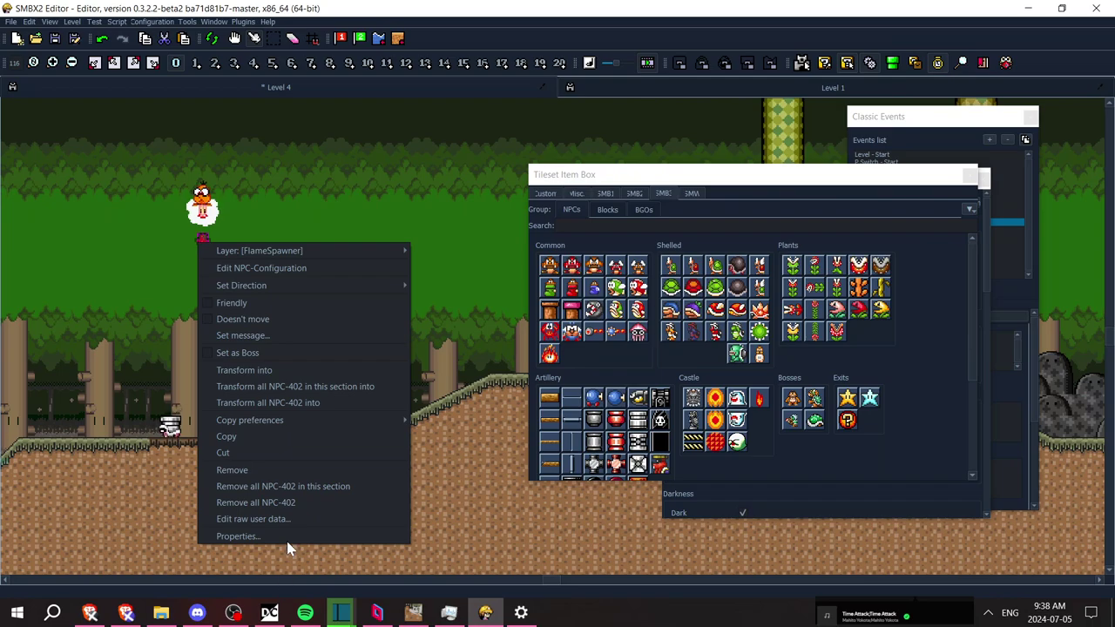
click(288, 539)
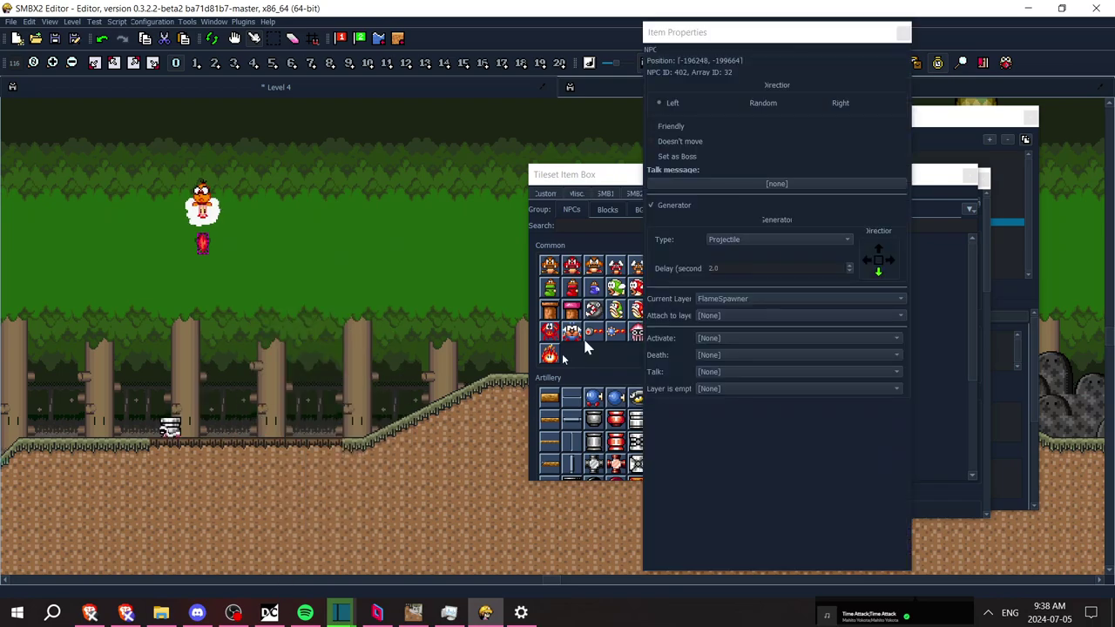
click(728, 301)
click(680, 301)
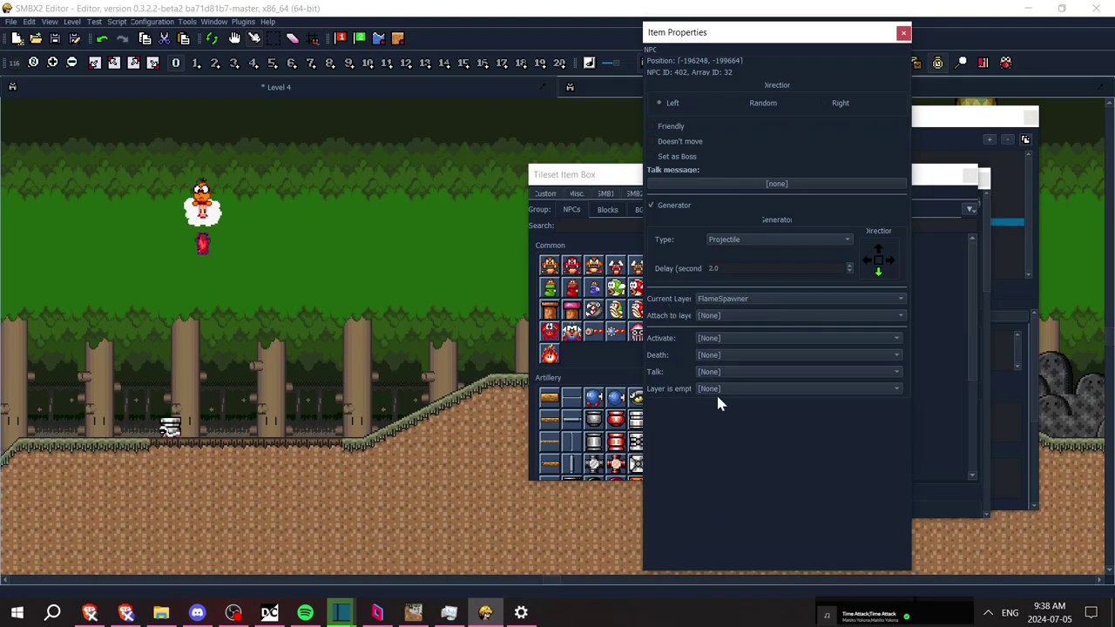
click(418, 301)
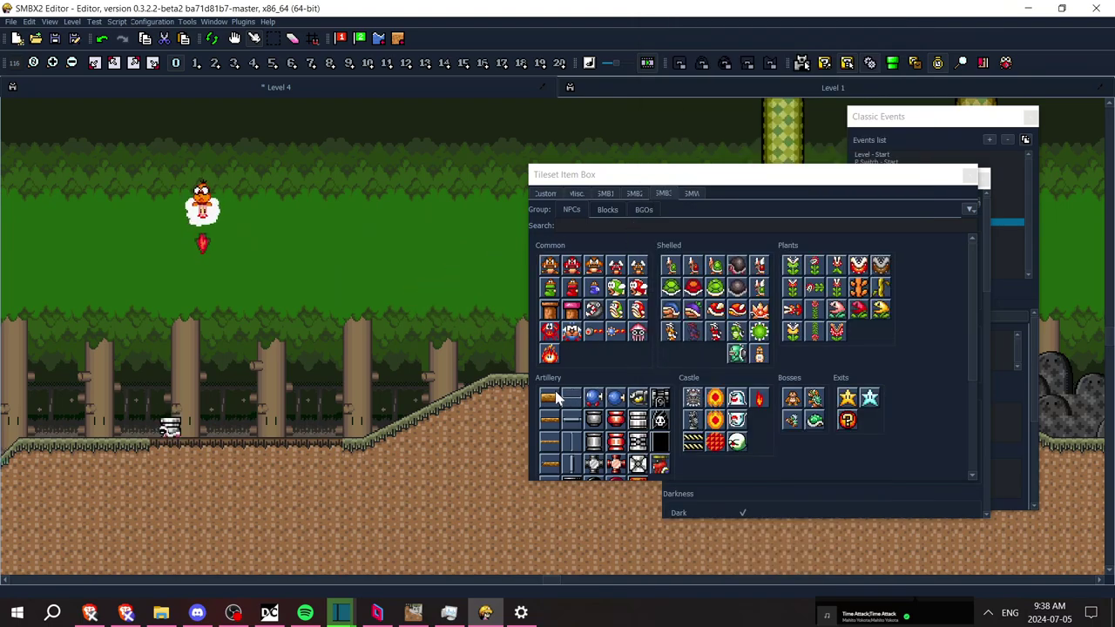
Try a floating SMB3 wooden platform on the FlameSpawner layer before the slope by playtesting the level, and exit
click(614, 336)
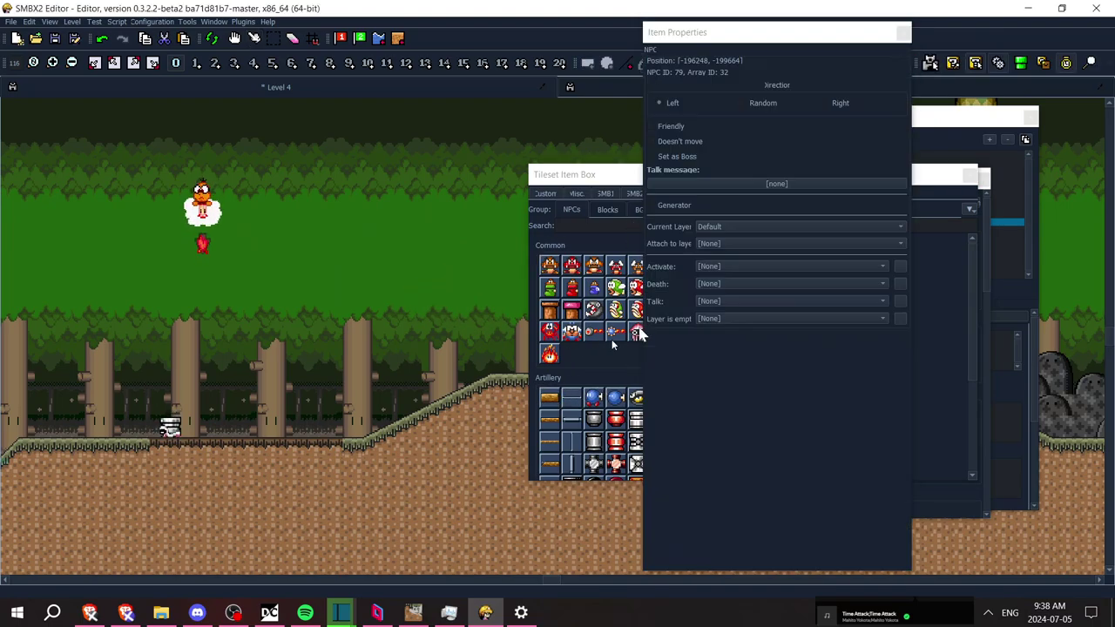
click(715, 229)
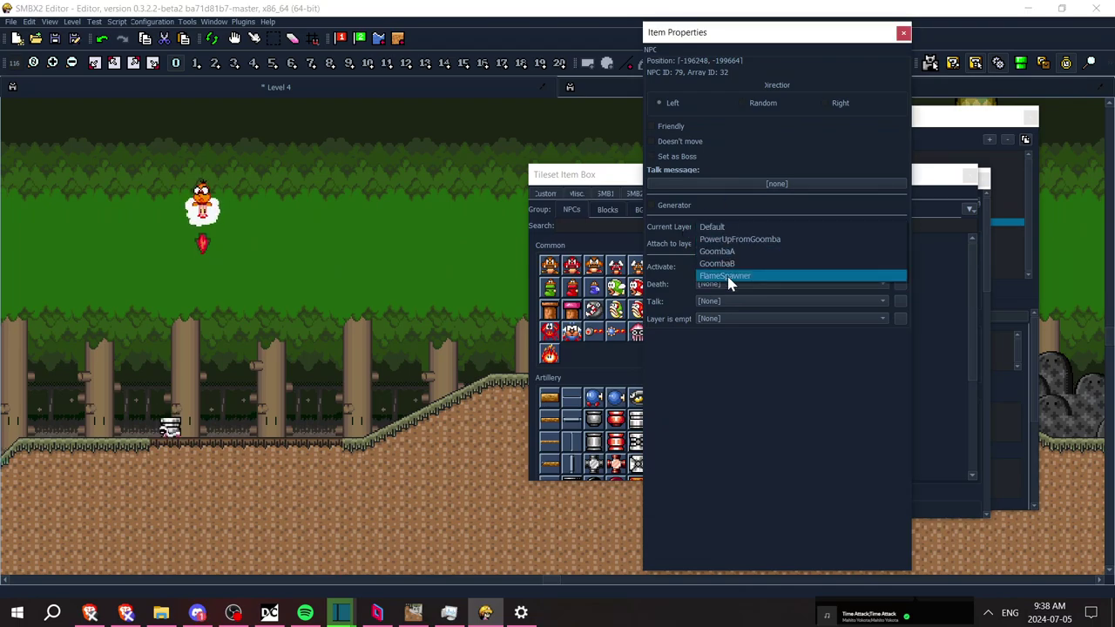
click(726, 281)
click(368, 274)
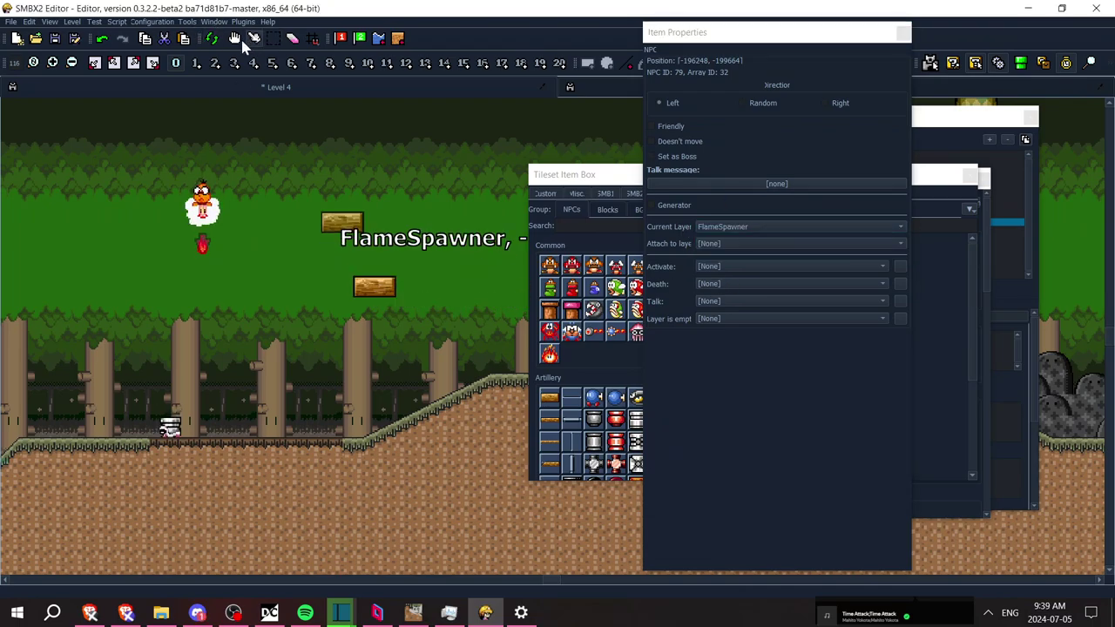
click(253, 40)
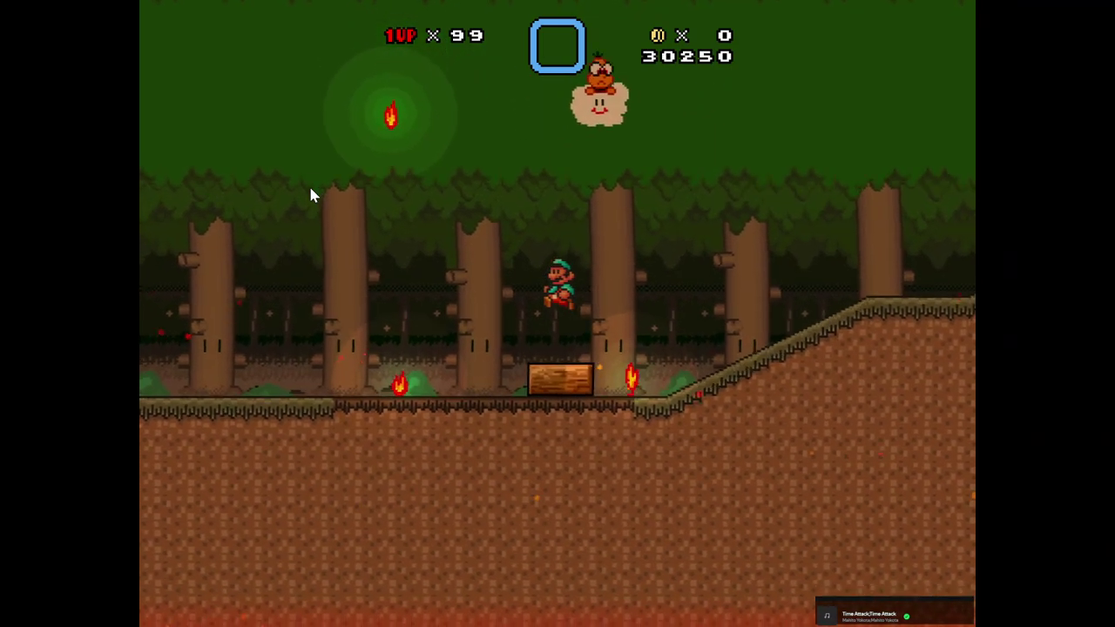
key(Escape)
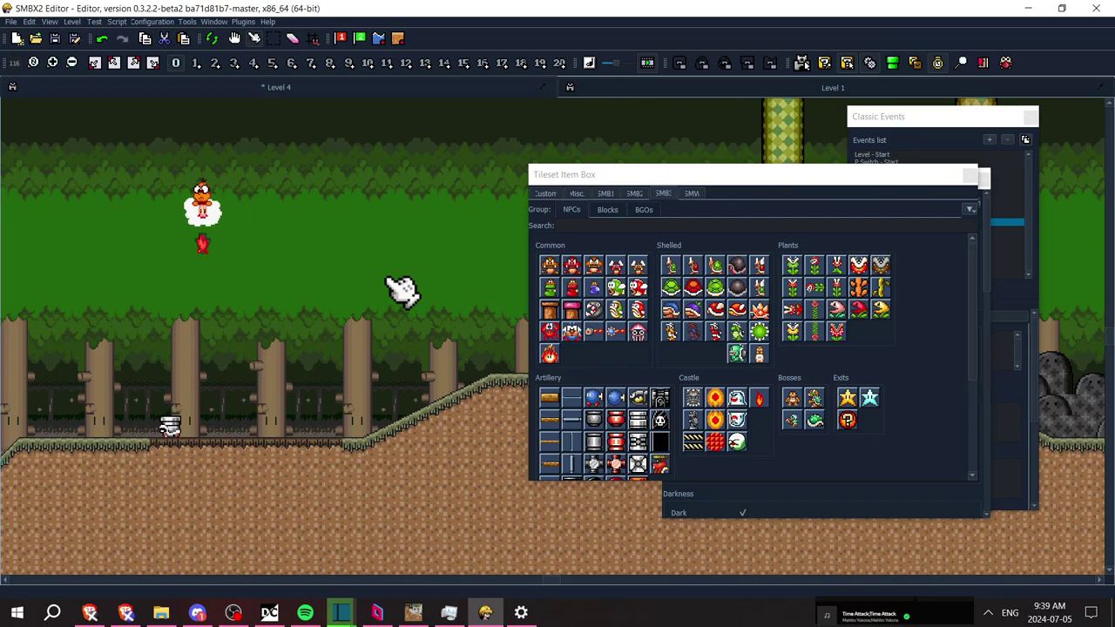
Drop the SMB3 Goomba choice and pick the SMB1 grey castle brick block for placement
click(549, 268)
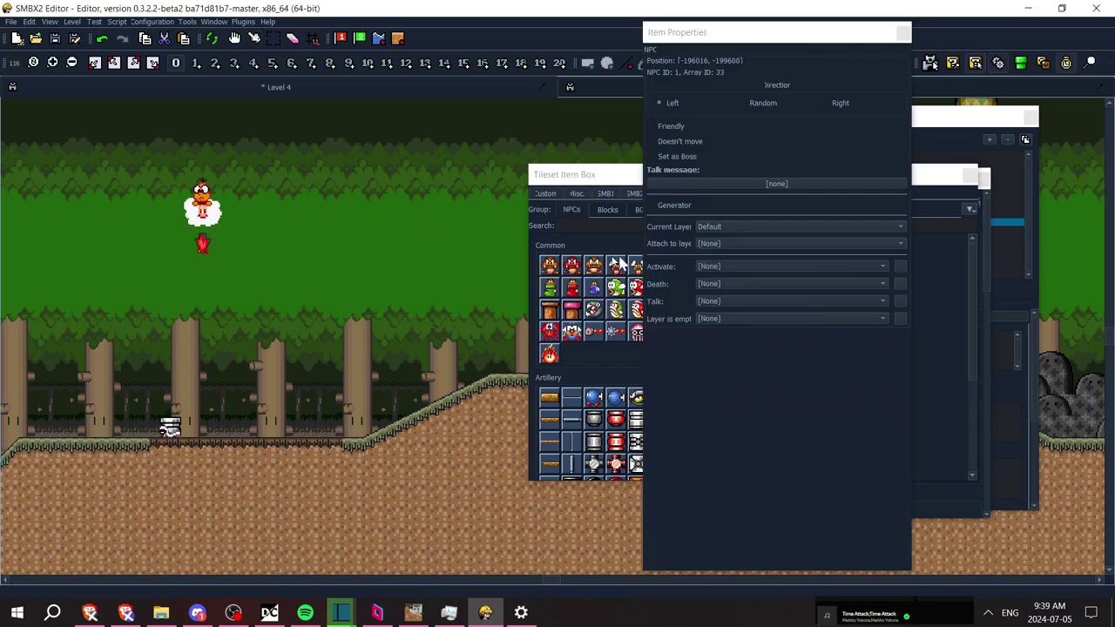
click(903, 32)
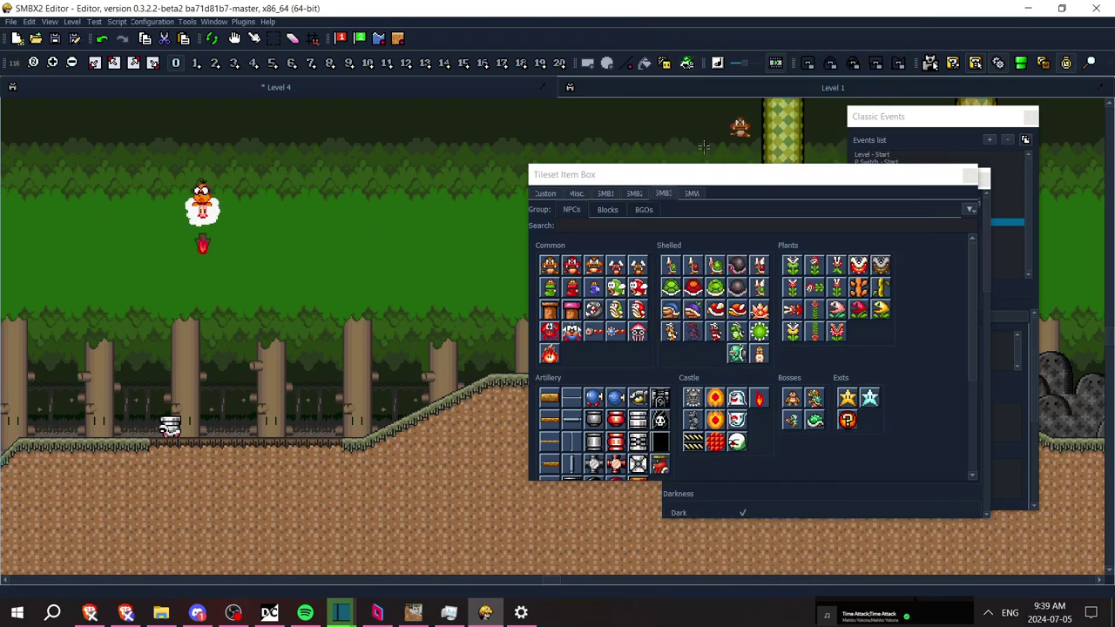
click(607, 195)
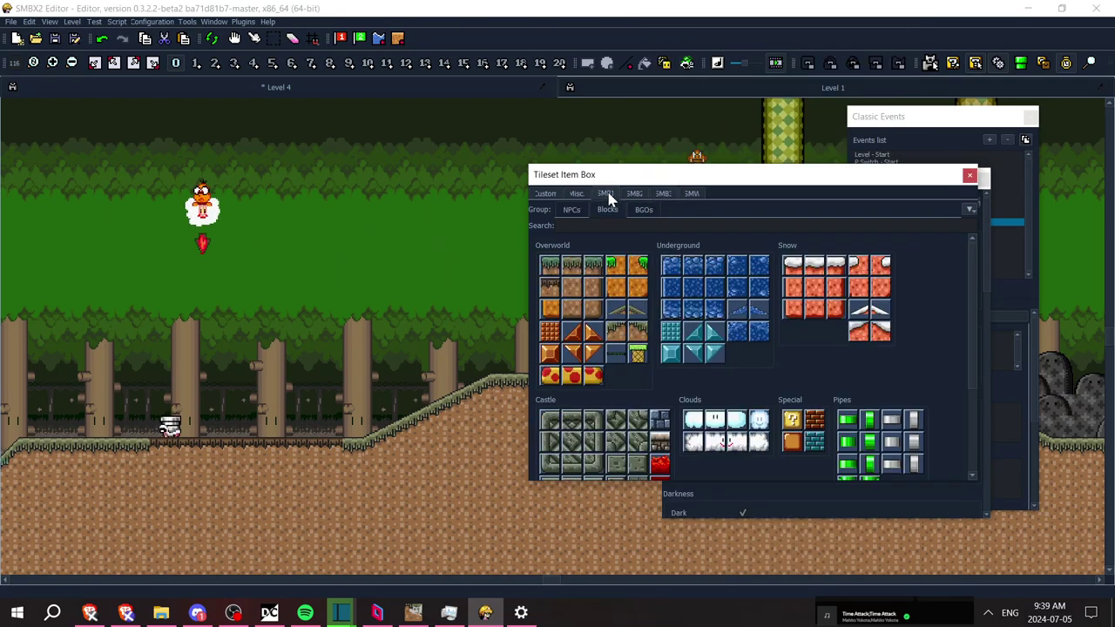
click(665, 425)
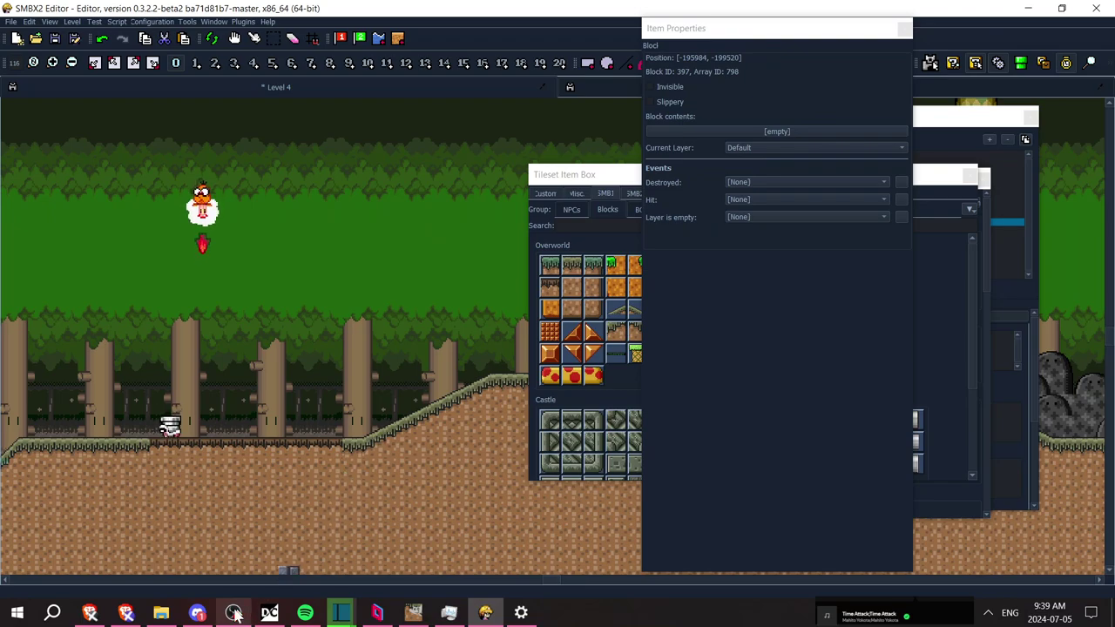
Switch to Discord to check the unread direct message, return to the level editor, and undo the stray block placement
click(199, 613)
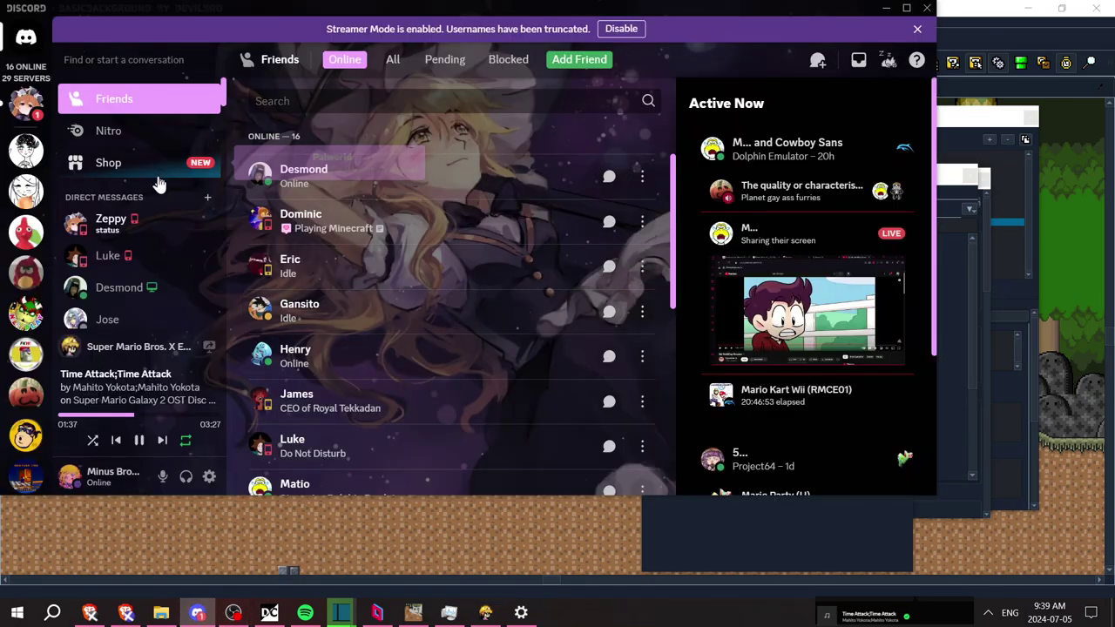
click(153, 231)
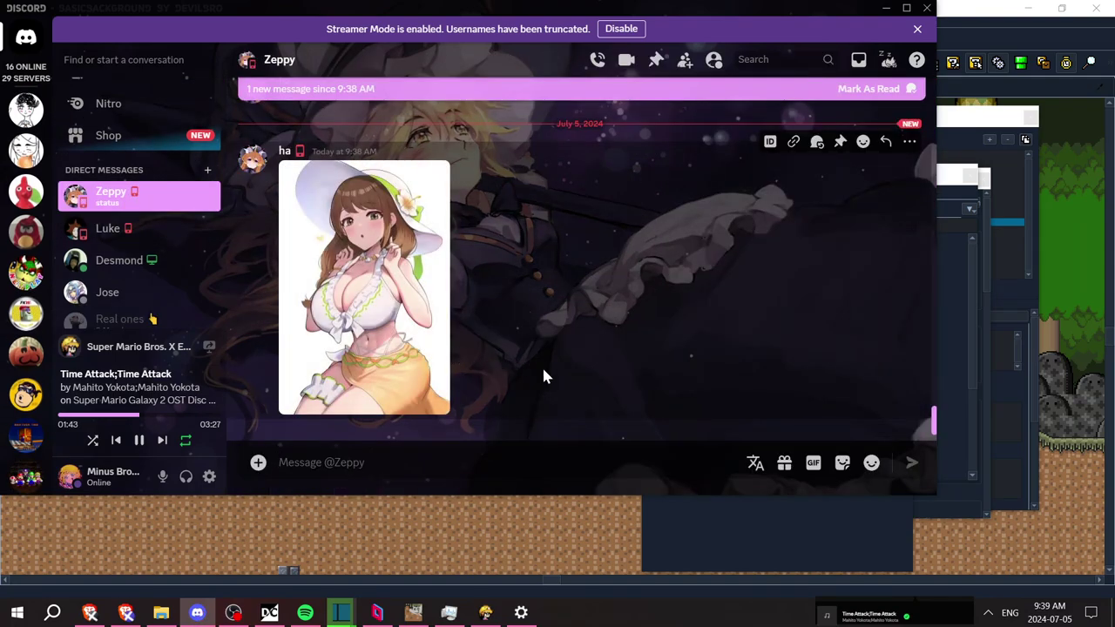
click(1086, 243)
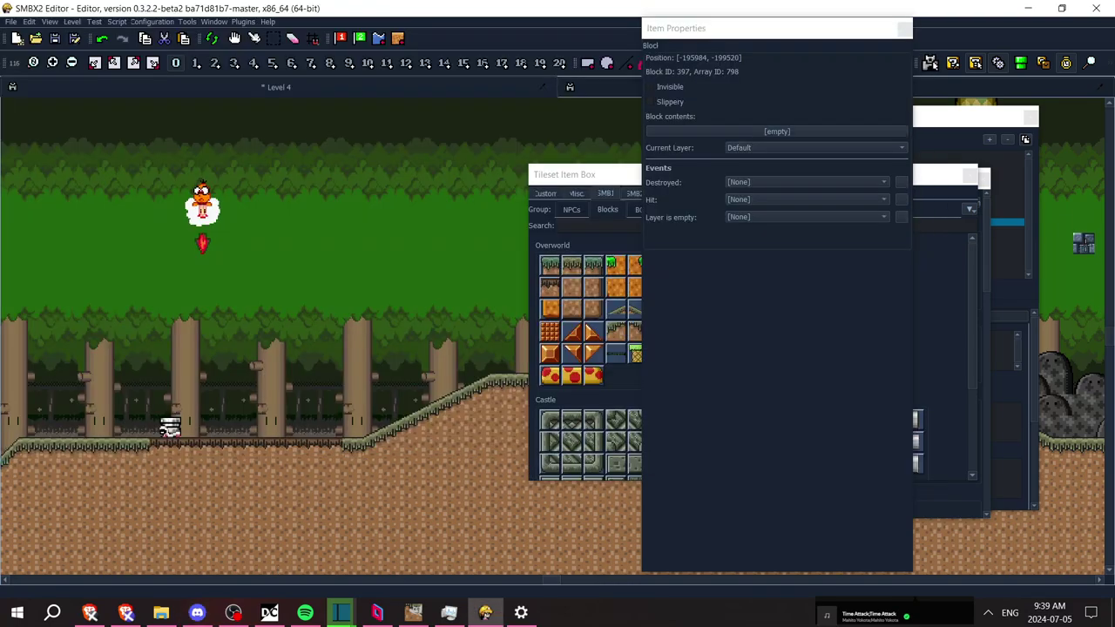
key(ctrl+z)
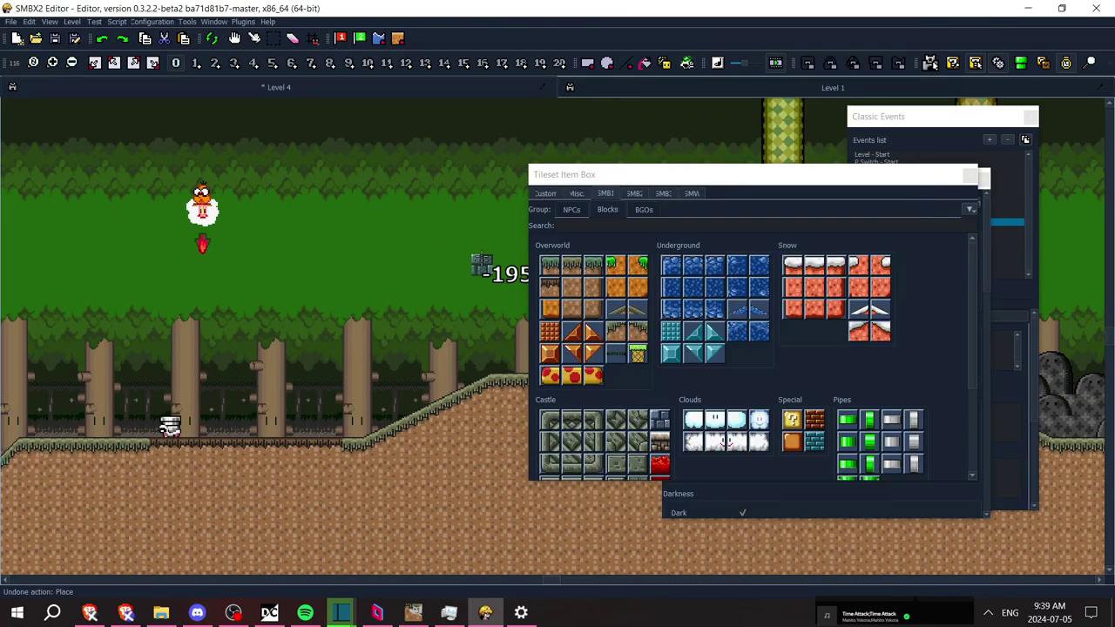
Add a new layer named GoombaTest to the level
click(1021, 63)
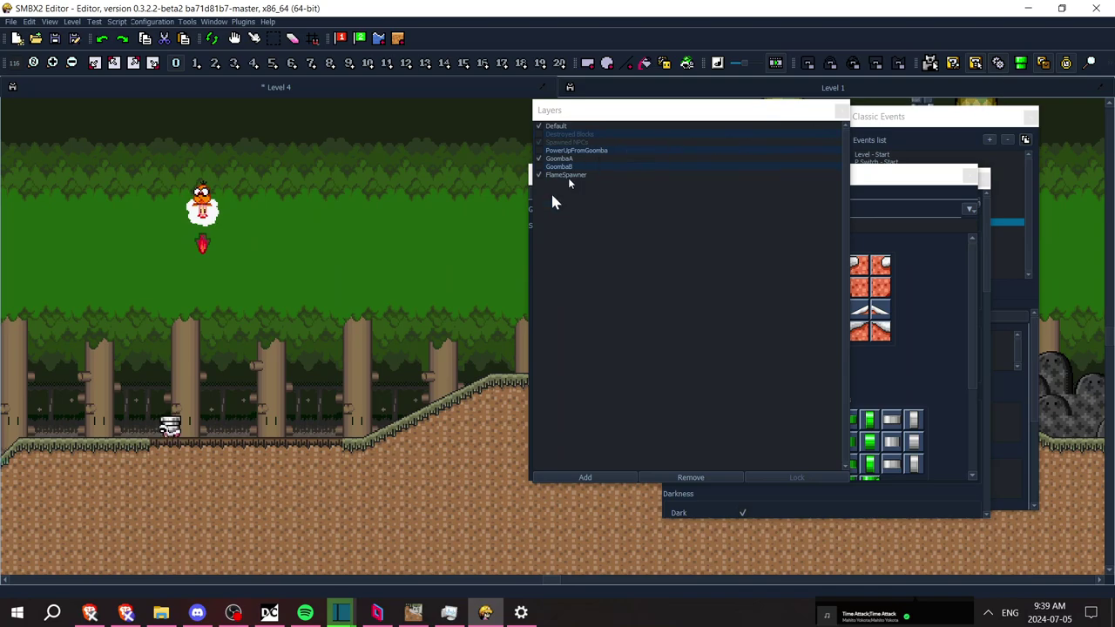
click(585, 478)
text(GoombaTest)
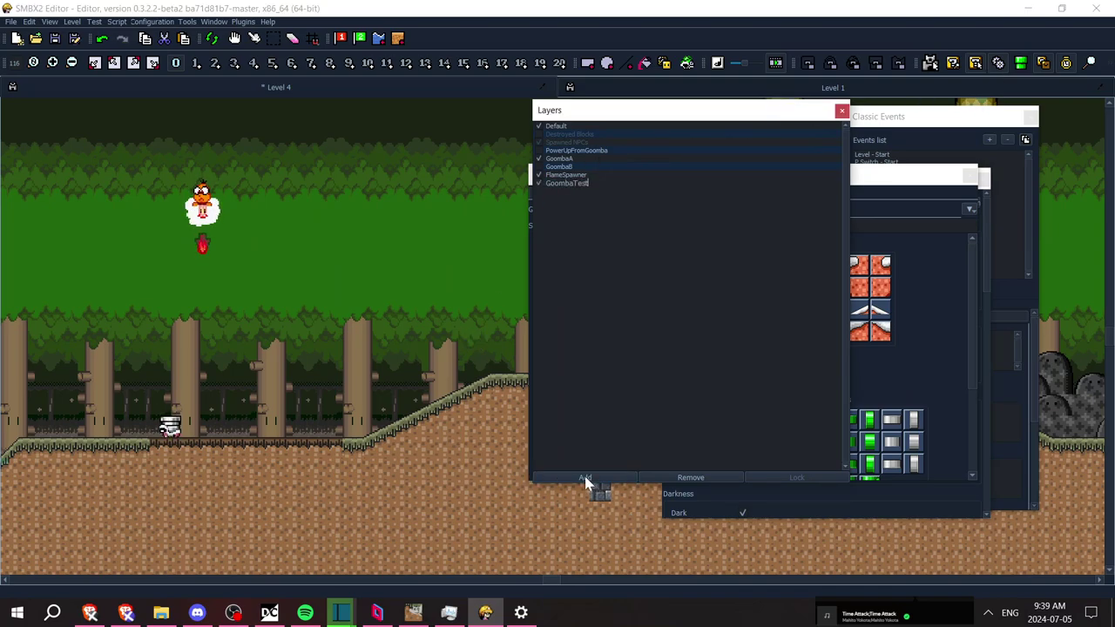
key(Return)
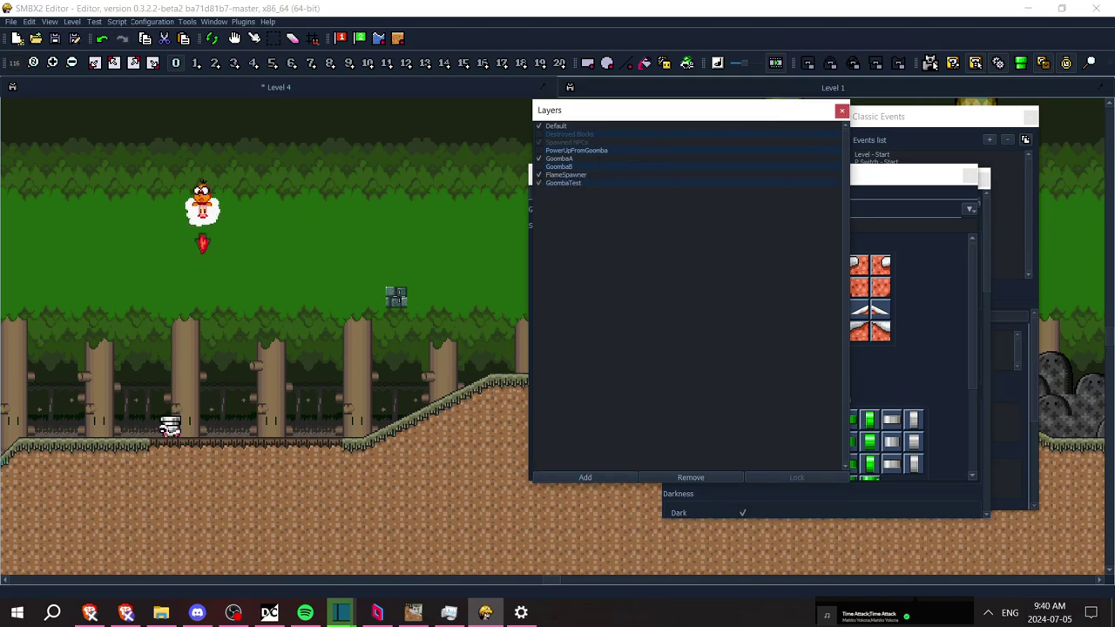
Place a floating row of three castle brick blocks above the slope and assign them to the GoombaTest layer
drag(409, 324, 433, 324)
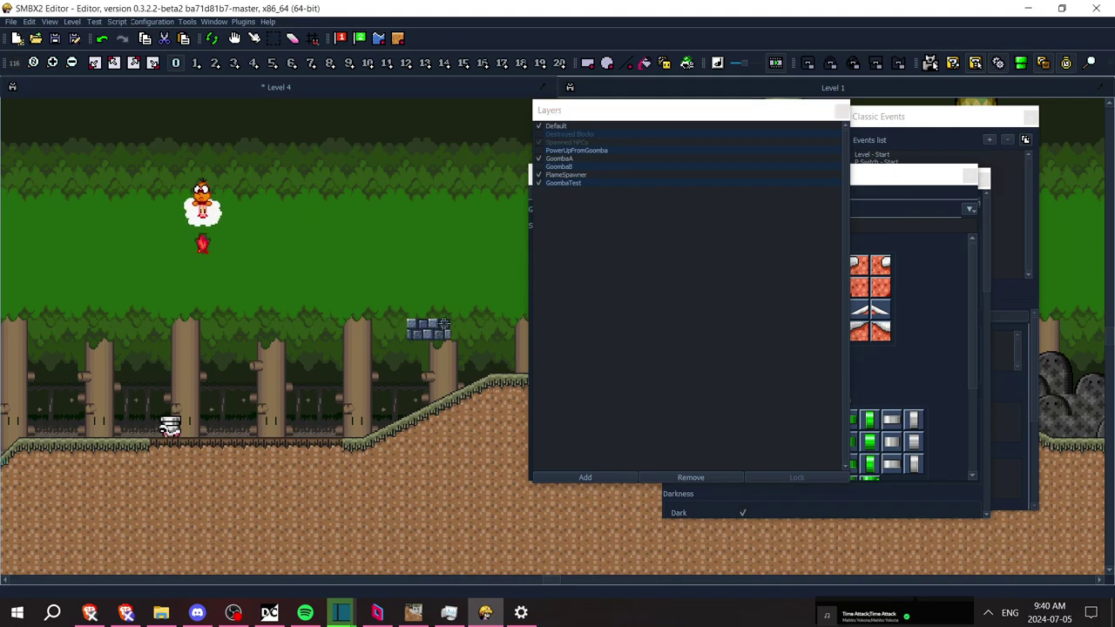
click(458, 326)
click(258, 42)
drag(405, 299, 489, 353)
right_click(454, 323)
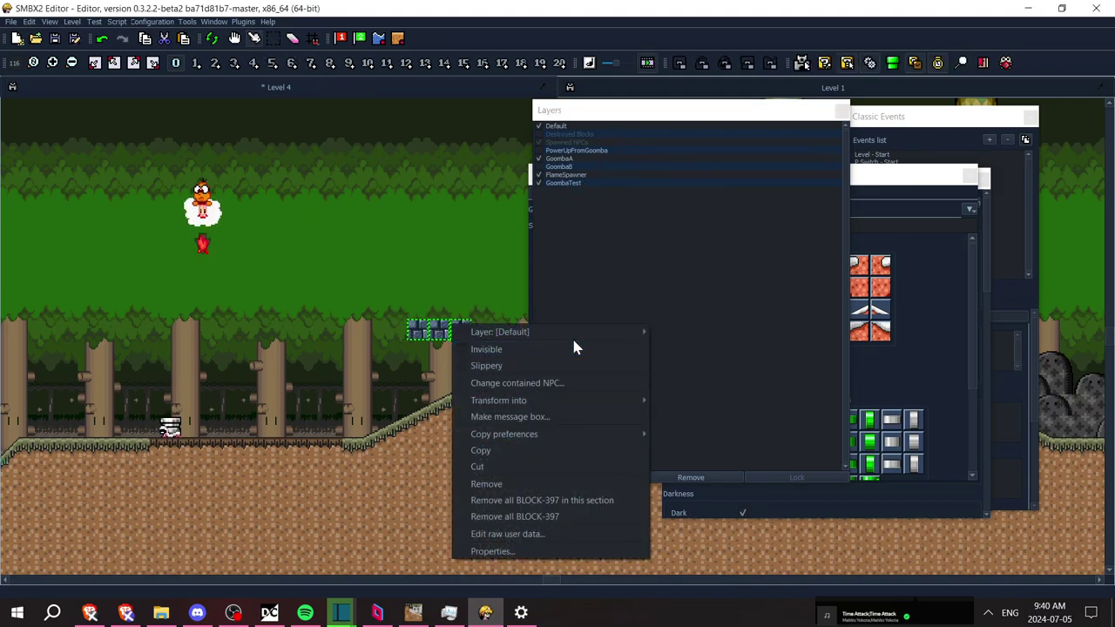
mouse_move(577, 331)
click(717, 428)
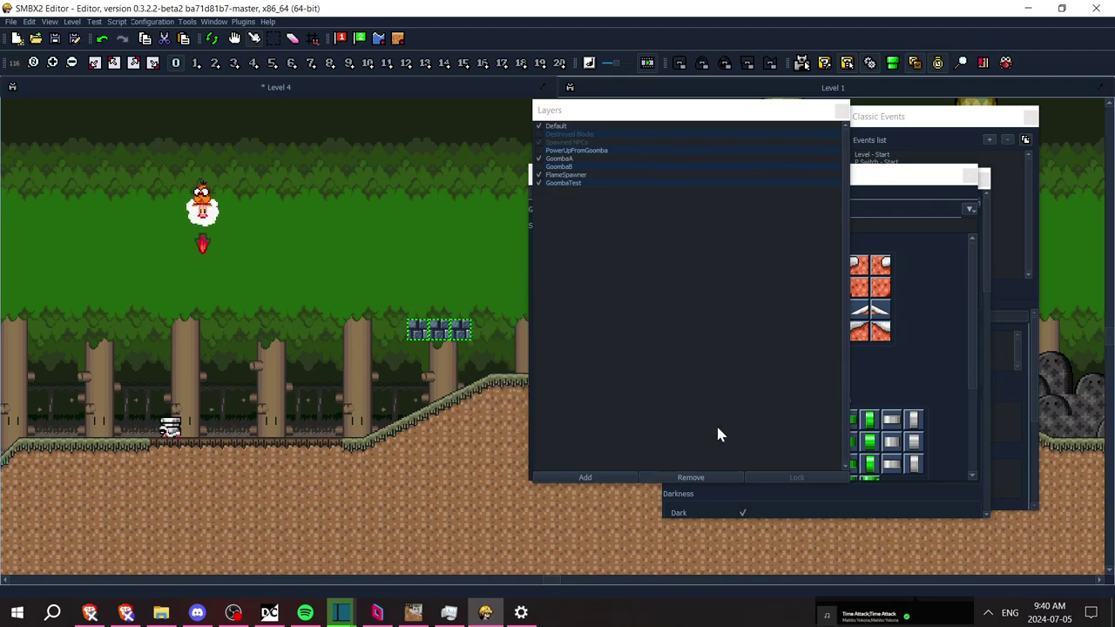
Place an SMB1 Goomba on top of the castle brick row, attached to the GoombaTest layer
click(847, 63)
click(847, 62)
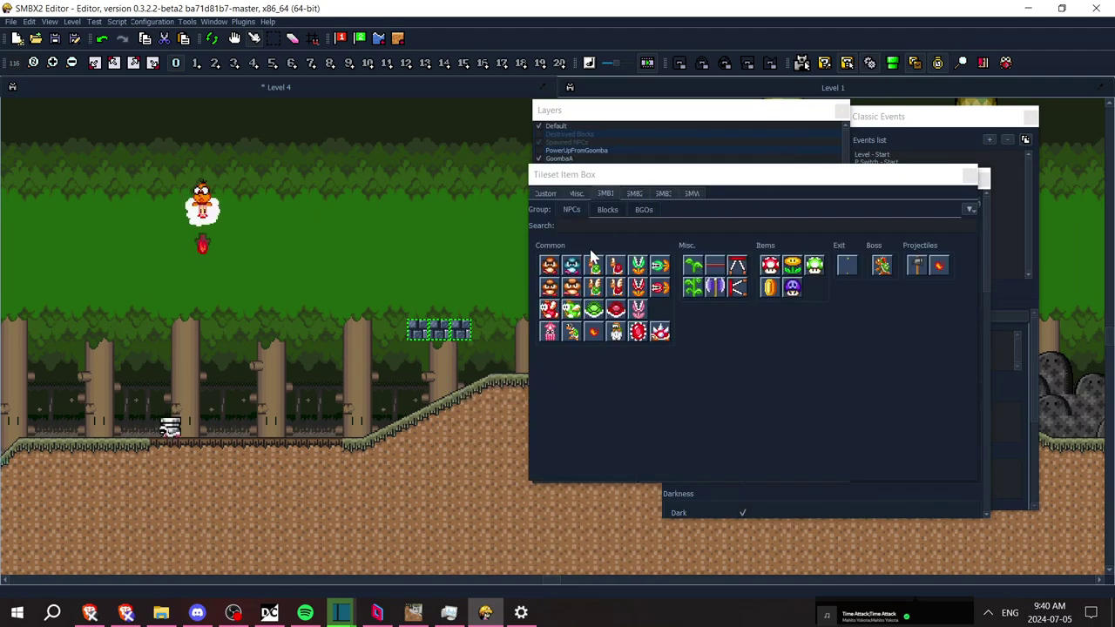
click(558, 268)
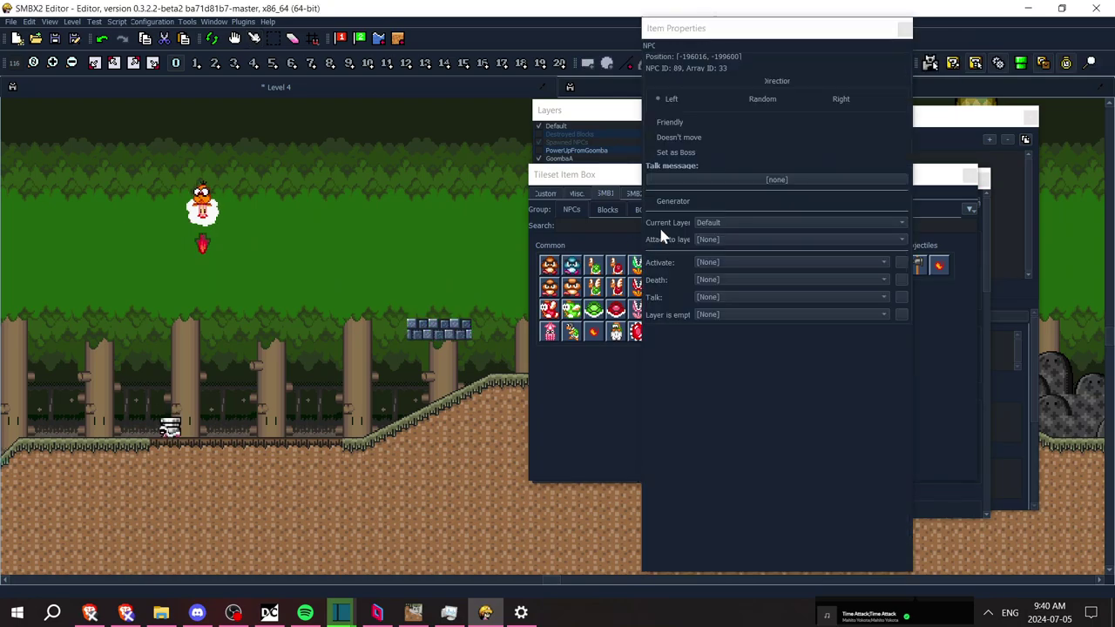
click(732, 241)
click(717, 311)
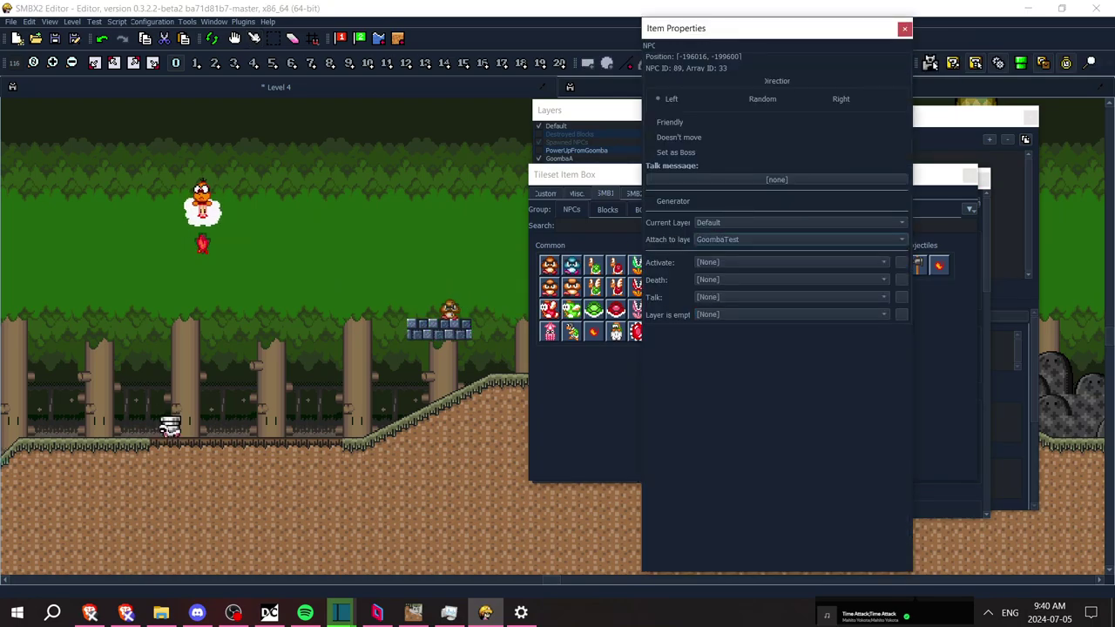
click(445, 313)
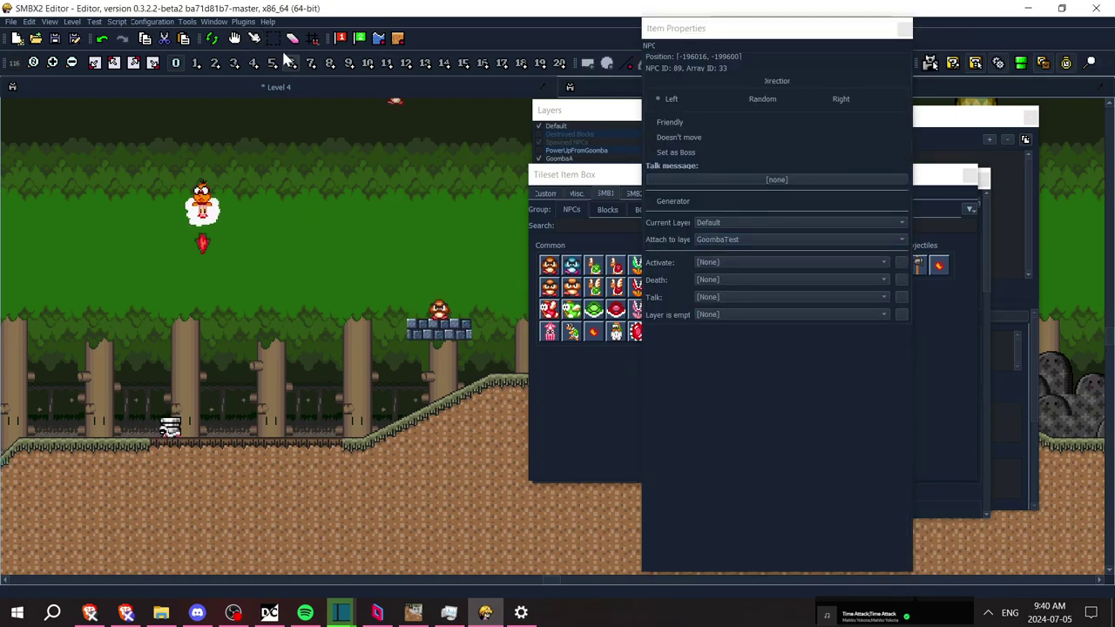
Playtest the level, running Mario toward the slope to check the Goomba and its attached brick row, and exit the test
click(255, 39)
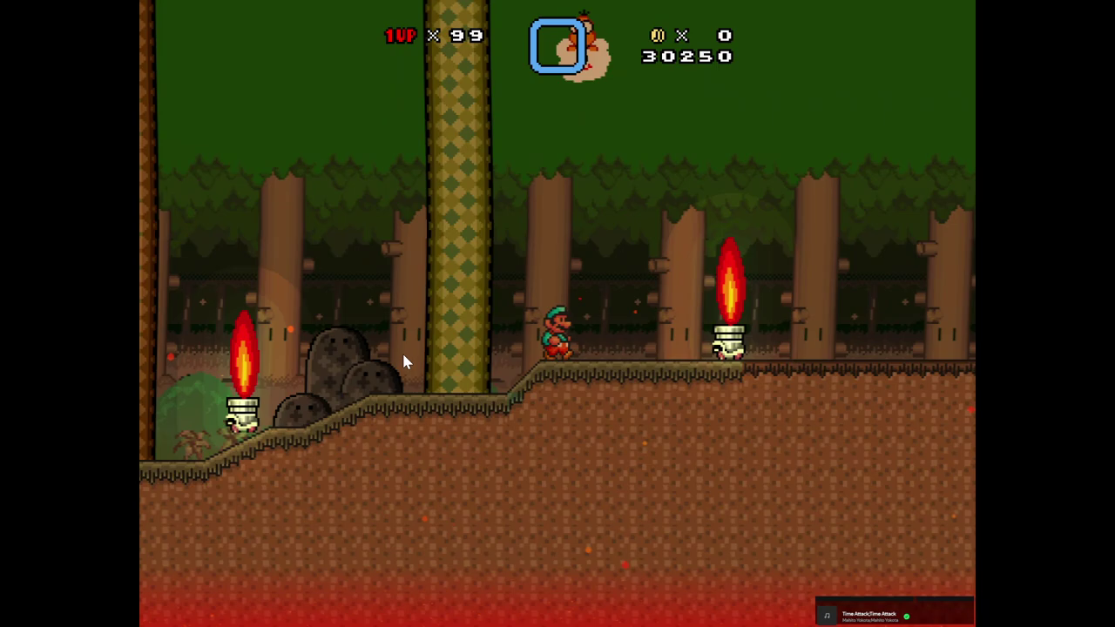
key(z)
key(Left)
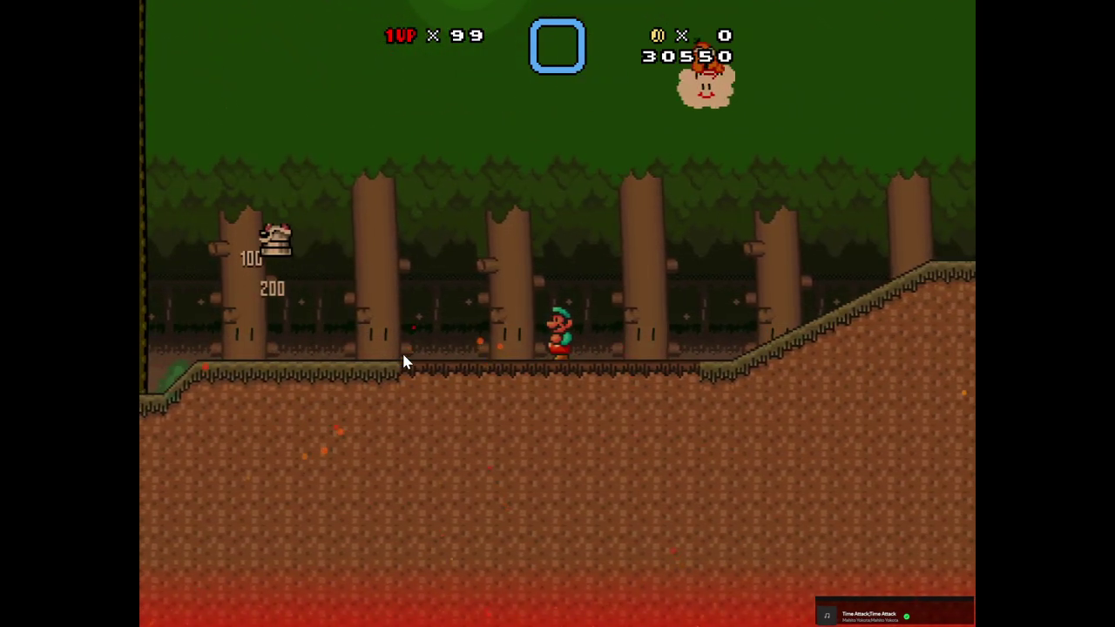
key(Right)
key(Escape)
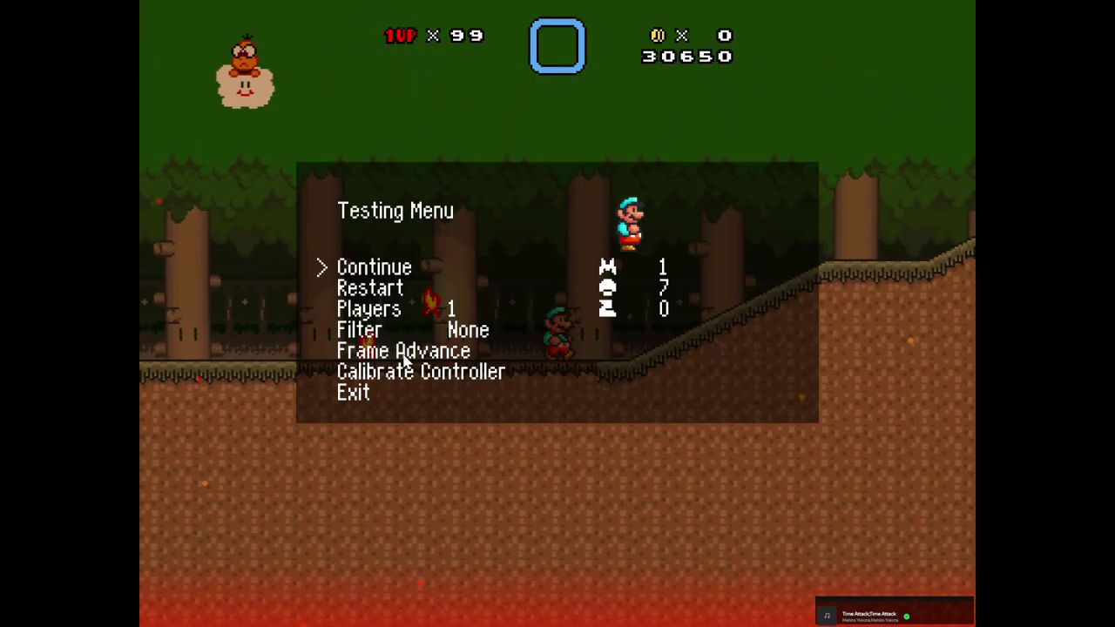
key(Return)
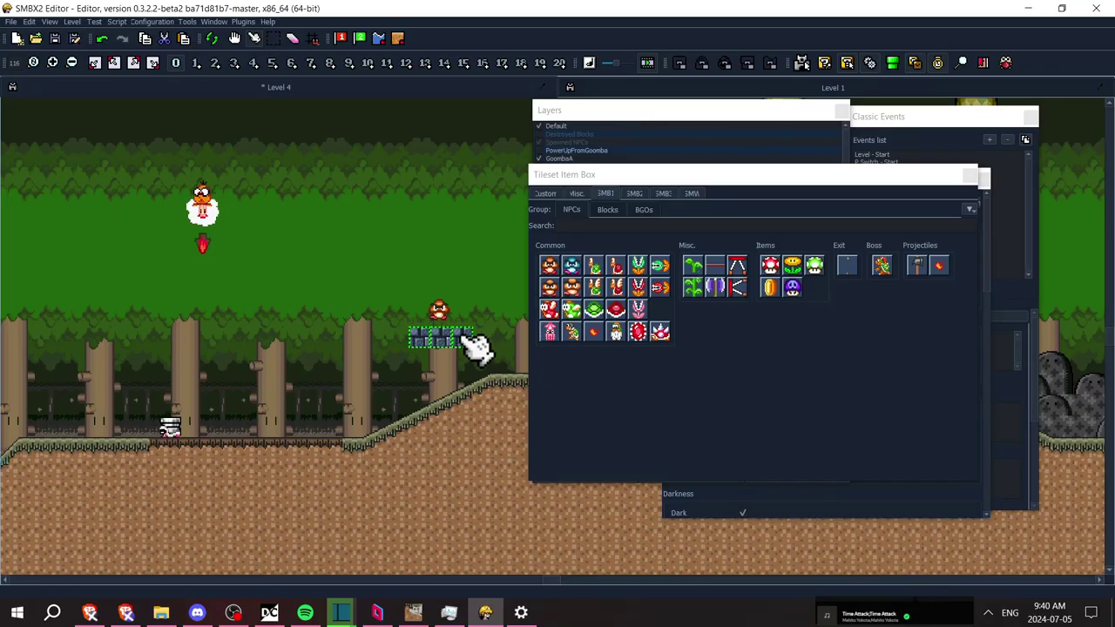
Playtest the level again to observe how the castle brick row follows the walking Goomba, and return to the editor
key(F5)
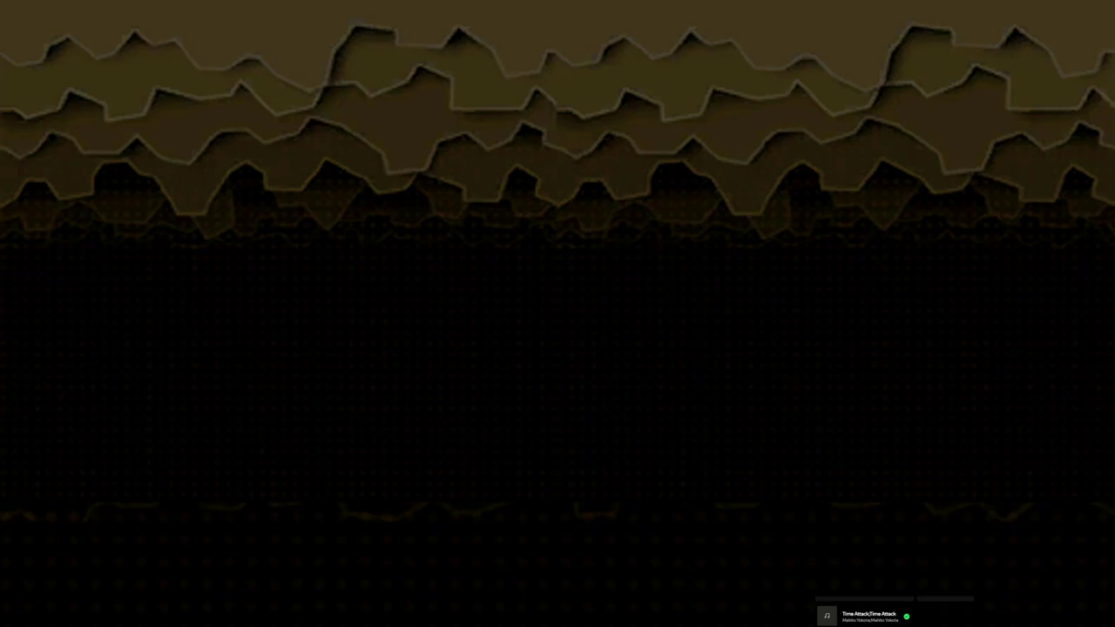
key(Right)
key(z)
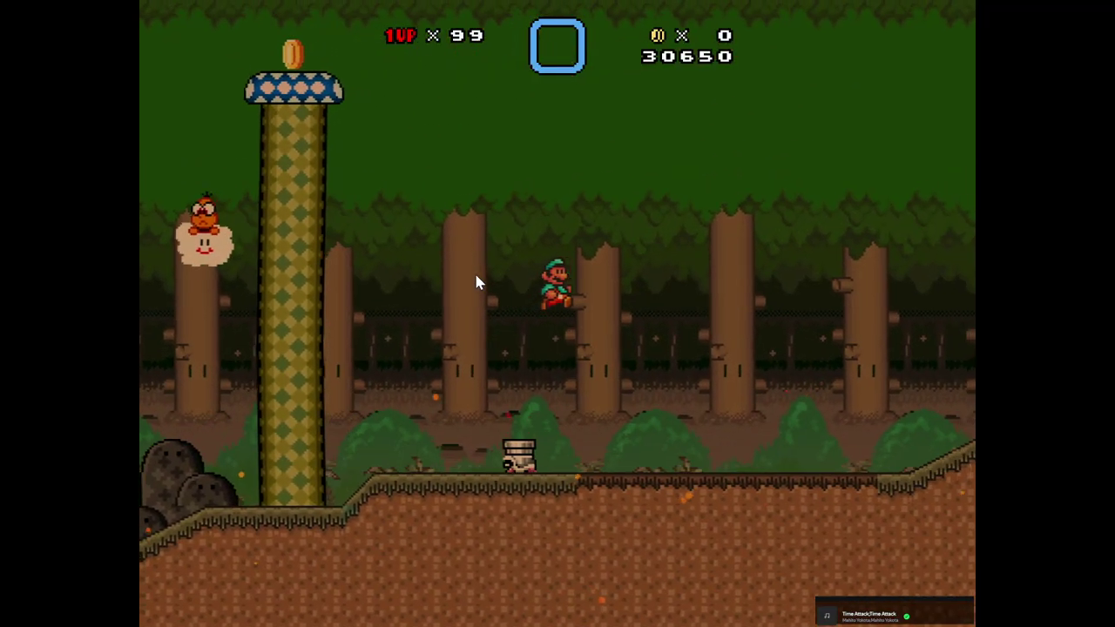
key(Left)
key(x)
key(Left)
key(z)
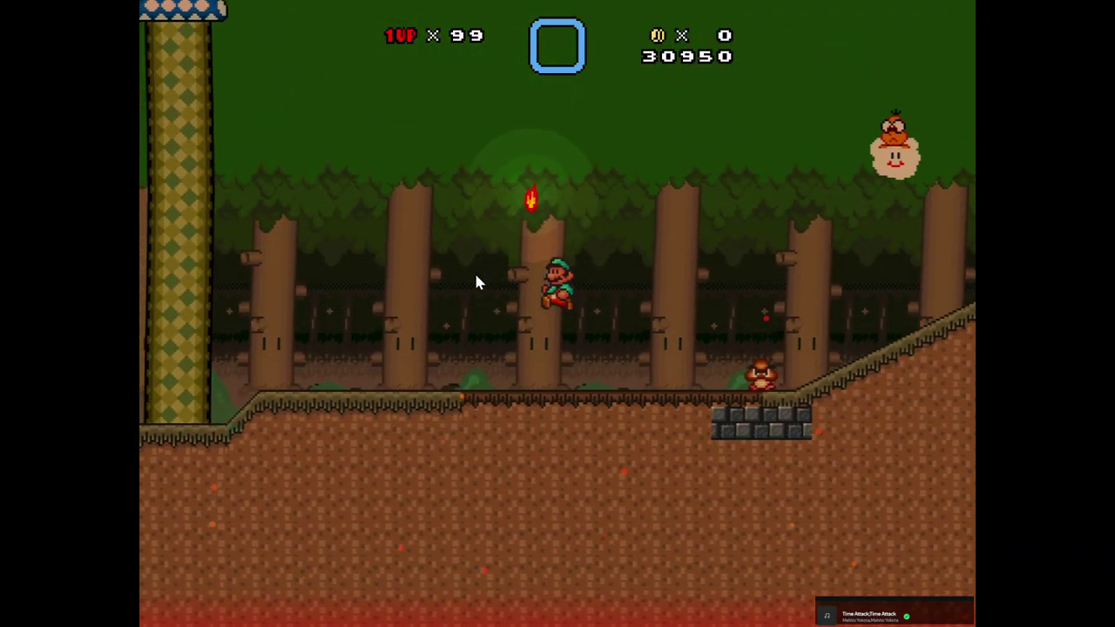
key(Escape)
key(Up)
key(Return)
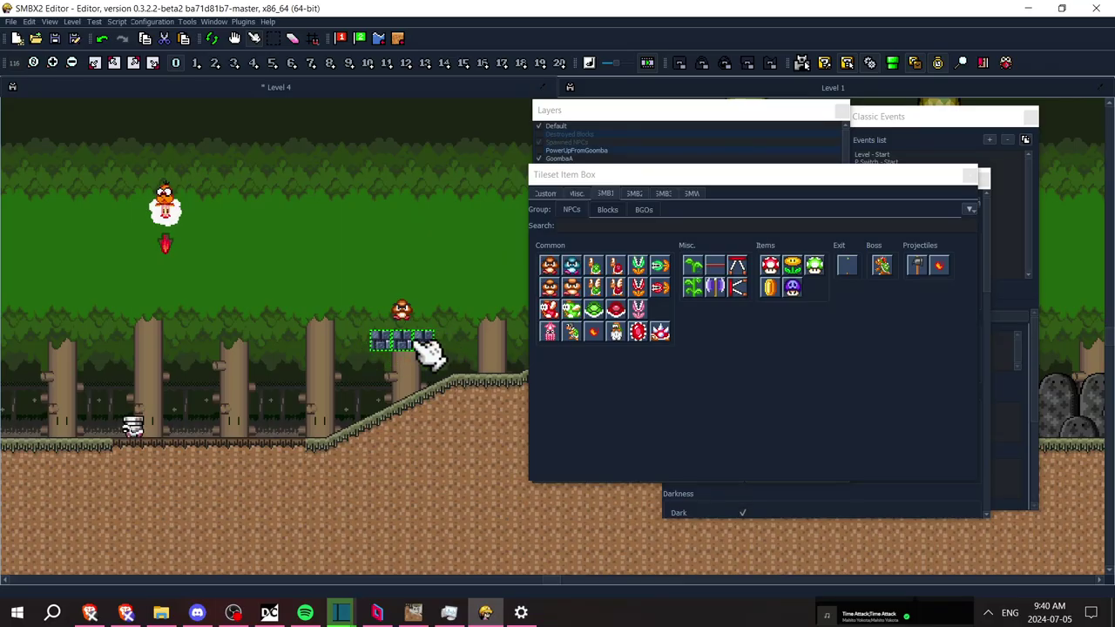
Delete the floating castle brick row and the Goomba on top of it
drag(419, 341, 386, 341)
key(Delete)
key(Delete)
Check the layer assignment of the flame NPC below the Lakitu and delete that NPC
right_click(168, 248)
mouse_move(291, 263)
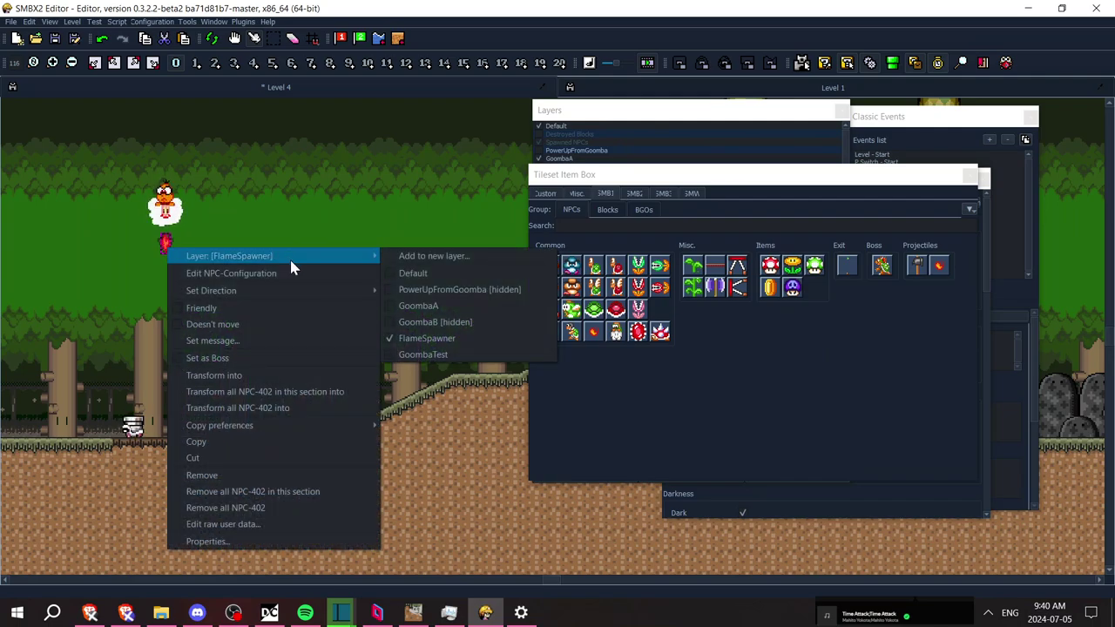
click(241, 210)
click(166, 241)
key(Delete)
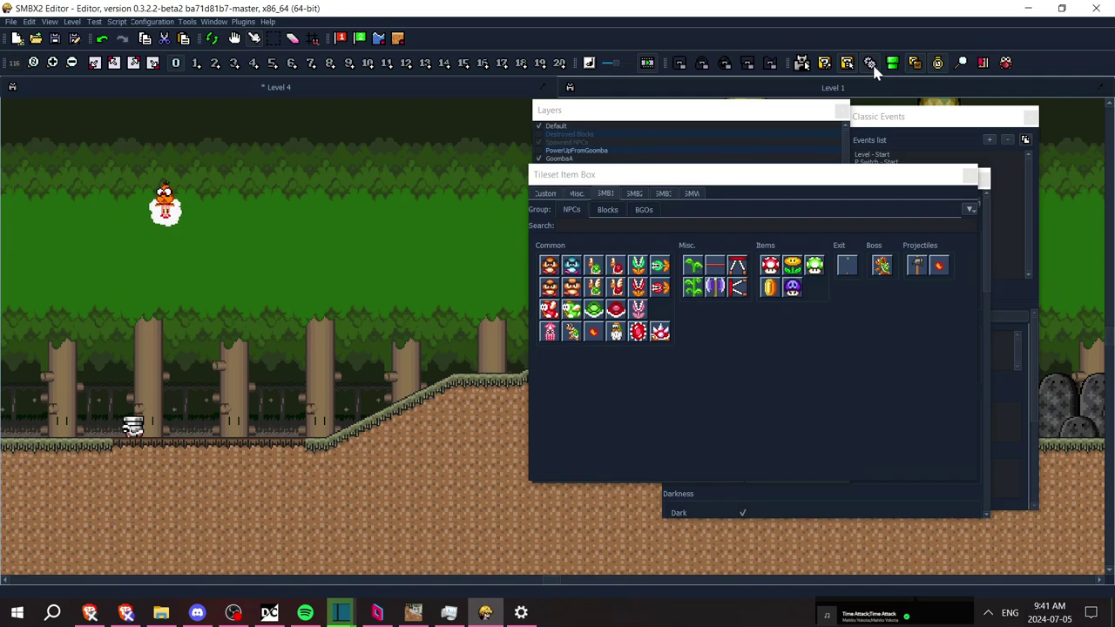
Review the level's layer list and place an SMB1 green Paratroopa in the air to the right of the Lakitu
click(557, 129)
click(566, 175)
click(595, 151)
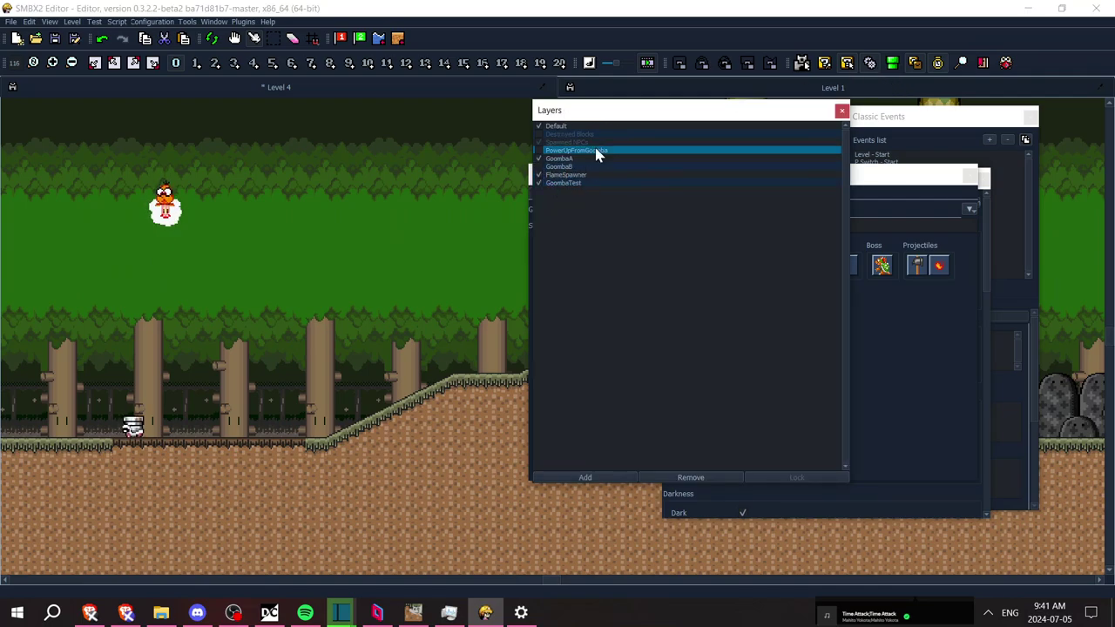
click(584, 172)
click(905, 346)
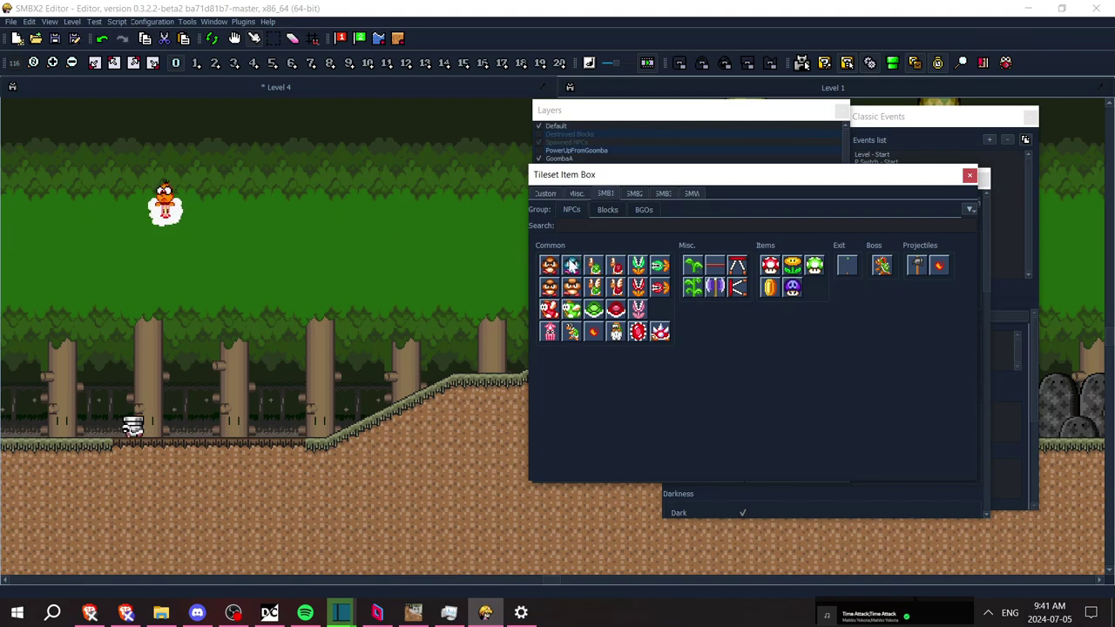
click(598, 291)
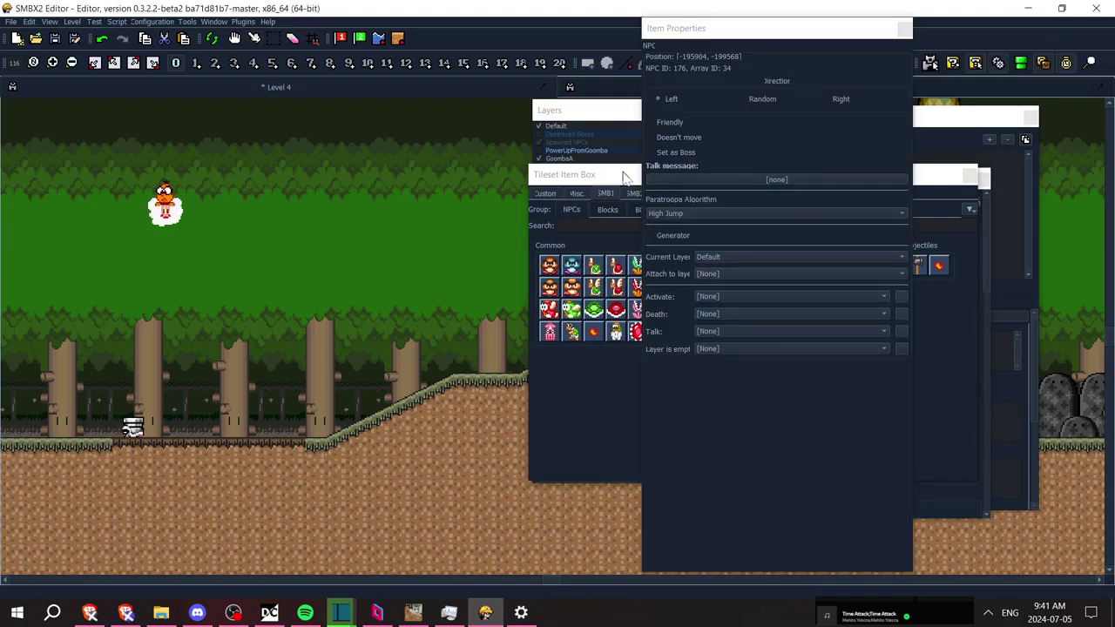
click(366, 260)
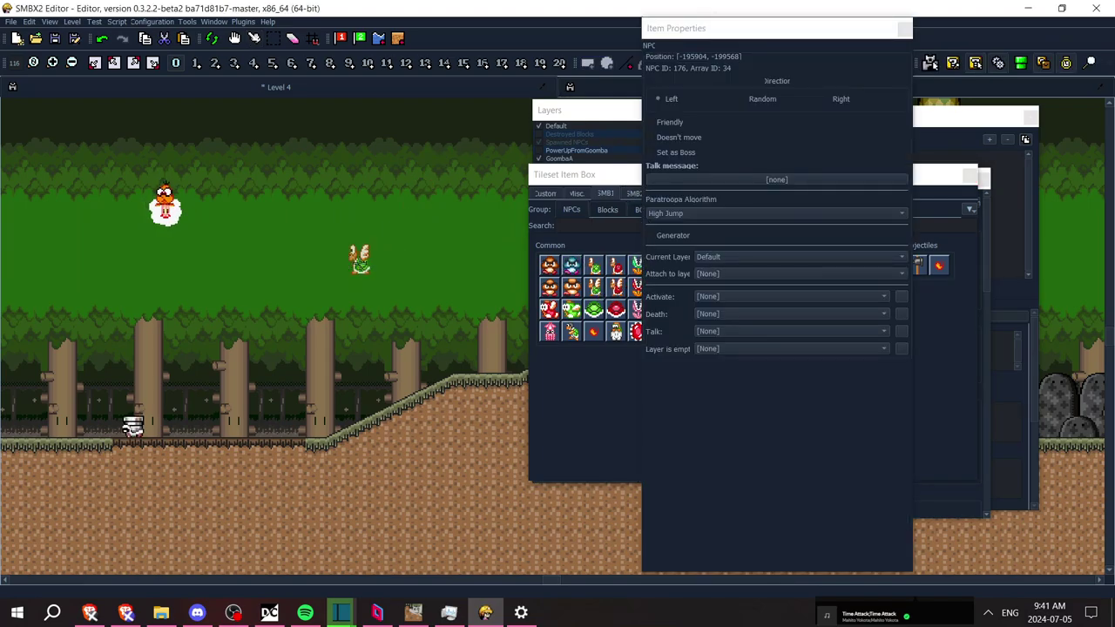
click(255, 40)
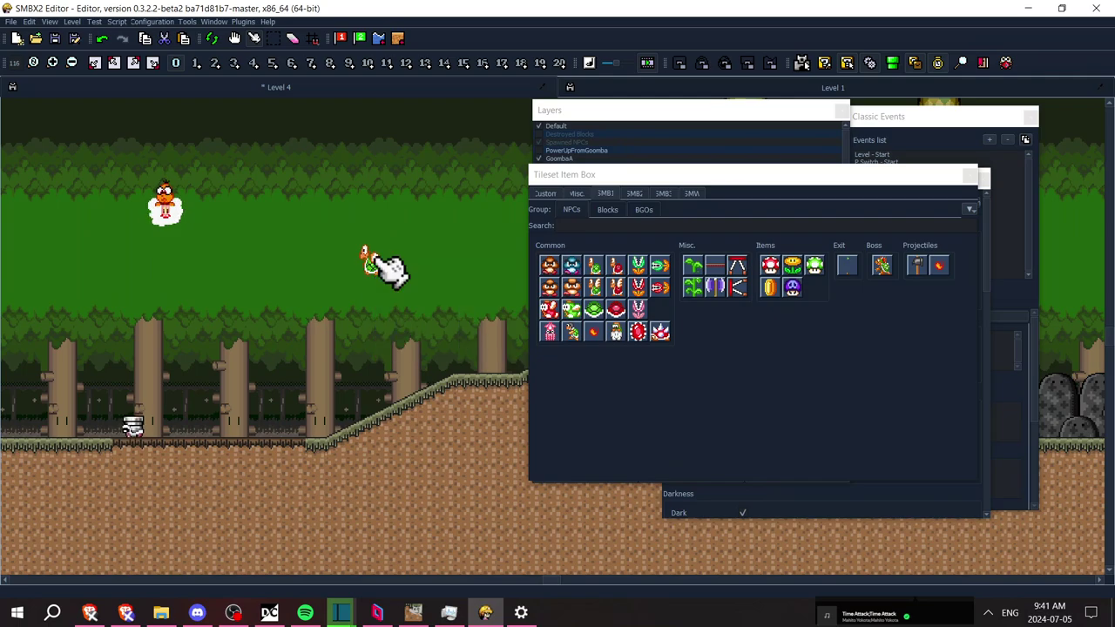
Assign the green Paratroopa to the FlameSpawner layer and save the level
right_click(376, 260)
mouse_move(427, 266)
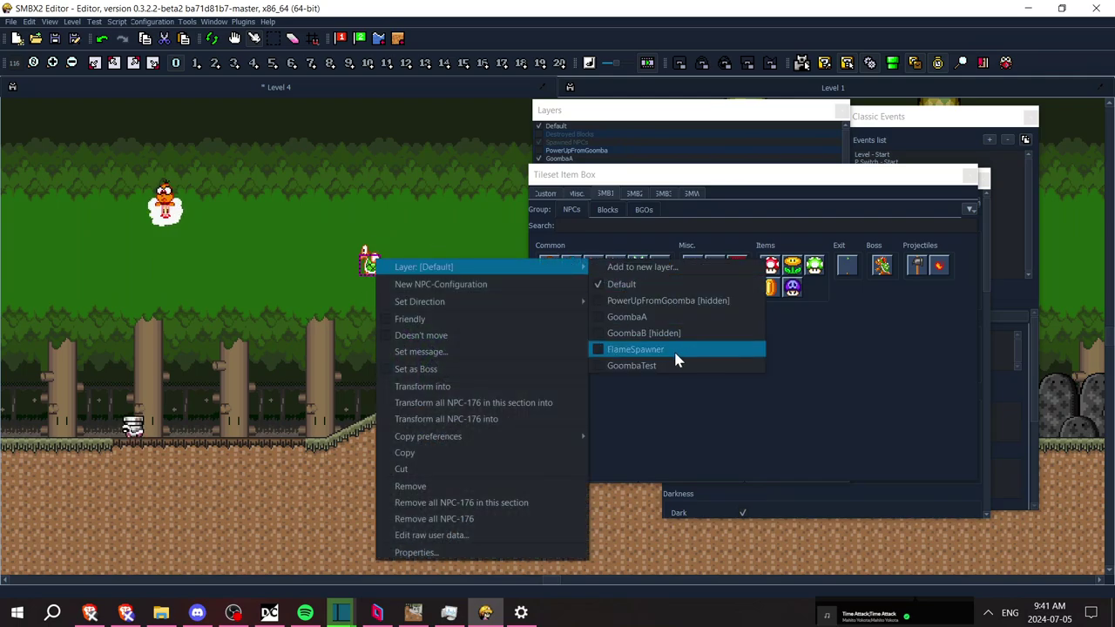
click(644, 300)
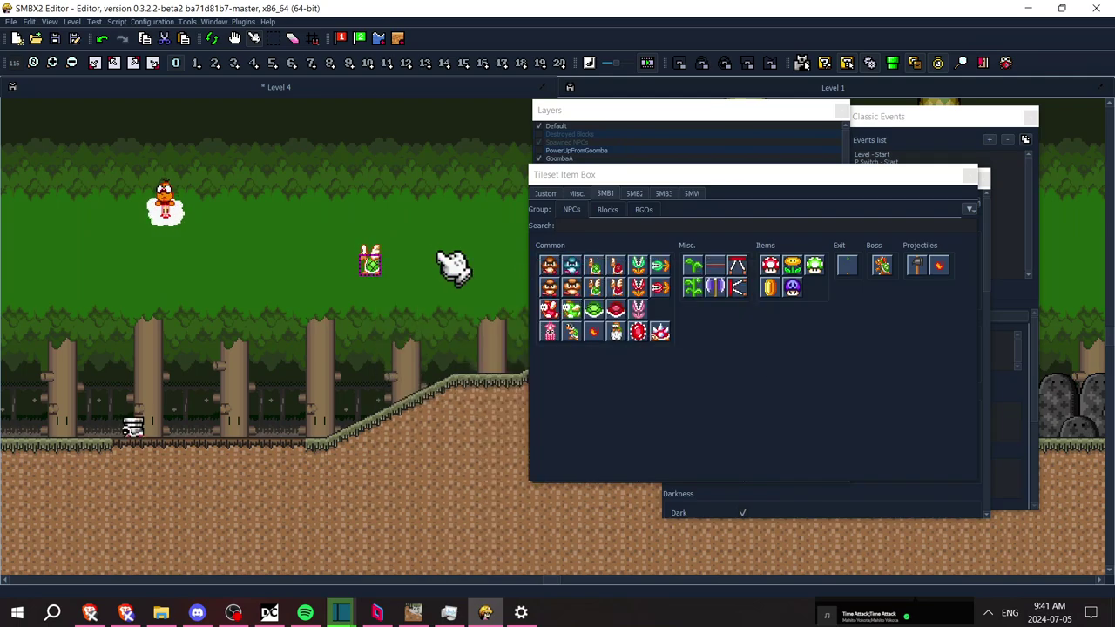
right_click(367, 260)
click(476, 271)
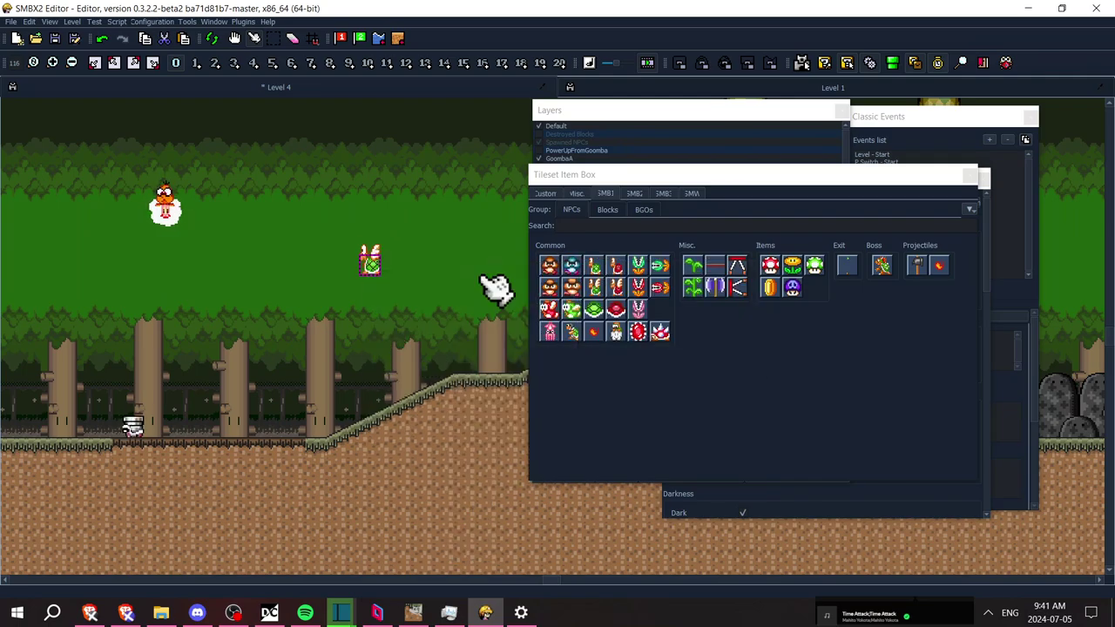
right_click(363, 267)
mouse_move(477, 276)
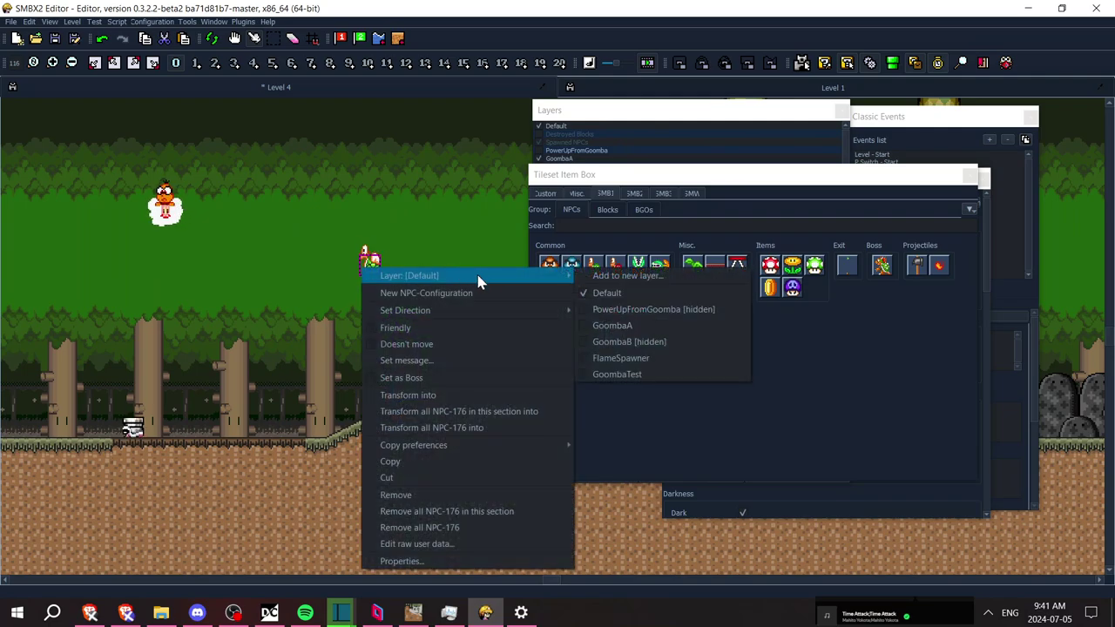
click(632, 360)
right_click(367, 259)
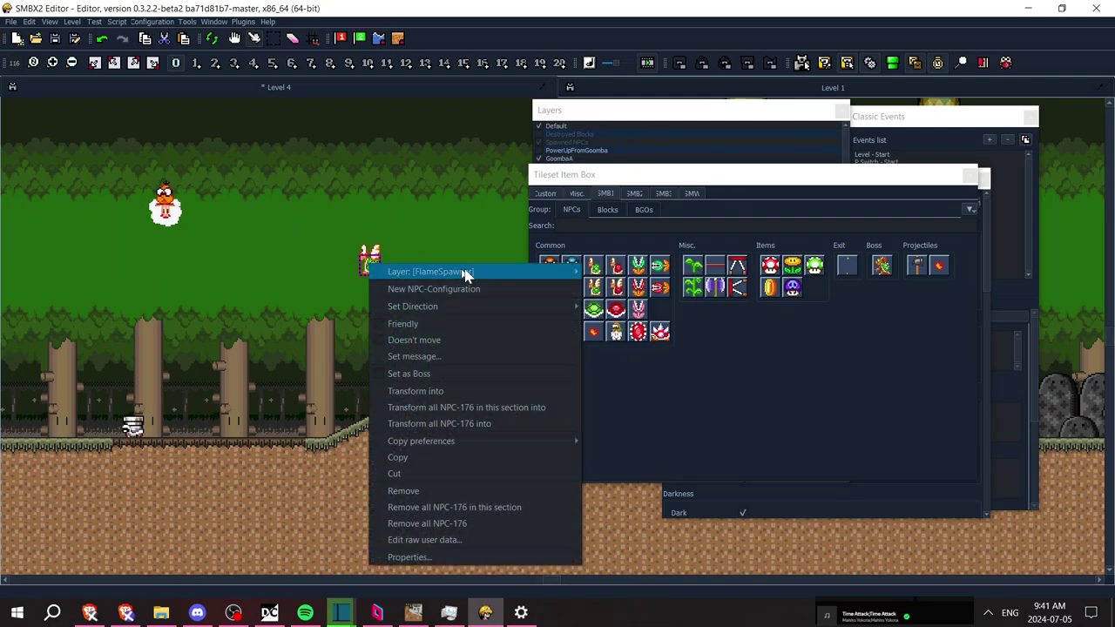
click(429, 231)
key(ctrl+s)
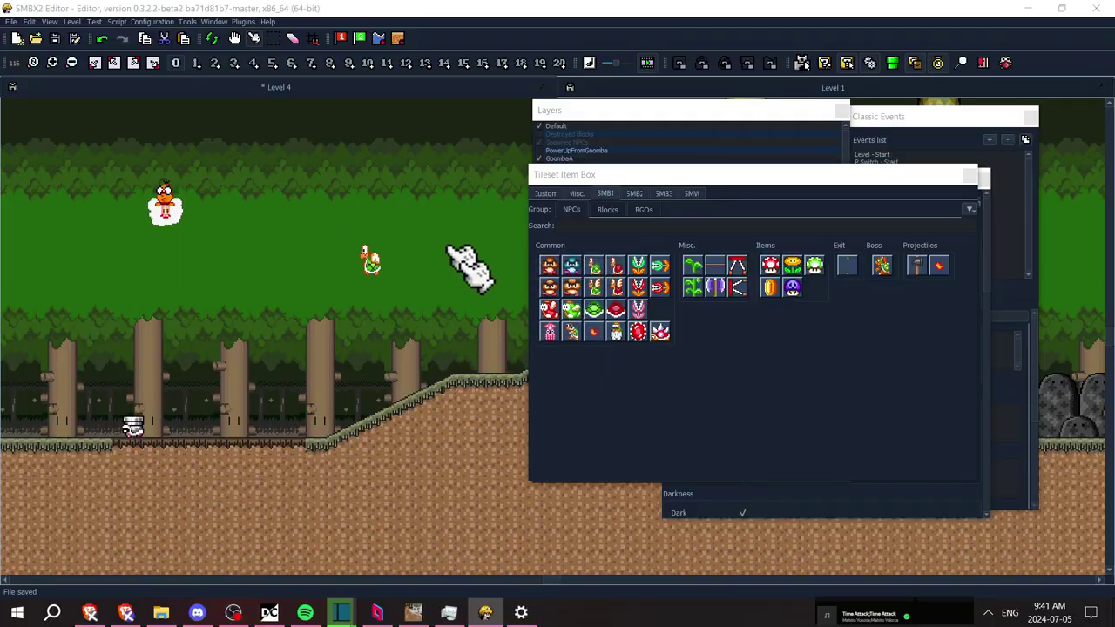
Playtest the level to see whether the Paratroopa on the FlameSpawner layer follows the Lakitu, and exit the test
key(F5)
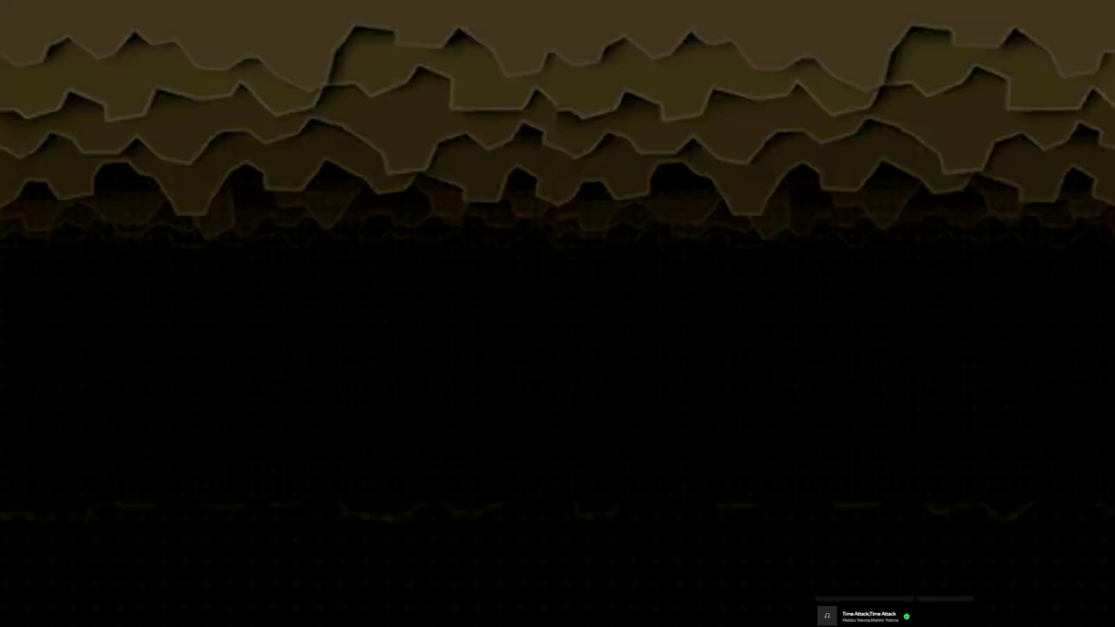
key(Right)
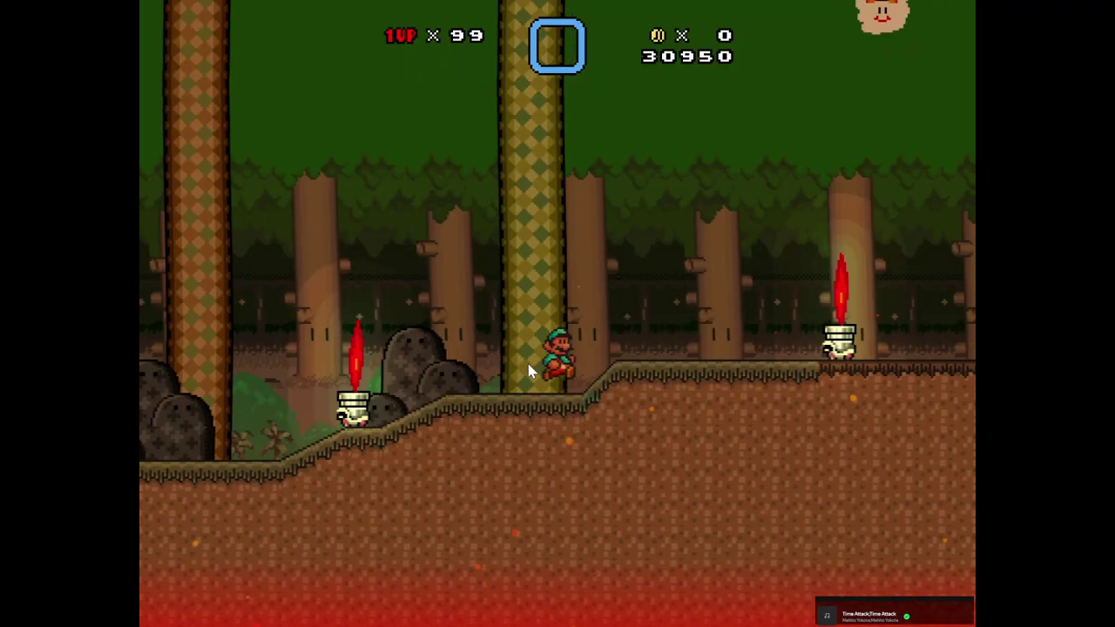
key(z)
key(Left)
key(Right)
key(x)
key(Left)
key(Escape)
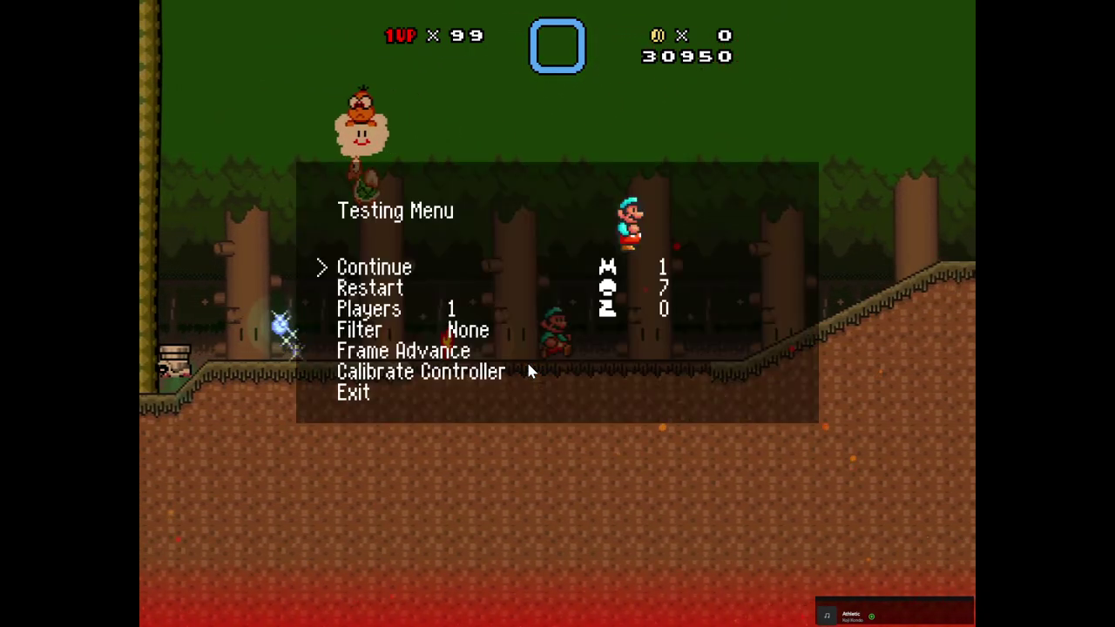
key(Up)
key(Return)
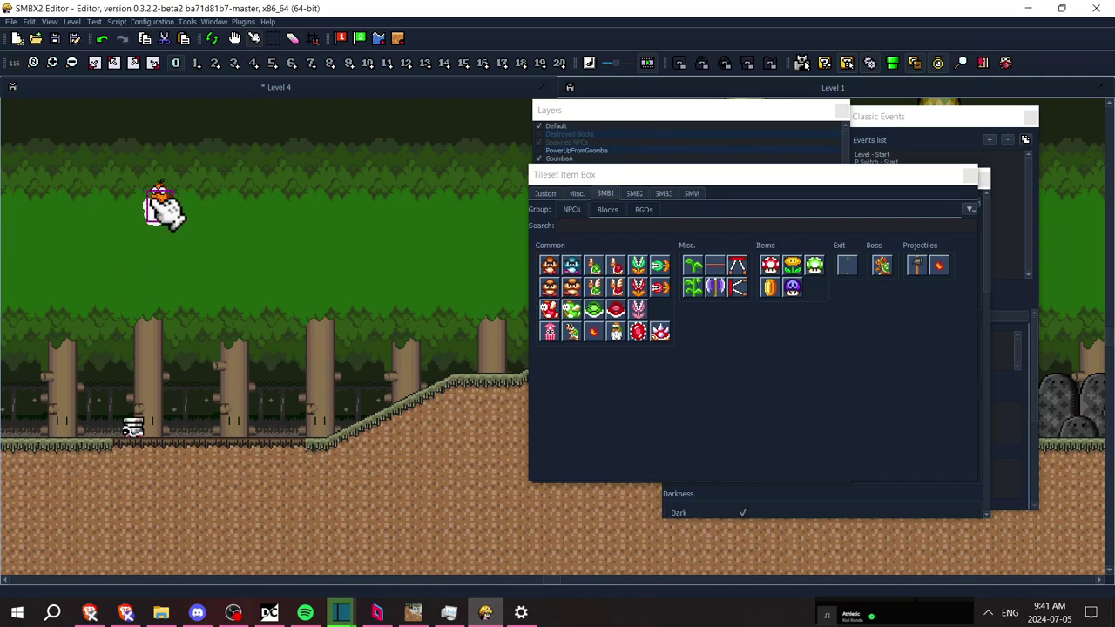
Browse the SMB2 and SMB3 NPC palettes, examining their projectile and castle NPCs such as Sizzle Guy
click(643, 195)
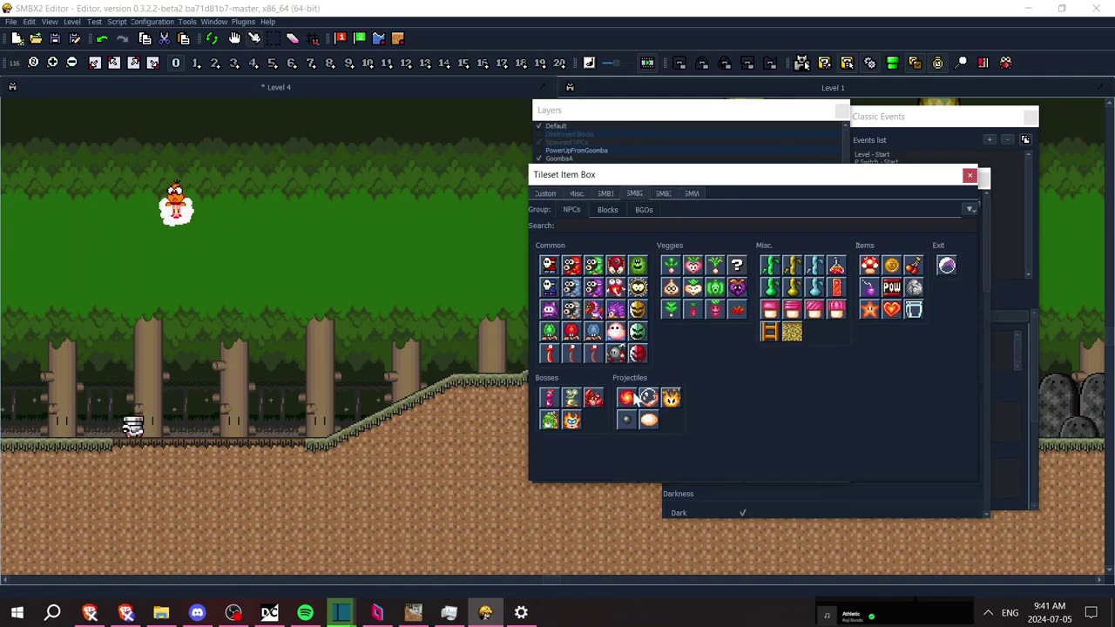
mouse_move(637, 397)
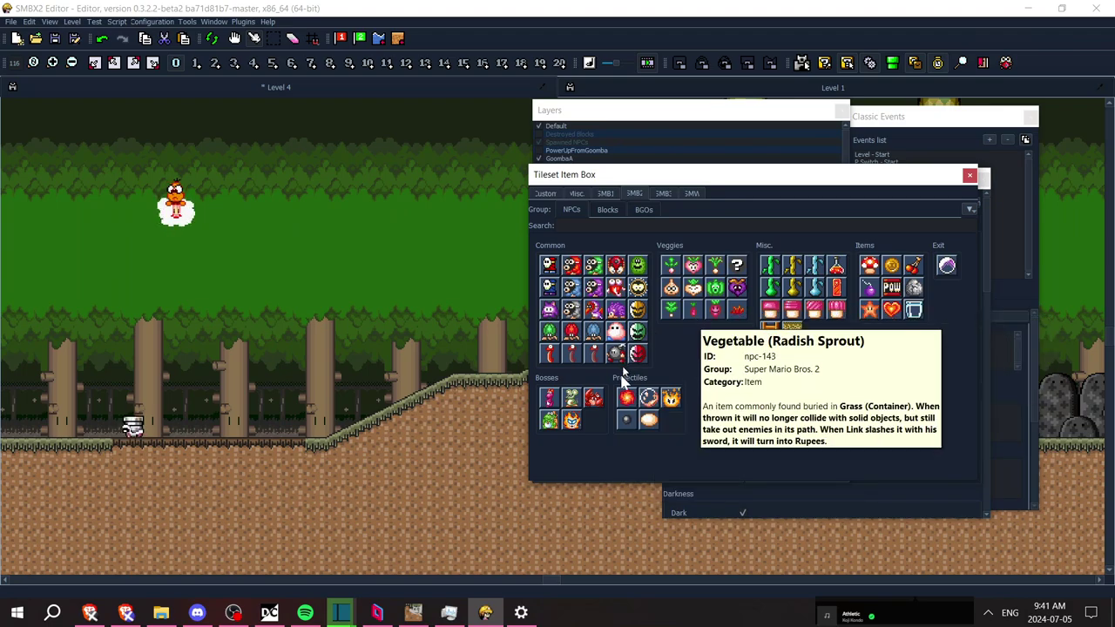
mouse_move(586, 406)
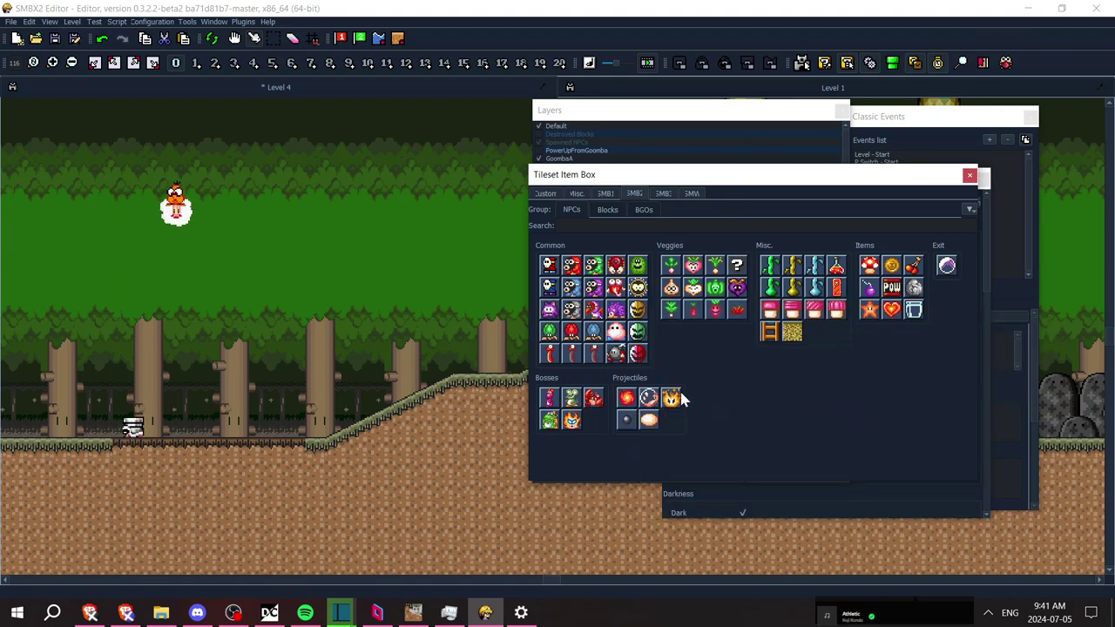
mouse_move(677, 399)
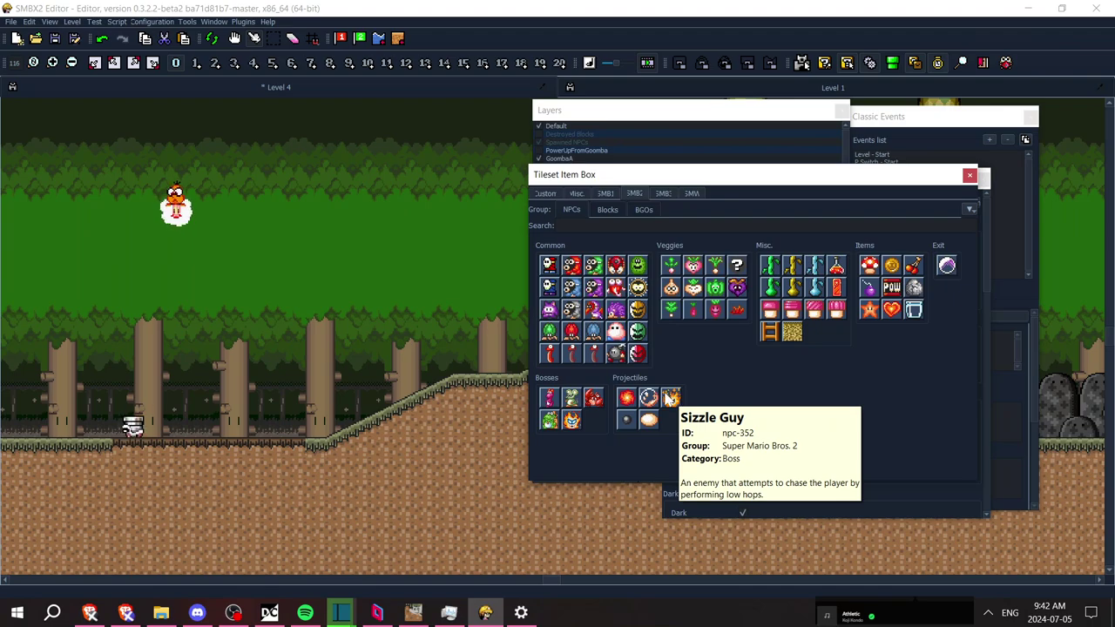
click(660, 195)
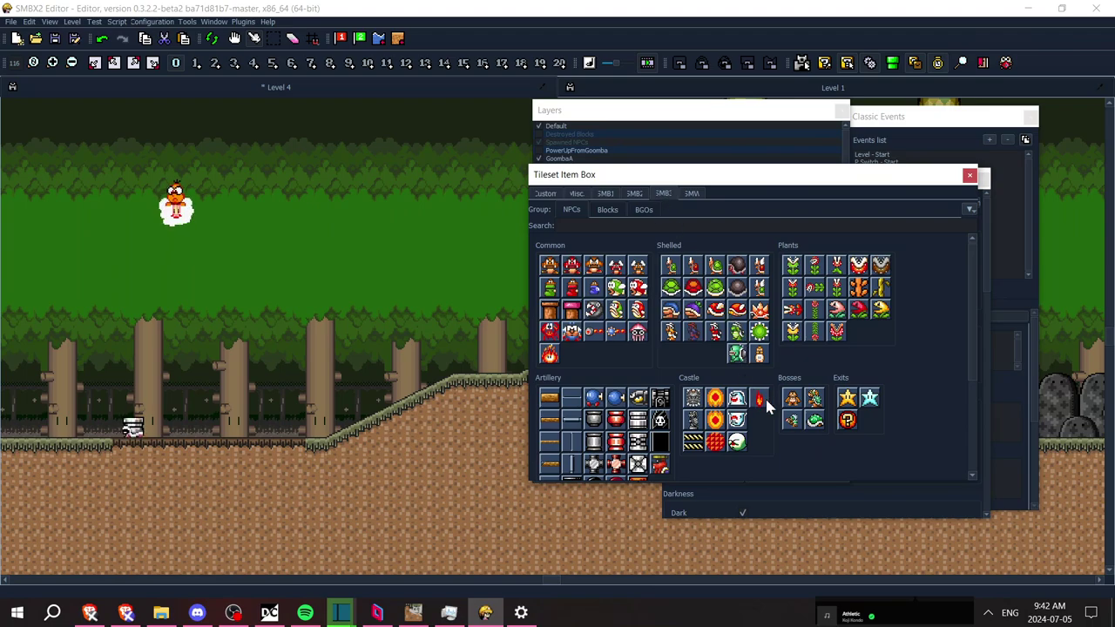
mouse_move(766, 400)
scroll(974, 410, down, 4)
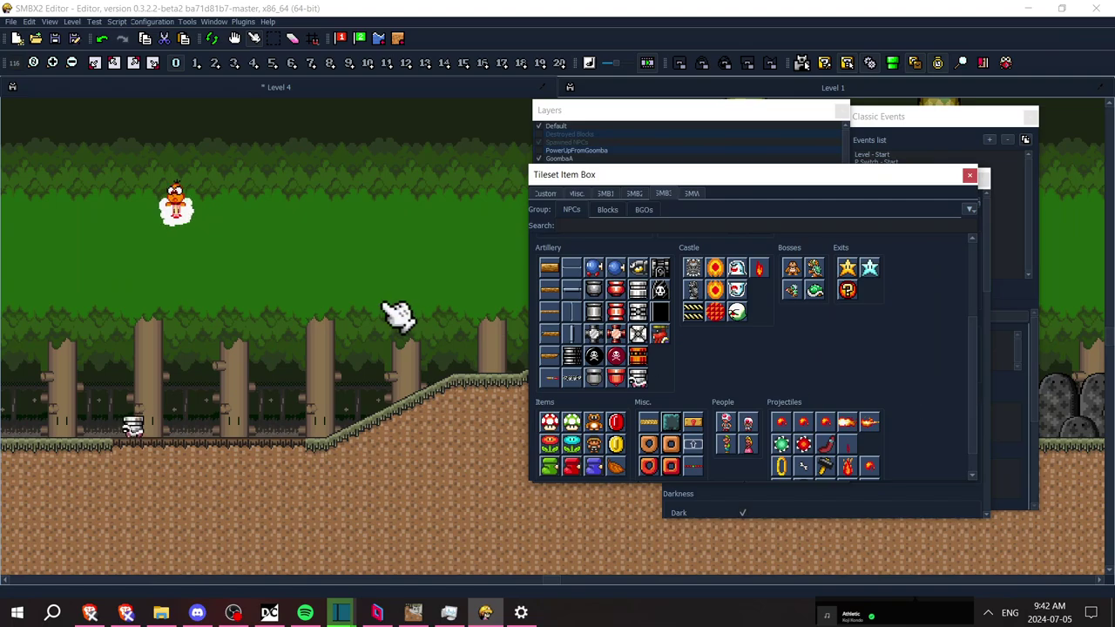
Playtest the level and run through the opening forest hills while the Lakitu follows and drops flames
key(F5)
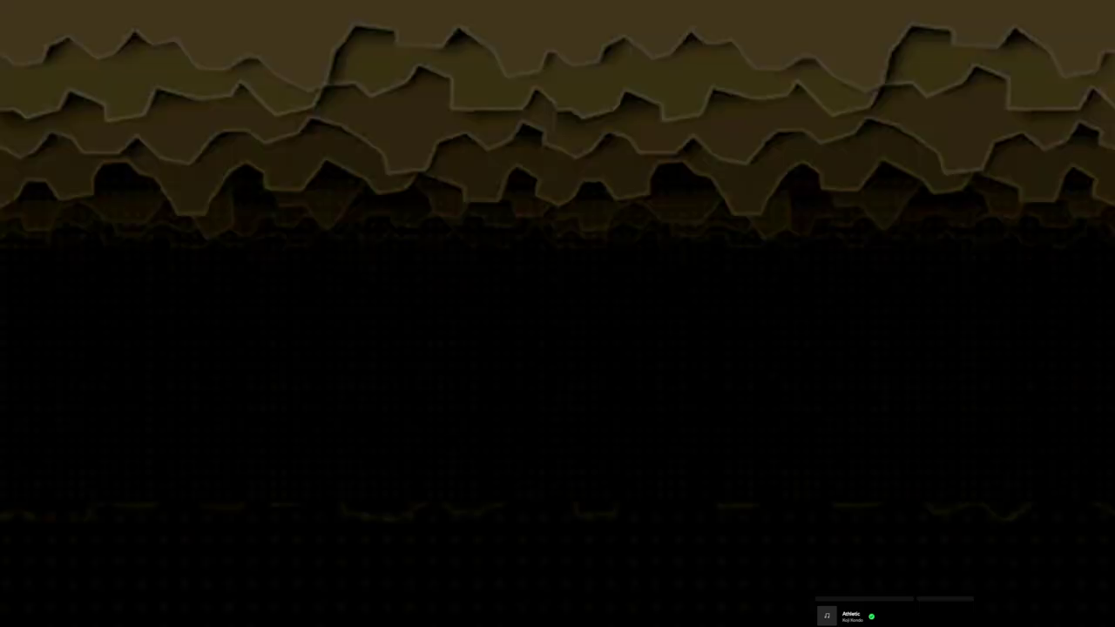
key(Left)
key(Right)
key(z)
key(Right)
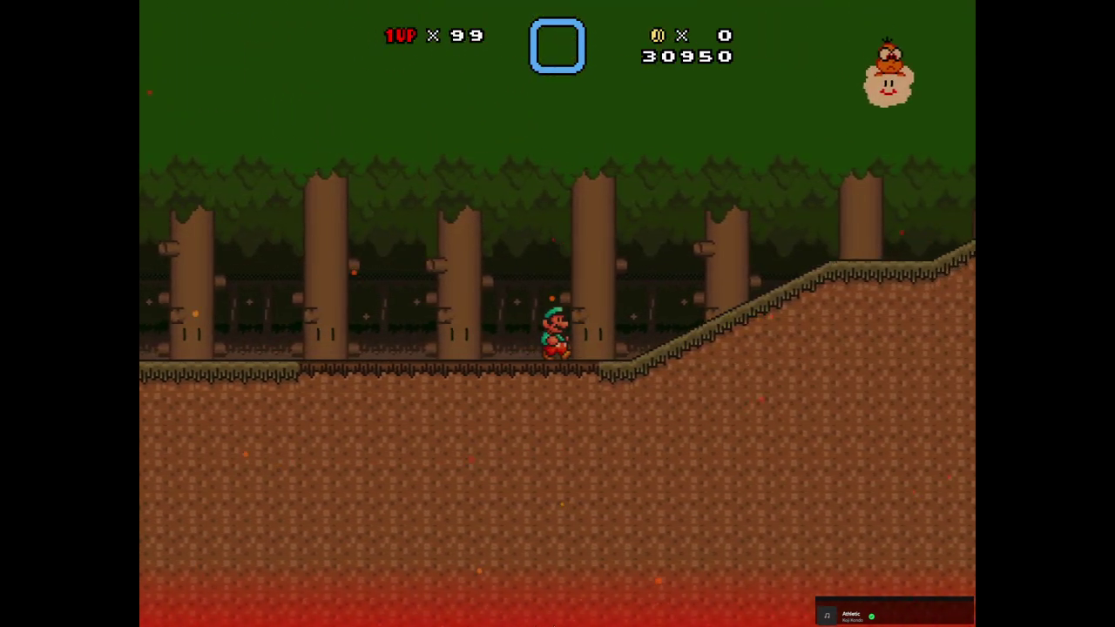
key(z)
key(z)
key(Right)
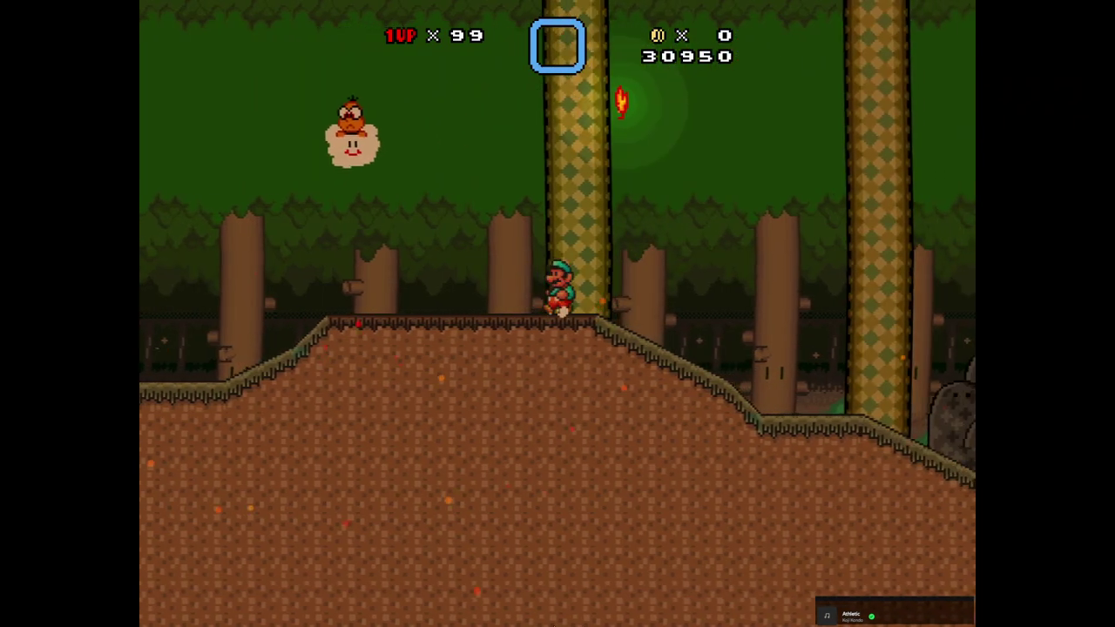
key(Right)
key(z)
key(Right)
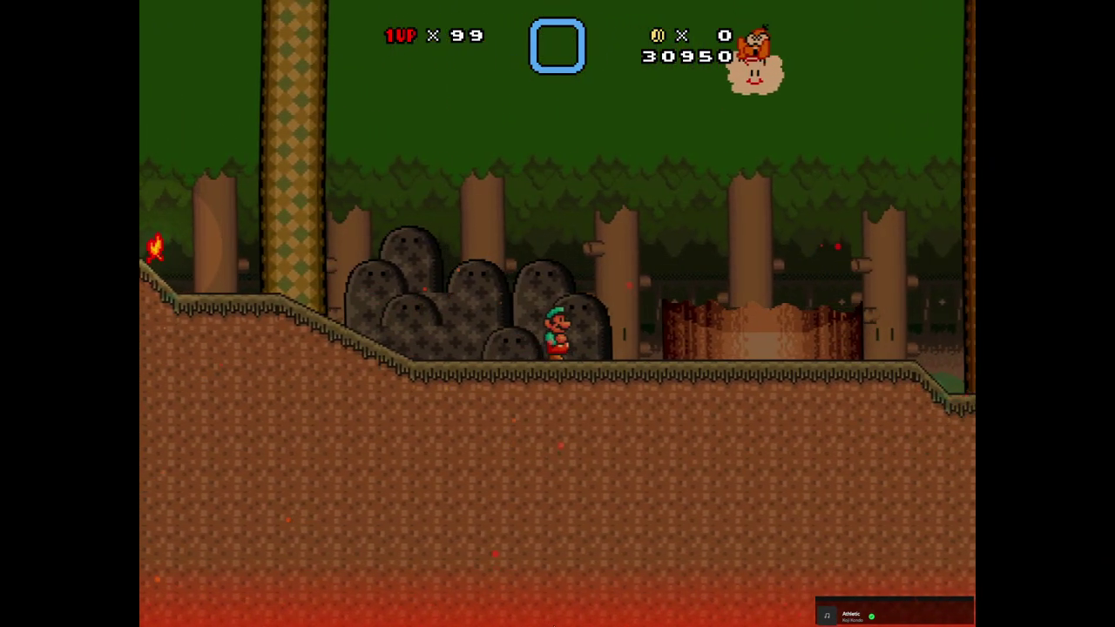
Continue the playtest past the Boomerang Bro's mushroom platform and the tall mushrooms to the castle wall
key(Right)
key(z)
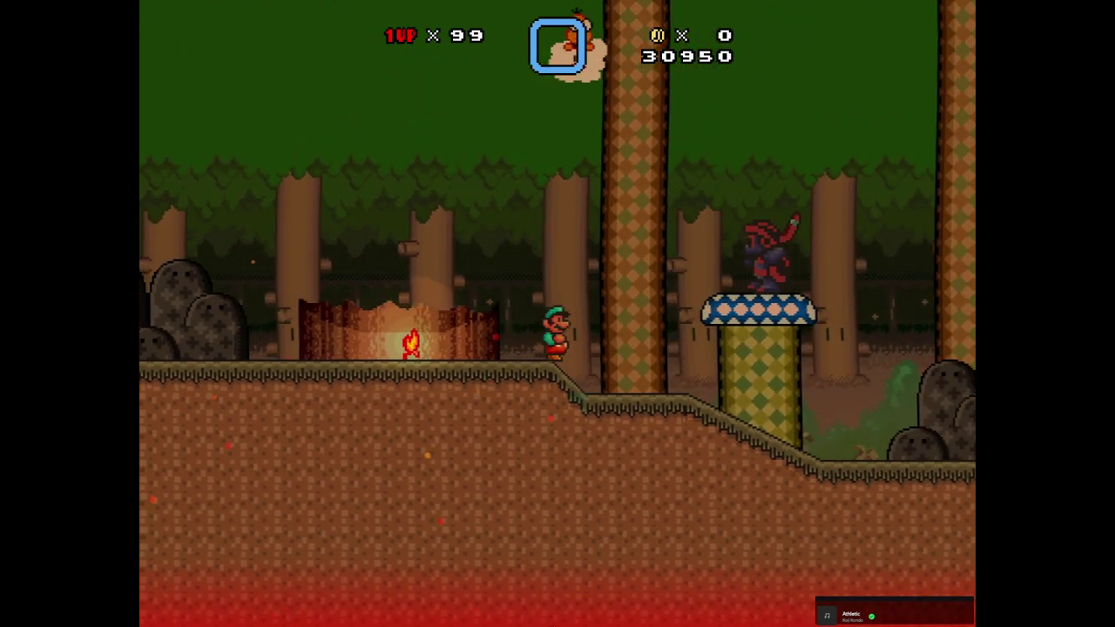
key(Right)
key(shift)
key(Right)
key(z)
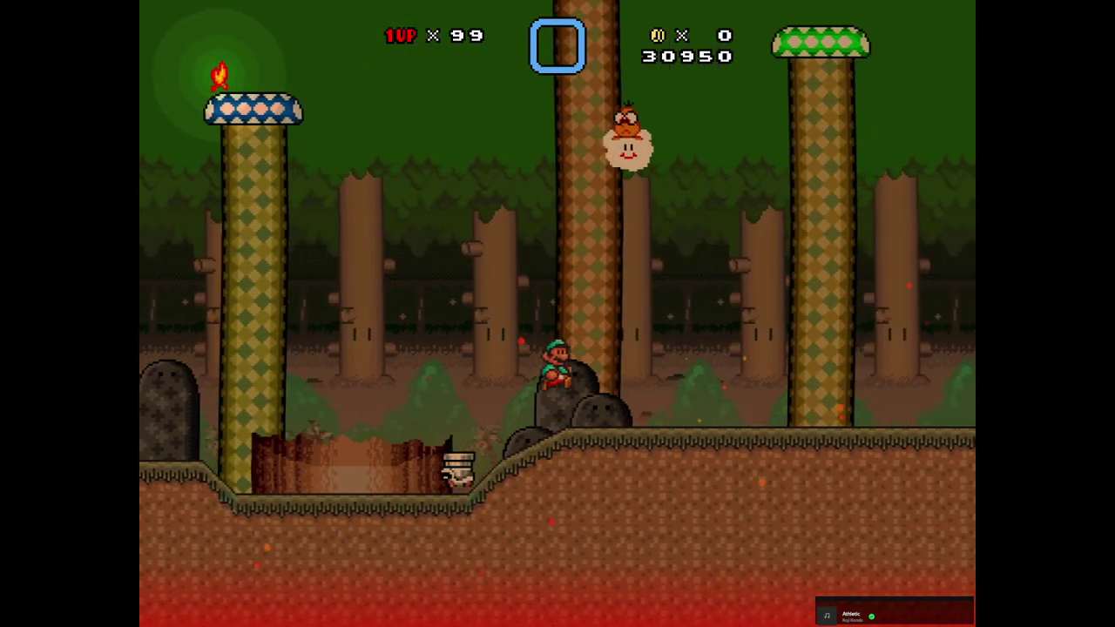
key(Right)
key(z)
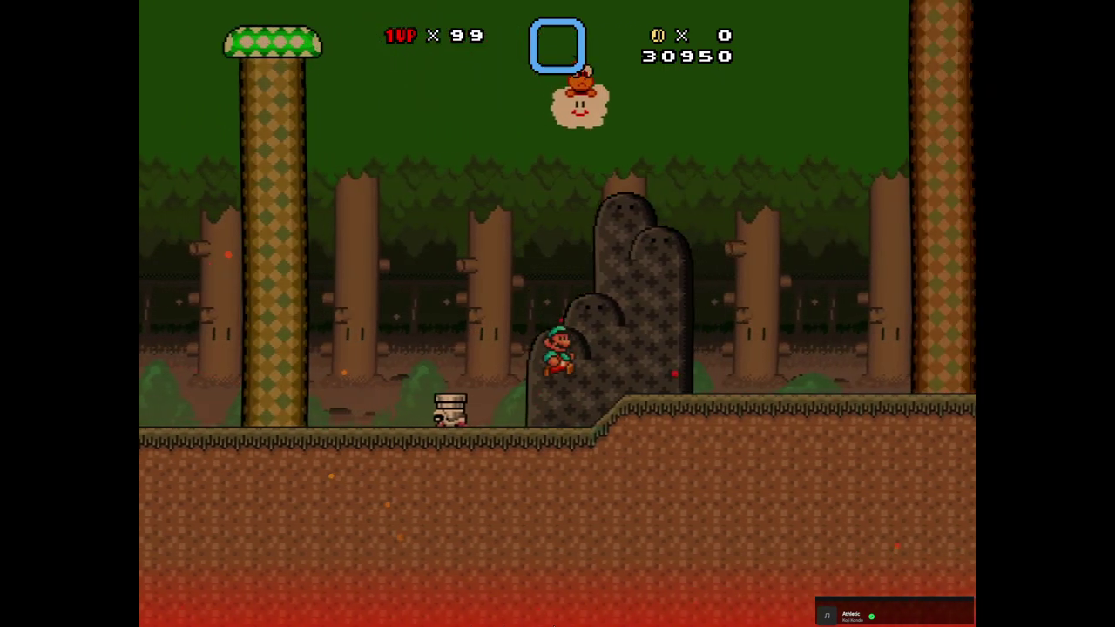
key(Right)
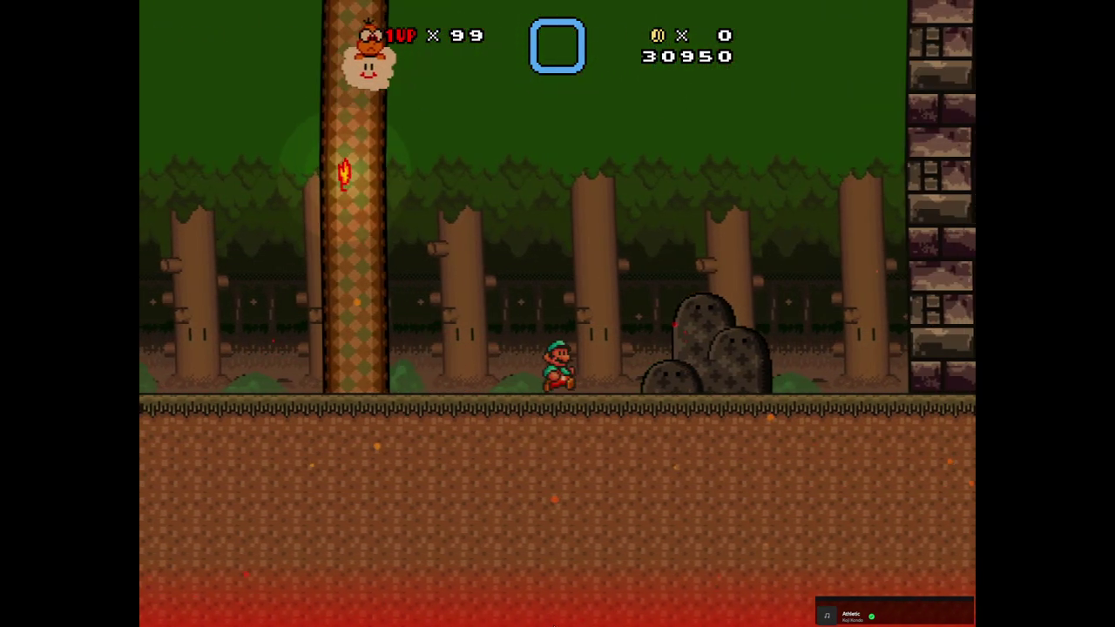
key(Right)
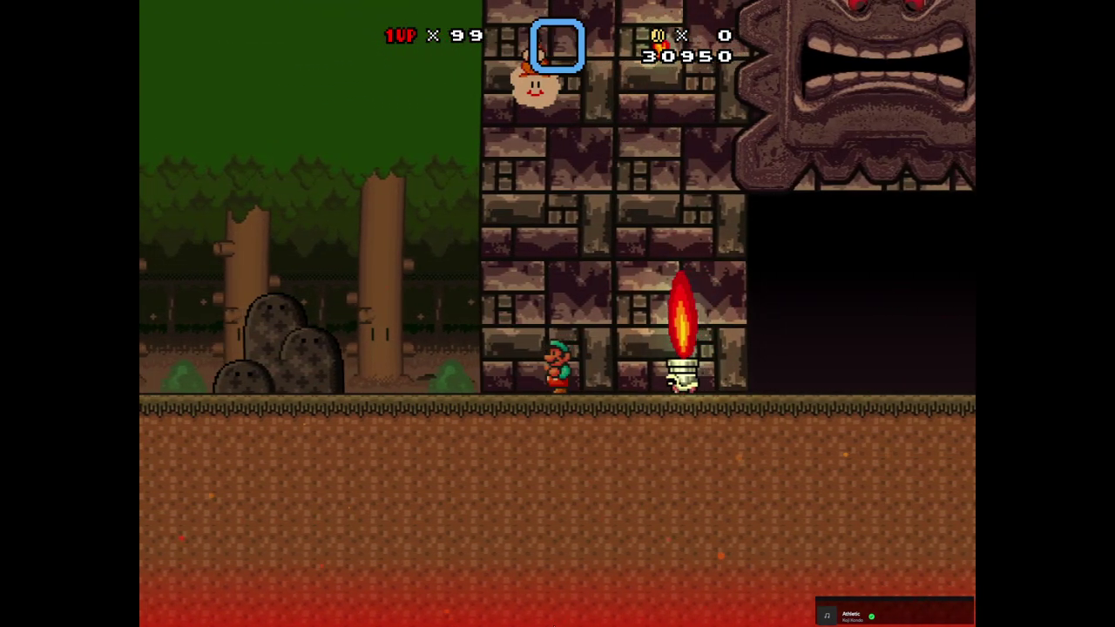
Test dodging and stomping the flame-spouting enemies outside the castle while the Lakitu keeps dropping flames
key(Left)
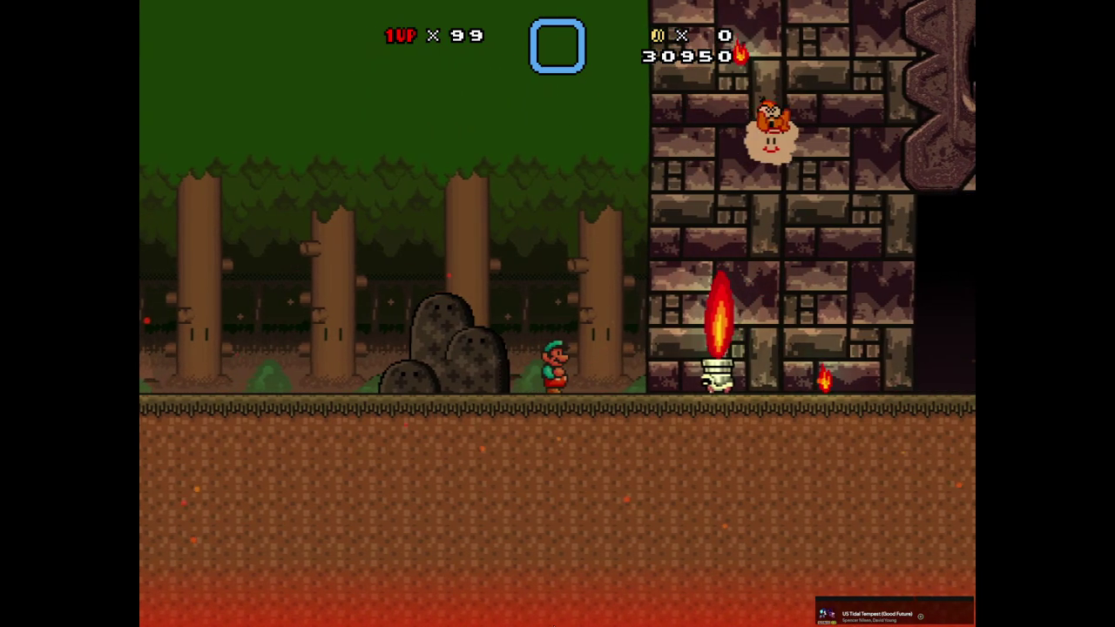
key(Right)
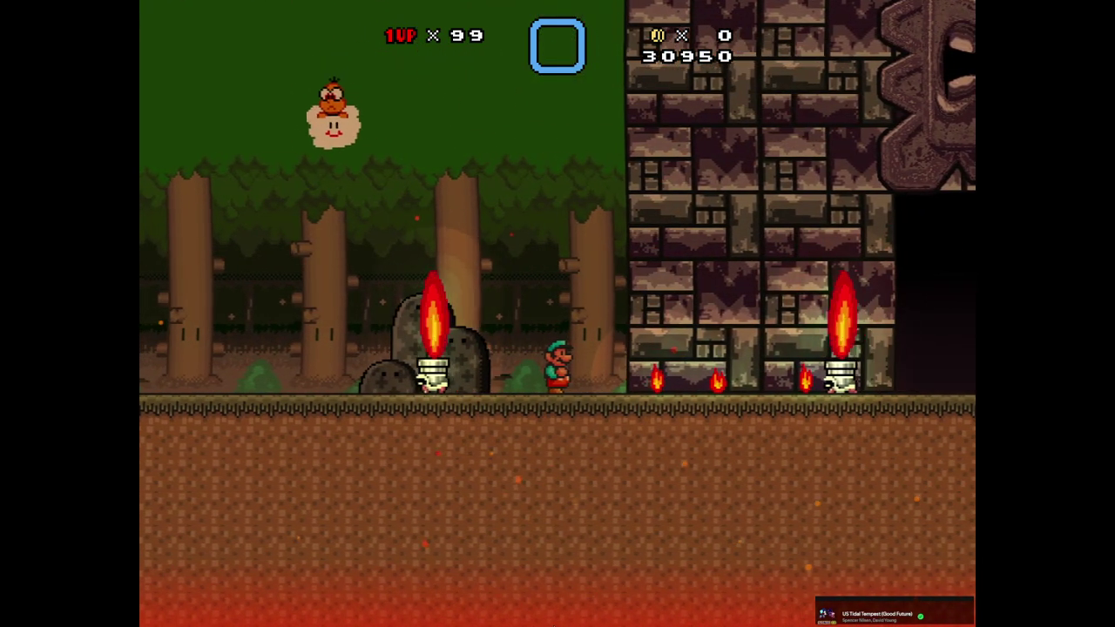
key(Right)
key(z)
key(Right)
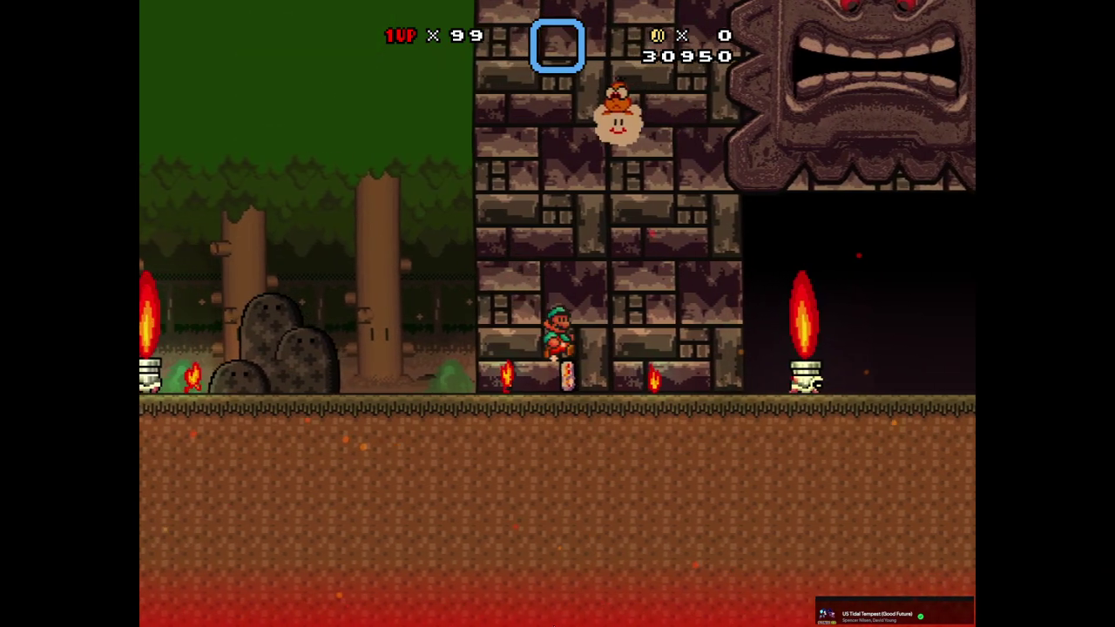
key(Left)
key(x)
key(Right)
key(Right)
key(Left)
key(z)
key(Left)
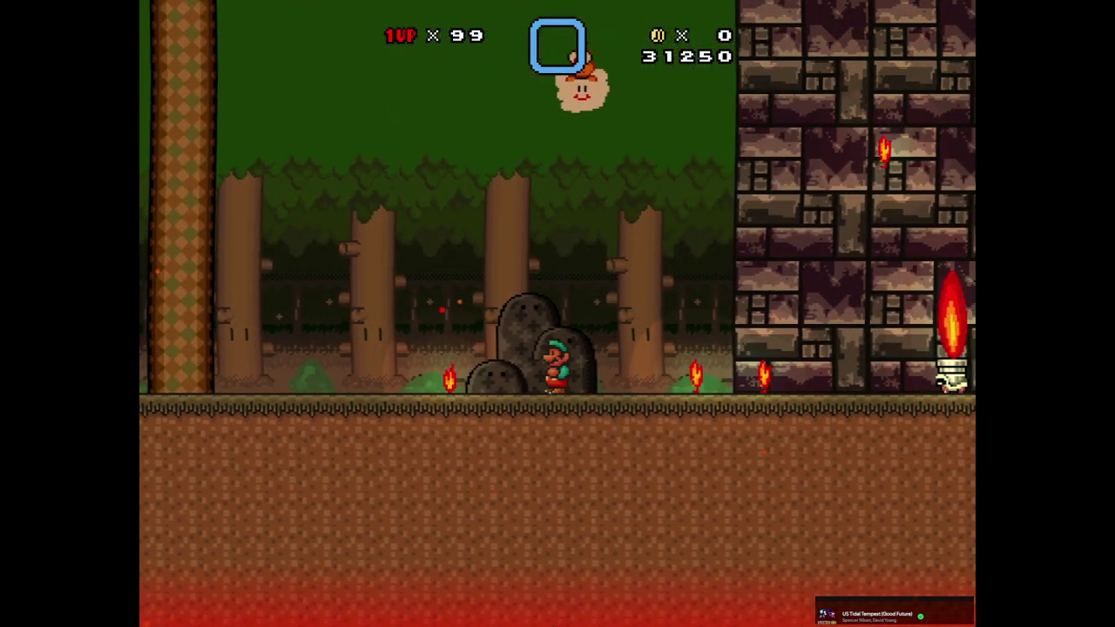
Test knocking out the dropped flames with a thrown object near the rocks, and exit the playtest
key(x)
key(z)
key(Left)
key(x)
key(Left)
key(x)
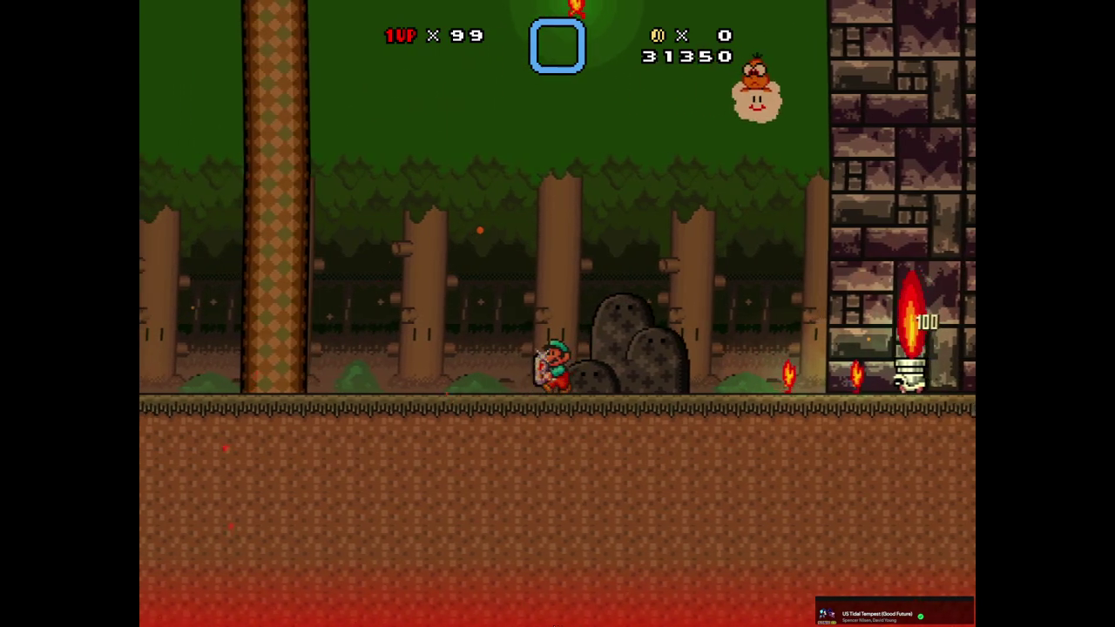
key(Right)
key(Right)
key(z)
key(Right)
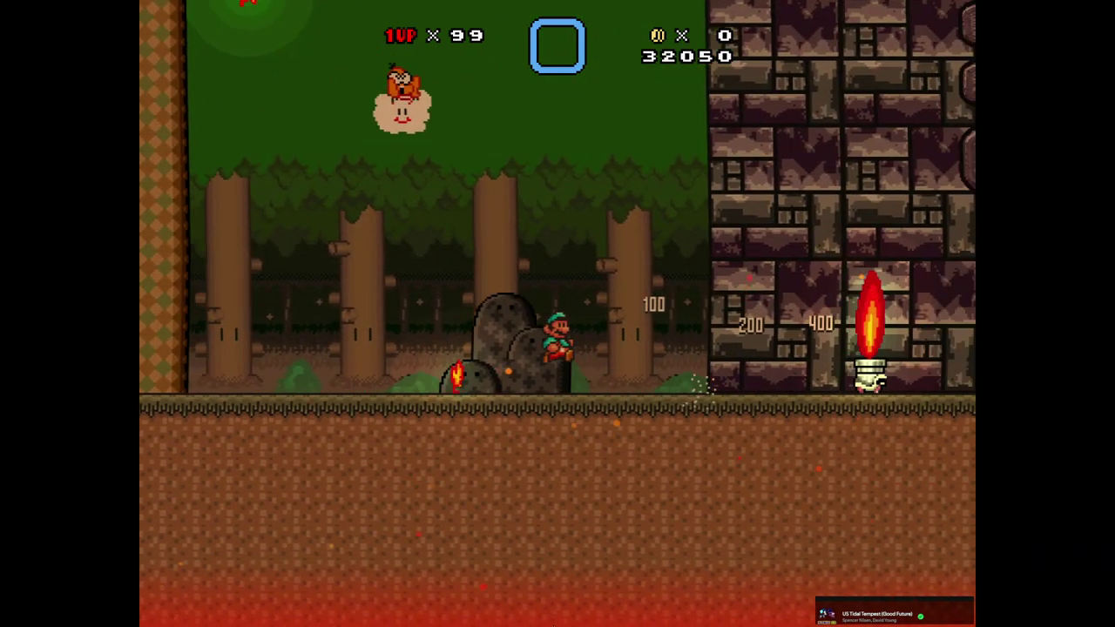
key(x)
key(Escape)
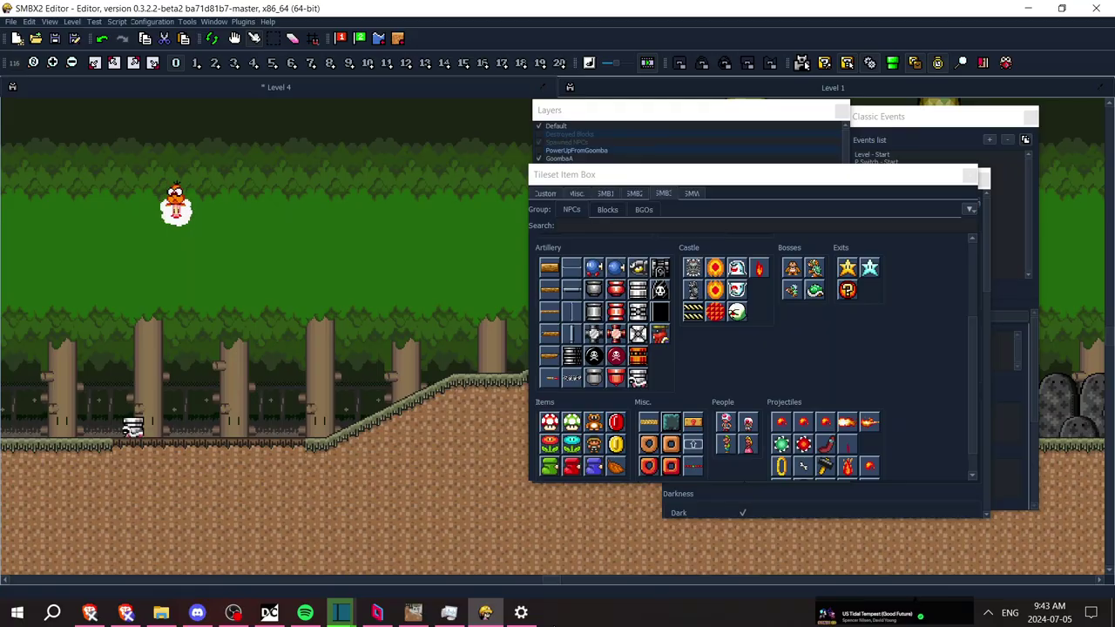
Look over the enemy placement from the first hills to the castle entrance and save the level
key(Right)
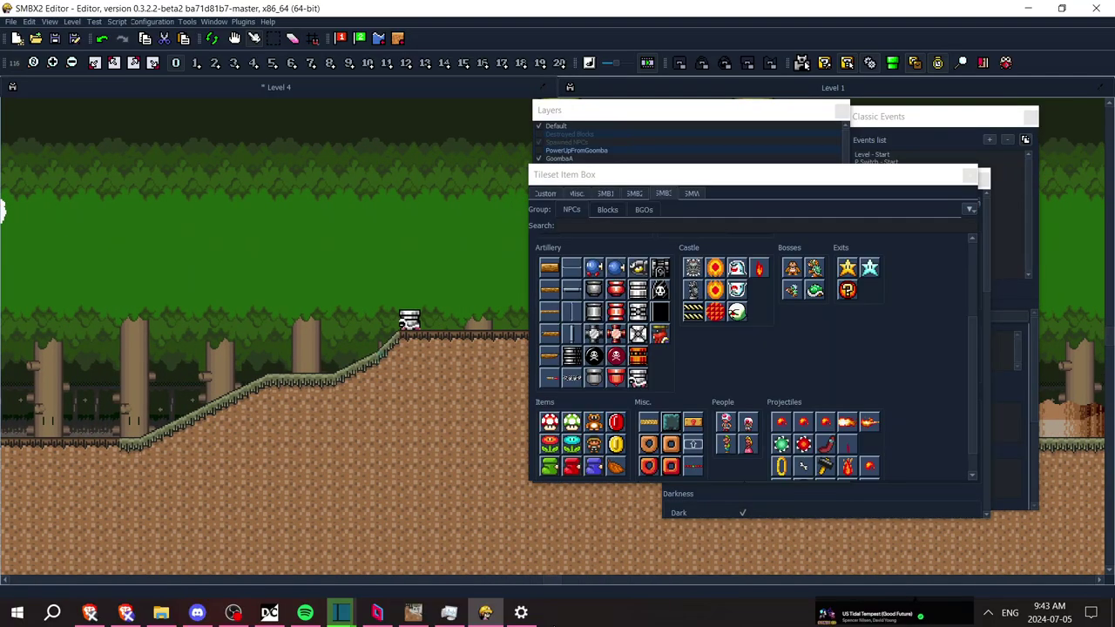
key(Right)
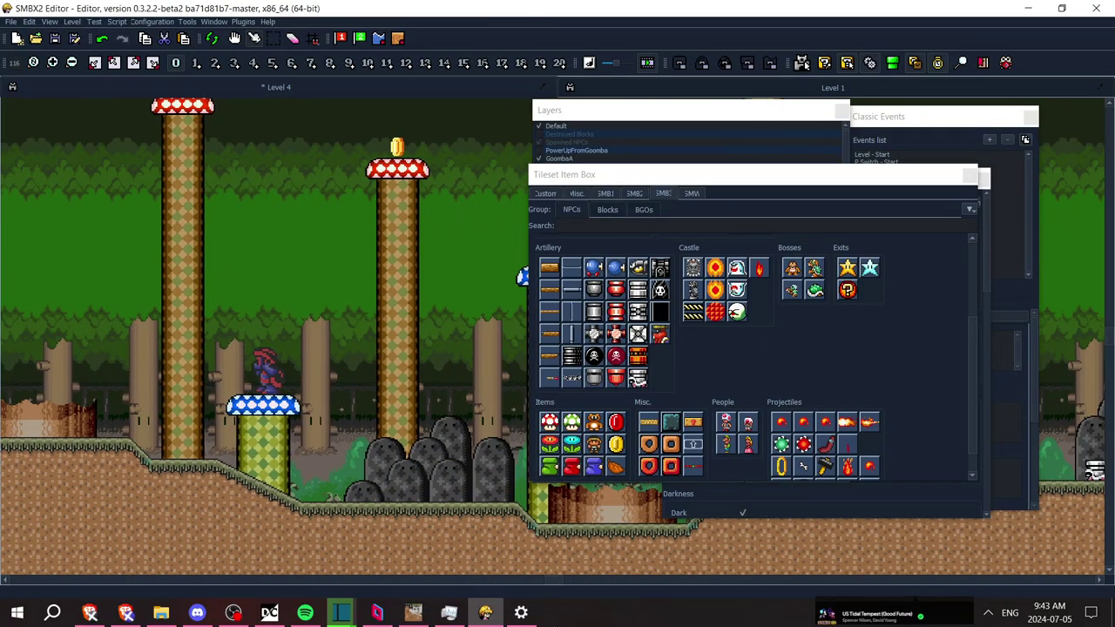
key(Right)
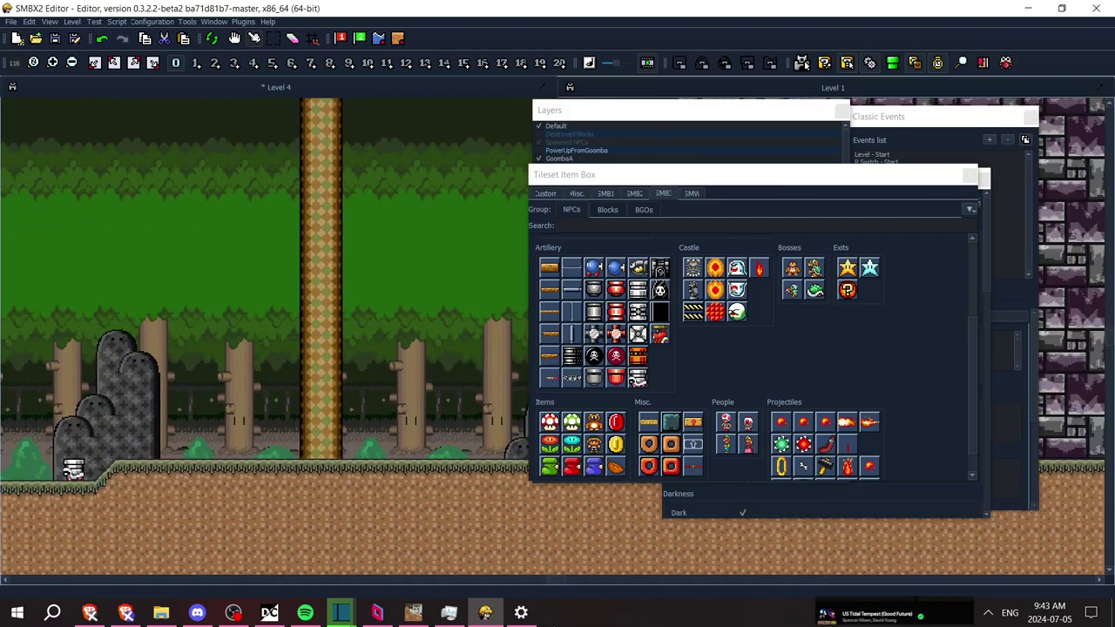
key(Right)
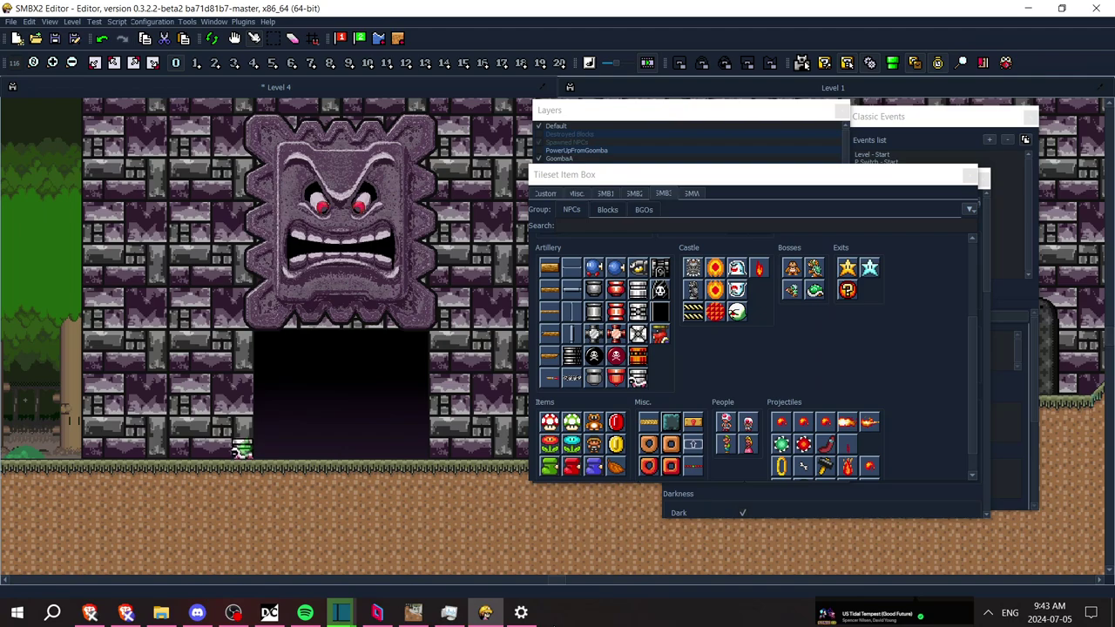
key(ctrl+s)
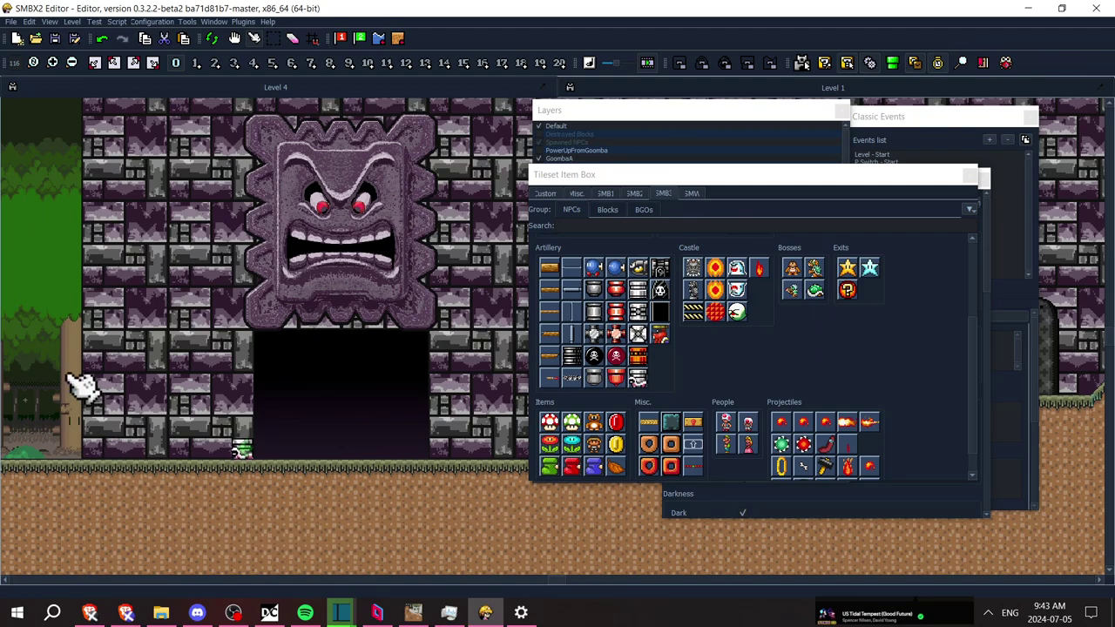
Place an SMB3 Boomerang Bro (NPC ID 614) on the ground beside the rocks before the castle wall
key(Left)
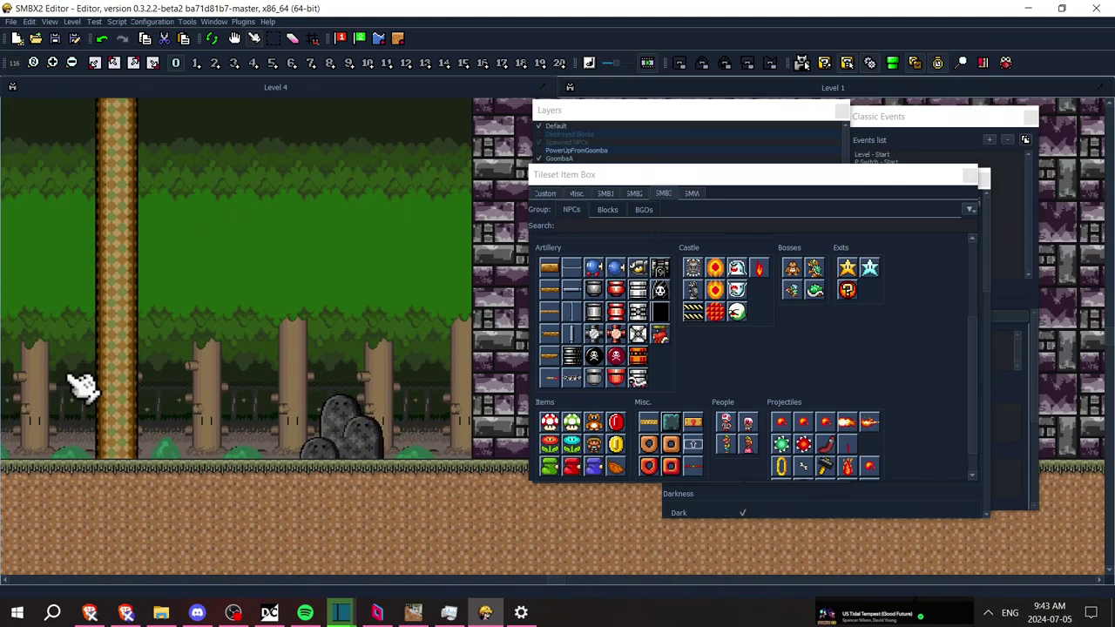
key(Left)
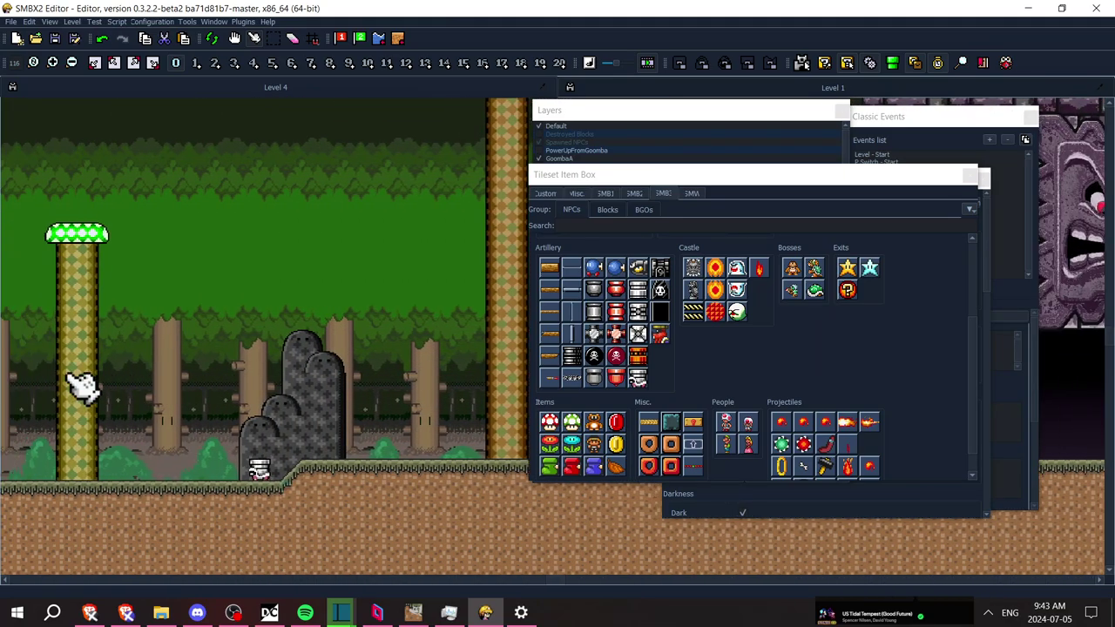
key(Right)
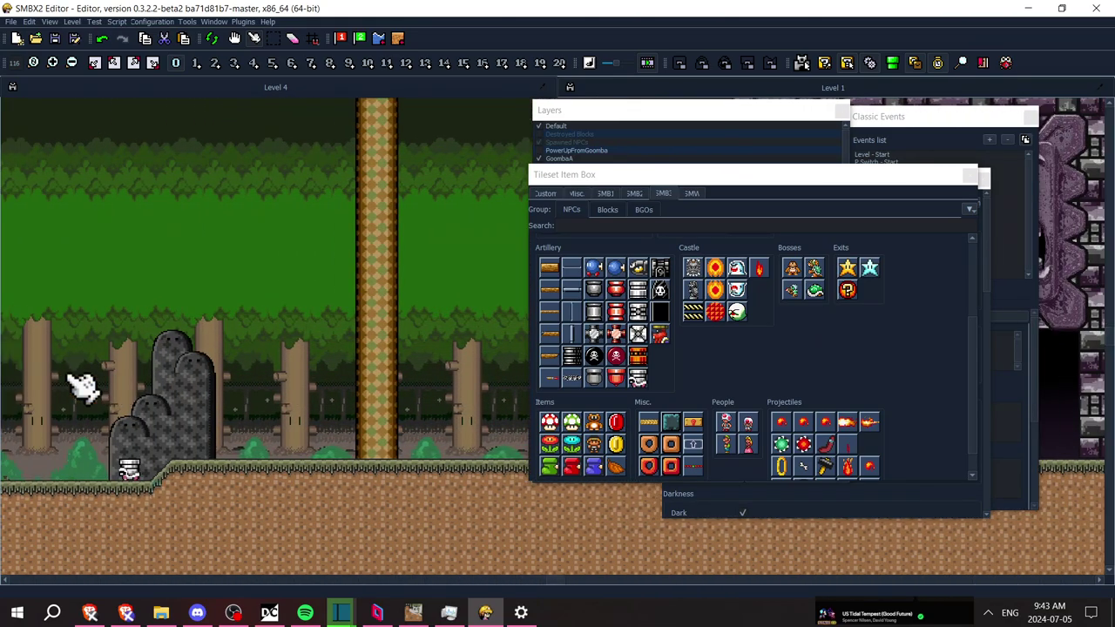
key(Left)
key(Right)
key(Left)
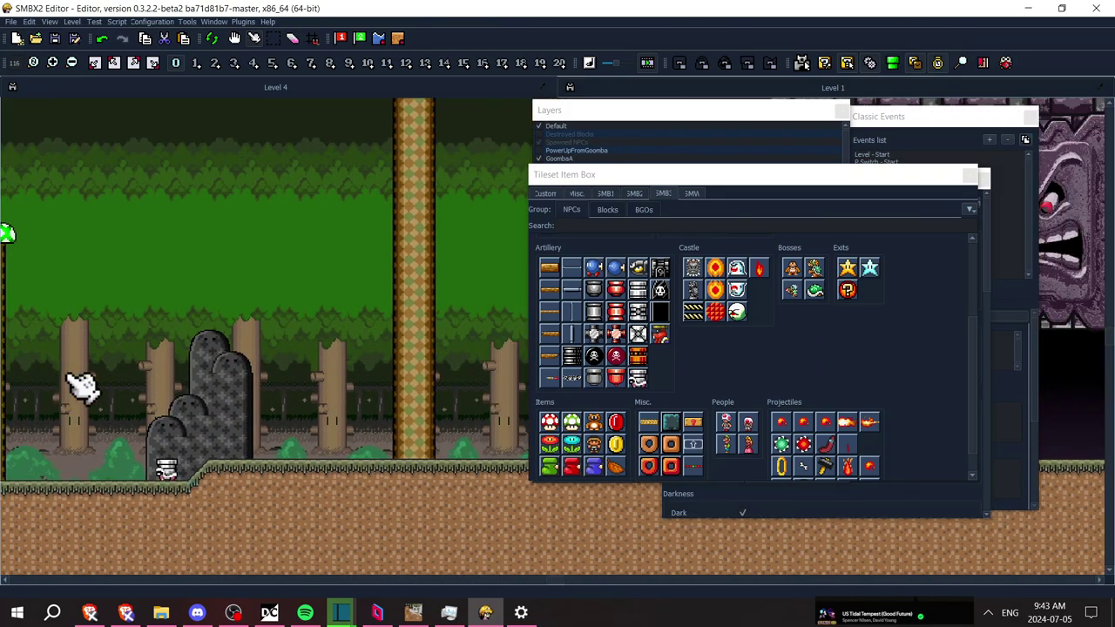
key(Right)
key(Left)
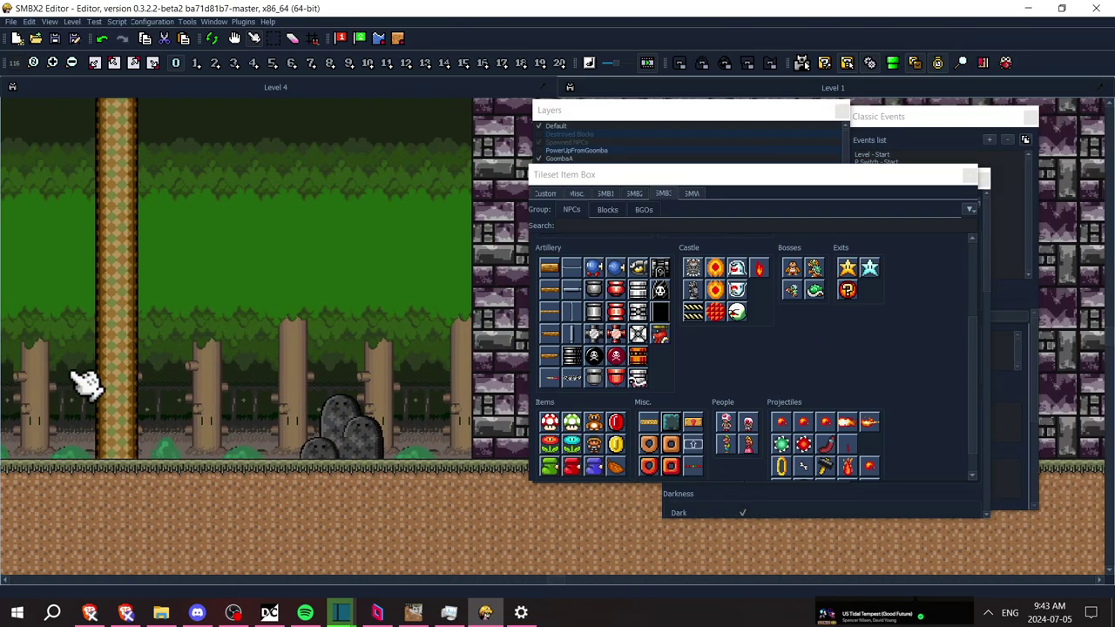
click(603, 212)
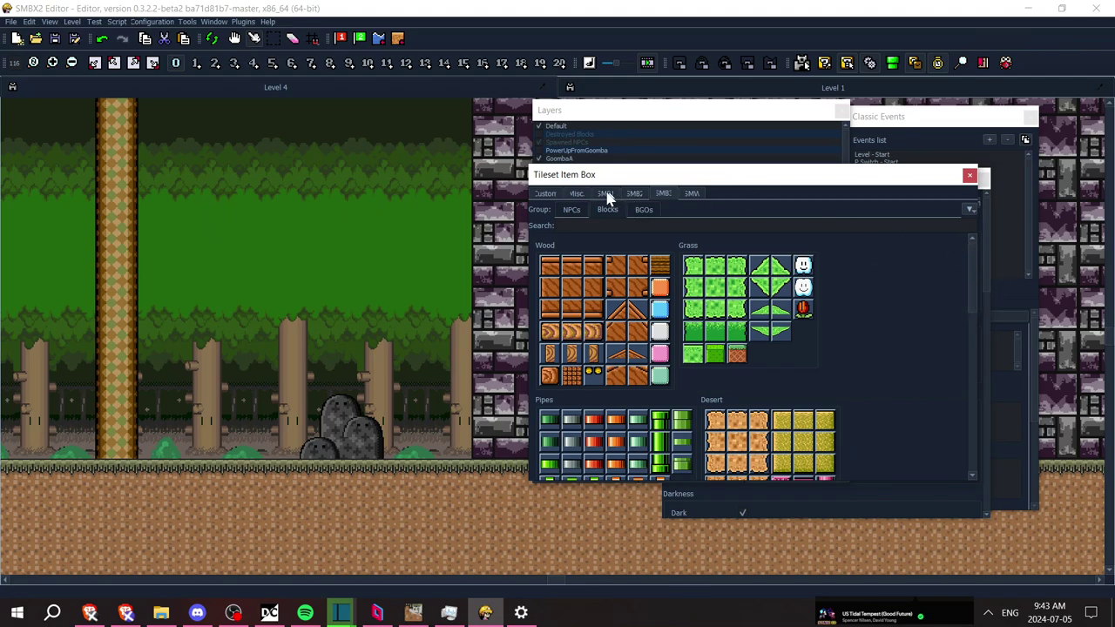
click(573, 210)
click(692, 333)
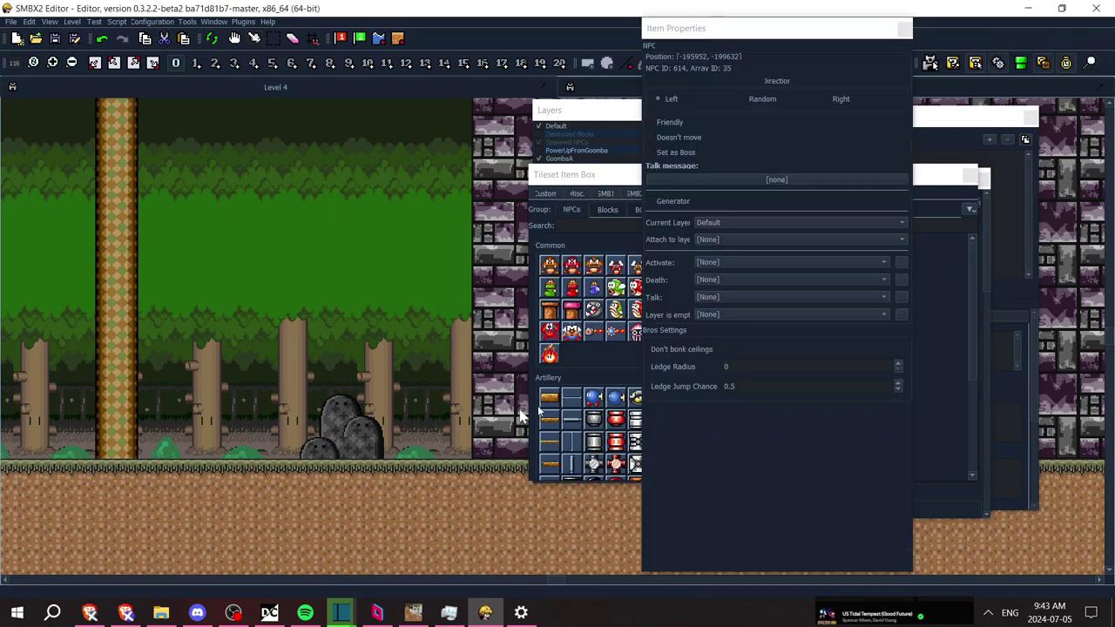
click(307, 427)
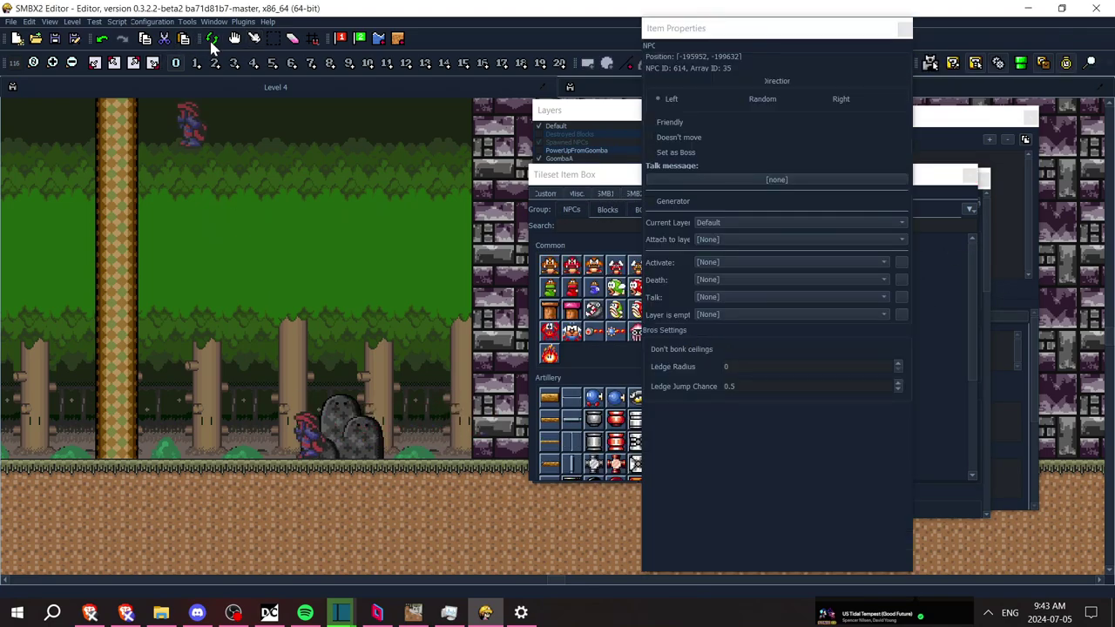
Shift the new Boomerang Bro slightly left, clear of the rocks, and save the level
click(260, 42)
key(Right)
key(Left)
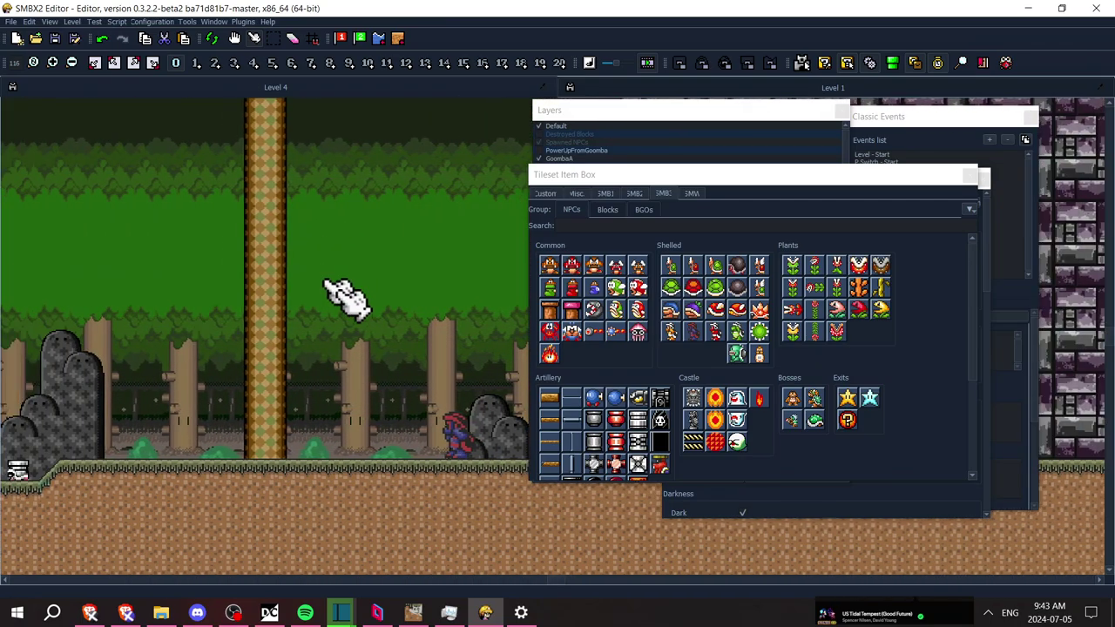
scroll(346, 299, left, 1)
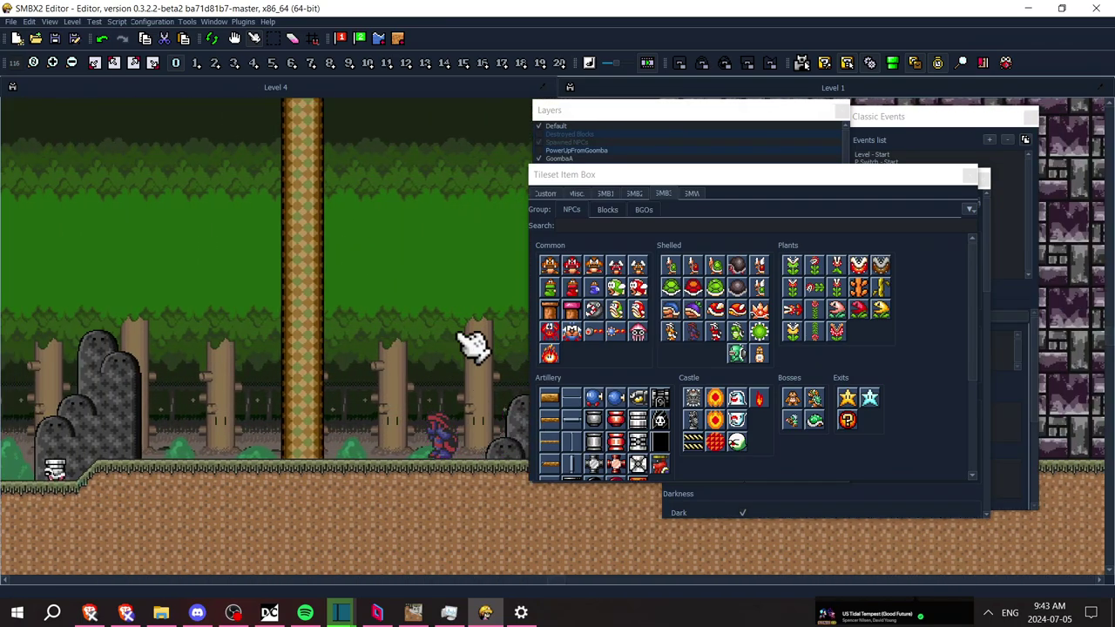
scroll(470, 344, right, 3)
key(ctrl+s)
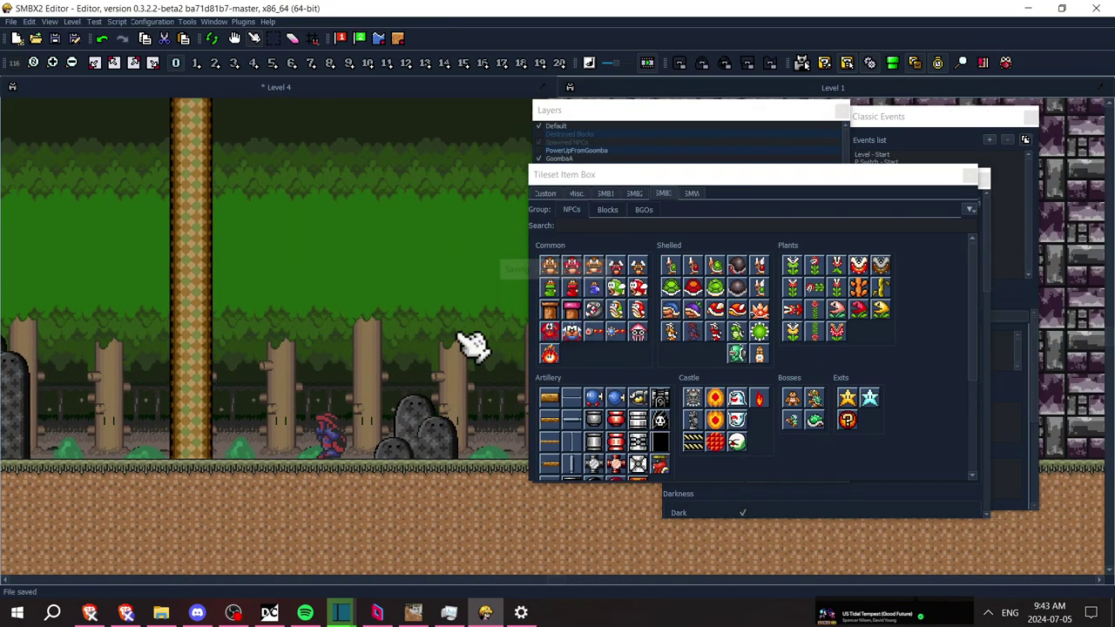
scroll(470, 344, right, 12)
scroll(470, 344, right, 8)
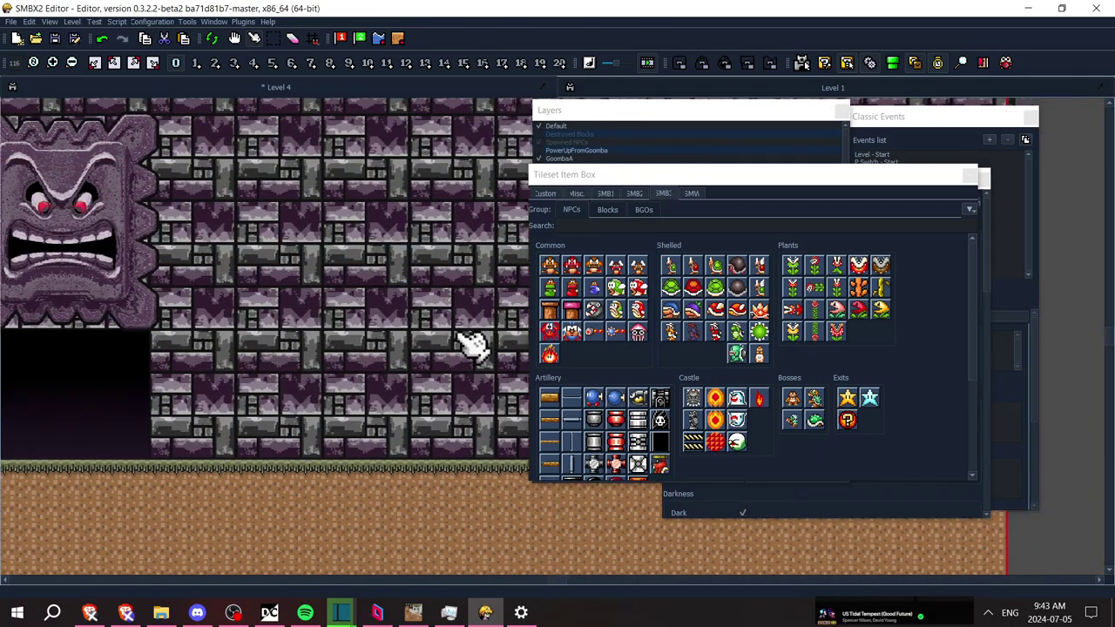
scroll(471, 344, left, 5)
scroll(471, 344, left, 14)
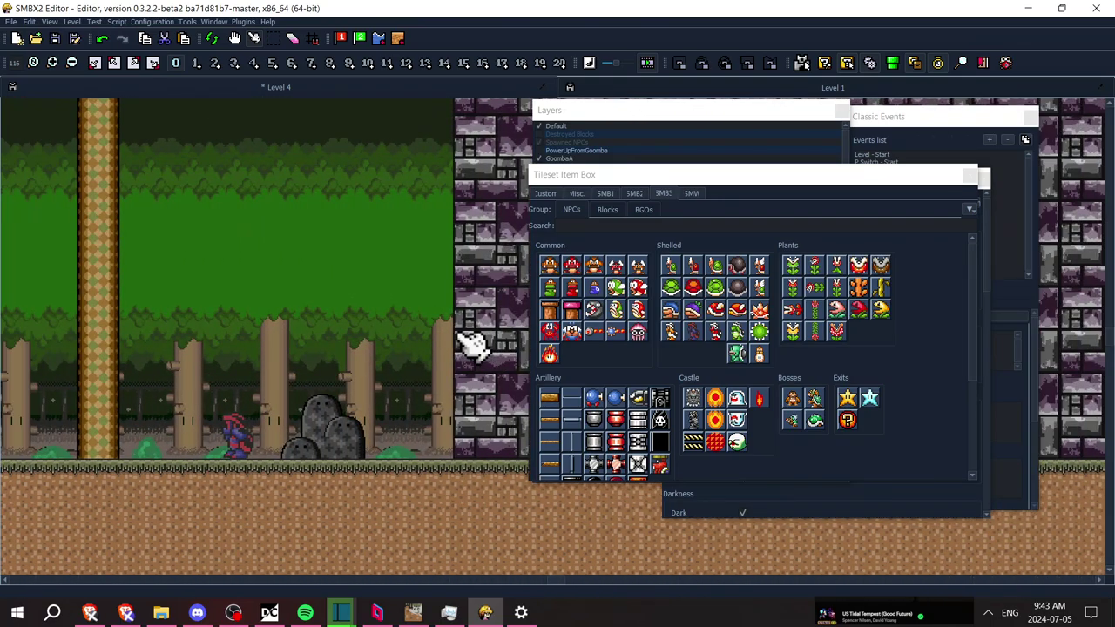
scroll(472, 344, left, 2)
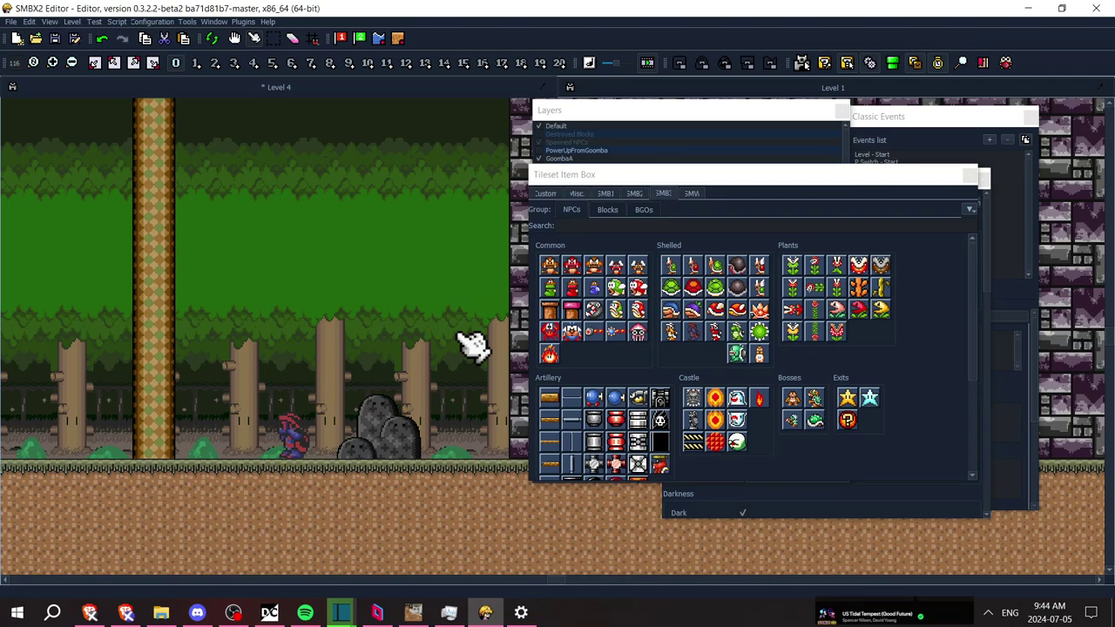
Look back over the enemies between the mushroom platforms and the castle wall, and save Level 4
scroll(471, 344, left, 20)
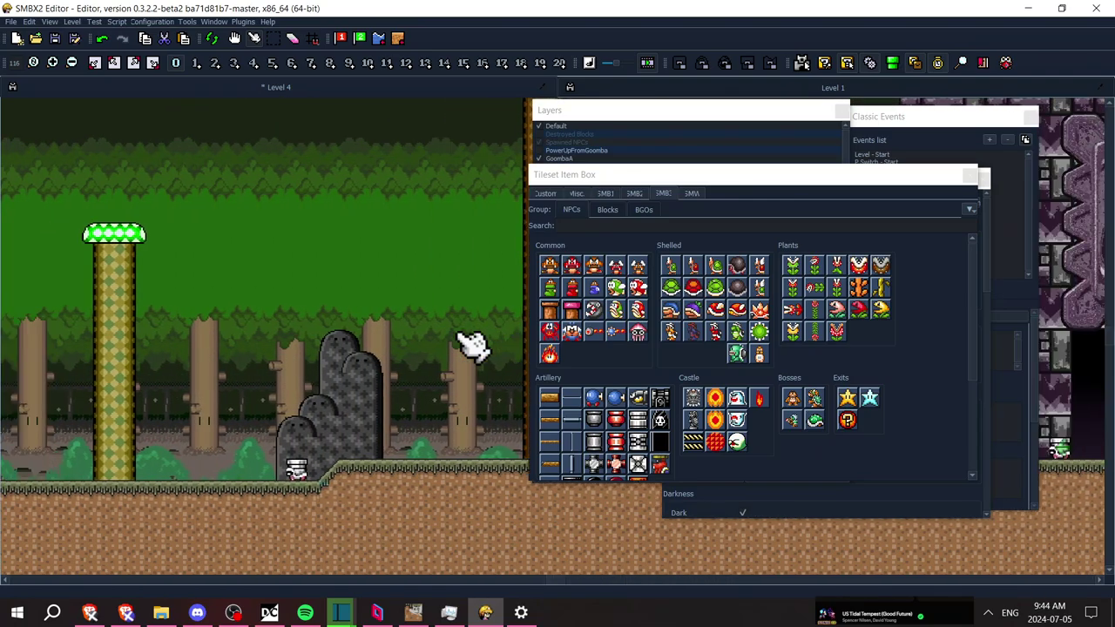
scroll(470, 344, left, 9)
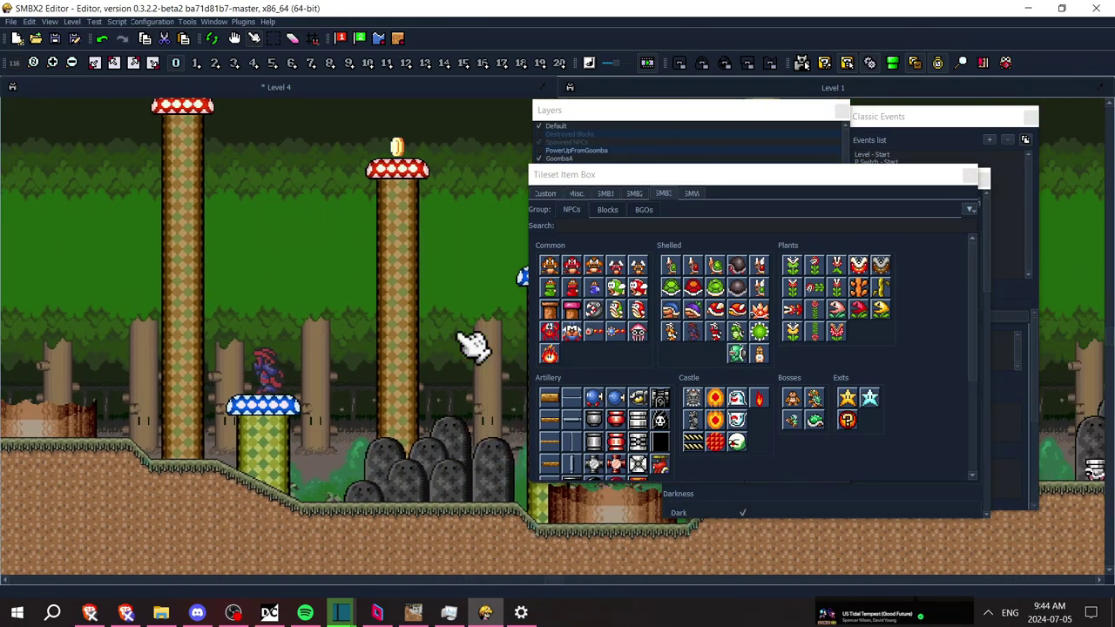
scroll(471, 344, right, 20)
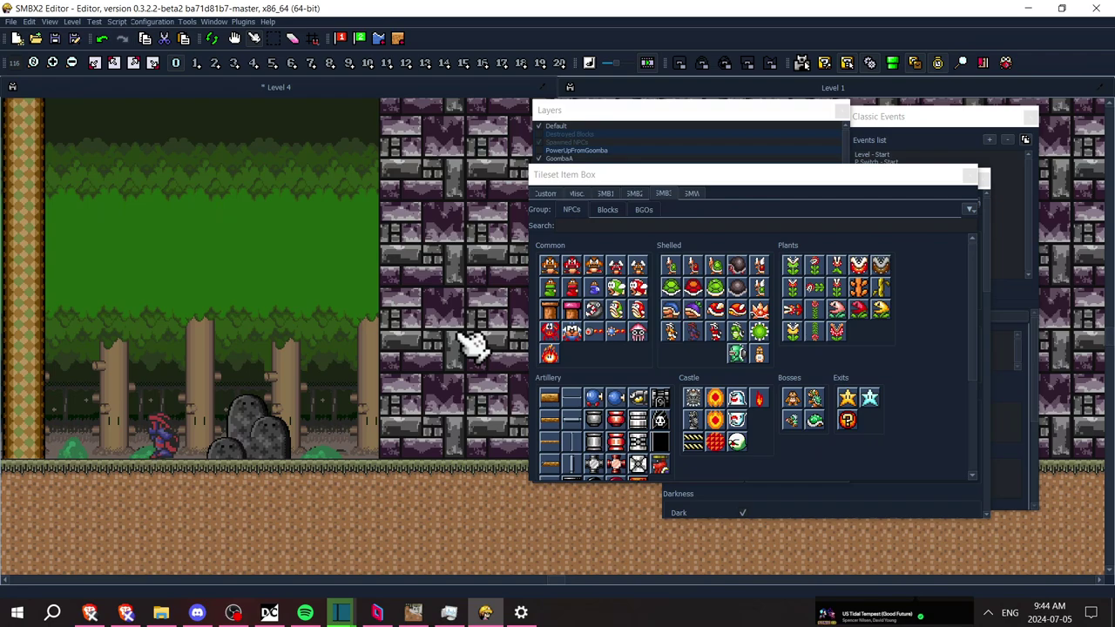
key(ctrl+s)
Examine the castle facade around the Thwomp face and its doorway, from the ground up to the section's far end
key(Down)
key(Down)
key(Down)
key(Down)
key(Down)
key(Down)
key(Down)
key(Down)
key(Right)
key(Right)
key(Up)
key(Up)
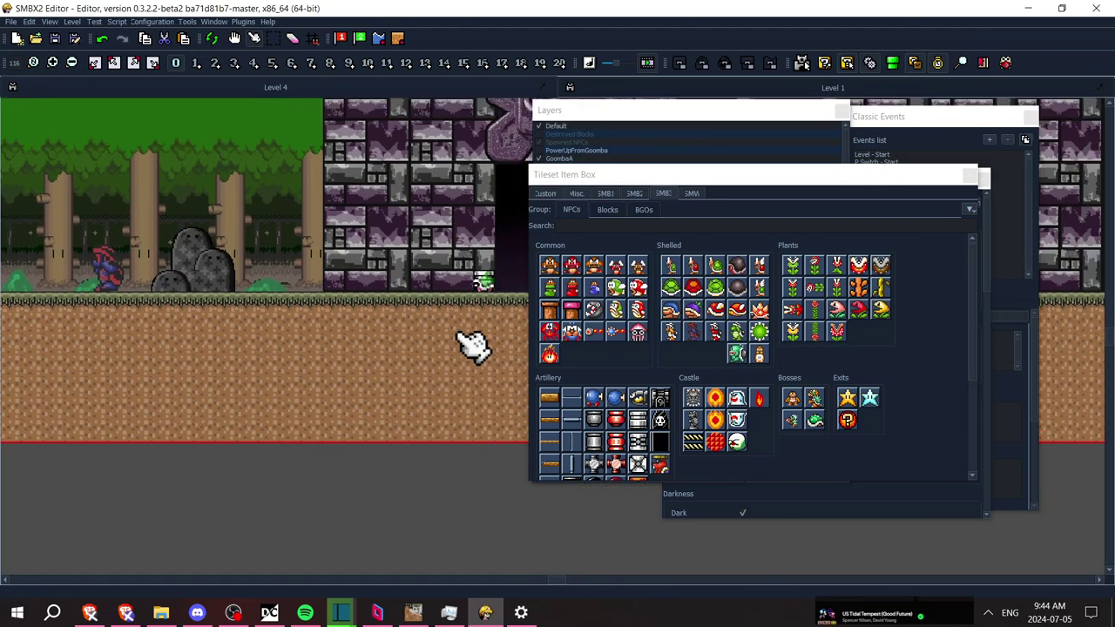
scroll(475, 347, up, 2)
shift+scroll(475, 347, right, 2)
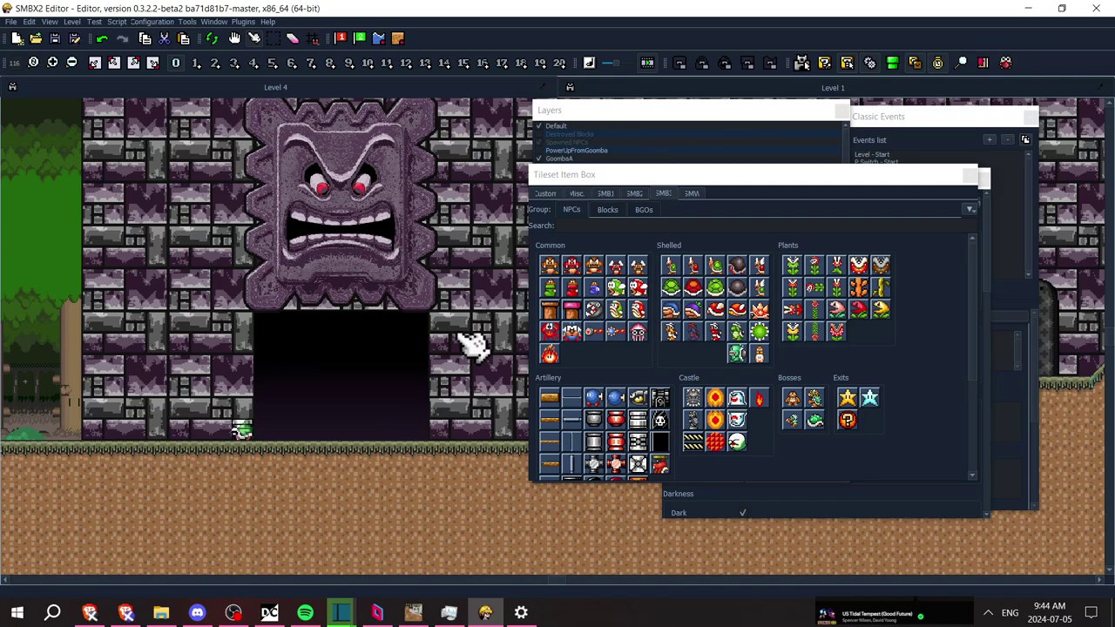
key(Right)
key(Up)
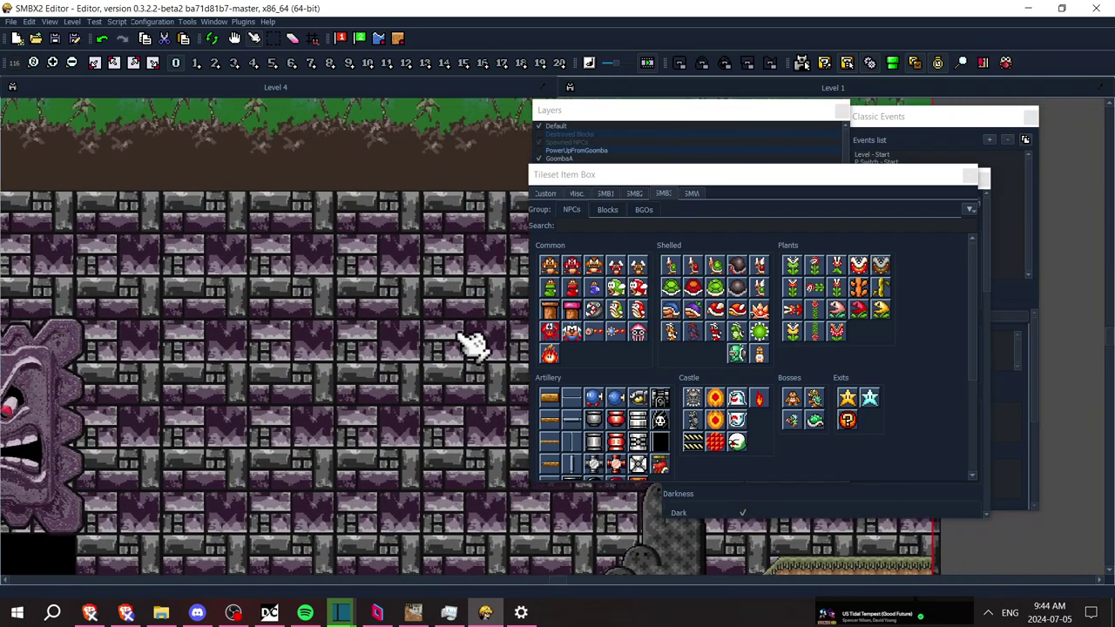
key(Right)
key(Down)
key(Left)
key(Left)
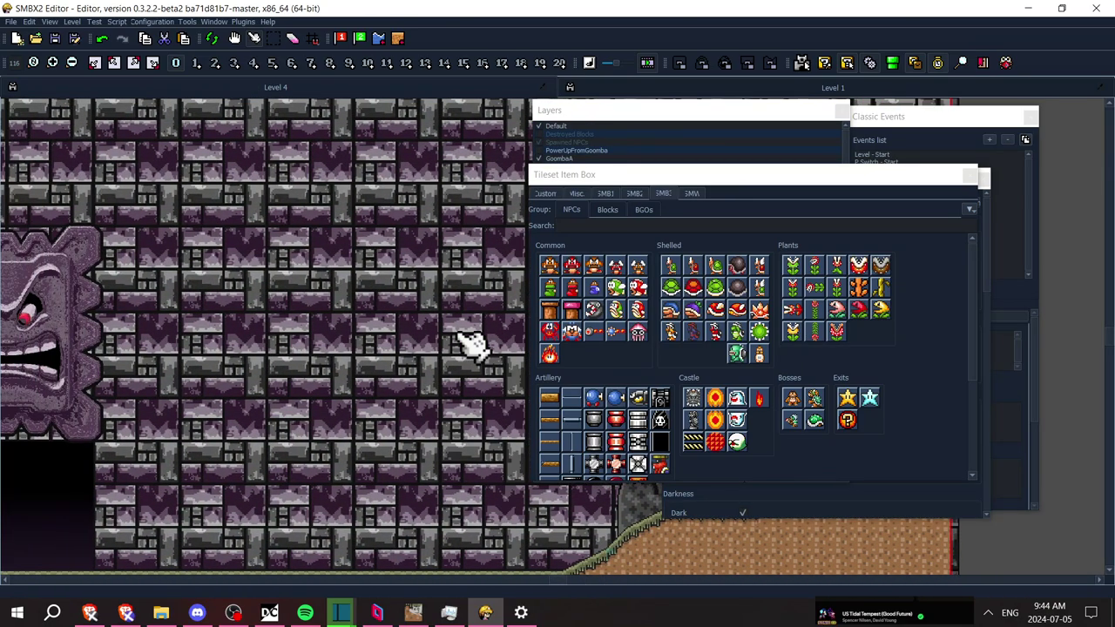
key(Left)
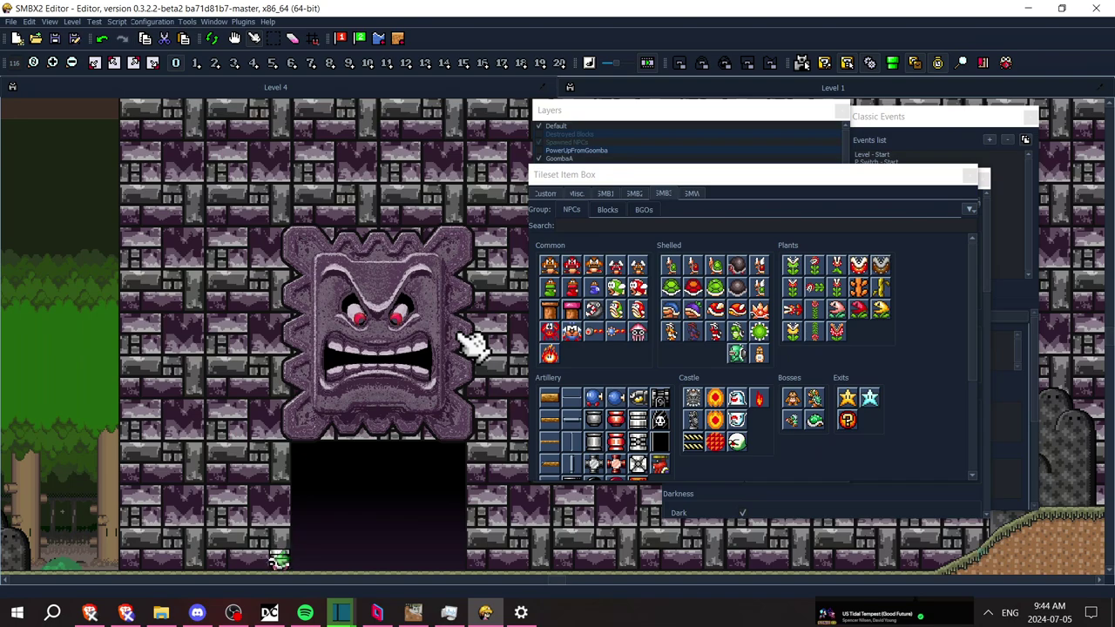
scroll(470, 344, down, 4)
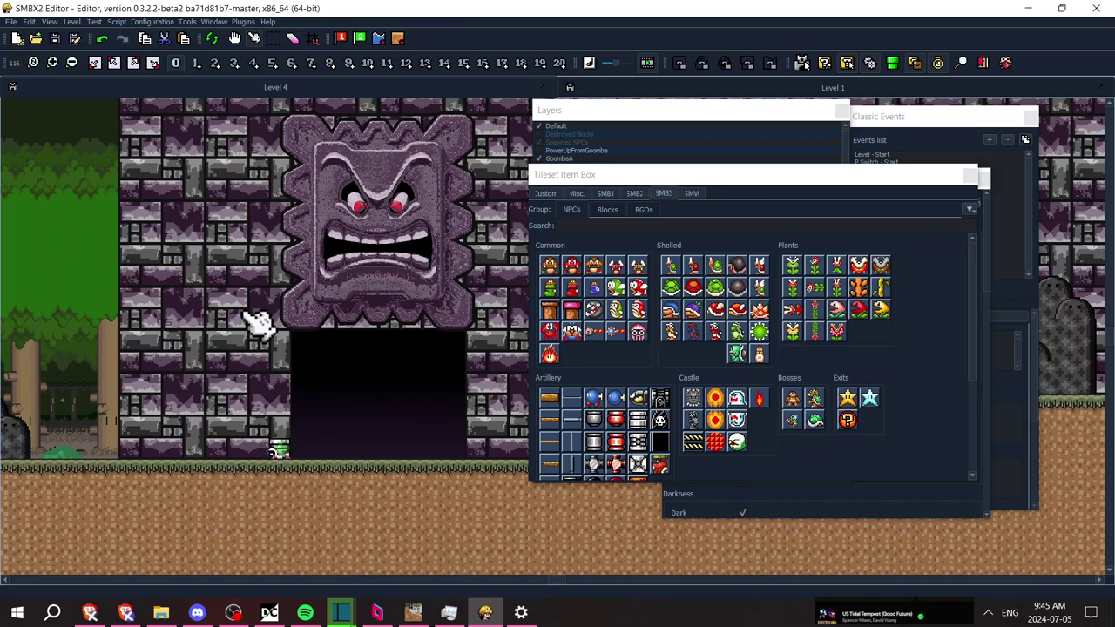
Switch to Level 1 and survey its castle section 1 from the start to the exit door at the far end
click(730, 87)
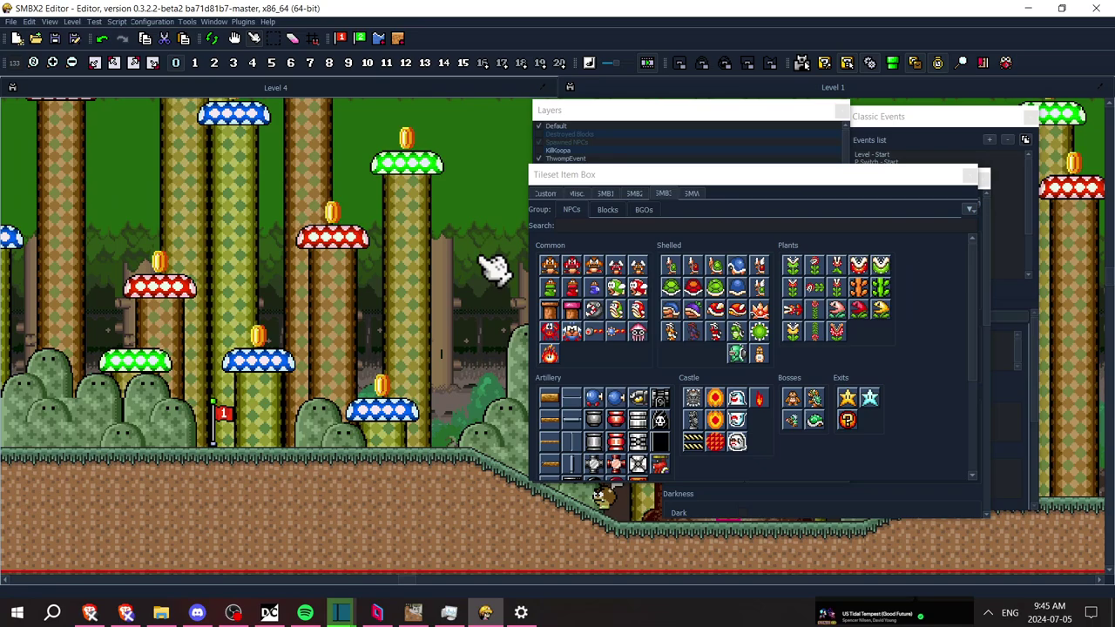
key(Right)
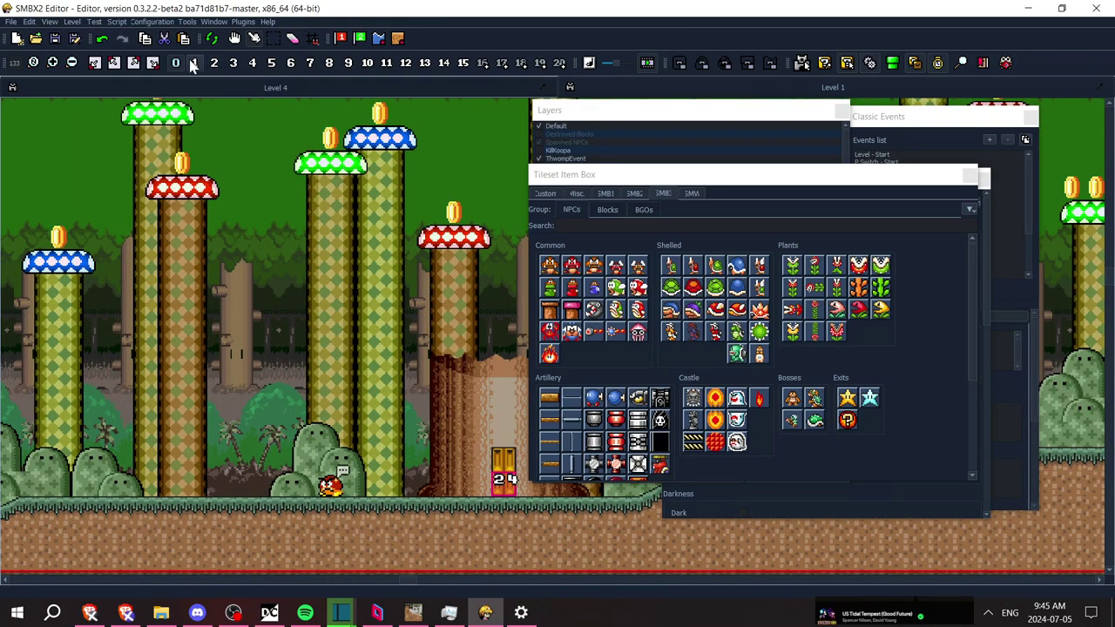
click(214, 63)
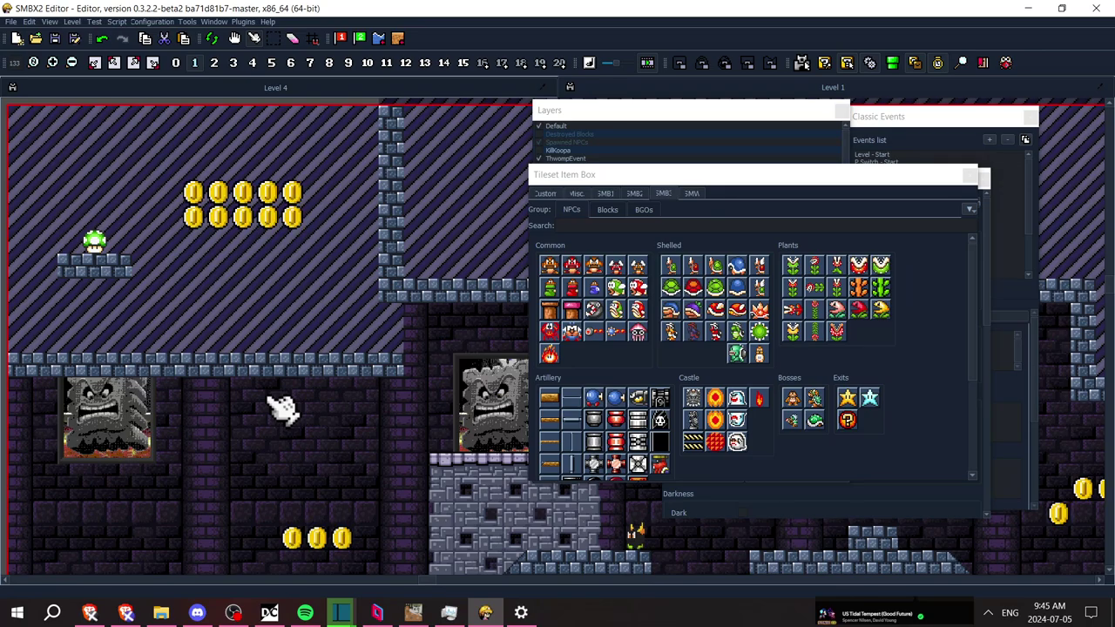
scroll(281, 405, down, 3)
key(Left)
key(Right)
key(Up)
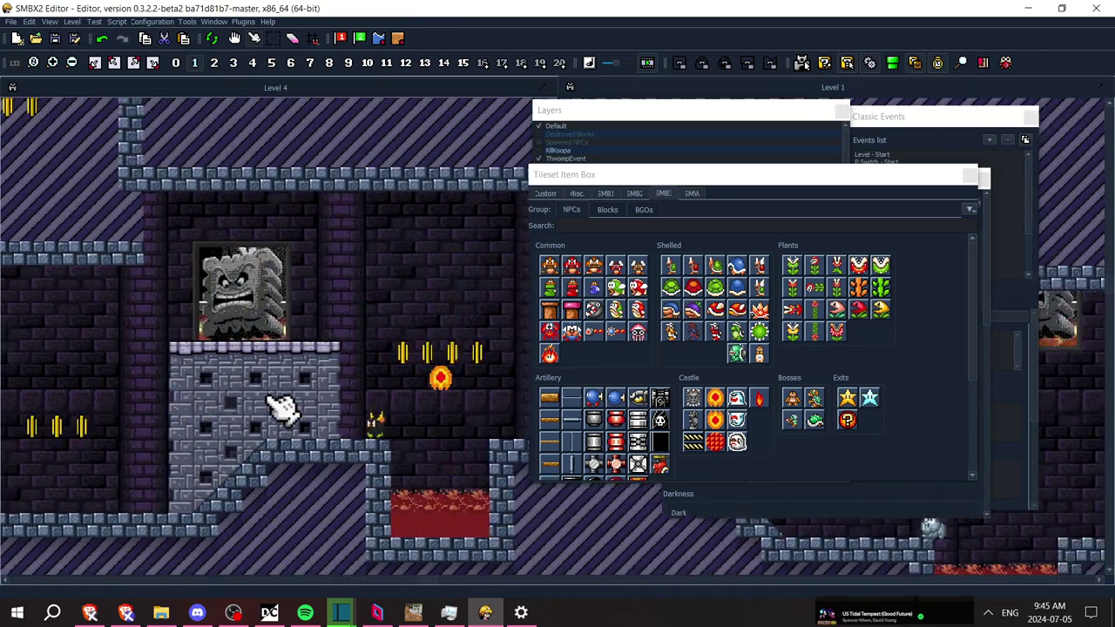
key(Right)
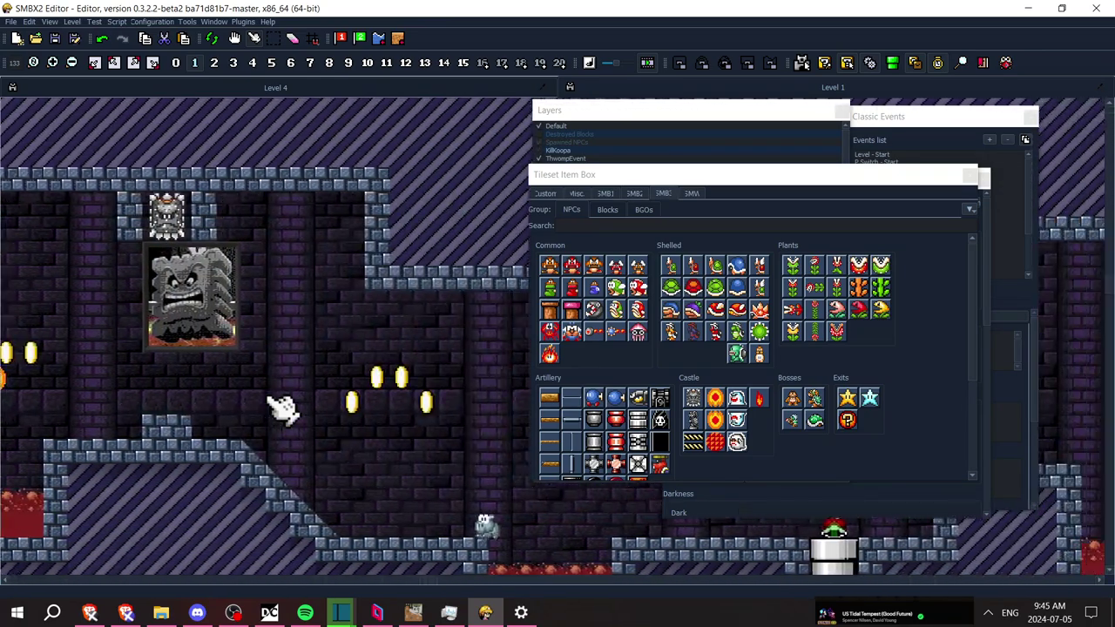
key(Right)
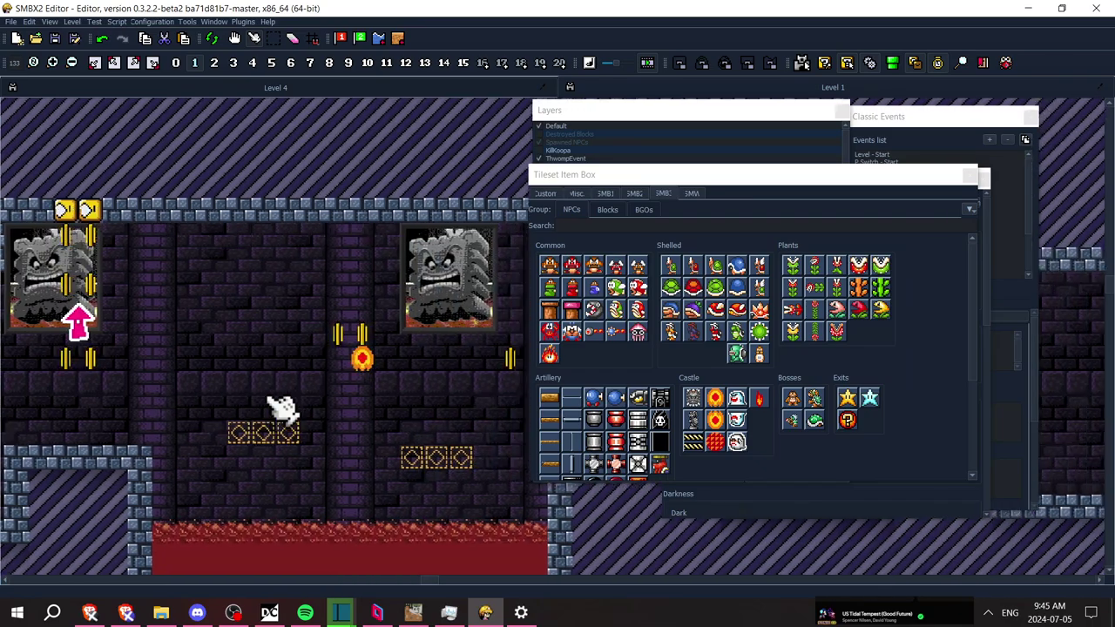
key(Right)
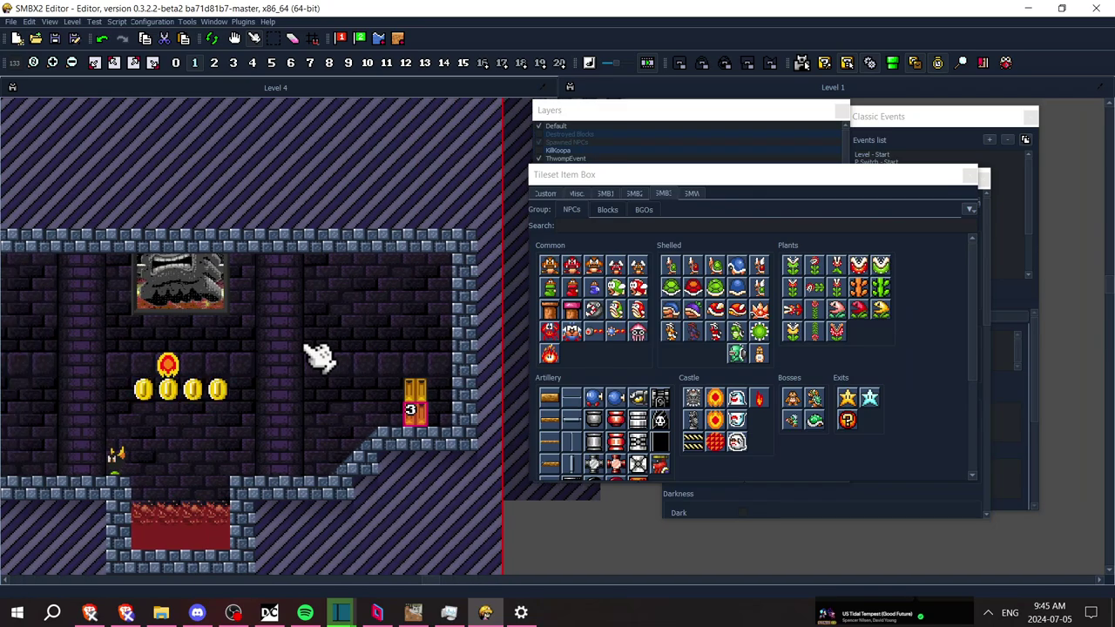
Review castle section 1 back to its start, and check the forest section around the tree-stump doors 24 and 25
key(Down)
key(Left)
key(Left)
key(Up)
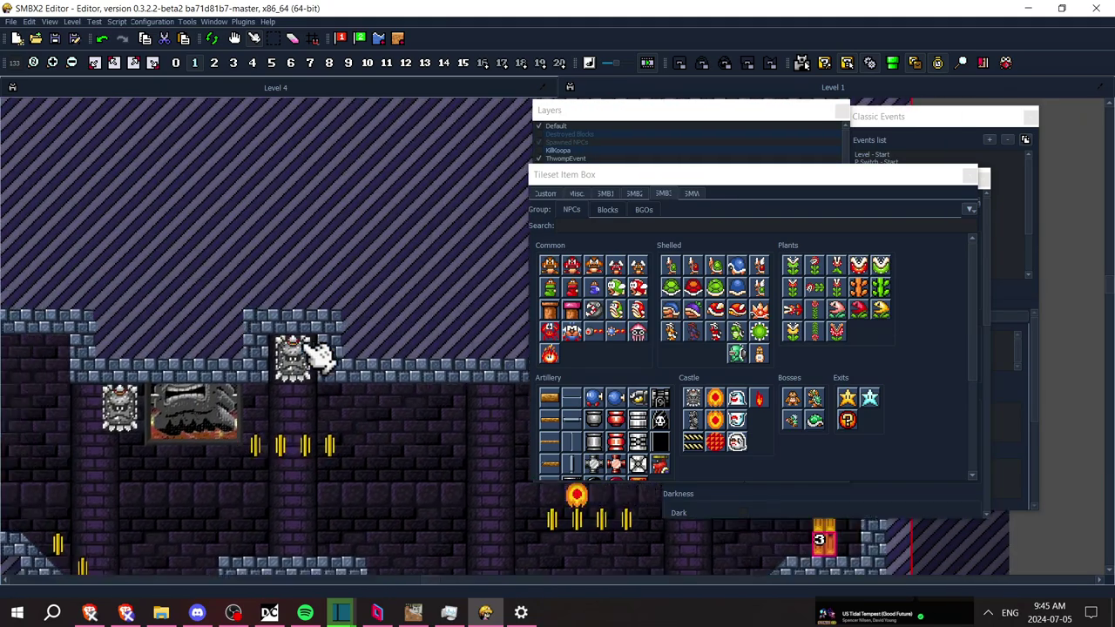
key(Left)
key(Down)
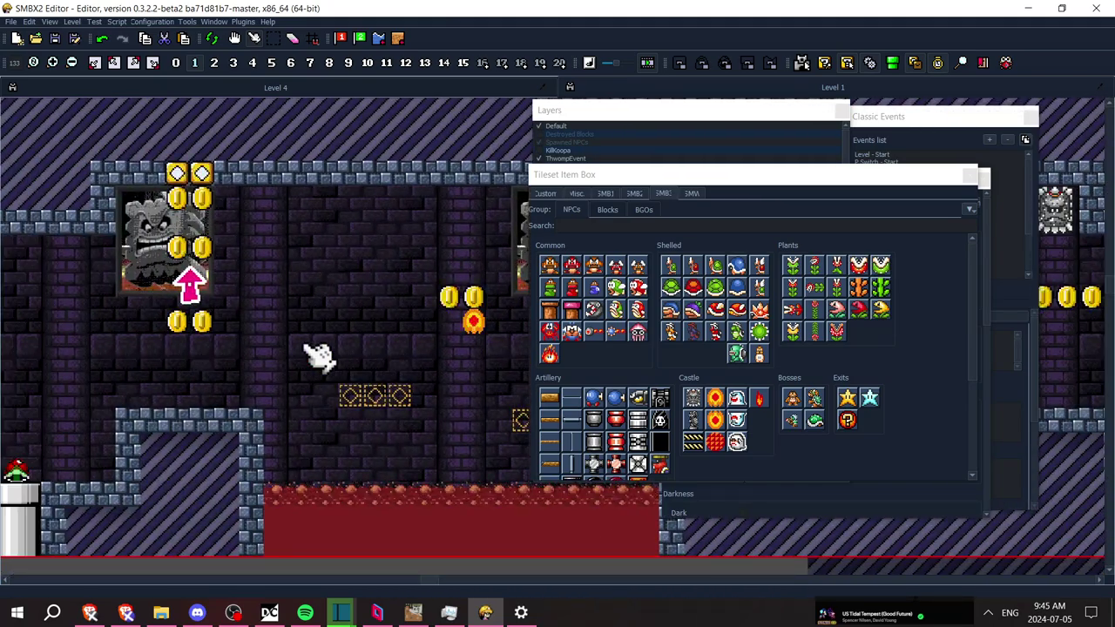
key(Left)
key(Left)
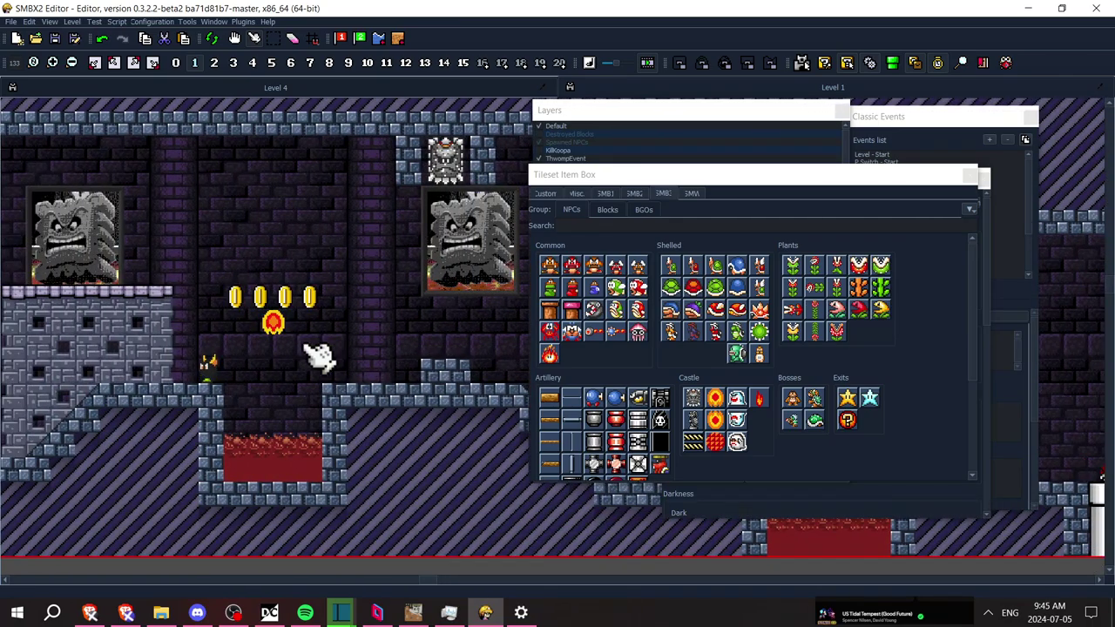
key(Left)
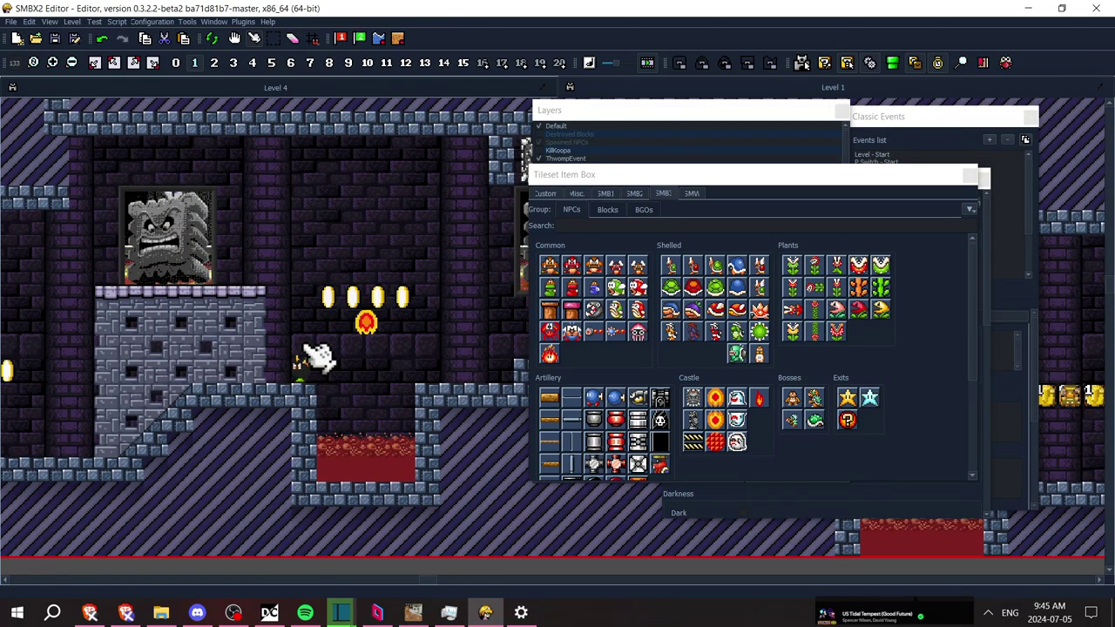
key(Left)
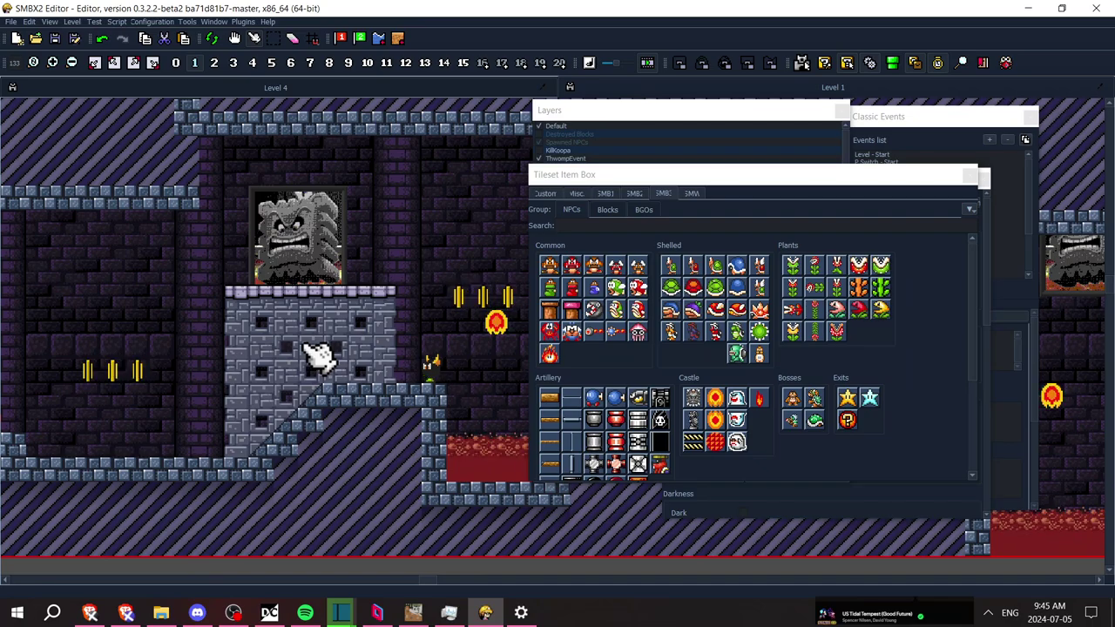
key(Left)
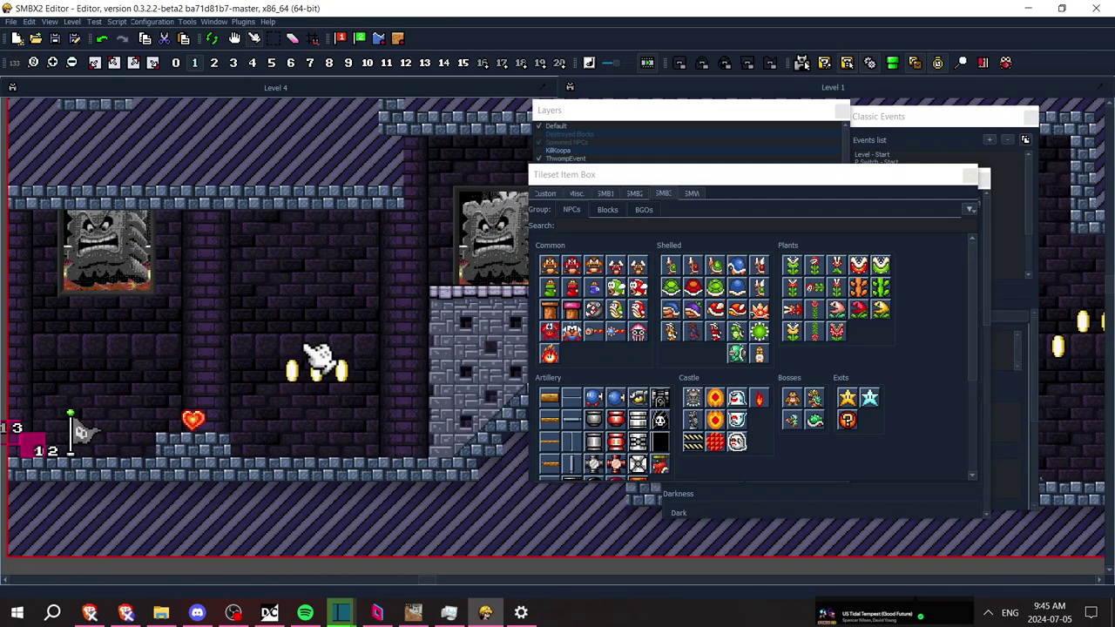
click(194, 63)
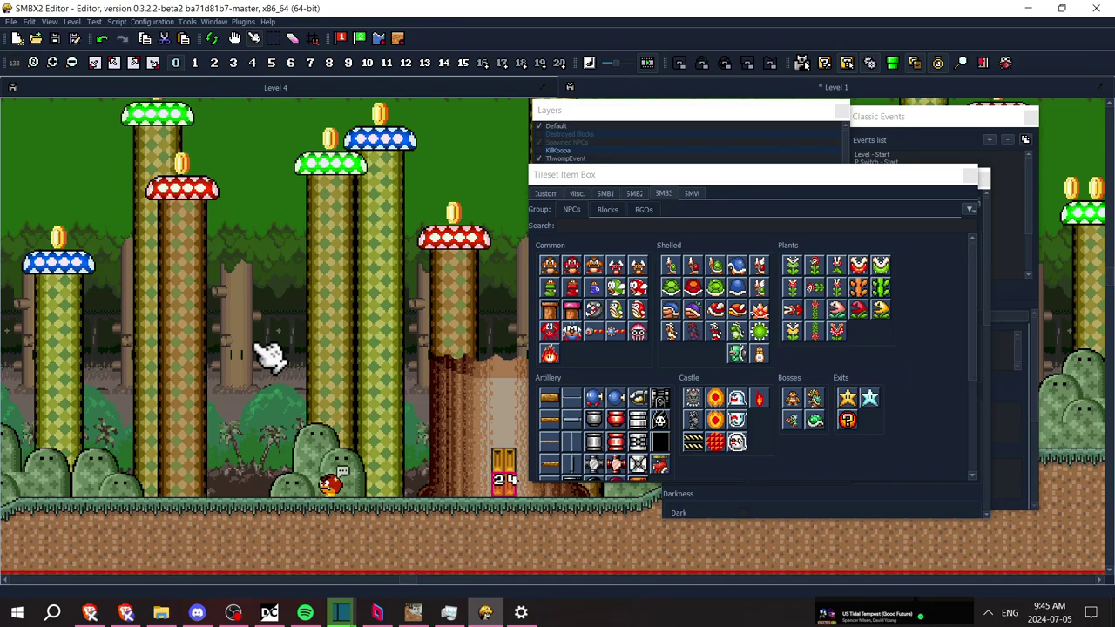
key(Right)
key(Down)
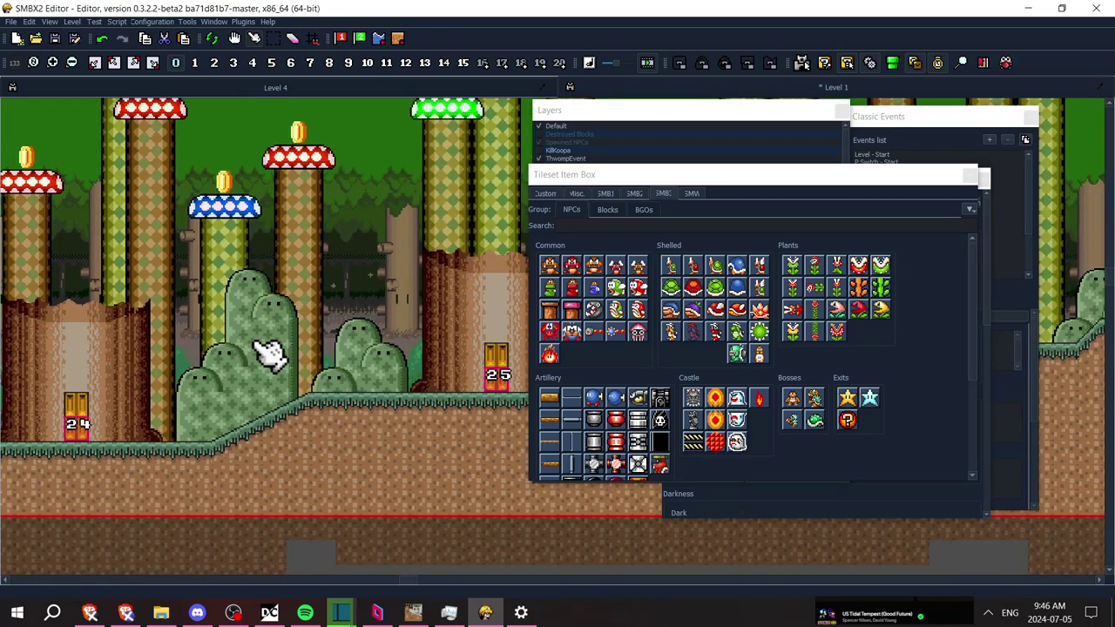
key(Right)
key(Up)
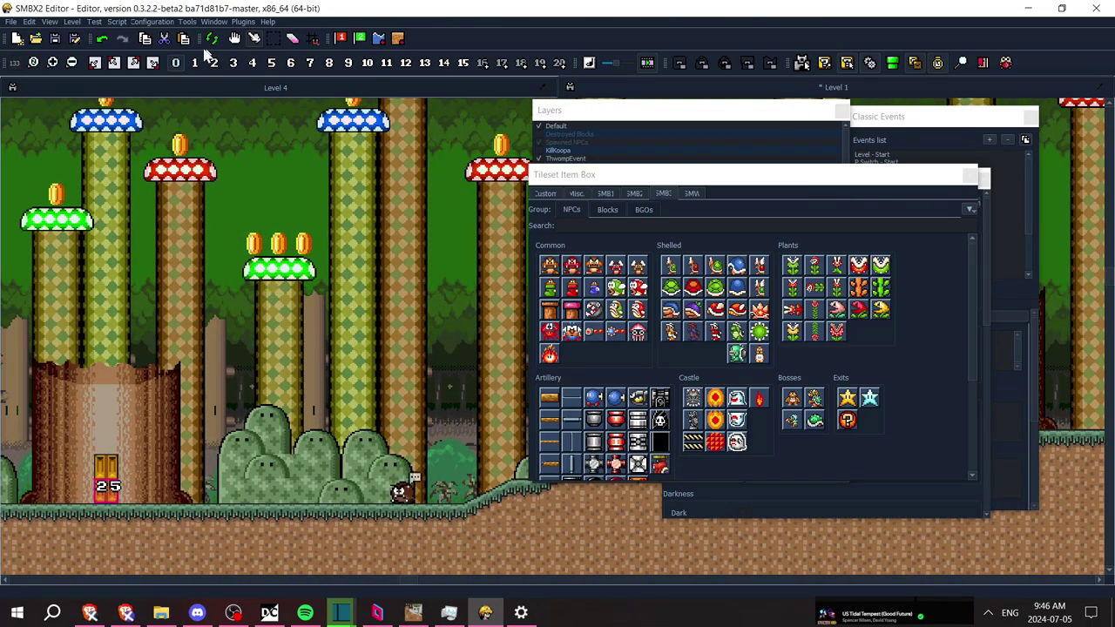
Transform all NPC-168 in Level 1 into the second entry named Bully, found by filtering the NPC list for "bully"
click(194, 63)
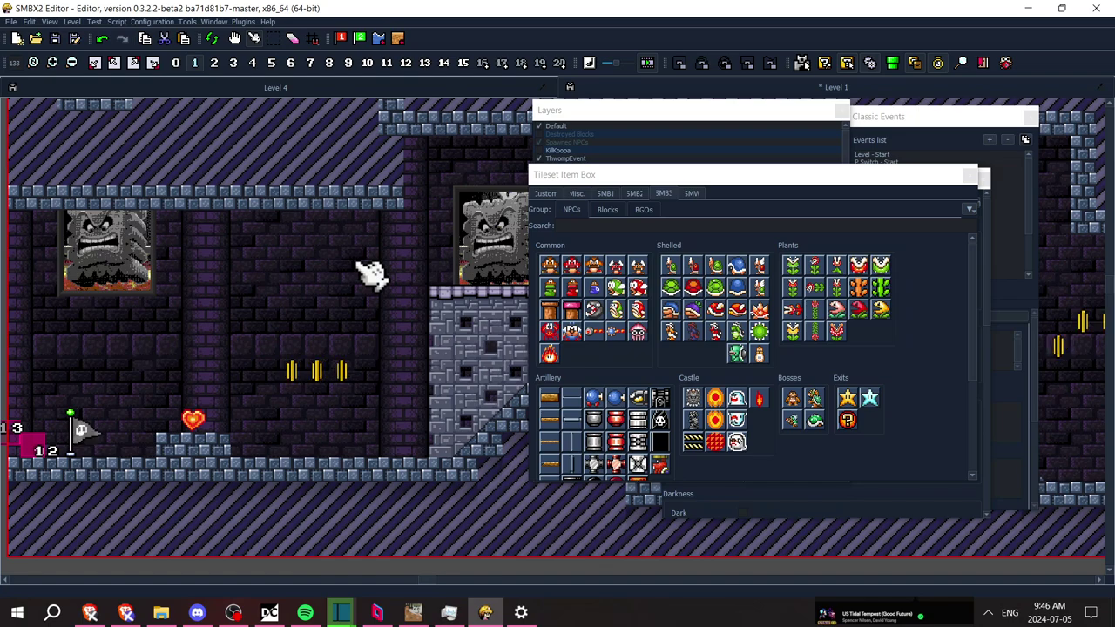
key(Right)
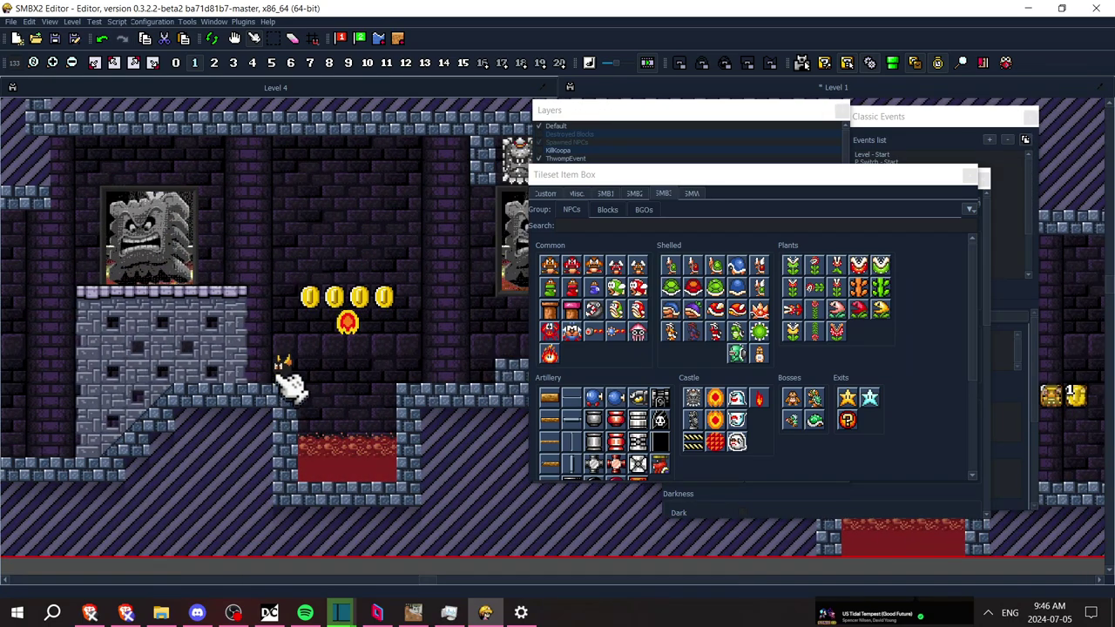
right_click(283, 366)
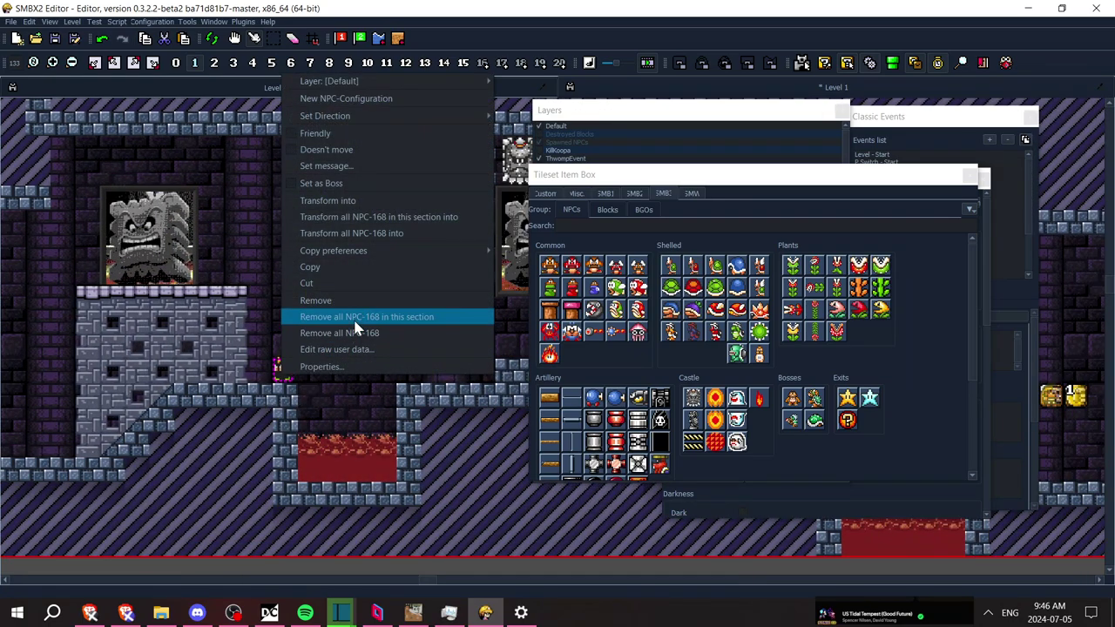
click(387, 234)
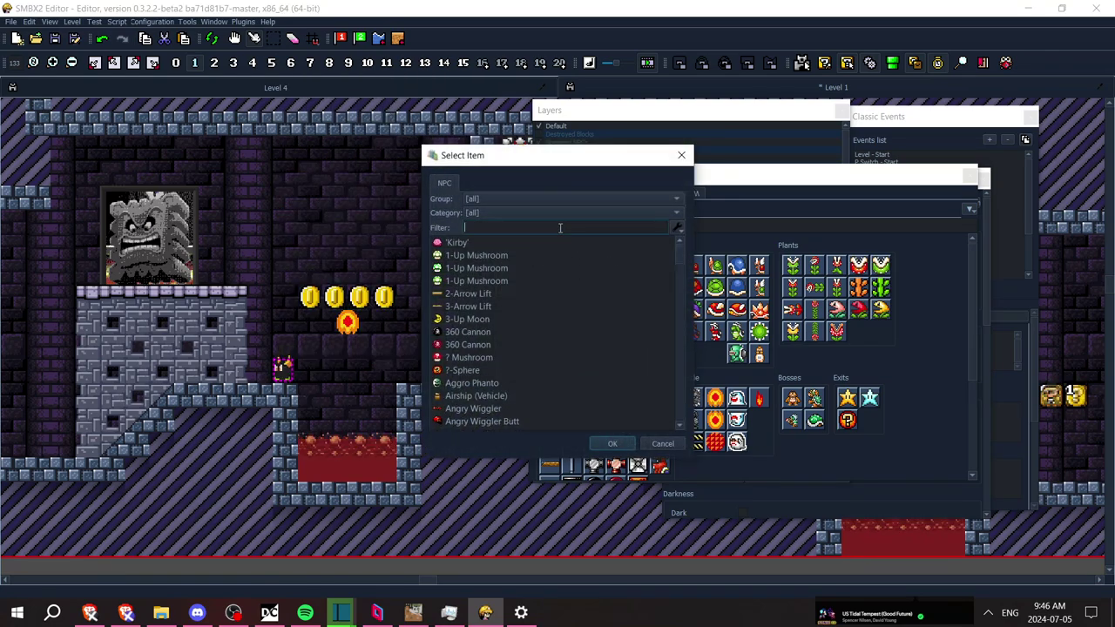
text(bully)
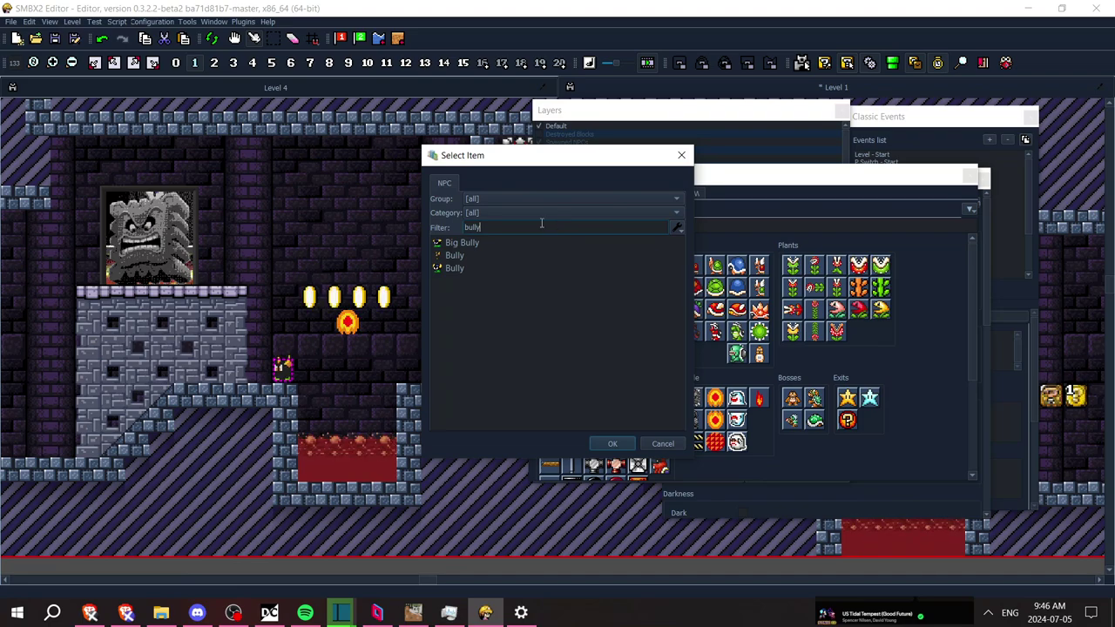
click(455, 269)
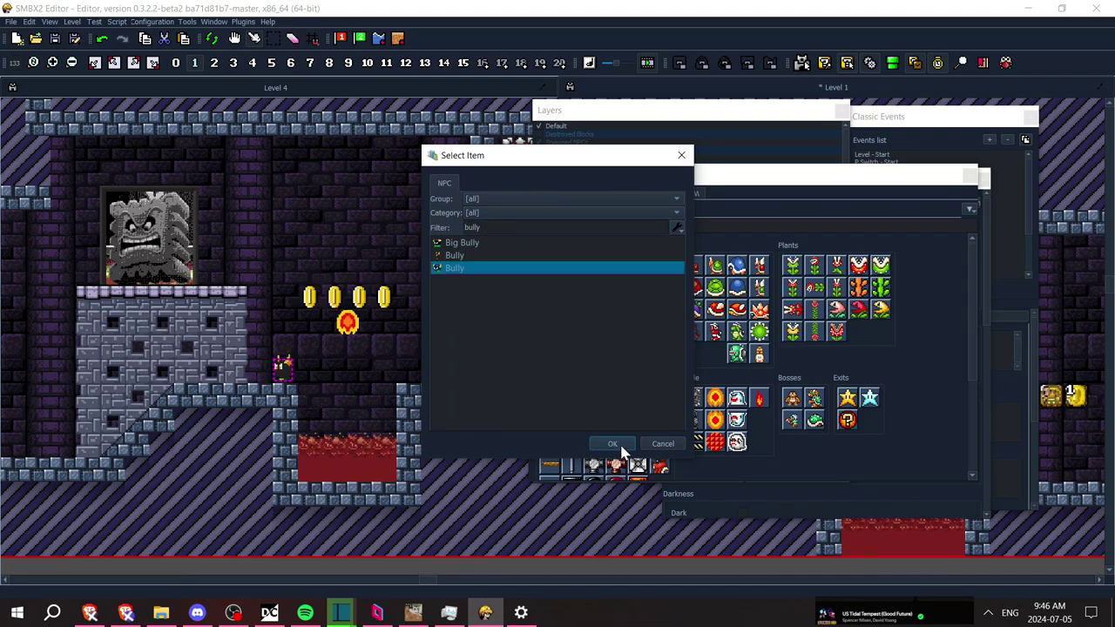
click(613, 444)
Survey Level 1's castle section 2 from its start past the lava stretch to the bully beside the Thwomp portrait
click(211, 66)
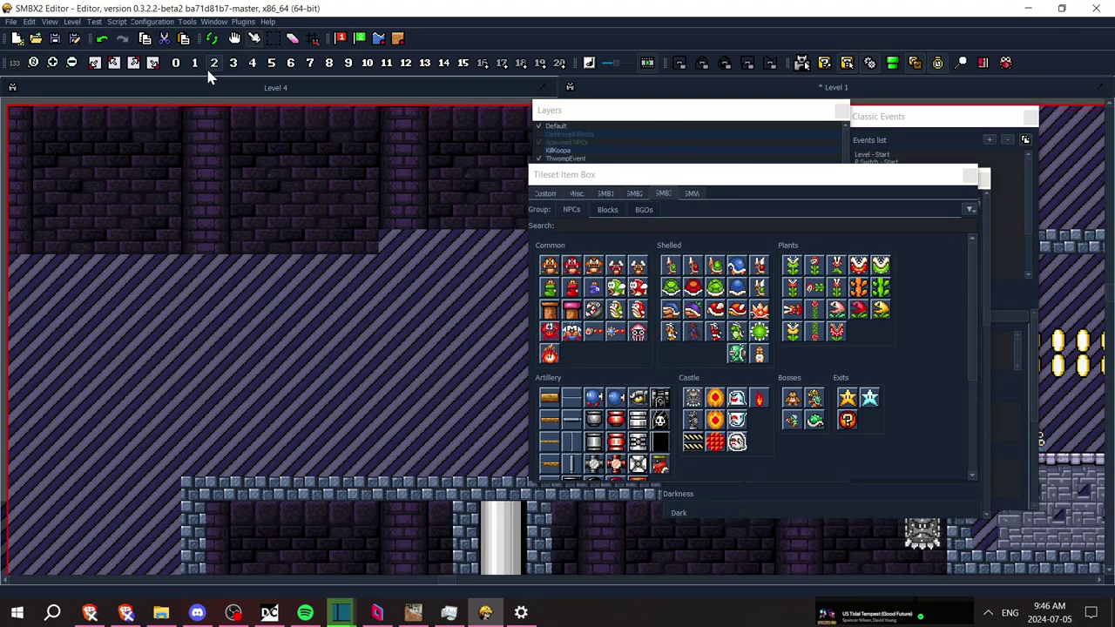
key(Down)
key(Right)
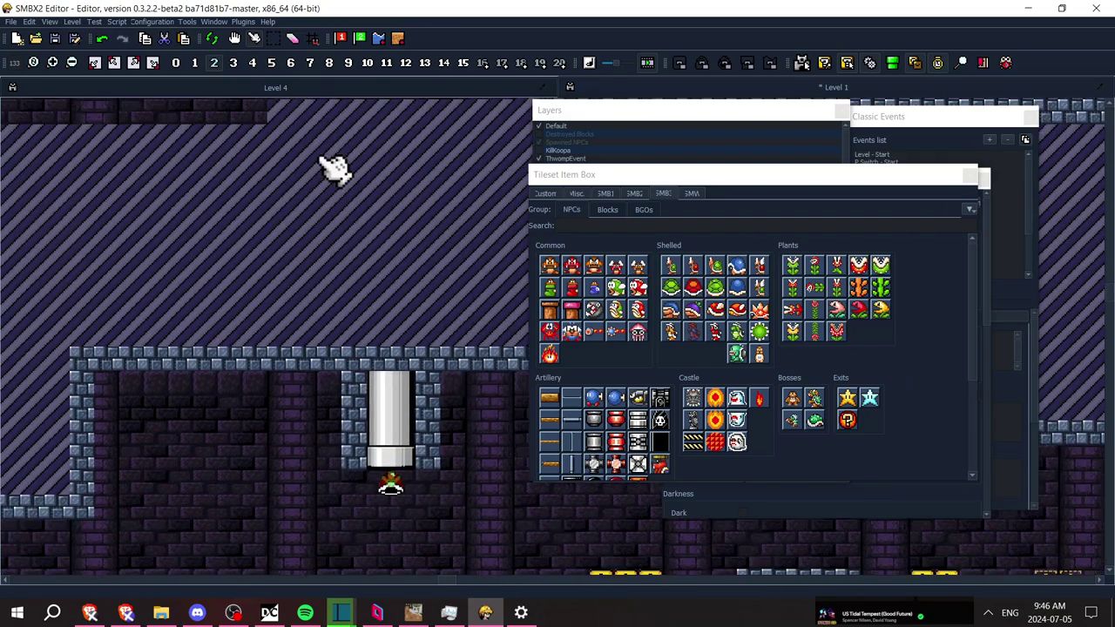
key(Down)
key(Right)
key(Down)
key(Right)
key(Up)
key(Down)
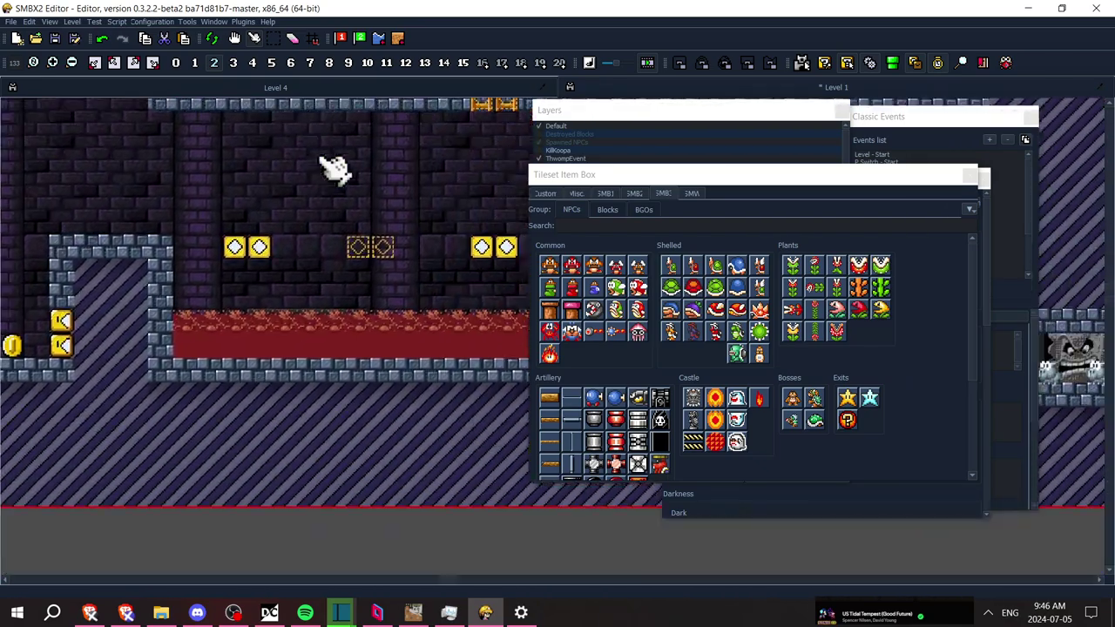
key(Right)
key(Up)
key(Down)
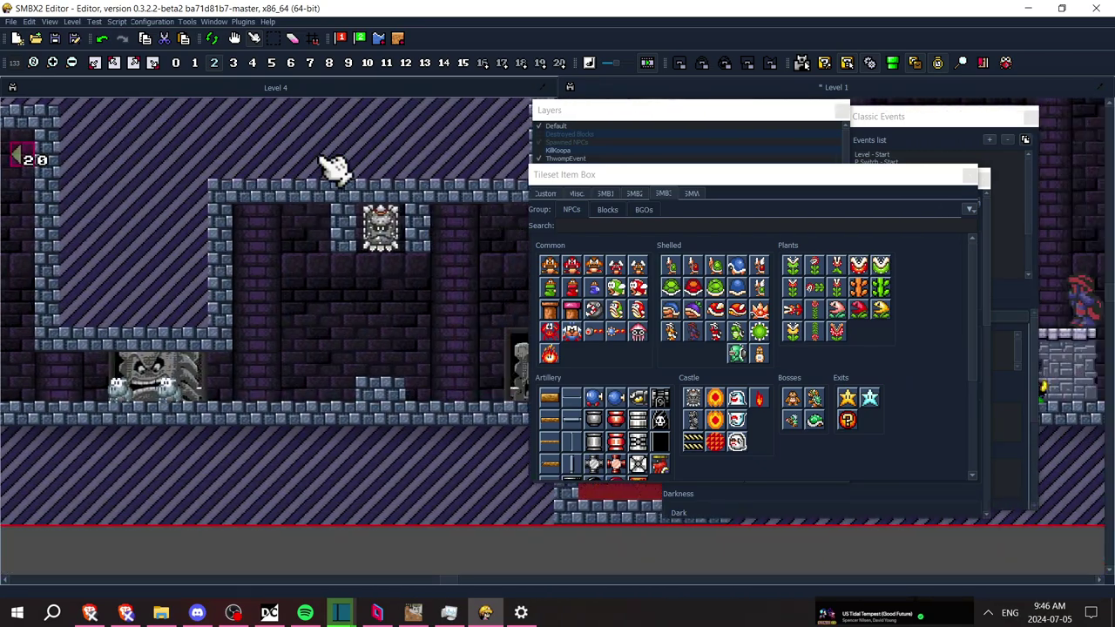
key(Right)
key(Up)
key(Left)
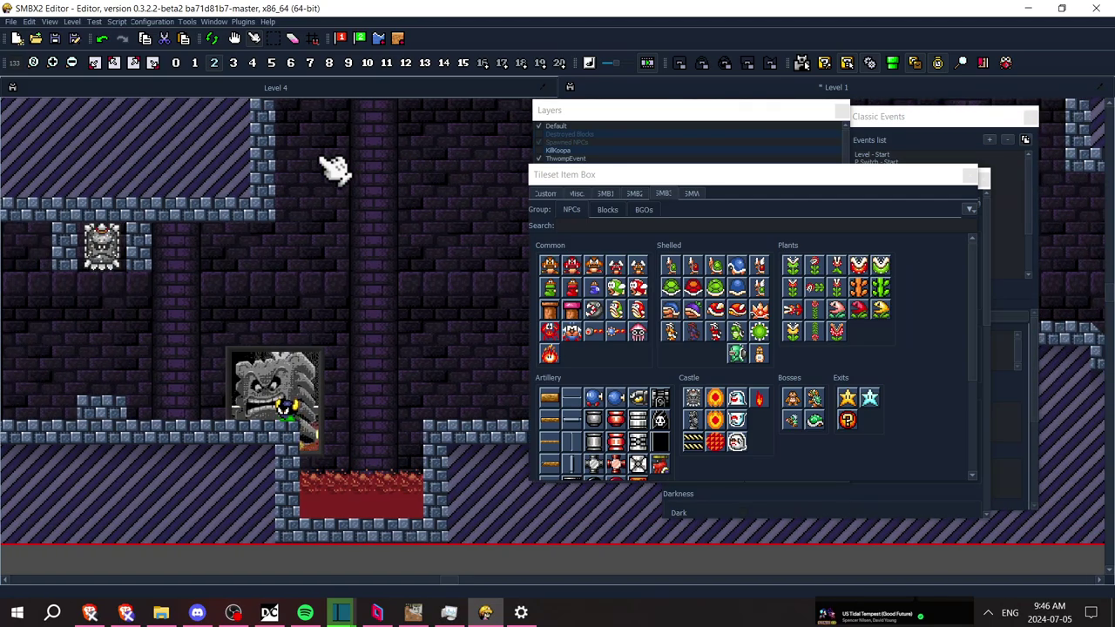
key(Left)
Playtest Level 1, running through the forest past the tree-stump doors and on into the castle
key(F5)
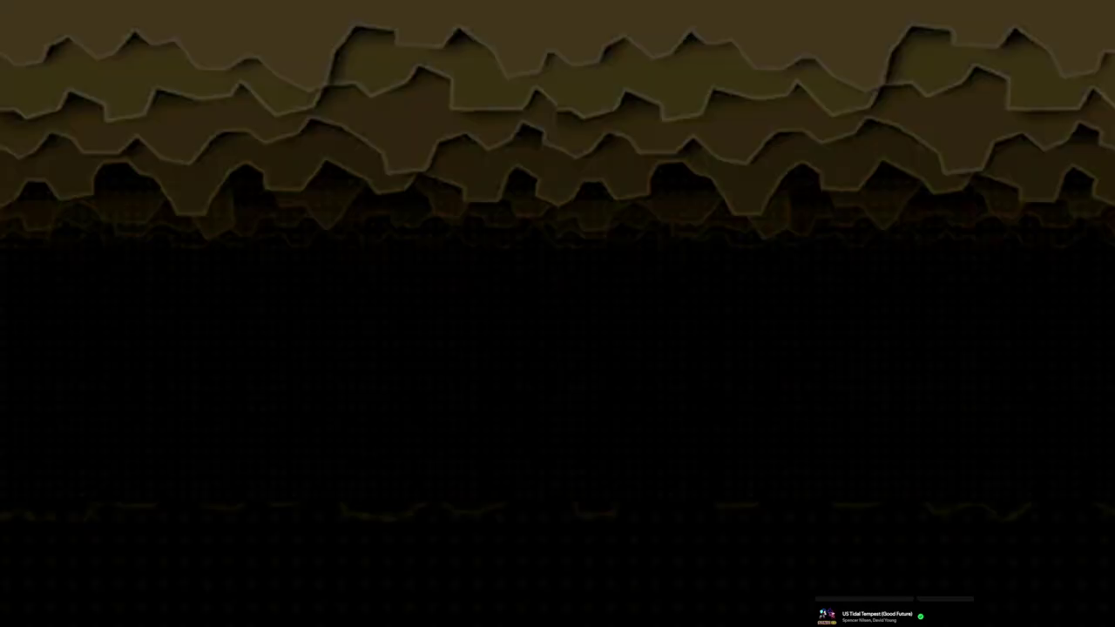
key(Right)
key(z)
key(Right)
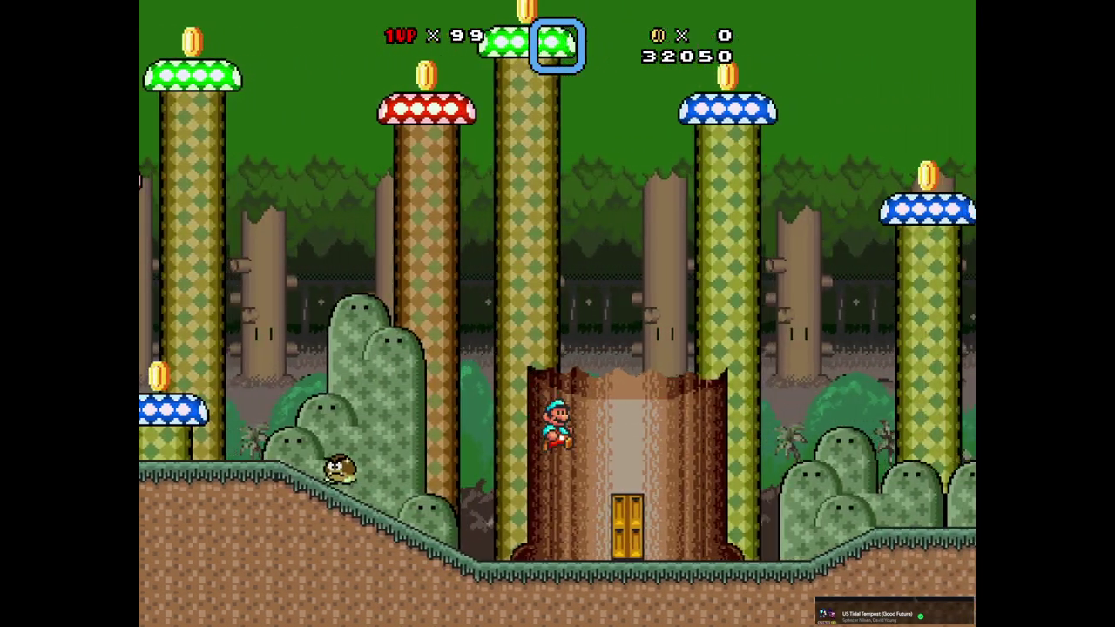
key(Right)
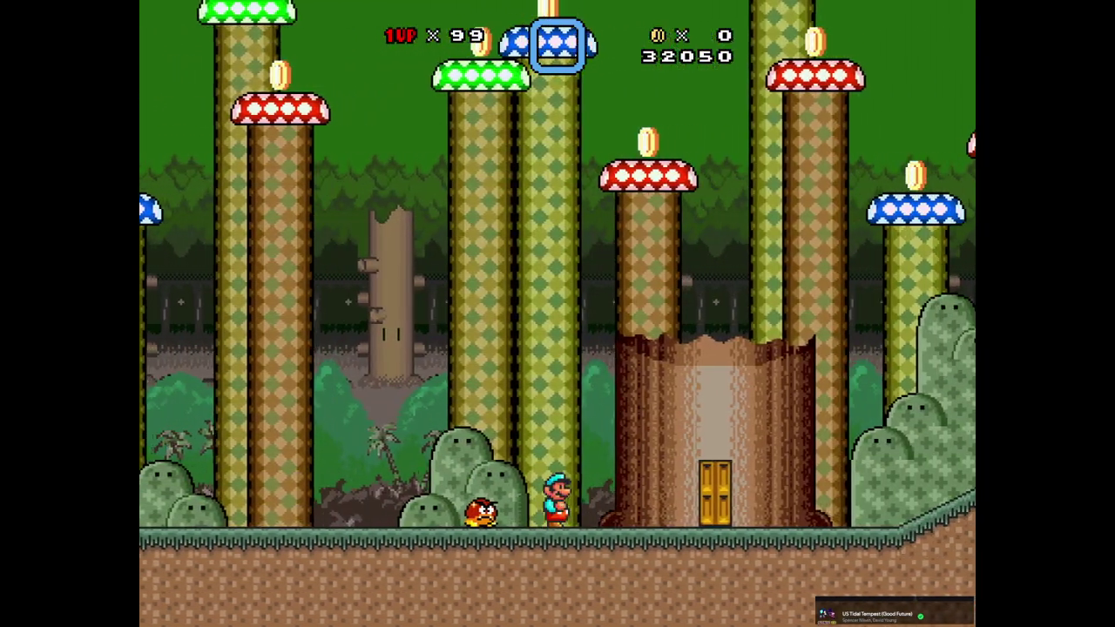
key(Right)
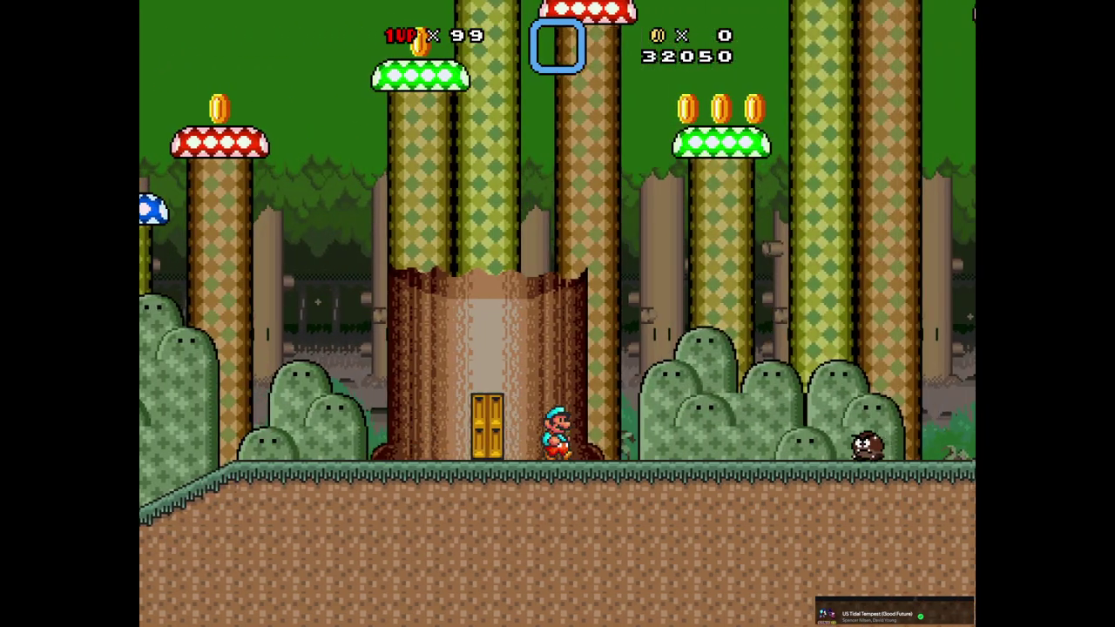
key(z)
key(Right)
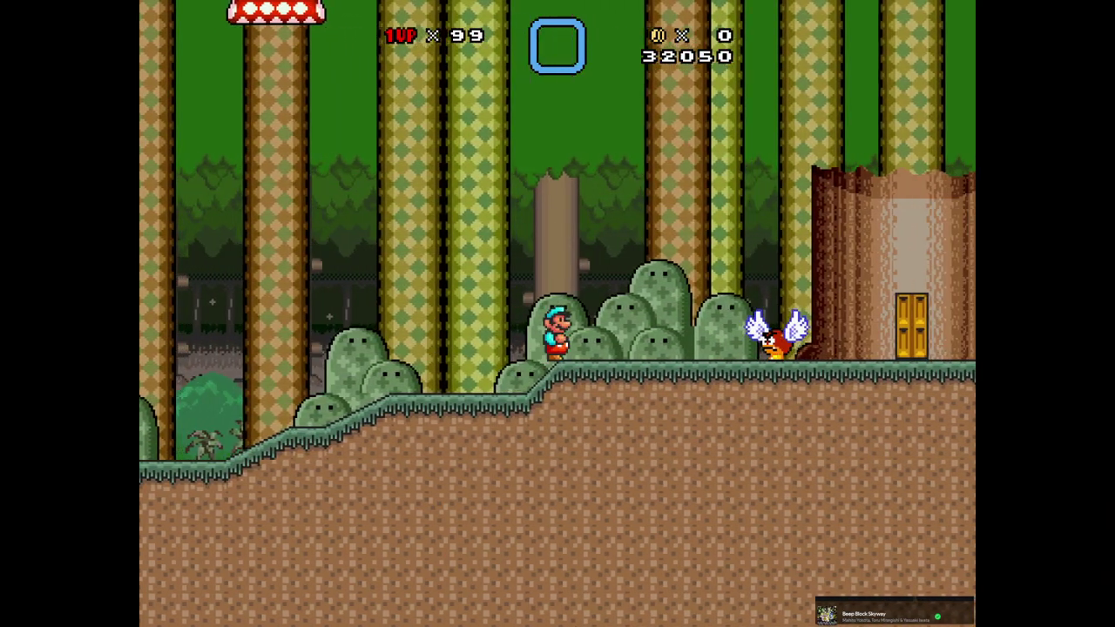
key(Right)
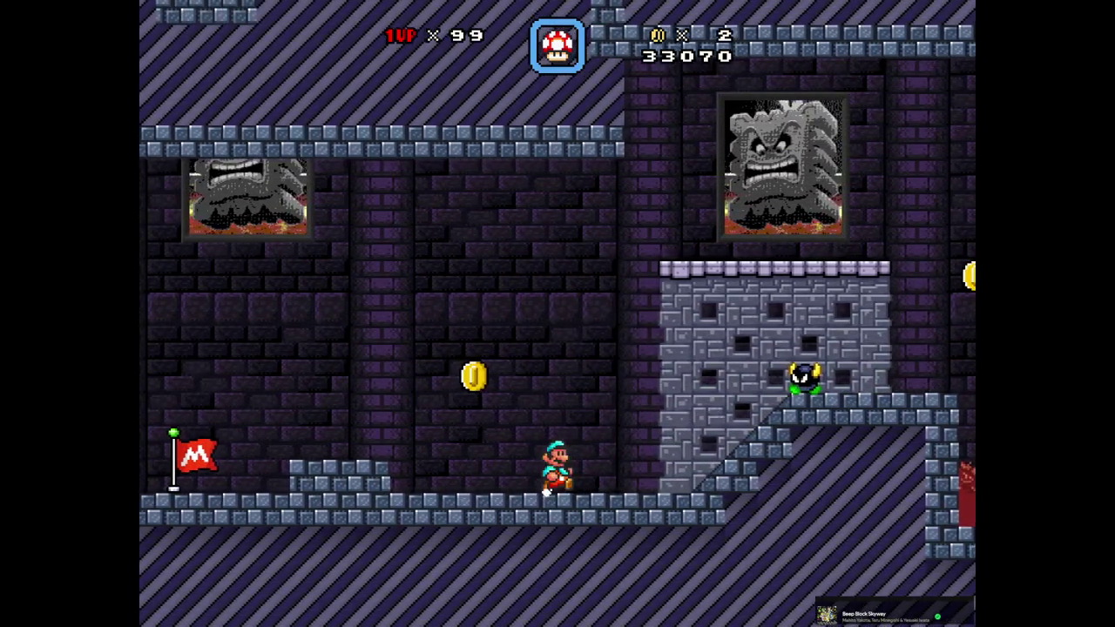
Test the horned bully on the castle slope beside the lava pit by jumping on and around it, and end the playtest
key(Right)
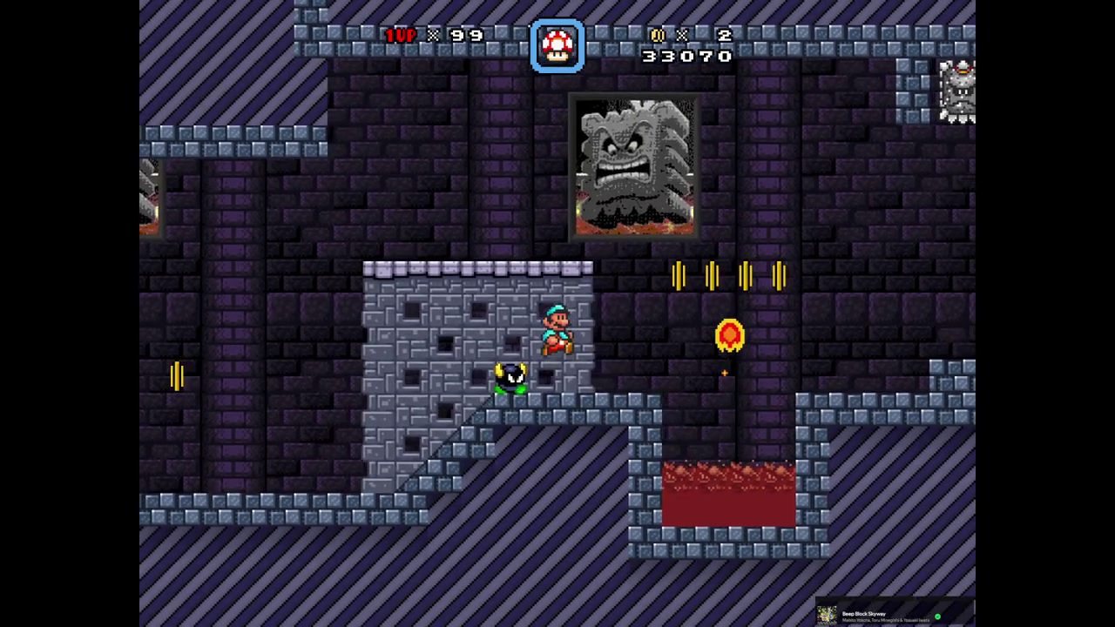
key(Left)
key(z)
key(Right)
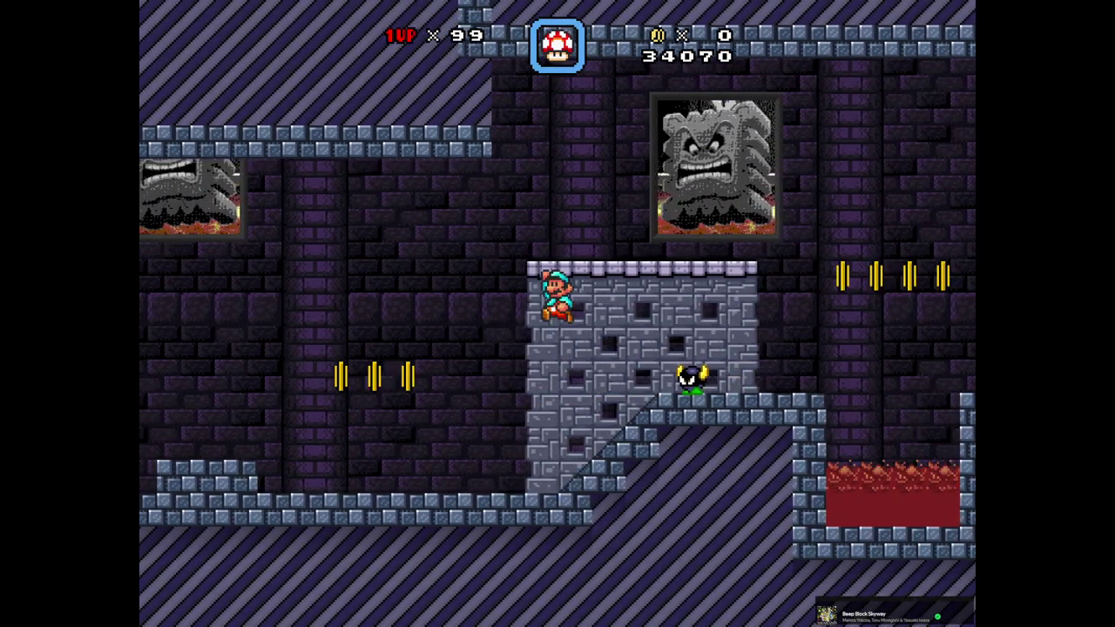
key(Right)
key(z)
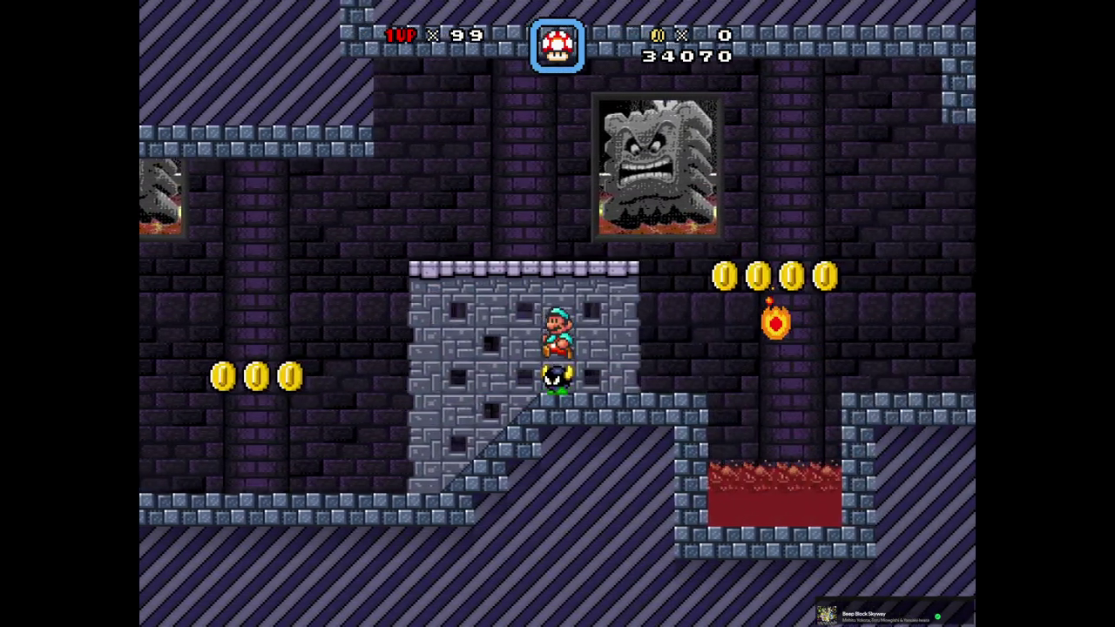
key(Left)
key(Right)
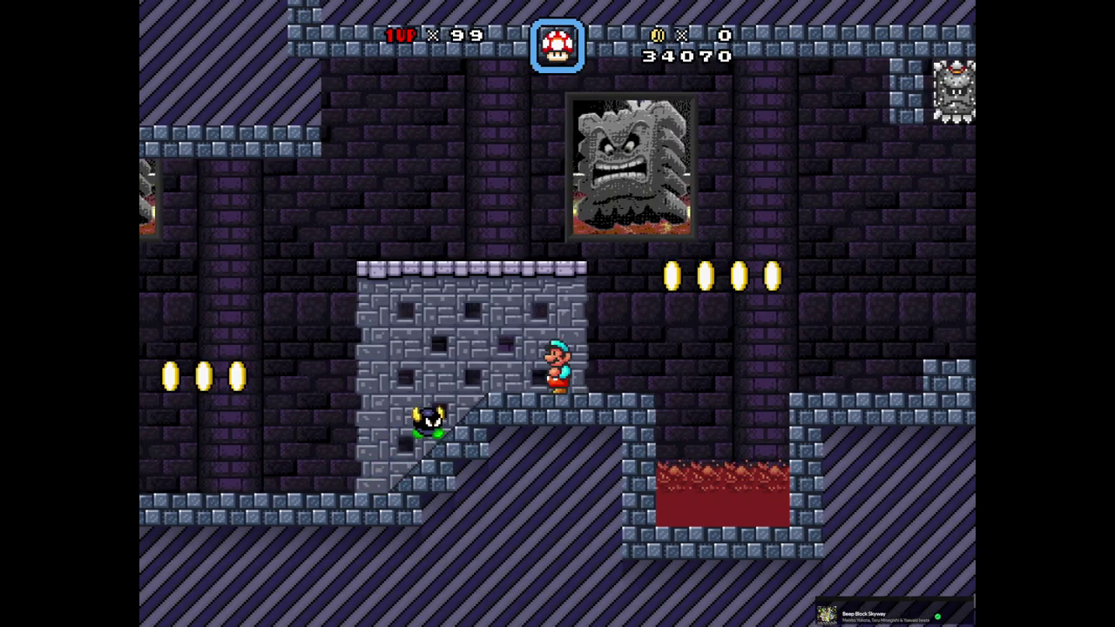
key(Right)
key(Left)
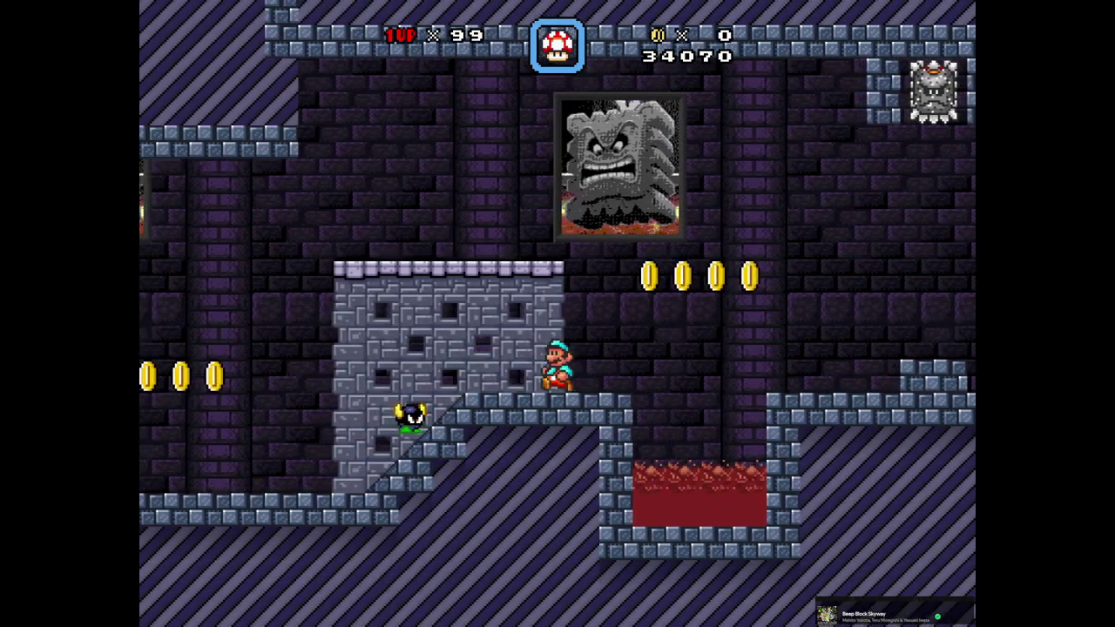
key(Left)
key(x)
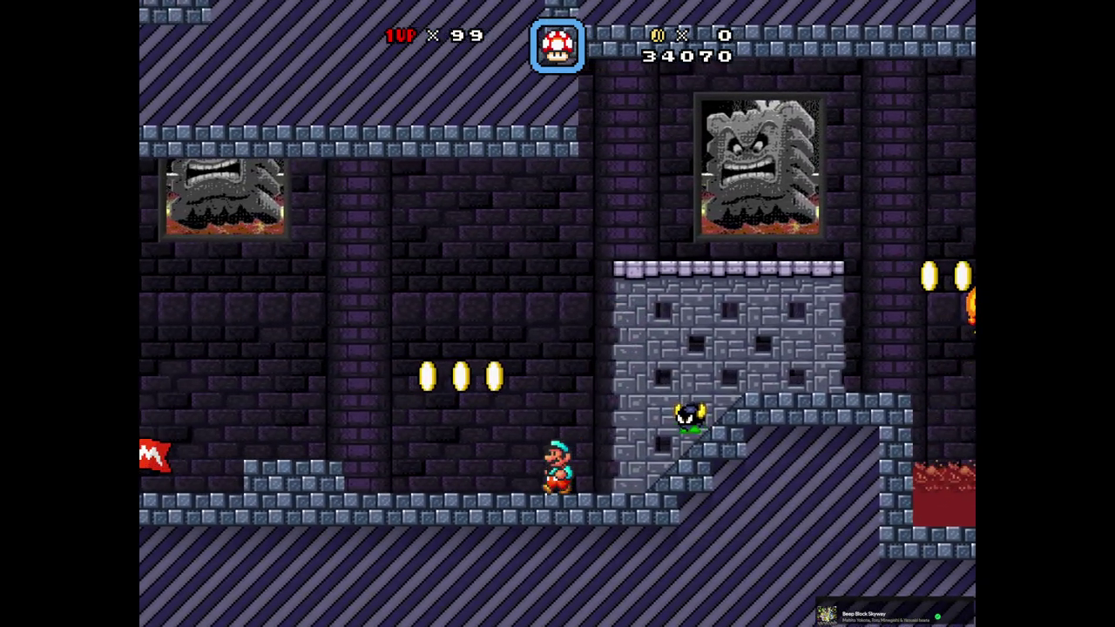
key(Right)
key(x)
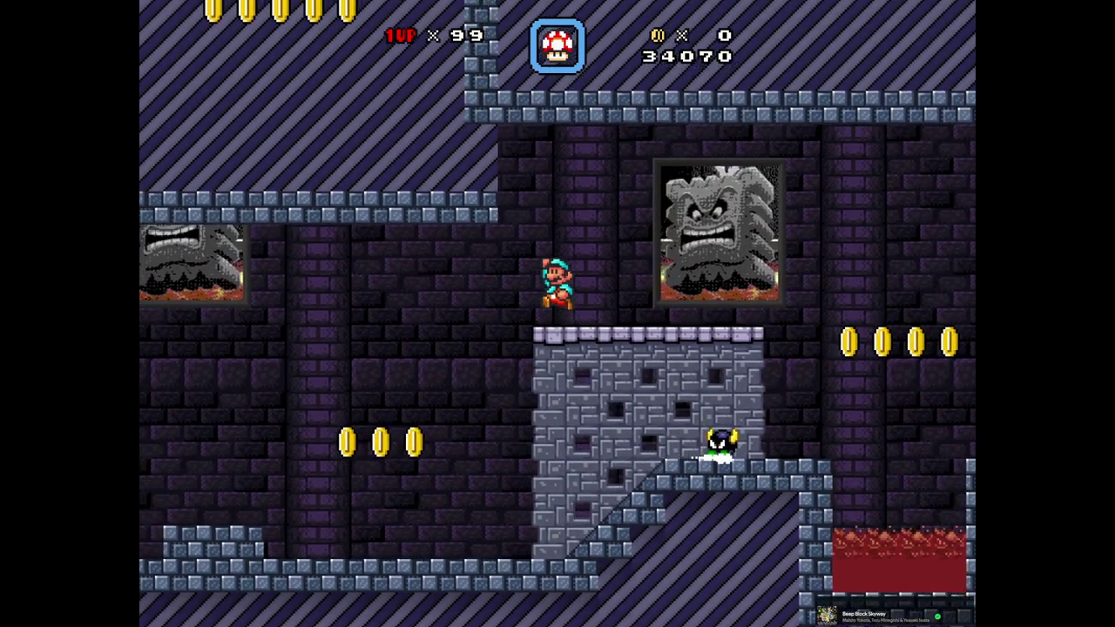
key(Escape)
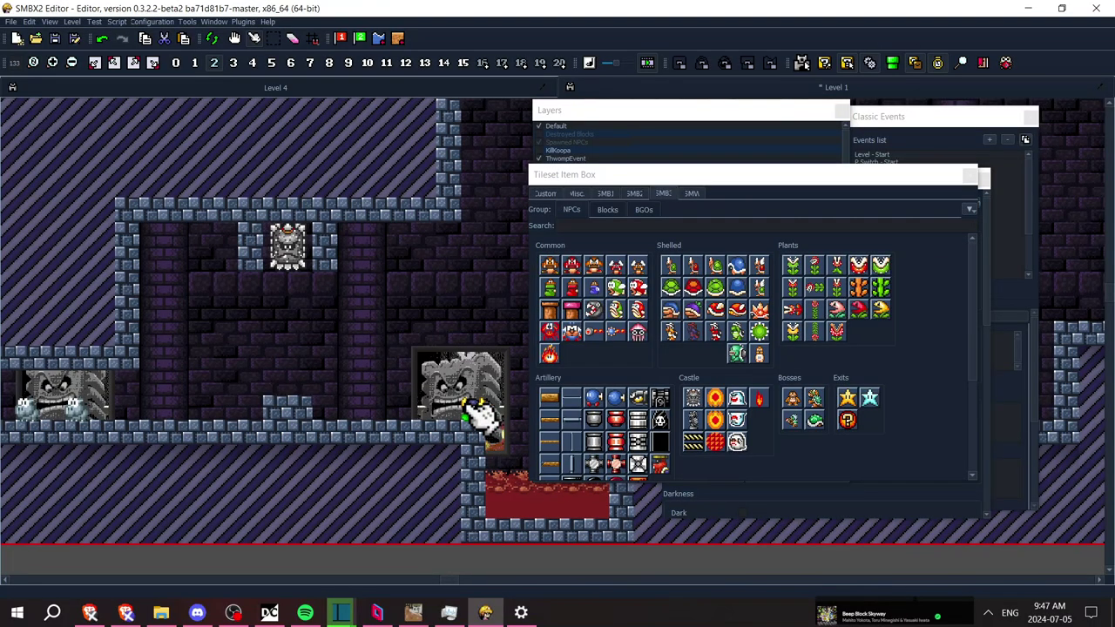
right_click(469, 405)
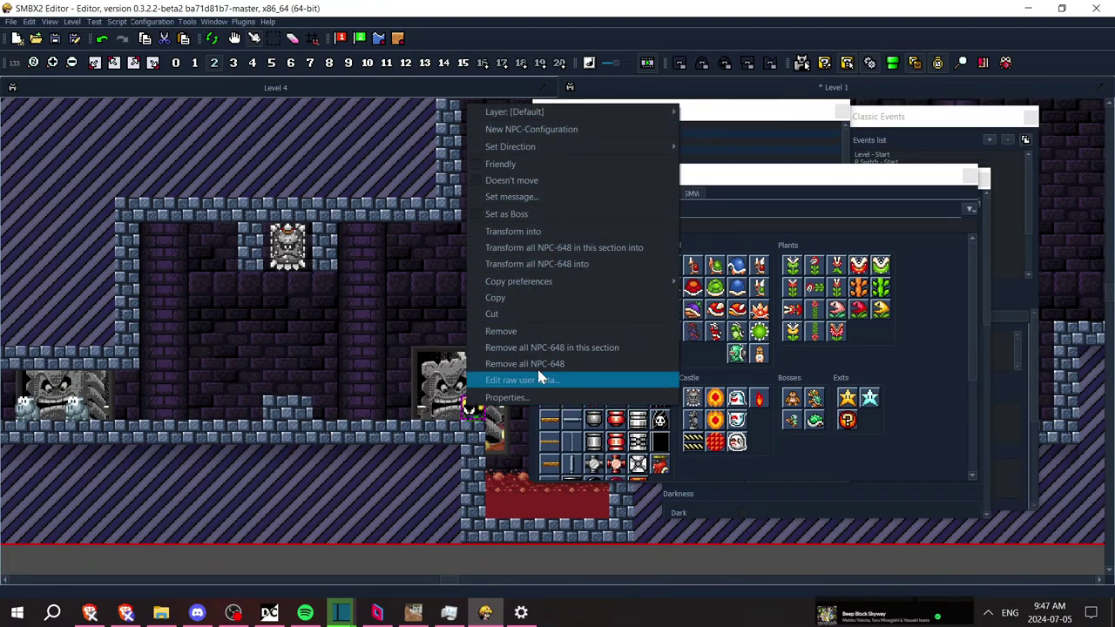
click(566, 364)
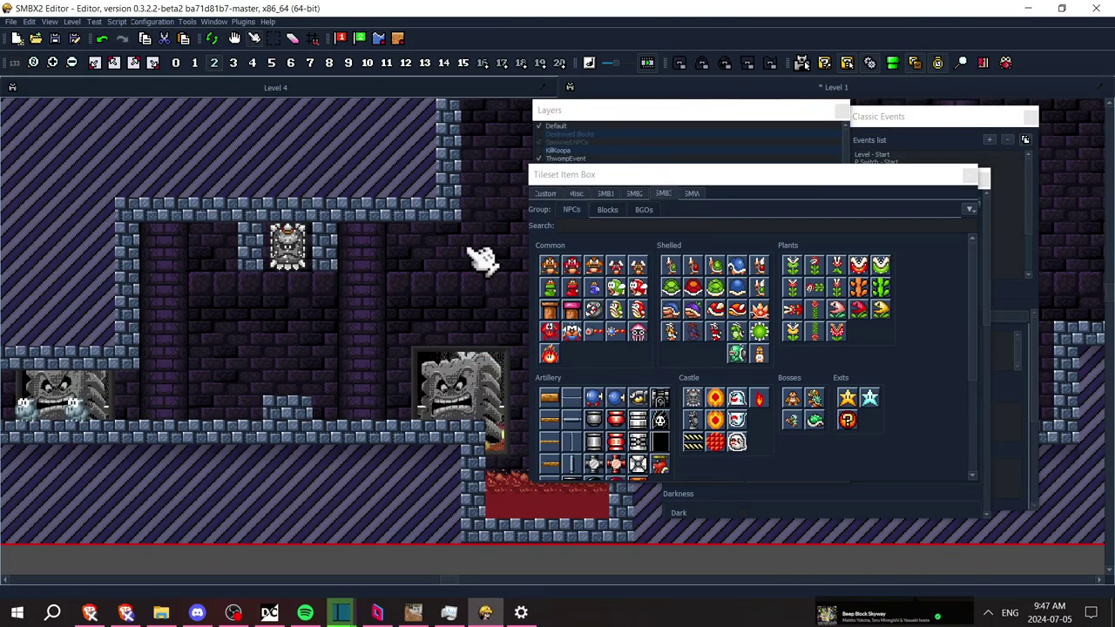
key(ctrl+z)
Transform all NPC-648 in Level 1 into the first entry named Bully, check section 1, and save the level
right_click(471, 406)
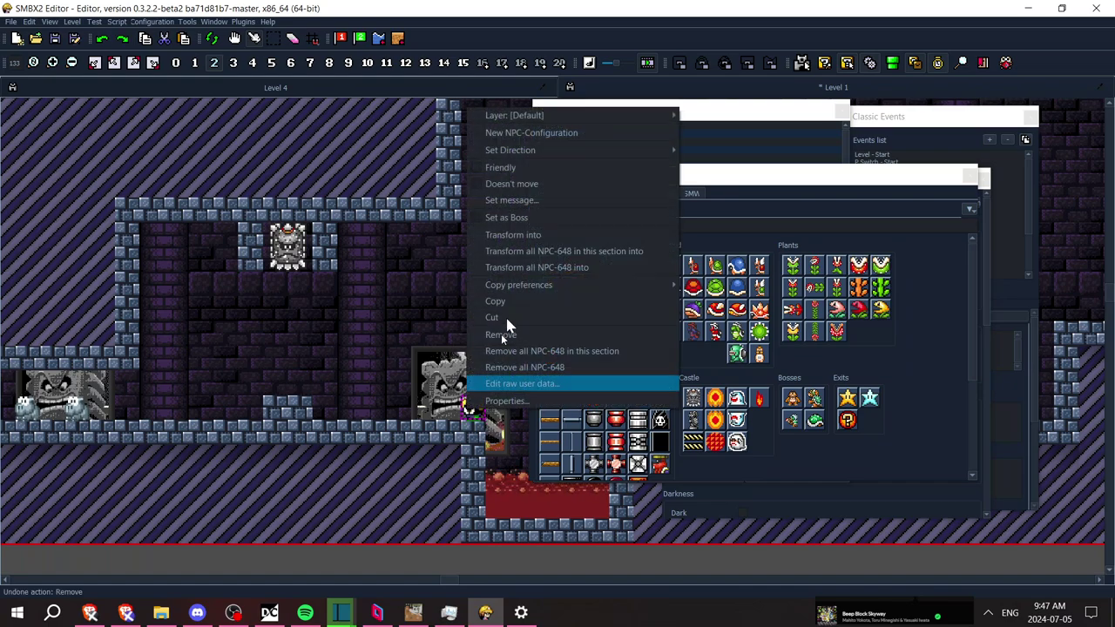
click(549, 270)
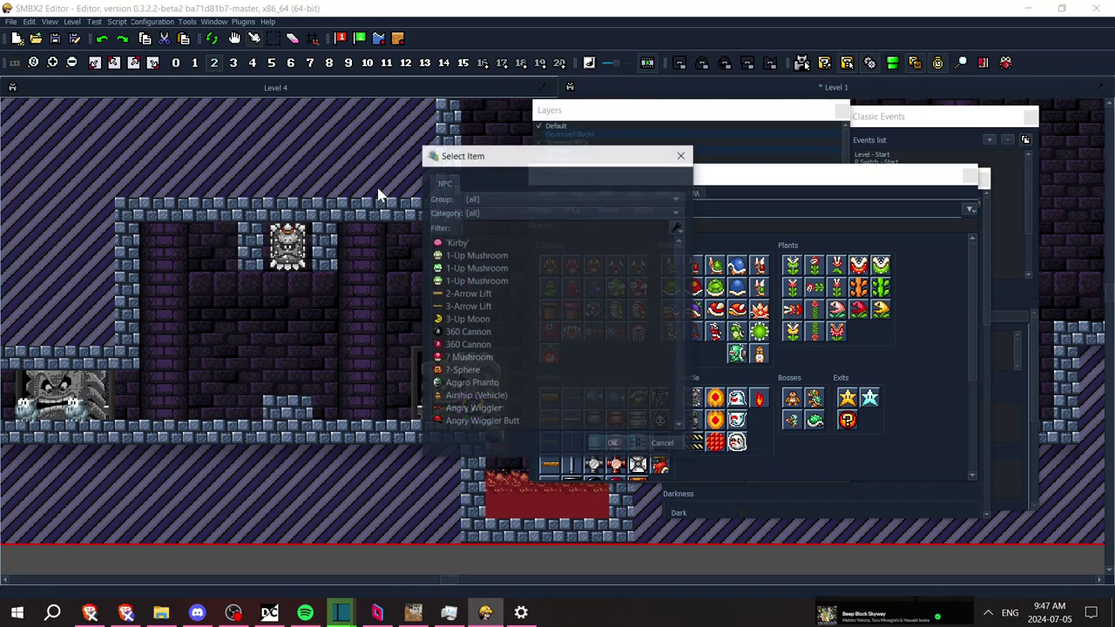
text(bully)
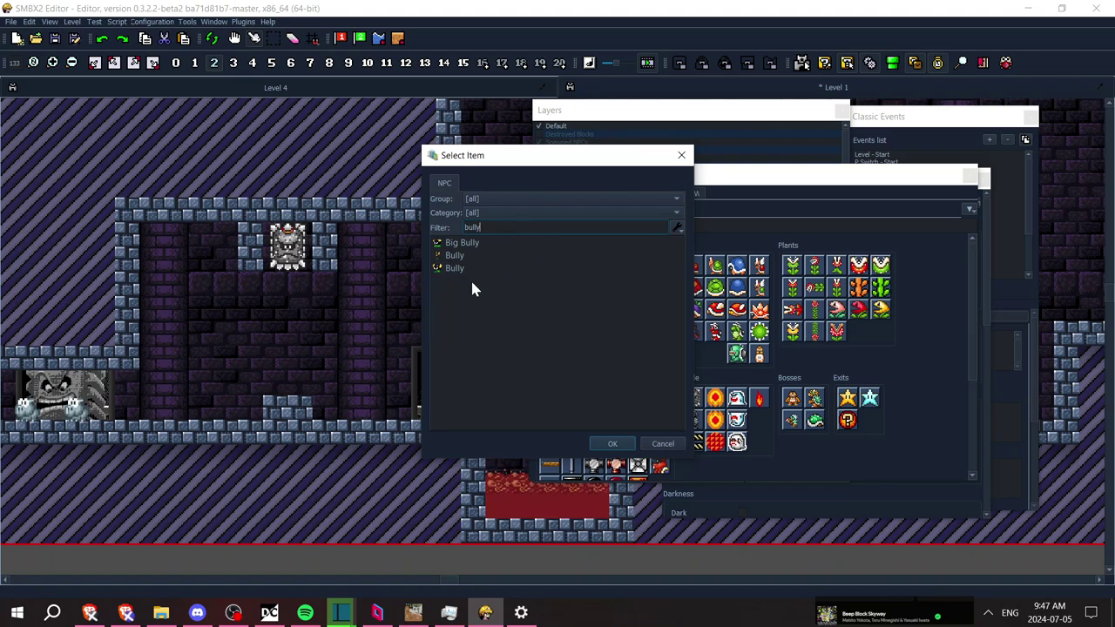
click(462, 254)
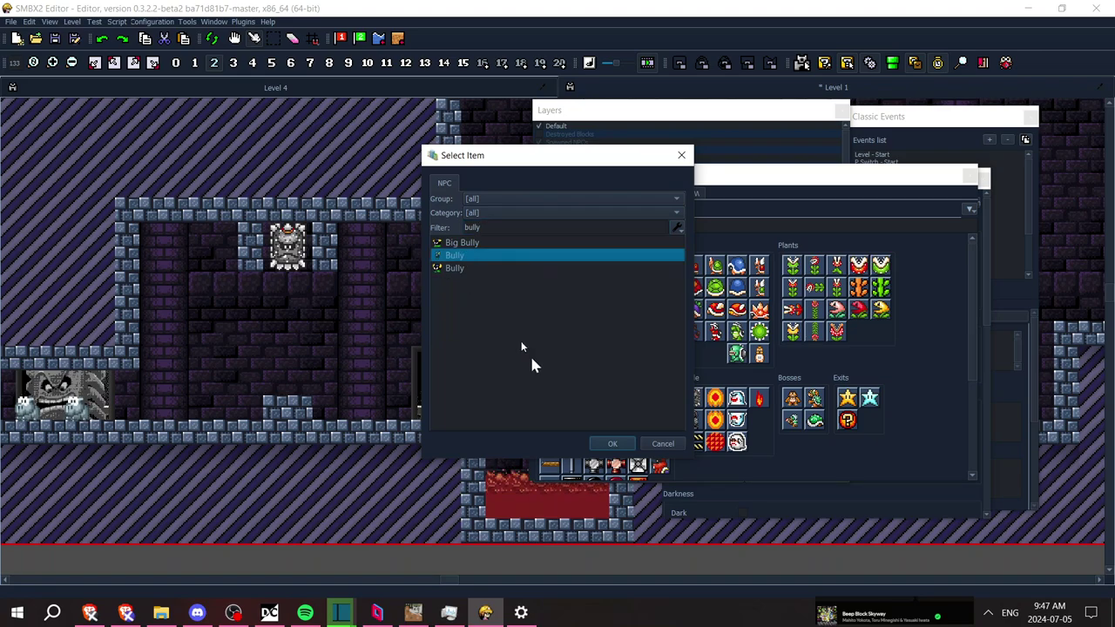
click(610, 444)
key(ctrl+s)
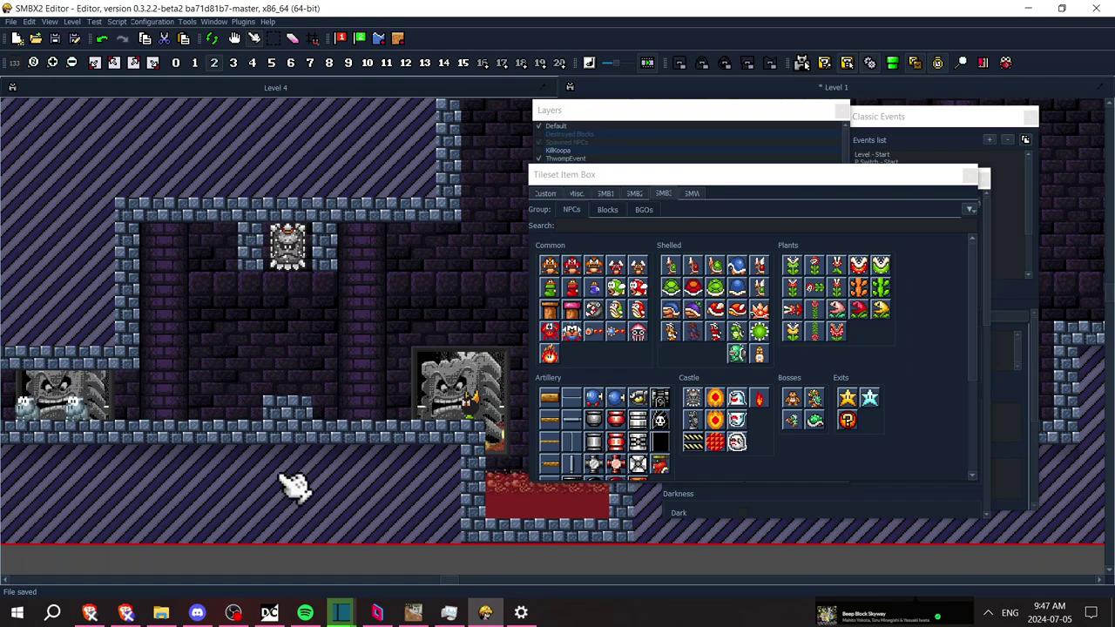
click(189, 64)
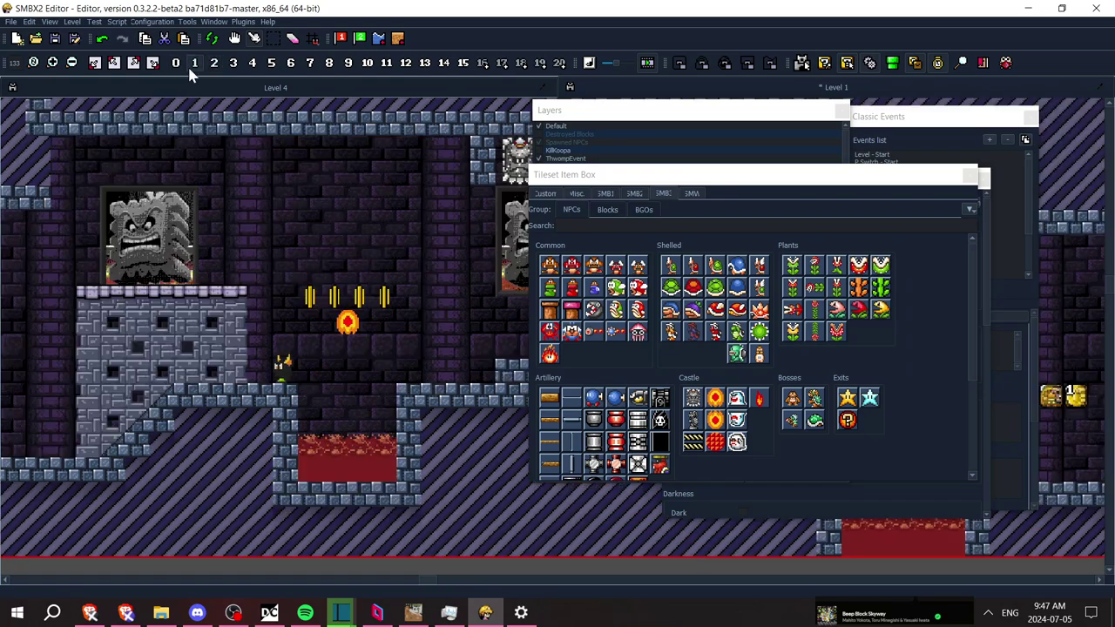
key(ctrl+s)
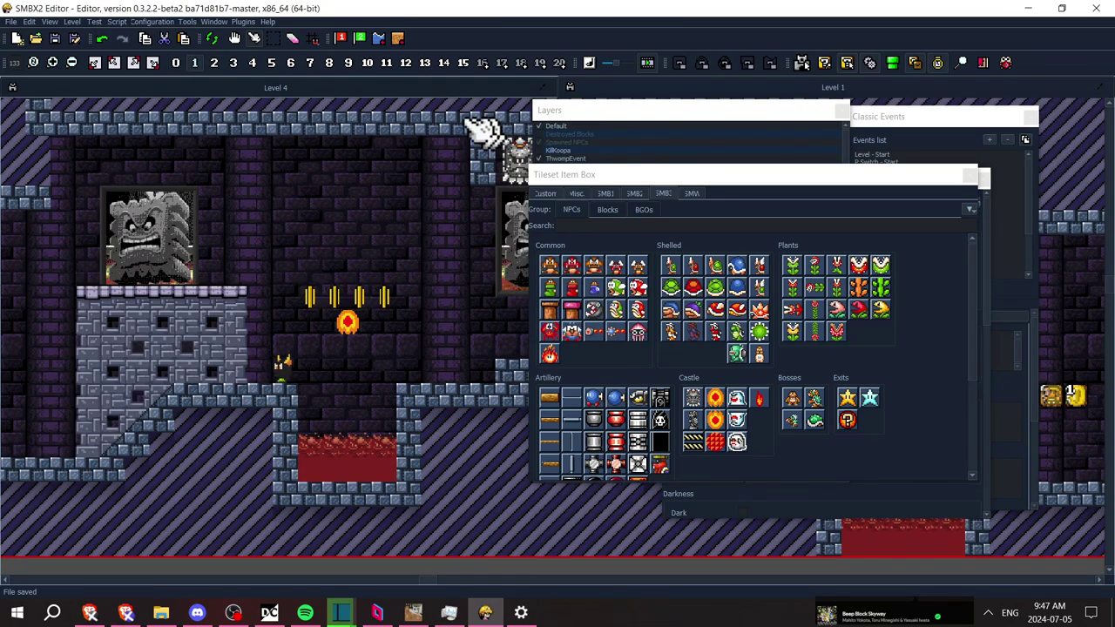
Return to Level 4 and save it, and switch to OBS
click(422, 93)
key(F5)
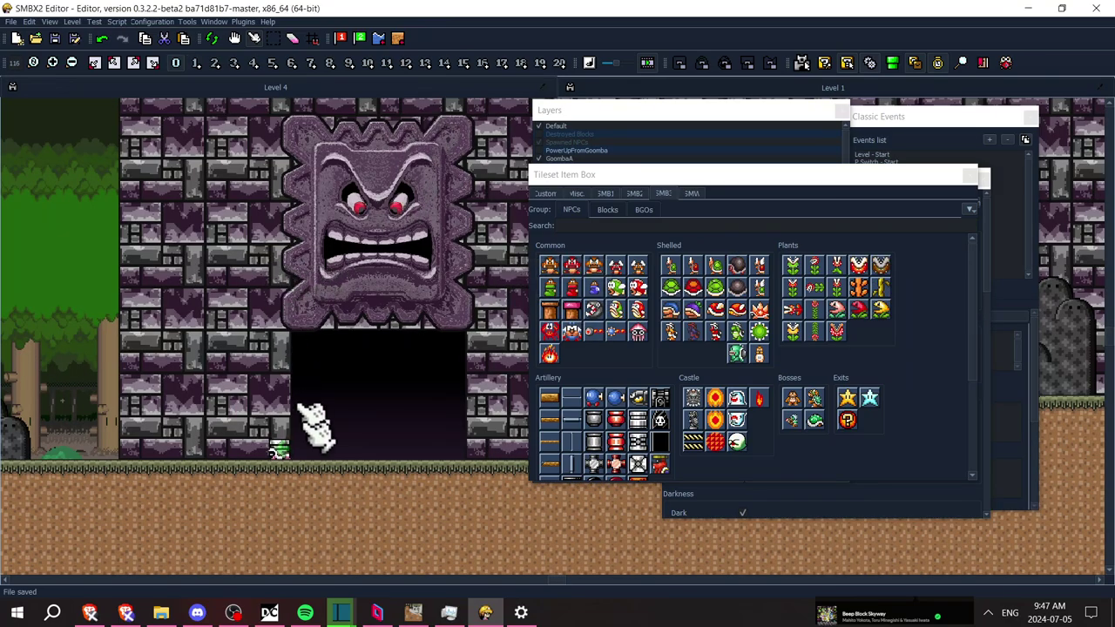
key(ctrl+s)
click(233, 612)
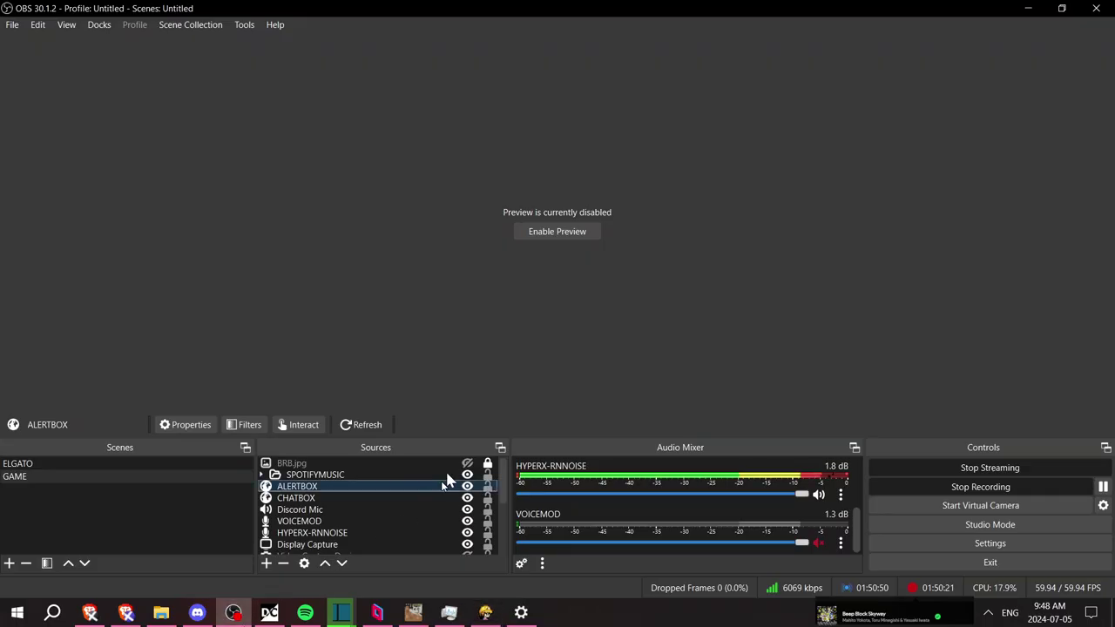